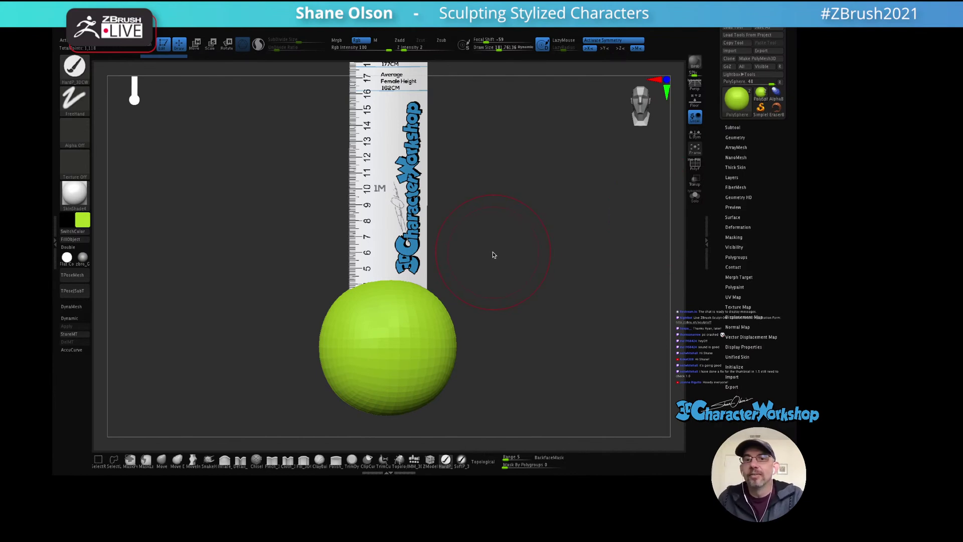
Step: Hide the SO_20CM_Ruler subtool so that only the PolySphere is shown, with the draw size at about 201
mouse_move(512, 238)
left_mouse_down()
mouse_move(520, 249)
mouse_move(516, 194)
left_mouse_up()
key("s")
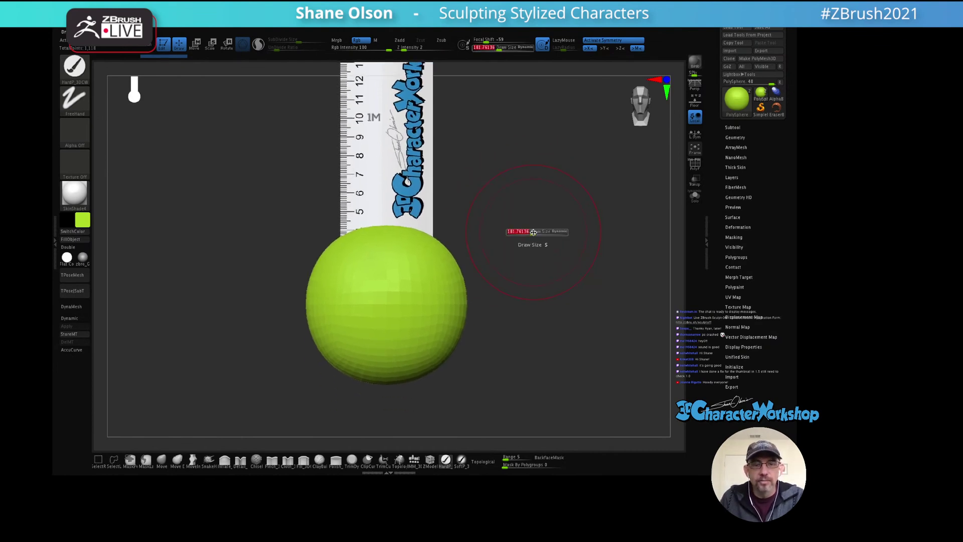
left_click(532, 231)
scroll(532, 229, "down", 3)
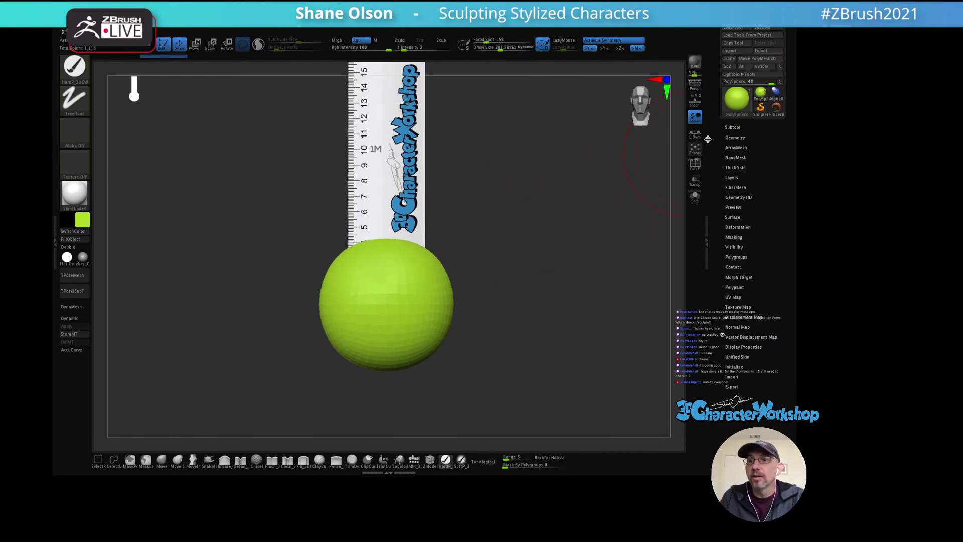
left_click(732, 128)
left_click(778, 145)
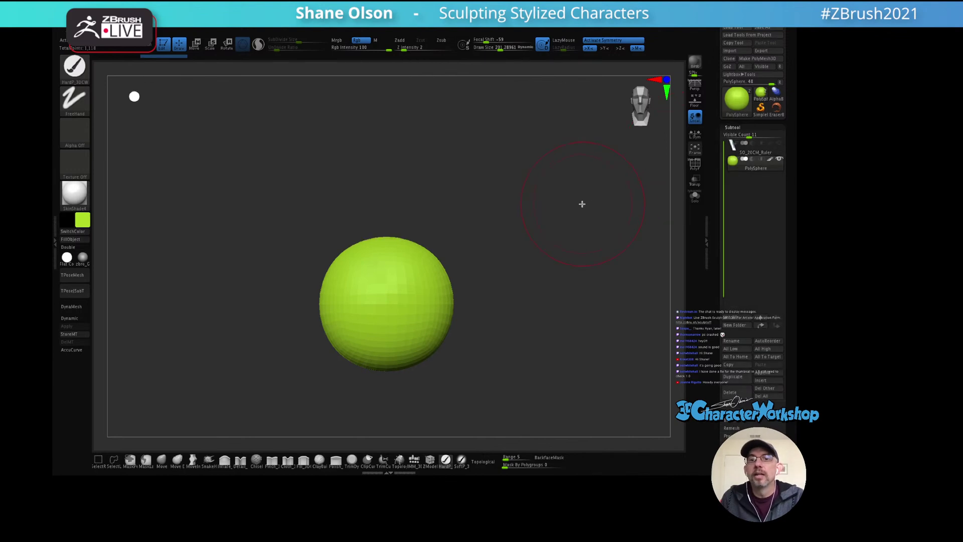
Step: Duplicate the sphere in side view with the gizmo, offsetting the copy down and forward for the jaw, and tilt it slightly
mouse_move(561, 212)
left_mouse_down("shift")
mouse_move(548, 206)
mouse_move(568, 206)
left_mouse_up("shift")
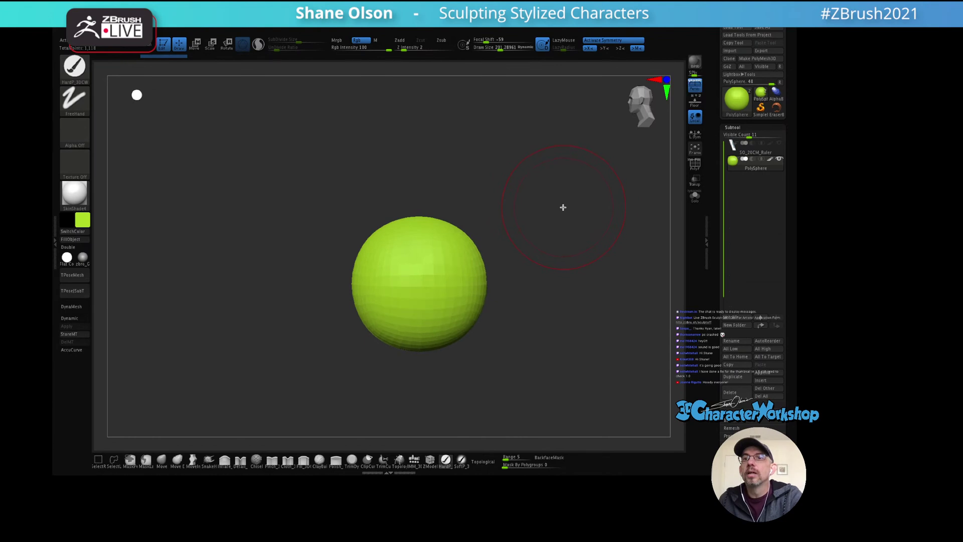
key("w")
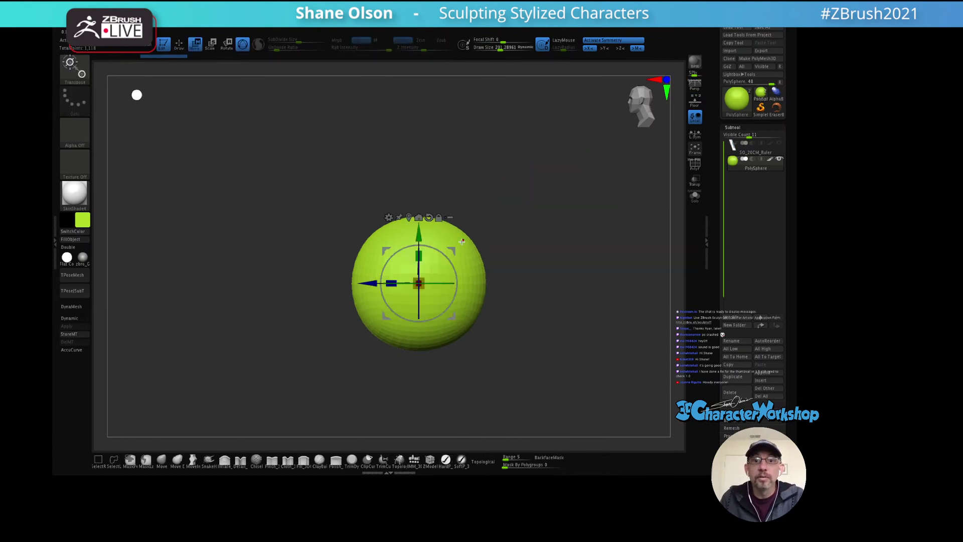
left_click_drag(454, 249, 438, 282, "alt")
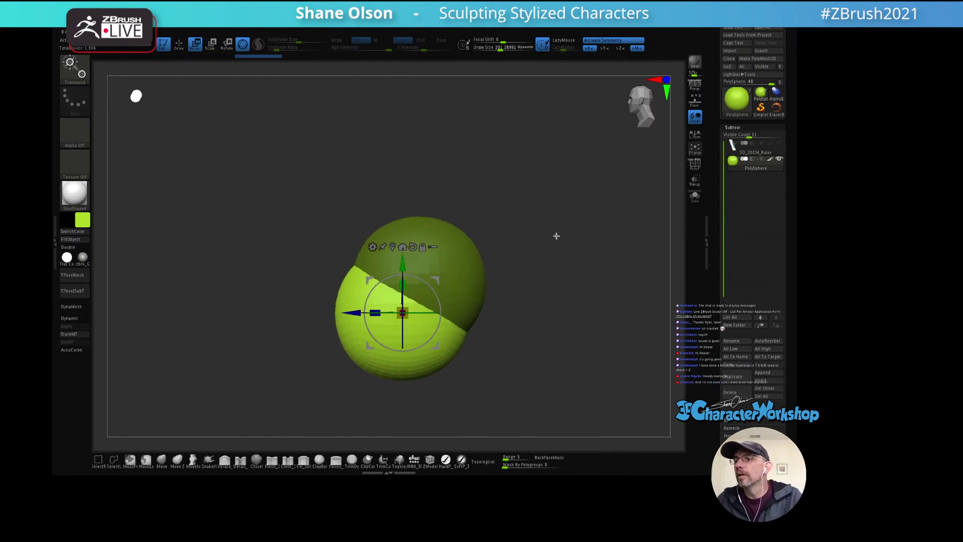
mouse_move(555, 237)
left_mouse_down("alt")
mouse_move(559, 212)
mouse_move(535, 208)
mouse_move(553, 219)
left_mouse_up("alt")
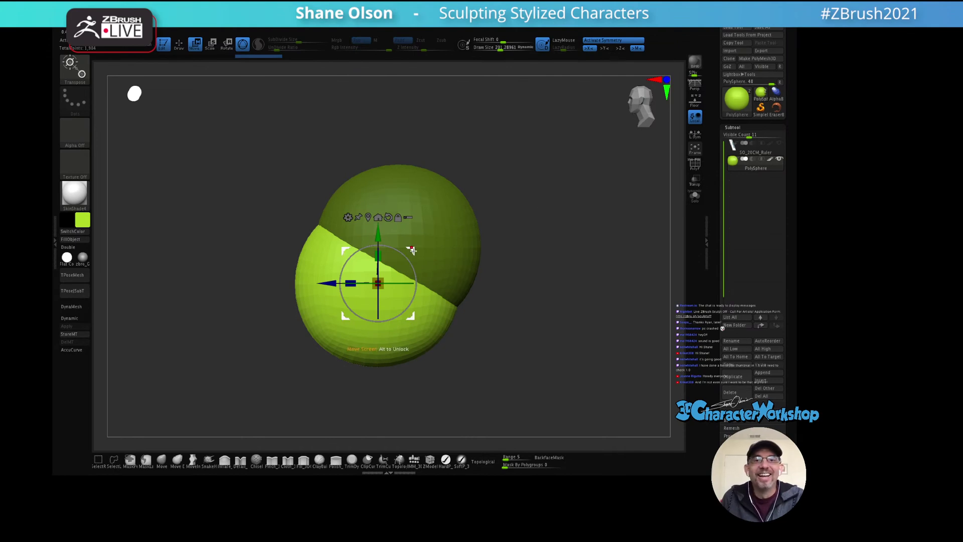
left_click_drag(410, 253, 418, 265)
key("q")
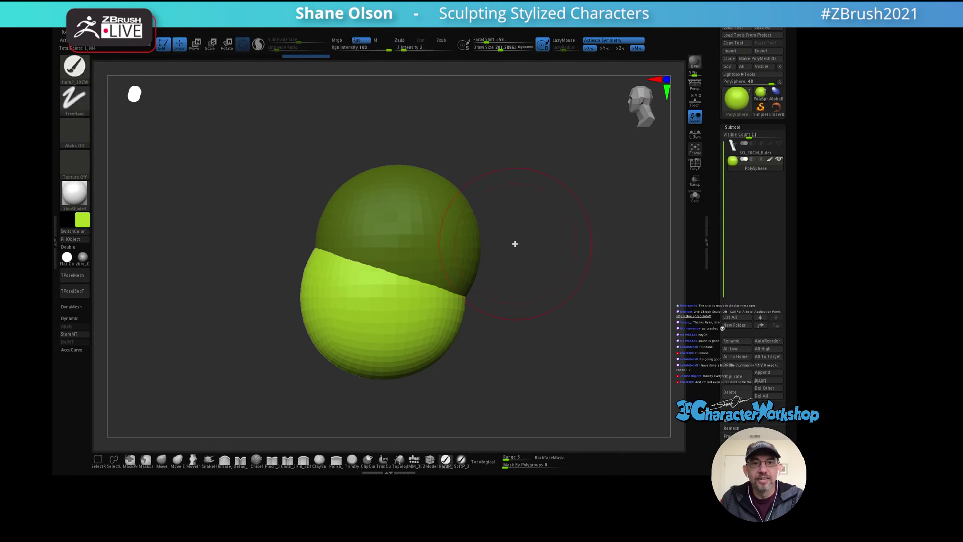
Step: With the Move Infinite Depth brush at a draw size of about 330, pull the unmasked lower sphere forward into a rough jaw from the side
key("s")
left_click_drag(536, 236, 535, 232)
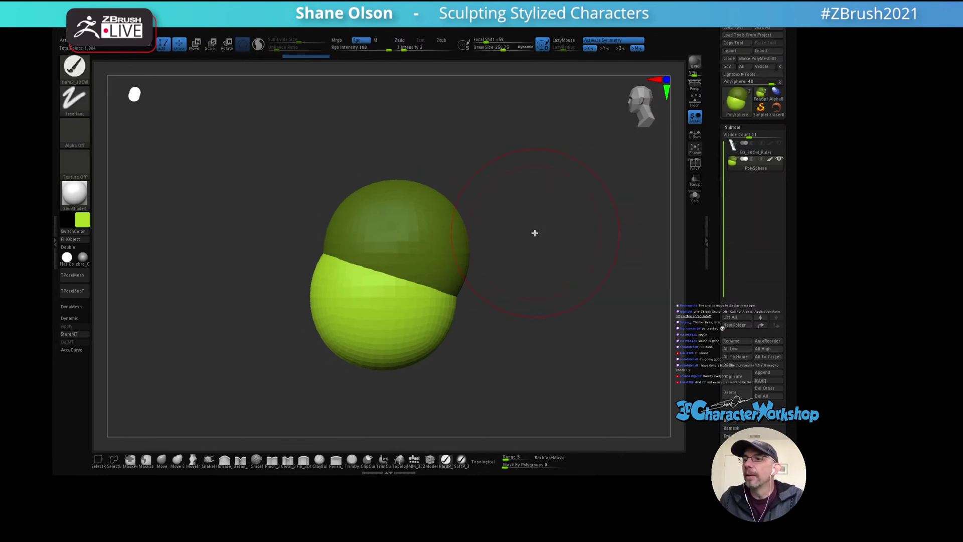
mouse_move(524, 185)
left_mouse_down("alt")
mouse_move(526, 204)
mouse_move(483, 195)
left_mouse_up("alt")
key("s")
left_click(193, 460)
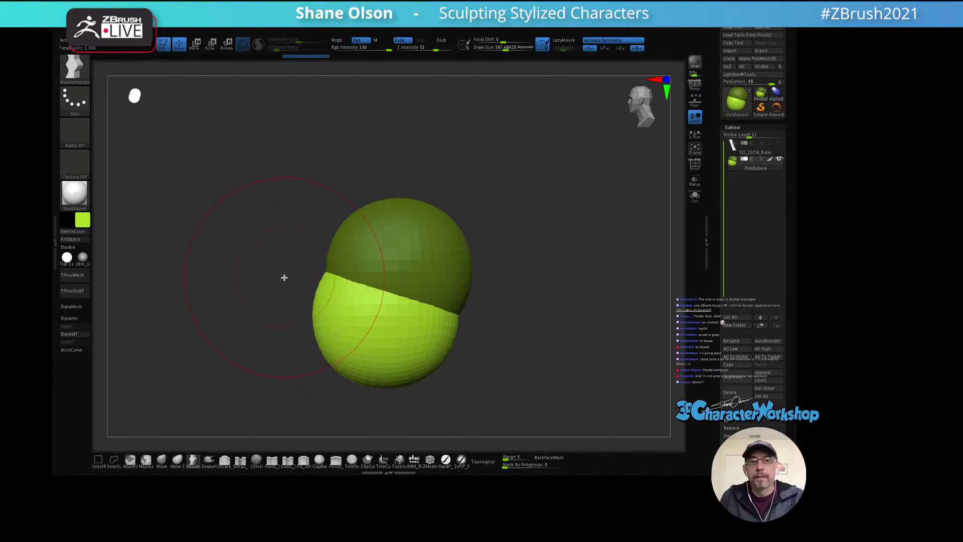
key("s")
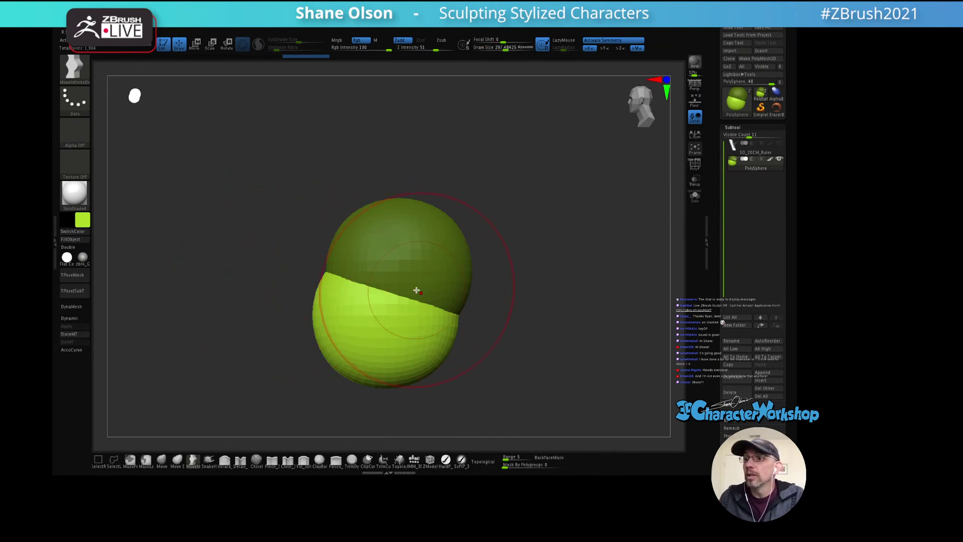
key("s")
mouse_move(422, 306)
left_mouse_down()
mouse_move(415, 330)
mouse_move(359, 333)
left_mouse_up()
mouse_move(404, 370)
left_mouse_down()
mouse_move(370, 380)
mouse_move(359, 365)
left_mouse_up()
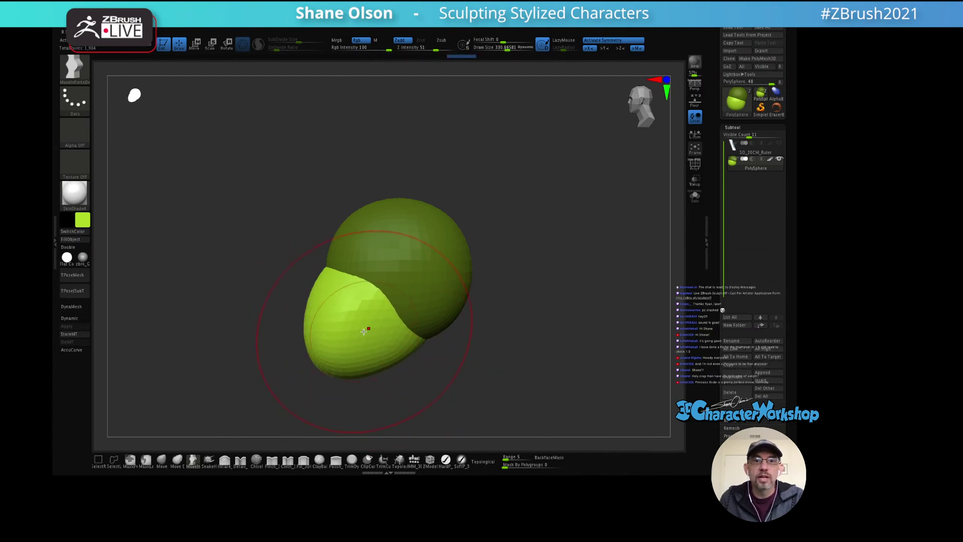
left_click_drag(367, 329, 368, 306)
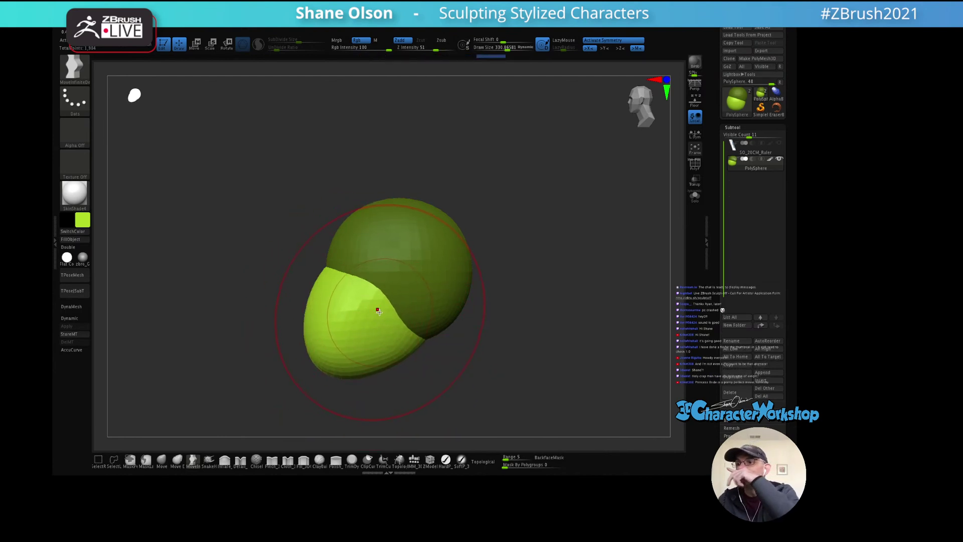
right_click_drag(357, 249, 398, 252)
Step: Taper the bottom of the lower form into a narrower chin in front view
left_click_drag(445, 248, 475, 225, "alt")
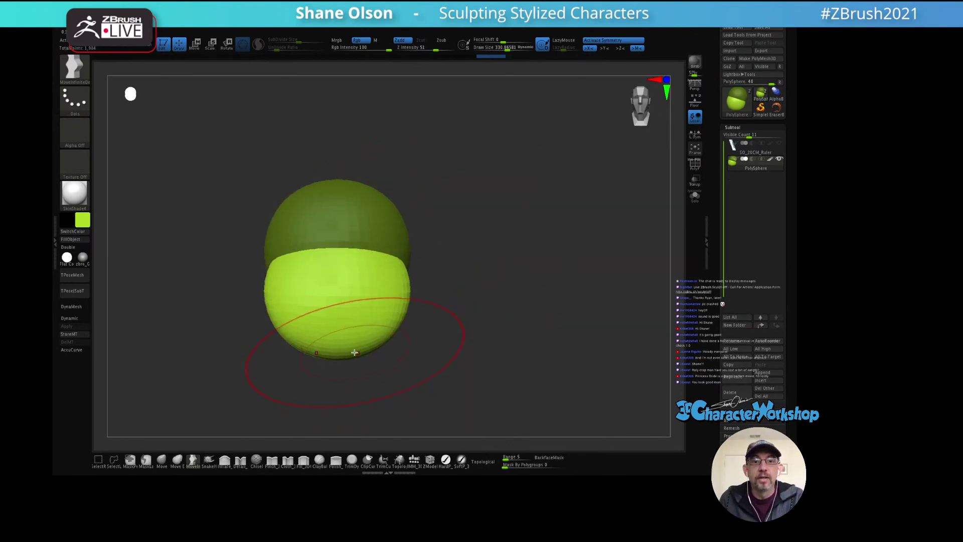
left_click_drag(353, 353, 358, 359)
key("bracketleft")
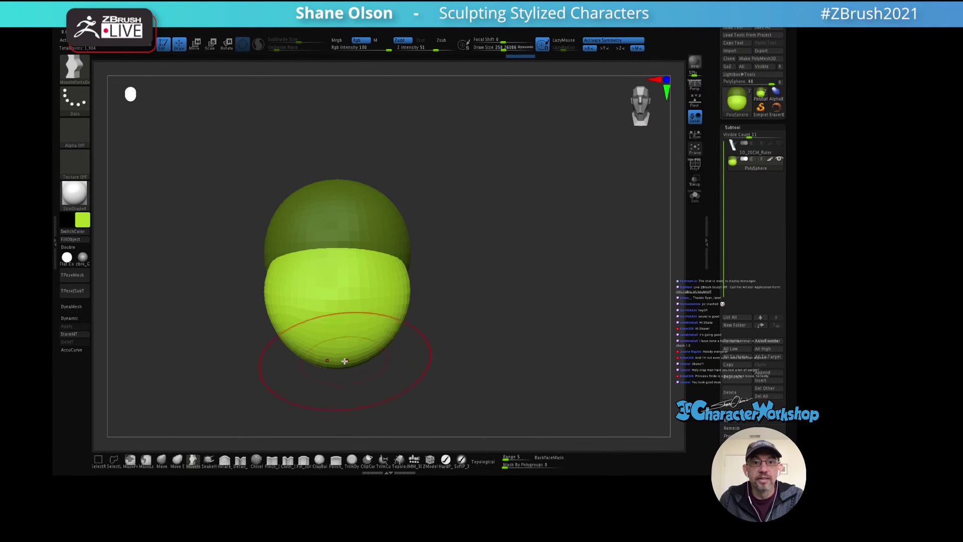
Step: Flatten the front of the face and tuck in the underside of the jaw in side view
left_click_drag(383, 309, 414, 240)
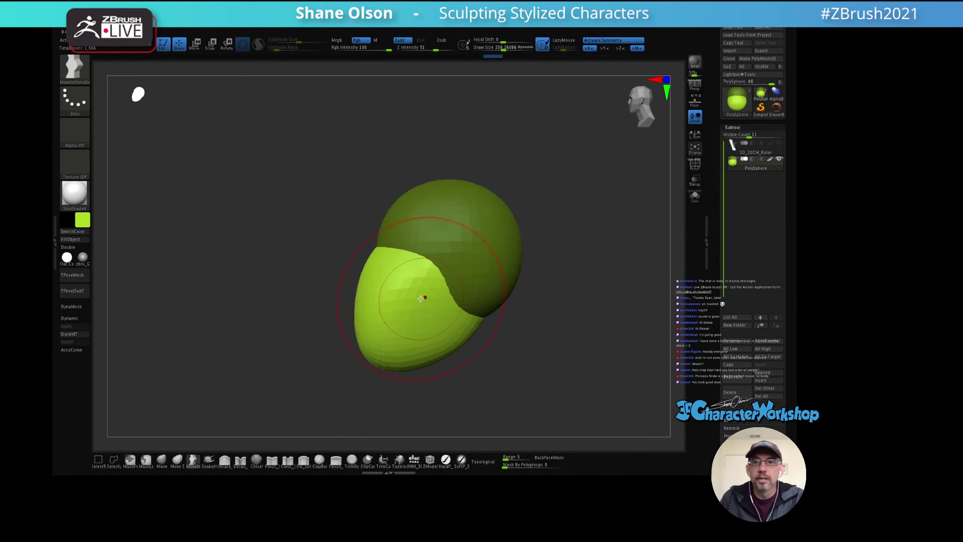
mouse_move(366, 287)
right_mouse_down()
mouse_move(402, 282)
mouse_move(370, 278)
right_mouse_up()
left_click_drag(458, 329, 455, 331)
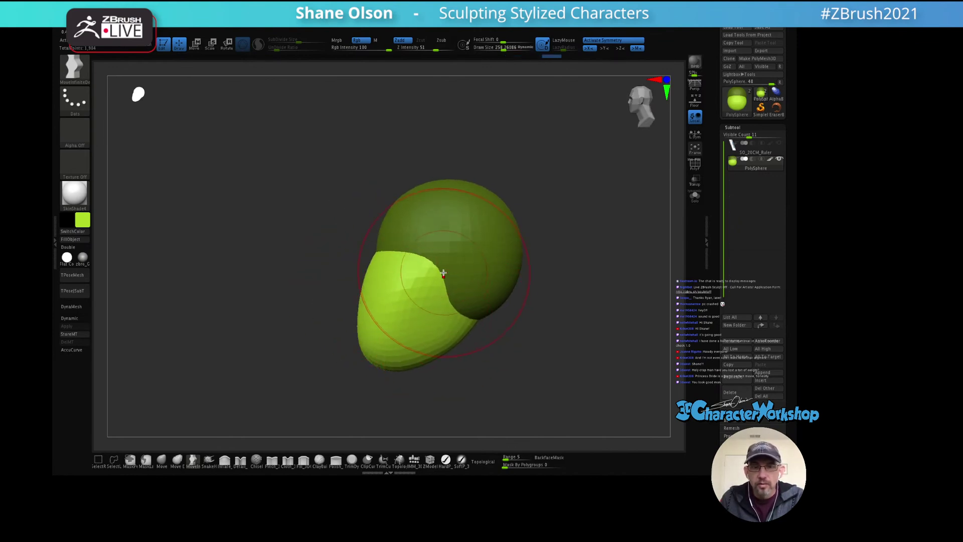
mouse_move(457, 271)
right_mouse_down()
mouse_move(423, 265)
mouse_move(455, 251)
mouse_move(455, 238)
mouse_move(445, 250)
mouse_move(451, 239)
right_mouse_up()
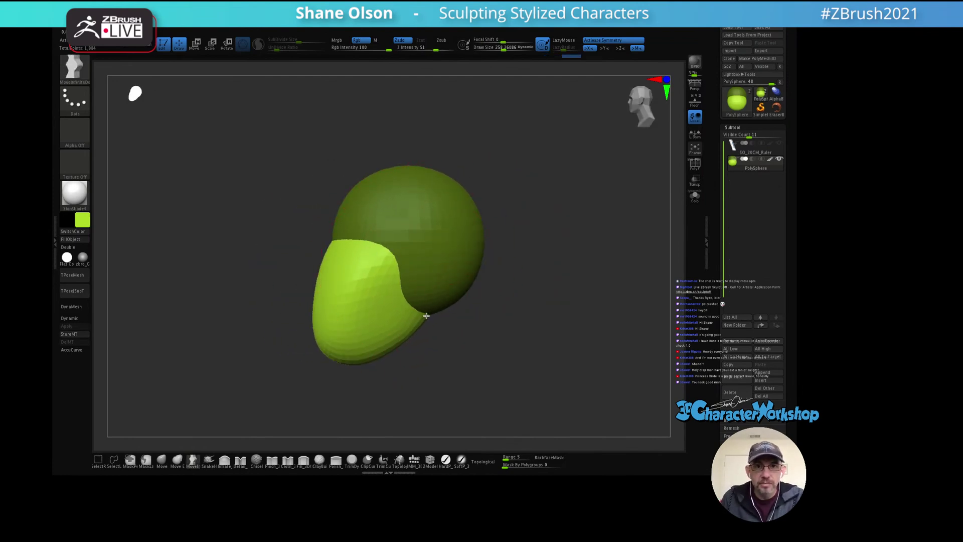
Step: Adjust the jaw's underside where it meets the cranium, working from a view slightly below
right_click_drag(419, 276, 430, 271)
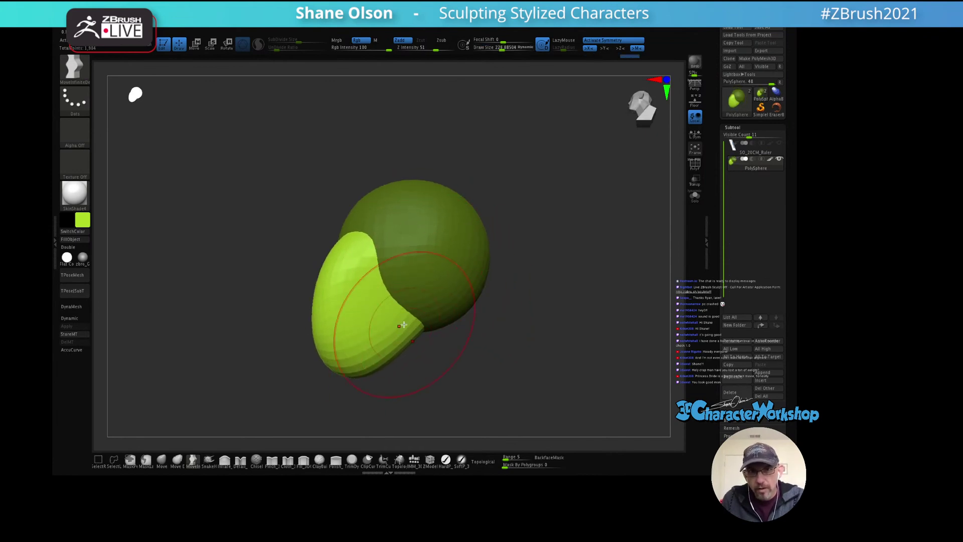
right_click_drag(396, 321, 408, 303)
mouse_move(389, 342)
right_mouse_down()
mouse_move(421, 288)
mouse_move(419, 305)
mouse_move(344, 281)
mouse_move(318, 326)
right_mouse_up()
Step: Reduce the brush to a draw size of about 182 and refine the front profile of the face and chin
key("s")
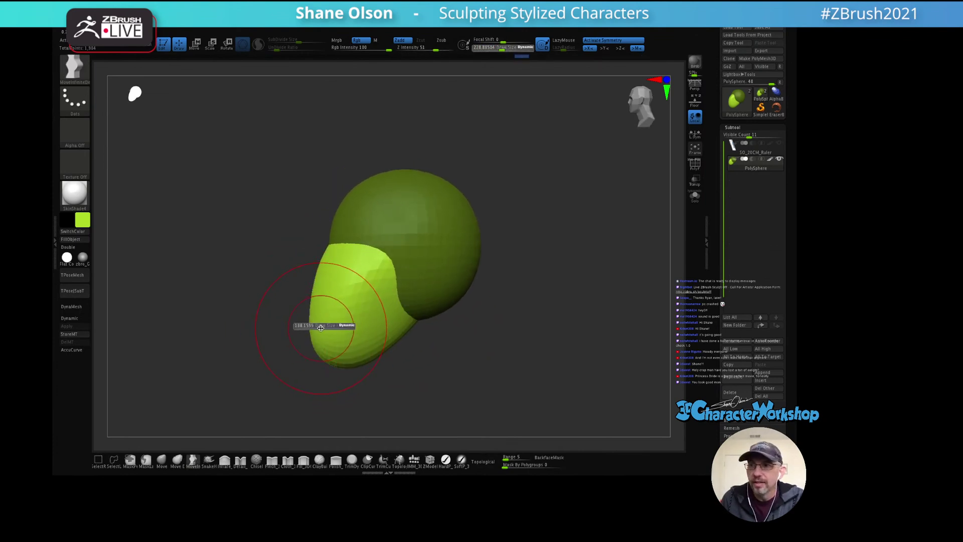
left_click_drag(321, 328, 320, 328)
mouse_move(323, 290)
right_mouse_down("alt")
mouse_move(311, 327)
mouse_move(322, 313)
mouse_move(324, 331)
right_mouse_up("alt")
left_click_drag(316, 330, 320, 319)
right_click_drag(339, 302, 325, 309)
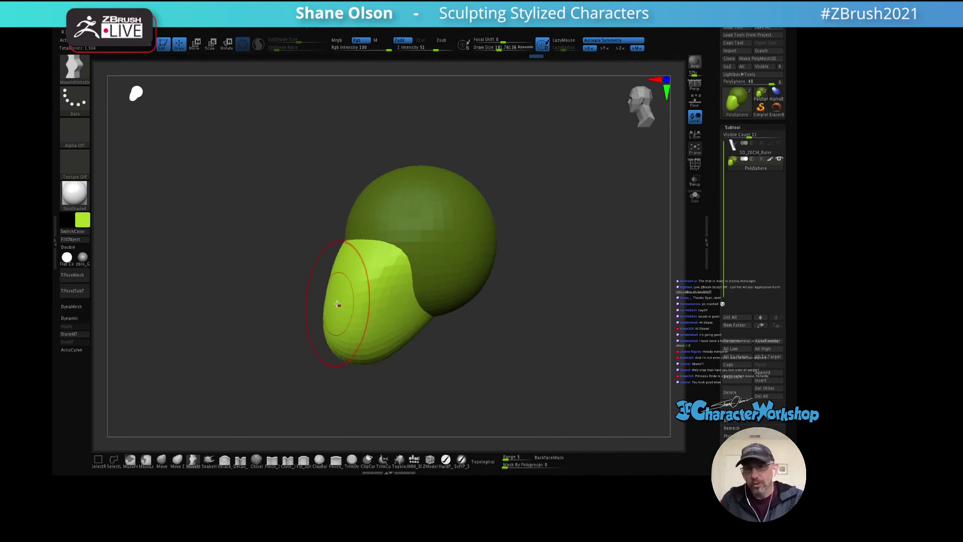
Step: Invert the mask to free the cranium and push its lower back edge up and inward at a draw size of about 375
left_click_drag(547, 277, 526, 302, "alt")
left_click(546, 284, "ctrl")
key("s")
key("s")
mouse_move(466, 297)
left_mouse_down()
mouse_move(436, 292)
mouse_move(453, 272)
left_mouse_up()
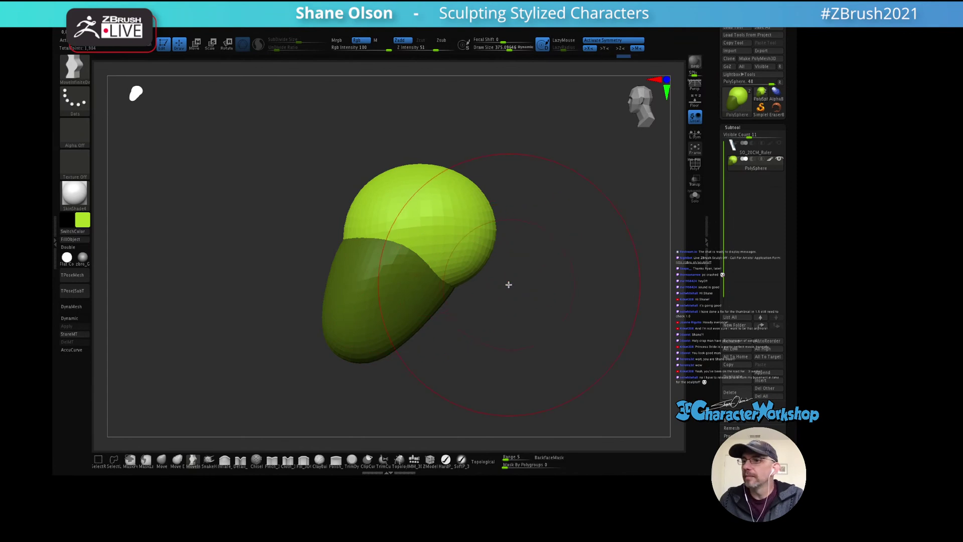
Step: Invert the mask back to the face form, reshape the jaw's rear edge from the side and adjust its width from the front
left_click_drag(549, 254, 516, 258, "alt")
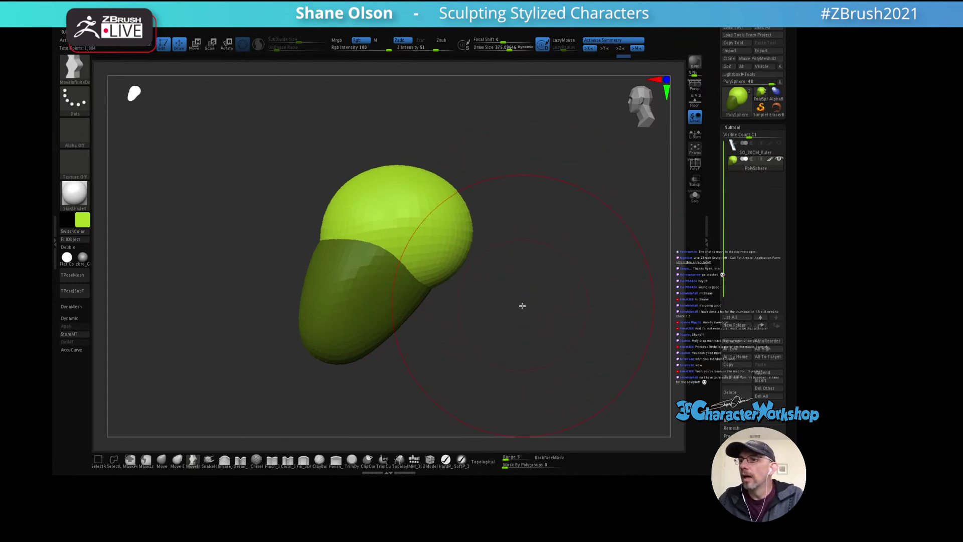
left_click(485, 300, "ctrl")
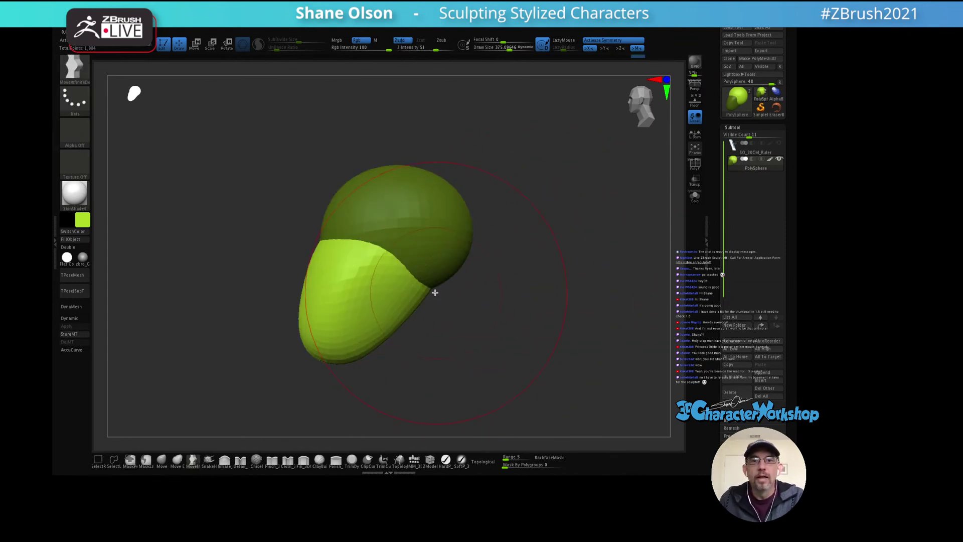
key("s")
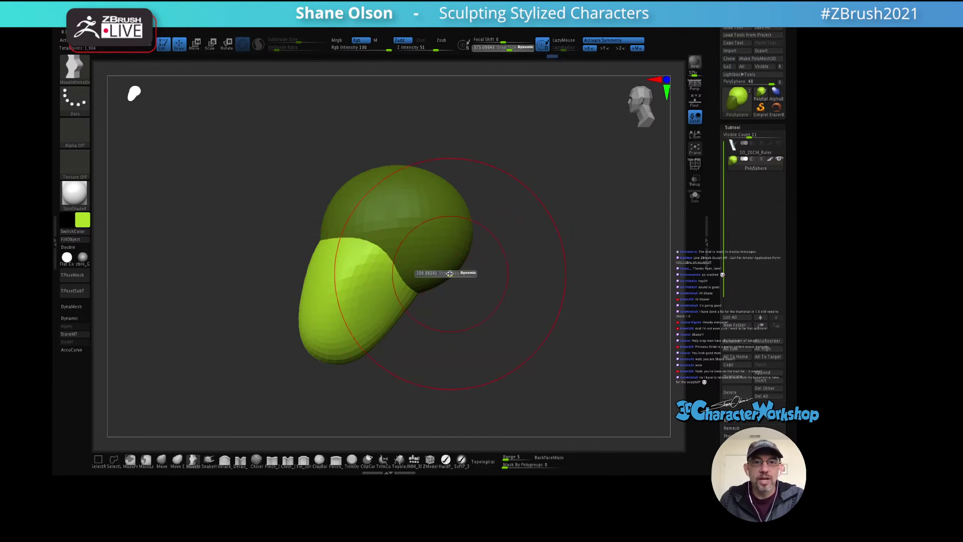
mouse_move(452, 274)
left_mouse_down()
mouse_move(487, 266)
mouse_move(460, 269)
mouse_move(520, 275)
left_mouse_up()
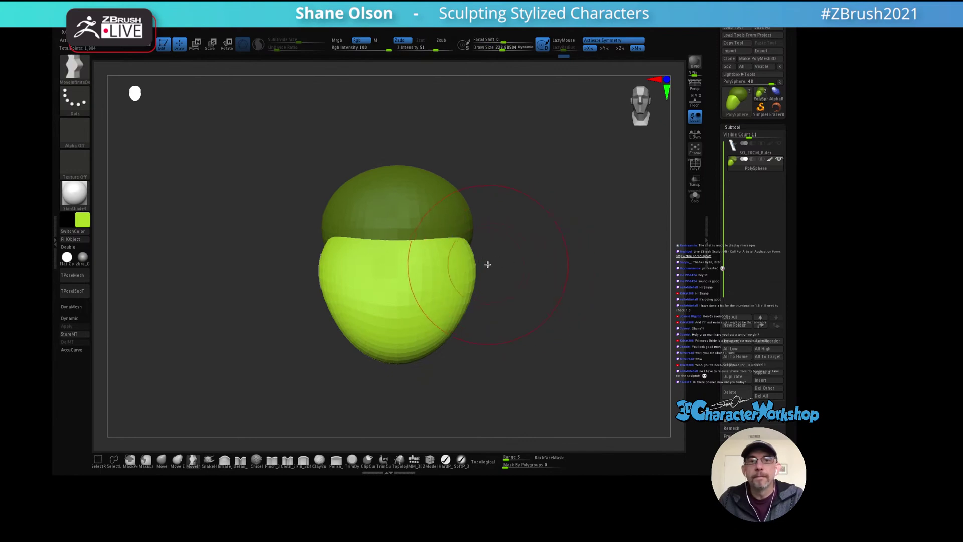
mouse_move(465, 288)
left_mouse_down()
mouse_move(461, 269)
mouse_move(501, 269)
left_mouse_up()
right_click_drag(542, 265, 491, 271, "alt")
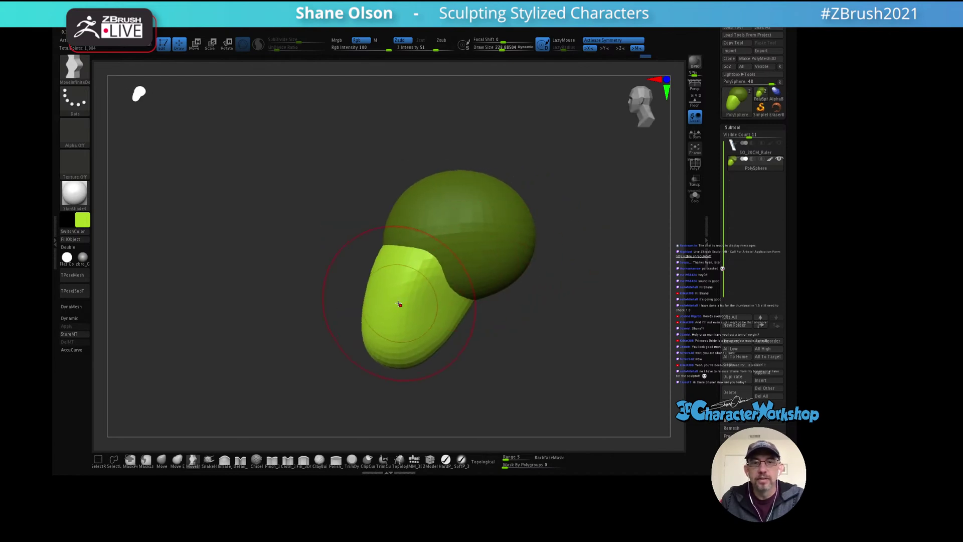
left_click_drag(371, 304, 376, 286)
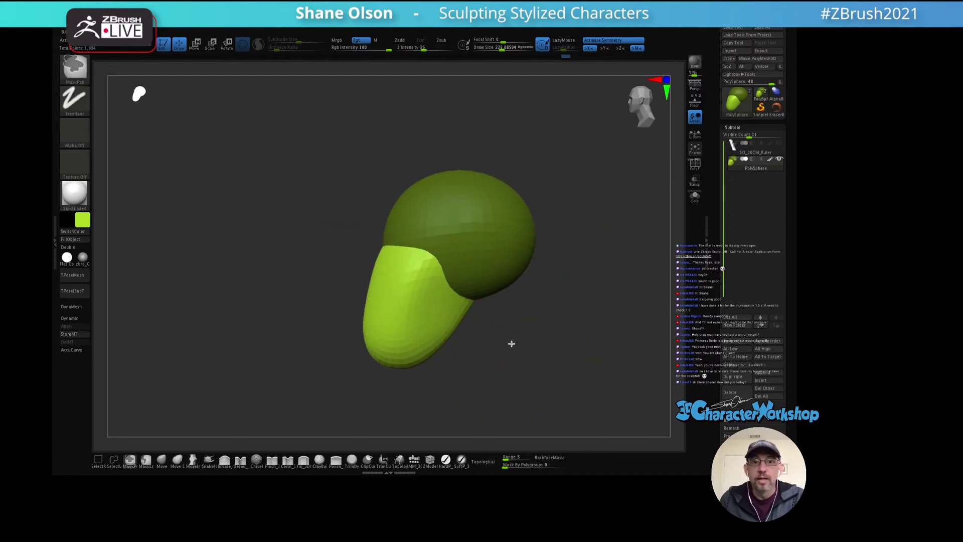
Step: Invert the mask to free the cranium and reshape its forehead, crown and back in side view
left_click_drag(511, 344, 434, 215, "shift")
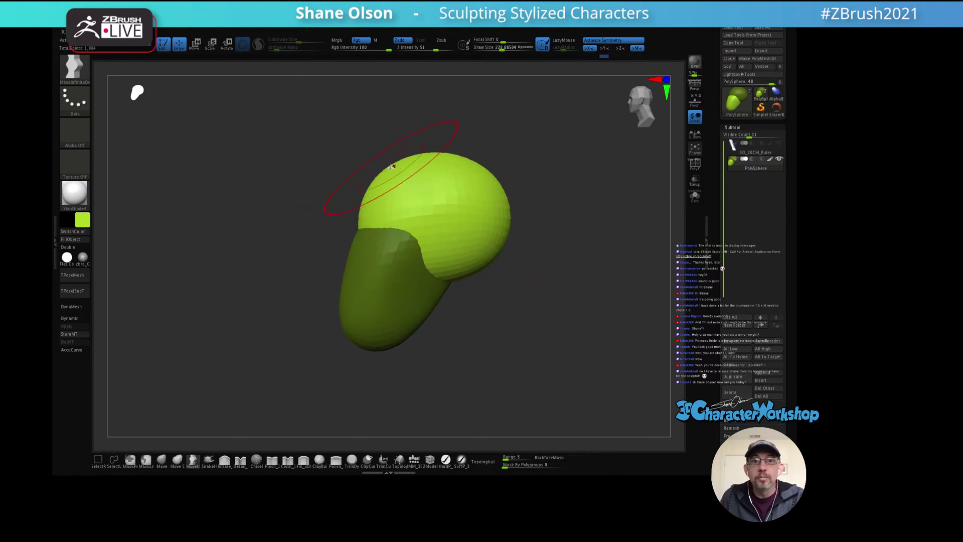
right_click_drag(391, 168, 395, 171)
mouse_move(387, 166)
left_mouse_down()
mouse_move(414, 152)
mouse_move(472, 162)
left_mouse_up()
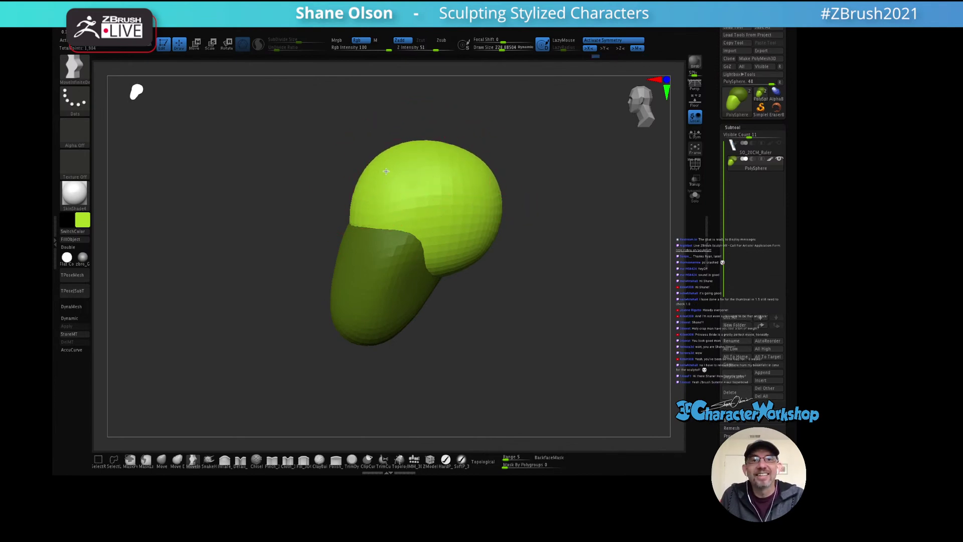
mouse_move(458, 174)
right_mouse_down()
mouse_move(441, 176)
mouse_move(466, 179)
right_mouse_up()
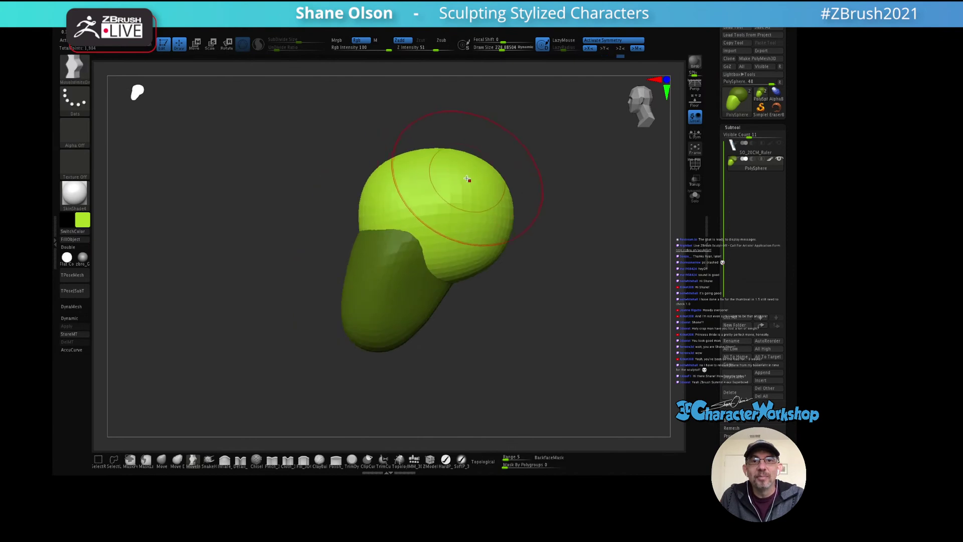
left_click_drag(494, 170, 498, 166)
right_click_drag(454, 182, 488, 187)
left_click_drag(441, 160, 486, 149)
key("s")
mouse_move(521, 214)
left_mouse_down()
mouse_move(484, 212)
mouse_move(481, 252)
left_mouse_up()
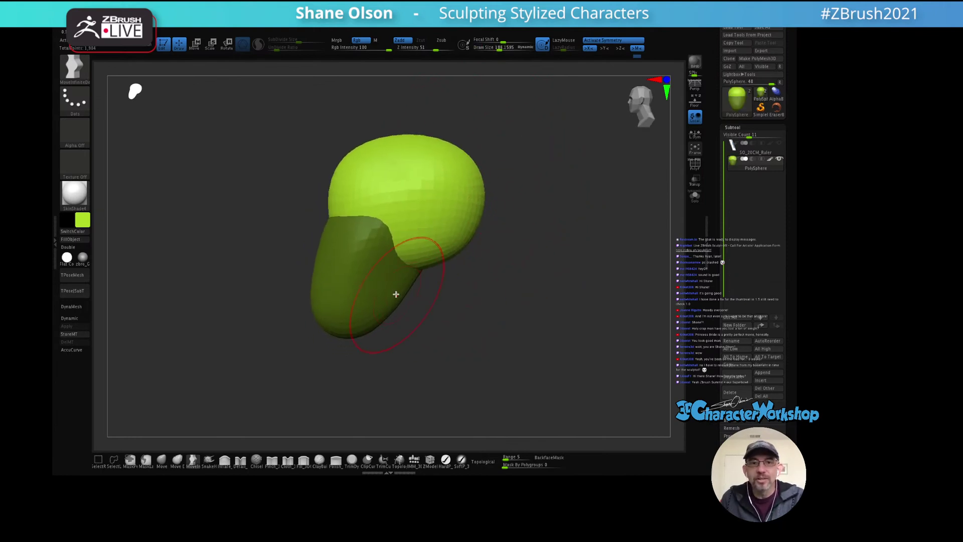
Step: Invert the mask to free the face form and adjust its back edge along the jaw and cheek
left_click_drag(451, 279, 453, 284)
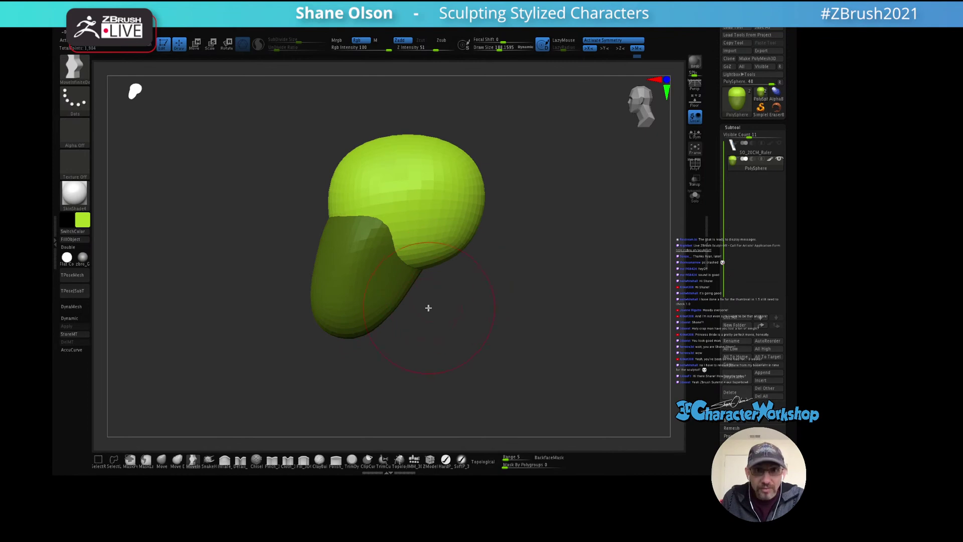
left_click(405, 301, "alt")
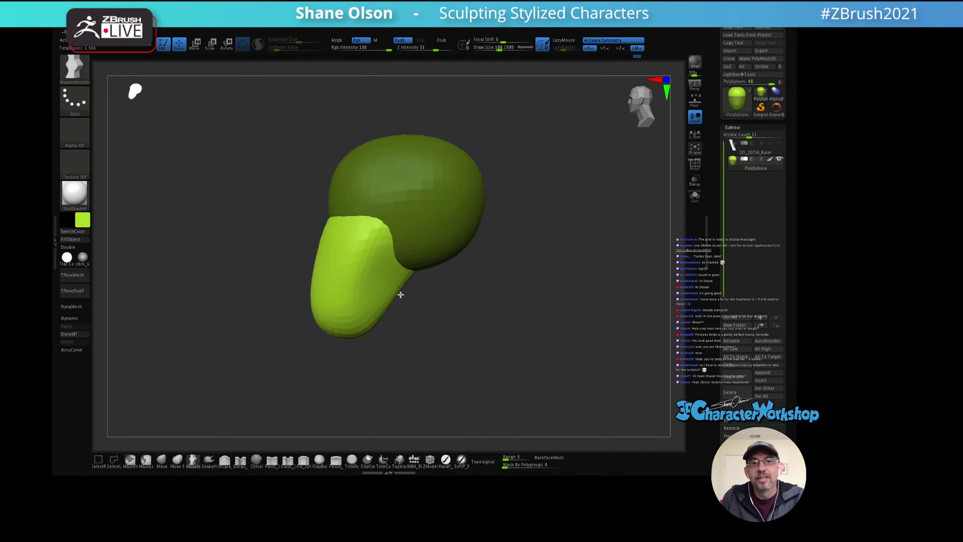
left_click_drag(365, 256, 371, 252)
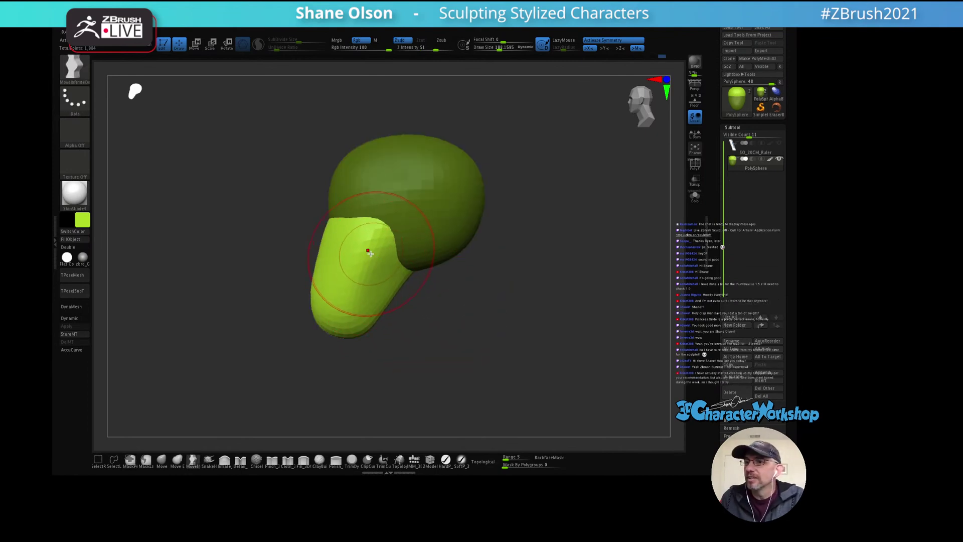
Step: Pull the chin forward and upward in side view and smooth the jaw's underside
mouse_move(367, 251)
right_mouse_down("ctrl")
mouse_move(365, 261)
mouse_move(382, 262)
mouse_move(356, 284)
right_mouse_up("ctrl")
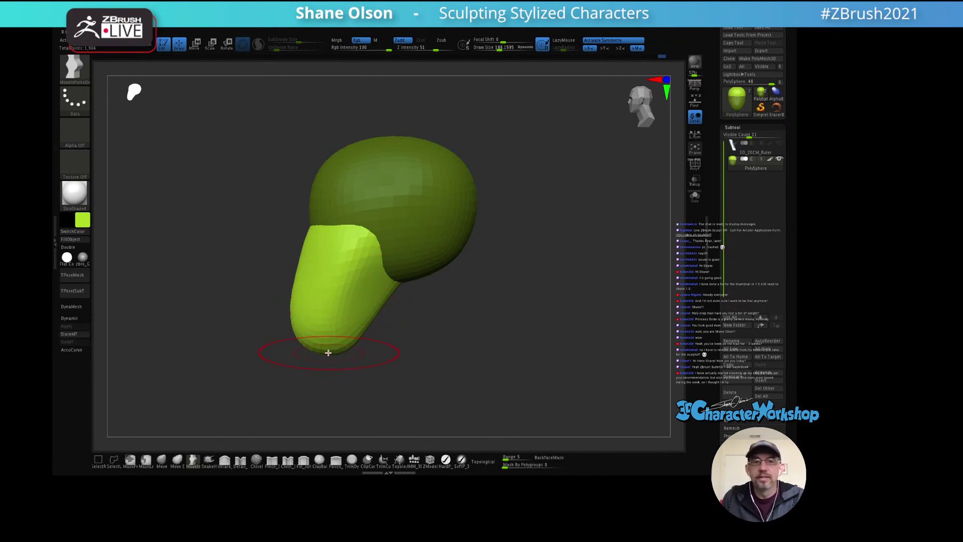
left_click_drag(336, 347, 290, 321)
key("shift")
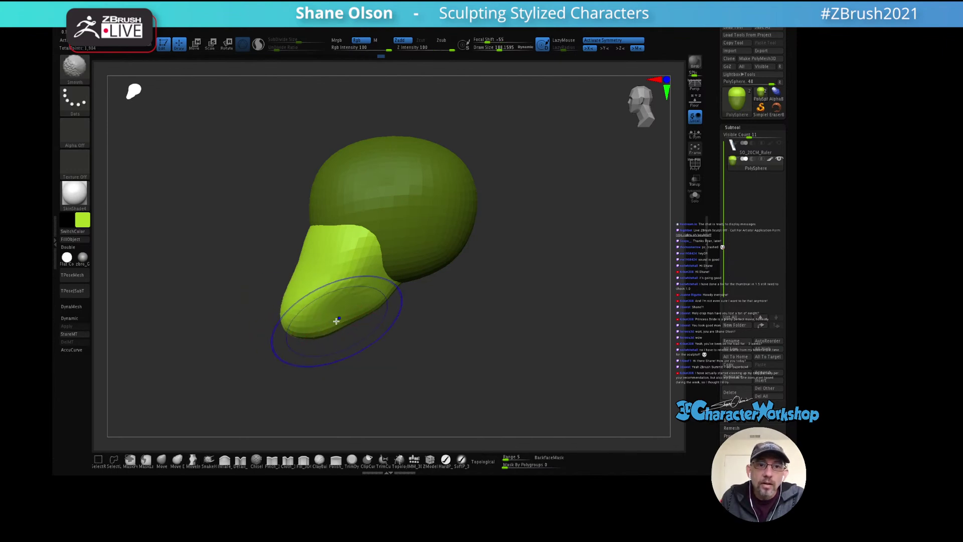
left_click_drag(350, 320, 354, 320, "shift")
key("ctrl+z")
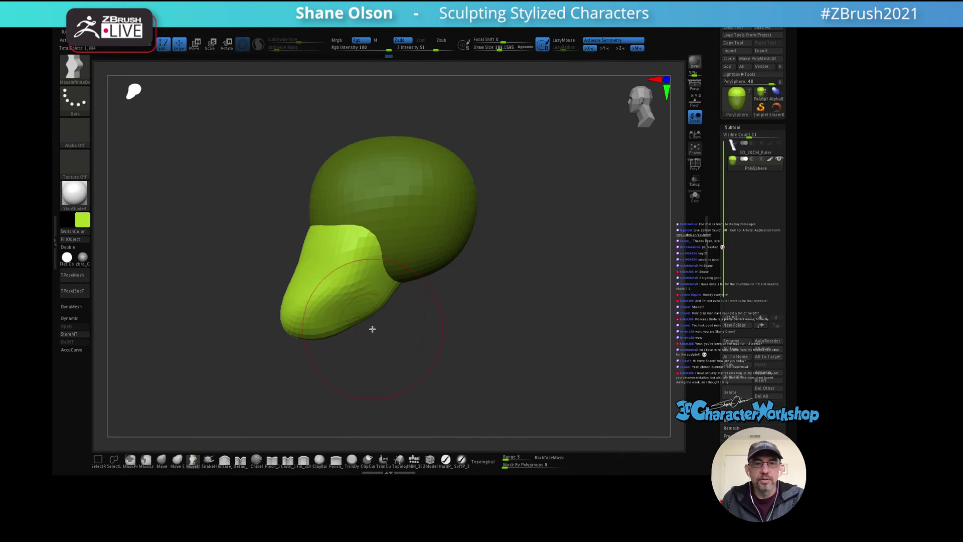
key("shift")
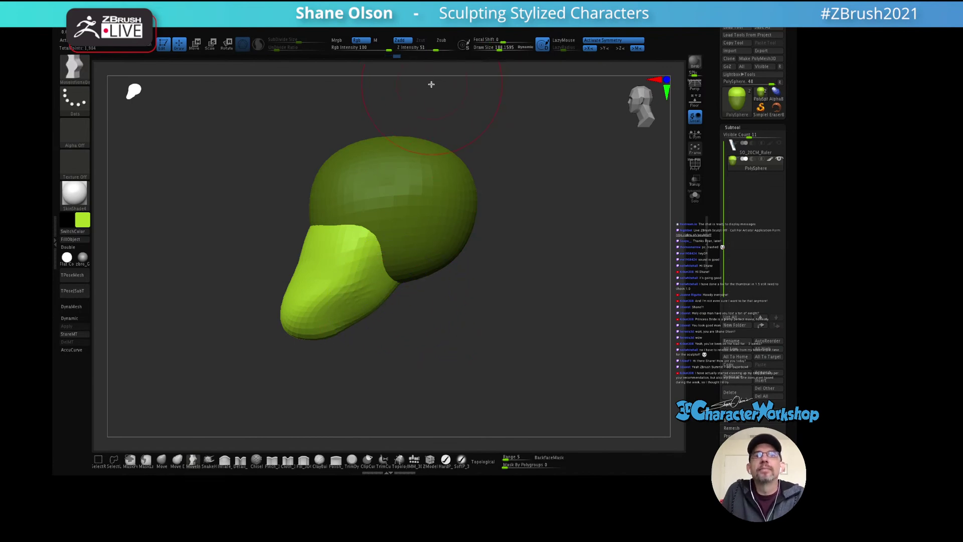
key("shift")
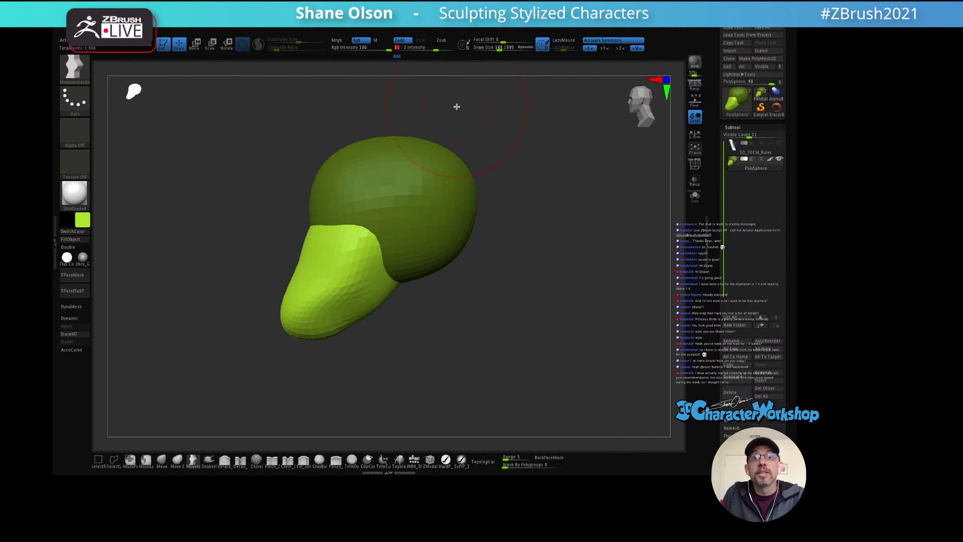
Step: Narrow the sides of the jaw toward the chin in front view
left_click(417, 50, "shift")
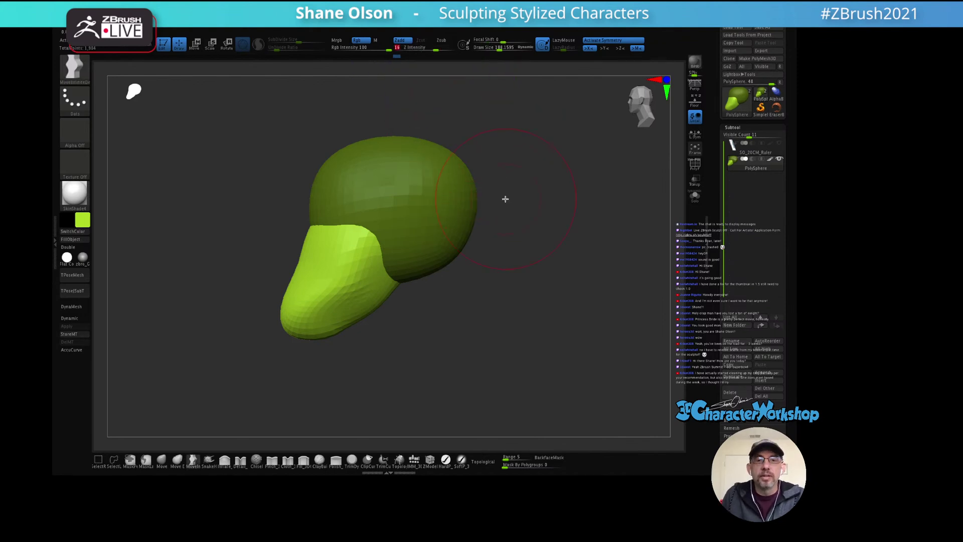
left_click_drag(505, 199, 503, 205, "alt")
mouse_move(365, 279)
left_mouse_down("shift")
mouse_move(379, 286)
mouse_move(346, 323)
mouse_move(405, 335)
left_mouse_up("shift")
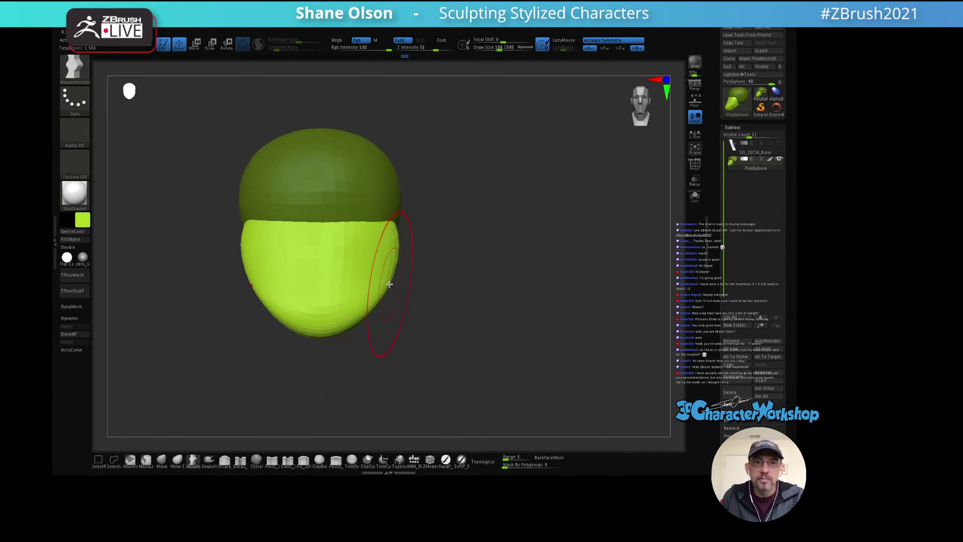
mouse_move(390, 280)
left_mouse_down()
mouse_move(365, 299)
mouse_move(348, 331)
left_mouse_up()
left_click_drag(417, 298, 296, 294)
mouse_move(403, 276)
left_mouse_down()
mouse_move(419, 271)
mouse_move(439, 291)
mouse_move(490, 295)
mouse_move(475, 271)
mouse_move(466, 277)
mouse_move(490, 300)
mouse_move(471, 288)
left_mouse_up()
Step: Insert an Appendage mesh under the back of the head as the neck, using a draw size of about 129
left_click(415, 459)
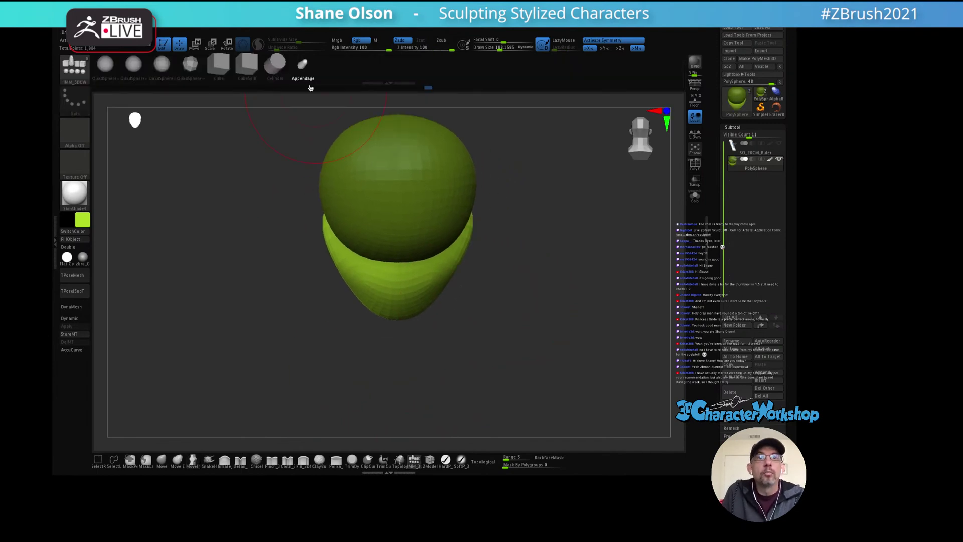
key("s")
left_click_drag(307, 223, 303, 225)
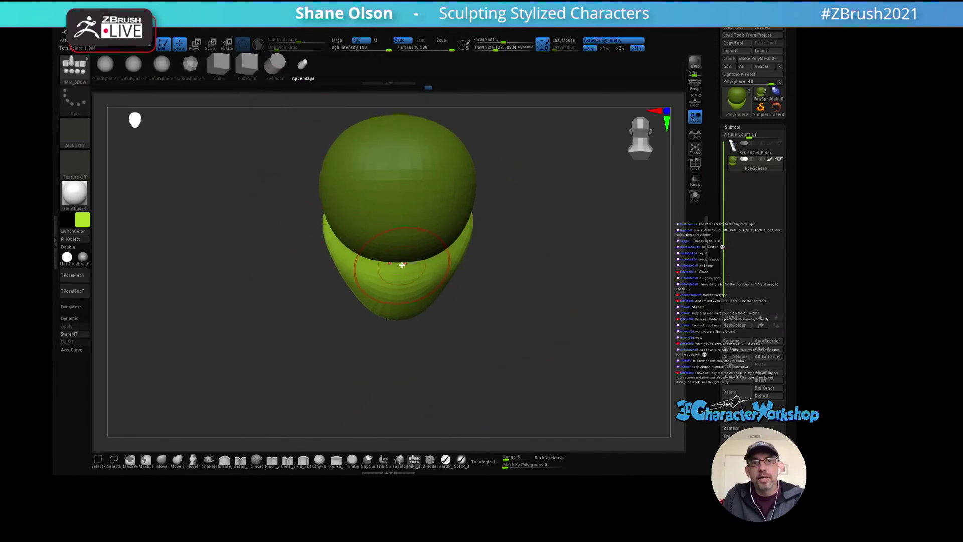
left_click_drag(396, 299, 396, 326)
left_click_drag(485, 266, 436, 258)
Step: Rotate the neck to a steeper angle, raise it into the base of the skull and enlarge it
key("w")
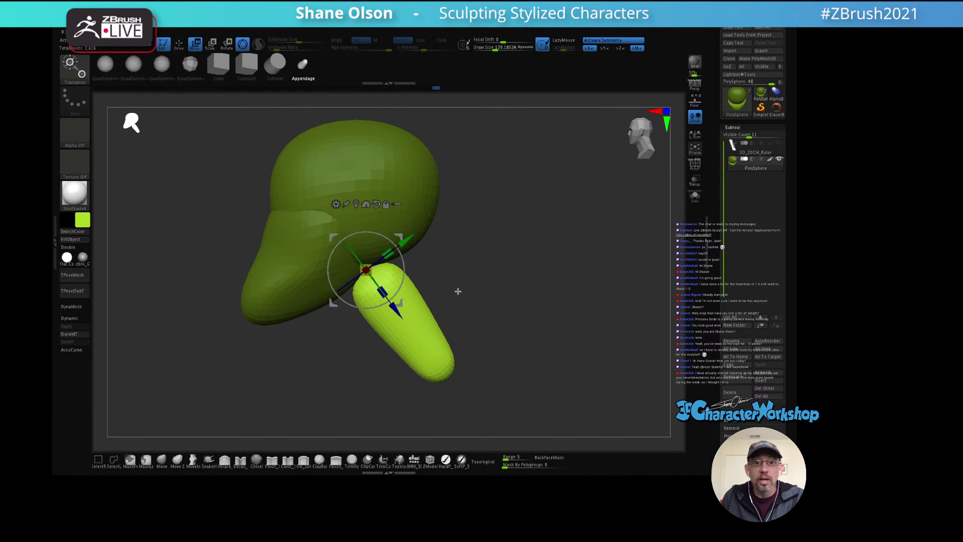
left_click_drag(402, 258, 404, 272)
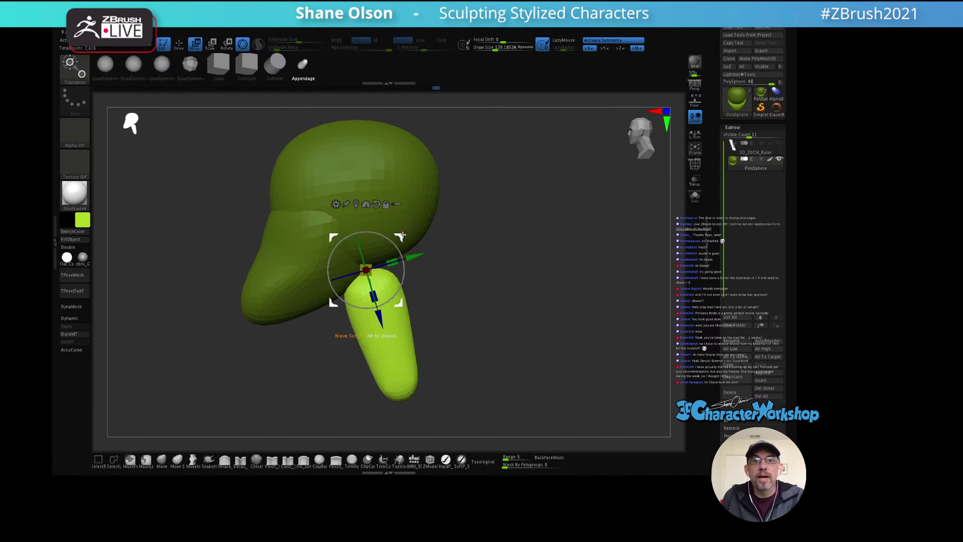
left_click_drag(402, 236, 418, 219)
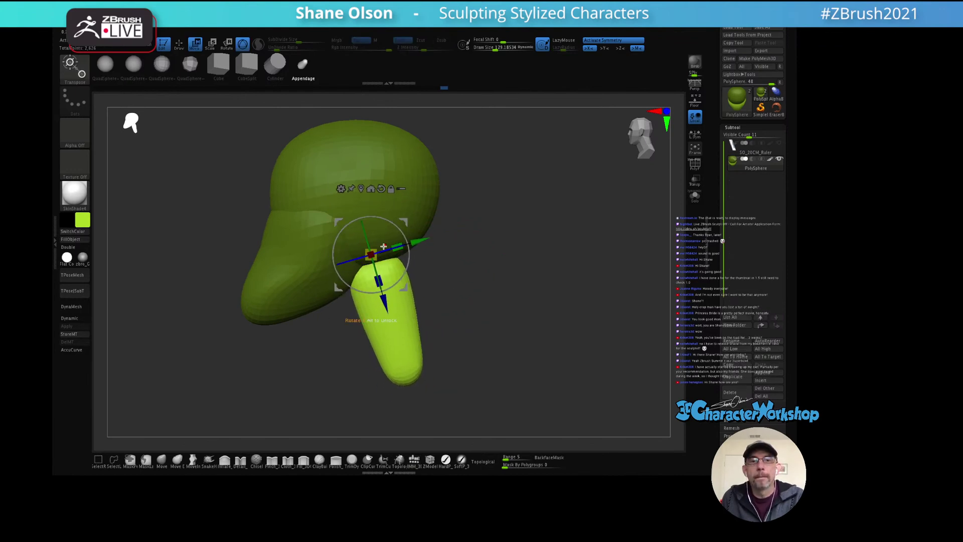
left_click_drag(383, 246, 400, 189)
key("q")
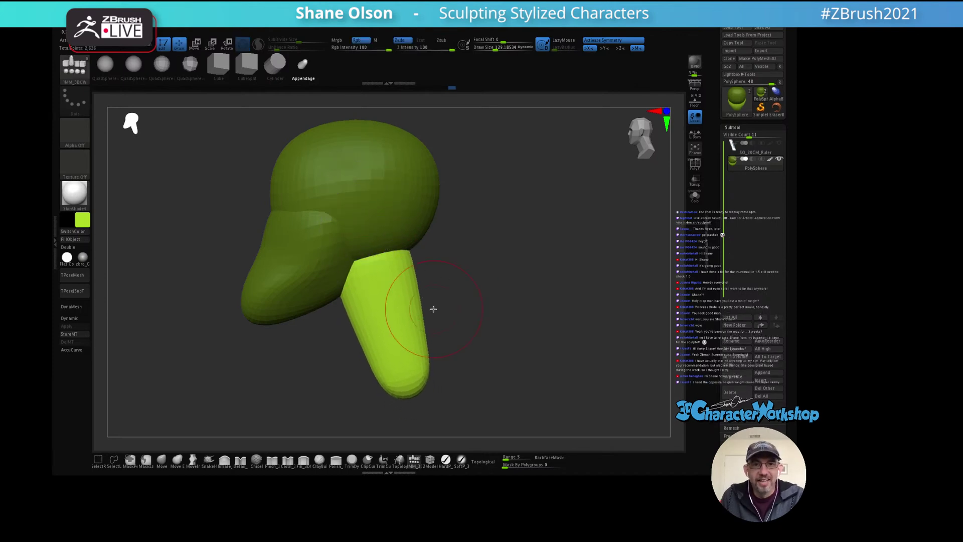
Step: Thicken the lower end of the neck with the Inflate brush, enlarging the draw size as needed
left_click_drag(481, 265, 455, 225, "alt")
left_click(232, 461)
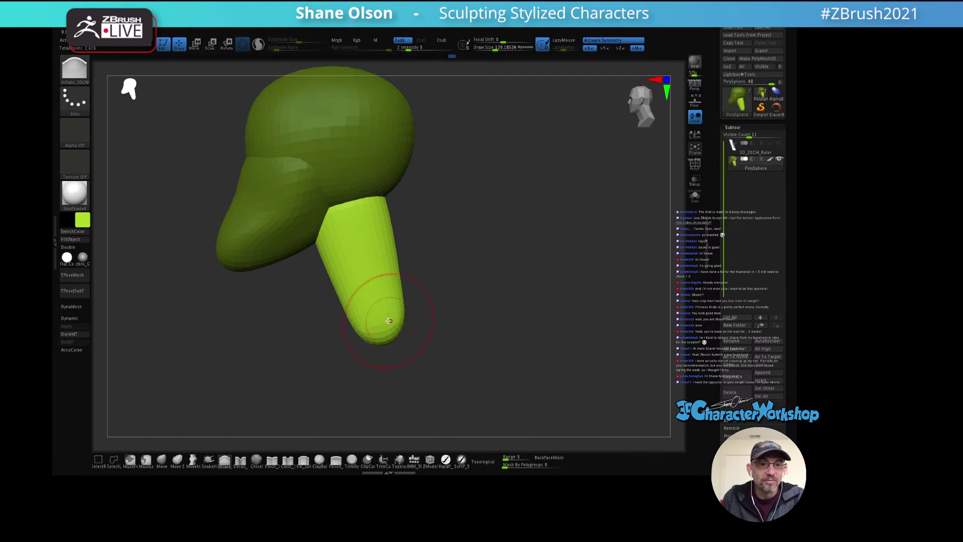
key("s")
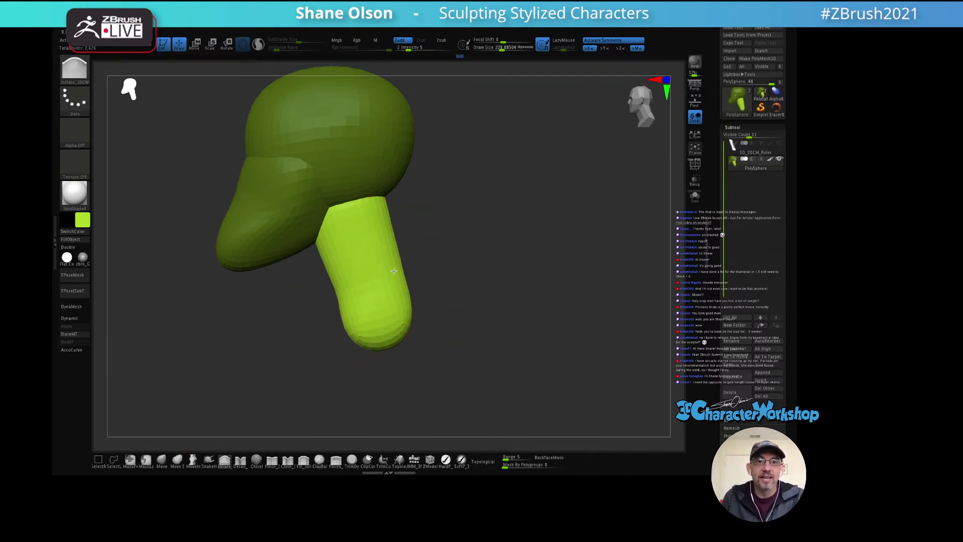
mouse_move(464, 250)
left_mouse_down("shift")
mouse_move(395, 306)
mouse_move(397, 281)
left_mouse_up("shift")
mouse_move(398, 280)
right_mouse_down()
mouse_move(437, 273)
mouse_move(426, 277)
right_mouse_up()
left_click_drag(294, 332, 291, 347, "alt")
key("s")
mouse_move(453, 273)
left_mouse_down()
mouse_move(439, 258)
mouse_move(451, 264)
mouse_move(438, 308)
mouse_move(439, 287)
left_mouse_up()
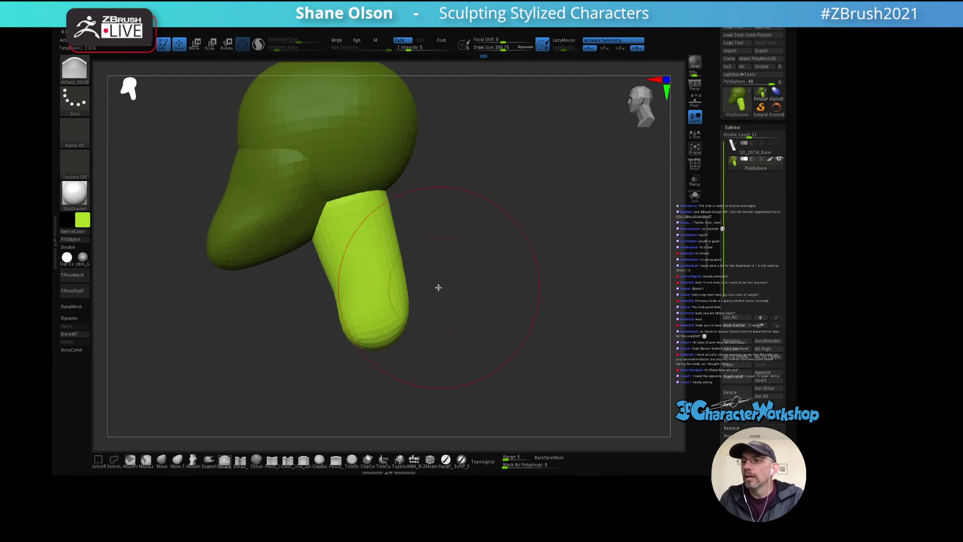
Step: Shorten and reshape the neck with the Move brush, adjusting its profile from the side and its width from the back
left_click(162, 460)
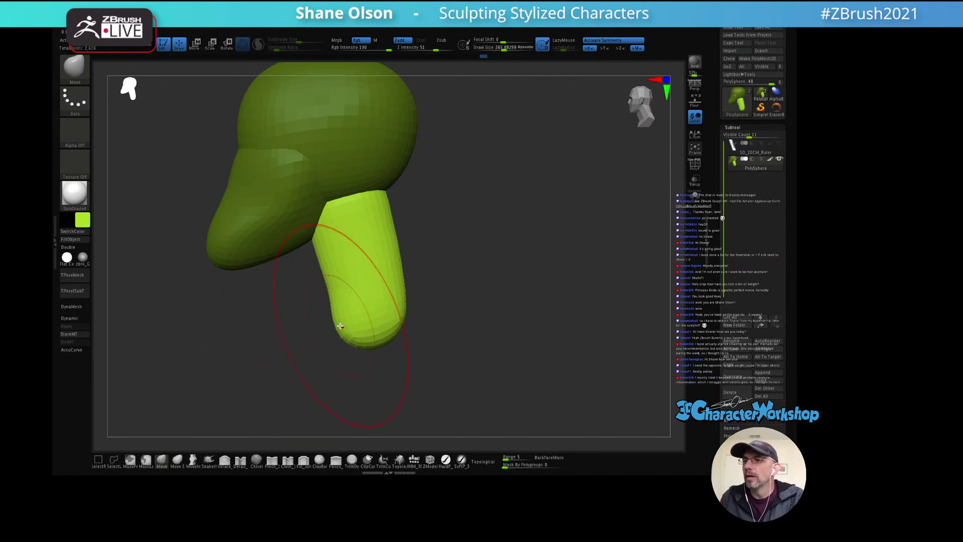
mouse_move(340, 312)
right_mouse_down("ctrl")
mouse_move(339, 327)
mouse_move(360, 322)
right_mouse_up("ctrl")
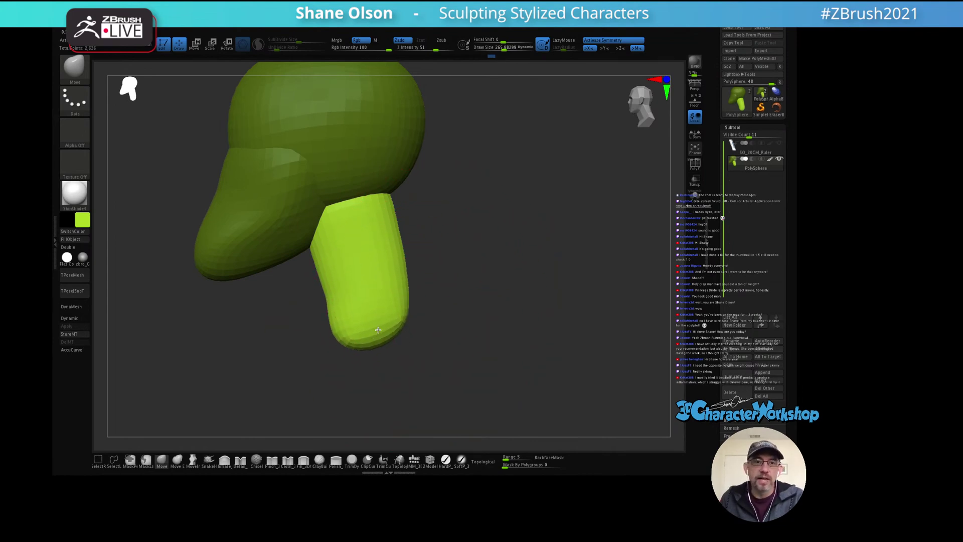
key("shift")
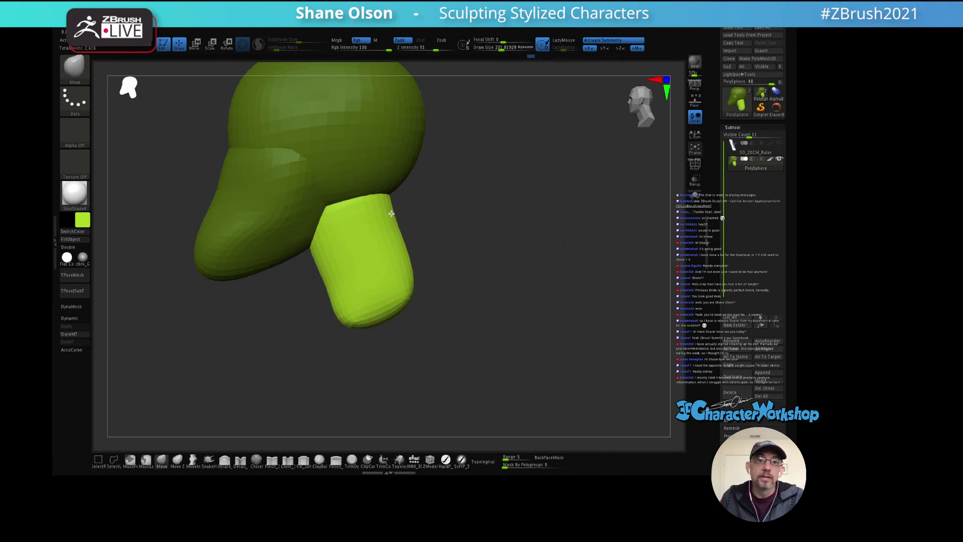
mouse_move(465, 223)
left_mouse_down()
mouse_move(469, 249)
mouse_move(453, 246)
mouse_move(347, 327)
mouse_move(352, 351)
mouse_move(358, 315)
left_mouse_up()
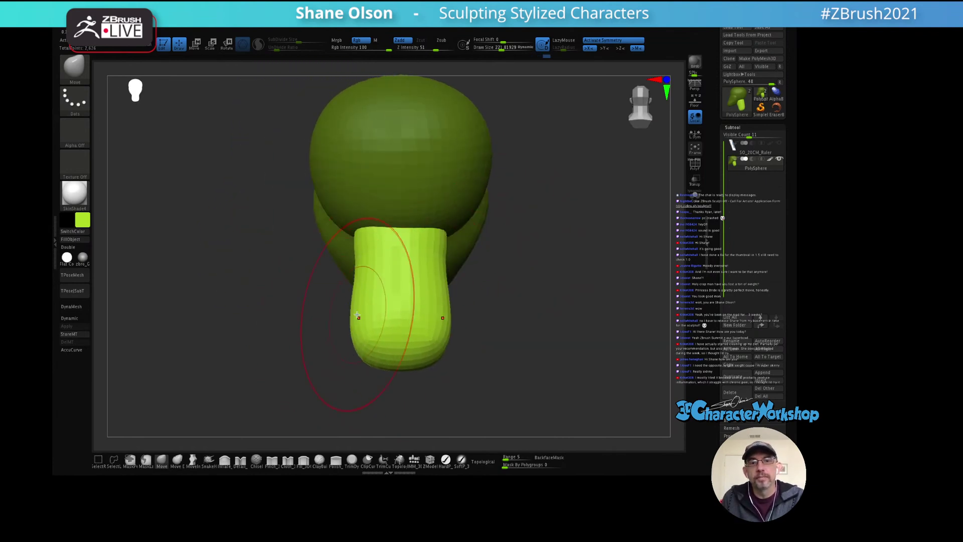
right_click_drag(379, 255, 410, 249, "shift")
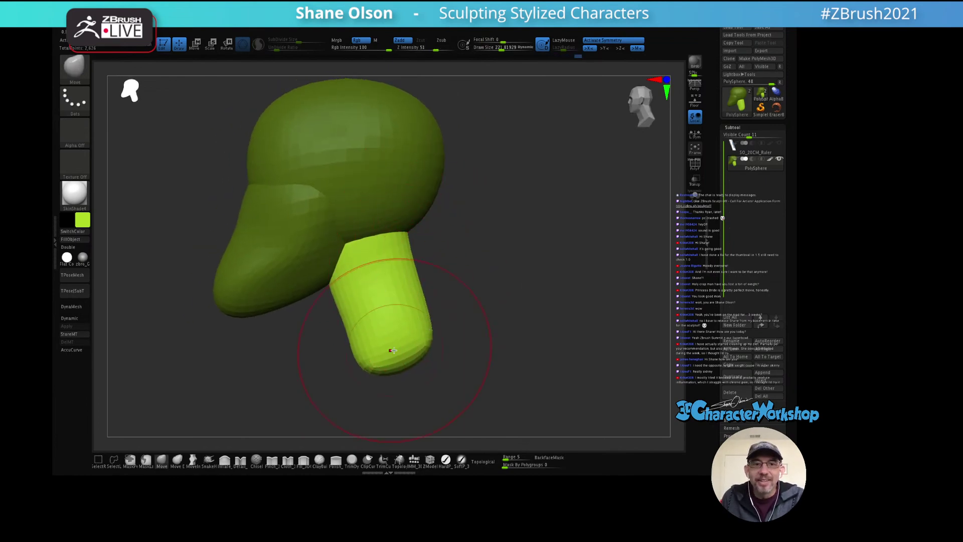
mouse_move(487, 247)
left_mouse_down()
mouse_move(510, 254)
mouse_move(488, 236)
mouse_move(494, 272)
mouse_move(485, 270)
mouse_move(494, 245)
mouse_move(501, 252)
mouse_move(468, 232)
mouse_move(501, 250)
mouse_move(486, 207)
mouse_move(473, 221)
left_mouse_up()
Step: Insert a QuadSphere on the side of the head behind the jaw as the ear's base form, using a smaller draw size
left_click(413, 460)
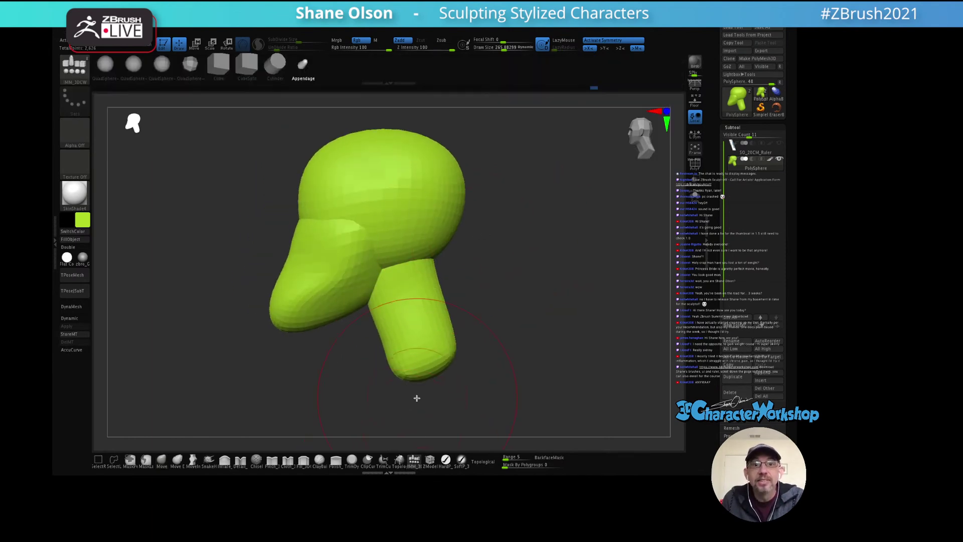
left_click(142, 69)
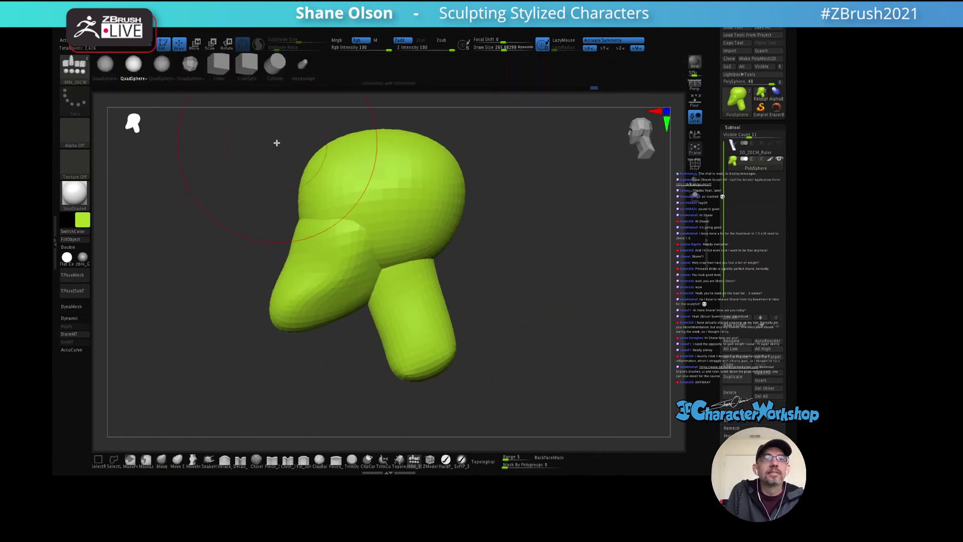
key("s")
left_click_drag(498, 224, 496, 224)
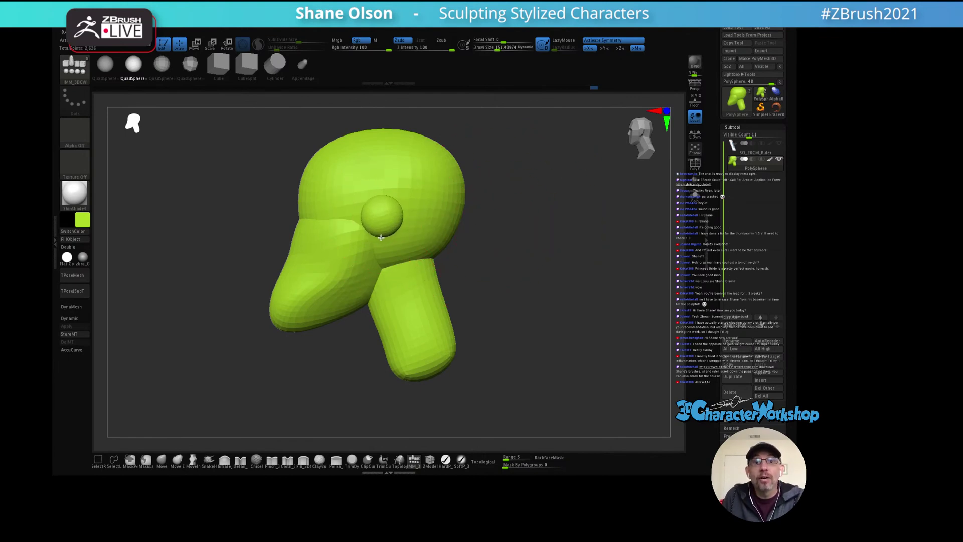
left_click_drag(381, 237, 380, 238)
key("ctrl+z")
key("w")
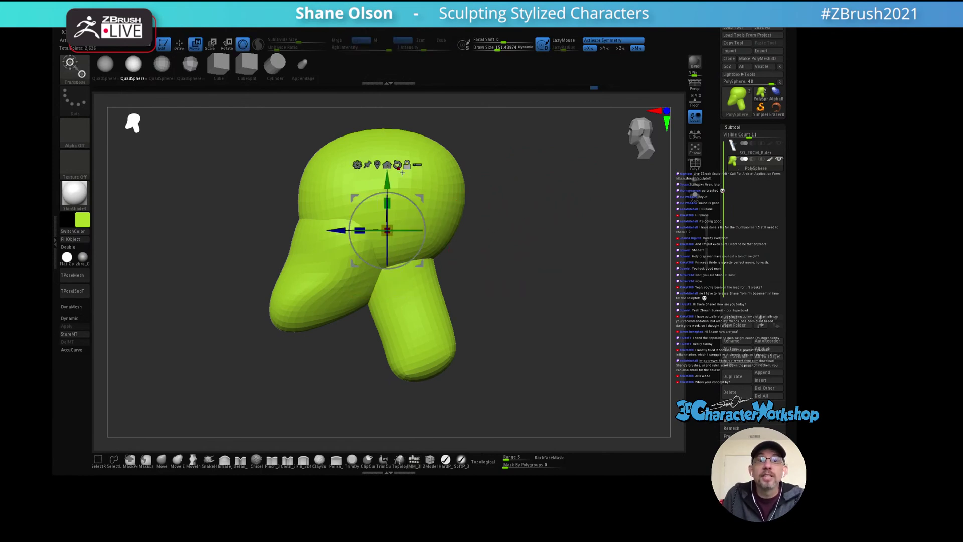
key("q")
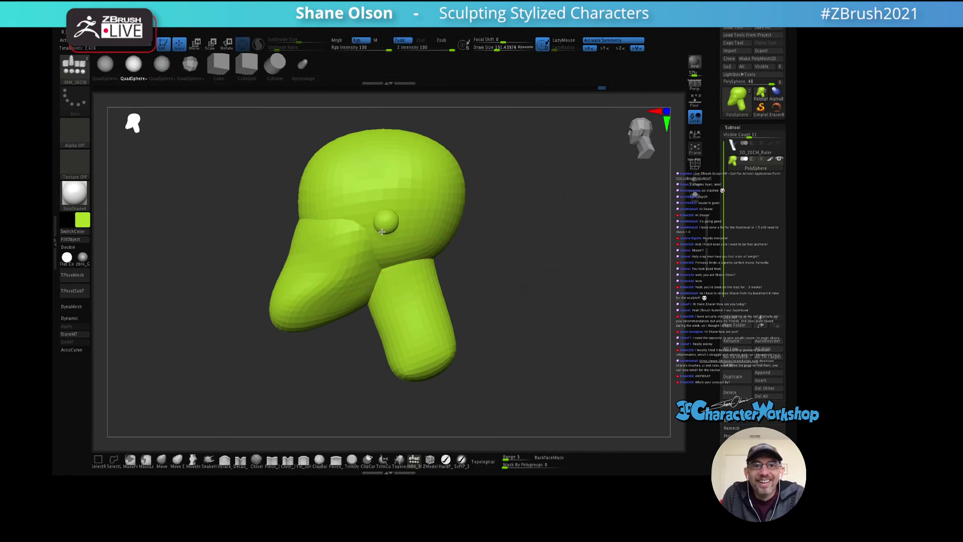
left_click_drag(382, 252, 381, 254)
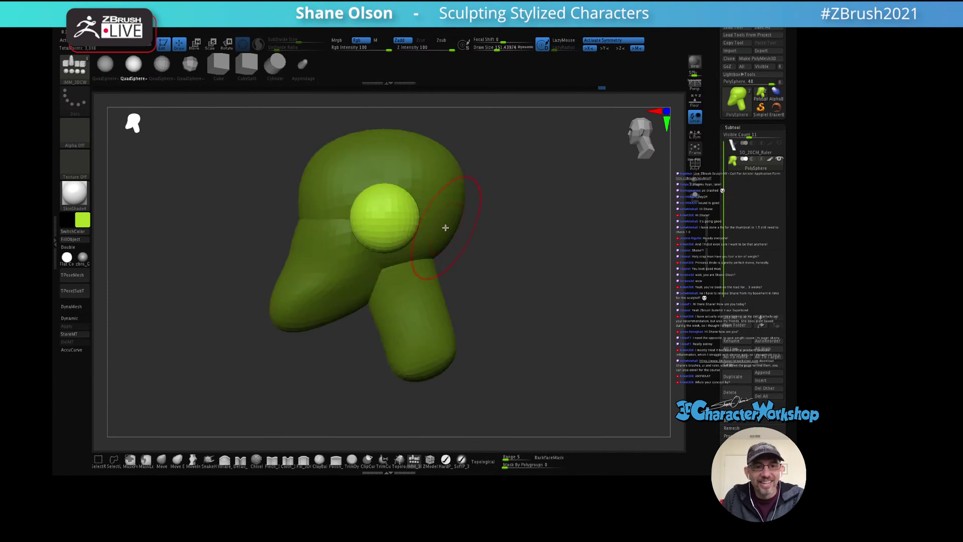
Step: Flatten the ear sphere, angle it outward from below and shift it closer against the head
key("w")
left_click_drag(356, 219, 403, 225)
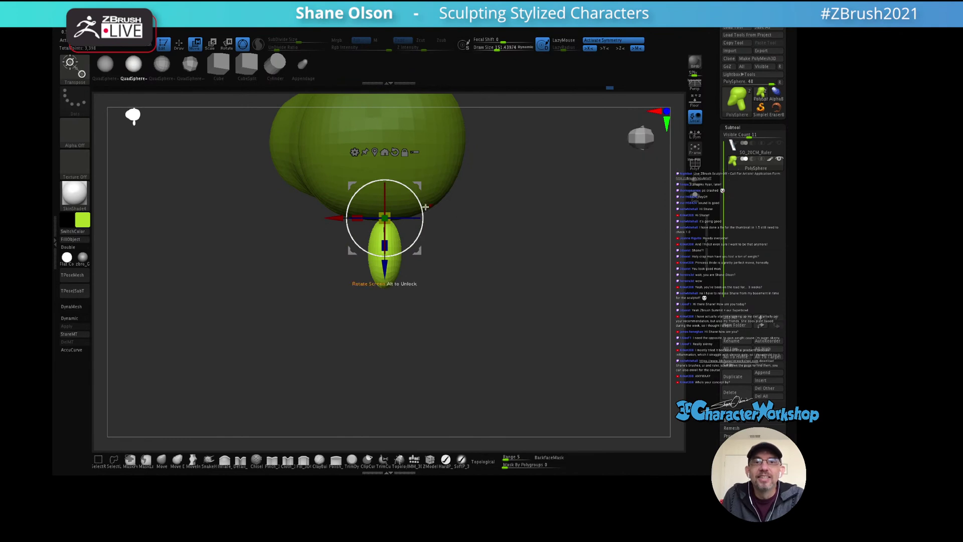
left_click_drag(422, 211, 512, 257)
left_click_drag(451, 267, 475, 228)
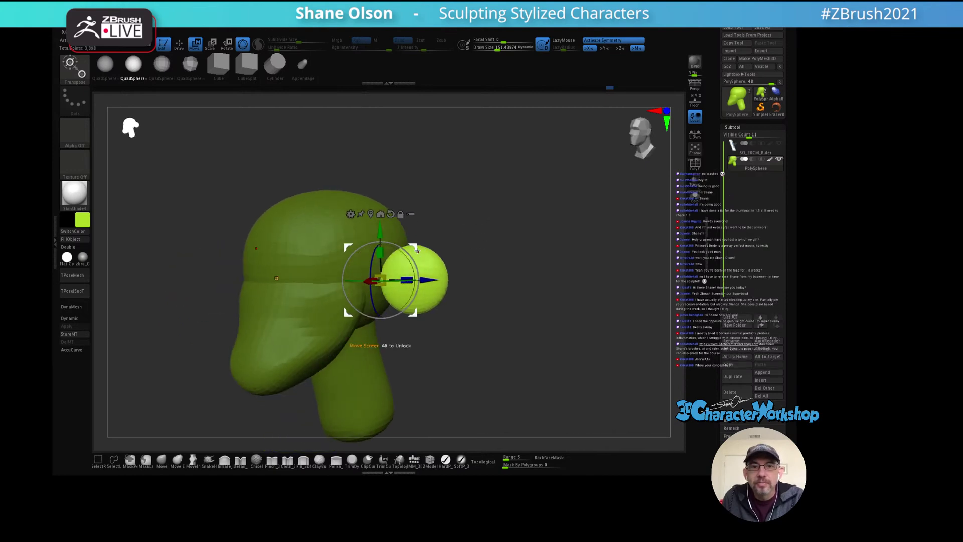
left_click_drag(404, 251, 403, 248)
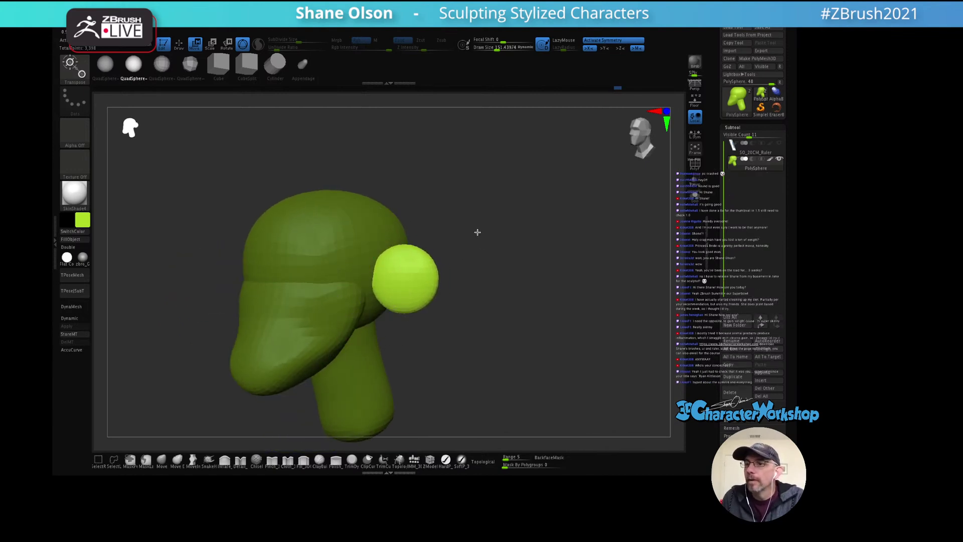
mouse_move(477, 232)
left_mouse_down("alt")
mouse_move(485, 240)
mouse_move(507, 213)
mouse_move(489, 219)
left_mouse_up("alt")
key("q")
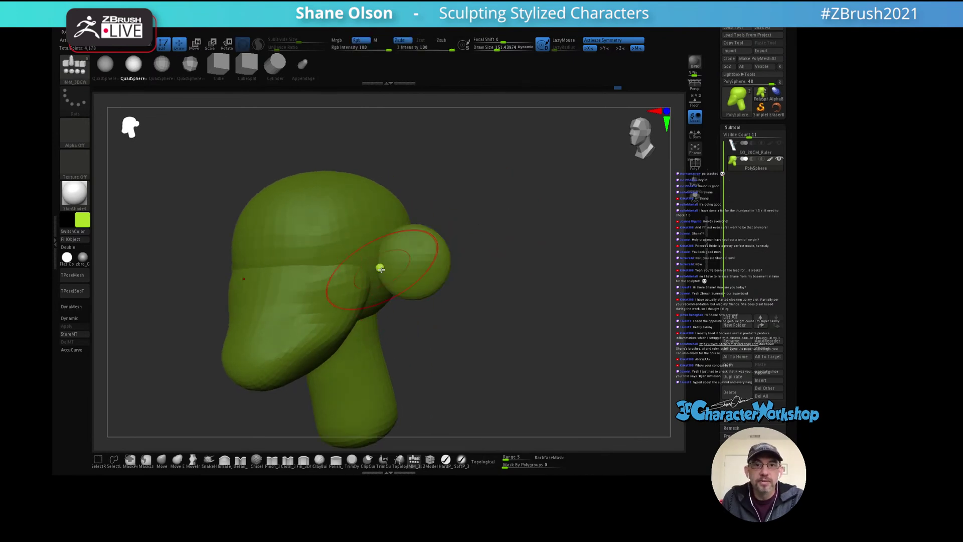
key("ctrl+z")
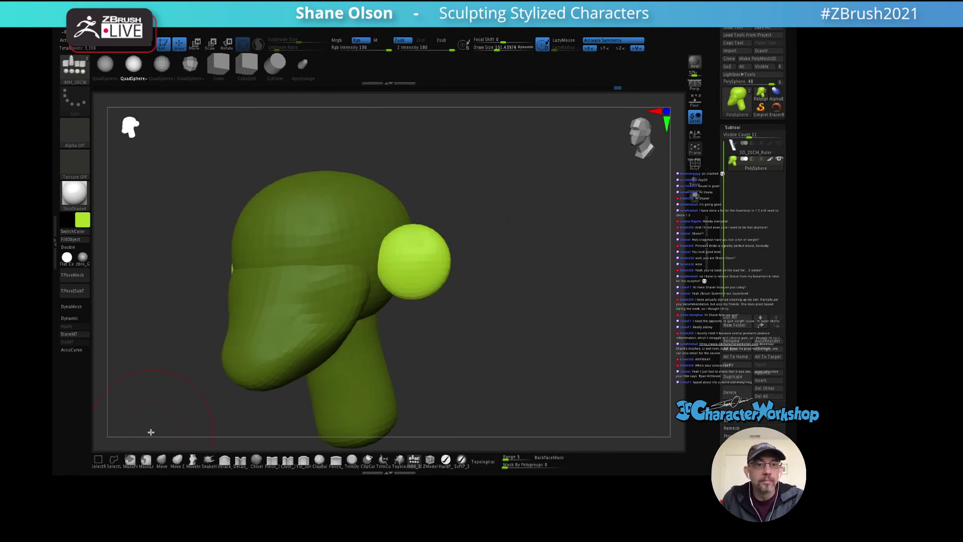
Step: Shape the sphere into an ear with the Move brush, pulling out its upper back corner and tapering the lower part
left_click(161, 460)
key("s")
mouse_move(464, 214)
left_mouse_down()
mouse_move(441, 225)
mouse_move(452, 219)
left_mouse_up()
key("s")
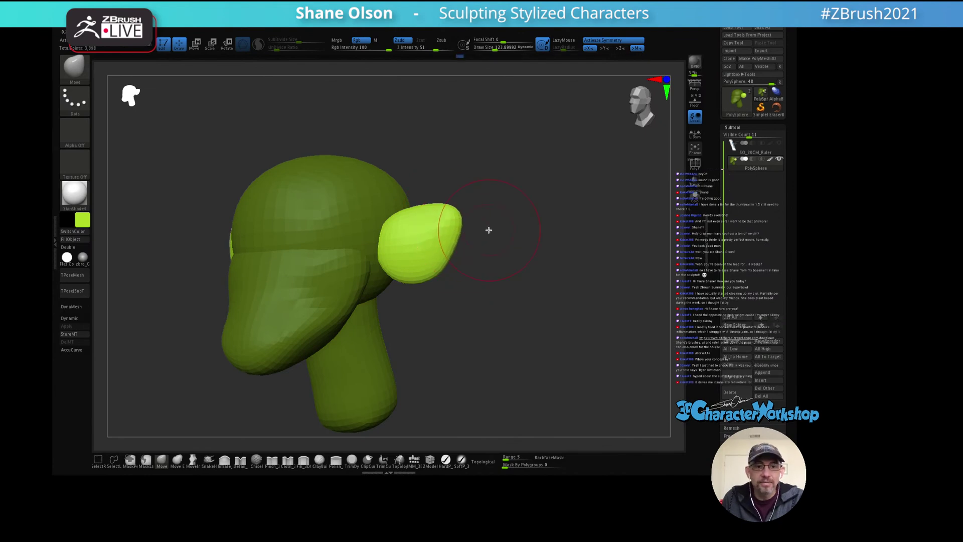
key("s")
mouse_move(488, 230)
left_mouse_down()
mouse_move(455, 223)
mouse_move(507, 219)
mouse_move(499, 224)
mouse_move(500, 215)
mouse_move(516, 232)
left_mouse_up()
key("s")
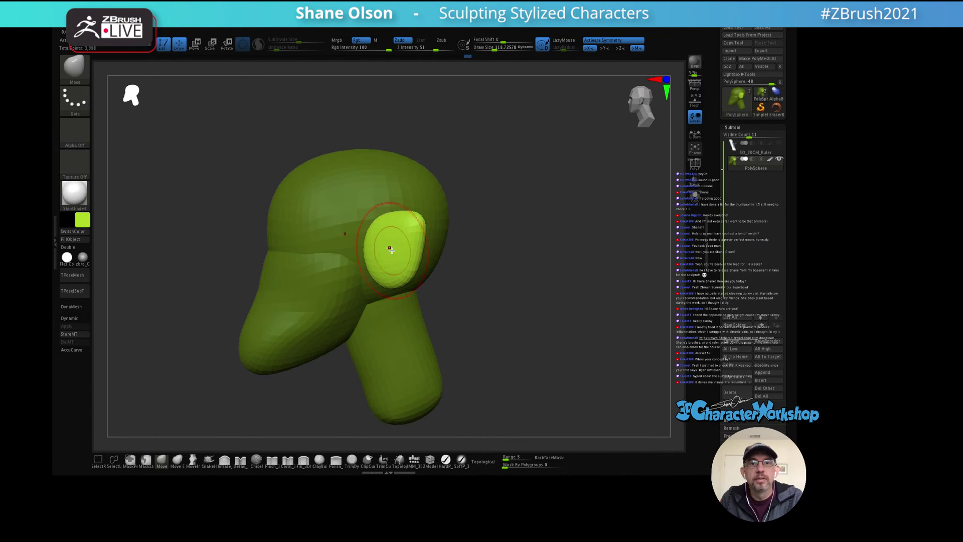
right_click_drag(399, 243, 400, 223, "alt")
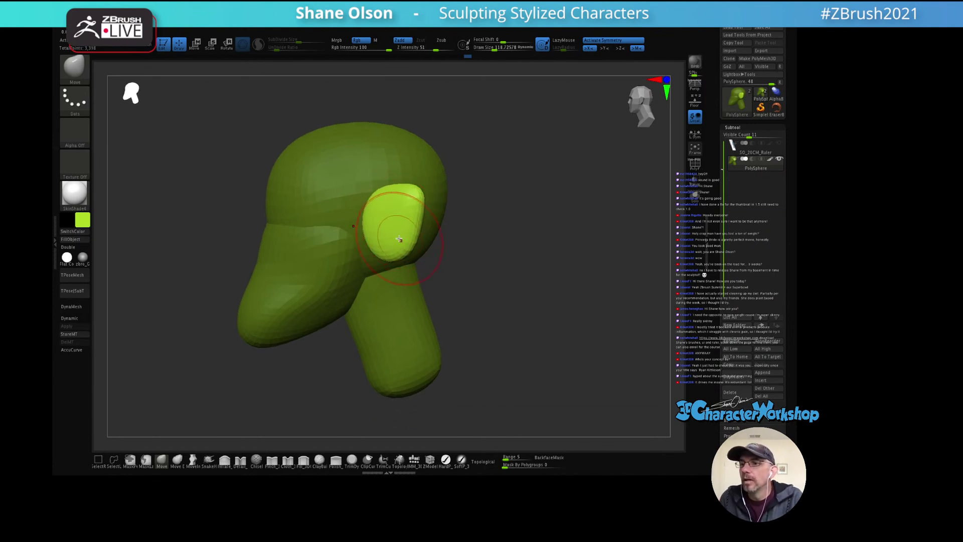
Step: Reset the transform gizmo's orientation on the ear, move the ear slightly forward, and adjust its angle and placement from below
key("s")
left_click_drag(388, 249, 375, 229)
mouse_move(375, 228)
right_mouse_down()
mouse_move(422, 232)
mouse_move(344, 212)
mouse_move(385, 216)
mouse_move(337, 221)
right_mouse_up()
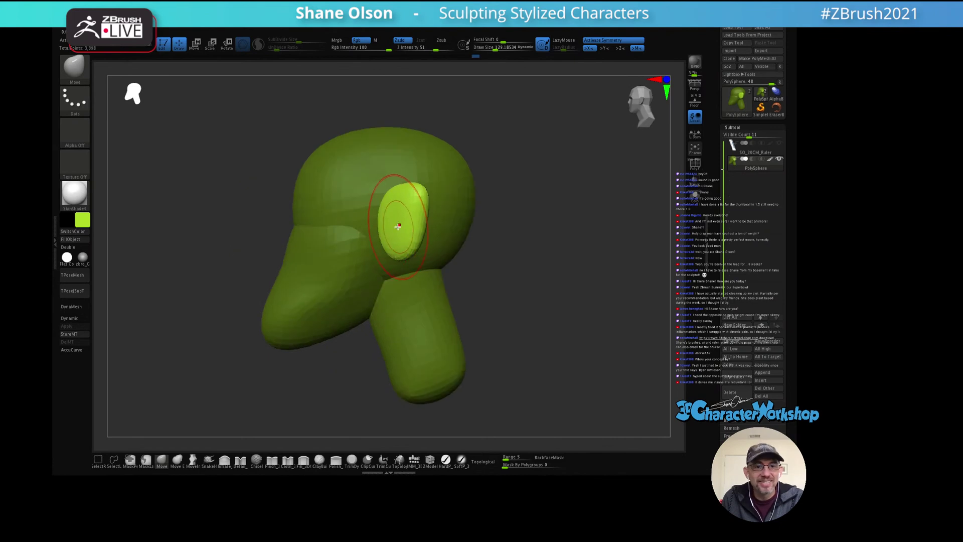
key("w")
left_click(390, 158, "alt")
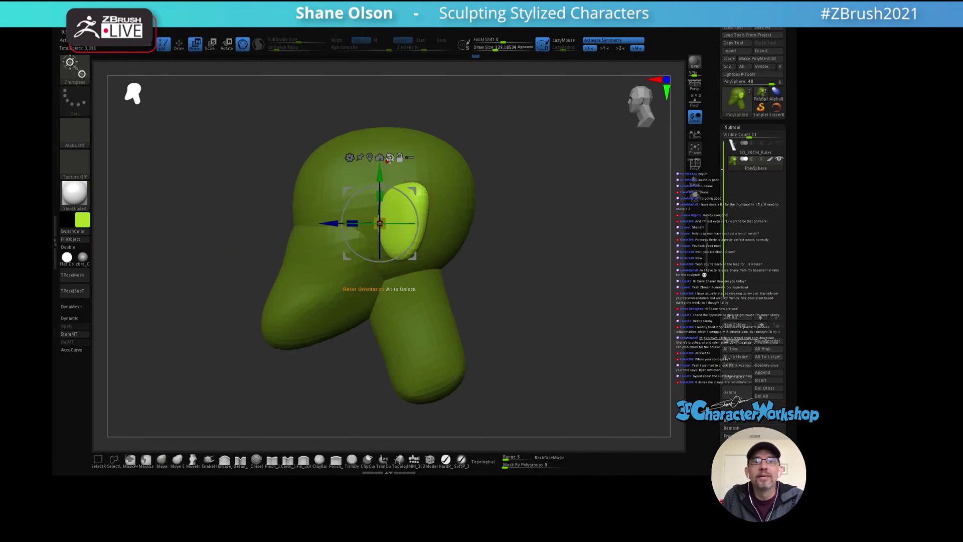
left_click_drag(331, 224, 323, 223)
right_click_drag(372, 221, 415, 244)
right_click_drag(447, 176, 444, 262, "alt")
left_click_drag(407, 211, 406, 206)
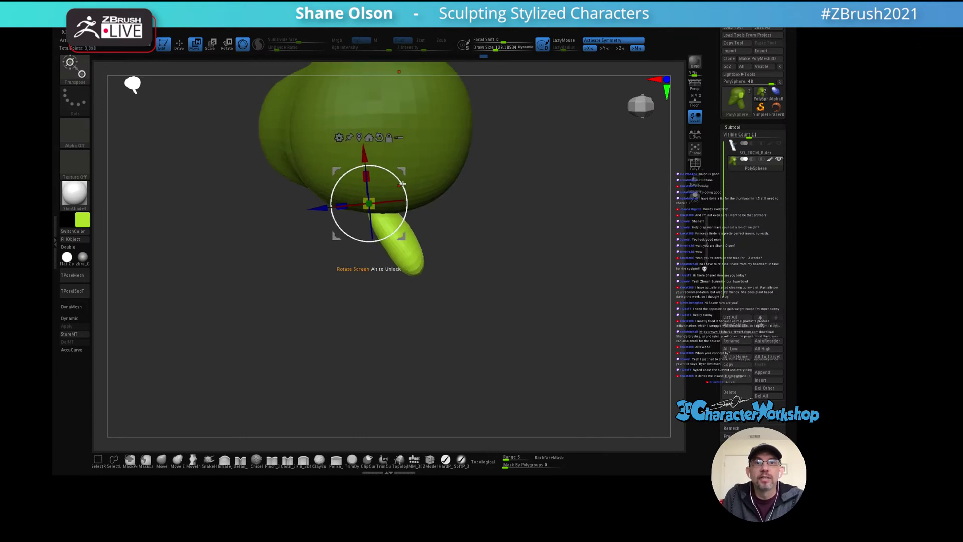
left_click_drag(402, 171, 399, 170)
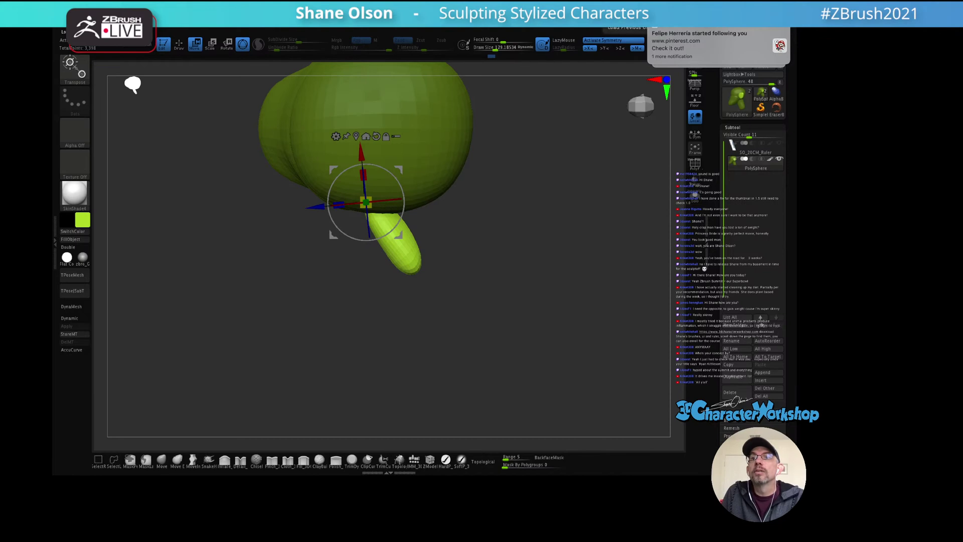
Step: Fine-tune the ear's placement against the side of the head from the front, shifting it slightly down and inward
right_click_drag(527, 247, 478, 191)
left_click_drag(357, 176, 357, 177)
right_click_drag(488, 184, 498, 202, "alt")
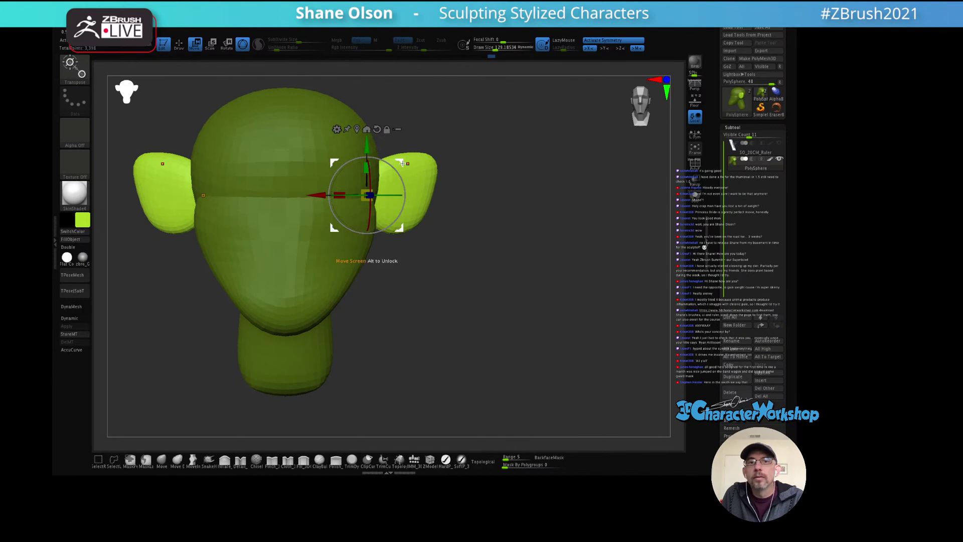
left_click_drag(400, 163, 398, 170)
mouse_move(507, 216)
right_mouse_down()
mouse_move(535, 219)
mouse_move(511, 215)
mouse_move(520, 221)
right_mouse_up()
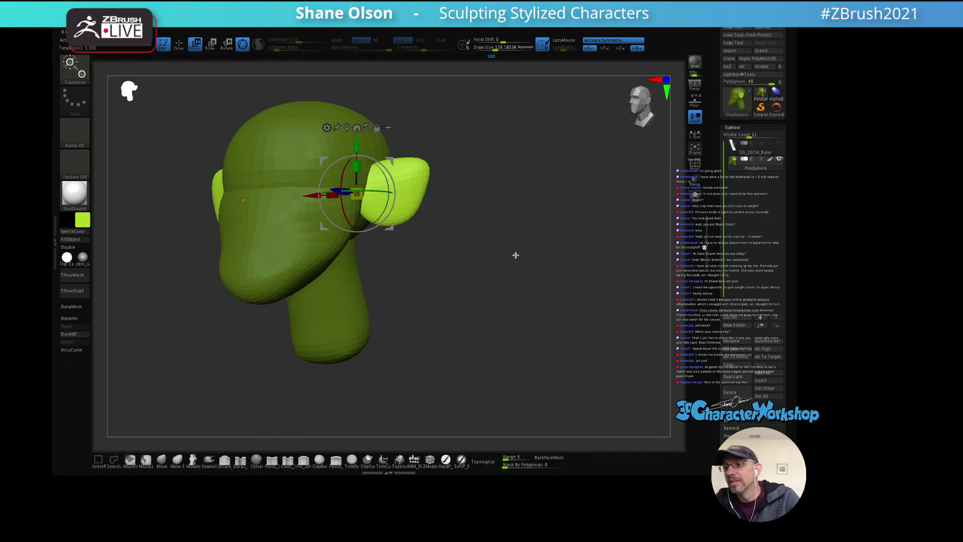
mouse_move(503, 224)
right_mouse_down()
mouse_move(496, 230)
mouse_move(522, 224)
right_mouse_up()
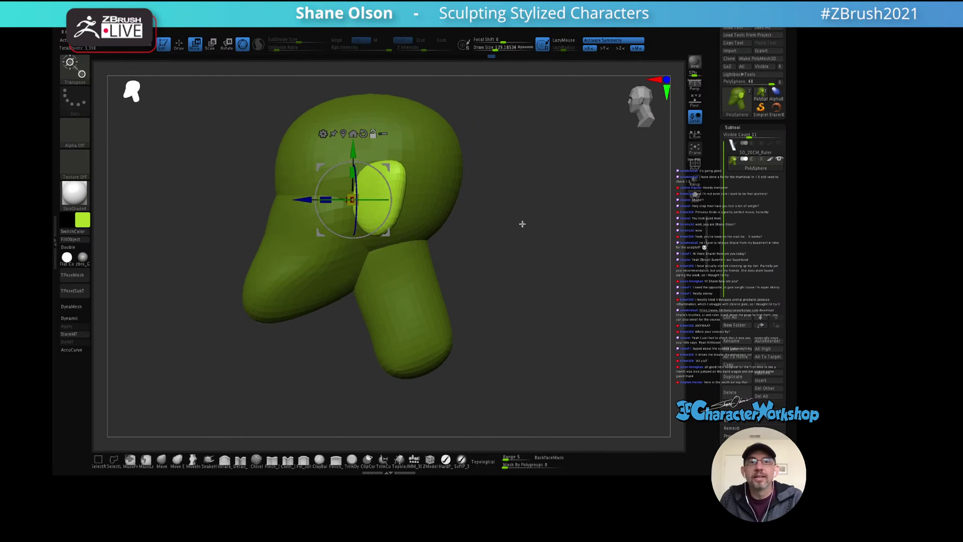
Step: Push a hollow into the ear's front face with the Move brush, using a draw size of about 51
key("q")
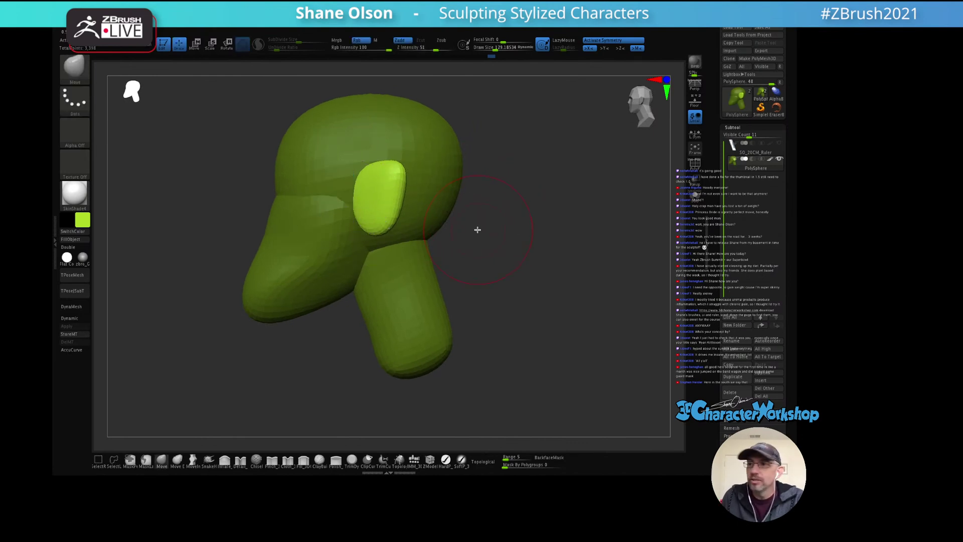
mouse_move(476, 226)
right_mouse_down("shift")
mouse_move(475, 213)
mouse_move(510, 210)
mouse_move(481, 215)
mouse_move(490, 217)
mouse_move(466, 193)
right_mouse_up("shift")
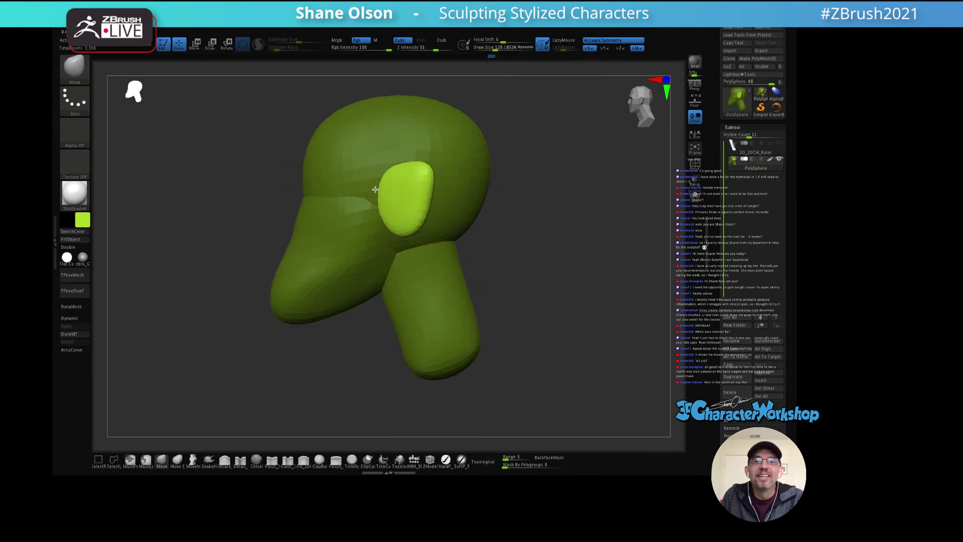
right_click_drag(401, 187, 396, 212, "ctrl")
key("s")
left_click_drag(411, 203, 402, 197)
right_click_drag(396, 199, 403, 230)
key("bracketleft")
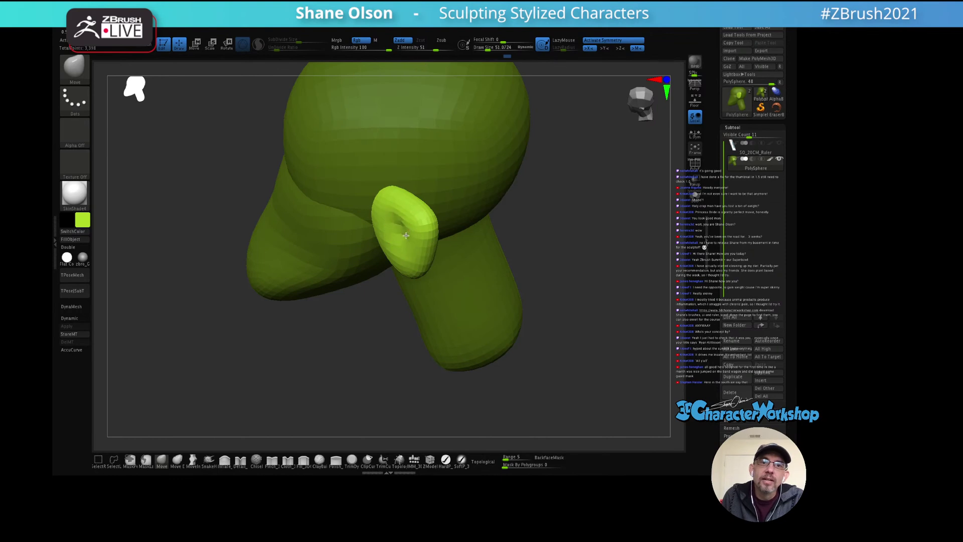
right_click_drag(409, 232, 449, 192)
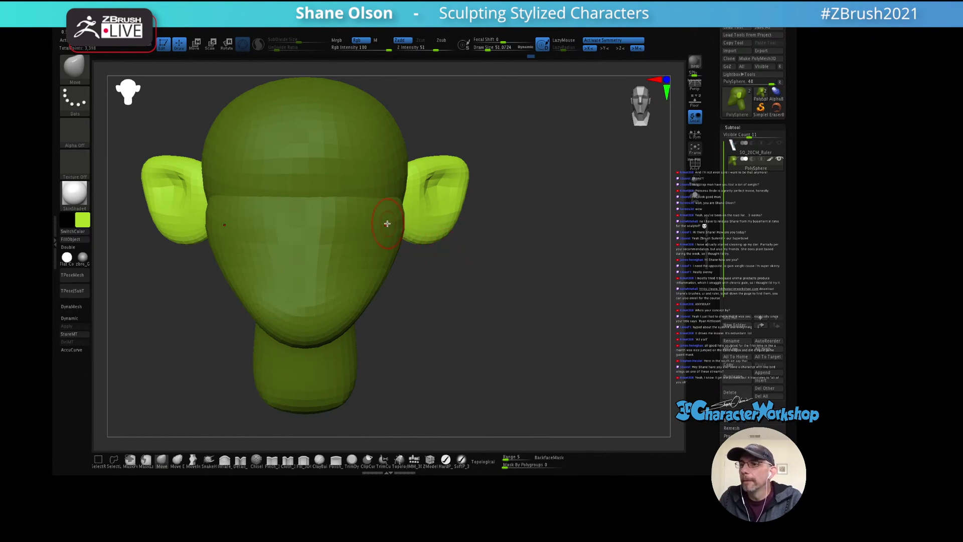
Step: Deepen the ear's inner hollow and refine its rim from the front with the Move brush, varying the draw size between about 69 and 41
right_click_drag(387, 224, 407, 205)
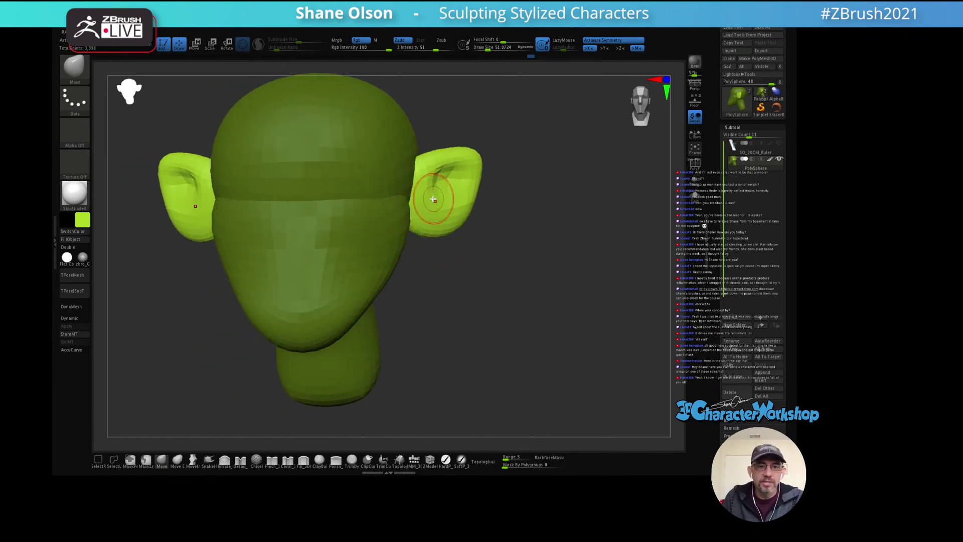
key("s")
left_click_drag(433, 199, 436, 199)
right_click_drag(444, 196, 447, 192)
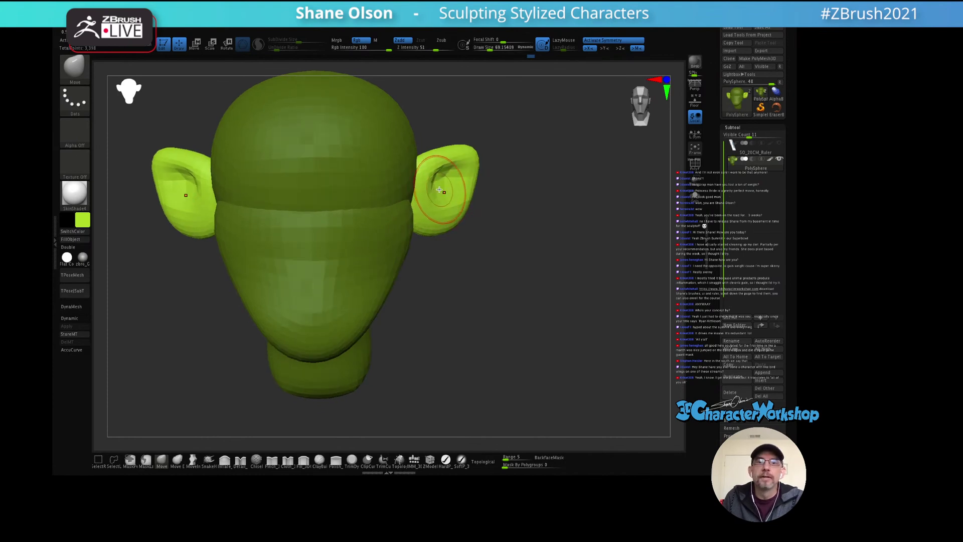
left_click_drag(439, 190, 432, 191)
mouse_move(440, 194)
right_mouse_down()
mouse_move(447, 209)
mouse_move(458, 181)
mouse_move(430, 197)
mouse_move(441, 179)
mouse_move(437, 199)
right_mouse_up()
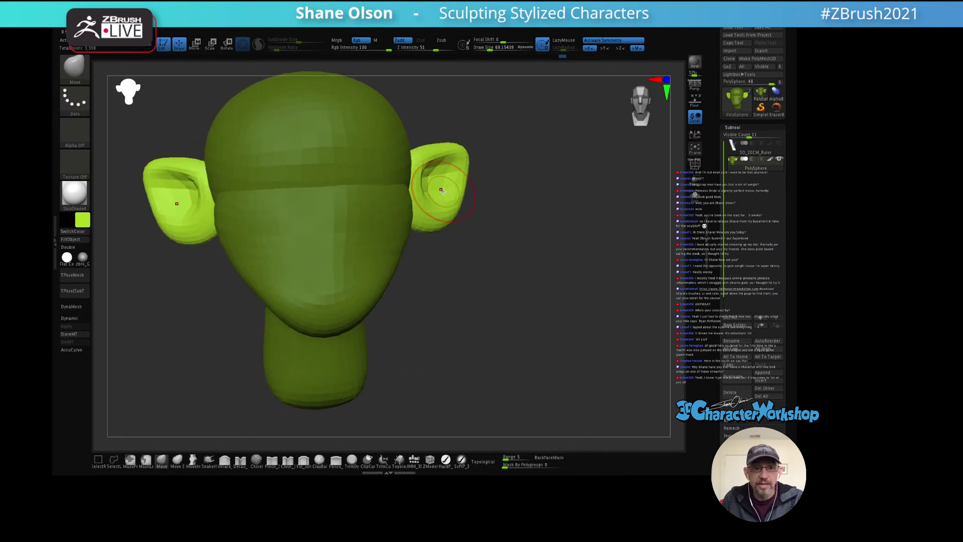
key("s")
left_click(437, 199)
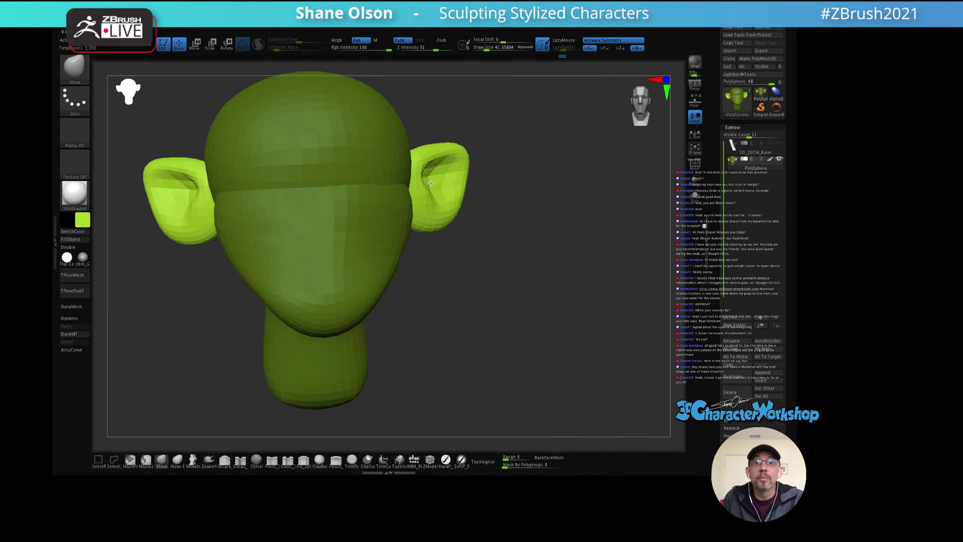
mouse_move(427, 187)
right_mouse_down()
mouse_move(428, 221)
mouse_move(453, 220)
mouse_move(449, 202)
mouse_move(496, 217)
mouse_move(479, 225)
mouse_move(515, 221)
mouse_move(486, 226)
mouse_move(498, 237)
right_mouse_up()
Step: Check the head's wireframe and polygroups, and clear the mask from the head and neck
key("shift+f")
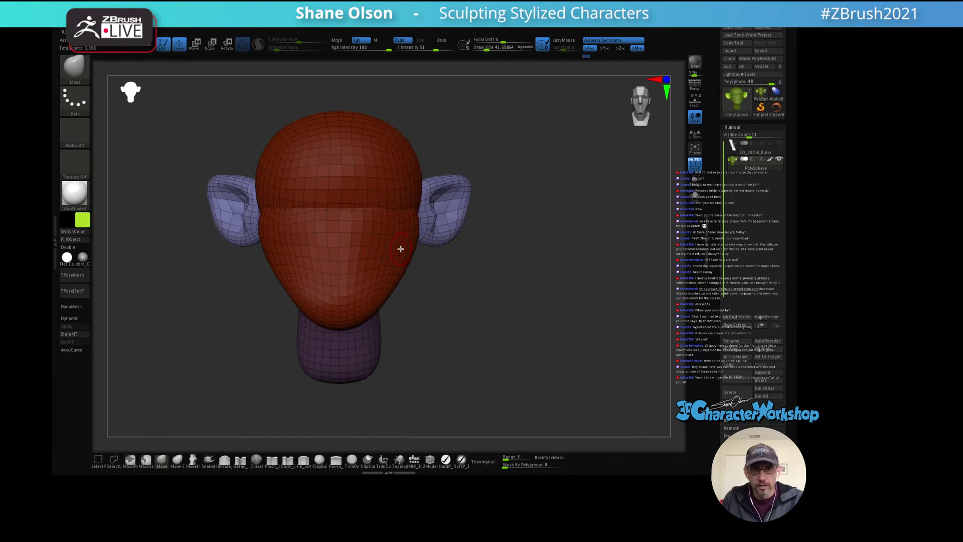
right_click_drag(461, 275, 441, 274)
key("shift+f")
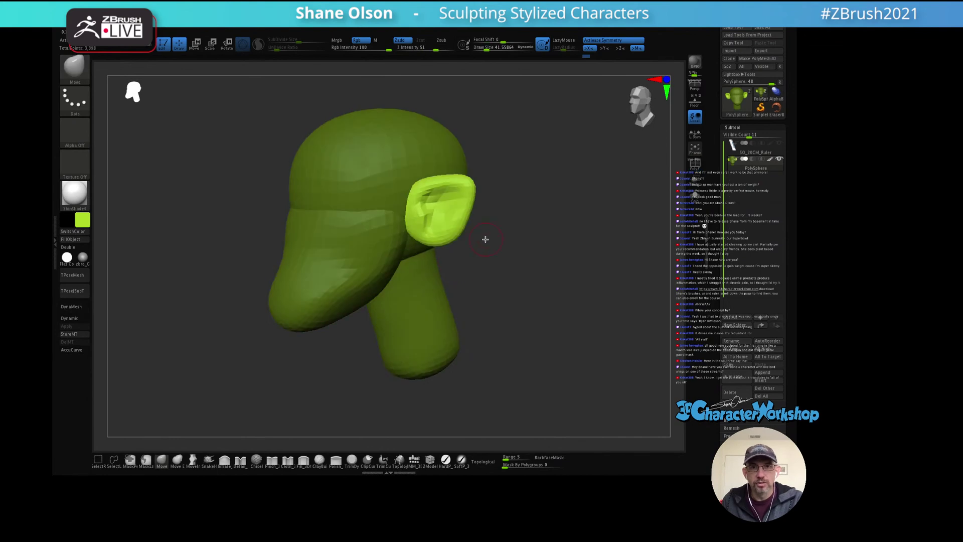
left_click_drag(516, 254, 519, 247, "ctrl")
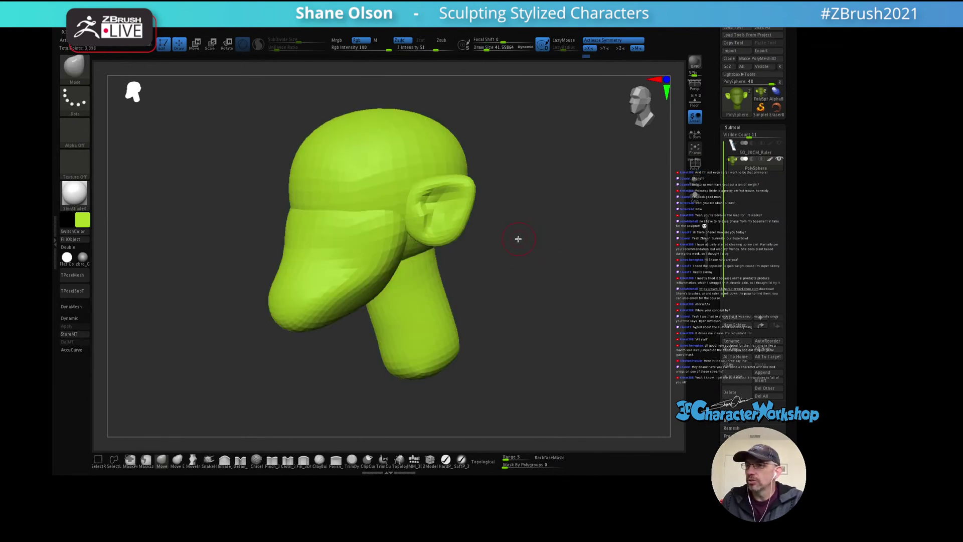
Step: Push the face in beneath the brow line with the Move brush, using a larger draw size of about 104
right_click_drag(518, 239, 506, 257, "alt")
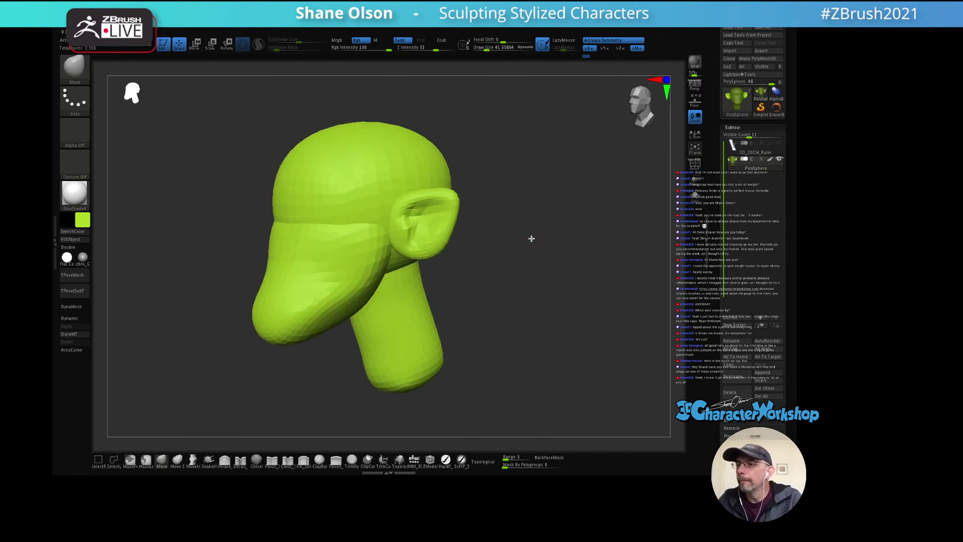
left_click_drag(531, 238, 529, 229, "alt")
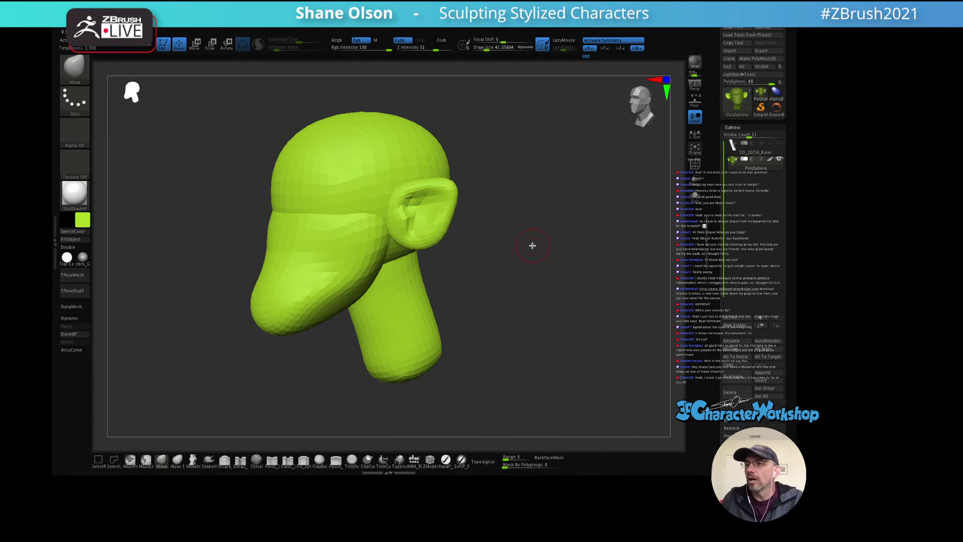
right_click_drag(536, 241, 493, 227)
key("s")
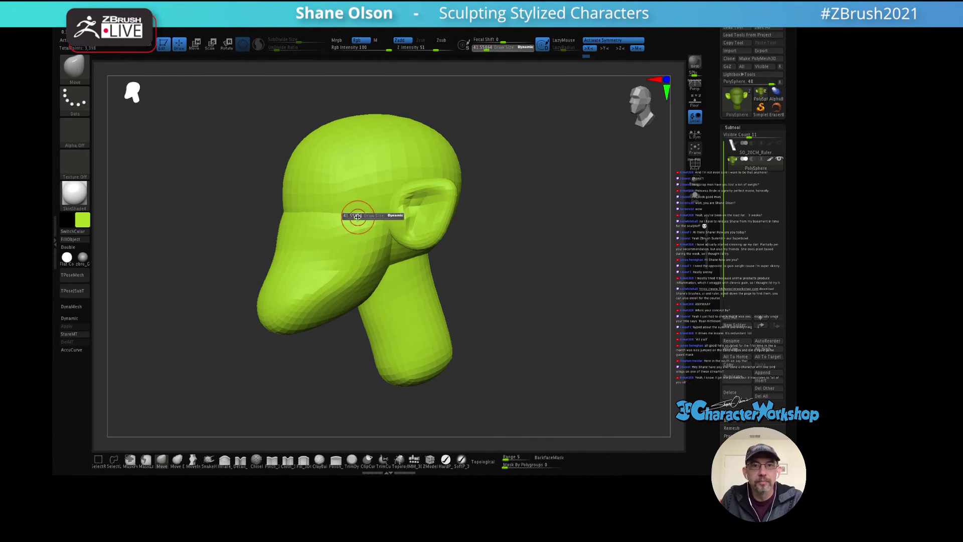
left_click_drag(356, 217, 361, 218)
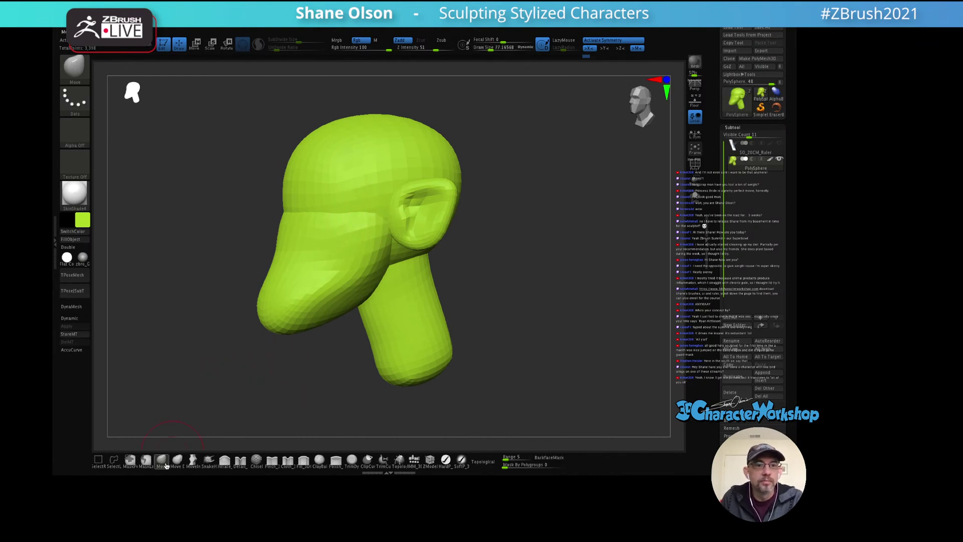
key("s")
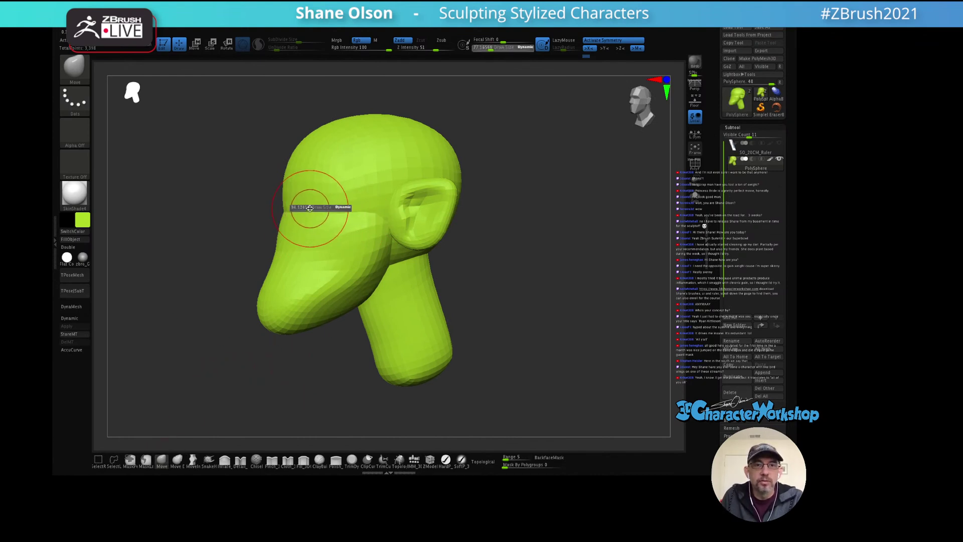
left_click(310, 210)
right_click_drag(310, 209, 336, 271)
left_click_drag(336, 271, 320, 258)
mouse_move(325, 260)
right_mouse_down()
mouse_move(337, 239)
mouse_move(339, 255)
right_mouse_up()
left_click_drag(340, 259, 349, 267)
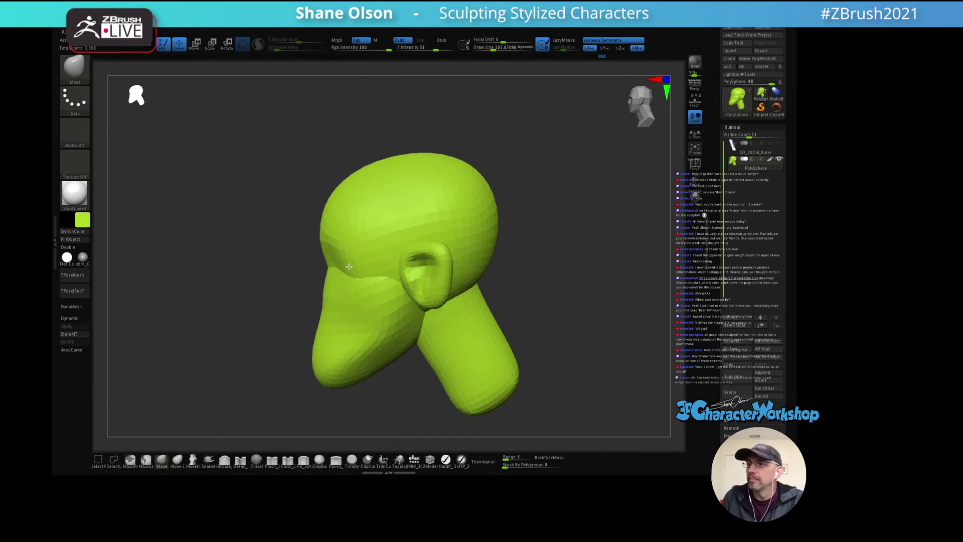
mouse_move(349, 267)
right_mouse_down()
mouse_move(340, 265)
mouse_move(387, 271)
mouse_move(367, 239)
right_mouse_up()
left_click_drag(342, 252, 342, 256)
mouse_move(351, 256)
right_mouse_down()
mouse_move(326, 254)
mouse_move(409, 243)
right_mouse_up()
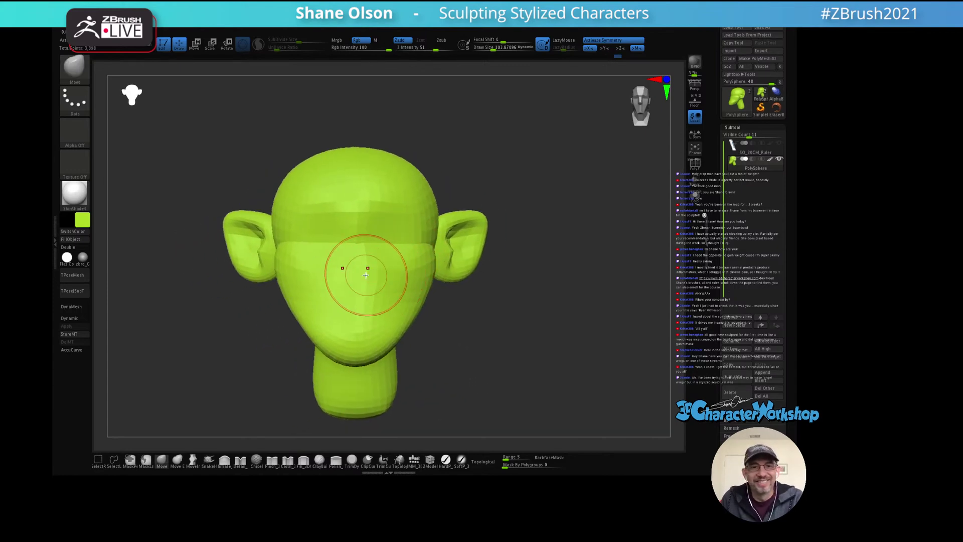
Step: Insert an Appendage mesh at the centre of the face as the nose's base form
left_click(414, 459)
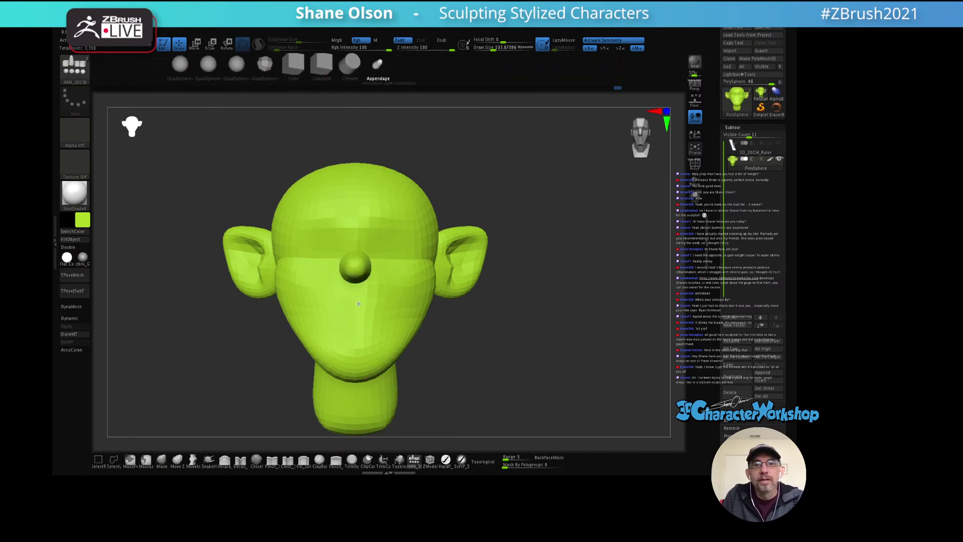
left_click_drag(360, 323, 360, 324)
mouse_move(445, 276)
right_mouse_down()
mouse_move(409, 272)
mouse_move(437, 289)
right_mouse_up()
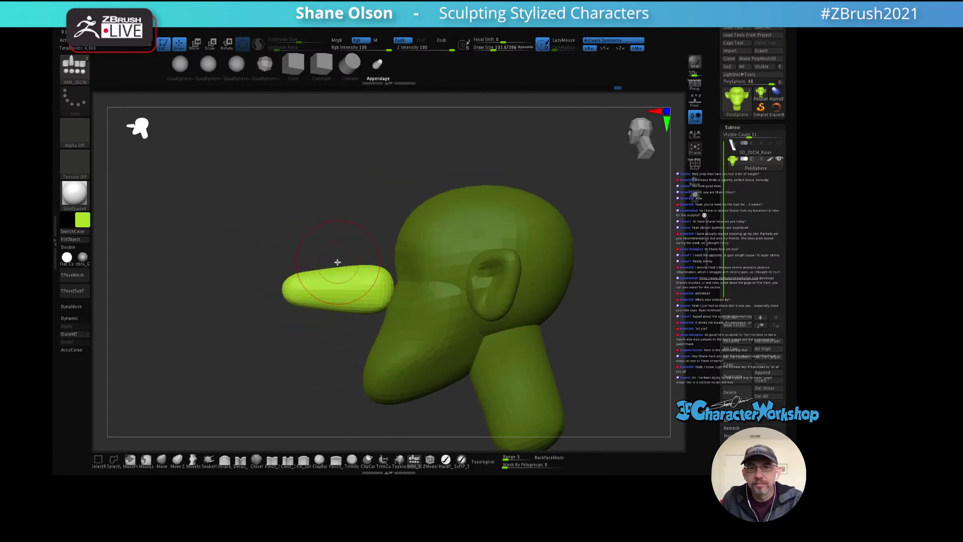
Step: Rotate the inserted nose form to follow the slope of the face and place it just in front of the face
key("e")
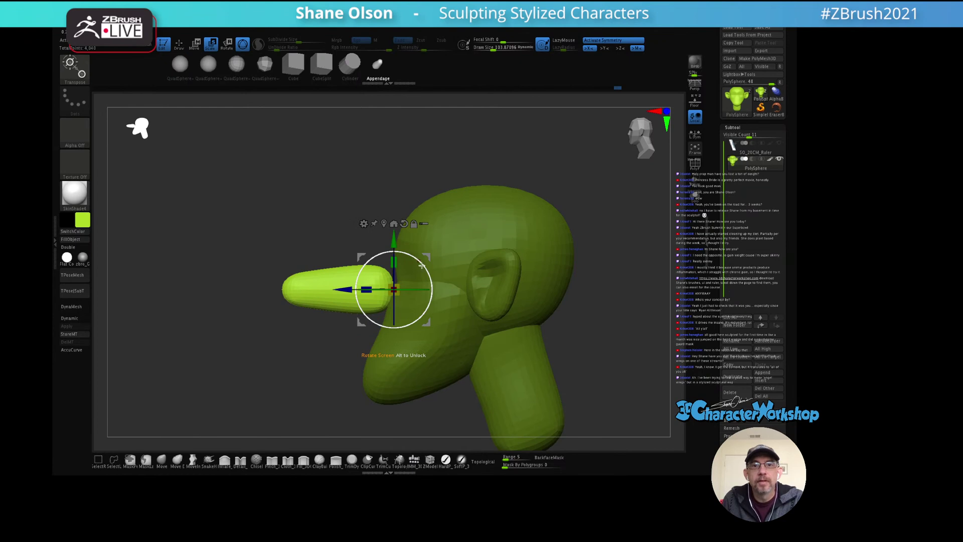
left_click_drag(421, 265, 375, 271)
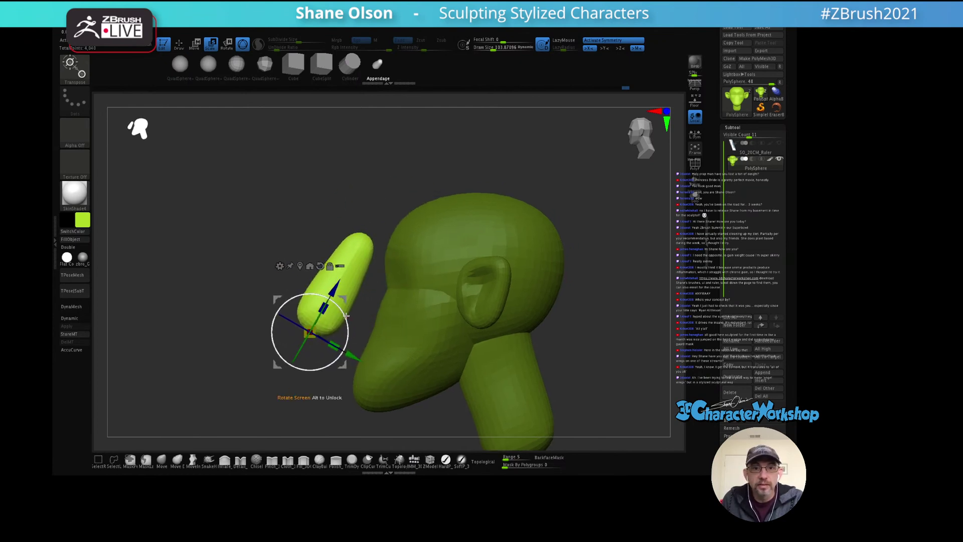
left_click_drag(347, 315, 348, 320)
left_click_drag(369, 279, 363, 295, "alt")
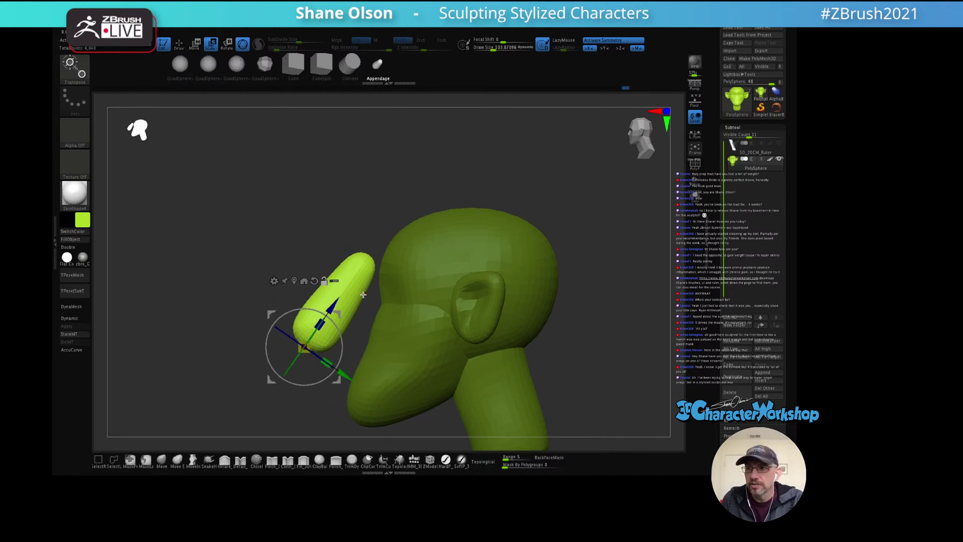
left_click_drag(319, 325, 312, 344)
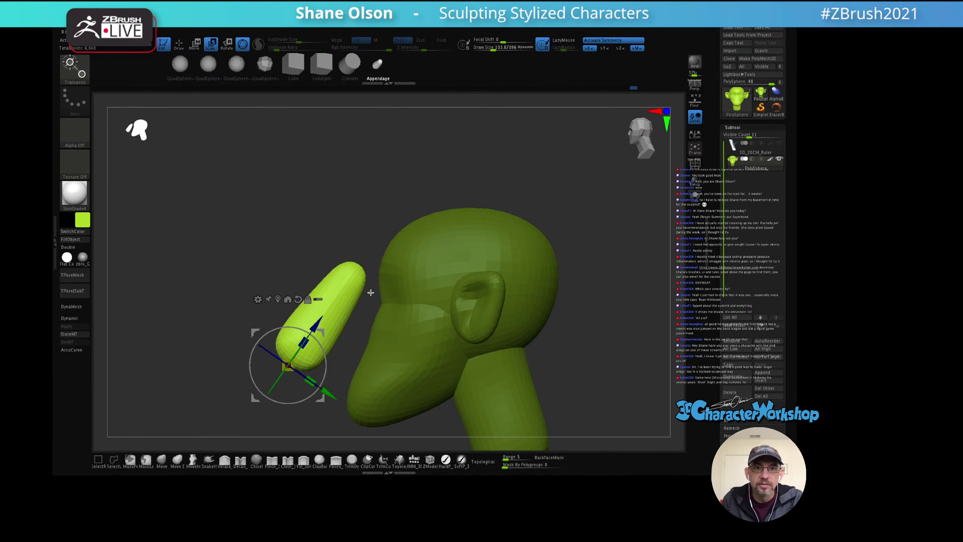
left_click_drag(369, 296, 355, 245, "alt")
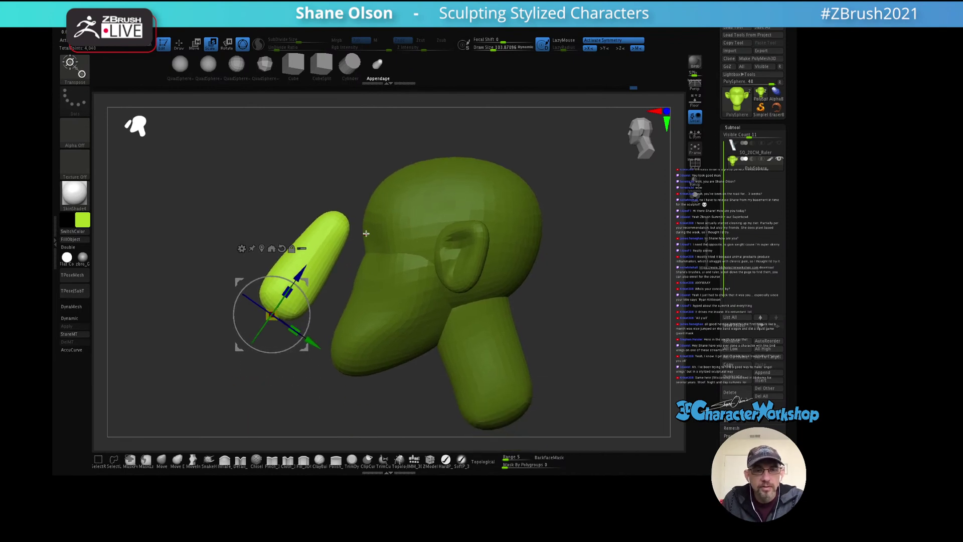
Step: Set the lasso mask as the active masking brush and return to draw mode
left_click(146, 459)
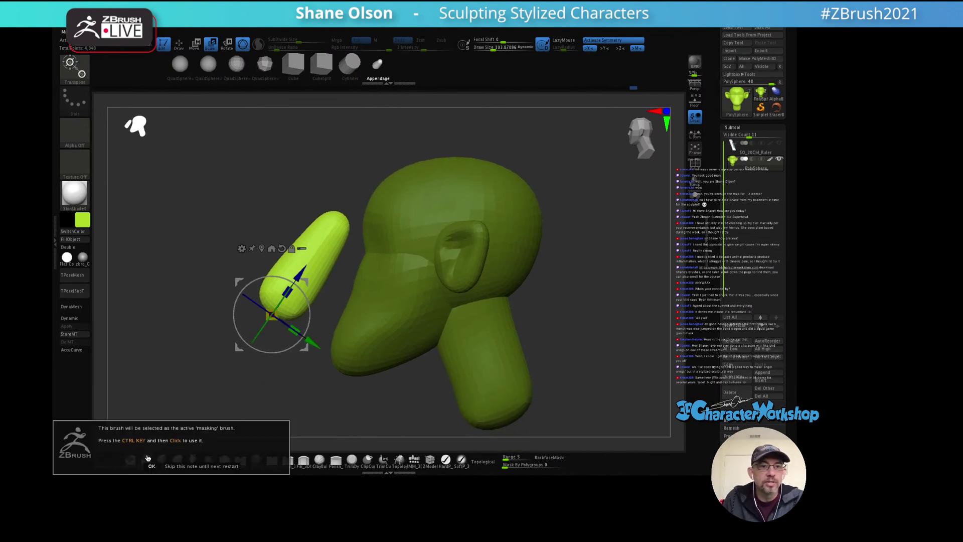
left_click(160, 467)
key("q")
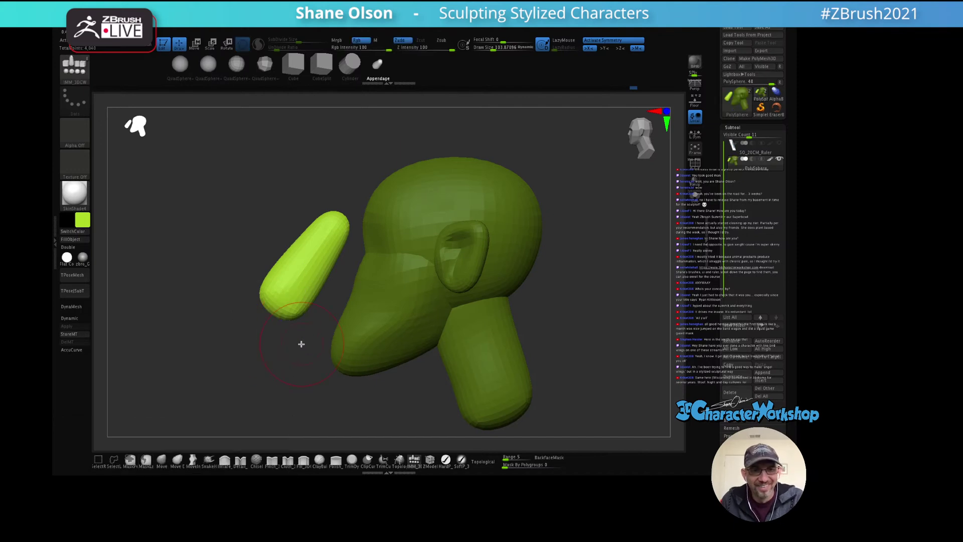
right_click_drag(309, 254, 293, 244, "alt")
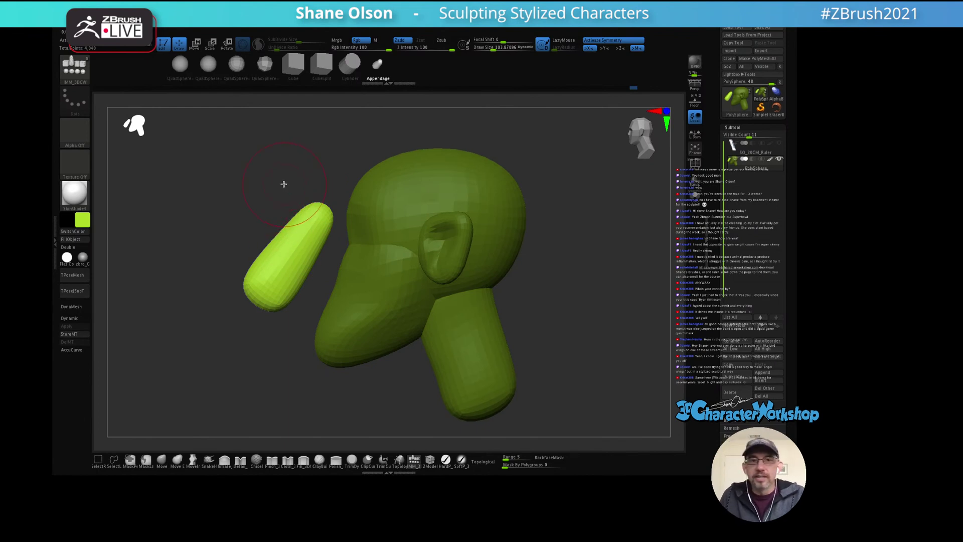
Step: Lasso-mask the lower part of the nose form with a softened edge, keeping only its upper end free
mouse_move(262, 221)
left_mouse_down("ctrl")
mouse_move(258, 329)
mouse_move(326, 298)
mouse_move(325, 282)
left_mouse_up("ctrl")
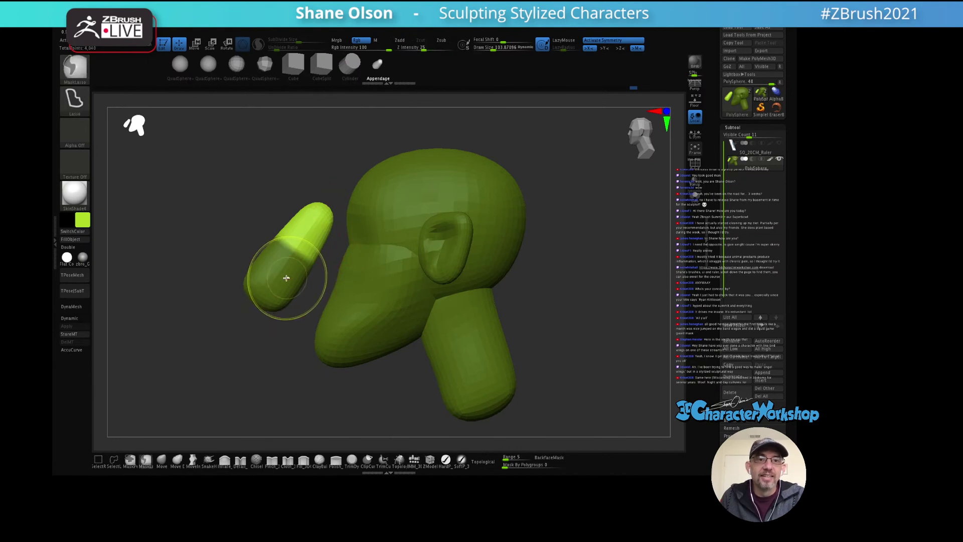
key("ctrl+i")
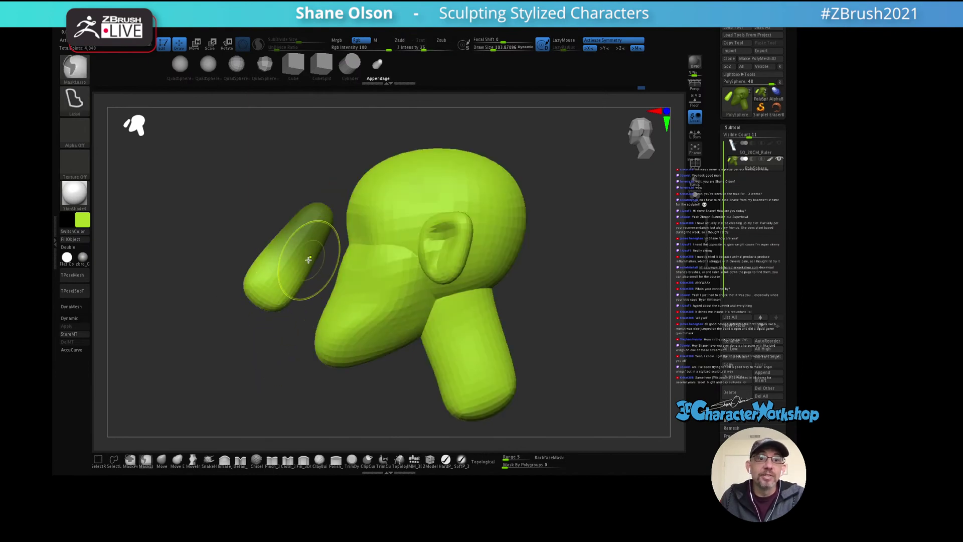
left_click(281, 350, "ctrl")
Step: Bend the free upper end of the nose form back into the face below the brow and clear the mask
key("w")
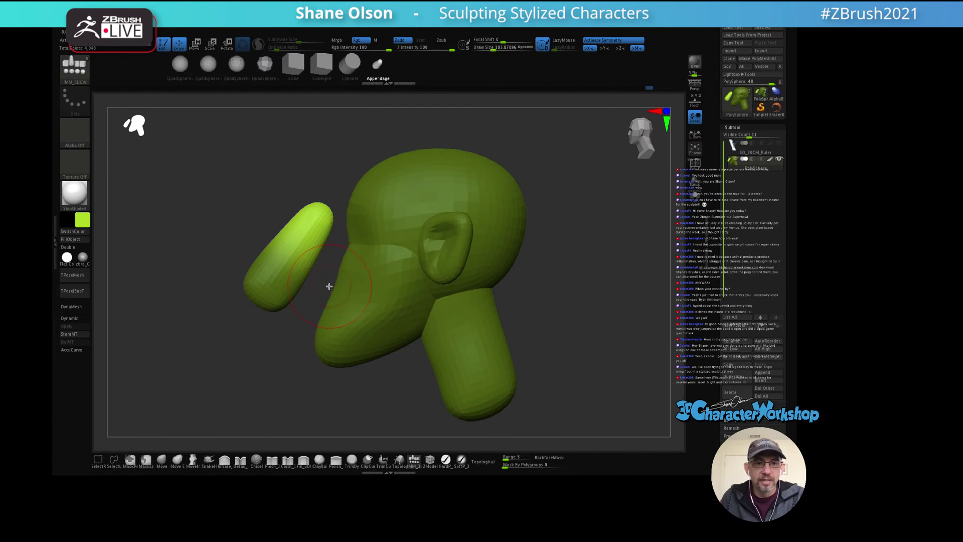
left_click_drag(291, 273, 337, 276)
left_click_drag(319, 224, 325, 230)
left_click_drag(326, 219, 332, 220)
mouse_move(337, 182)
left_mouse_down()
mouse_move(406, 165)
mouse_move(371, 193)
left_mouse_up()
key("q")
mouse_move(299, 209)
left_mouse_down()
mouse_move(359, 197)
mouse_move(346, 236)
mouse_move(334, 232)
left_mouse_up()
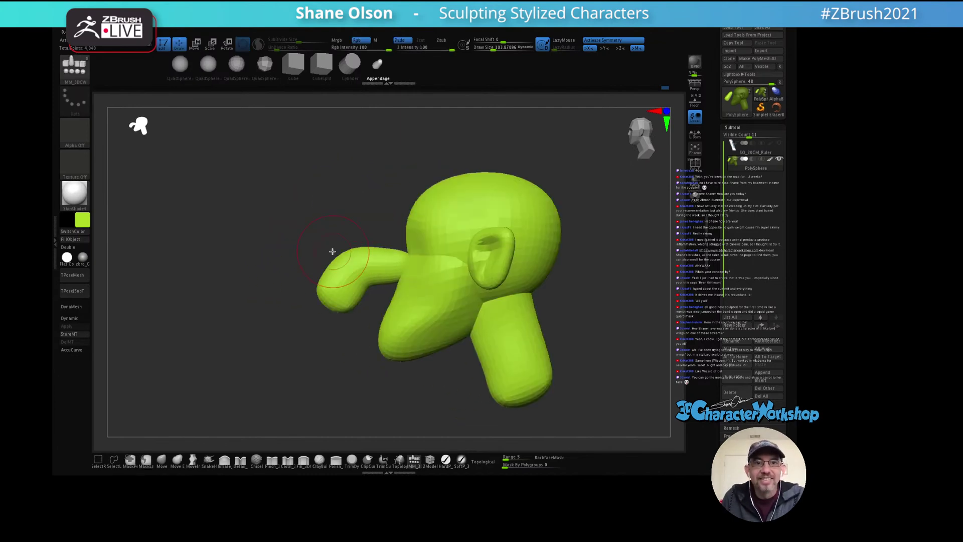
Step: Adjust the nose tip's curve with the infinite-depth Move brush at a draw size of about 119
left_click(192, 459)
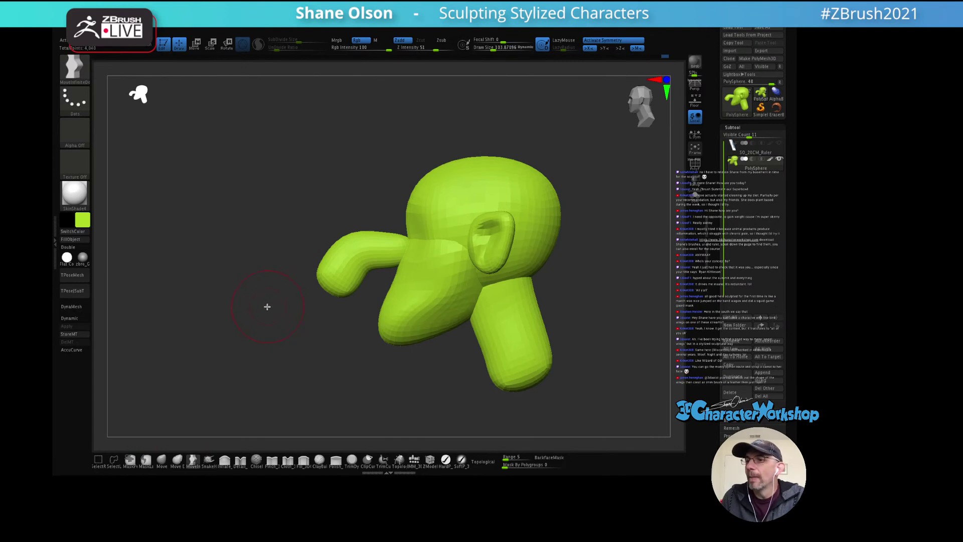
mouse_move(267, 306)
left_mouse_down("alt")
mouse_move(256, 287)
mouse_move(289, 329)
left_mouse_up("alt")
mouse_move(267, 293)
left_mouse_down()
mouse_move(266, 301)
mouse_move(246, 293)
left_mouse_up()
key("s")
left_click(285, 318)
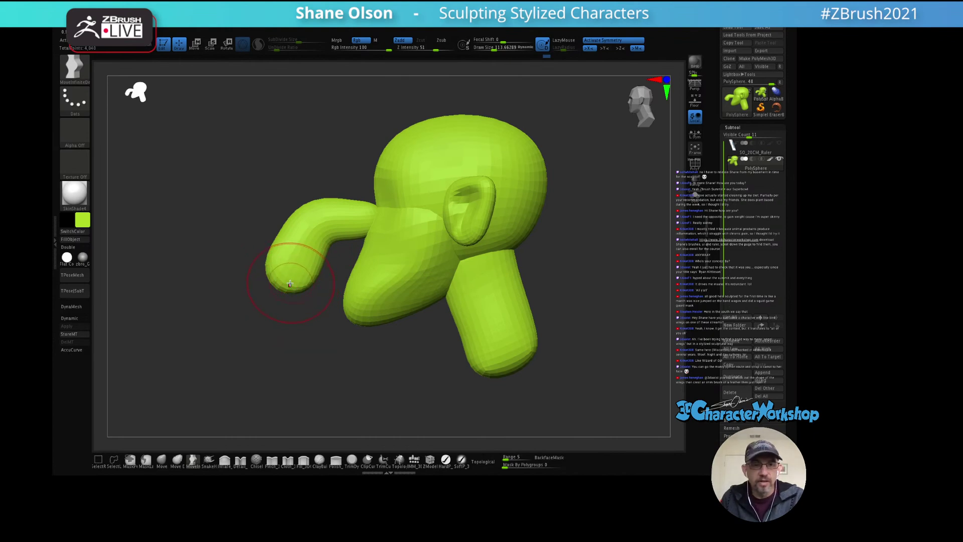
key("shift")
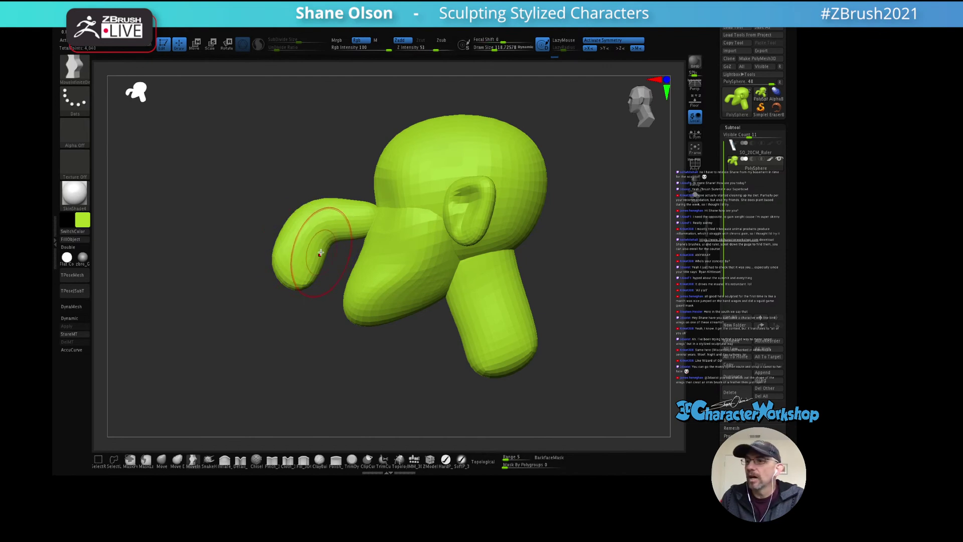
Step: Bend the lower end of the neck toward the back with the infinite-depth Move brush
mouse_move(266, 301)
left_mouse_down()
mouse_move(256, 281)
mouse_move(271, 265)
mouse_move(364, 225)
left_mouse_up()
right_click_drag(365, 225, 315, 271)
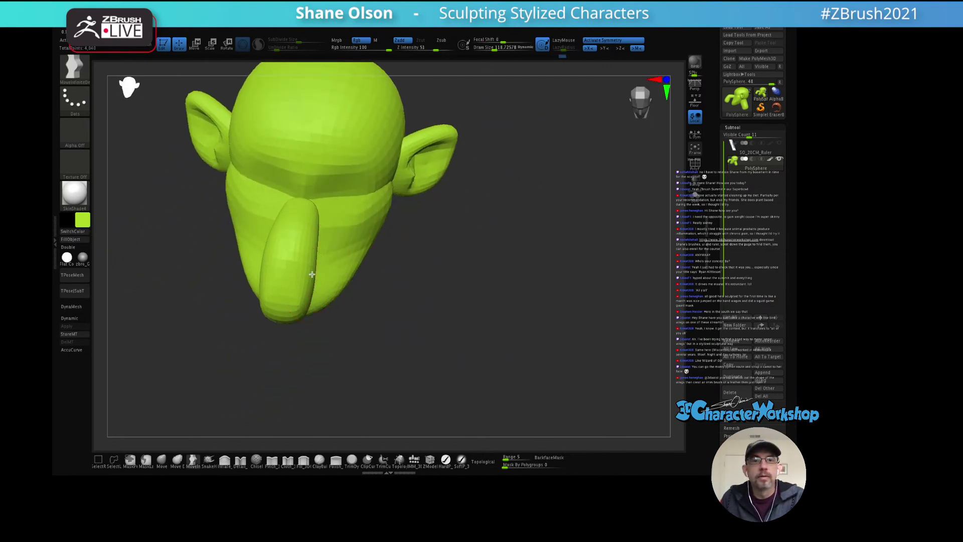
mouse_move(312, 273)
left_mouse_down()
mouse_move(355, 247)
mouse_move(346, 236)
mouse_move(344, 275)
left_mouse_up()
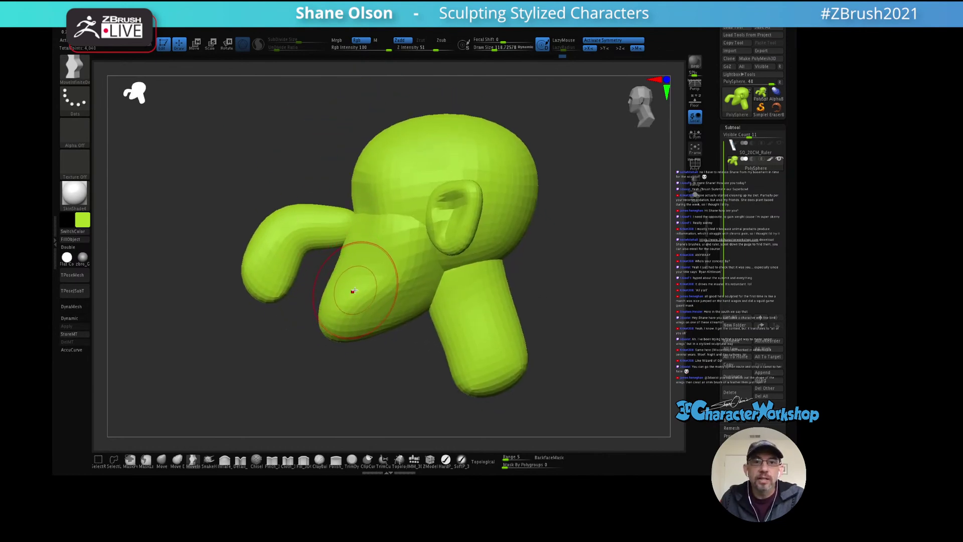
mouse_move(383, 260)
left_mouse_down()
mouse_move(422, 256)
mouse_move(400, 246)
left_mouse_up()
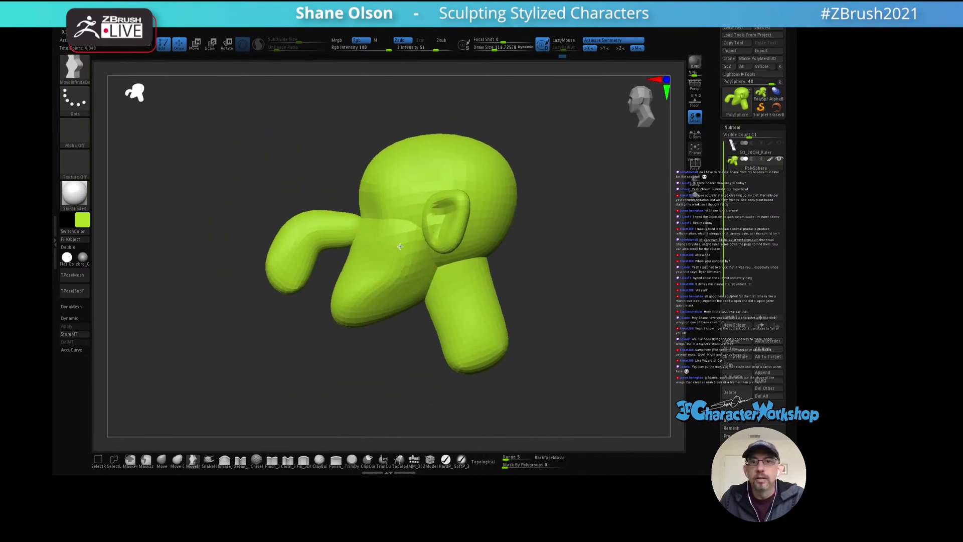
right_click_drag(401, 246, 368, 227, "alt")
mouse_move(460, 284)
left_mouse_down()
mouse_move(449, 258)
mouse_move(453, 293)
left_mouse_up()
mouse_move(409, 334)
left_mouse_down()
mouse_move(403, 315)
mouse_move(422, 337)
left_mouse_up()
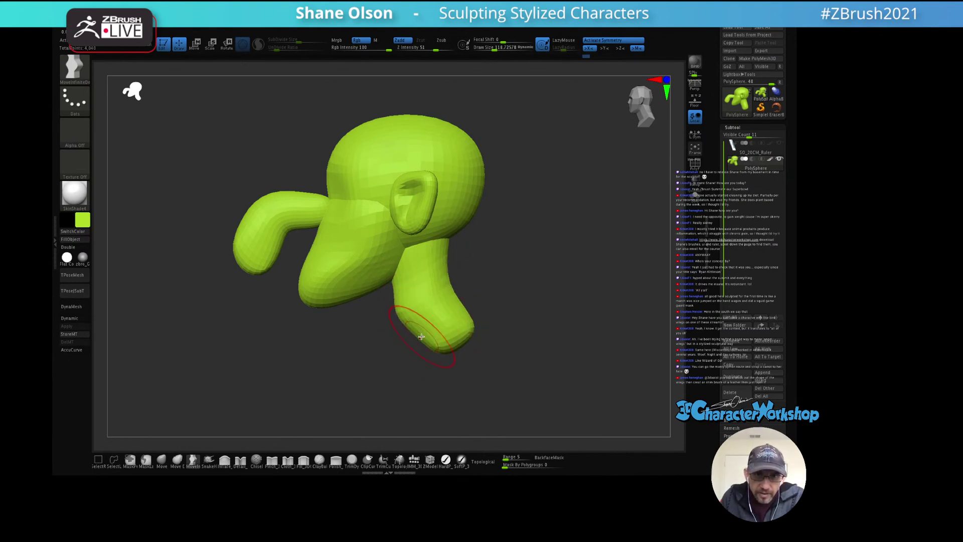
mouse_move(509, 298)
left_mouse_down()
mouse_move(527, 260)
mouse_move(534, 267)
mouse_move(491, 283)
left_mouse_up()
left_click_drag(443, 348, 440, 354)
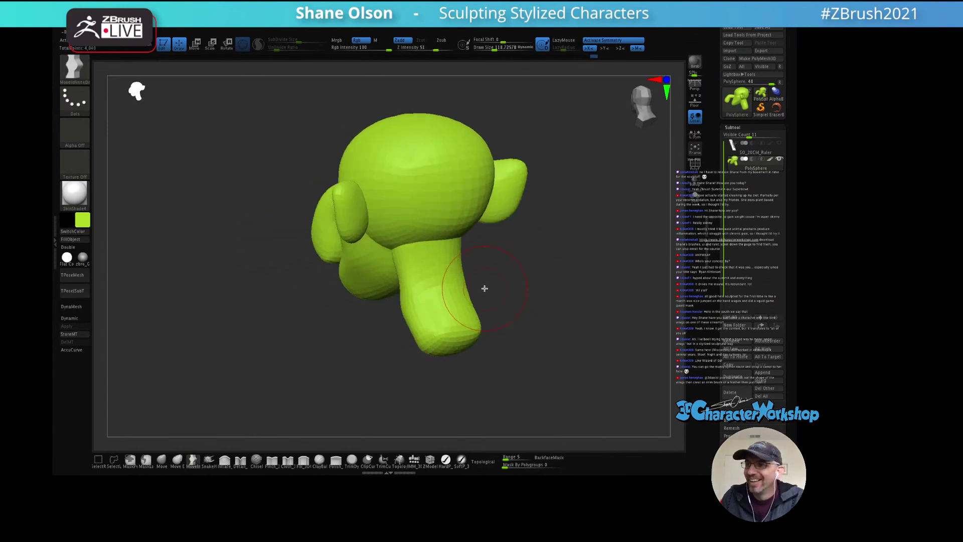
Step: Isolate the cranium and jaw with their wireframe shown, and split them into separate polygroups with Auto Groups
mouse_move(484, 287)
left_mouse_down()
mouse_move(518, 278)
mouse_move(501, 249)
mouse_move(490, 277)
mouse_move(494, 329)
mouse_move(510, 245)
mouse_move(531, 245)
mouse_move(485, 256)
mouse_move(520, 258)
mouse_move(483, 226)
left_mouse_up()
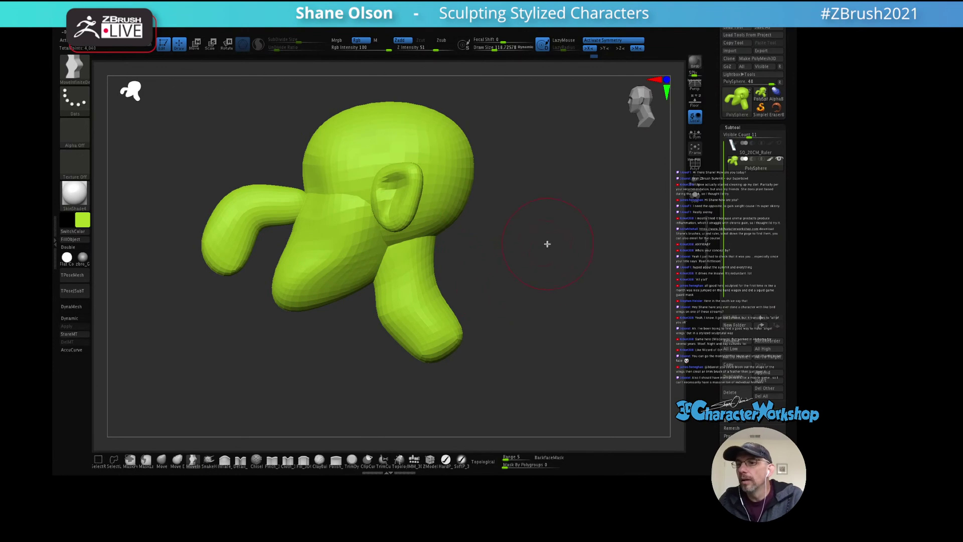
left_click_drag(552, 240, 520, 264)
key("s")
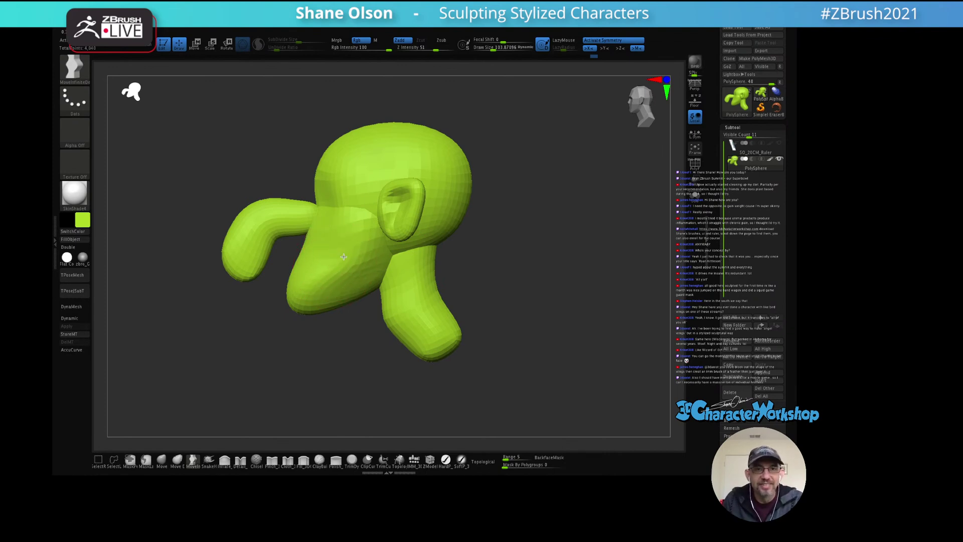
mouse_move(346, 257)
right_mouse_down("ctrl")
mouse_move(387, 280)
mouse_move(361, 273)
right_mouse_up("ctrl")
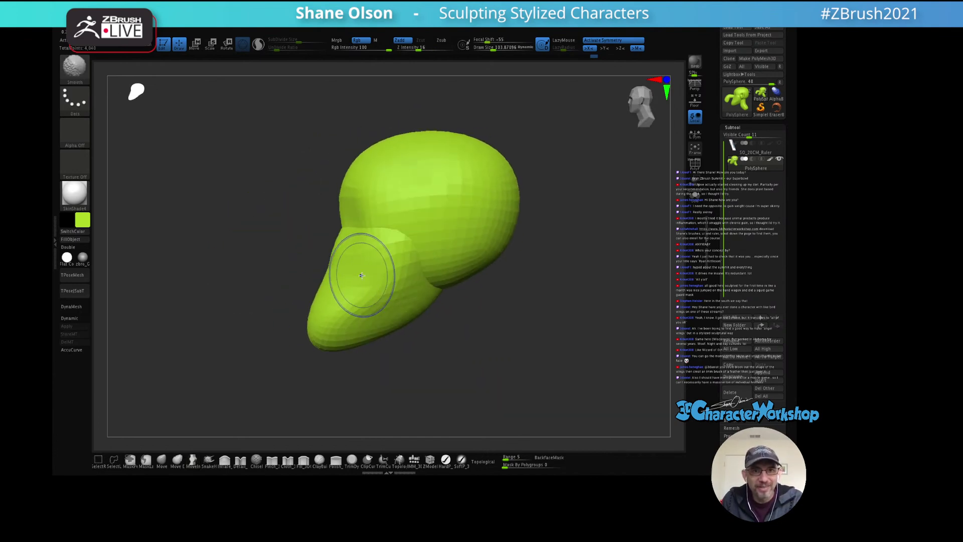
key("shift+f")
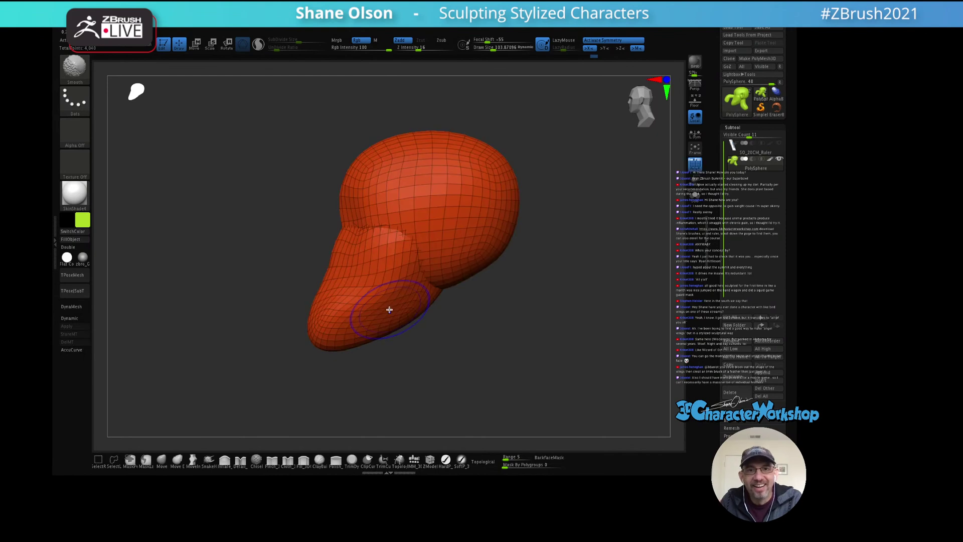
key("space")
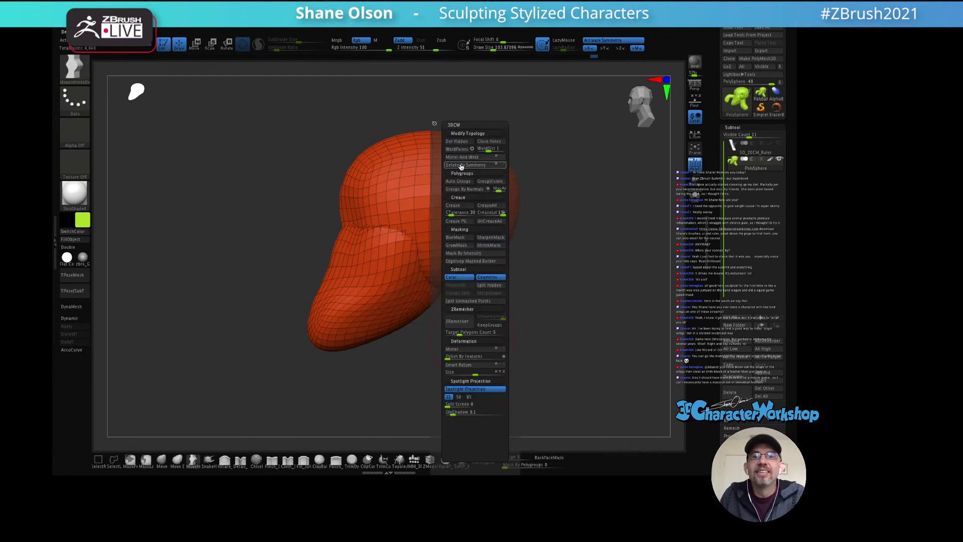
left_click(460, 181)
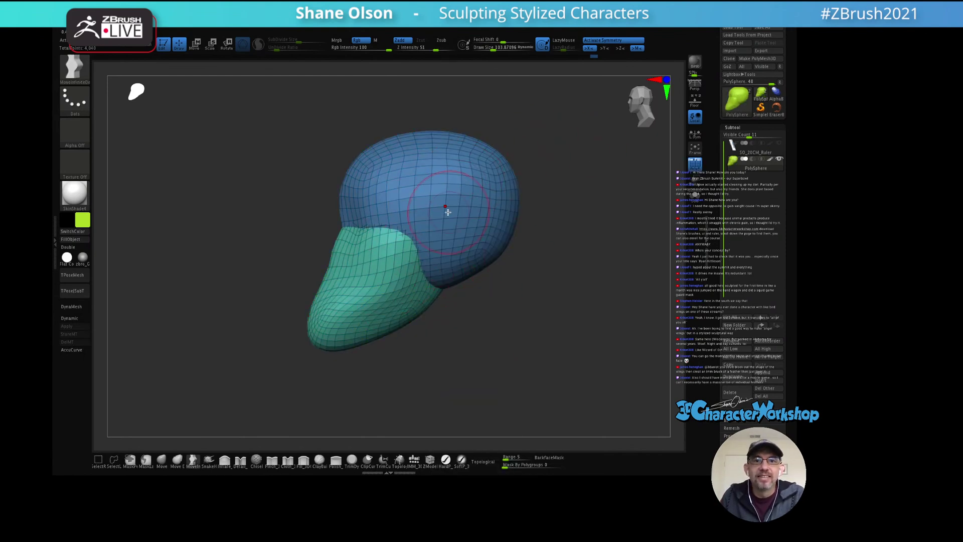
key("shift")
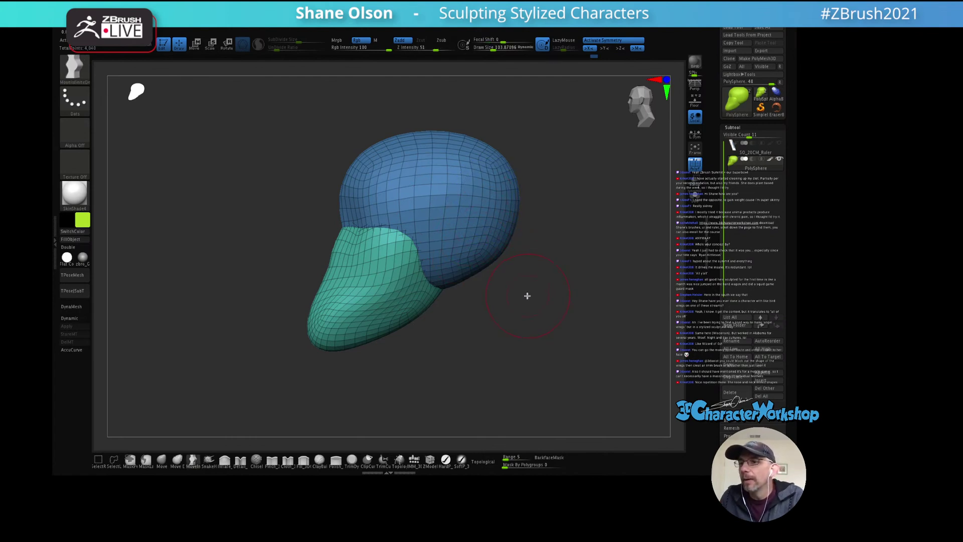
Step: Isolate the jaw polygroup, examine its form from several angles and show all parts of the head again
left_click_drag(527, 294, 522, 295, "alt")
left_click(492, 214, "ctrl+alt+shift")
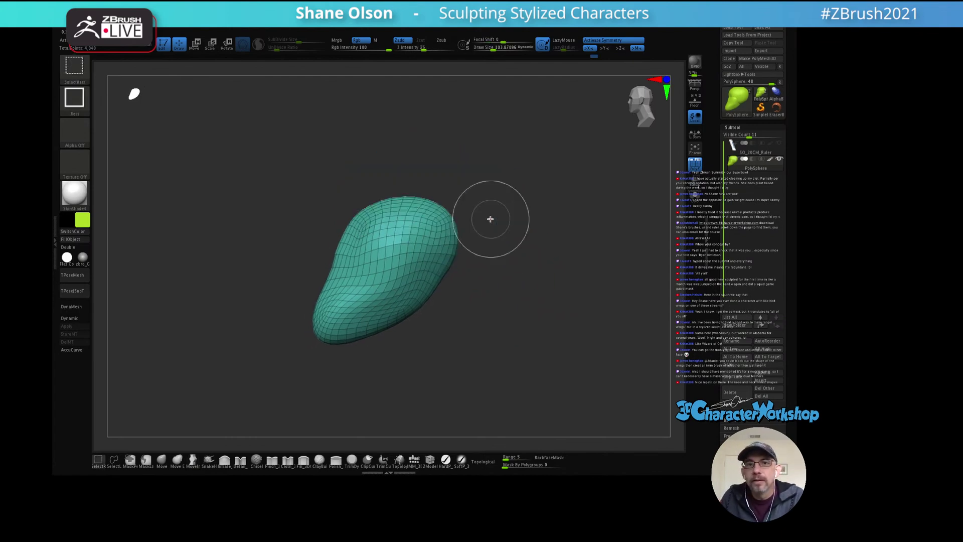
left_click_drag(509, 235, 505, 296, "alt")
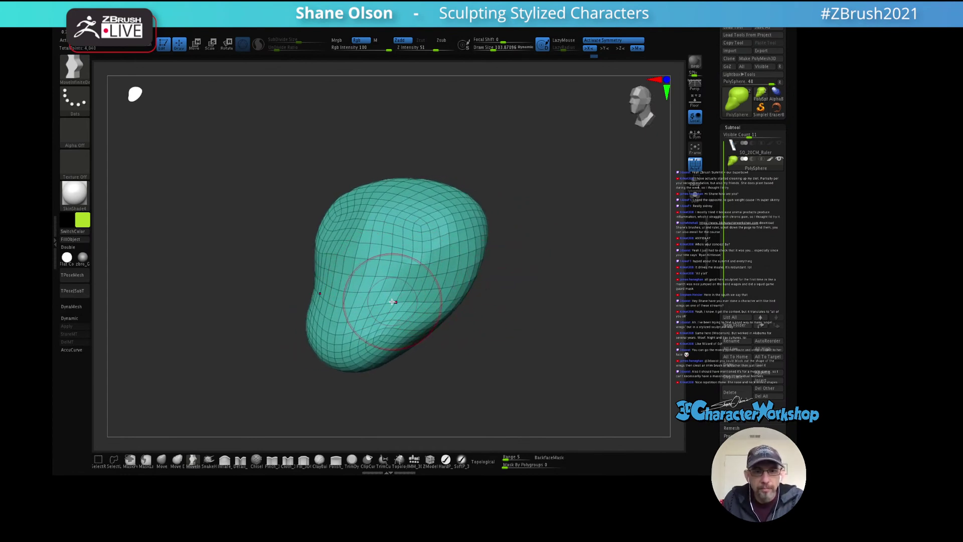
left_click_drag(509, 318, 513, 314)
key("ctrl+shift")
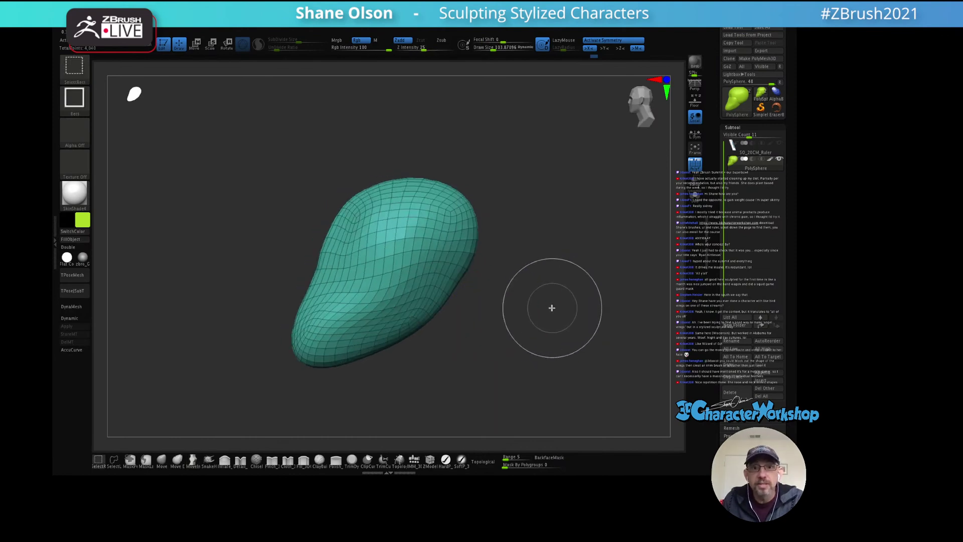
left_click(552, 308, "ctrl+shift")
left_click_drag(559, 288, 509, 289)
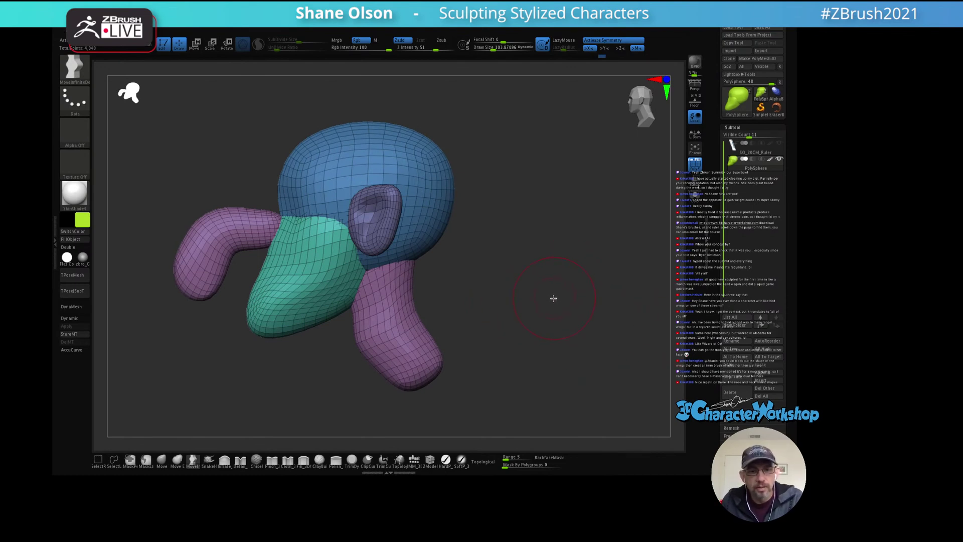
Step: Divide the head mesh once to add a subdivision level and delete the lower level
key("ctrl+d")
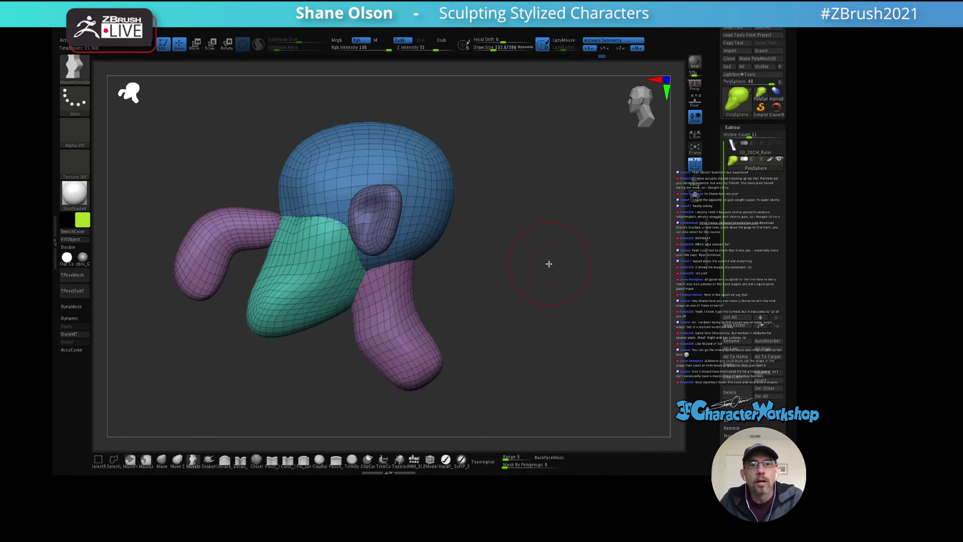
scroll(731, 377, "down", 3)
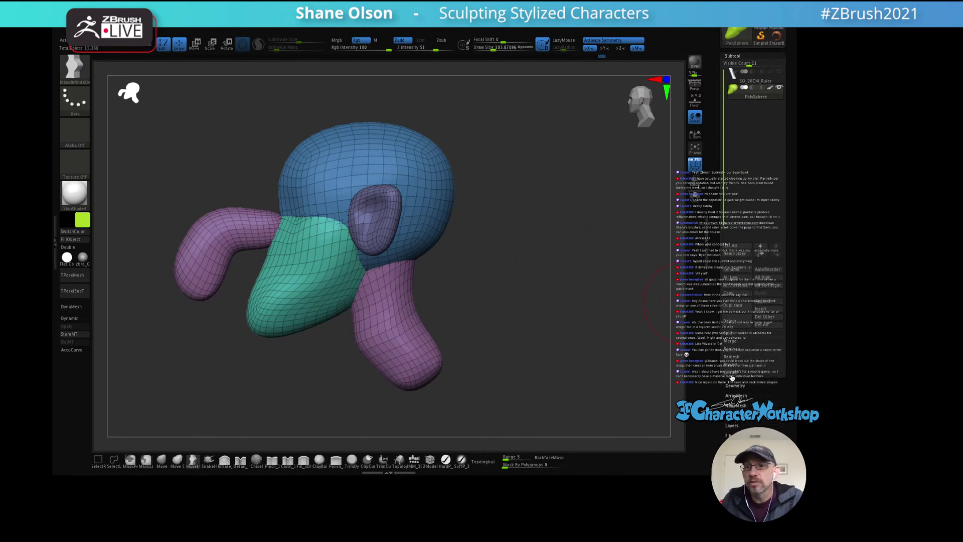
left_click(735, 385)
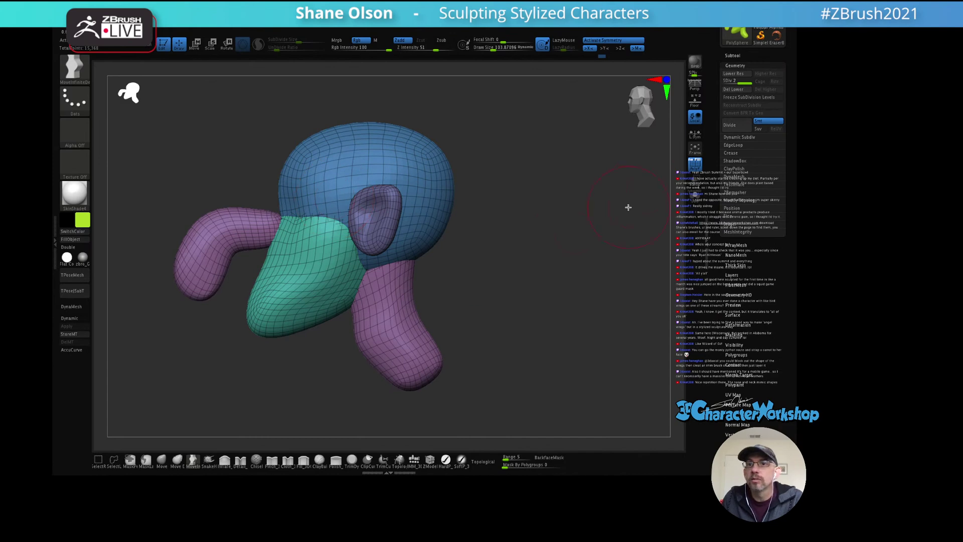
left_click(735, 91)
left_click_drag(500, 219, 561, 244)
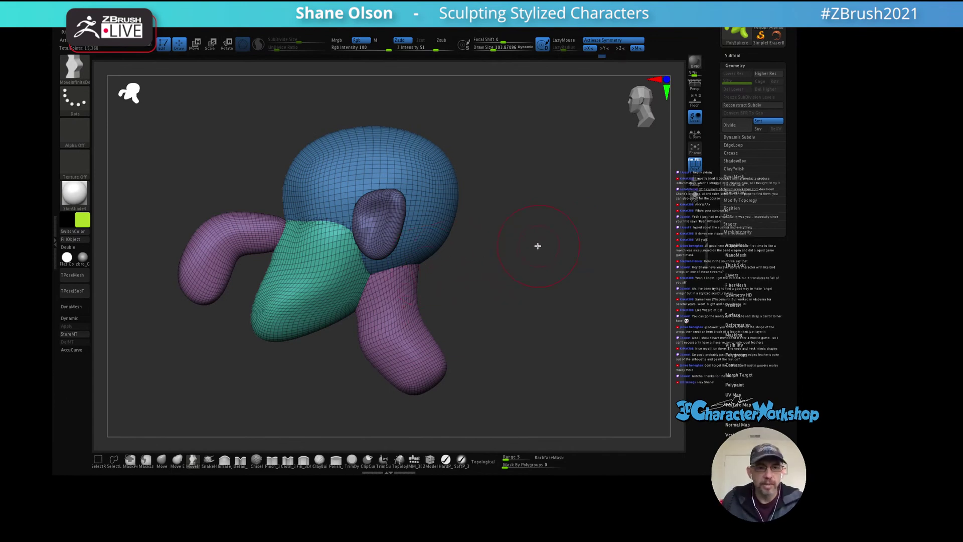
key("s")
left_click_drag(537, 246, 541, 246)
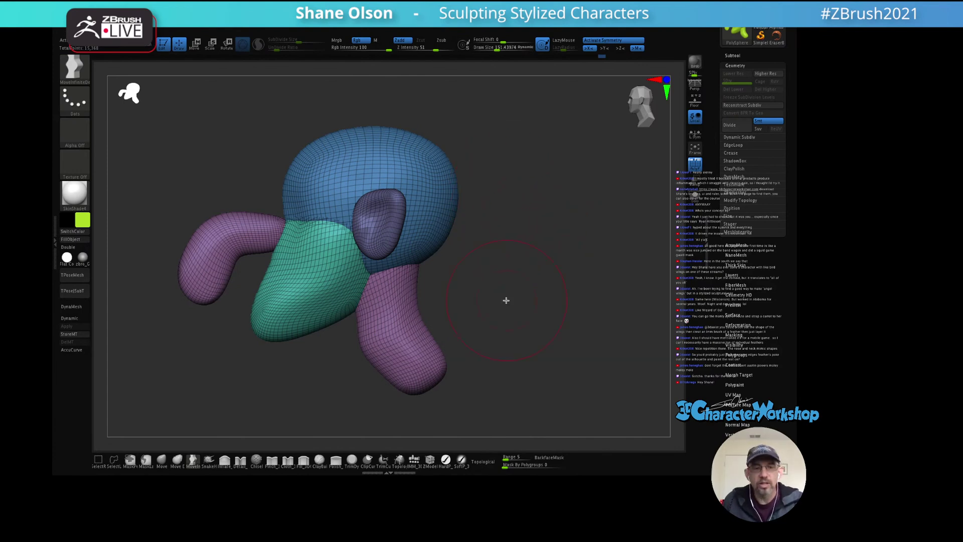
key("s")
mouse_move(543, 252)
left_mouse_down()
mouse_move(531, 241)
mouse_move(523, 253)
left_mouse_up()
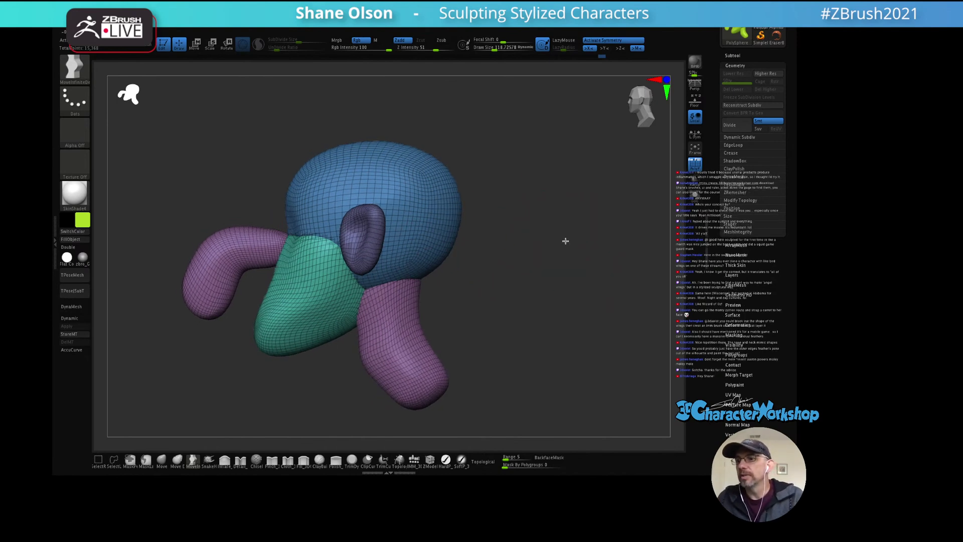
left_click_drag(562, 211, 569, 202, "alt")
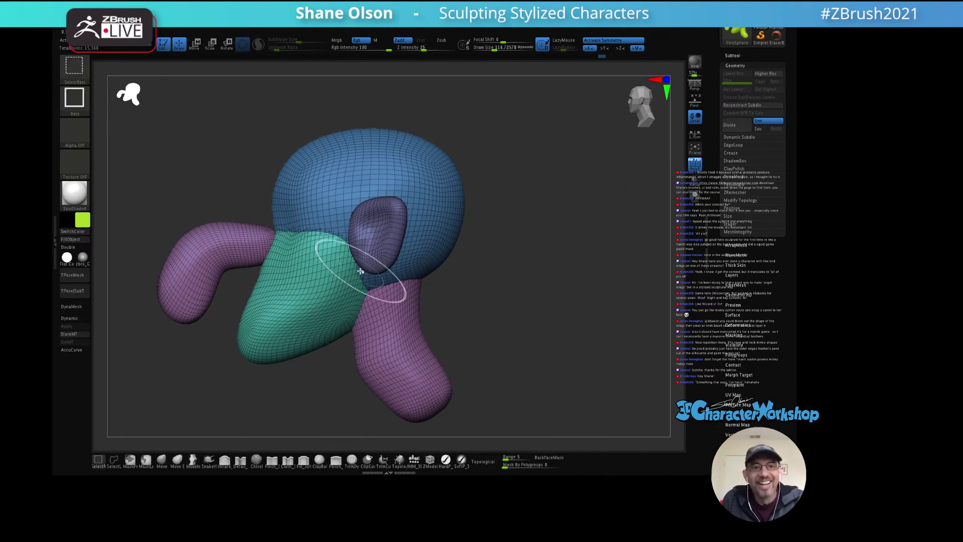
Step: Isolate the jaw and paint a mask band across its front with the MaskPen brush at a draw size of about 69
left_click(338, 279, "ctrl+shift")
mouse_move(482, 264)
left_mouse_down()
mouse_move(451, 272)
mouse_move(501, 303)
mouse_move(509, 325)
left_mouse_up()
key("s")
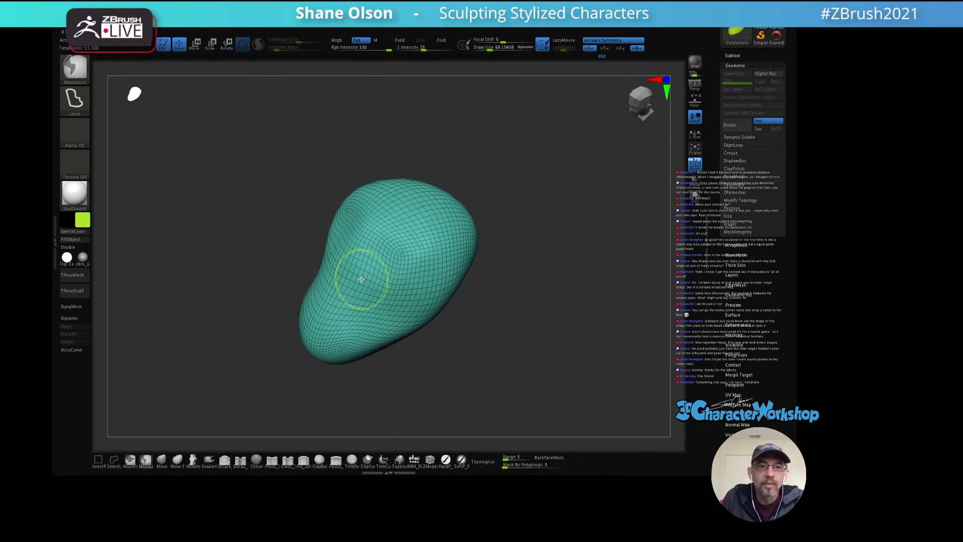
left_click(146, 459)
left_click(201, 465)
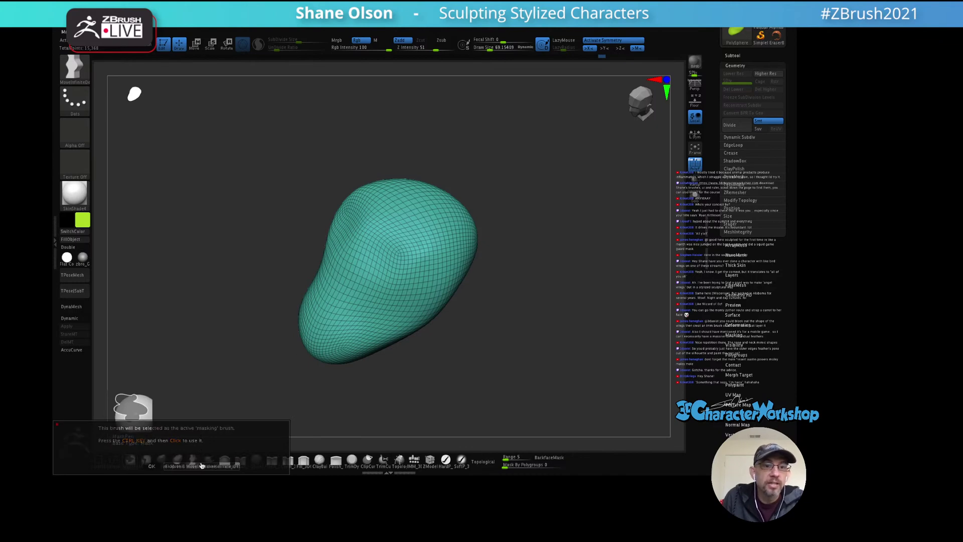
mouse_move(360, 296)
left_mouse_down("ctrl")
mouse_move(348, 288)
mouse_move(366, 303)
mouse_move(329, 288)
mouse_move(382, 301)
mouse_move(357, 303)
left_mouse_up("ctrl")
key("ctrl+z")
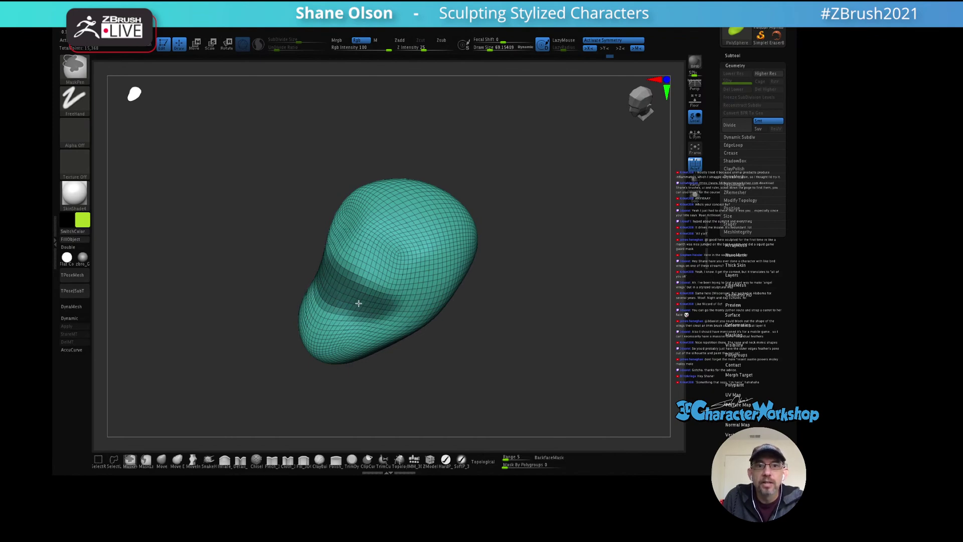
Step: Pull the front of the jaw below the mask band into a protruding ledge with the Move brush at a draw size of about 118
mouse_move(477, 332)
left_mouse_down()
mouse_move(455, 297)
mouse_move(509, 311)
mouse_move(466, 325)
left_mouse_up()
left_click(163, 459)
key("s")
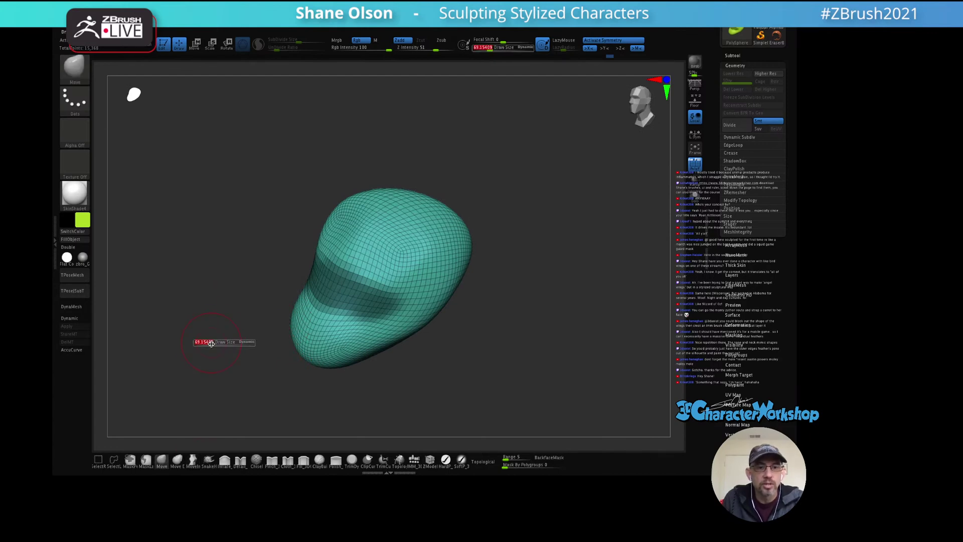
left_click_drag(209, 343, 216, 344)
mouse_move(276, 311)
left_mouse_down()
mouse_move(318, 325)
mouse_move(307, 301)
mouse_move(312, 324)
left_mouse_up()
mouse_move(320, 322)
right_mouse_down()
mouse_move(348, 303)
mouse_move(336, 341)
right_mouse_up()
left_click_drag(334, 335, 337, 328)
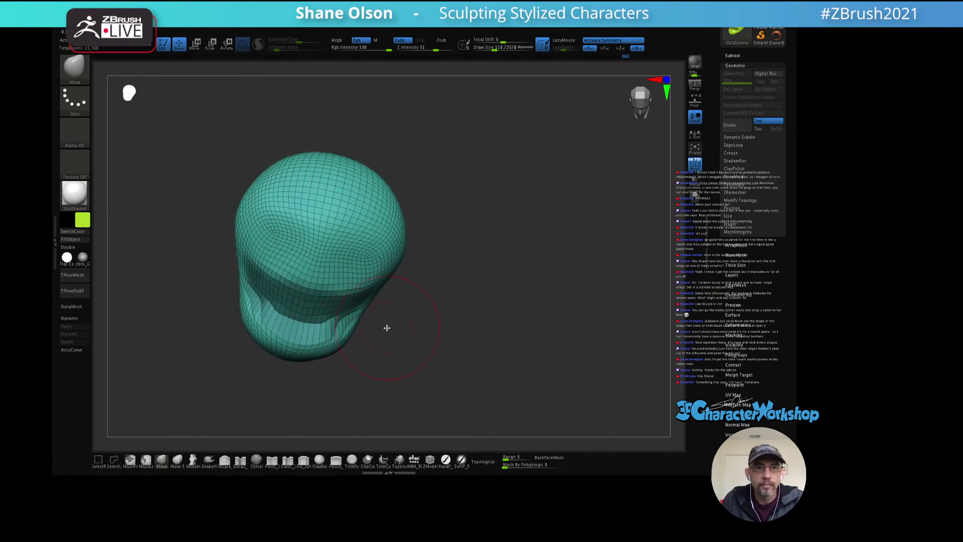
left_click_drag(441, 338, 421, 322)
left_click_drag(482, 347, 466, 348)
mouse_move(467, 349)
right_mouse_down()
mouse_move(451, 344)
mouse_move(509, 333)
mouse_move(489, 309)
right_mouse_up()
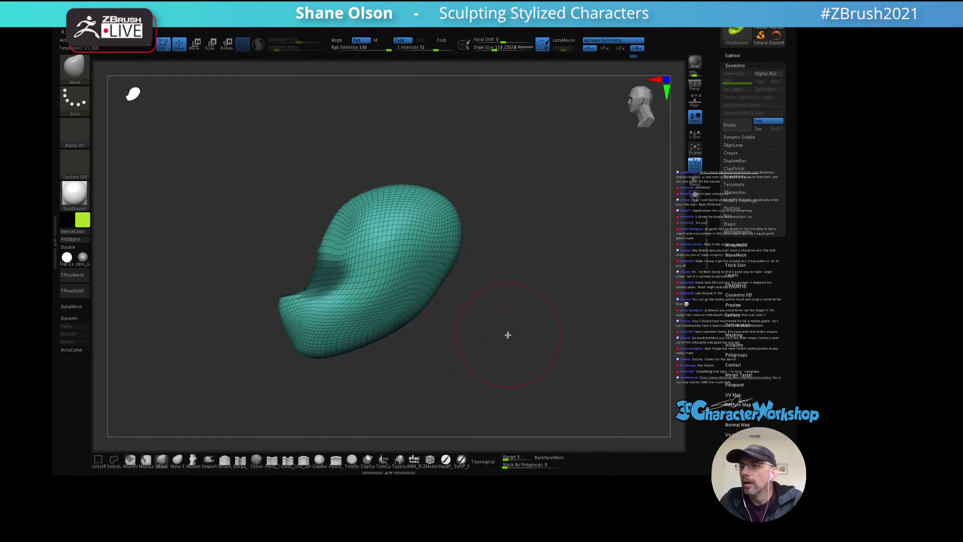
left_click_drag(531, 314, 505, 294, "alt")
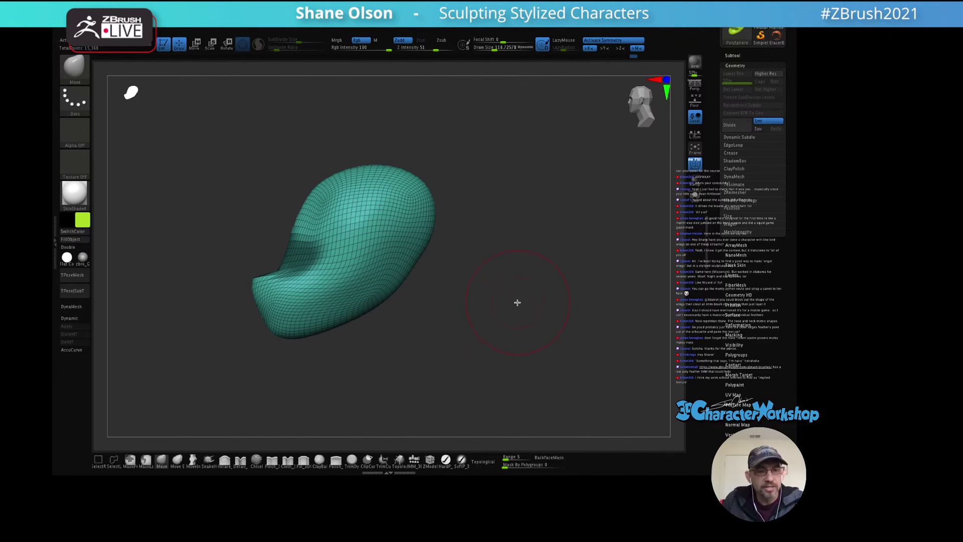
right_click_drag(517, 302, 507, 299)
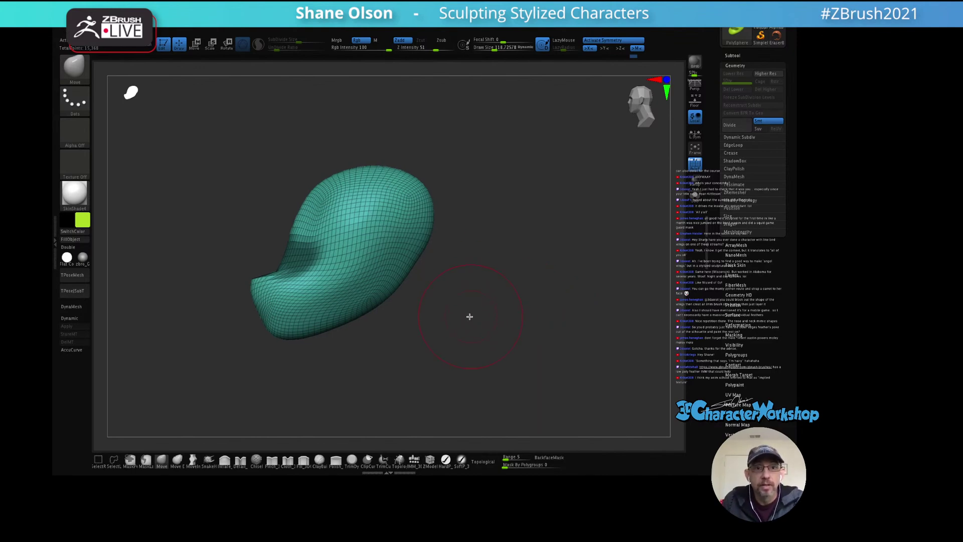
Step: Invert the jaw mask and push the exposed band inward with the Move brush to deepen the hollow above the chin
left_click(433, 322, "ctrl")
right_click_drag(304, 260, 312, 273)
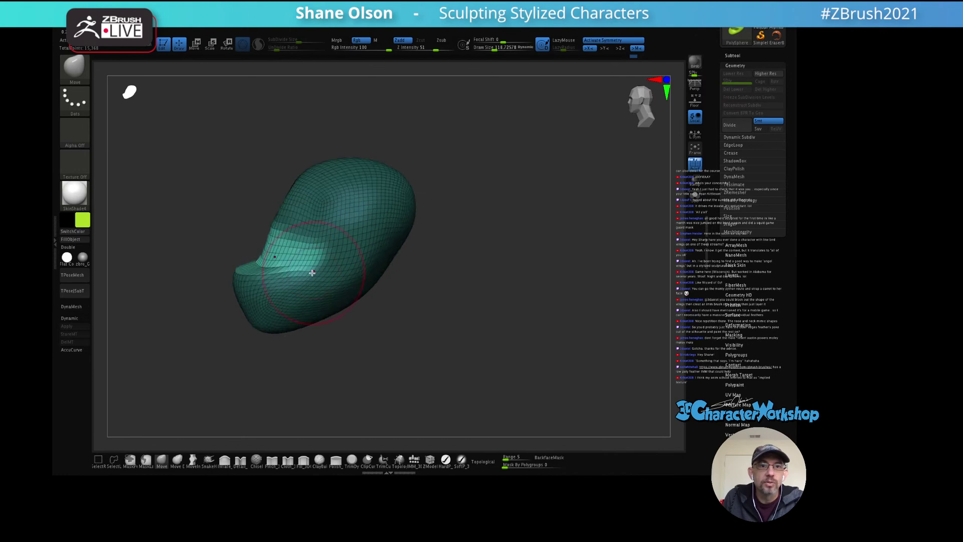
left_click_drag(290, 256, 310, 256)
right_click_drag(328, 263, 402, 273)
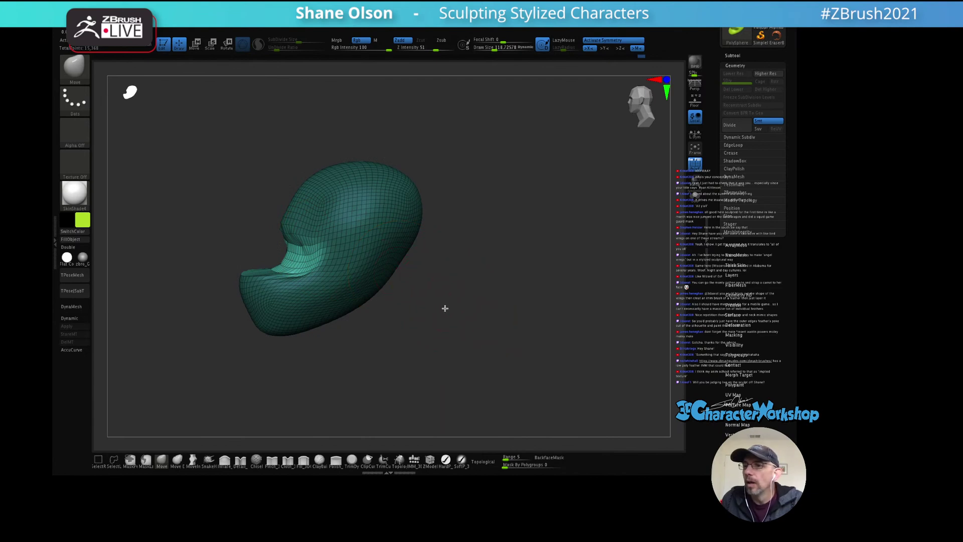
mouse_move(445, 308)
right_mouse_down()
mouse_move(452, 316)
mouse_move(451, 296)
mouse_move(492, 327)
right_mouse_up()
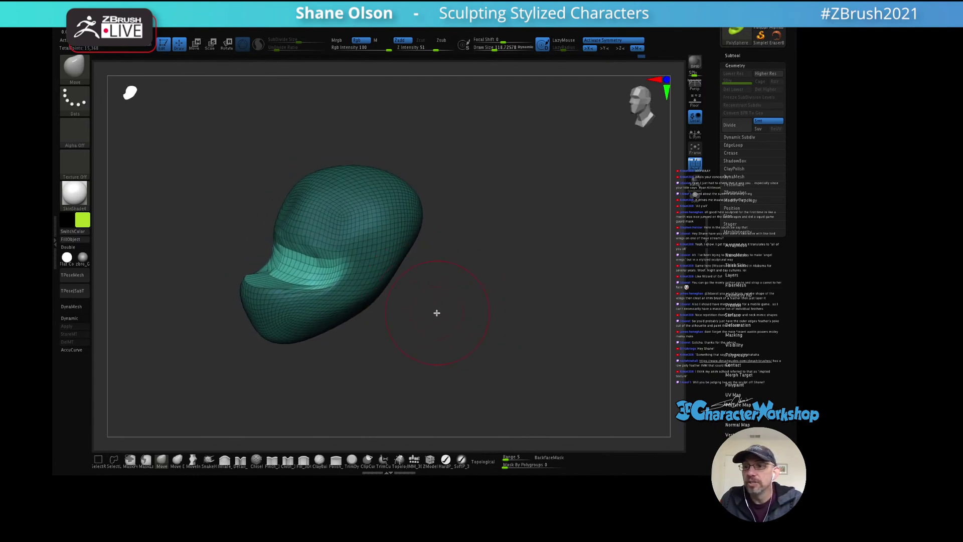
right_click_drag(450, 305, 442, 299)
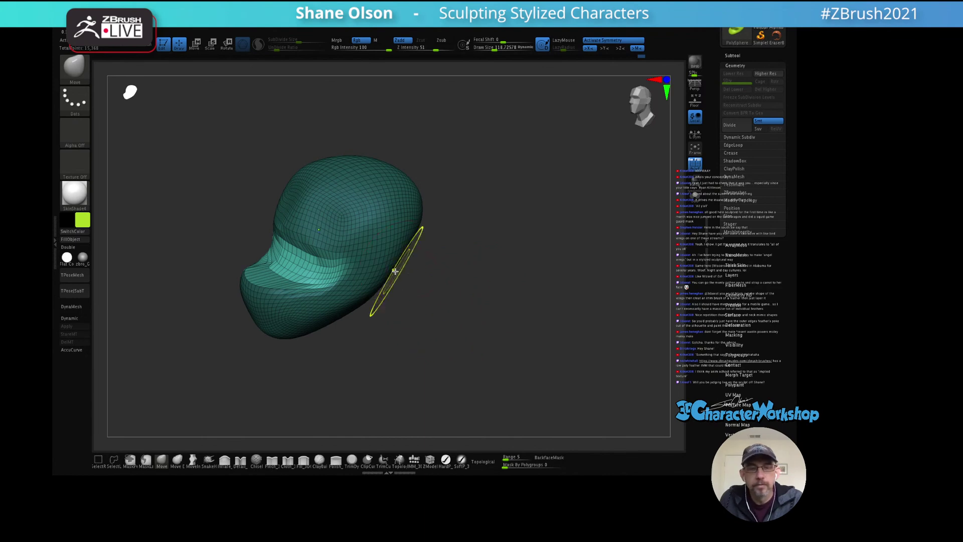
Step: Soften the mask, smooth the upper edge of the jaw's front hollow and clear the mask
key("ctrl")
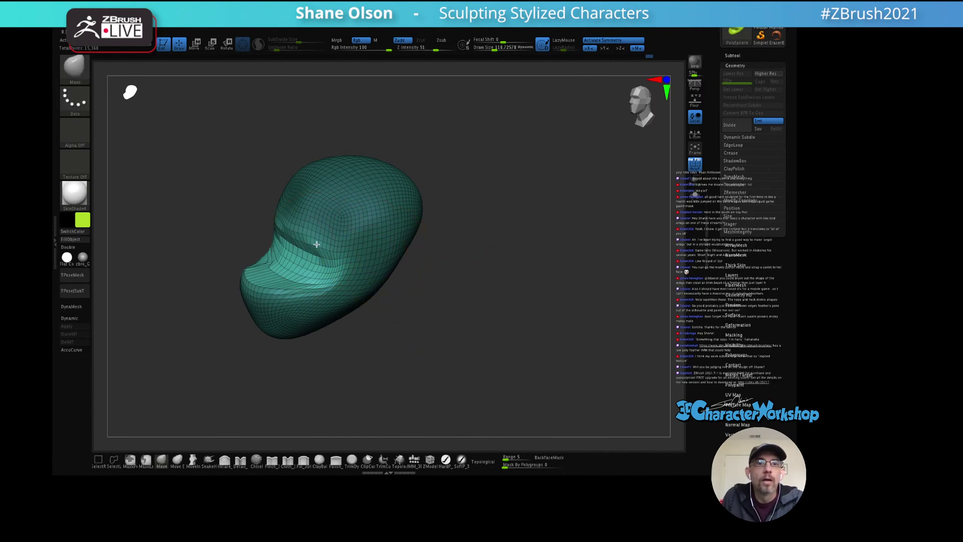
key("shift")
mouse_move(300, 236)
left_mouse_down("shift")
mouse_move(307, 250)
mouse_move(443, 266)
left_mouse_up("shift")
mouse_move(443, 266)
right_mouse_down()
mouse_move(425, 262)
mouse_move(482, 300)
right_mouse_up()
left_click(478, 279, "ctrl")
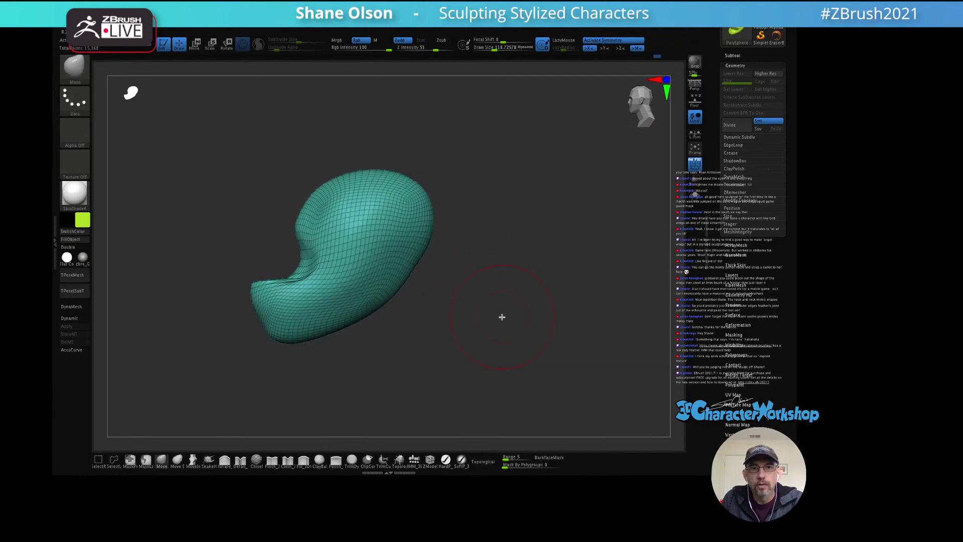
Step: Show all parts of the head again and check the jaw against them in side view
left_click(508, 312, "ctrl+shift")
left_click_drag(511, 269, 563, 283)
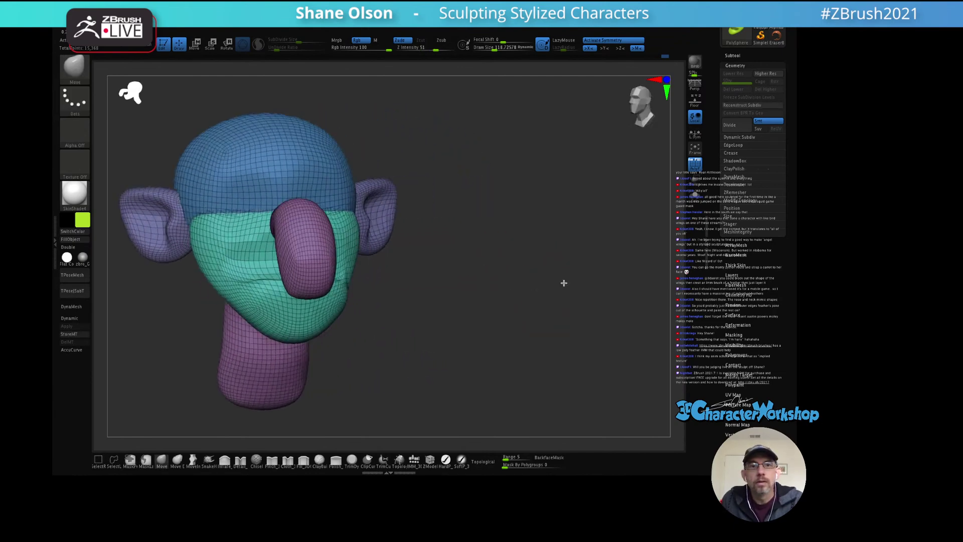
right_click_drag(563, 283, 519, 292)
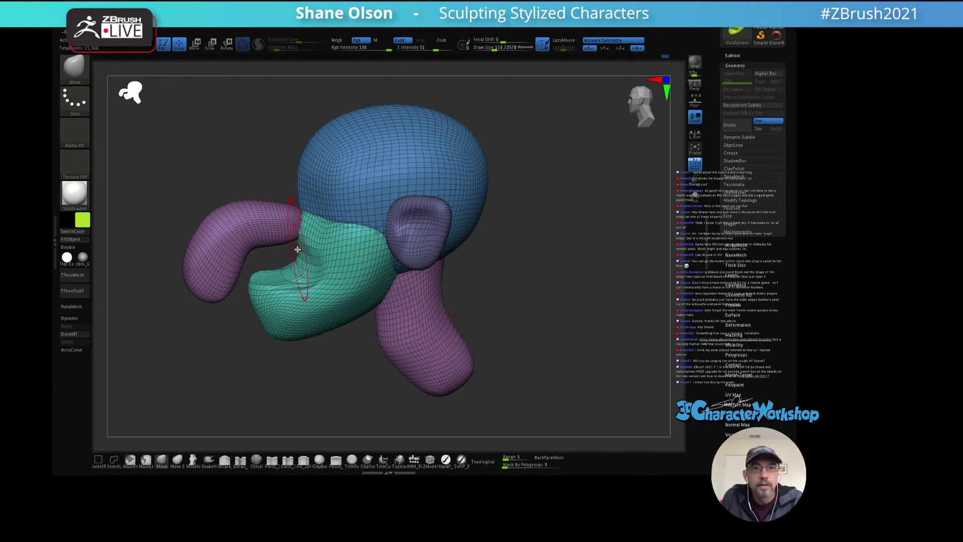
Step: Smooth the jaw beneath the nose and refine its form using the Move brush with Topological masking turned on
key("shift")
mouse_move(308, 256)
right_mouse_down()
mouse_move(283, 269)
mouse_move(327, 258)
mouse_move(333, 236)
right_mouse_up()
right_click_drag(350, 274, 350, 265, "alt")
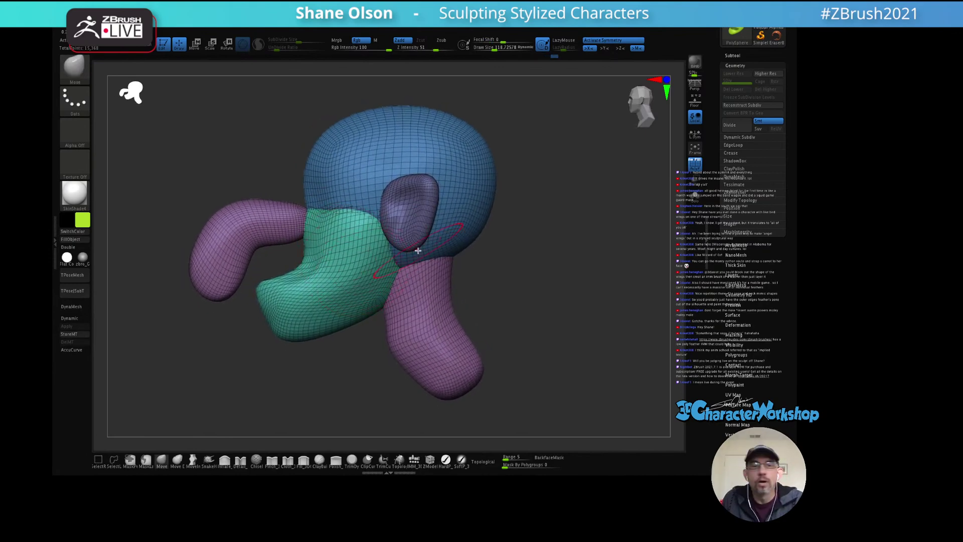
mouse_move(417, 251)
right_mouse_down()
mouse_move(344, 271)
mouse_move(303, 223)
mouse_move(315, 310)
right_mouse_up()
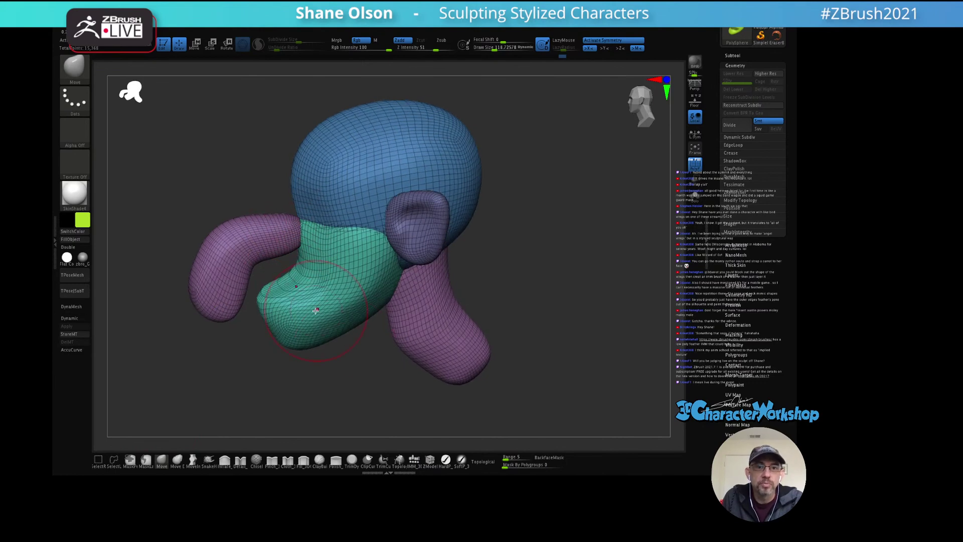
left_click(480, 455)
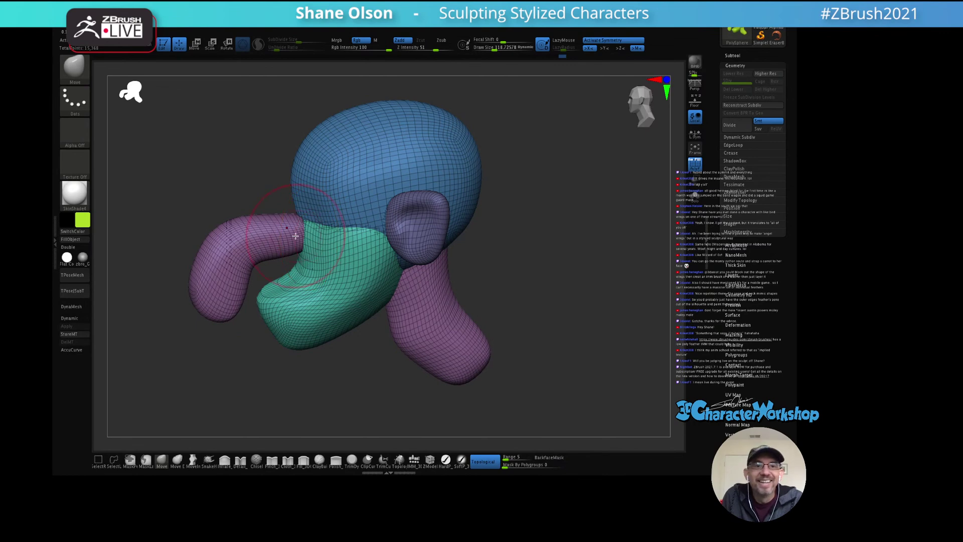
right_click_drag(296, 232, 335, 284)
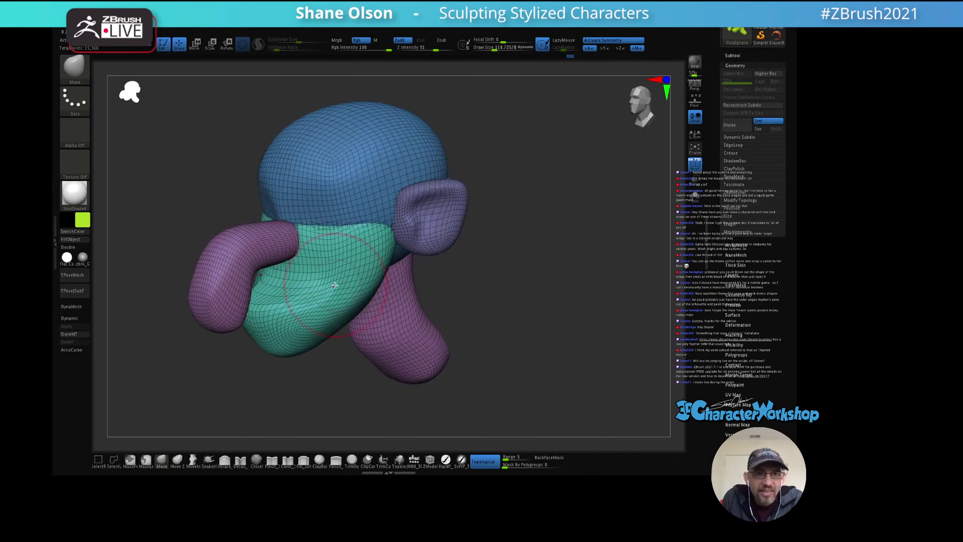
Step: Sculpt the transition between cheek and jaw with the Detail_3DCW brush at a draw size of about 118, smoothing the jaw's side
left_click(240, 460)
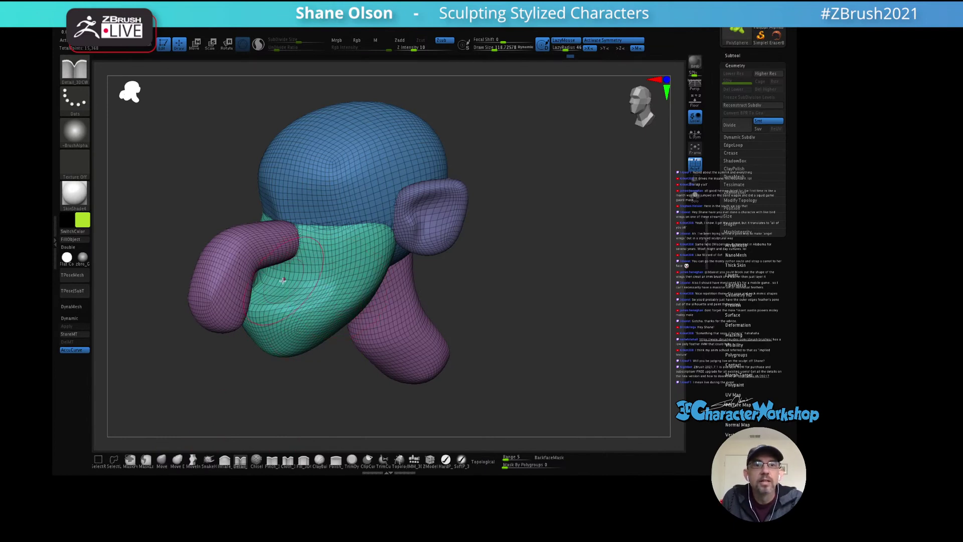
left_click_drag(319, 279, 353, 273)
mouse_move(352, 279)
right_mouse_down("alt")
mouse_move(383, 249)
mouse_move(372, 264)
mouse_move(342, 266)
right_mouse_up("alt")
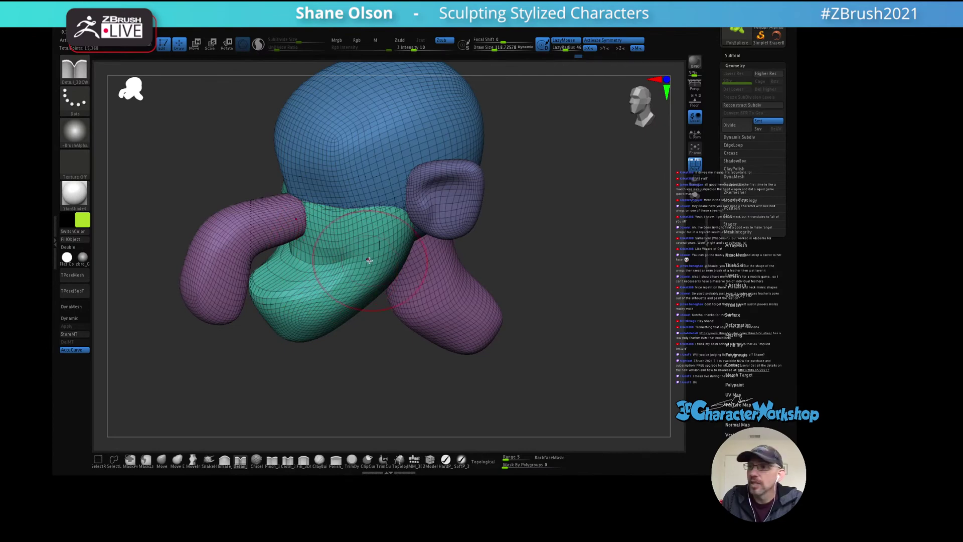
right_click_drag(369, 258, 333, 303)
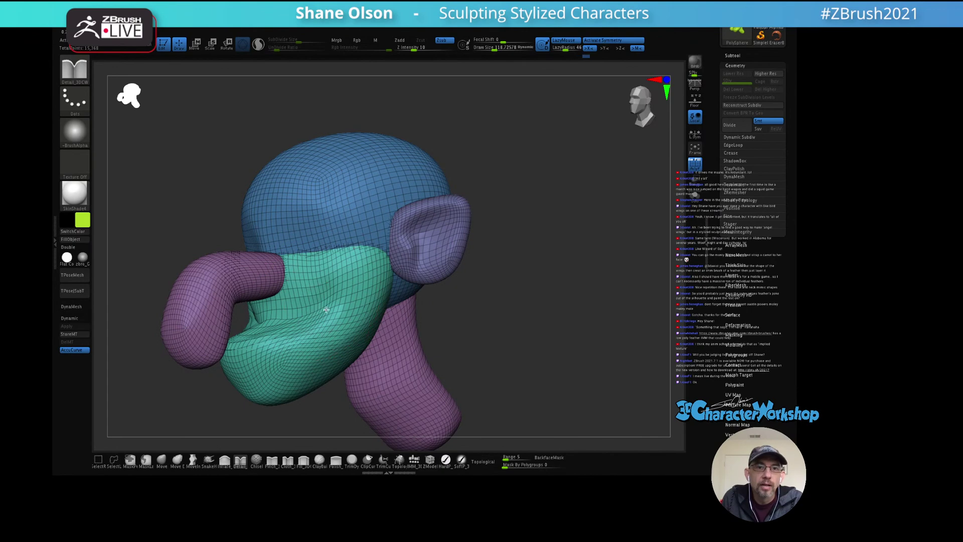
right_click_drag(339, 279, 351, 308)
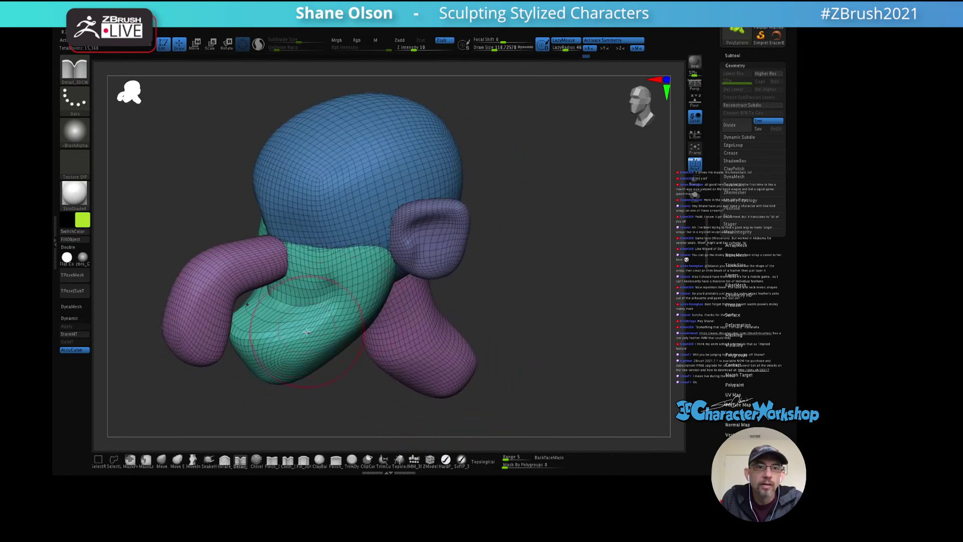
key("shift")
mouse_move(260, 319)
left_mouse_down("shift")
mouse_move(275, 338)
mouse_move(316, 302)
left_mouse_up("shift")
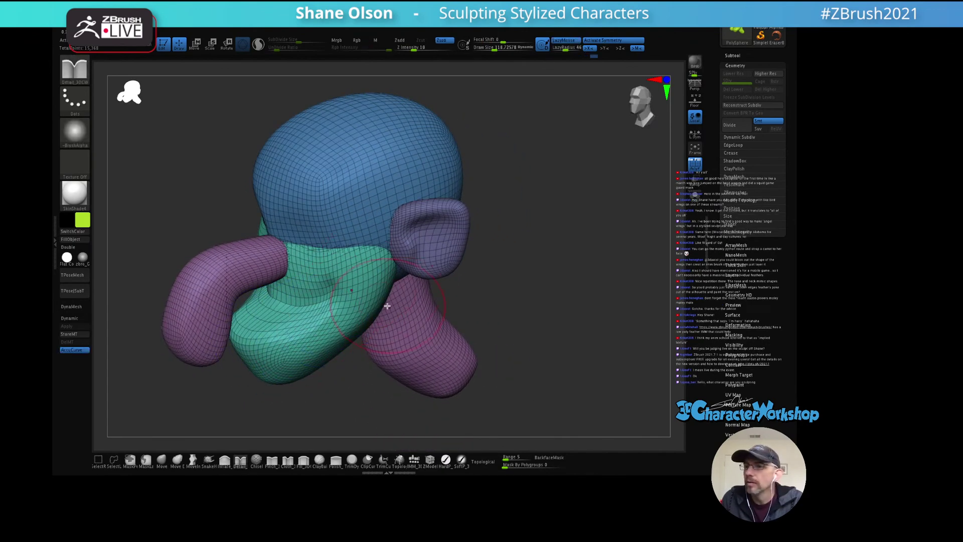
mouse_move(387, 305)
right_mouse_down()
mouse_move(368, 299)
mouse_move(376, 290)
mouse_move(356, 301)
mouse_move(361, 284)
mouse_move(351, 280)
mouse_move(322, 333)
mouse_move(348, 298)
mouse_move(312, 318)
mouse_move(354, 306)
right_mouse_up()
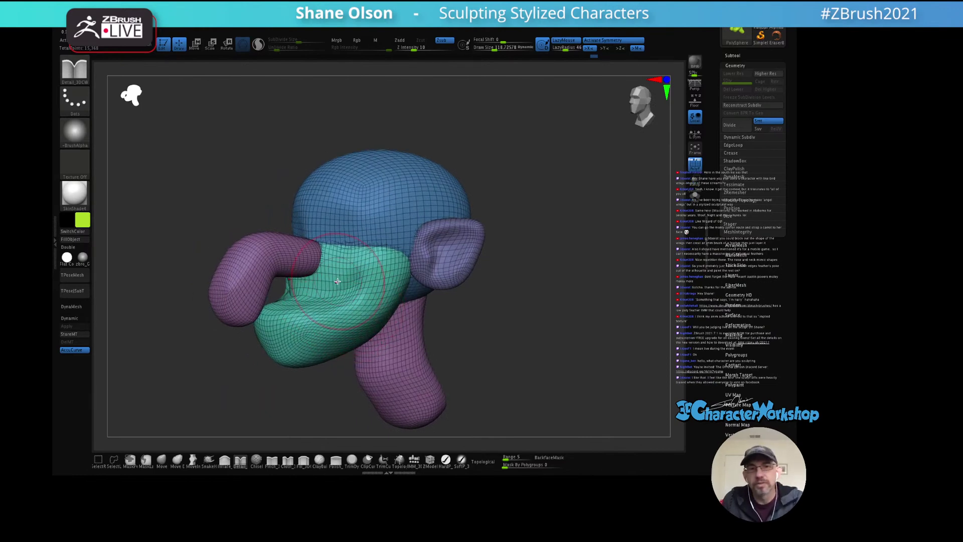
Step: Reshape the jaw's side and underside behind the chin with the topological Move brush at a draw size of about 135
left_click(162, 459)
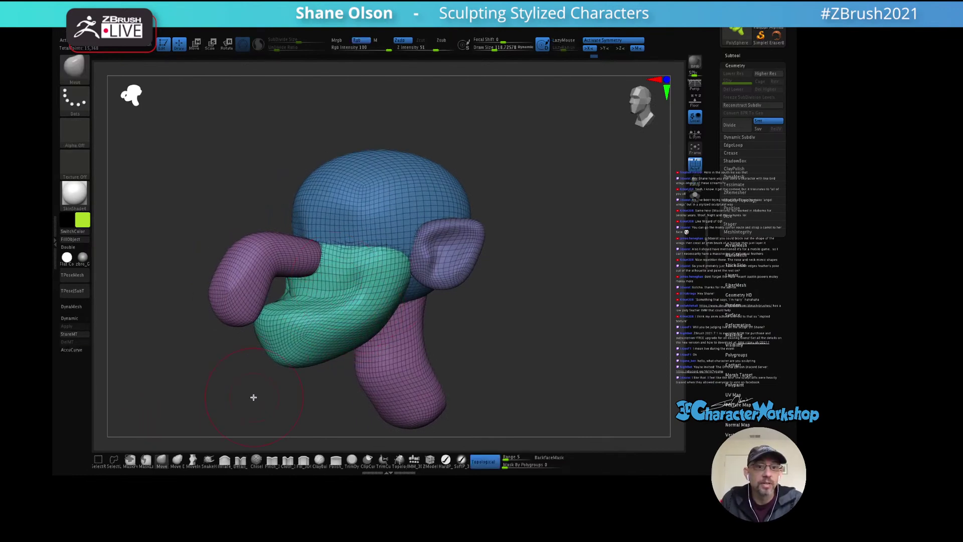
key("s")
left_click_drag(249, 391, 251, 390)
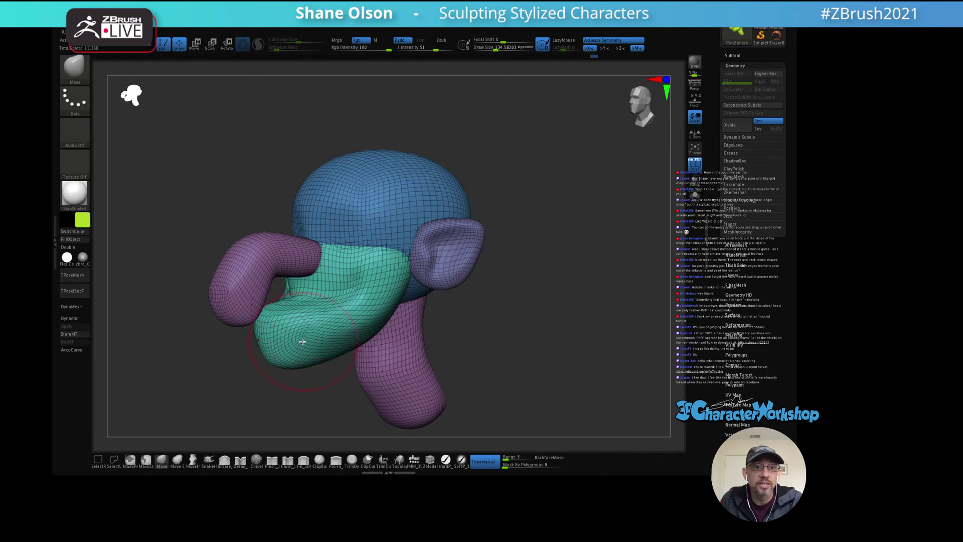
right_click_drag(271, 351, 353, 278)
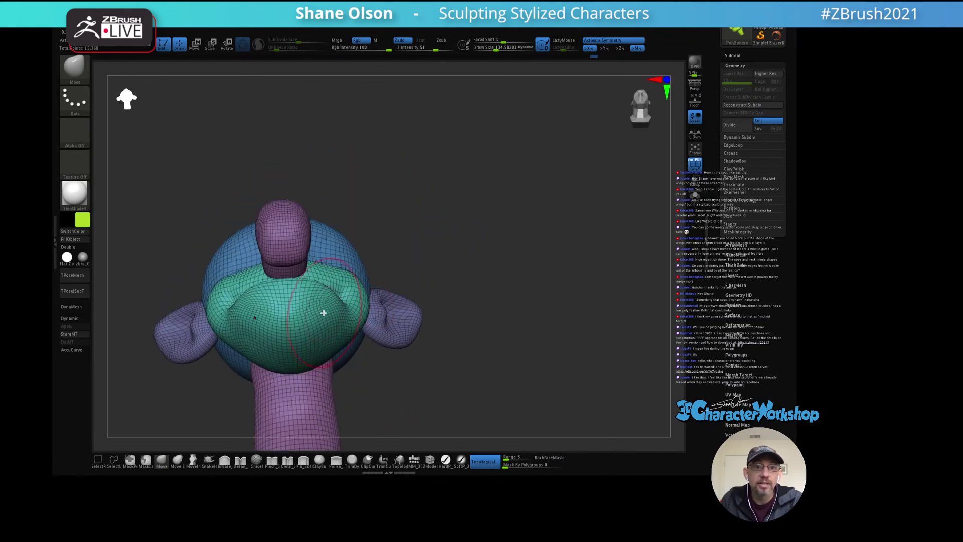
left_click_drag(324, 313, 327, 308)
mouse_move(327, 307)
right_mouse_down()
mouse_move(356, 286)
mouse_move(317, 303)
mouse_move(303, 337)
mouse_move(333, 306)
mouse_move(368, 299)
mouse_move(314, 317)
mouse_move(371, 276)
mouse_move(443, 249)
mouse_move(490, 256)
right_mouse_up()
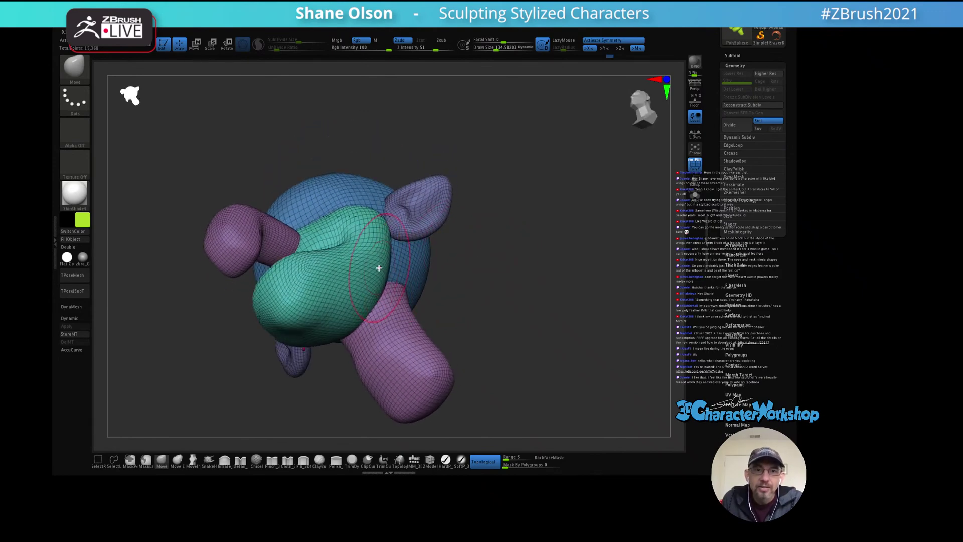
Step: Refine the chin's profile with the Move brush, pushing its front back into a flatter, steeper plane
right_click_drag(457, 260, 441, 301)
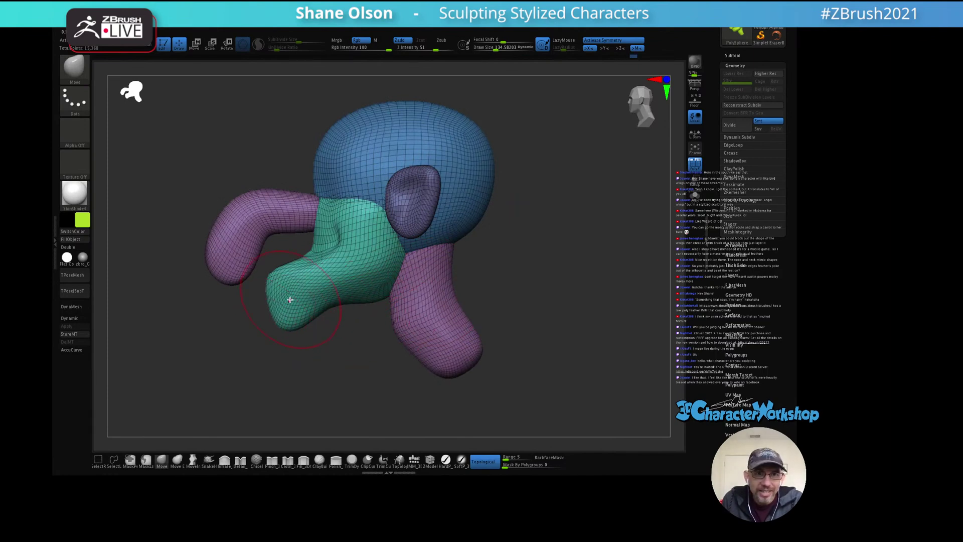
right_click_drag(290, 300, 332, 272)
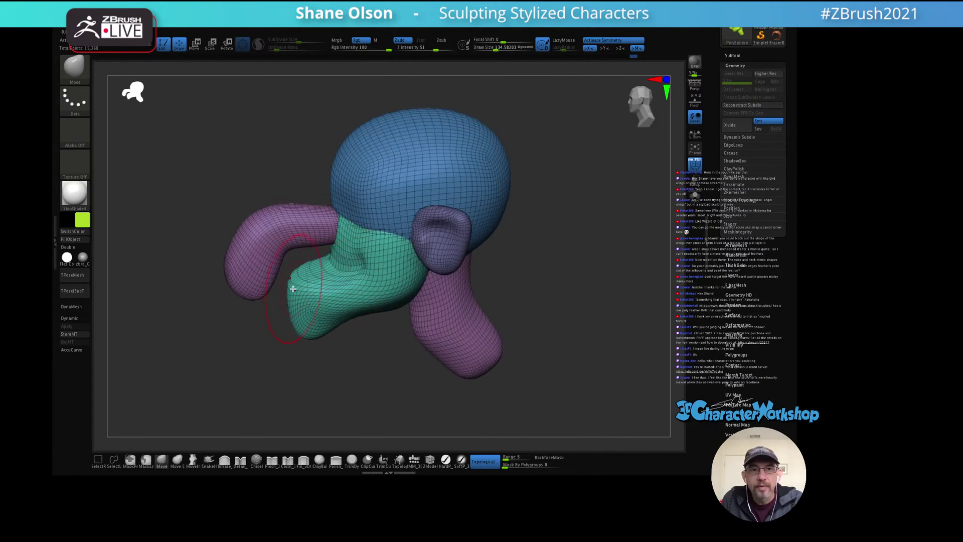
left_click_drag(298, 286, 299, 321)
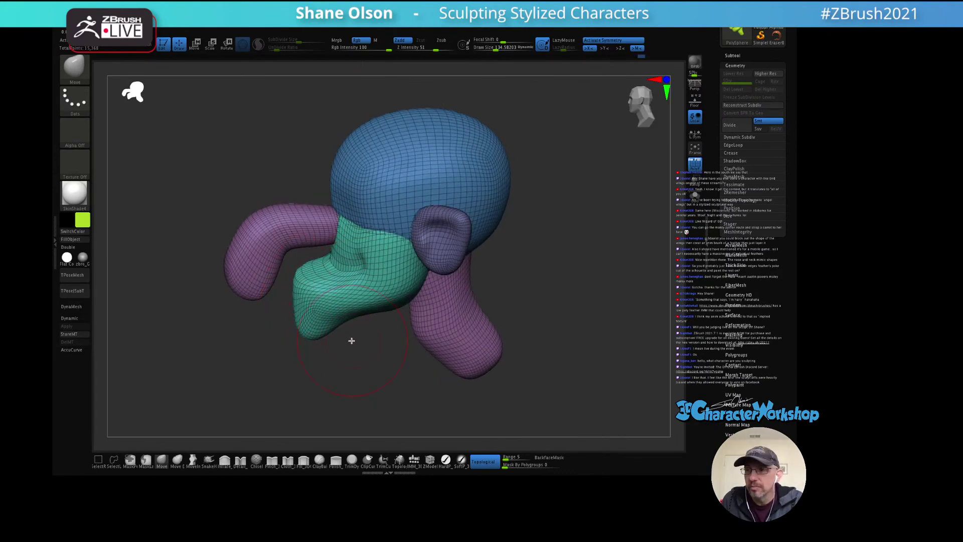
right_click_drag(352, 340, 489, 321)
Step: Insert a mirrored QuadSphere from the IMM primitives on the side of the nose's base, just below the cranium
key("s")
left_click_drag(521, 304, 515, 304)
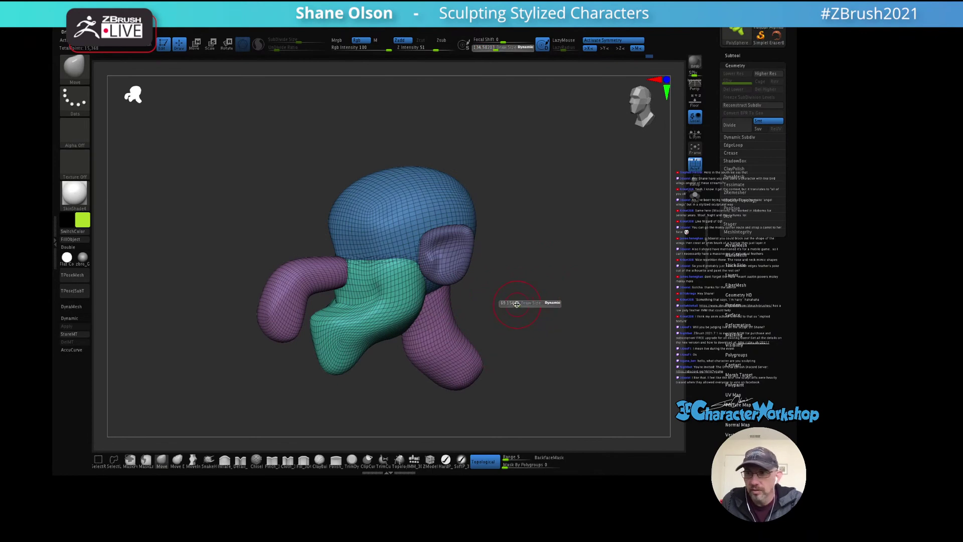
mouse_move(513, 301)
right_mouse_down("ctrl")
mouse_move(509, 283)
mouse_move(466, 293)
right_mouse_up("ctrl")
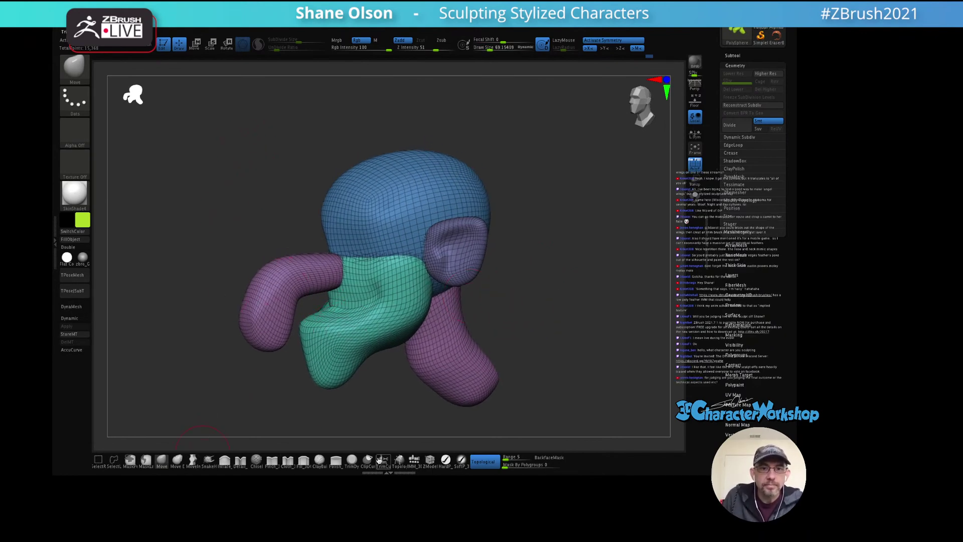
left_click(415, 460)
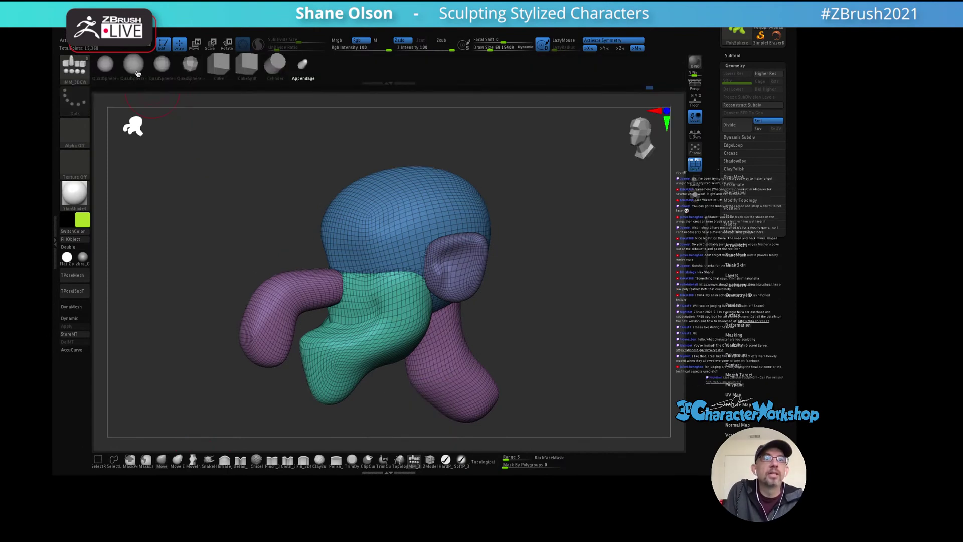
left_click(134, 64)
left_click_drag(255, 234, 255, 232)
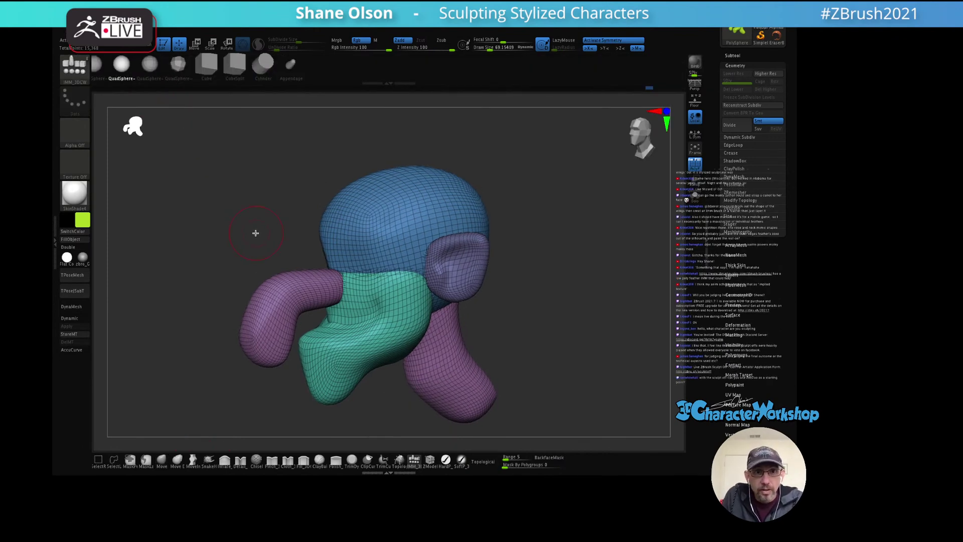
right_click_drag(372, 216, 375, 228, "ctrl")
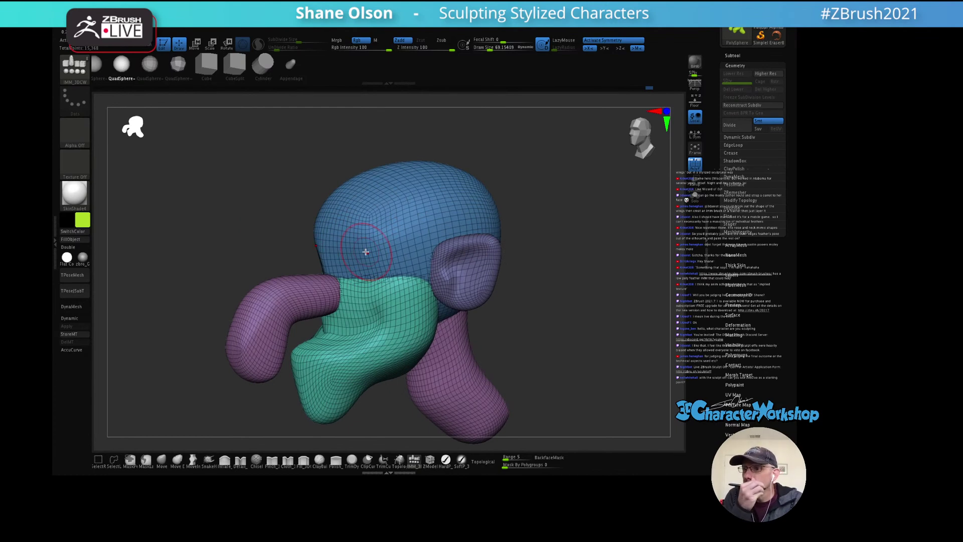
right_click_drag(365, 334, 368, 291, "alt")
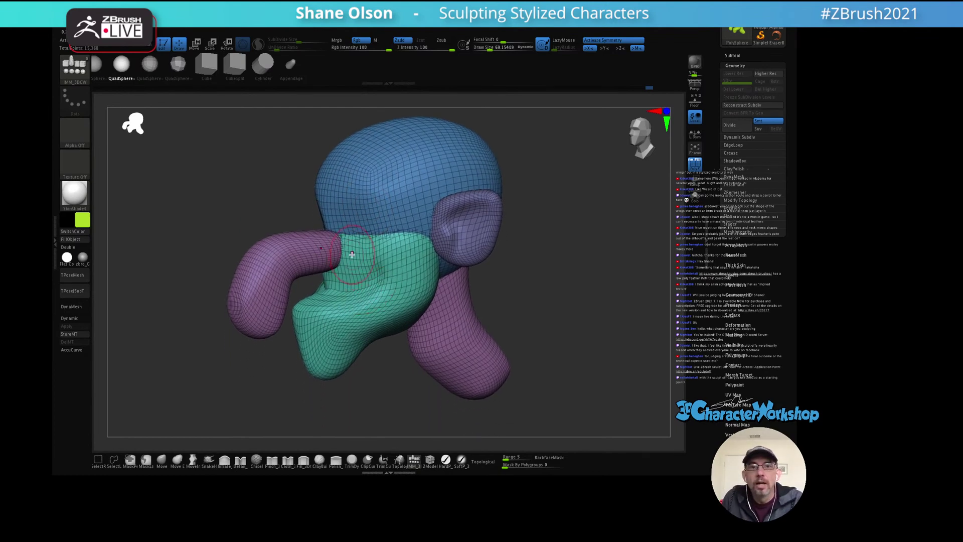
left_click_drag(342, 252, 342, 270)
right_click_drag(370, 249, 378, 280)
key("w")
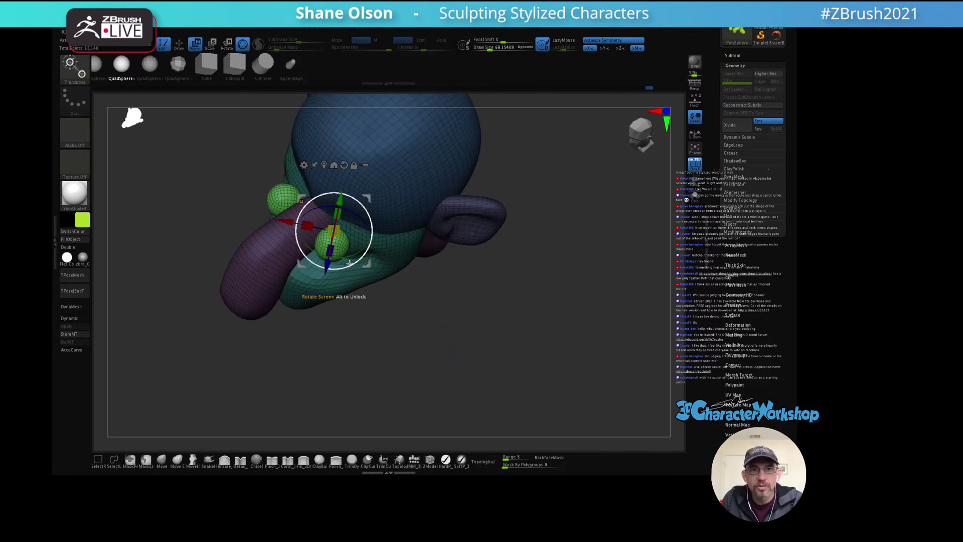
Step: Position and rotate the inserted spheres so they sit against the sides of the nose's base
left_click_drag(394, 238, 373, 254)
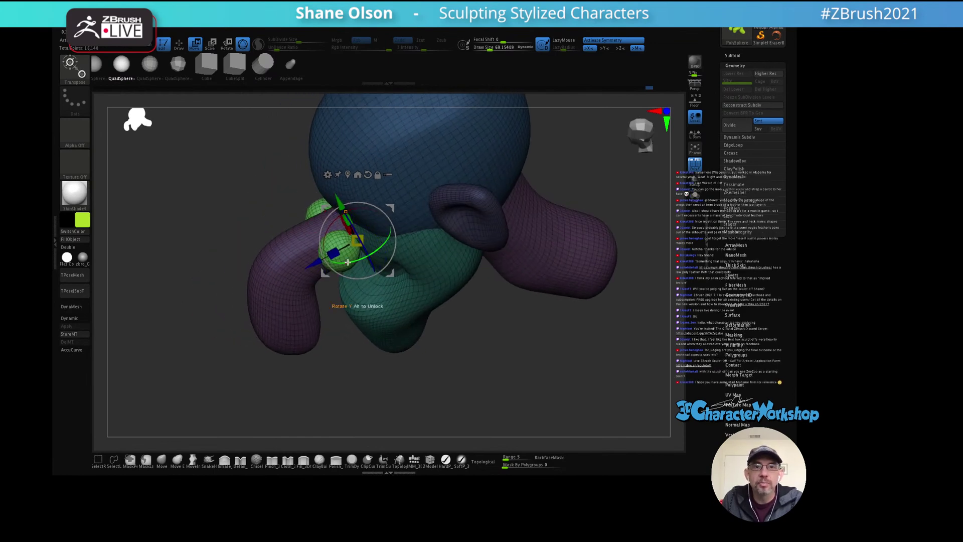
right_click_drag(389, 216, 396, 266)
left_click_drag(364, 180, 382, 177)
right_click_drag(407, 209, 429, 266, "alt")
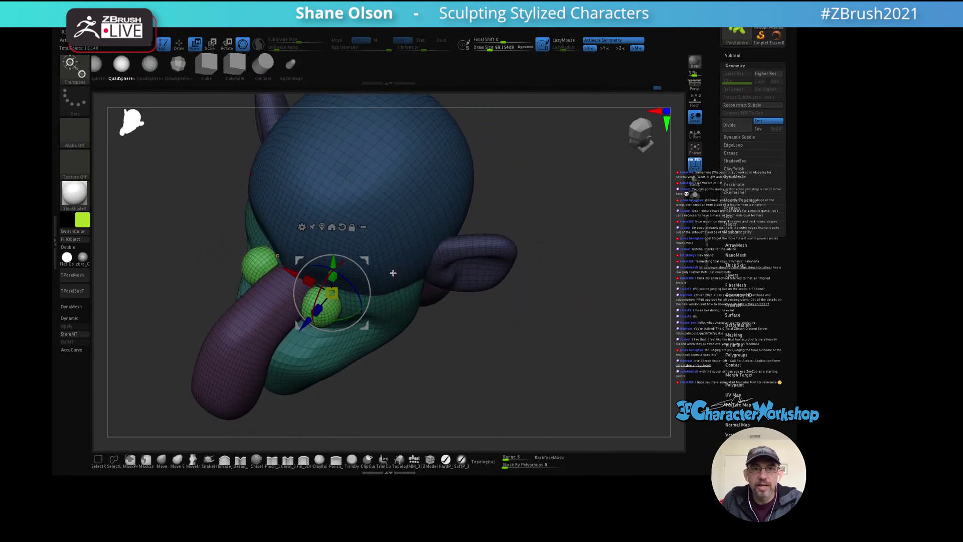
left_click_drag(368, 260, 390, 253)
right_click_drag(409, 314, 234, 417)
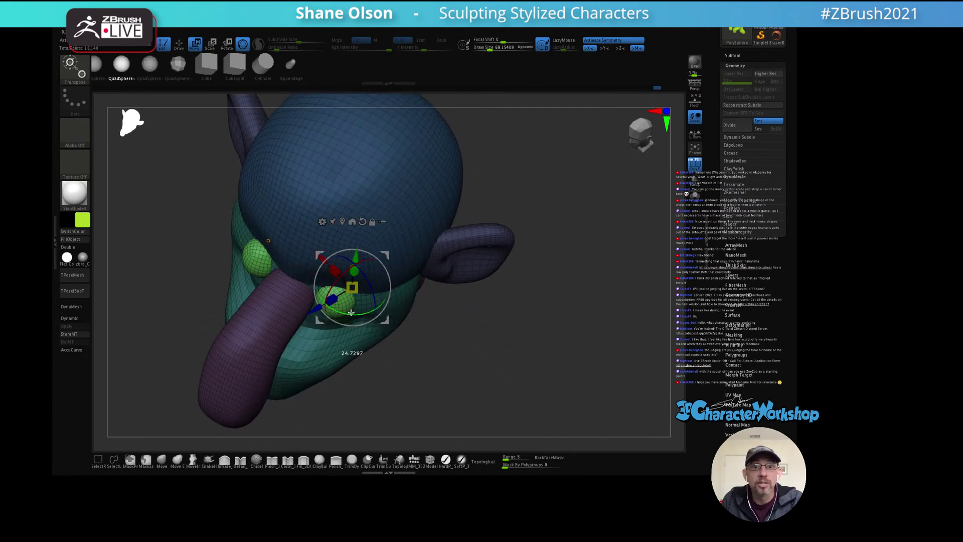
Step: Stretch the green spheres into slanted ovals along the nose with the topological Move brush at a draw size of about 109
left_click(162, 460)
right_click_drag(447, 336, 450, 306)
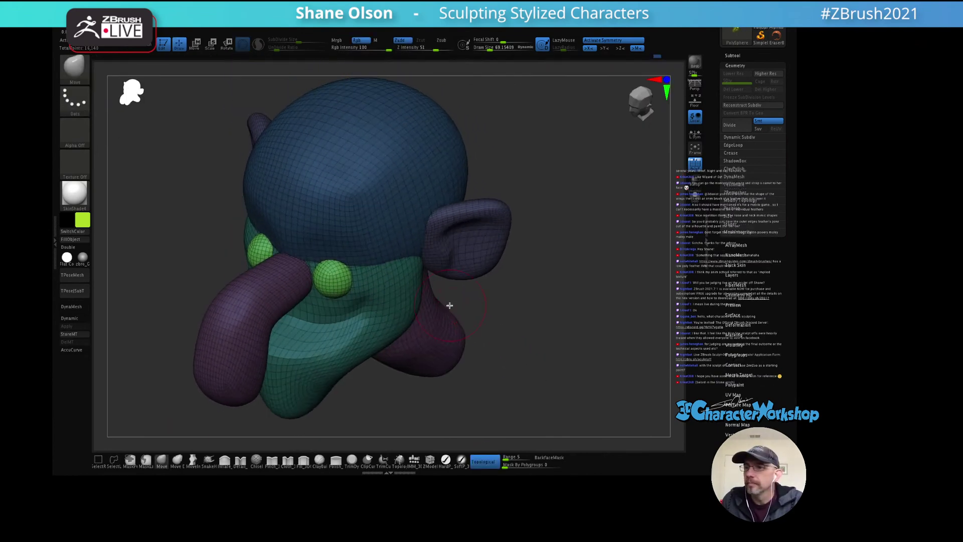
right_click_drag(472, 336, 495, 309)
key("s")
left_click_drag(518, 316, 522, 315)
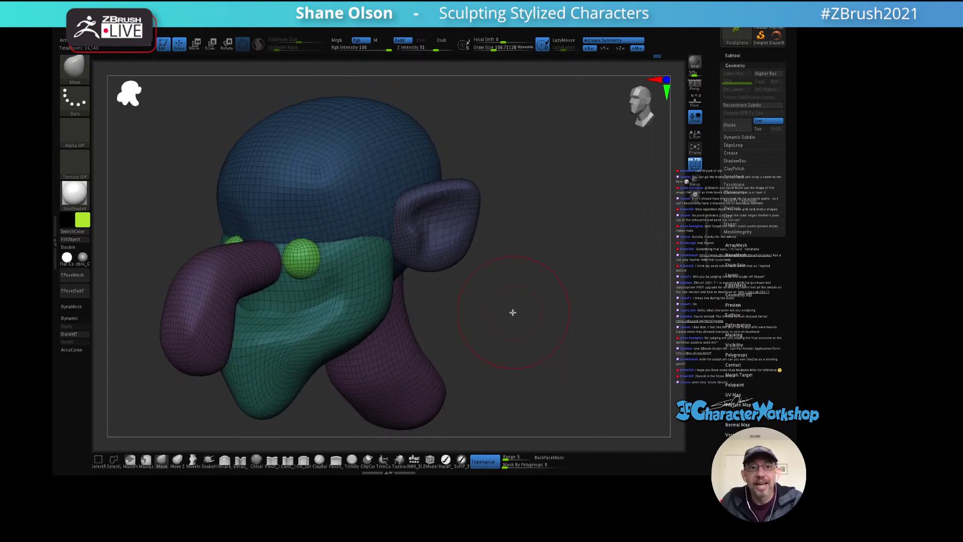
right_click_drag(289, 264, 295, 259)
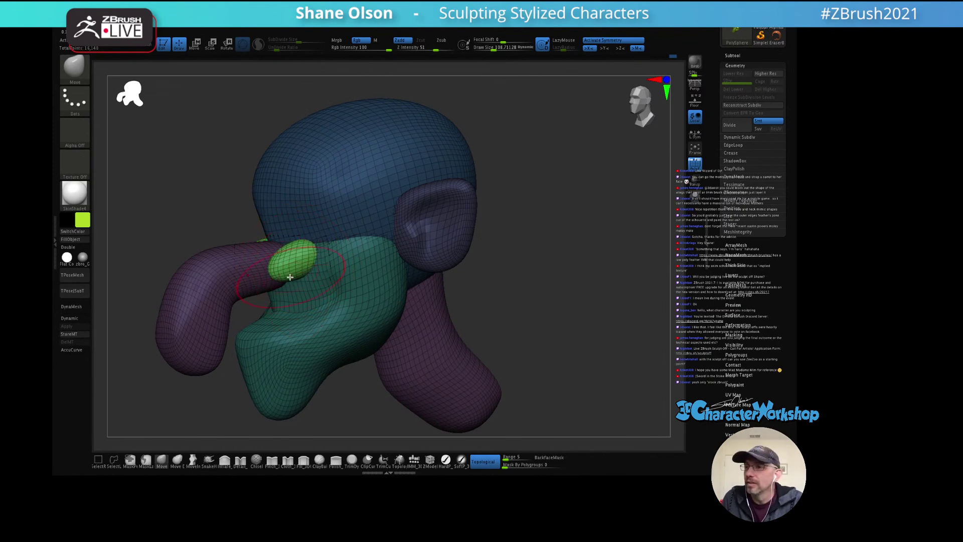
right_click_drag(290, 277, 287, 280)
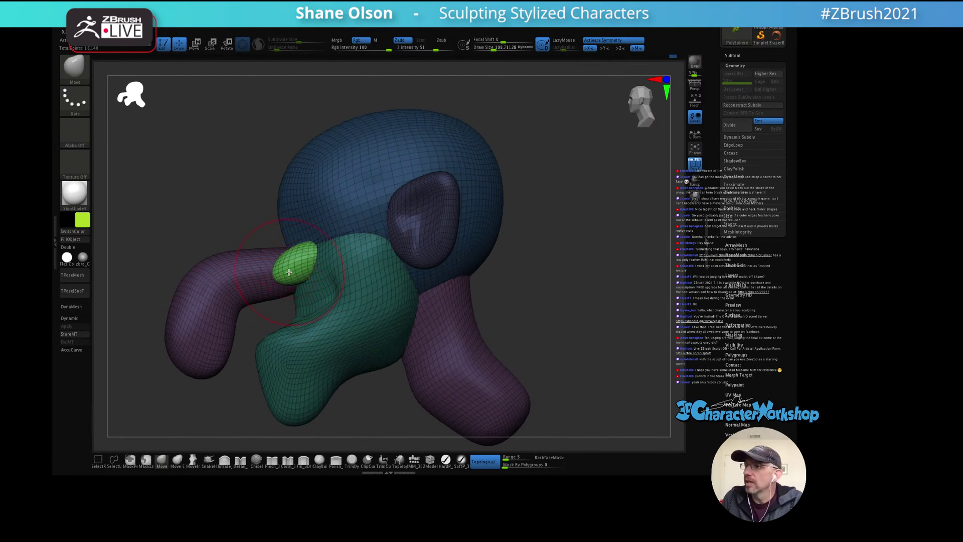
mouse_move(294, 270)
right_mouse_down()
mouse_move(318, 275)
mouse_move(287, 264)
mouse_move(270, 278)
mouse_move(286, 286)
right_mouse_up()
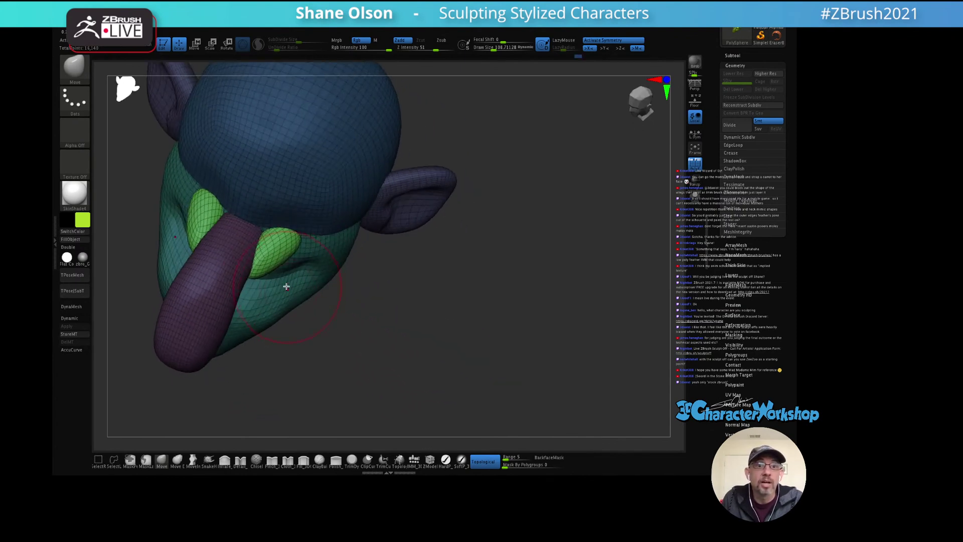
Step: Lengthen the green ovals along the nose and adjust their profile, enlarging the Move brush to a draw size of about 163
left_click_drag(258, 275, 271, 270)
mouse_move(293, 254)
right_mouse_down()
mouse_move(266, 206)
mouse_move(324, 261)
right_mouse_up()
key("s")
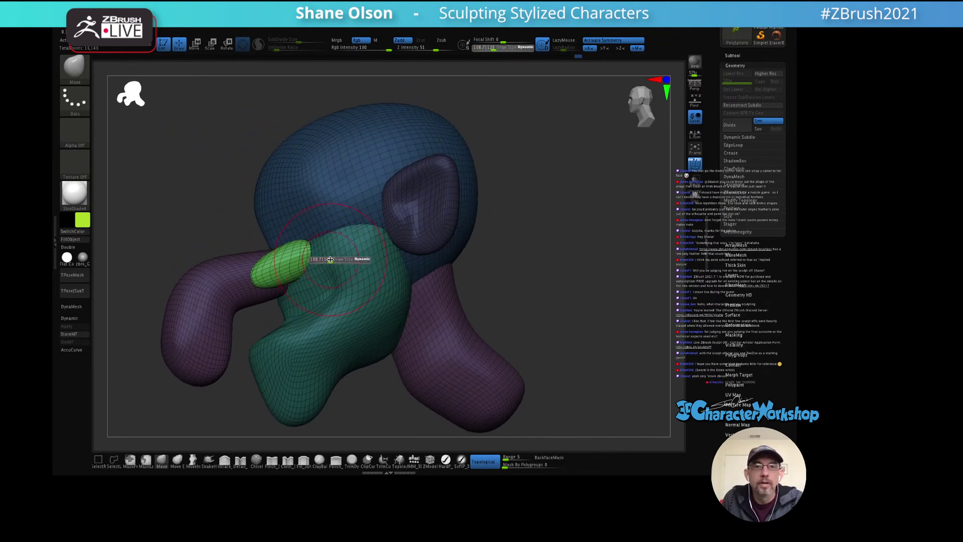
left_click_drag(330, 260, 335, 261)
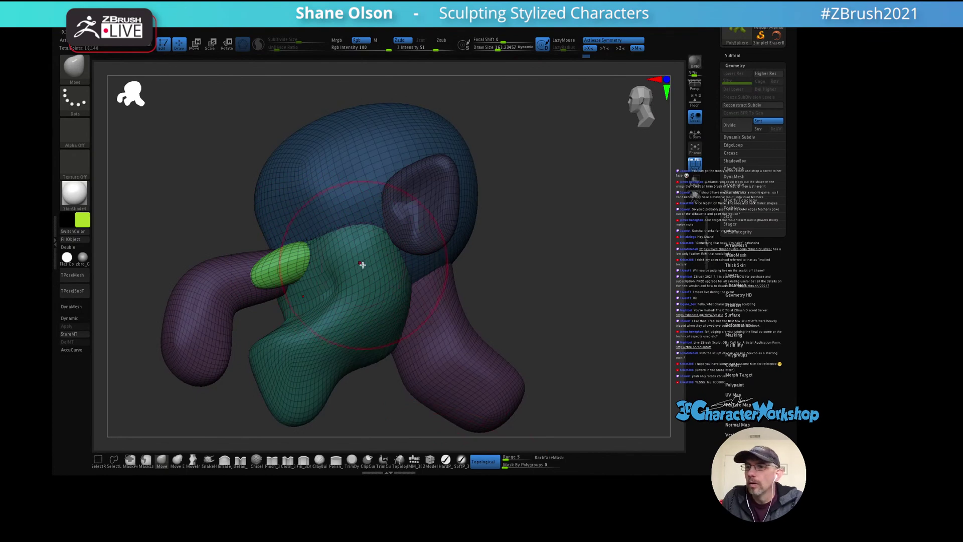
mouse_move(361, 272)
right_mouse_down("alt")
mouse_move(362, 261)
mouse_move(330, 237)
right_mouse_up("alt")
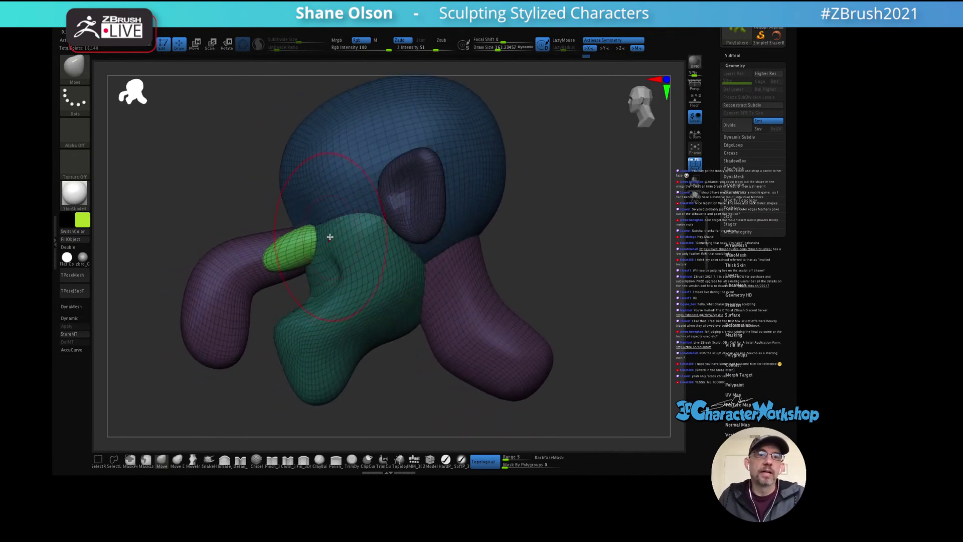
Step: Turn off Topological masking and reshape the green ovals against the nose's sides with the Move brush
left_click(486, 460)
left_click_drag(340, 231, 322, 246)
right_click_drag(296, 262, 314, 249)
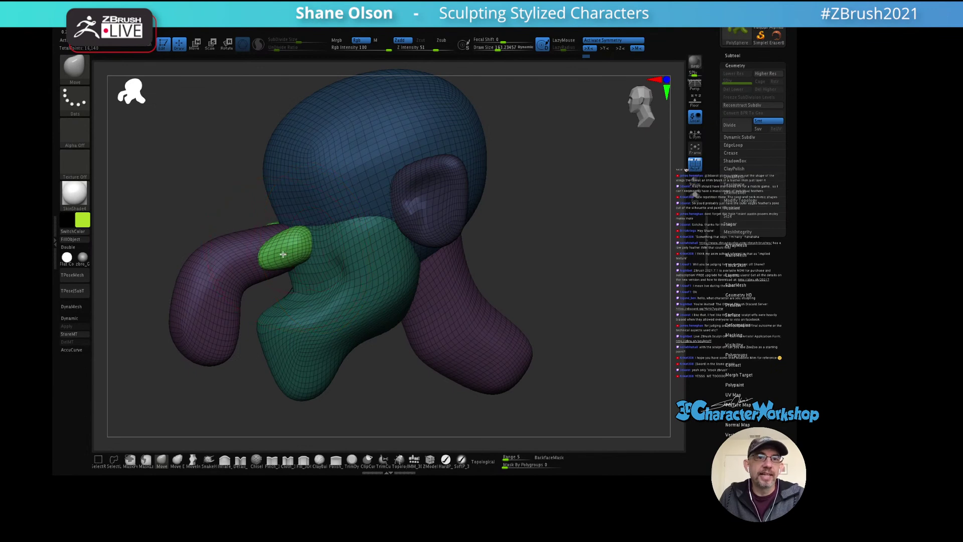
left_click_drag(282, 253, 277, 255)
mouse_move(333, 243)
right_mouse_down()
mouse_move(323, 249)
mouse_move(338, 217)
mouse_move(338, 270)
mouse_move(323, 288)
mouse_move(305, 263)
mouse_move(282, 271)
right_mouse_up()
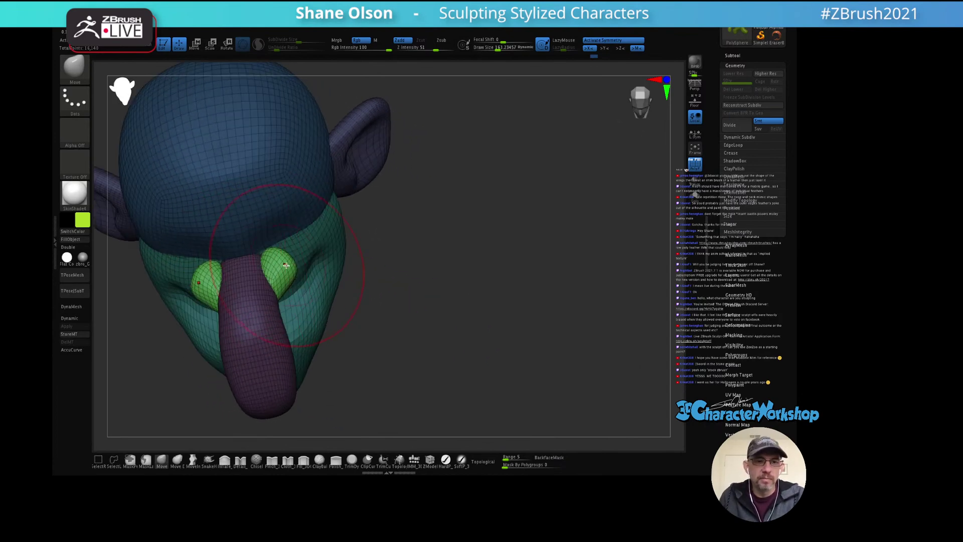
Step: Tuck the green forms closer to the nose and adjust their outer contour using a smaller Move brush
key("s")
left_click_drag(285, 266, 263, 264)
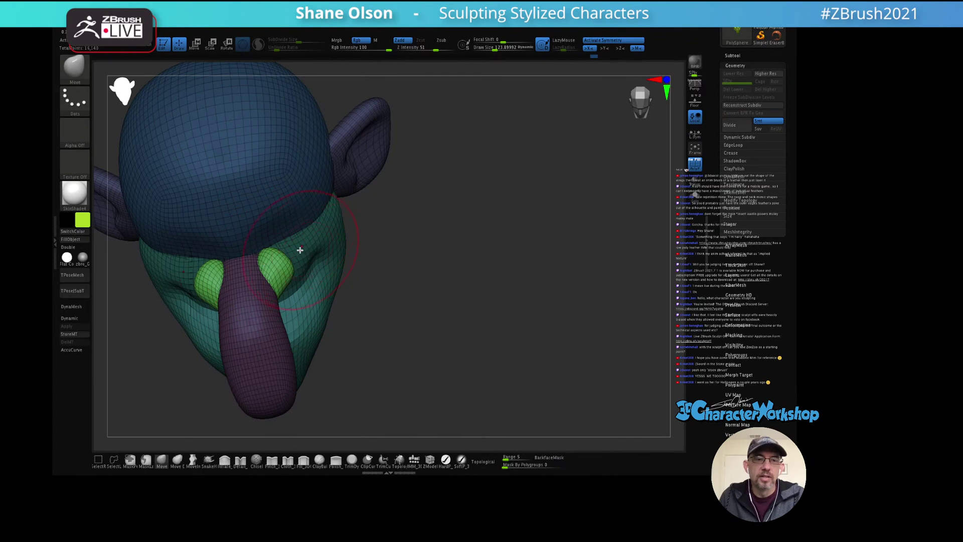
right_click_drag(300, 250, 294, 261)
key("s")
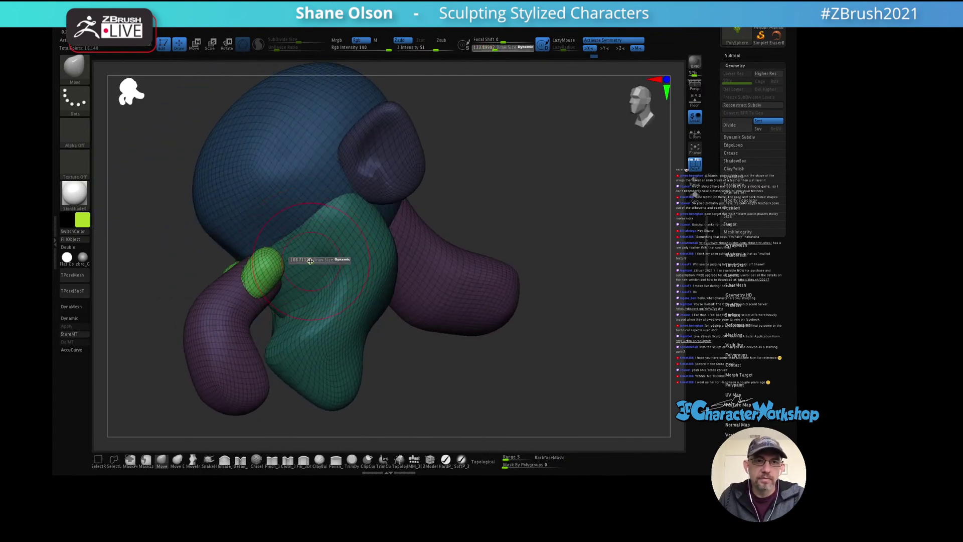
left_click_drag(308, 259, 289, 258)
mouse_move(301, 249)
right_mouse_down()
mouse_move(277, 245)
mouse_move(333, 232)
mouse_move(307, 244)
mouse_move(314, 239)
mouse_move(307, 267)
mouse_move(331, 246)
right_mouse_up()
Step: Bend the lower edge of the green forms into an arch over the nose's sides, reducing the Move brush from about 73 to 48
left_click_drag(300, 293, 297, 293)
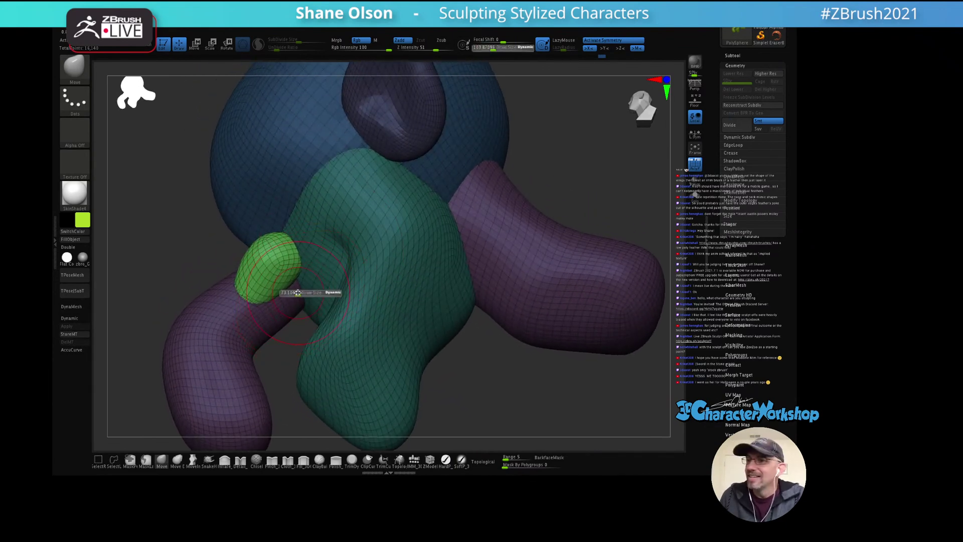
mouse_move(315, 255)
right_mouse_down()
mouse_move(310, 271)
mouse_move(331, 269)
mouse_move(308, 282)
right_mouse_up()
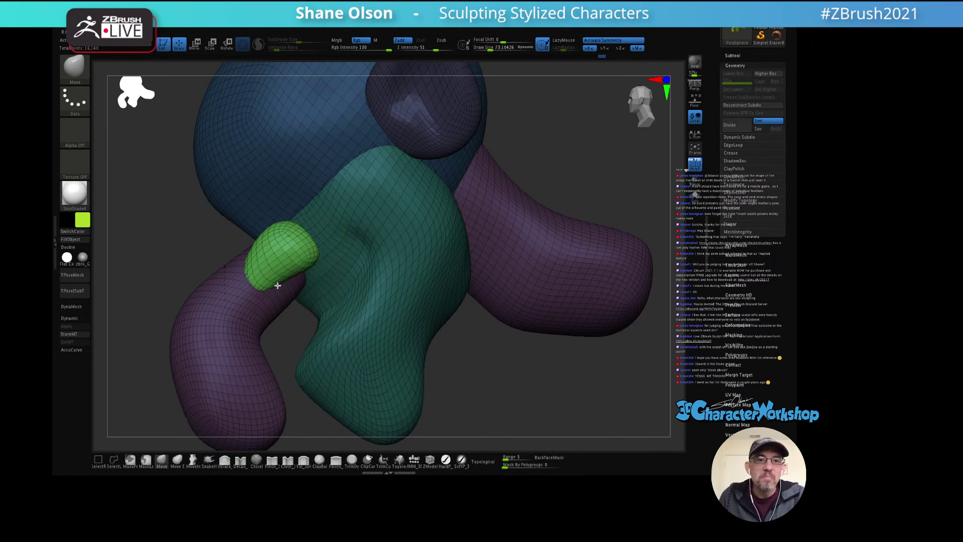
key("s")
left_click_drag(294, 299, 290, 299)
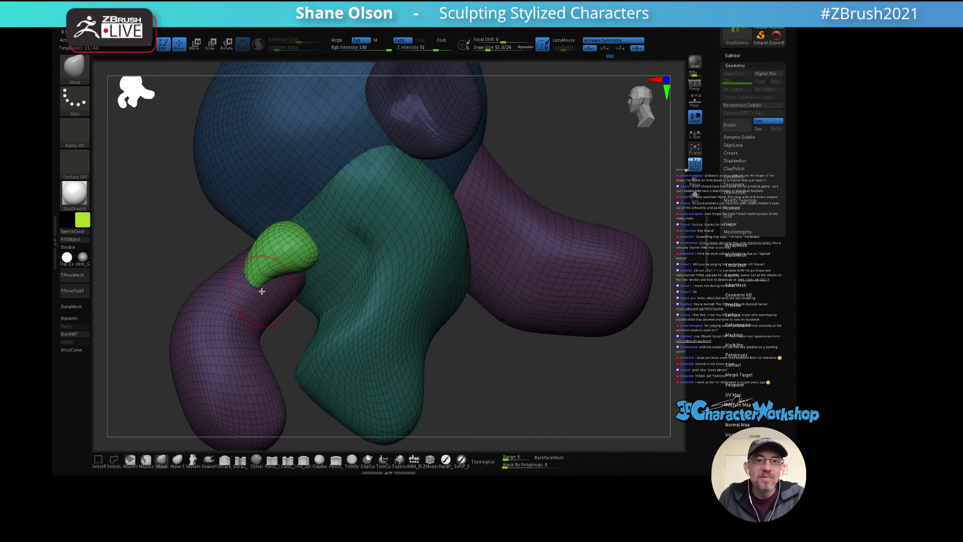
mouse_move(283, 259)
right_mouse_down()
mouse_move(297, 284)
mouse_move(304, 268)
mouse_move(273, 277)
mouse_move(290, 281)
right_mouse_up()
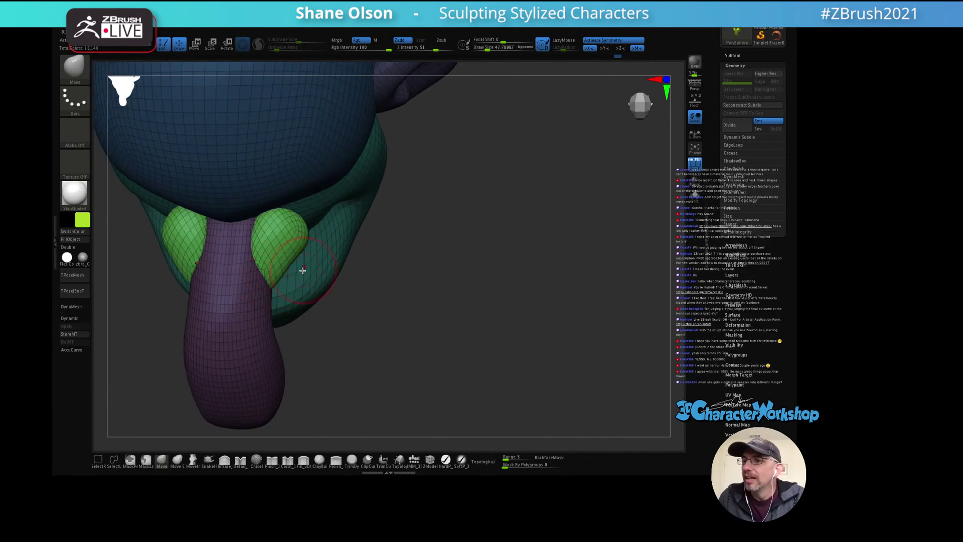
mouse_move(302, 270)
right_mouse_down()
mouse_move(293, 261)
mouse_move(362, 273)
mouse_move(350, 252)
mouse_move(338, 254)
mouse_move(325, 209)
mouse_move(338, 239)
mouse_move(343, 226)
mouse_move(304, 241)
right_mouse_up()
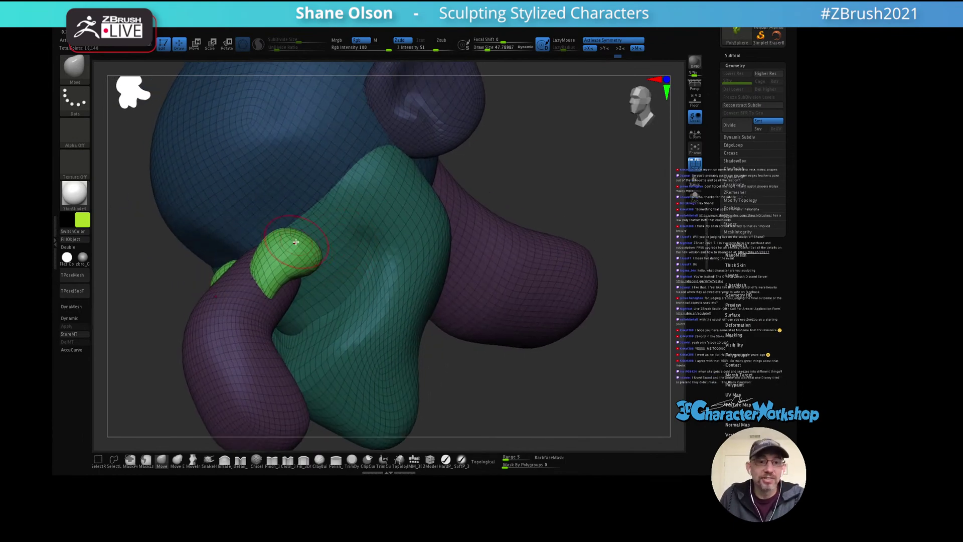
Step: Refine the rounded top and side profile of the green nose forms with the Move brush at draw sizes of about 69 and larger
key("]")
key("]")
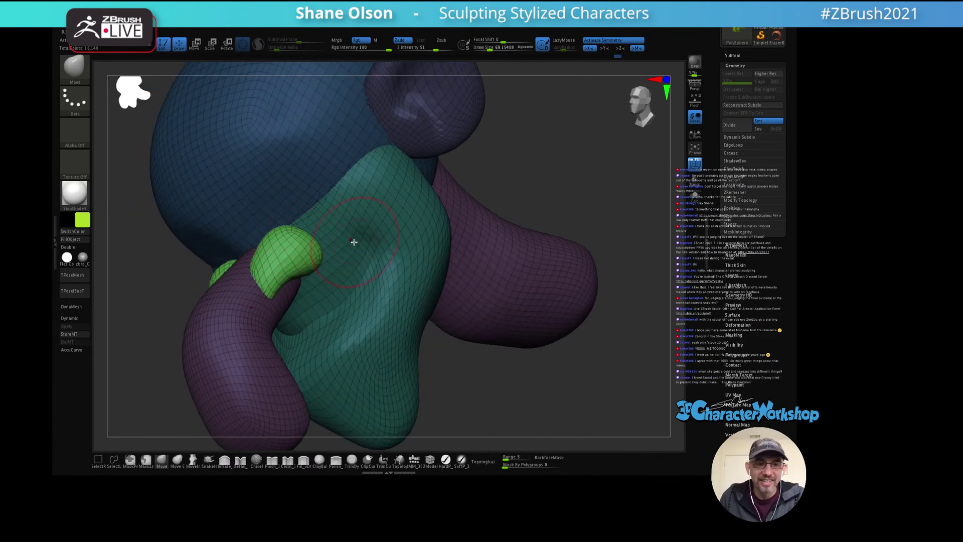
mouse_move(354, 242)
right_mouse_down()
mouse_move(372, 217)
mouse_move(378, 256)
mouse_move(344, 253)
mouse_move(340, 238)
mouse_move(355, 254)
mouse_move(340, 216)
right_mouse_up()
key("s")
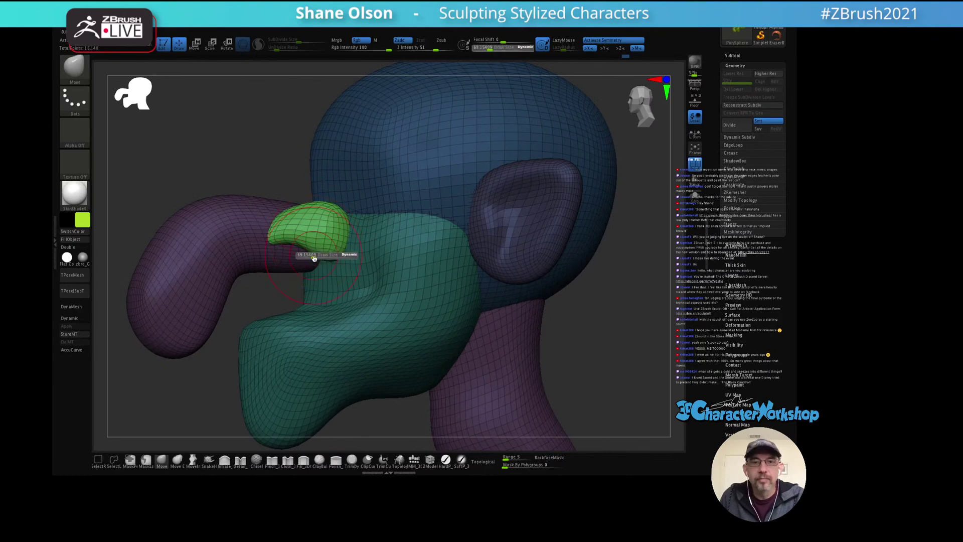
left_click_drag(316, 255, 282, 256)
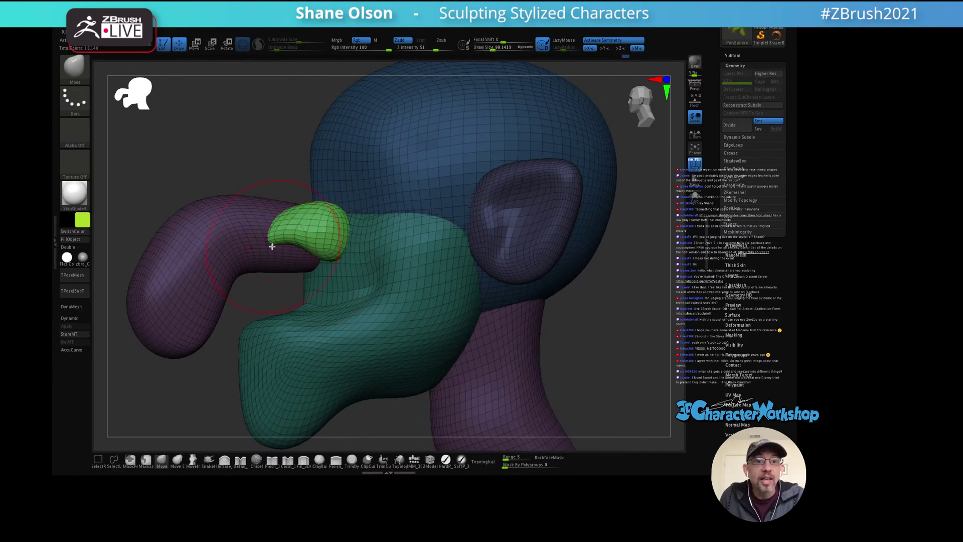
mouse_move(296, 258)
right_mouse_down()
mouse_move(301, 276)
mouse_move(297, 244)
mouse_move(307, 258)
right_mouse_up()
Step: Refine the green forms' lower rim and thicken it using the Inflate_3DCW brush at a draw size of about 55
key("s")
left_click_drag(304, 257, 297, 255)
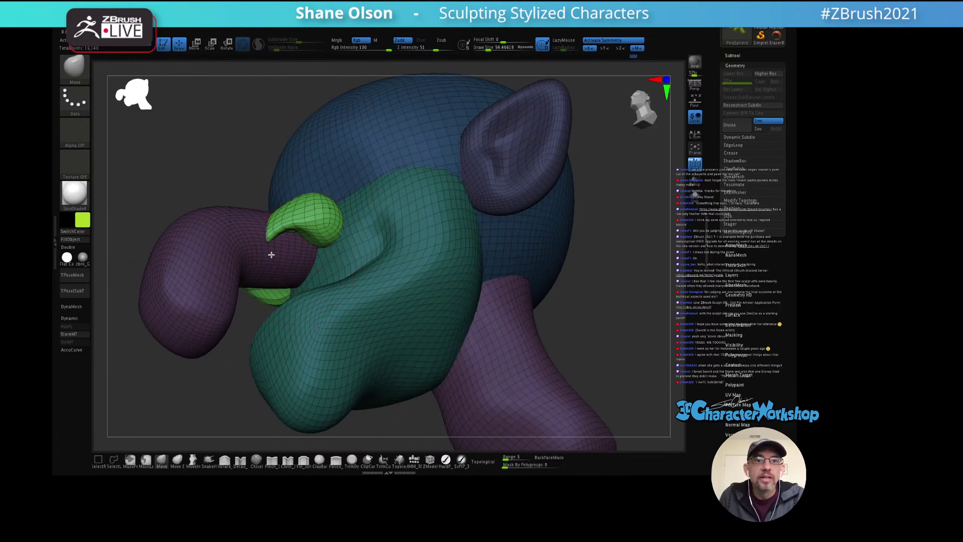
left_click(225, 459)
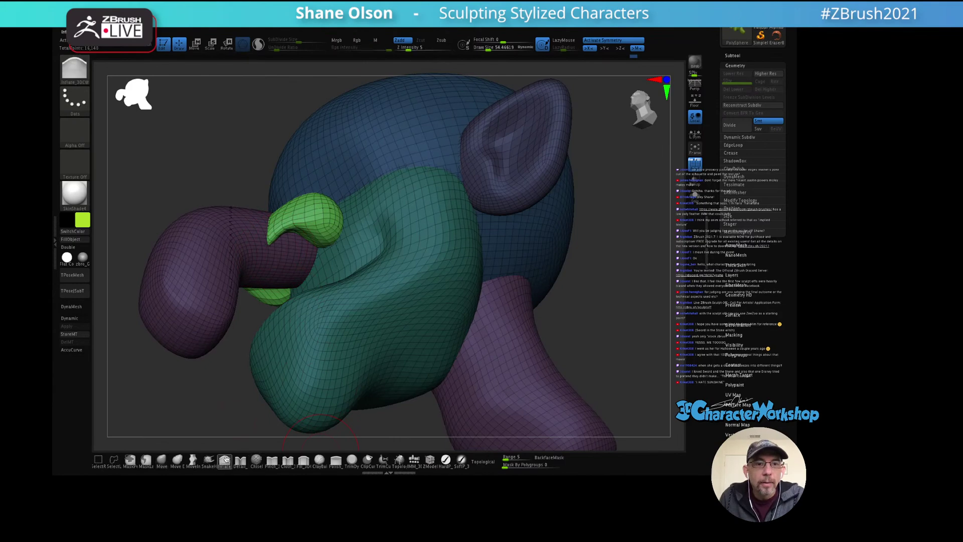
mouse_move(271, 250)
right_mouse_down()
mouse_move(318, 254)
mouse_move(293, 227)
right_mouse_up()
Step: Invert the mask to protect the green nose forms and switch to the Move brush
mouse_move(353, 244)
right_mouse_down()
mouse_move(294, 216)
mouse_move(291, 242)
right_mouse_up()
left_click(229, 153, "ctrl")
key("[")
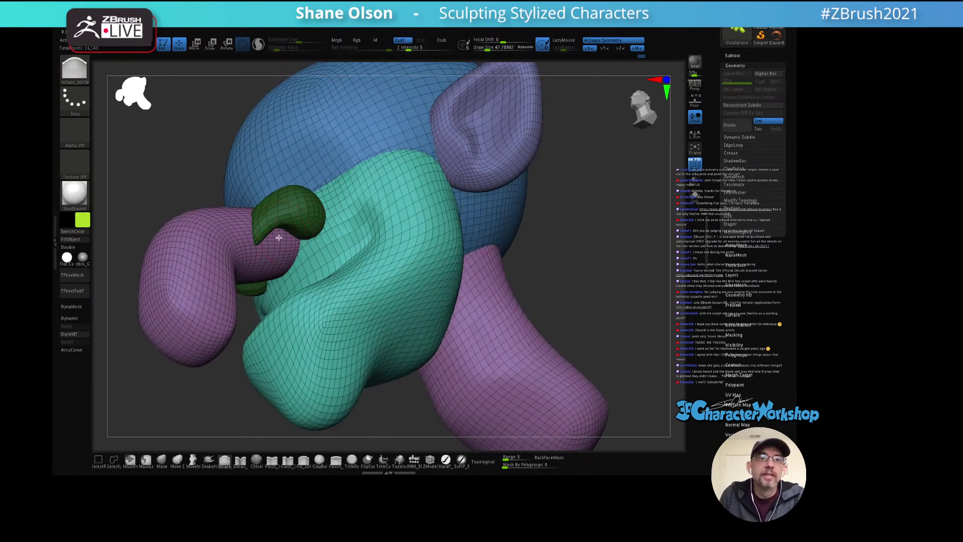
left_click(161, 462)
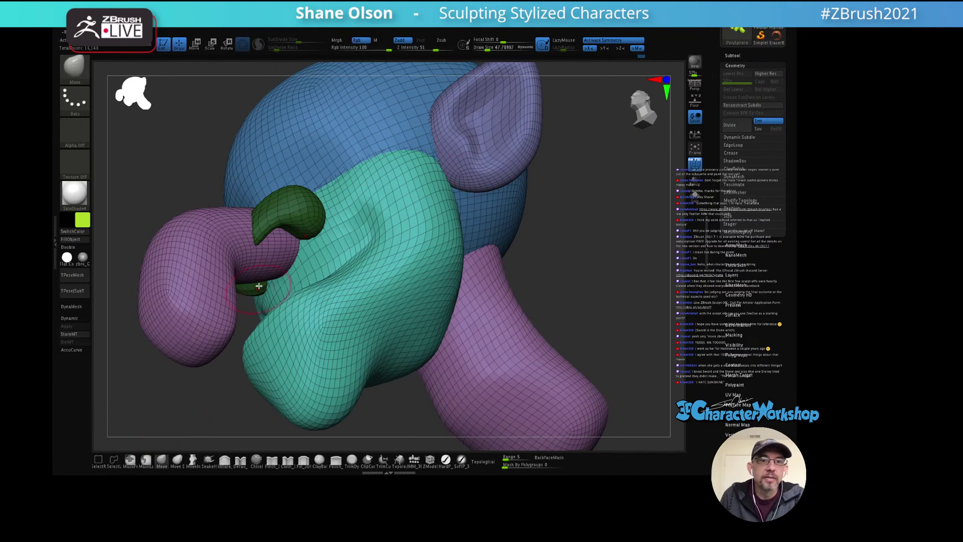
mouse_move(283, 238)
right_mouse_down()
mouse_move(294, 216)
mouse_move(307, 214)
mouse_move(312, 267)
mouse_move(366, 238)
mouse_move(403, 235)
mouse_move(318, 192)
mouse_move(383, 215)
mouse_move(372, 204)
right_mouse_up()
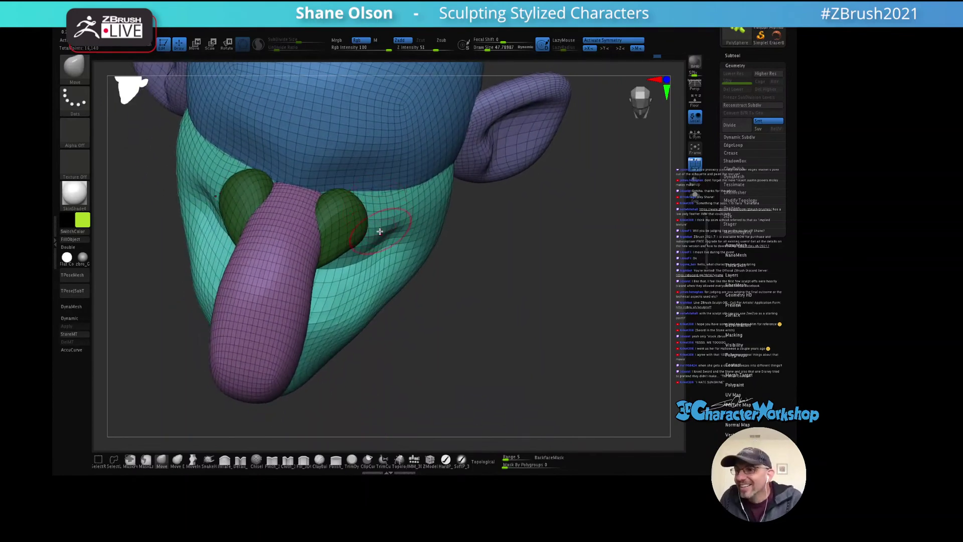
mouse_move(381, 239)
right_mouse_down()
mouse_move(361, 215)
mouse_move(376, 264)
right_mouse_up()
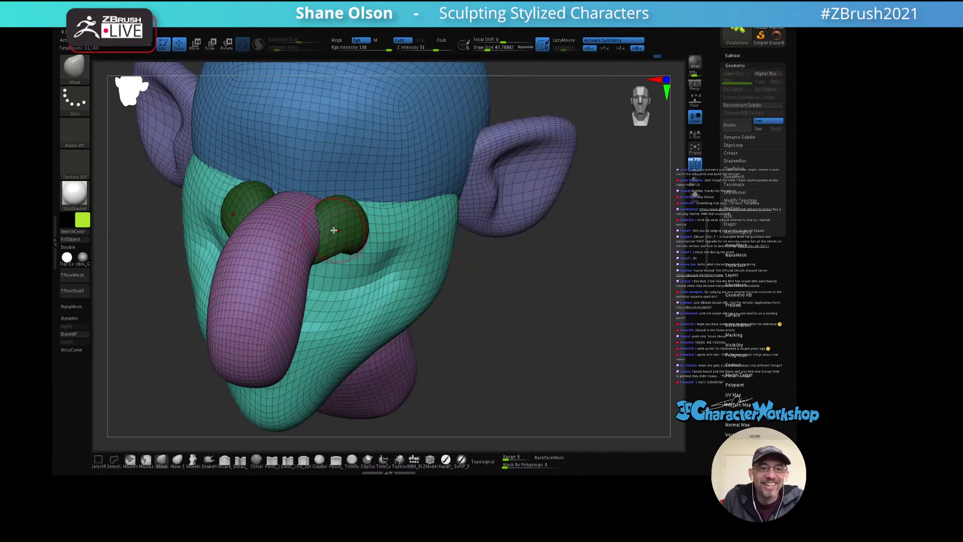
Step: Reshape and smooth the drooping nose in profile, lifting its tip with a Move brush at a draw size of about 146
key("s")
left_click_drag(333, 226, 328, 208)
key("s")
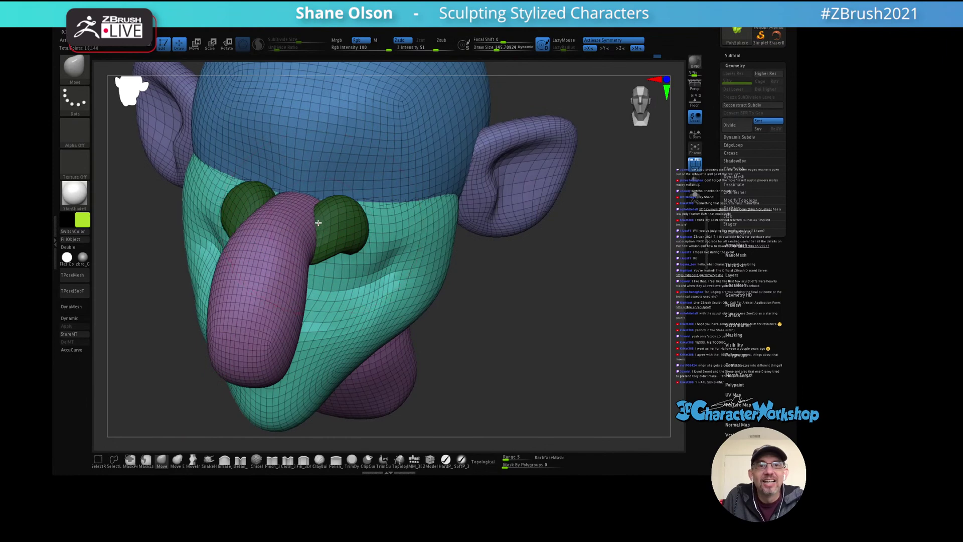
mouse_move(318, 222)
right_mouse_down()
mouse_move(332, 215)
mouse_move(351, 236)
mouse_move(316, 234)
mouse_move(363, 226)
right_mouse_up()
left_click_drag(237, 284, 247, 311)
right_click_drag(247, 316, 250, 315)
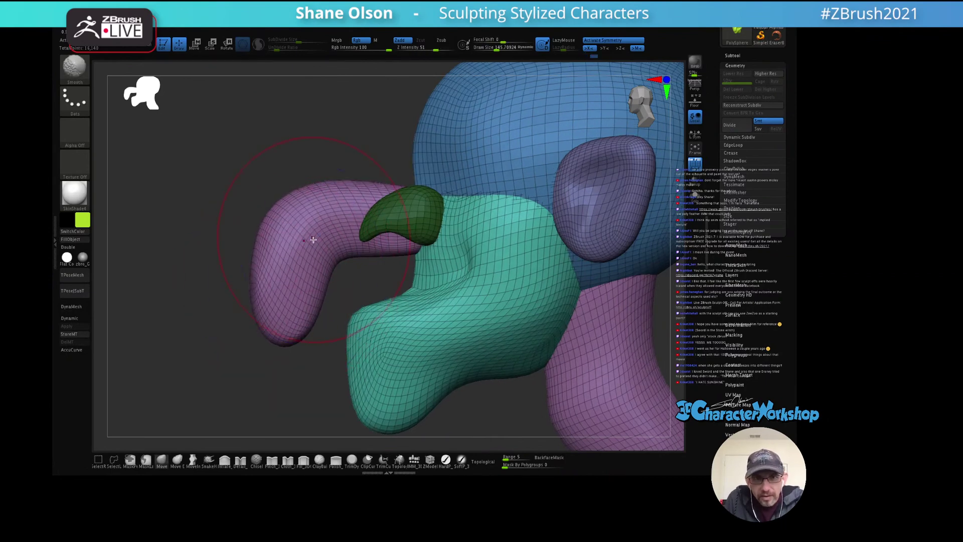
right_click_drag(311, 236, 300, 248)
mouse_move(300, 248)
left_mouse_down("shift")
mouse_move(250, 262)
mouse_move(268, 268)
left_mouse_up("shift")
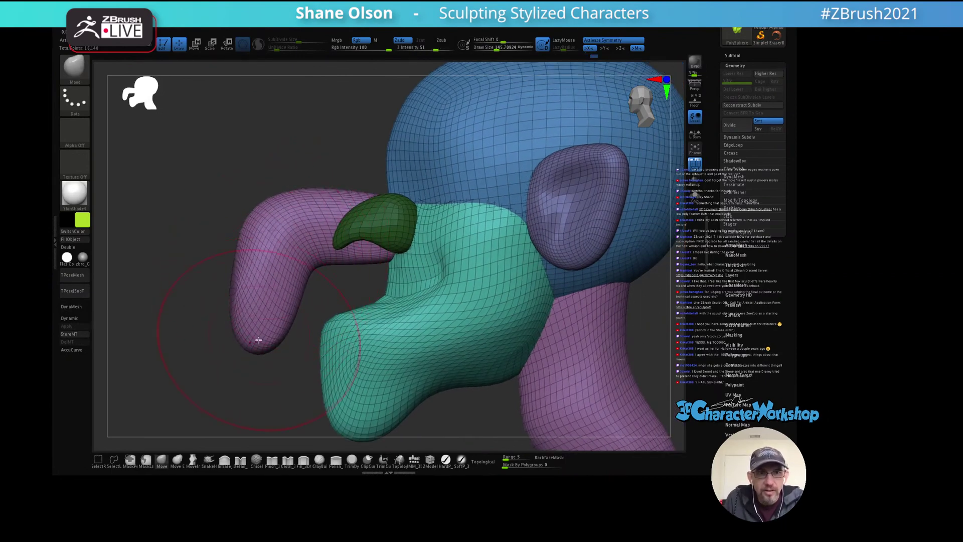
left_click_drag(258, 340, 257, 333)
mouse_move(262, 301)
right_mouse_down()
mouse_move(295, 260)
mouse_move(291, 247)
right_mouse_up()
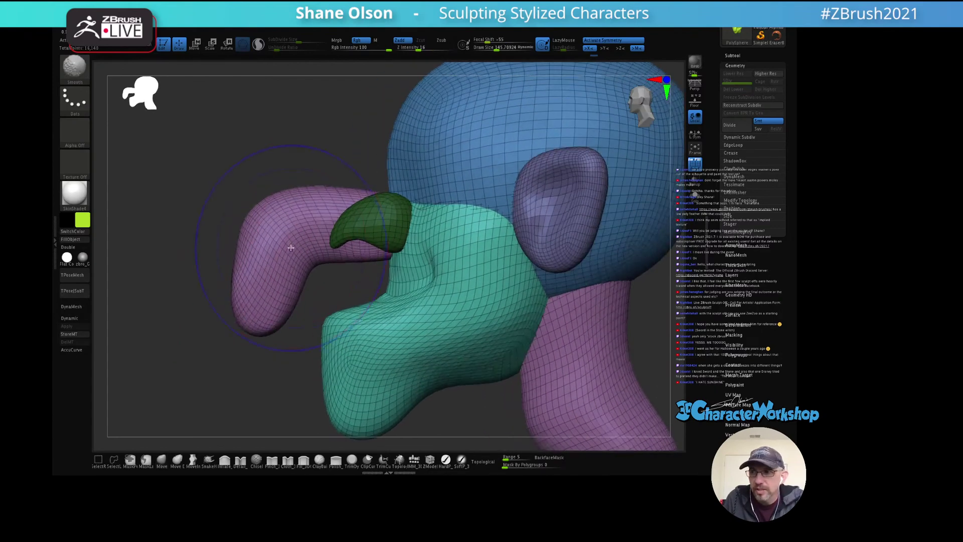
Step: Enable topological brush movement, clear the mask, and adjust the nose with a larger Move brush
key("shift")
key("s")
left_click_drag(281, 254, 283, 253)
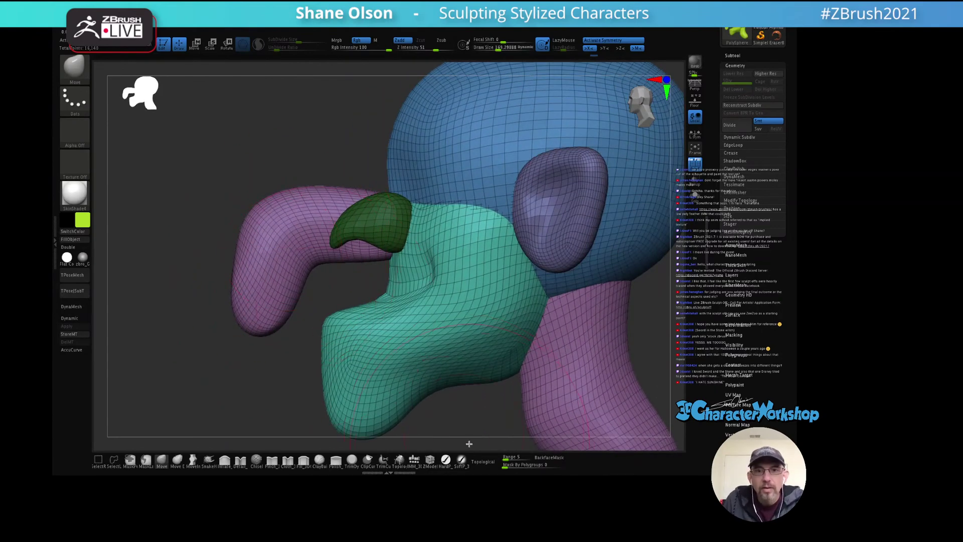
left_click(479, 459)
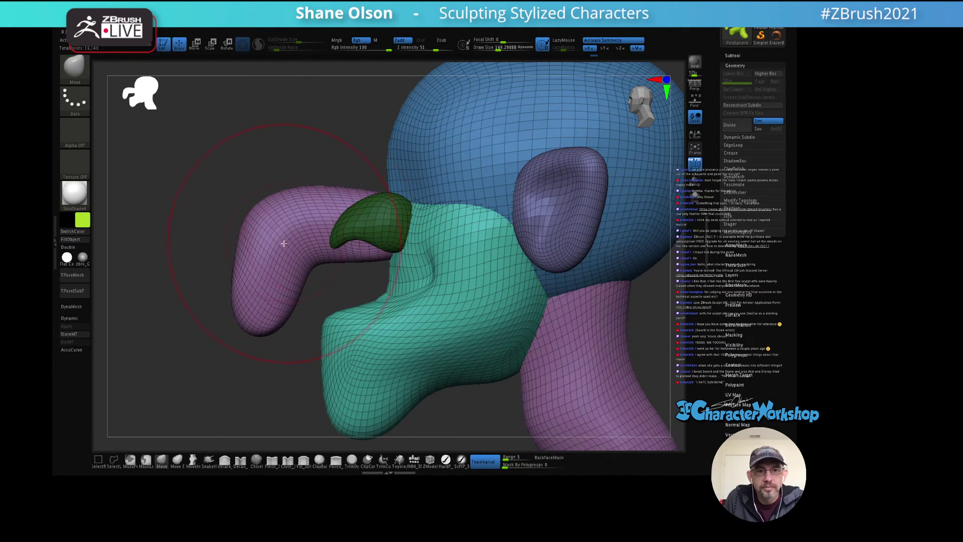
key("ctrl")
left_click(305, 162, "ctrl")
mouse_move(318, 155)
left_mouse_down()
mouse_move(248, 254)
mouse_move(247, 290)
left_mouse_up()
mouse_move(242, 304)
right_mouse_down()
mouse_move(341, 262)
mouse_move(288, 267)
mouse_move(241, 288)
right_mouse_up()
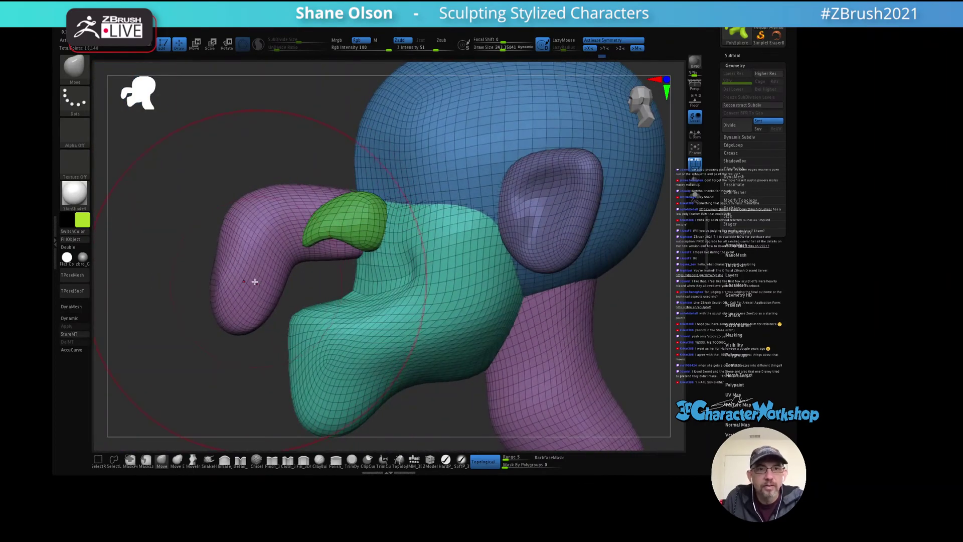
Step: Refine the nose's side contour and drooping tip with the Move brush at a draw size of about 114
key("s")
left_click_drag(256, 279, 243, 279)
right_click_drag(243, 261, 274, 267)
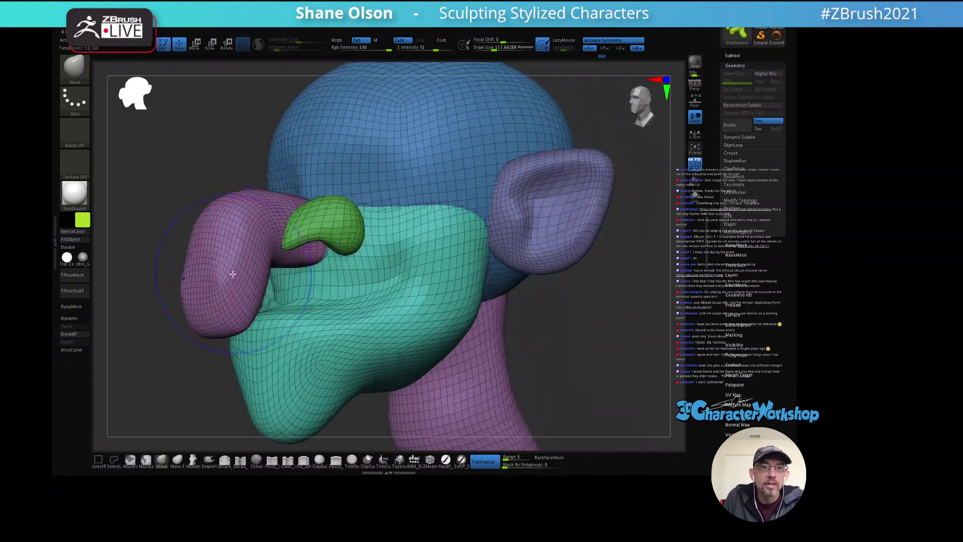
left_click_drag(234, 272, 218, 287, "shift")
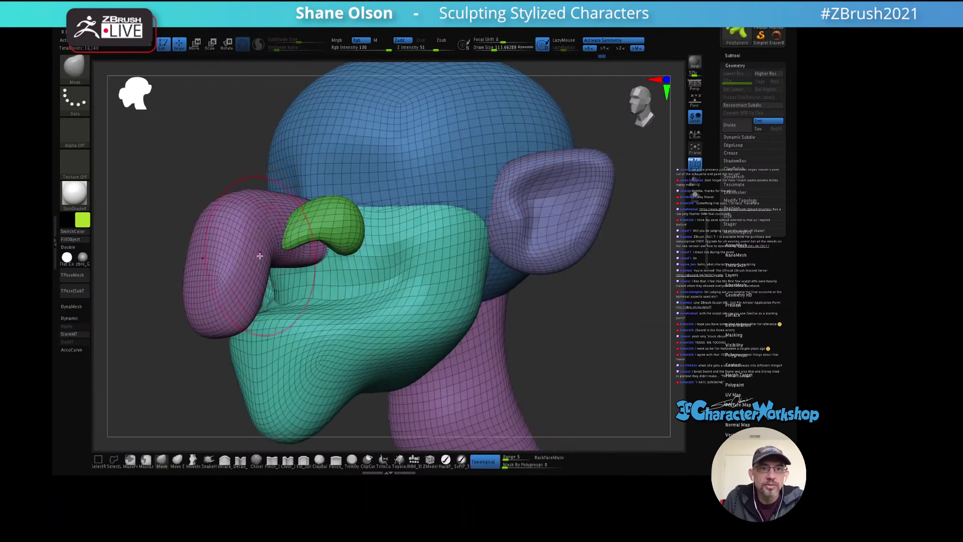
right_click_drag(258, 254, 225, 329)
mouse_move(255, 272)
right_mouse_down()
mouse_move(301, 258)
mouse_move(322, 232)
mouse_move(327, 244)
right_mouse_up()
right_click_drag(376, 208, 365, 233, "alt")
mouse_move(343, 195)
right_mouse_down()
mouse_move(398, 193)
mouse_move(376, 206)
mouse_move(395, 175)
mouse_move(375, 203)
mouse_move(392, 211)
right_mouse_up()
Step: Shape the brow and recess the eye area of the blue cranium with the Move brush at a draw size of about 69
key("s")
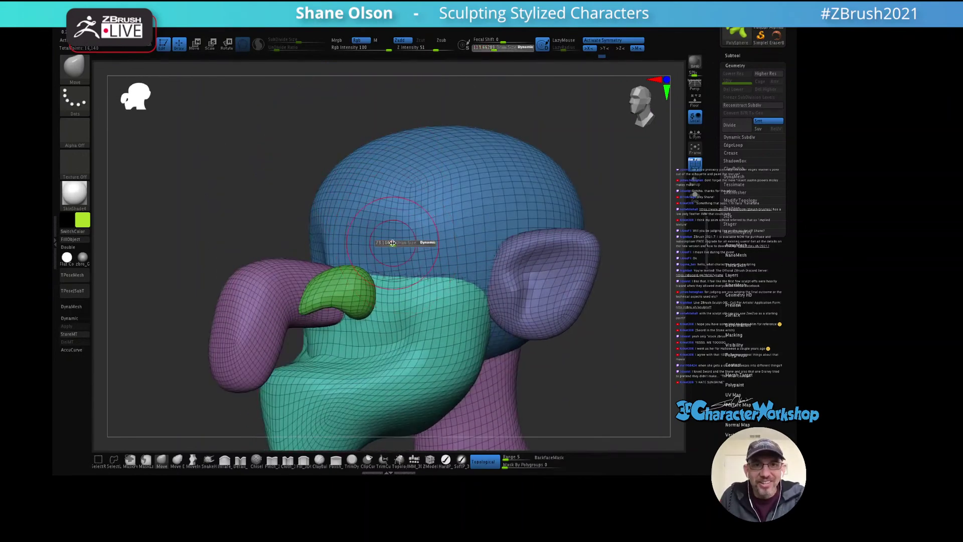
left_click_drag(394, 245, 390, 244)
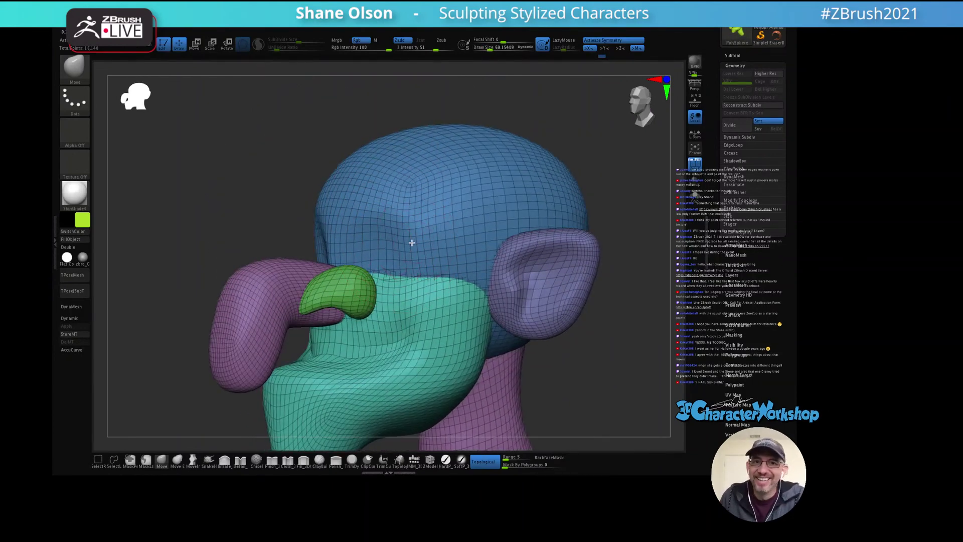
mouse_move(401, 242)
right_mouse_down()
mouse_move(404, 260)
mouse_move(379, 202)
mouse_move(406, 206)
right_mouse_up()
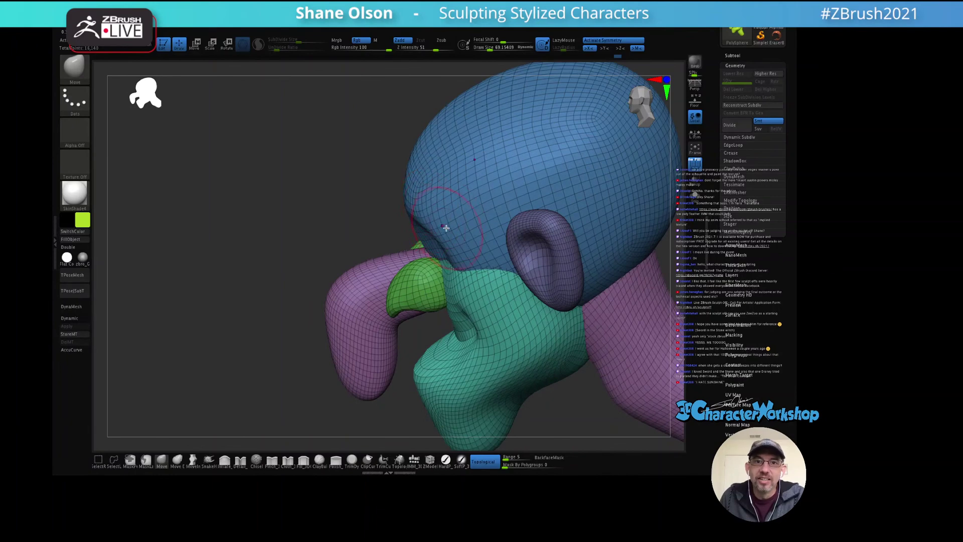
right_click_drag(446, 229, 456, 274)
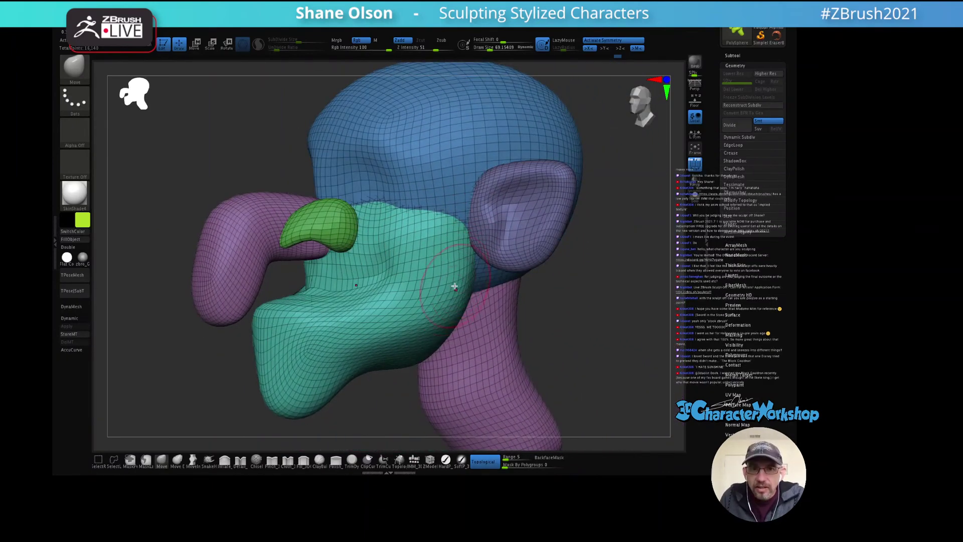
mouse_move(414, 312)
right_mouse_down()
mouse_move(430, 271)
mouse_move(449, 280)
mouse_move(421, 288)
mouse_move(440, 278)
mouse_move(421, 253)
mouse_move(469, 301)
mouse_move(399, 257)
mouse_move(523, 306)
mouse_move(522, 322)
mouse_move(550, 313)
mouse_move(510, 307)
mouse_move(481, 331)
mouse_move(527, 318)
mouse_move(515, 327)
mouse_move(495, 309)
mouse_move(549, 293)
mouse_move(536, 305)
mouse_move(538, 289)
right_mouse_up()
key("s")
left_click(516, 327)
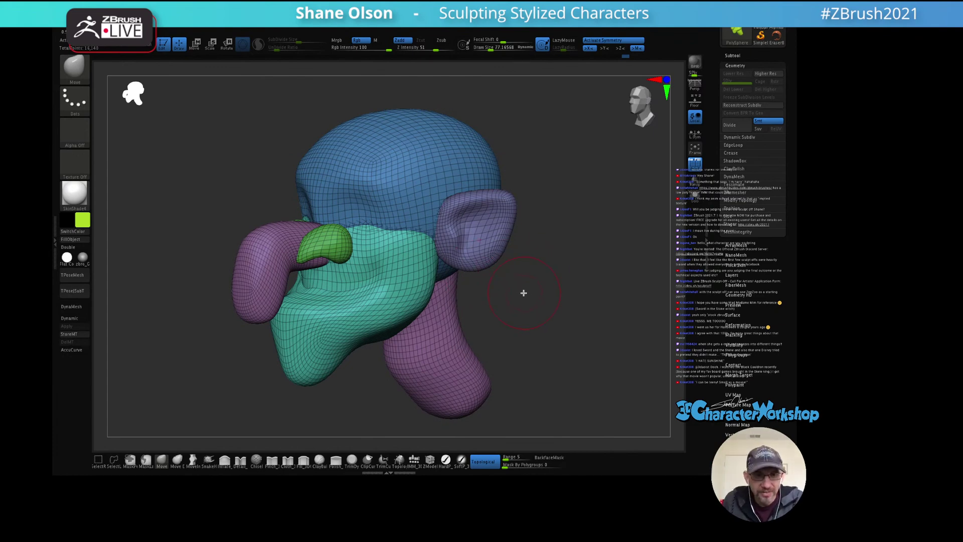
Step: Isolate the ears with a topological mask using the transform gizmo and shift them slightly against the head
mouse_move(523, 293)
left_mouse_down()
mouse_move(551, 278)
mouse_move(531, 288)
left_mouse_up()
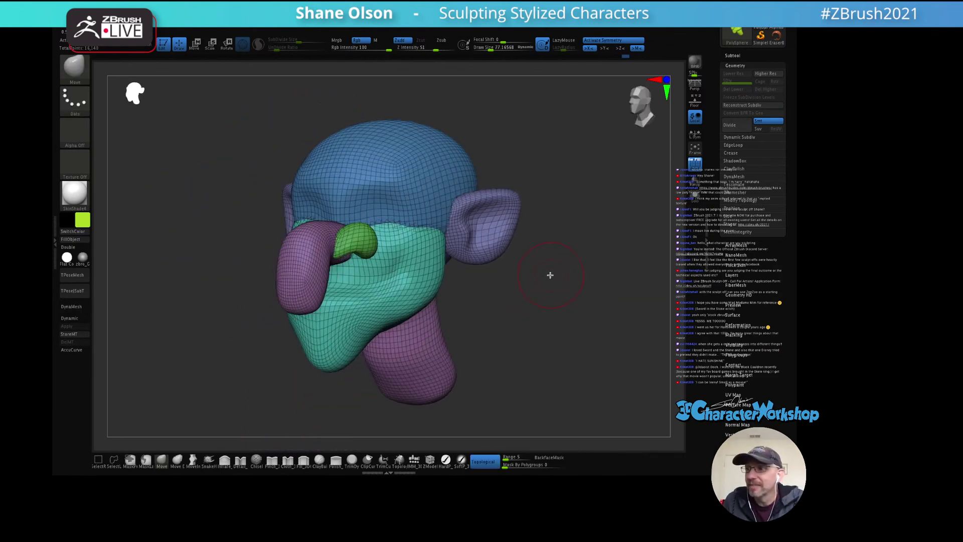
key("w")
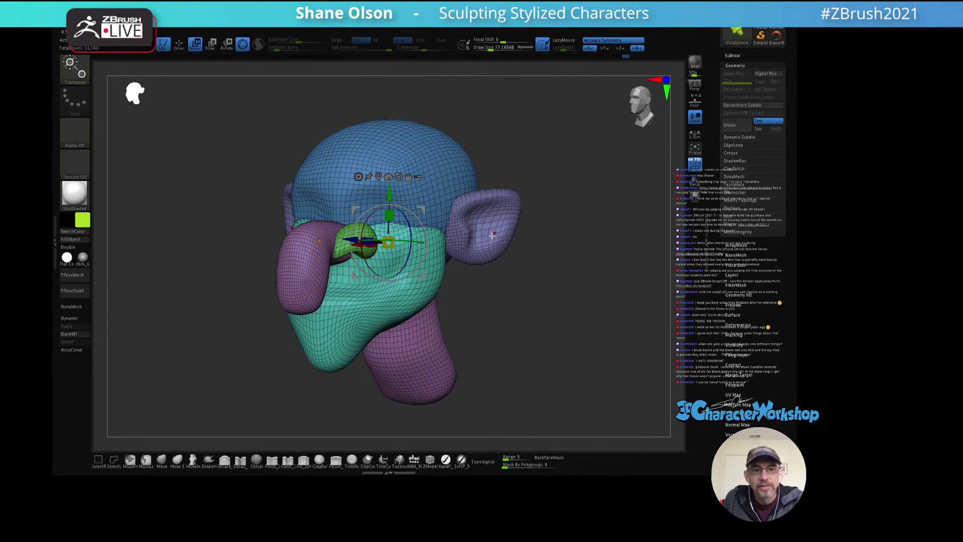
left_click(492, 235)
left_click_drag(563, 240, 530, 217, "alt")
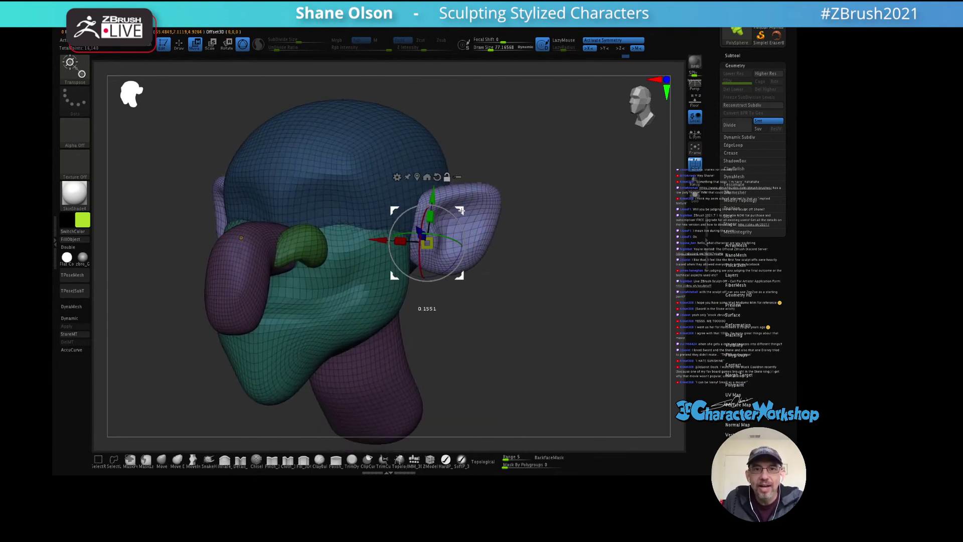
left_click_drag(462, 211, 455, 214, "alt")
left_click_drag(539, 259, 549, 281)
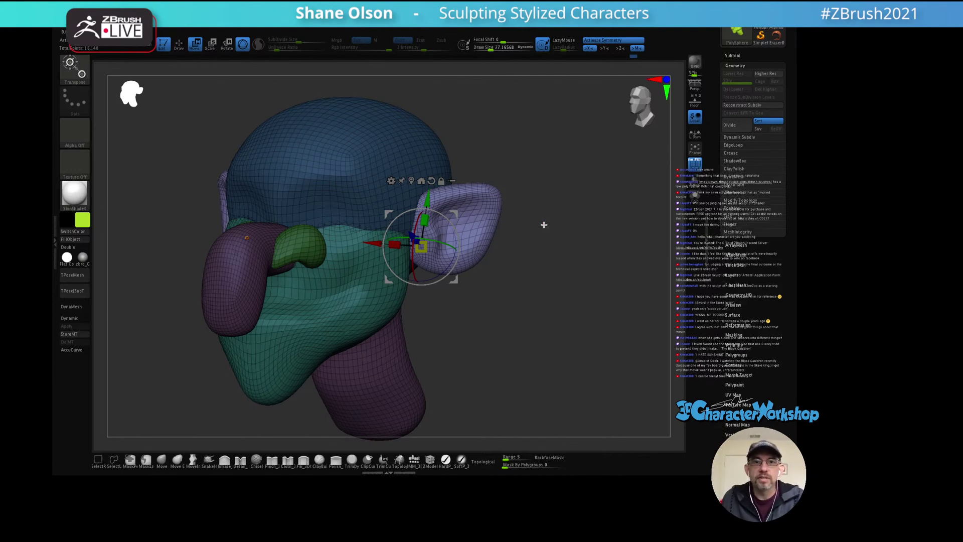
left_click_drag(544, 224, 557, 230, "shift")
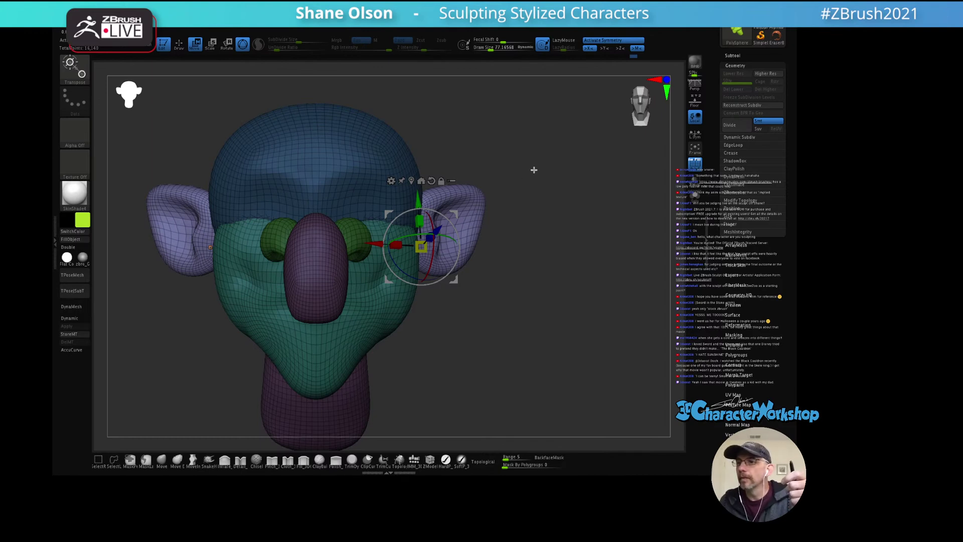
Step: Try pulling the ears outward, away from the sides of the head, with the gizmo
left_click_drag(522, 268, 497, 227)
left_click_drag(421, 246, 478, 228)
left_click_drag(512, 195, 520, 202)
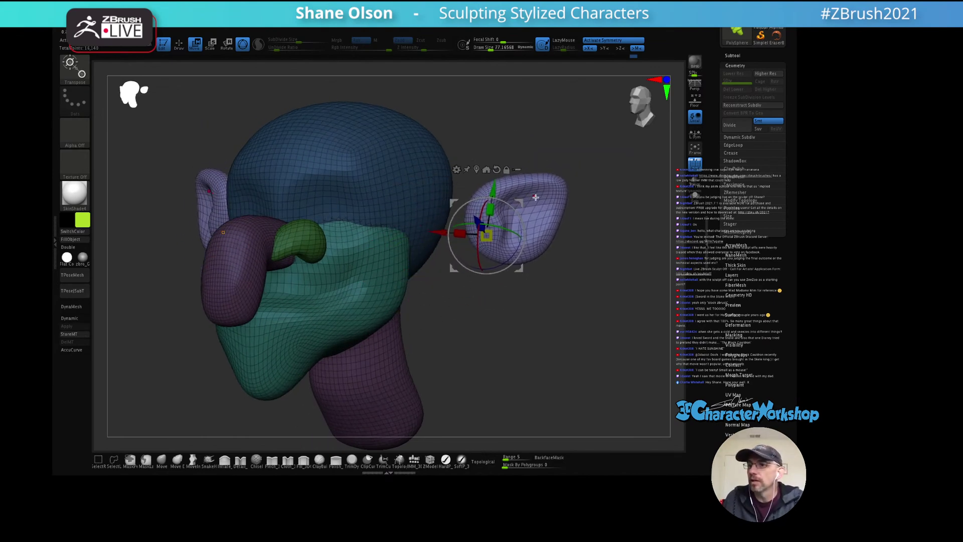
mouse_move(566, 234)
left_mouse_down("shift")
mouse_move(567, 256)
mouse_move(598, 244)
mouse_move(595, 233)
mouse_move(572, 241)
left_mouse_up("shift")
mouse_move(456, 245)
left_mouse_down()
mouse_move(452, 234)
mouse_move(451, 243)
left_mouse_up()
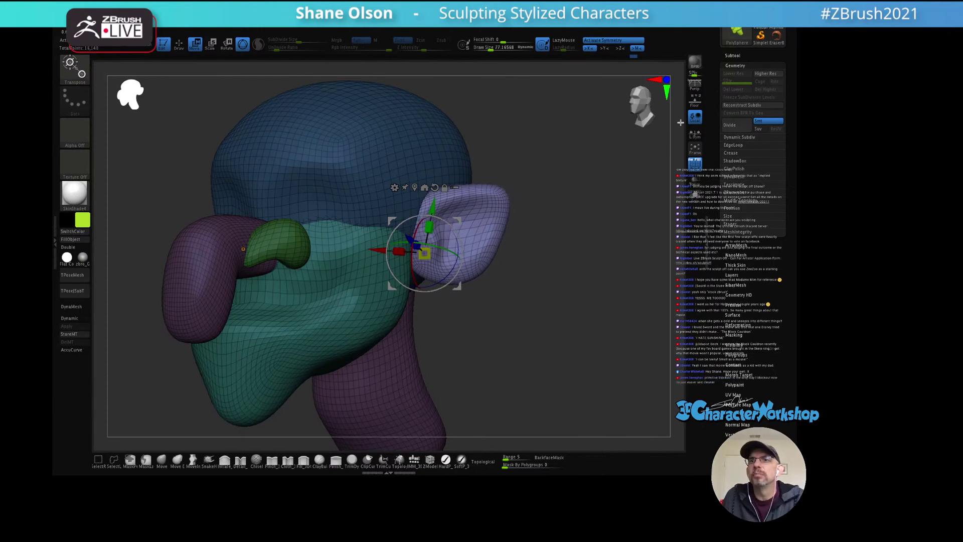
Step: Turn on local symmetry and scale both ears down slightly
left_click(695, 133)
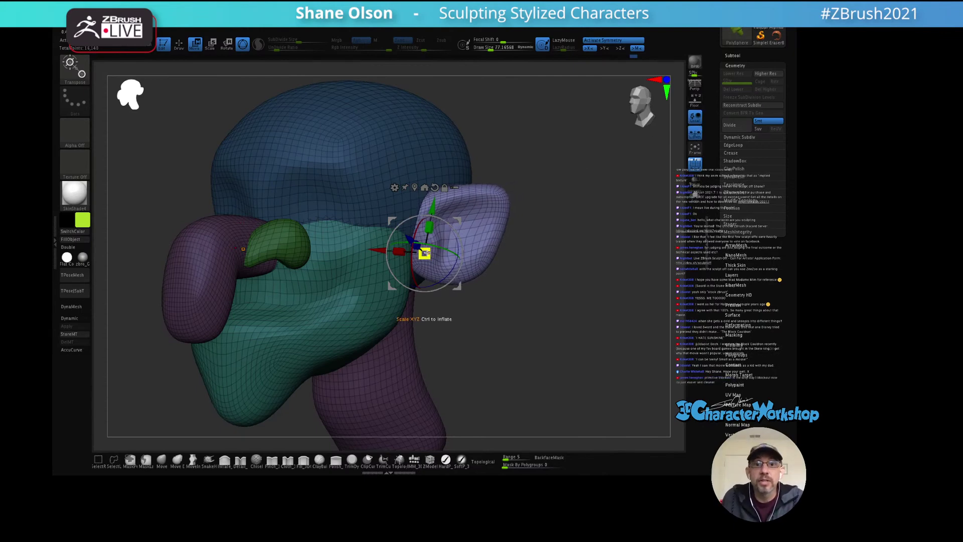
left_click_drag(426, 253, 422, 255)
left_click_drag(519, 262, 552, 246)
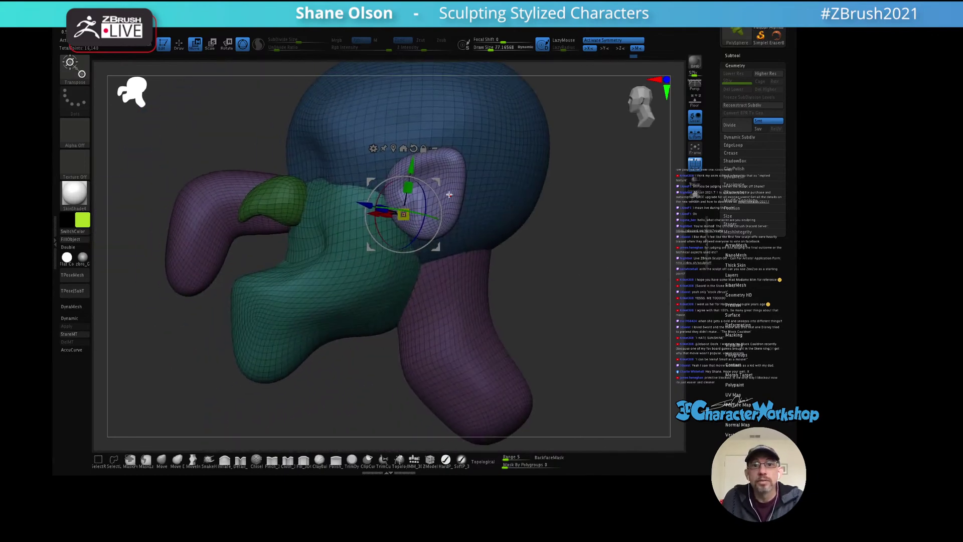
Step: Shift the ears farther back on the head and tilt them slightly, quick-saving the project in between
left_click_drag(438, 176, 439, 179)
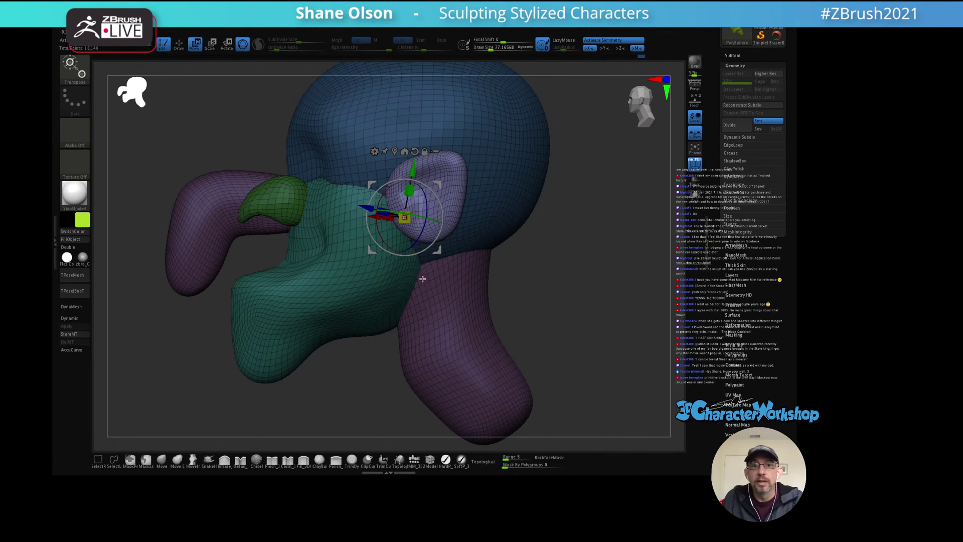
left_click_drag(440, 183, 460, 182)
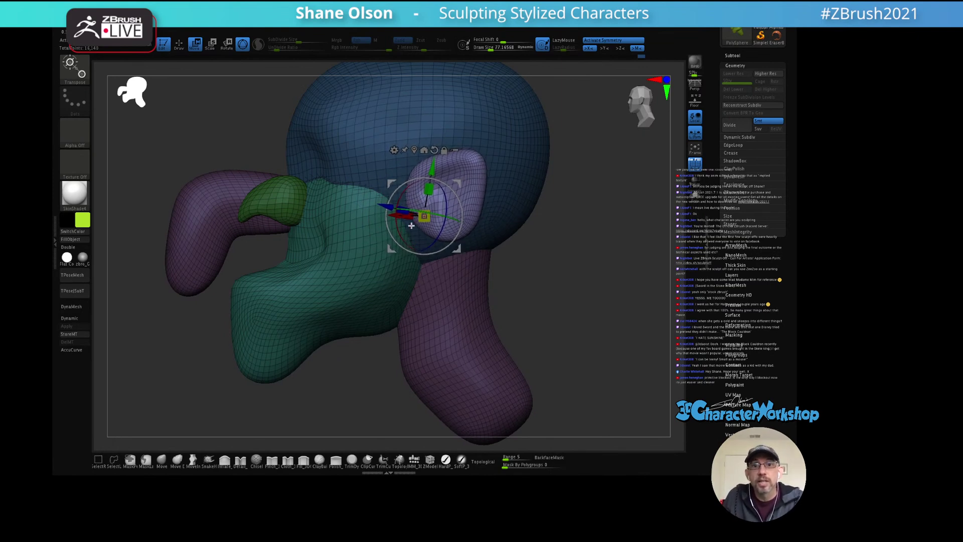
key("9")
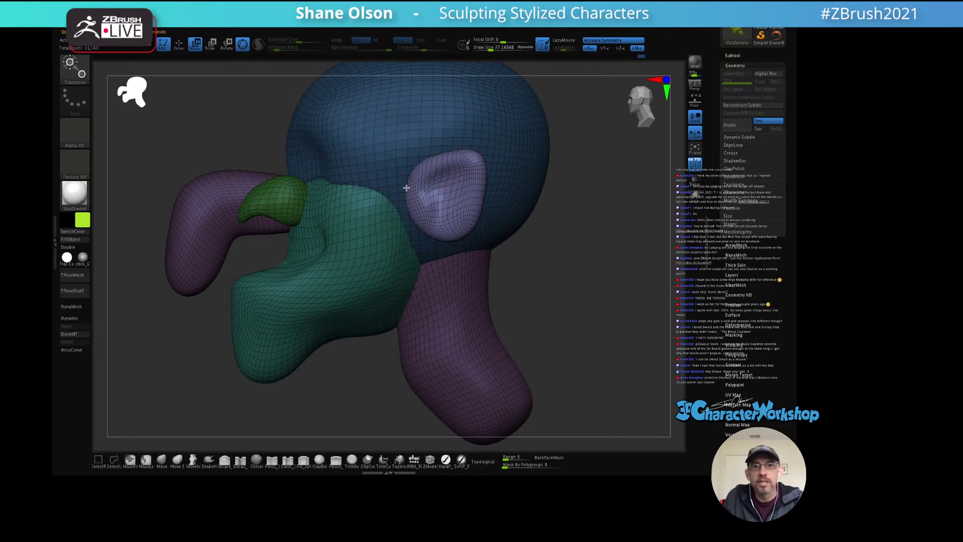
right_click_drag(406, 188, 449, 188)
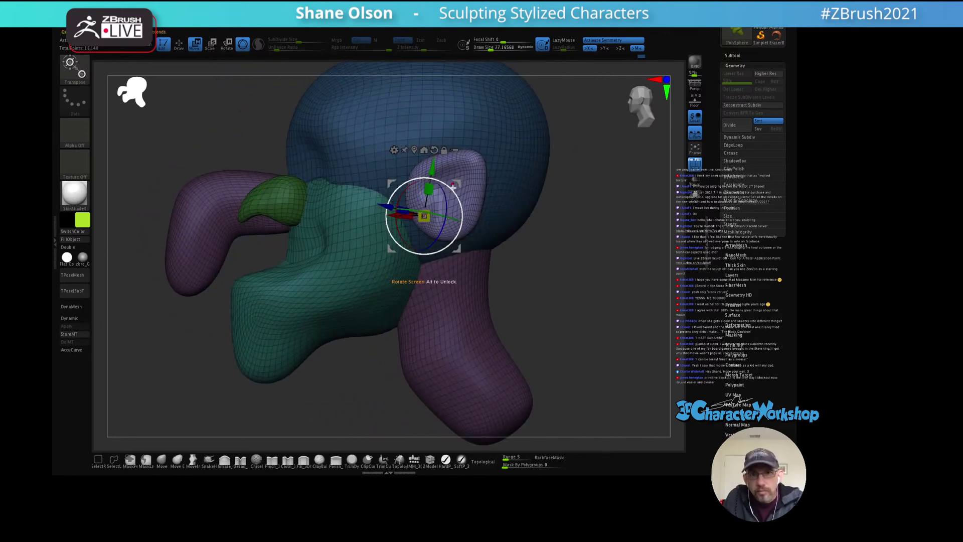
Step: Invert the mask to protect the ears and adjust the rear of the teal cheek form, setting the Move brush to about 73
key("q")
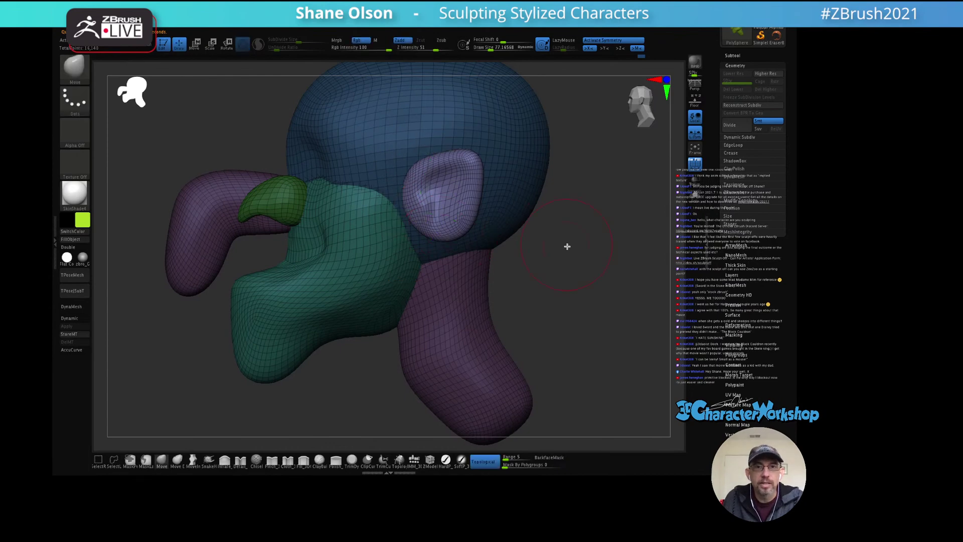
left_click(499, 263, "alt")
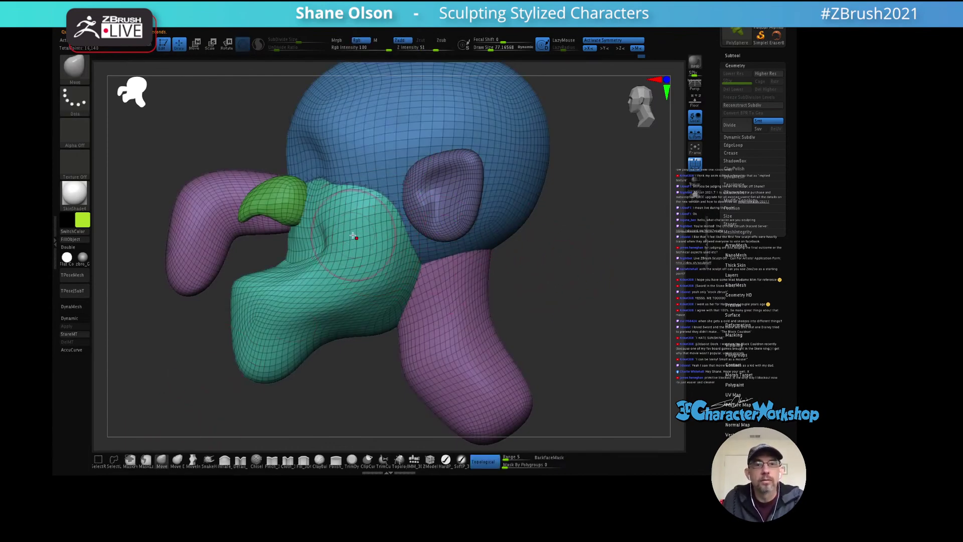
key("bracketright")
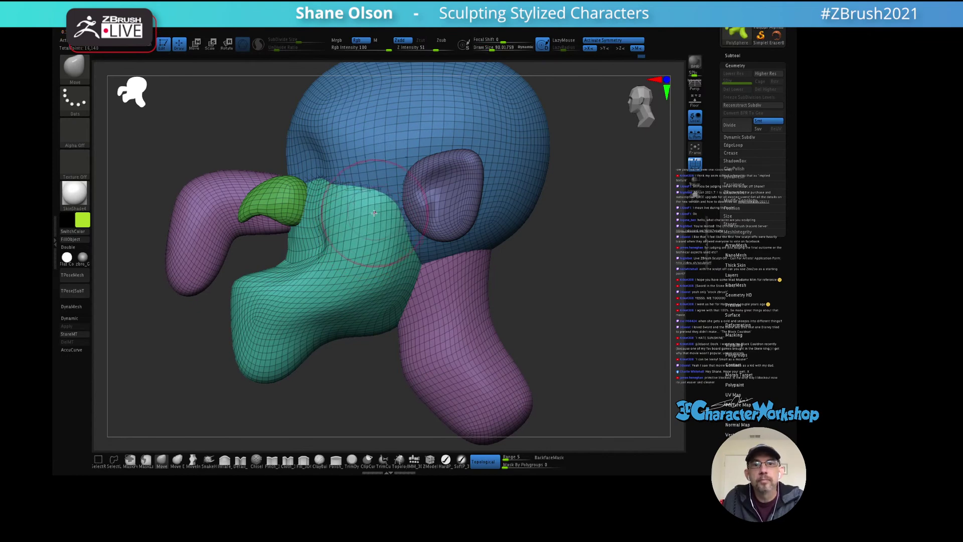
right_click_drag(374, 213, 416, 234)
key("s")
left_click_drag(415, 235, 413, 235)
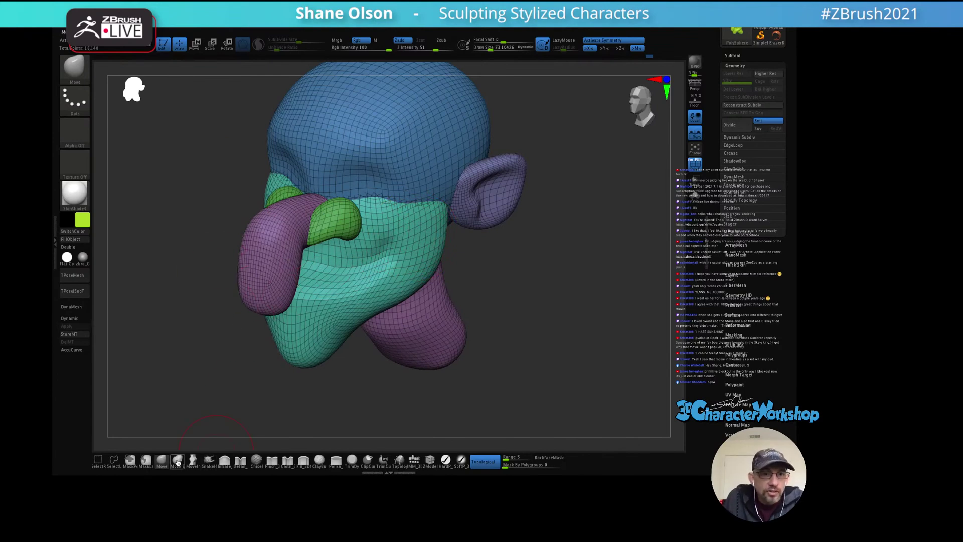
Step: Insert an Appendage primitive on the upper cheek, in front of the ear, with the insert-mesh brush
left_click(413, 459)
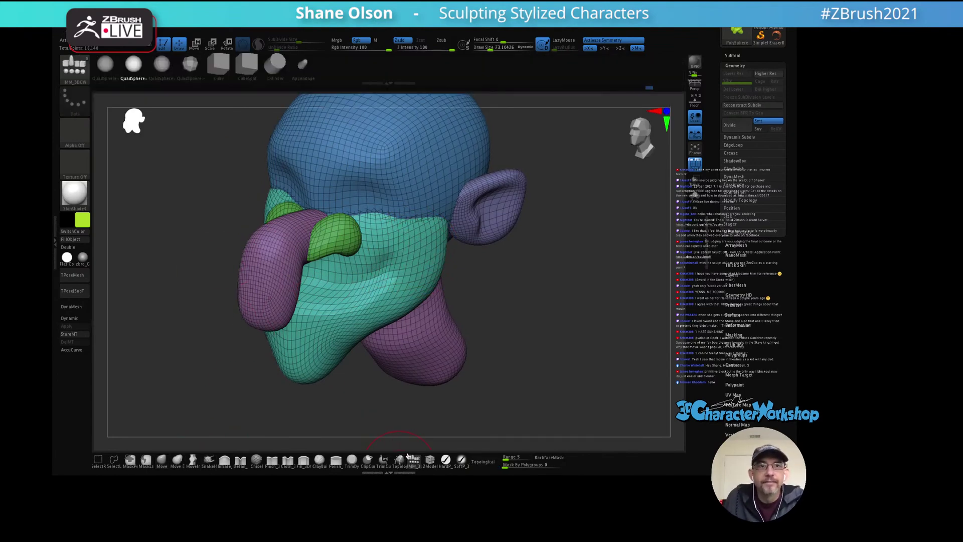
right_click_drag(451, 189, 445, 190)
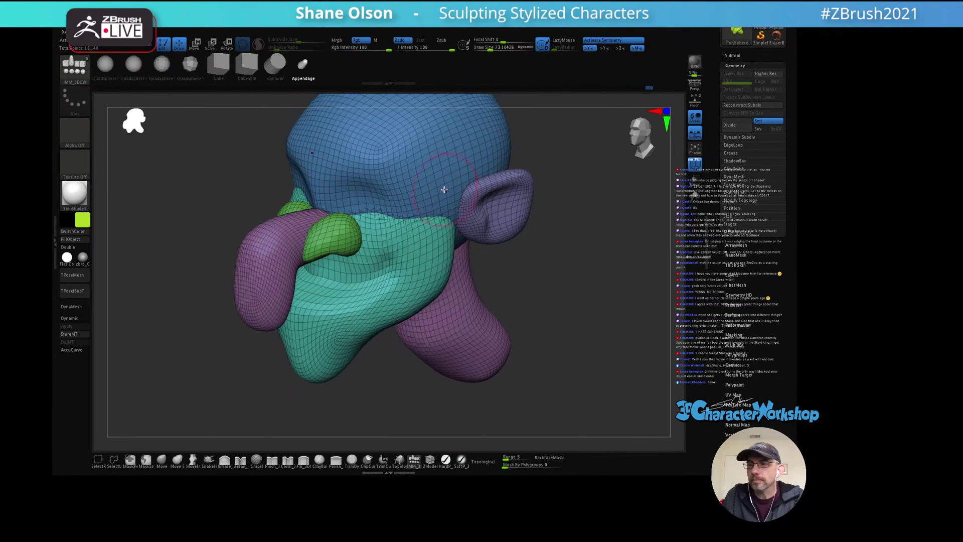
left_click_drag(420, 225, 434, 231)
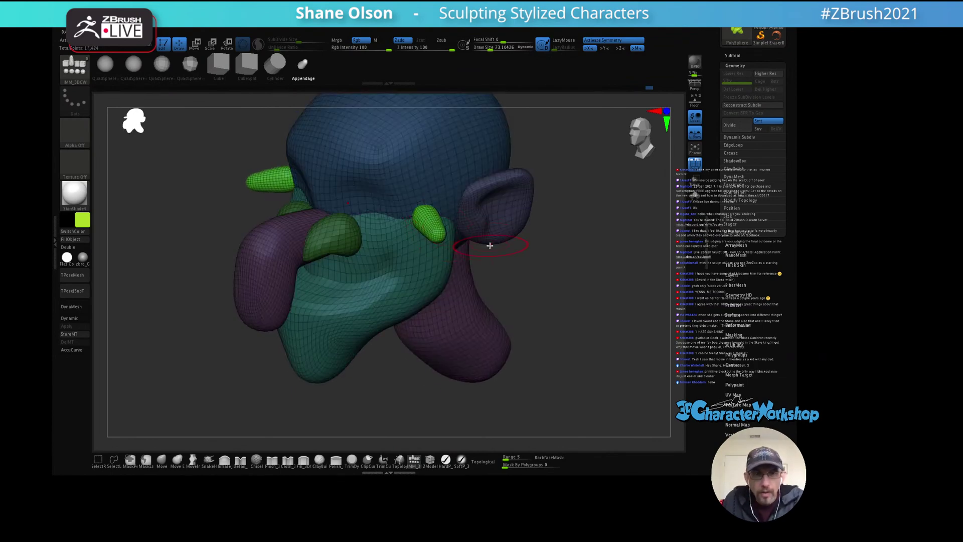
Step: Rotate the inserted form to point back toward the ear and move it forward beside the nostril with the gizmo
key("w")
key("f")
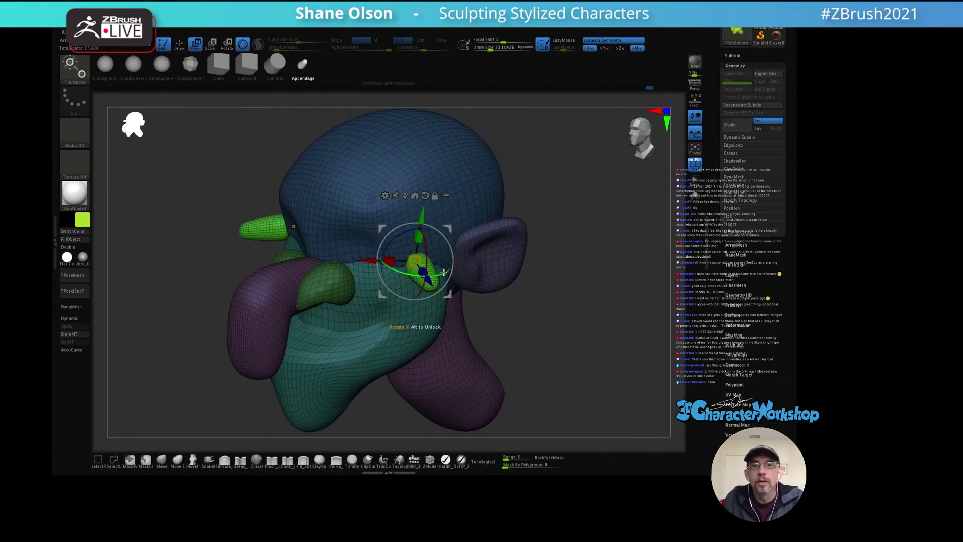
left_click_drag(443, 273, 512, 246)
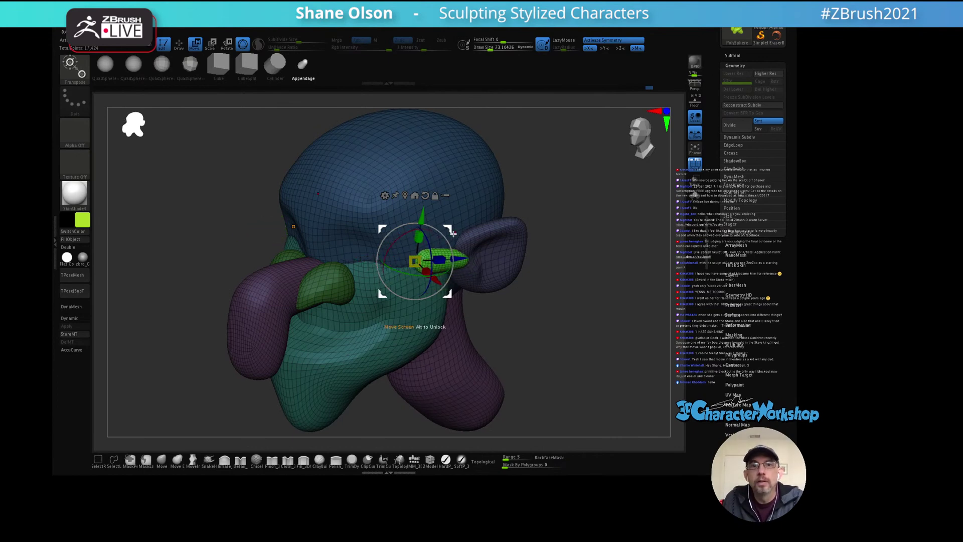
left_click_drag(449, 227, 398, 257)
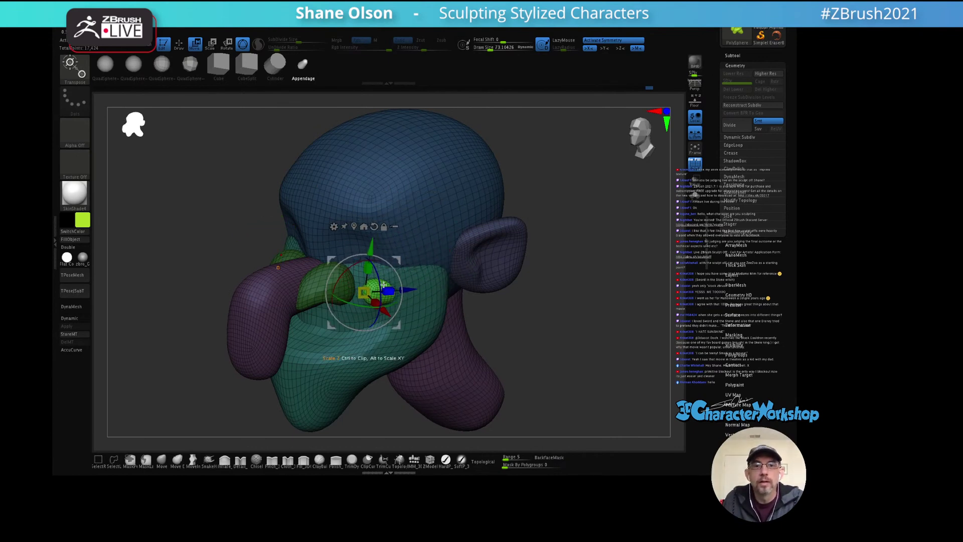
Step: Adjust the inserted form's proportions and tilt with the gizmo so it lies along the upper cheek
left_click_drag(392, 304, 372, 305)
right_click_drag(447, 255, 428, 264)
right_click_drag(427, 263, 445, 245, "alt")
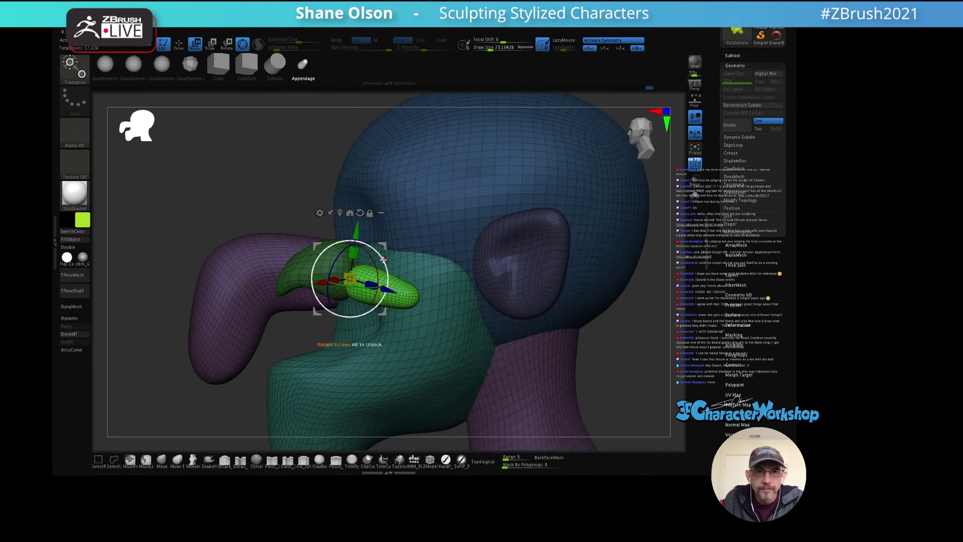
left_click_drag(385, 262, 382, 256)
mouse_move(419, 228)
right_mouse_down()
mouse_move(450, 226)
mouse_move(413, 242)
mouse_move(446, 228)
right_mouse_up()
key("q")
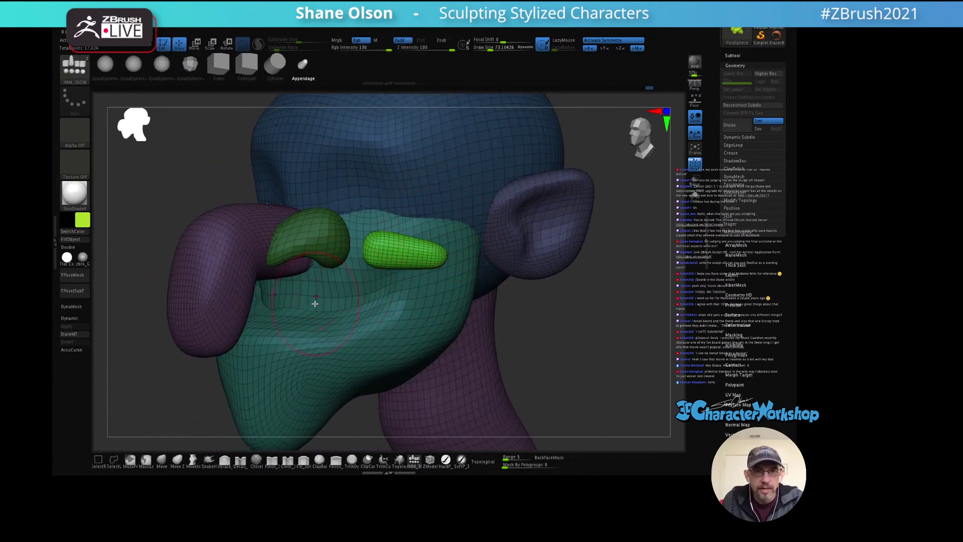
Step: Enlarge the brush and reshape the bright green cheek form with the Move brush
key("s")
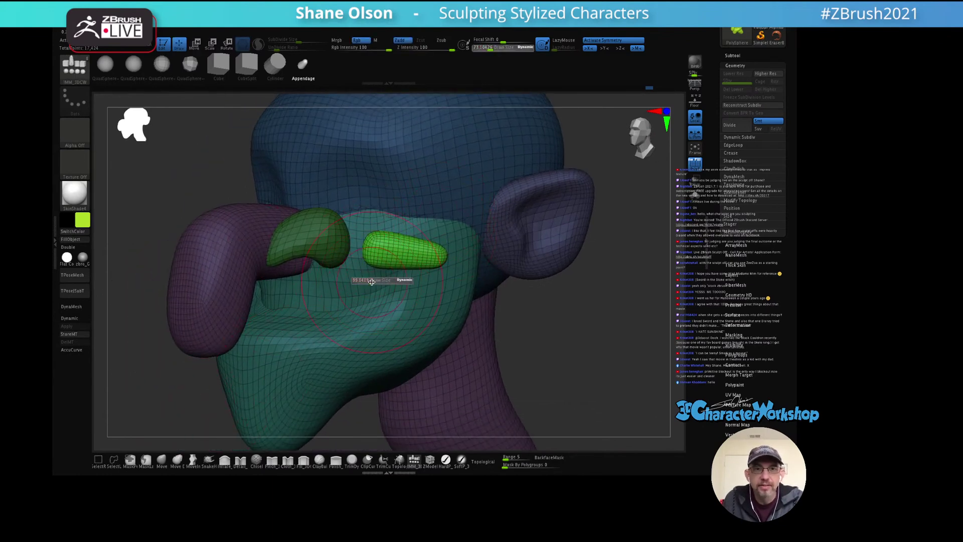
left_click_drag(368, 282, 374, 281)
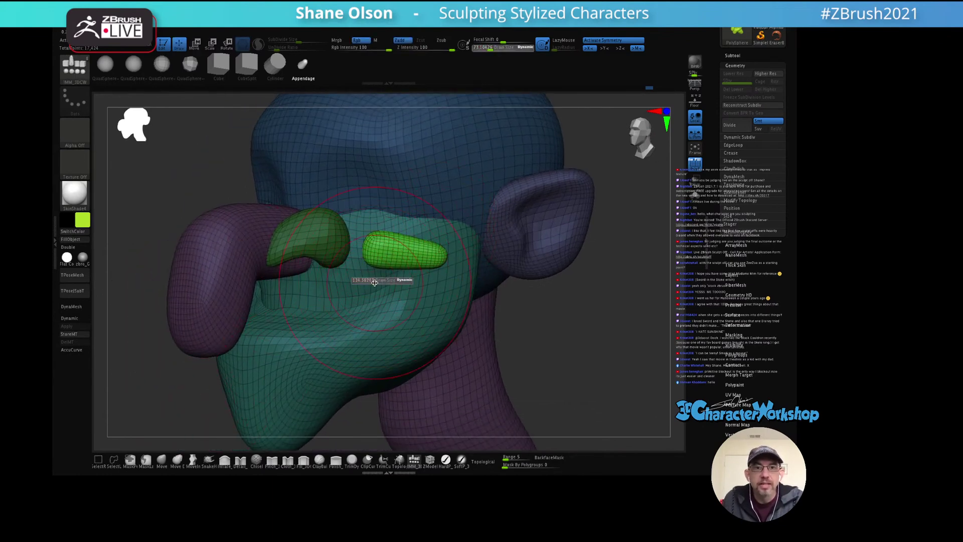
left_click(163, 459)
mouse_move(402, 258)
right_mouse_down("alt")
mouse_move(409, 289)
mouse_move(397, 265)
mouse_move(440, 255)
right_mouse_up("alt")
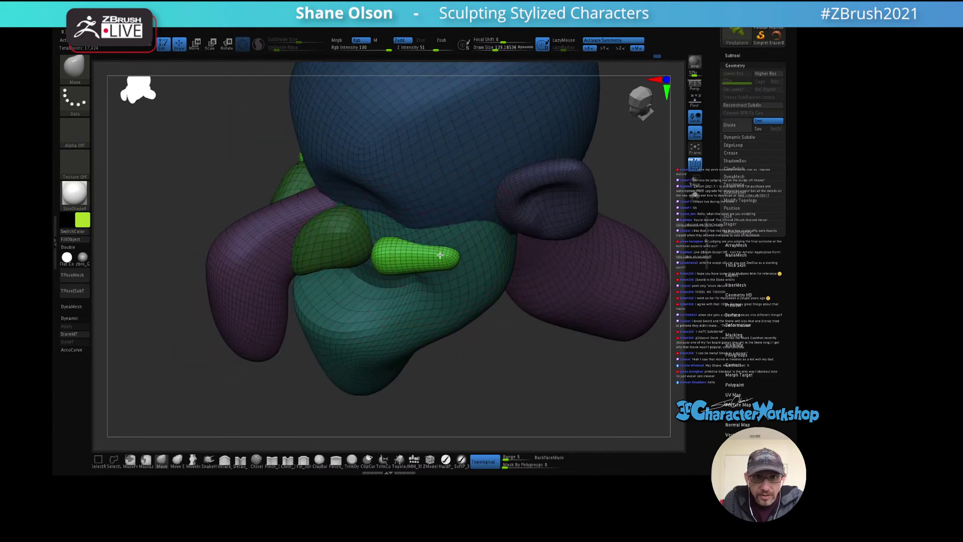
Step: Reposition the bright green form against the cheek with the gizmo, returning to sculpting mode
key("w")
left_click_drag(377, 259, 398, 281)
mouse_move(454, 234)
right_mouse_down()
mouse_move(476, 216)
mouse_move(443, 221)
right_mouse_up()
key("q")
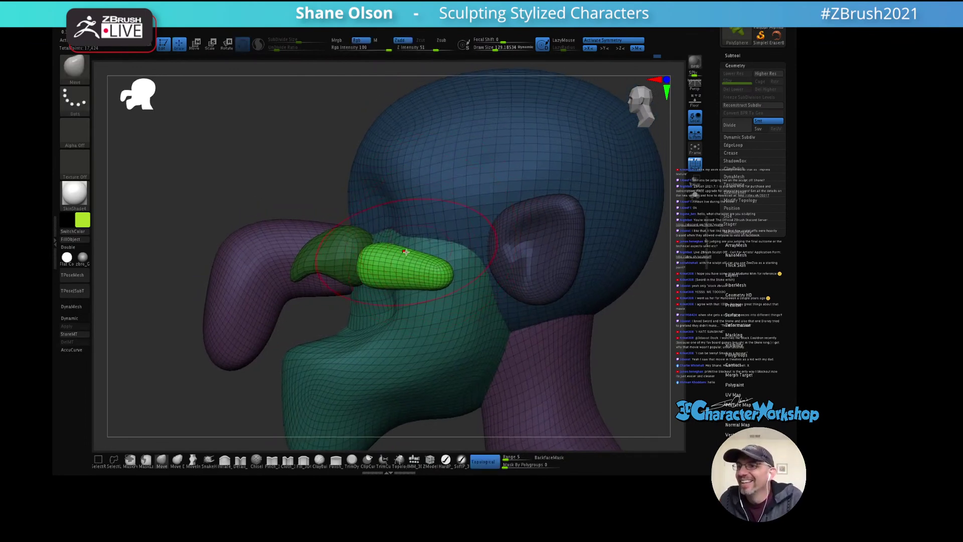
Step: Bend the bright green form into a curved cheekbone with the Move brush, lowering its front end toward the nostril
right_click_drag(405, 255, 432, 245)
mouse_move(367, 275)
left_mouse_down()
mouse_move(350, 281)
mouse_move(390, 284)
mouse_move(381, 277)
mouse_move(354, 292)
left_mouse_up()
right_click_drag(327, 273, 357, 271)
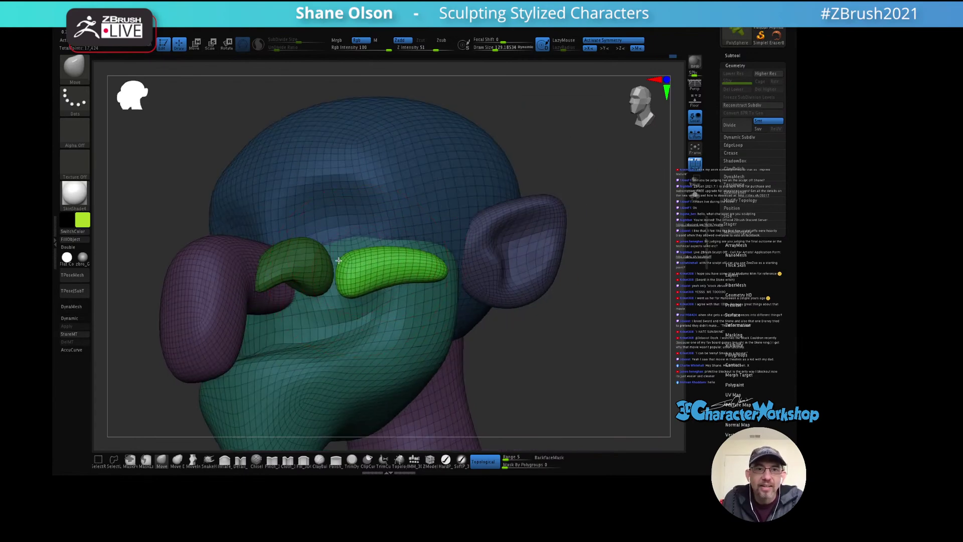
right_click_drag(430, 257, 411, 251)
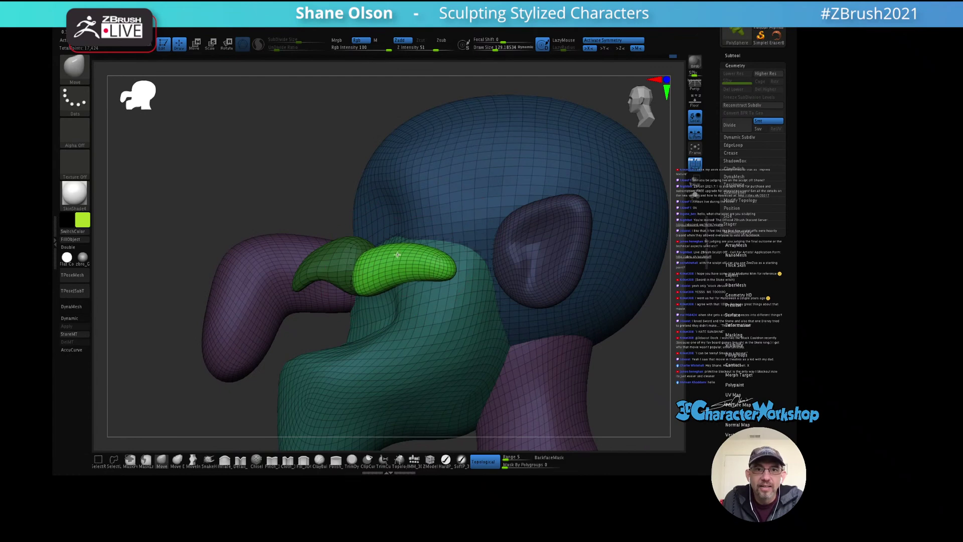
Step: Turn off topological masking for the Move brush and refine the cheekbone form's curve and back end around the face
left_click(487, 464)
mouse_move(434, 234)
right_mouse_down()
mouse_move(466, 259)
mouse_move(428, 286)
right_mouse_up()
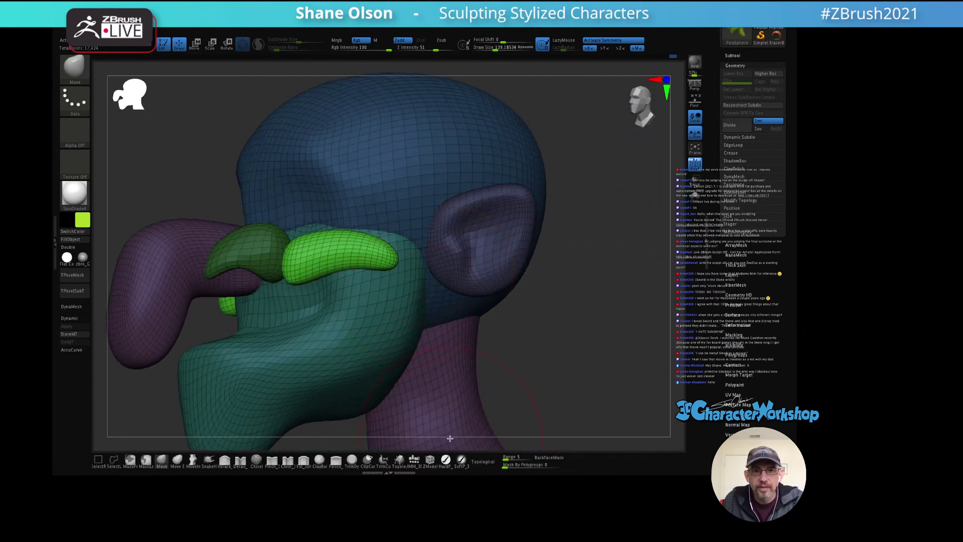
mouse_move(370, 234)
right_mouse_down()
mouse_move(423, 286)
mouse_move(402, 261)
right_mouse_up()
left_click_drag(394, 255, 348, 286)
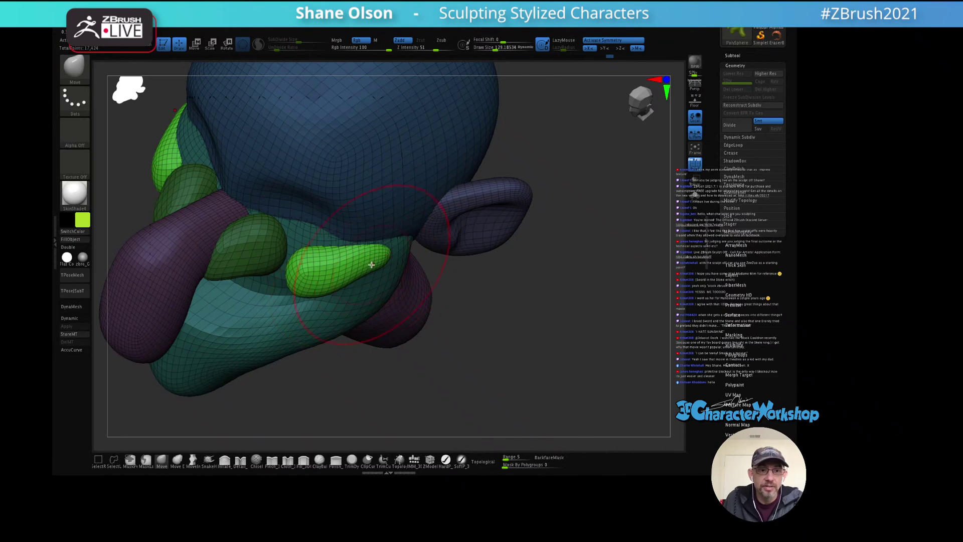
mouse_move(438, 318)
left_mouse_down()
mouse_move(454, 283)
mouse_move(554, 326)
left_mouse_up()
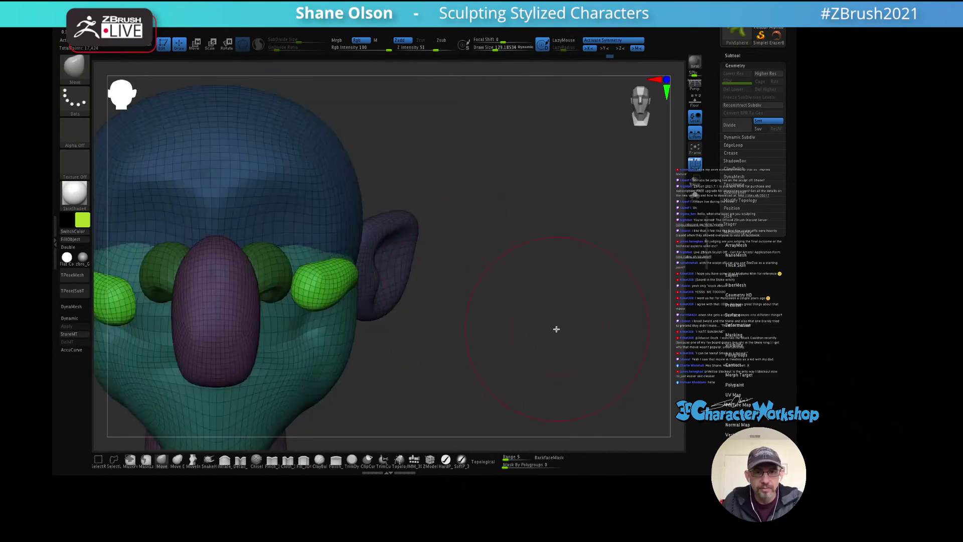
left_click_drag(503, 347, 509, 321)
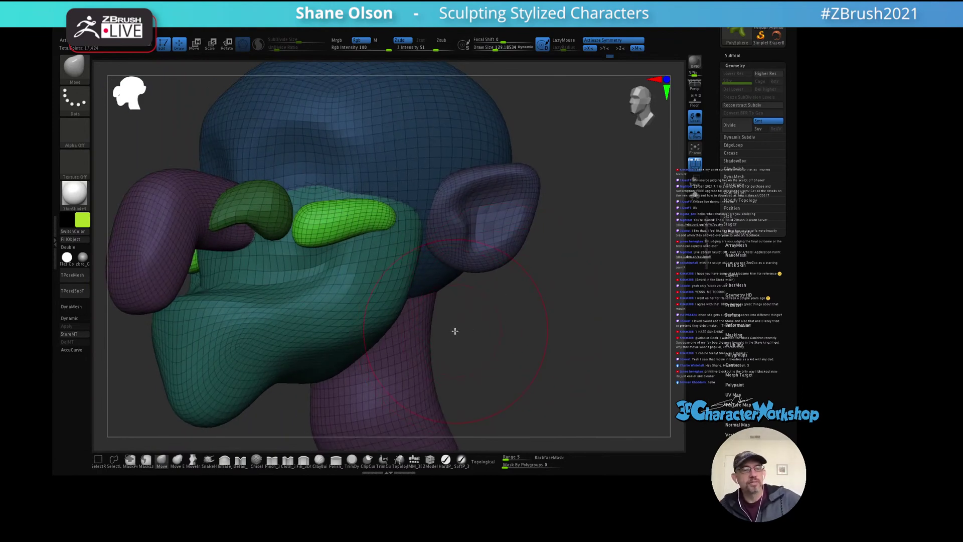
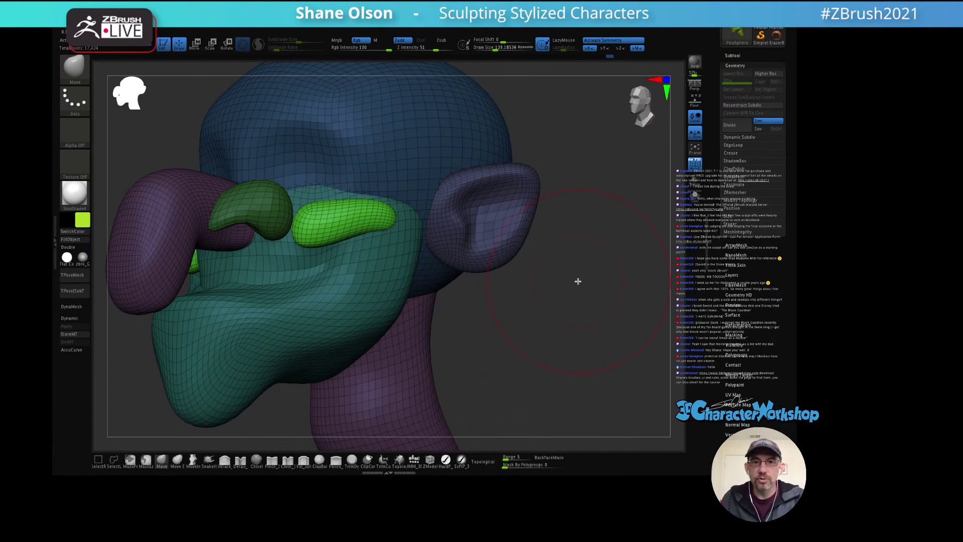
Step: Refine the bright green cheekbone's curve and front end with the Move brush, checking the shape from several angles
mouse_move(578, 281)
left_mouse_down()
mouse_move(576, 258)
mouse_move(540, 257)
left_mouse_up()
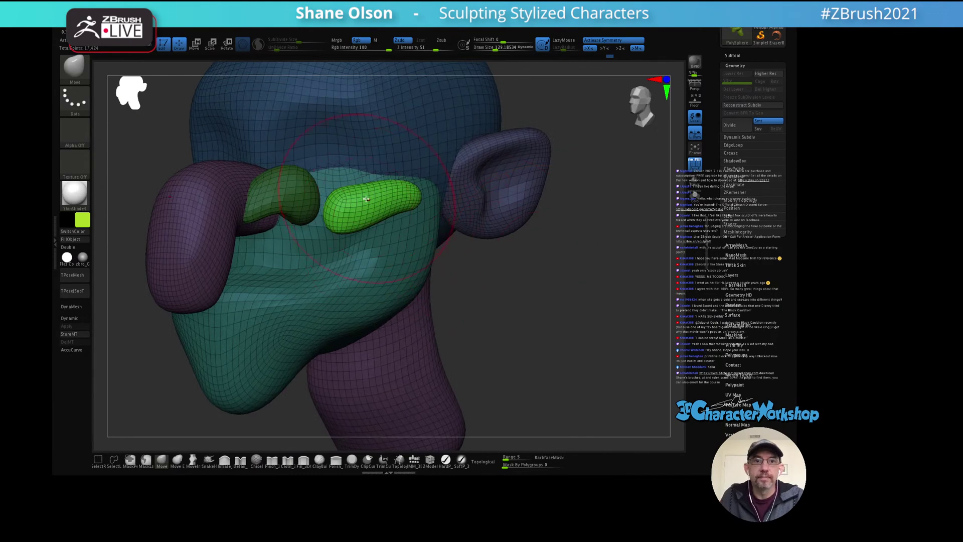
mouse_move(375, 186)
right_mouse_down("alt")
mouse_move(407, 200)
mouse_move(383, 238)
mouse_move(384, 255)
right_mouse_up("alt")
left_click_drag(356, 219, 395, 194)
right_click_drag(465, 217, 454, 179, "shift")
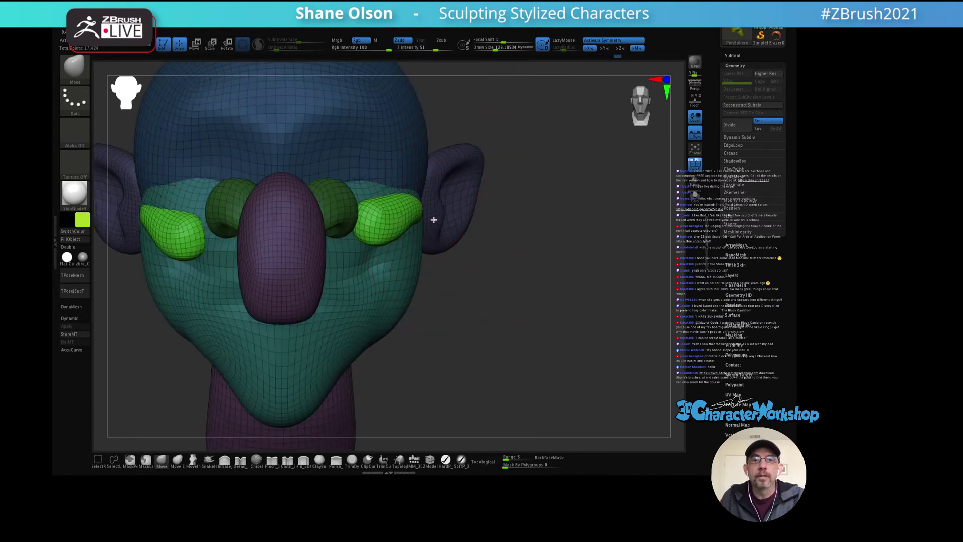
right_click_drag(431, 219, 479, 346)
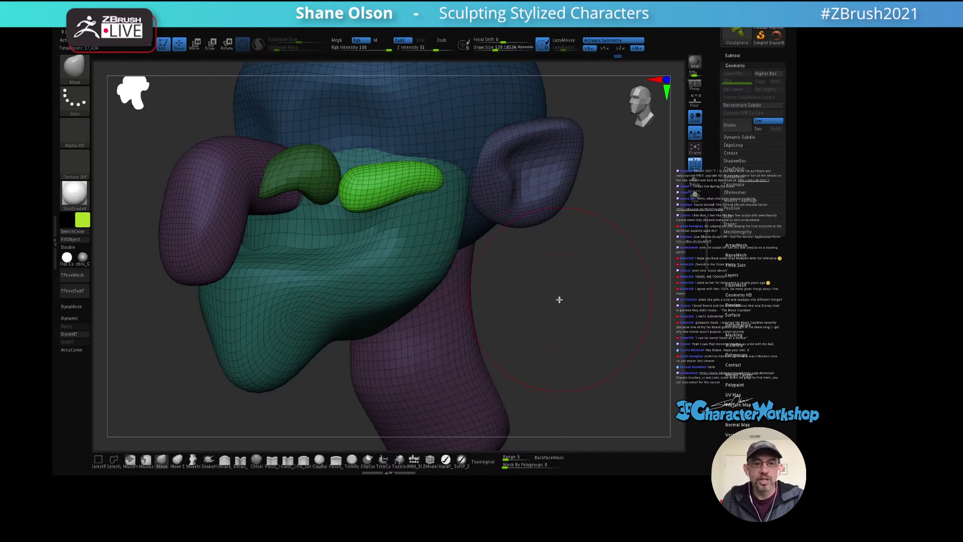
Step: Clear the mask and try shifting the cheekbone using the Move brush with topological masking on, undoing the stroke
left_click_drag(550, 273, 550, 311, "ctrl")
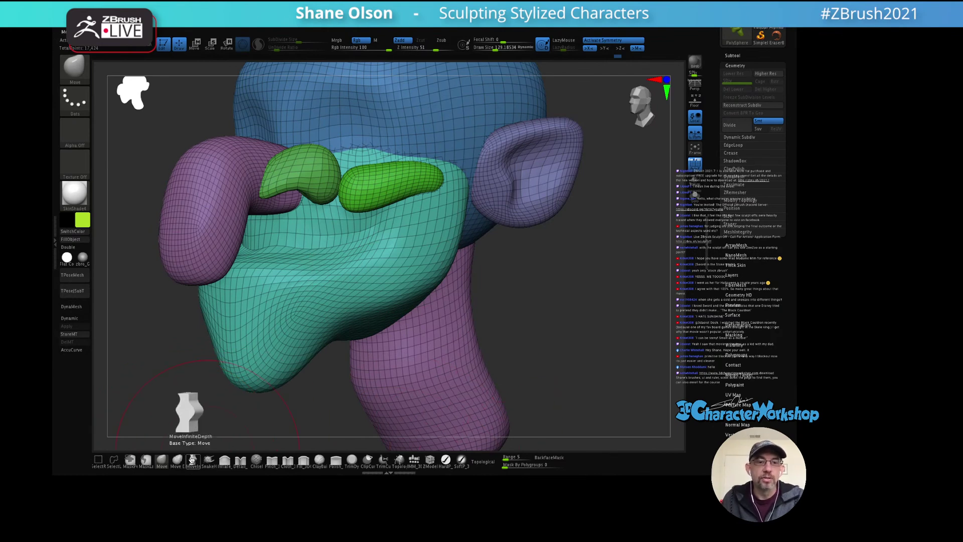
left_click(163, 464)
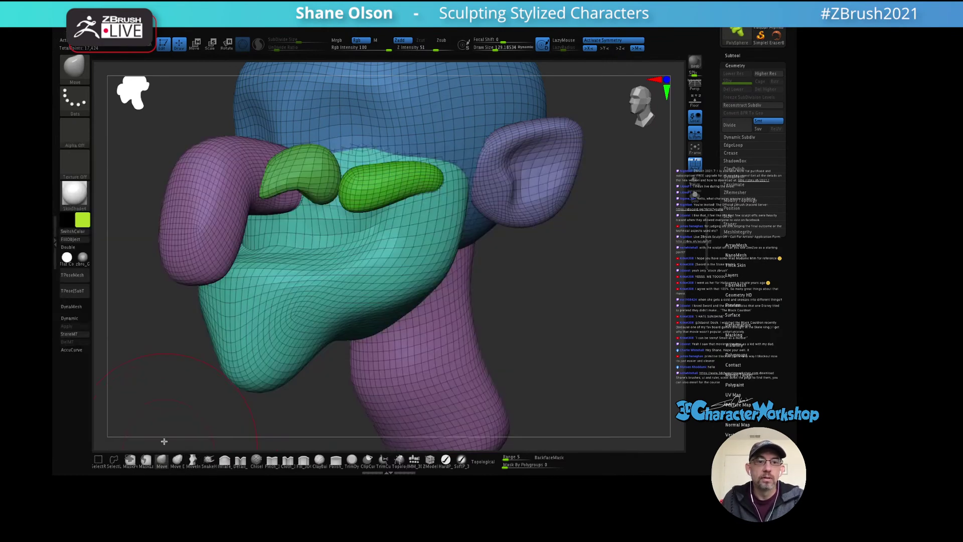
left_click(483, 461)
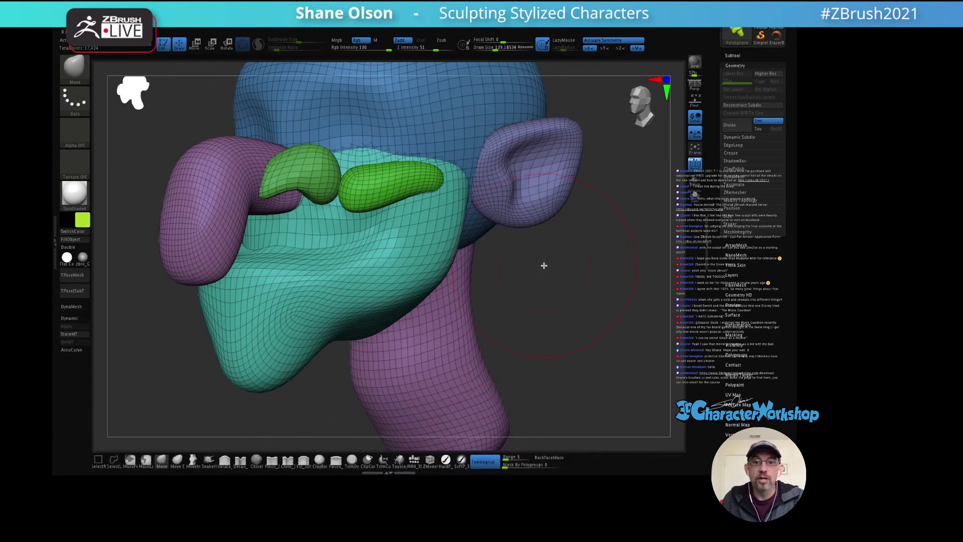
left_click_drag(495, 247, 466, 236)
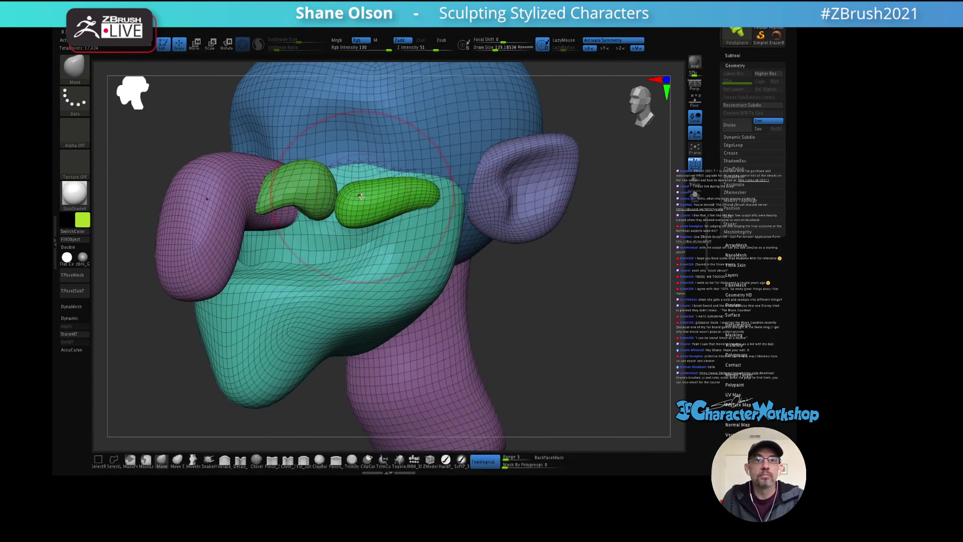
mouse_move(358, 202)
left_mouse_down()
mouse_move(402, 201)
mouse_move(375, 196)
left_mouse_up()
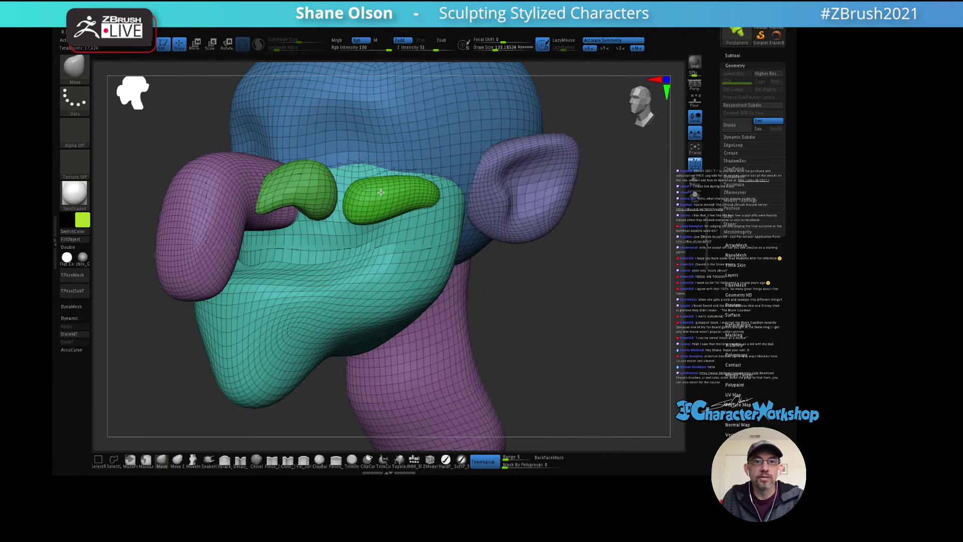
key("ctrl+z")
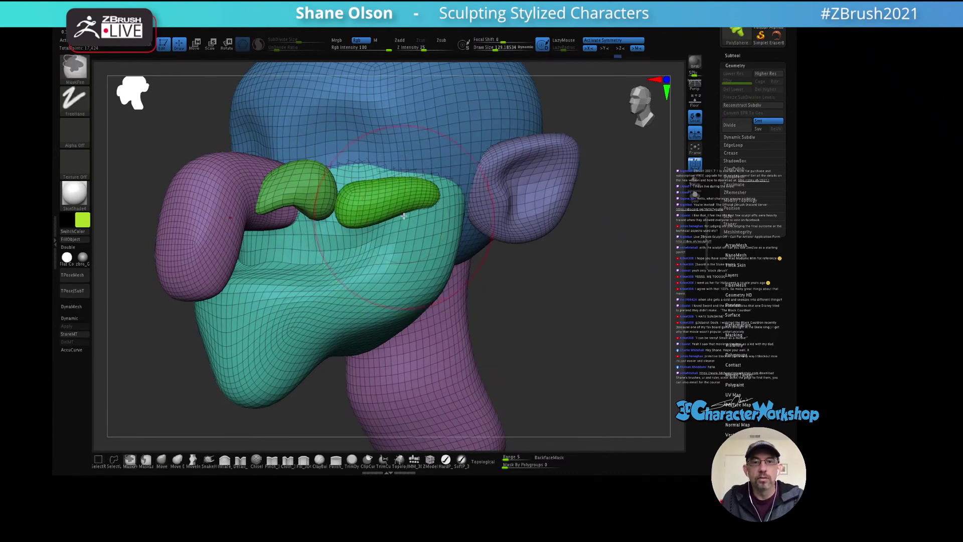
Step: Turn topological masking off, try the same Move stroke on the unmasked cheekbone, and undo it
left_click(482, 460)
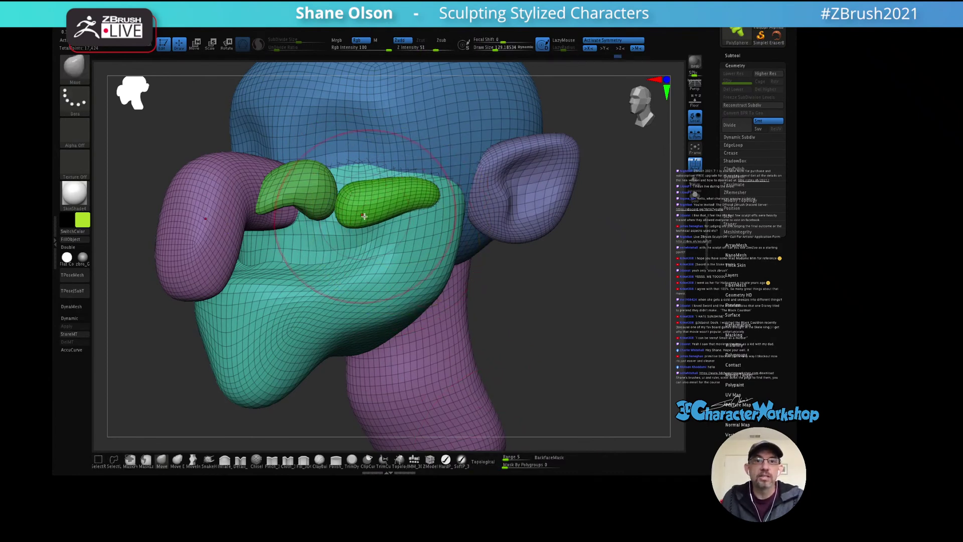
mouse_move(359, 202)
left_mouse_down()
mouse_move(377, 220)
mouse_move(359, 191)
left_mouse_up()
key("ctrl+z")
key("ctrl+z")
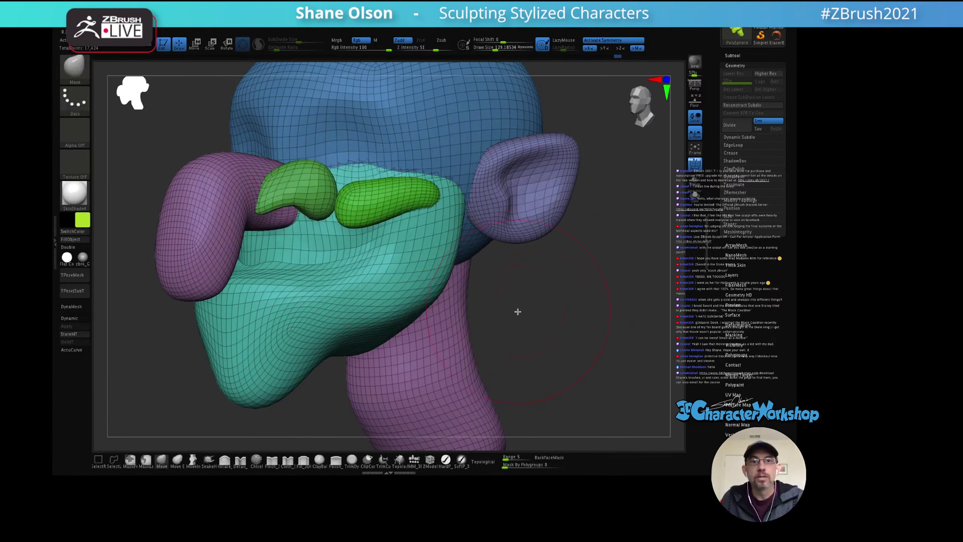
Step: Isolate the bright green cheekbone by masking all other forms with the gizmo, returning to sculpting mode
mouse_move(506, 475)
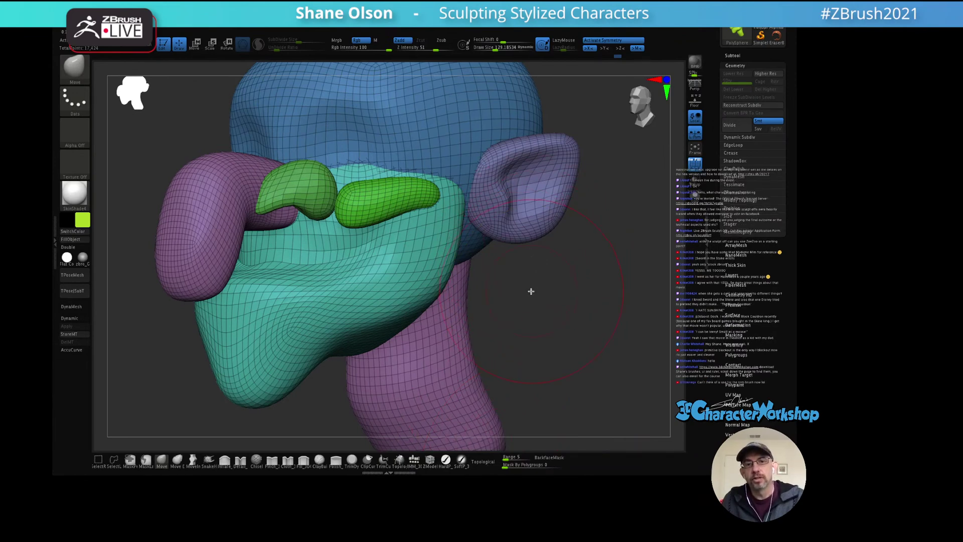
mouse_move(524, 295)
left_mouse_down()
mouse_move(514, 281)
mouse_move(509, 303)
mouse_move(512, 294)
mouse_move(533, 301)
left_mouse_up()
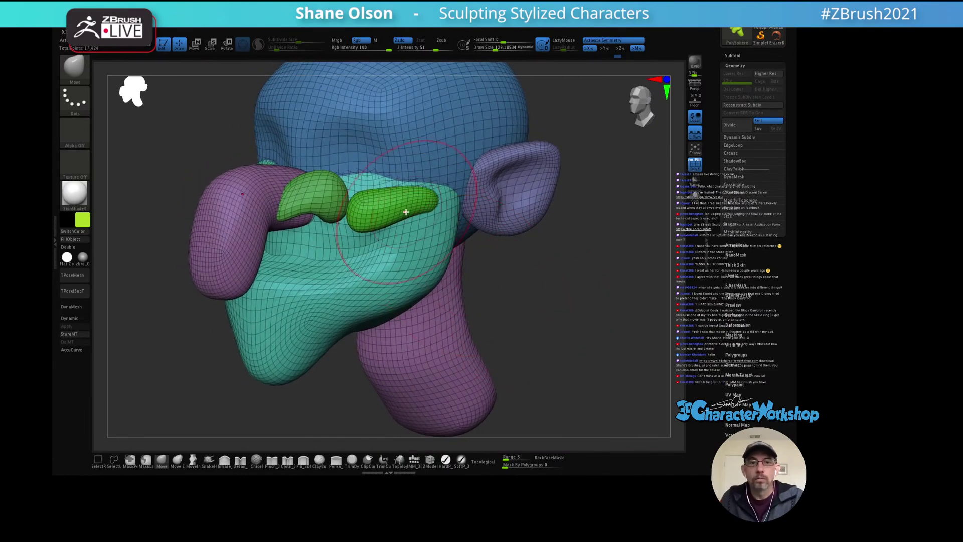
key("w")
left_click(429, 194, "ctrl")
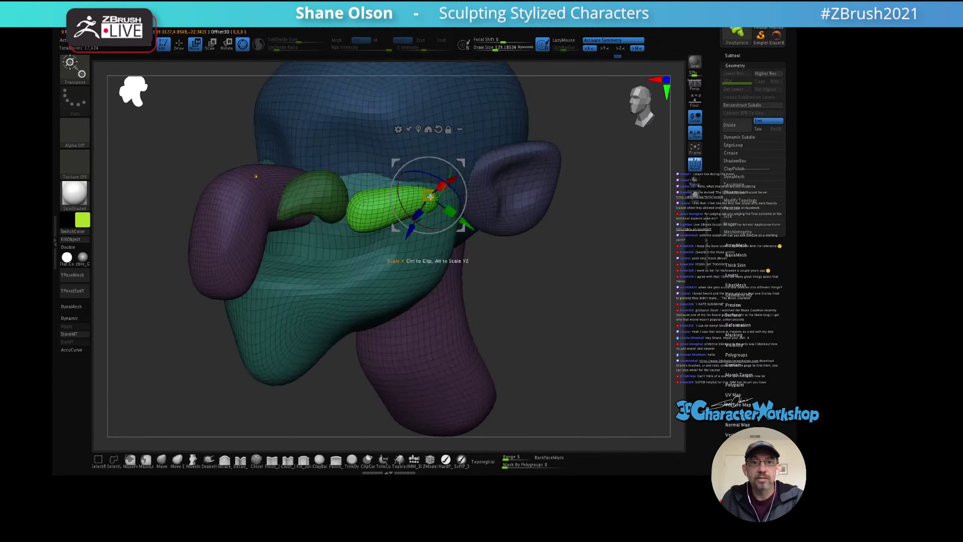
key("q")
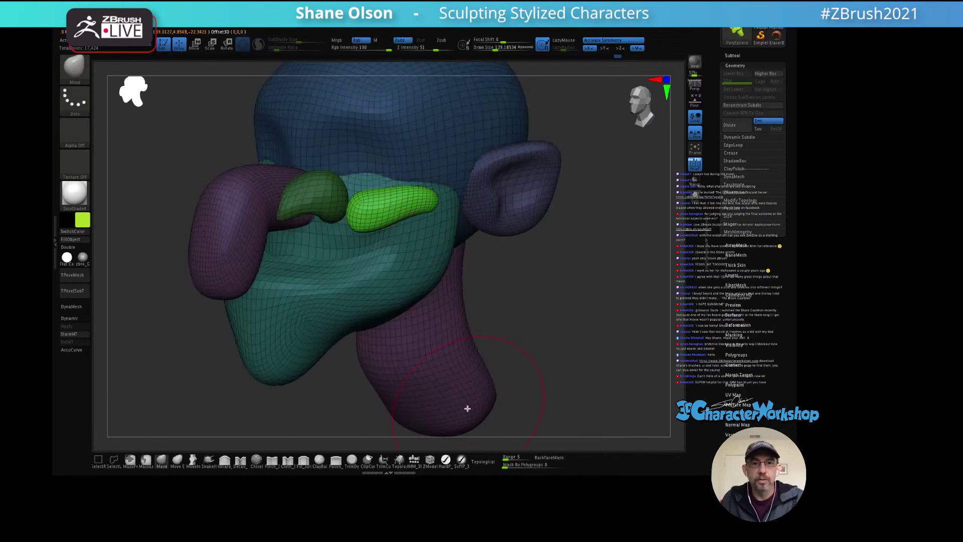
left_click(483, 462)
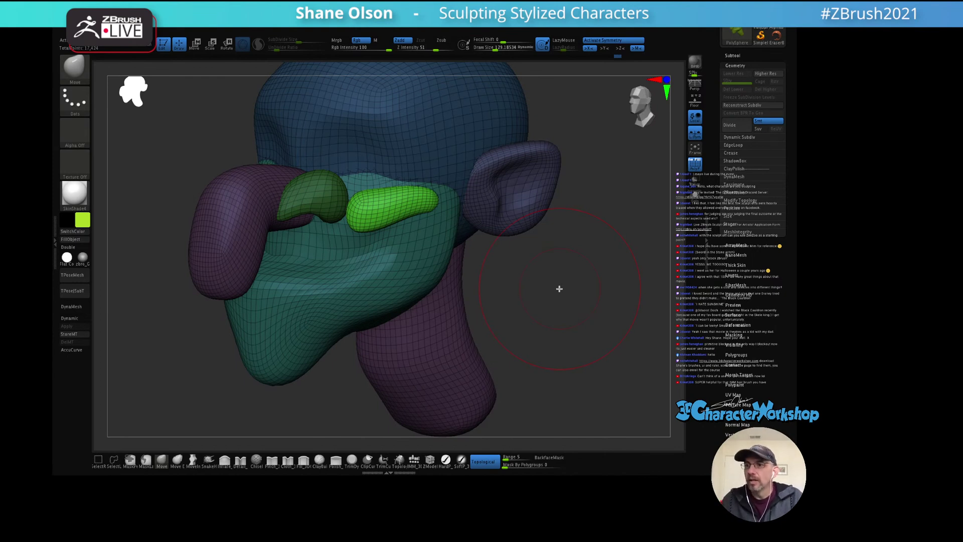
left_click_drag(611, 302, 610, 300)
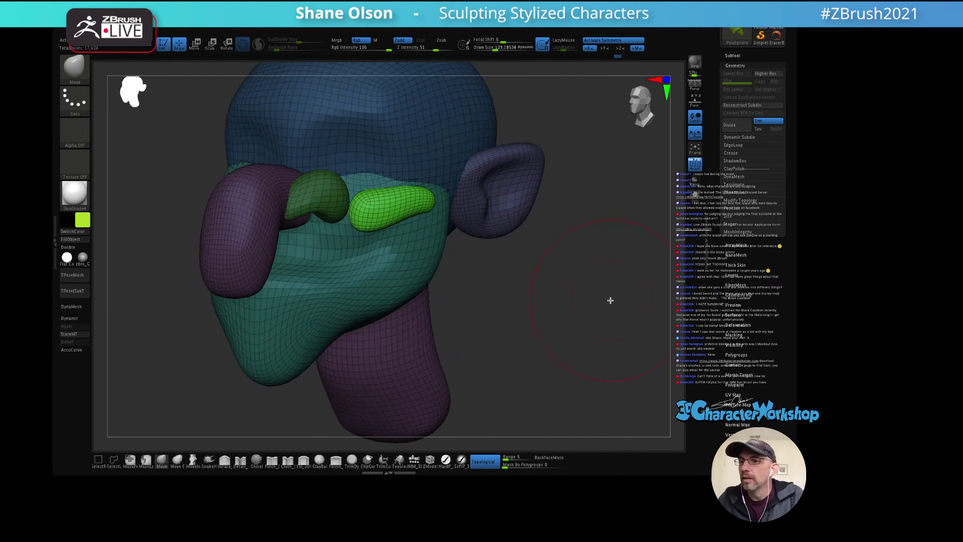
left_click(483, 461)
Step: Reshape the back end of the cheekbone with the Move brush from the side
left_click_drag(518, 301, 496, 266)
left_click_drag(539, 289, 511, 286)
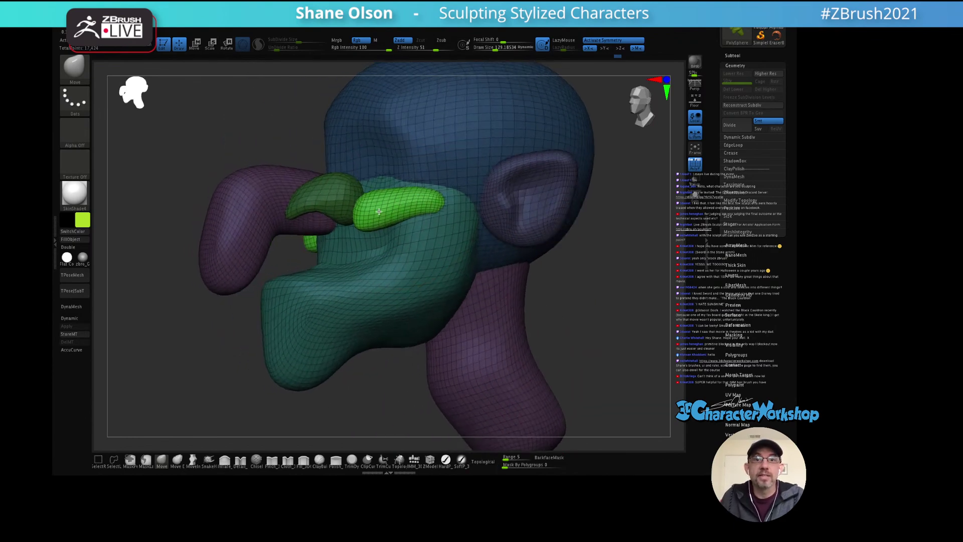
left_click_drag(445, 207, 443, 227)
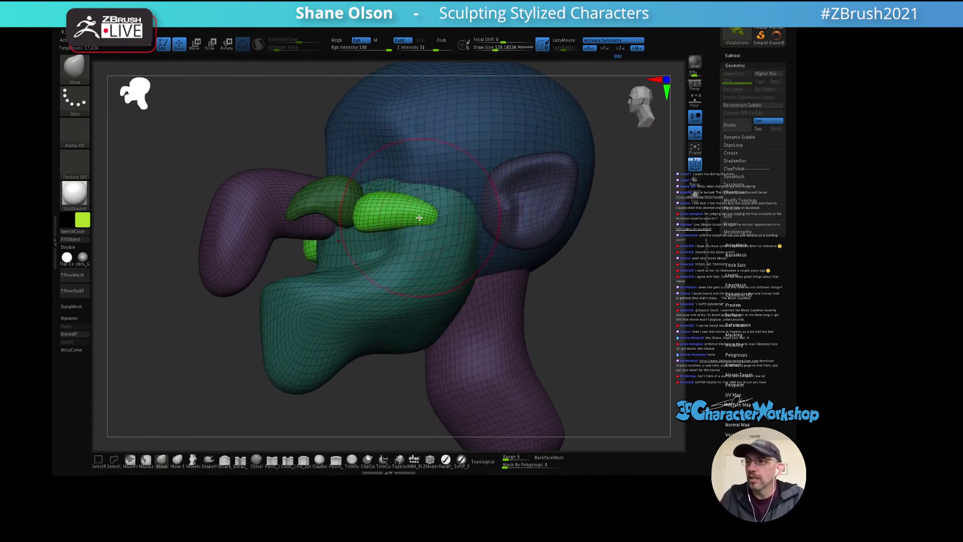
mouse_move(419, 218)
right_mouse_down()
mouse_move(434, 203)
mouse_move(420, 240)
right_mouse_up()
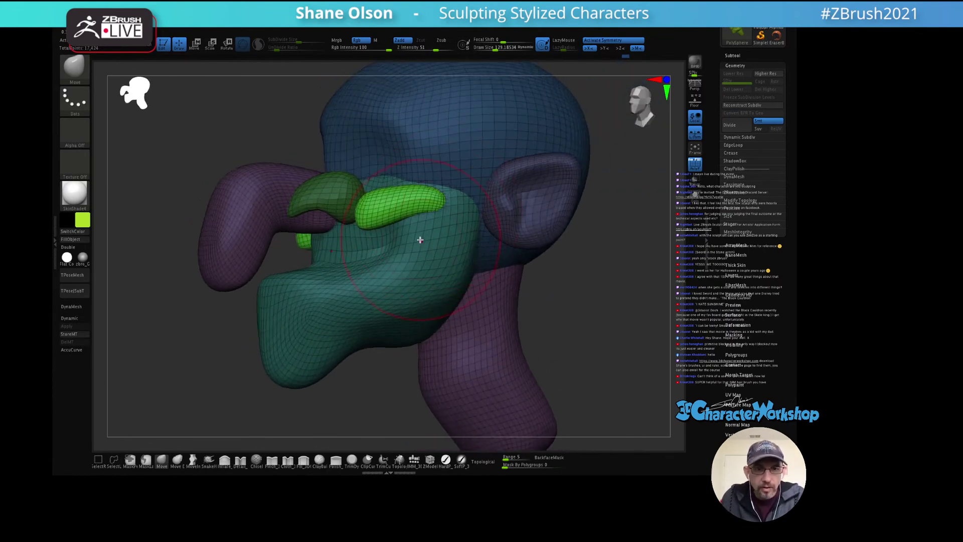
Step: Reduce the draw size to about 69 and curve the cheekbone into a smoother arch with the Move brush
key("s")
left_click_drag(420, 239, 392, 219)
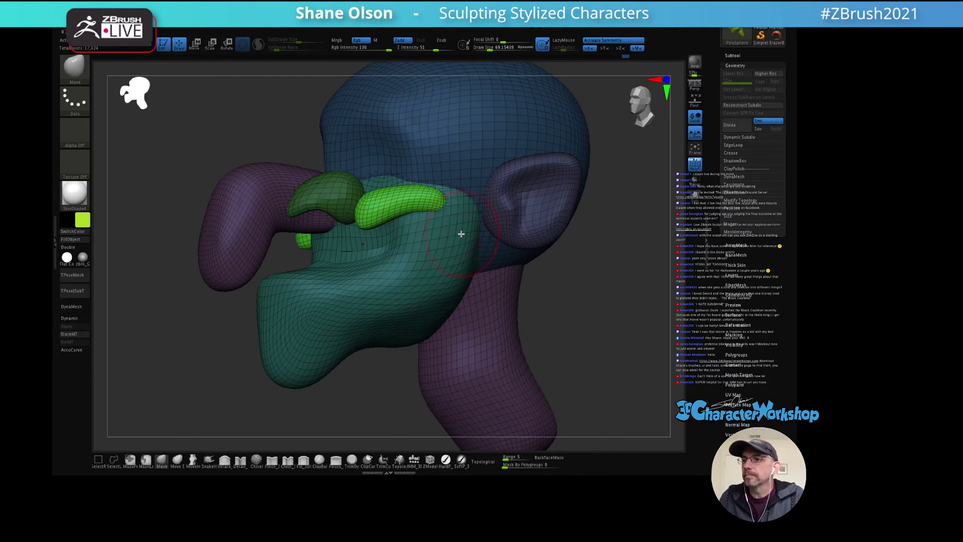
right_click_drag(457, 262, 473, 255, "ctrl")
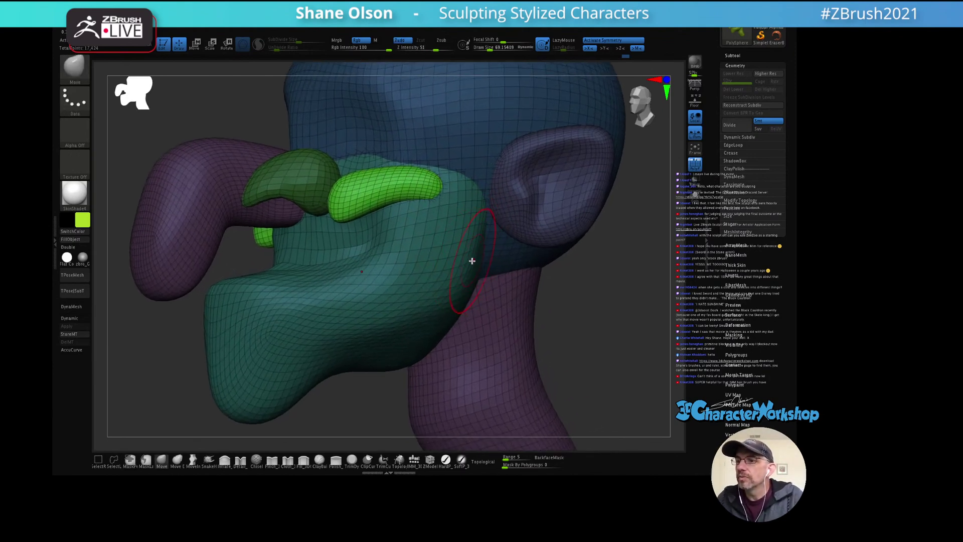
right_click_drag(465, 255, 436, 237)
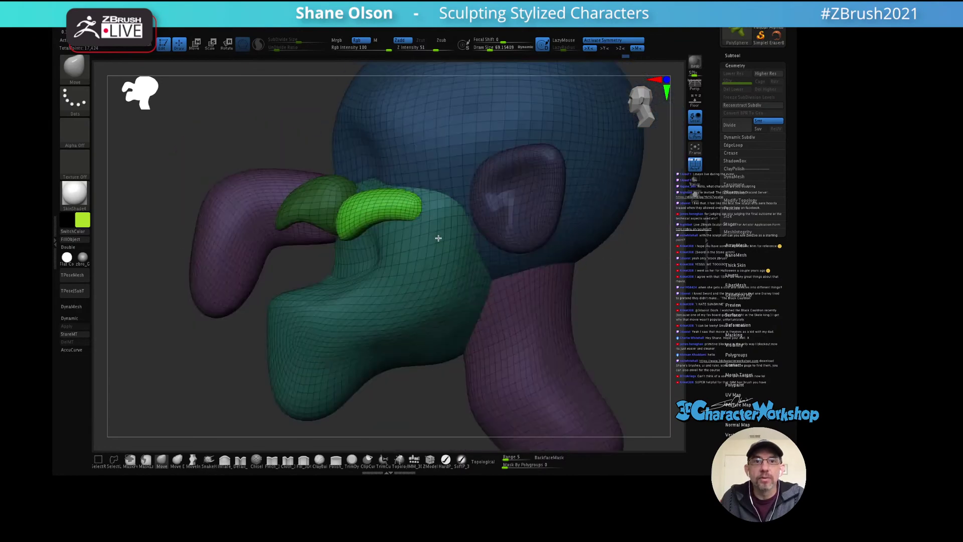
Step: Isolate the teal face form with the gizmo and shape the cheek area beneath the cheekbone with the Move brush
key("w")
left_click(438, 274, "alt")
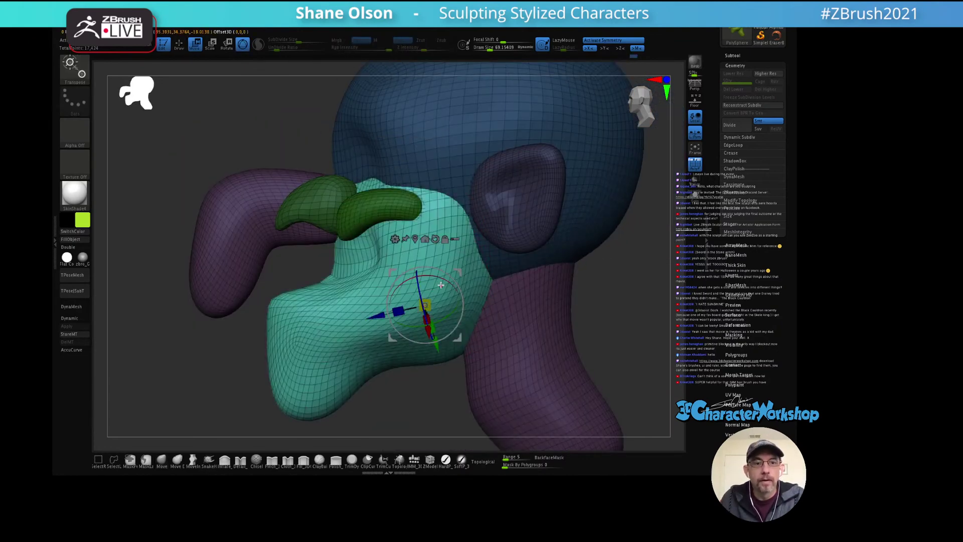
key("q")
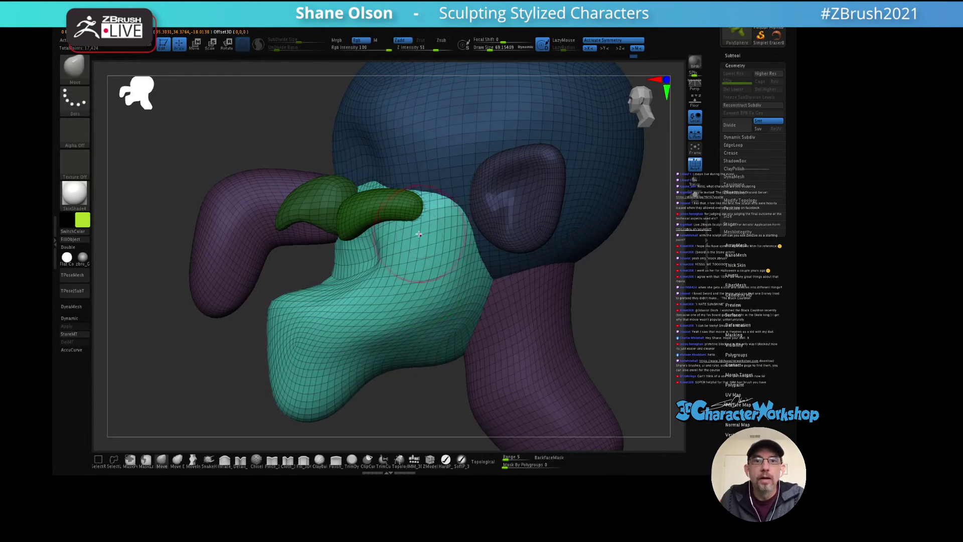
right_click_drag(380, 229, 394, 238)
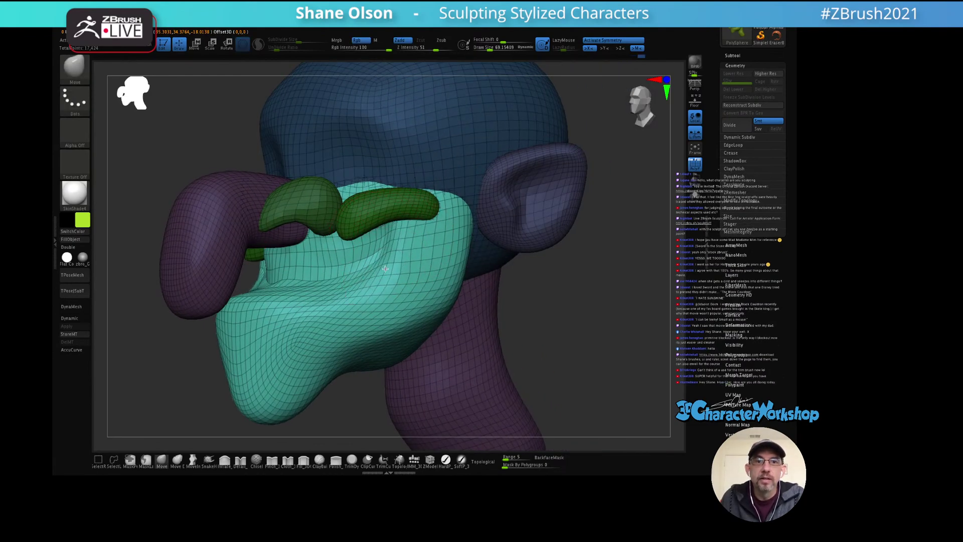
mouse_move(407, 247)
right_mouse_down()
mouse_move(431, 268)
mouse_move(398, 249)
mouse_move(376, 262)
mouse_move(414, 246)
mouse_move(397, 250)
mouse_move(406, 266)
mouse_move(438, 215)
mouse_move(437, 265)
mouse_move(454, 260)
right_mouse_up()
key("shift")
Step: Set the draw size to about 81 and isolate the purple nose form with the gizmo, returning to sculpting mode
right_click_drag(533, 284, 525, 277)
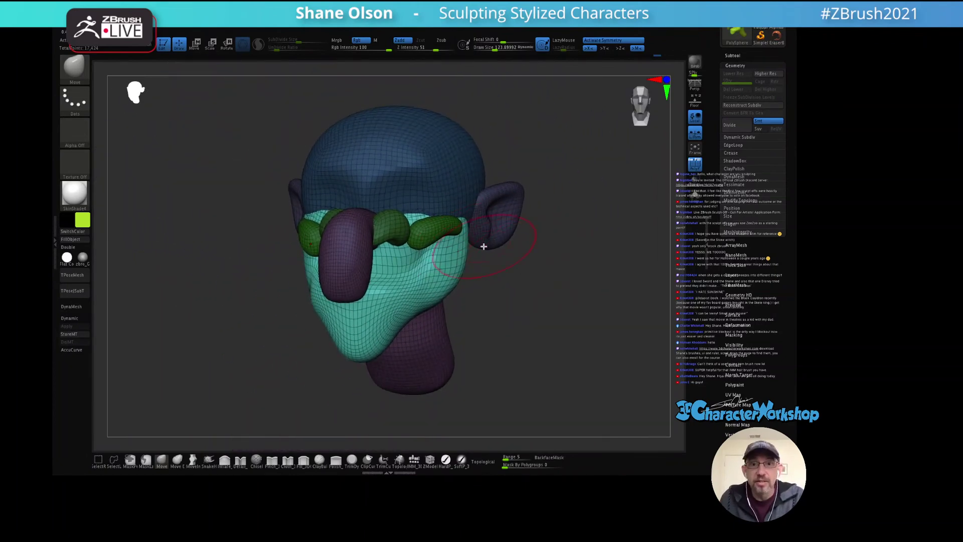
mouse_move(483, 246)
right_mouse_down()
mouse_move(499, 278)
mouse_move(439, 200)
right_mouse_up()
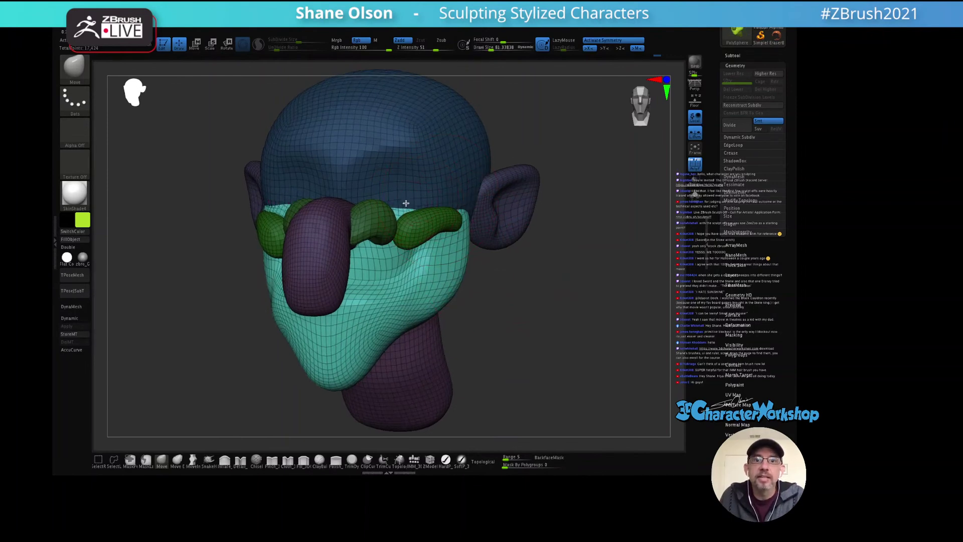
left_click_drag(401, 203, 401, 207)
right_click_drag(395, 186, 355, 206)
key("w")
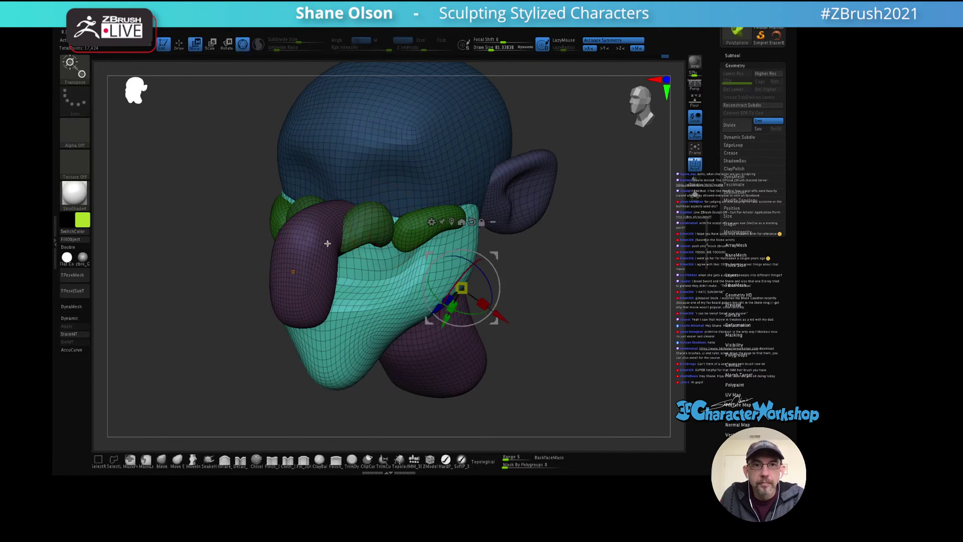
left_click(326, 241)
key("q")
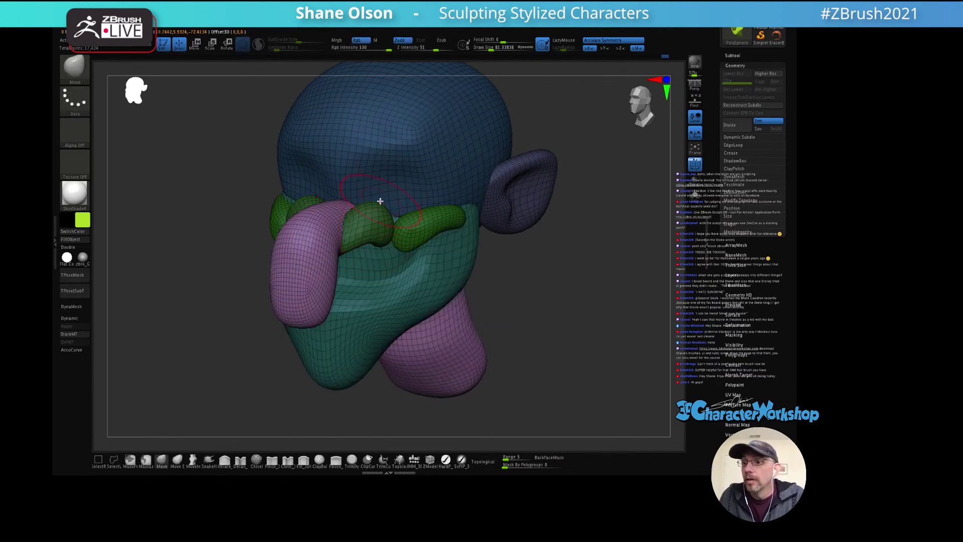
Step: Reduce the draw size to about 62 and pull the top of the nose up the forehead with the Move brush
right_click_drag(380, 202, 387, 244, "ctrl")
key("bracketleft")
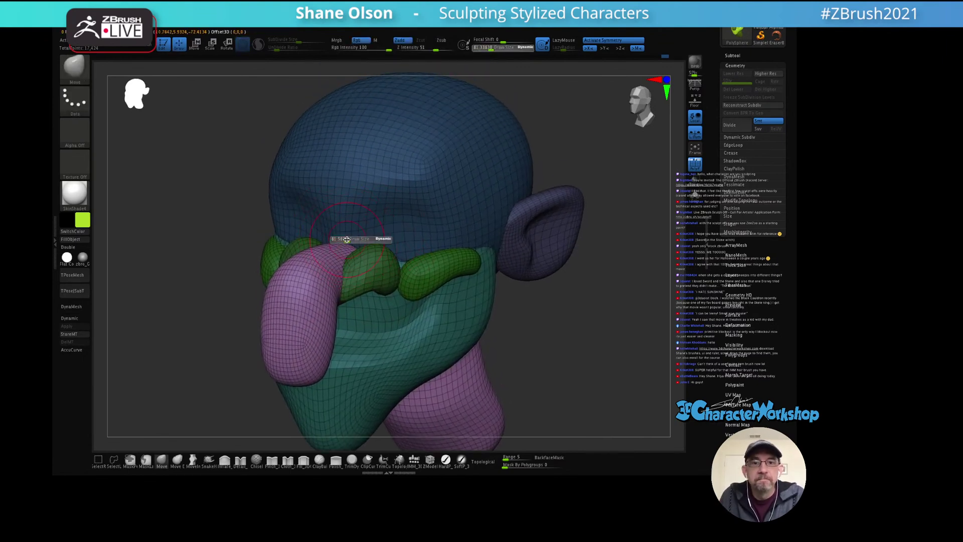
left_click_drag(342, 243, 342, 211)
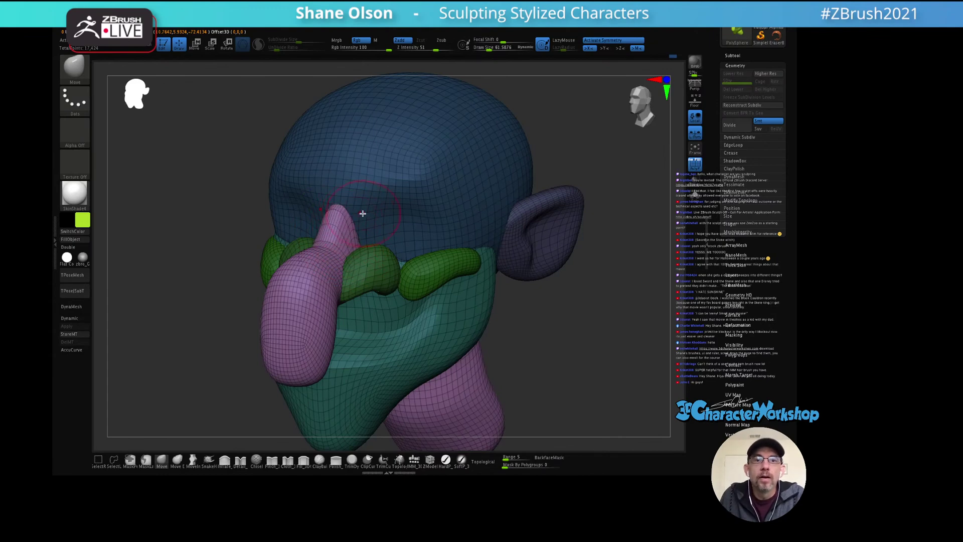
right_click_drag(362, 212, 368, 232, "shift")
left_click_drag(356, 231, 348, 230)
Step: Smooth the raised nose bridge and blend it against the brow in side view
mouse_move(382, 226)
right_mouse_down()
mouse_move(364, 218)
mouse_move(393, 206)
mouse_move(387, 200)
right_mouse_up()
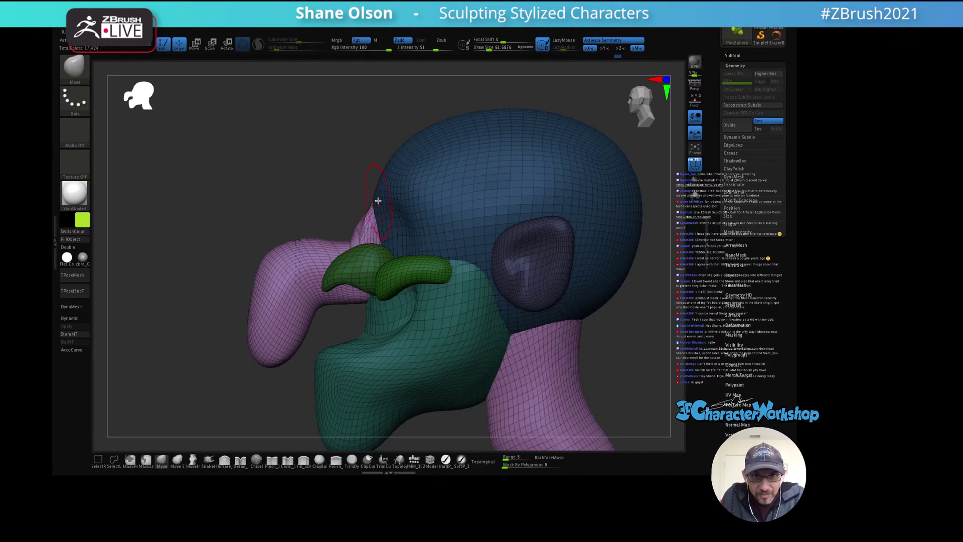
mouse_move(415, 173)
right_mouse_down()
mouse_move(460, 187)
mouse_move(486, 181)
mouse_move(418, 193)
right_mouse_up()
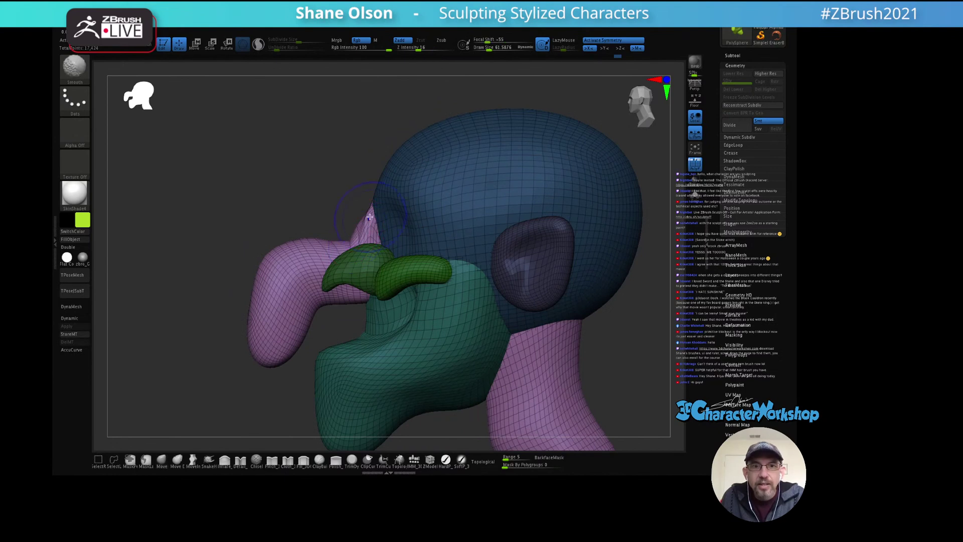
left_click_drag(369, 220, 354, 232, "shift")
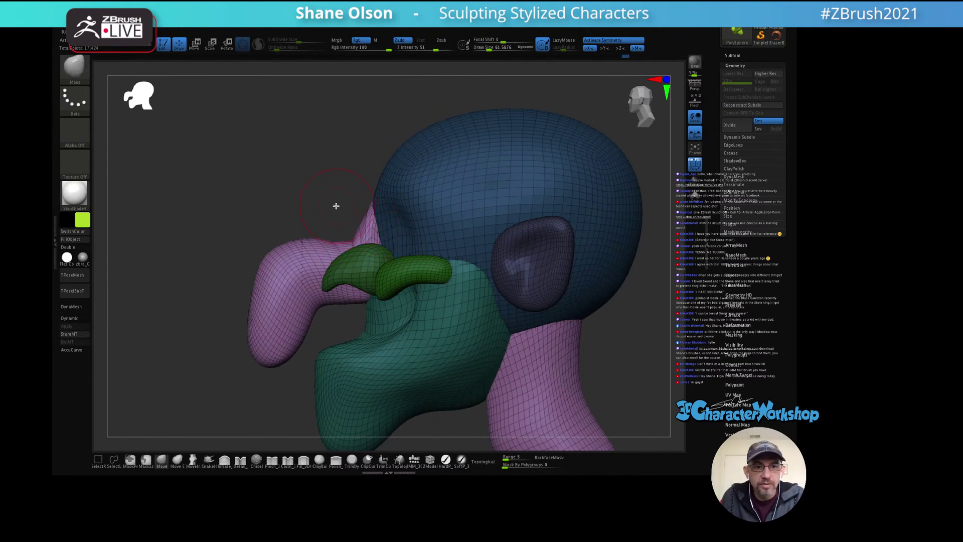
Step: Set the draw size to about 86 and turn off the polyframe display on the head
key("s")
left_click_drag(336, 206, 339, 208)
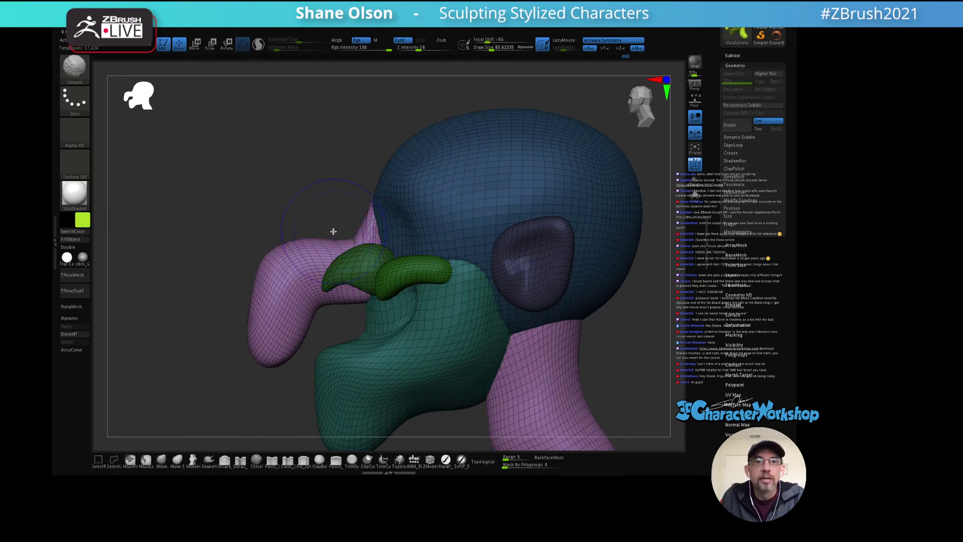
right_click_drag(319, 182, 300, 183, "ctrl")
left_click_drag(300, 183, 313, 184)
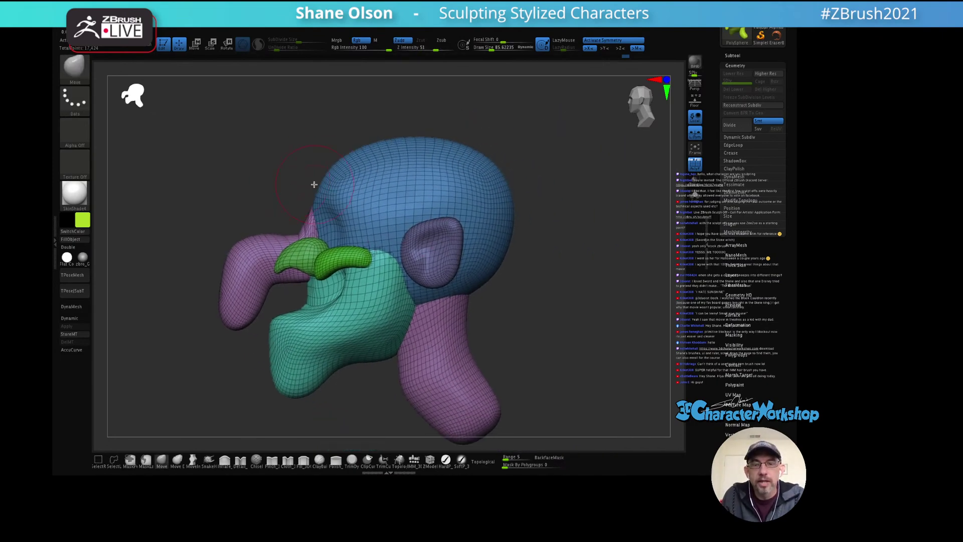
left_click_drag(522, 329, 516, 273)
mouse_move(553, 270)
left_mouse_down()
mouse_move(512, 264)
mouse_move(488, 280)
mouse_move(520, 295)
mouse_move(516, 286)
left_mouse_up()
key("shift+f")
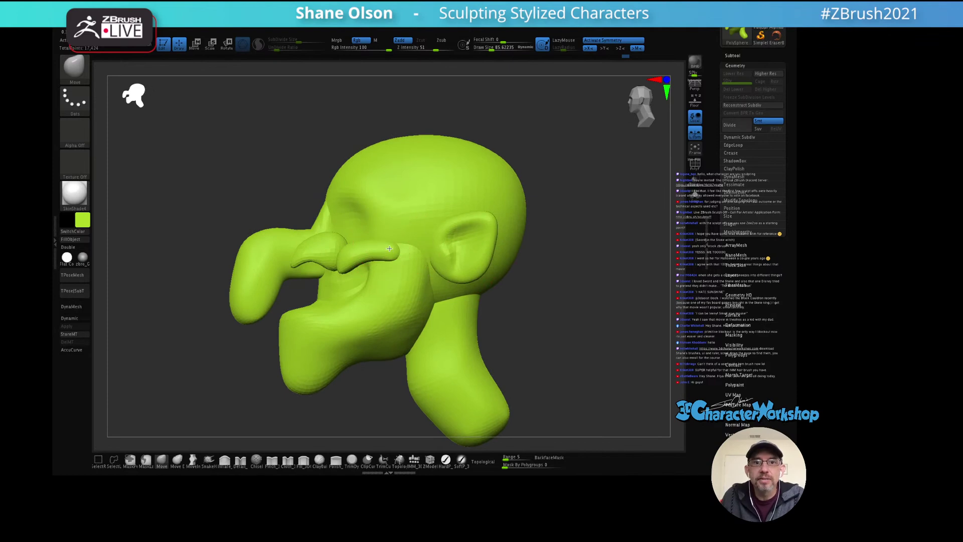
Step: Turn on the Move brush's Topological option and adjust the cheekbone area, checking the face from the front
left_click(483, 462)
left_click_drag(571, 306, 548, 285)
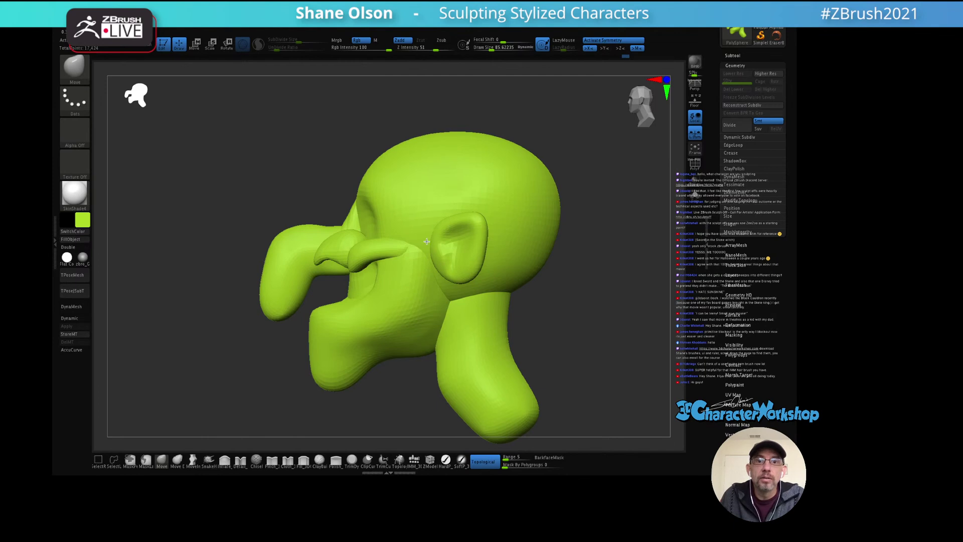
mouse_move(421, 262)
left_mouse_down()
mouse_move(460, 286)
mouse_move(454, 359)
left_mouse_up()
left_click_drag(470, 292, 378, 267)
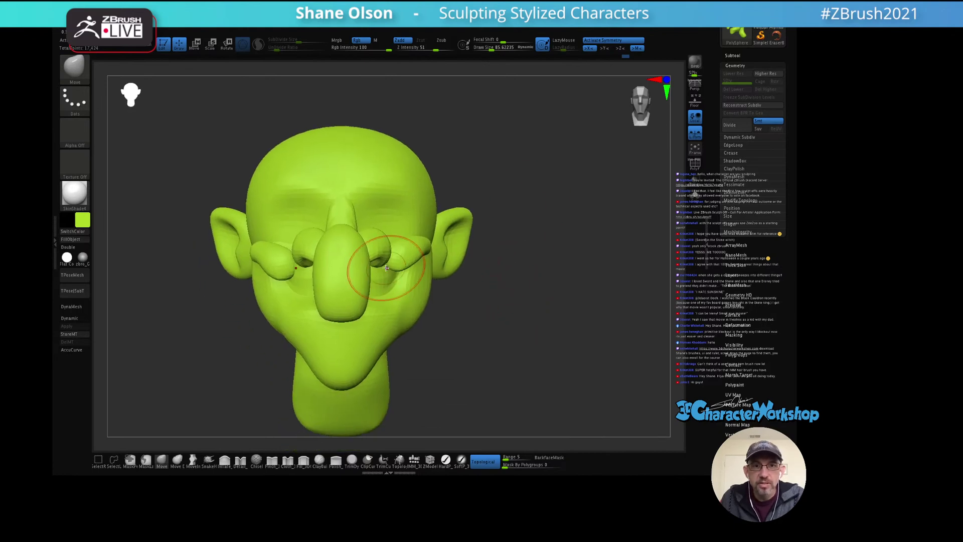
left_click_drag(490, 206, 522, 245)
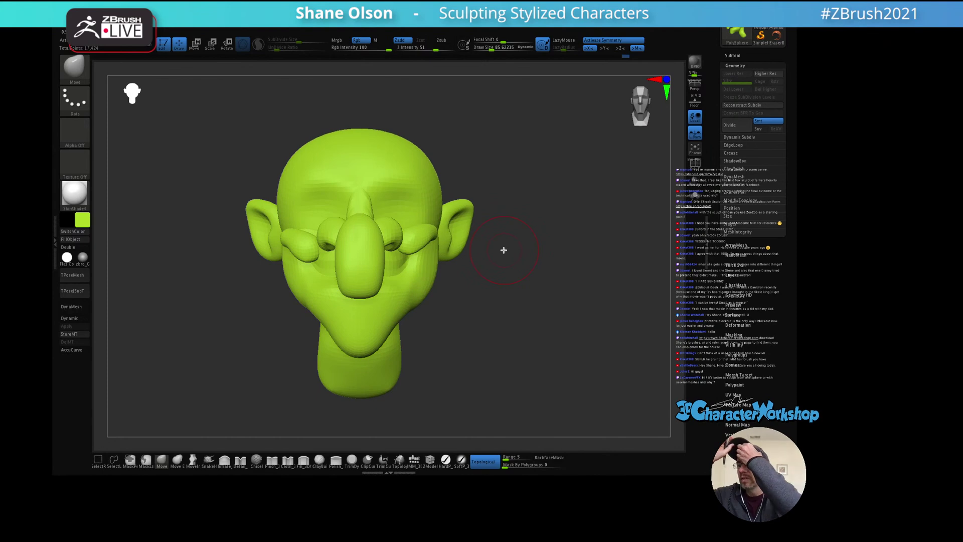
Step: Increase the draw size to about 104 and check the symmetry of the cheekbones from above
key("s")
left_click(501, 283)
left_click_drag(500, 269, 499, 290)
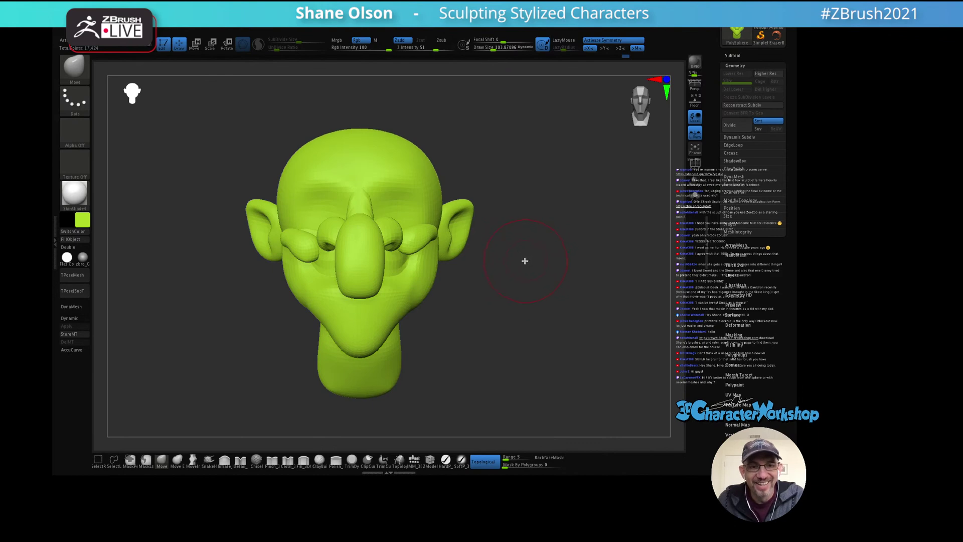
mouse_move(512, 226)
left_mouse_down()
mouse_move(499, 249)
mouse_move(511, 282)
mouse_move(507, 212)
mouse_move(490, 256)
mouse_move(488, 311)
mouse_move(403, 313)
left_mouse_up()
mouse_move(472, 308)
left_mouse_down()
mouse_move(421, 312)
mouse_move(418, 291)
mouse_move(477, 333)
mouse_move(490, 269)
left_mouse_up()
Step: Flip the head with the Mirror deformation, then try Mirror And Weld and undo that weld
key("3")
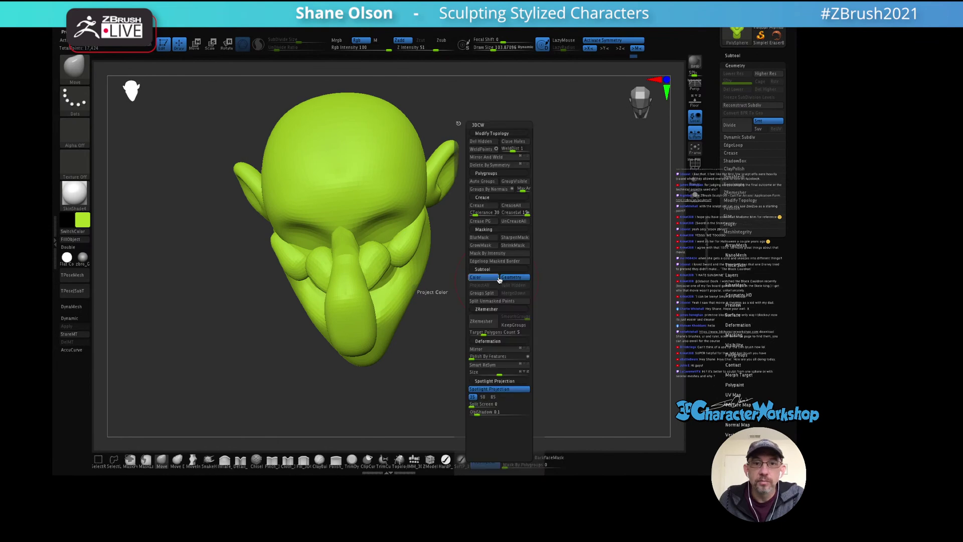
left_click(492, 352)
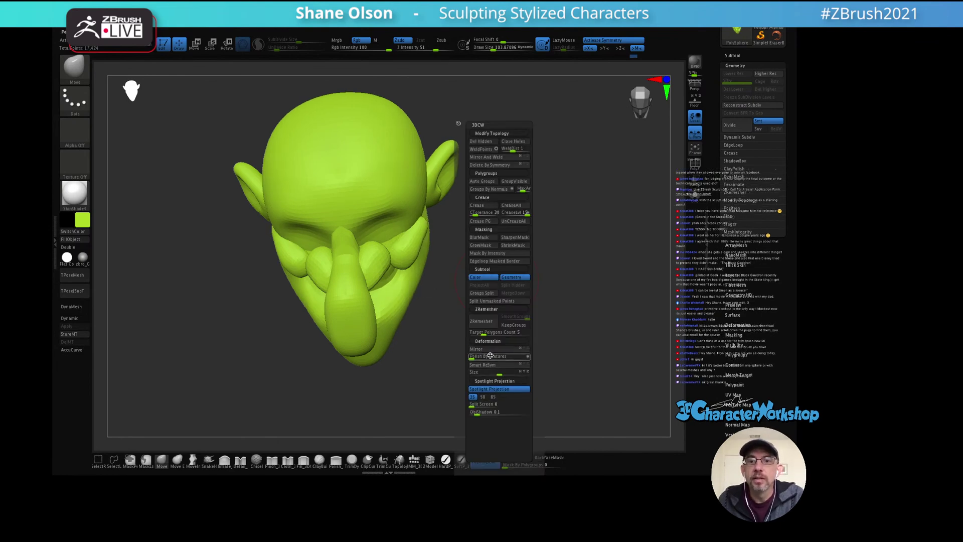
left_click(485, 157)
left_click_drag(502, 270, 502, 228)
key("ctrl+z")
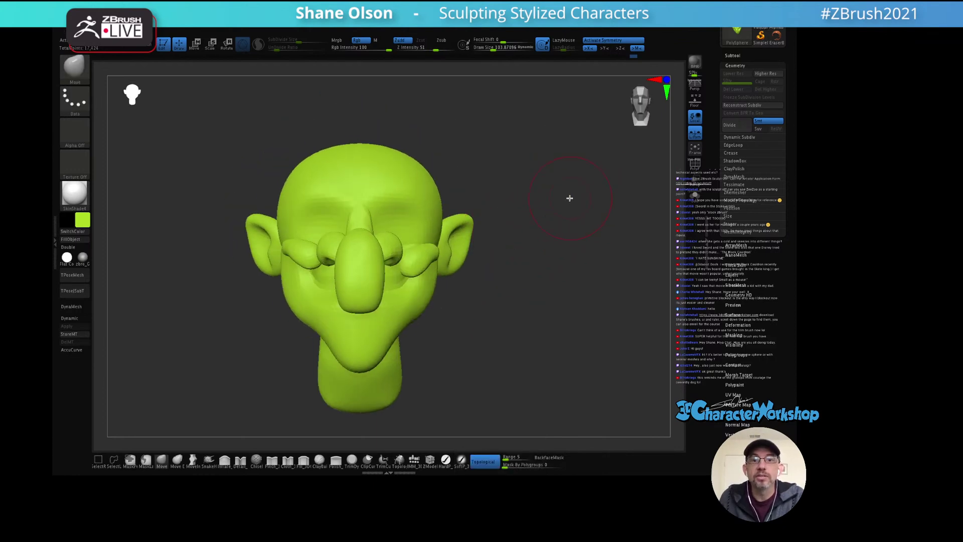
Step: Turn off local symmetry, apply Mirror And Weld to the head, and check both sides with the polyframe on and off
left_click(696, 136)
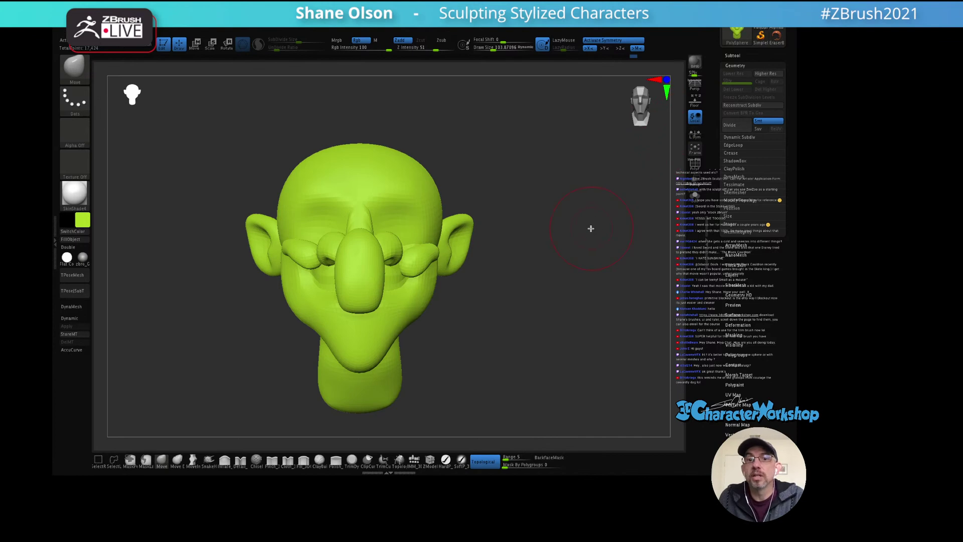
key("grave")
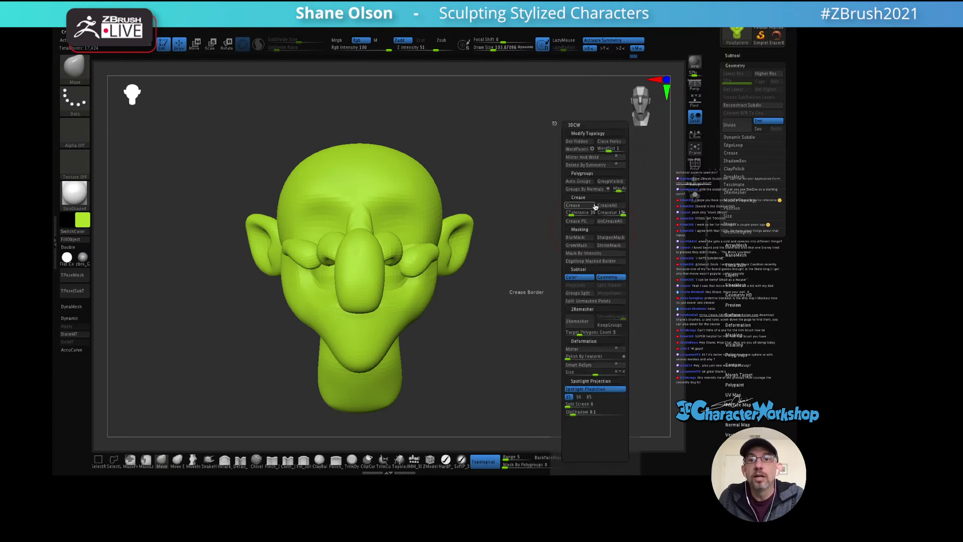
left_click(578, 157)
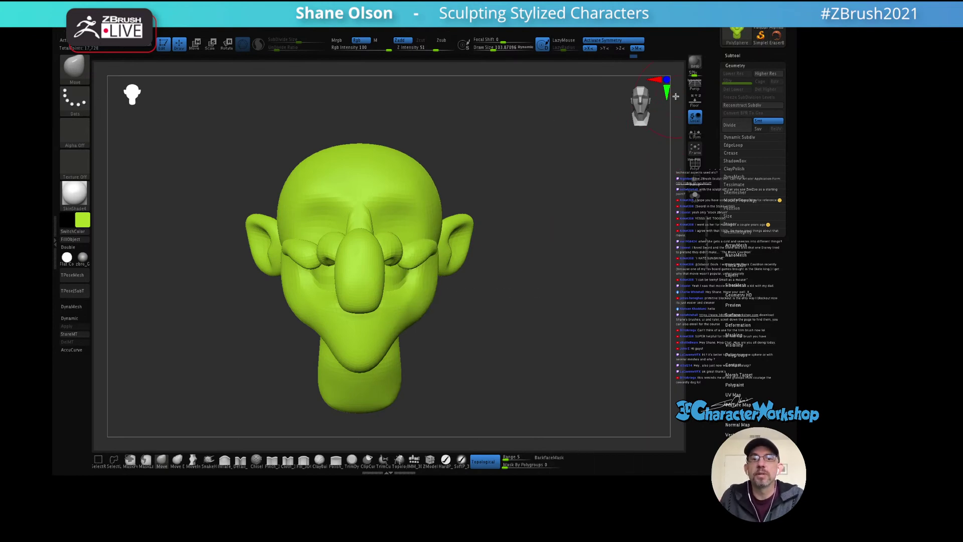
mouse_move(526, 275)
left_mouse_down()
mouse_move(503, 273)
mouse_move(548, 272)
mouse_move(520, 271)
left_mouse_up()
key("shift+f")
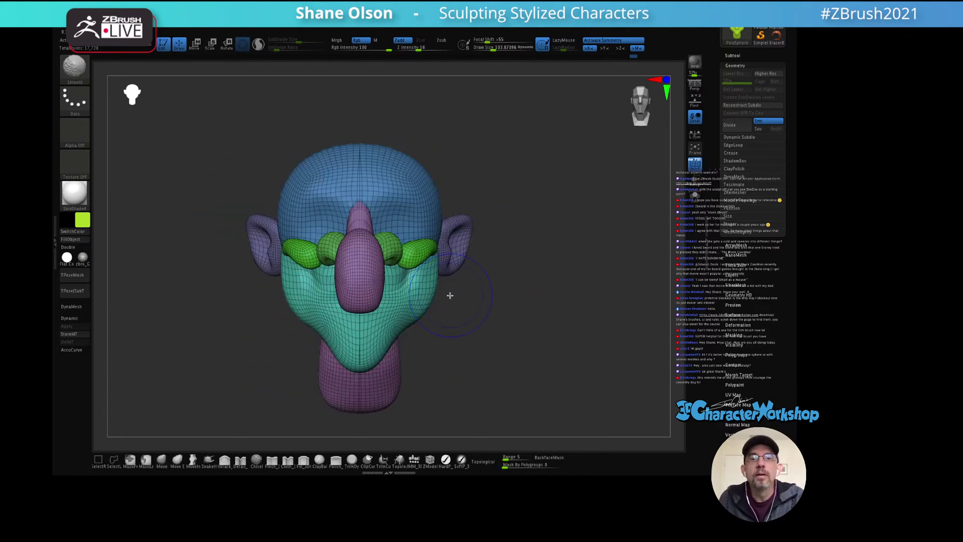
key("shift+f")
key("shift")
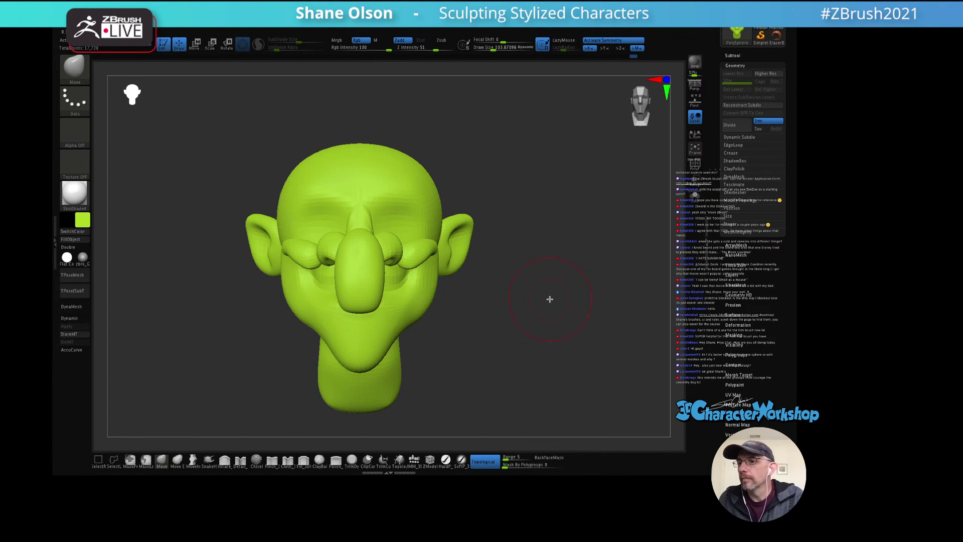
mouse_move(533, 290)
left_mouse_down()
mouse_move(537, 306)
mouse_move(563, 308)
mouse_move(531, 311)
mouse_move(543, 286)
mouse_move(581, 284)
left_mouse_up()
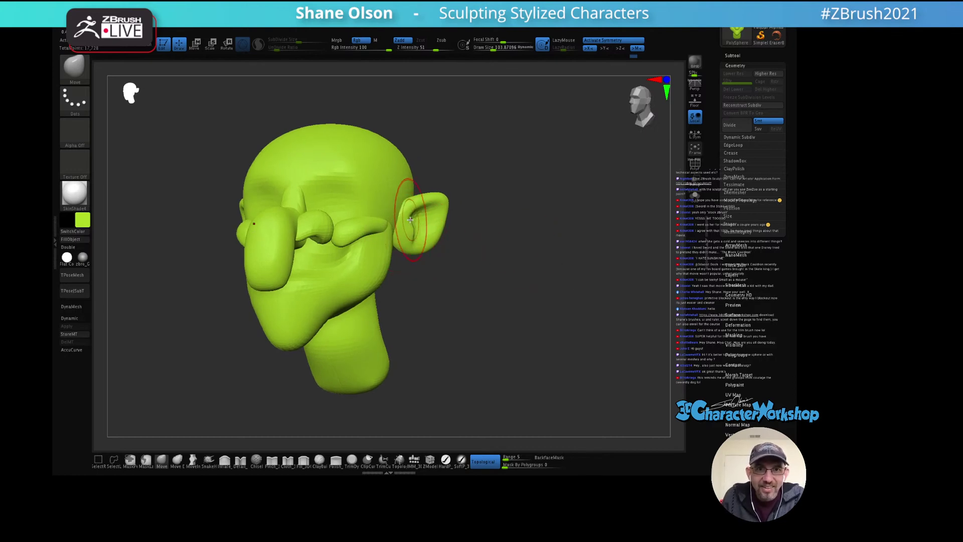
left_click_drag(457, 228, 547, 253)
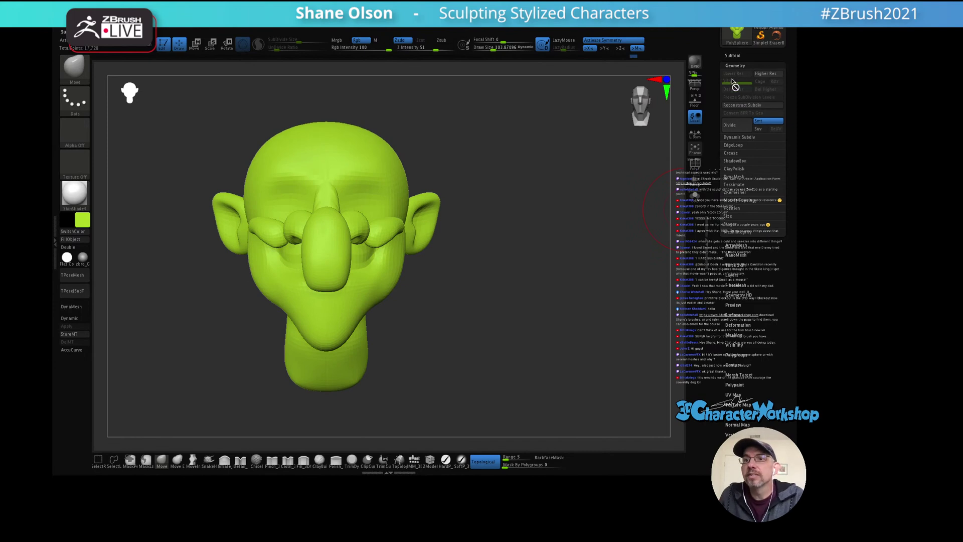
Step: Save the tool as Witch01 in the ZTLs folder inside the Twitch folder on Google Drive
left_click_drag(716, 80, 716, 140)
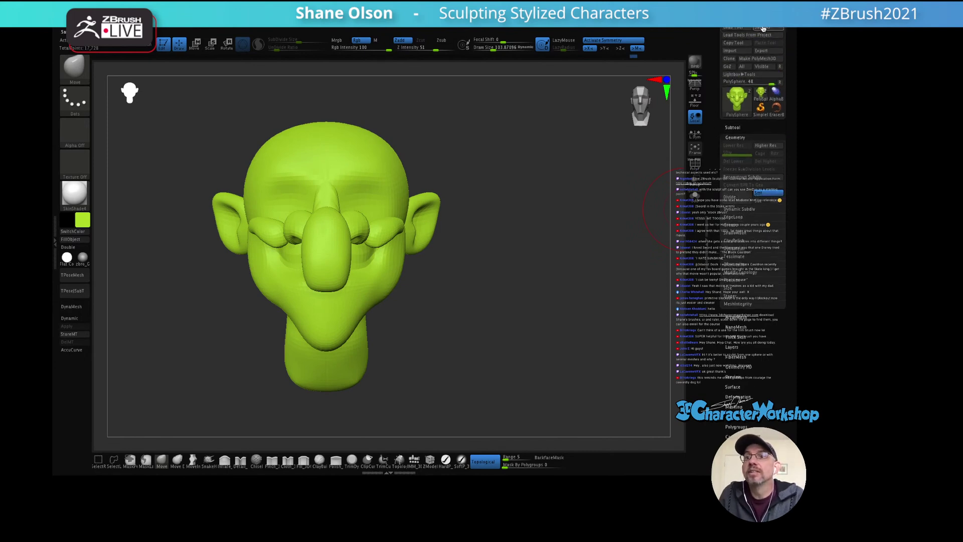
left_click(761, 29)
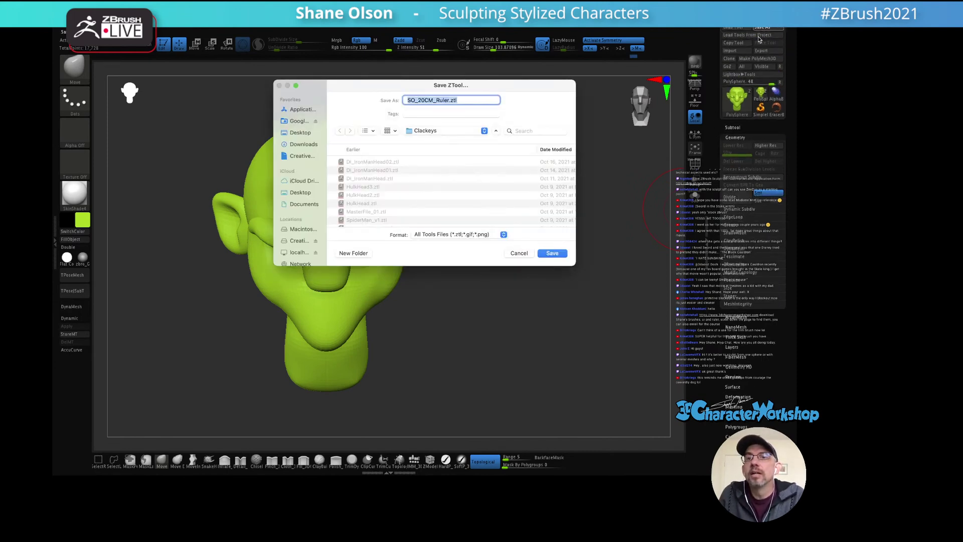
left_click(298, 121)
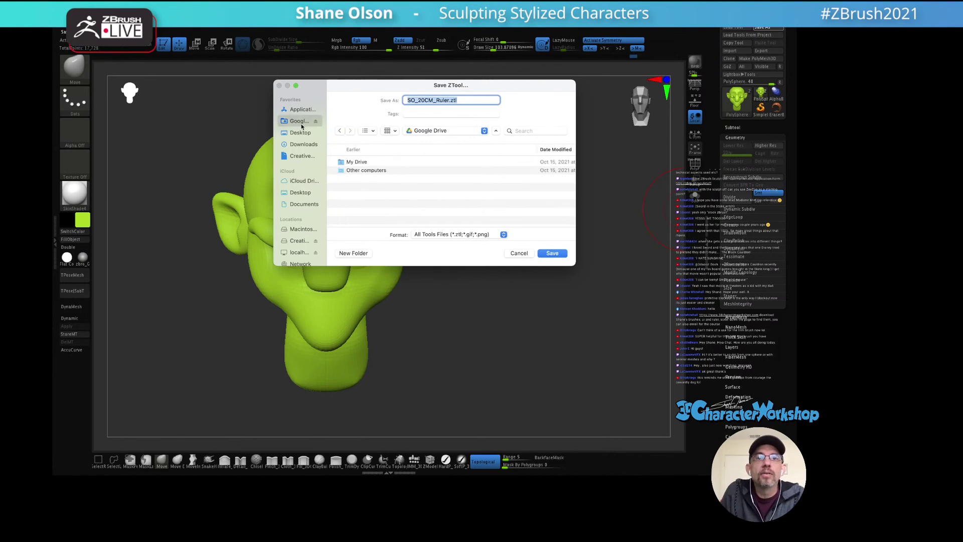
double_click(357, 162)
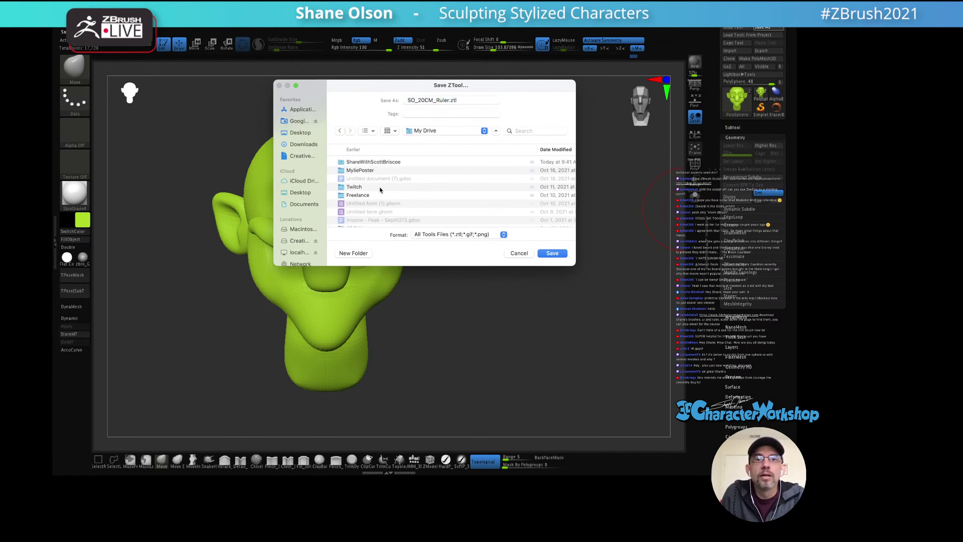
double_click(380, 188)
double_click(375, 174)
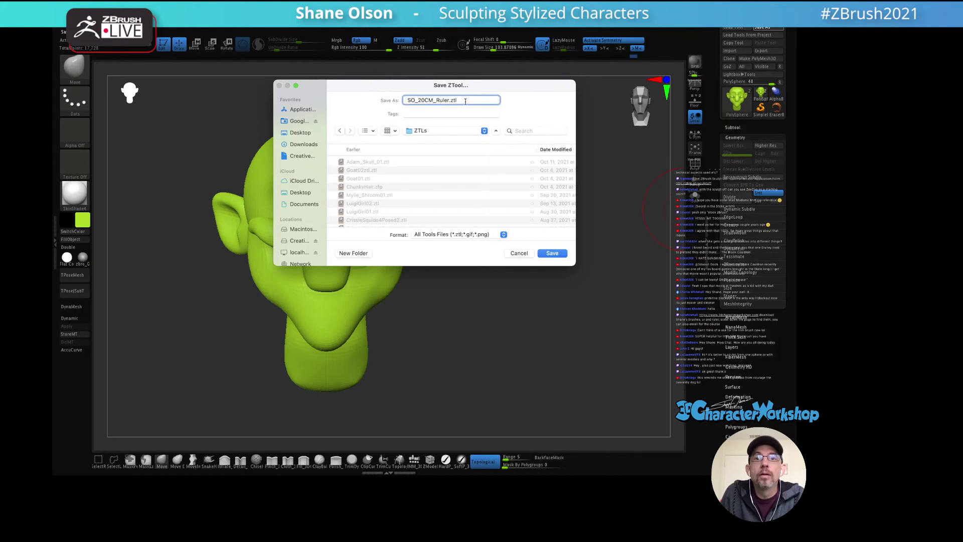
left_click_drag(466, 101, 401, 109)
type("Witch01")
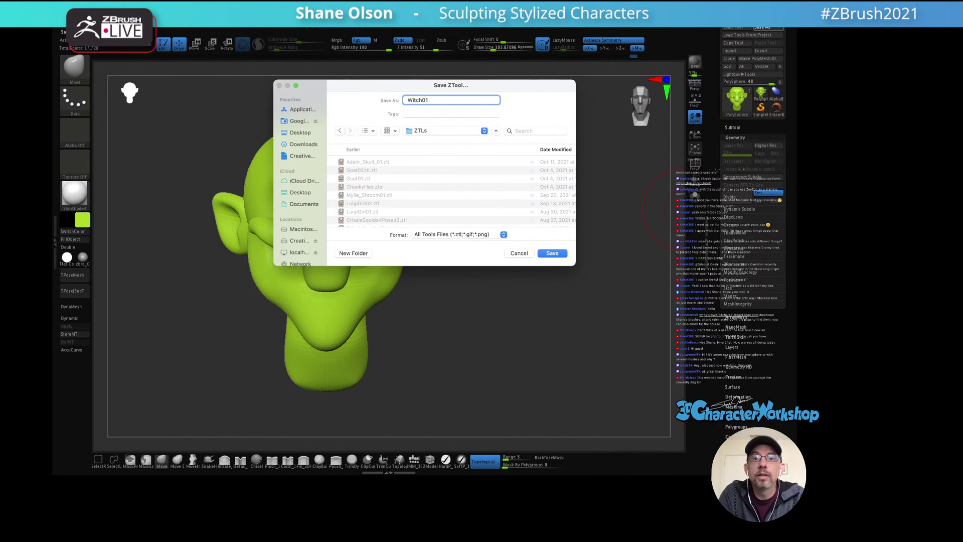
key("Return")
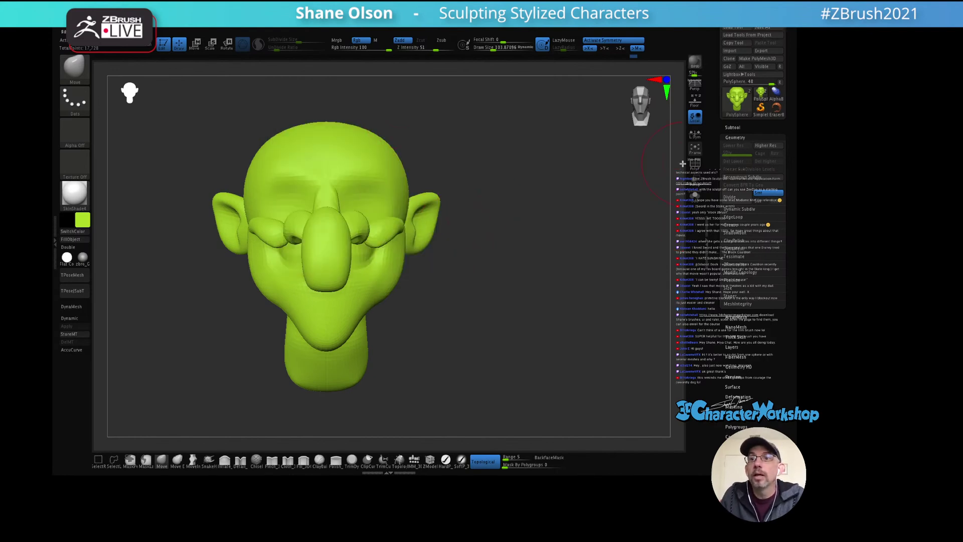
Step: Duplicate the PolySphere head subtool, hide the original, and review the copy from a three-quarter angle
left_click(733, 127)
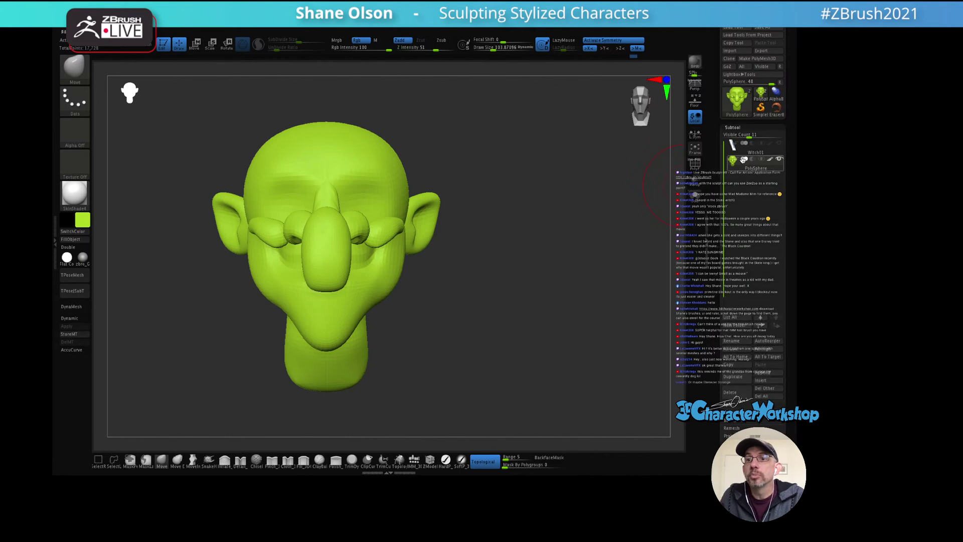
left_click(732, 377)
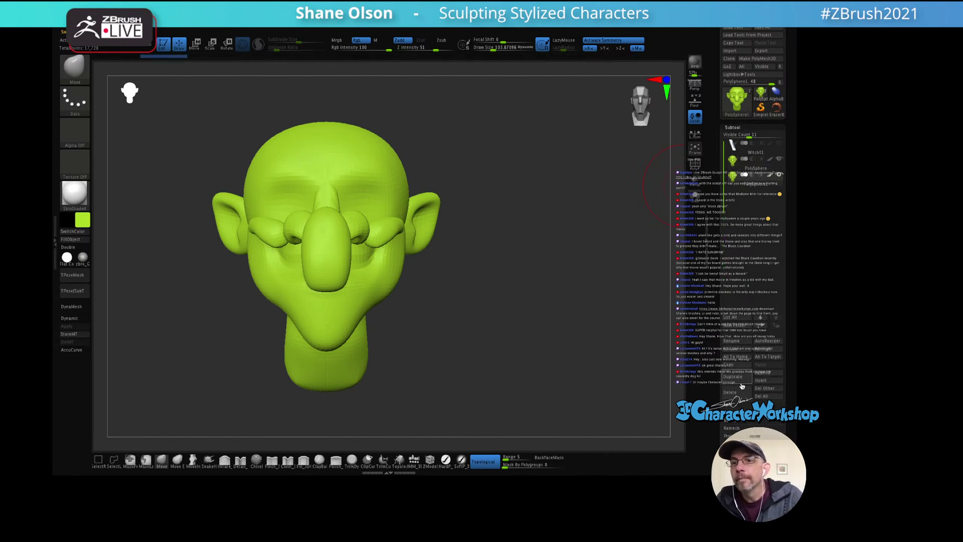
left_click(779, 159)
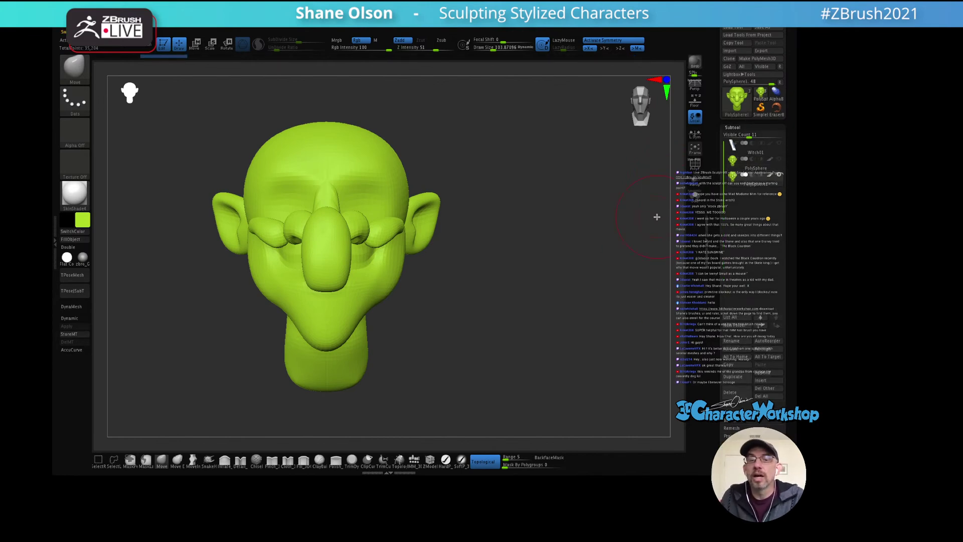
mouse_move(561, 222)
left_mouse_down()
mouse_move(522, 204)
mouse_move(538, 214)
left_mouse_up()
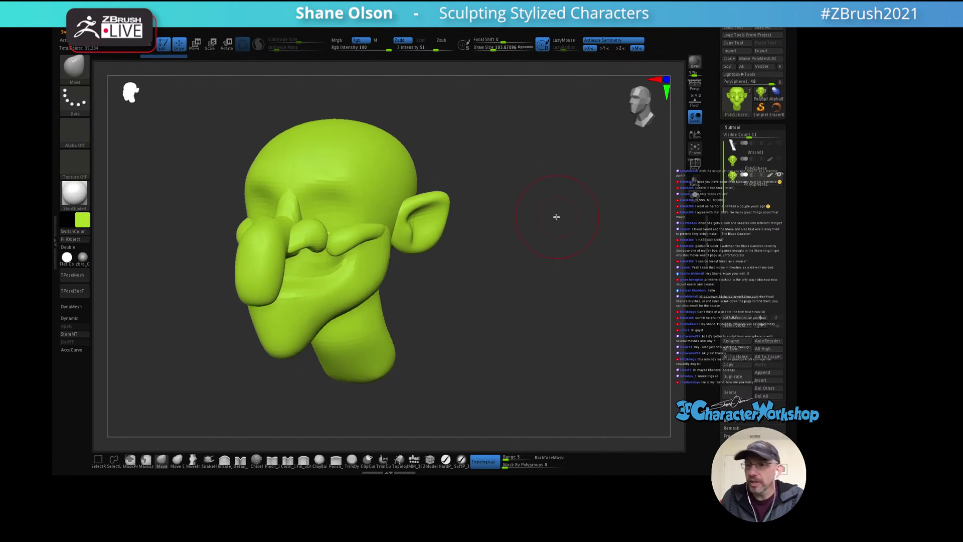
mouse_move(556, 244)
left_mouse_down()
mouse_move(560, 222)
mouse_move(585, 296)
left_mouse_up()
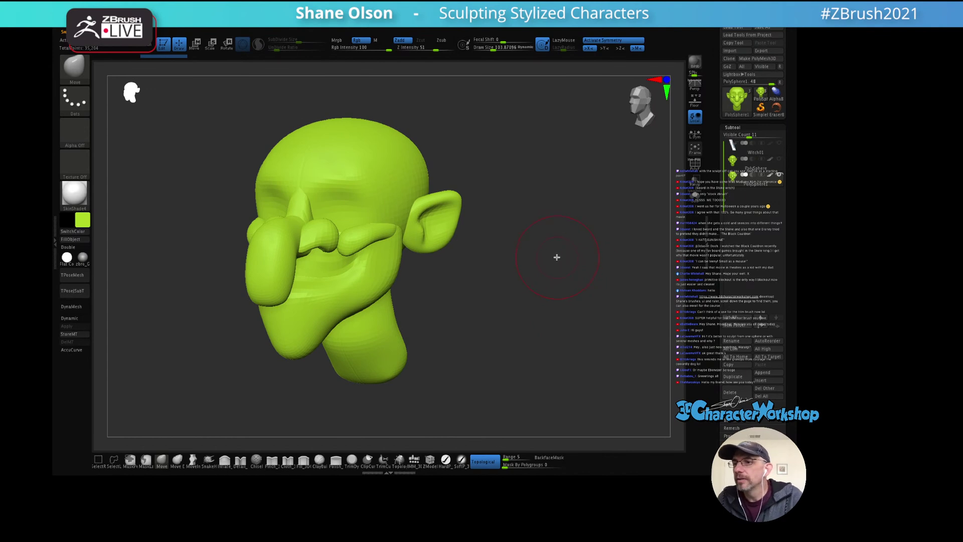
mouse_move(548, 268)
left_mouse_down()
mouse_move(538, 252)
mouse_move(546, 255)
mouse_move(543, 284)
left_mouse_up()
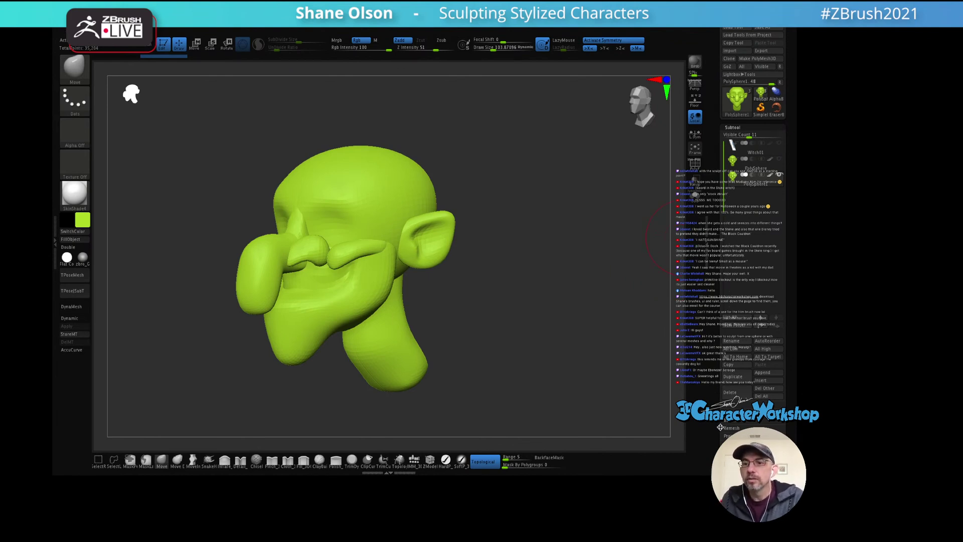
Step: Show the polyframe and apply Tessimate to the duplicated head with a Polygons Size of about 0.29
scroll(717, 423, "down", 6)
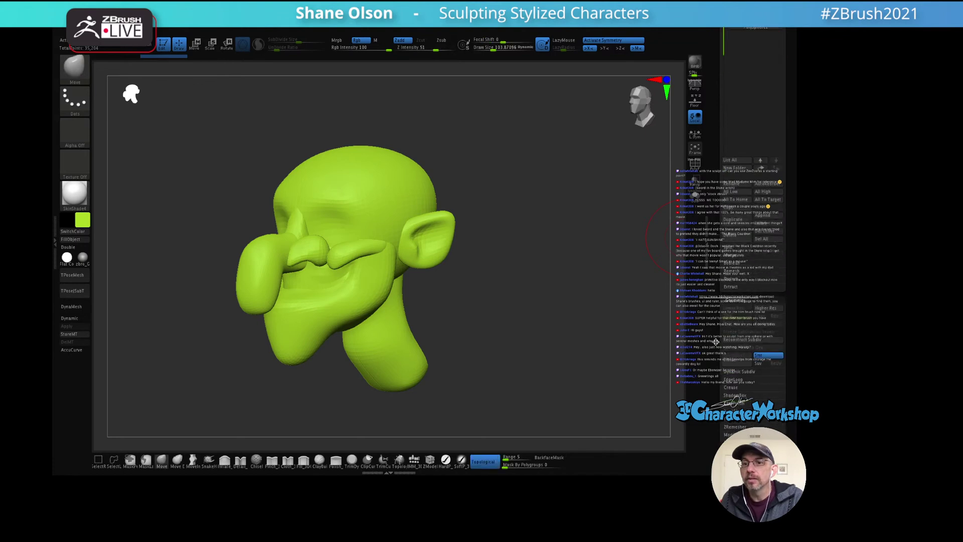
scroll(718, 319, "down", 4)
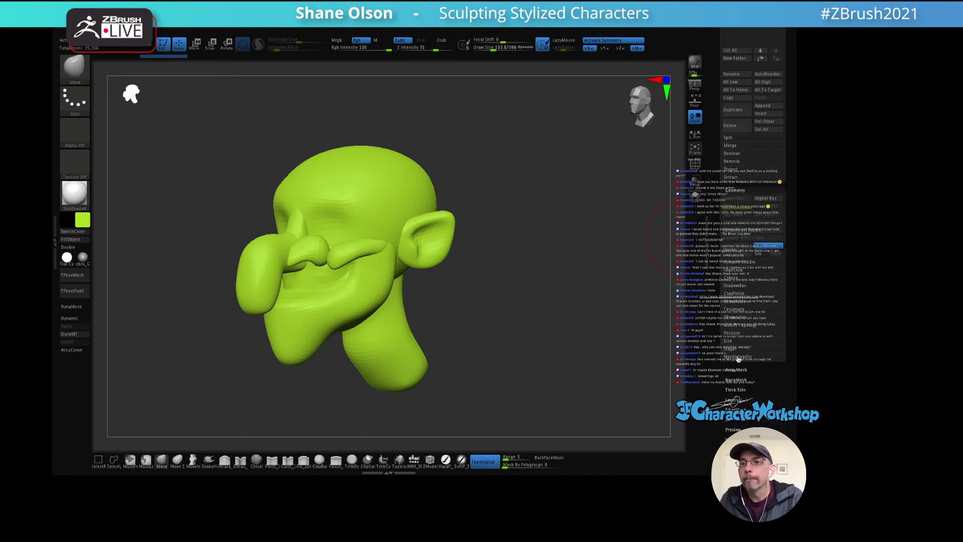
left_click(735, 312)
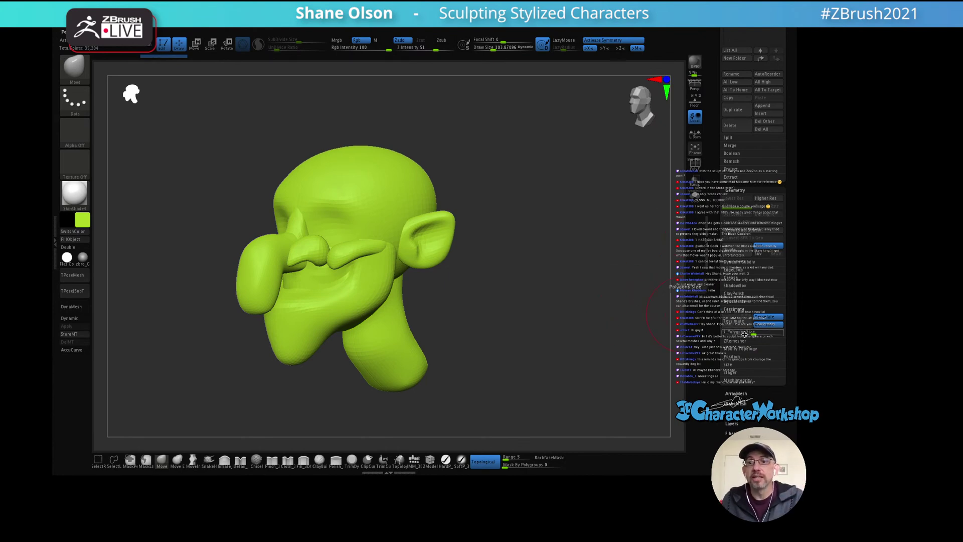
key("shift+f")
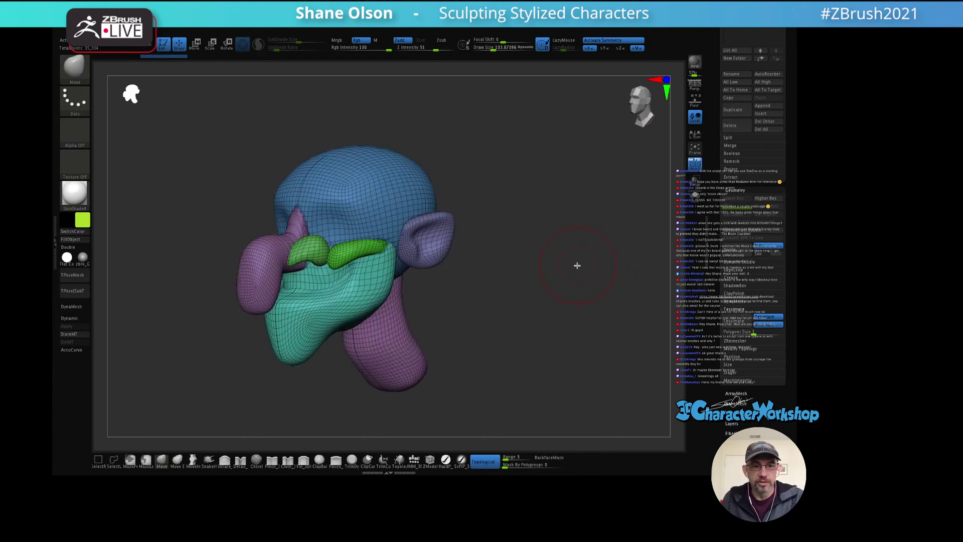
mouse_move(579, 264)
left_mouse_down("alt")
mouse_move(580, 284)
mouse_move(582, 269)
left_mouse_up("alt")
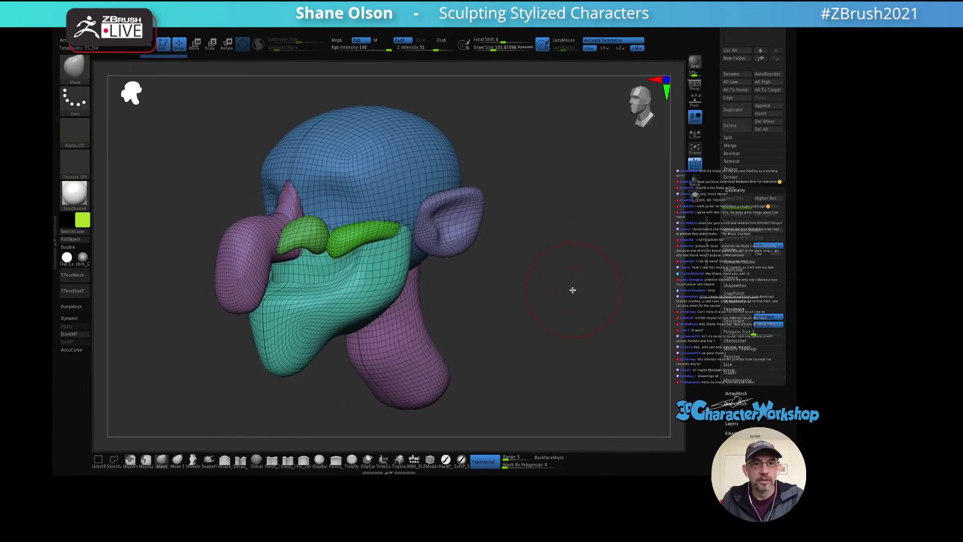
left_click_drag(753, 335, 747, 335)
left_click(747, 334)
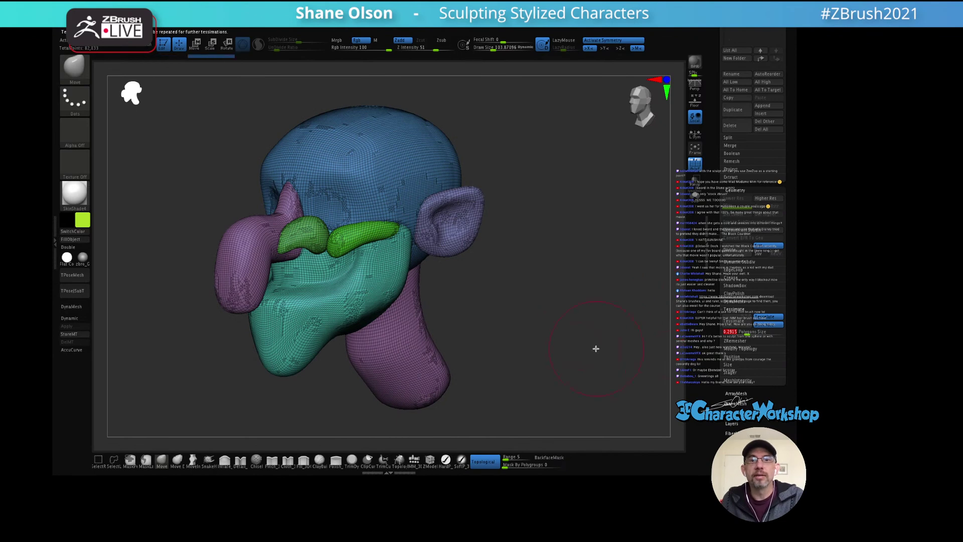
Step: Examine the tessimated polygon density from the front, side and three-quarter angles, reducing the draw size to about 81 along the way
left_click_drag(515, 301, 558, 269)
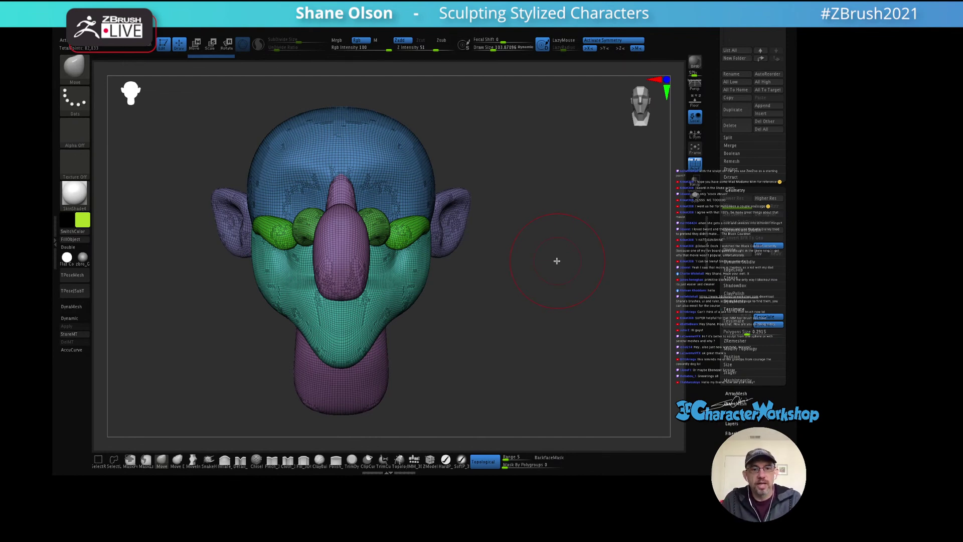
left_click_drag(552, 246, 513, 249)
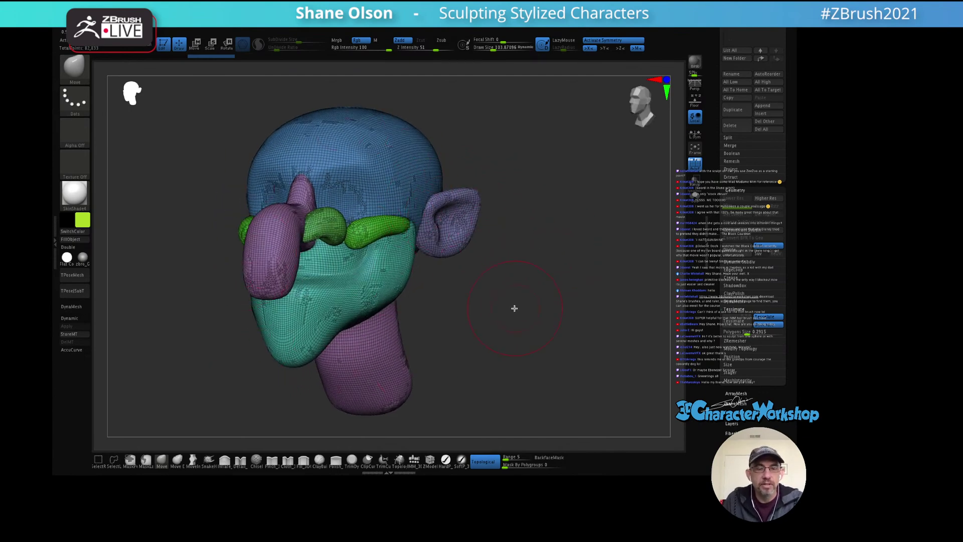
mouse_move(514, 308)
left_mouse_down()
mouse_move(533, 308)
mouse_move(512, 314)
mouse_move(531, 256)
mouse_move(529, 313)
left_mouse_up()
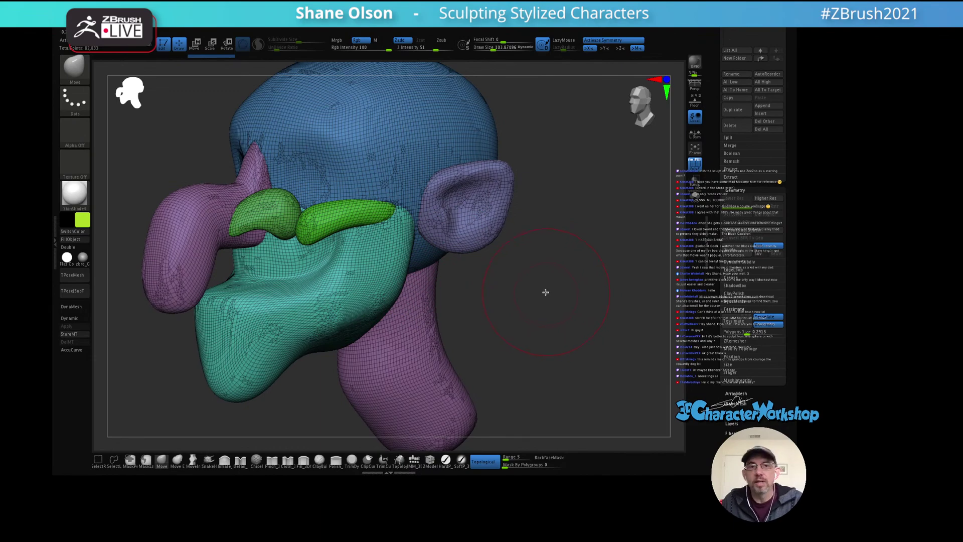
mouse_move(546, 292)
left_mouse_down()
mouse_move(550, 303)
mouse_move(616, 298)
mouse_move(592, 290)
mouse_move(543, 308)
mouse_move(542, 294)
mouse_move(539, 312)
mouse_move(563, 281)
mouse_move(554, 283)
left_mouse_up()
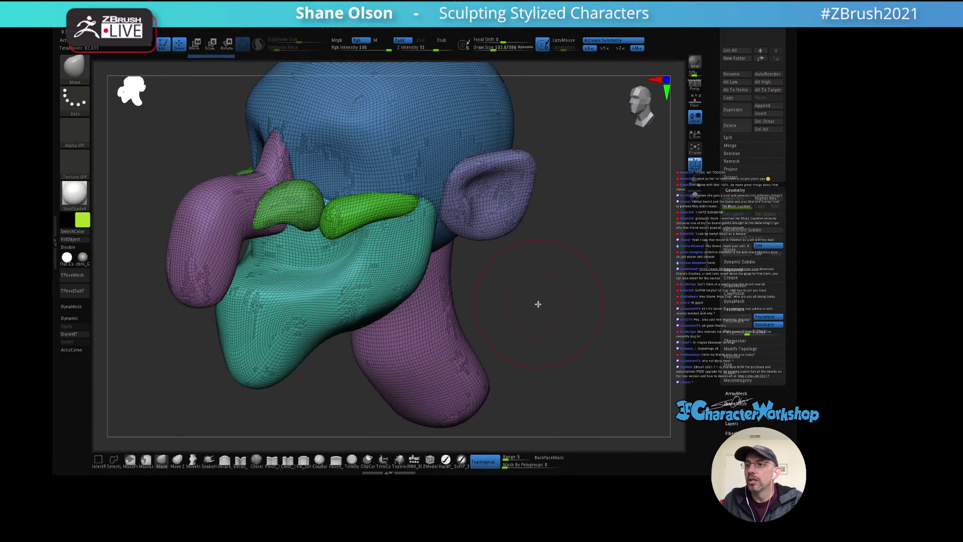
left_click_drag(538, 304, 510, 314)
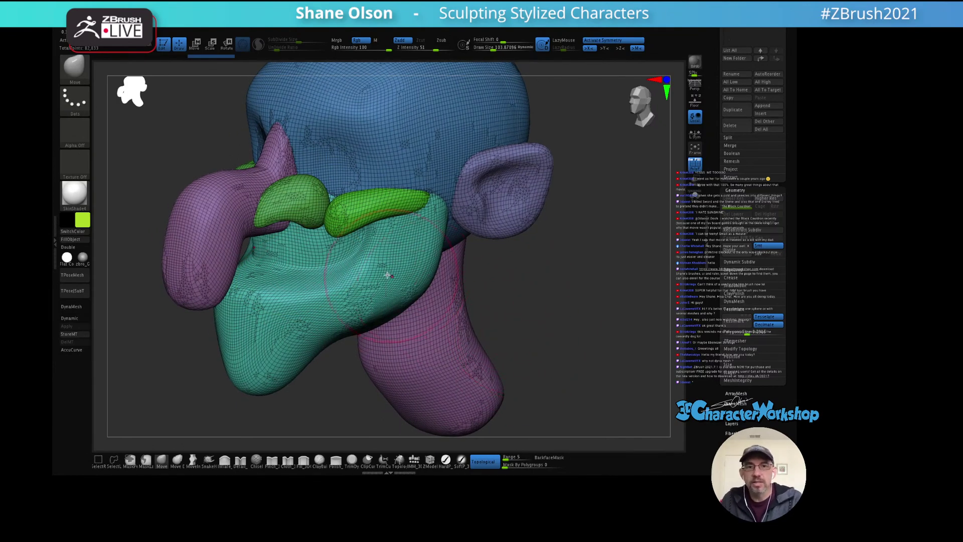
key("s")
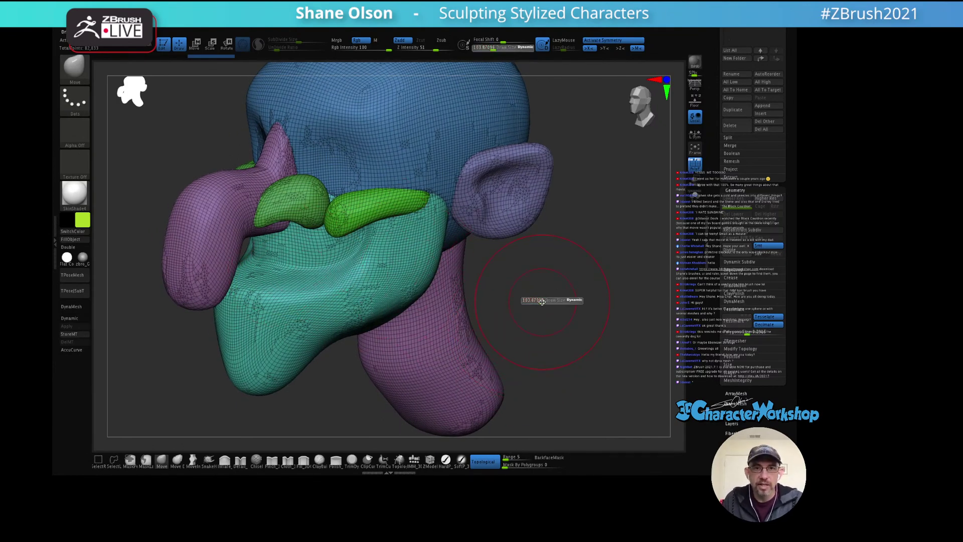
left_click_drag(541, 302, 538, 301)
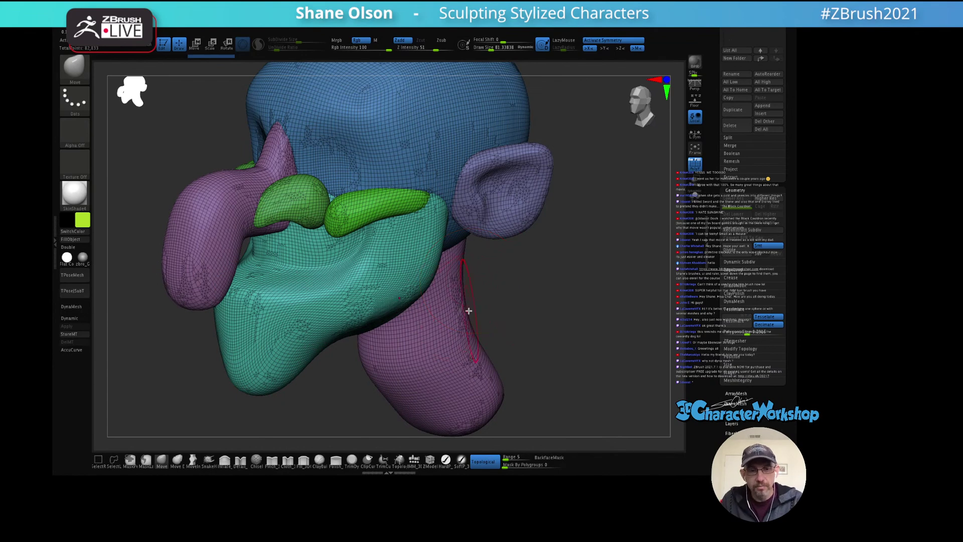
mouse_move(539, 282)
left_mouse_down()
mouse_move(528, 271)
mouse_move(513, 313)
left_mouse_up()
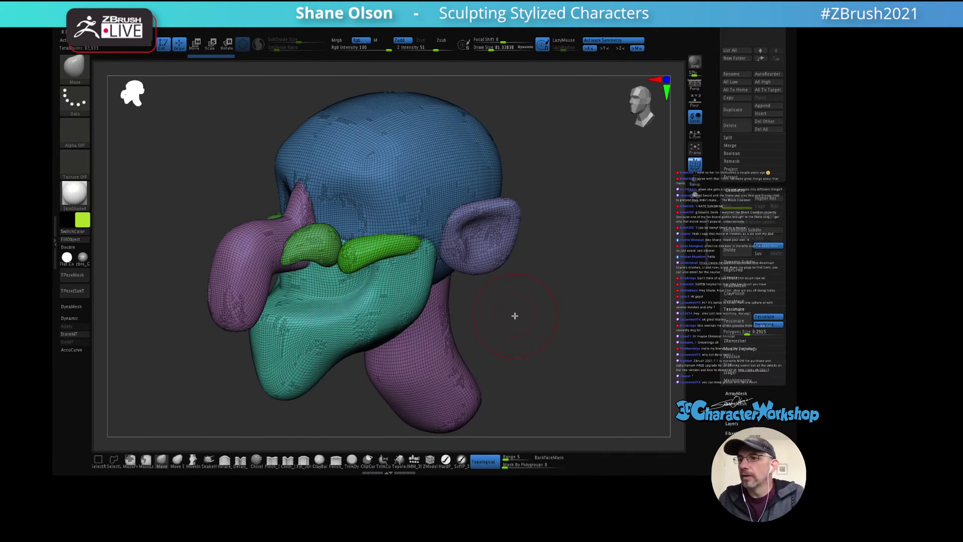
left_click_drag(536, 313, 541, 287)
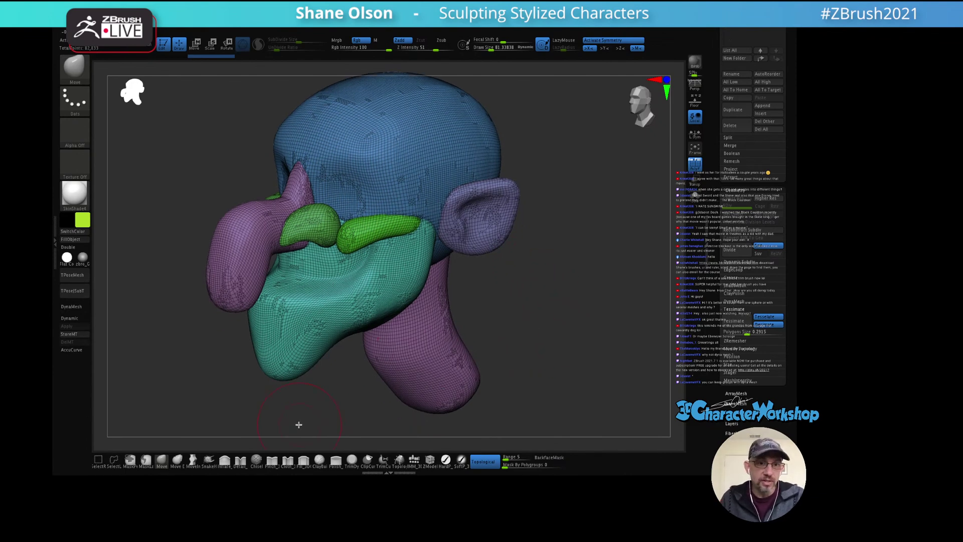
Step: Select the Detail brush, isolate the teal lower-face polygroup, and reduce the draw size to about 42
left_click(240, 460)
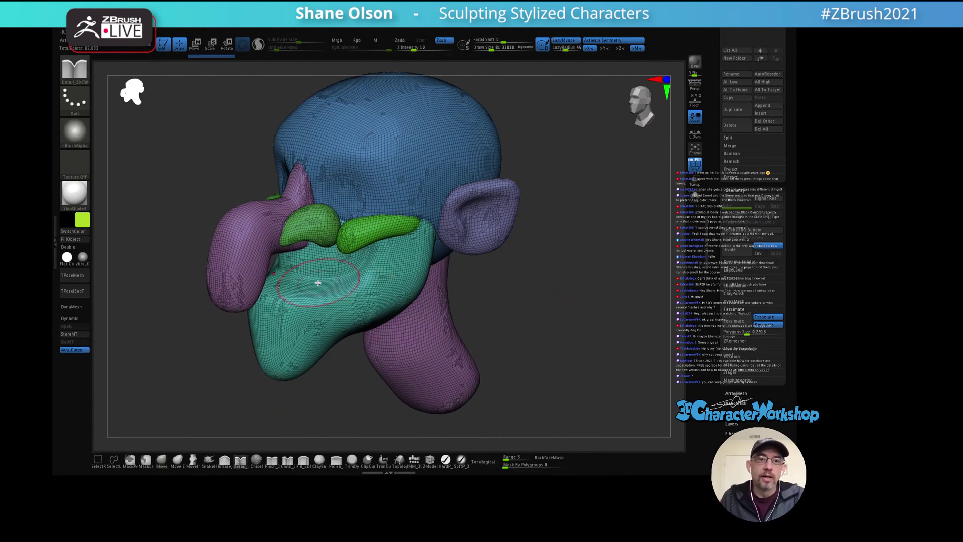
mouse_move(320, 281)
right_mouse_down("ctrl")
mouse_move(320, 299)
mouse_move(344, 294)
mouse_move(340, 275)
mouse_move(330, 281)
right_mouse_up("ctrl")
left_click(345, 302, "ctrl+shift")
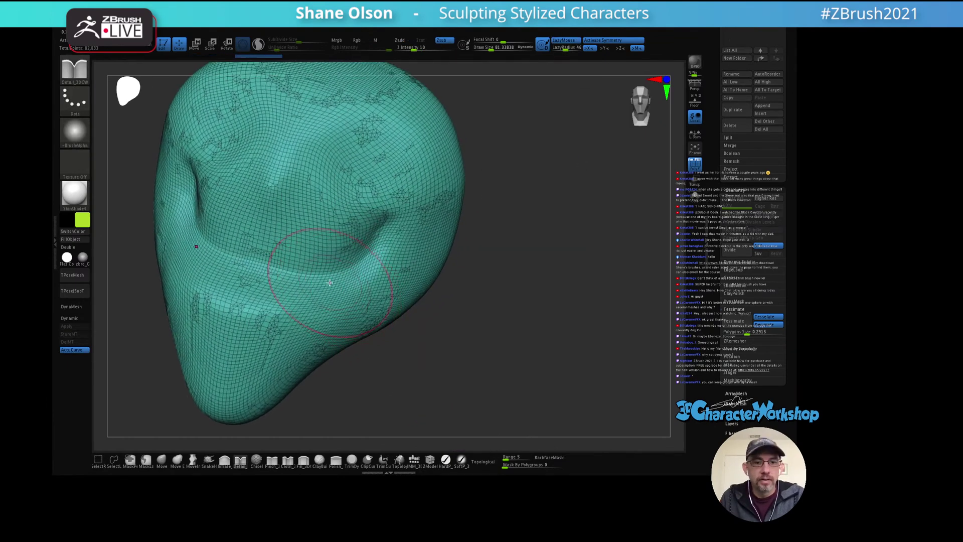
key("s")
left_click_drag(331, 282, 328, 282)
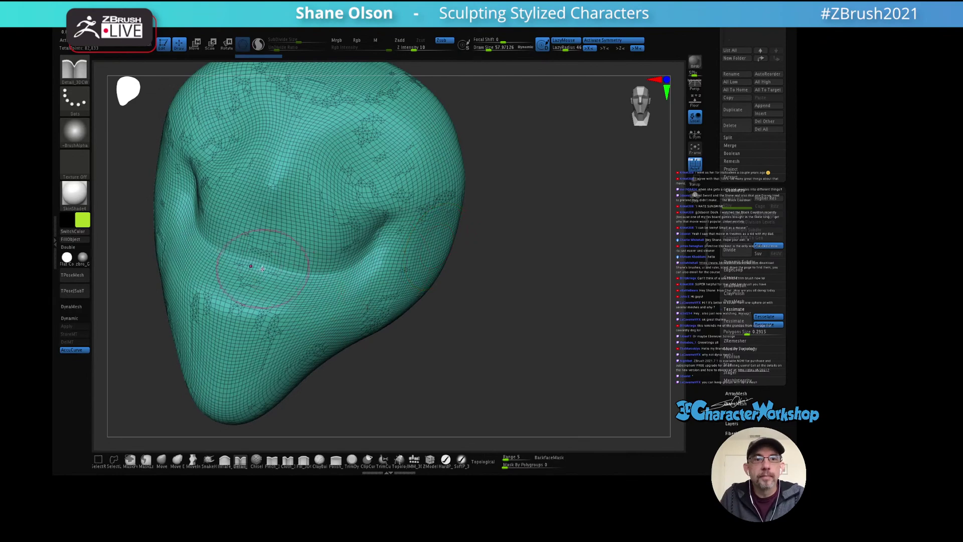
key("s")
left_click_drag(274, 268, 272, 267)
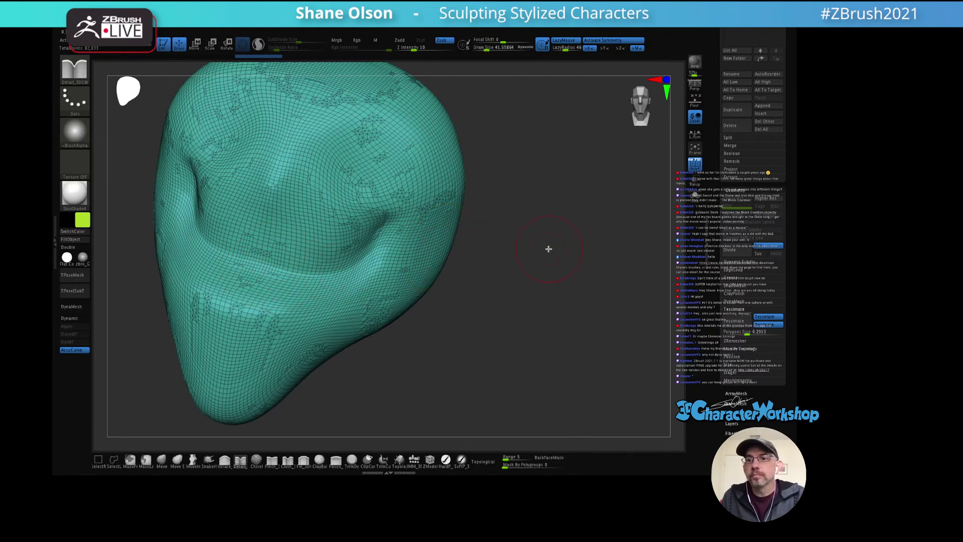
Step: Set the Tessimate Polygons Size to 0.3 and enable Sculptris Pro with SubDivide Size 0.3 and Adaptive Size off
left_click(740, 332)
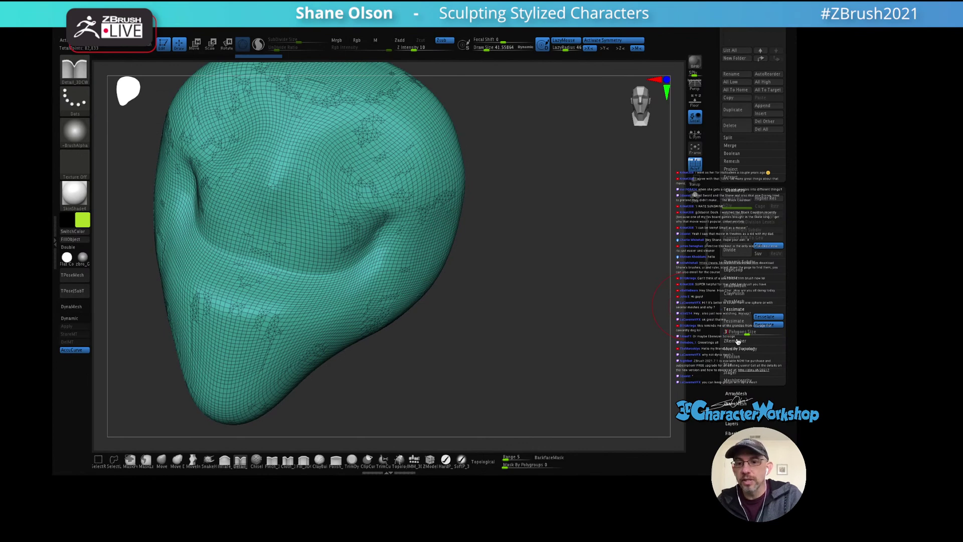
left_click_drag(538, 268, 549, 257)
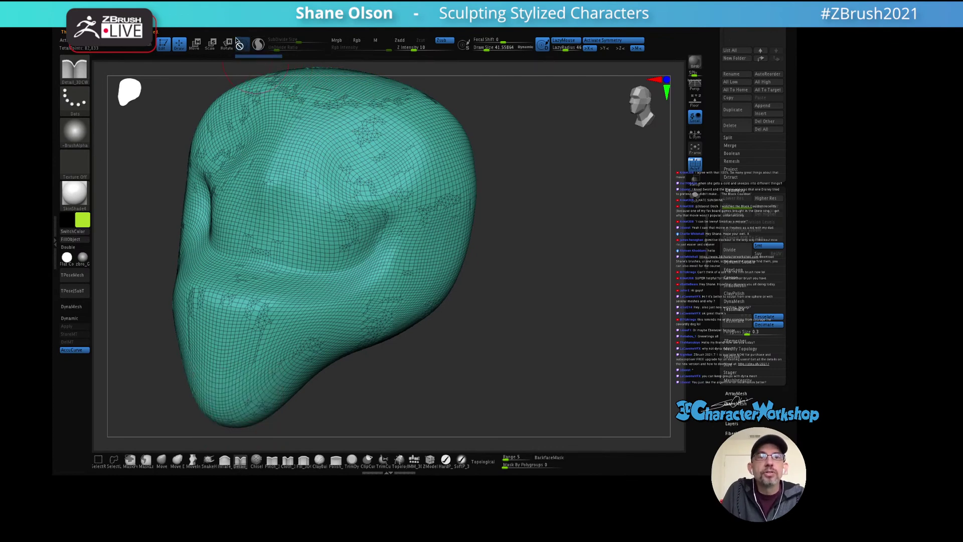
left_click(257, 46)
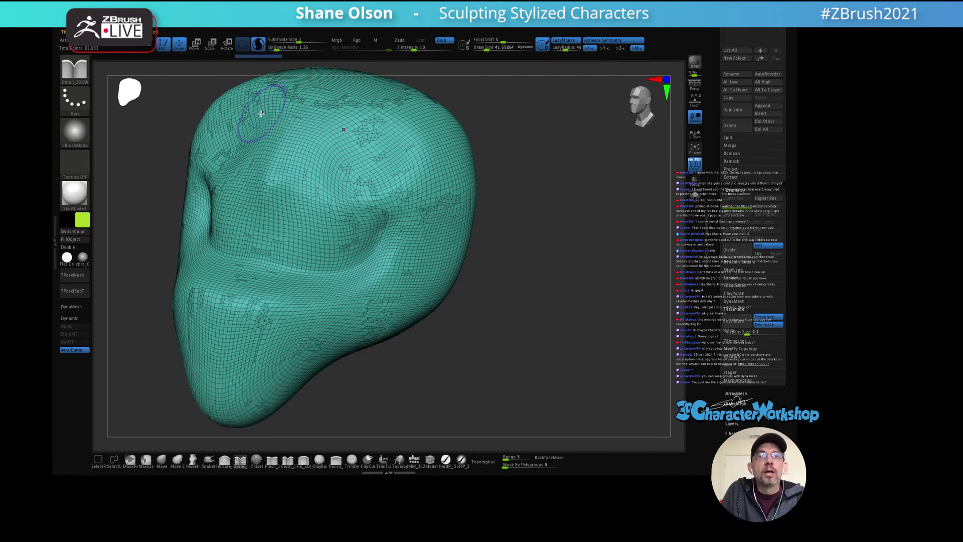
left_click(300, 41)
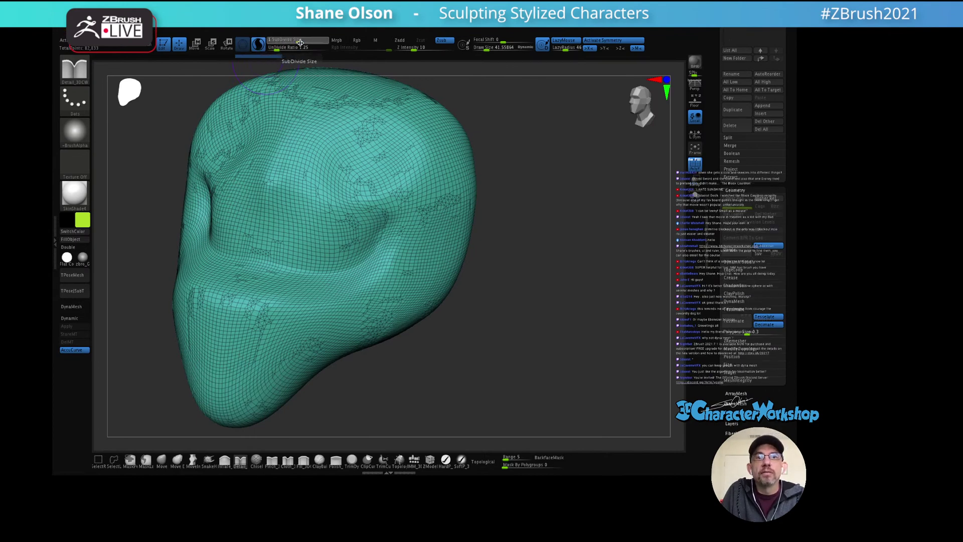
type("0.3")
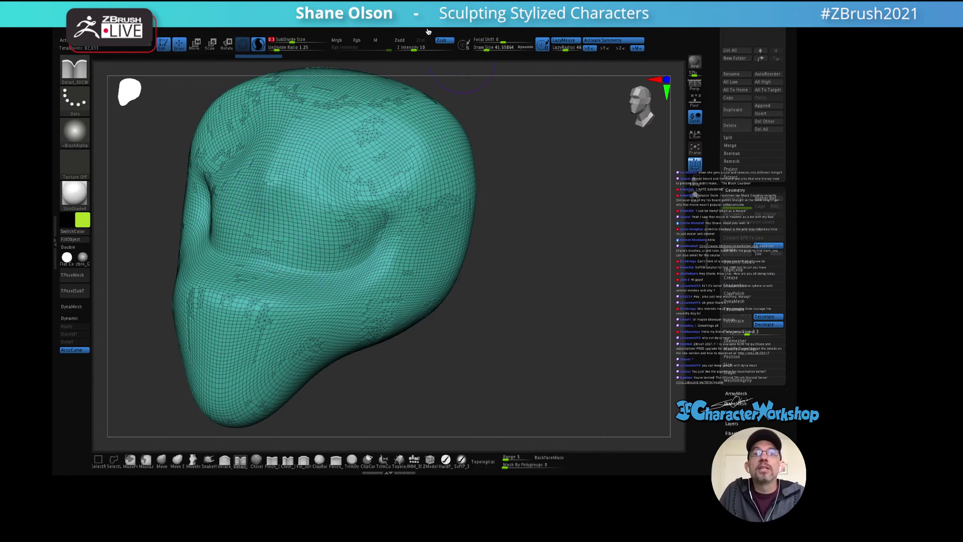
left_click(446, 27)
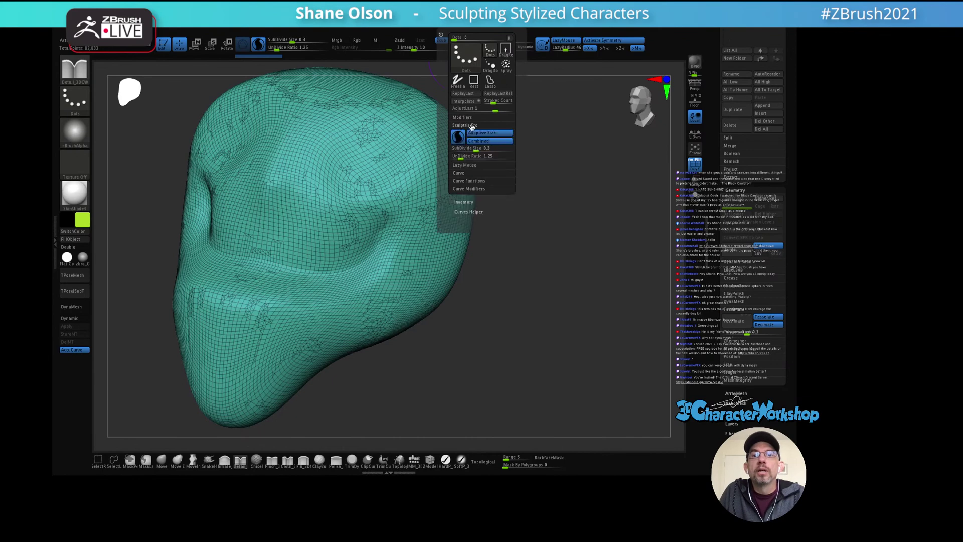
left_click(481, 135)
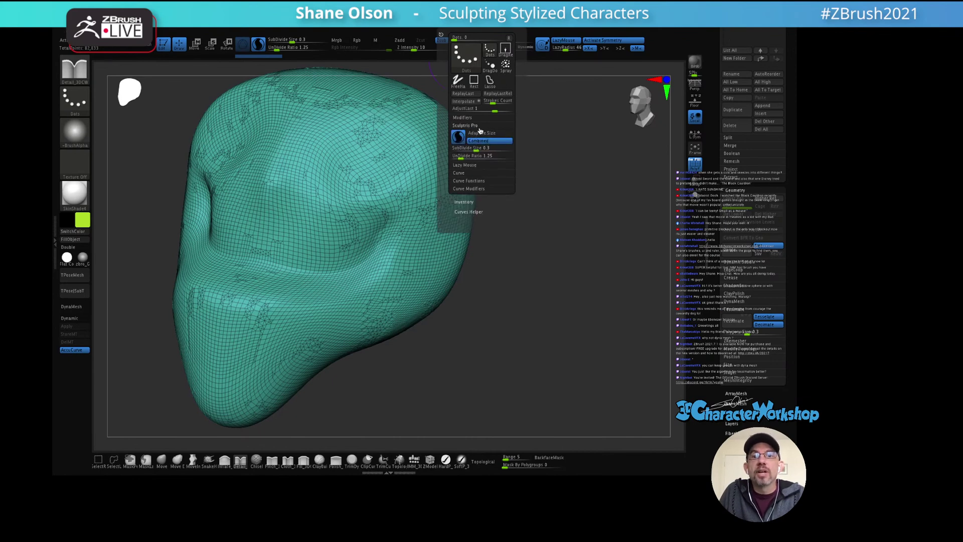
Step: Reduce the draw size to about 36 and carve Detail strokes along the lower rim and outer corner of the face recess
mouse_move(595, 267)
left_mouse_down()
mouse_move(591, 277)
mouse_move(619, 258)
mouse_move(589, 254)
mouse_move(597, 261)
left_mouse_up()
mouse_move(542, 247)
left_mouse_down("alt")
mouse_move(543, 293)
mouse_move(550, 287)
mouse_move(540, 282)
left_mouse_up("alt")
key("s")
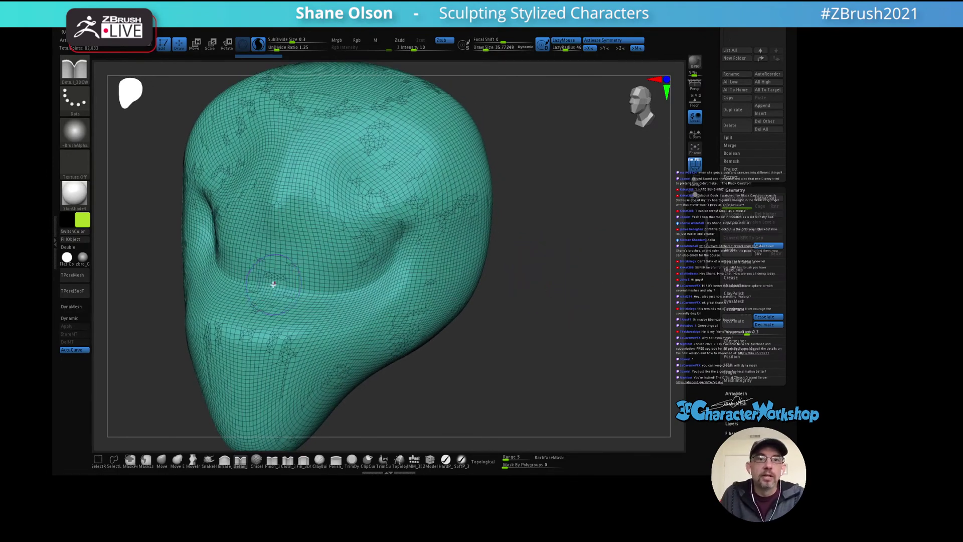
left_click_drag(262, 286, 286, 290)
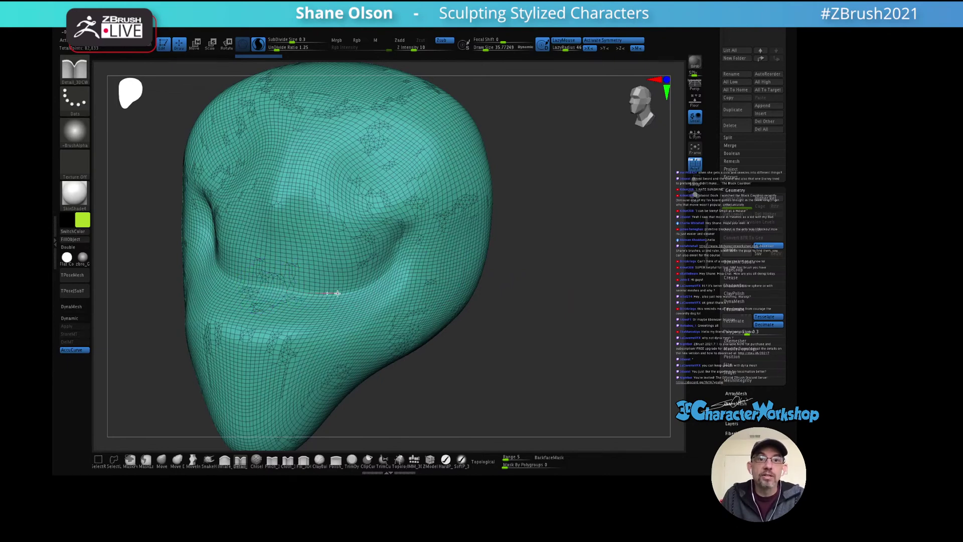
mouse_move(398, 250)
left_mouse_down()
mouse_move(407, 221)
mouse_move(405, 231)
left_mouse_up()
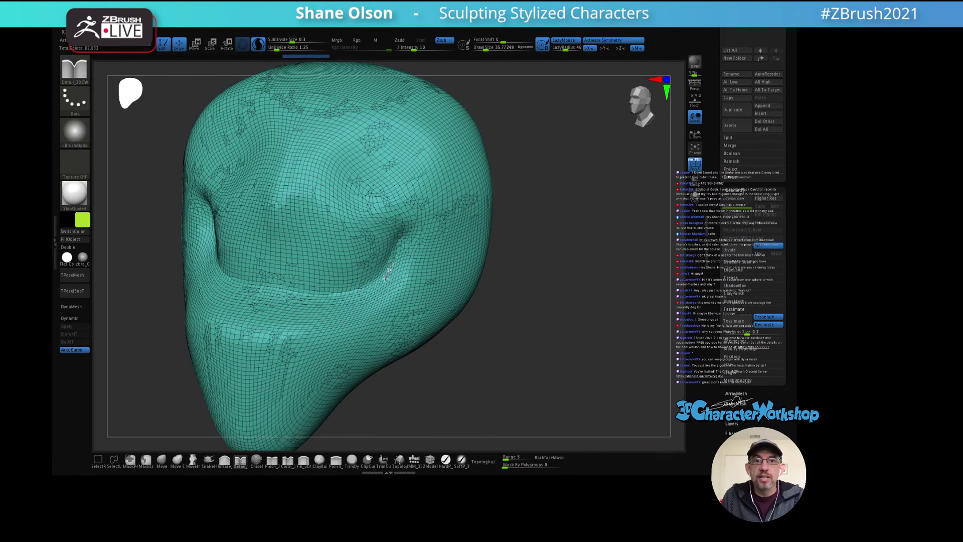
mouse_move(385, 278)
left_mouse_down()
mouse_move(293, 295)
mouse_move(254, 287)
left_mouse_up()
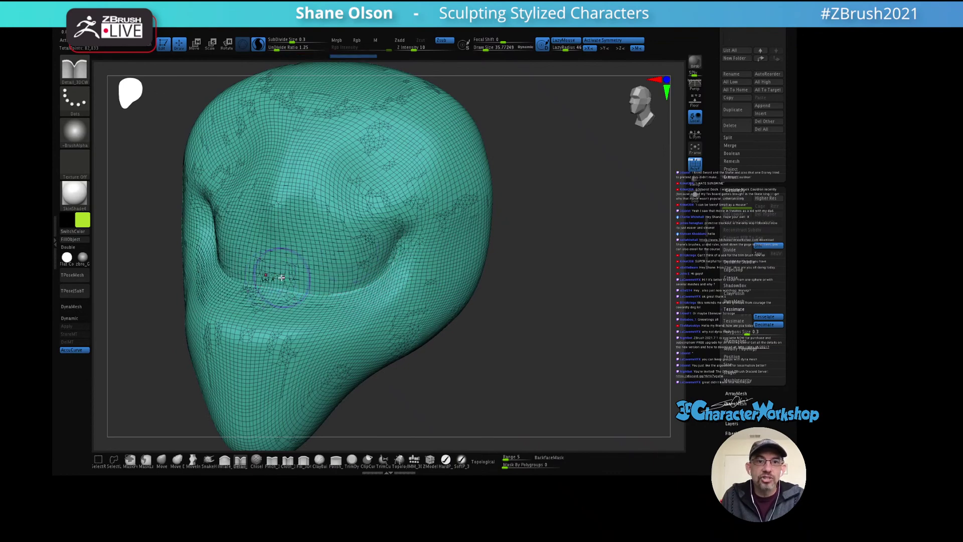
right_click_drag(299, 252, 339, 260)
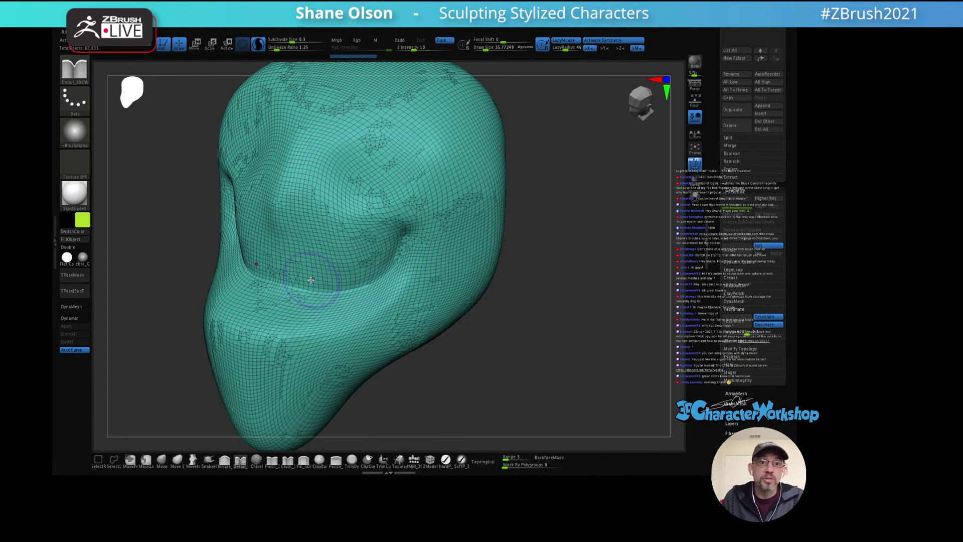
left_click_drag(270, 280, 282, 283)
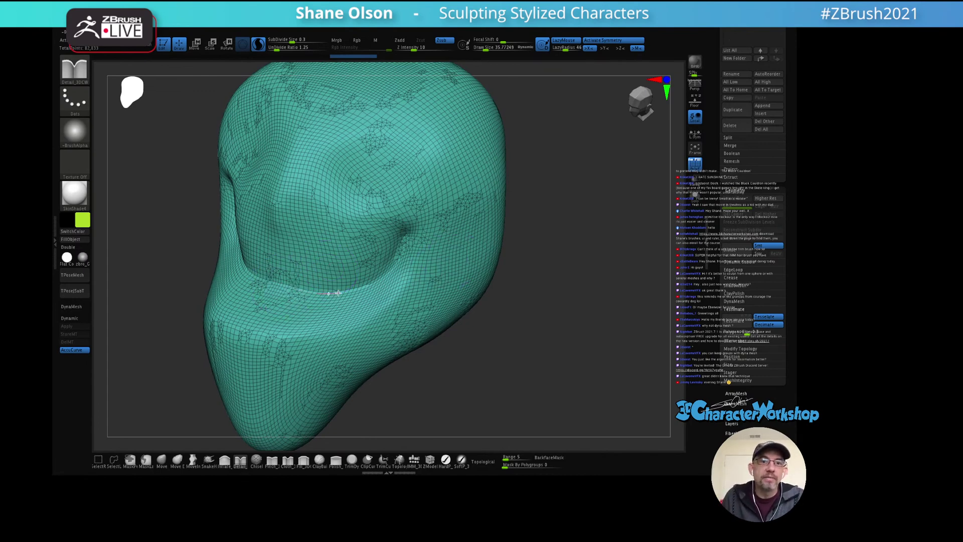
left_click_drag(338, 293, 340, 293)
left_click_drag(267, 281, 306, 290)
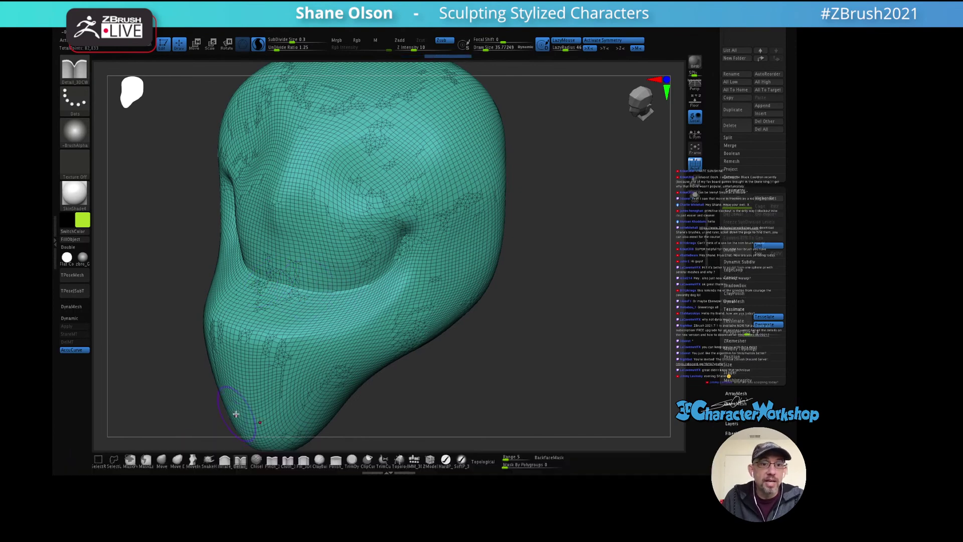
Step: Try pulling a long spike out of the side of the head with the SnakeHook brush at a draw size of about 77
left_click(209, 460)
mouse_move(458, 265)
left_mouse_down()
mouse_move(591, 317)
mouse_move(596, 300)
left_mouse_up()
key("ctrl+z")
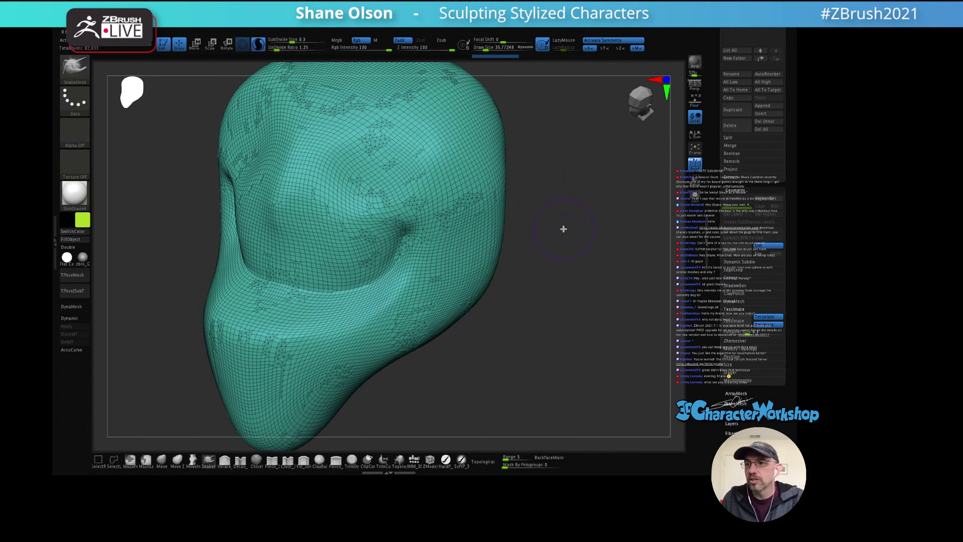
key("ctrl+z")
key("s")
left_click_drag(572, 245, 577, 244)
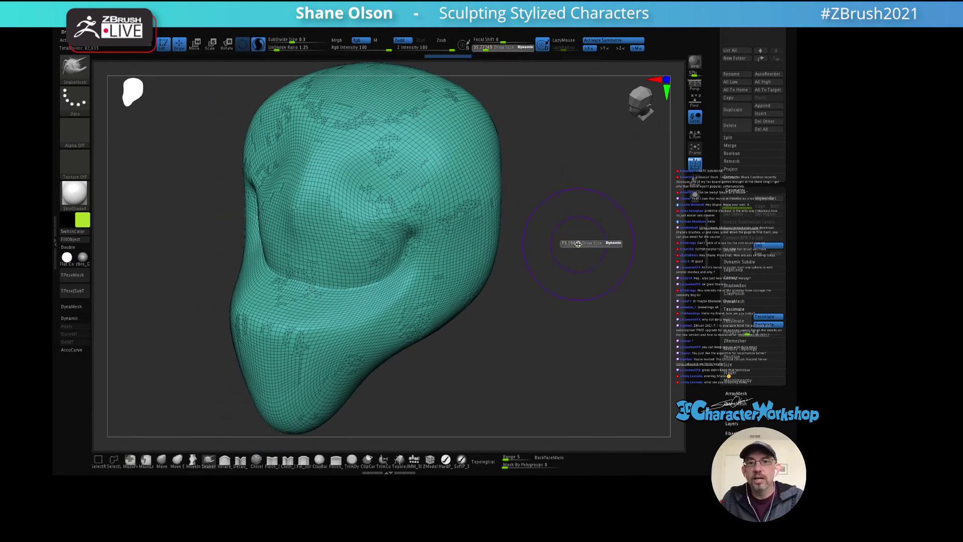
mouse_move(500, 242)
left_mouse_down()
mouse_move(537, 254)
mouse_move(606, 232)
left_mouse_up()
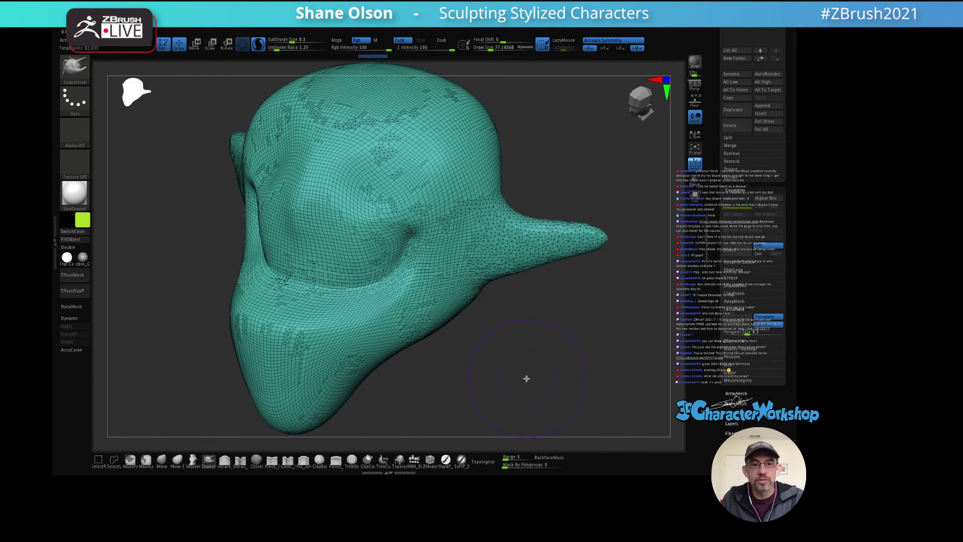
key("ctrl+z")
Step: Undo the remaining SnakeHook test pulls on the face, with the draw size set to about 45
key("ctrl+z")
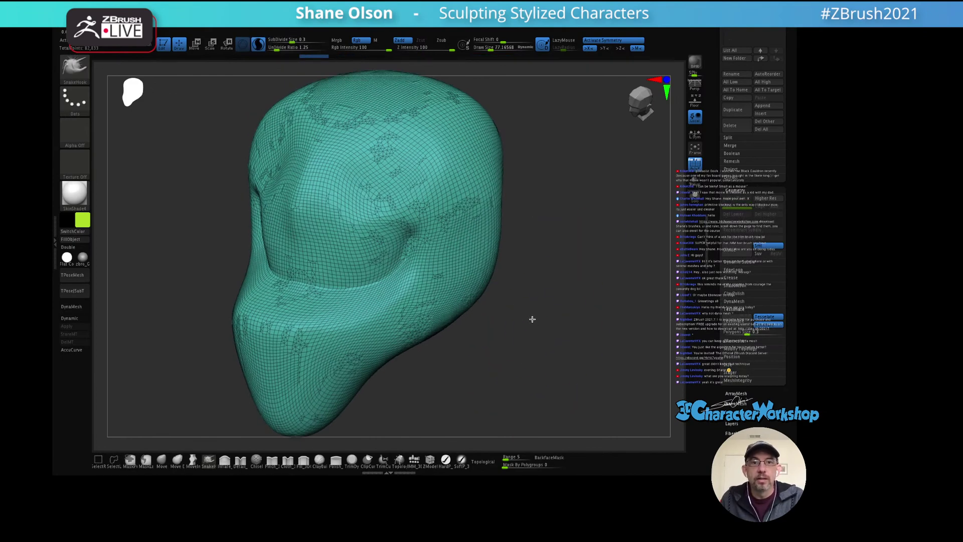
key("ctrl+z")
key("ctrl+z")
key("ctrl+z")
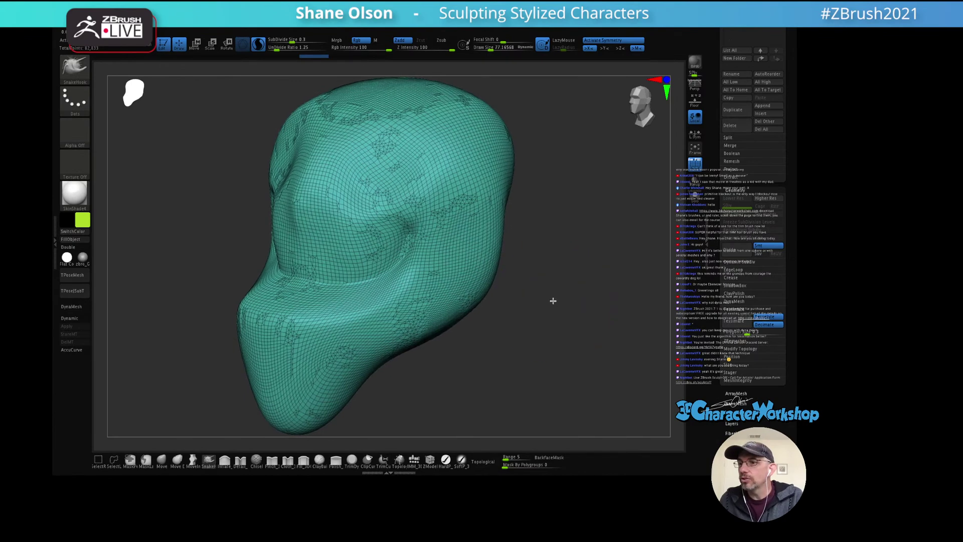
key("ctrl+z")
key("ctrl+z")
key("ctrl+z")
key("ctrl+z")
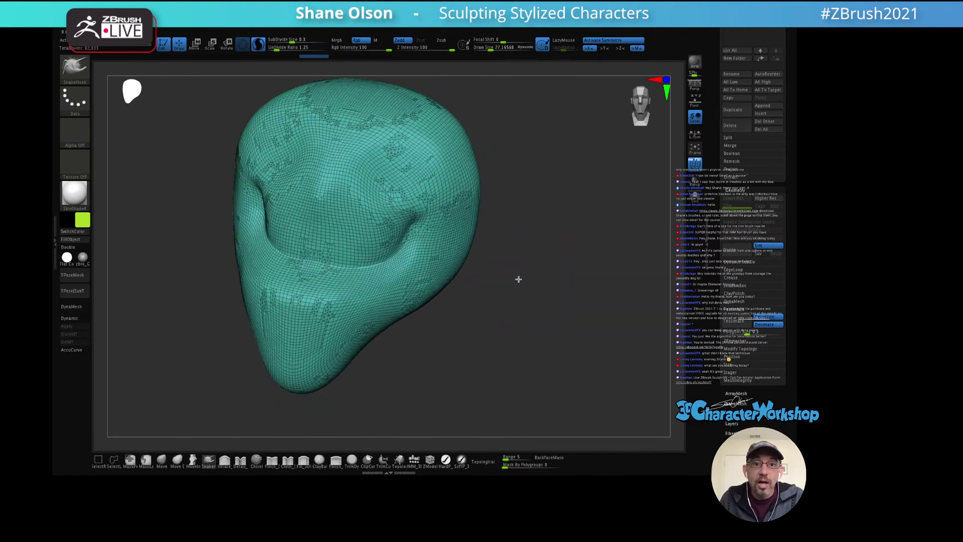
key("ctrl+z")
key("ctrl+z")
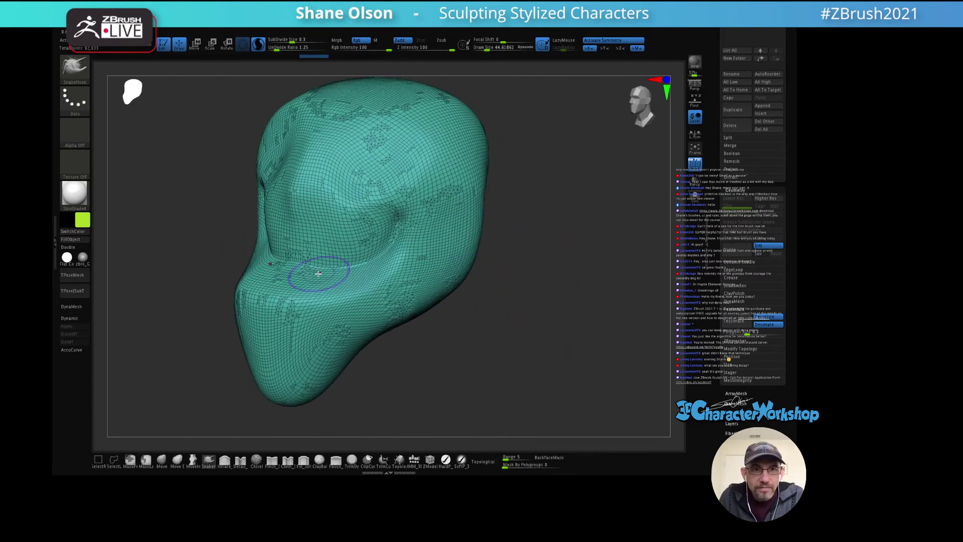
key("ctrl+z")
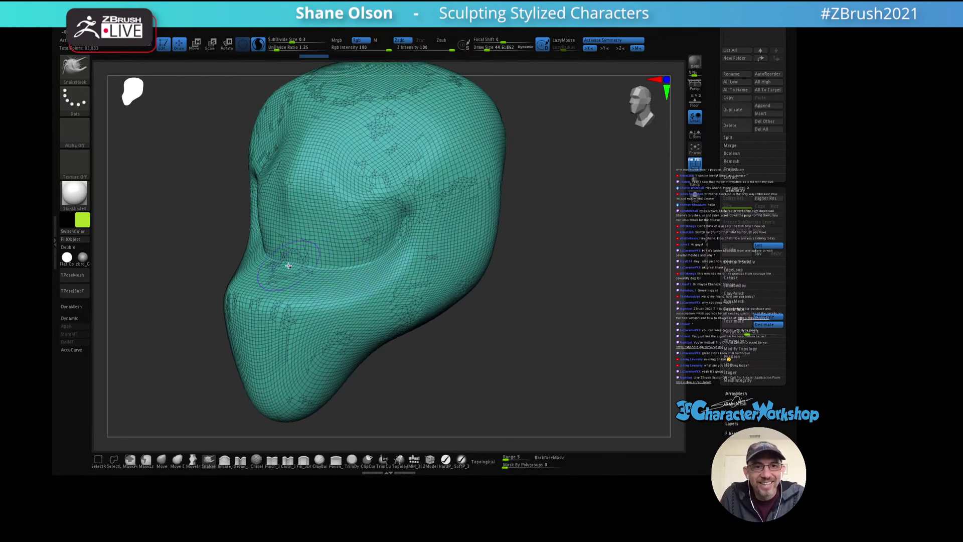
key("ctrl+z")
key("ctrl+z")
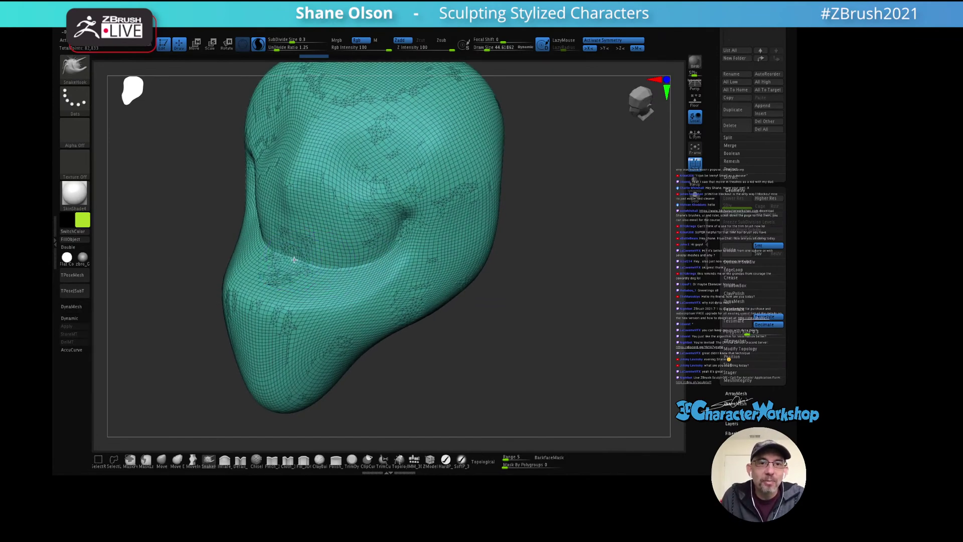
key("ctrl+z")
key("ctrl+z")
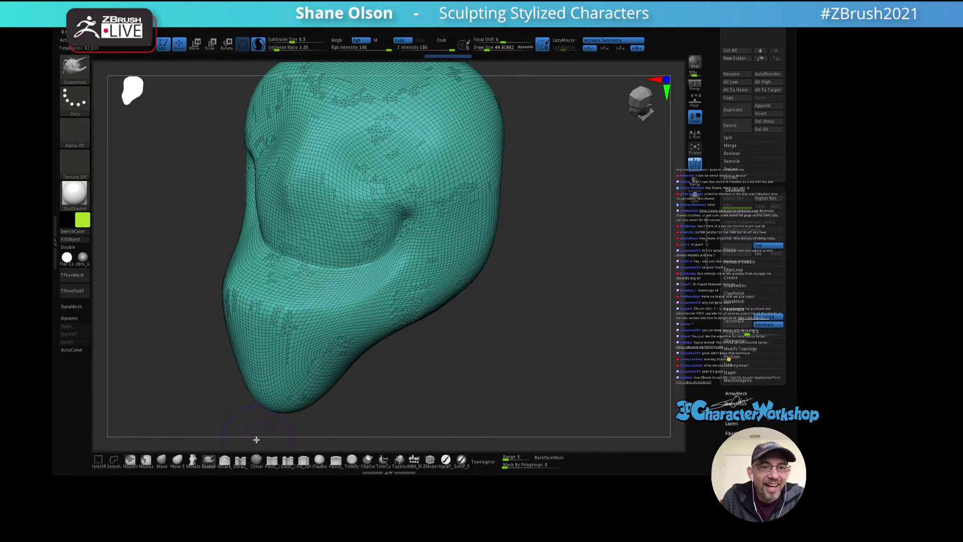
Step: Select the Detail brush and sharpen the crease along the recess's lower rim up to its outer corner, undoing and redoing strokes to compare
left_click(241, 462)
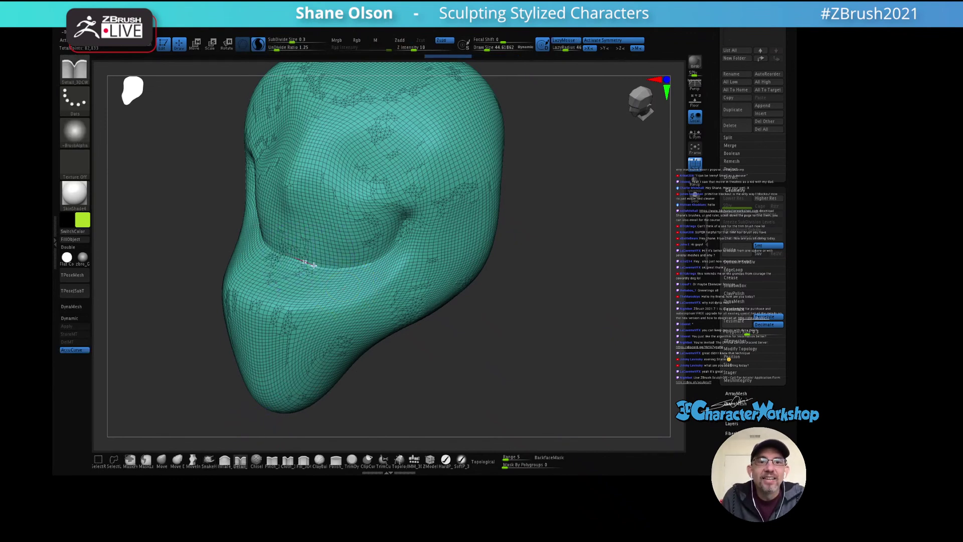
left_click_drag(409, 228, 411, 217)
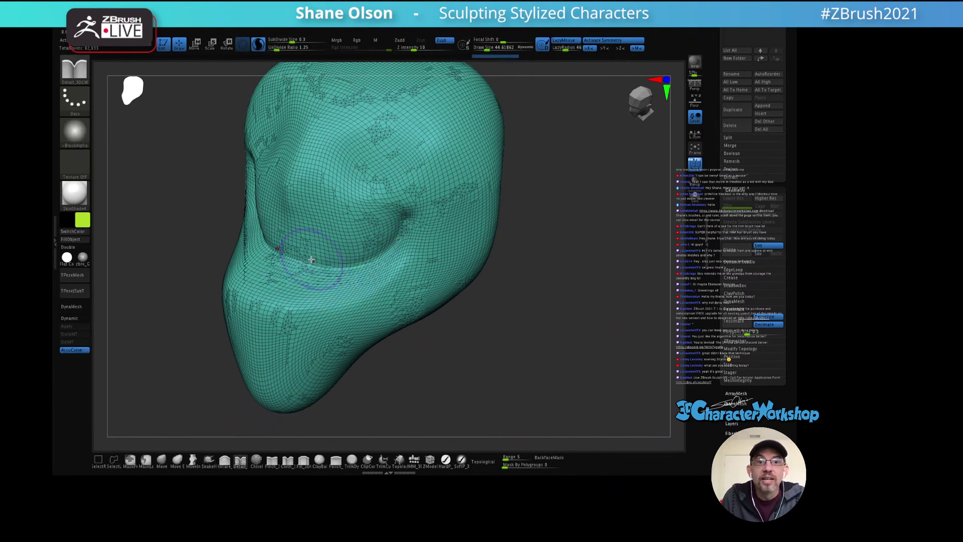
key("ctrl+z")
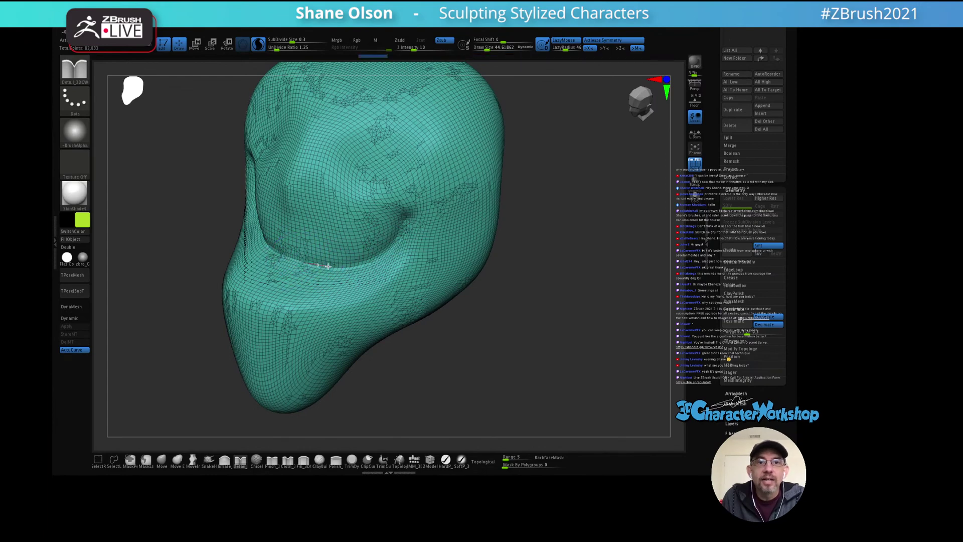
left_click_drag(374, 259, 406, 230)
mouse_move(404, 231)
right_mouse_down()
mouse_move(386, 221)
mouse_move(389, 251)
right_mouse_up()
key("ctrl+z")
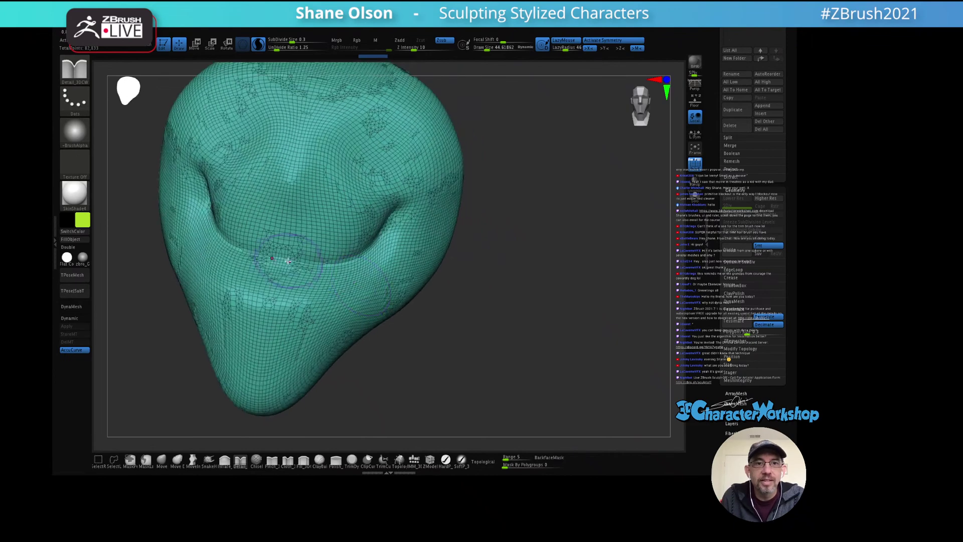
key("ctrl+shift+z")
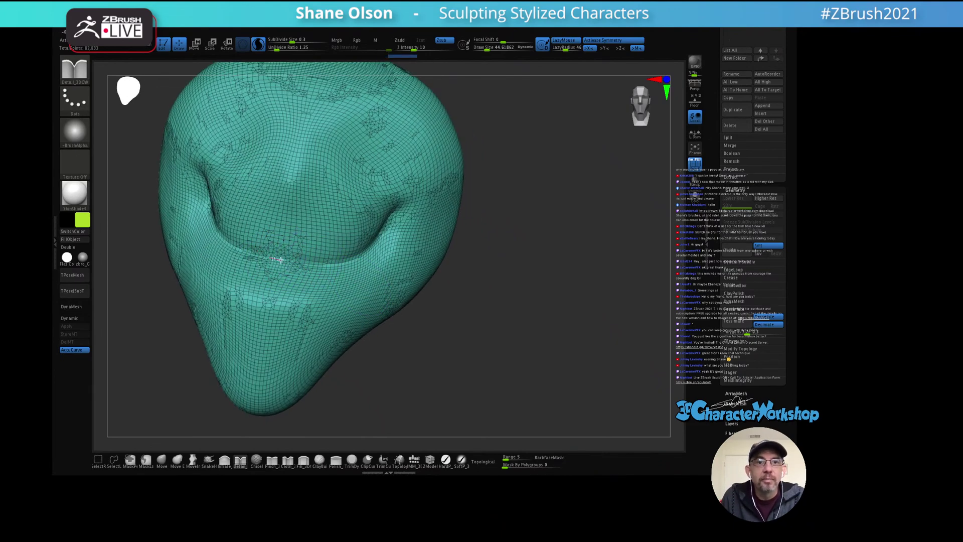
key("ctrl+shift+z")
key("ctrl+shift+z")
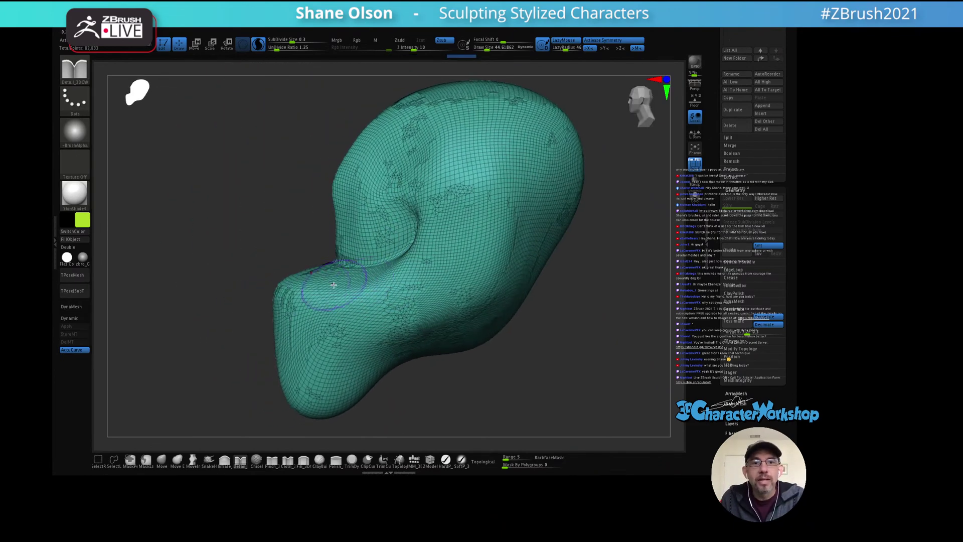
right_click_drag(301, 276, 310, 304)
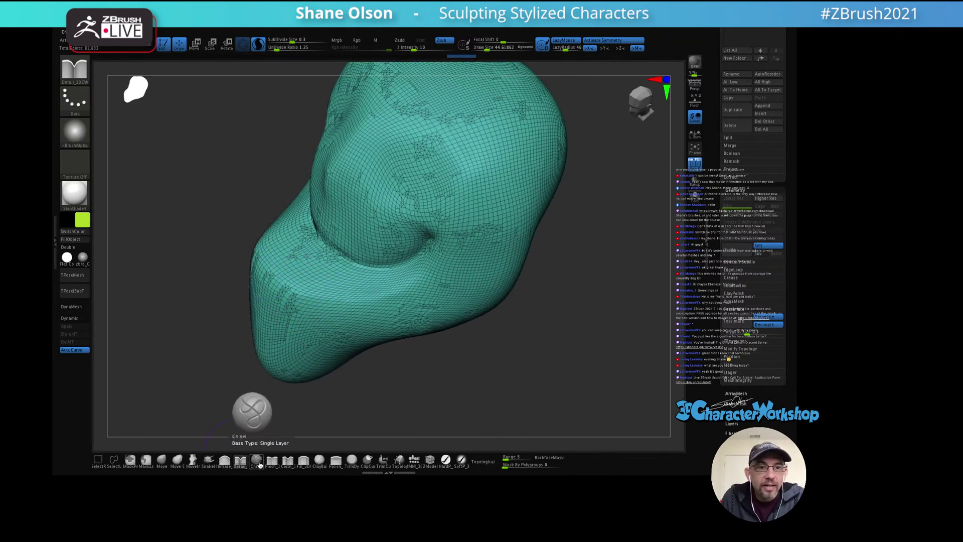
Step: Select ClayBuildup, reduce the draw size to about 36, and build a raised band across the muzzle's upper front edge
left_click(304, 461)
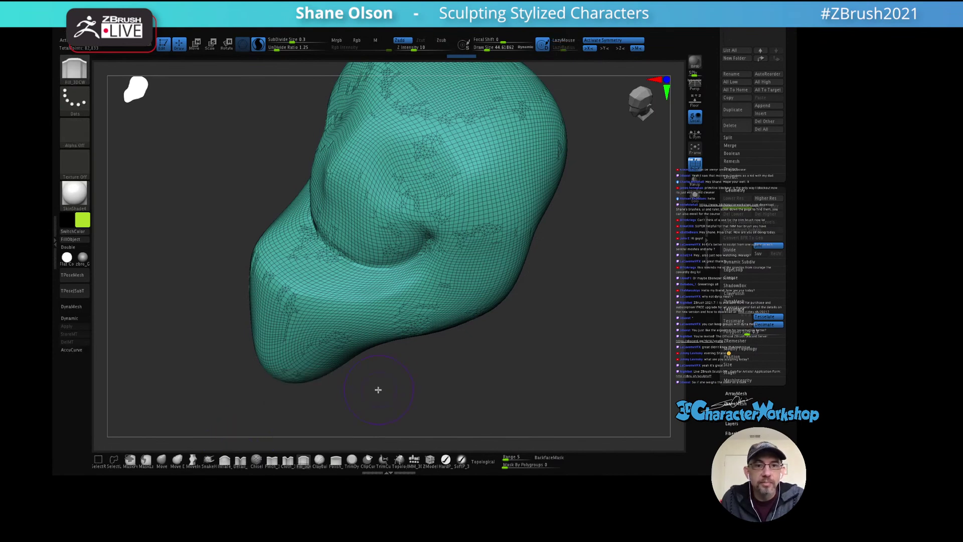
left_click(319, 460)
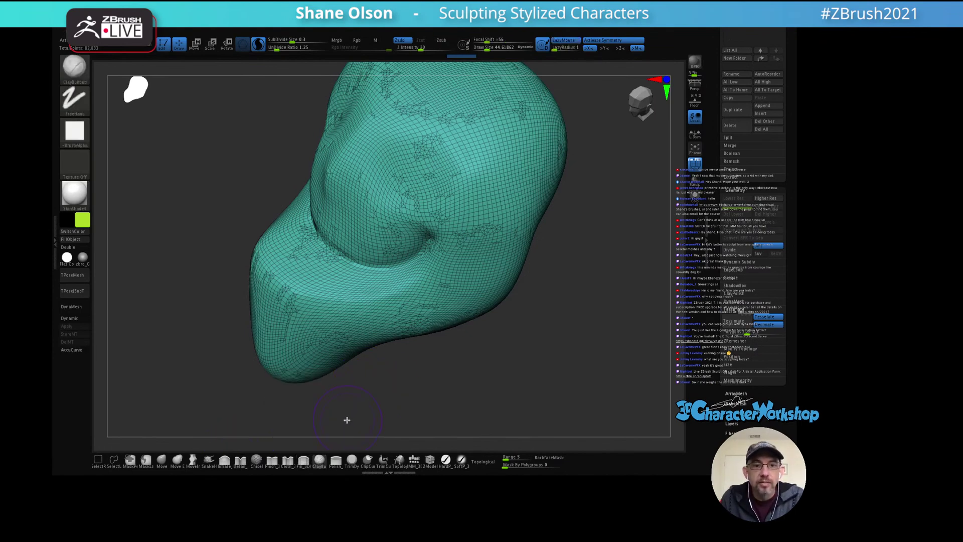
mouse_move(355, 415)
left_mouse_down("alt")
mouse_move(396, 337)
mouse_move(387, 337)
left_mouse_up("alt")
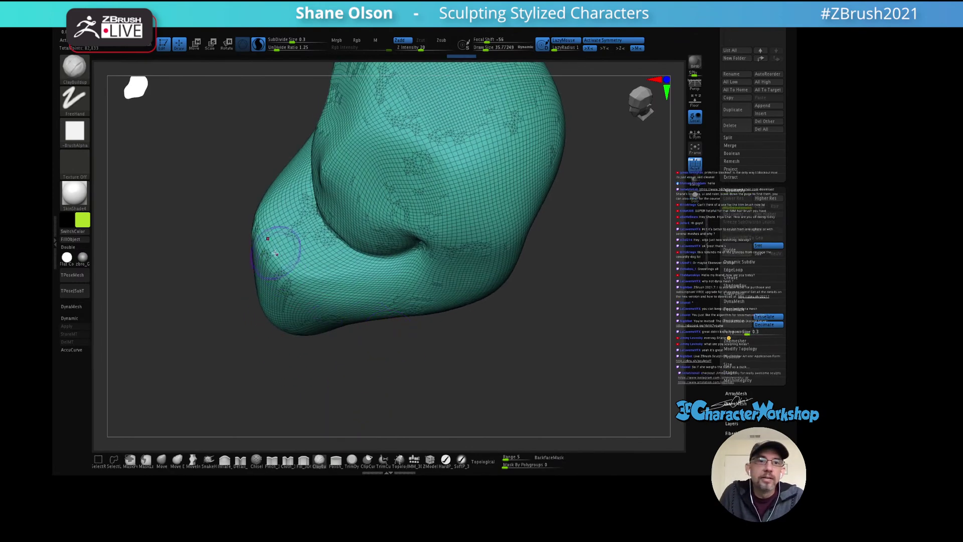
left_click_drag(260, 237, 303, 265)
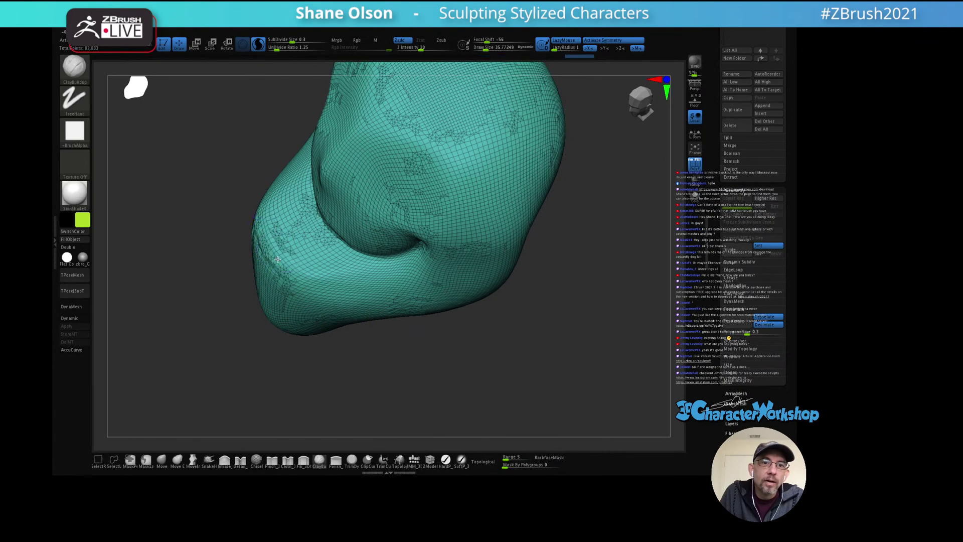
mouse_move(273, 221)
left_mouse_down()
mouse_move(296, 268)
mouse_move(332, 288)
mouse_move(321, 282)
left_mouse_up()
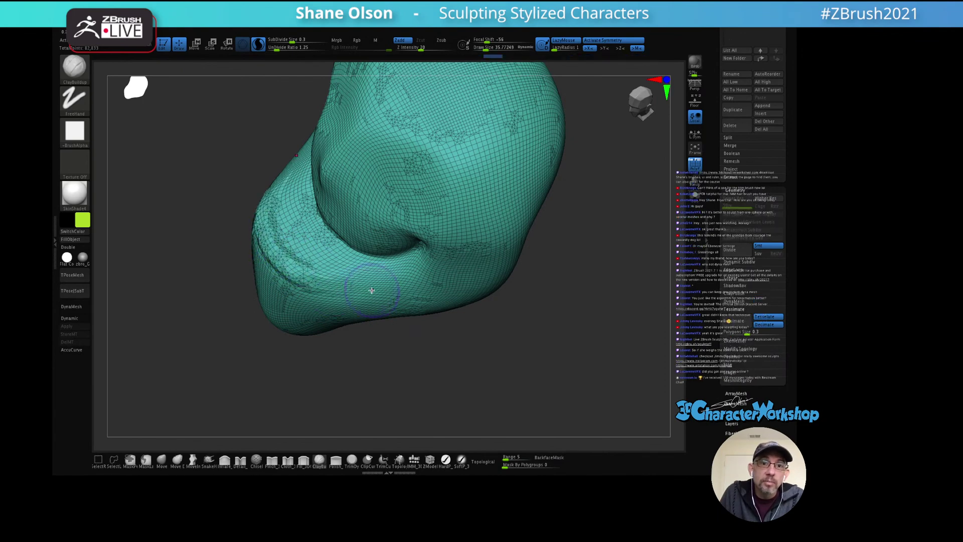
mouse_move(394, 290)
right_mouse_down()
mouse_move(392, 329)
mouse_move(389, 284)
mouse_move(359, 281)
right_mouse_up()
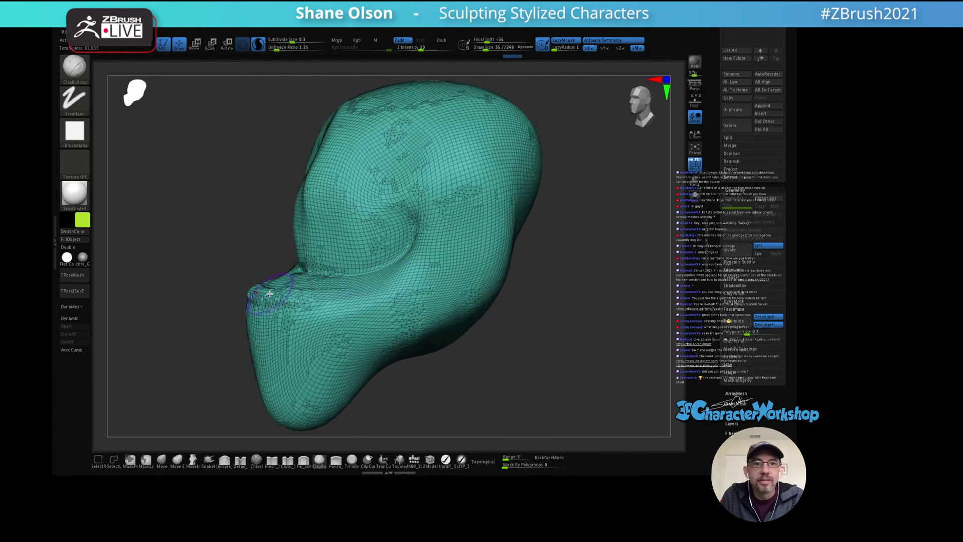
left_click_drag(251, 289, 291, 307)
right_click_drag(244, 293, 286, 289)
mouse_move(431, 304)
right_mouse_down()
mouse_move(410, 312)
mouse_move(401, 276)
mouse_move(348, 256)
right_mouse_up()
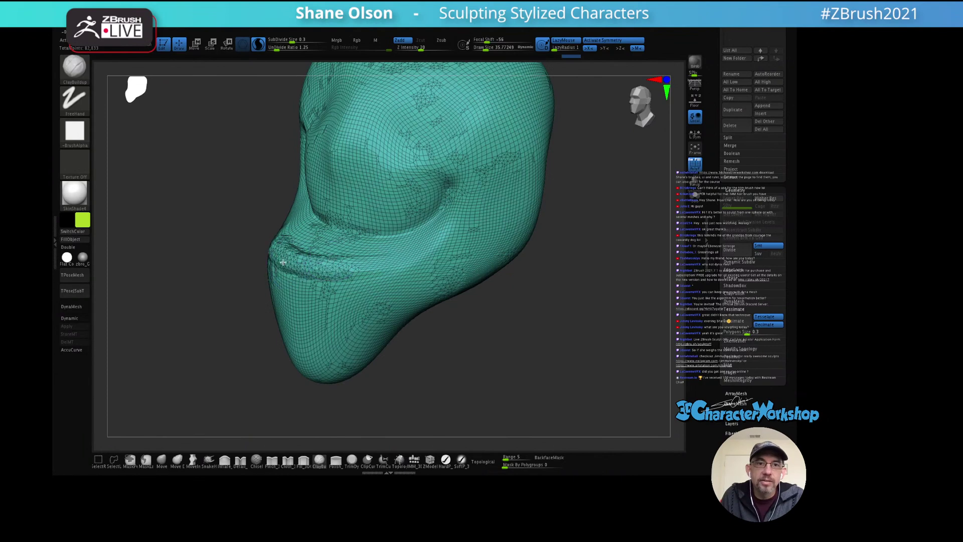
Step: Extend the ClayBuildup ridge from the muzzle's front toward the cheek and smooth its upper surface
left_click_drag(283, 262, 341, 262)
mouse_move(321, 266)
left_mouse_down("shift")
mouse_move(273, 273)
mouse_move(337, 288)
left_mouse_up("shift")
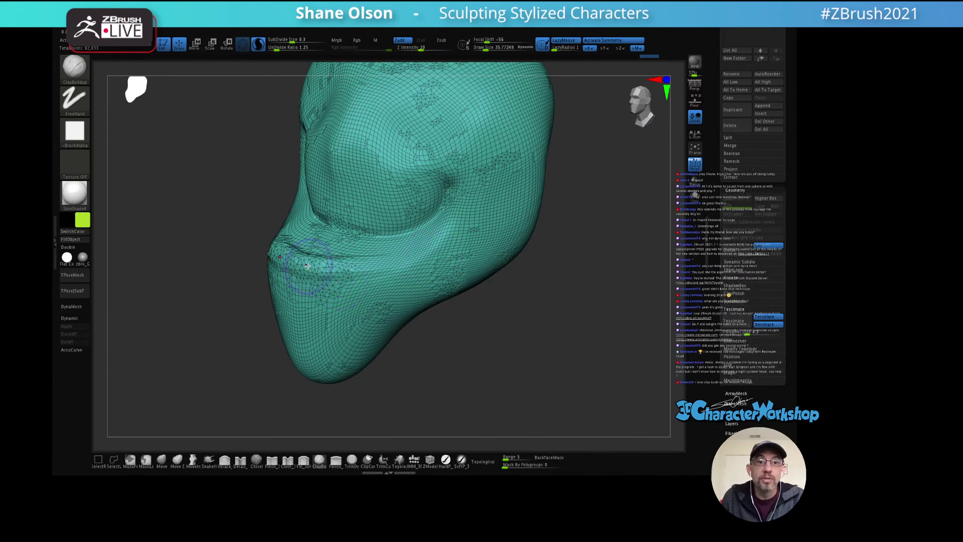
left_click_drag(307, 265, 348, 266)
right_click_drag(346, 262, 341, 277)
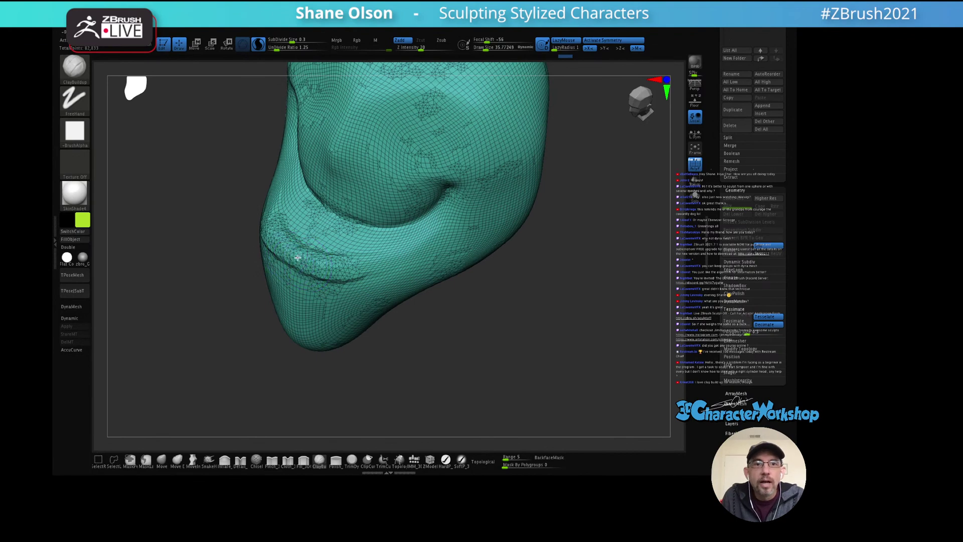
mouse_move(297, 257)
left_mouse_down()
mouse_move(356, 270)
mouse_move(405, 253)
left_mouse_up()
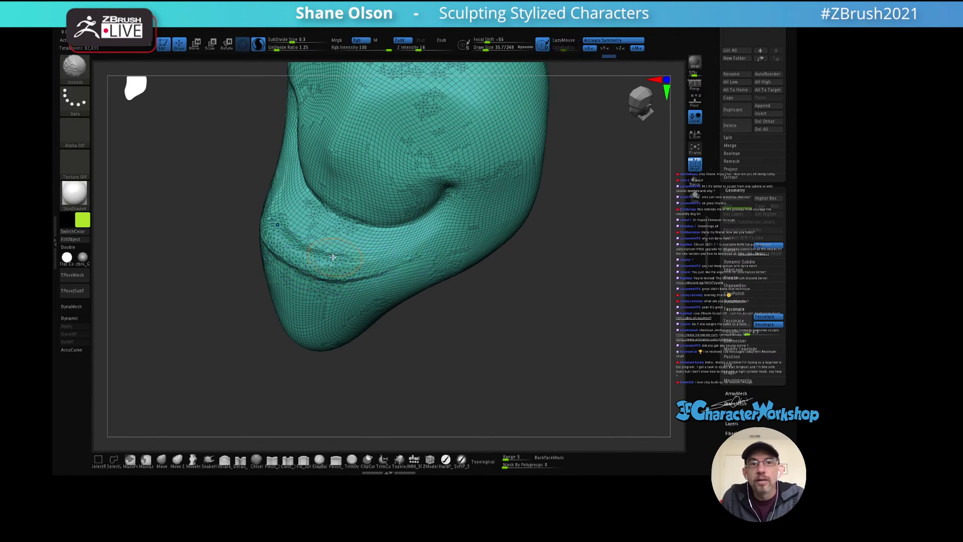
mouse_move(332, 257)
left_mouse_down("shift")
mouse_move(306, 246)
mouse_move(381, 260)
left_mouse_up("shift")
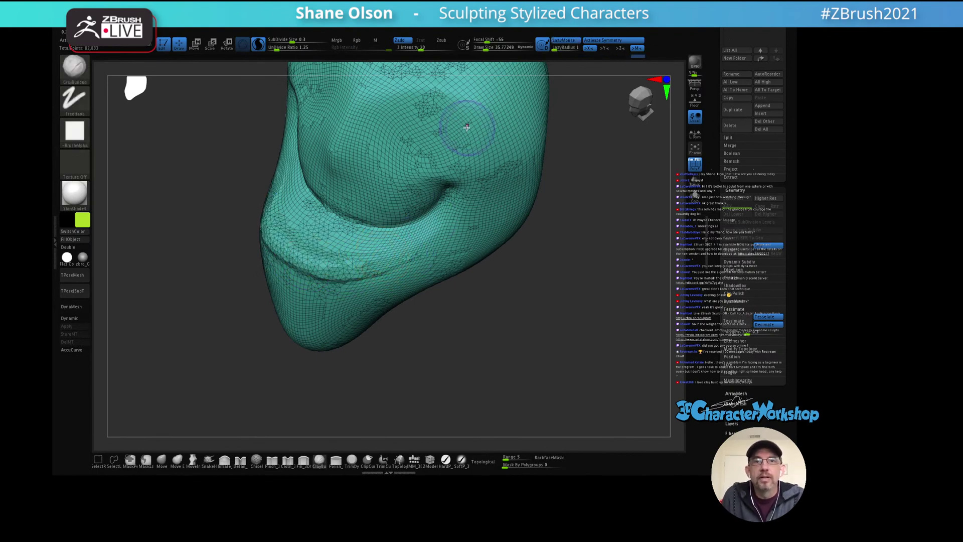
Step: Lower the Sculptris Pro SubDivide Size to about 0.157
key("shift")
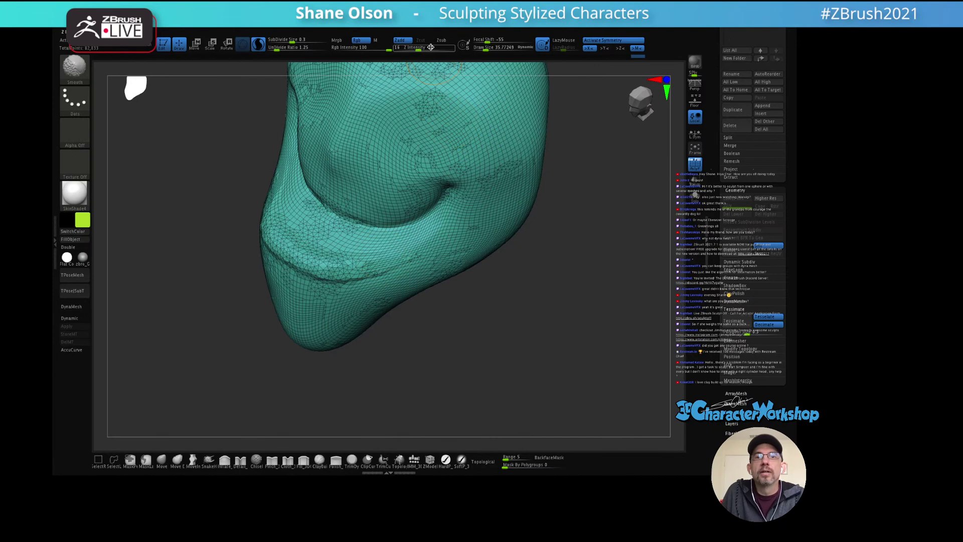
left_click(290, 40)
left_click_drag(289, 42, 289, 42)
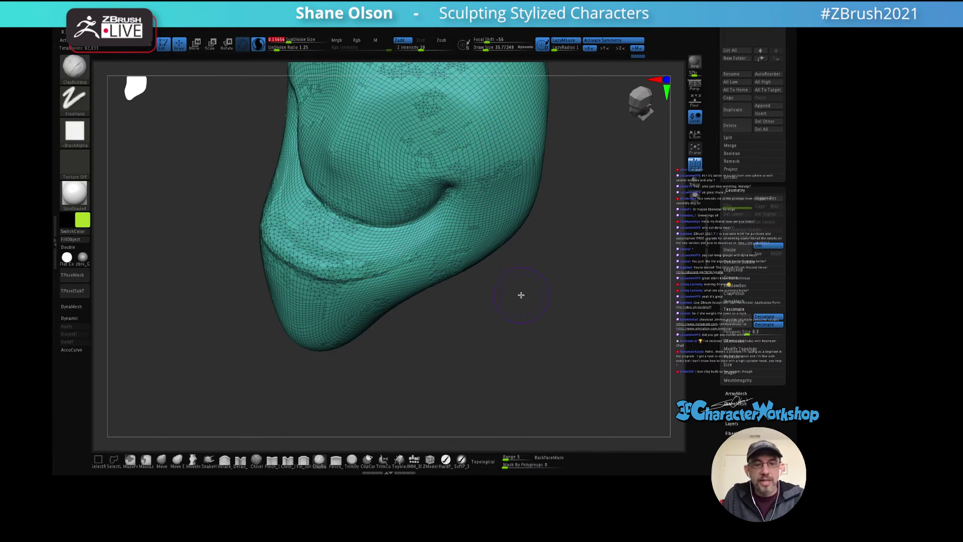
left_click_drag(530, 286, 549, 261)
left_click_drag(549, 260, 533, 294, "alt")
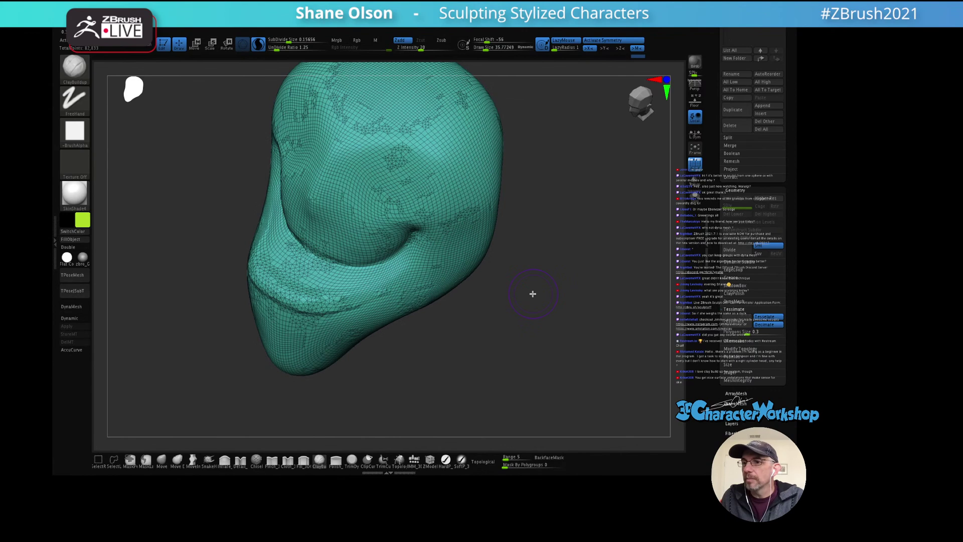
Step: Unhide all polygroups of the head and raise the Smooth brush's Z Intensity to about 33
left_click(563, 322, "ctrl+shift")
mouse_move(554, 331)
left_mouse_down()
mouse_move(567, 279)
mouse_move(537, 324)
mouse_move(561, 312)
left_mouse_up()
mouse_move(346, 236)
left_mouse_down("shift")
mouse_move(306, 239)
mouse_move(350, 247)
mouse_move(301, 221)
mouse_move(344, 244)
left_mouse_up("shift")
left_click_drag(419, 49, 429, 49)
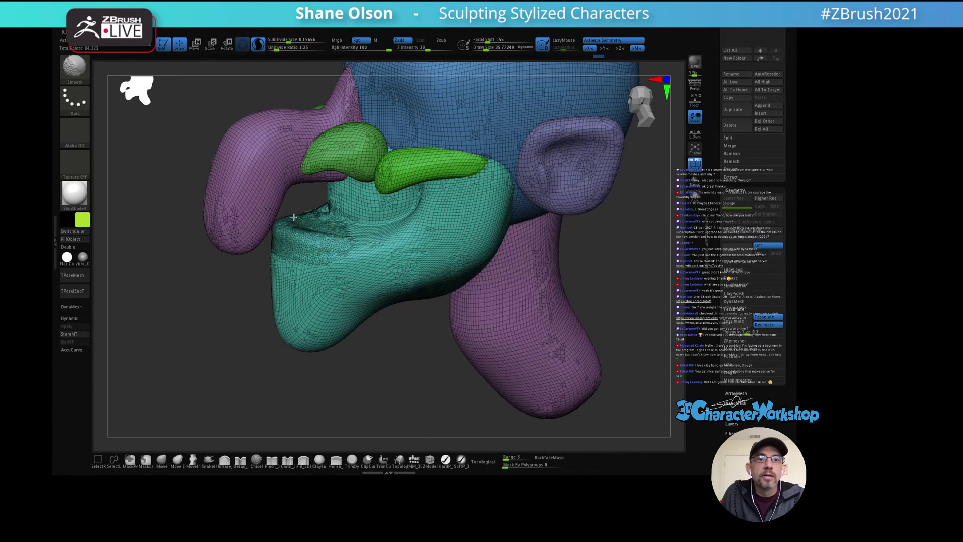
Step: Smooth the muzzle's ridge and build up the upper lip and cheek below the eyelids with ClayBuildup
mouse_move(294, 218)
left_mouse_down("shift")
mouse_move(333, 245)
mouse_move(287, 261)
mouse_move(307, 270)
left_mouse_up("shift")
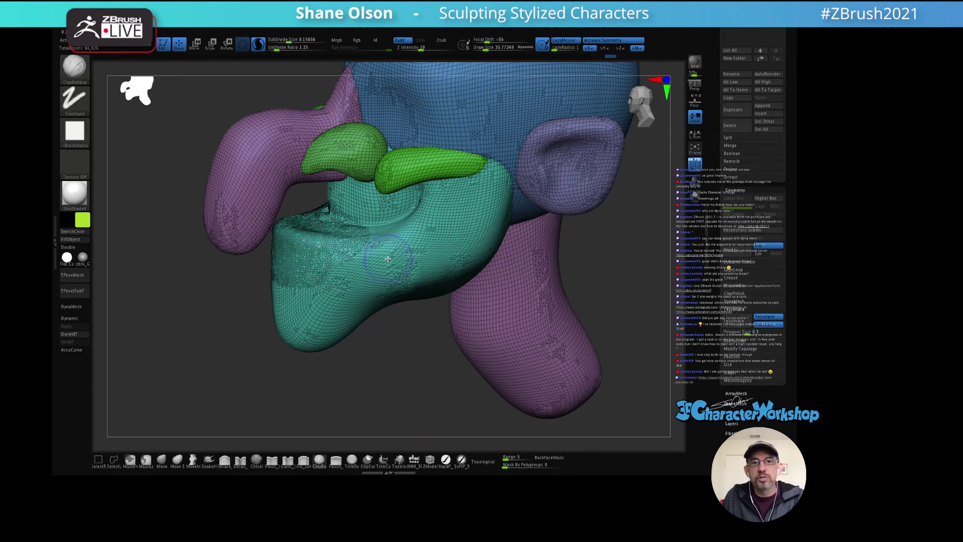
right_click_drag(402, 233, 397, 257, "ctrl")
mouse_move(353, 282)
right_mouse_down()
mouse_move(358, 251)
mouse_move(306, 266)
right_mouse_up()
mouse_move(299, 218)
left_mouse_down("shift")
mouse_move(331, 213)
mouse_move(296, 193)
mouse_move(386, 211)
mouse_move(409, 194)
mouse_move(379, 218)
mouse_move(396, 196)
mouse_move(300, 214)
left_mouse_up("shift")
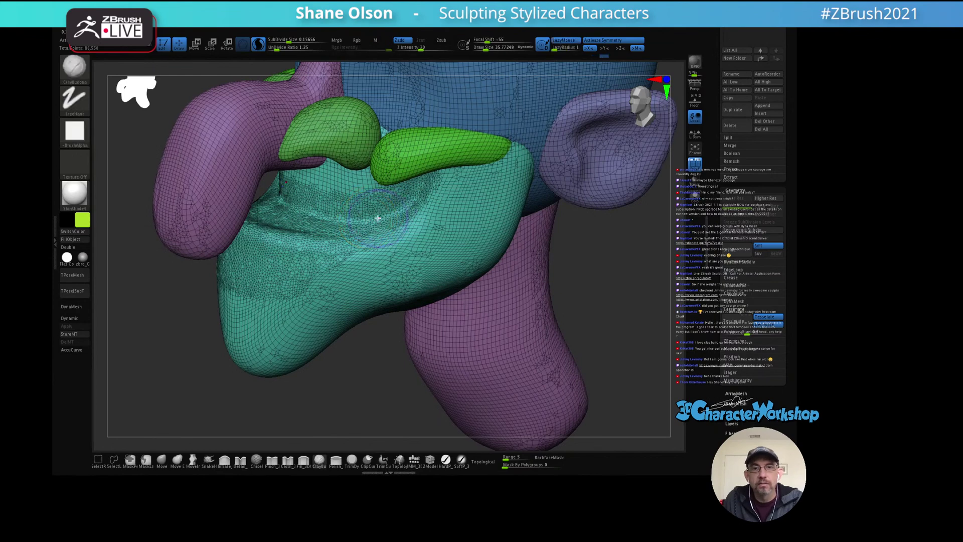
mouse_move(379, 218)
right_mouse_down()
mouse_move(364, 213)
mouse_move(396, 215)
right_mouse_up()
left_click_drag(396, 215, 389, 215, "alt")
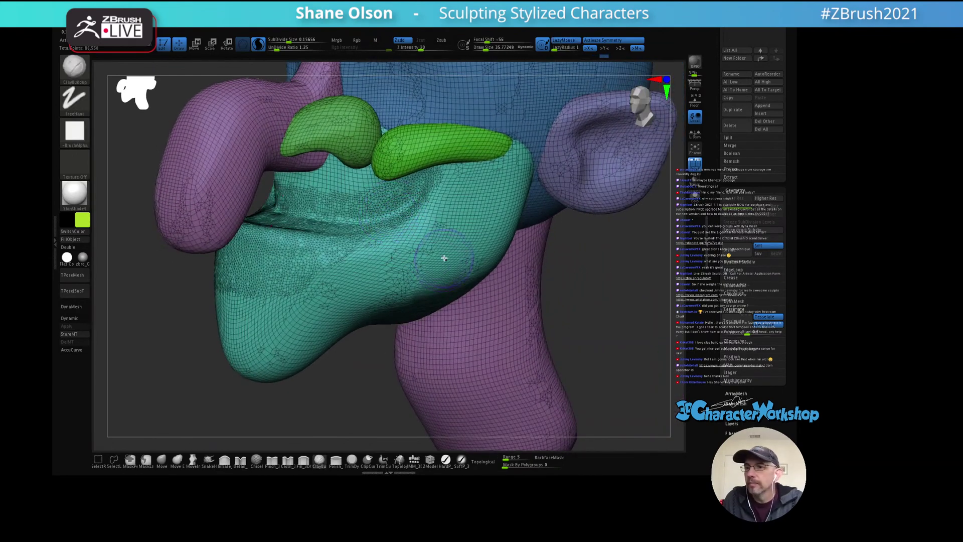
Step: Smooth the recess beneath the eyelids and the eyelid surfaces with the Smooth brush in Sculptris Pro mode
mouse_move(422, 254)
right_mouse_down("alt")
mouse_move(426, 266)
mouse_move(428, 253)
right_mouse_up("alt")
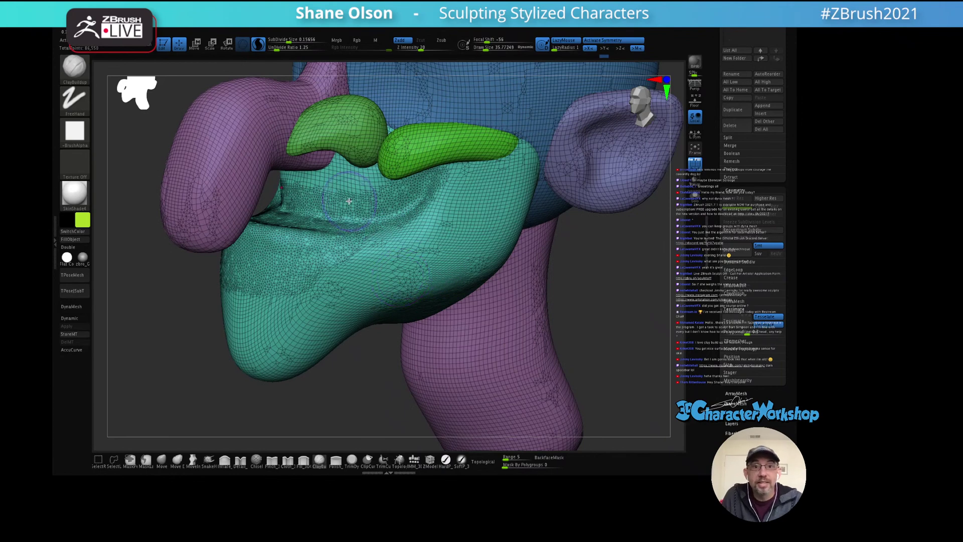
mouse_move(329, 205)
left_mouse_down("shift")
mouse_move(312, 190)
mouse_move(347, 176)
mouse_move(350, 204)
left_mouse_up("shift")
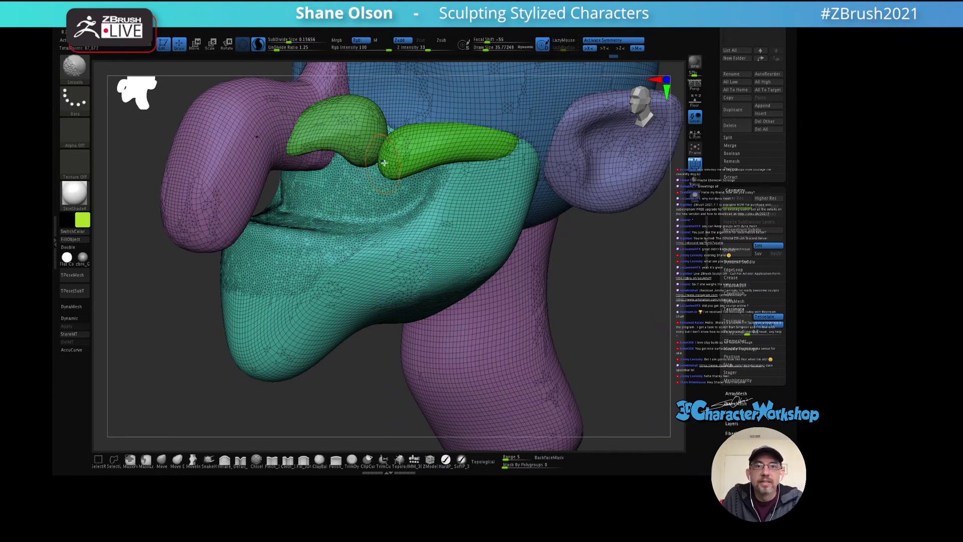
mouse_move(386, 162)
left_mouse_down("shift")
mouse_move(464, 146)
mouse_move(512, 150)
left_mouse_up("shift")
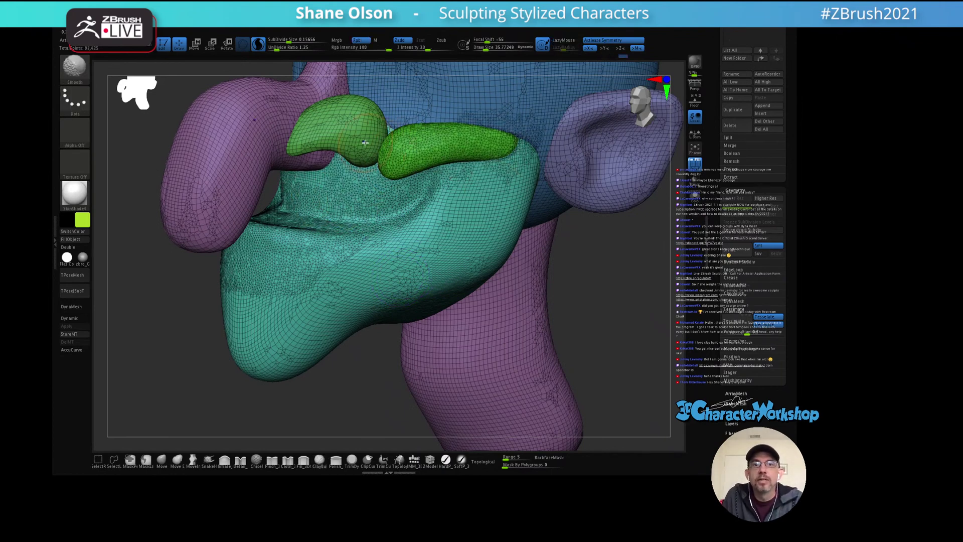
mouse_move(365, 143)
left_mouse_down("shift")
mouse_move(331, 126)
mouse_move(378, 108)
mouse_move(331, 102)
mouse_move(368, 116)
left_mouse_up("shift")
Step: Refine the muzzle's ridge and blend it into the cheek and recess below the eyelids with ClayBuildup and Smooth
mouse_move(374, 244)
left_mouse_down("shift")
mouse_move(355, 251)
mouse_move(435, 219)
mouse_move(444, 200)
left_mouse_up("shift")
mouse_move(346, 266)
left_mouse_down("shift")
mouse_move(242, 256)
mouse_move(257, 336)
mouse_move(426, 232)
mouse_move(458, 229)
left_mouse_up("shift")
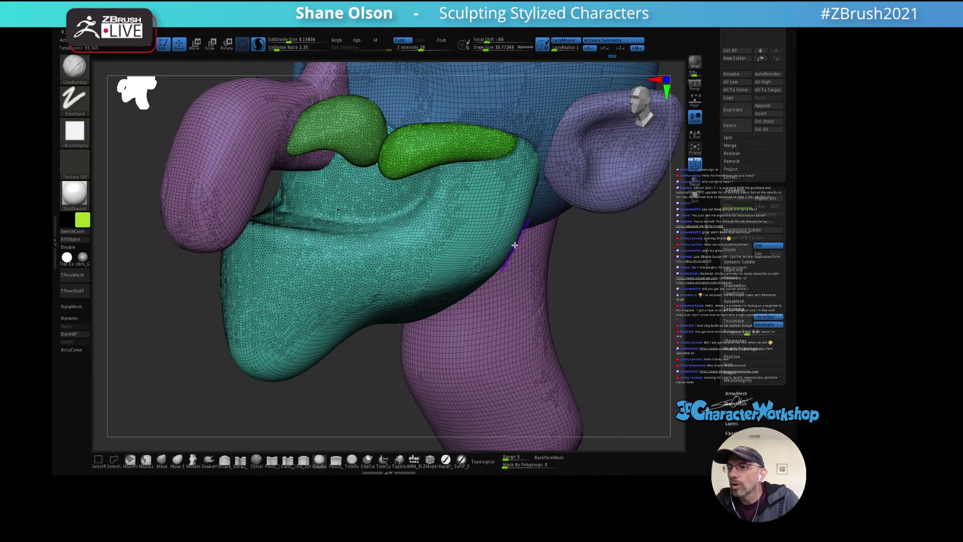
mouse_move(508, 214)
right_mouse_down()
mouse_move(492, 213)
mouse_move(497, 202)
right_mouse_up()
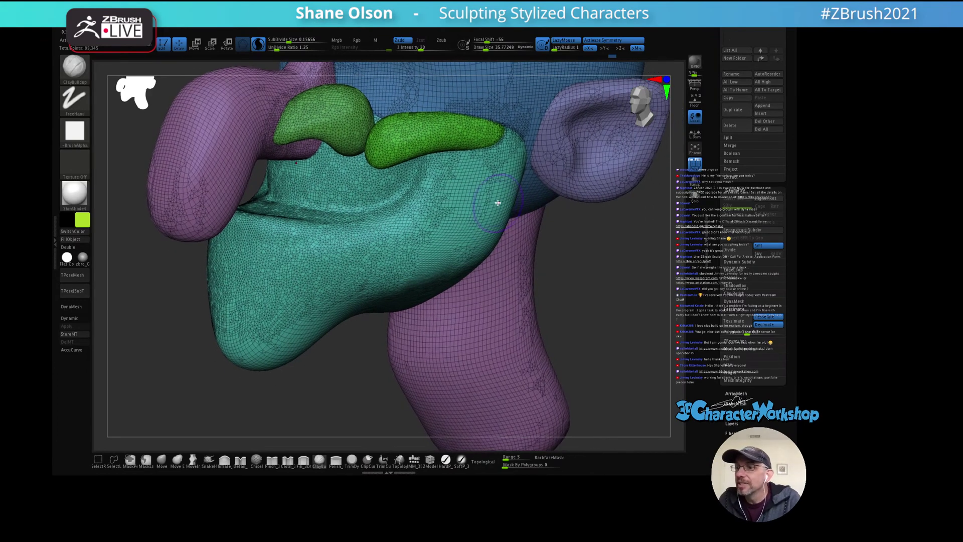
mouse_move(426, 204)
right_mouse_down()
mouse_move(434, 188)
mouse_move(413, 219)
mouse_move(374, 235)
right_mouse_up()
key("shift")
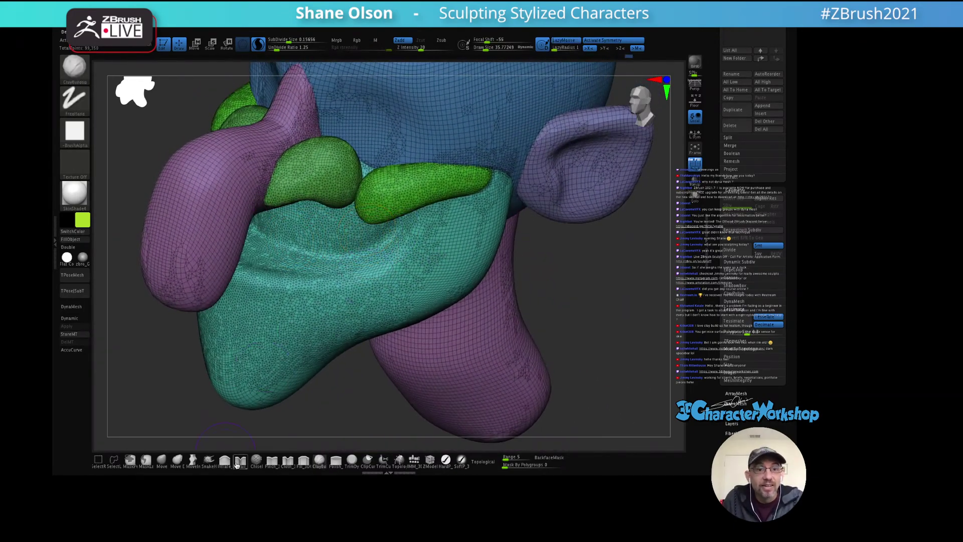
Step: Choose the Pinch_3DCW brush, turn off Sculptris Pro and work along the crease above the muzzle's ridge
left_click(281, 460)
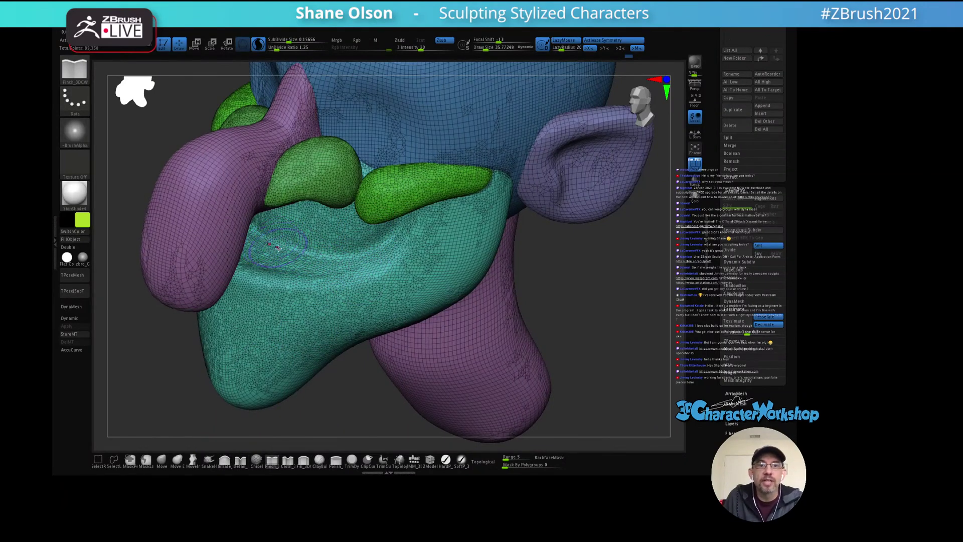
right_click_drag(362, 228, 342, 248)
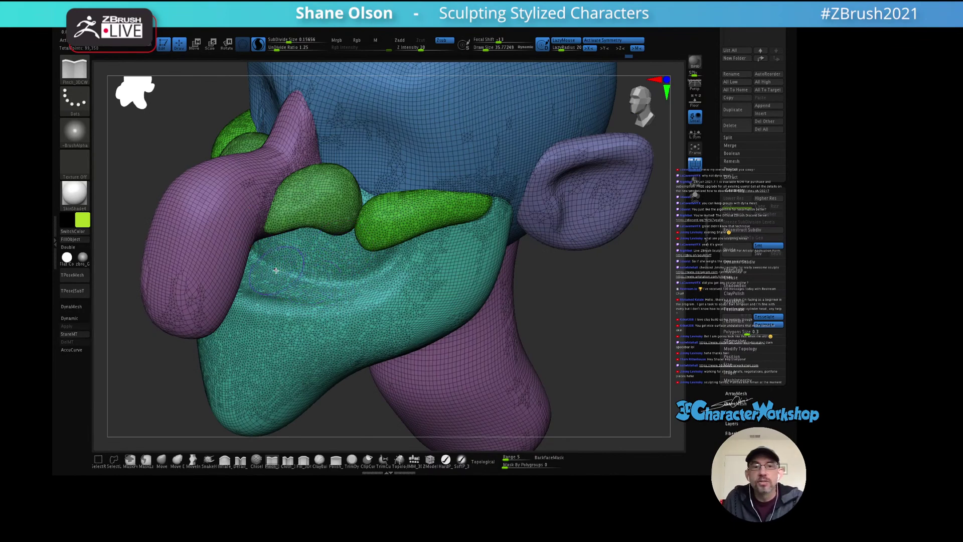
left_click(273, 462)
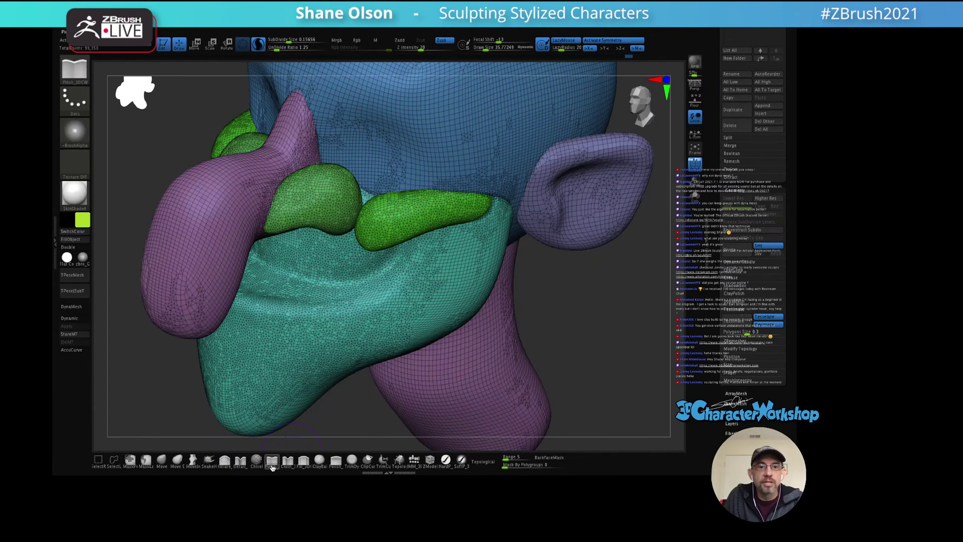
key("shift")
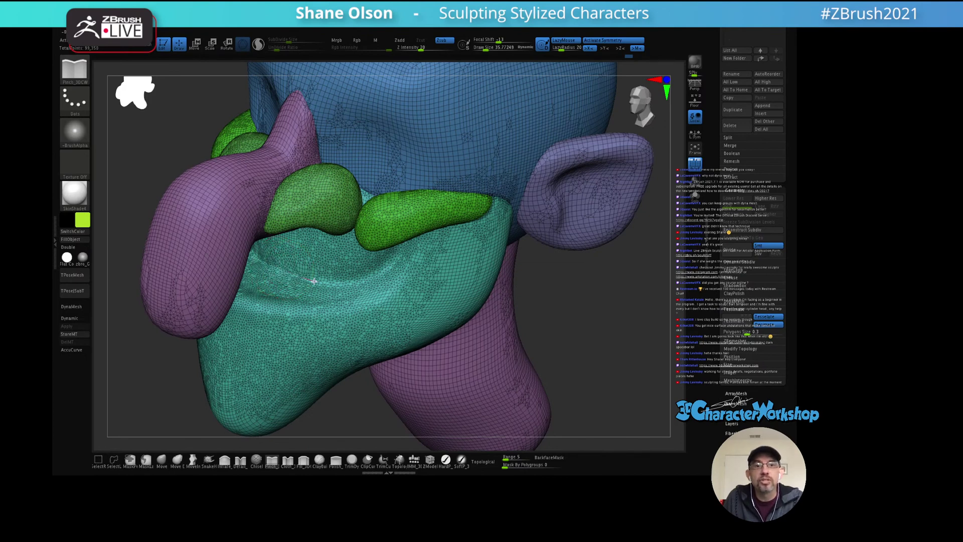
left_click_drag(314, 281, 382, 265)
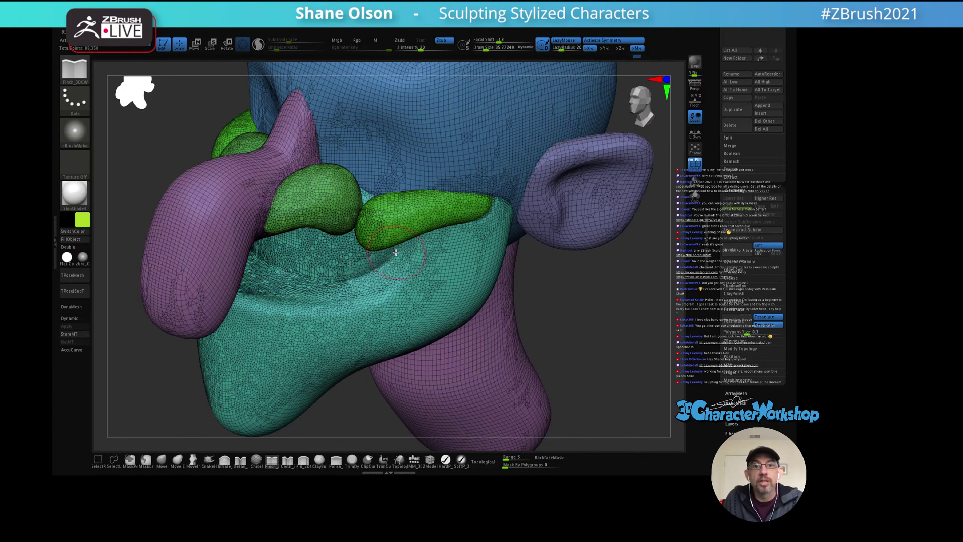
Step: Isolate the teal face mass without its polyframe, then smooth the recess above the muzzle and pinch its crease
left_click(436, 295, "ctrl+shift")
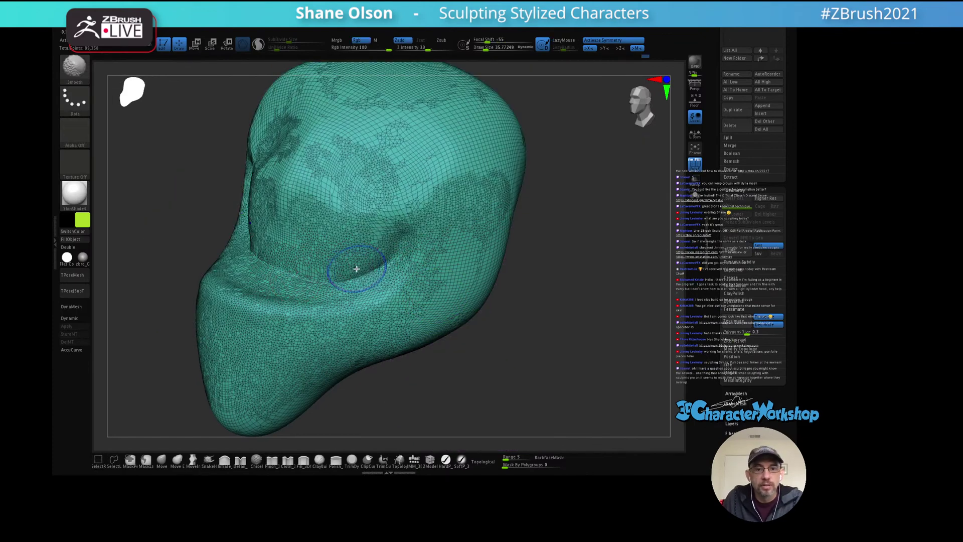
key("shift+f")
left_click_drag(269, 264, 351, 284)
mouse_move(372, 241)
right_mouse_down()
mouse_move(396, 262)
mouse_move(354, 258)
right_mouse_up()
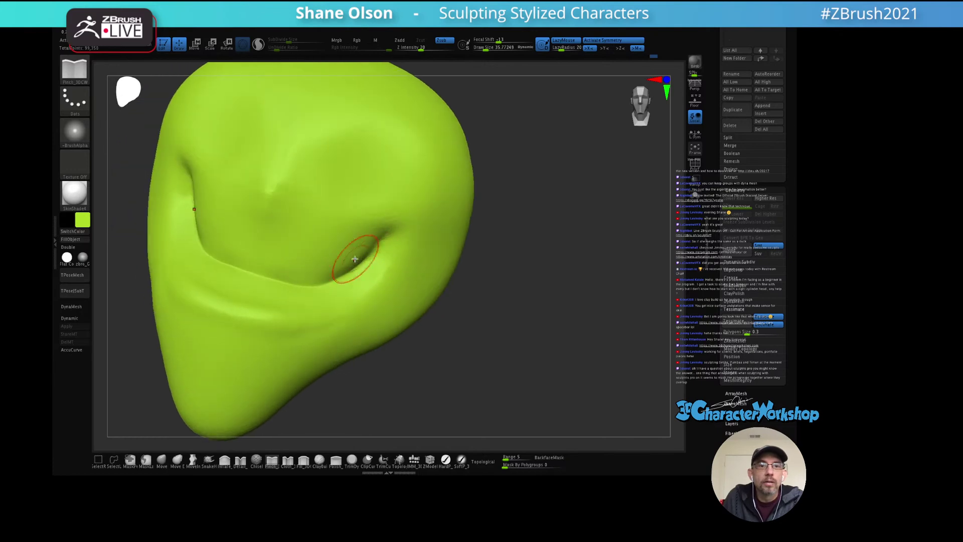
mouse_move(298, 263)
left_mouse_down("shift")
mouse_move(266, 230)
mouse_move(271, 208)
left_mouse_up("shift")
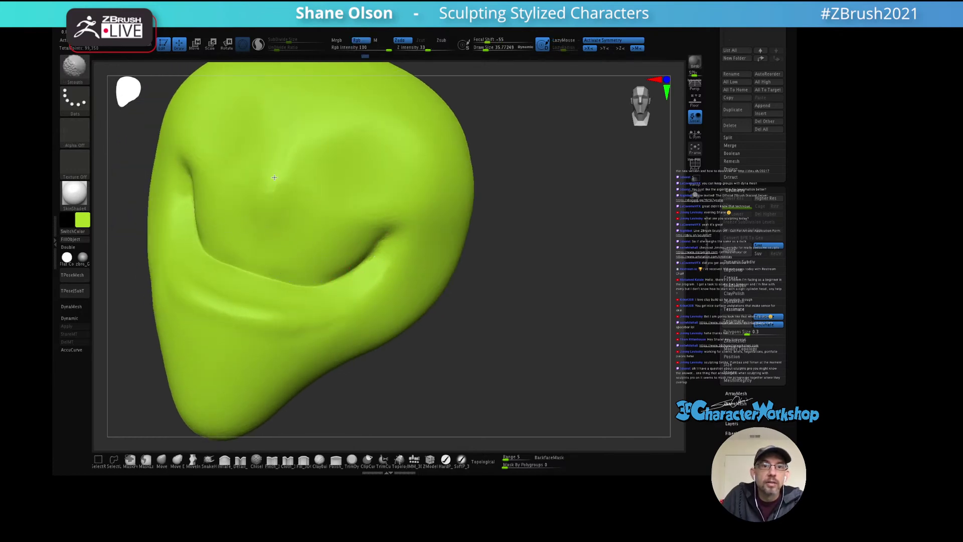
right_click_drag(340, 253, 312, 262)
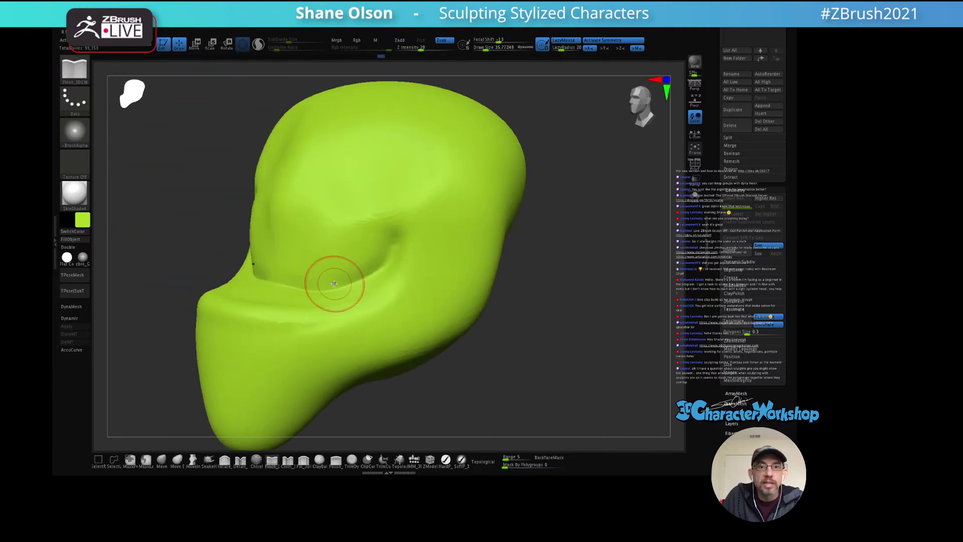
Step: Reduce the Pinch_3DCW draw size to about 25.5 and sharpen the crease curving up to the cheek's outer corner
right_click_drag(422, 254, 453, 255, "ctrl")
key("s")
left_click_drag(424, 287, 422, 287)
mouse_move(412, 261)
right_mouse_down()
mouse_move(434, 257)
mouse_move(424, 249)
right_mouse_up()
left_click_drag(433, 233, 429, 244)
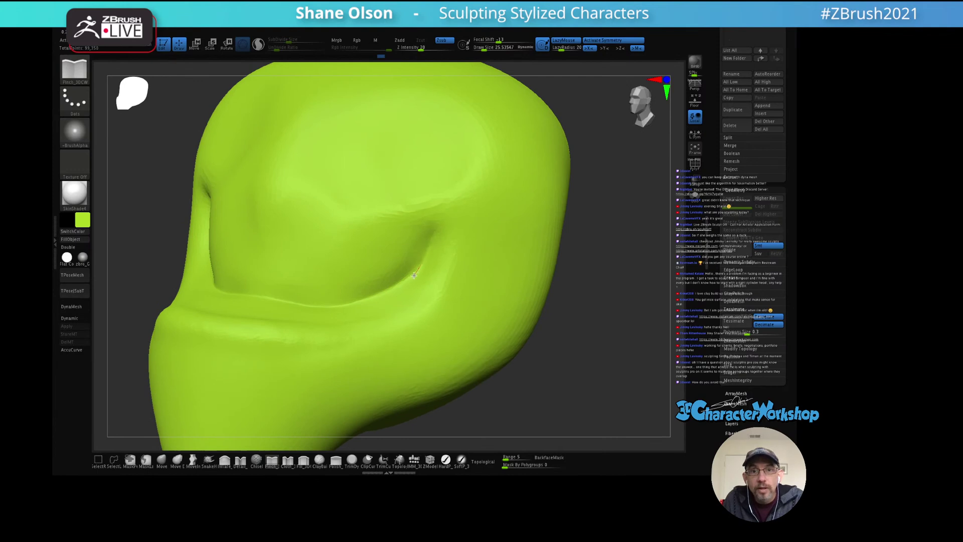
left_click_drag(414, 275, 394, 286)
left_click_drag(433, 233, 432, 236)
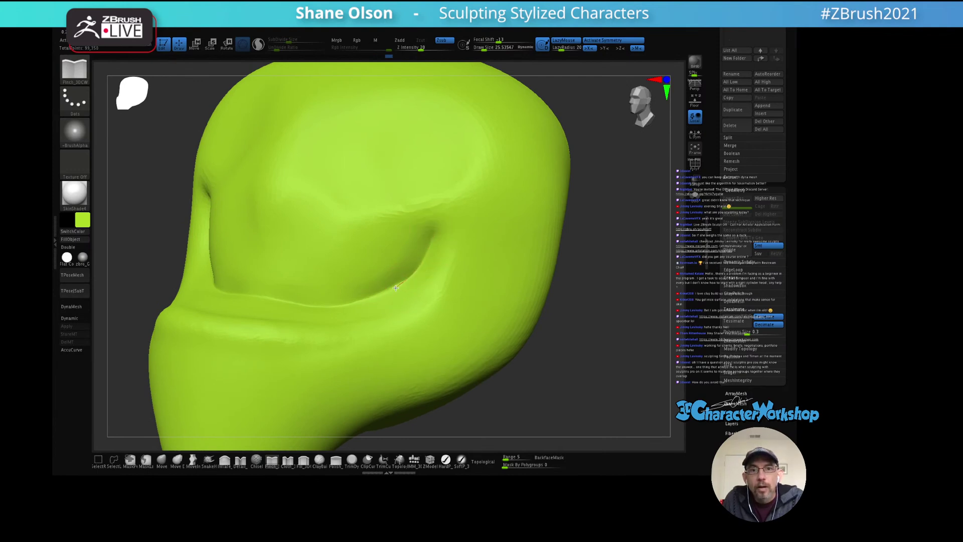
right_click_drag(402, 243, 393, 237)
Step: Smooth the brow and the inside of the recess, then refine the crease along the recess's lower edge
key("shift")
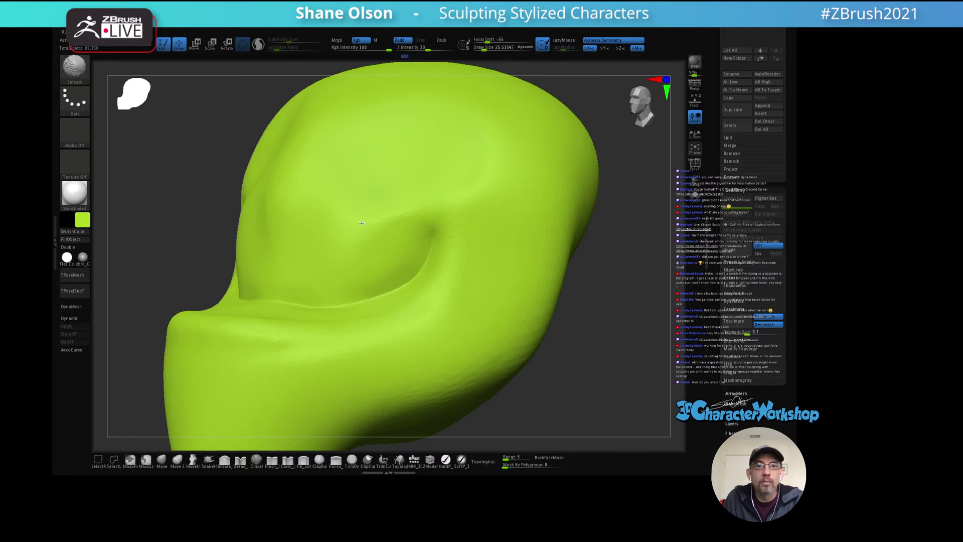
left_click_drag(361, 224, 373, 206, "shift")
right_click_drag(375, 206, 356, 228)
left_click_drag(309, 254, 273, 257, "shift")
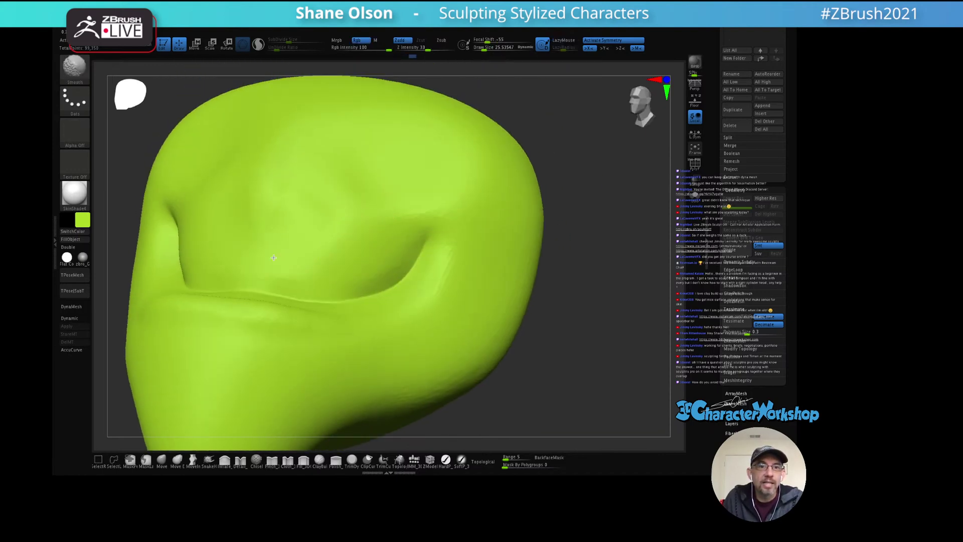
right_click_drag(344, 232, 306, 260)
mouse_move(286, 274)
left_mouse_down()
mouse_move(369, 287)
mouse_move(380, 259)
left_mouse_up()
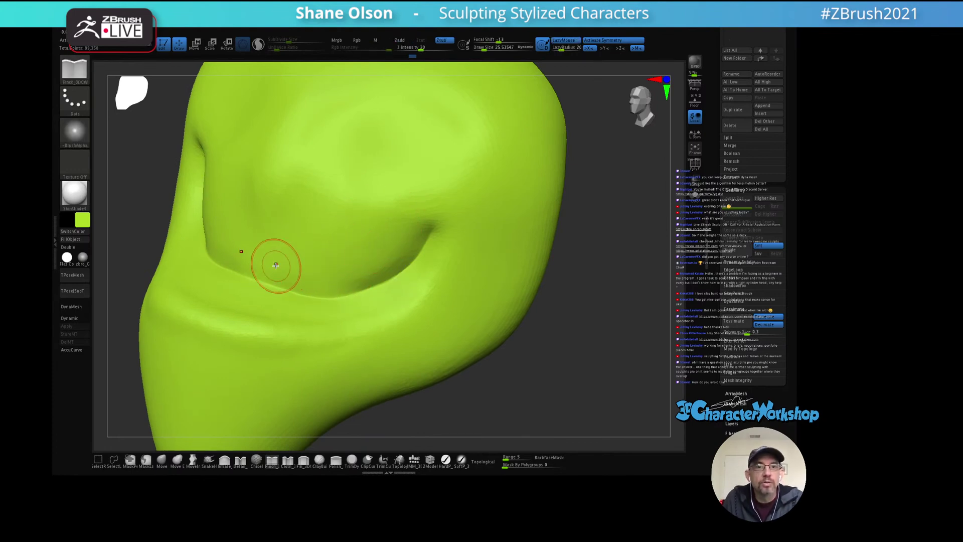
right_click_drag(297, 224, 308, 253)
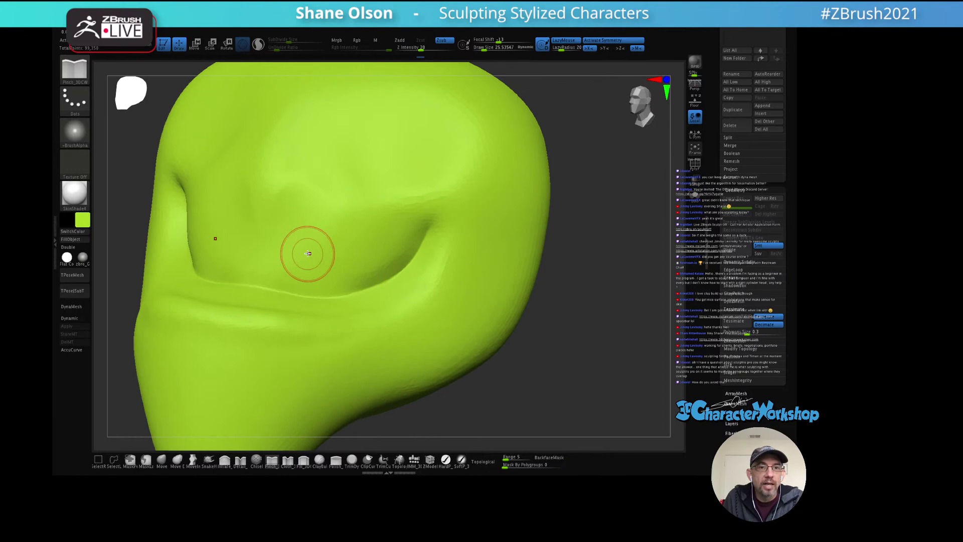
Step: Reshape the crease above the muzzle's ridge with the Move brush at a draw size of about 51
left_click(162, 459)
key("s")
left_click_drag(586, 244, 590, 244)
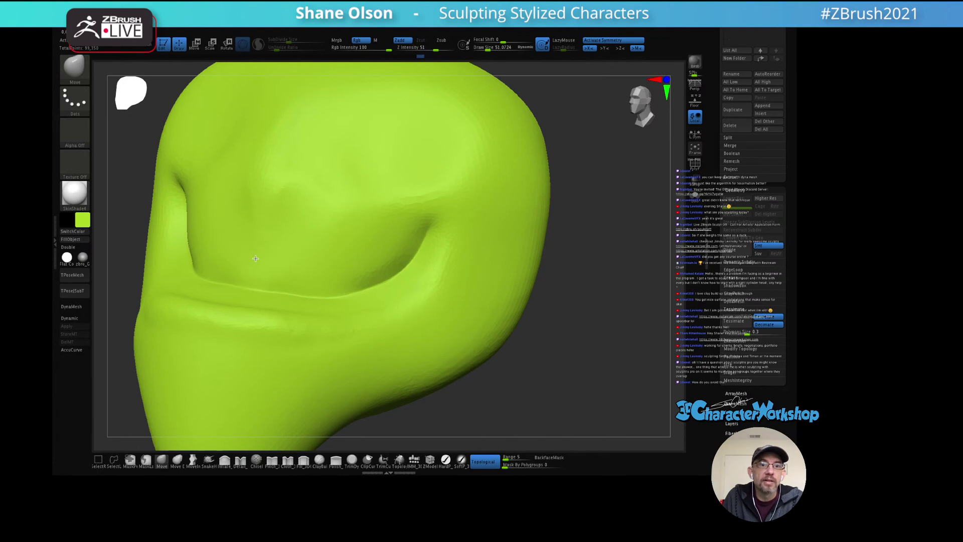
right_click_drag(592, 287, 574, 275, "ctrl")
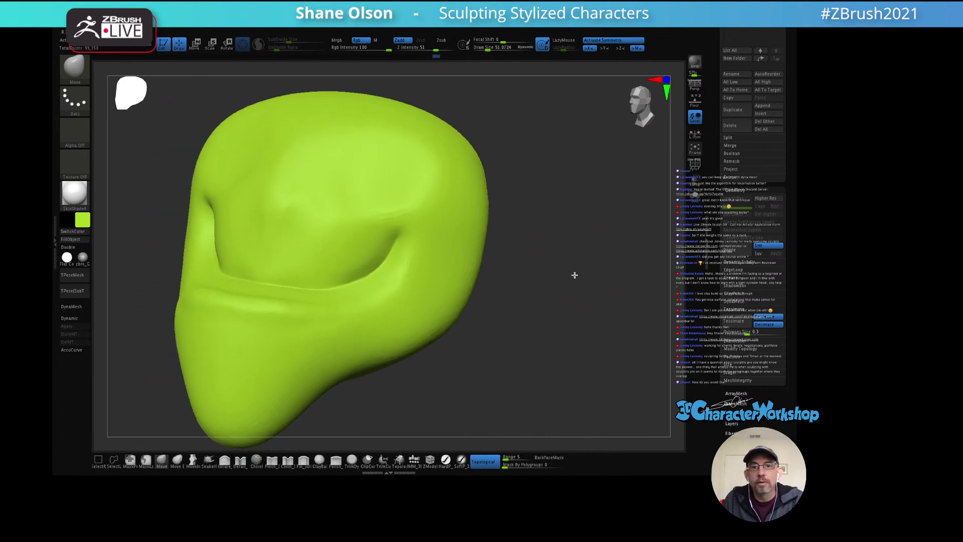
mouse_move(574, 275)
left_mouse_down()
mouse_move(561, 287)
mouse_move(573, 348)
left_mouse_up()
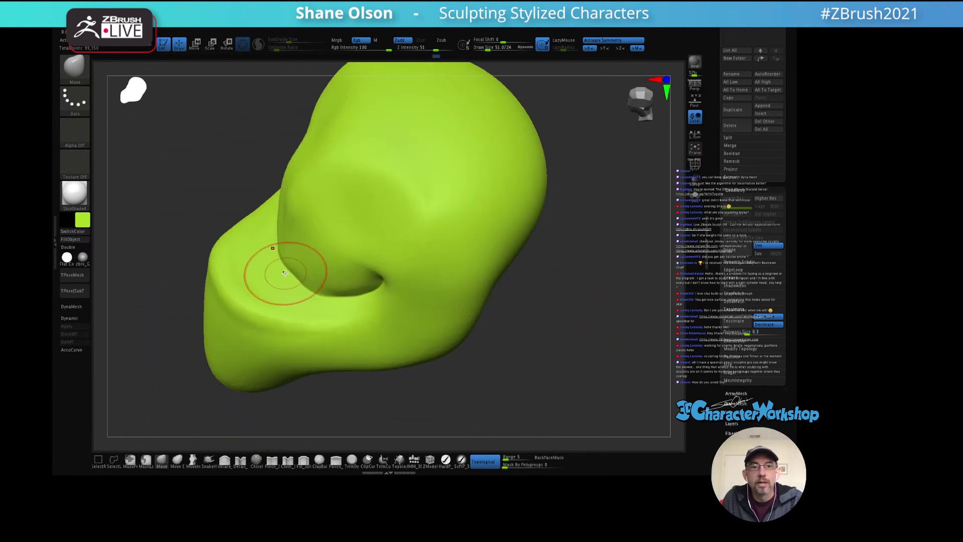
Step: Adjust the recess wall above the muzzle with the Move brush, using draw sizes of about 61.6 and 47.8
right_click_drag(301, 252, 302, 275, "ctrl")
key("s")
mouse_move(303, 277)
left_mouse_down()
mouse_move(293, 279)
mouse_move(310, 273)
left_mouse_up()
key("s")
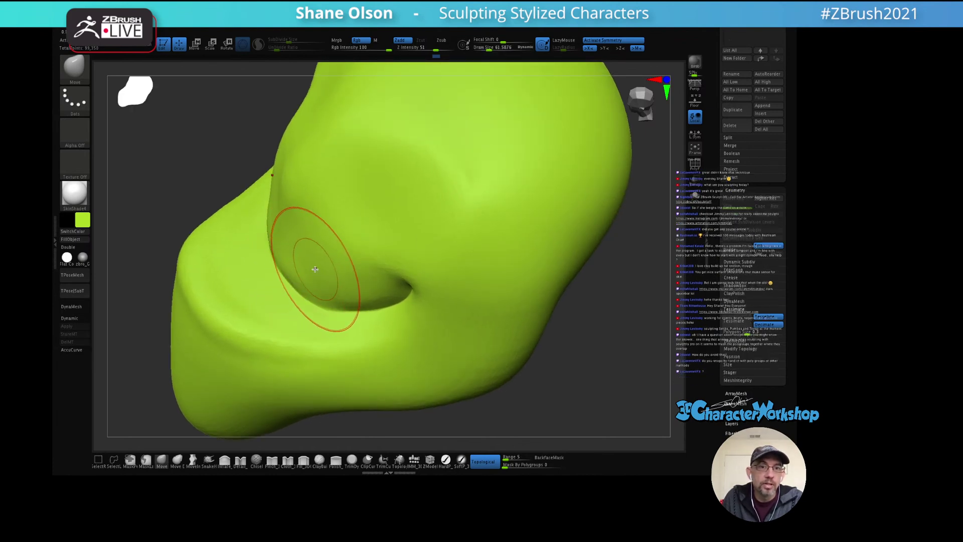
right_click_drag(322, 234, 337, 231)
key("s")
left_click_drag(336, 244, 329, 251)
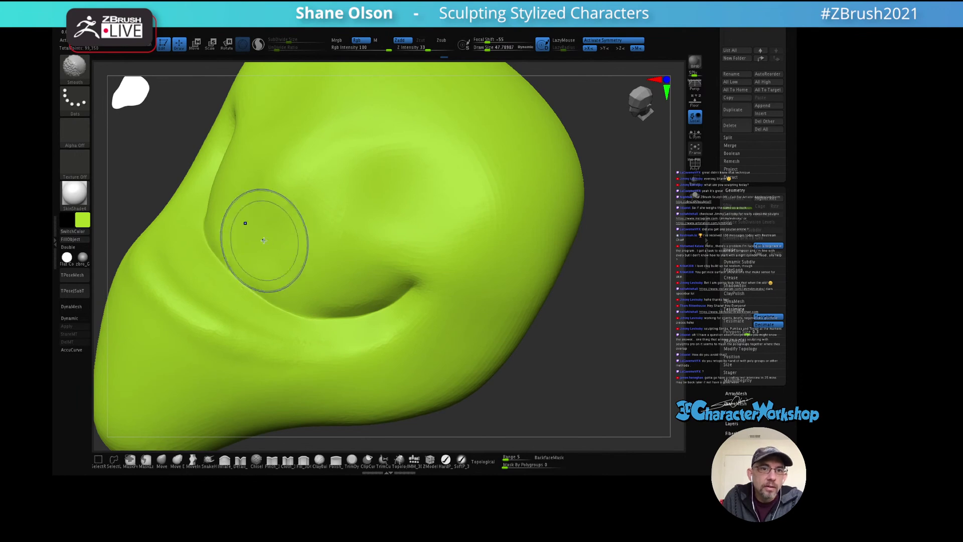
Step: Smooth the recess wall and the surface leading up toward the brow
left_click_drag(264, 241, 264, 244, "shift")
mouse_move(308, 221)
right_mouse_down()
mouse_move(323, 209)
mouse_move(311, 217)
right_mouse_up()
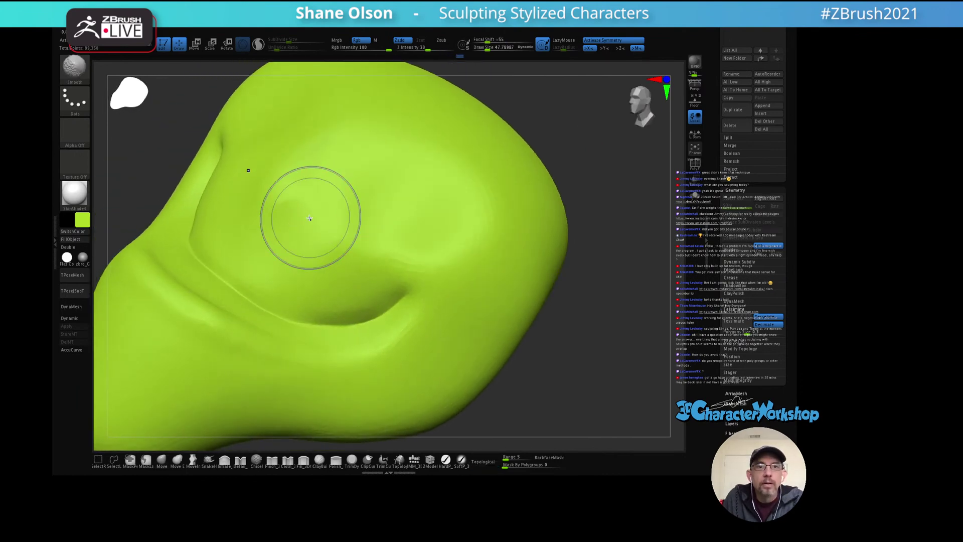
left_click_drag(328, 208, 346, 206, "shift")
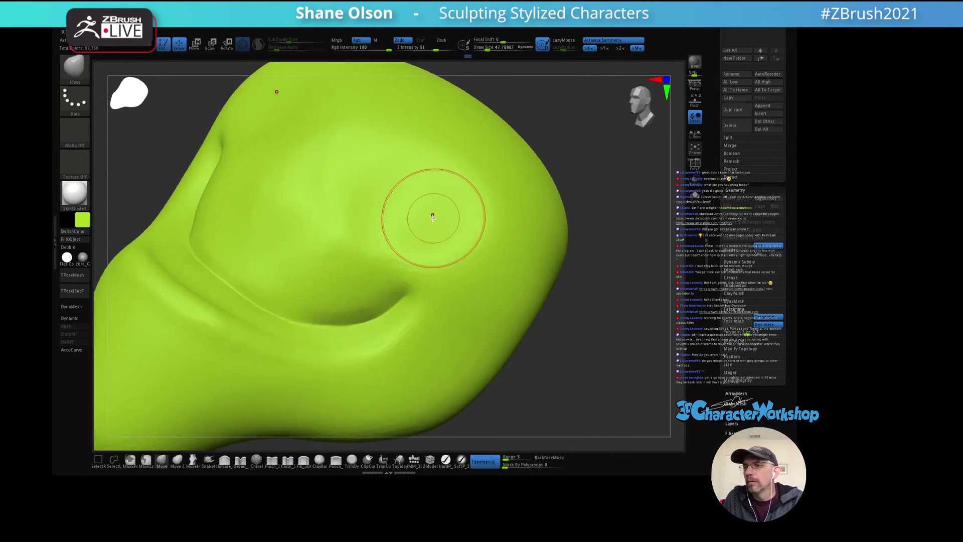
Step: Review the isolated face from the front and from several angles, then unhide the rest of the head
mouse_move(432, 215)
right_mouse_down()
mouse_move(455, 238)
mouse_move(448, 224)
mouse_move(473, 221)
right_mouse_up()
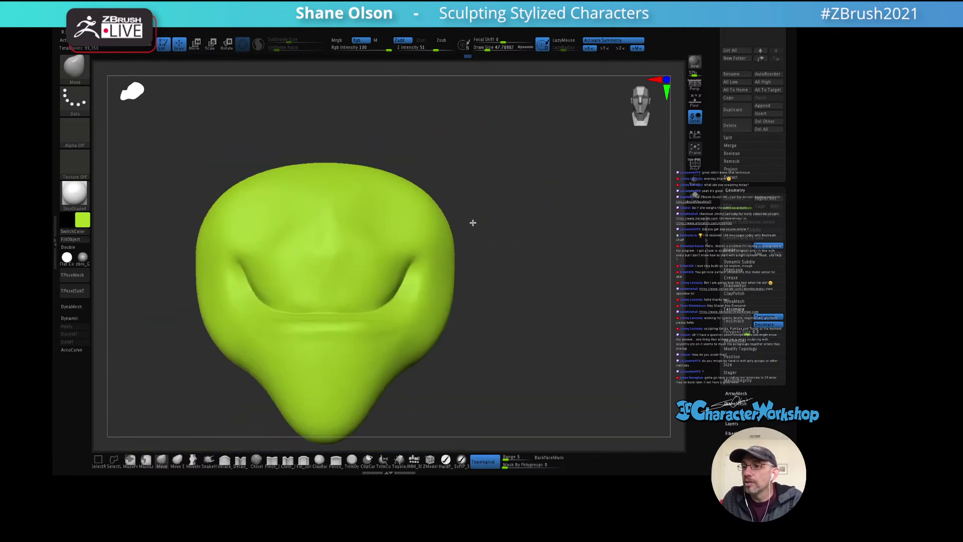
right_click_drag(572, 264, 569, 227, "alt")
mouse_move(572, 263)
right_mouse_down()
mouse_move(549, 270)
mouse_move(550, 282)
right_mouse_up()
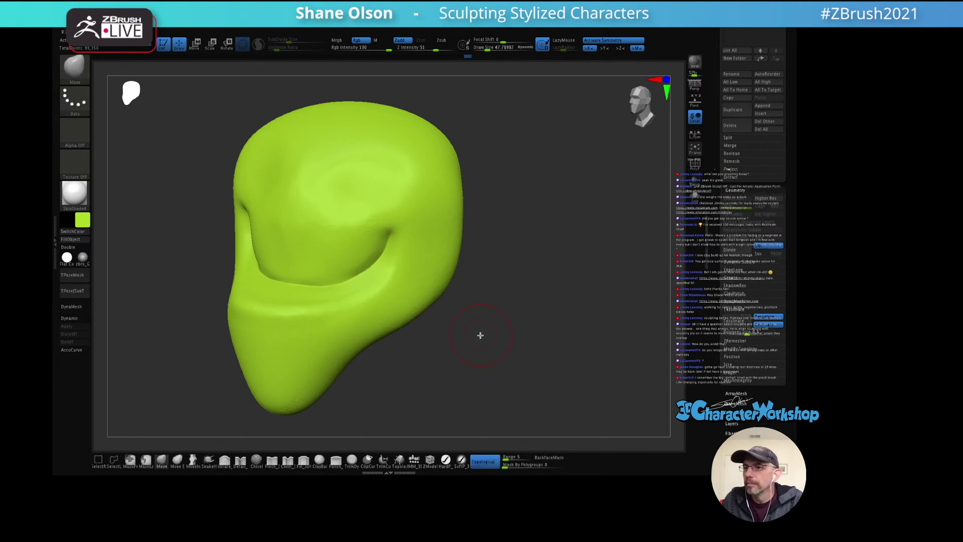
mouse_move(480, 335)
right_mouse_down("ctrl")
mouse_move(527, 301)
mouse_move(541, 336)
mouse_move(538, 318)
mouse_move(533, 340)
mouse_move(548, 316)
mouse_move(518, 320)
mouse_move(526, 348)
mouse_move(524, 337)
right_mouse_up("ctrl")
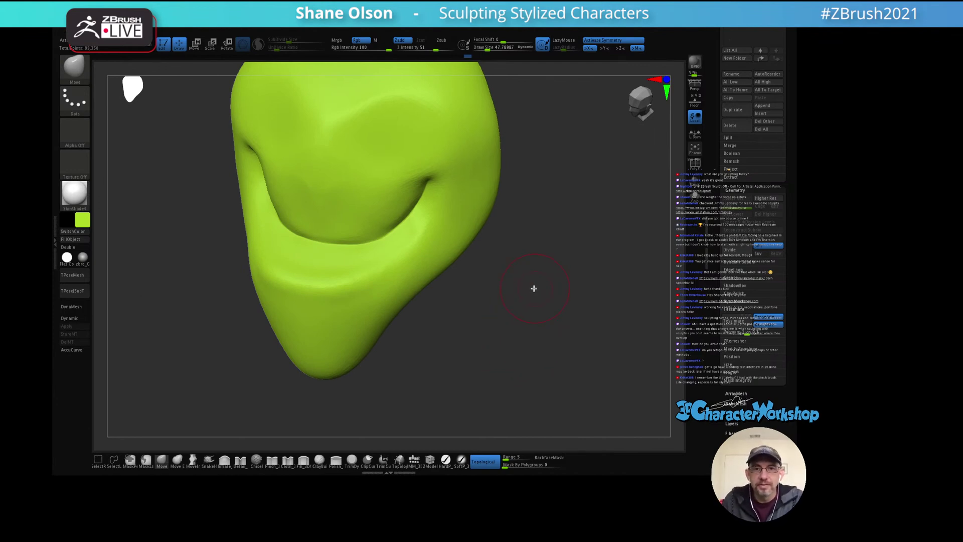
mouse_move(533, 288)
right_mouse_down()
mouse_move(542, 273)
mouse_move(522, 312)
mouse_move(537, 319)
mouse_move(453, 296)
right_mouse_up()
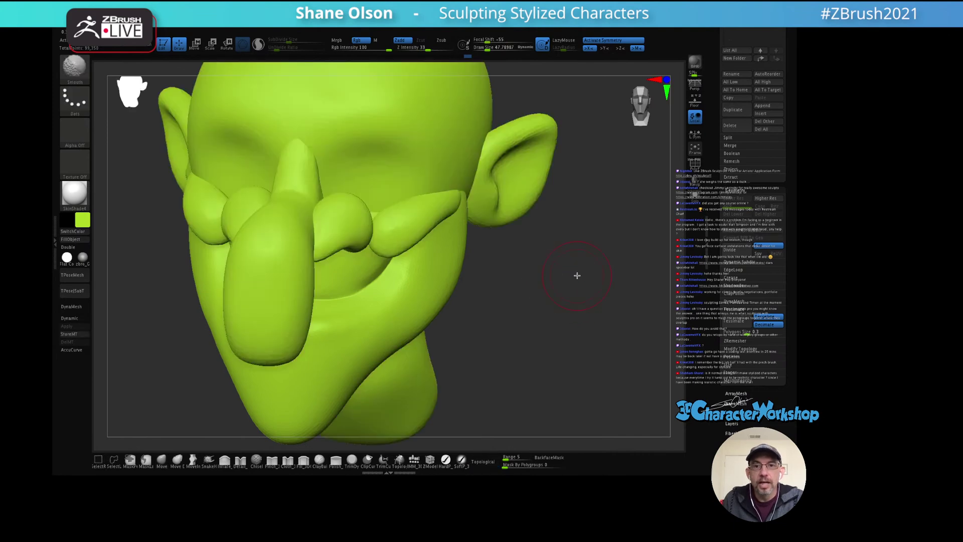
mouse_move(576, 275)
left_mouse_down()
mouse_move(565, 271)
mouse_move(582, 287)
mouse_move(559, 267)
left_mouse_up()
mouse_move(574, 315)
left_mouse_down()
mouse_move(573, 294)
mouse_move(558, 290)
mouse_move(510, 305)
left_mouse_up()
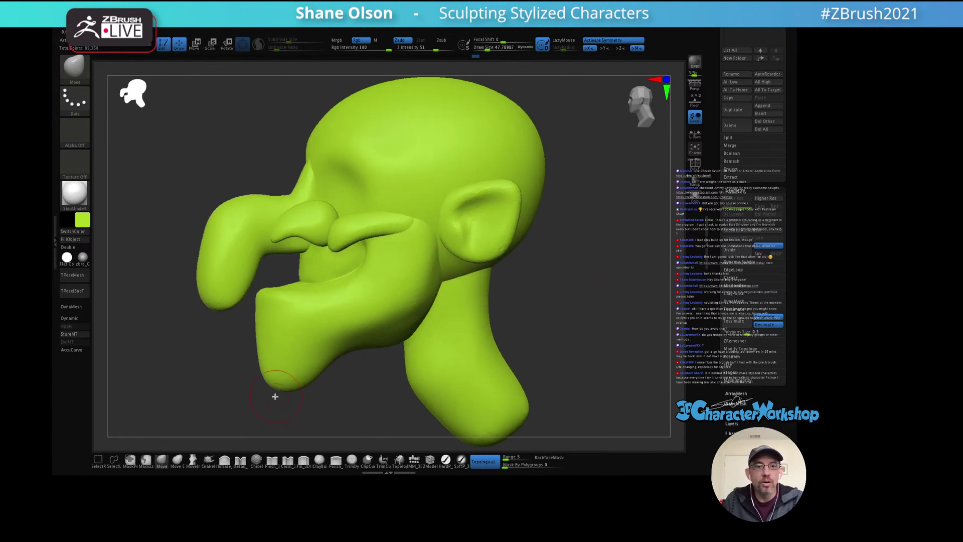
Step: Enlarge the Move brush's draw size to about 65.3 and adjust the front profile of the muzzle and chin
key("s")
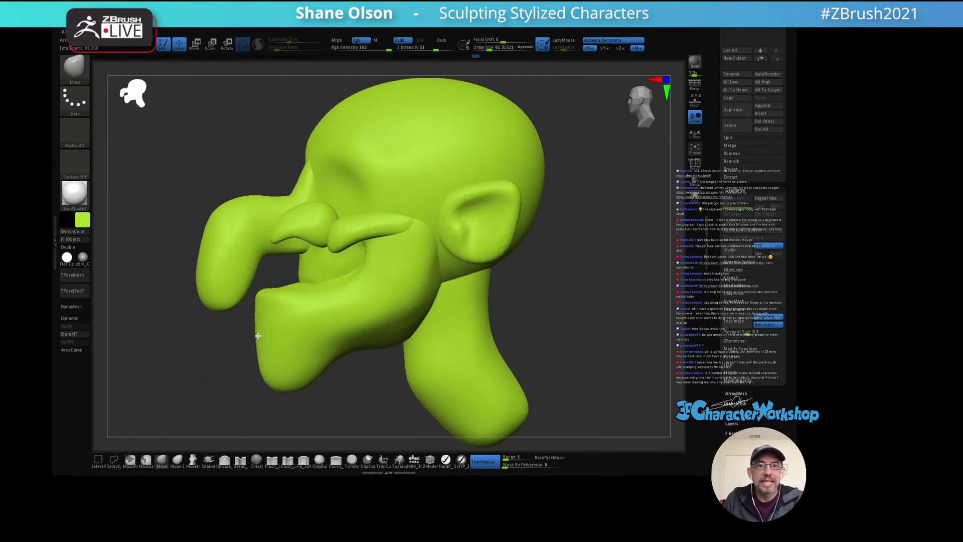
right_click_drag(258, 333, 281, 342, "ctrl")
right_click_drag(339, 251, 350, 251)
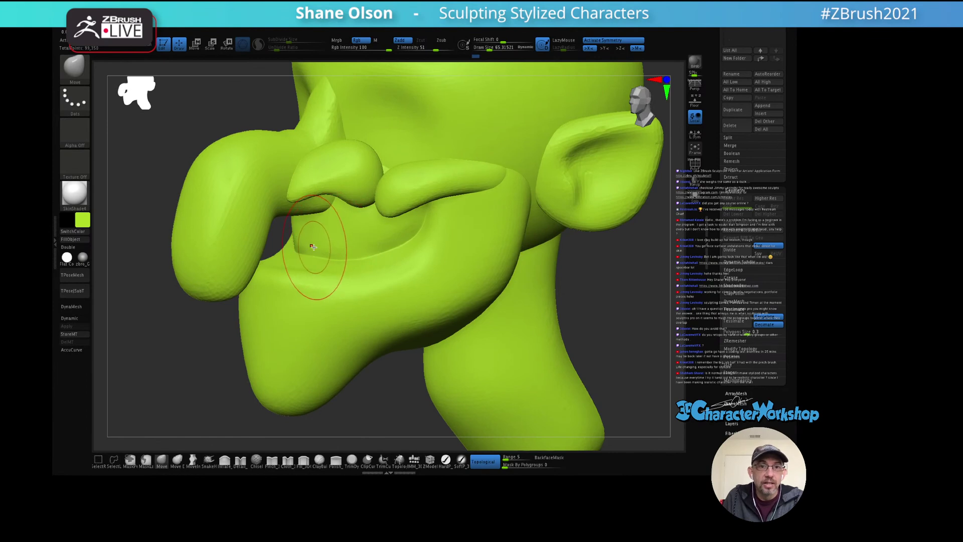
Step: Adjust the recess above the muzzle and the front of the chin with the Move brush, smoothing the chin surface
left_click_drag(315, 246, 349, 247)
right_click_drag(383, 240, 378, 235)
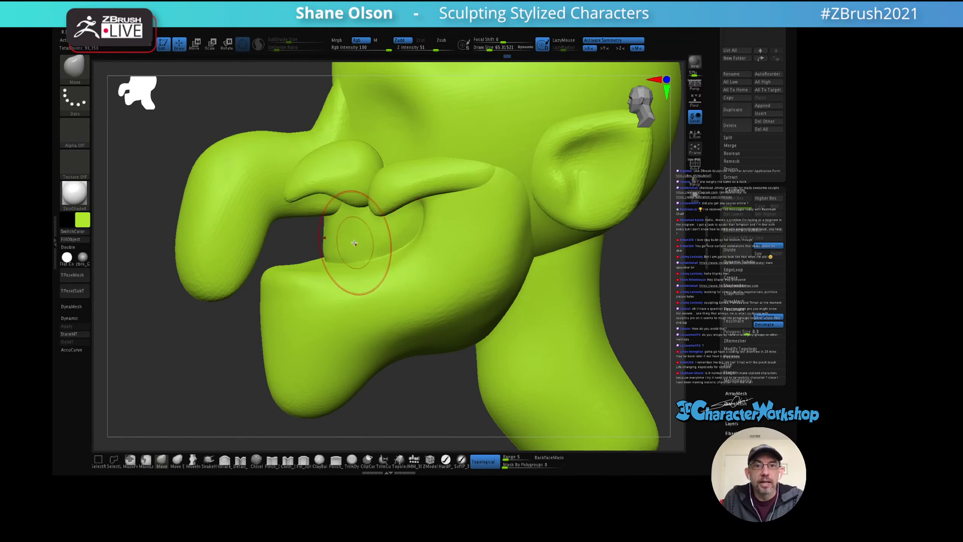
mouse_move(359, 247)
right_mouse_down()
mouse_move(373, 254)
mouse_move(330, 254)
right_mouse_up()
mouse_move(300, 298)
left_mouse_down("shift")
mouse_move(280, 305)
mouse_move(278, 321)
left_mouse_up("shift")
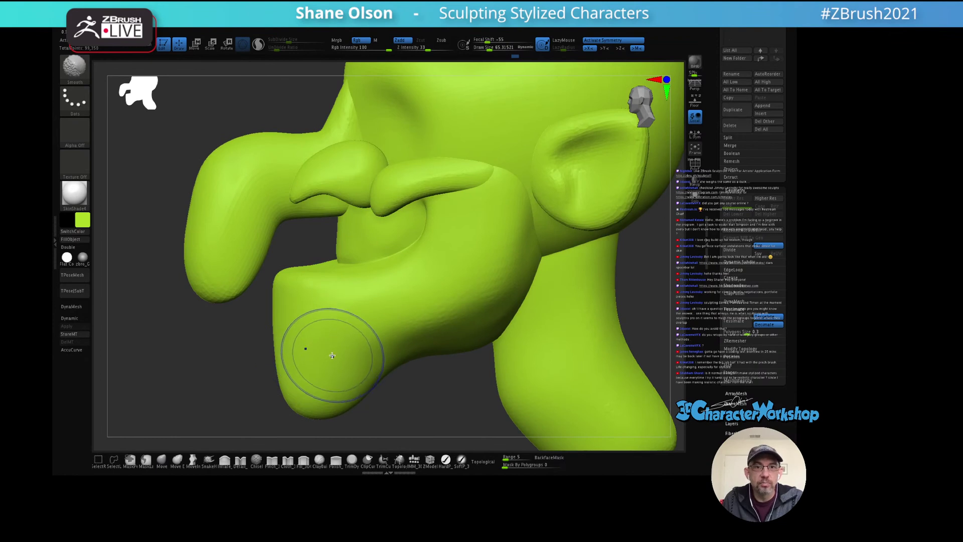
Step: Reshape the jawline and its underside between the chin and the ear with the Move brush
mouse_move(491, 296)
right_mouse_down()
mouse_move(492, 286)
mouse_move(507, 320)
mouse_move(513, 311)
mouse_move(477, 266)
mouse_move(519, 259)
right_mouse_up()
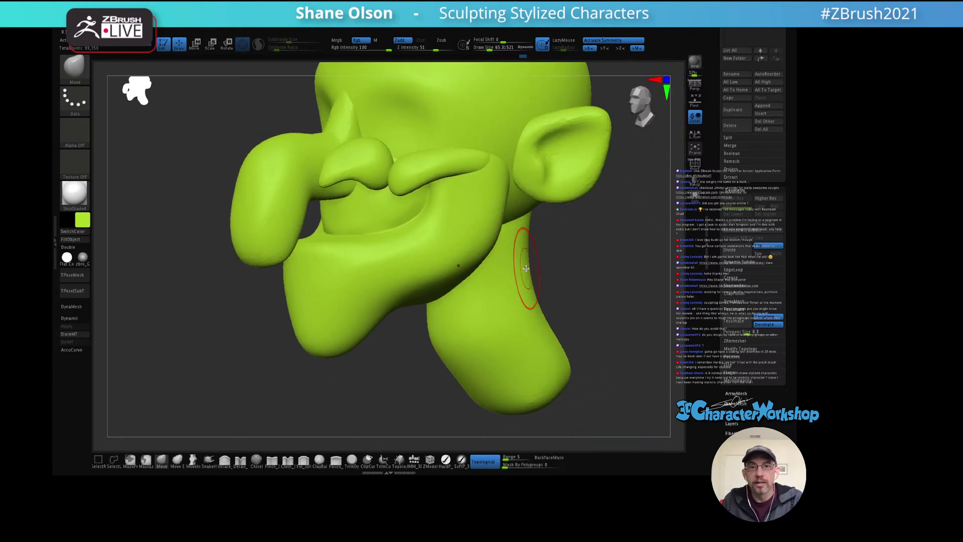
right_click_drag(477, 276, 462, 287)
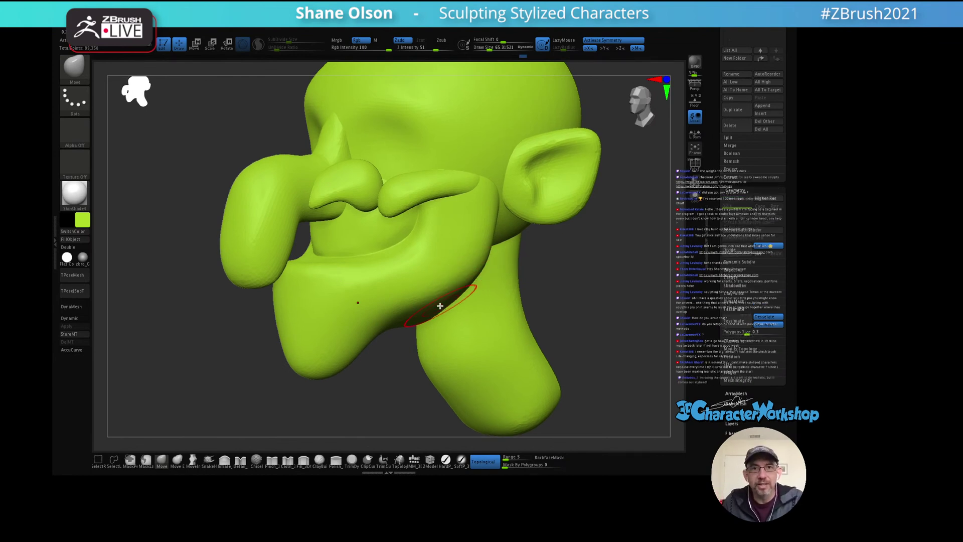
right_click_drag(484, 258, 462, 280)
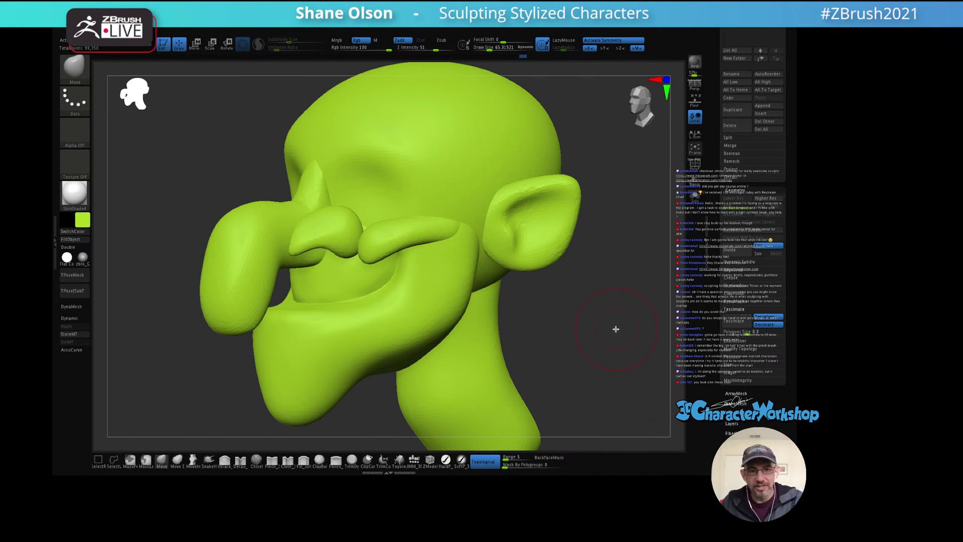
Step: Enlarge the Move brush's draw size to about 85.6 and adjust the neck and overall head profile
mouse_move(616, 329)
left_mouse_down()
mouse_move(593, 290)
mouse_move(626, 288)
mouse_move(602, 294)
mouse_move(603, 310)
mouse_move(582, 318)
mouse_move(605, 322)
mouse_move(580, 370)
mouse_move(604, 288)
mouse_move(604, 299)
mouse_move(576, 301)
mouse_move(591, 311)
left_mouse_up()
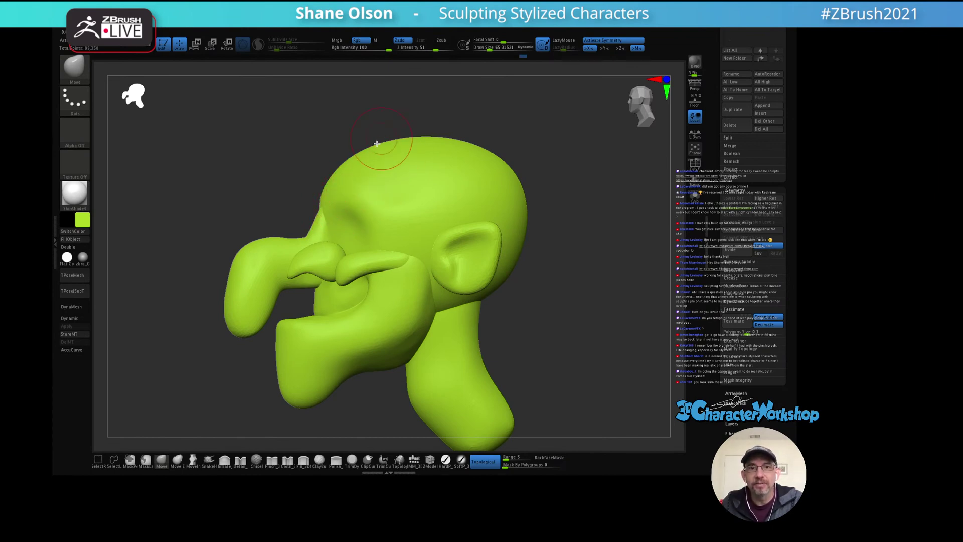
mouse_move(278, 187)
left_mouse_down()
mouse_move(298, 187)
mouse_move(290, 200)
left_mouse_up()
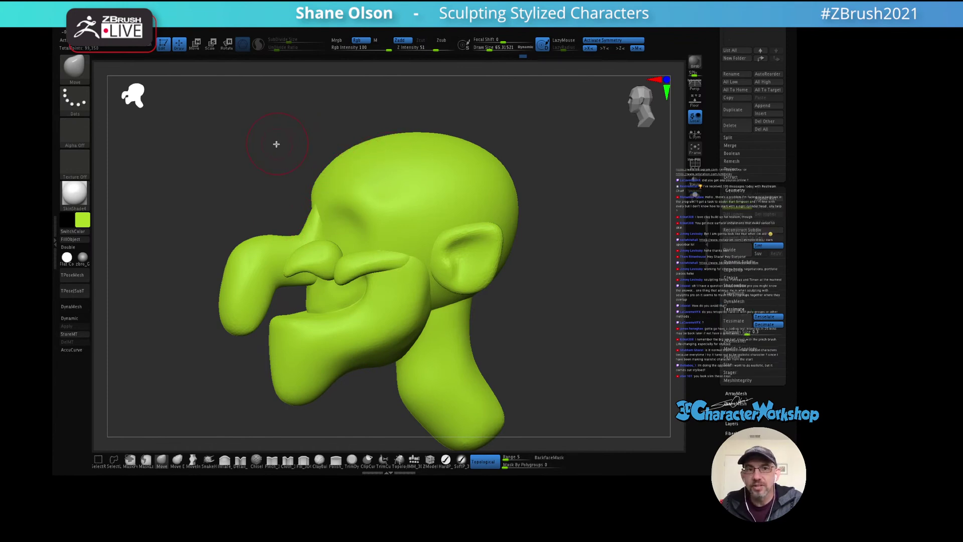
left_click_drag(276, 144, 268, 162)
key("s")
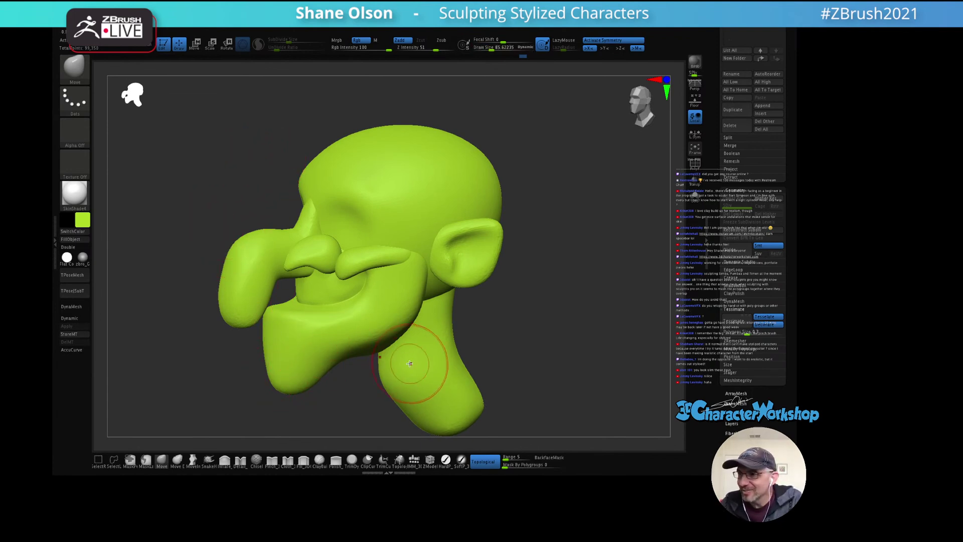
mouse_move(625, 339)
left_mouse_down()
mouse_move(546, 329)
mouse_move(574, 293)
mouse_move(566, 249)
mouse_move(595, 262)
mouse_move(623, 256)
mouse_move(589, 234)
mouse_move(583, 262)
mouse_move(571, 236)
left_mouse_up()
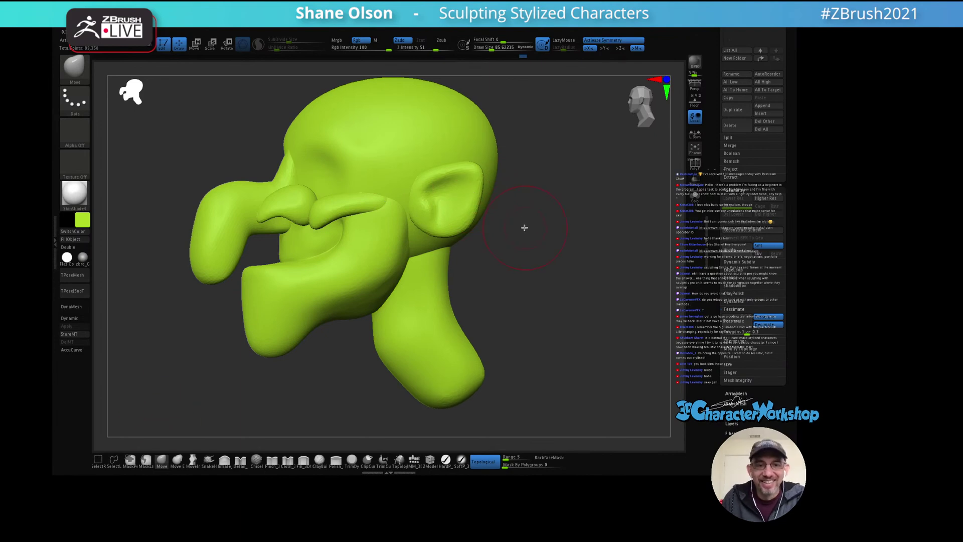
Step: Reduce the Move brush's draw size to about 65.3 and then 44.4, and pull the ear's upper tip into a point
key("s")
left_click_drag(523, 230, 524, 230)
mouse_move(519, 189)
left_mouse_down("alt")
mouse_move(534, 205)
mouse_move(516, 209)
left_mouse_up("alt")
key("s")
left_click(533, 204)
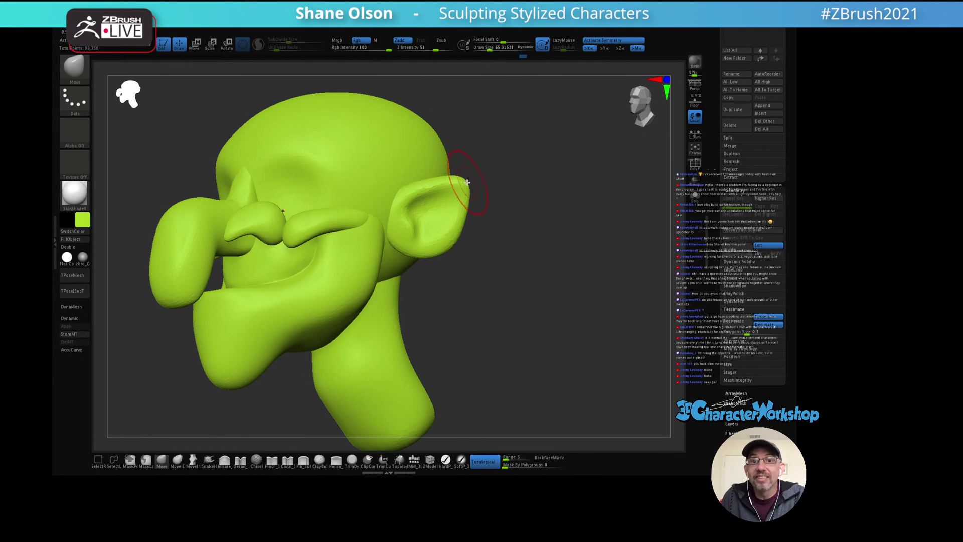
key("s")
left_click_drag(469, 182, 472, 176)
left_click_drag(454, 265, 494, 264)
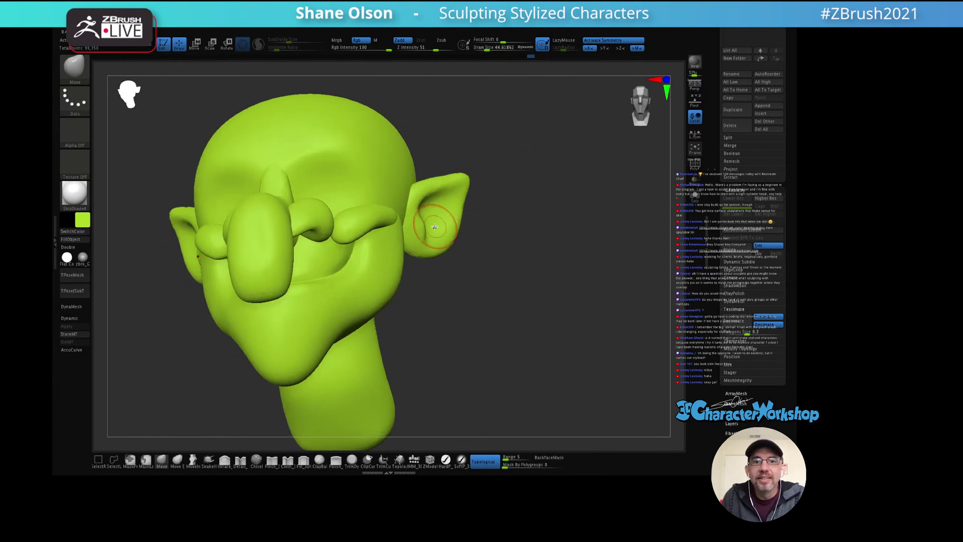
Step: Refine the ear's inner bowl, front fold and outer rim with the Move brush
left_click_drag(427, 228, 427, 208)
right_click_drag(435, 203, 423, 207)
left_click_drag(420, 210, 415, 214)
right_click_drag(448, 205, 440, 211)
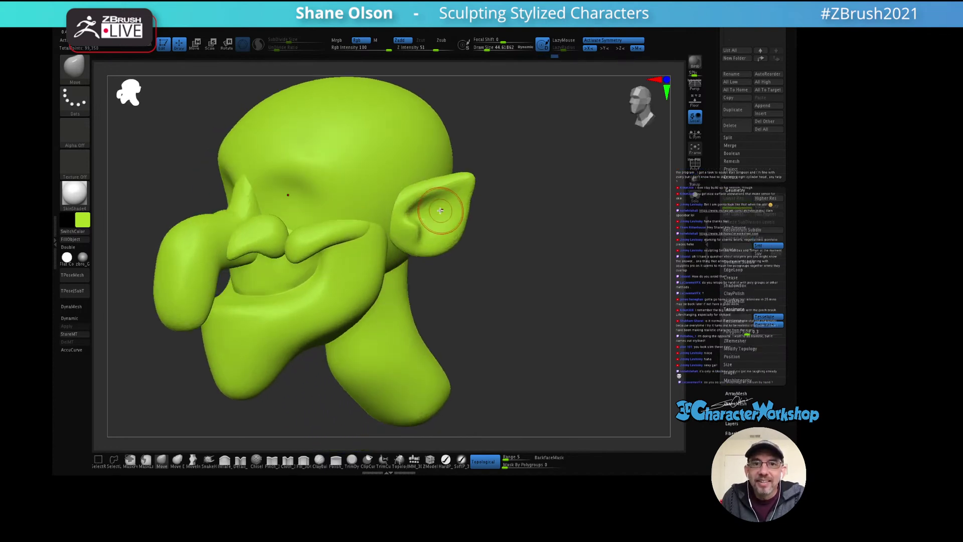
left_click_drag(449, 200, 452, 199)
left_click_drag(465, 204, 471, 208)
left_click_drag(541, 223, 538, 227)
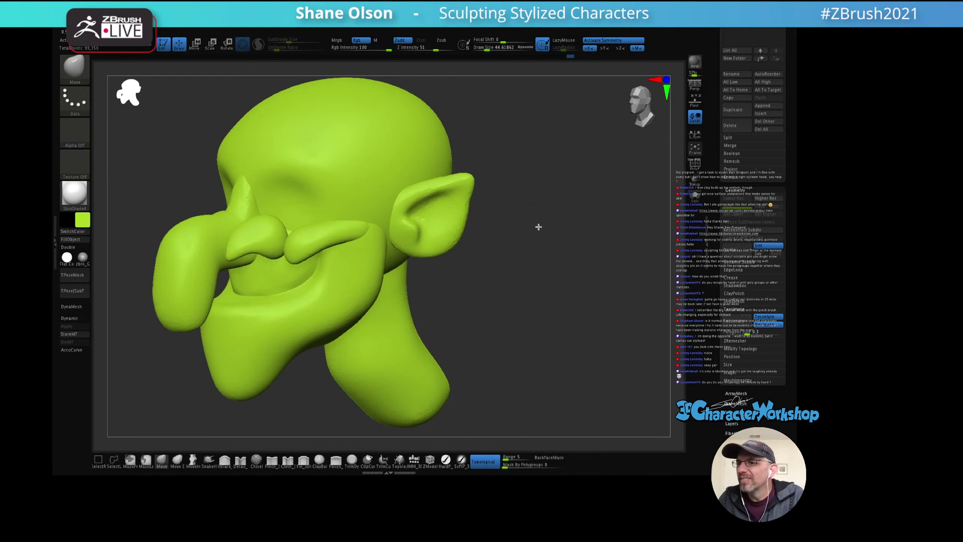
right_click_drag(538, 227, 549, 210)
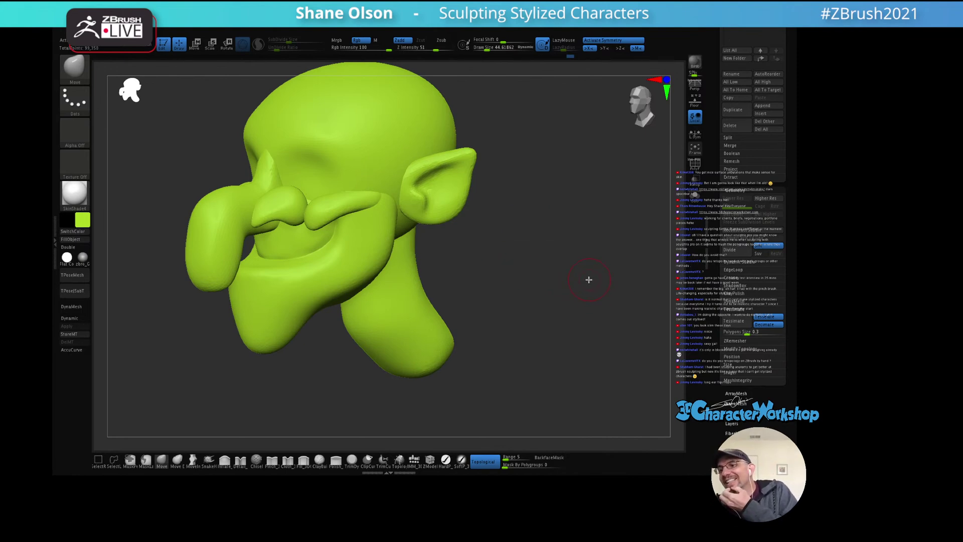
Step: Enlarge the Move brush's draw size to about 94.5 and reshape the upper edge of the lower jaw
key("ctrl+z")
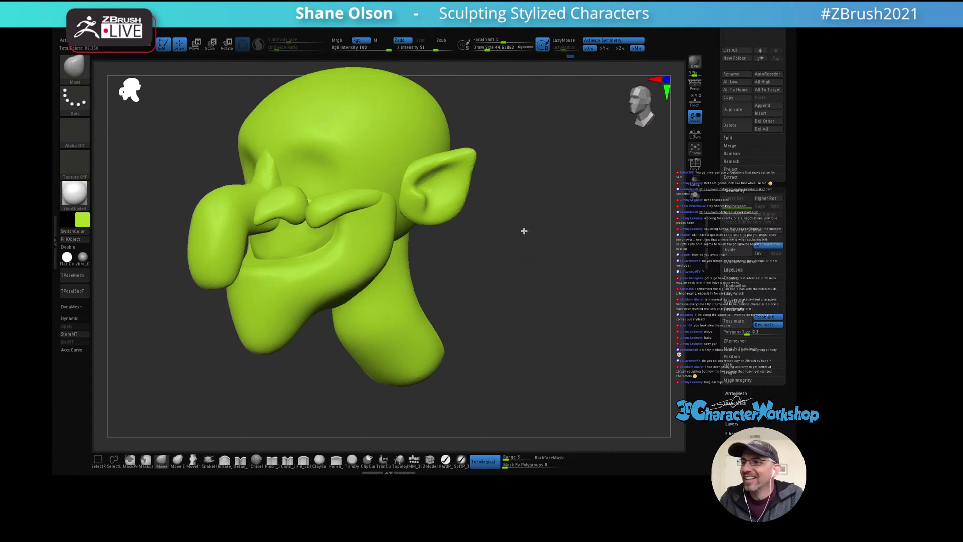
key("s")
left_click_drag(493, 212, 499, 211)
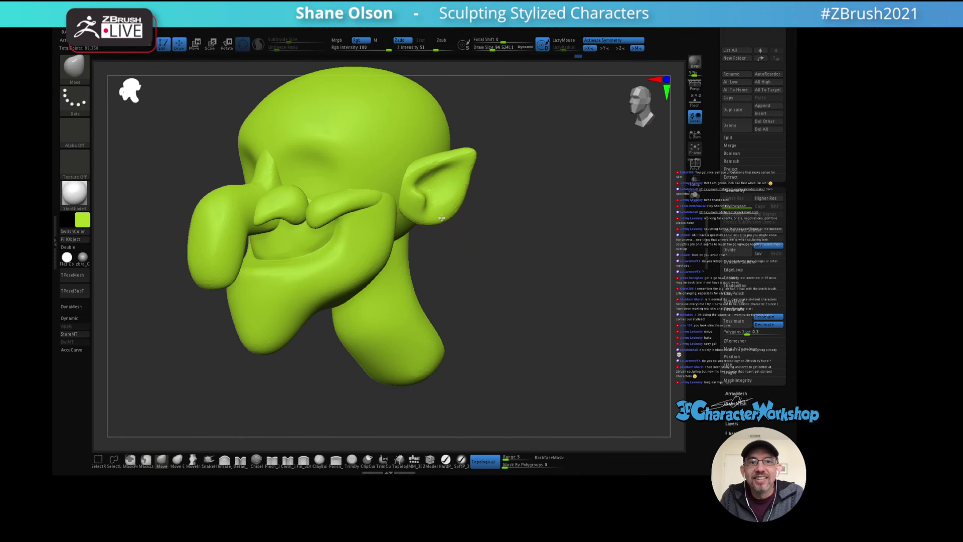
mouse_move(518, 243)
left_mouse_down()
mouse_move(511, 252)
mouse_move(525, 244)
mouse_move(524, 256)
mouse_move(544, 266)
left_mouse_up()
right_click_drag(289, 289, 291, 277)
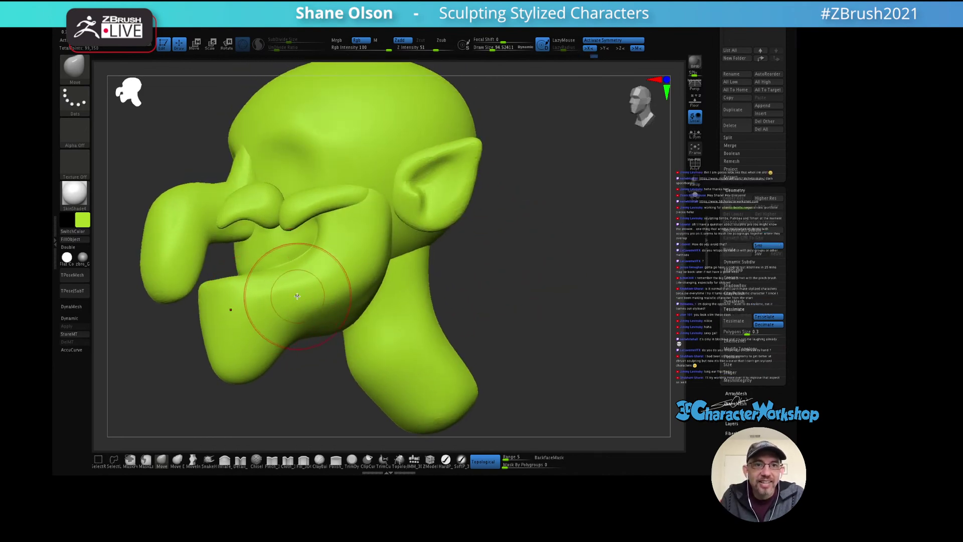
Step: Smooth the back of the head behind the ear and return to a front view
mouse_move(466, 271)
left_mouse_down()
mouse_move(553, 289)
mouse_move(555, 269)
left_mouse_up()
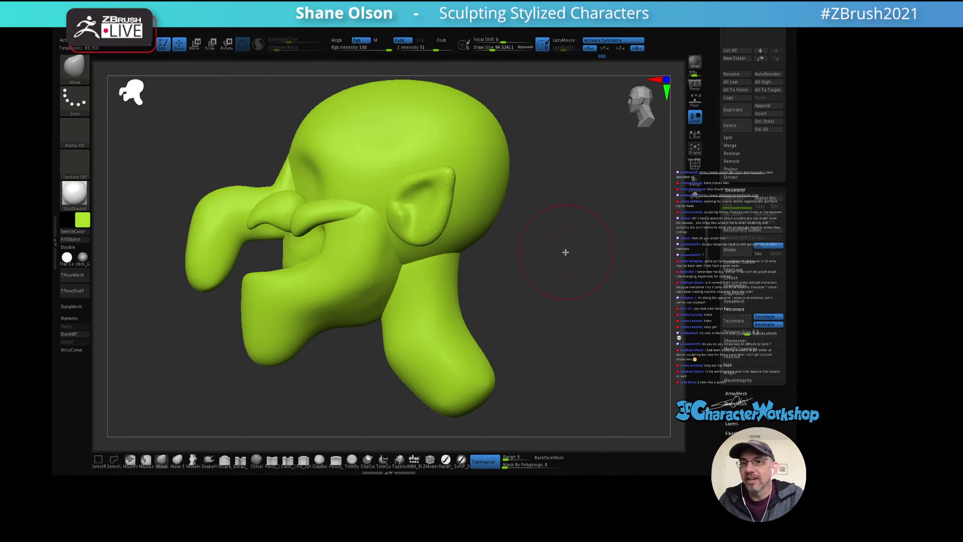
mouse_move(565, 252)
left_mouse_down()
mouse_move(559, 293)
mouse_move(550, 275)
mouse_move(524, 286)
mouse_move(540, 290)
mouse_move(531, 281)
left_mouse_up()
key("shift")
left_click_drag(488, 219, 494, 221, "shift")
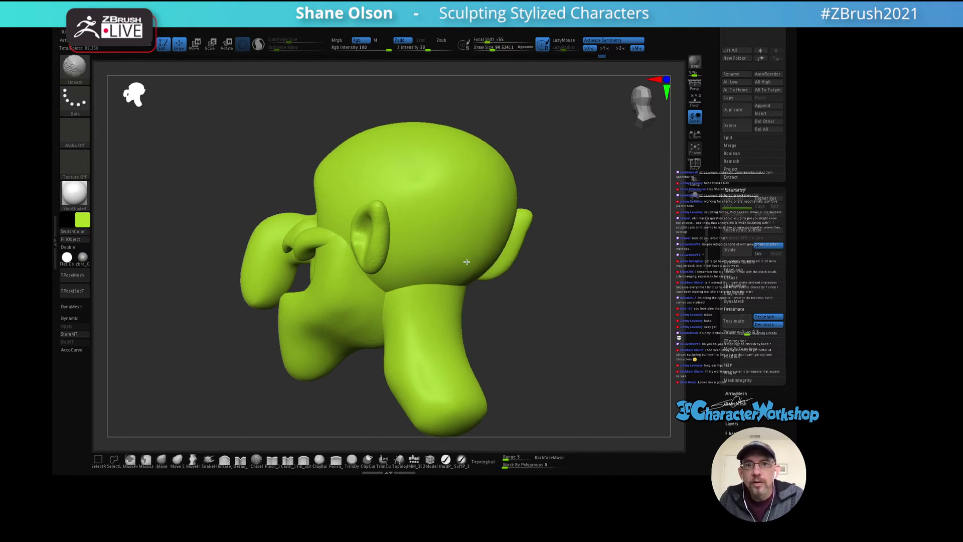
mouse_move(565, 303)
left_mouse_down()
mouse_move(569, 294)
mouse_move(563, 299)
mouse_move(540, 264)
mouse_move(573, 271)
mouse_move(574, 279)
mouse_move(652, 163)
left_mouse_up()
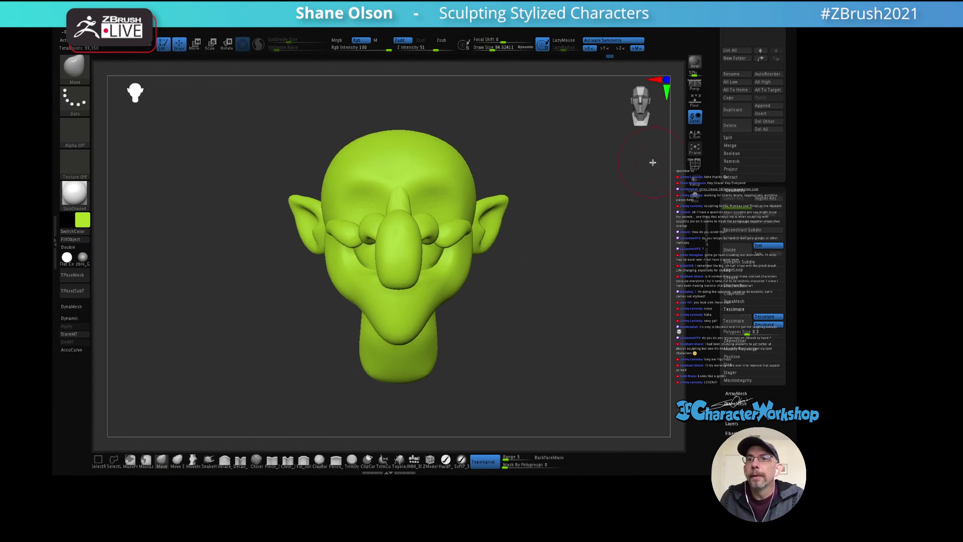
Step: Save the tool as Witch01.ztl in the ZTLs folder, replacing the existing file
left_click_drag(711, 155, 713, 281)
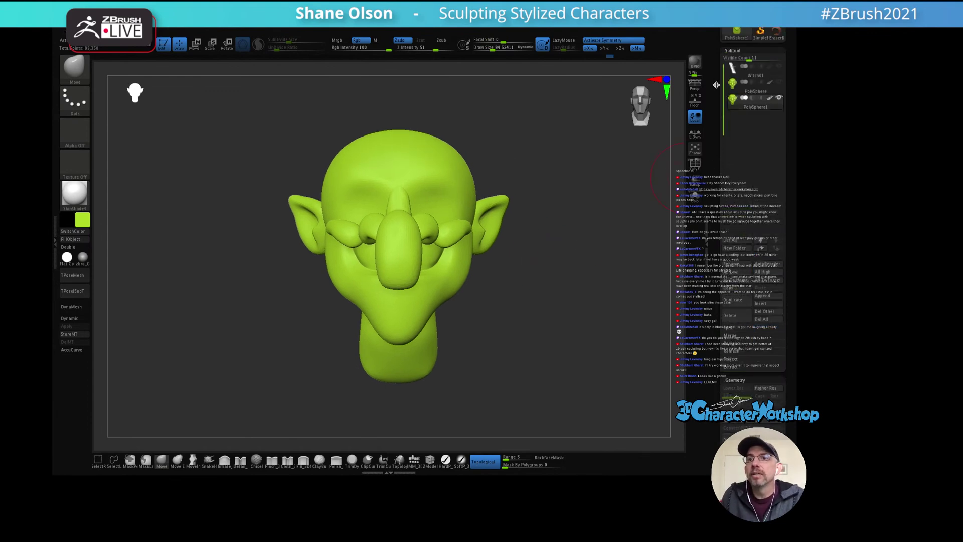
left_click_drag(716, 87, 711, 153)
left_click(764, 29)
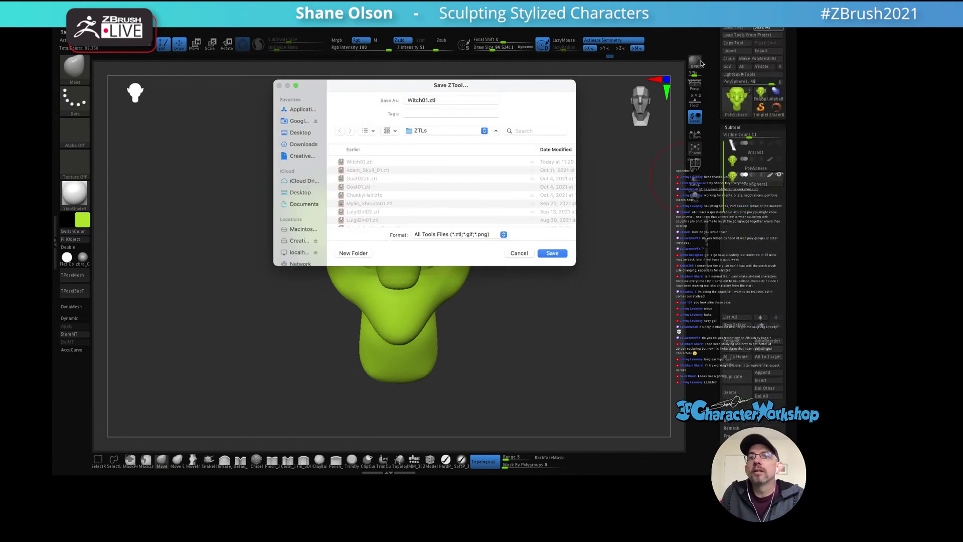
left_click(552, 253)
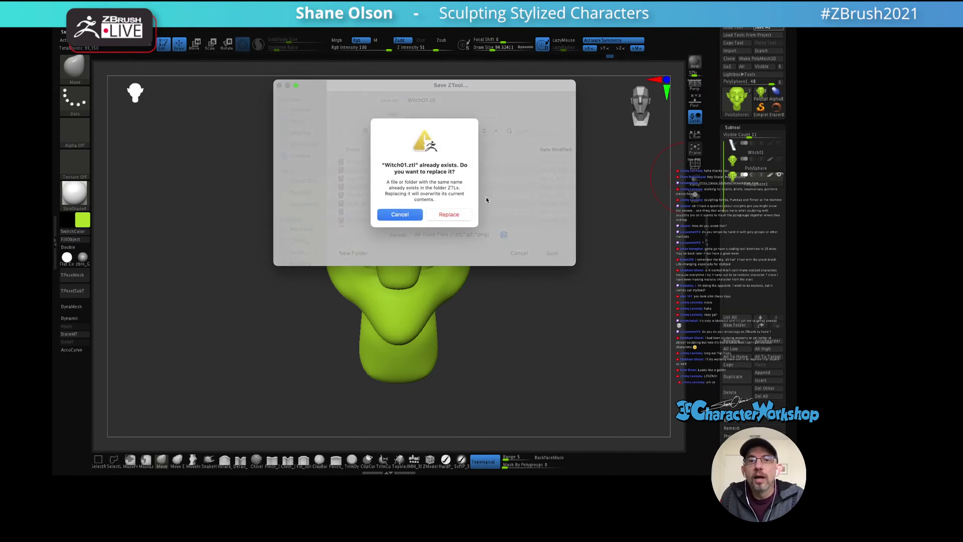
left_click(447, 215)
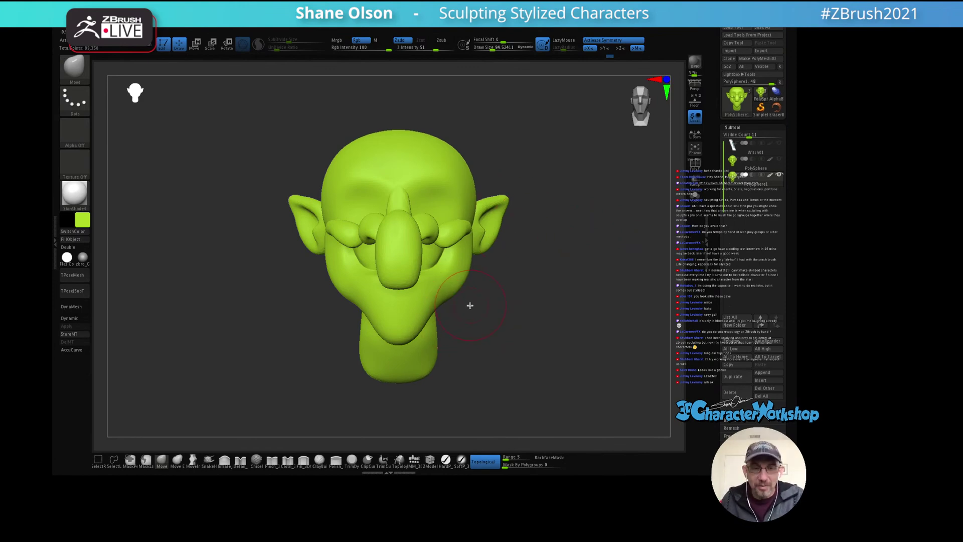
Step: Enlarge the Move brush's draw size to about 118.7 and narrow the jaw and chin as seen from the front
key("s")
left_click_drag(483, 319, 485, 319)
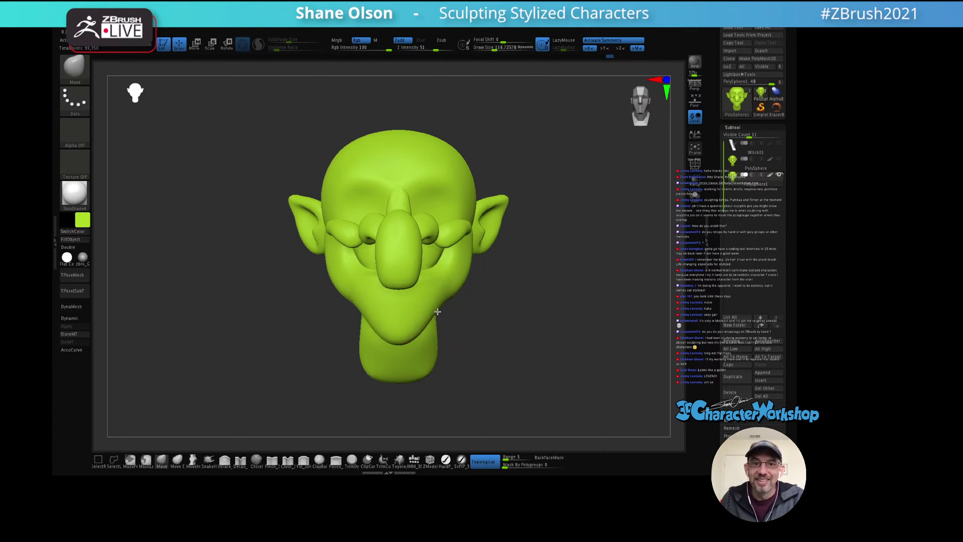
mouse_move(506, 294)
left_mouse_down()
mouse_move(487, 318)
mouse_move(466, 307)
mouse_move(460, 333)
mouse_move(495, 345)
mouse_move(422, 308)
mouse_move(419, 331)
left_mouse_up()
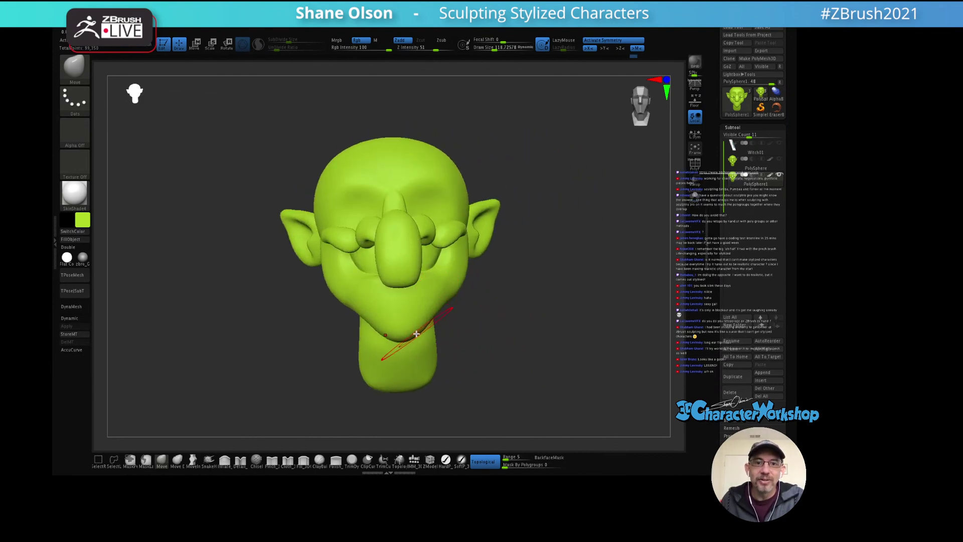
Step: Refine the neck, jaw and overall head proportions with the Move brush, using draw sizes of about 151.4 and 129.2
key("s")
mouse_move(491, 327)
left_mouse_down()
mouse_move(475, 299)
mouse_move(489, 336)
mouse_move(480, 352)
left_mouse_up()
mouse_move(480, 352)
right_mouse_down("ctrl")
mouse_move(476, 326)
mouse_move(473, 358)
mouse_move(451, 362)
mouse_move(434, 327)
right_mouse_up("ctrl")
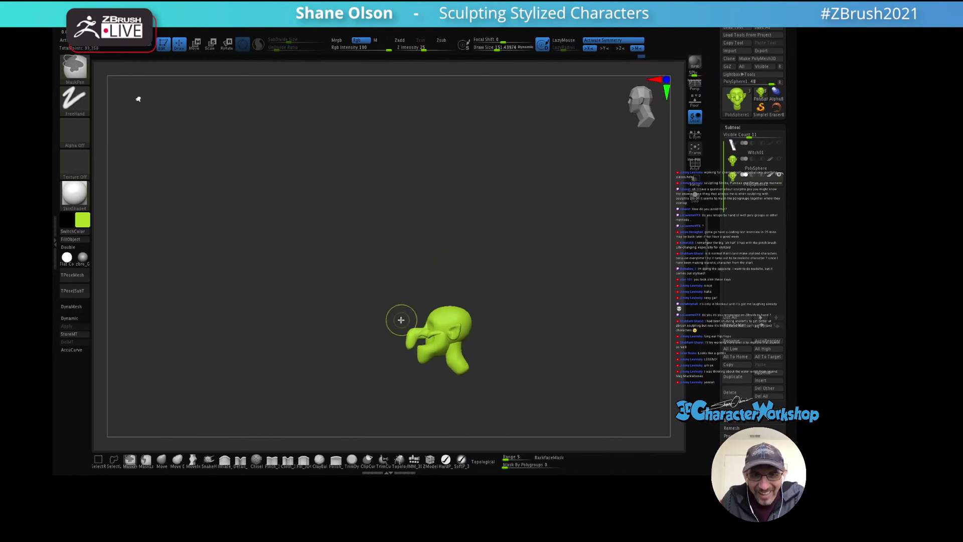
right_click_drag(524, 251, 562, 320, "ctrl")
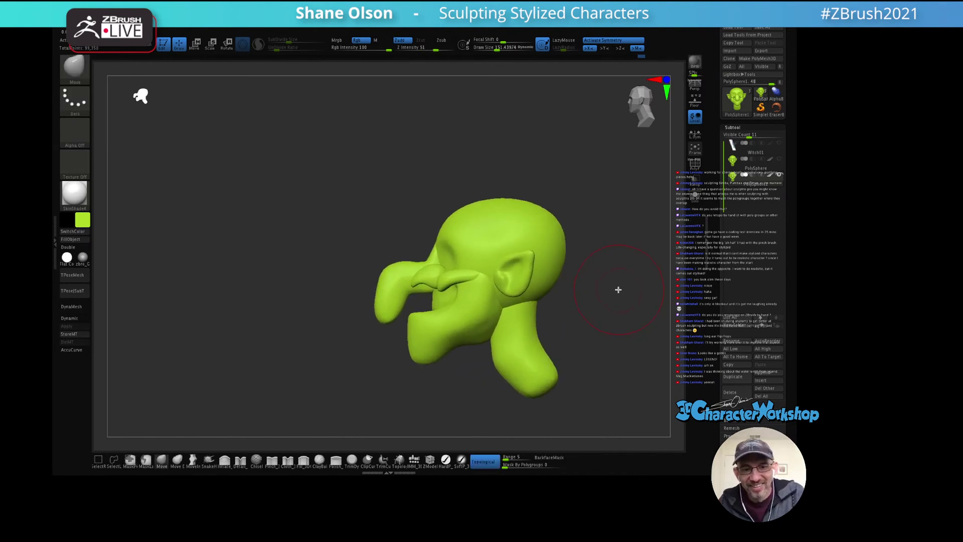
mouse_move(618, 290)
right_mouse_down("alt")
mouse_move(540, 247)
mouse_move(551, 269)
right_mouse_up("alt")
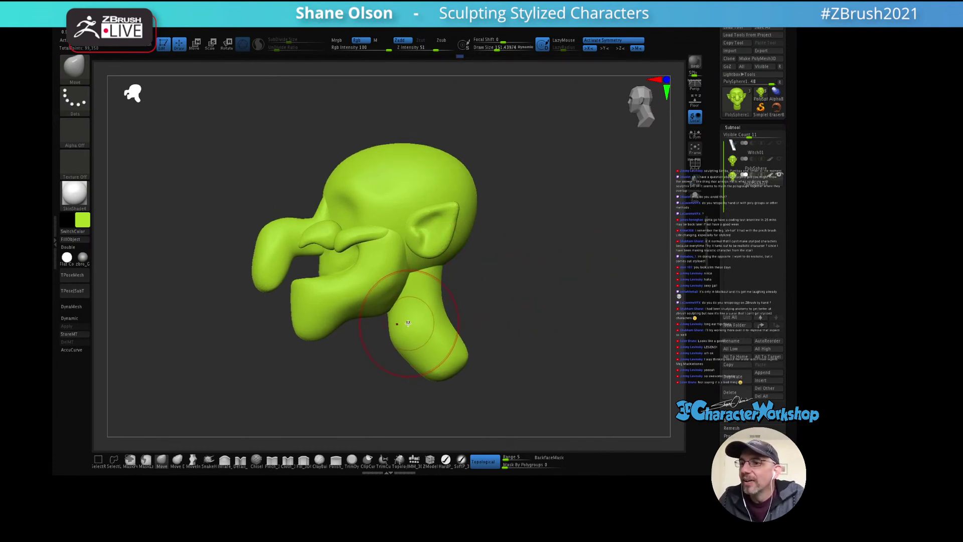
mouse_move(528, 290)
right_mouse_down()
mouse_move(527, 275)
mouse_move(536, 285)
right_mouse_up()
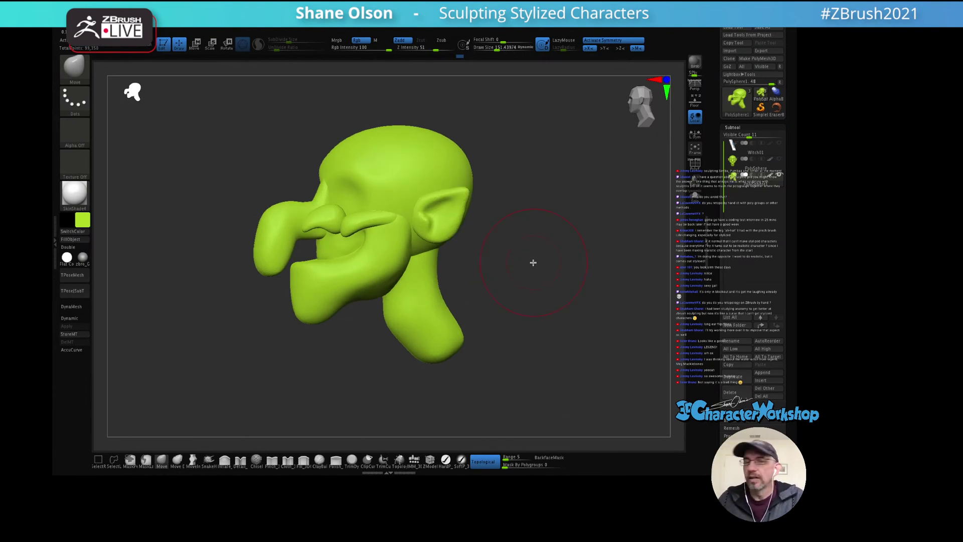
right_click_drag(550, 257, 548, 269, "ctrl")
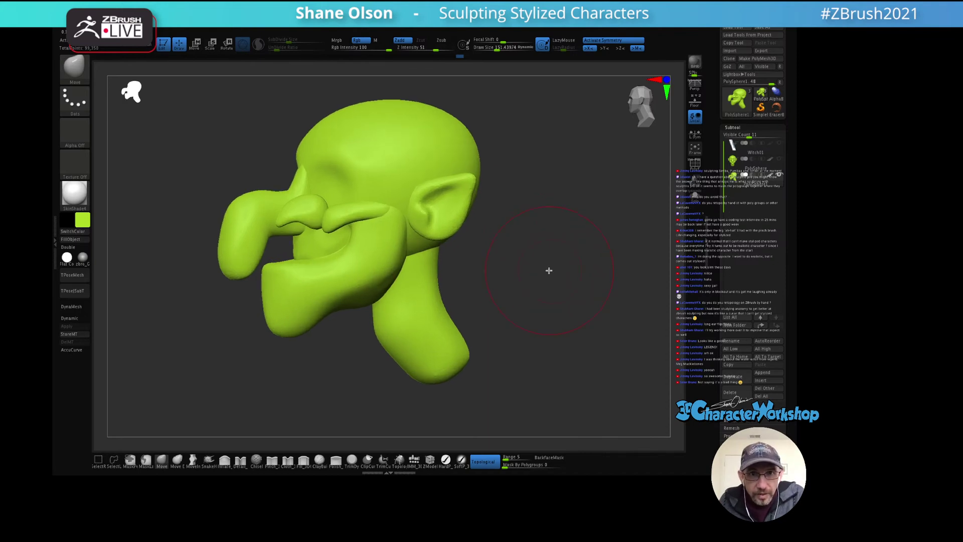
key("s")
left_click_drag(560, 232, 576, 255)
key("shift")
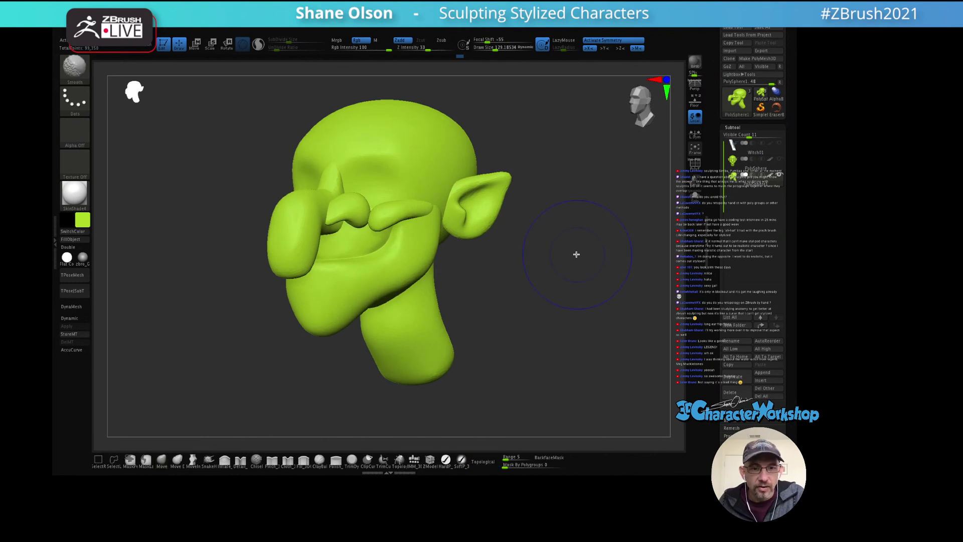
Step: Display the head's polygroups and wireframe, and duplicate the head subtool
key("shift+f")
left_click_drag(562, 286, 554, 316, "alt")
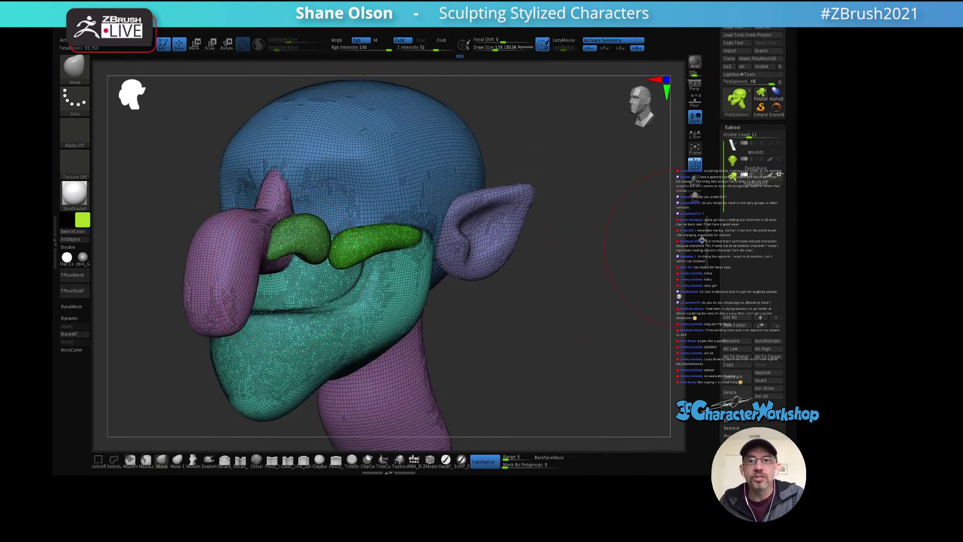
left_click(732, 376)
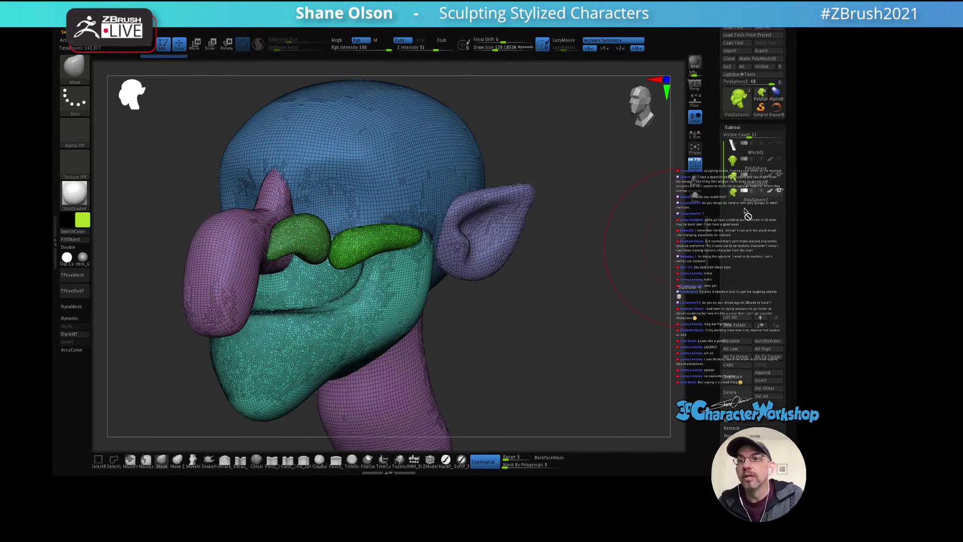
left_click_drag(577, 226, 558, 198, "alt")
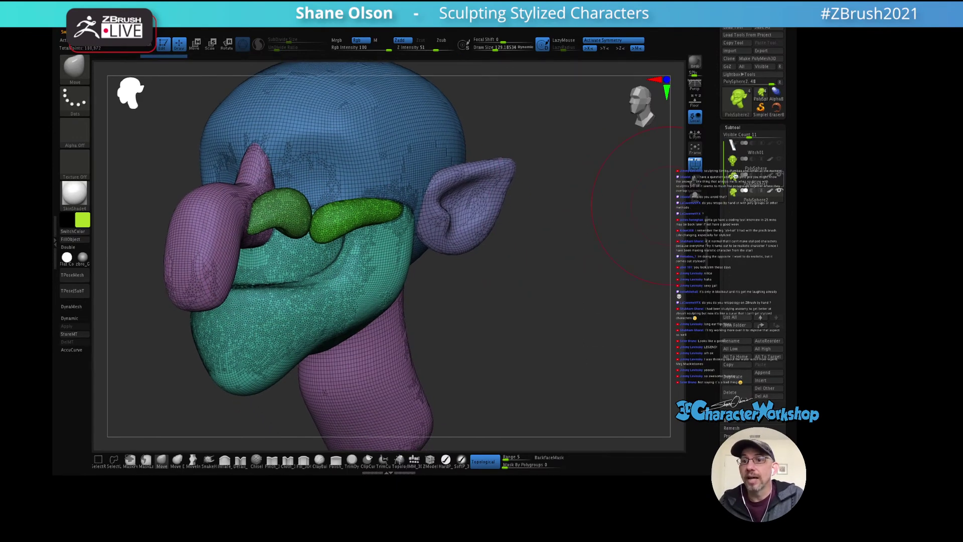
Step: Reduce the Move brush's draw size to about 58 for work on the duplicated head
mouse_move(733, 178)
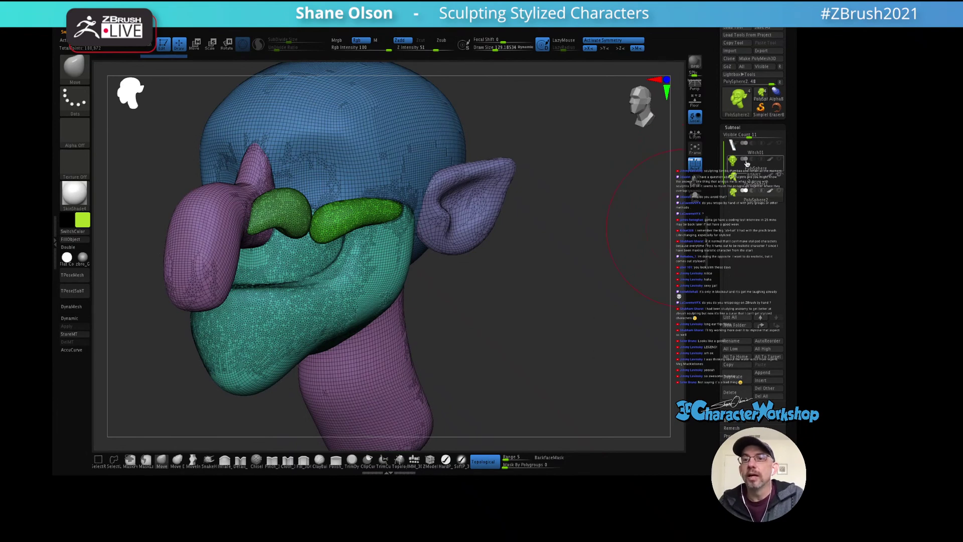
left_click_drag(578, 216, 565, 219)
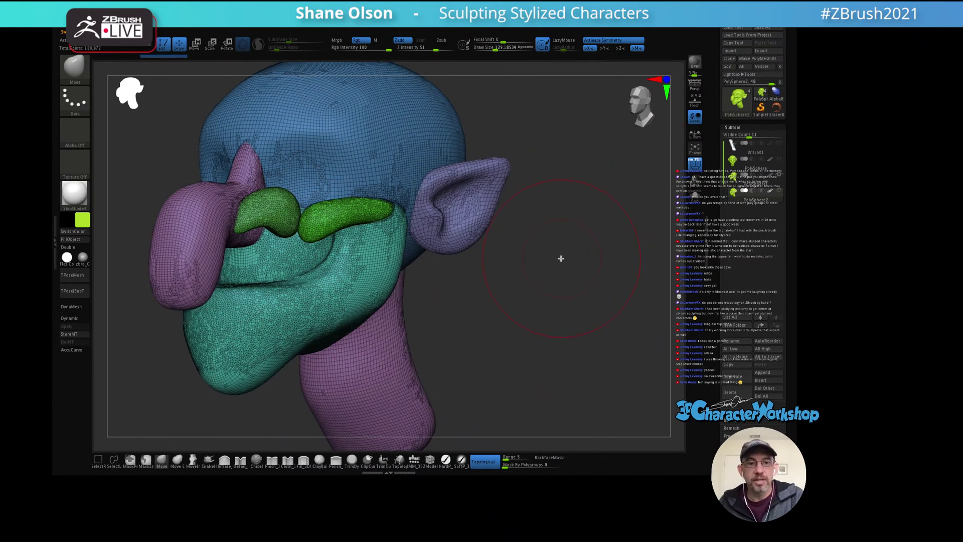
key("s")
left_click_drag(561, 258, 507, 271)
left_click_drag(574, 279, 304, 299)
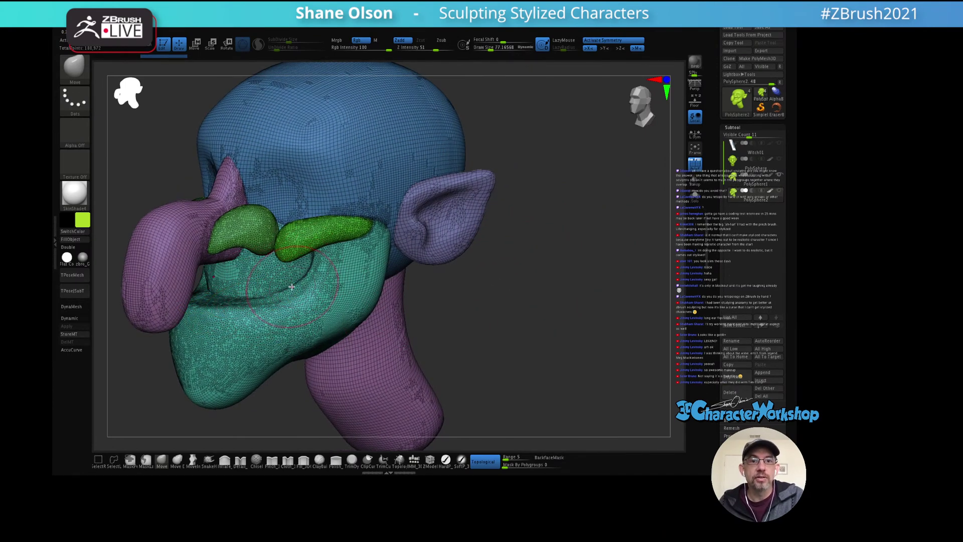
key("s")
mouse_move(502, 308)
left_mouse_down()
mouse_move(548, 297)
mouse_move(491, 293)
mouse_move(533, 263)
left_mouse_up()
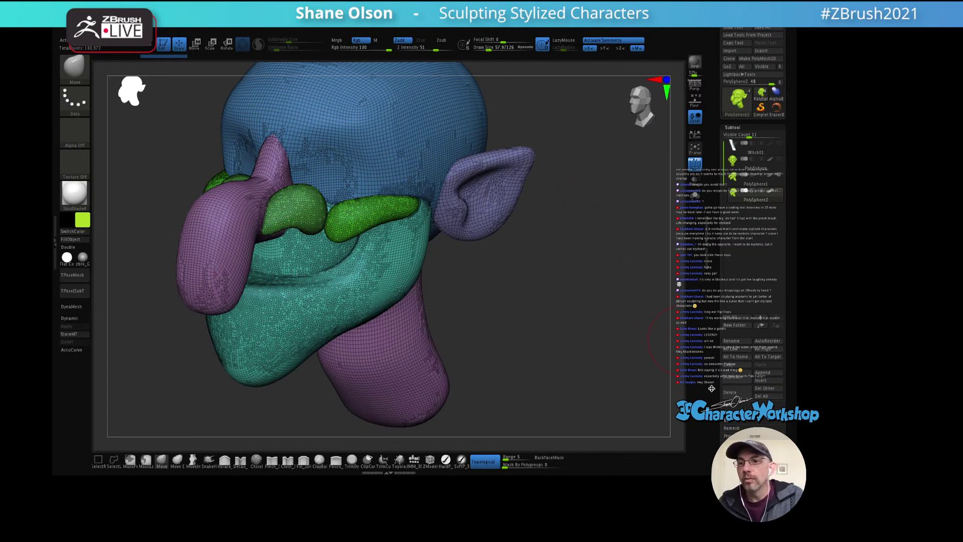
Step: Apply DynaMesh to the duplicated head at resolution 128 to fuse its separate forms into one mesh
scroll(724, 341, "down", 5)
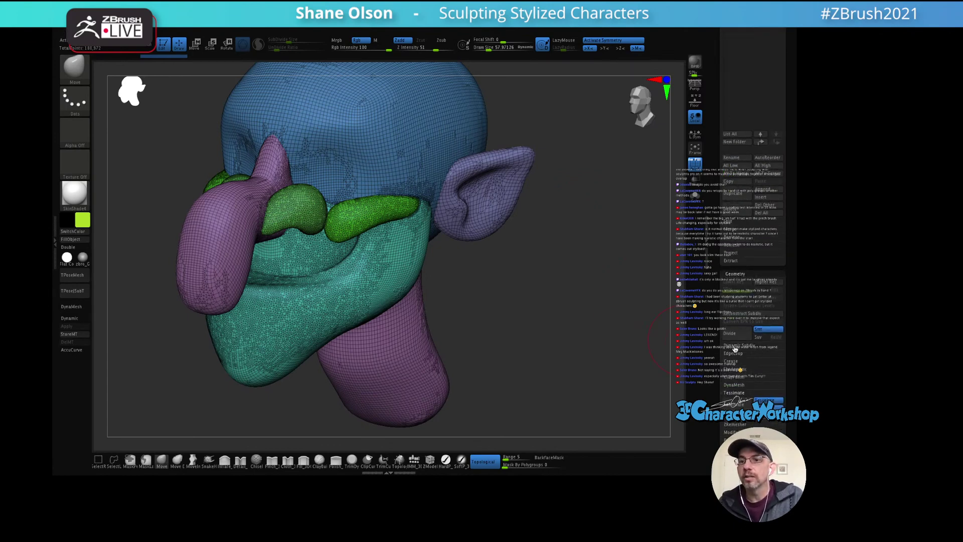
left_click(734, 393)
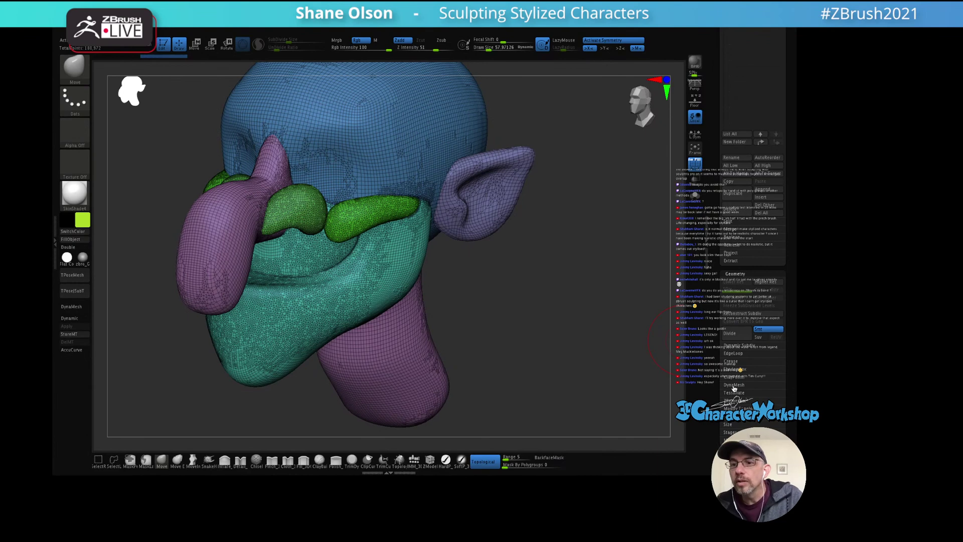
left_click(733, 385)
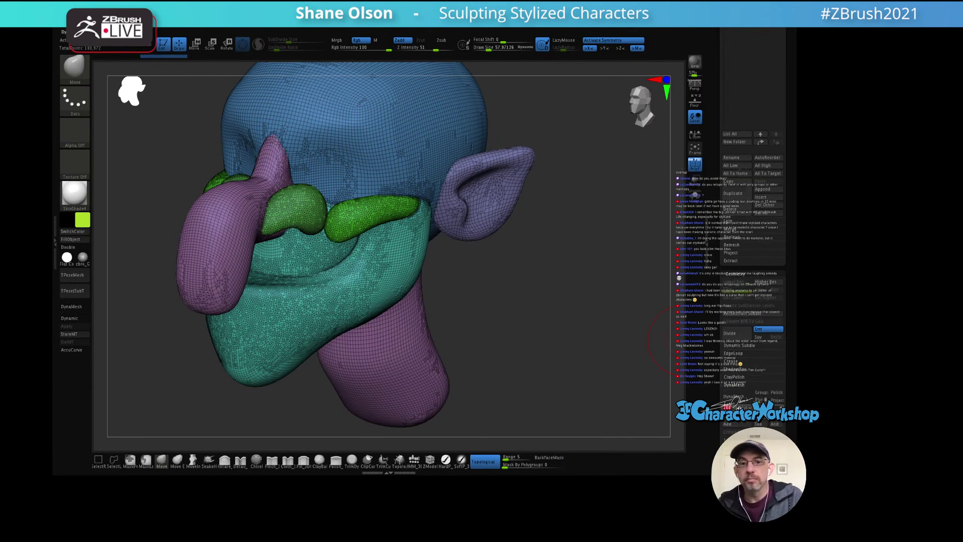
left_click(734, 397)
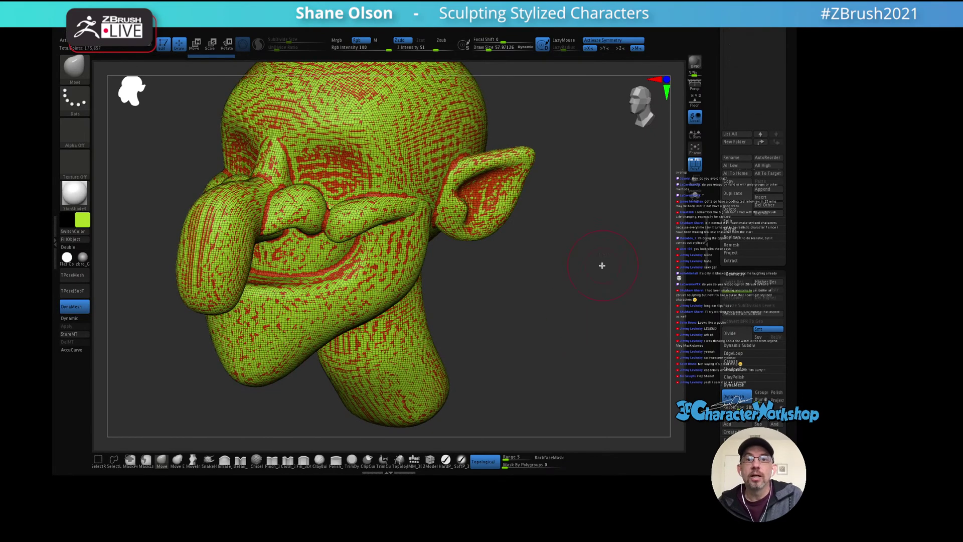
left_click_drag(601, 265, 581, 271)
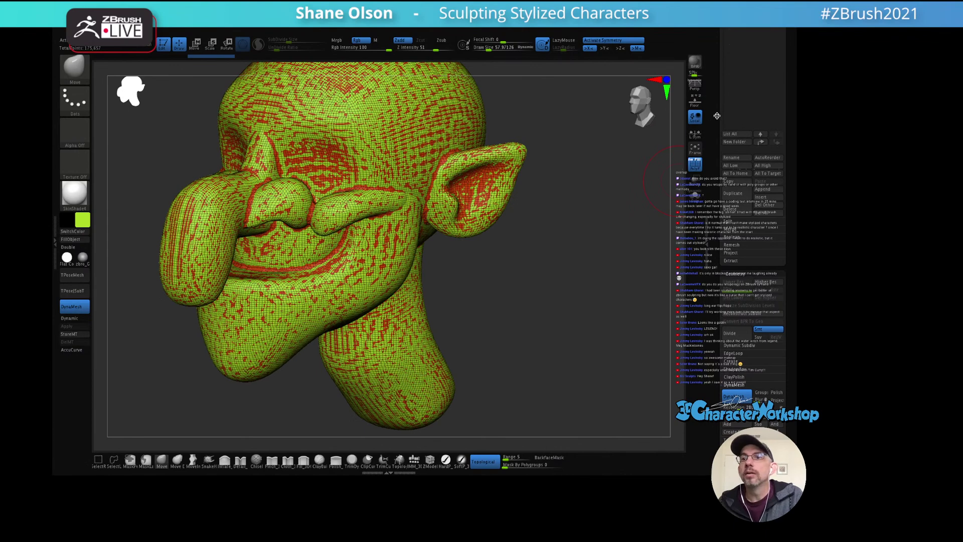
Step: Display only the duplicated head without its wireframe and undo its DynaMesh
left_click_drag(716, 115, 720, 189)
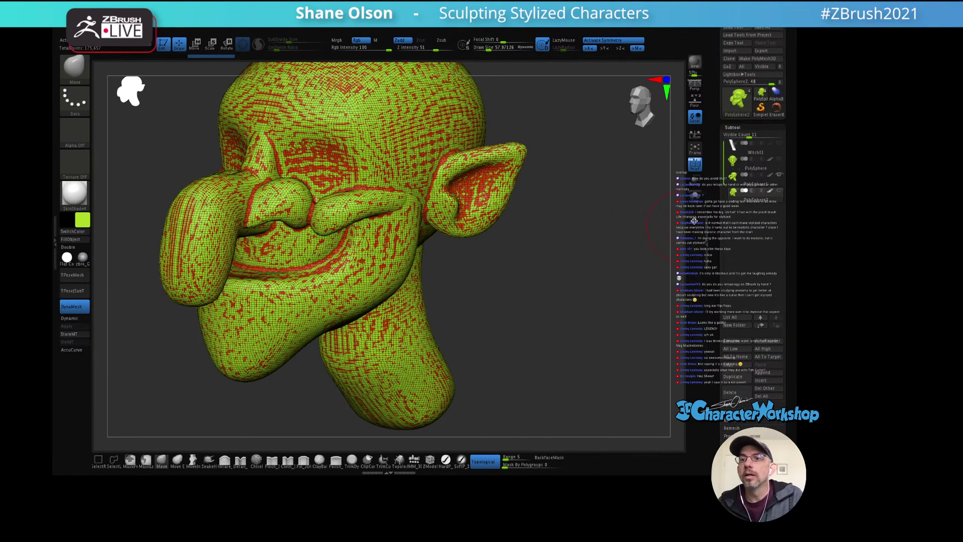
left_click(779, 177)
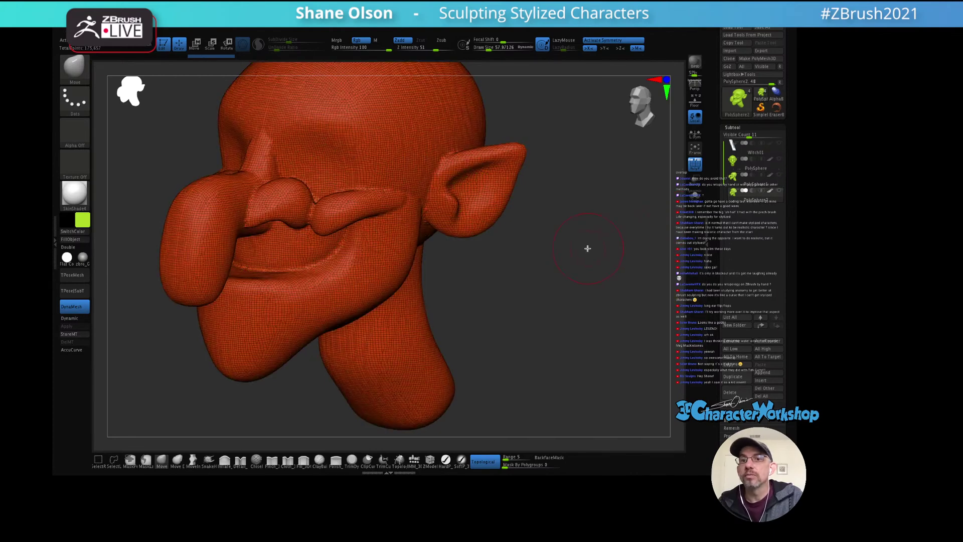
left_click_drag(588, 248, 559, 264)
key("shift+f")
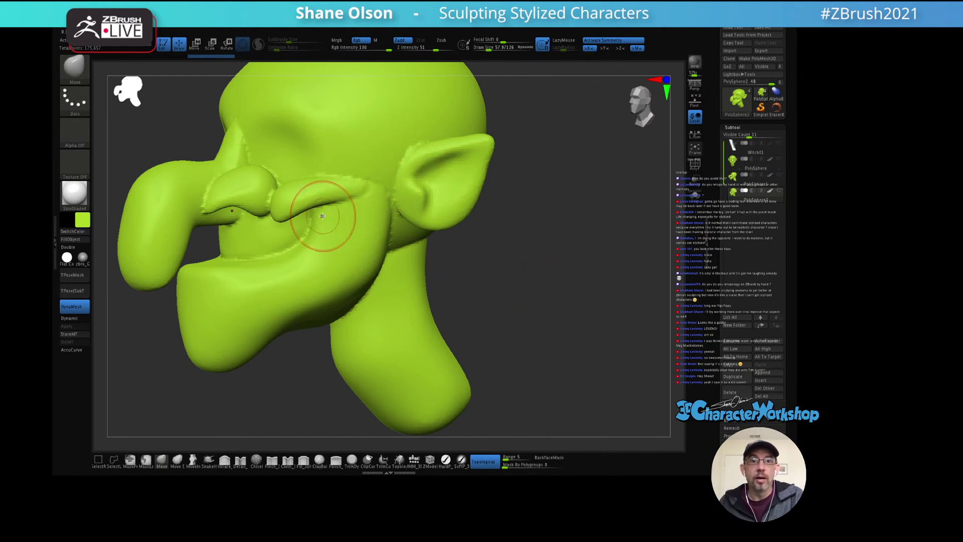
mouse_move(510, 291)
left_mouse_down()
mouse_move(515, 301)
mouse_move(544, 297)
left_mouse_up()
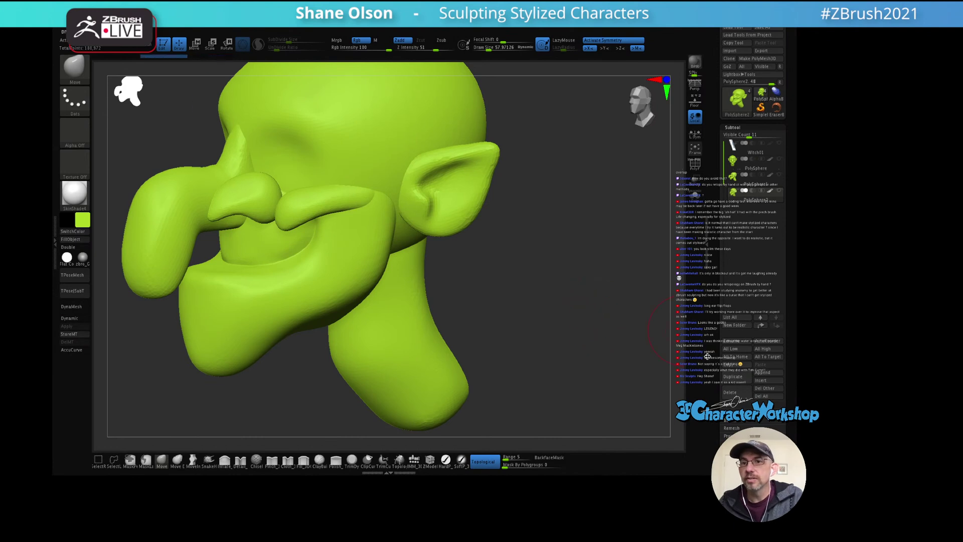
Step: Raise the DynaMesh resolution to about 1000 and apply DynaMesh to the duplicated head
left_click_drag(715, 392, 709, 307)
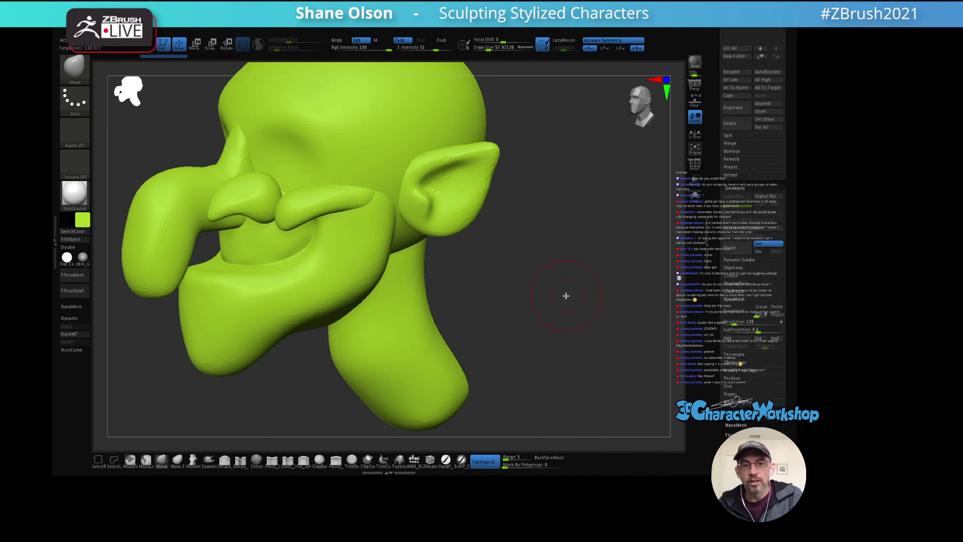
left_click(740, 324)
type("192")
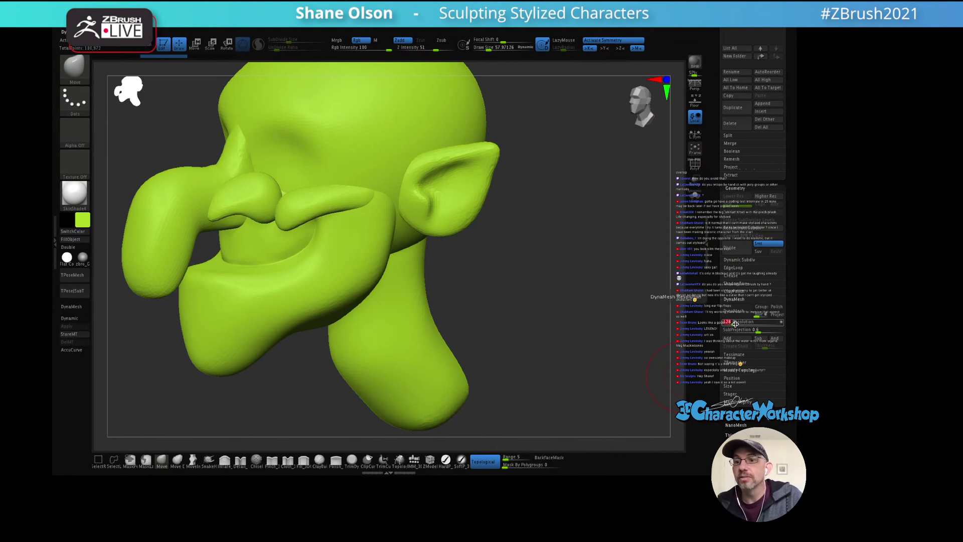
key("Return")
left_click_drag(741, 324, 752, 325)
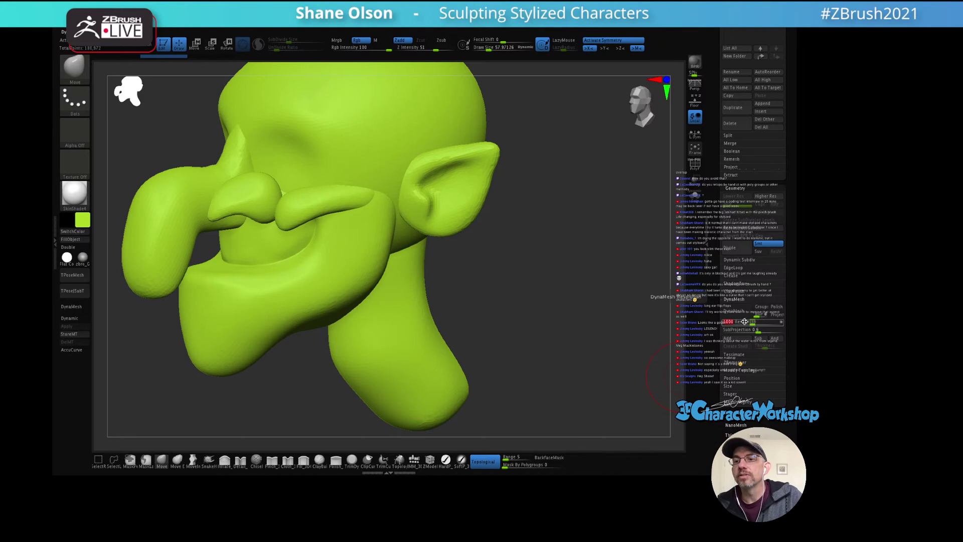
left_click(731, 315)
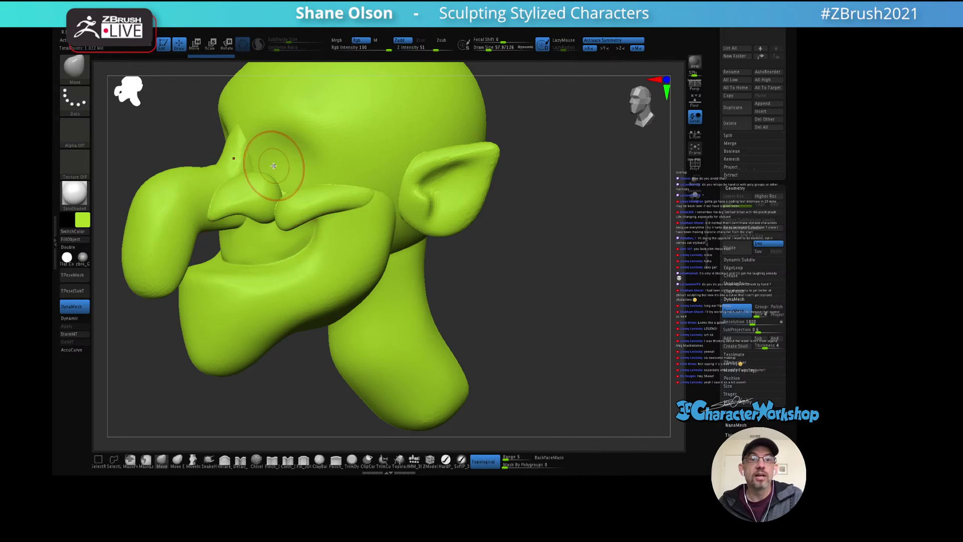
Step: Turn the wireframe display back on and examine the mesh density around the cheek and ear close up
key("shift+f")
left_click_drag(506, 276, 535, 270)
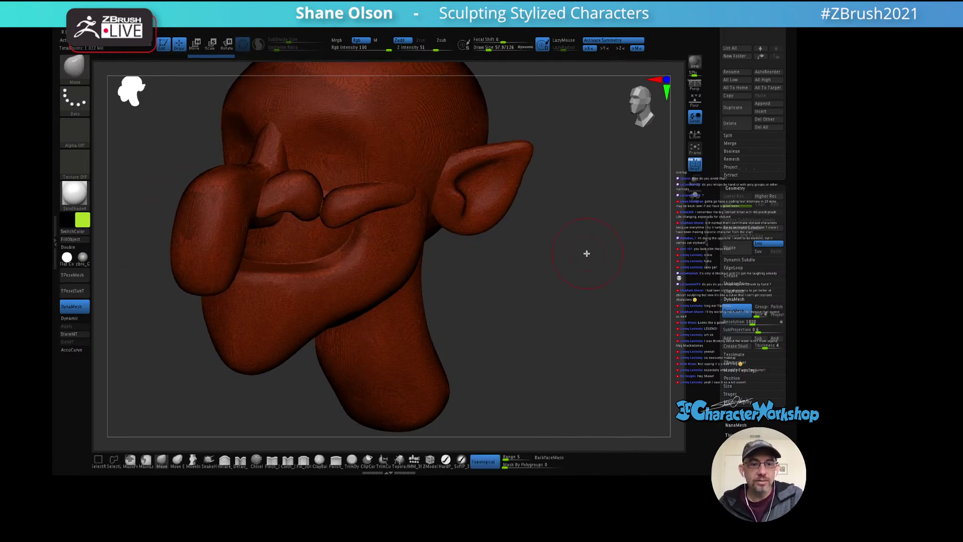
left_click_drag(578, 242, 576, 254)
scroll(577, 253, "up", 5)
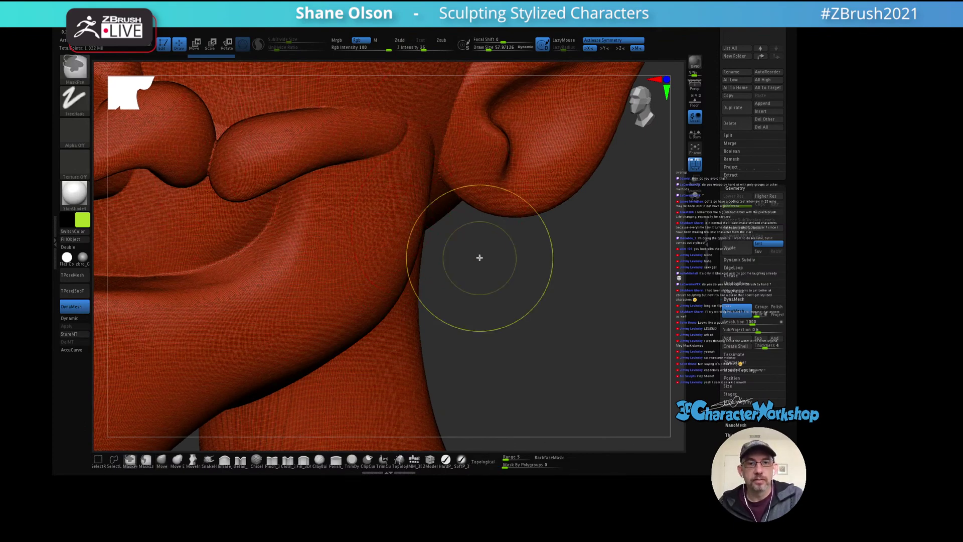
Step: Compare the head's mesh and polygroups before and after DynaMesh using the undo history
key("ctrl+z")
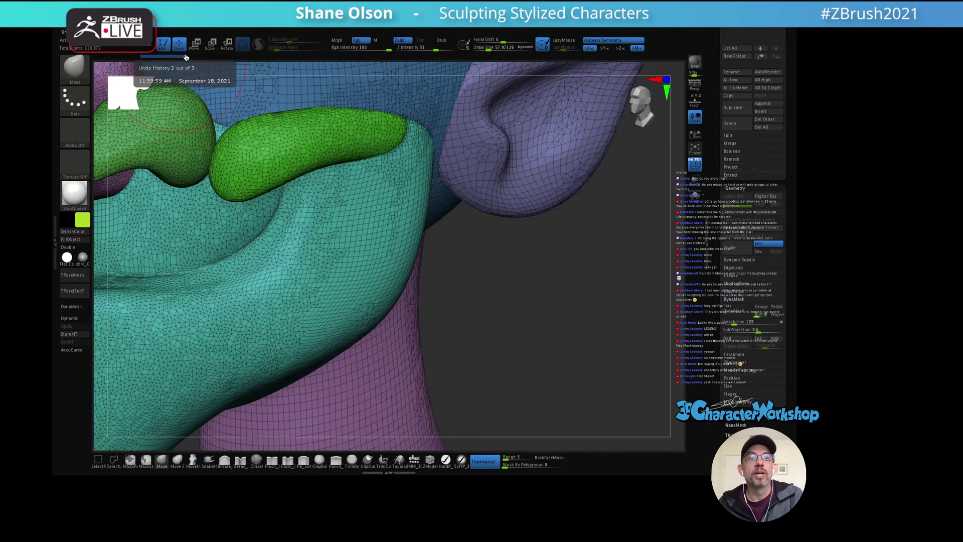
left_click(212, 56)
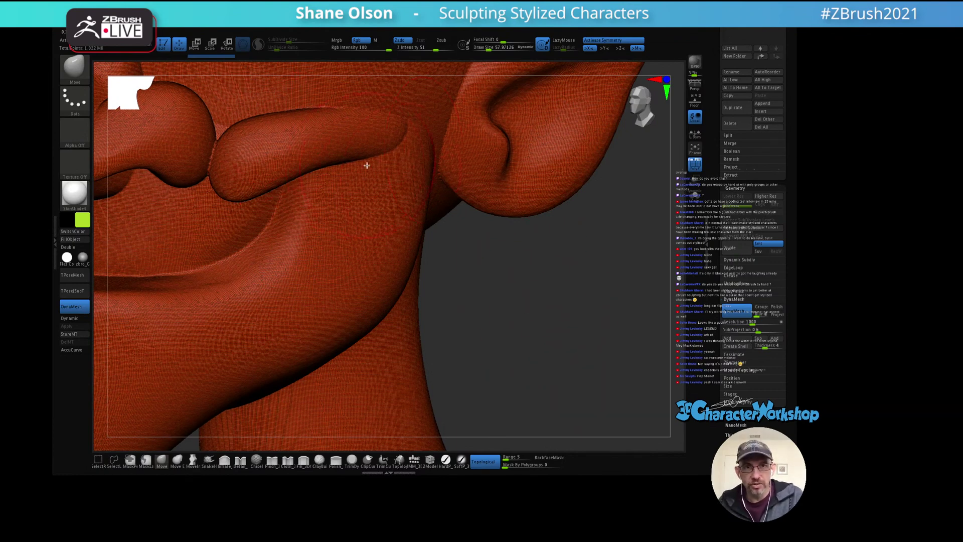
left_click(184, 58)
left_click(199, 59)
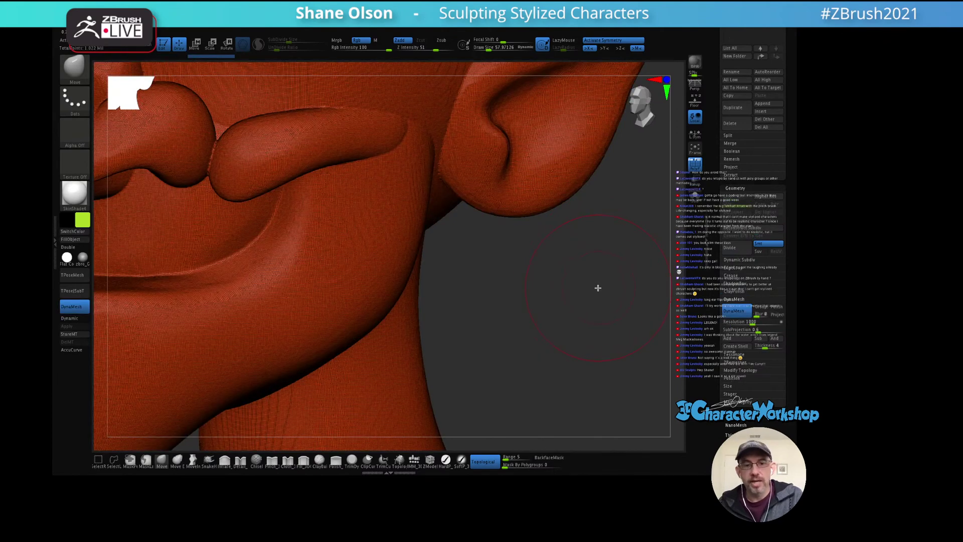
mouse_move(588, 286)
left_mouse_down("alt")
mouse_move(552, 233)
mouse_move(584, 291)
left_mouse_up("alt")
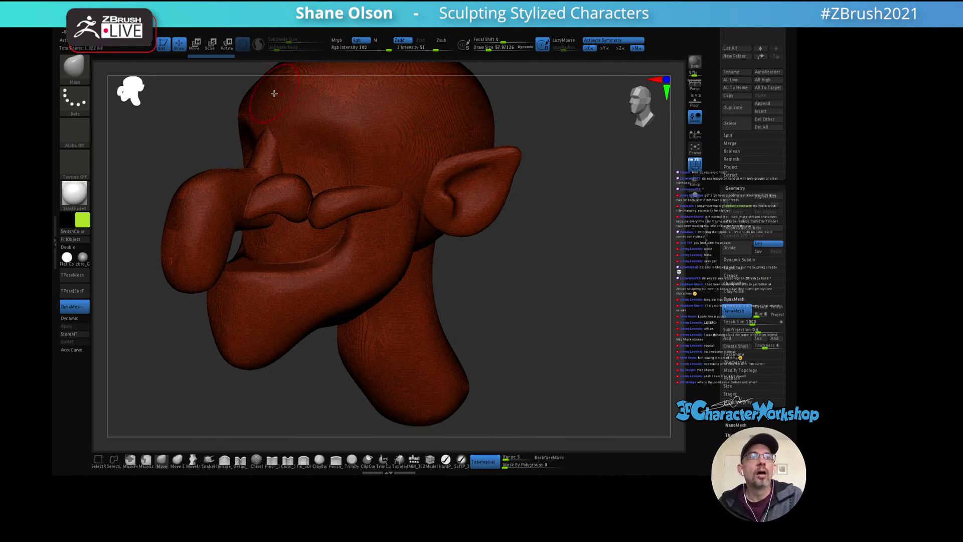
left_click_drag(192, 59, 163, 60)
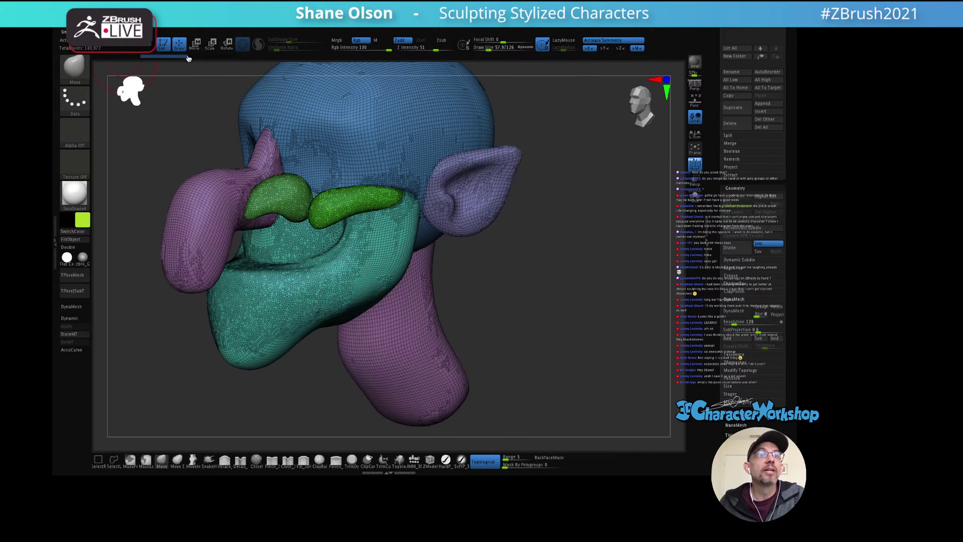
left_click_drag(188, 59, 196, 59)
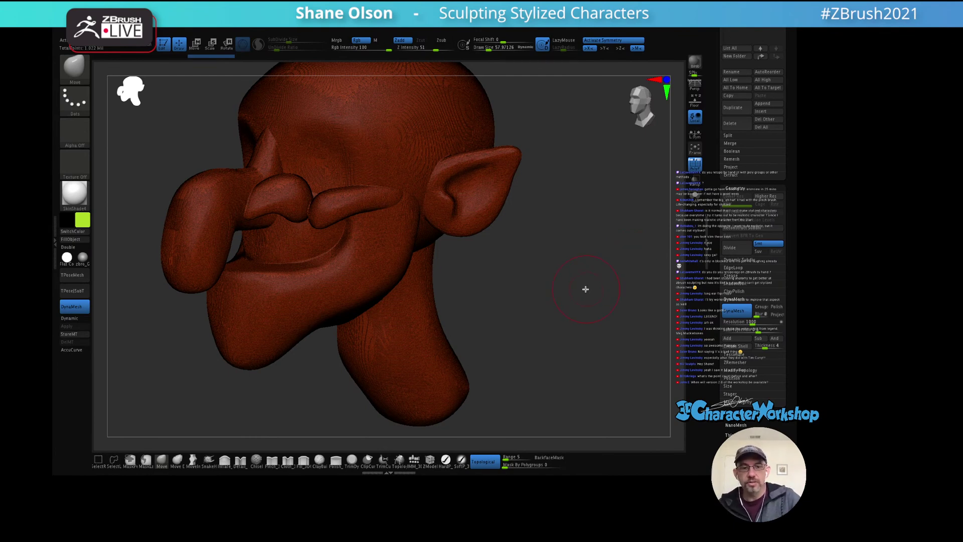
Step: Switch to the original PolySphere1 head subtool with its separate polygroups displayed
left_click_drag(579, 269, 573, 284, "alt")
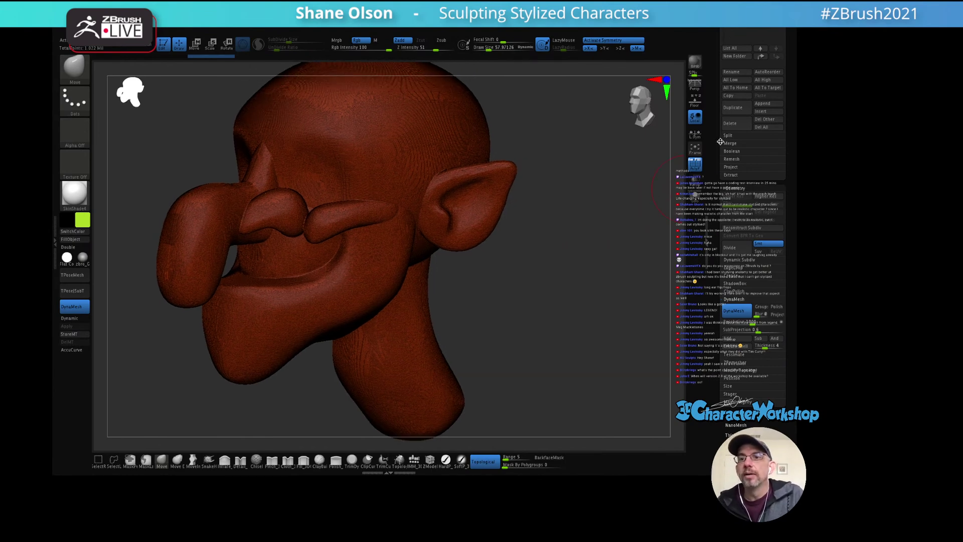
scroll(718, 141, "up", 5)
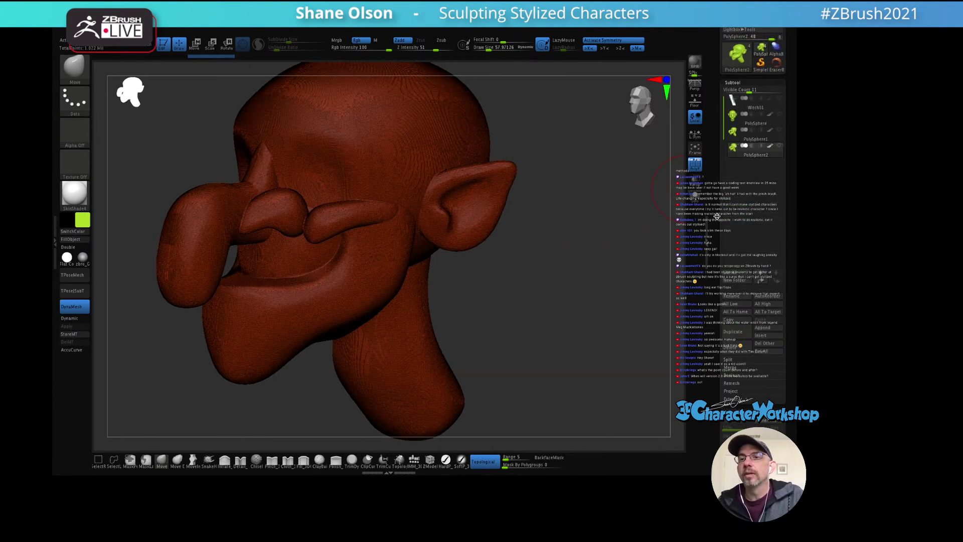
left_click(733, 132)
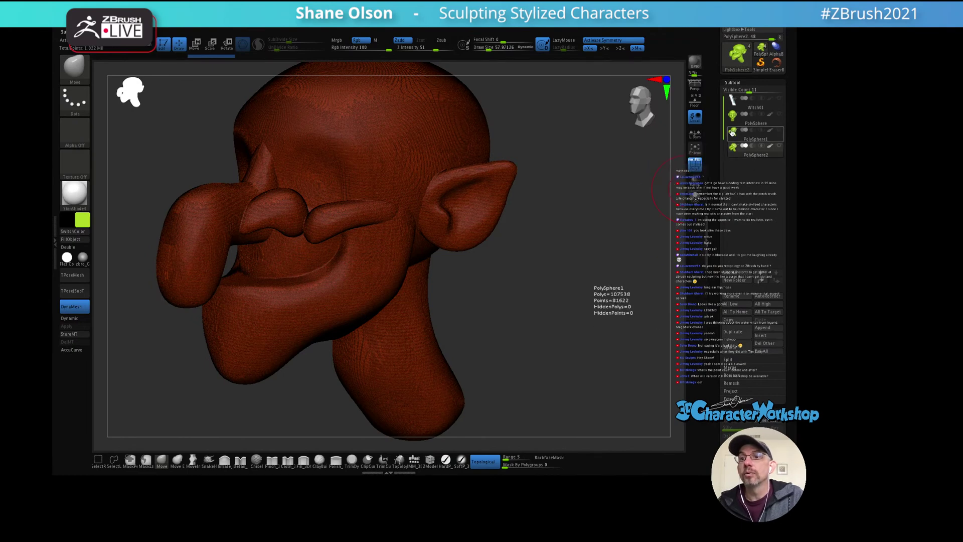
key("shift+f")
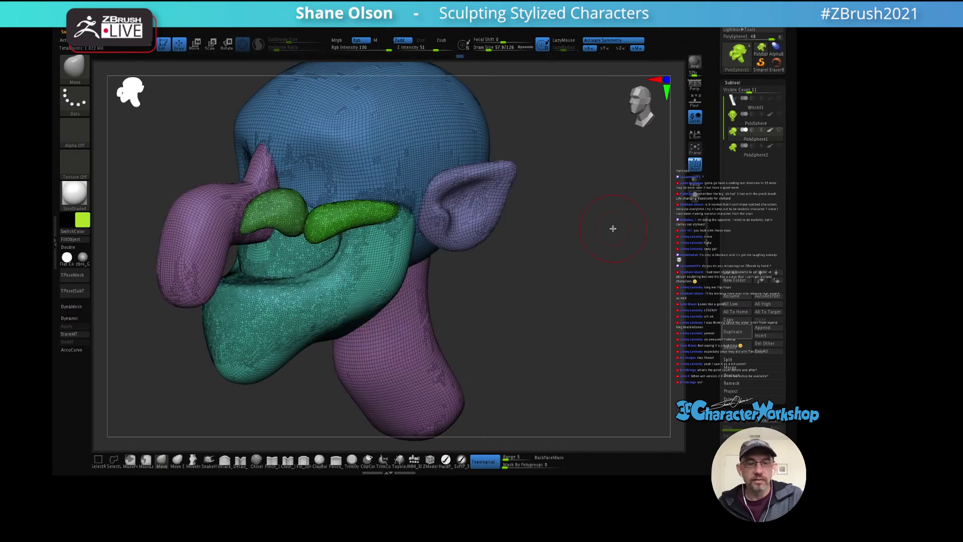
Step: Set the Move brush's draw size to about 69 for the original head
mouse_move(603, 243)
left_mouse_down()
mouse_move(587, 260)
mouse_move(610, 308)
left_mouse_up()
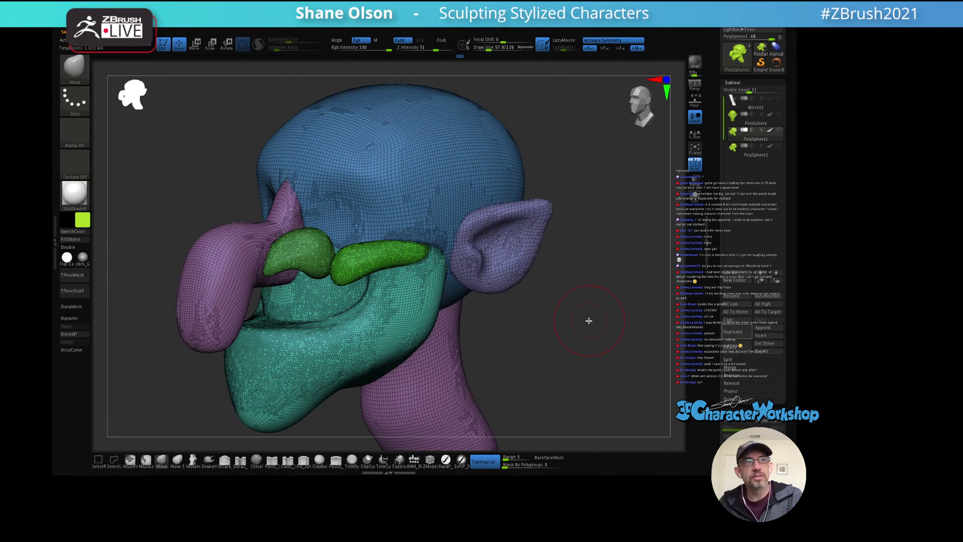
key("s")
left_click_drag(589, 321, 591, 320)
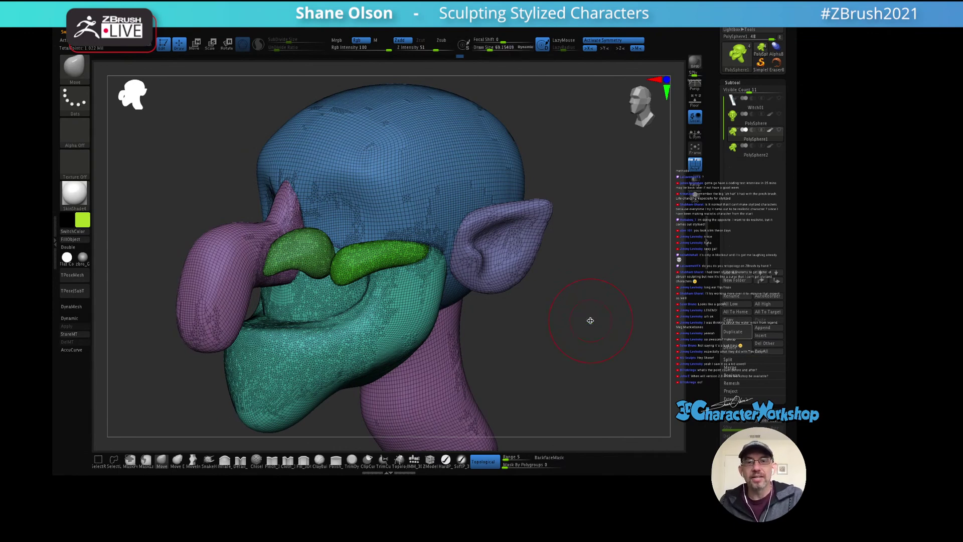
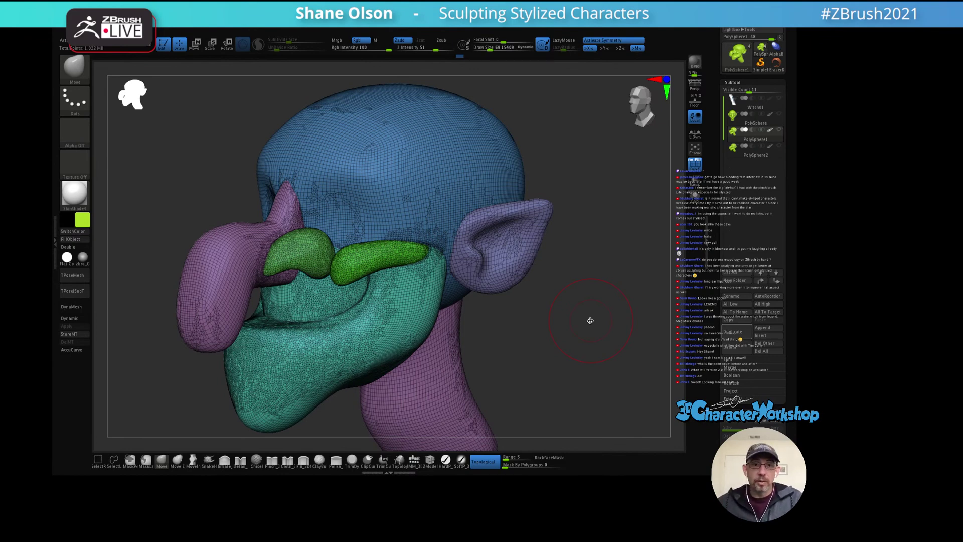
Step: Set the Move brush's draw size to about 81 and check the original head from the side and front
mouse_move(604, 296)
left_mouse_down()
mouse_move(588, 294)
mouse_move(593, 287)
mouse_move(604, 306)
mouse_move(584, 303)
mouse_move(596, 321)
mouse_move(594, 303)
mouse_move(574, 290)
mouse_move(585, 286)
left_mouse_up()
key("s")
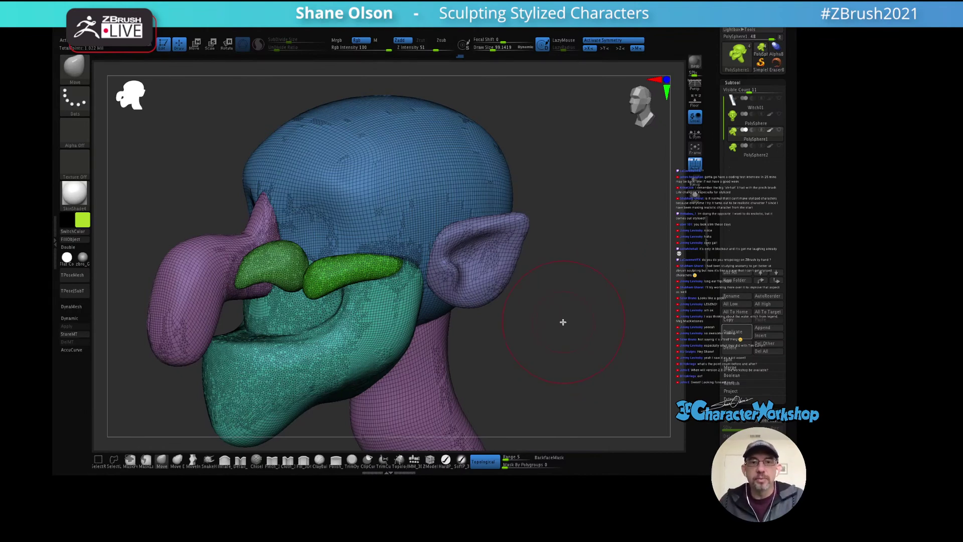
key("s")
mouse_move(571, 318)
left_mouse_down()
mouse_move(564, 318)
mouse_move(578, 329)
mouse_move(571, 312)
left_mouse_up()
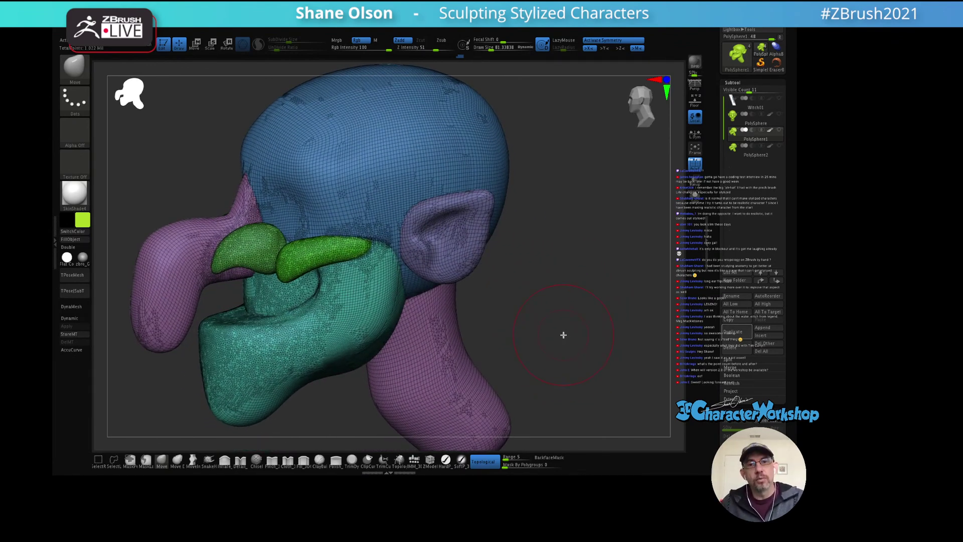
left_click_drag(565, 337, 556, 314)
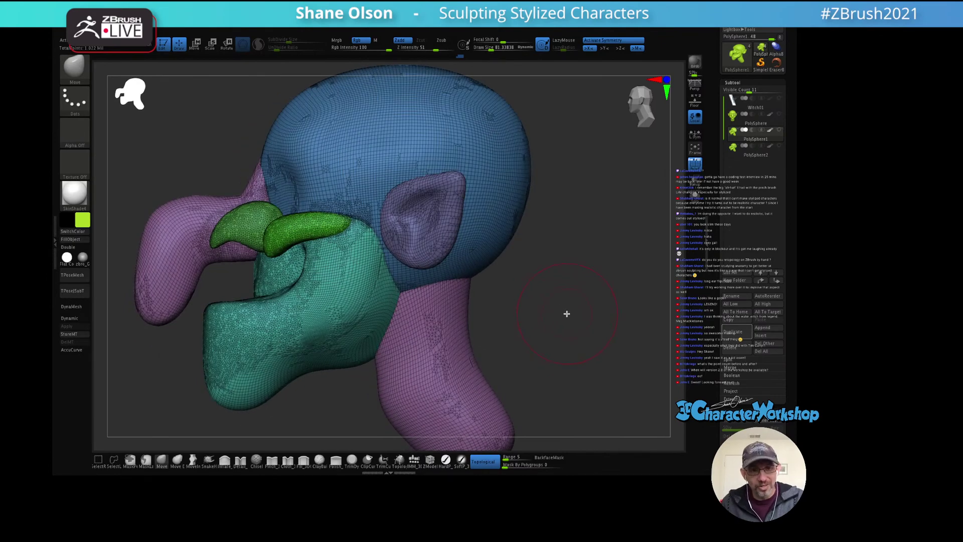
left_click_drag(578, 262, 586, 278, "alt")
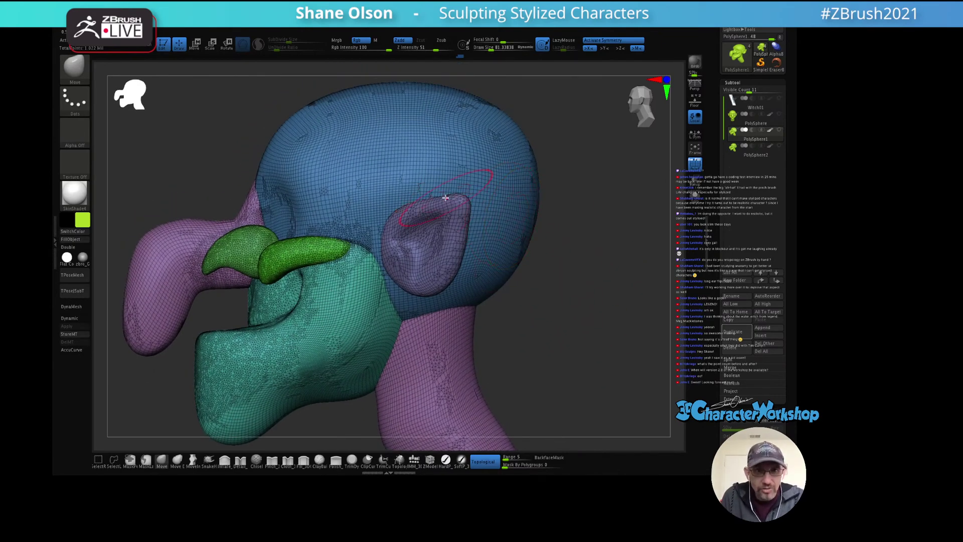
mouse_move(397, 249)
right_mouse_down()
mouse_move(501, 247)
mouse_move(492, 249)
mouse_move(587, 269)
mouse_move(604, 207)
right_mouse_up()
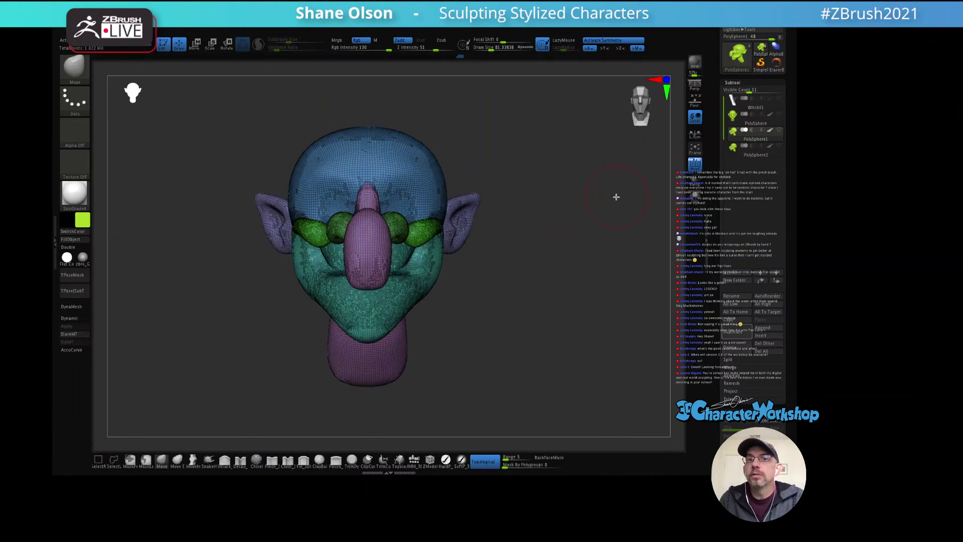
mouse_move(506, 184)
right_mouse_down("alt")
mouse_move(529, 178)
mouse_move(535, 217)
mouse_move(554, 242)
right_mouse_up("alt")
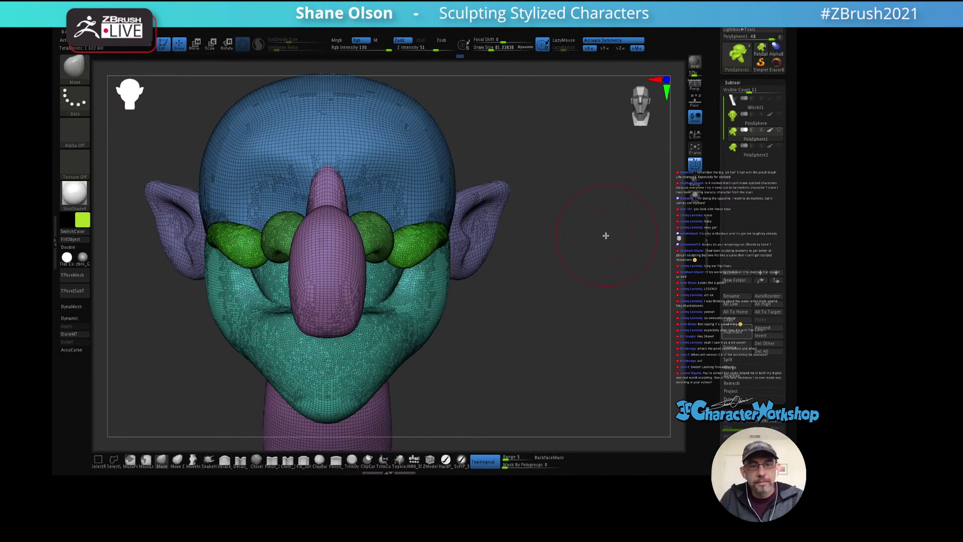
Step: Recentre the transform gizmo on the head with its orientation reset, and return to draw mode
key("w")
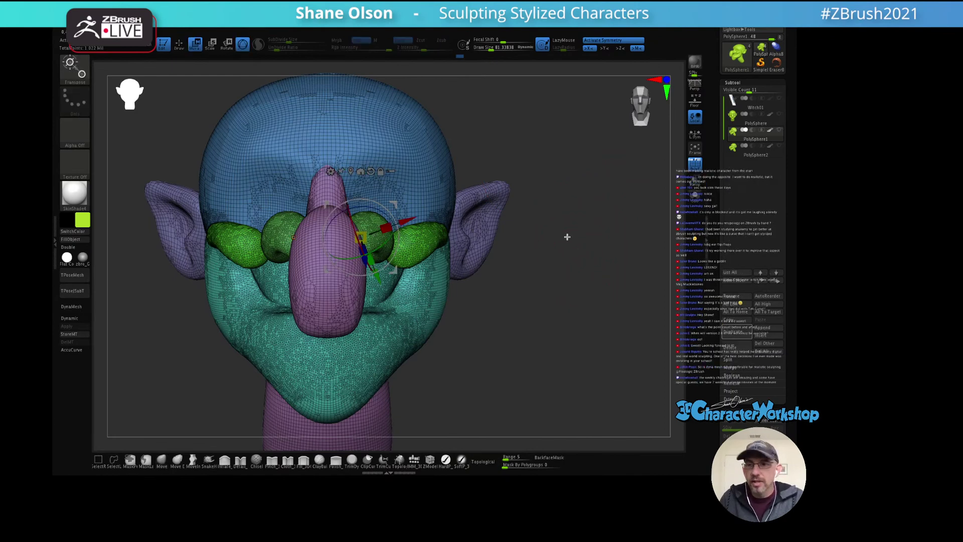
left_click_drag(566, 237, 562, 218, "alt")
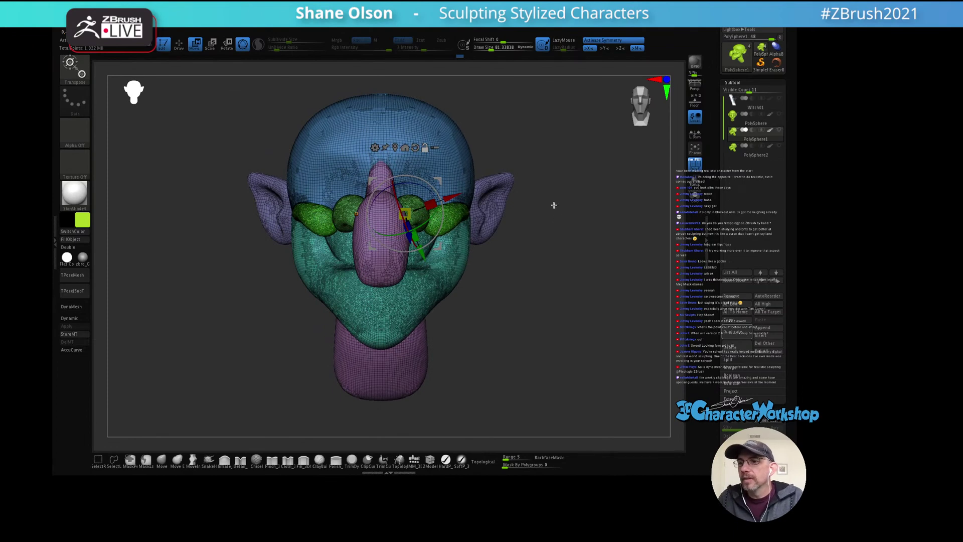
left_click(404, 148)
left_click(390, 135)
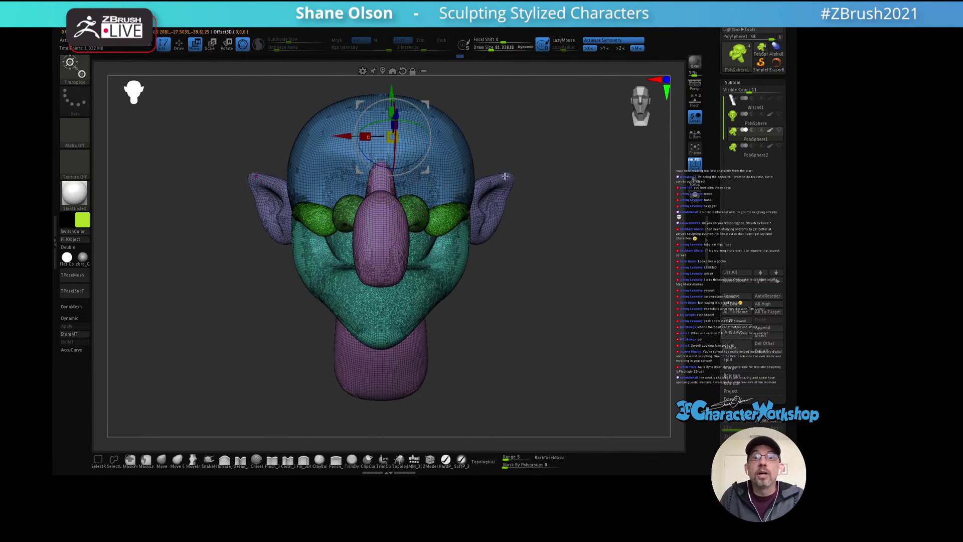
left_click(392, 71)
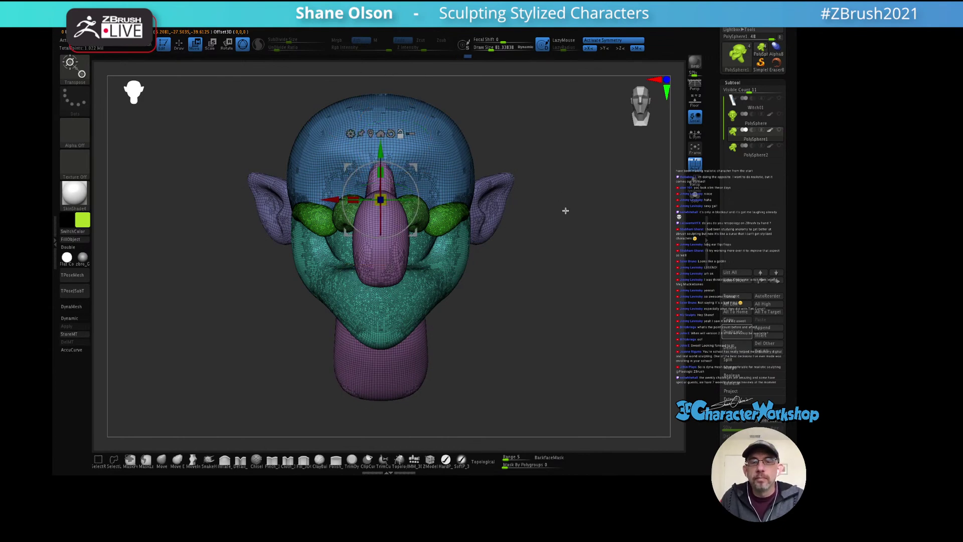
key("q")
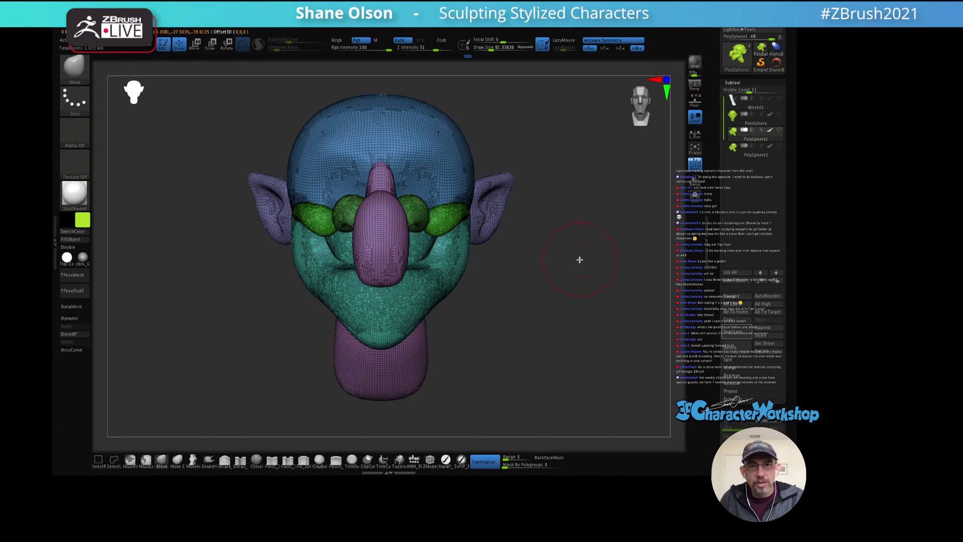
key("s")
mouse_move(555, 269)
left_mouse_down()
mouse_move(570, 269)
mouse_move(536, 283)
mouse_move(526, 265)
mouse_move(553, 260)
left_mouse_up()
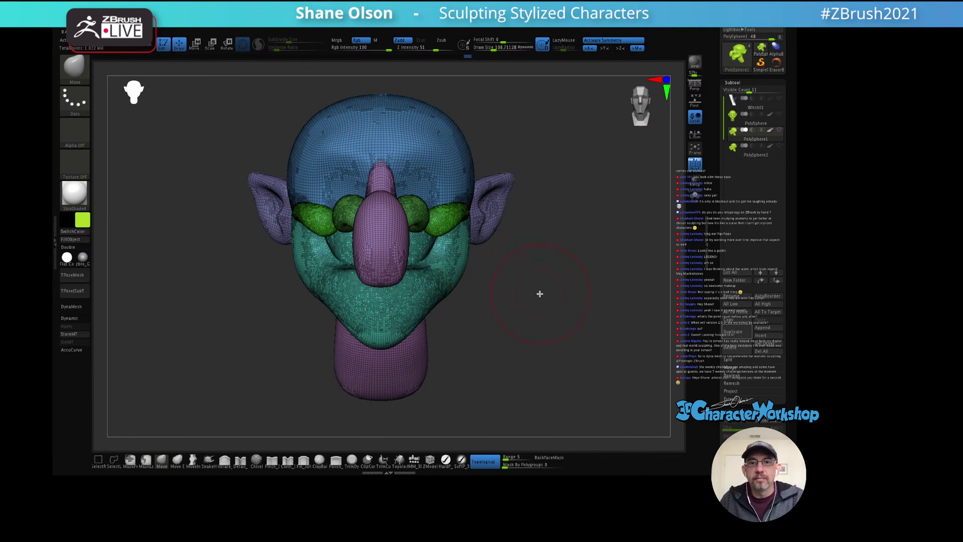
key("s")
mouse_move(537, 294)
left_mouse_down()
mouse_move(533, 284)
mouse_move(531, 318)
mouse_move(559, 300)
mouse_move(543, 311)
left_mouse_up()
key("s")
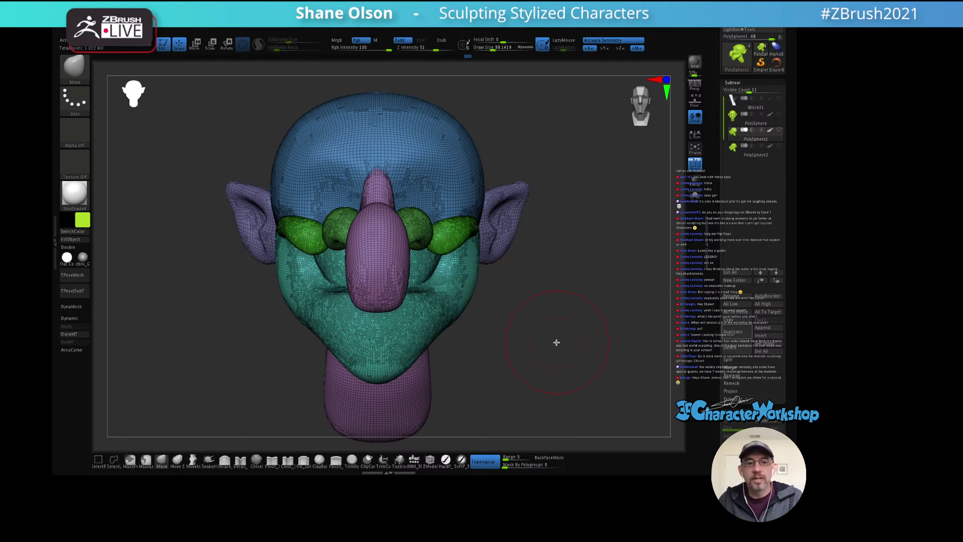
key("s")
left_click_drag(556, 338, 553, 339)
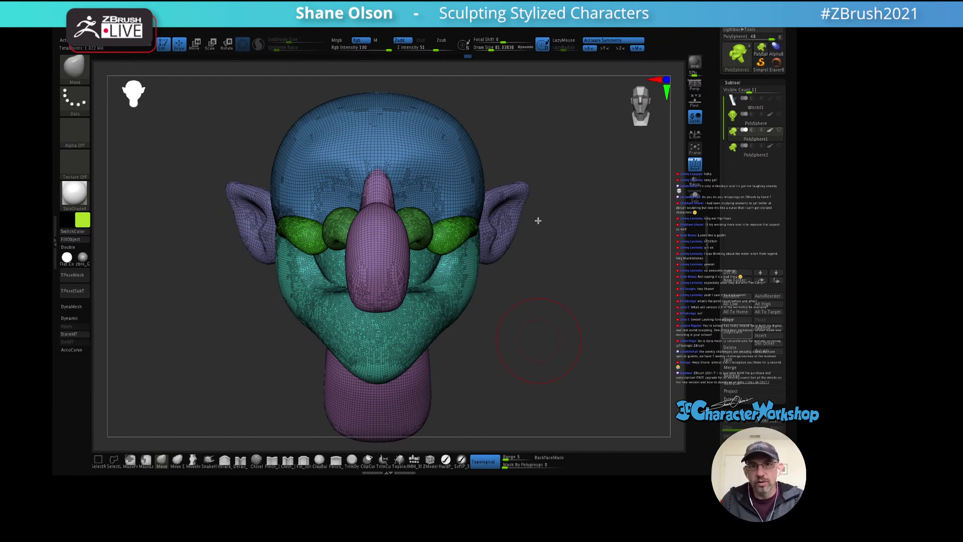
Step: Fuse the overlapping forms of the original head using the gizmo's Remesh By Union operation
left_click_drag(555, 248, 547, 245, "alt")
key("w")
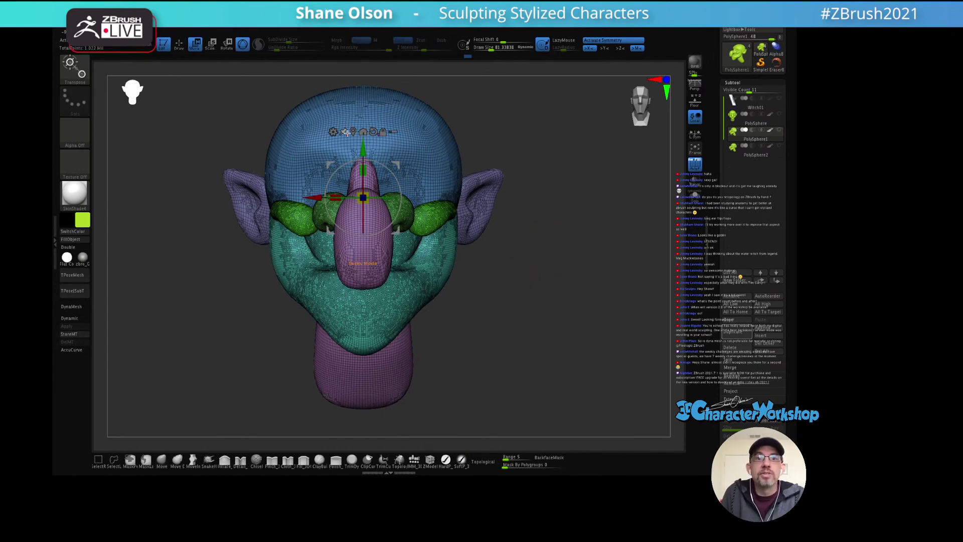
left_click(333, 132)
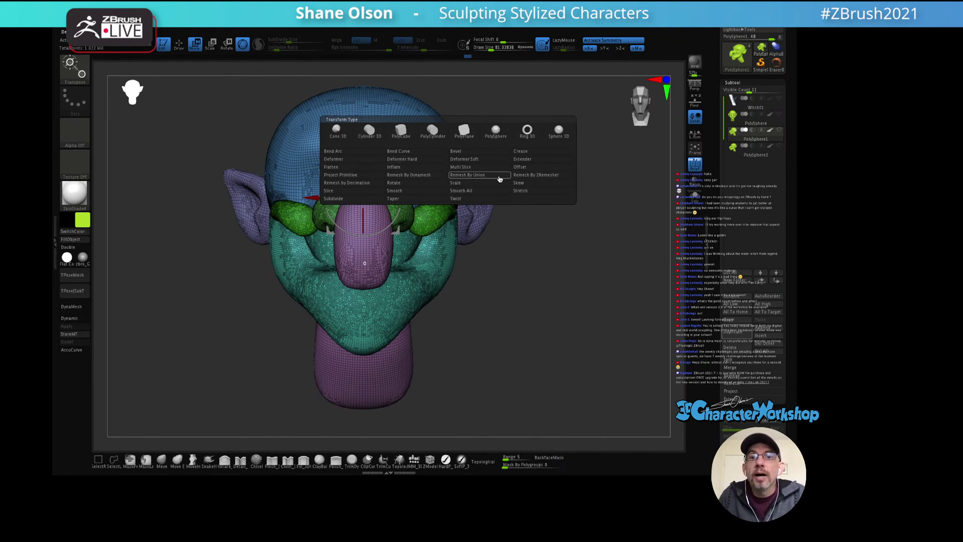
left_click(476, 178)
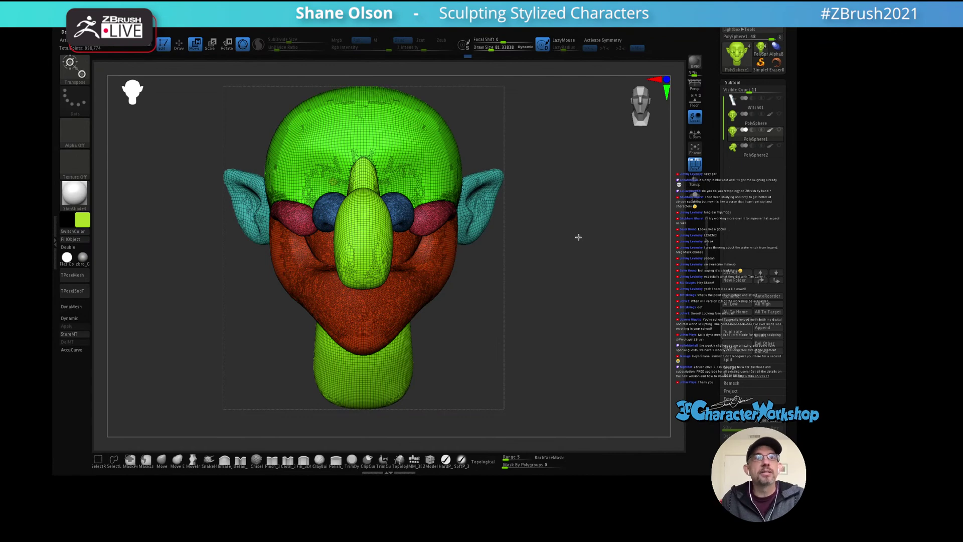
Step: Examine the unioned mesh and its polygroup borders around the eye forms, cheek, ear and nose
mouse_move(574, 239)
left_mouse_down()
mouse_move(557, 227)
mouse_move(526, 249)
left_mouse_up()
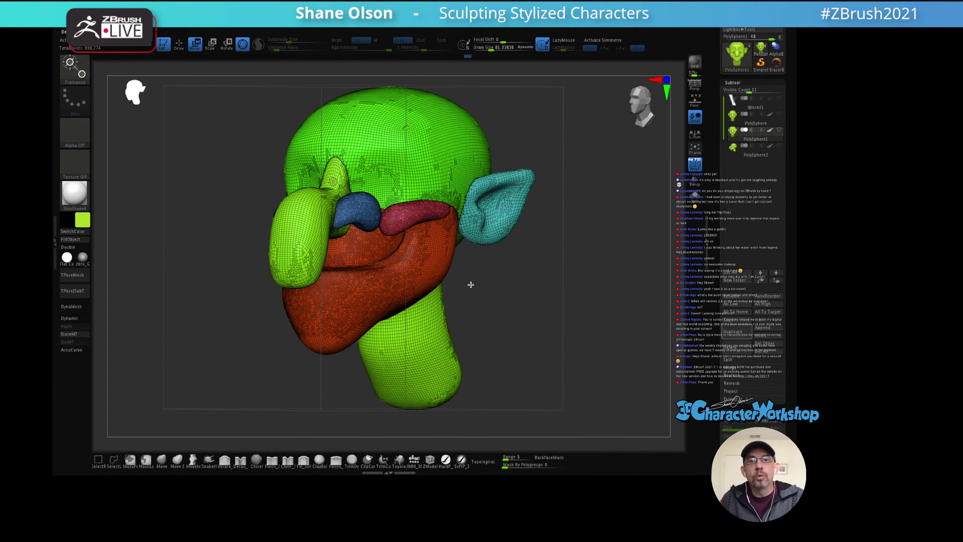
mouse_move(514, 286)
left_mouse_down()
mouse_move(503, 284)
mouse_move(533, 314)
left_mouse_up()
left_click_drag(574, 289, 552, 321, "alt")
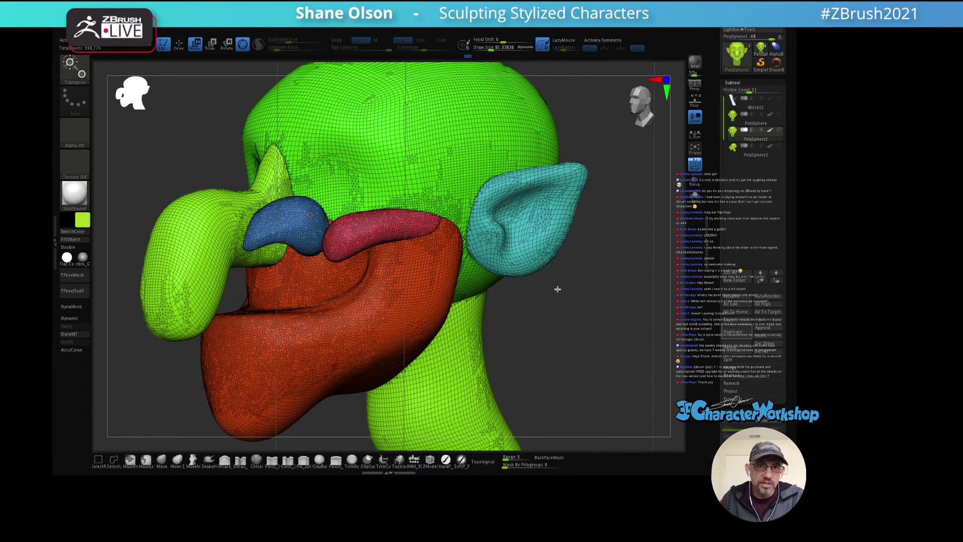
left_click_drag(567, 289, 545, 297)
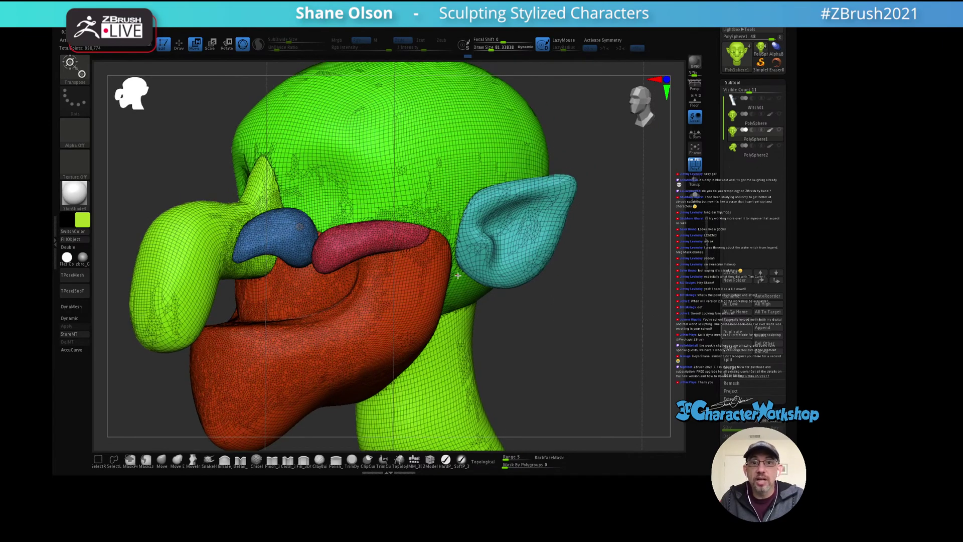
right_click_drag(477, 208, 504, 233, "ctrl")
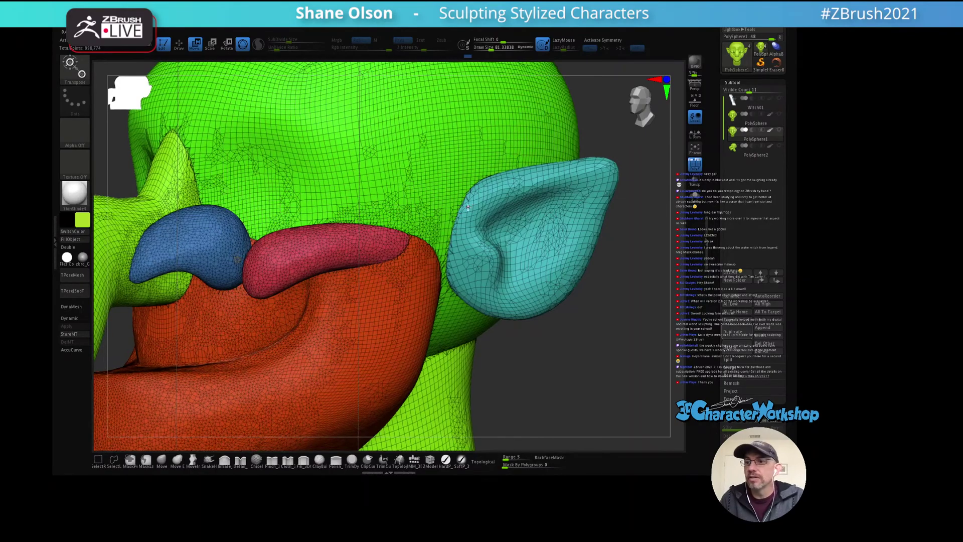
mouse_move(479, 209)
right_mouse_down()
mouse_move(461, 218)
mouse_move(496, 216)
mouse_move(492, 204)
mouse_move(517, 194)
right_mouse_up()
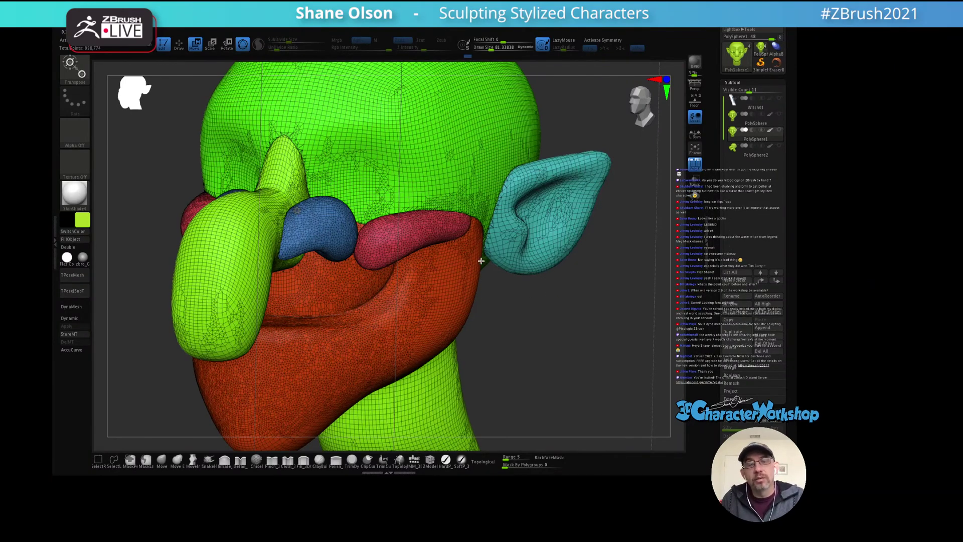
mouse_move(475, 267)
left_mouse_down()
mouse_move(465, 301)
mouse_move(480, 268)
mouse_move(510, 286)
mouse_move(555, 266)
mouse_move(492, 282)
left_mouse_up()
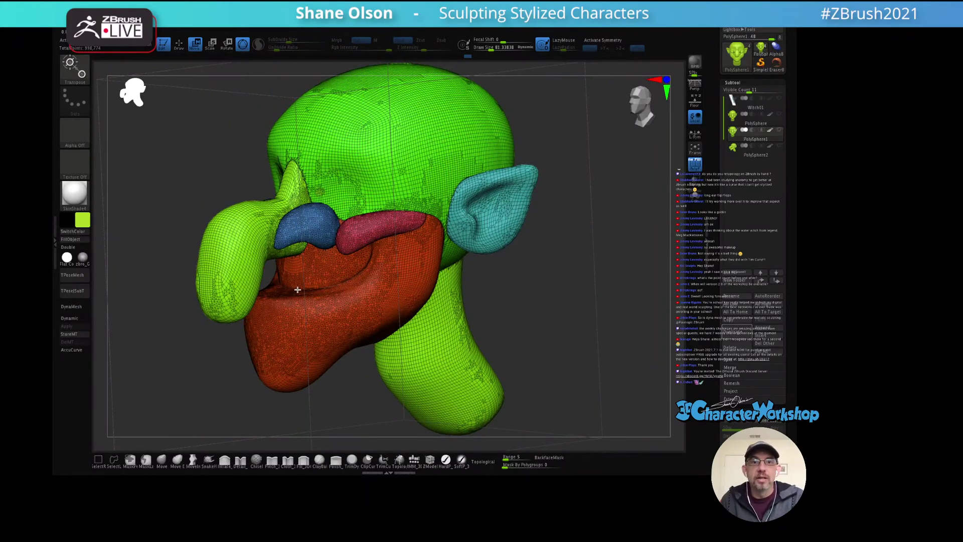
right_click_drag(393, 281, 407, 270)
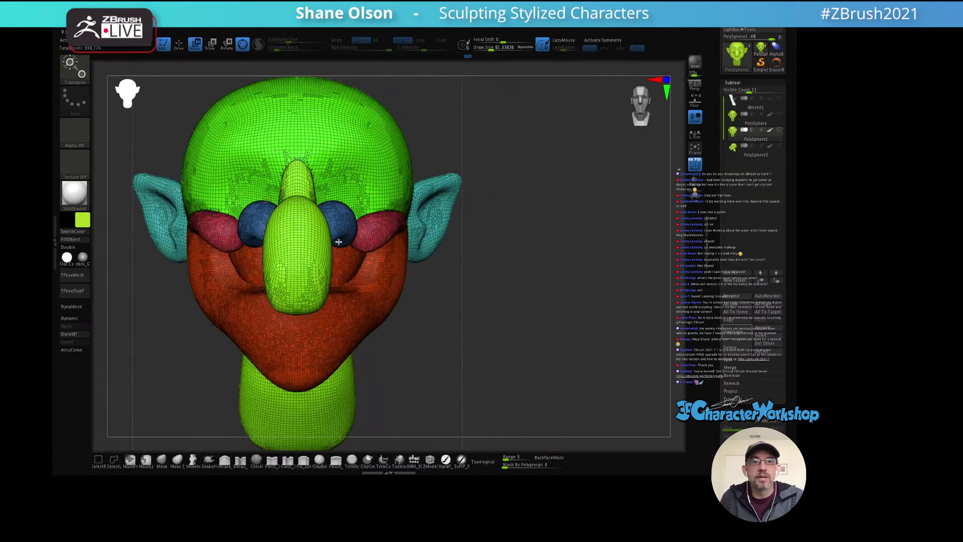
Step: Accept the Remesh By Union result and turn X symmetry back on for the fused head
right_click_drag(267, 200, 290, 207, "alt")
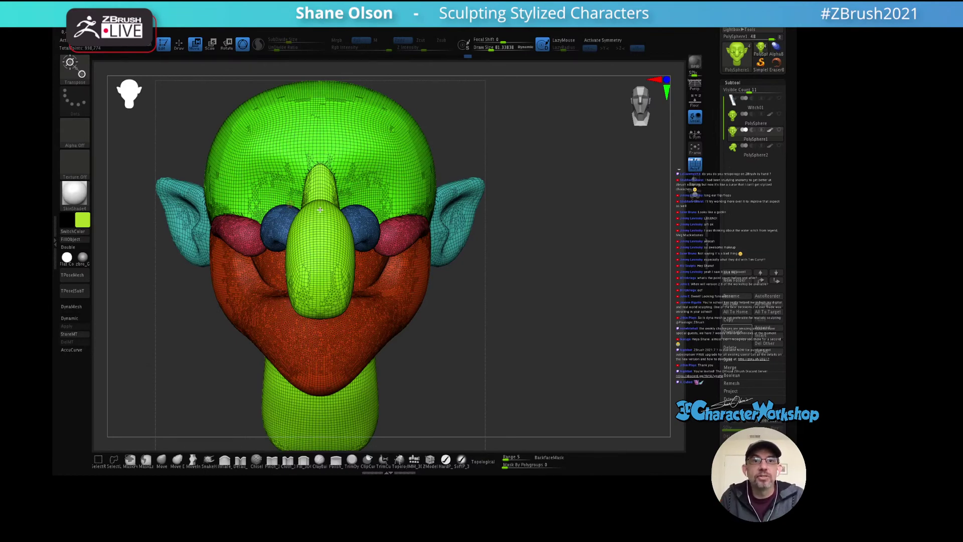
left_click(290, 203)
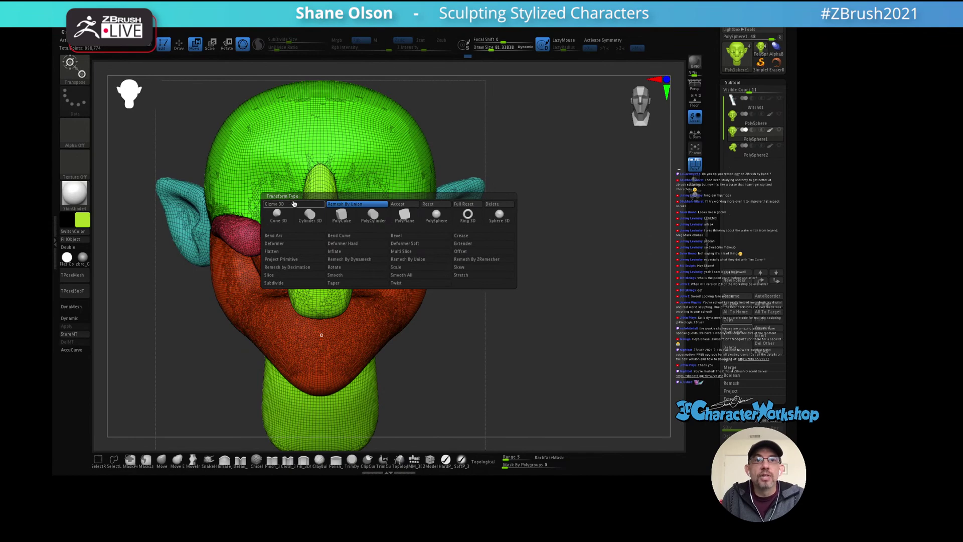
left_click(403, 206)
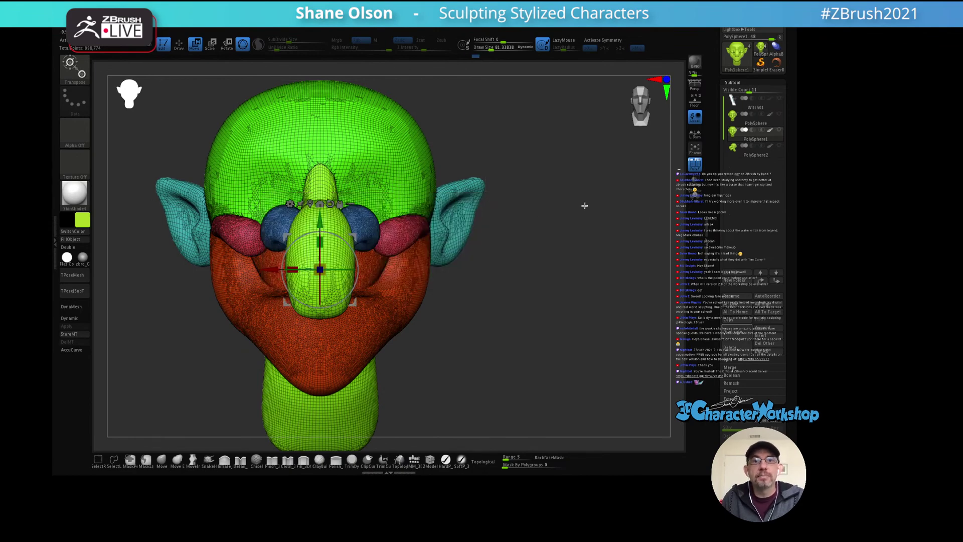
key("x")
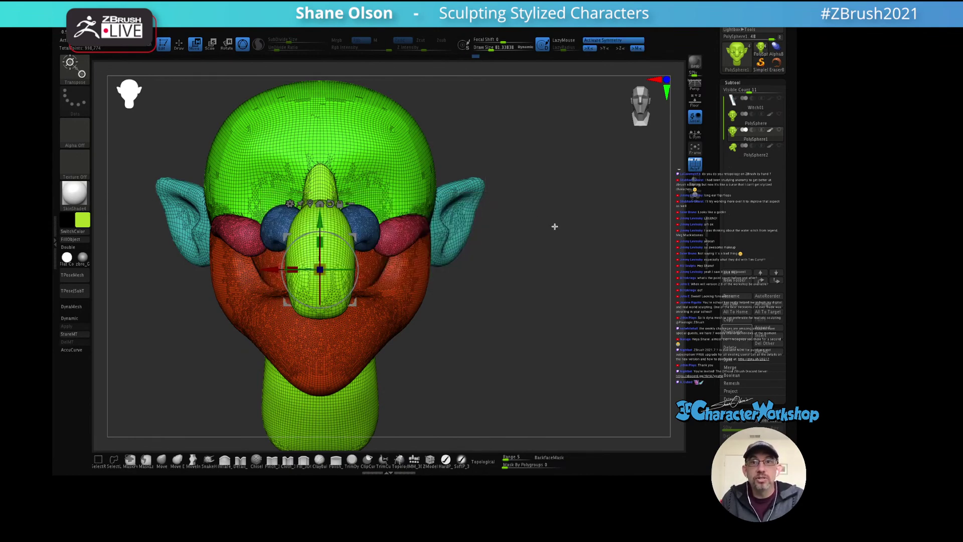
Step: Smooth the seam between the red outer cheek form and the skull with a draw size of about 36
mouse_move(556, 244)
left_mouse_down("alt")
mouse_move(553, 260)
mouse_move(573, 270)
mouse_move(537, 273)
mouse_move(563, 286)
mouse_move(593, 277)
mouse_move(537, 284)
mouse_move(565, 279)
mouse_move(550, 316)
mouse_move(554, 301)
left_mouse_up("alt")
key("q")
key("shift+f")
key("shift+f")
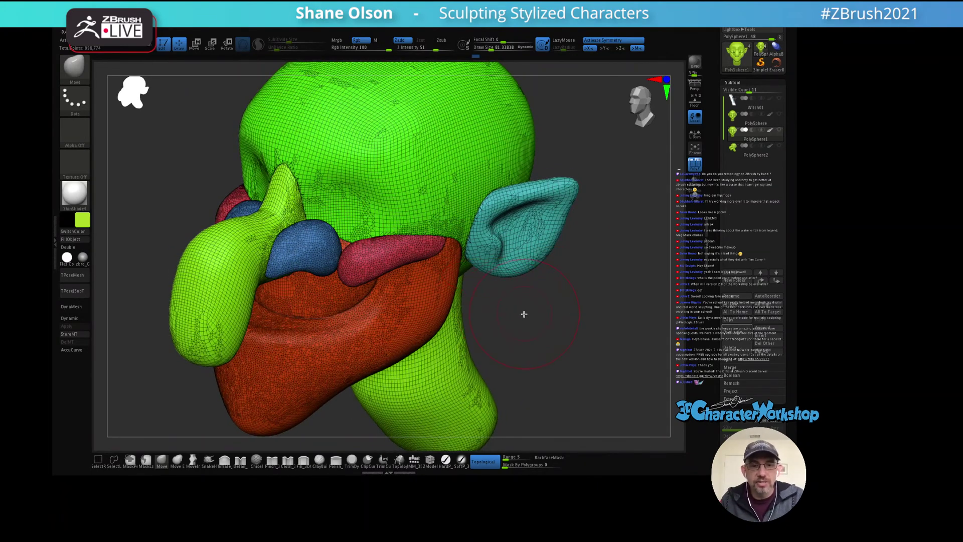
key("s")
left_click_drag(524, 315, 521, 315)
key("shift")
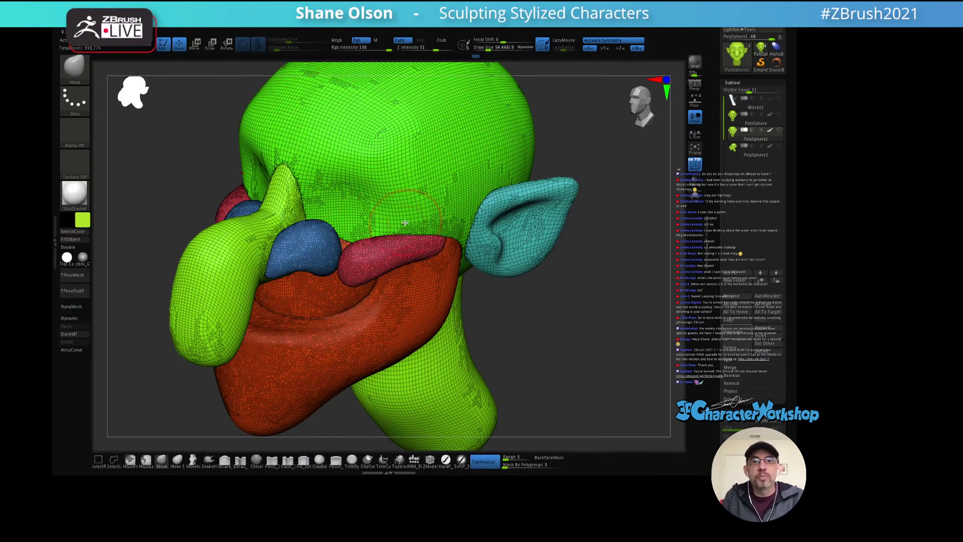
key("s")
left_click_drag(425, 218, 423, 218)
right_click_drag(424, 218, 423, 235, "ctrl")
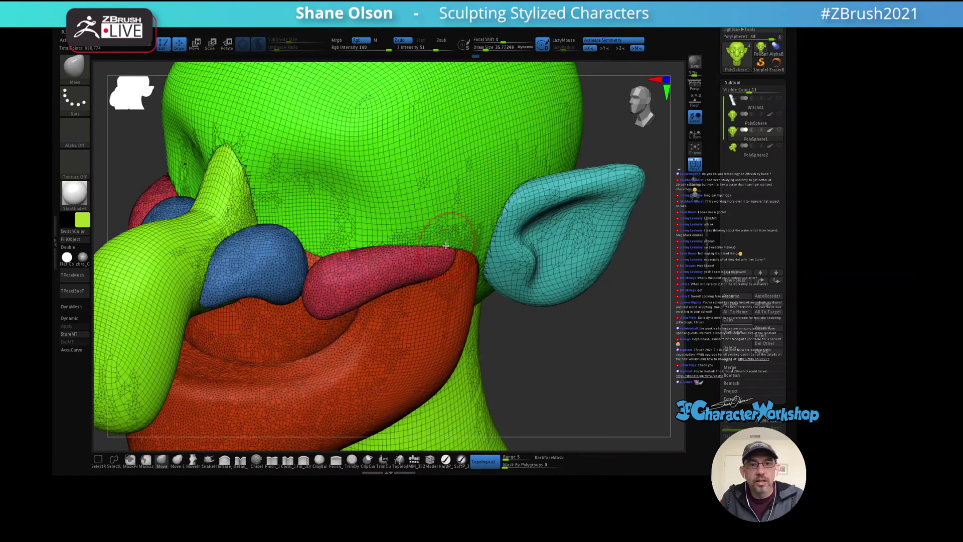
left_click_drag(446, 245, 355, 245, "shift")
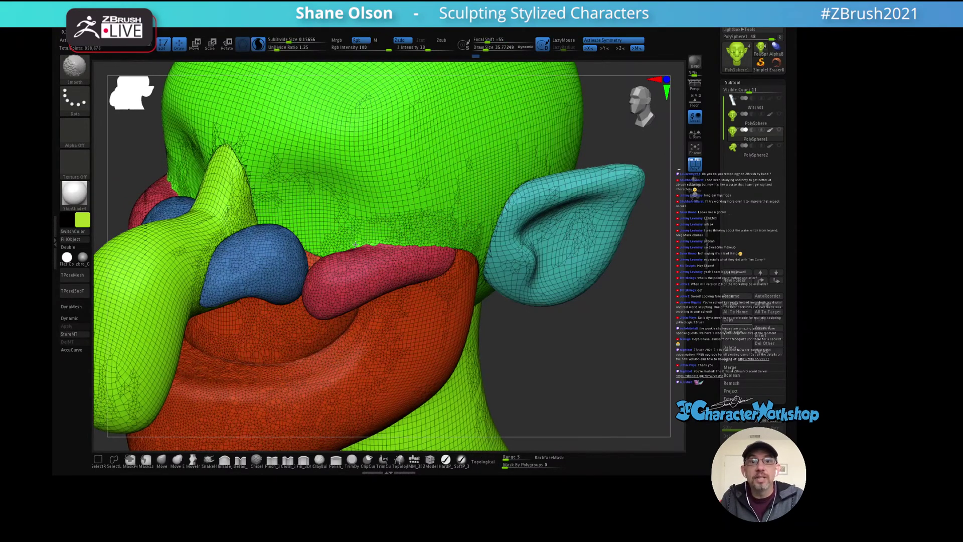
Step: Hide the polyframe and smooth the seams where the outer cheek form and the ear's front edge meet the skull
key("shift+f")
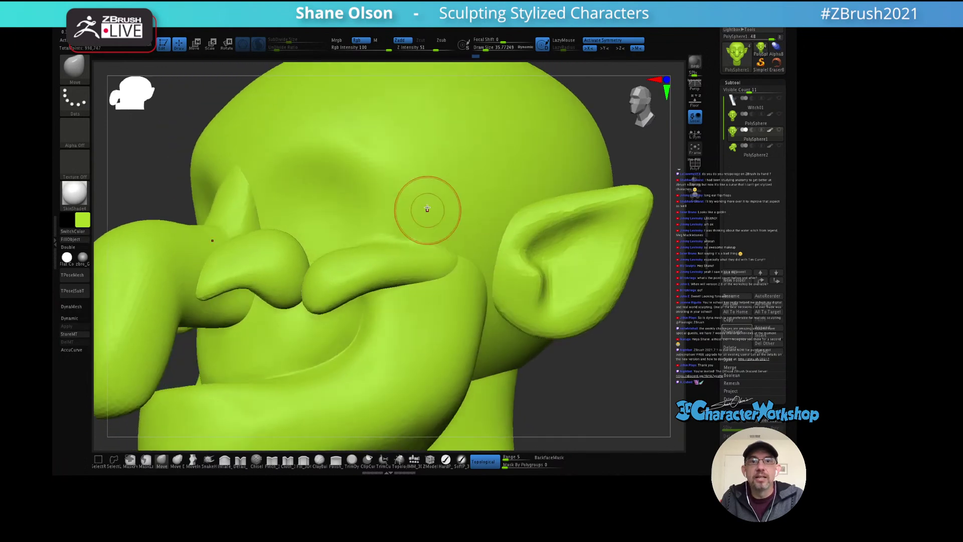
mouse_move(427, 241)
left_mouse_down("shift")
mouse_move(455, 261)
mouse_move(429, 292)
left_mouse_up("shift")
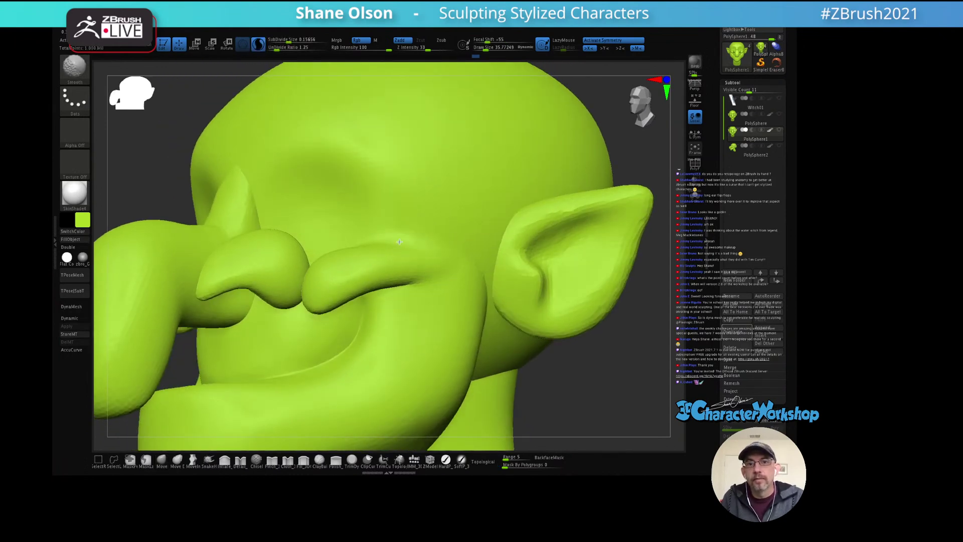
mouse_move(485, 224)
left_mouse_down("shift")
mouse_move(491, 235)
mouse_move(488, 217)
mouse_move(471, 289)
mouse_move(488, 241)
left_mouse_up("shift")
right_click_drag(501, 224, 500, 235, "ctrl")
right_click_drag(500, 236, 486, 186, "alt")
right_click_drag(487, 185, 461, 190)
left_click_drag(475, 331, 485, 320, "shift")
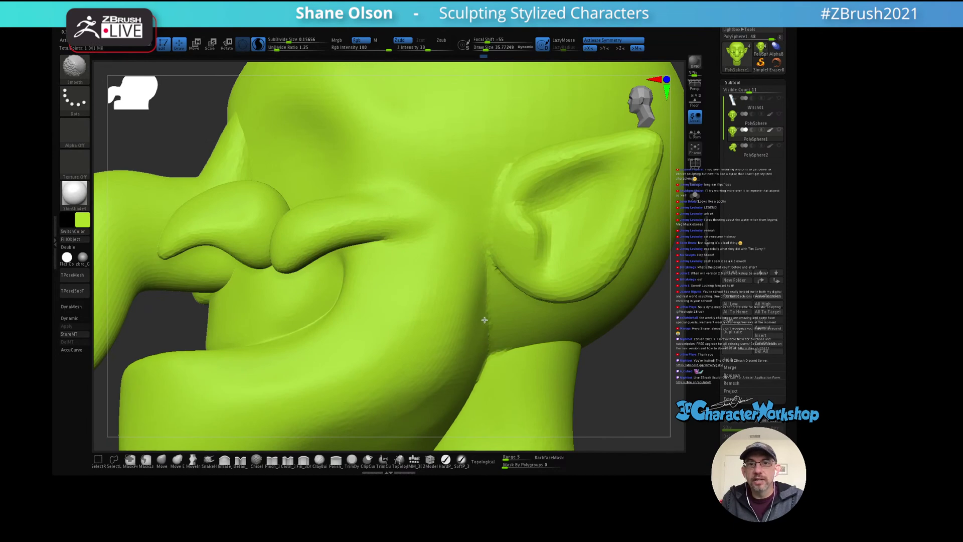
Step: Smooth the junction of jaw, neck and skull below the ear with a draw size of about 51
right_click_drag(526, 273, 503, 165, "alt")
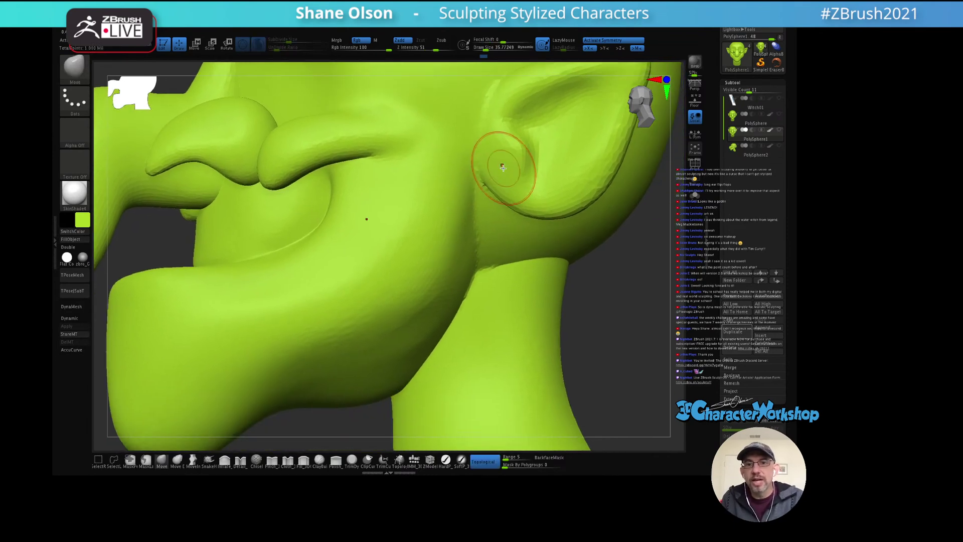
mouse_move(533, 256)
right_mouse_down()
mouse_move(561, 260)
mouse_move(520, 235)
mouse_move(505, 251)
right_mouse_up()
key("s")
left_click_drag(505, 251, 511, 253)
mouse_move(555, 221)
left_mouse_down("shift")
mouse_move(560, 234)
mouse_move(530, 208)
mouse_move(433, 231)
mouse_move(415, 329)
left_mouse_up("shift")
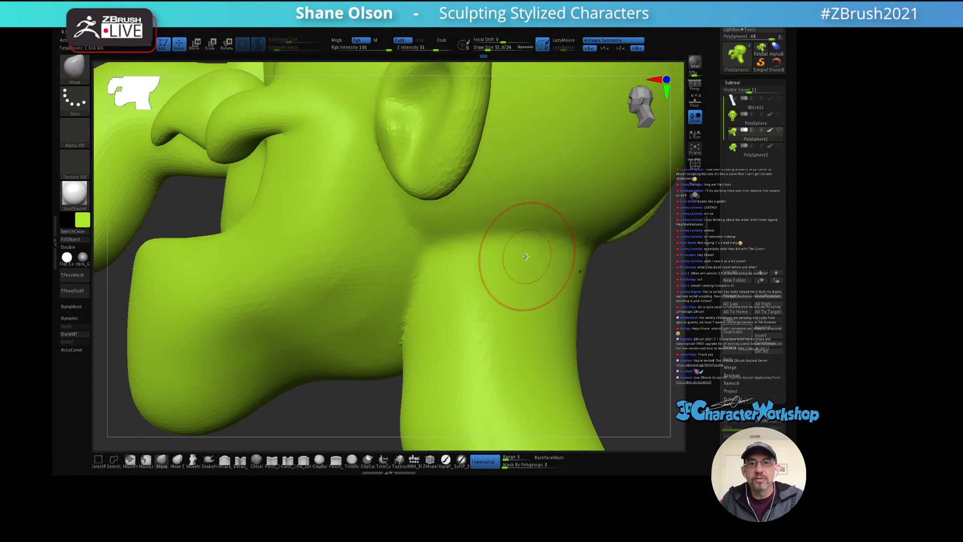
right_click_drag(529, 256, 482, 240, "ctrl")
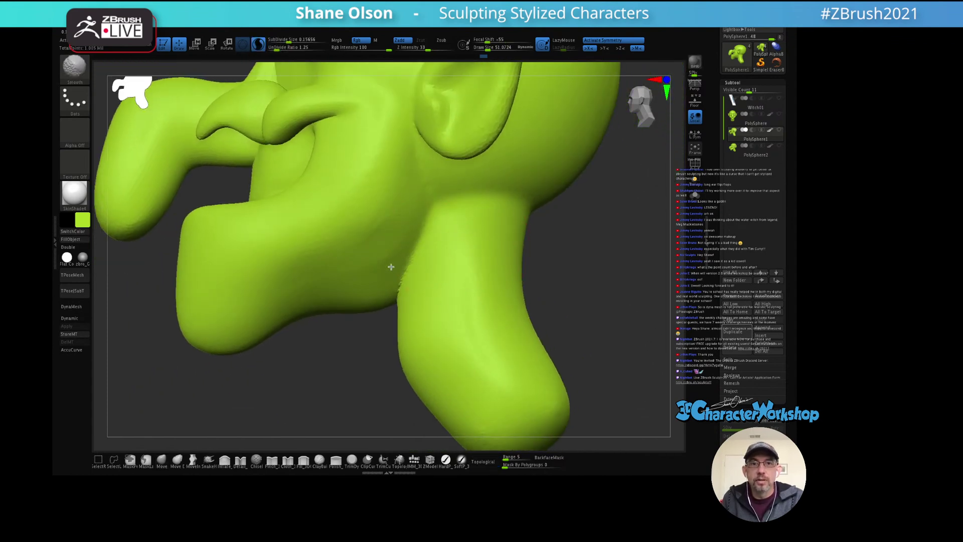
Step: Smooth the seam between the jaw's underside and the front of the neck, using draw sizes of about 39 and 48
mouse_move(400, 264)
left_mouse_down("shift")
mouse_move(441, 209)
mouse_move(430, 208)
left_mouse_up("shift")
right_click_drag(435, 231, 465, 240, "ctrl")
key("s")
left_click_drag(476, 234, 436, 164)
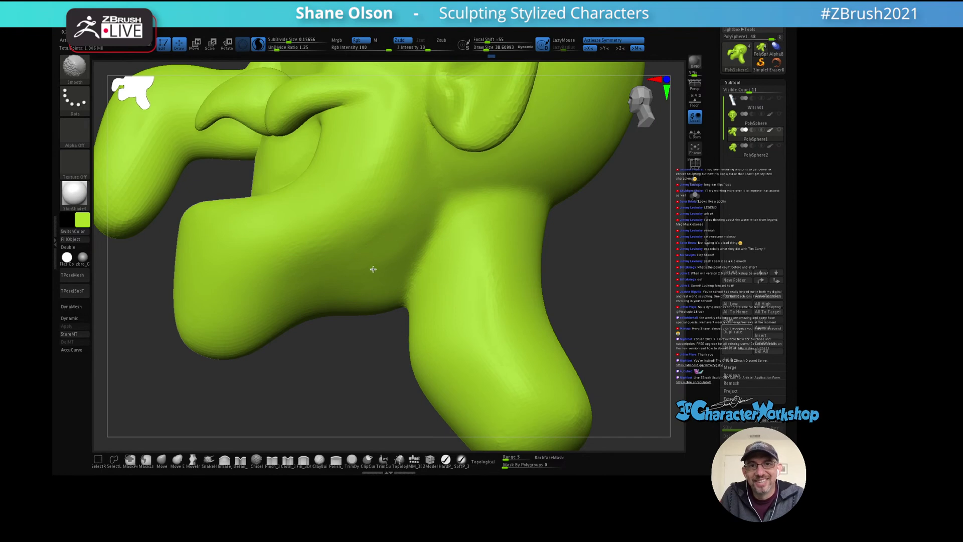
right_click_drag(450, 221, 454, 236)
key("s")
left_click_drag(469, 232, 473, 232)
left_click_drag(494, 220, 516, 207, "shift")
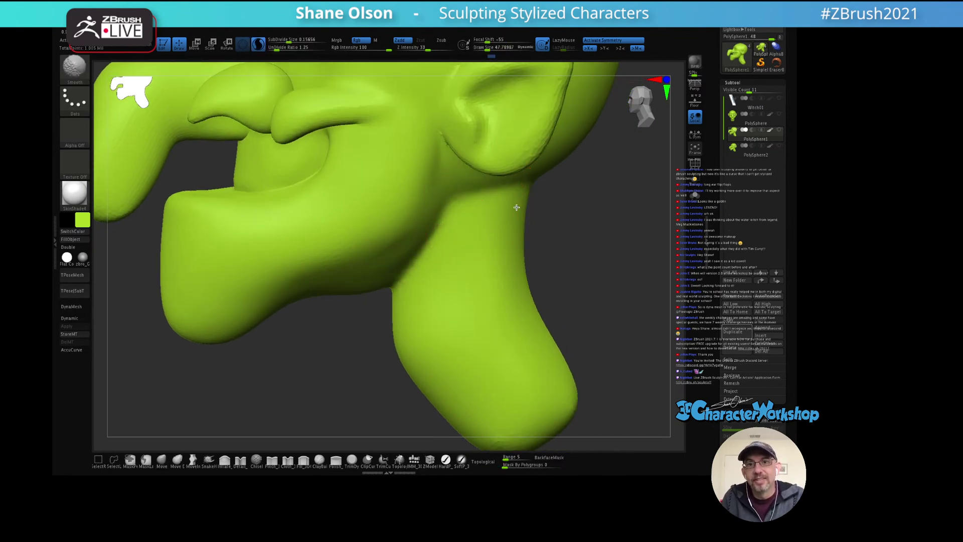
Step: Smooth the seam around the side and back of the neck where it joins the skull behind the ear
mouse_move(516, 207)
right_mouse_down()
mouse_move(548, 206)
mouse_move(541, 228)
mouse_move(534, 209)
right_mouse_up()
left_click_drag(535, 210, 544, 180, "shift")
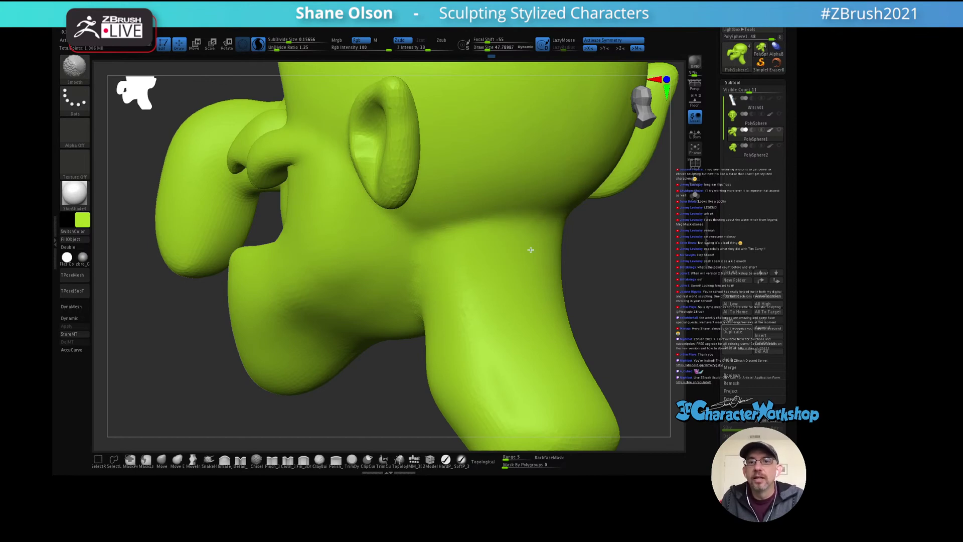
left_click_drag(531, 250, 541, 210, "shift")
mouse_move(531, 213)
right_mouse_down("ctrl")
mouse_move(517, 204)
mouse_move(467, 229)
right_mouse_up("ctrl")
key("shift")
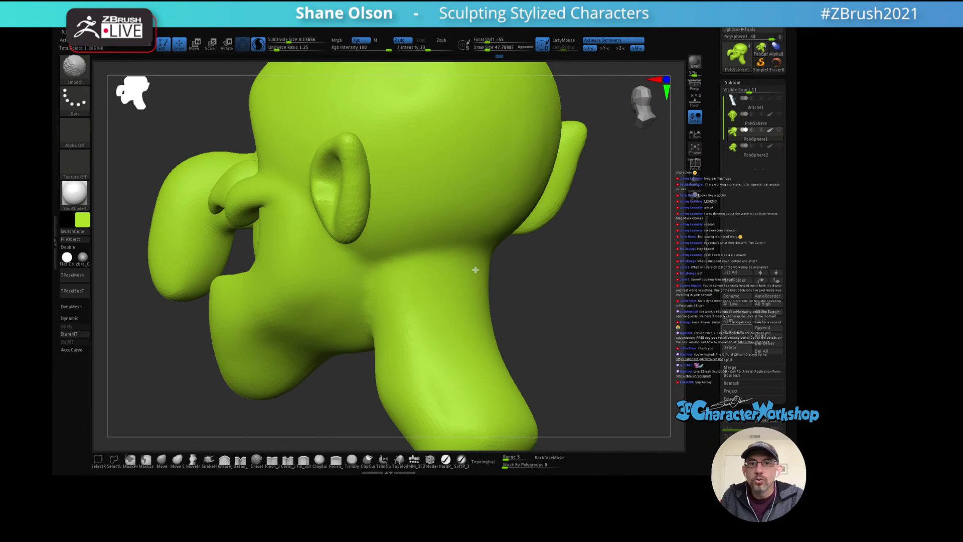
left_click_drag(494, 205, 462, 229, "shift")
right_click_drag(423, 219, 471, 225)
left_click_drag(404, 283, 402, 232, "shift")
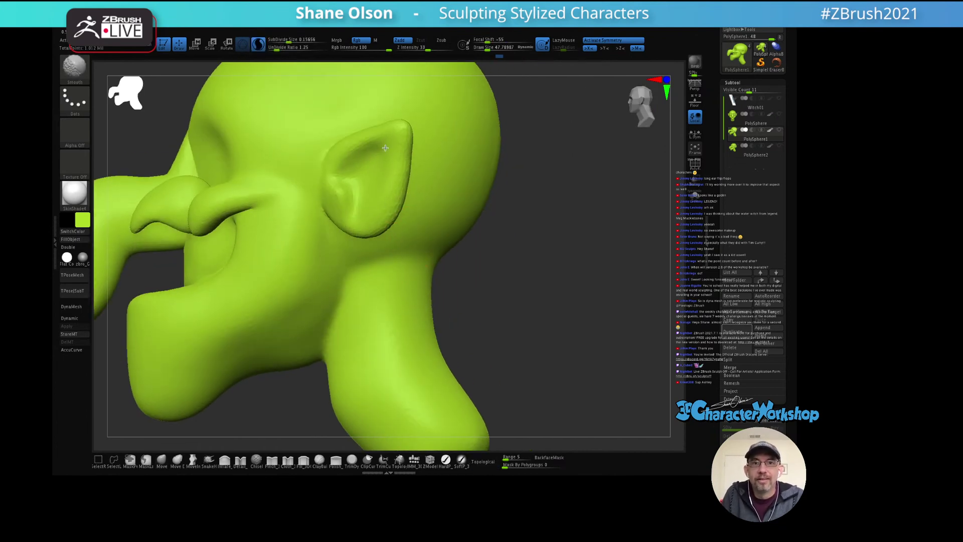
Step: Smooth the ear's inner surface and front edge, and blend the nose bridge into the brow
right_click_drag(375, 223, 318, 167)
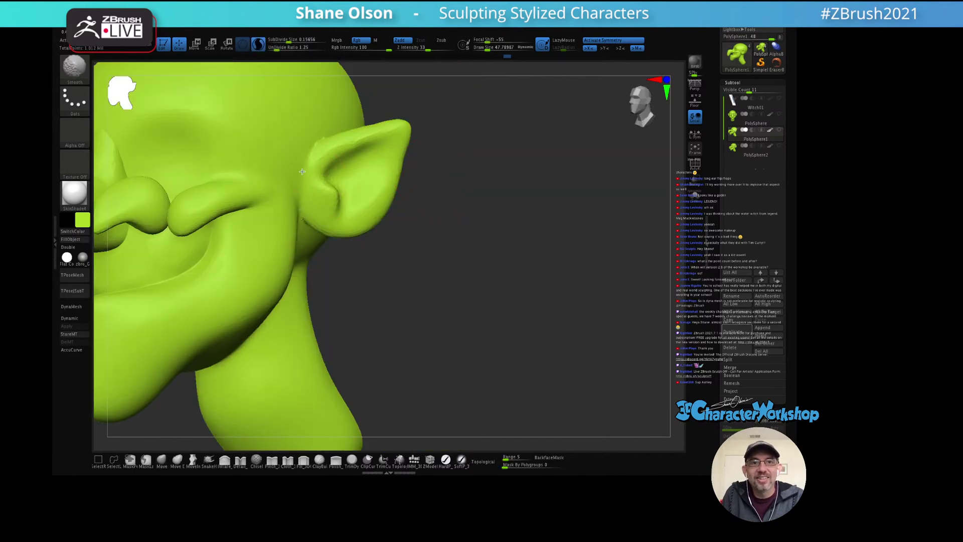
left_click_drag(295, 200, 297, 154, "shift")
right_click_drag(348, 193, 445, 181, "alt")
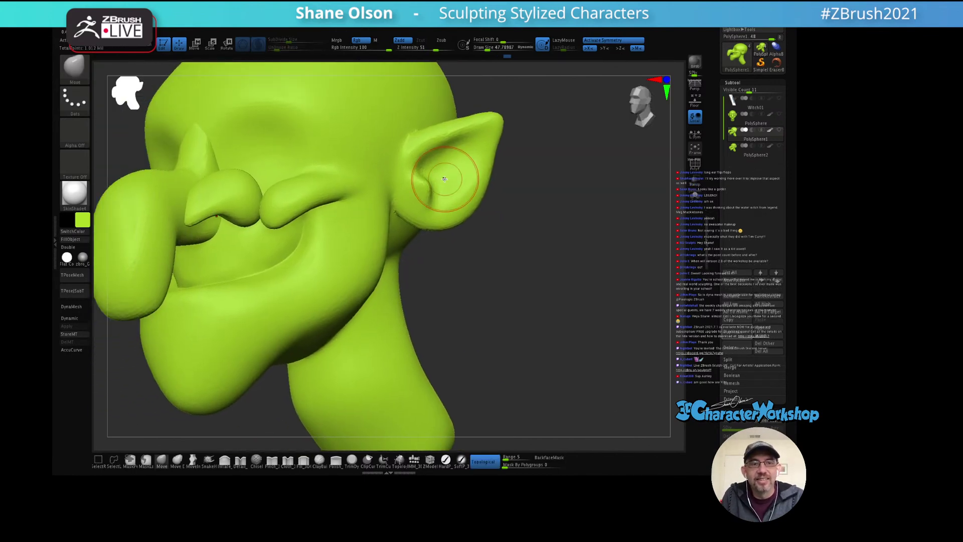
mouse_move(362, 224)
right_mouse_down()
mouse_move(362, 233)
mouse_move(275, 161)
right_mouse_up()
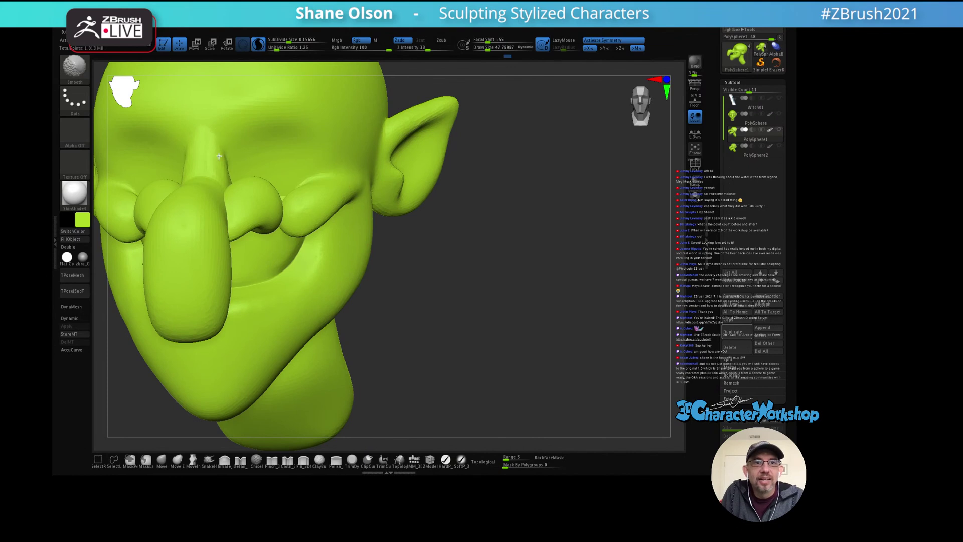
right_click_drag(286, 127, 511, 203)
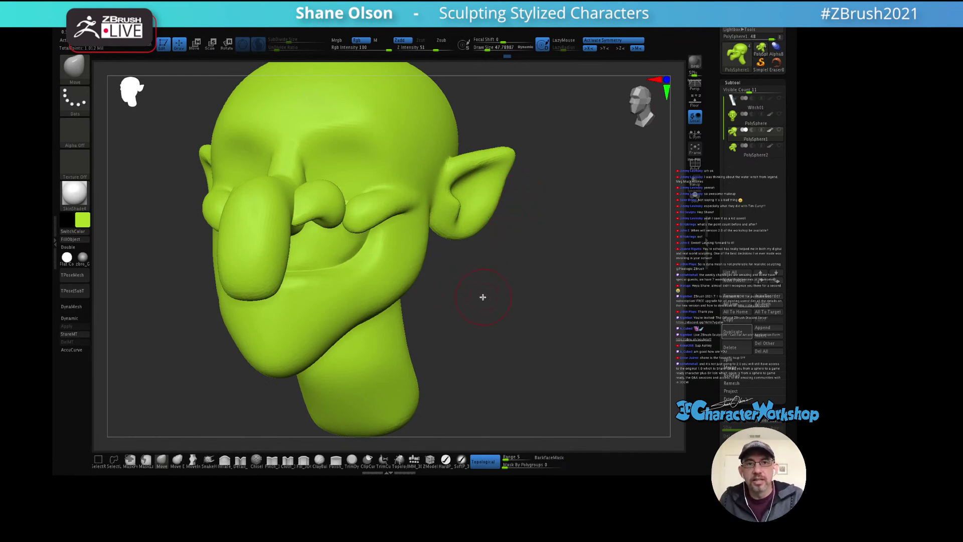
Step: Smooth the upper seam where the rounded form beside the nose meets the nose bridge and face
mouse_move(482, 297)
right_mouse_down()
mouse_move(499, 297)
mouse_move(492, 257)
mouse_move(482, 296)
right_mouse_up()
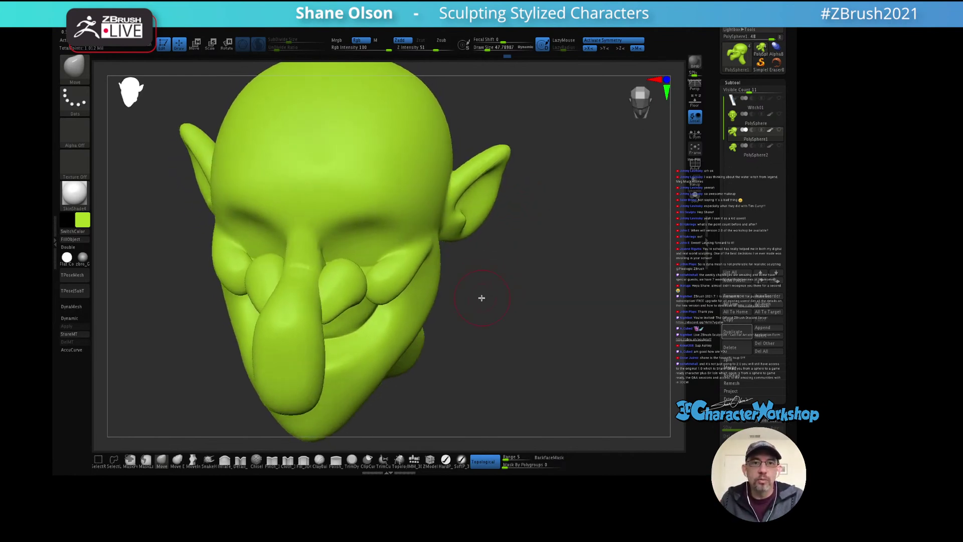
mouse_move(359, 239)
right_mouse_down()
mouse_move(334, 240)
mouse_move(355, 256)
right_mouse_up()
left_click_drag(339, 255, 323, 255, "shift")
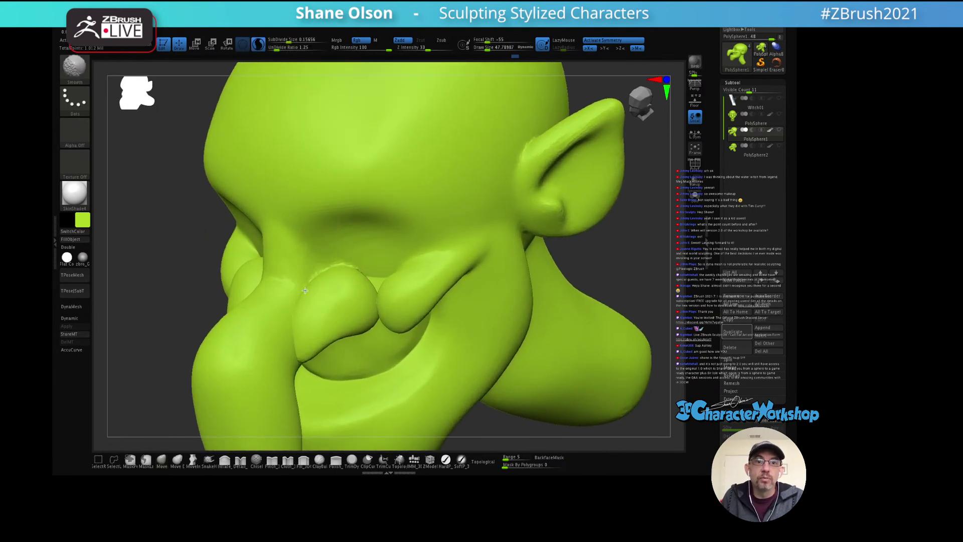
left_click_drag(306, 269, 321, 265, "shift")
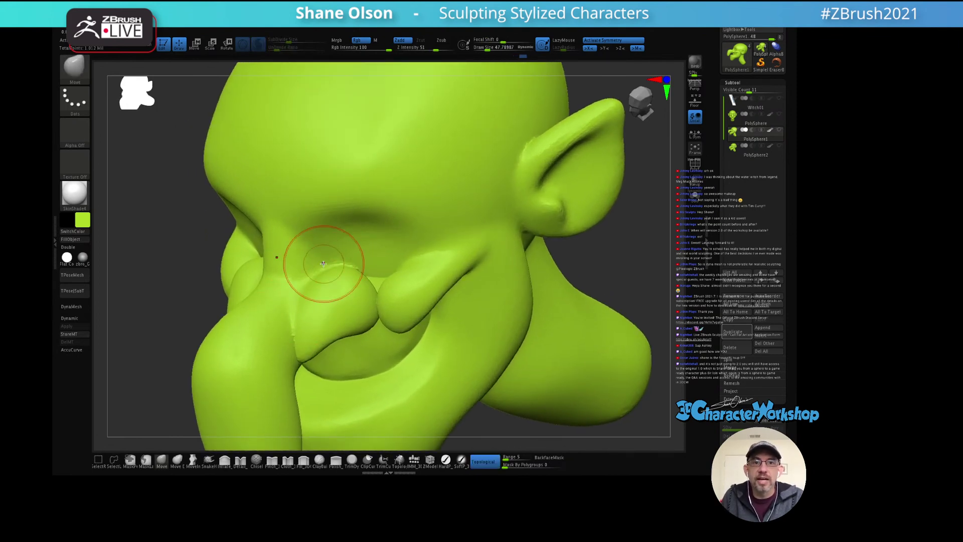
right_click_drag(325, 264, 316, 280)
Step: Reduce the draw size to about 36 and smooth the crease between the nose and the rounded form beside it
key("s")
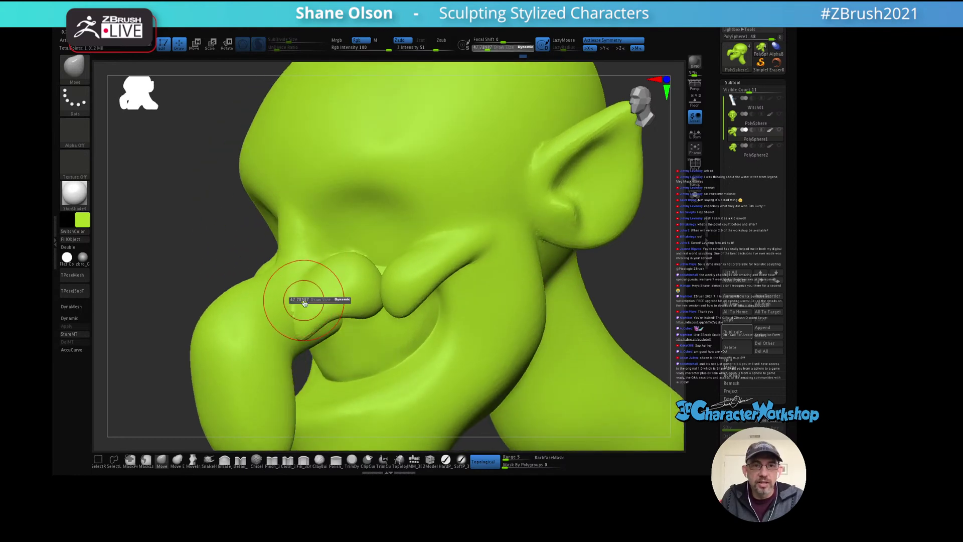
left_click_drag(303, 301, 300, 301)
left_click_drag(290, 315, 288, 318, "shift")
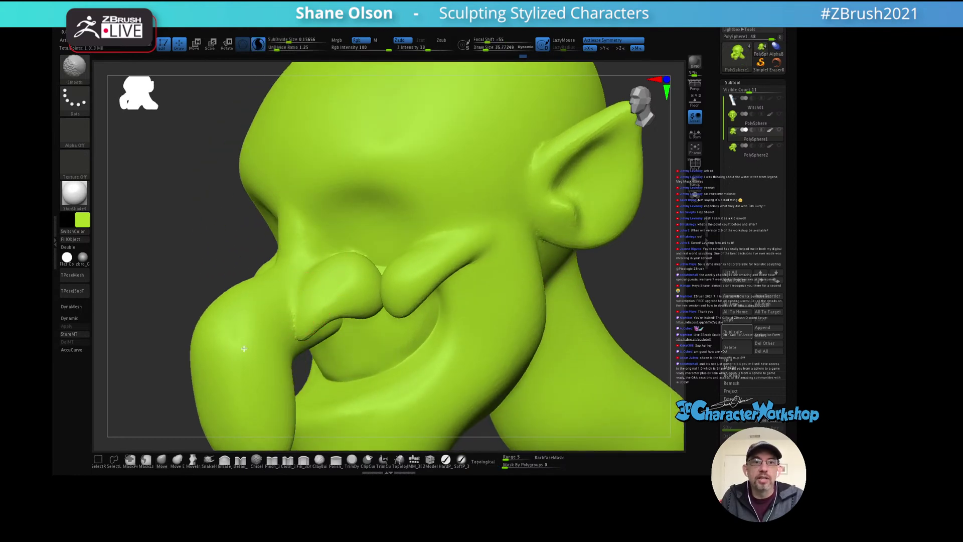
mouse_move(283, 303)
right_mouse_down()
mouse_move(294, 312)
mouse_move(301, 269)
mouse_move(335, 250)
right_mouse_up()
left_click_drag(336, 249, 269, 290)
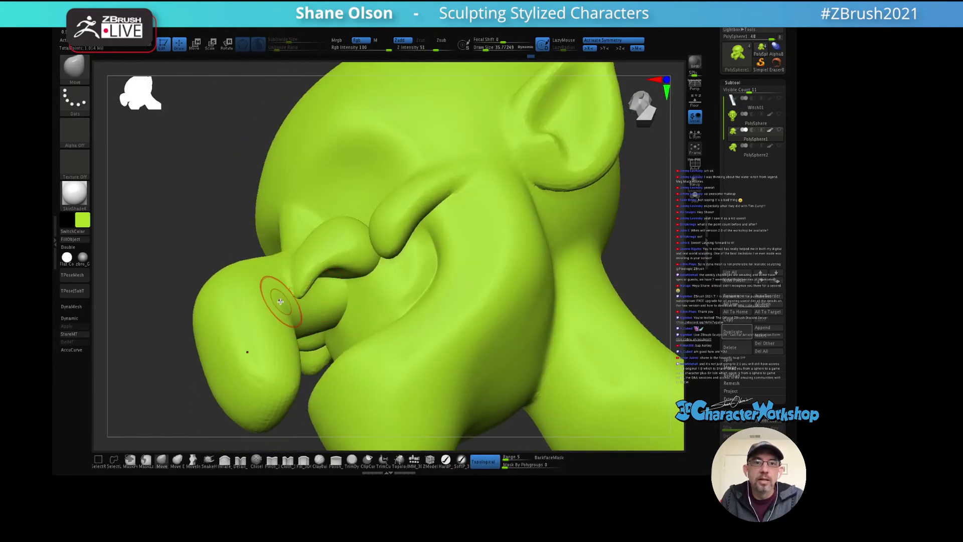
key("shift")
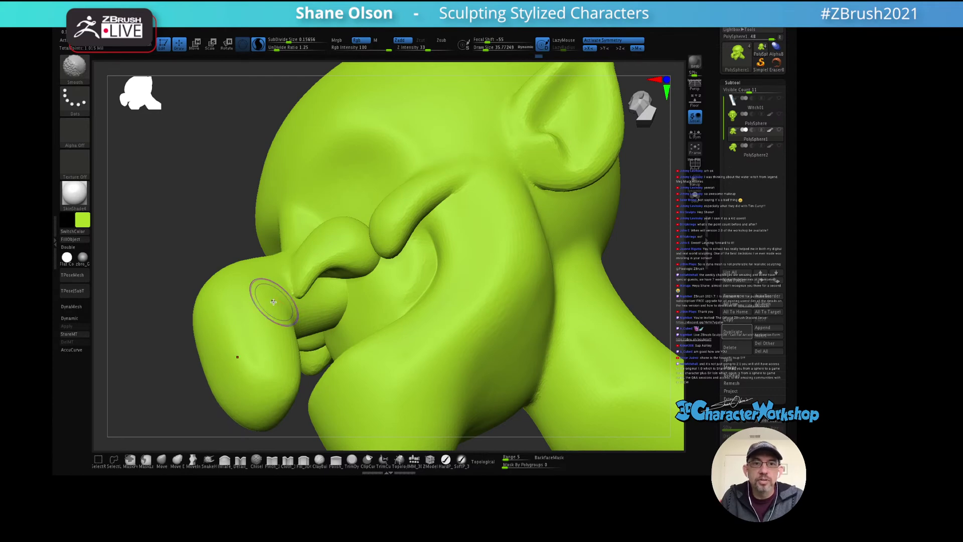
mouse_move(274, 302)
right_mouse_down()
mouse_move(269, 287)
mouse_move(321, 284)
right_mouse_up()
left_click_drag(319, 282, 308, 279)
right_click_drag(308, 279, 425, 176, "ctrl")
mouse_move(471, 198)
right_mouse_down()
mouse_move(429, 193)
mouse_move(438, 187)
right_mouse_up()
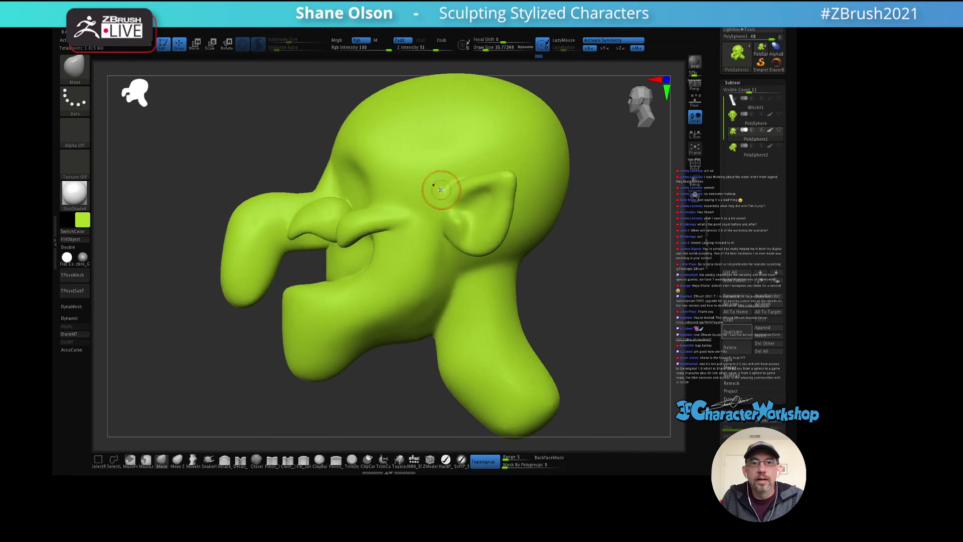
Step: Raise the draw size to about 48 and soften the jaw-to-neck transition further
right_click_drag(475, 296, 462, 257)
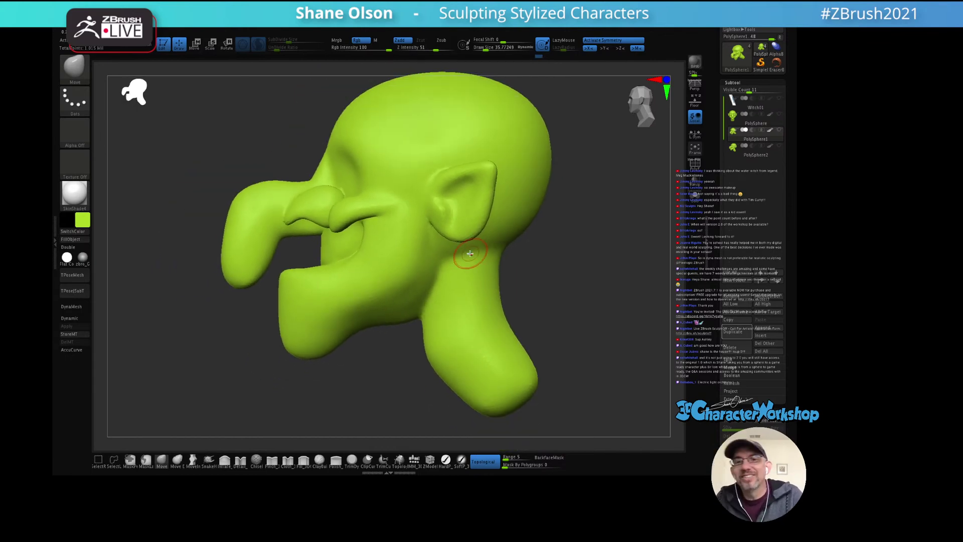
key("s")
key("shift")
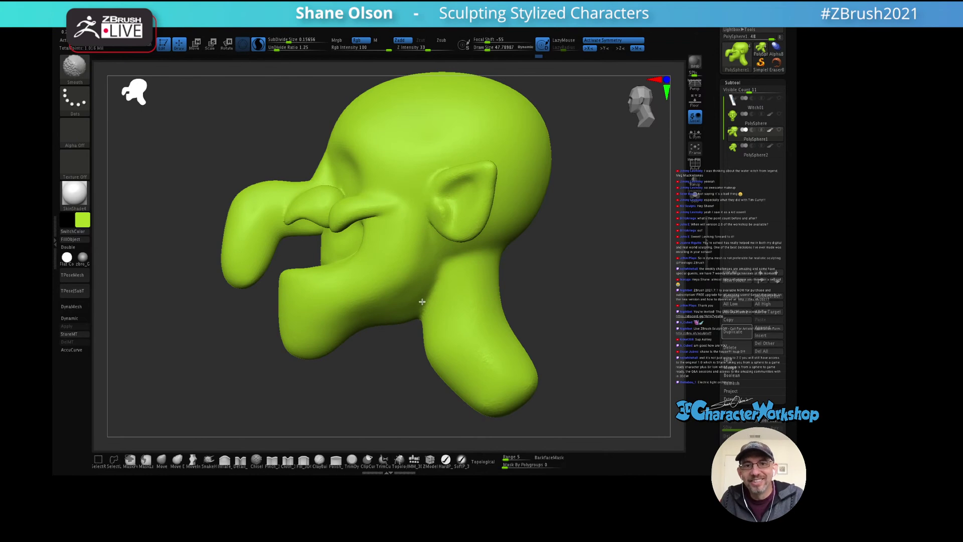
right_click_drag(451, 264, 447, 209)
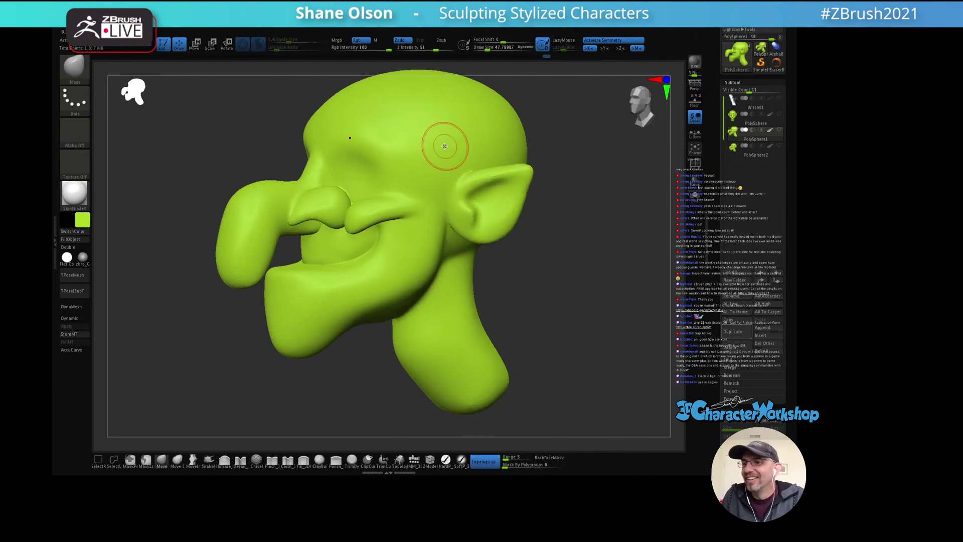
Step: Smooth the brow, eye socket and nose bridge, blending the tops of the forms beside the nose into the face
mouse_move(442, 143)
right_mouse_down("alt")
mouse_move(460, 185)
mouse_move(442, 206)
right_mouse_up("alt")
left_click_drag(363, 199, 320, 197, "shift")
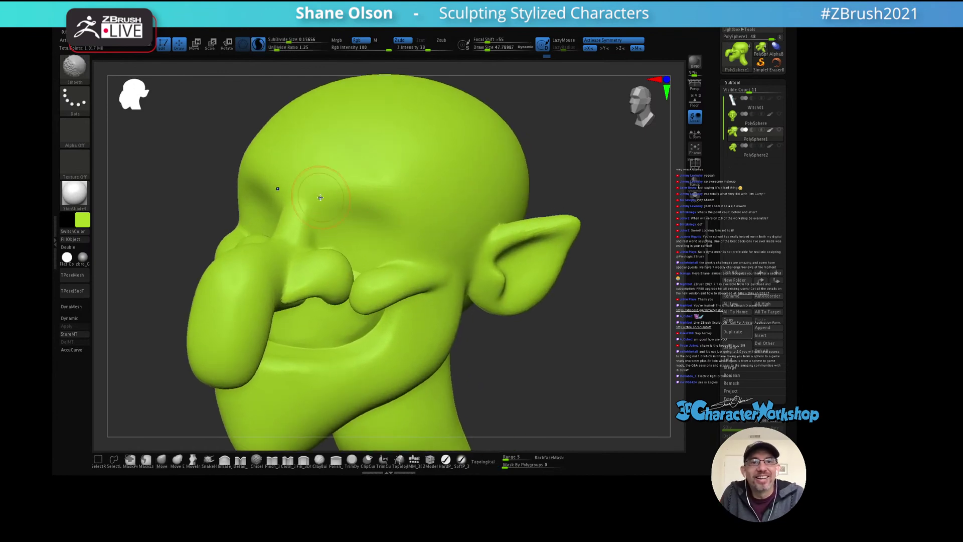
right_click_drag(307, 198, 318, 219)
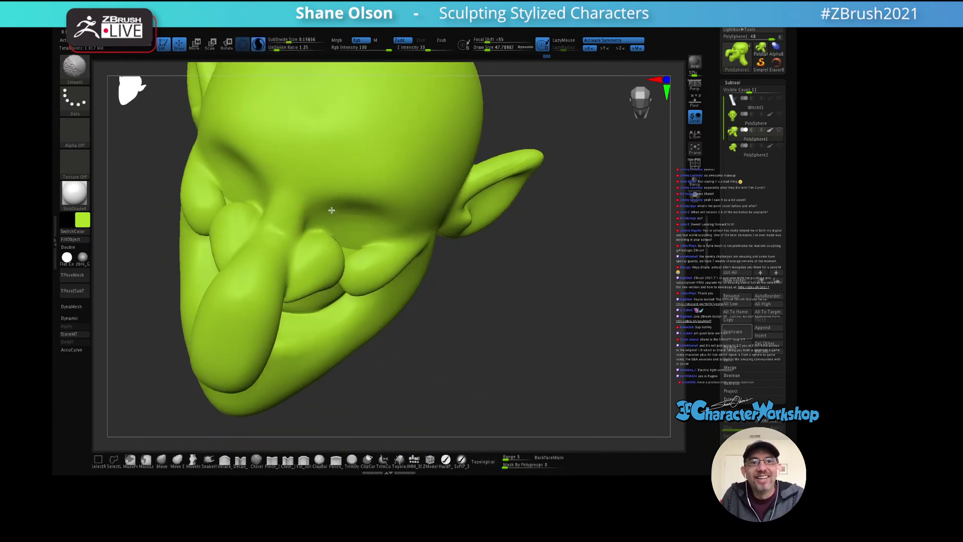
mouse_move(379, 200)
right_mouse_down()
mouse_move(399, 218)
mouse_move(383, 200)
right_mouse_up()
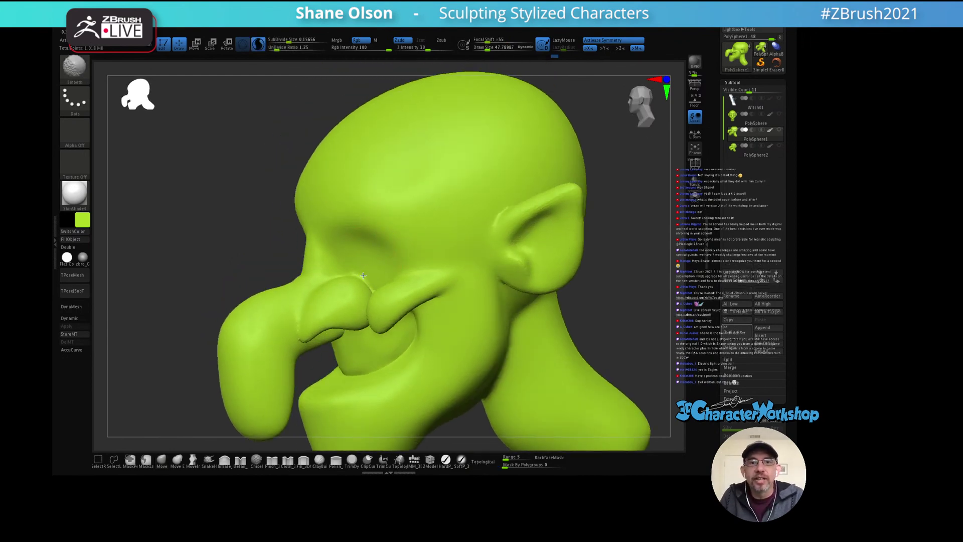
mouse_move(377, 259)
right_mouse_down()
mouse_move(366, 261)
mouse_move(438, 209)
mouse_move(414, 232)
right_mouse_up()
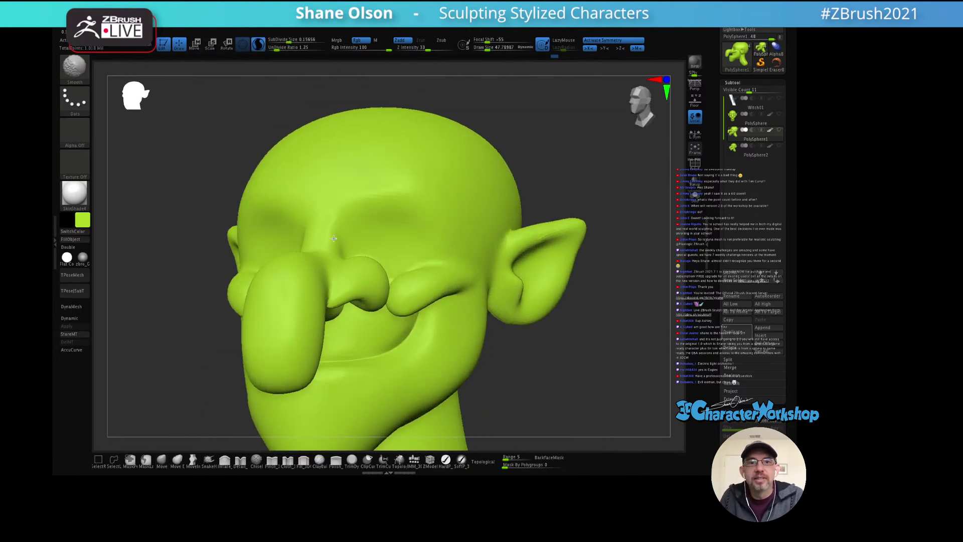
mouse_move(378, 199)
right_mouse_down()
mouse_move(408, 206)
mouse_move(374, 205)
mouse_move(403, 220)
mouse_move(401, 246)
mouse_move(390, 250)
mouse_move(405, 251)
mouse_move(406, 226)
mouse_move(398, 227)
mouse_move(423, 209)
mouse_move(413, 204)
mouse_move(430, 206)
mouse_move(451, 183)
mouse_move(403, 196)
mouse_move(415, 209)
mouse_move(356, 215)
right_mouse_up()
key("shift")
key("shift")
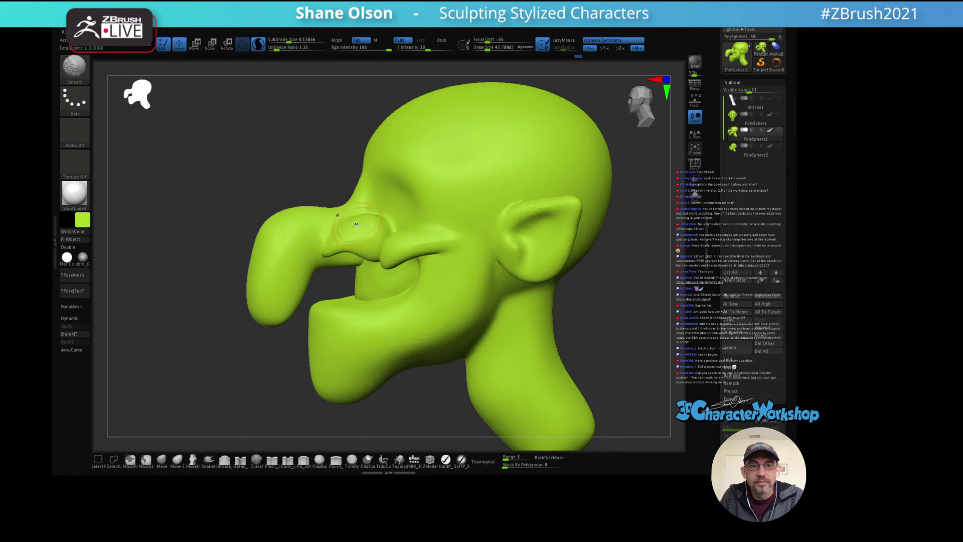
Step: Soften the rounded form beside the nose and check the blended head from below, the side and the front
right_click_drag(356, 224, 360, 218)
left_click_drag(326, 247, 330, 254, "shift")
right_click_drag(335, 254, 363, 215)
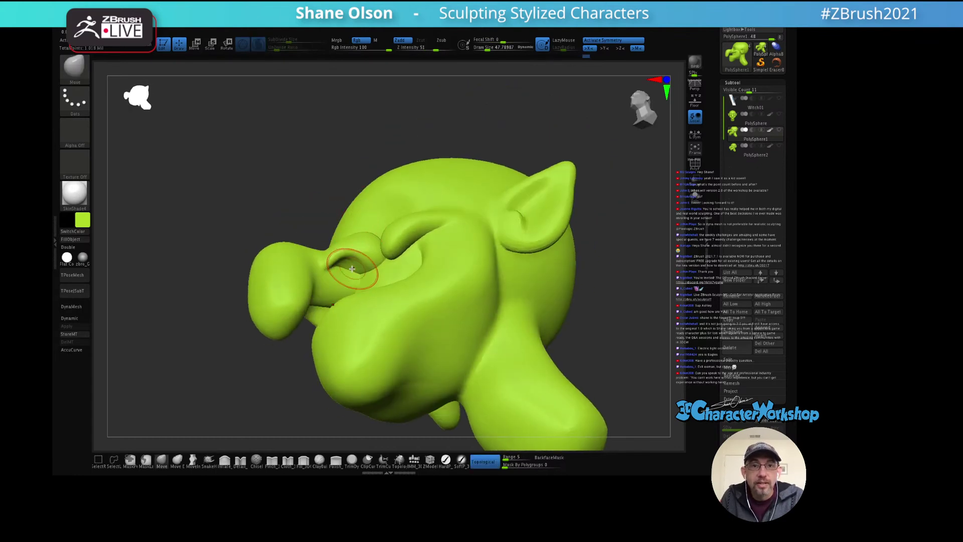
key("shift")
right_click_drag(387, 182, 397, 215)
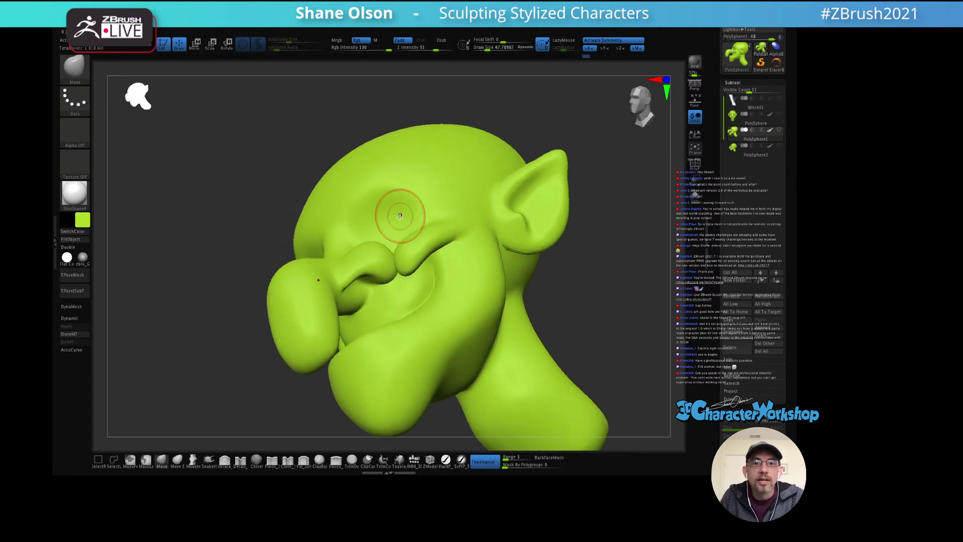
right_click_drag(364, 302, 399, 261)
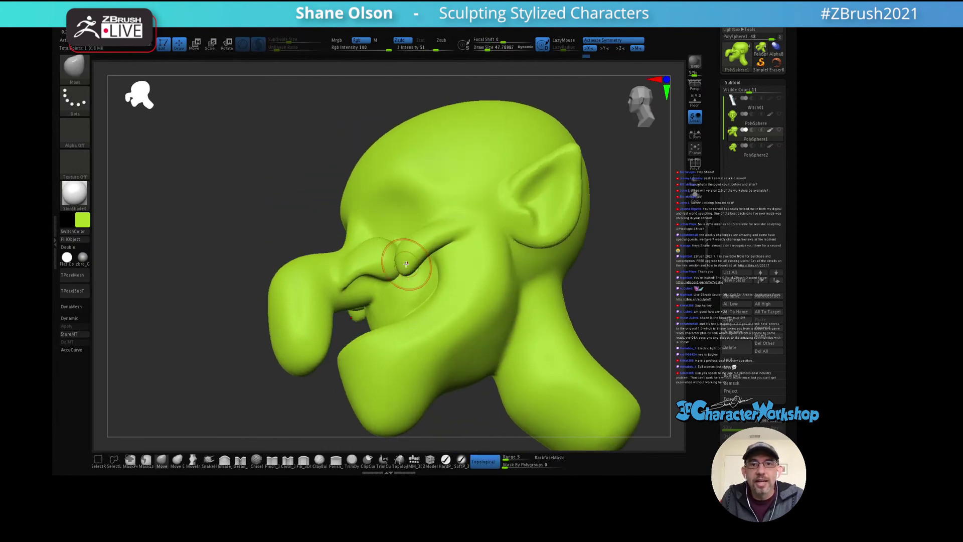
right_click_drag(471, 228, 482, 233)
key("shift")
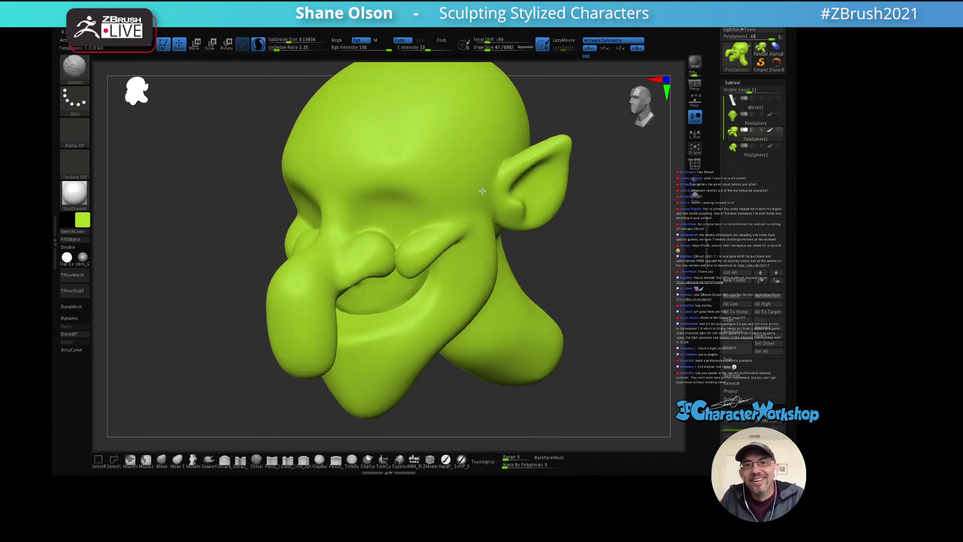
Step: Raise the Move brush's draw size to about 124 and pull the outer cheek forms outward
mouse_move(440, 187)
right_mouse_down()
mouse_move(449, 178)
mouse_move(465, 186)
mouse_move(460, 219)
mouse_move(461, 183)
right_mouse_up()
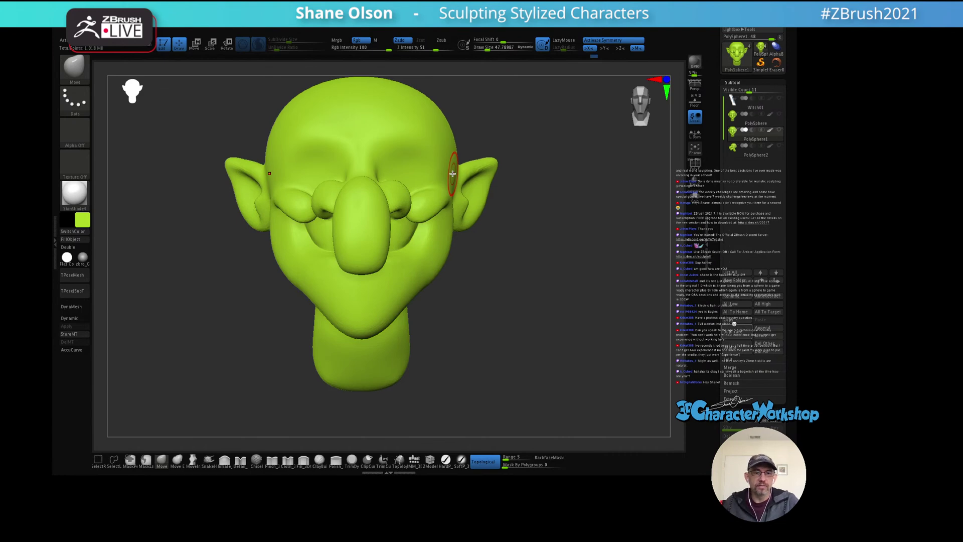
mouse_move(516, 257)
left_mouse_down()
mouse_move(503, 262)
mouse_move(519, 254)
mouse_move(509, 298)
mouse_move(536, 273)
left_mouse_up()
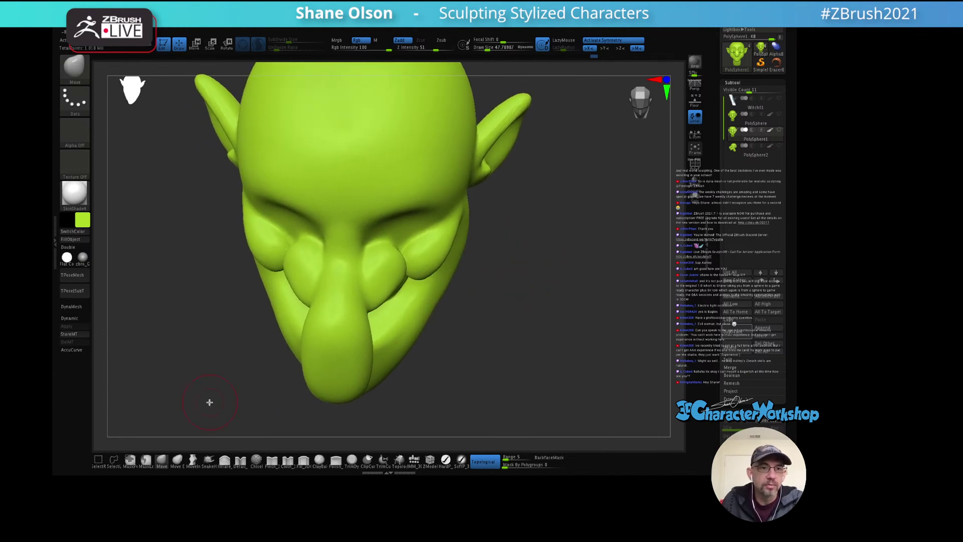
key("s")
left_click_drag(463, 308, 504, 311)
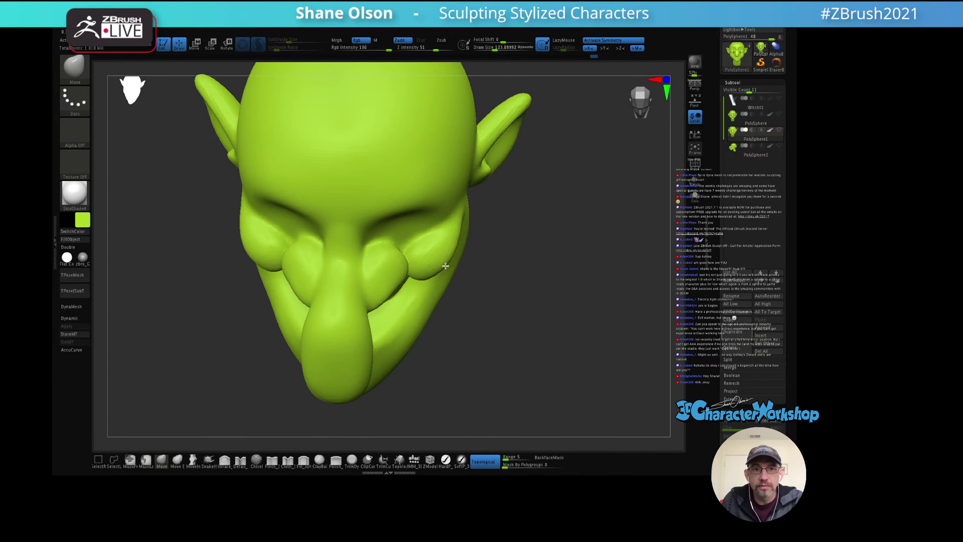
left_click_drag(509, 286, 453, 255)
mouse_move(517, 257)
left_mouse_down()
mouse_move(519, 300)
mouse_move(507, 285)
mouse_move(503, 309)
left_mouse_up()
Step: Reshape the nostril forms beside the nose with the Move brush, reducing the draw size to about 81 and then about 51
key("s")
left_click_drag(393, 285, 374, 297)
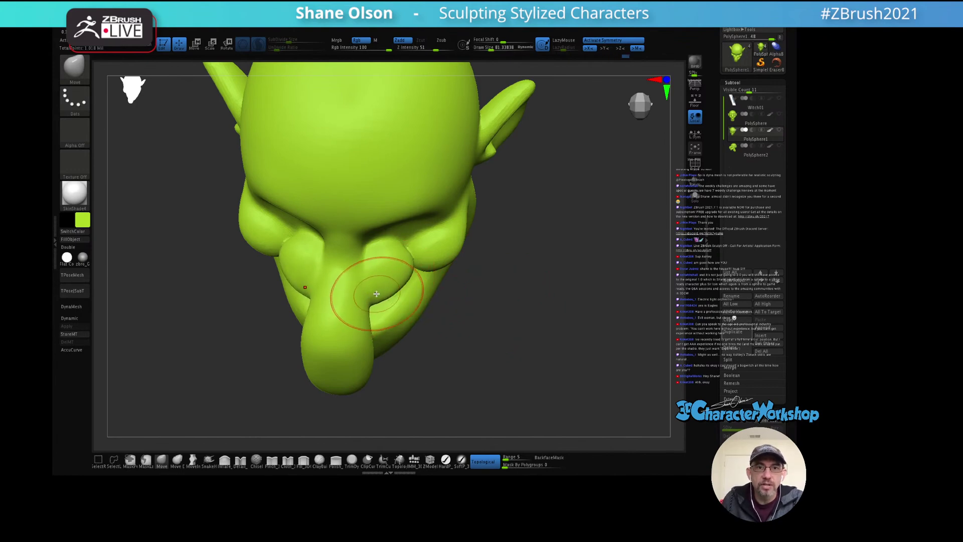
mouse_move(528, 306)
left_mouse_down()
mouse_move(580, 312)
mouse_move(576, 269)
mouse_move(409, 393)
mouse_move(406, 309)
mouse_move(425, 357)
left_mouse_up()
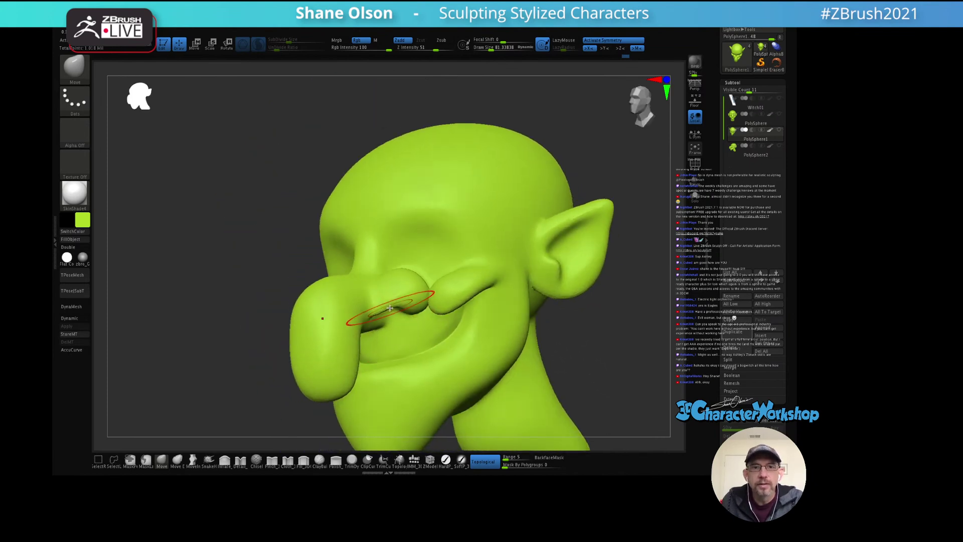
key("s")
left_click_drag(400, 307, 397, 305)
mouse_move(397, 304)
right_mouse_down()
mouse_move(410, 322)
mouse_move(381, 296)
right_mouse_up()
Step: Thicken the nostril wing and its underside with the Inflate brush, reducing the draw size from about 51 to about 48
left_click(225, 462)
mouse_move(236, 441)
left_mouse_down()
mouse_move(388, 293)
mouse_move(385, 281)
left_mouse_up()
right_click_drag(387, 283, 392, 324)
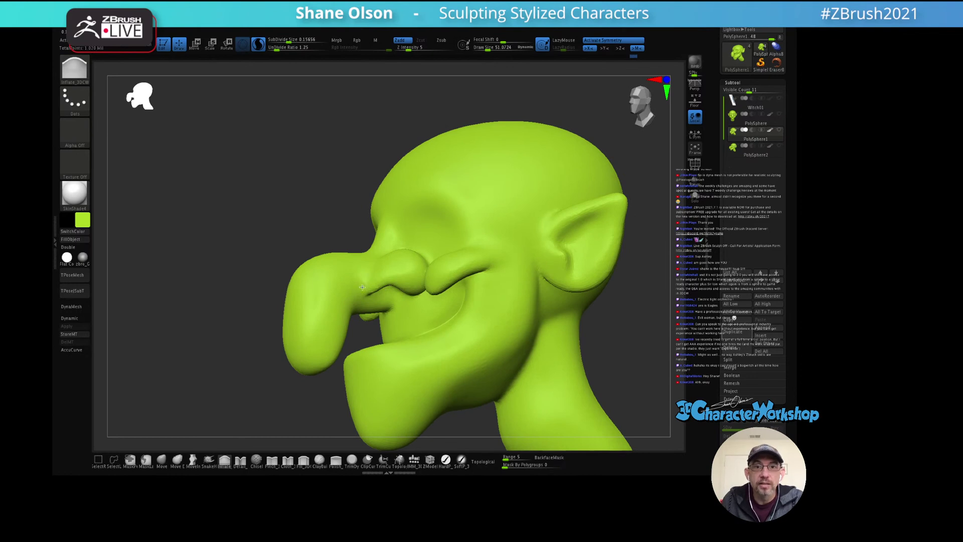
mouse_move(395, 278)
left_mouse_down()
mouse_move(369, 300)
mouse_move(407, 269)
left_mouse_up()
mouse_move(407, 270)
right_mouse_down()
mouse_move(419, 286)
mouse_move(394, 305)
right_mouse_up()
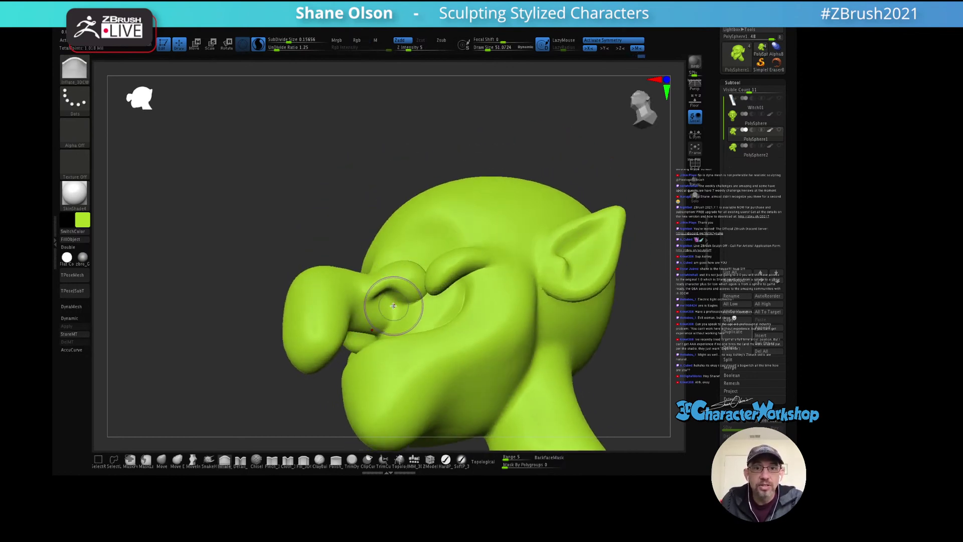
key("bracketleft")
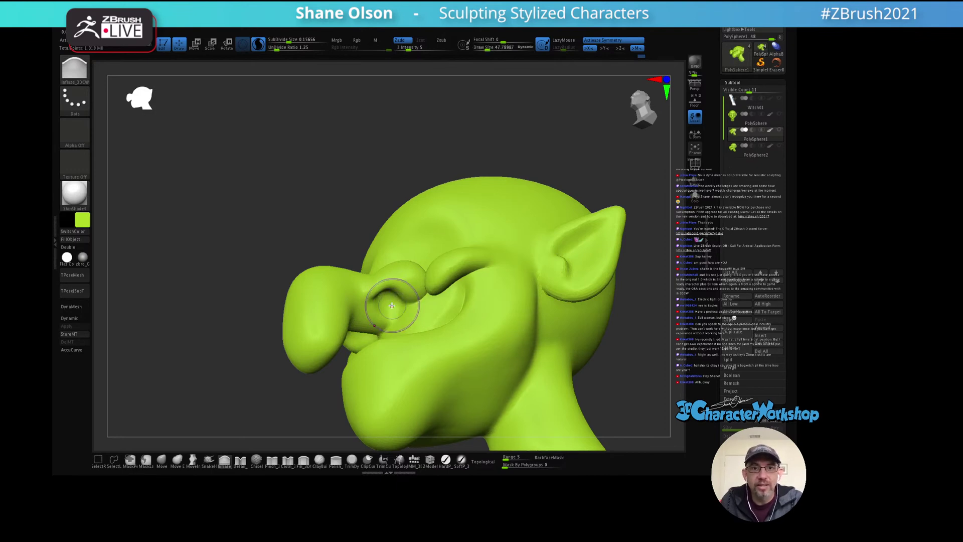
left_click_drag(392, 305, 405, 316)
Step: Smooth the area below the nostril and cheek, reducing the draw size to about 30
key("shift")
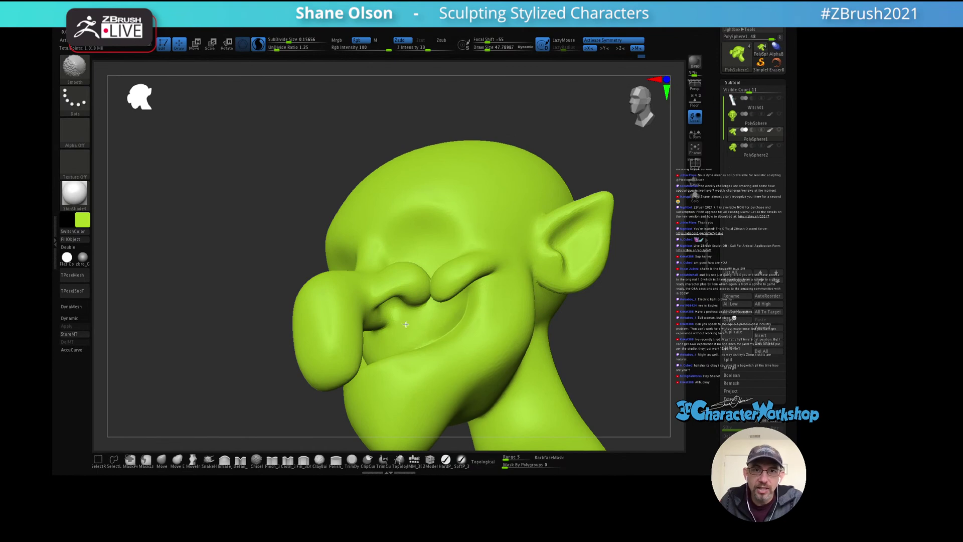
right_click_drag(406, 324, 427, 318)
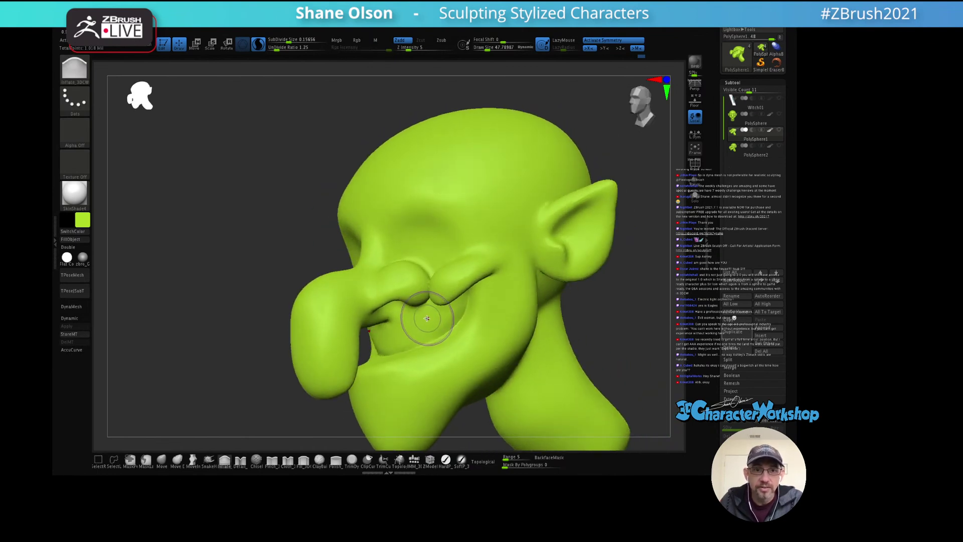
key("shift")
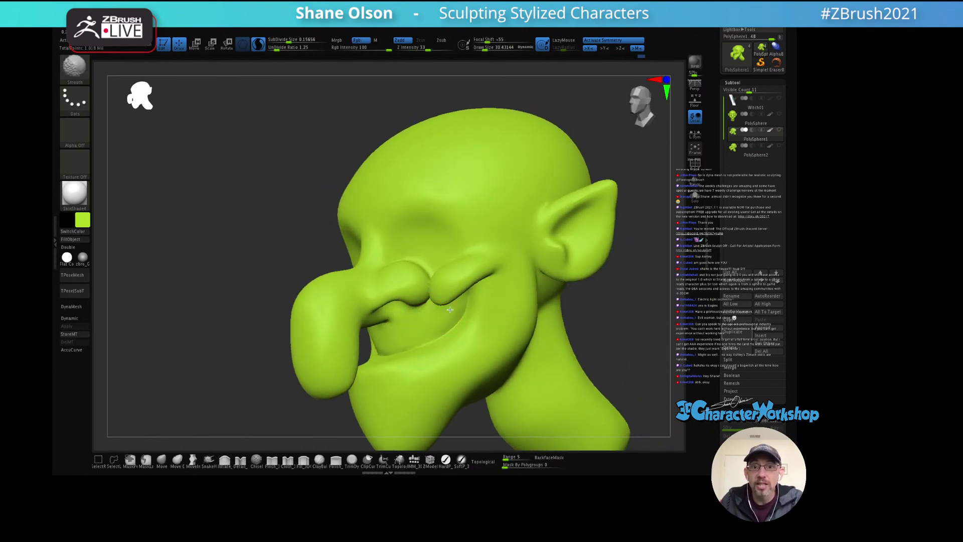
mouse_move(389, 333)
right_mouse_down()
mouse_move(413, 325)
mouse_move(420, 302)
right_mouse_up()
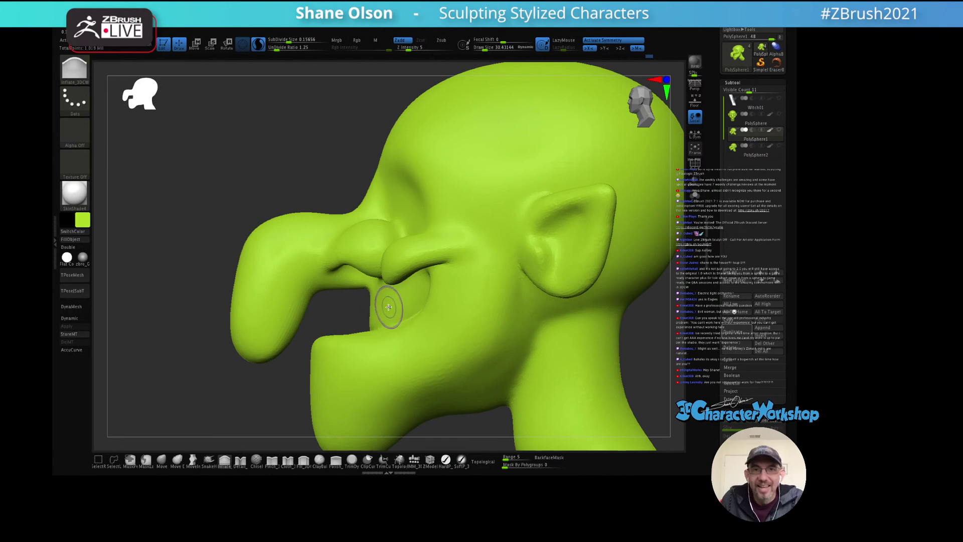
Step: Use the Move brush at a draw size of about 48 to reshape the transition between the nose underside and upper lip
left_click(161, 459)
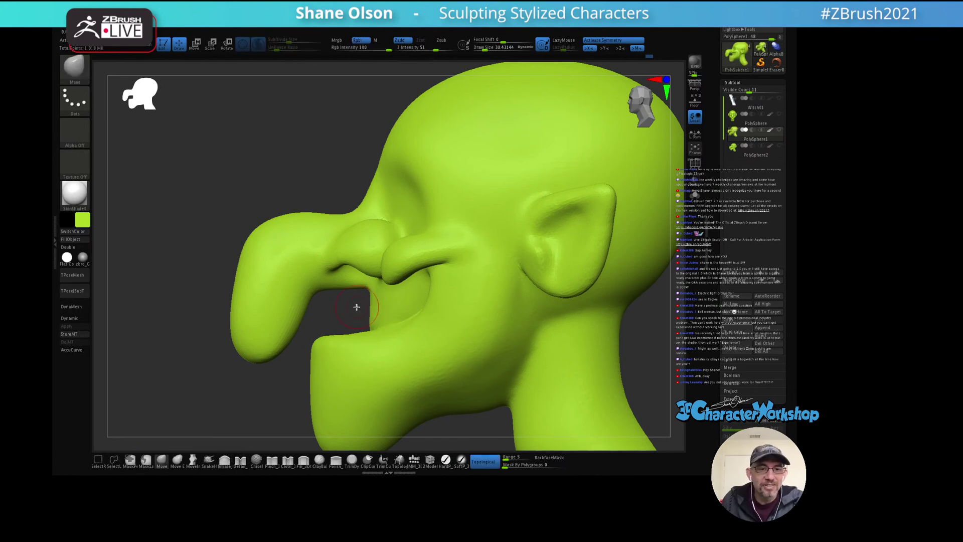
key("s")
left_click_drag(357, 307, 361, 297)
key("s")
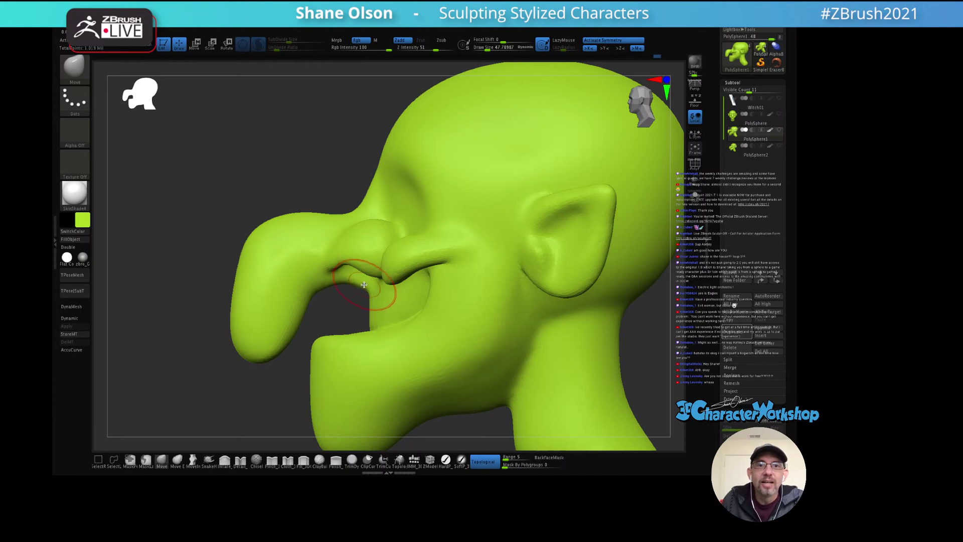
right_click_drag(370, 292, 390, 296)
Step: Refine the upper lip at draw size about 30 and the nostril's lower edge at about 39 with the Move brush
key("s")
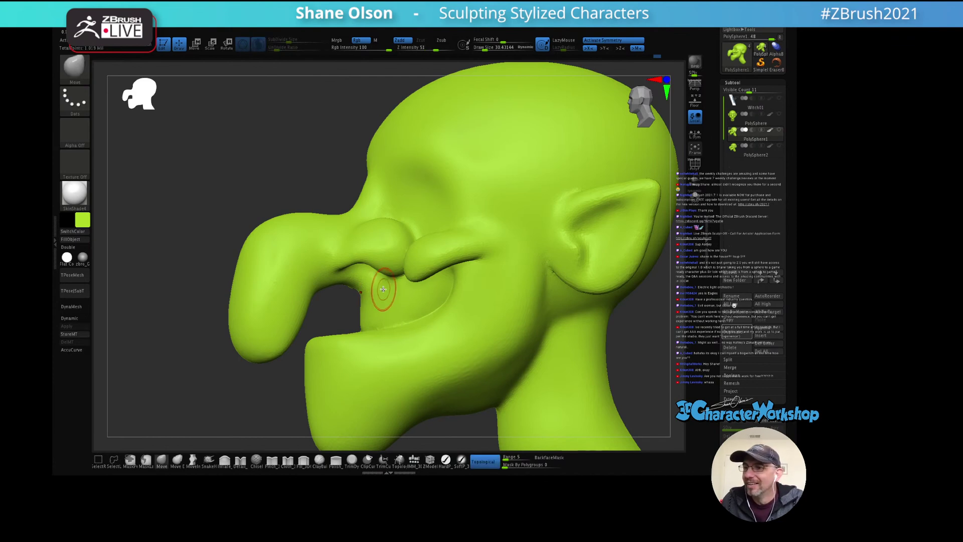
mouse_move(377, 292)
right_mouse_down()
mouse_move(363, 304)
mouse_move(368, 281)
right_mouse_up()
key("s")
left_click_drag(355, 256, 371, 256)
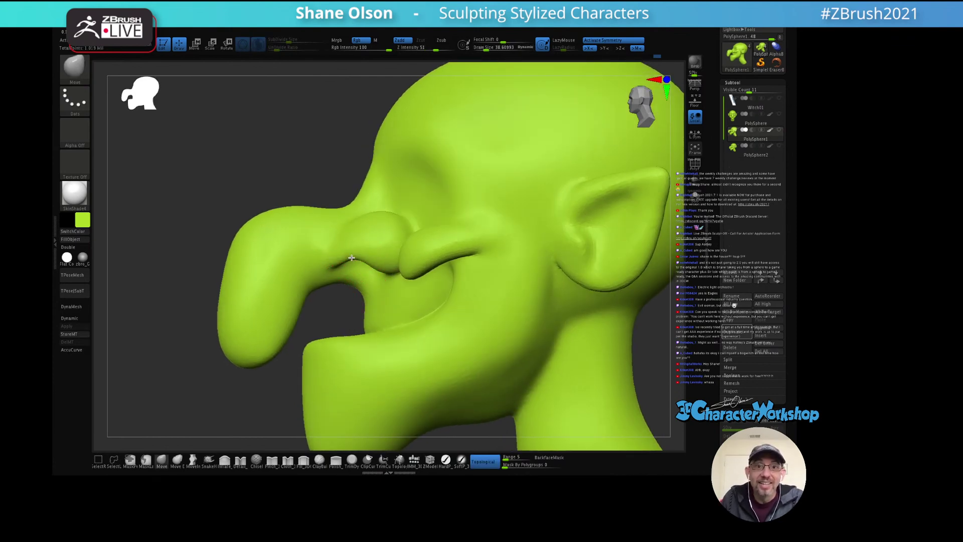
mouse_move(374, 264)
right_mouse_down()
mouse_move(349, 263)
mouse_move(371, 263)
mouse_move(371, 236)
mouse_move(495, 258)
mouse_move(478, 262)
mouse_move(566, 253)
mouse_move(521, 269)
right_mouse_up()
Step: Raise the draw size to about 58 and adjust the outer end of the cheek form with the Move brush
key("bracketright")
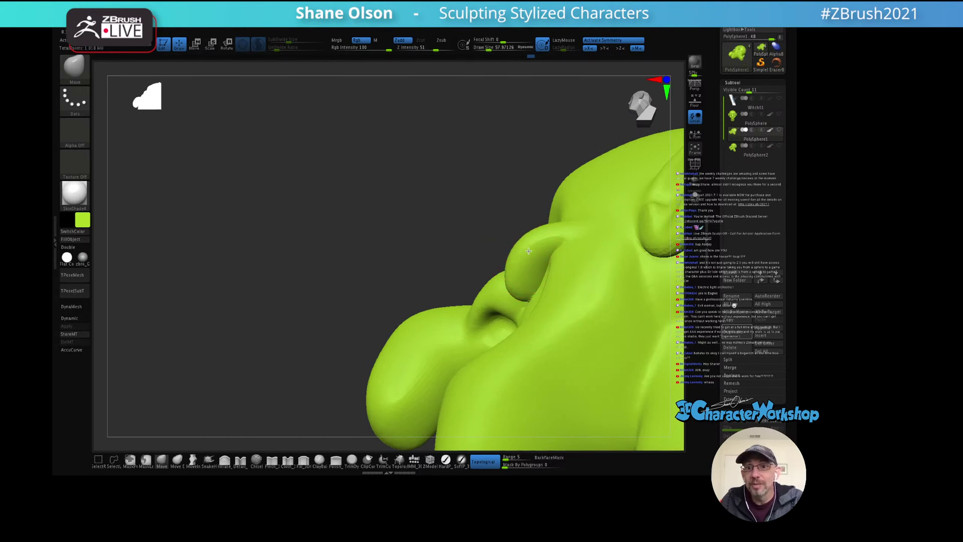
mouse_move(563, 227)
right_mouse_down()
mouse_move(452, 236)
mouse_move(467, 284)
mouse_move(490, 269)
mouse_move(492, 254)
mouse_move(454, 265)
mouse_move(464, 293)
right_mouse_up()
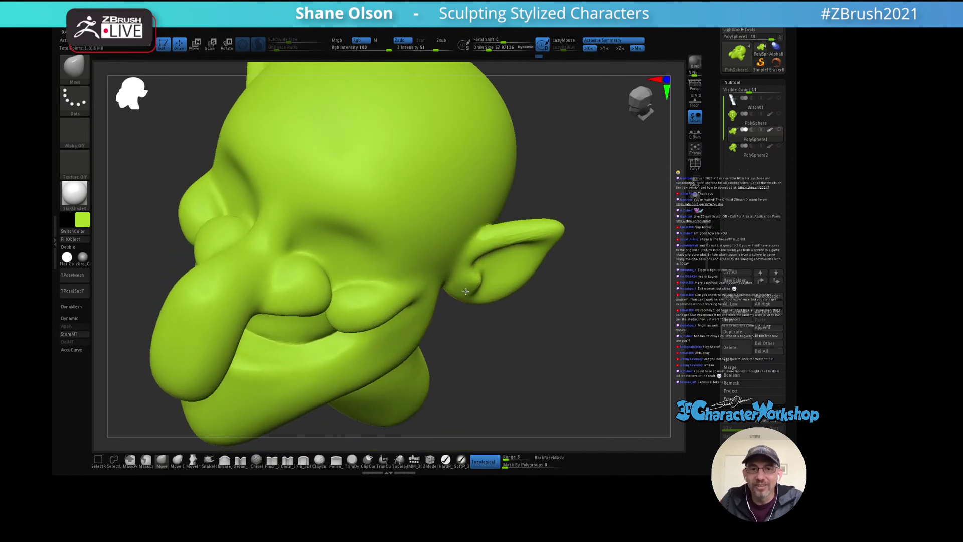
left_click_drag(401, 309, 403, 308)
Step: Enlarge the draw size to about 141 and push the temples inward above the ears
key("bracketright")
mouse_move(437, 276)
right_mouse_down()
mouse_move(512, 232)
mouse_move(509, 219)
right_mouse_up()
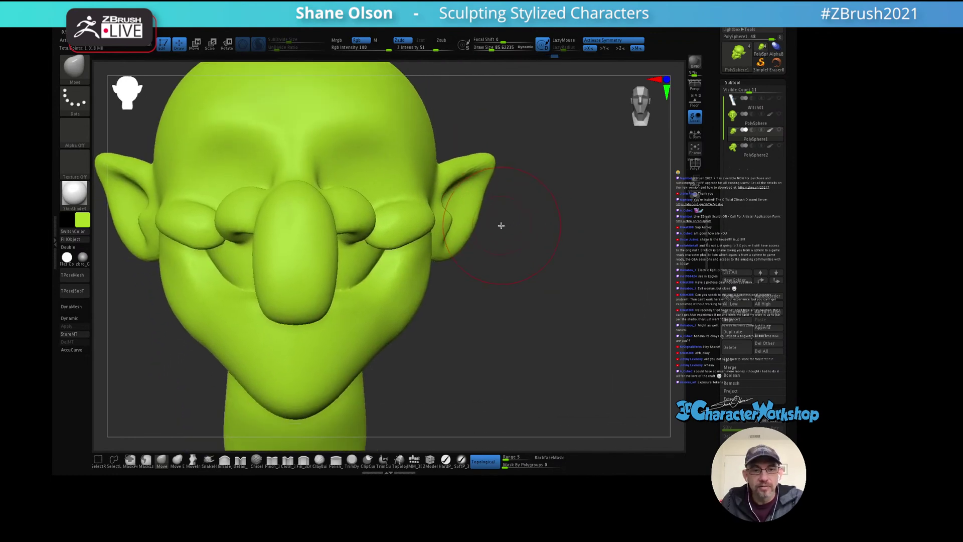
key("s")
left_click_drag(501, 223, 506, 224)
left_click_drag(456, 179, 445, 187)
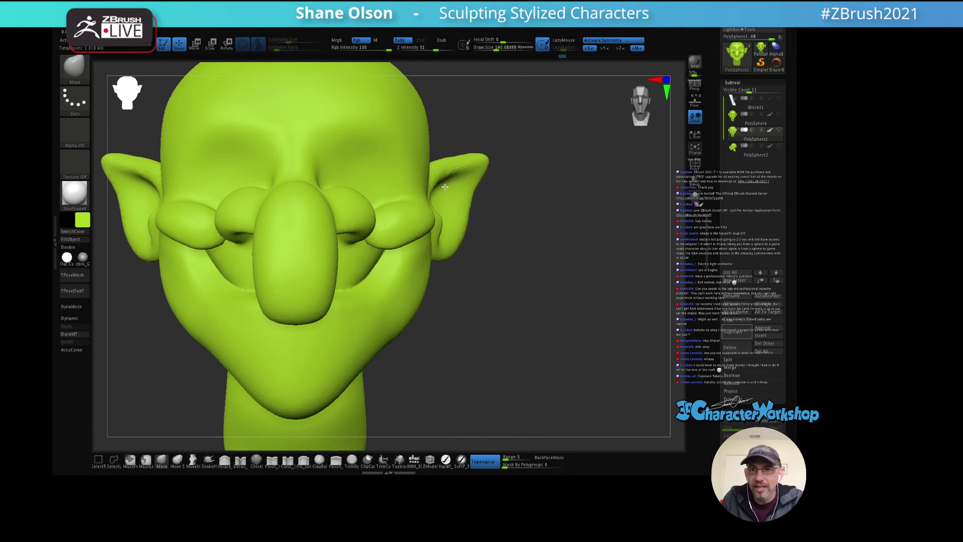
mouse_move(531, 242)
right_mouse_down()
mouse_move(561, 230)
mouse_move(543, 227)
right_mouse_up()
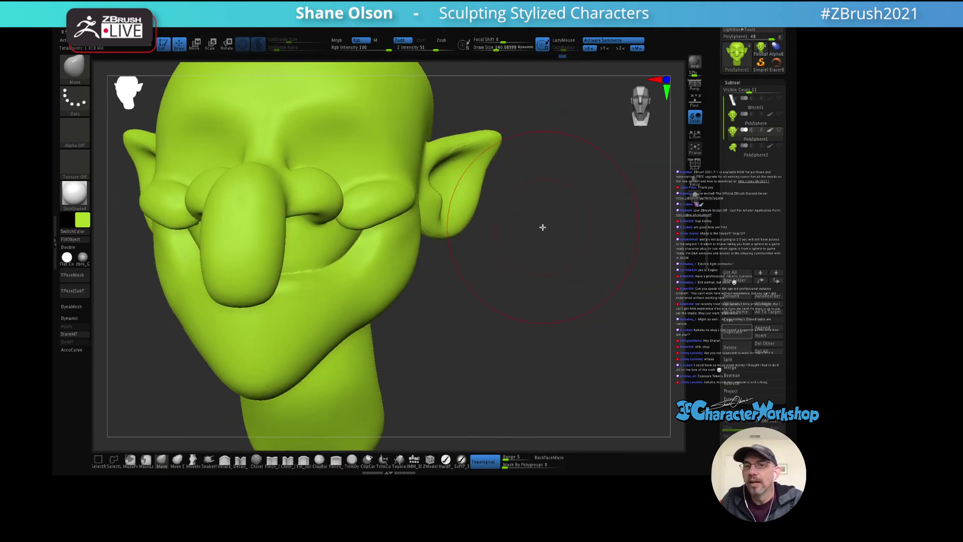
Step: Shape the temple in front of the ear with the Move brush, reducing the draw size to about 129 and then about 112
mouse_move(464, 221)
right_mouse_down()
mouse_move(490, 238)
mouse_move(485, 233)
right_mouse_up()
mouse_move(462, 189)
right_mouse_down()
mouse_move(457, 254)
mouse_move(462, 222)
right_mouse_up()
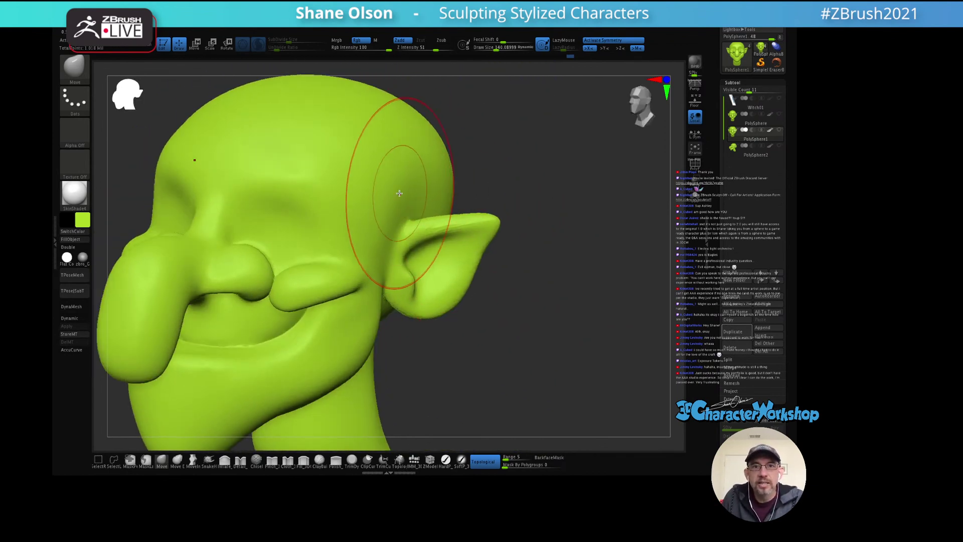
key("bracketleft")
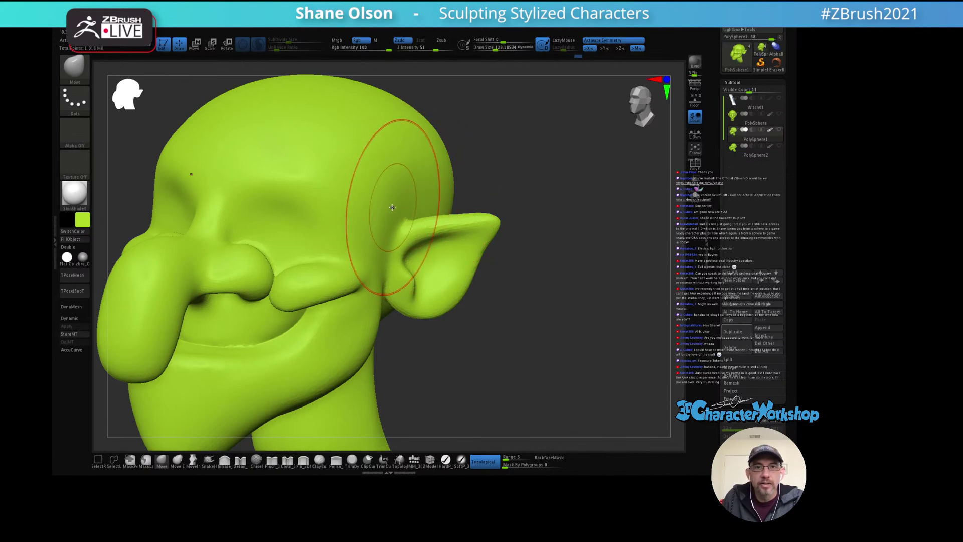
mouse_move(408, 193)
right_mouse_down()
mouse_move(441, 161)
mouse_move(433, 200)
mouse_move(422, 172)
mouse_move(400, 206)
mouse_move(412, 222)
mouse_move(381, 217)
right_mouse_up()
key("bracketleft")
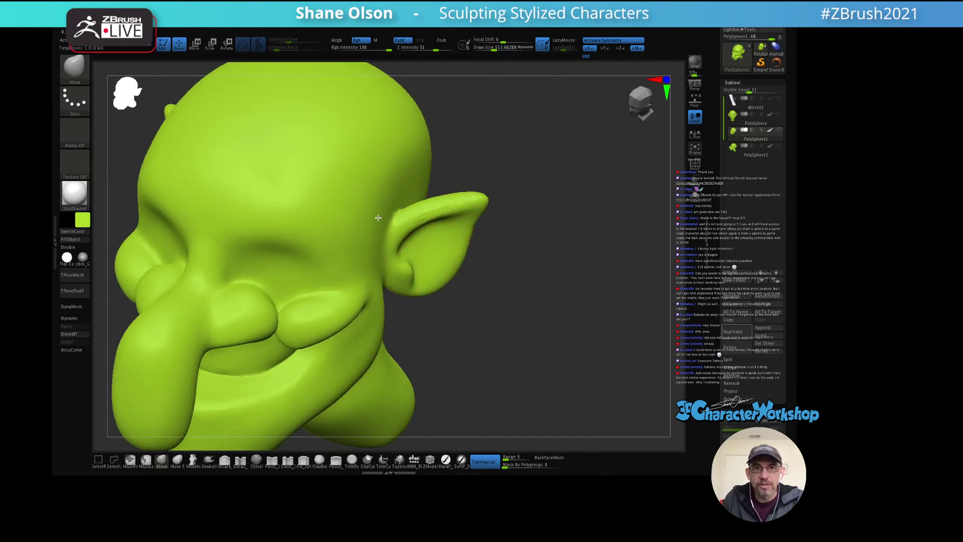
left_click_drag(380, 219, 371, 214)
mouse_move(409, 193)
right_mouse_down("shift")
mouse_move(410, 170)
mouse_move(451, 200)
mouse_move(498, 170)
mouse_move(492, 164)
right_mouse_up("shift")
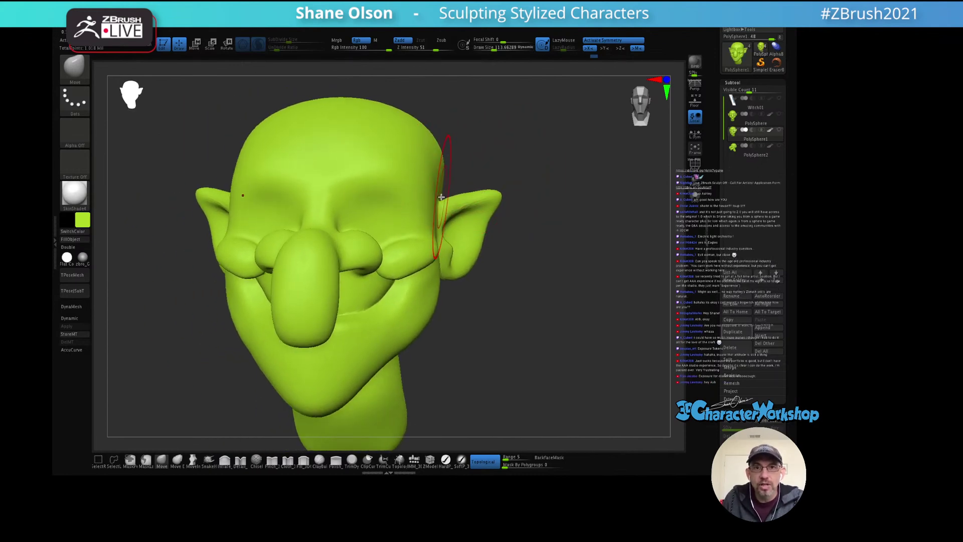
Step: Refine the side of the skull above the ear with the Move brush at draw sizes of about 109 and 118
mouse_move(458, 191)
right_mouse_down()
mouse_move(490, 166)
mouse_move(477, 199)
right_mouse_up()
key("s")
left_click_drag(493, 189, 491, 189)
mouse_move(495, 179)
right_mouse_down()
mouse_move(424, 204)
mouse_move(451, 187)
mouse_move(492, 206)
right_mouse_up()
key("shift")
key("s")
left_click_drag(492, 206, 502, 206)
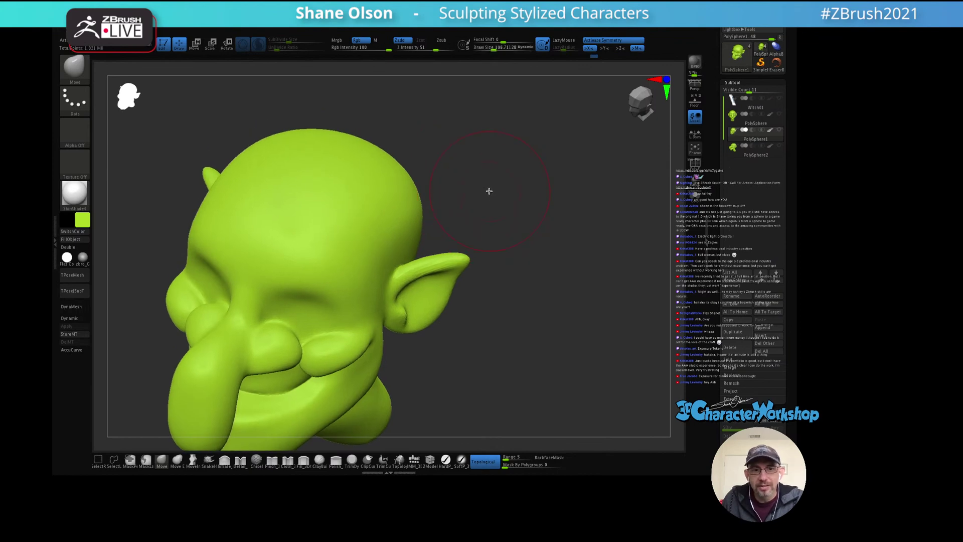
right_click_drag(490, 191, 484, 209)
key("s")
left_click_drag(448, 223, 440, 219)
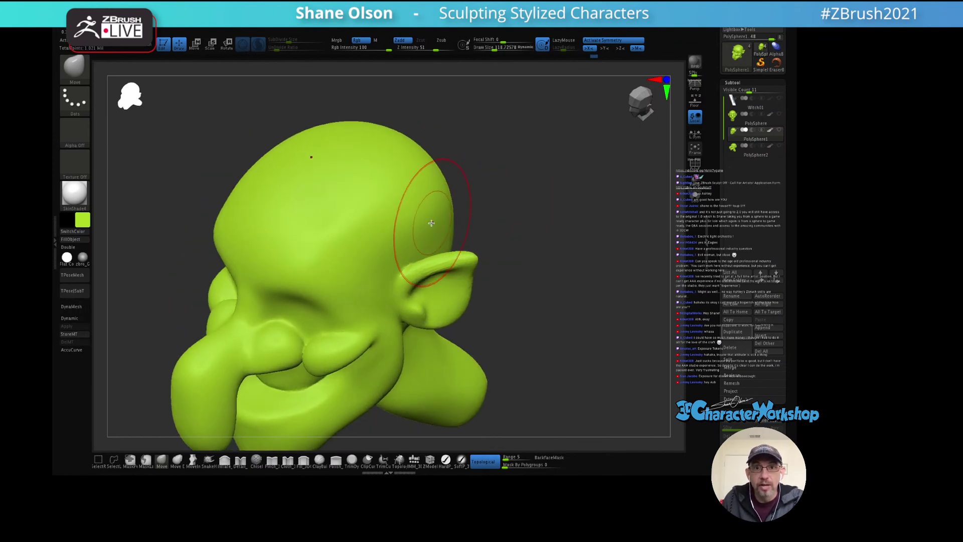
Step: Reduce the draw size to about 81 and reshape the front of the neck beneath the jaw
mouse_move(445, 219)
right_mouse_down()
mouse_move(514, 182)
mouse_move(498, 178)
mouse_move(505, 286)
mouse_move(453, 305)
mouse_move(430, 301)
mouse_move(486, 286)
mouse_move(396, 330)
right_mouse_up()
key("s")
left_click_drag(391, 321, 387, 322)
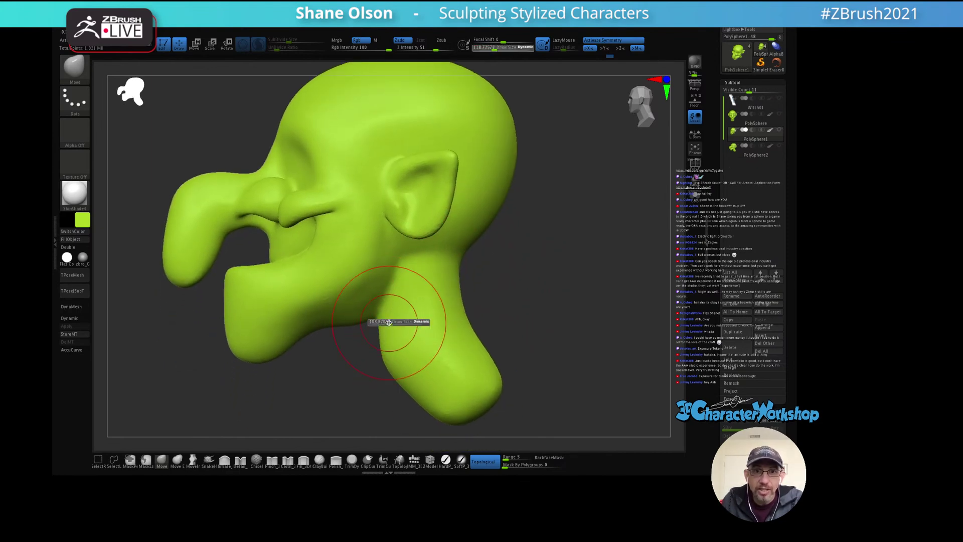
right_click_drag(376, 322, 387, 301)
Step: Smooth the jaw-to-neck transition and the side of the neck below the ear
key("shift")
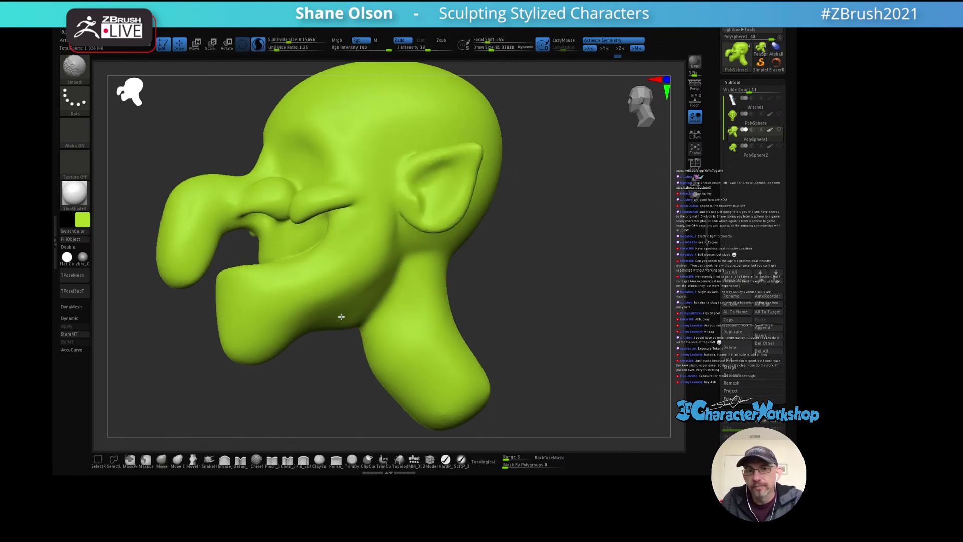
right_click_drag(341, 316, 394, 299)
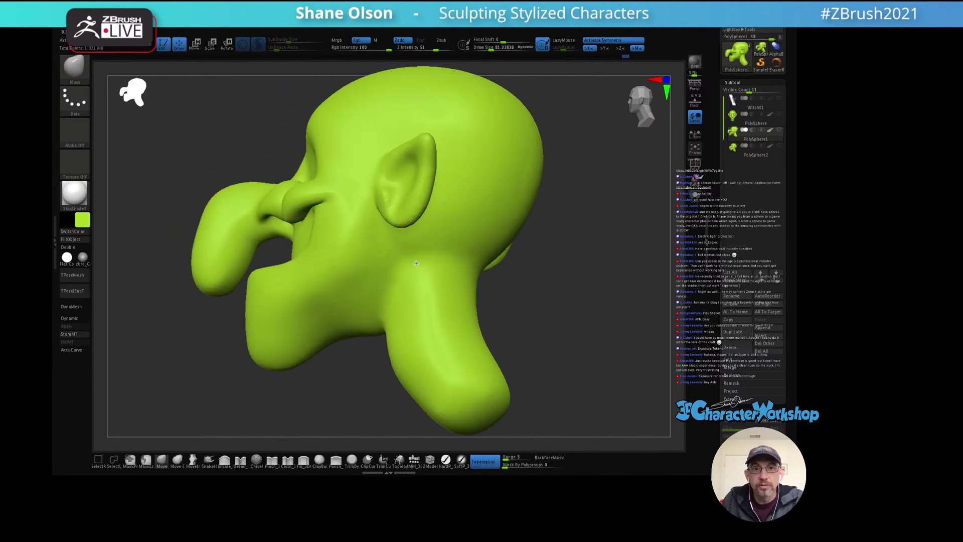
key("shift")
mouse_move(411, 284)
right_mouse_down()
mouse_move(451, 275)
mouse_move(451, 295)
right_mouse_up()
key("shift")
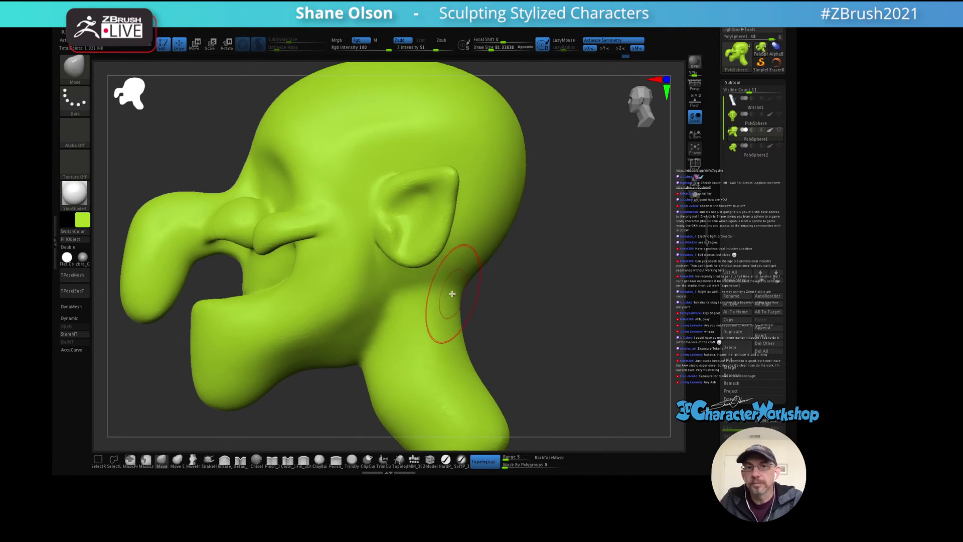
Step: Resize the Move brush and adjust the back of the neck below the skull
key("s")
left_click_drag(452, 295, 445, 294)
right_click_drag(440, 275, 453, 301, "alt")
Step: Reduce the draw size to about 36 and reshape the lower part of the ear with the Move brush
right_click_drag(408, 261, 409, 258)
key("s")
left_click_drag(411, 257, 409, 258)
mouse_move(409, 257)
right_mouse_down()
mouse_move(415, 264)
mouse_move(405, 254)
mouse_move(413, 236)
right_mouse_up()
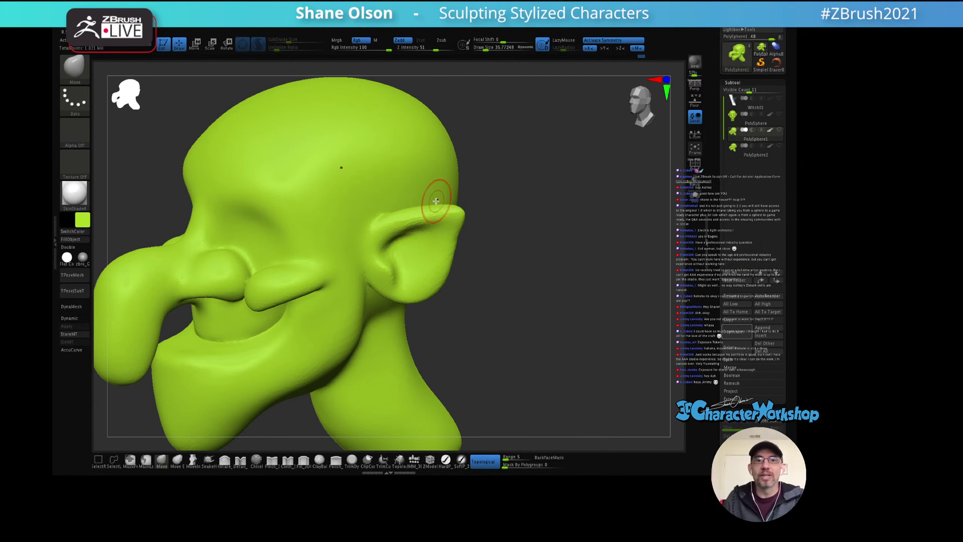
Step: Raise the draw size to about 73 and smooth the inside of the ear below its upper rim
key("s")
left_click_drag(413, 224, 410, 221)
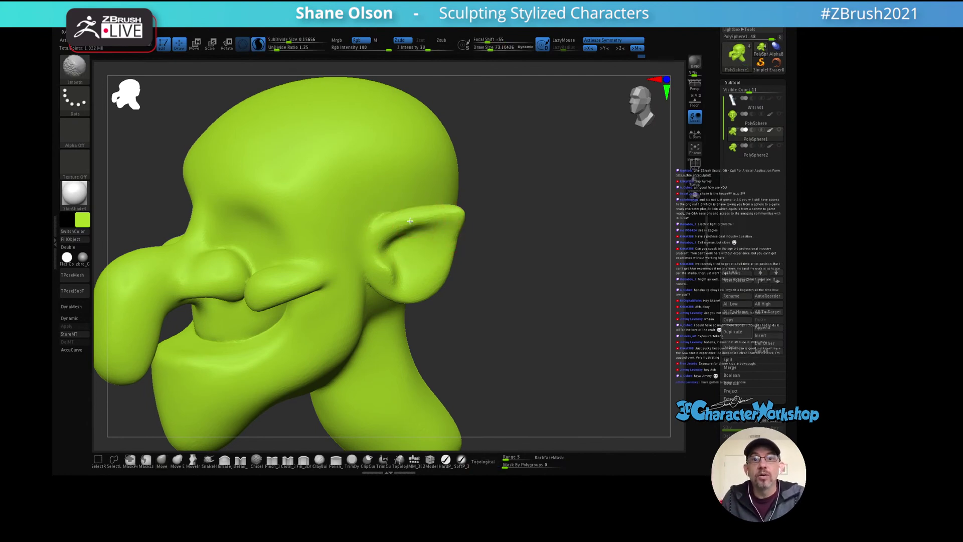
right_click_drag(441, 221, 415, 273)
Step: Set the Move brush's draw size to about 55 and push the ear's inner front edge toward the head
key("s")
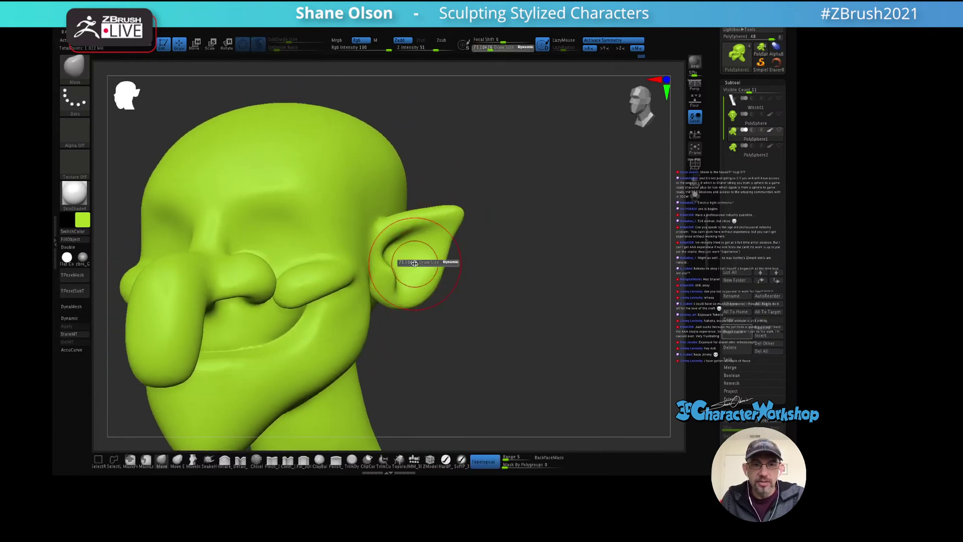
left_click_drag(418, 262, 414, 263)
mouse_move(400, 256)
right_mouse_down()
mouse_move(371, 257)
mouse_move(387, 257)
right_mouse_up()
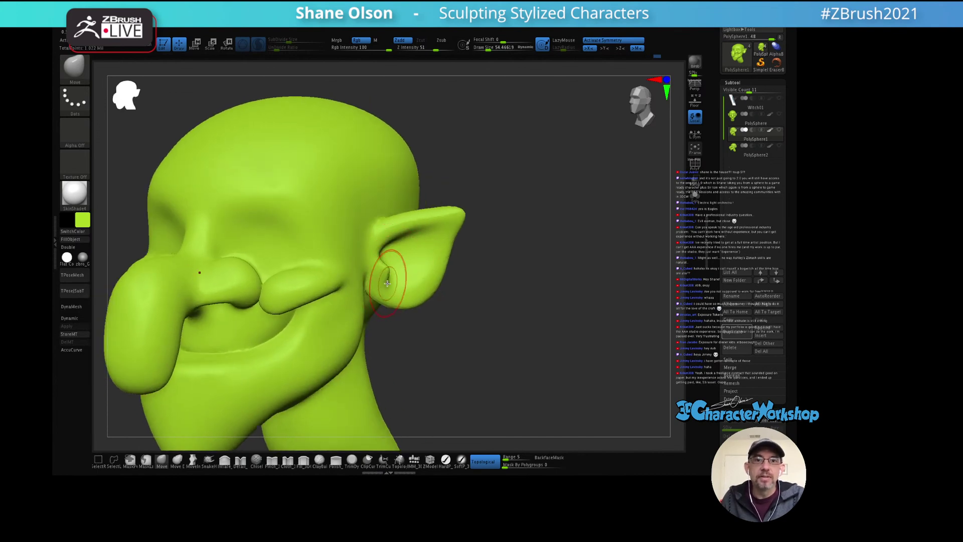
Step: Reshape the ear with the Move brush at draw size about 48 and smooth its surface at about 30
key("s")
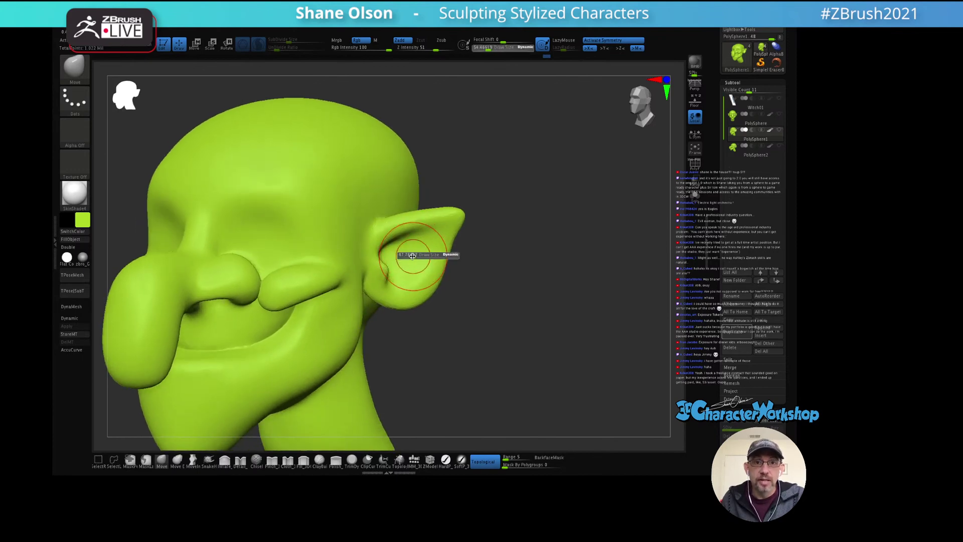
left_click_drag(404, 254, 399, 249)
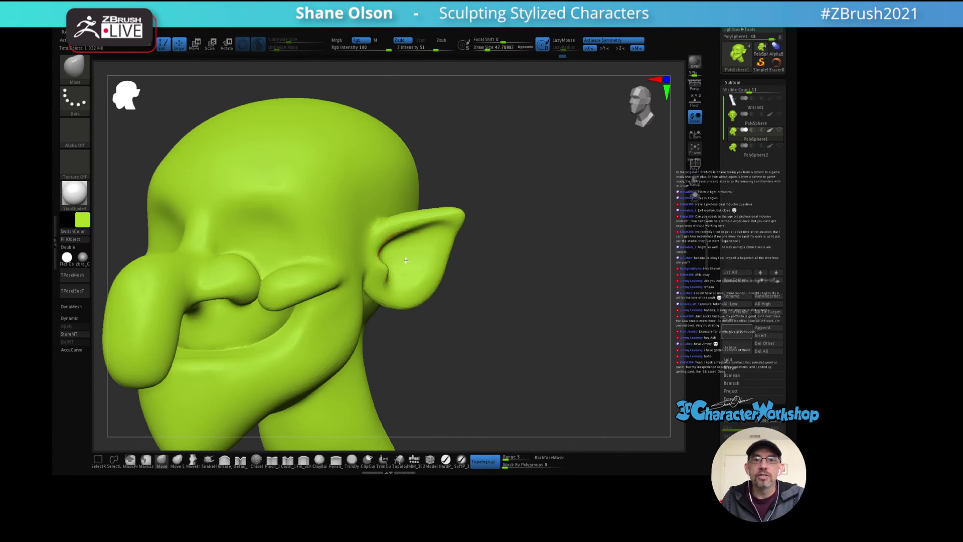
mouse_move(427, 258)
right_mouse_down()
mouse_move(403, 265)
mouse_move(434, 245)
right_mouse_up()
key("s")
left_click_drag(426, 258, 423, 257)
key("shift")
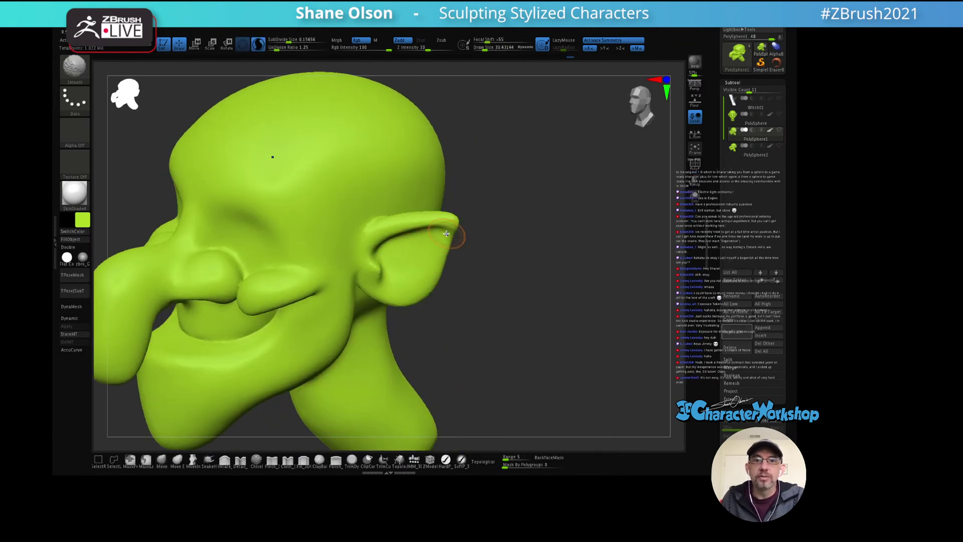
right_click_drag(398, 279, 409, 261)
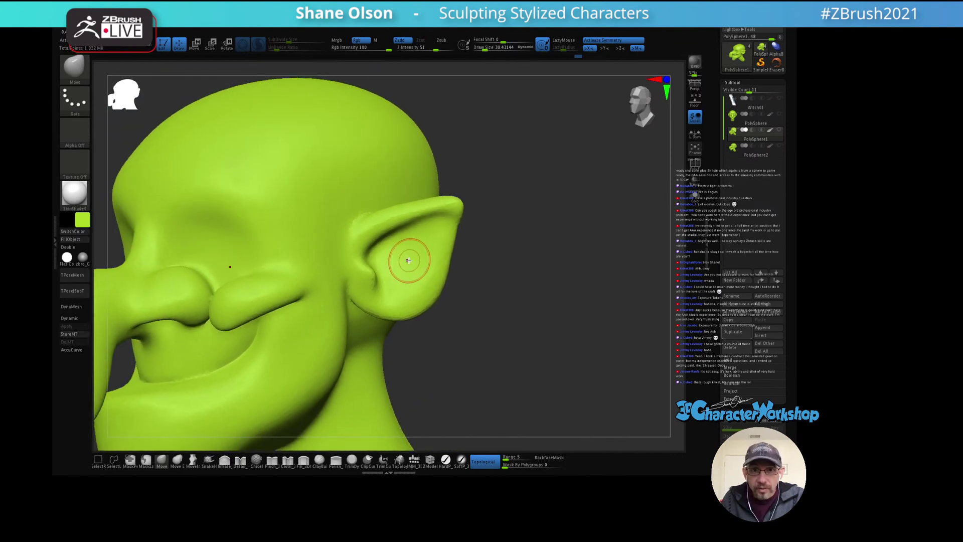
Step: Reduce the draw size to about 15 and paint a mask over the ear's inner hollow, extending up toward the tip
key("s")
left_click_drag(412, 269, 378, 256)
key("ctrl")
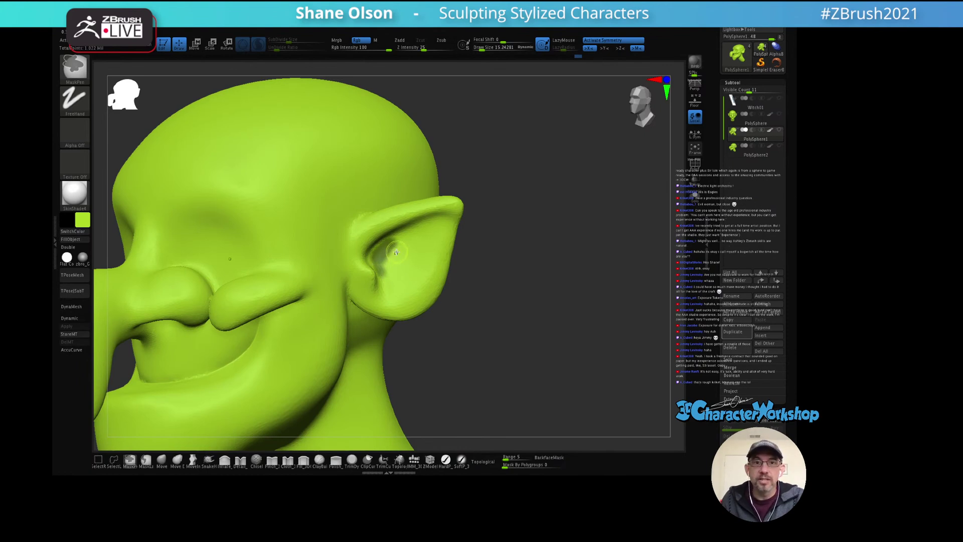
mouse_move(403, 267)
left_mouse_down("ctrl")
mouse_move(390, 281)
mouse_move(394, 254)
mouse_move(386, 262)
left_mouse_up("ctrl")
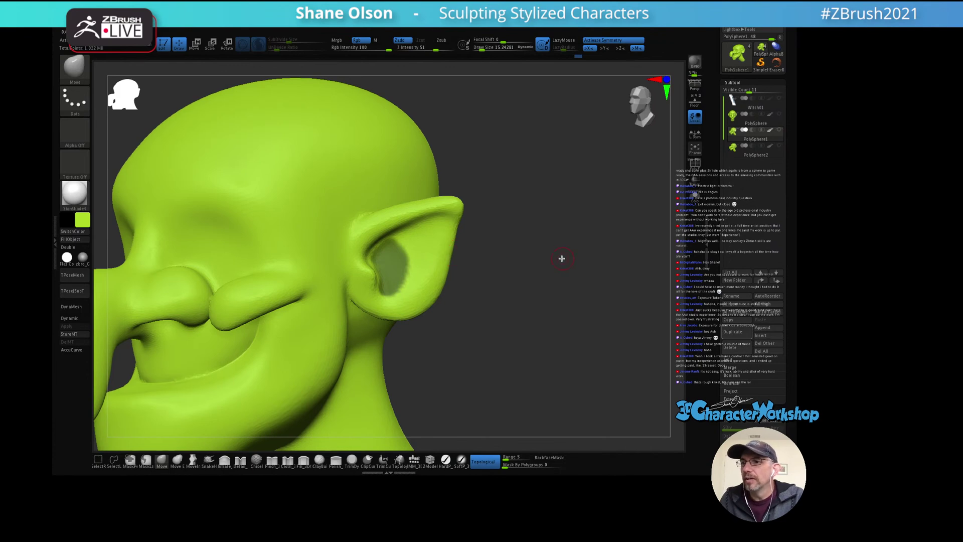
mouse_move(575, 278)
left_mouse_down()
mouse_move(563, 281)
mouse_move(563, 255)
left_mouse_up()
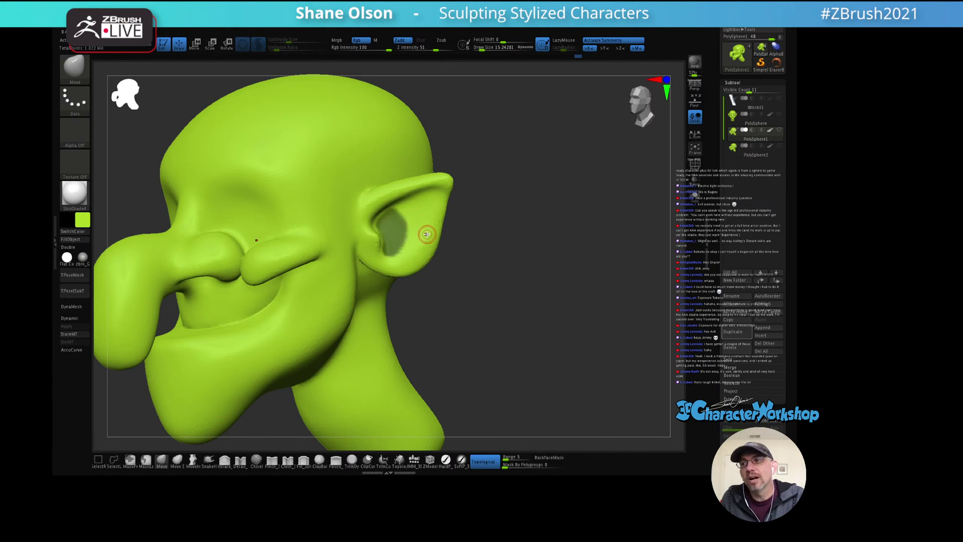
right_click_drag(421, 221, 422, 226)
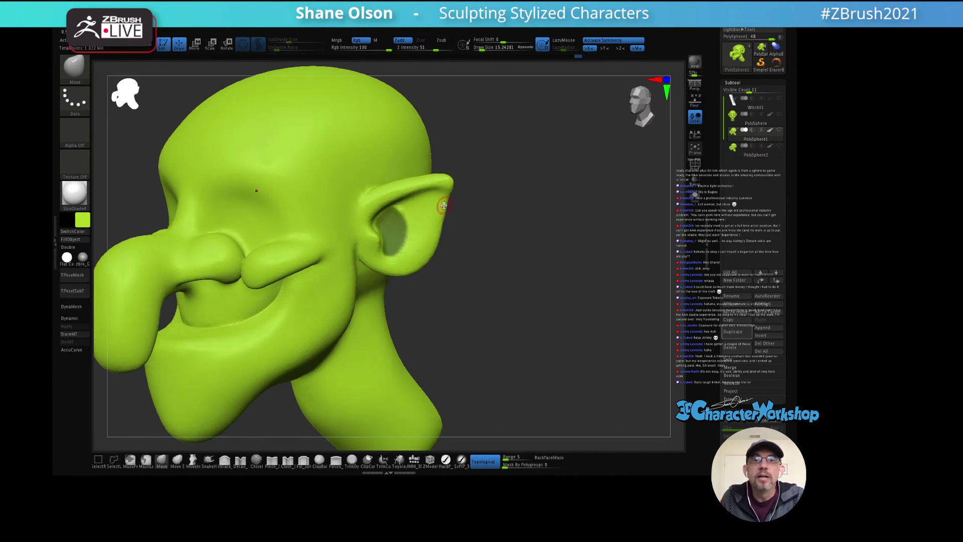
key("ctrl")
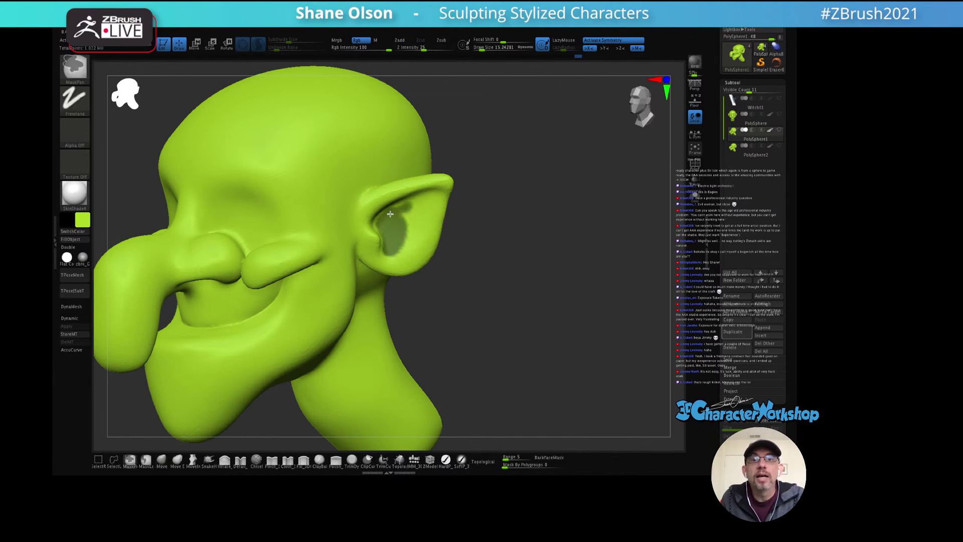
left_click_drag(405, 224, 408, 214, "ctrl")
right_click_drag(424, 224, 423, 213)
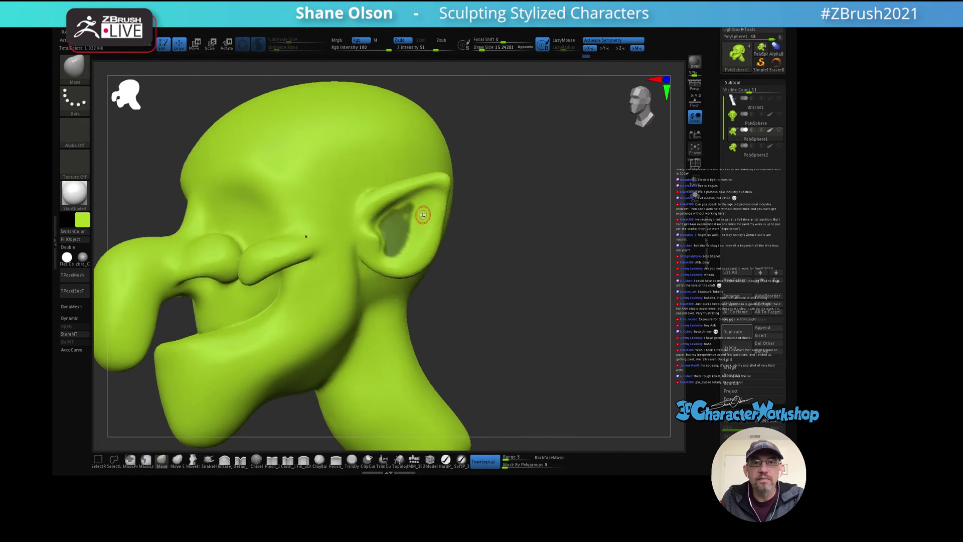
Step: Set the draw size to about 19 and fill the mask across the ear's hollow up to the inside of the rim
key("s")
left_click_drag(414, 227, 416, 227)
right_click_drag(410, 224, 425, 218)
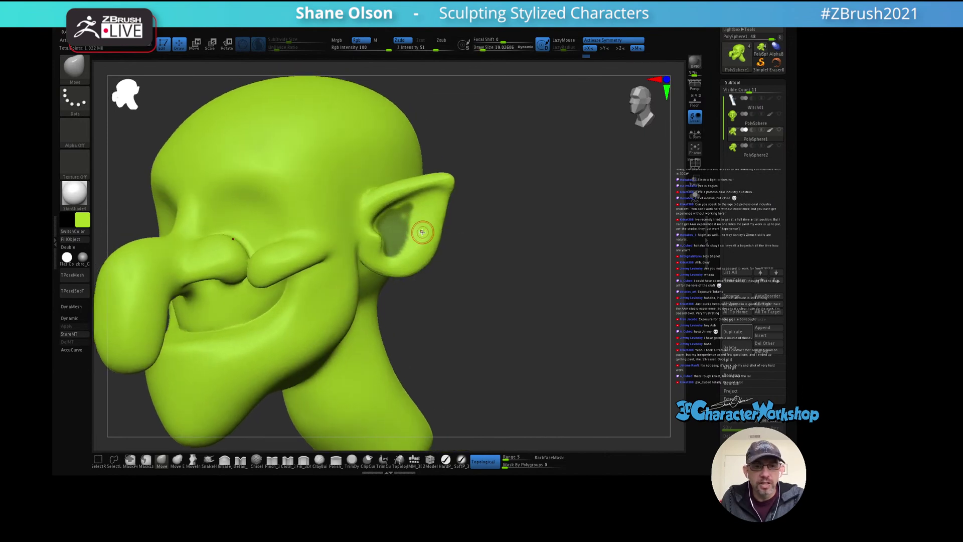
key("ctrl")
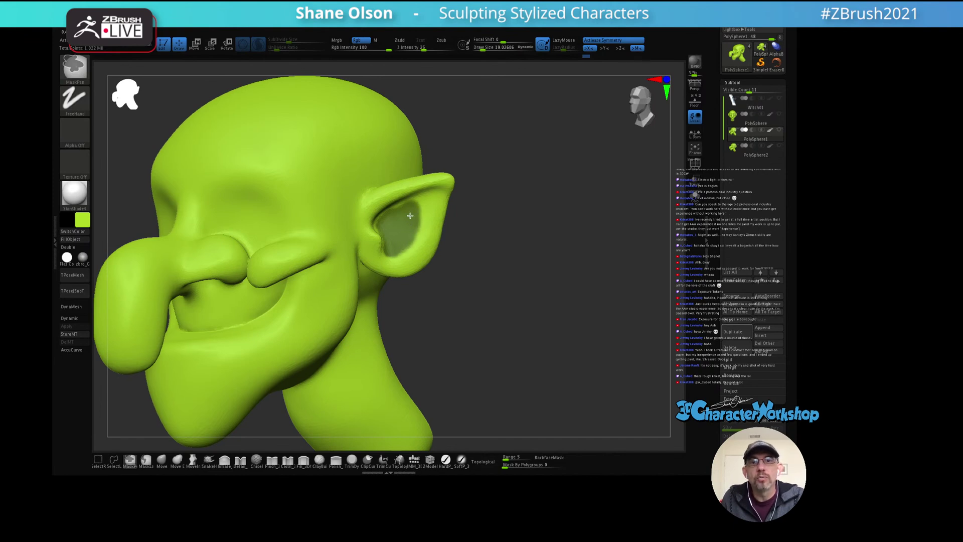
mouse_move(411, 226)
right_mouse_down()
mouse_move(412, 211)
mouse_move(410, 239)
mouse_move(404, 217)
right_mouse_up()
key("ctrl")
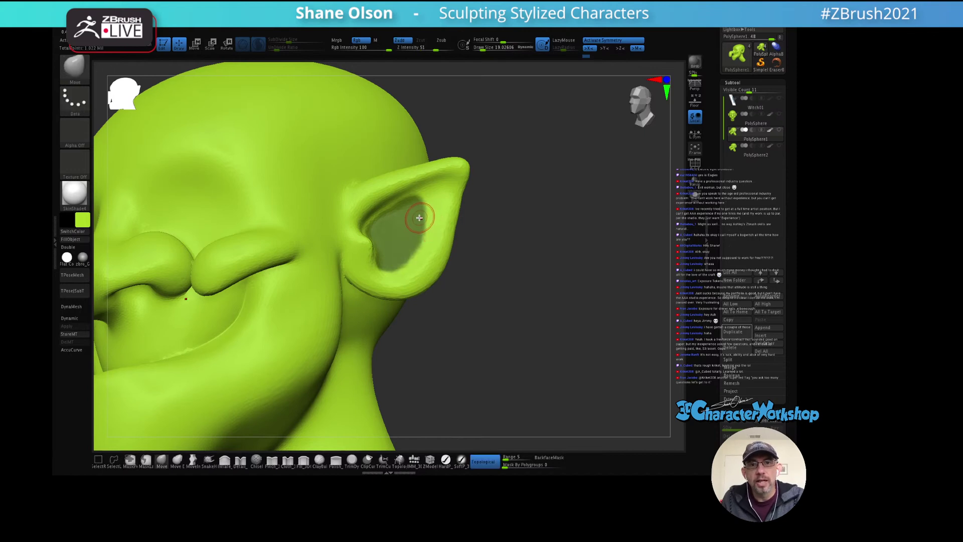
Step: Invert the mask and push the ear's inner hollow into the head with the transform gizmo
left_click(491, 232, "ctrl")
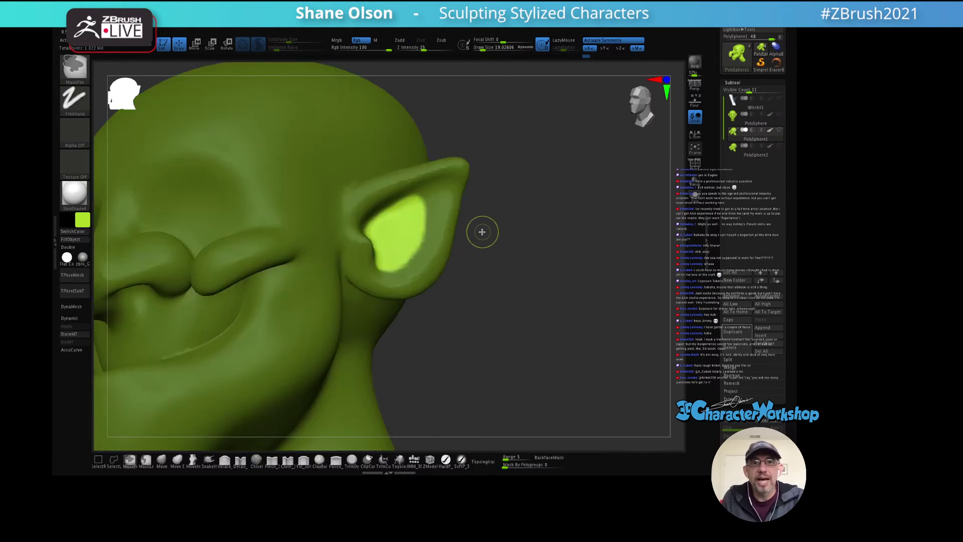
key("w")
left_click_drag(487, 234, 461, 251)
left_click(378, 253, "alt")
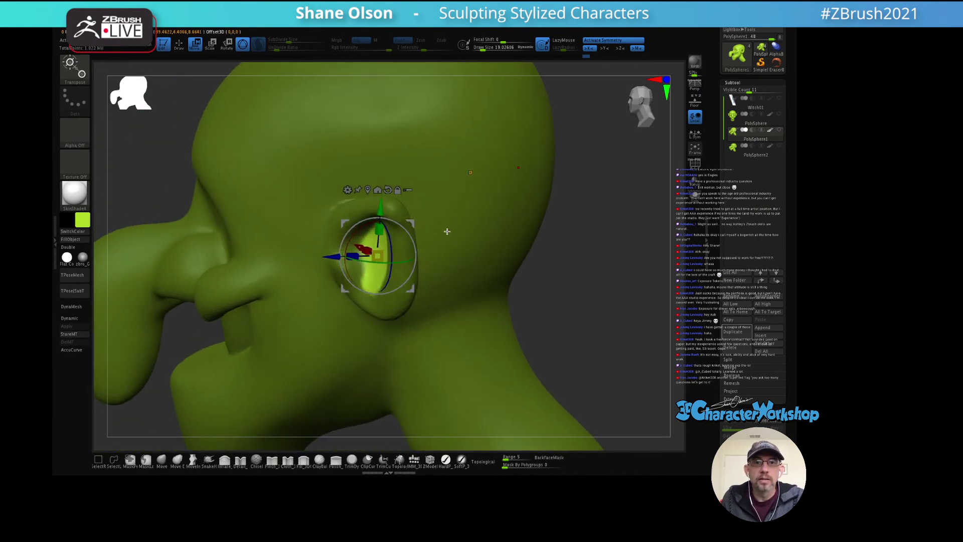
left_click_drag(448, 213, 446, 279)
left_click_drag(533, 217, 524, 274)
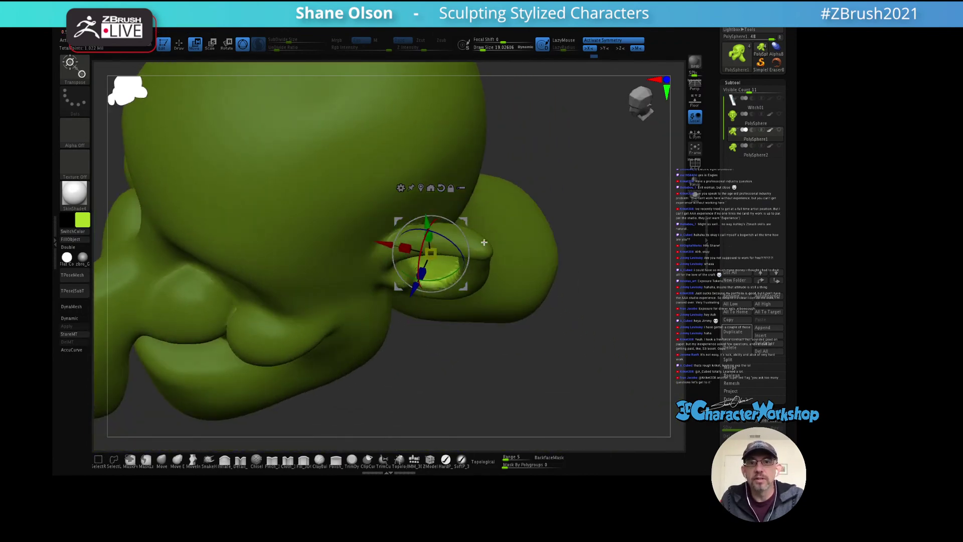
left_click_drag(540, 188, 541, 225)
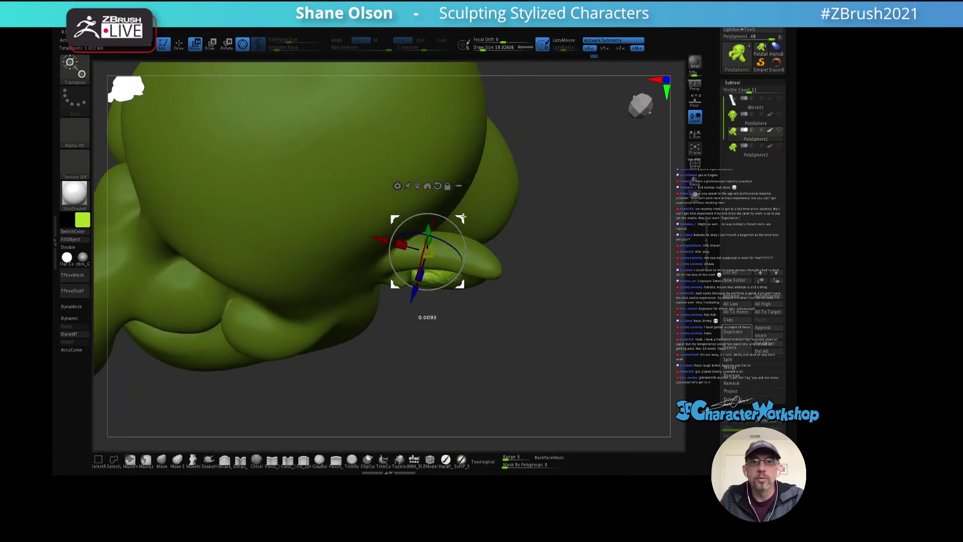
mouse_move(542, 270)
left_mouse_down()
mouse_move(571, 224)
mouse_move(524, 256)
mouse_move(529, 243)
left_mouse_up()
key("q")
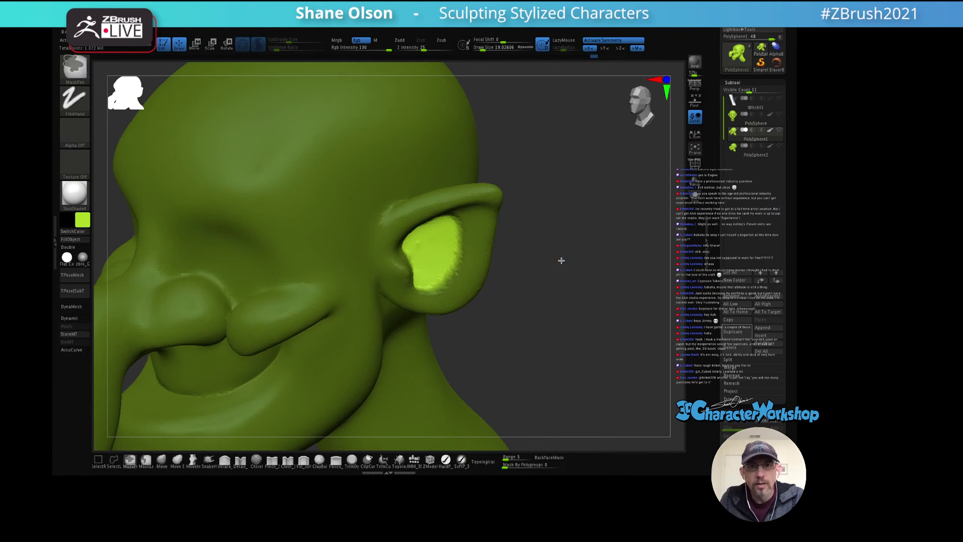
Step: Invert the mask again and trim it back from the rear rim, keeping only the front part of the hollow masked
left_click(563, 259, "ctrl")
right_click_drag(477, 254, 478, 241)
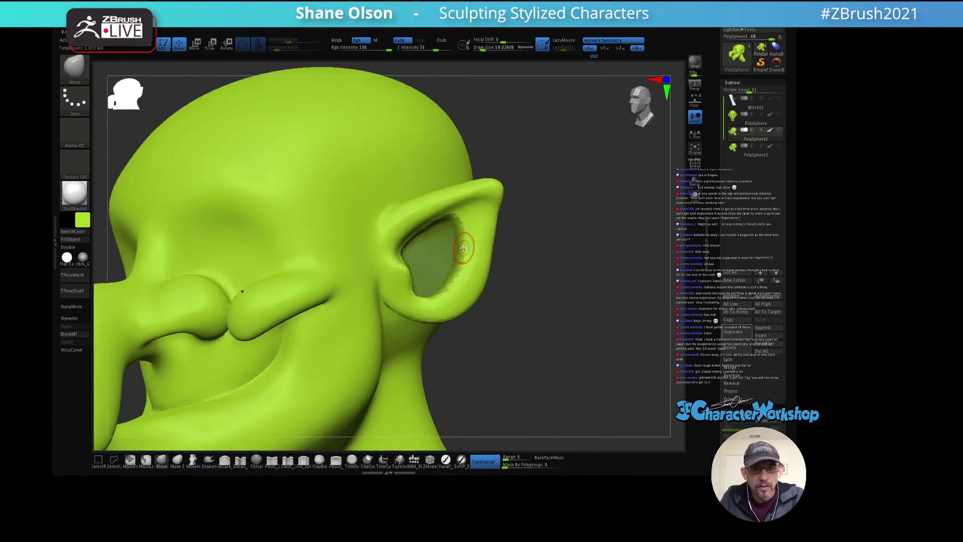
key("ctrl")
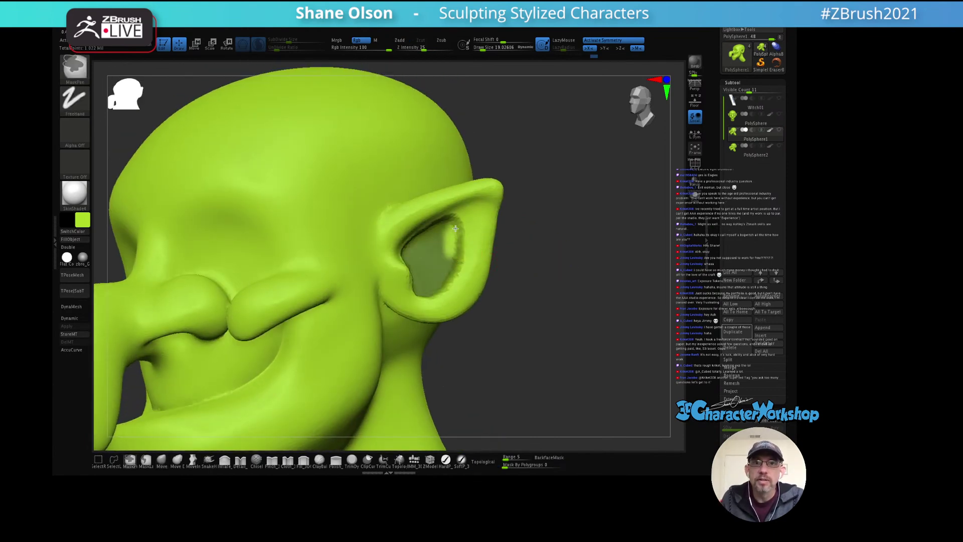
mouse_move(454, 259)
left_mouse_down("ctrl")
mouse_move(435, 296)
mouse_move(445, 273)
left_mouse_up("ctrl")
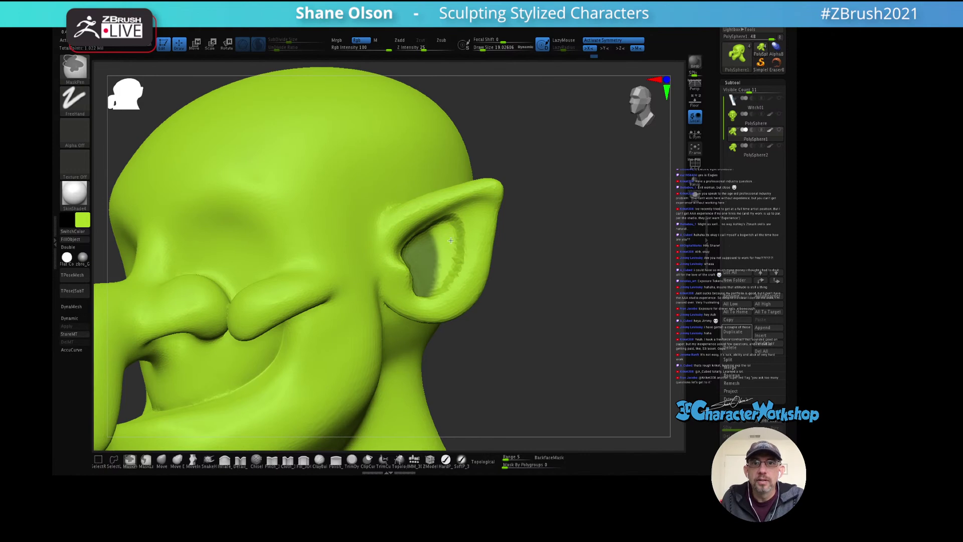
left_click_drag(435, 229, 443, 224, "ctrl")
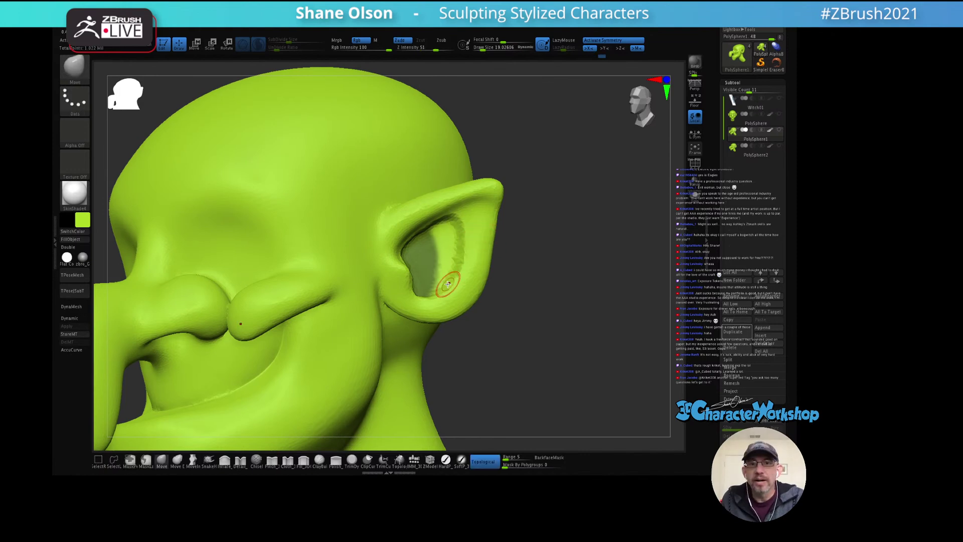
right_click_drag(455, 255, 453, 252)
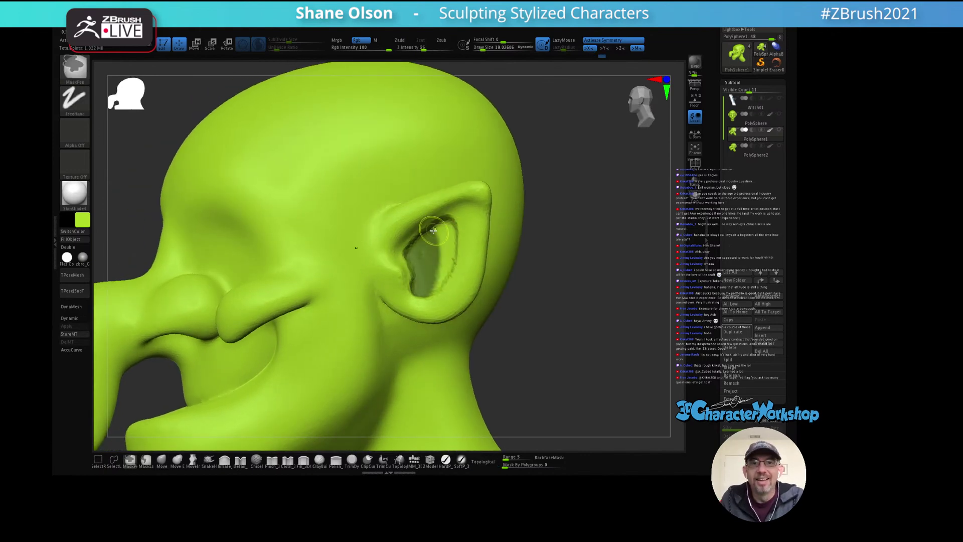
left_click_drag(432, 228, 430, 222, "ctrl")
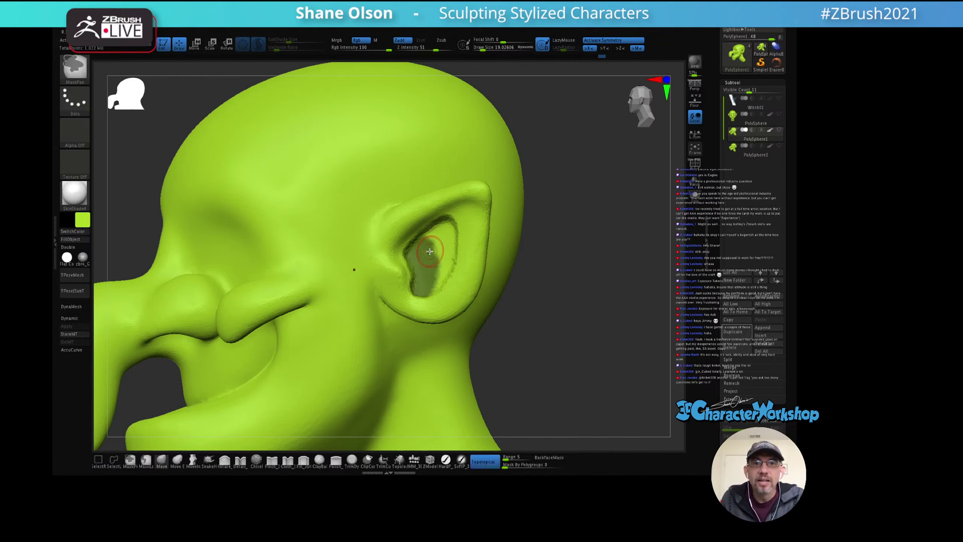
left_click_drag(420, 253, 424, 249, "ctrl")
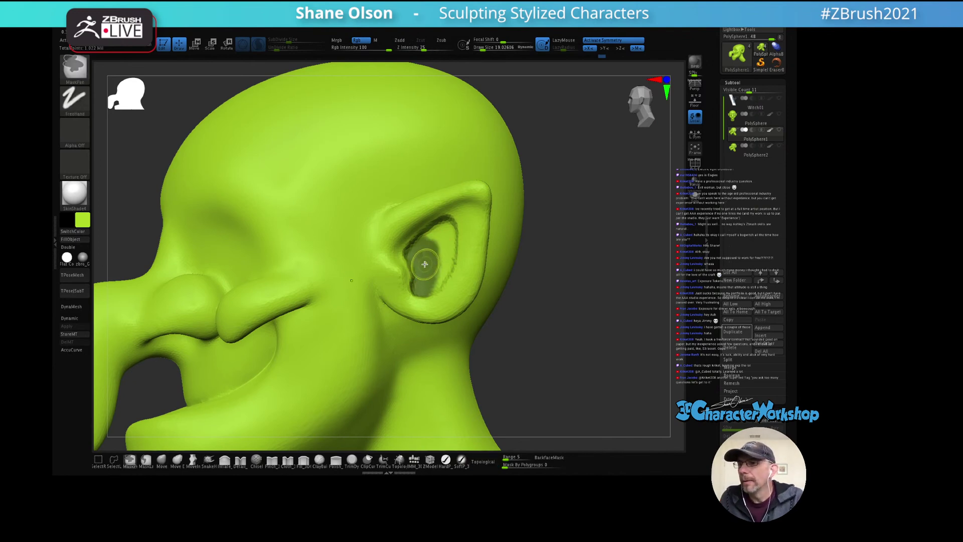
right_click_drag(421, 255, 420, 266)
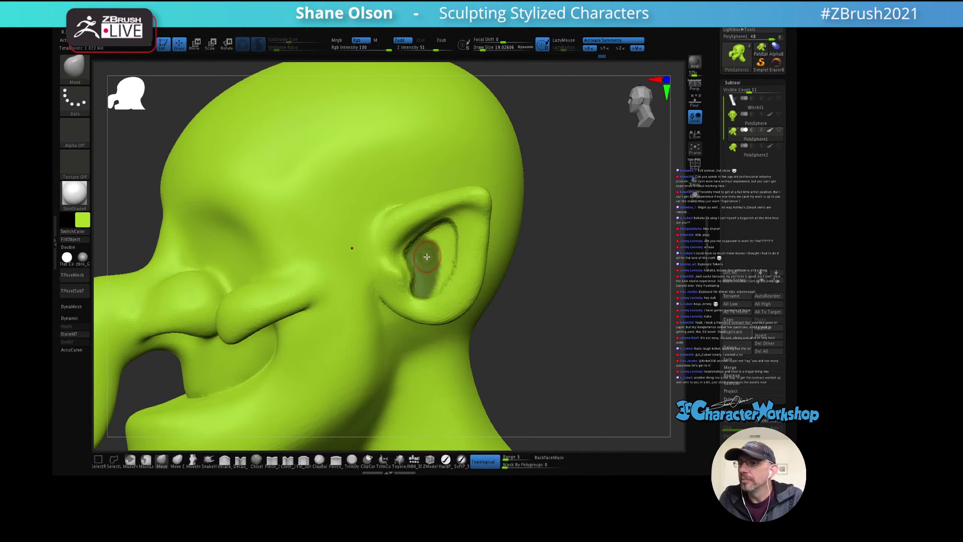
left_click_drag(416, 268, 417, 261, "ctrl")
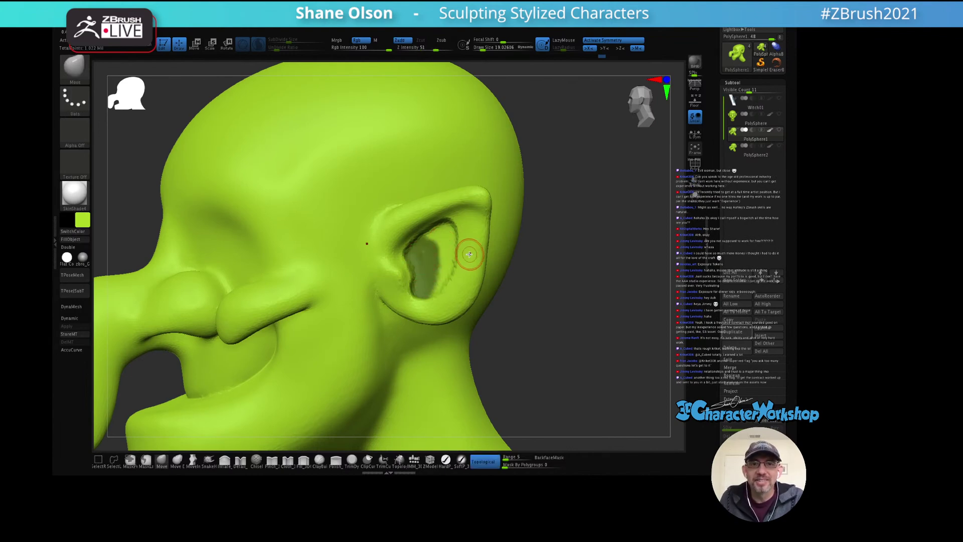
Step: Invert the trimmed mask and push the front part of the ear's hollow deeper with the transform gizmo
left_click(556, 297, "ctrl")
key("w")
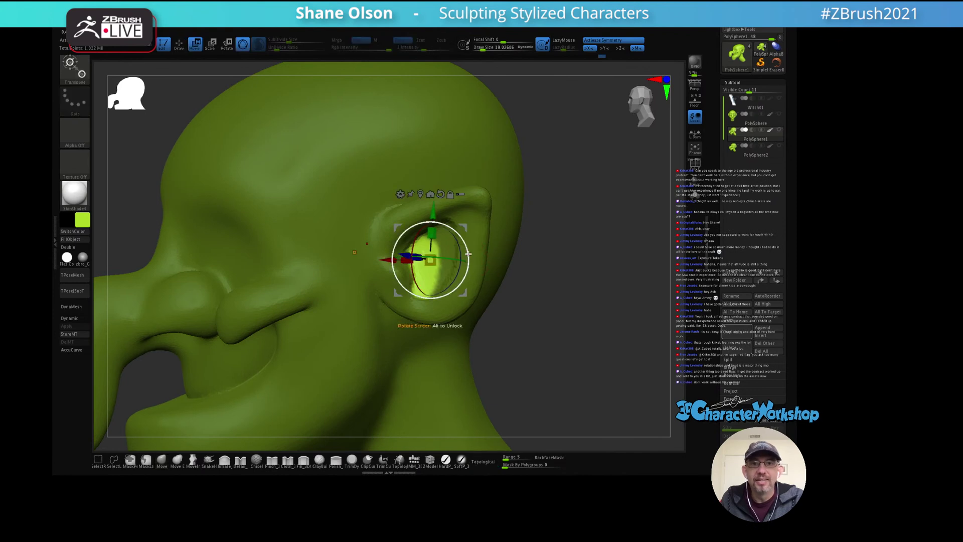
right_click_drag(469, 251, 454, 307)
left_click_drag(455, 306, 481, 281)
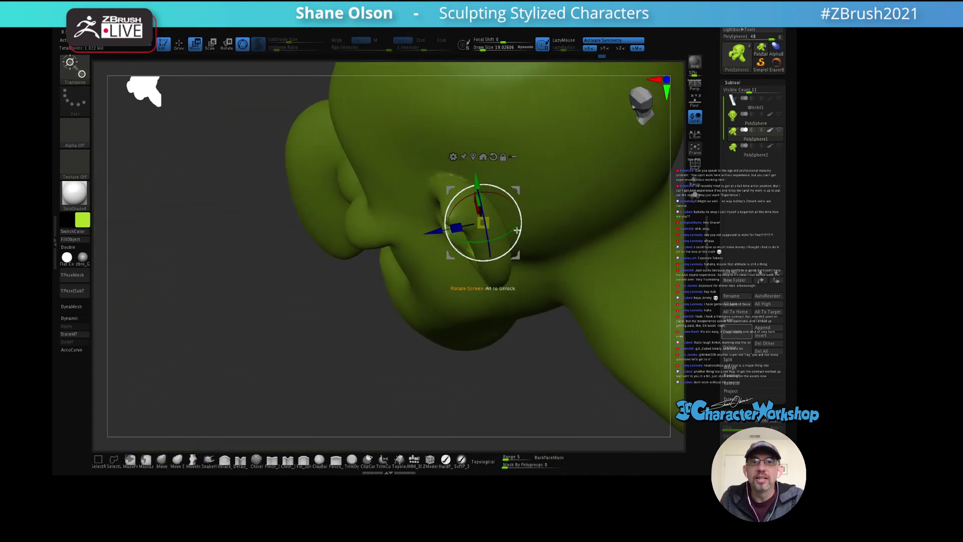
right_click_drag(509, 247, 560, 198)
left_click_drag(578, 172, 566, 217)
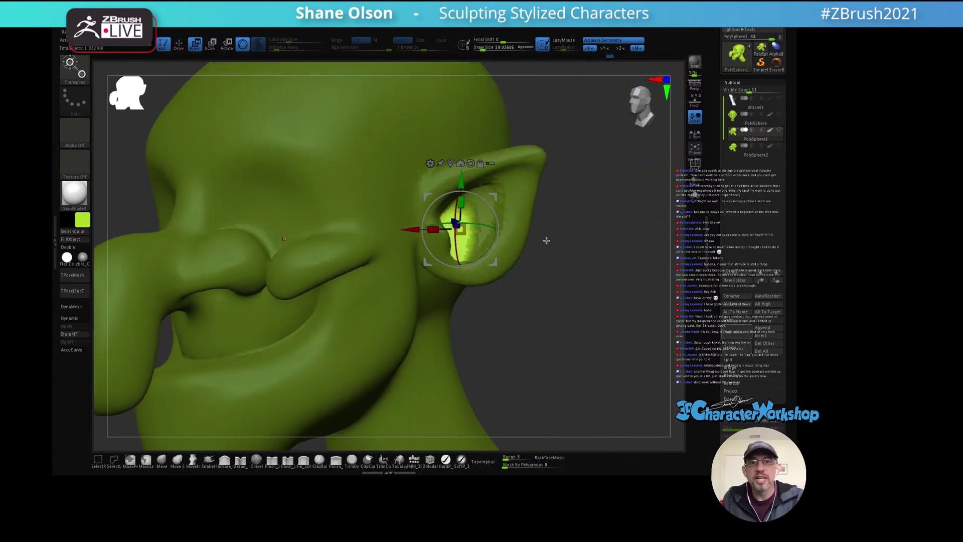
key("q")
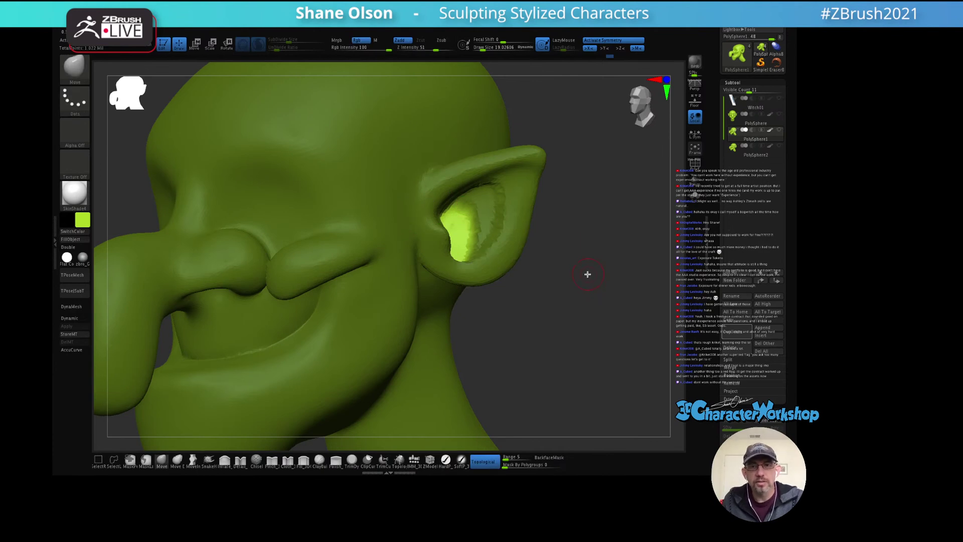
Step: Clear the mask, set the draw size to about 33 and smooth the ridges inside the ear's hollow
mouse_move(582, 269)
left_mouse_down("ctrl")
mouse_move(591, 279)
mouse_move(561, 271)
mouse_move(564, 285)
mouse_move(577, 275)
mouse_move(578, 284)
left_mouse_up("ctrl")
key("s")
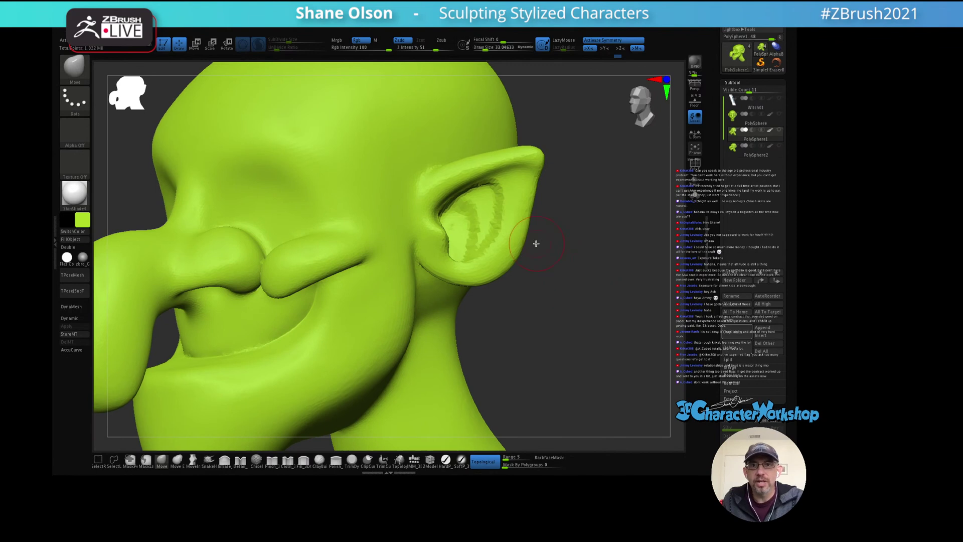
key("shift")
mouse_move(464, 216)
left_mouse_down("shift")
mouse_move(463, 252)
mouse_move(484, 230)
mouse_move(458, 206)
left_mouse_up("shift")
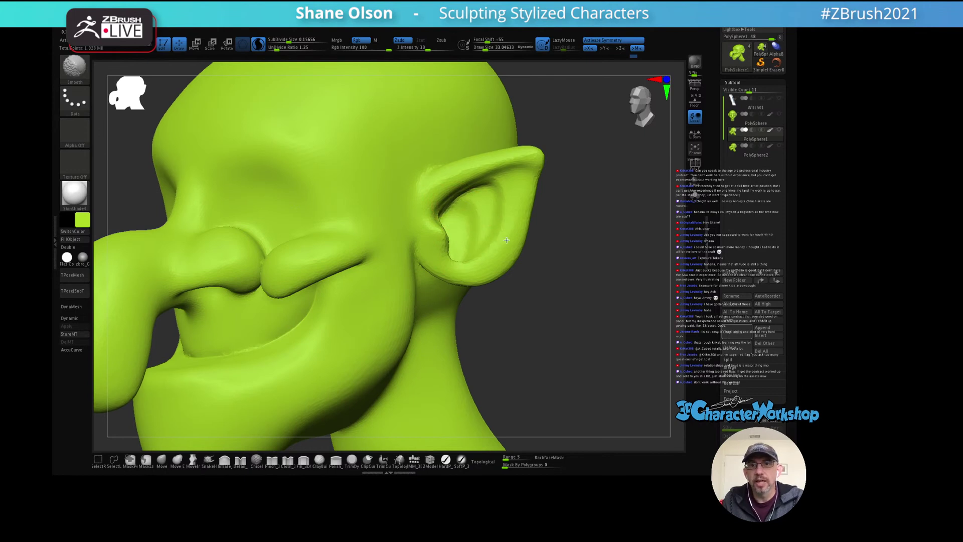
Step: Smooth the ear's rim and the front edge where the hollow meets the side of the head
left_click_drag(513, 179, 530, 225, "shift")
mouse_move(496, 206)
right_mouse_down()
mouse_move(441, 209)
mouse_move(452, 214)
mouse_move(449, 226)
right_mouse_up()
key("shift")
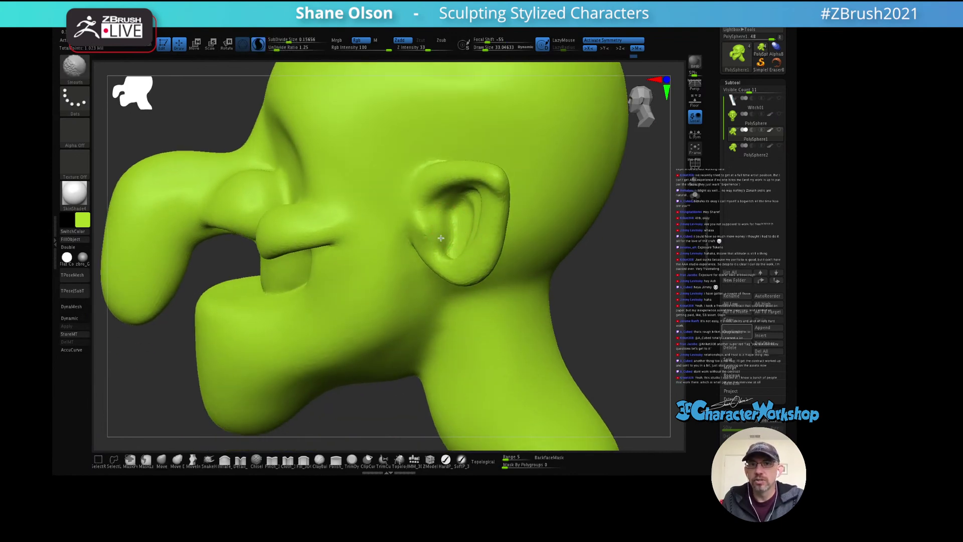
left_click_drag(441, 238, 448, 230, "shift")
mouse_move(454, 226)
right_mouse_down()
mouse_move(468, 216)
mouse_move(447, 229)
right_mouse_up()
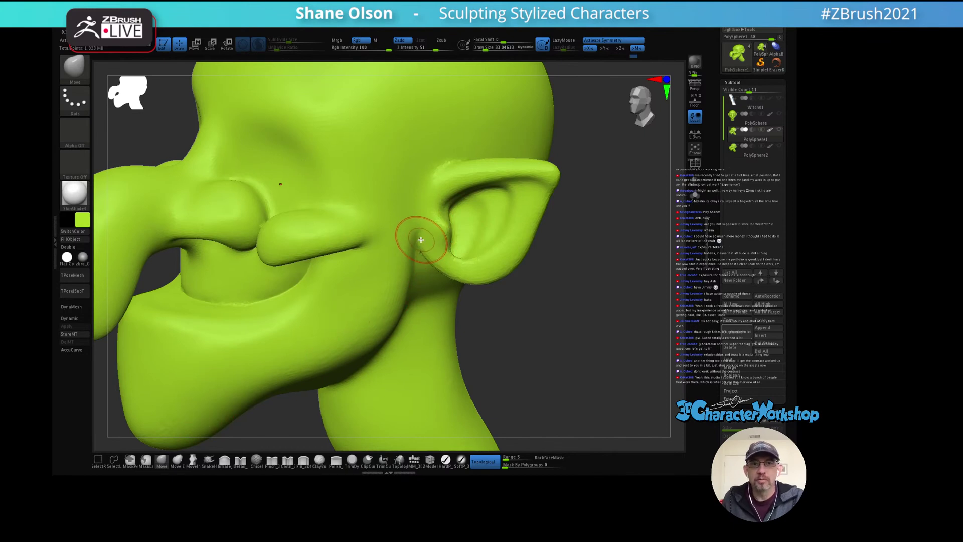
Step: Refine the front edge of the ear's hollow where it meets the side of the head with the Move brush
right_click_drag(463, 210, 438, 226)
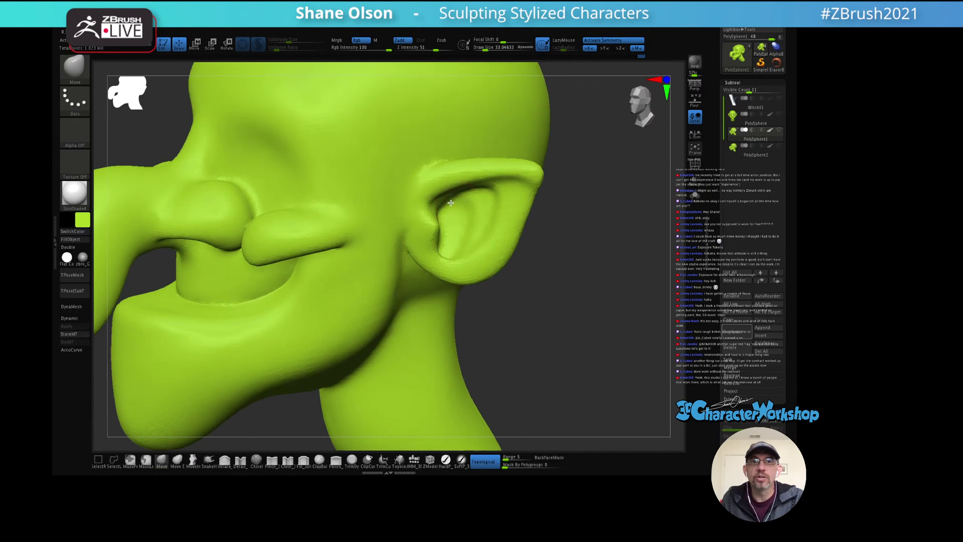
mouse_move(429, 205)
right_mouse_down()
mouse_move(474, 187)
mouse_move(487, 208)
mouse_move(469, 200)
mouse_move(471, 190)
mouse_move(481, 195)
mouse_move(447, 217)
mouse_move(492, 194)
mouse_move(579, 227)
mouse_move(515, 252)
mouse_move(537, 243)
mouse_move(516, 224)
mouse_move(515, 236)
mouse_move(483, 218)
mouse_move(492, 215)
mouse_move(451, 261)
right_mouse_up()
key("f")
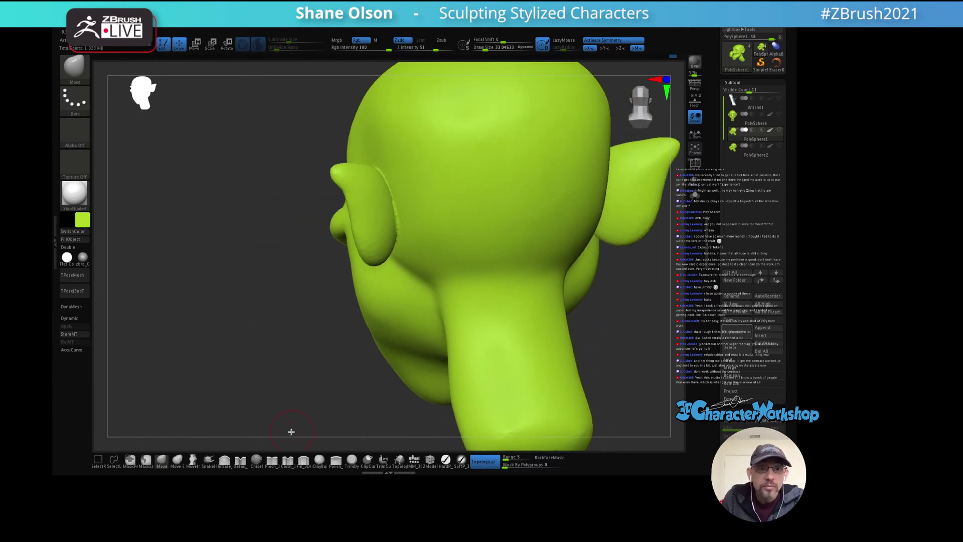
Step: Build up volume behind the ear with the ClayBuildup brush at a draw size of about 45, bridging the ear and skull
left_click(319, 460)
right_click_drag(450, 224, 417, 226)
key("s")
left_click(396, 212)
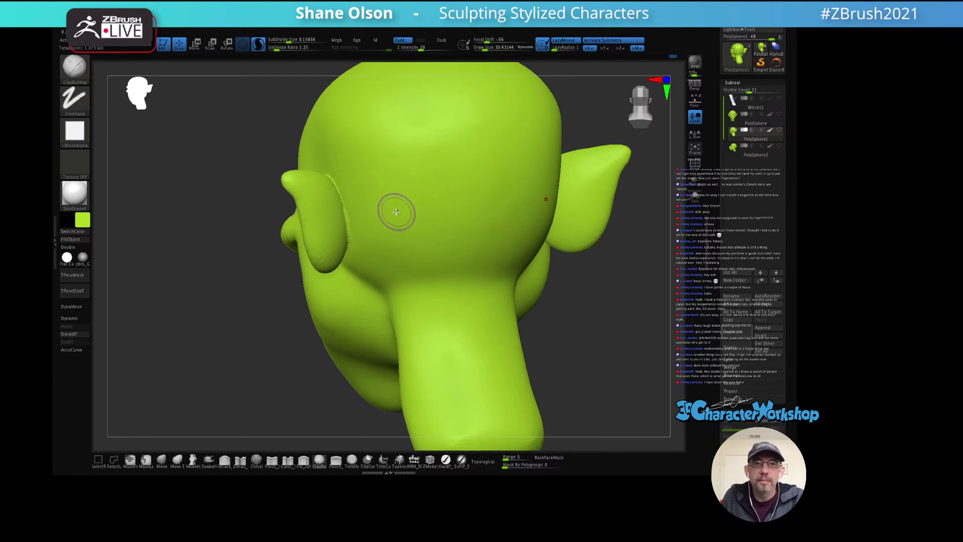
key("s")
mouse_move(361, 202)
left_mouse_down()
mouse_move(335, 192)
mouse_move(346, 227)
mouse_move(340, 198)
left_mouse_up()
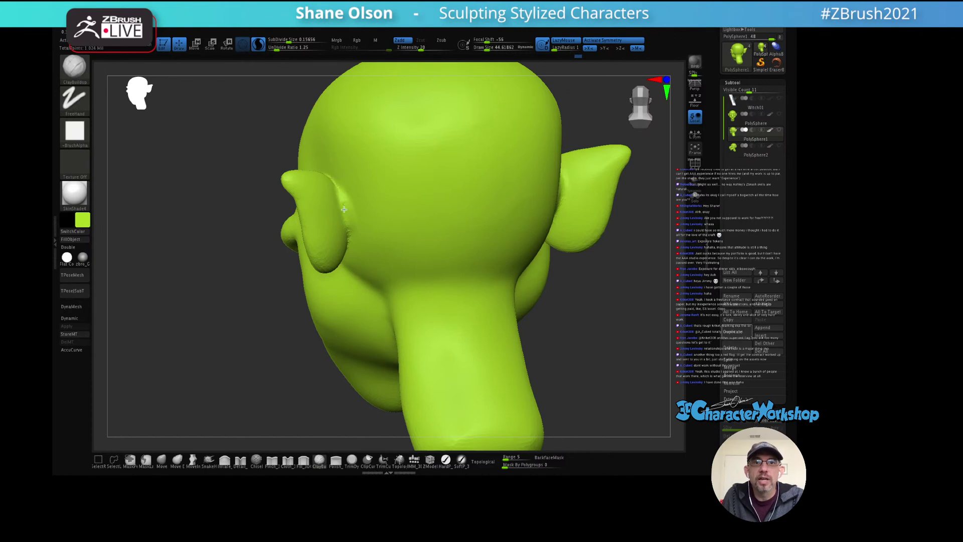
mouse_move(369, 200)
right_mouse_down()
mouse_move(311, 203)
mouse_move(359, 199)
right_mouse_up()
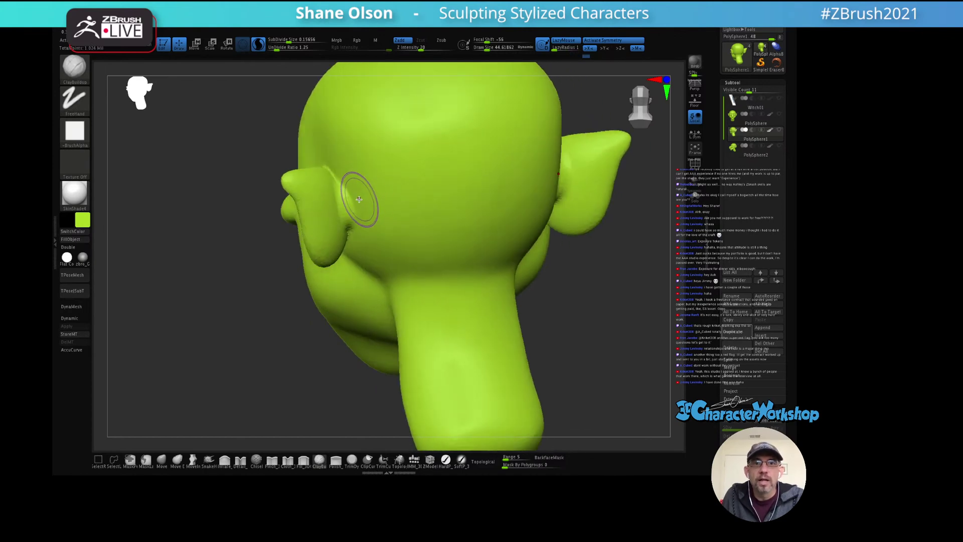
left_click_drag(338, 183, 351, 228)
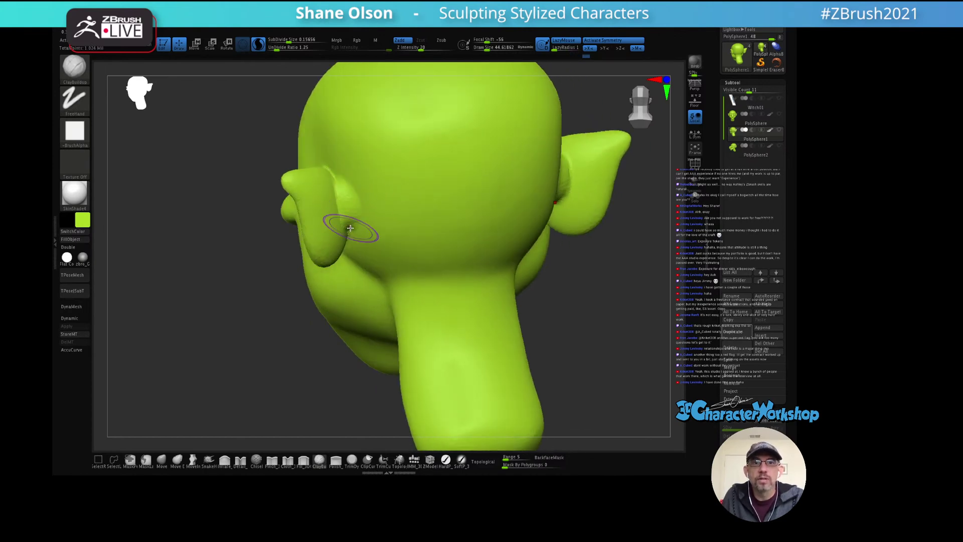
Step: Smooth the bulge behind the ear and add a little more clay to blend it into the skull
right_click_drag(401, 188, 358, 174)
key("shift")
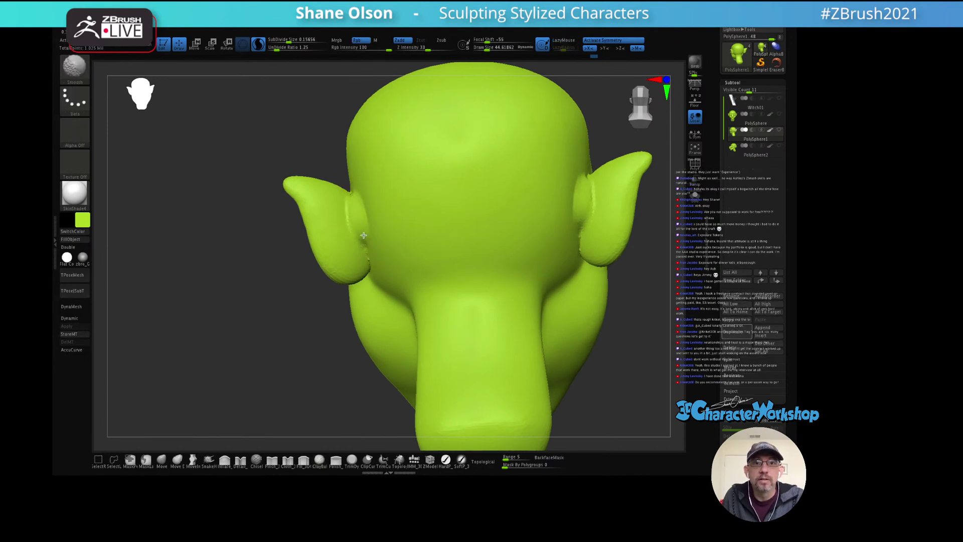
left_click_drag(350, 237, 357, 216, "shift")
mouse_move(366, 204)
right_mouse_down()
mouse_move(359, 240)
mouse_move(363, 197)
right_mouse_up()
left_click_drag(364, 247, 358, 242)
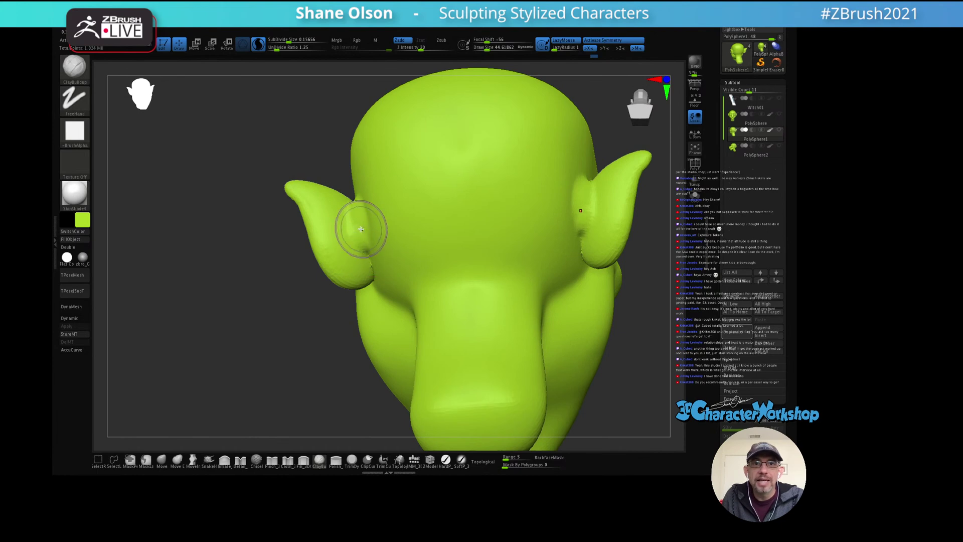
right_click_drag(359, 209, 357, 229)
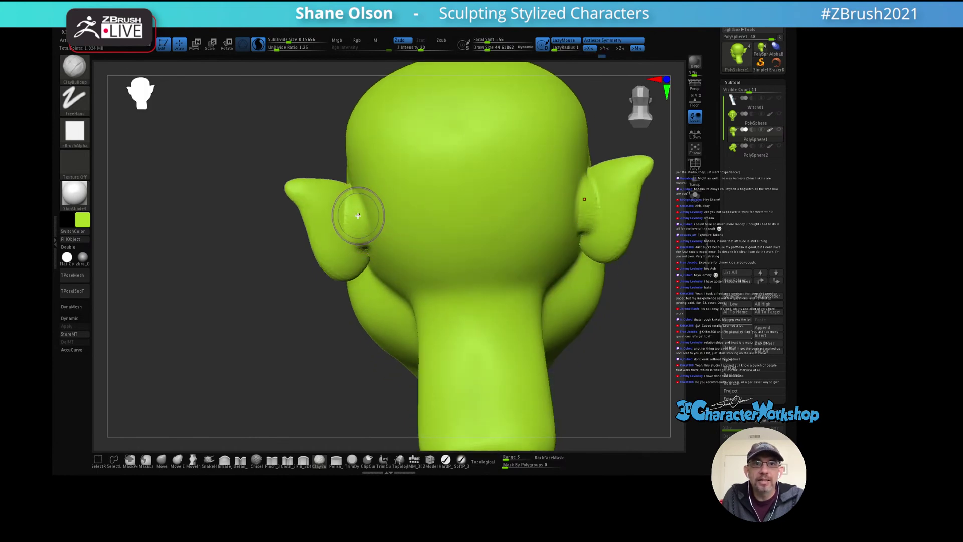
key("shift")
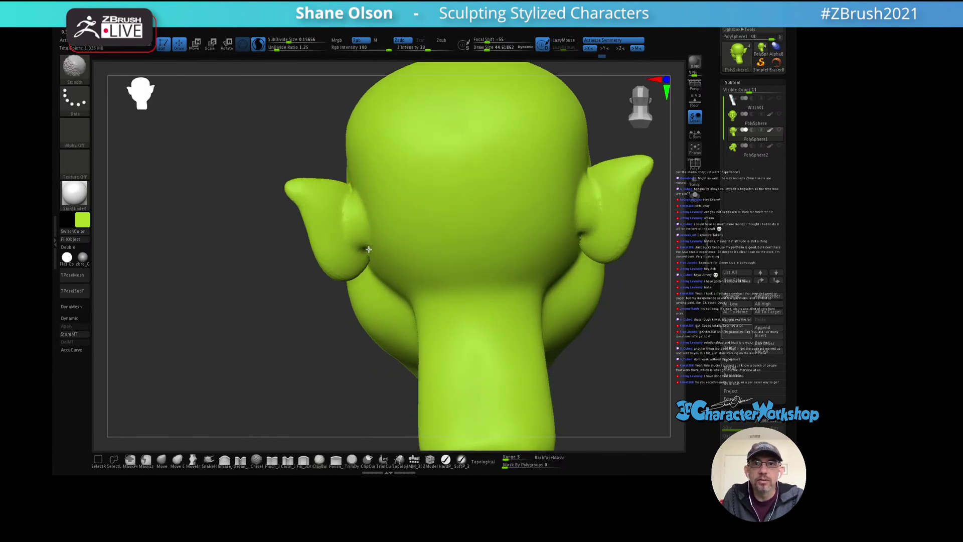
mouse_move(369, 249)
right_mouse_down()
mouse_move(402, 204)
mouse_move(396, 241)
mouse_move(398, 230)
mouse_move(447, 232)
mouse_move(431, 245)
mouse_move(411, 224)
mouse_move(408, 266)
mouse_move(398, 224)
mouse_move(380, 213)
mouse_move(390, 195)
mouse_move(316, 304)
right_mouse_up()
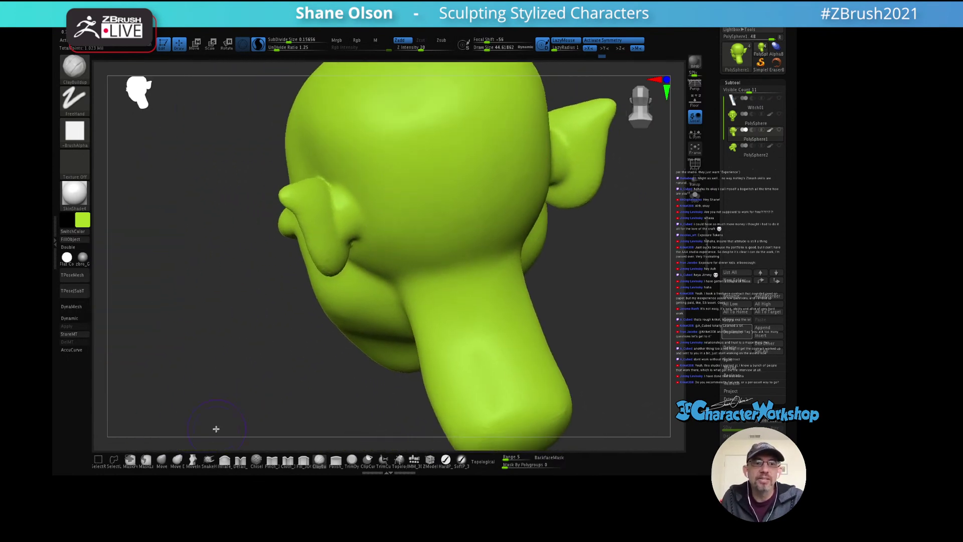
Step: Define the transition between the back of the ear and the skull with the Detail_3DCW brush, softening it with smoothing
left_click(241, 460)
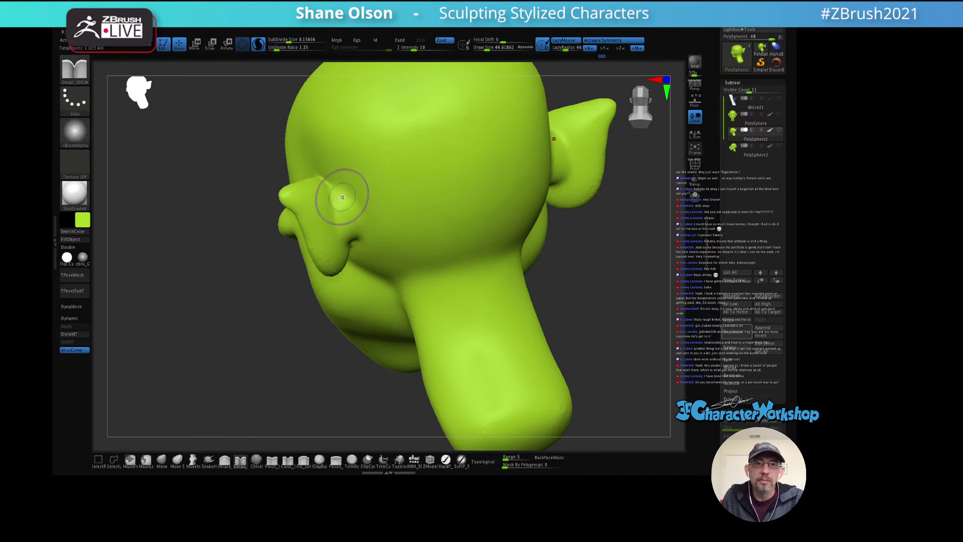
mouse_move(356, 257)
right_mouse_down()
mouse_move(376, 208)
mouse_move(358, 213)
right_mouse_up()
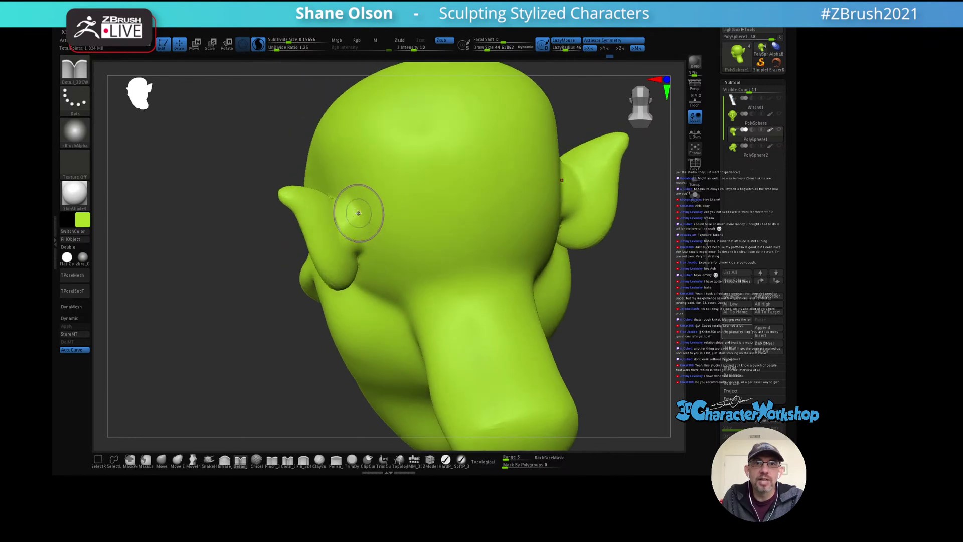
key("shift")
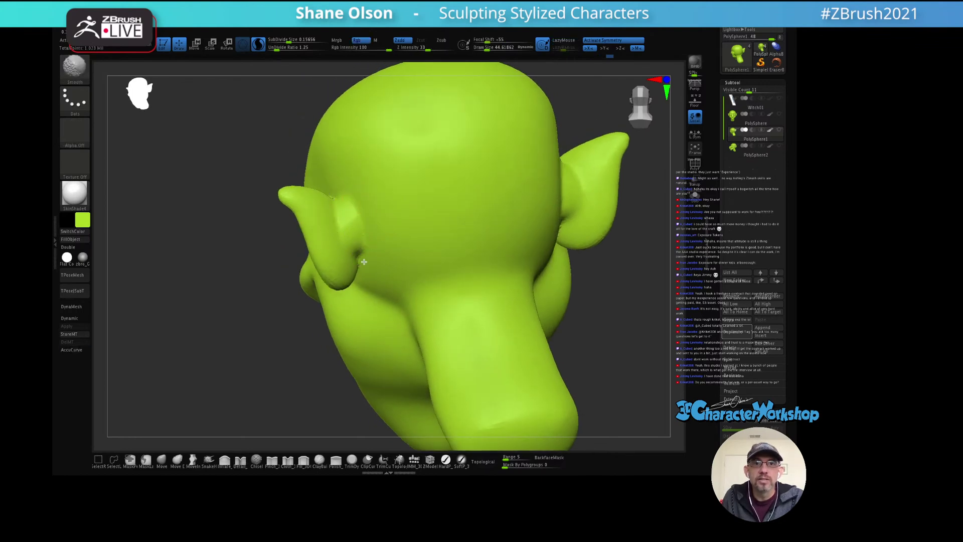
mouse_move(395, 189)
right_mouse_down()
mouse_move(374, 215)
mouse_move(381, 196)
right_mouse_up()
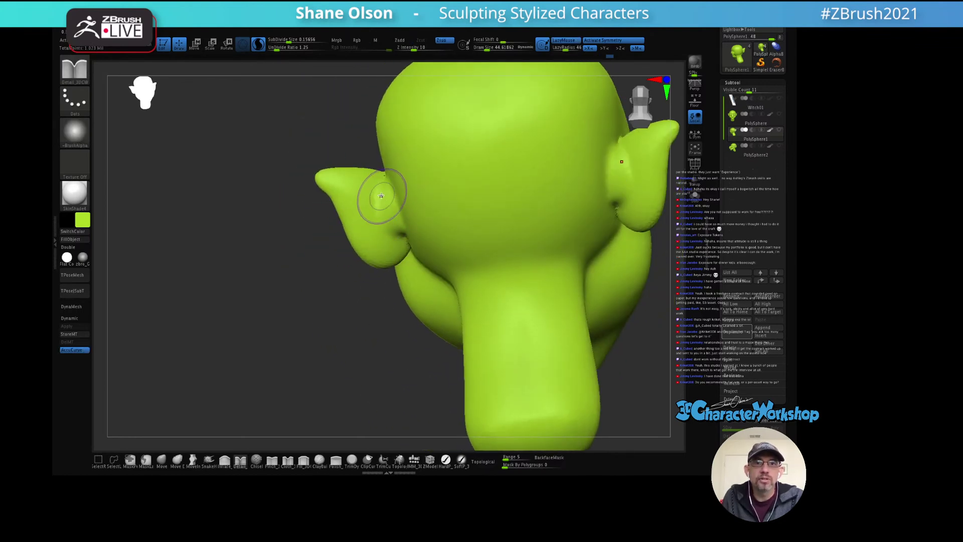
left_click_drag(381, 195, 378, 189)
left_click_drag(382, 231, 395, 240)
left_click_drag(382, 195, 395, 240)
mouse_move(381, 200)
right_mouse_down()
mouse_move(439, 197)
mouse_move(454, 221)
mouse_move(441, 227)
mouse_move(439, 202)
right_mouse_up()
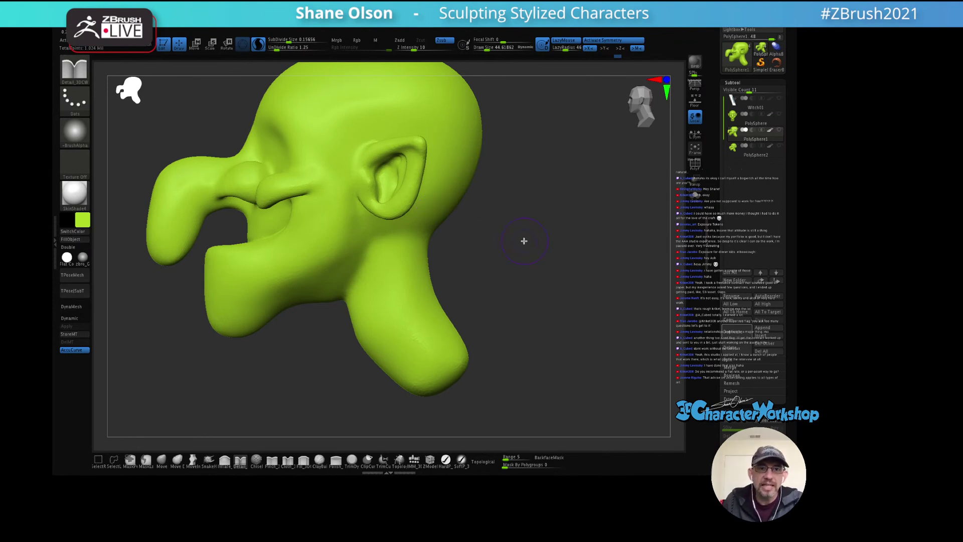
Step: Insert a mirrored pair of QuadSphere eyeballs above the cheeks from the front view, undoing the first misplaced pair
mouse_move(522, 239)
right_mouse_down()
mouse_move(535, 243)
mouse_move(514, 267)
mouse_move(445, 308)
mouse_move(421, 251)
mouse_move(437, 242)
mouse_move(424, 201)
mouse_move(432, 218)
right_mouse_up()
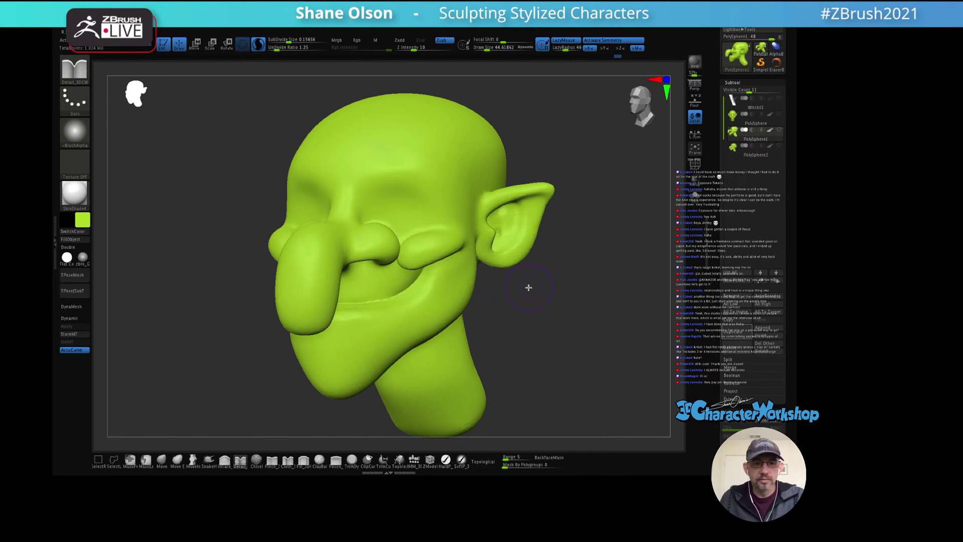
left_click_drag(526, 284, 456, 352, "shift")
left_click(416, 459)
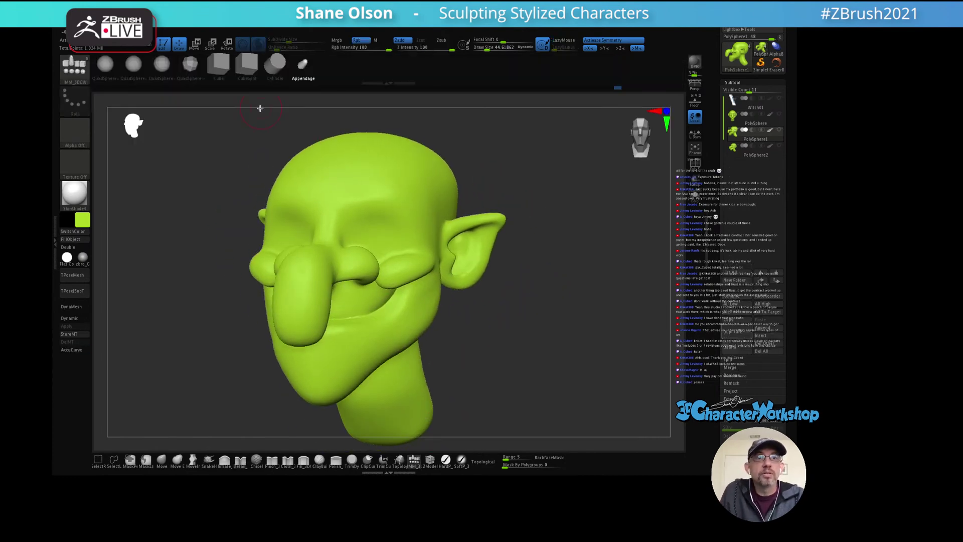
left_click(133, 65)
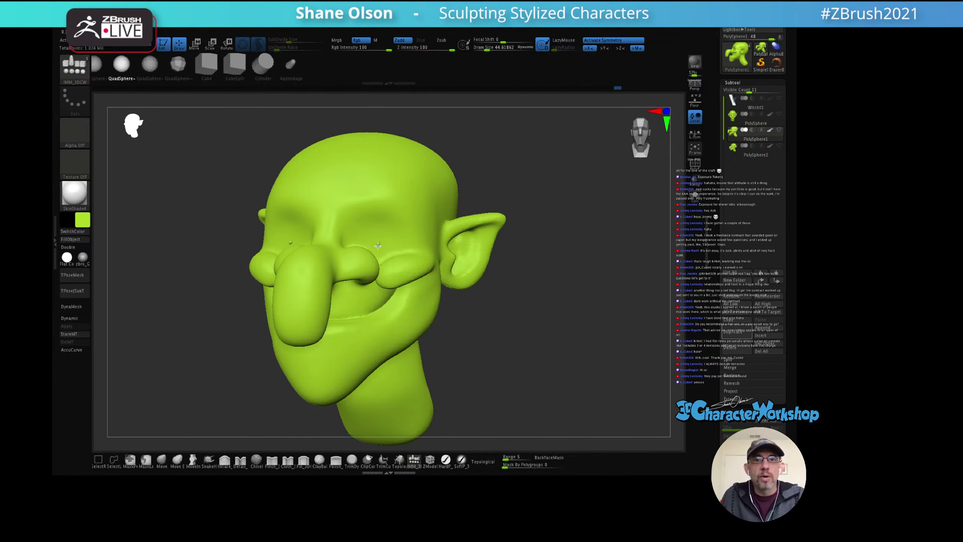
left_click_drag(387, 239, 380, 274)
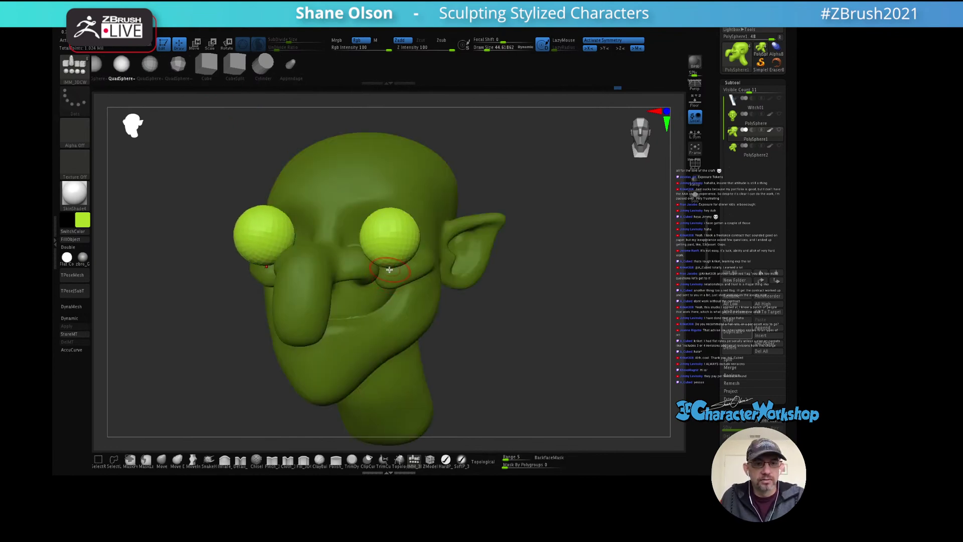
key("ctrl+z")
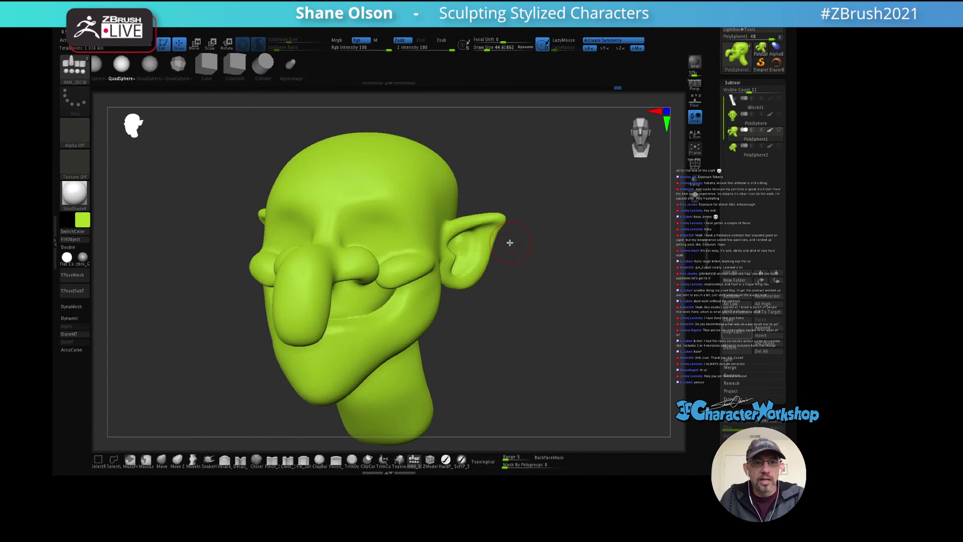
left_click_drag(510, 240, 538, 284)
key("w")
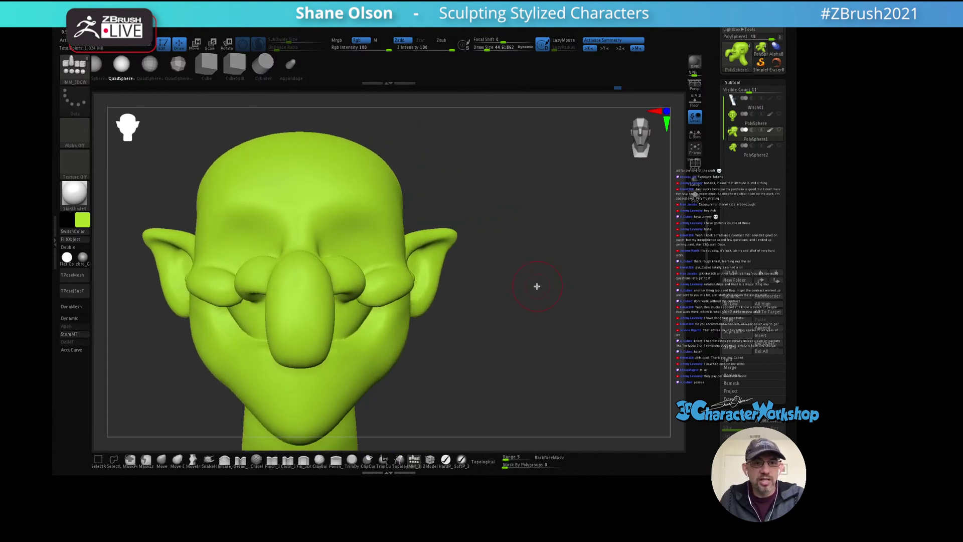
left_click(407, 213)
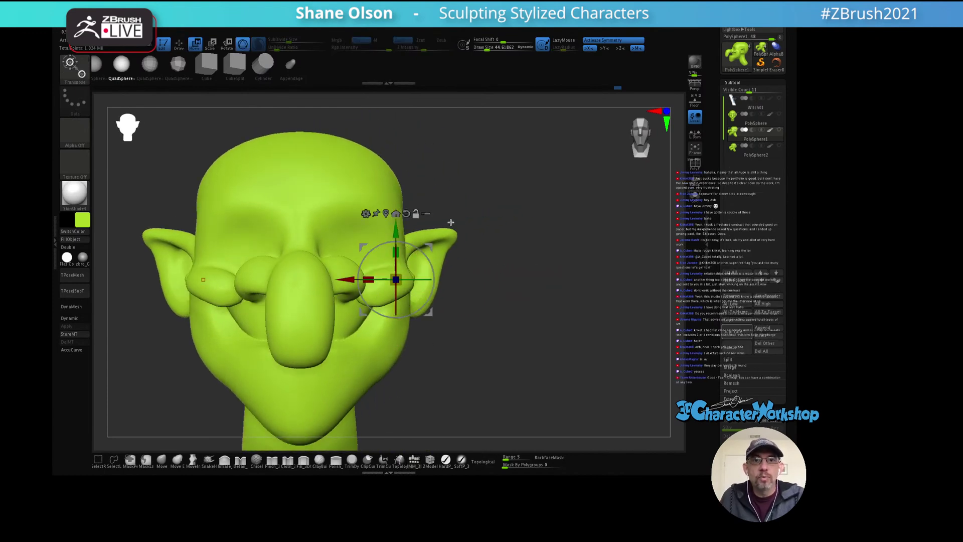
key("q")
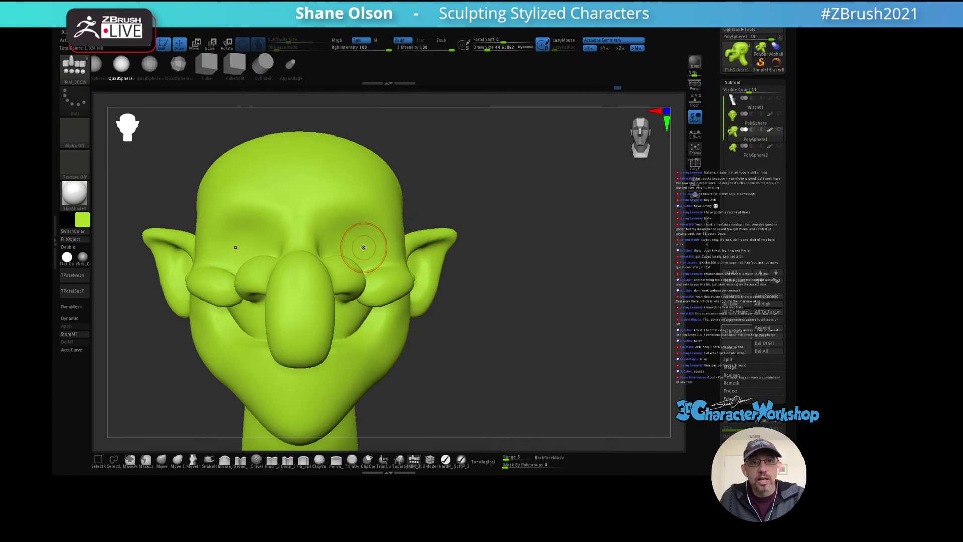
left_click_drag(353, 251, 357, 293)
Step: Push the inserted eyeballs back into the head with the transform gizmo, leaving only their front portion protruding from the face
left_click_drag(505, 279, 453, 292)
key("w")
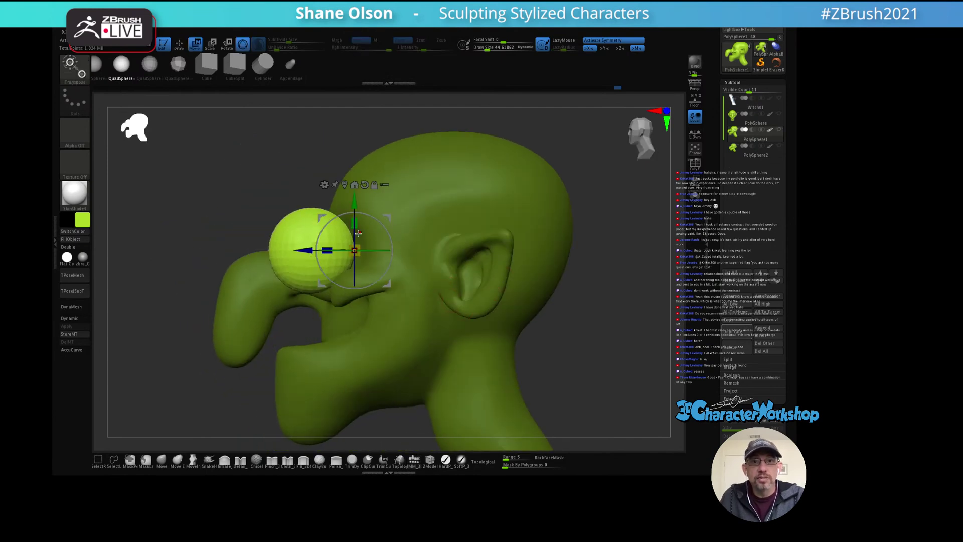
left_click_drag(306, 254, 366, 253)
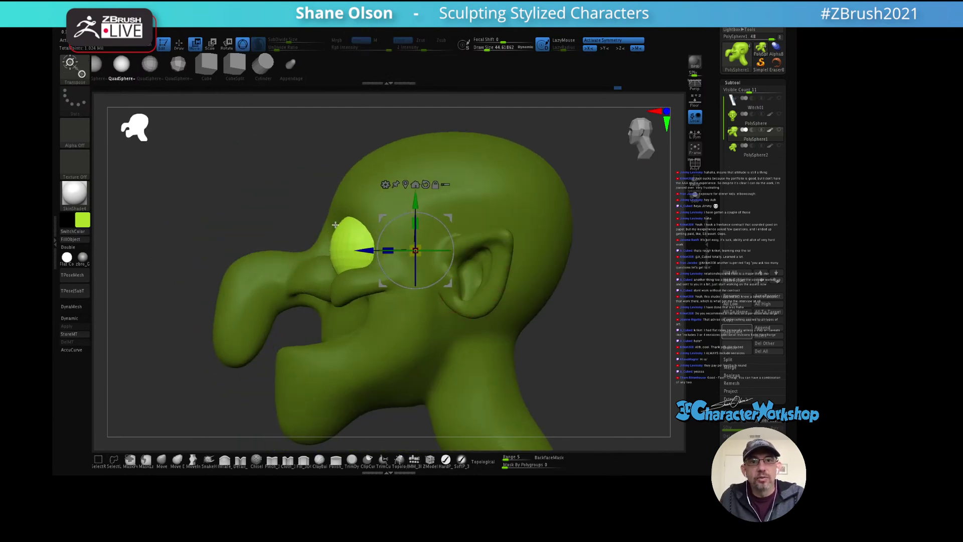
left_click_drag(297, 220, 366, 223)
left_click_drag(321, 251, 317, 251)
left_click_drag(513, 193, 533, 266)
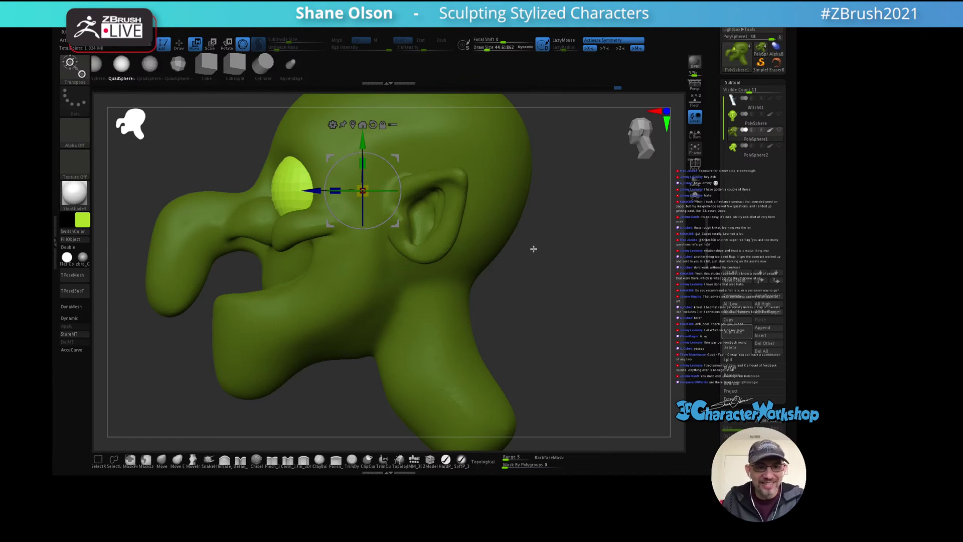
Step: Split the unmasked eyeballs off the head into their own subtool with Split Unmasked Points
key("q")
left_click_drag(559, 253, 539, 267)
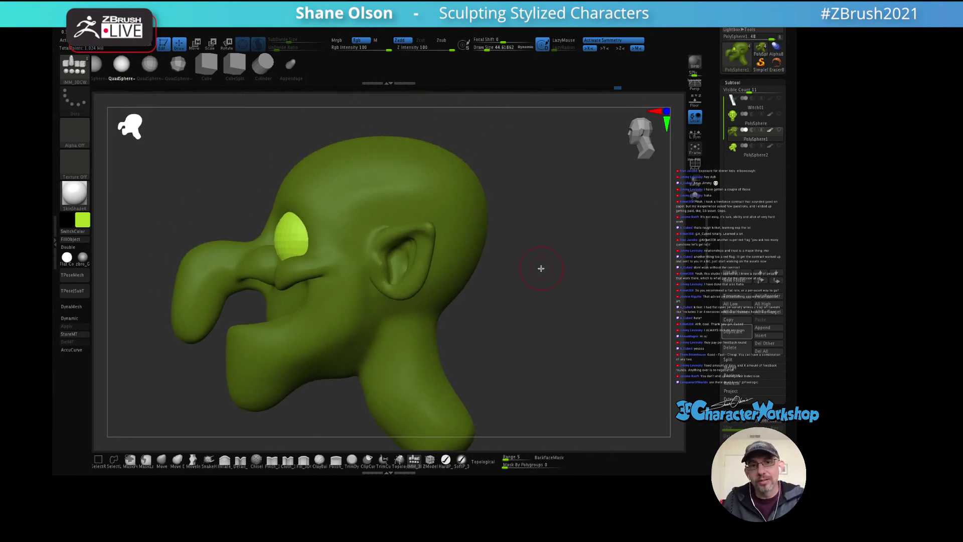
mouse_move(541, 269)
left_mouse_down("shift")
mouse_move(533, 288)
mouse_move(573, 290)
mouse_move(524, 284)
left_mouse_up("shift")
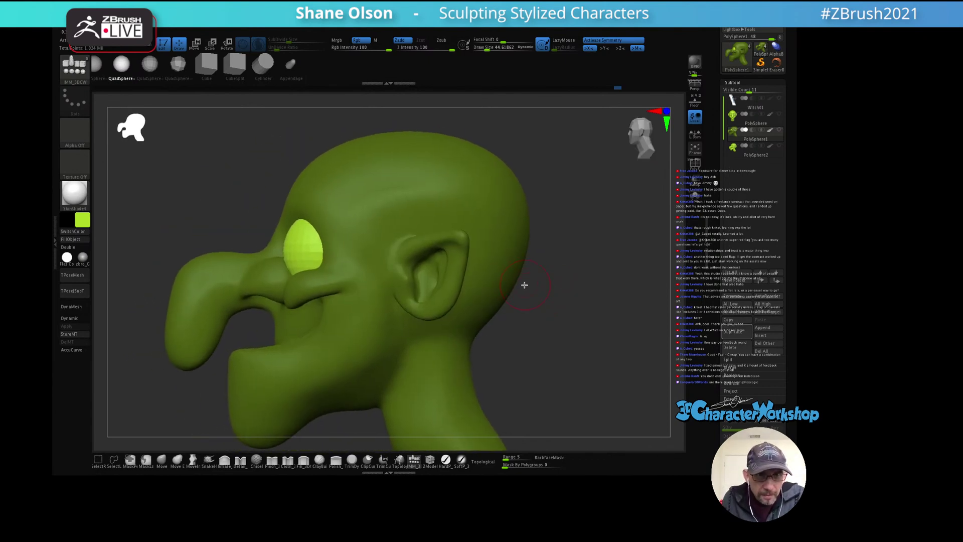
key("space")
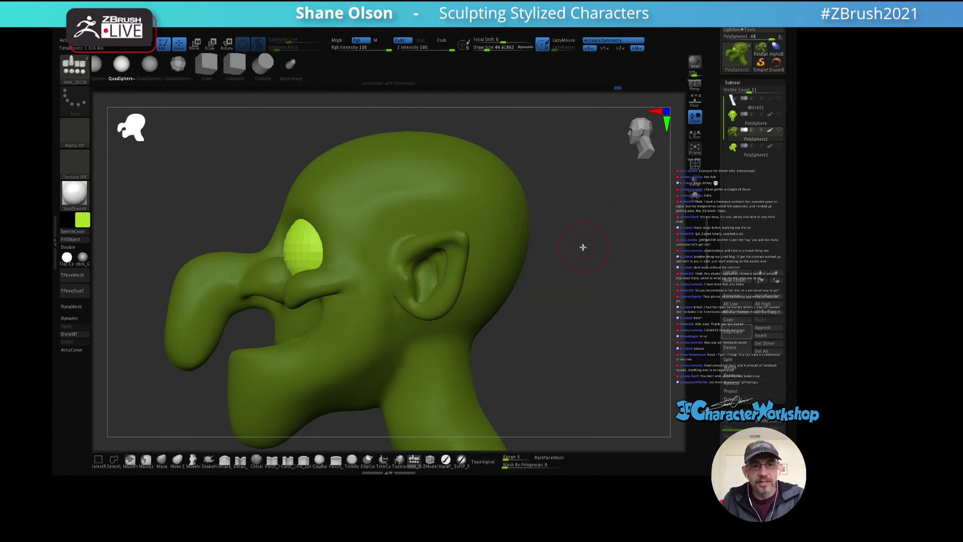
key("w")
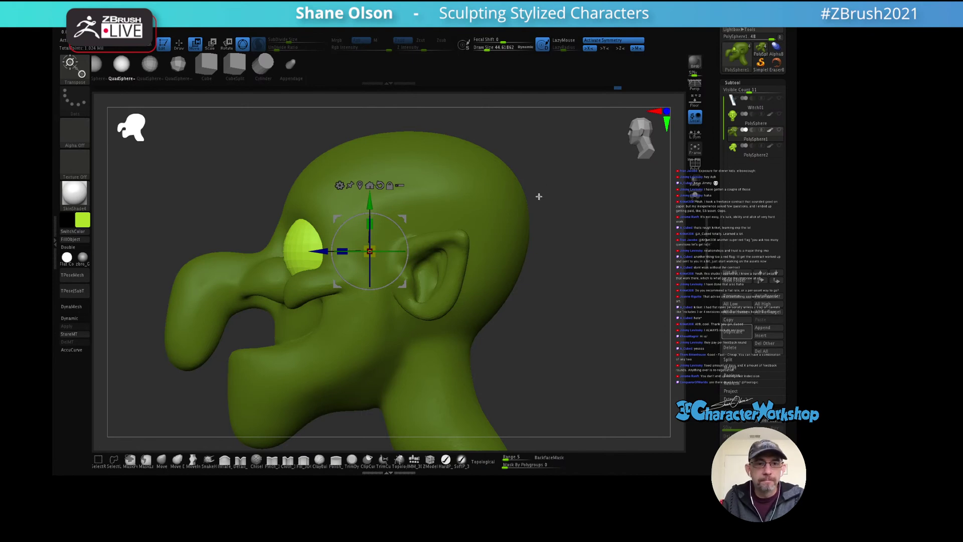
key("q")
key("space")
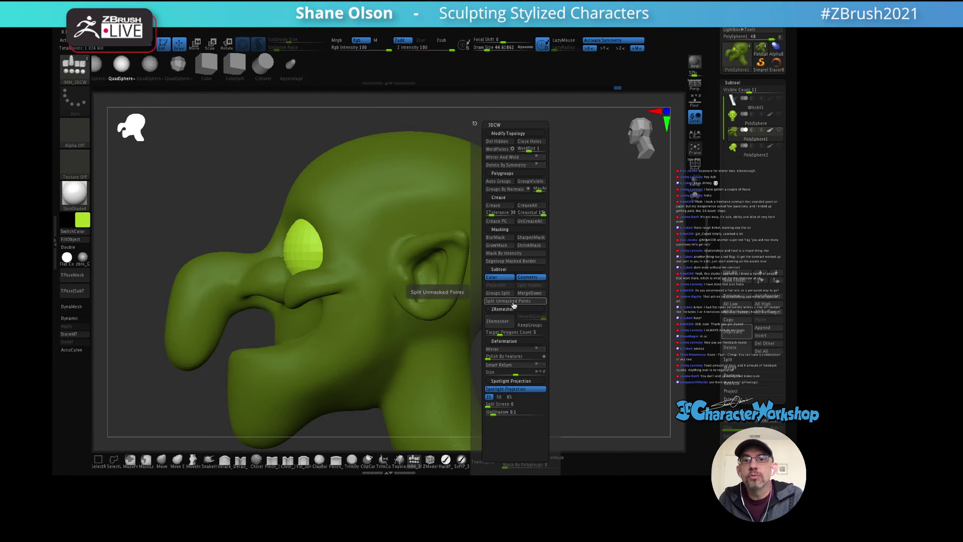
left_click(514, 301)
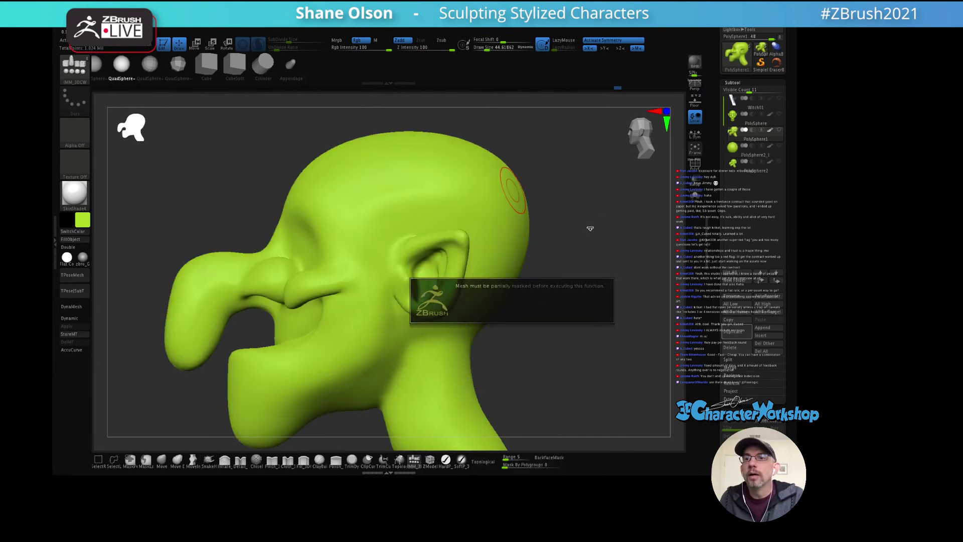
Step: Set the draw size to about 69 and check the eyeballs' placement in profile
mouse_move(565, 243)
left_mouse_down()
mouse_move(602, 243)
mouse_move(598, 261)
mouse_move(581, 252)
mouse_move(587, 258)
mouse_move(564, 270)
mouse_move(582, 270)
mouse_move(563, 247)
mouse_move(569, 267)
mouse_move(525, 258)
left_mouse_up()
key("s")
key("s")
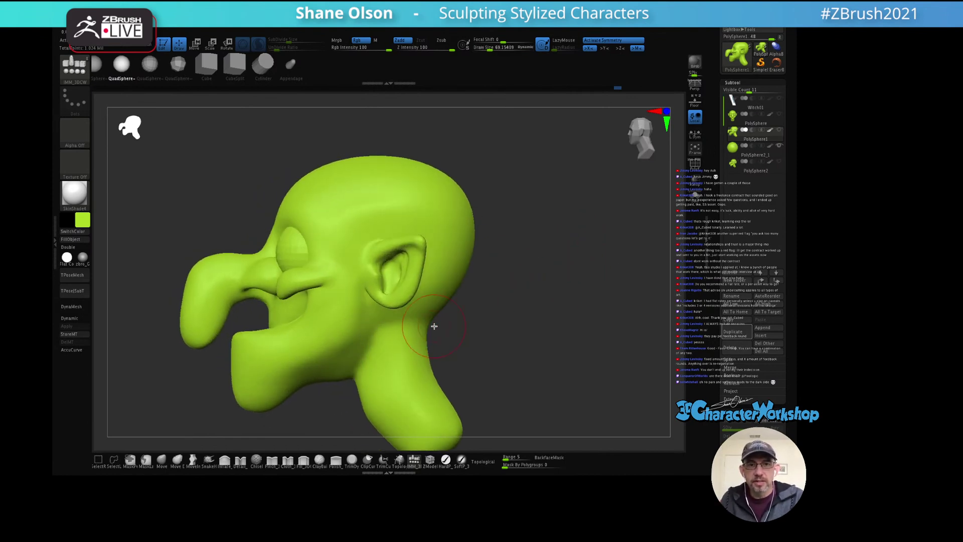
mouse_move(497, 306)
left_mouse_down()
mouse_move(492, 266)
mouse_move(492, 292)
left_mouse_up()
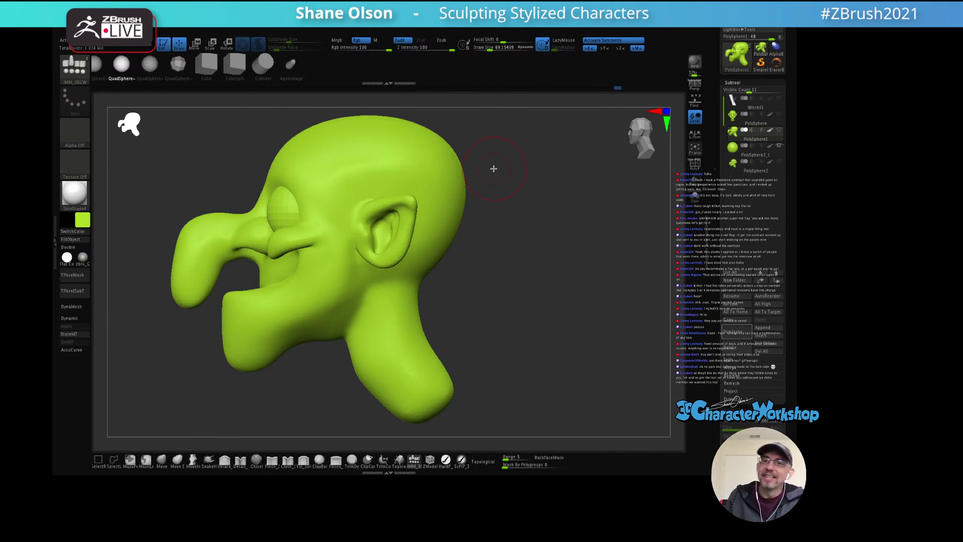
Step: Show the PolySphere2 head copy with the eyeballs, turn on the polyframe display and delete the PolySphere2 subtool
left_click(729, 157)
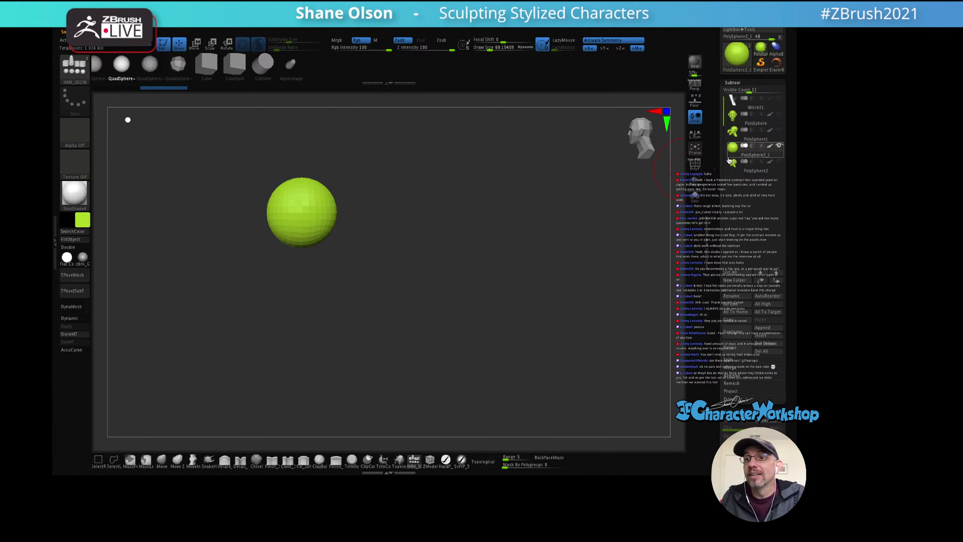
left_click(779, 163)
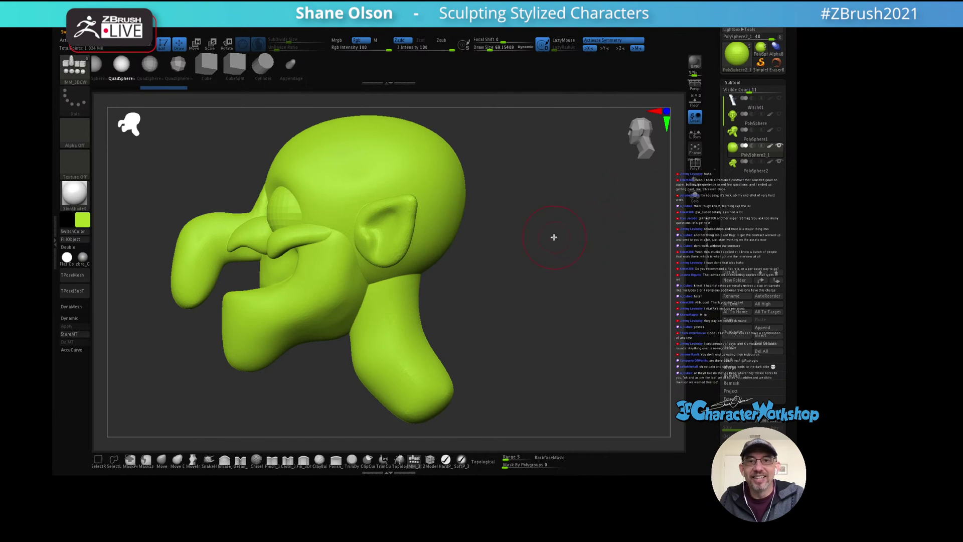
mouse_move(553, 238)
left_mouse_down("alt")
mouse_move(513, 260)
mouse_move(525, 238)
mouse_move(548, 245)
left_mouse_up("alt")
left_click(463, 256, "alt")
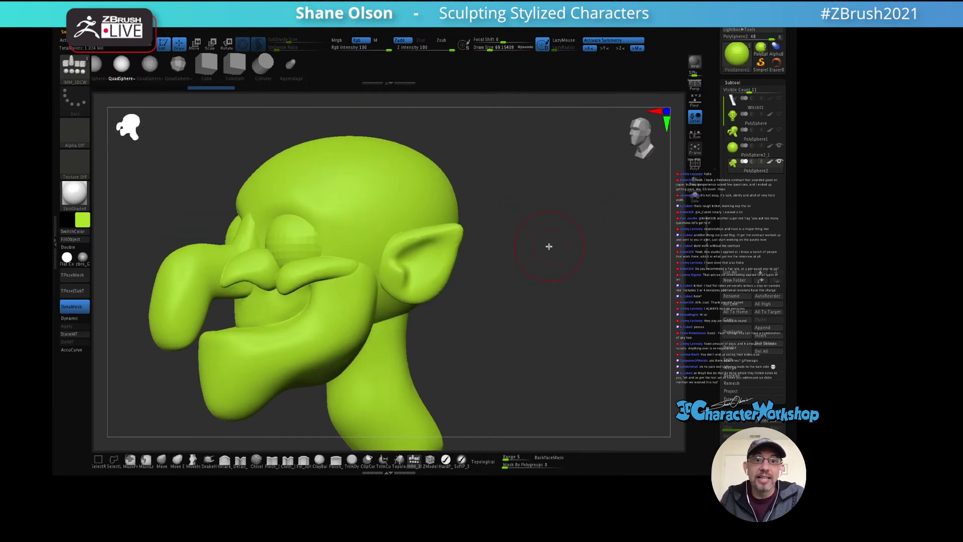
key("shift+f")
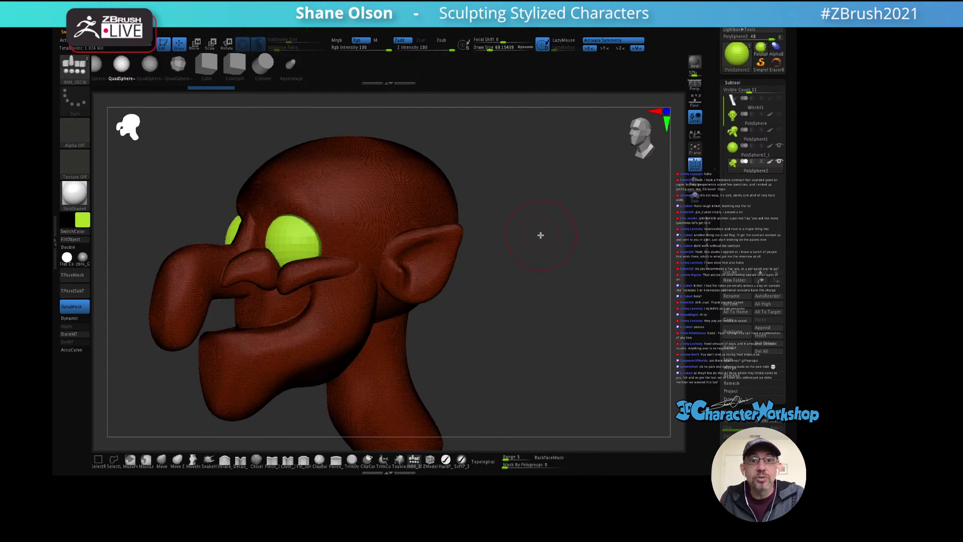
left_click(738, 352)
left_click(656, 369)
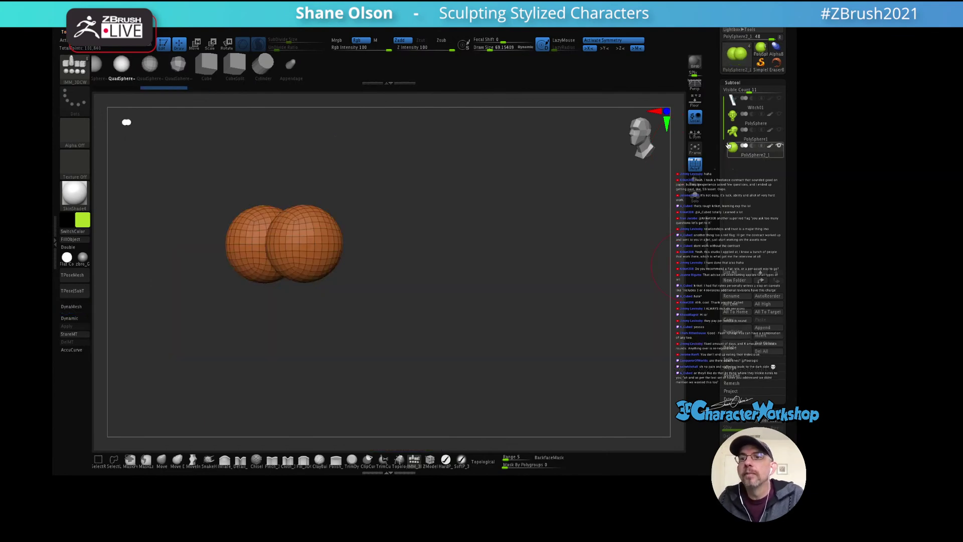
Step: Make the PolySphere1 head visible around the separate eyeballs and reduce the draw size to about 42
mouse_move(733, 136)
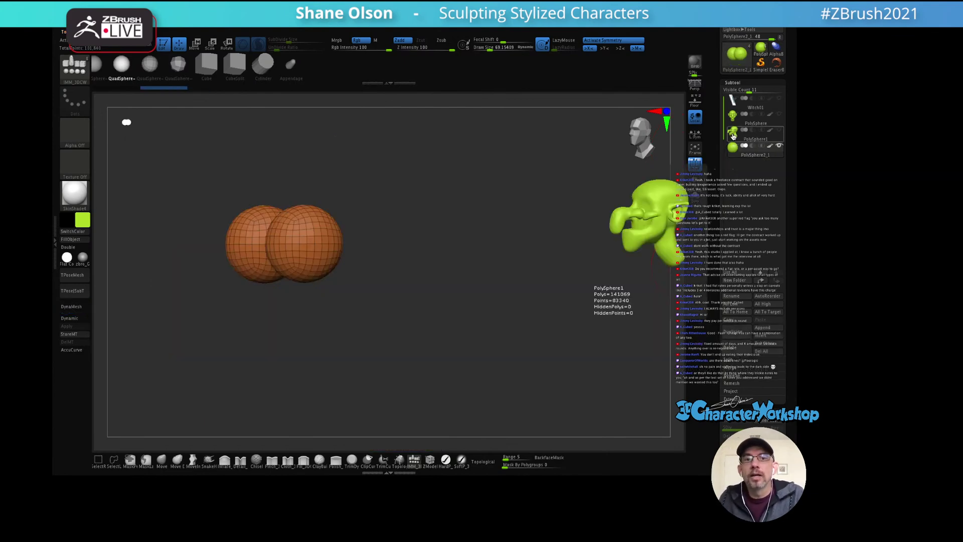
left_click(777, 132)
left_click_drag(550, 232, 574, 243)
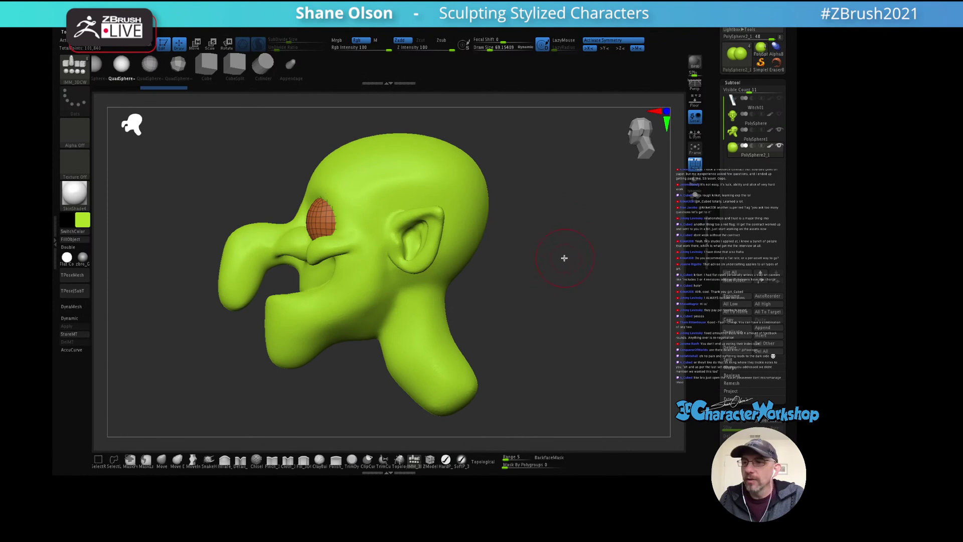
key("s")
mouse_move(569, 278)
left_mouse_down()
mouse_move(542, 268)
mouse_move(554, 245)
mouse_move(543, 216)
left_mouse_up()
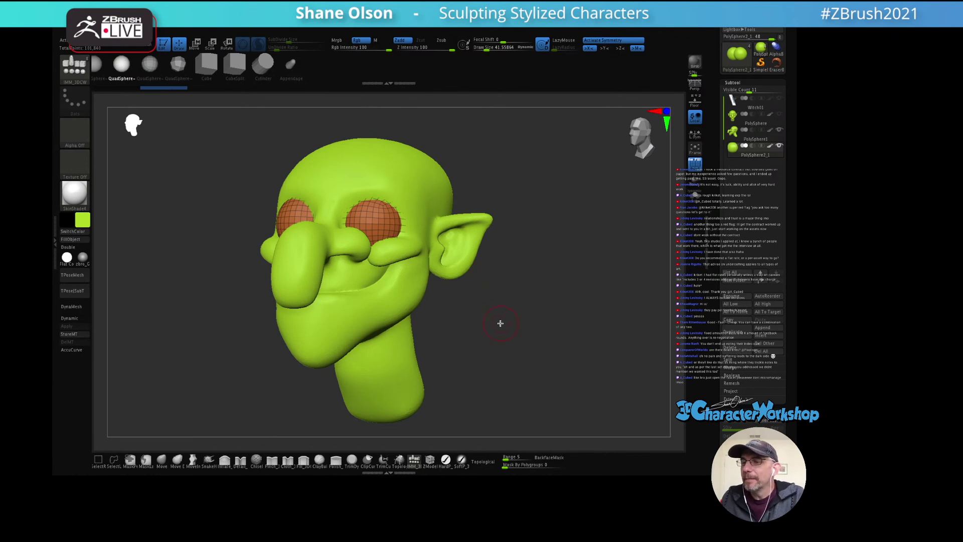
left_click_drag(556, 342, 543, 329)
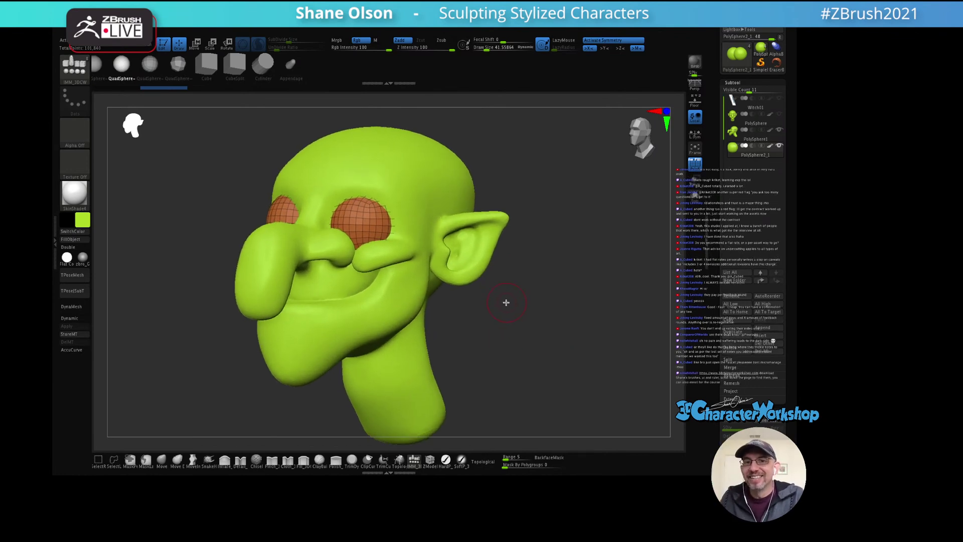
left_click_drag(506, 303, 510, 295)
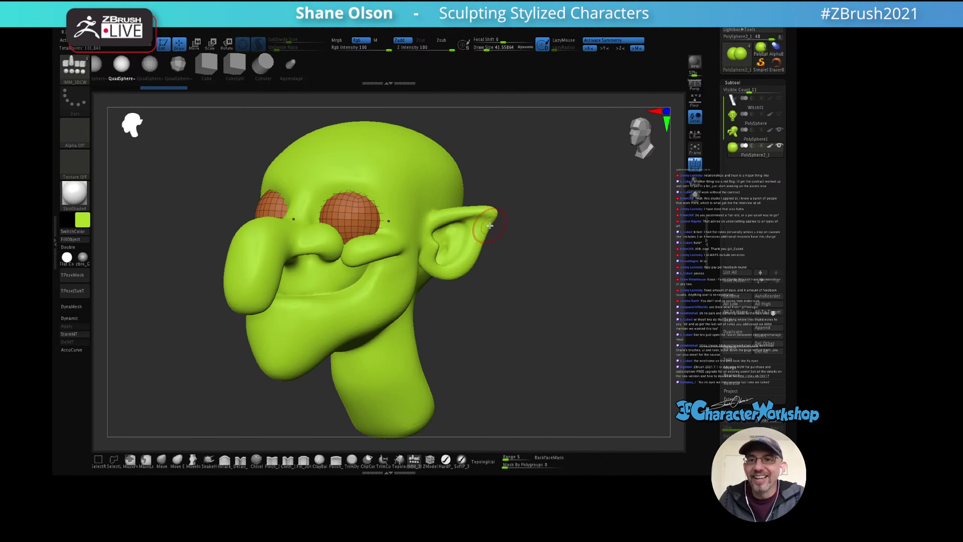
Step: Smooth the eyeballs with Dynamic Subdiv, choosing to always activate it for meshes without subdivision levels
key("d")
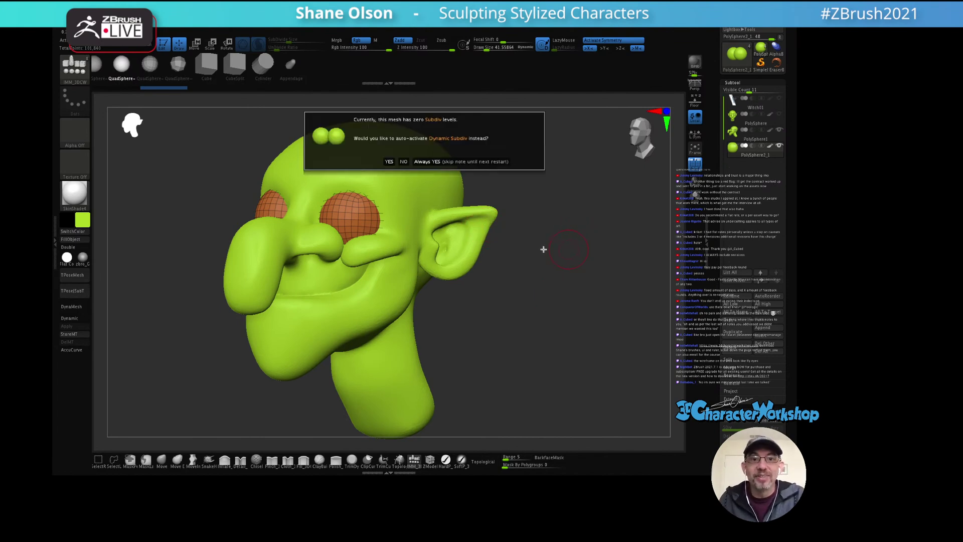
left_click(475, 162)
left_click_drag(550, 229, 549, 250)
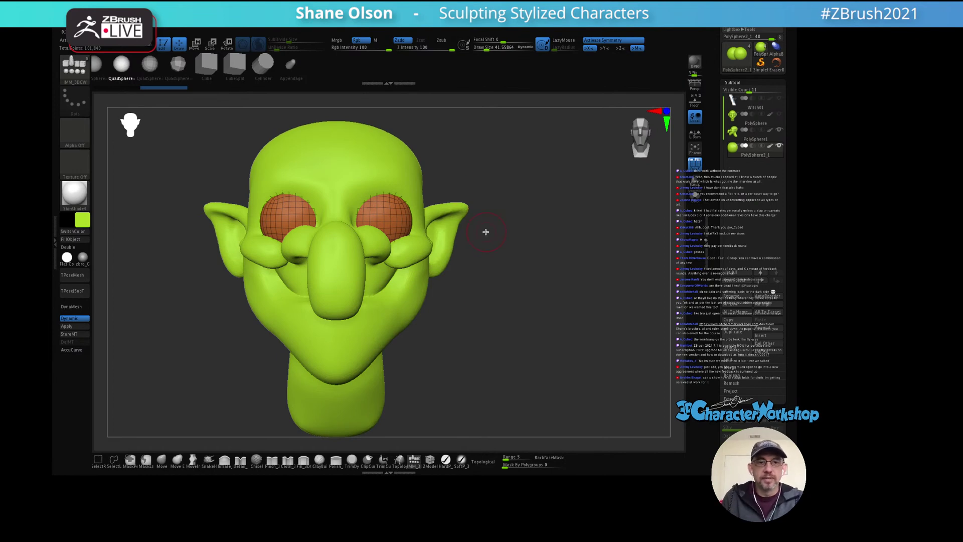
mouse_move(528, 262)
left_mouse_down("alt")
mouse_move(522, 252)
mouse_move(507, 267)
mouse_move(532, 273)
left_mouse_up("alt")
Step: Switch to the Move brush at a draw size of about 27, activate the PolySphere1 head and hide the polyframe
key("s")
key("s")
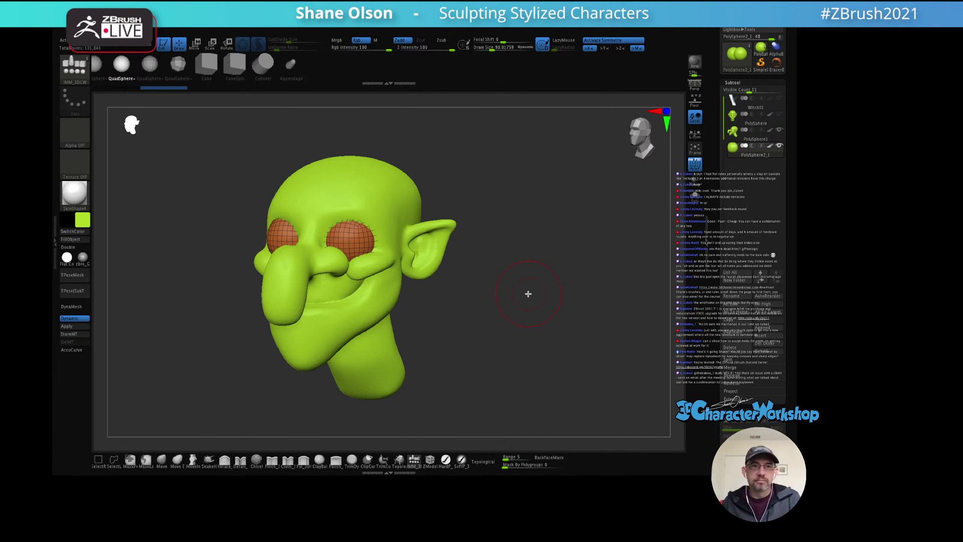
mouse_move(521, 270)
left_mouse_down()
mouse_move(518, 281)
mouse_move(540, 269)
left_mouse_up()
mouse_move(470, 259)
left_mouse_down()
mouse_move(510, 254)
mouse_move(518, 224)
mouse_move(487, 242)
left_mouse_up()
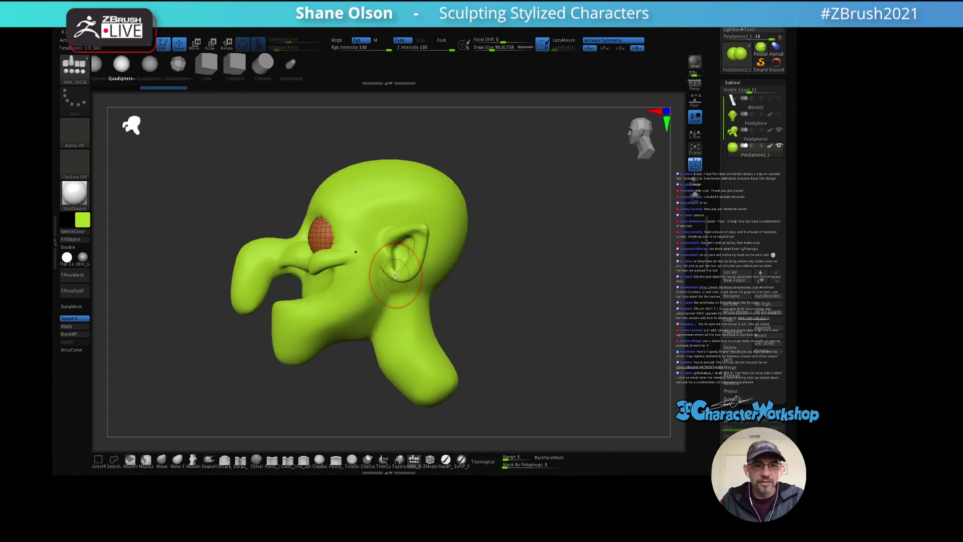
mouse_move(147, 369)
left_mouse_down("alt")
mouse_move(148, 387)
mouse_move(188, 420)
left_mouse_up("alt")
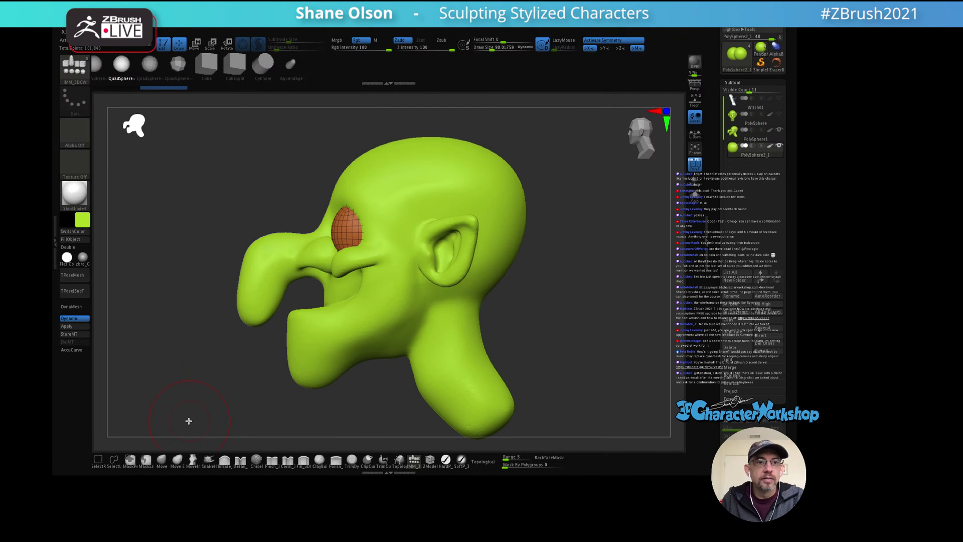
left_click(162, 459)
left_click_drag(211, 351, 234, 346)
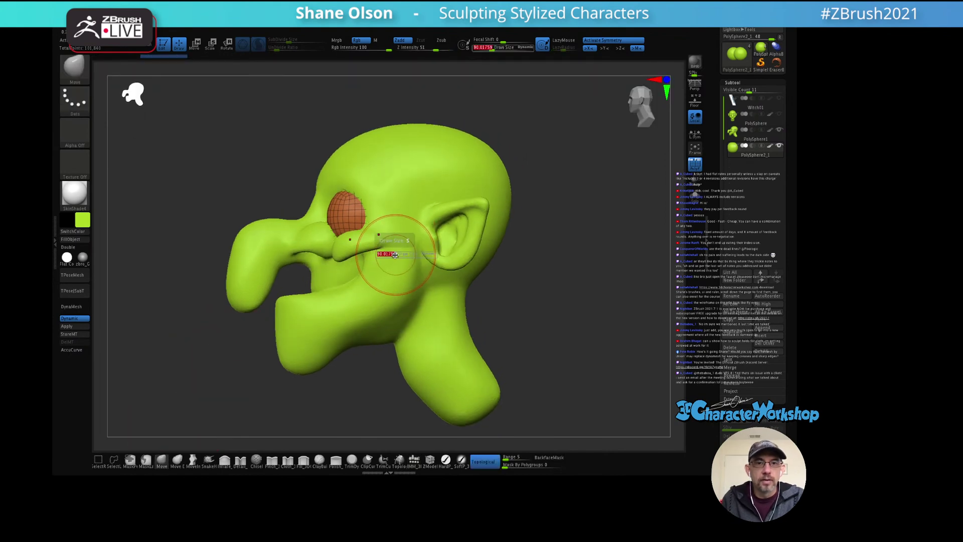
left_click(397, 247, "alt")
key("shift+f")
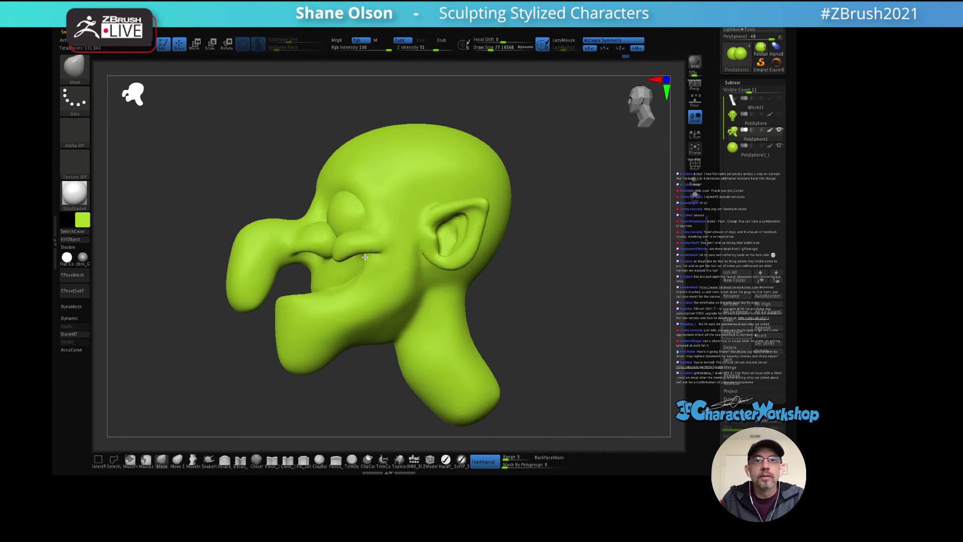
Step: Pull the upper back of the skull outward and raise the forehead with Move at a draw size of about 163
mouse_move(397, 253)
right_mouse_down()
mouse_move(442, 273)
mouse_move(369, 290)
right_mouse_up()
mouse_move(369, 289)
left_mouse_down()
mouse_move(363, 333)
mouse_move(396, 352)
mouse_move(379, 315)
left_mouse_up()
left_click_drag(505, 285, 596, 253)
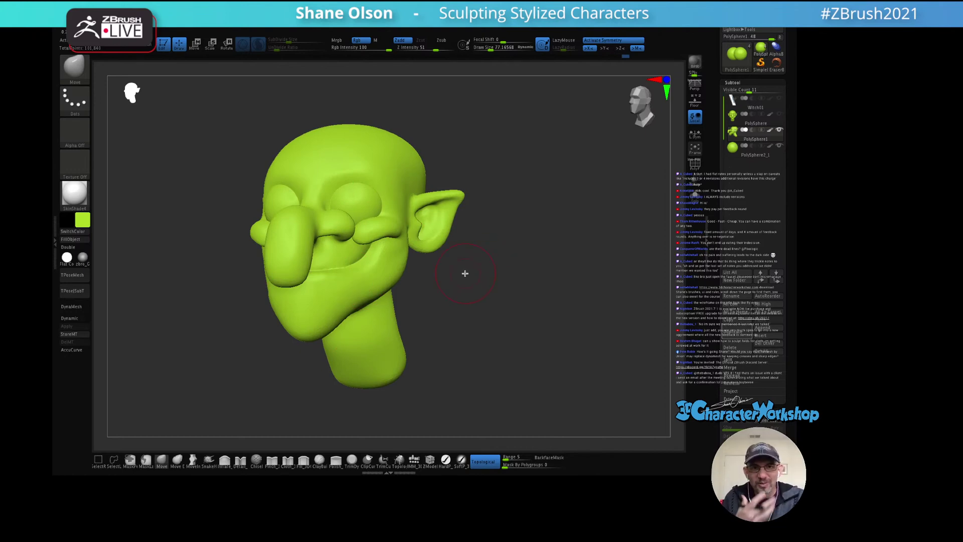
mouse_move(490, 295)
left_mouse_down()
mouse_move(488, 318)
mouse_move(508, 292)
mouse_move(551, 286)
mouse_move(501, 293)
left_mouse_up()
mouse_move(564, 232)
left_mouse_down("alt")
mouse_move(516, 242)
mouse_move(562, 229)
left_mouse_up("alt")
key("s")
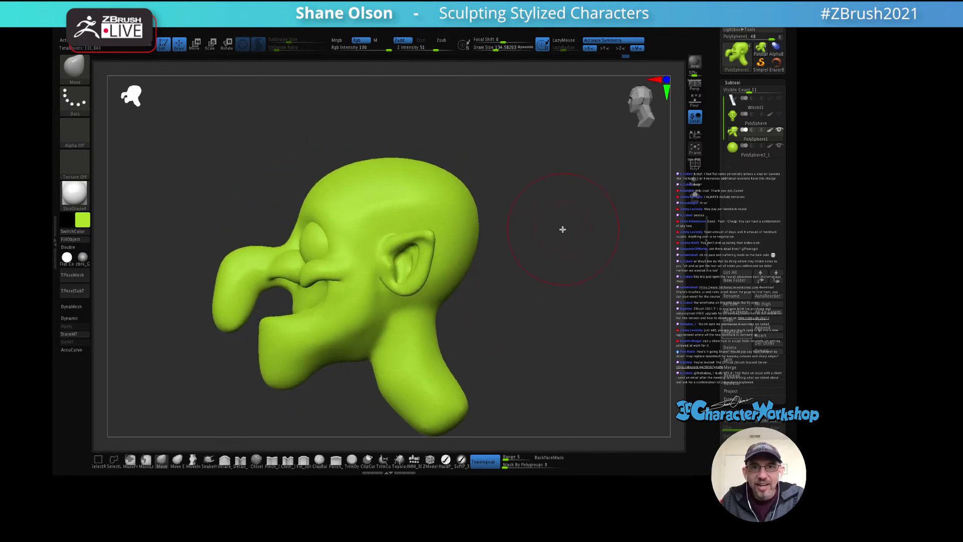
key("s")
left_click_drag(447, 182, 456, 173)
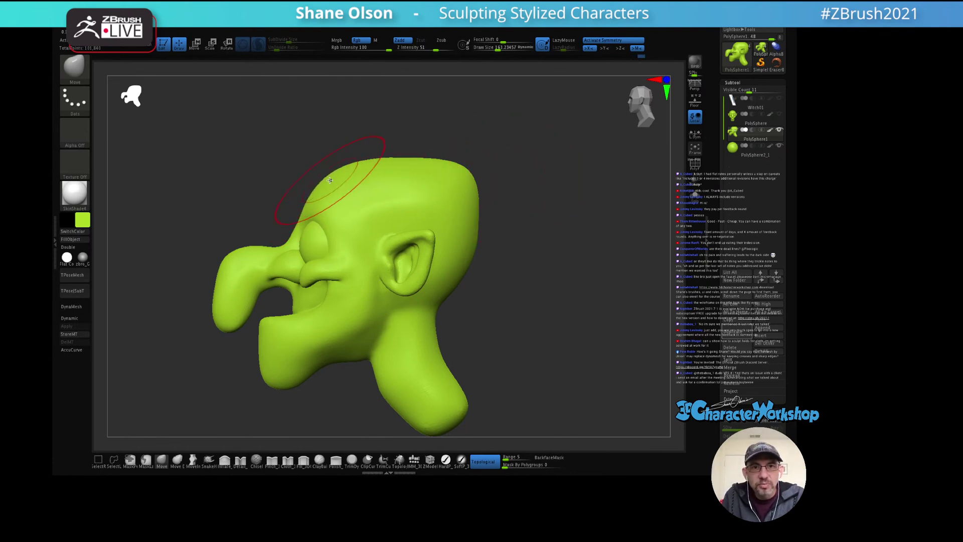
mouse_move(331, 179)
right_mouse_down()
mouse_move(365, 175)
mouse_move(369, 162)
right_mouse_up()
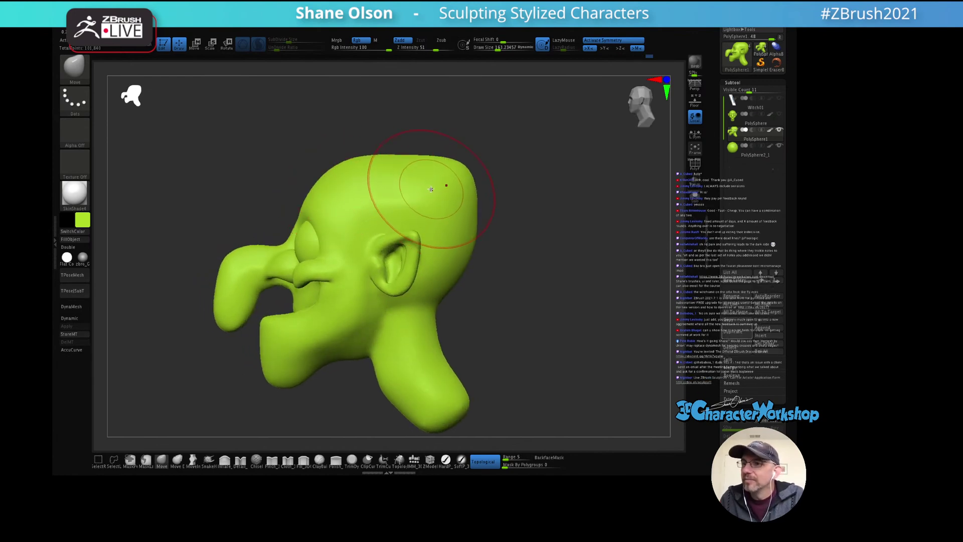
mouse_move(430, 190)
right_mouse_down()
mouse_move(398, 166)
mouse_move(457, 186)
mouse_move(453, 198)
mouse_move(417, 161)
right_mouse_up()
Step: Refine the skull's shape with Move at a draw size of about 118, checking it from the front and above
key("s")
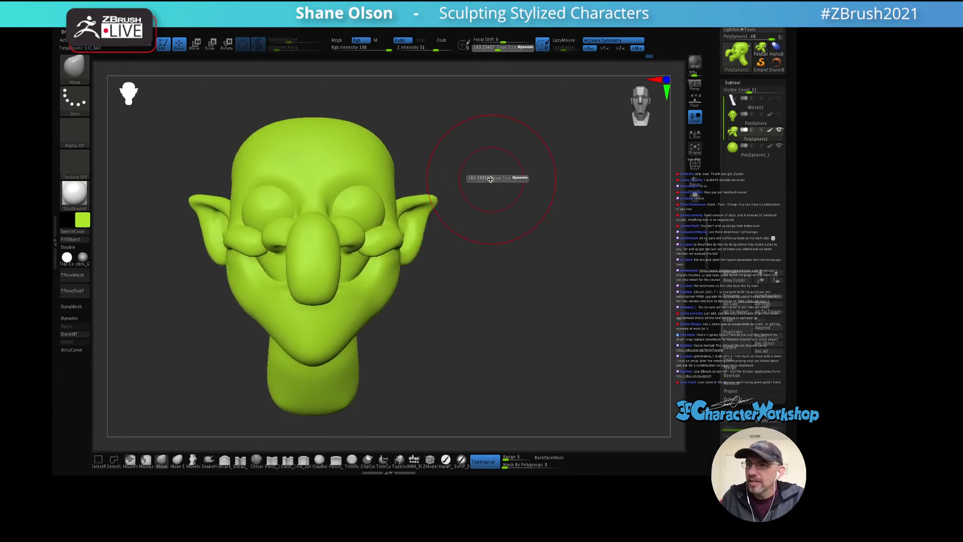
left_click_drag(490, 179, 492, 172)
mouse_move(492, 172)
right_mouse_down()
mouse_move(516, 176)
mouse_move(501, 185)
mouse_move(507, 169)
right_mouse_up()
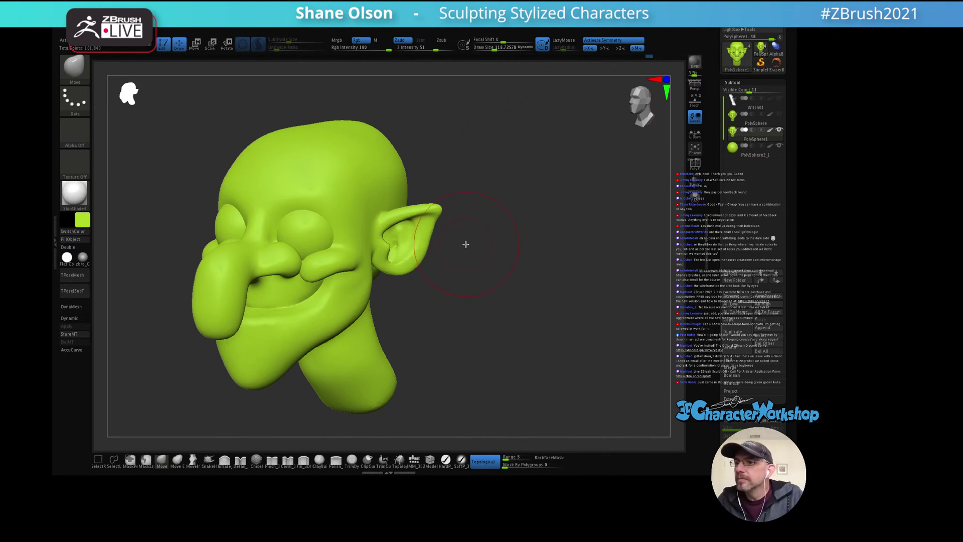
mouse_move(507, 236)
right_mouse_down("shift")
mouse_move(518, 233)
mouse_move(475, 200)
mouse_move(493, 197)
mouse_move(466, 183)
mouse_move(438, 200)
right_mouse_up("shift")
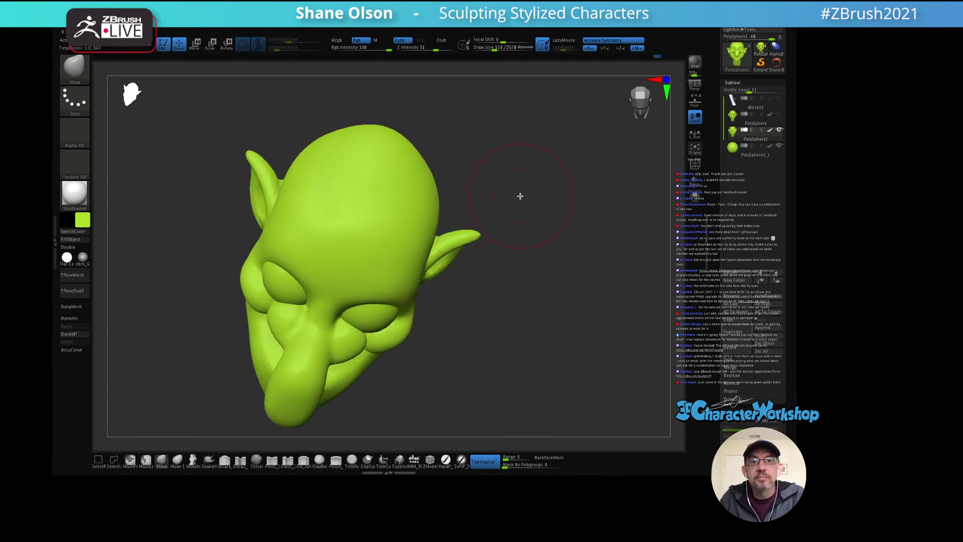
right_click_drag(518, 196, 532, 181)
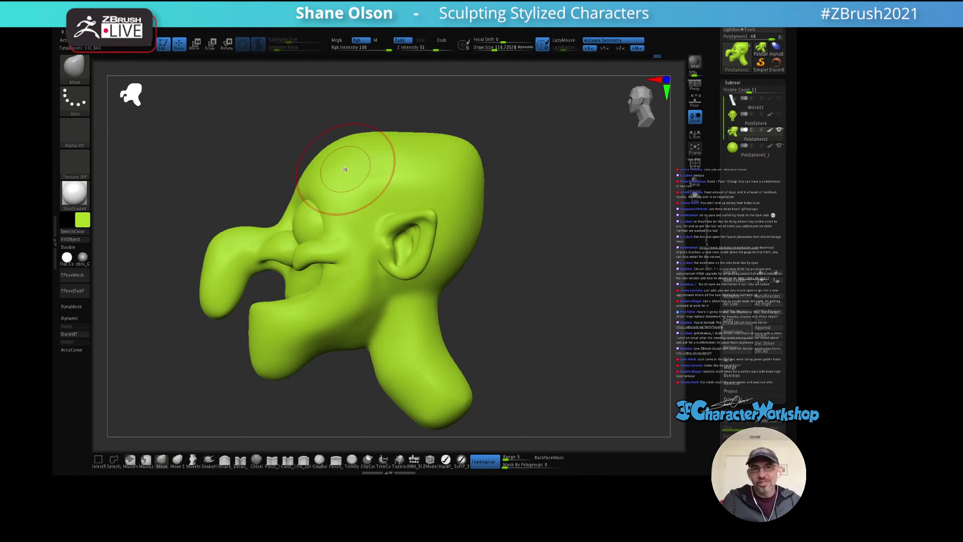
Step: Refine the temple and brow area at a draw size of about 95 and display the head's polygroups with polyframe
mouse_move(527, 285)
left_mouse_down()
mouse_move(544, 284)
mouse_move(559, 259)
mouse_move(540, 275)
left_mouse_up()
left_click_drag(514, 207, 528, 221)
left_click_drag(534, 188, 536, 224)
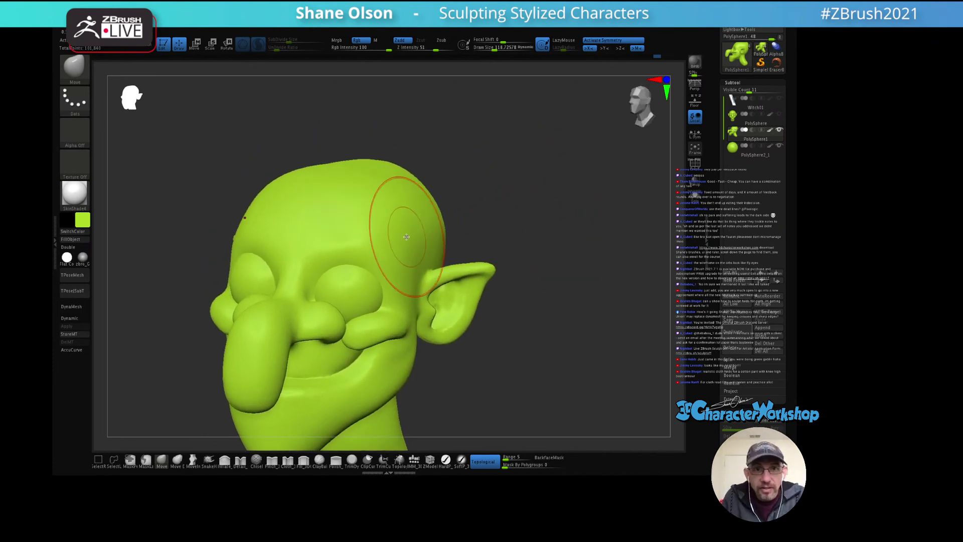
key("s")
mouse_move(481, 209)
left_mouse_down()
mouse_move(529, 221)
mouse_move(522, 207)
mouse_move(565, 191)
mouse_move(582, 205)
mouse_move(577, 215)
mouse_move(594, 216)
left_mouse_up()
key("s")
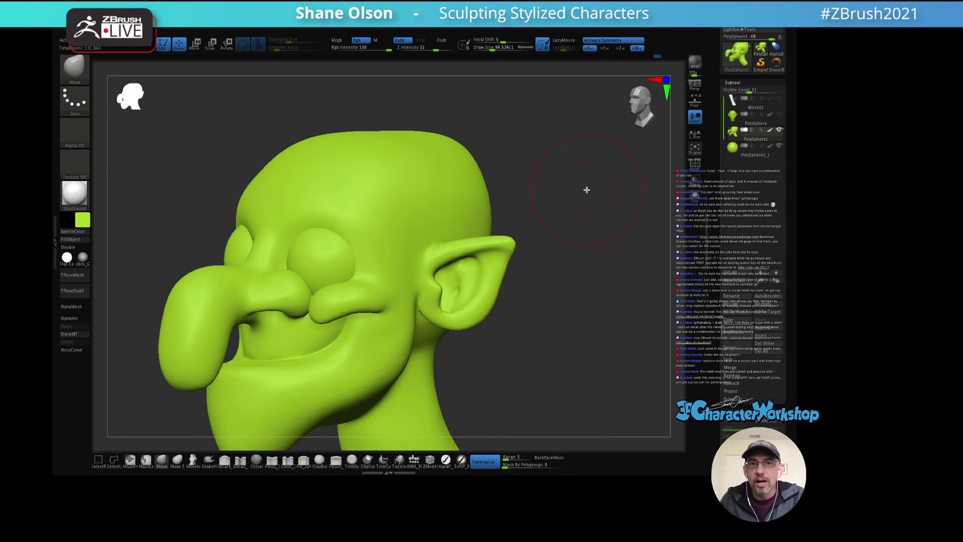
right_click_drag(355, 222, 389, 218)
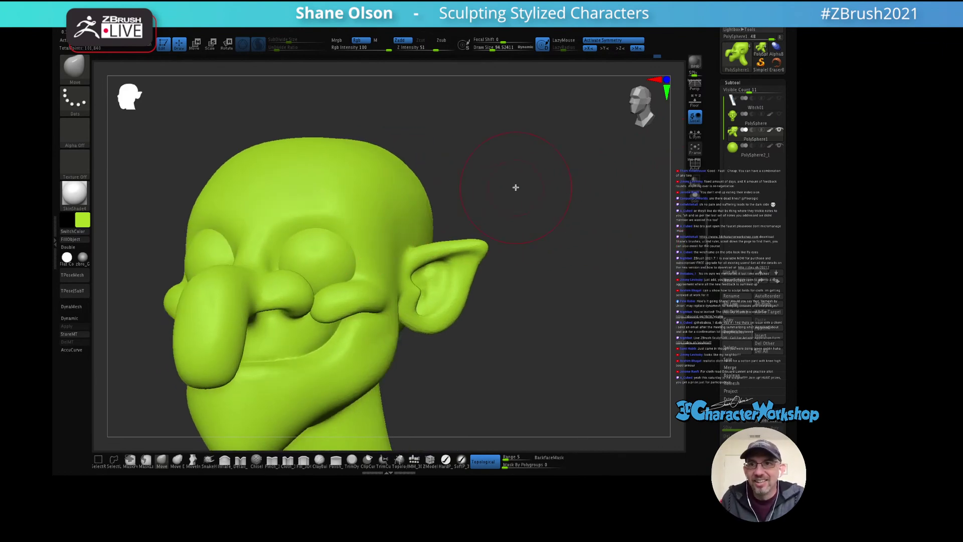
right_click_drag(515, 187, 526, 174)
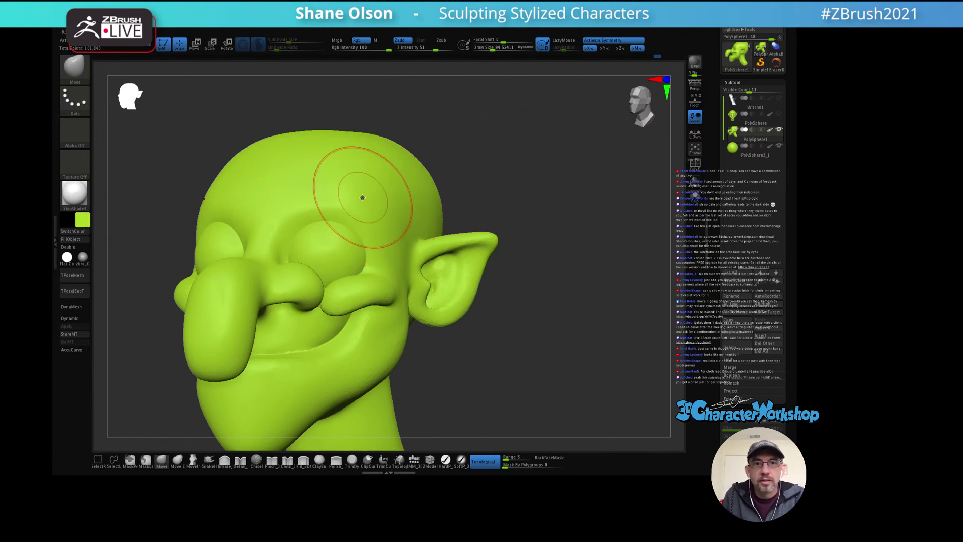
key("shift+f")
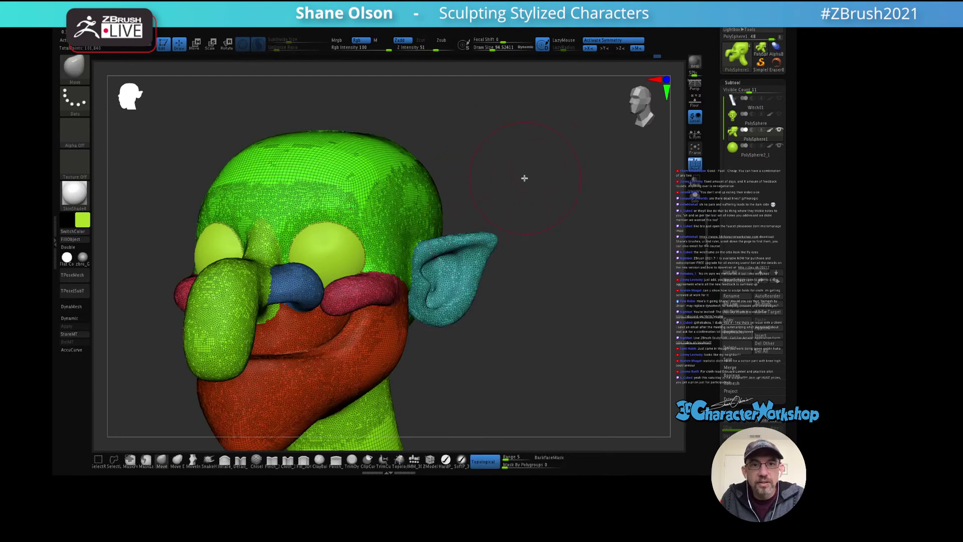
right_click_drag(524, 178, 523, 129, "alt")
Step: Switch to the HardP brush, select the eyeballs subtool and choose a paler yellow-green as the active colour
left_click(445, 460)
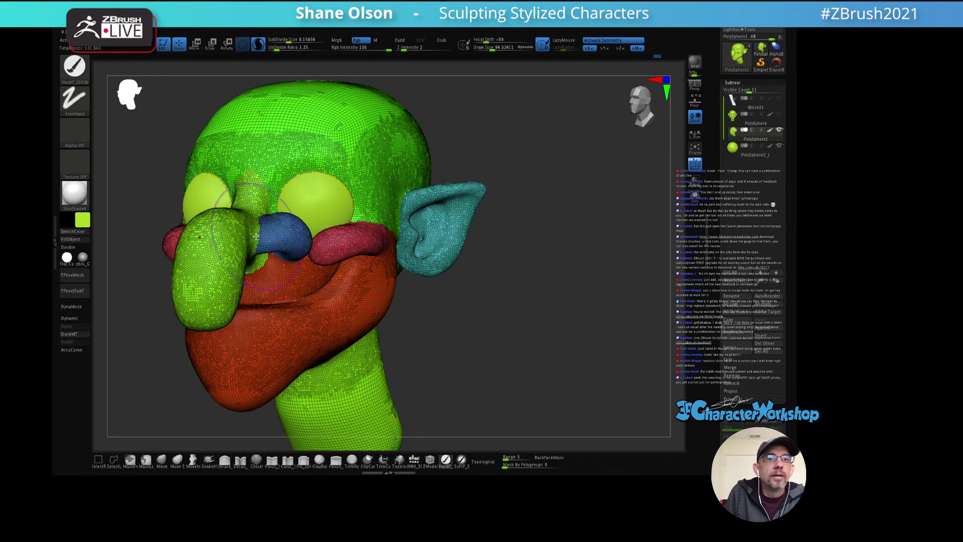
left_click(726, 150)
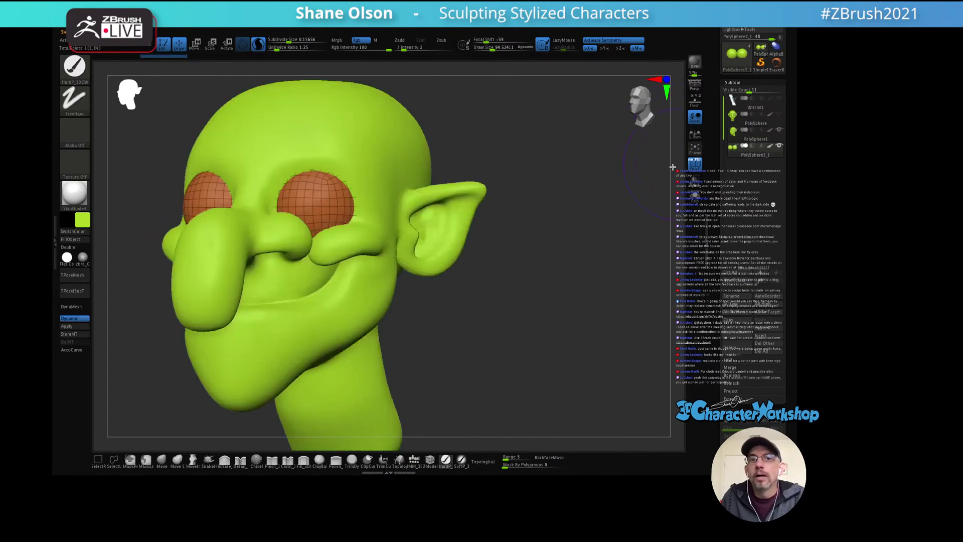
left_click(83, 219)
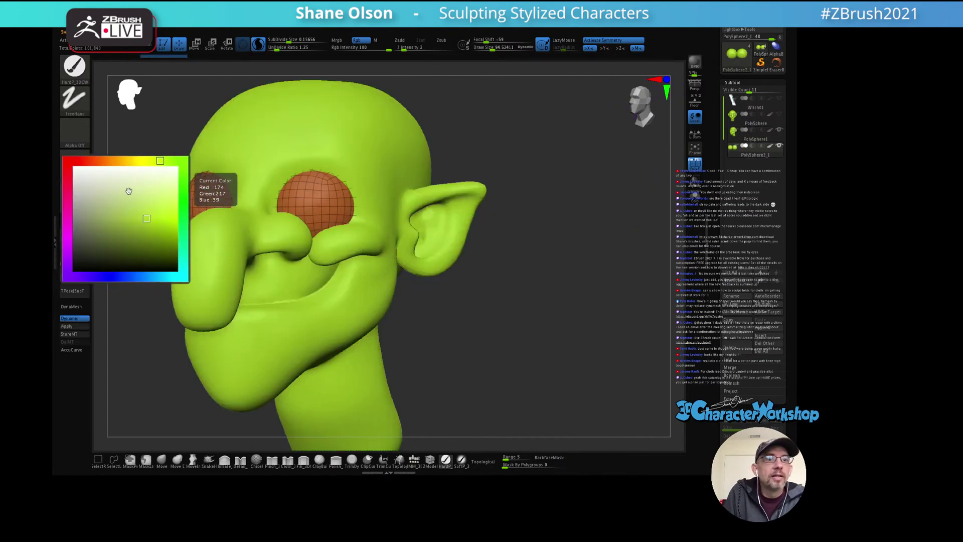
left_click(152, 160)
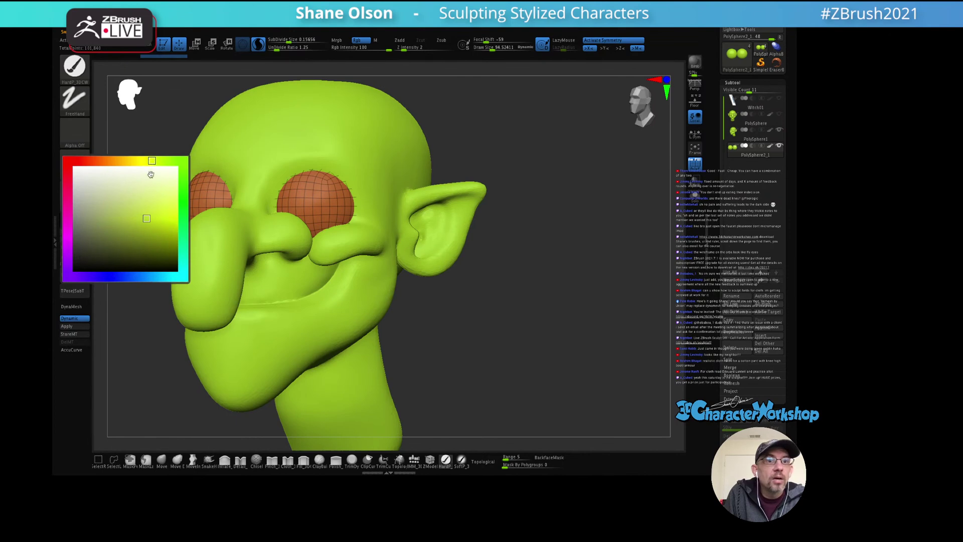
left_click(141, 211)
left_click(136, 205)
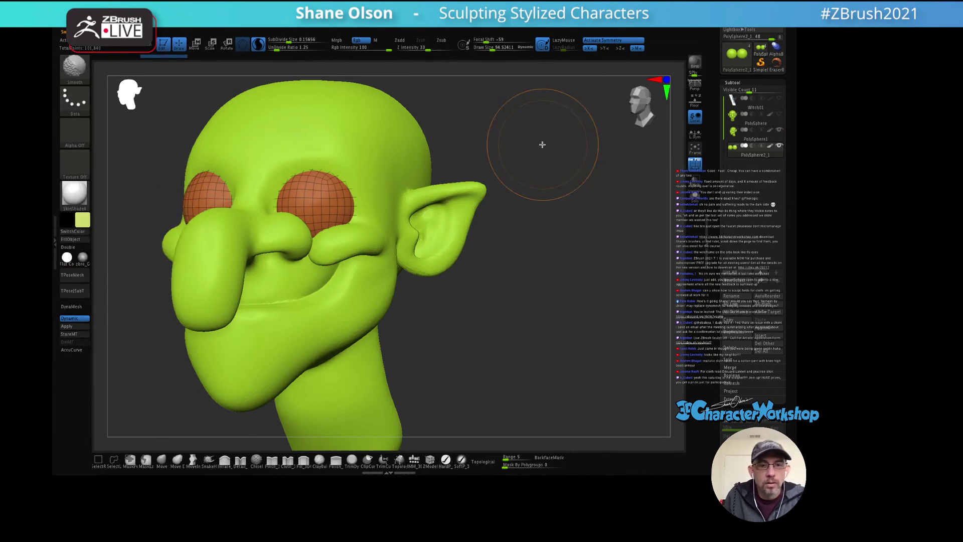
Step: Hide the polyframe, fill the eyeballs with the active colour, and refill them with a slightly paler, less saturated yellow-green
key("shift+f")
left_click_drag(486, 170, 517, 164)
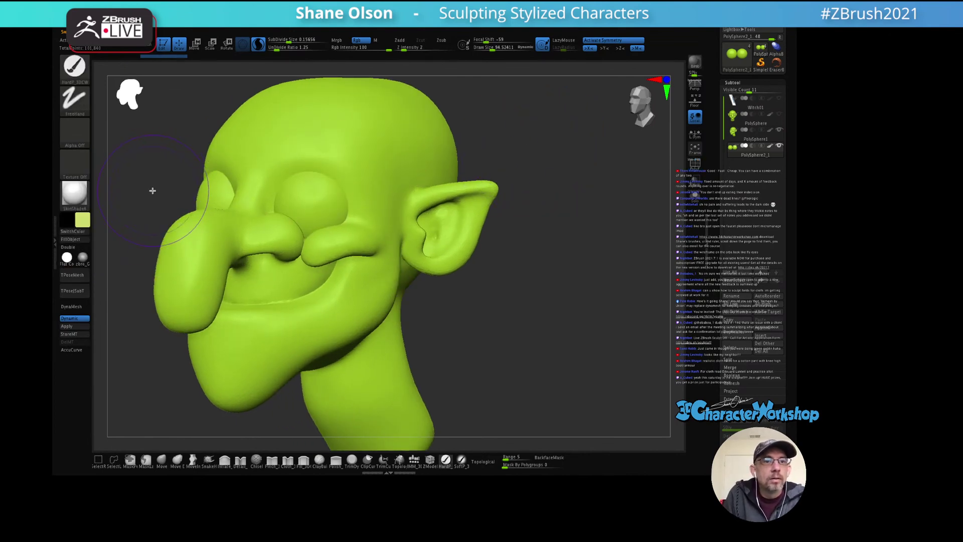
left_click(83, 241)
left_click_drag(137, 157, 167, 165, "alt")
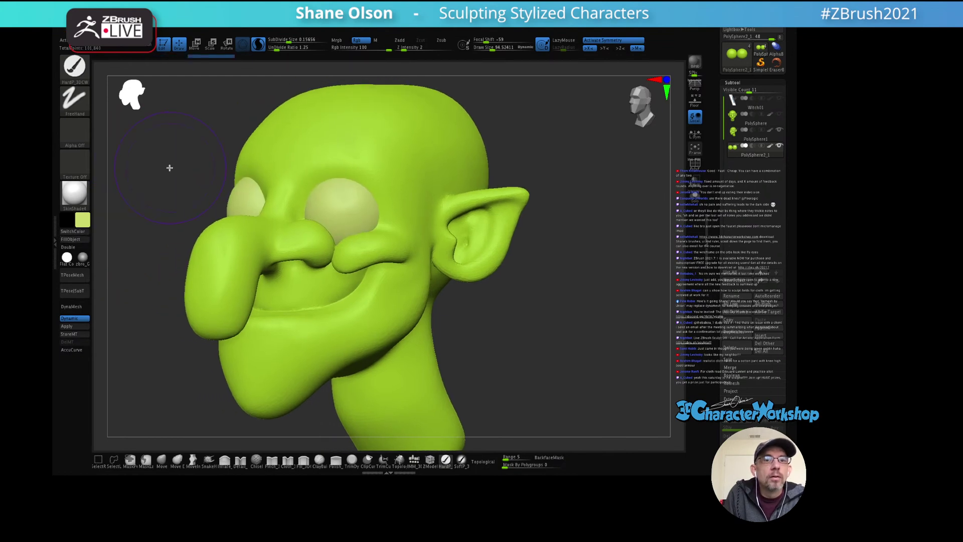
left_click(84, 220)
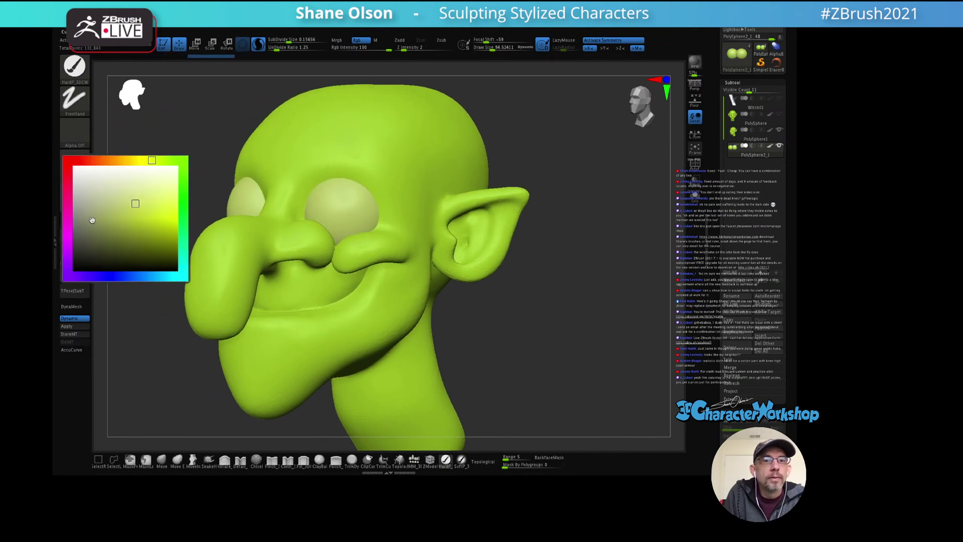
left_click(129, 194)
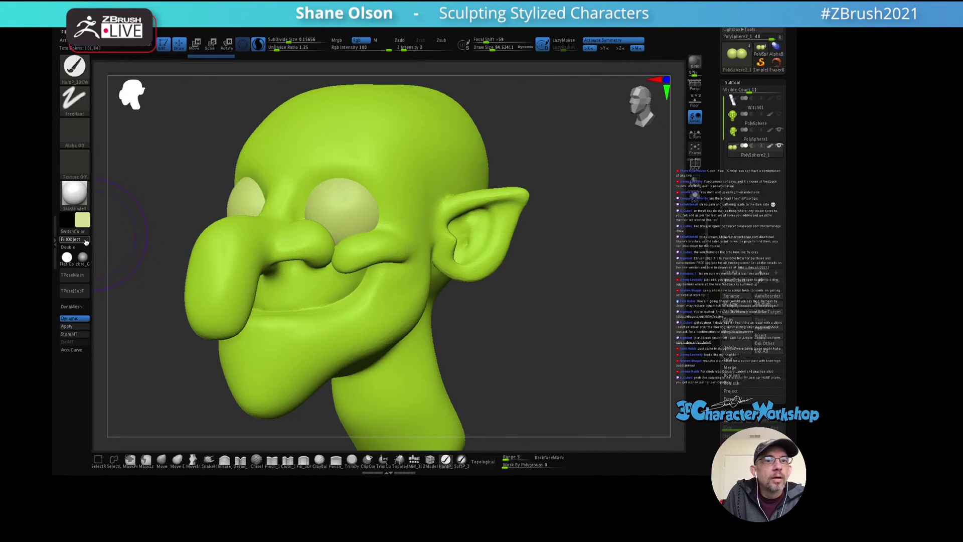
left_click_drag(148, 177, 599, 224)
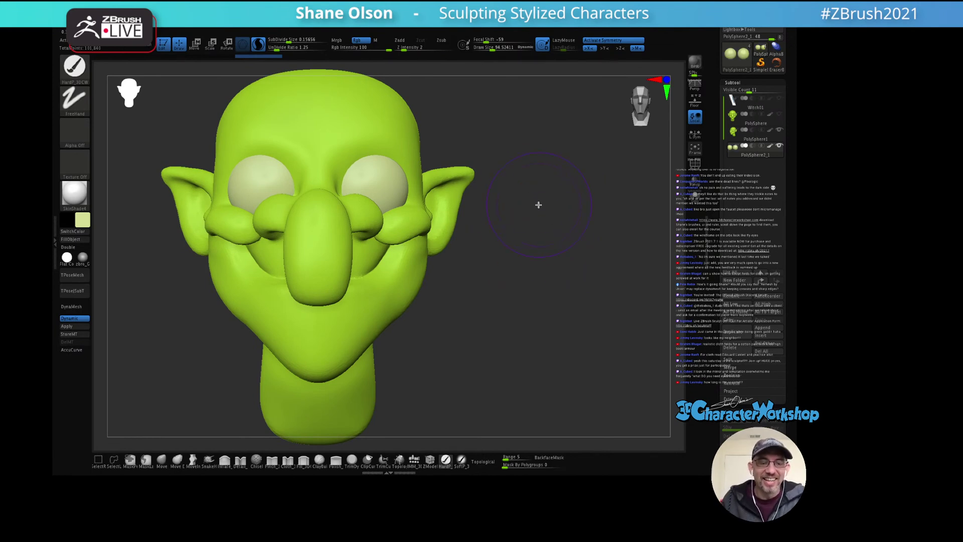
Step: Try to pull the tops of the eyeballs upward with Move at a draw size of about 103, and undo the pull
left_click_drag(548, 186, 537, 232, "alt")
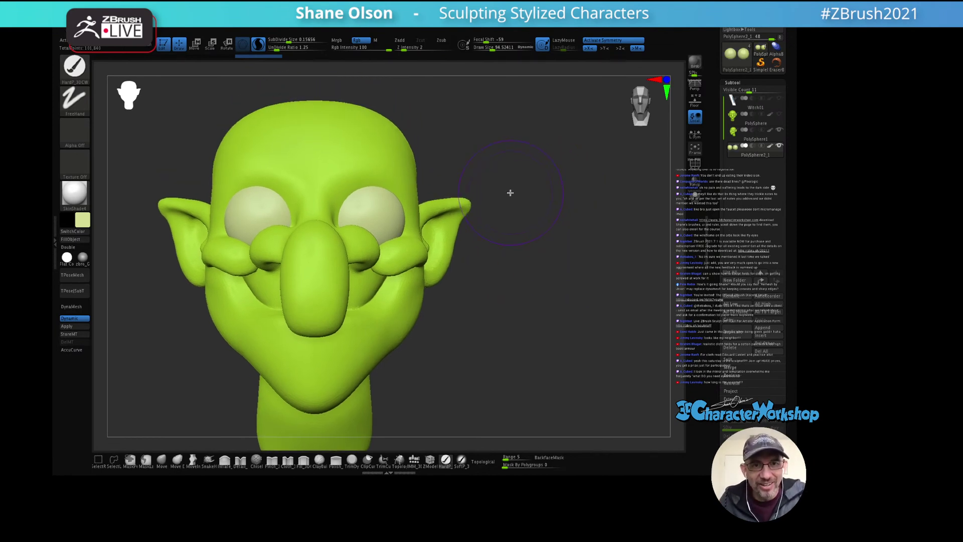
left_click_drag(522, 162, 516, 198, "alt")
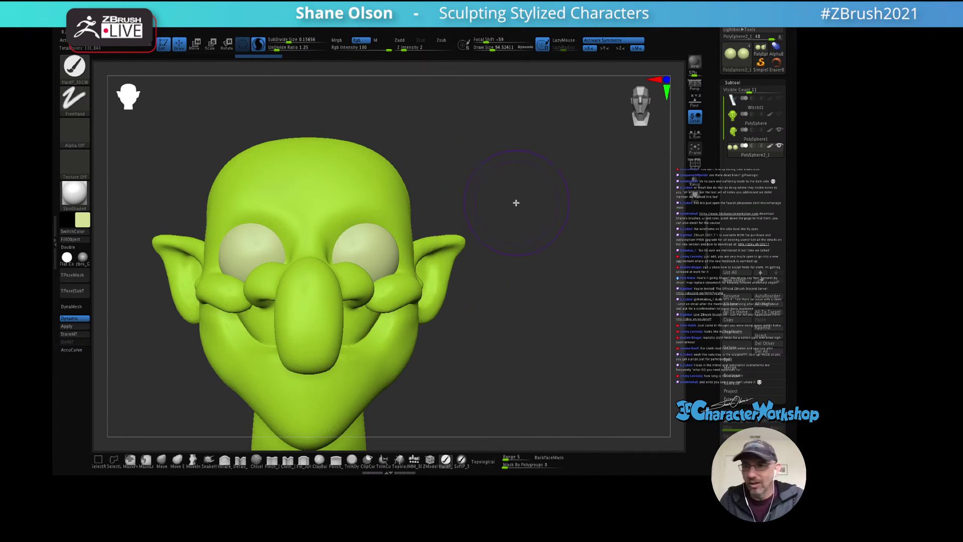
mouse_move(528, 212)
left_mouse_down()
mouse_move(516, 217)
mouse_move(522, 204)
mouse_move(582, 196)
mouse_move(522, 210)
mouse_move(550, 189)
mouse_move(523, 206)
mouse_move(519, 194)
left_mouse_up()
key("s")
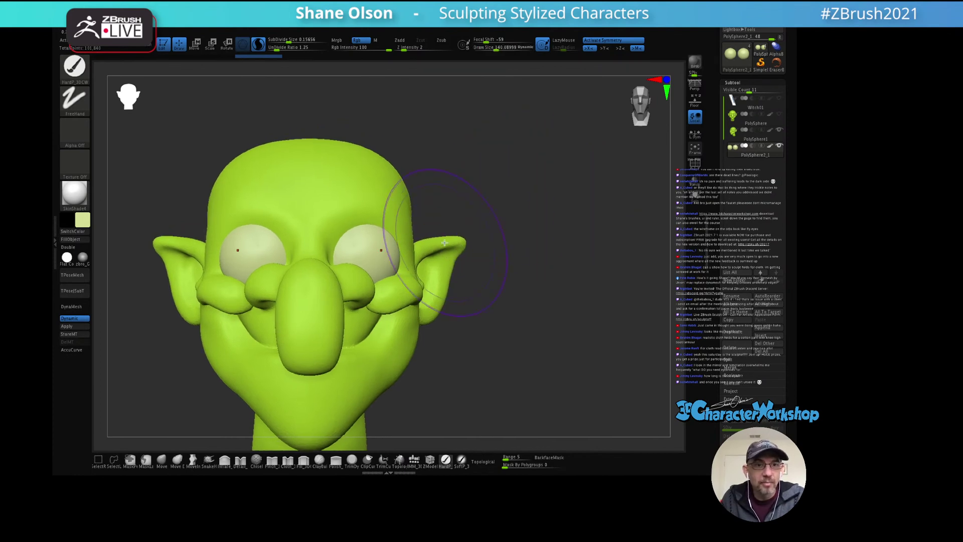
left_click(162, 460)
left_click_drag(437, 198, 462, 194)
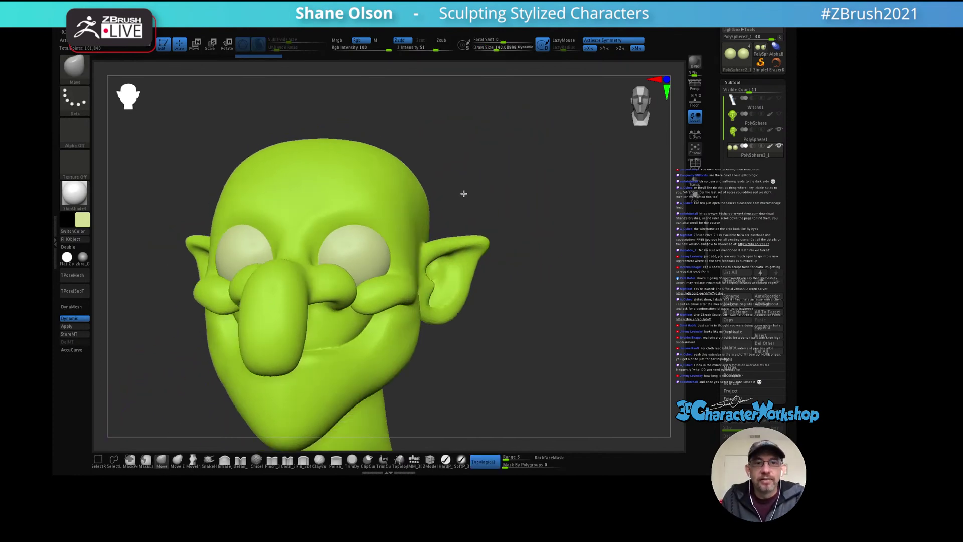
key("s")
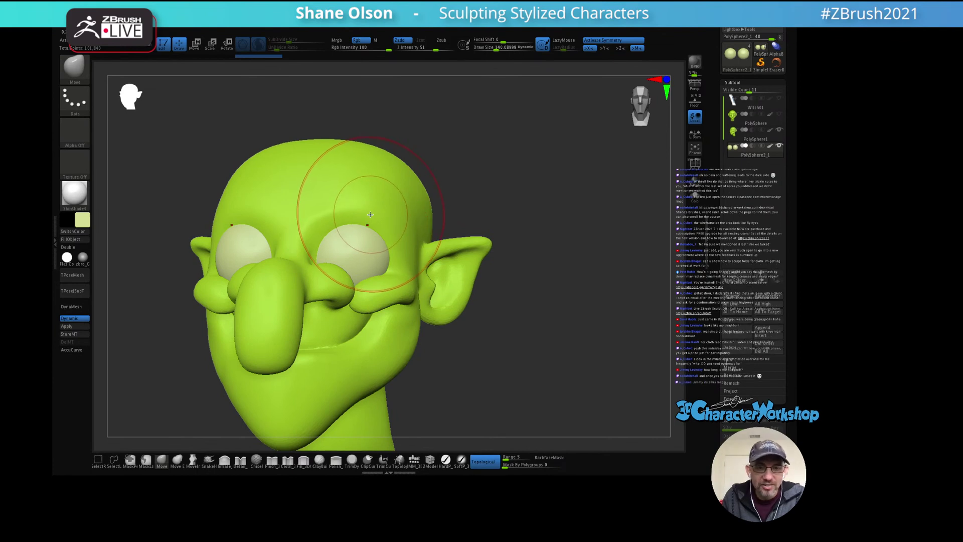
mouse_move(375, 207)
right_mouse_down()
mouse_move(370, 216)
mouse_move(384, 221)
right_mouse_up()
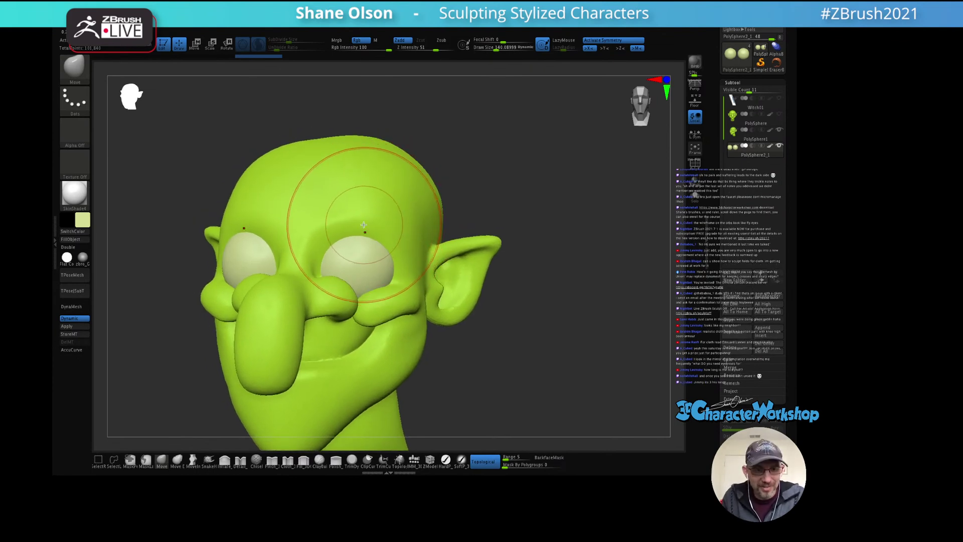
key("s")
left_click_drag(365, 224, 353, 216)
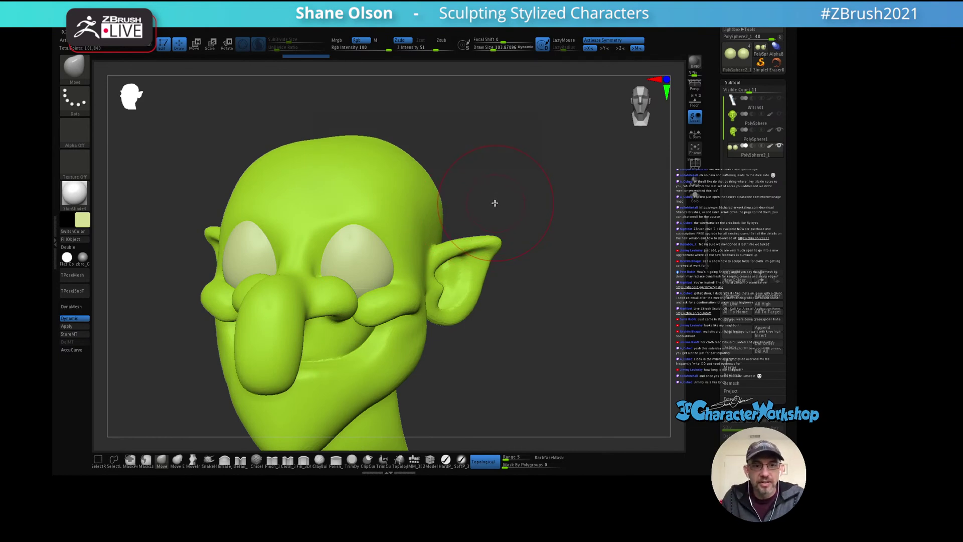
key("ctrl")
key("ctrl+z")
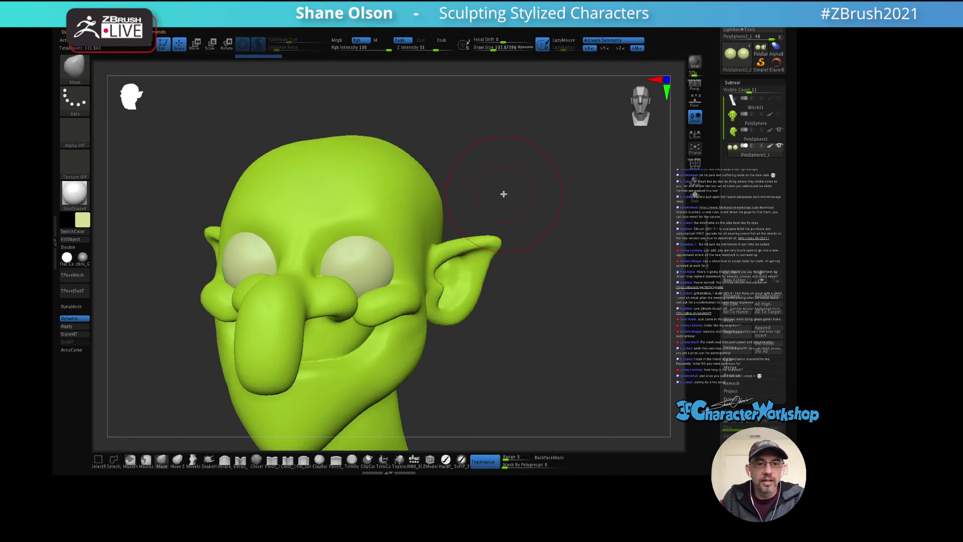
Step: Bring up the transform gizmo on the eyeballs in front view and reset its orientation
key("s")
left_click_drag(504, 194, 512, 184)
key("w")
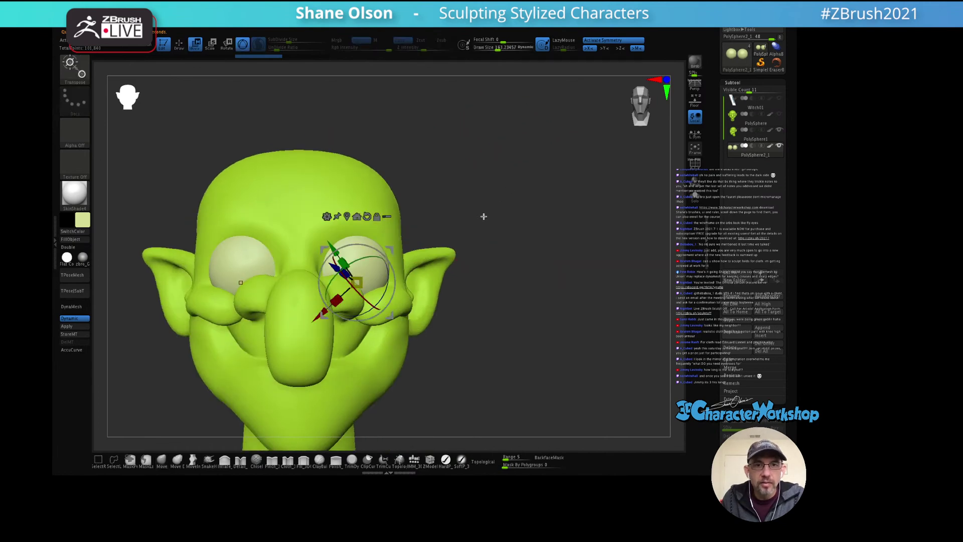
left_click(367, 216)
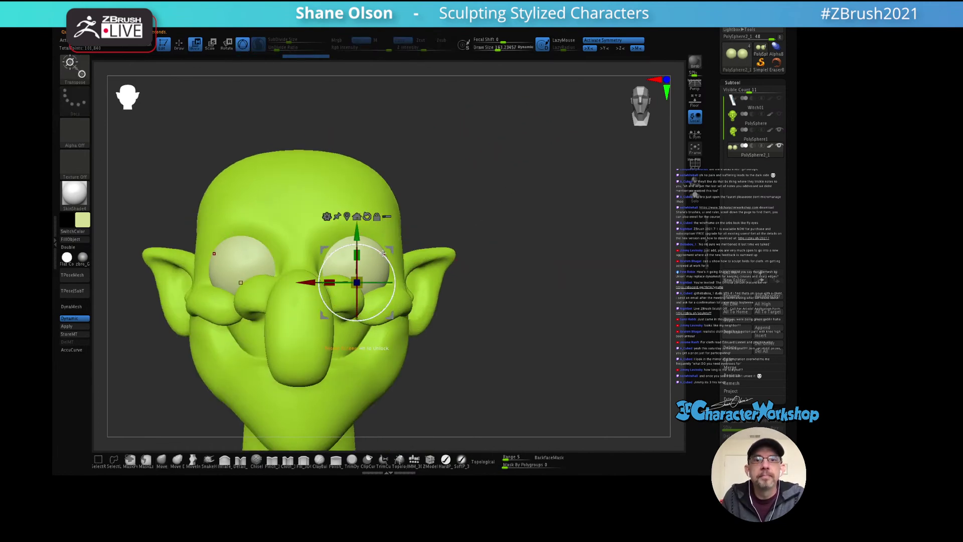
Step: Try to stretch the eyeballs vertically by about 1.6 and tilt them about 15 degrees, and undo both after checking the side view
left_click_drag(359, 243, 359, 205)
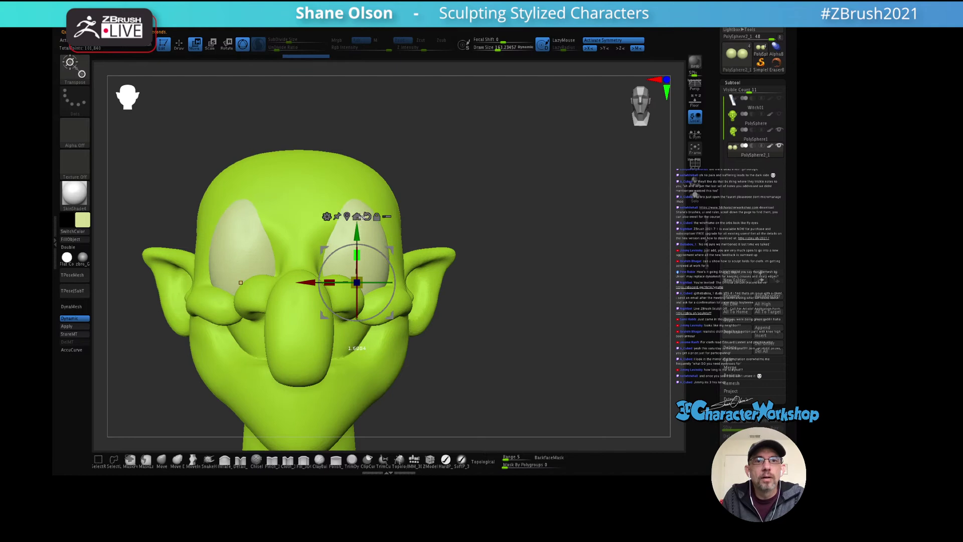
left_click_drag(382, 253, 375, 245)
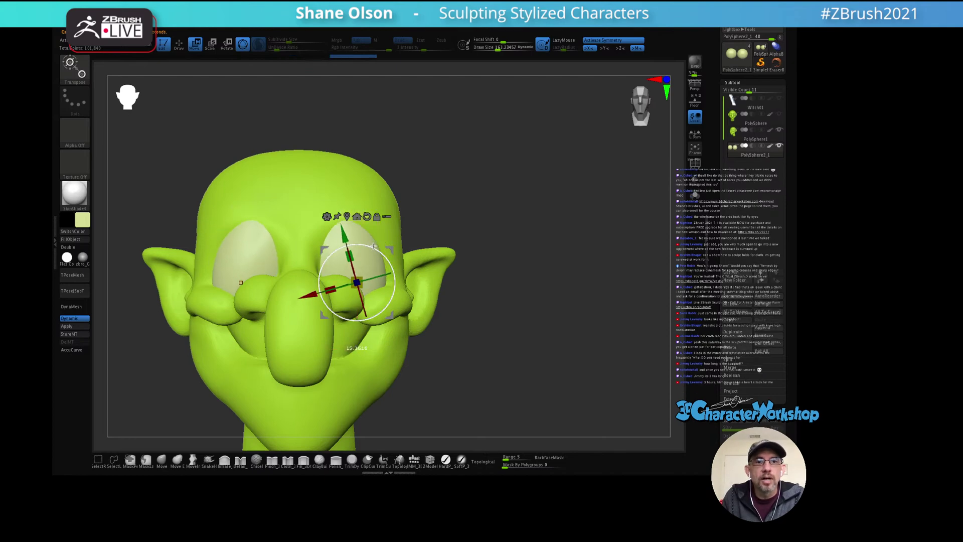
mouse_move(474, 193)
left_mouse_down()
mouse_move(443, 202)
mouse_move(504, 199)
mouse_move(473, 193)
mouse_move(503, 167)
mouse_move(479, 174)
mouse_move(483, 183)
left_mouse_up()
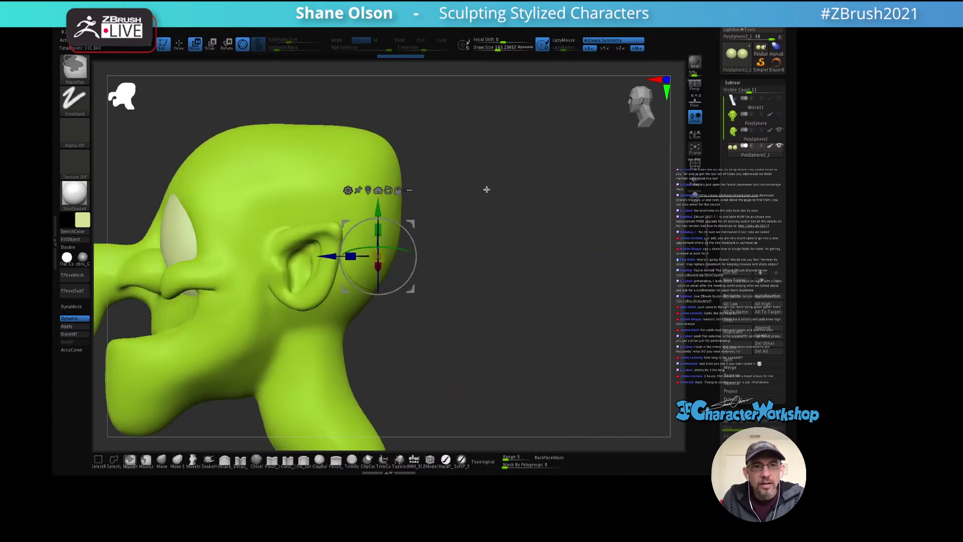
key("ctrl+z")
key("ctrl+z")
left_click_drag(484, 203, 503, 186)
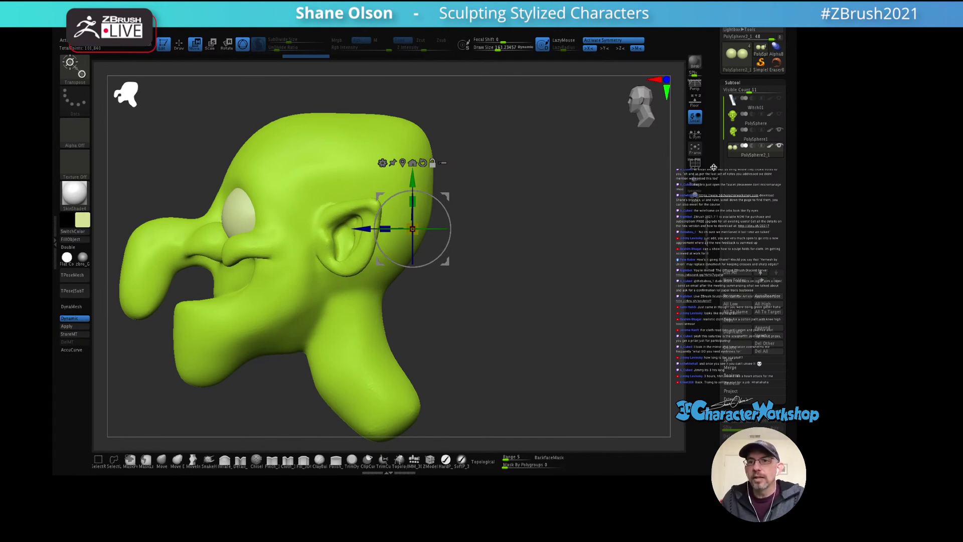
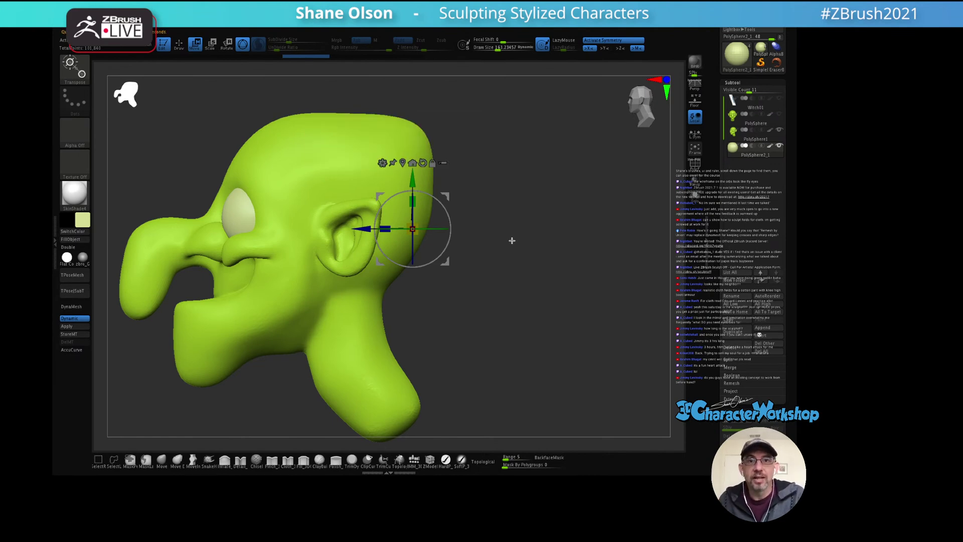
Step: Set the Move brush's draw size to about 86, duplicate the eyeballs subtool, and hide the original pair
left_click_drag(530, 230, 546, 249)
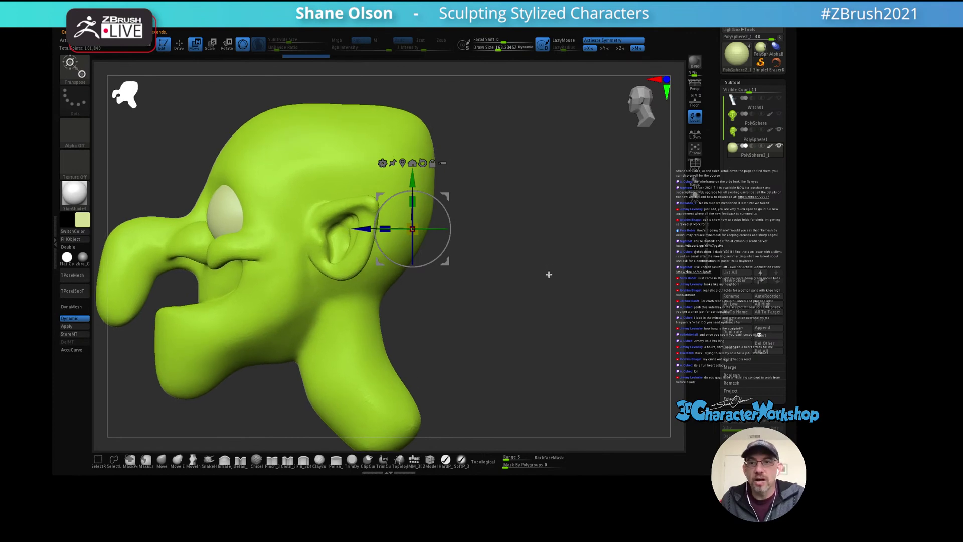
key("q")
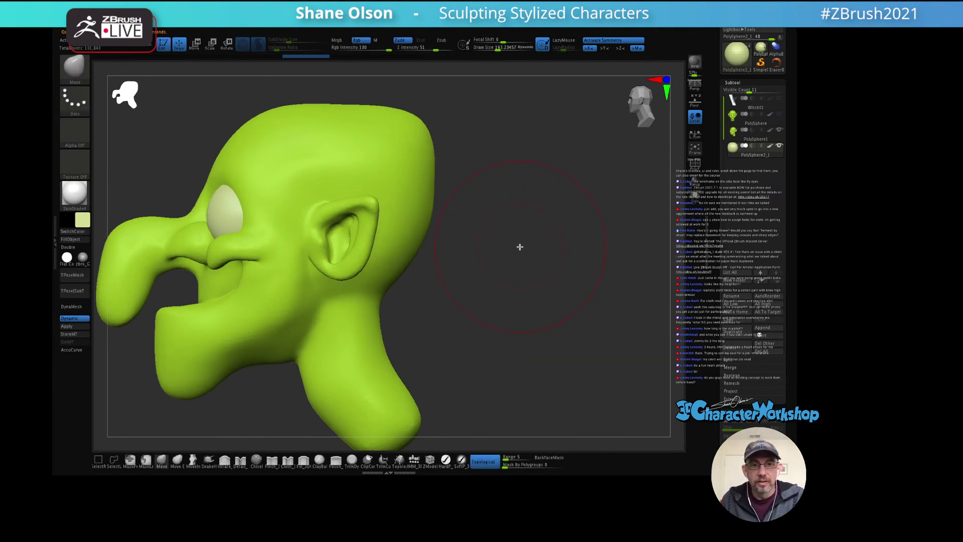
mouse_move(518, 245)
left_mouse_down("alt")
mouse_move(523, 280)
mouse_move(572, 247)
mouse_move(653, 159)
left_mouse_up("alt")
key("s")
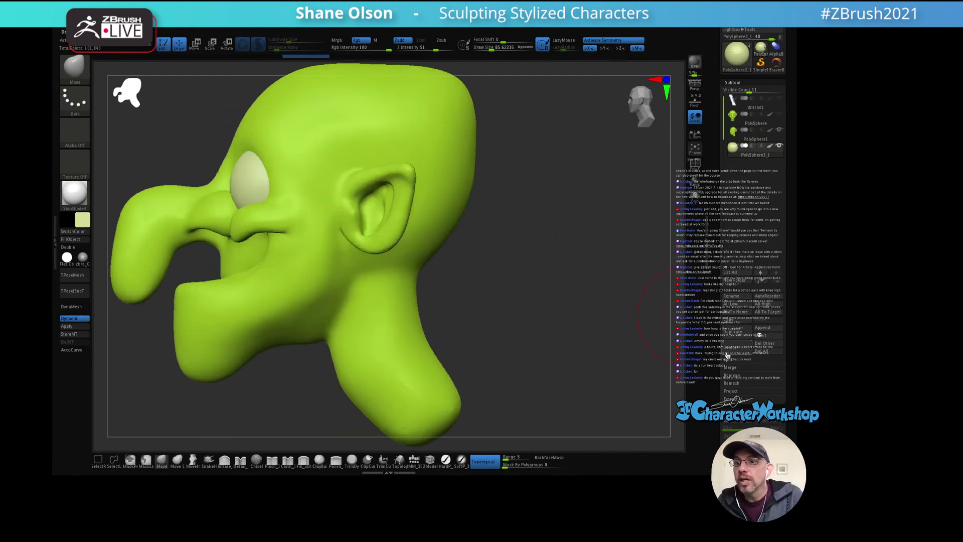
left_click(734, 332)
left_click(779, 147)
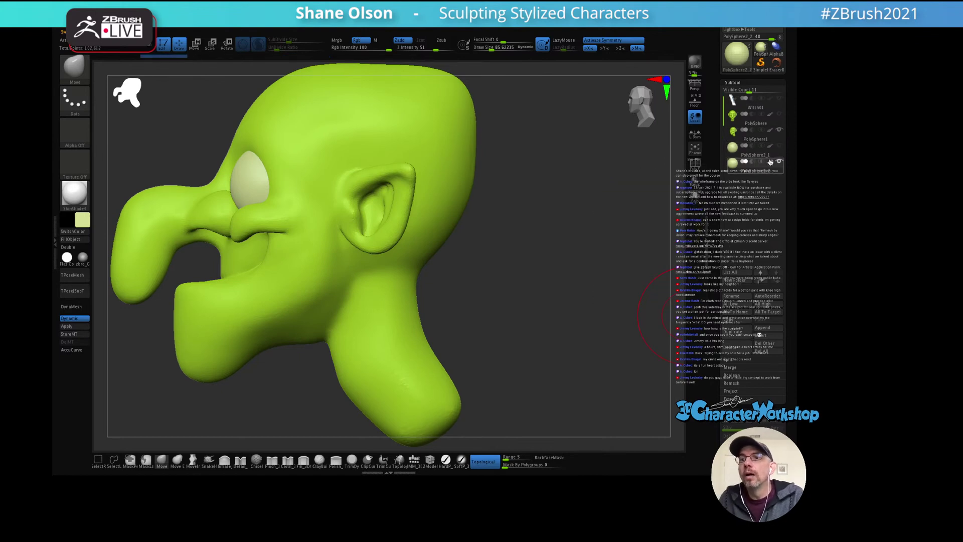
Step: Bring up the transform gizmo on the duplicated eyeballs in side view and centre it on their mesh
mouse_move(549, 222)
left_mouse_down("alt")
mouse_move(536, 205)
mouse_move(552, 231)
left_mouse_up("alt")
key("w")
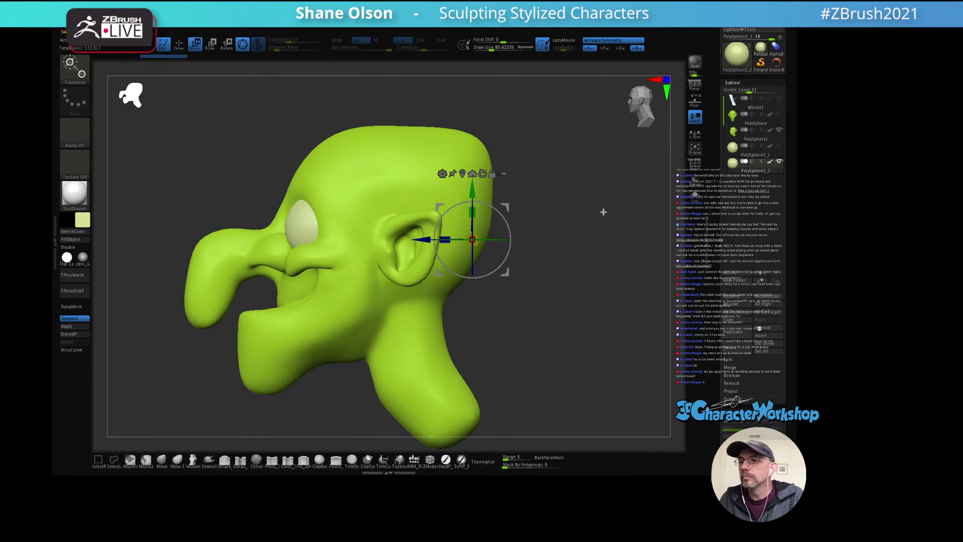
left_click_drag(601, 211, 526, 181)
left_click(465, 174)
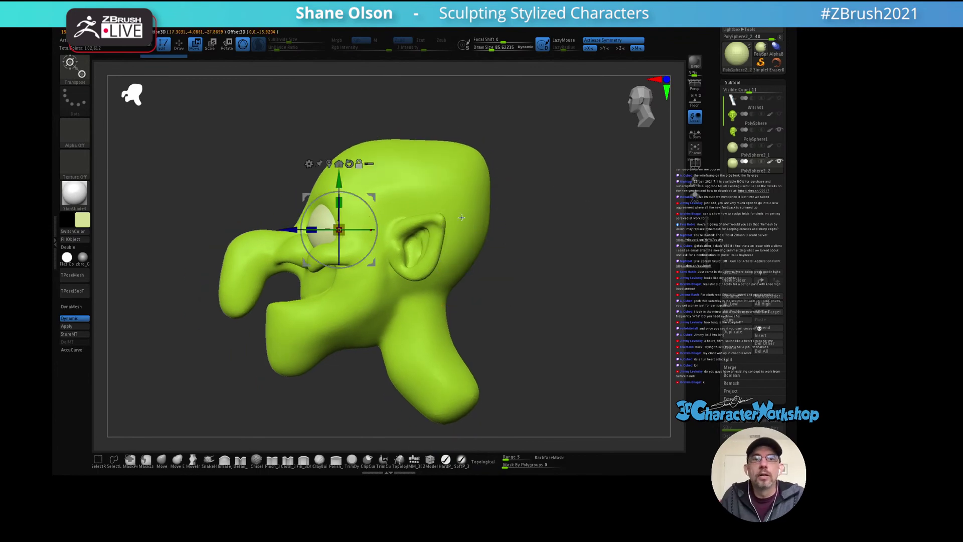
Step: Stretch the duplicated eyeballs vertically into tall ovals and tilt them slightly backward in side view
left_click_drag(340, 179, 466, 200, "alt")
mouse_move(368, 249)
left_mouse_down()
mouse_move(389, 236)
mouse_move(383, 241)
left_mouse_up()
left_click_drag(493, 196, 447, 208)
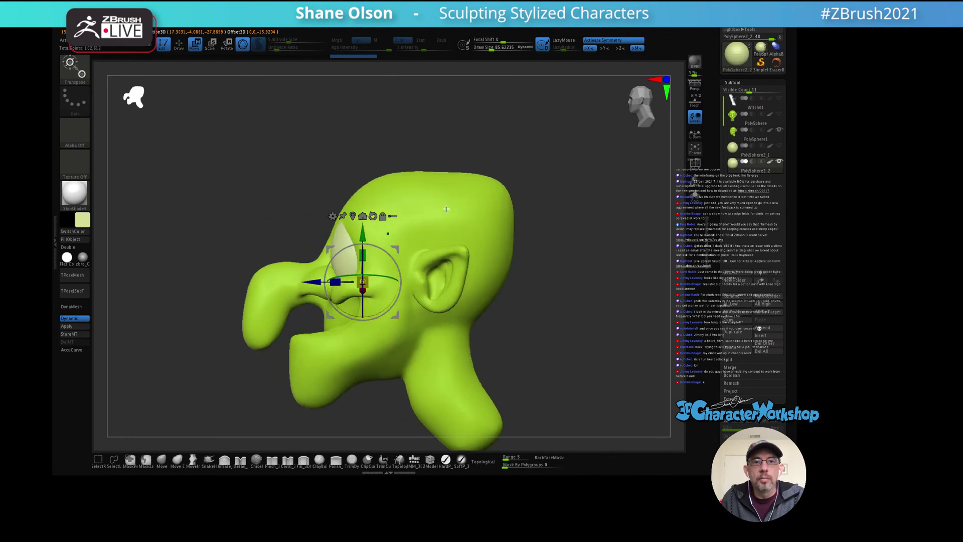
left_click_drag(395, 257, 395, 261)
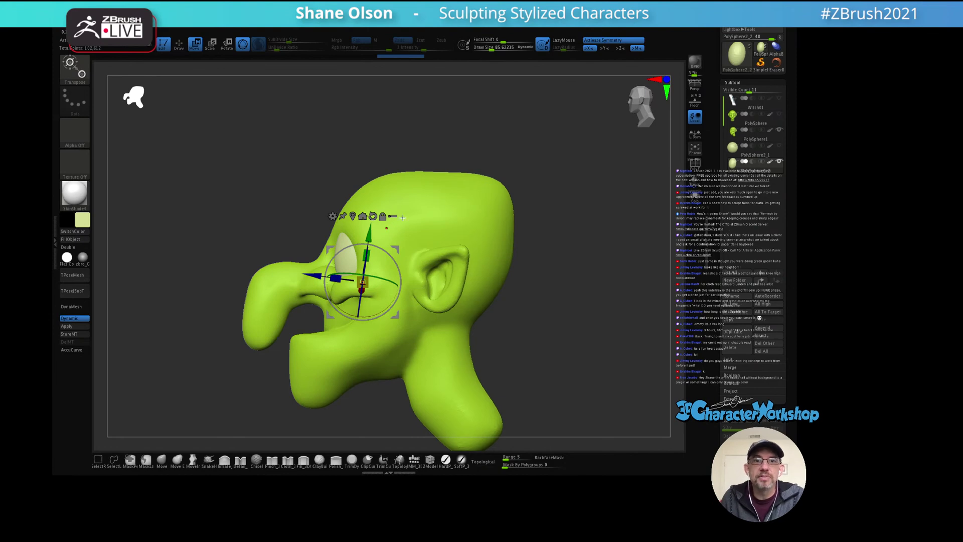
Step: Turn on ghost transparency to see the eyeballs through the head, and set the Move brush's draw size to about 104
left_click_drag(457, 151, 480, 158)
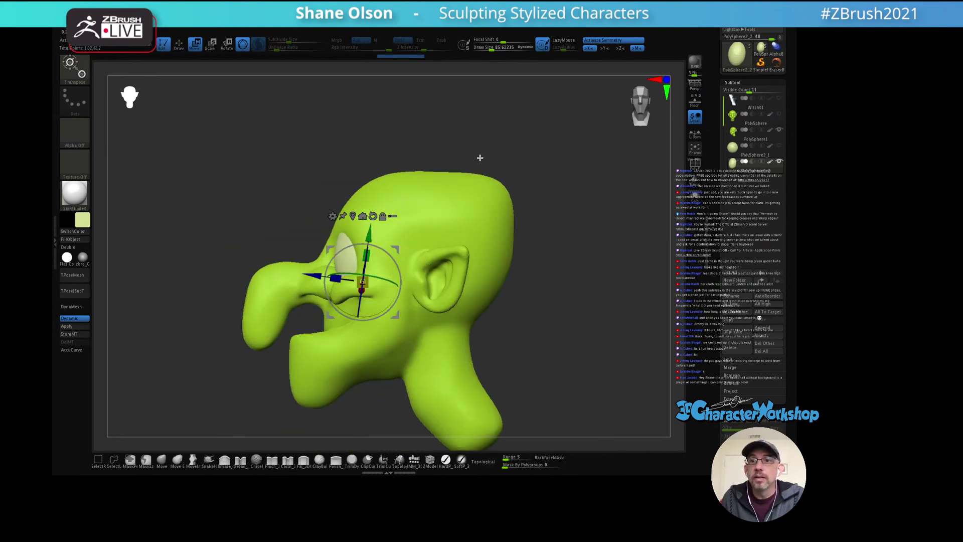
left_click(696, 185)
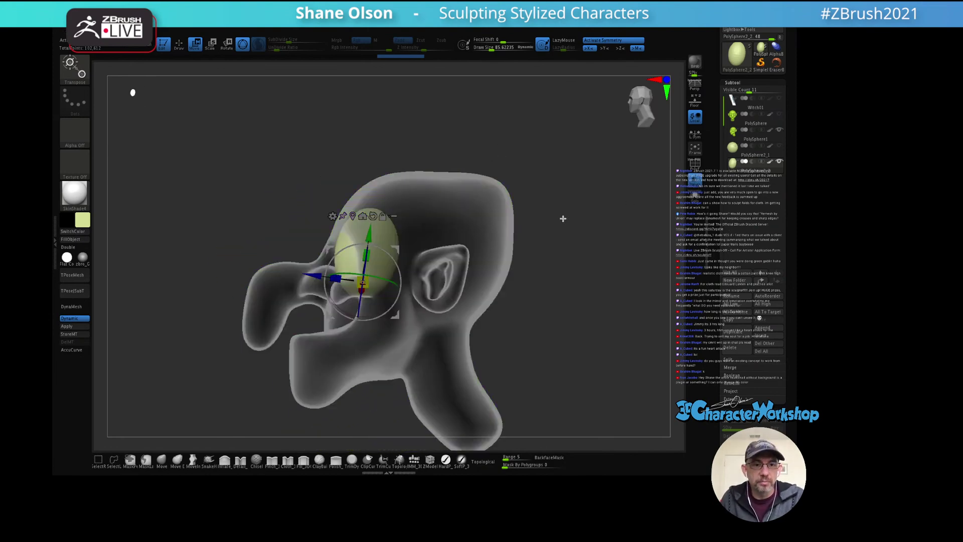
key("q")
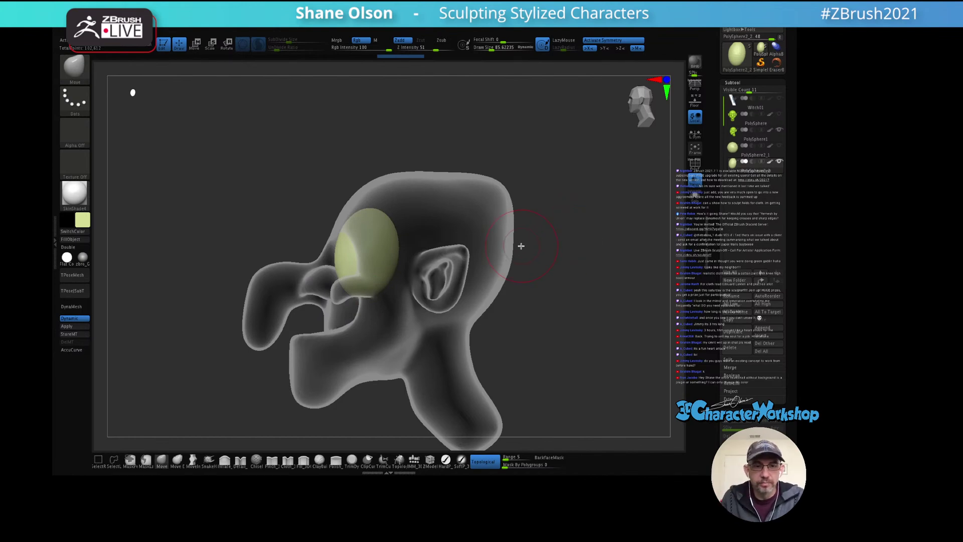
mouse_move(555, 174)
left_mouse_down("alt")
mouse_move(574, 197)
mouse_move(551, 208)
mouse_move(564, 214)
mouse_move(592, 199)
mouse_move(533, 211)
left_mouse_up("alt")
key("s")
left_click_drag(413, 251, 437, 249, "alt")
Step: Nudge the eyeballs by about 0.016 along their tilted vertical axis, and check them from the front
key("w")
left_click_drag(355, 251, 356, 246)
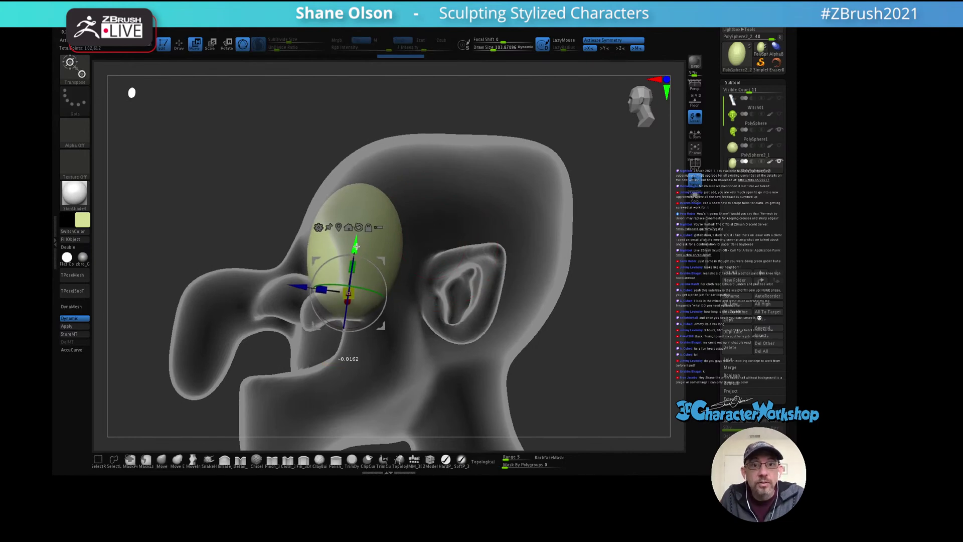
key("q")
mouse_move(417, 212)
left_mouse_down()
mouse_move(451, 212)
mouse_move(427, 221)
mouse_move(434, 226)
left_mouse_up()
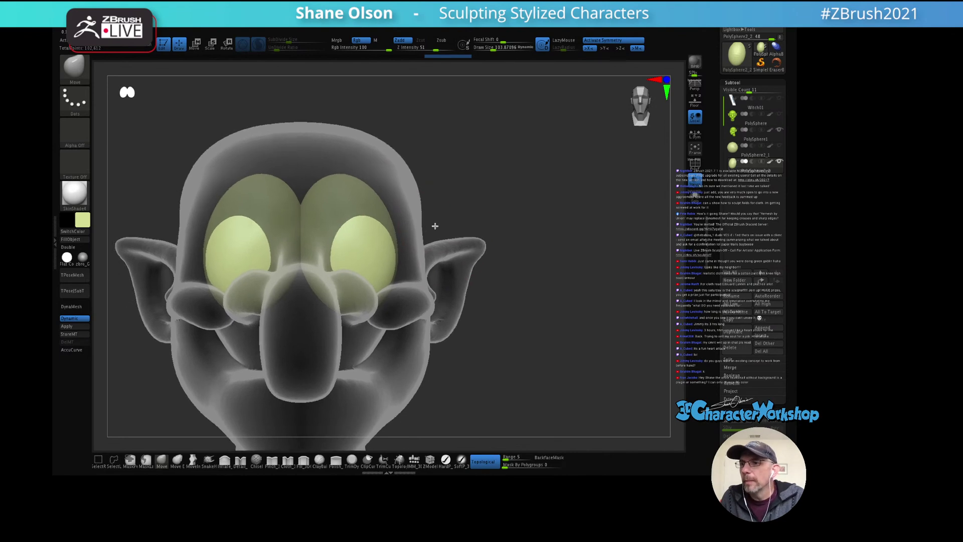
right_click_drag(434, 226, 430, 192, "alt")
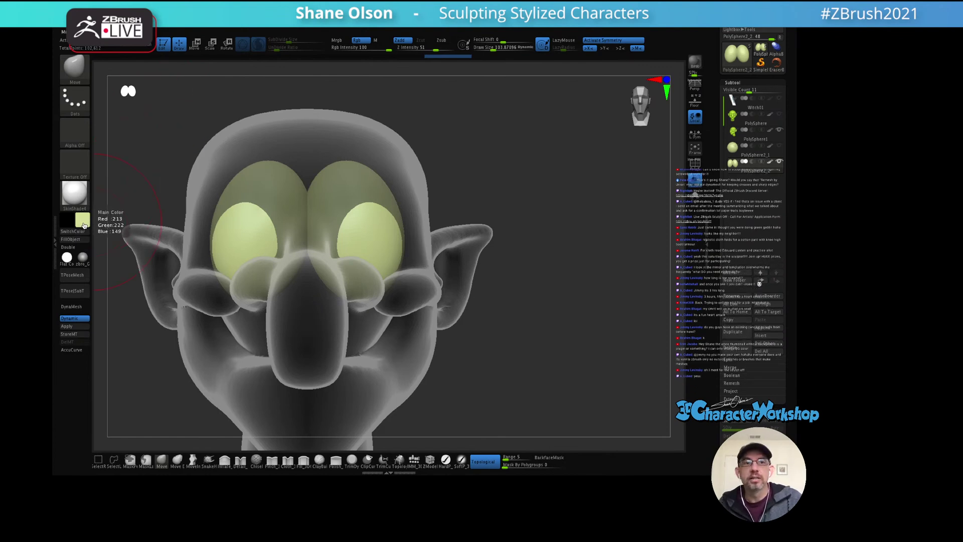
Step: Set the active colour to white and apply it as the thumbnail's background colour
left_click_drag(84, 226, 182, 169)
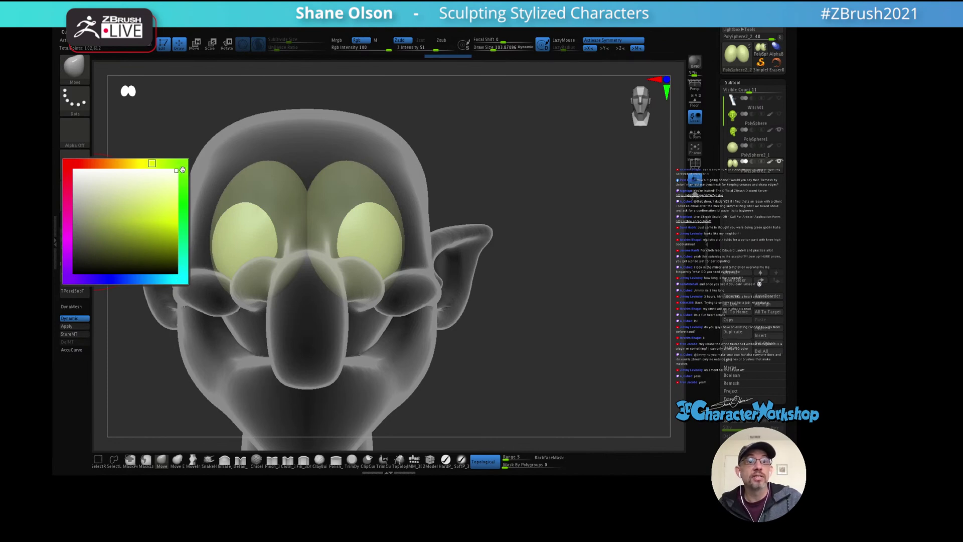
left_click(183, 169)
left_click(81, 169)
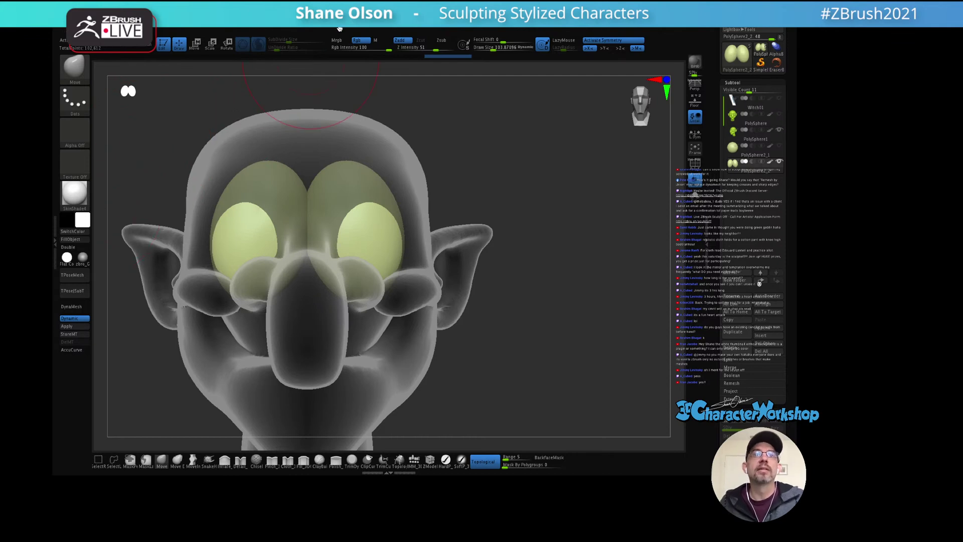
left_click(373, 29)
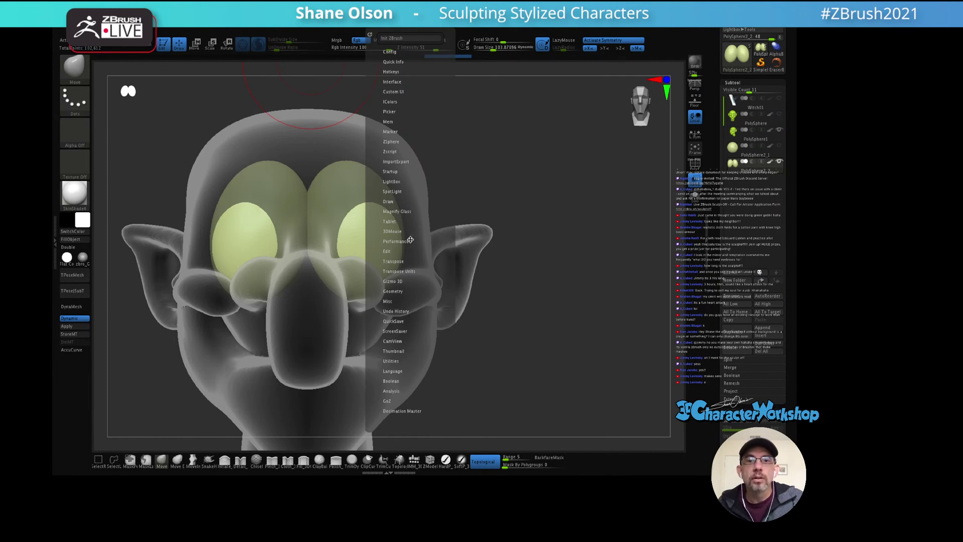
left_click(394, 352)
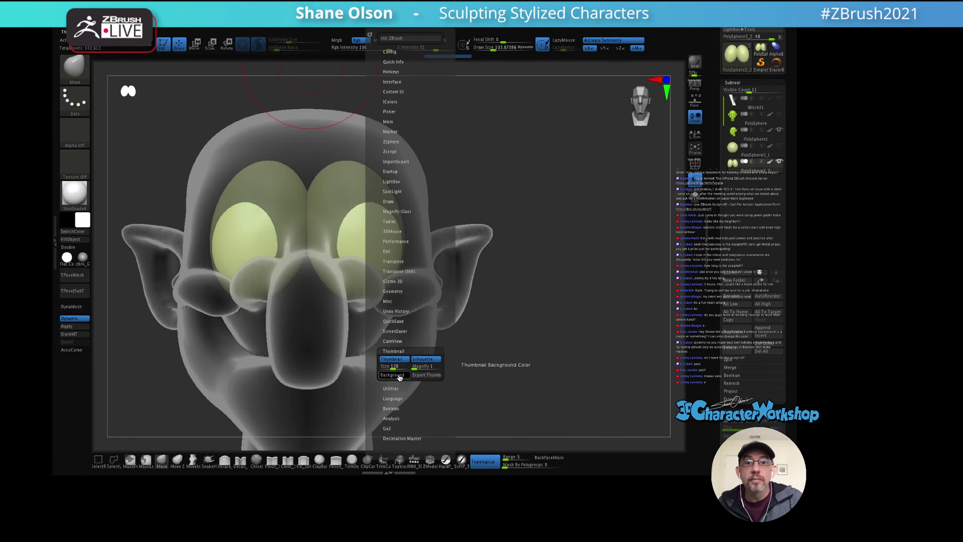
left_click(394, 376)
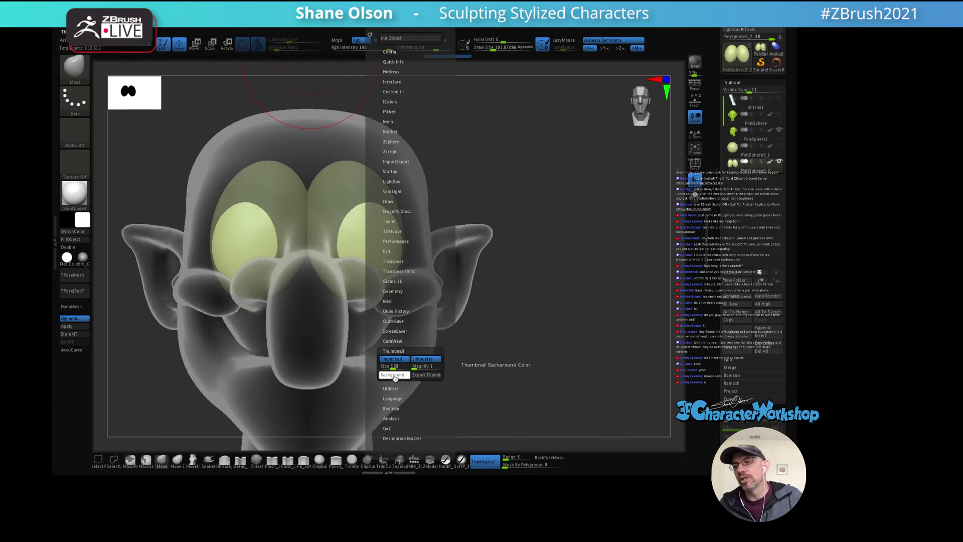
Step: Toggle the thumbnail's silhouette mode and the thumbnail itself off and back on to compare the displays
left_click(420, 359)
left_click(421, 359)
left_click(420, 359)
left_click(419, 361)
left_click(419, 361)
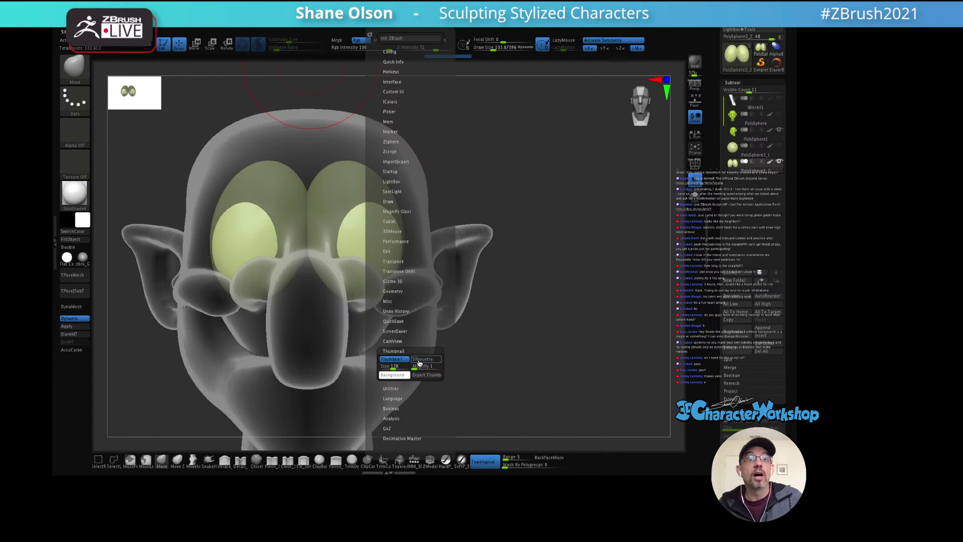
left_click(420, 359)
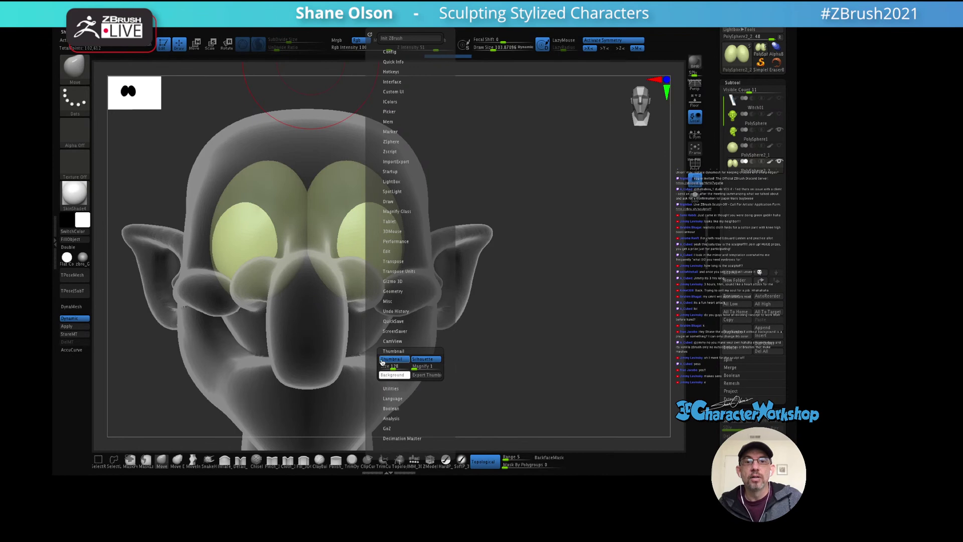
left_click(384, 360)
left_click(384, 359)
left_click(384, 359)
left_click(384, 359)
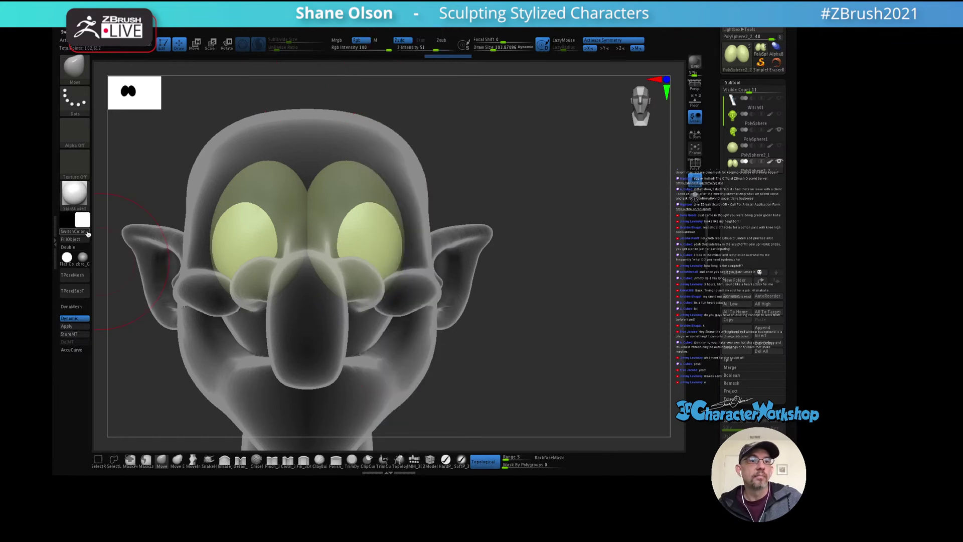
Step: Set the active colour to black and apply it as the thumbnail's background colour
left_click(83, 220)
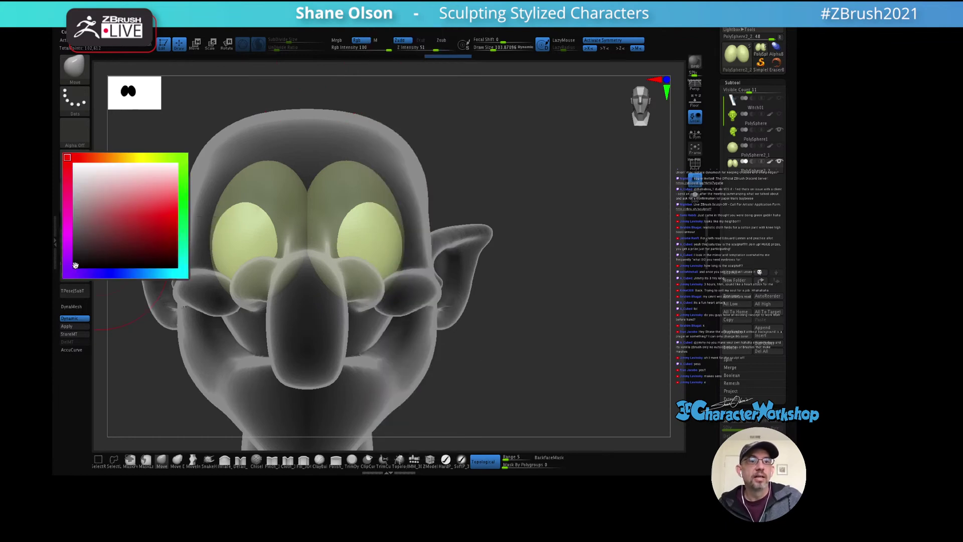
left_click(73, 266)
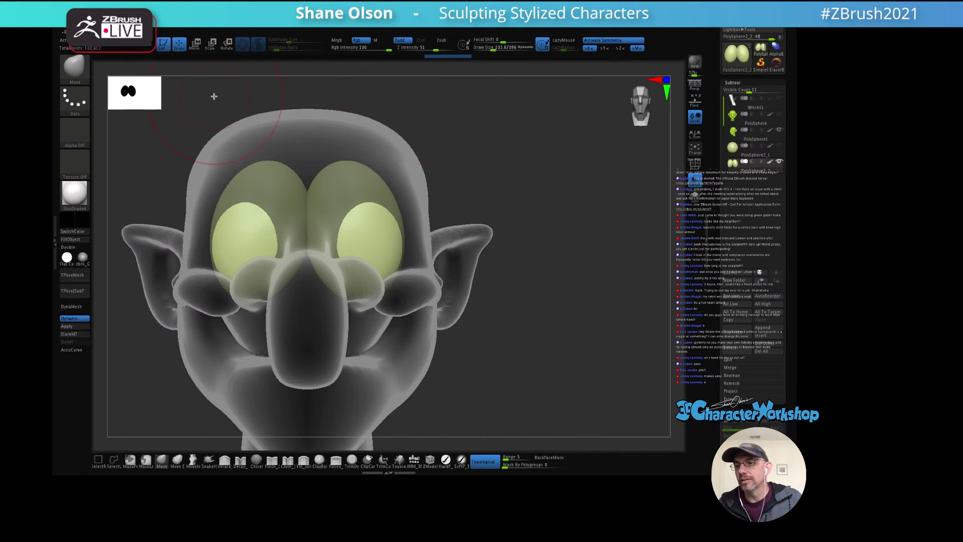
left_click(369, 29)
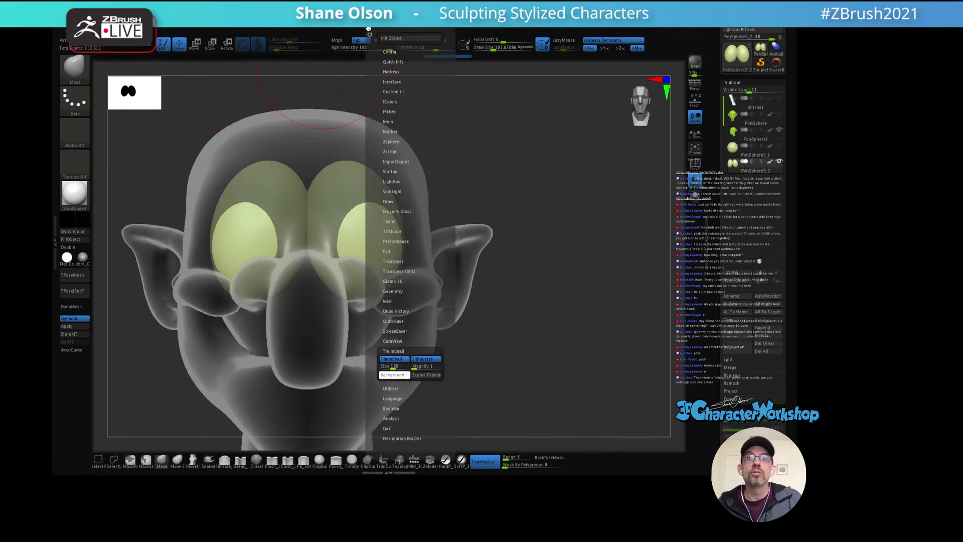
left_click(388, 377)
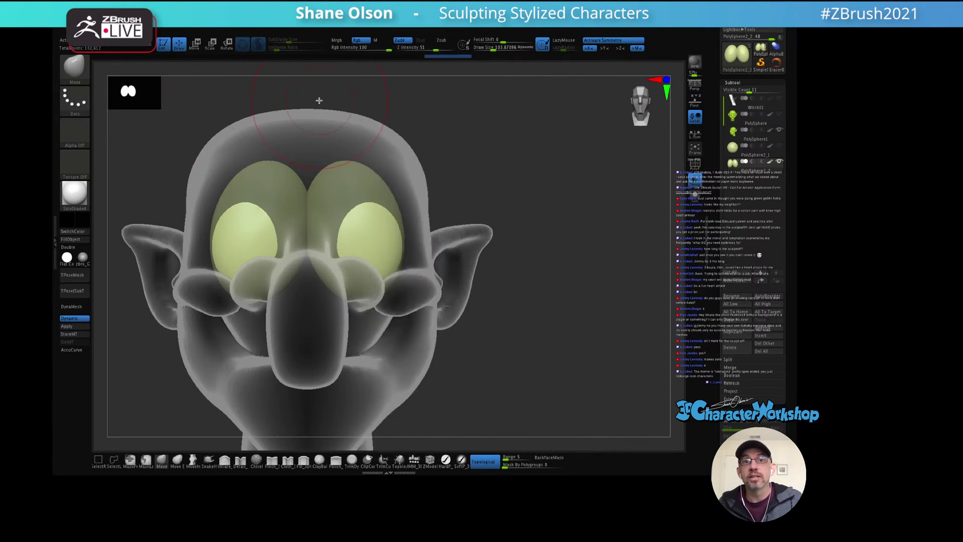
Step: Restore the thumbnail's background to the dark grey of the canvas
left_click(85, 221)
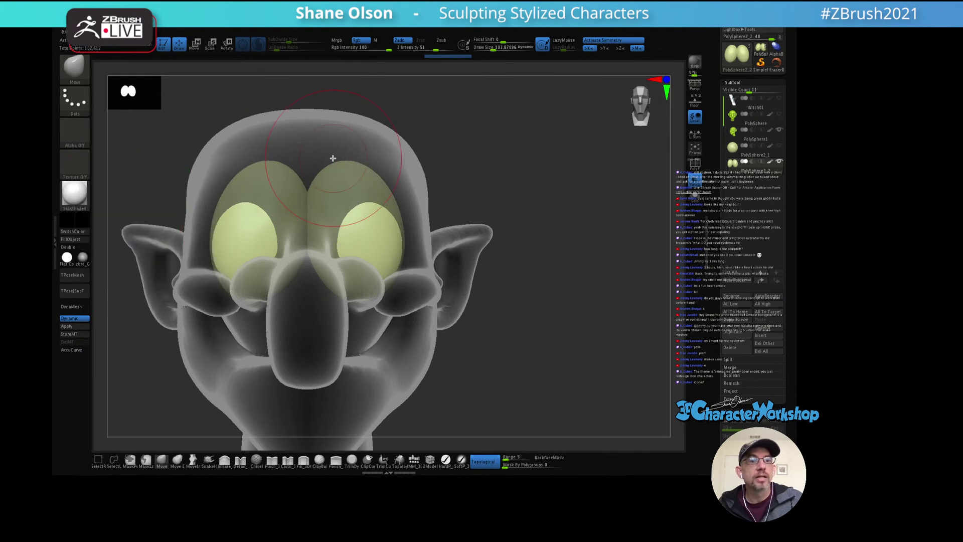
left_click(383, 26)
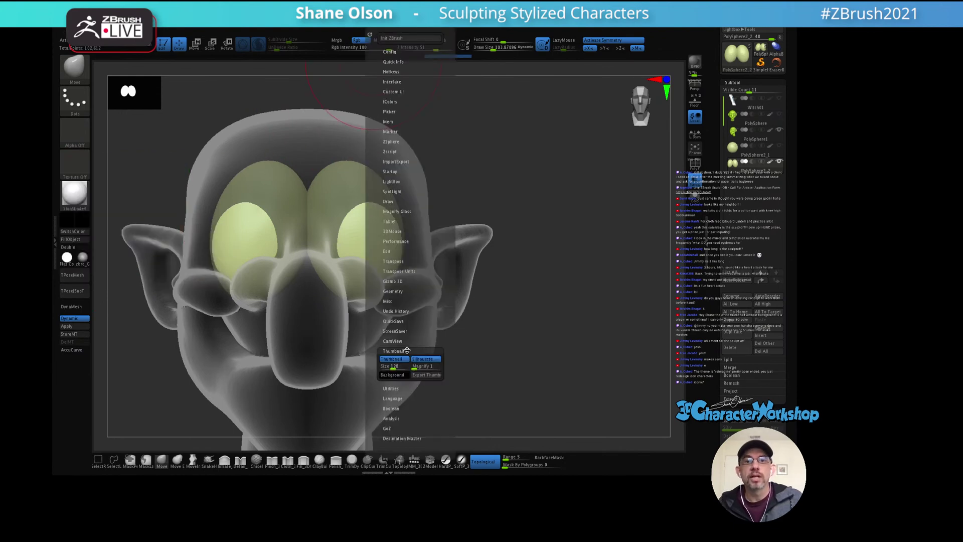
left_click(392, 374)
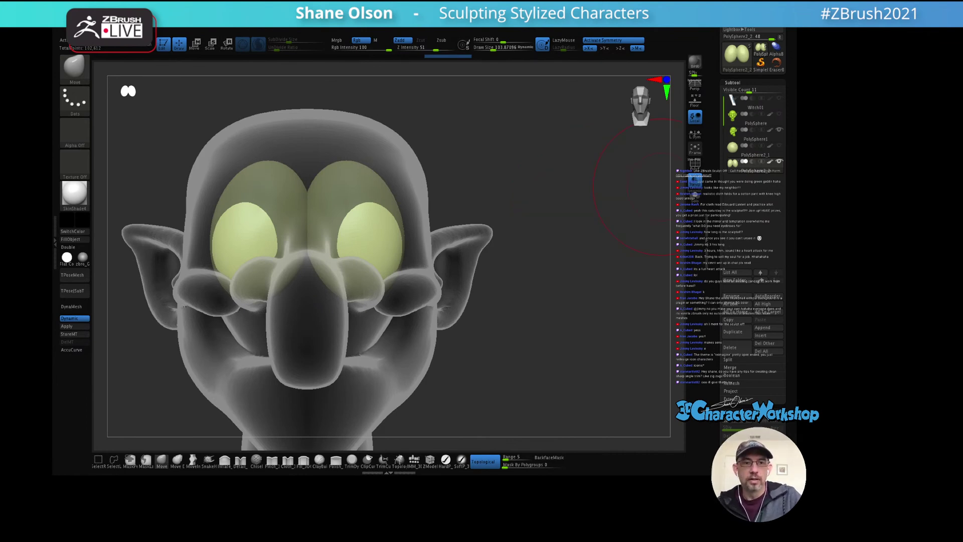
key("super+Tab")
key("super+shift+Tab")
key("super+shift+Tab")
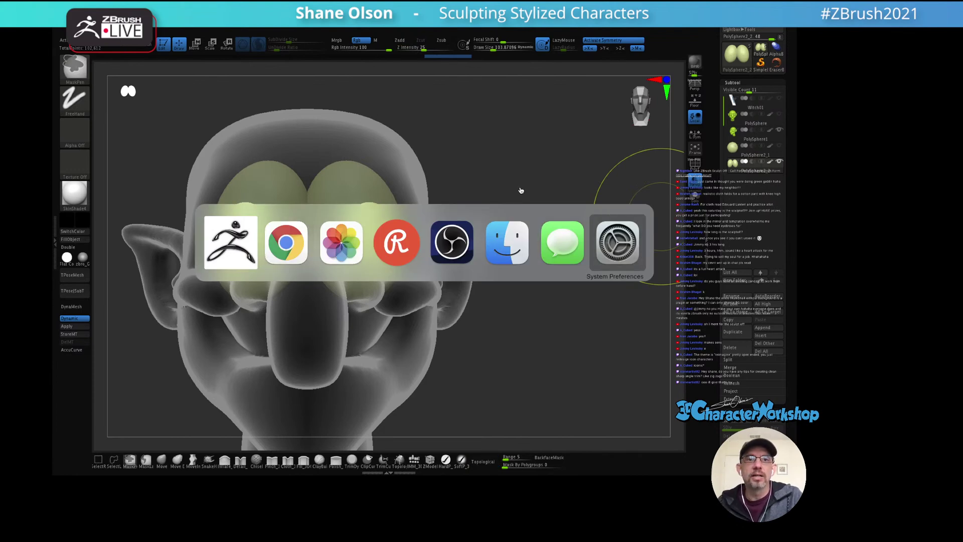
key("super+Tab")
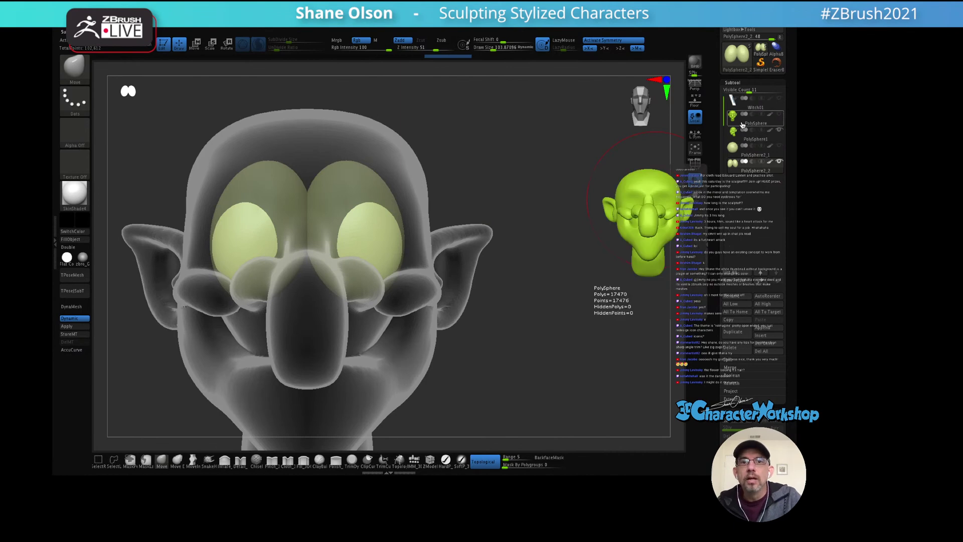
mouse_move(484, 461)
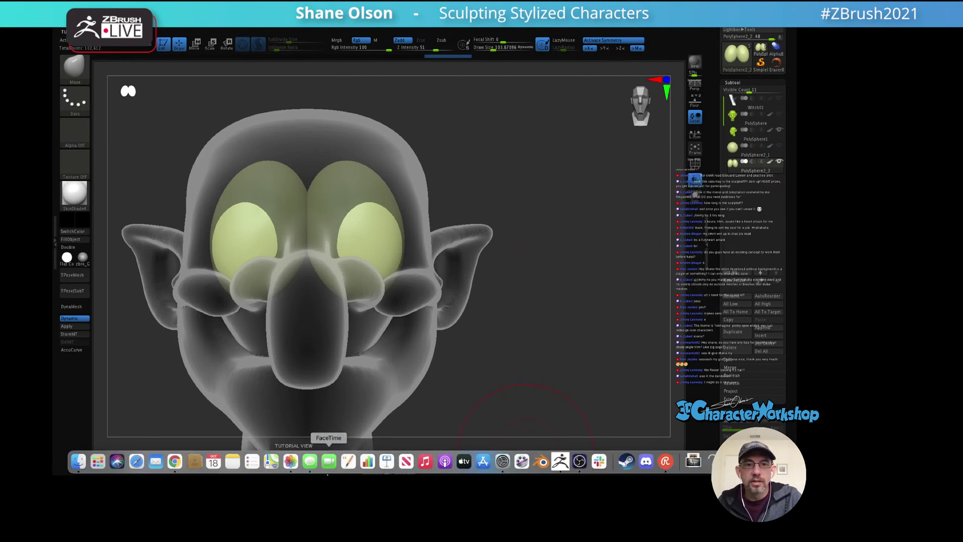
left_click(248, 459)
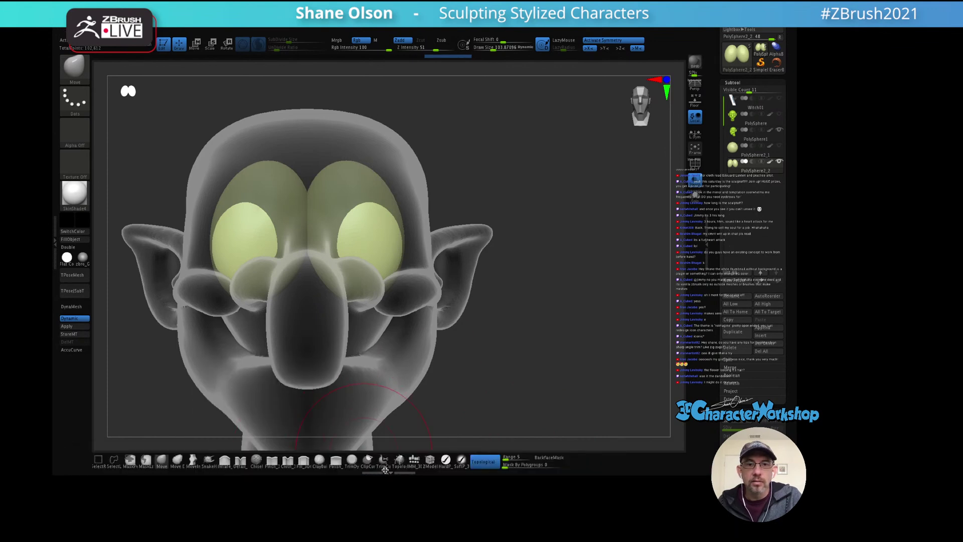
key("super+Tab")
key("super+Tab")
key("super+Tab")
key("super+Tab")
key("super+Tab")
key("super+Tab")
key("super+Tab")
key("super+Tab")
key("super+Tab")
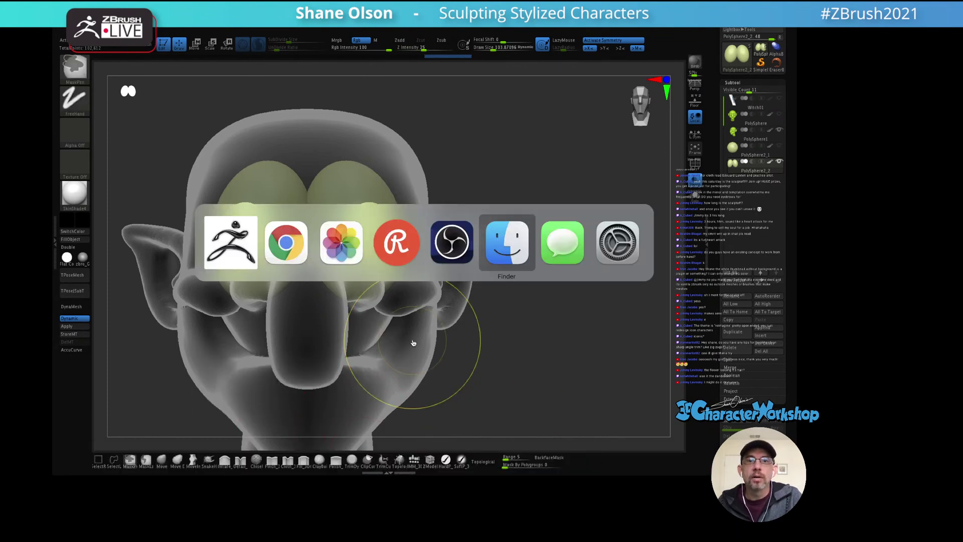
key("super+Escape")
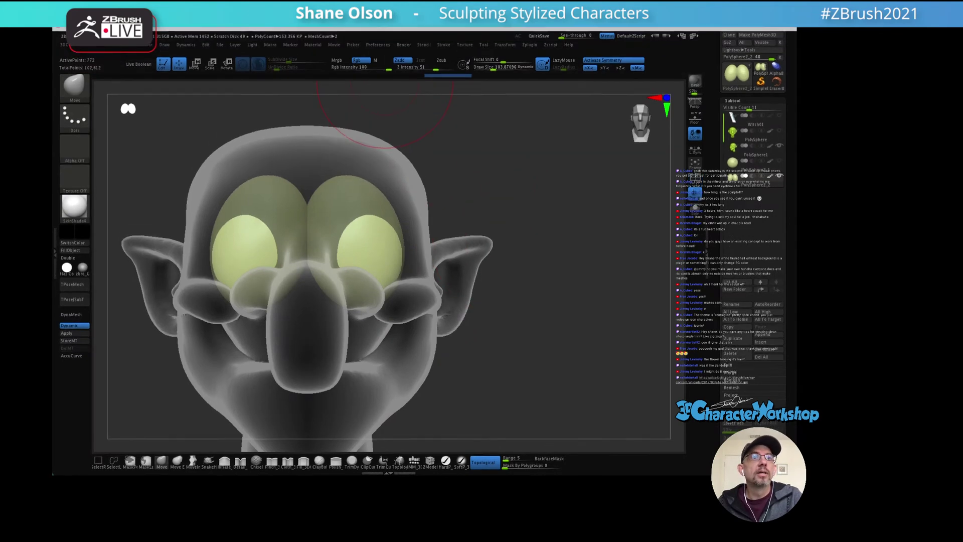
Step: Switch to Chrome, view the dandelion character image in an enlarged window, close it and return to ZBrush
key("super+Tab")
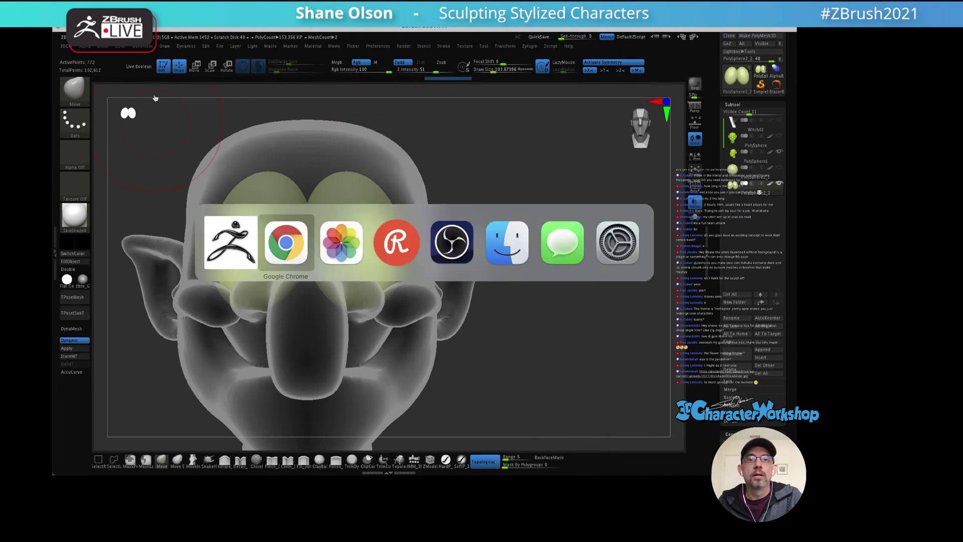
left_click_drag(347, 184, 417, 88)
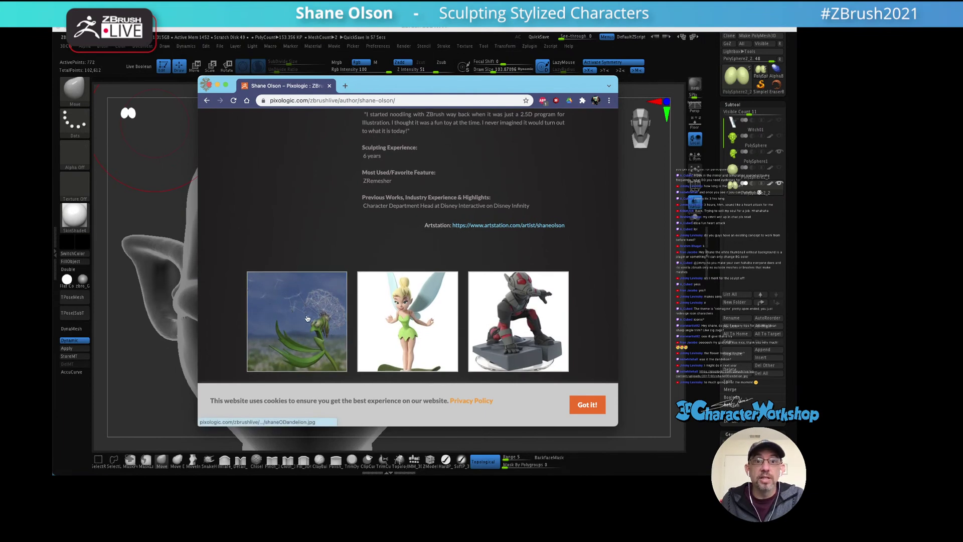
left_click(304, 319)
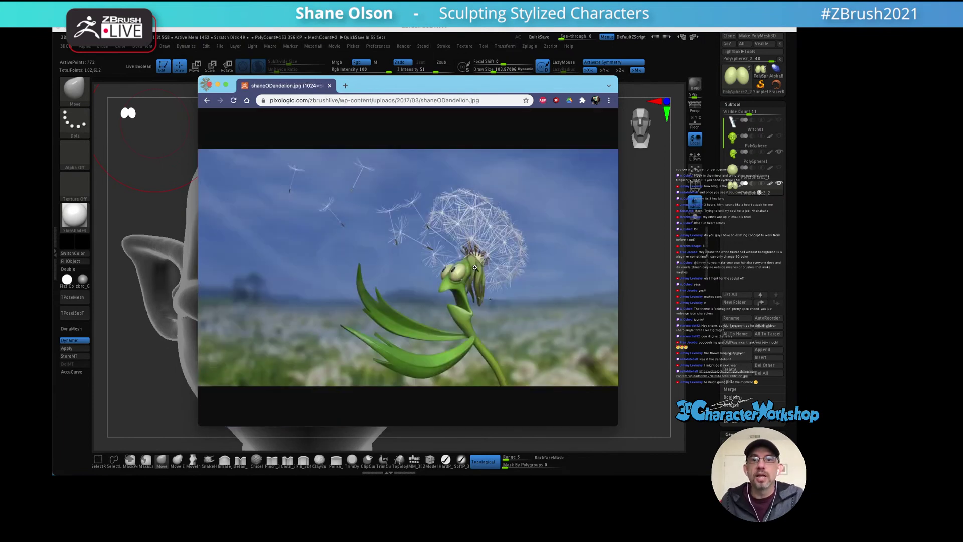
left_click_drag(435, 95, 319, 65)
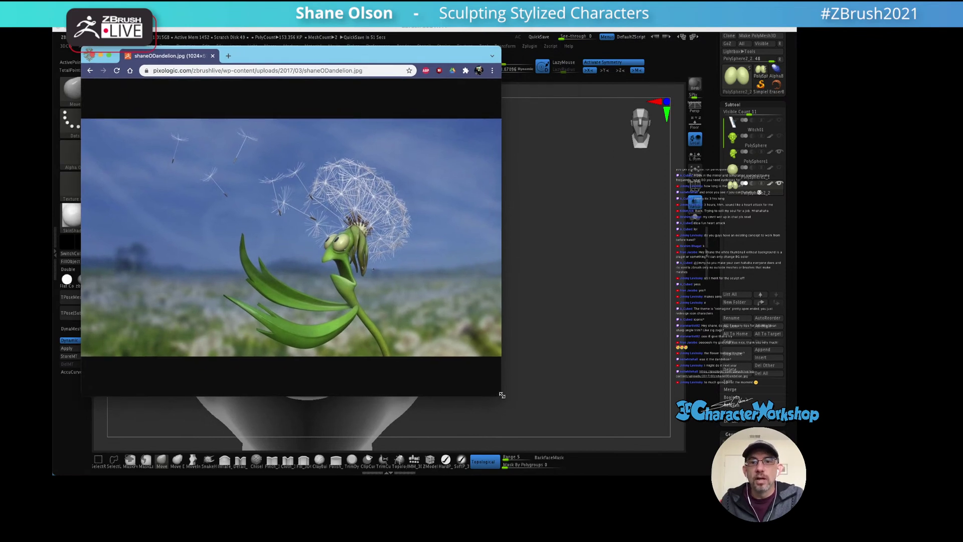
left_click_drag(503, 397, 715, 443)
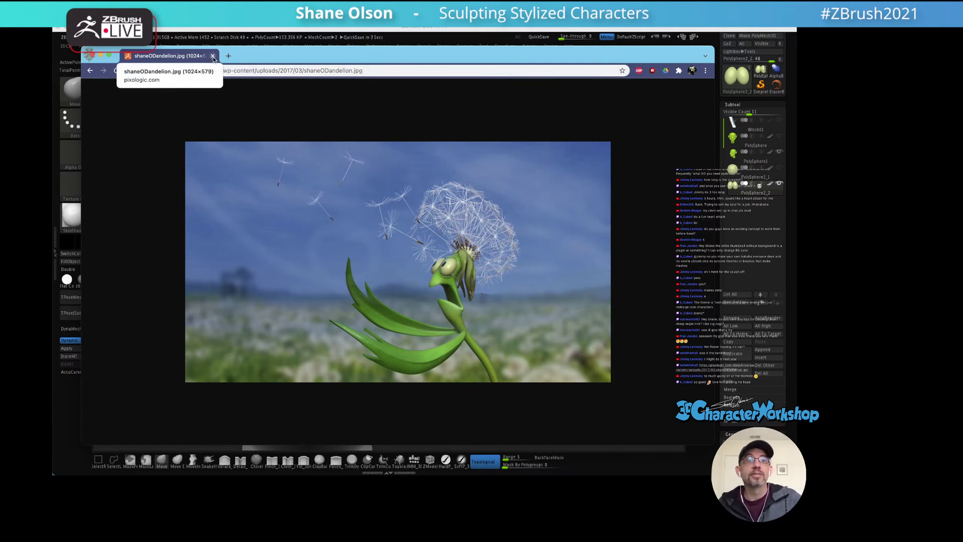
left_click(213, 56)
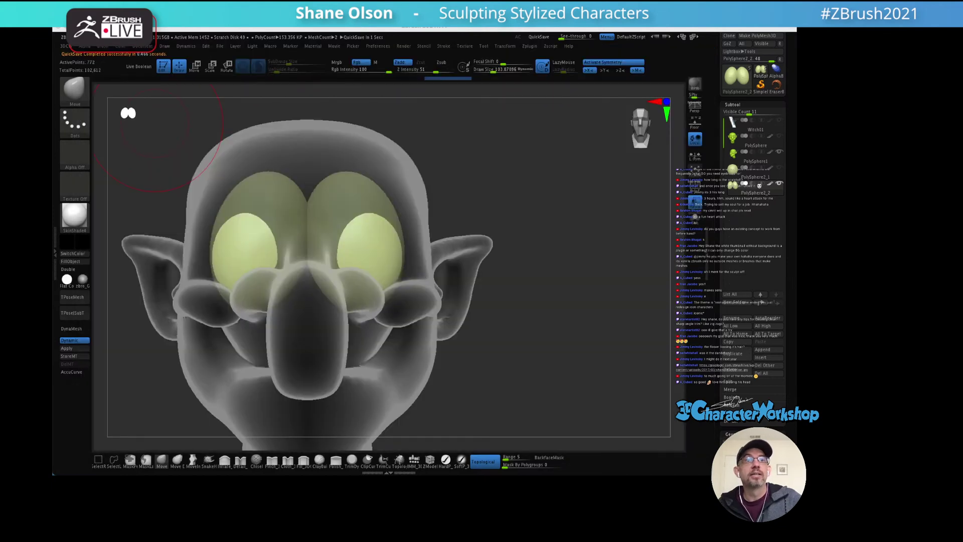
left_click(157, 124)
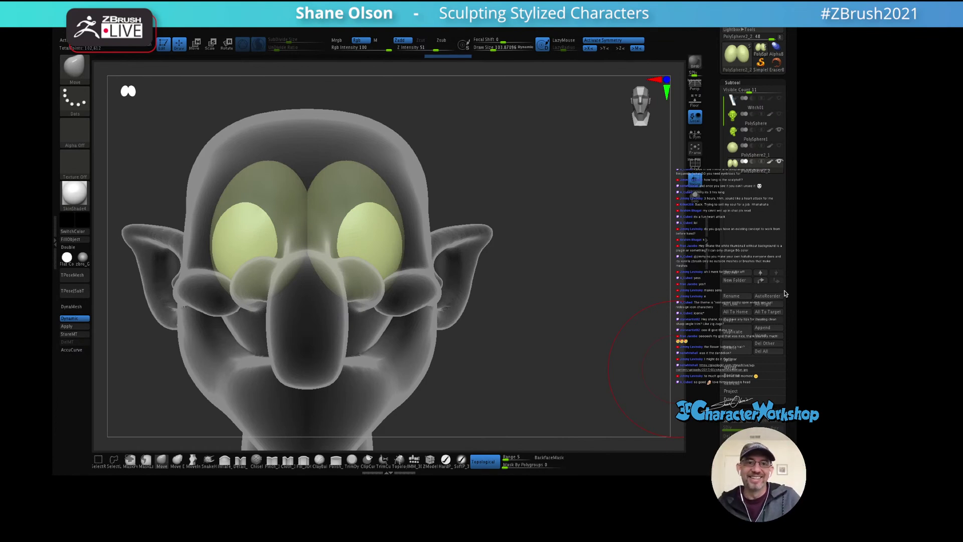
Step: Make the head subtool active and reshape the rim of the eye sockets with the resized Move brush
left_click_drag(574, 297, 563, 297)
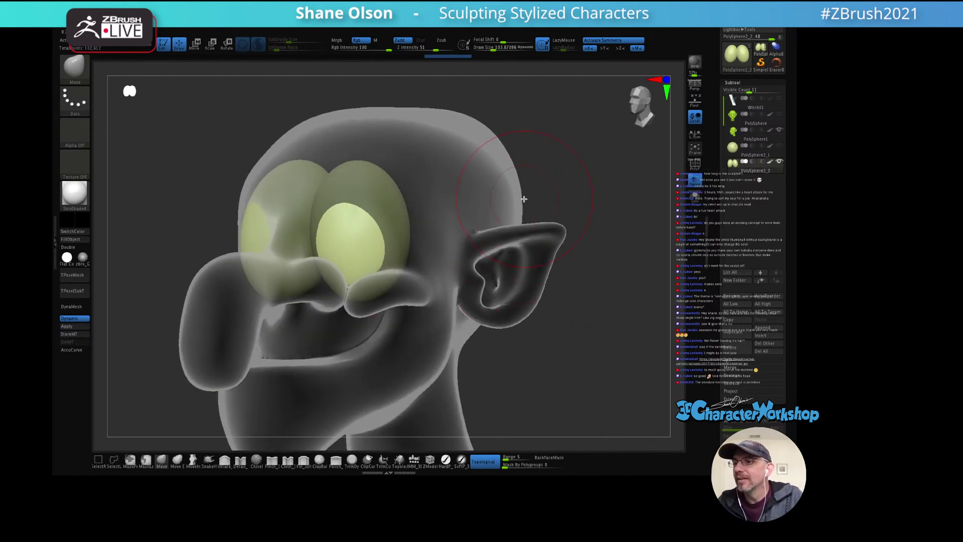
left_click_drag(590, 190, 587, 187)
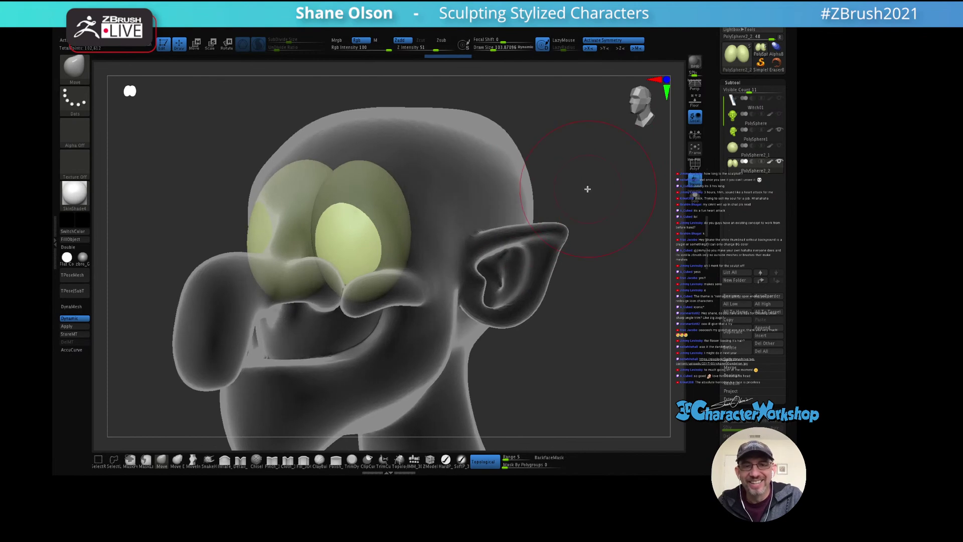
left_click(459, 199, "alt")
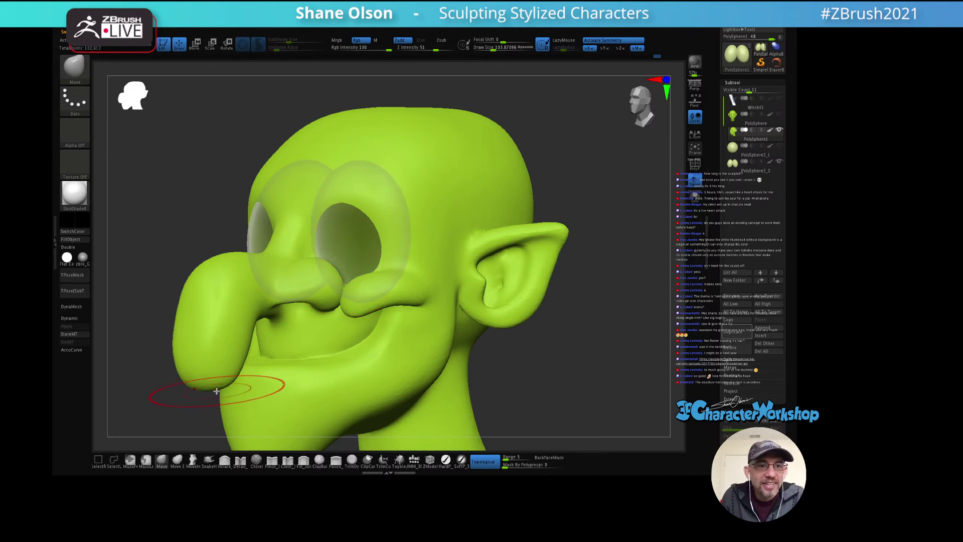
key("s")
left_click_drag(346, 226, 349, 226)
mouse_move(362, 220)
right_mouse_down()
mouse_move(351, 211)
mouse_move(370, 212)
mouse_move(368, 199)
mouse_move(355, 192)
mouse_move(370, 183)
mouse_move(382, 210)
mouse_move(387, 183)
right_mouse_up()
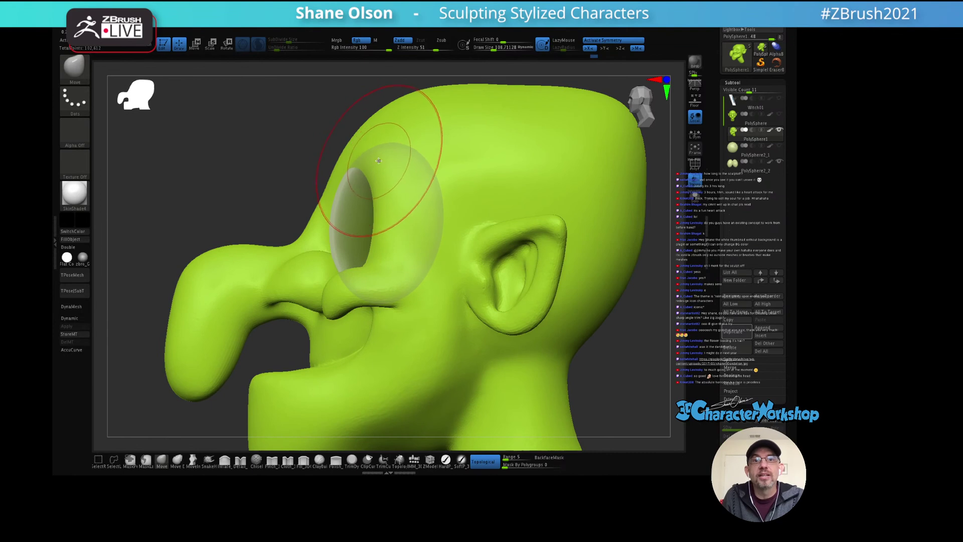
right_click_drag(384, 216, 410, 188)
Step: Turn off transparency and adjust the brow area around the eyes with the Move brush
left_click(695, 181)
mouse_move(533, 209)
right_mouse_down()
mouse_move(560, 214)
mouse_move(544, 217)
right_mouse_up()
right_click_drag(482, 195, 337, 201)
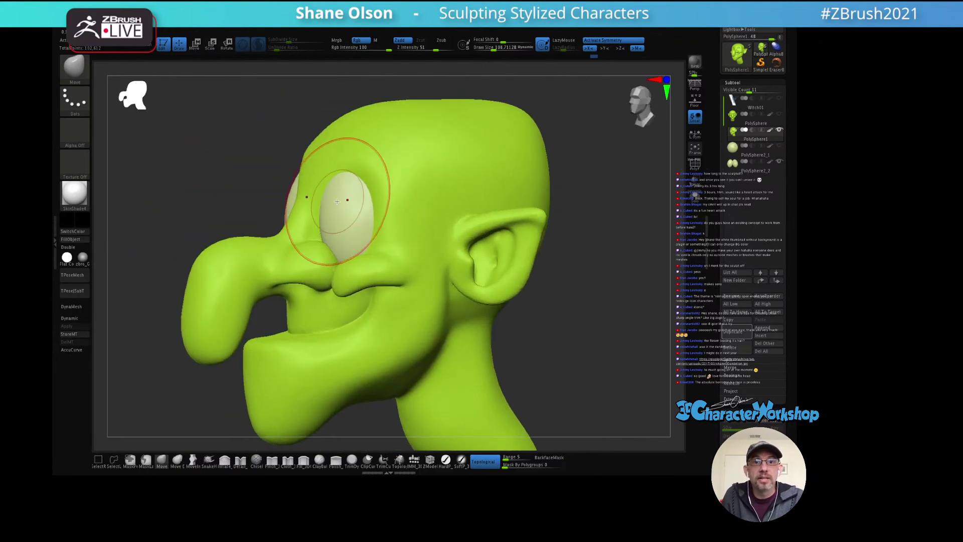
right_click_drag(383, 146, 382, 167)
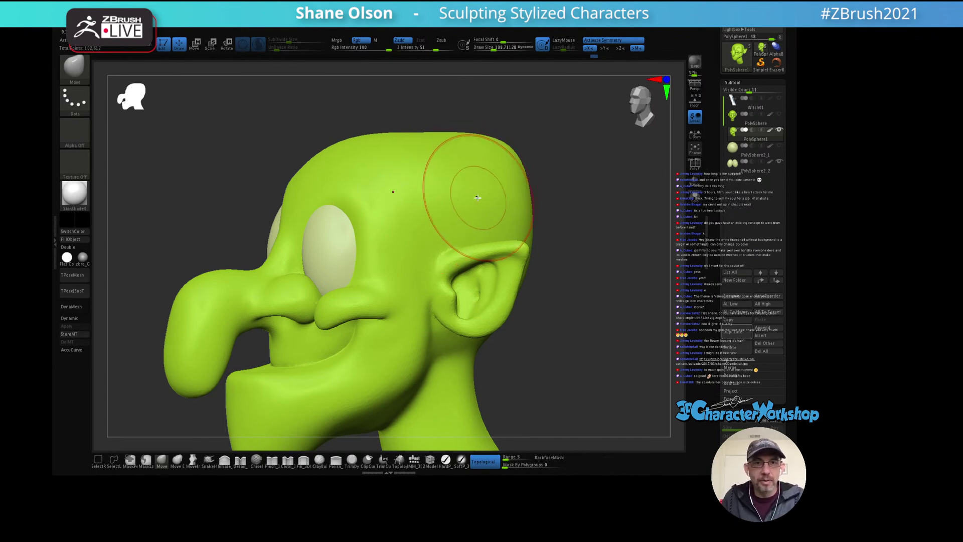
Step: Try to reshape the forehead and temple with differently sized Move strokes and undo them
key("s")
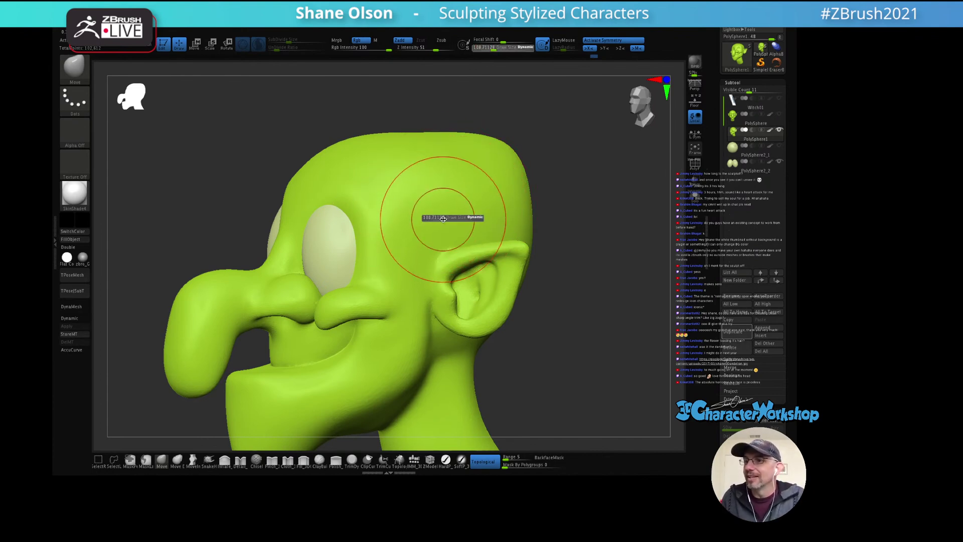
left_click_drag(441, 218, 443, 218)
right_click_drag(430, 209, 434, 206)
key("ctrl+z")
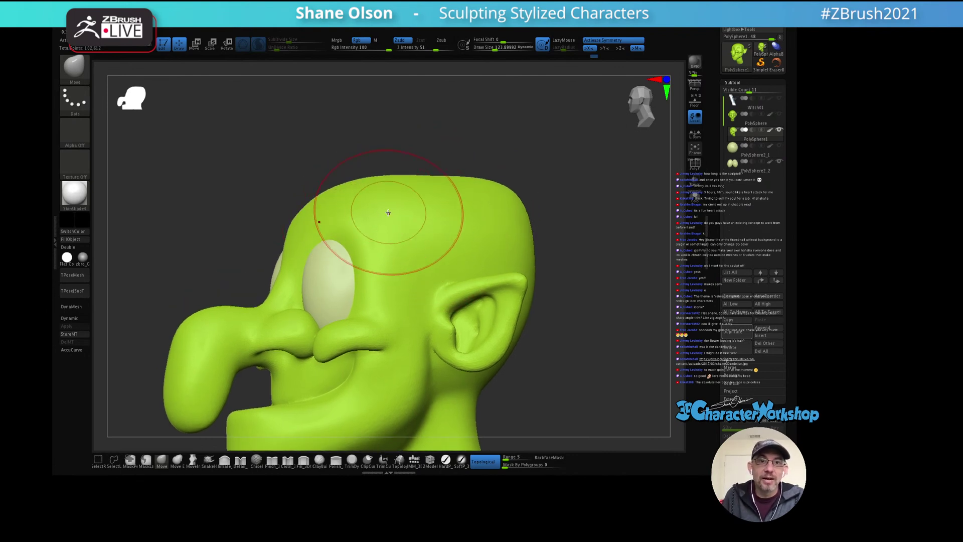
key("s")
left_click_drag(368, 213, 377, 214)
key("ctrl+z")
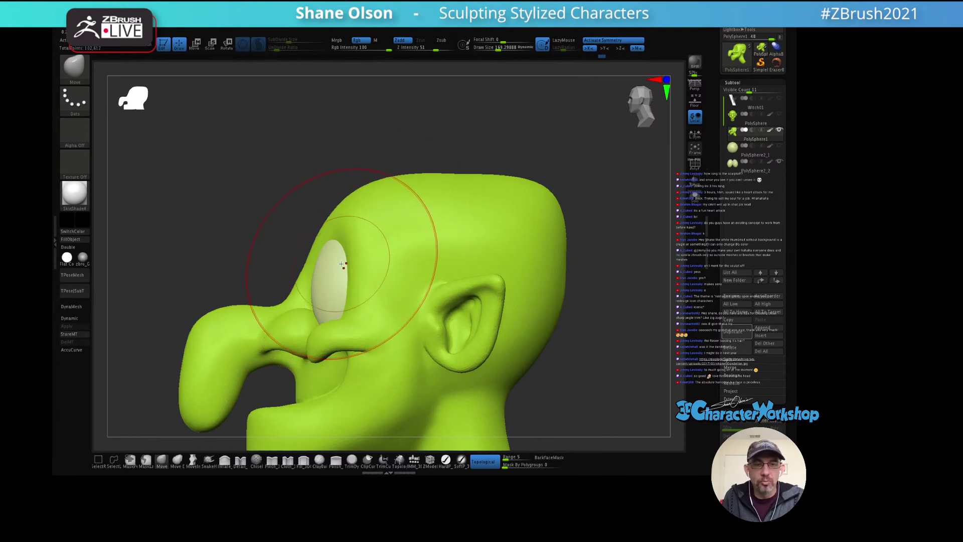
Step: Shape the brow and the outer edge of the eye sockets with Move strokes, reducing the brush size
mouse_move(348, 238)
right_mouse_down()
mouse_move(328, 239)
mouse_move(417, 235)
mouse_move(375, 234)
mouse_move(404, 250)
right_mouse_up()
key("s")
left_click_drag(349, 271, 342, 270)
mouse_move(381, 265)
right_mouse_down()
mouse_move(340, 256)
mouse_move(312, 221)
mouse_move(369, 232)
mouse_move(344, 225)
mouse_move(370, 241)
mouse_move(356, 269)
right_mouse_up()
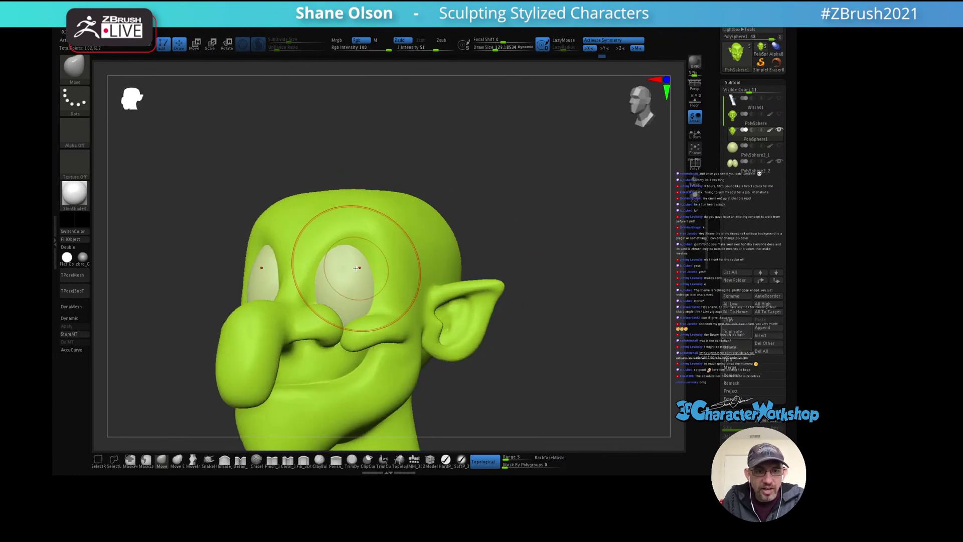
key("s")
left_click_drag(356, 268, 351, 268)
mouse_move(321, 216)
right_mouse_down()
mouse_move(348, 219)
mouse_move(352, 232)
mouse_move(332, 259)
mouse_move(378, 221)
mouse_move(398, 247)
mouse_move(354, 282)
mouse_move(368, 276)
mouse_move(349, 260)
right_mouse_up()
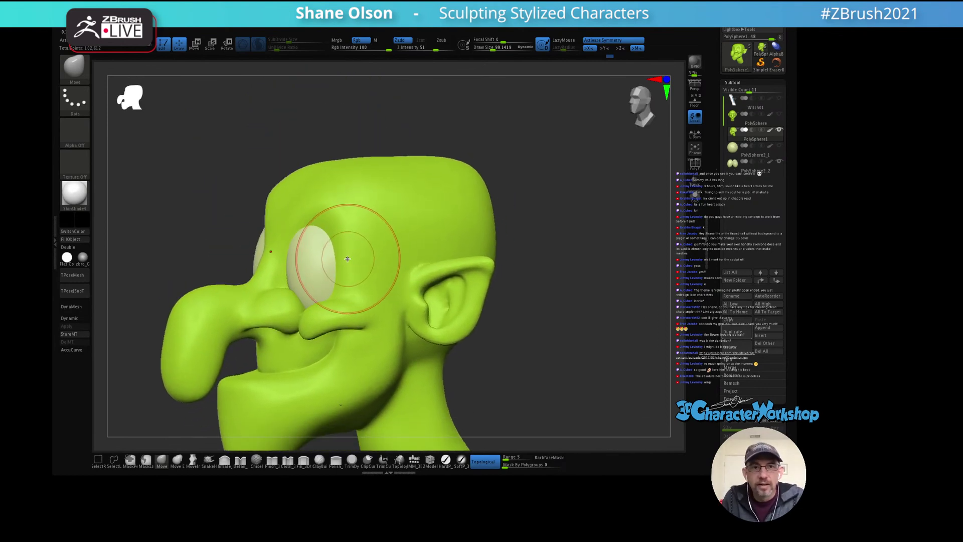
Step: Refine the temple and outer corner of the eye sockets beside the eyeballs with the Move brush
key("s")
left_click_drag(359, 258, 357, 258)
right_click_drag(348, 237, 378, 235)
key("s")
left_click_drag(369, 257, 372, 256)
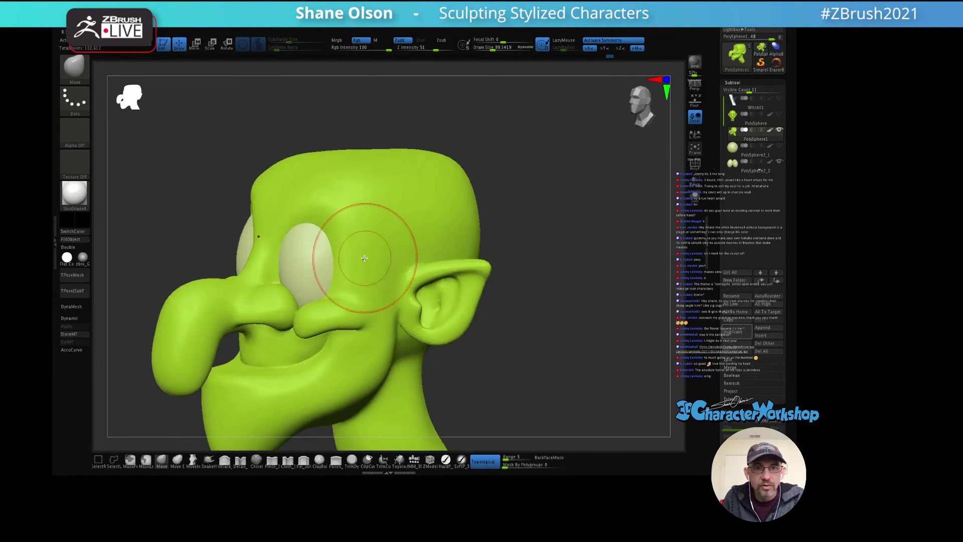
mouse_move(333, 296)
right_mouse_down()
mouse_move(350, 253)
mouse_move(350, 217)
mouse_move(305, 236)
mouse_move(304, 226)
mouse_move(300, 236)
mouse_move(331, 211)
right_mouse_up()
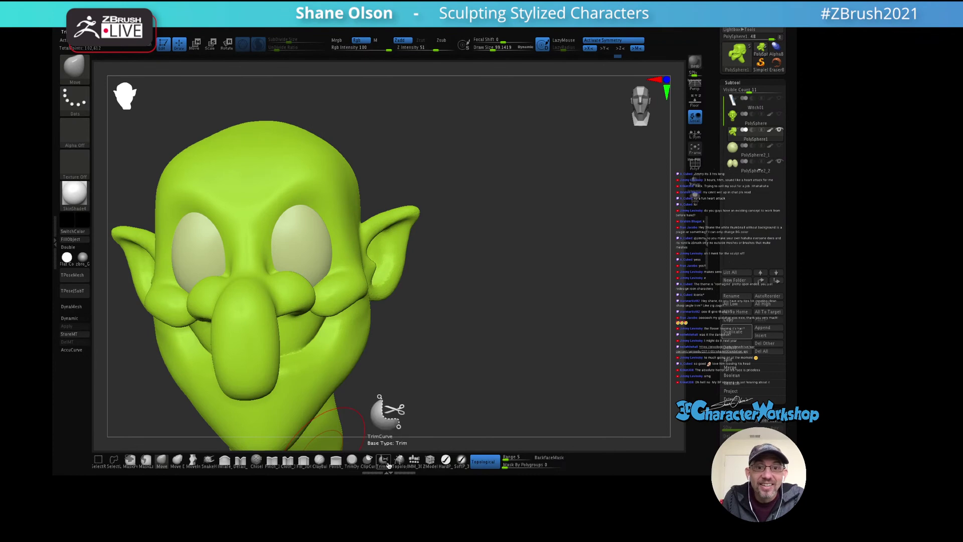
Step: Try to build up slanted brow ridges above the eyes with a smaller ClayBuildup brush, and undo the strokes
left_click(321, 463)
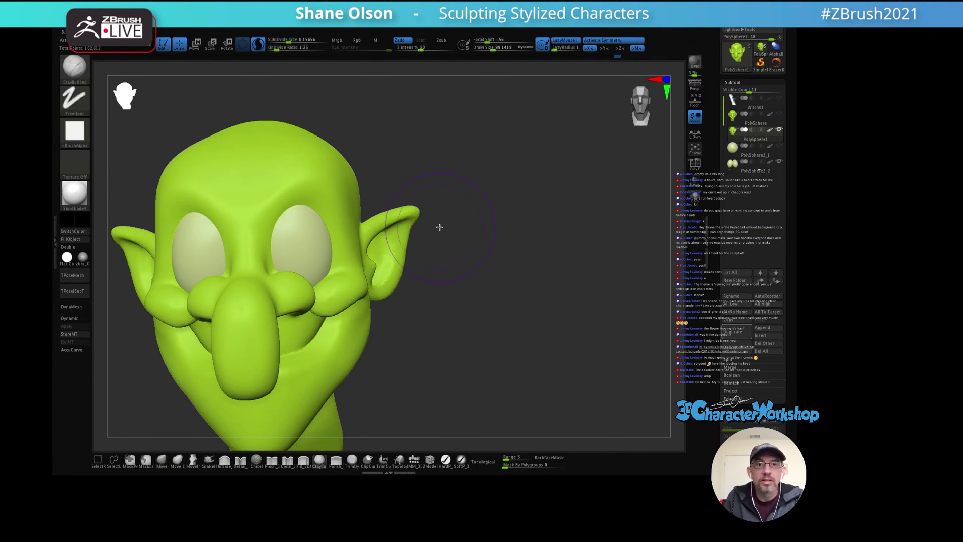
key("s")
left_click_drag(460, 204, 456, 204)
mouse_move(462, 169)
left_mouse_down("alt")
mouse_move(498, 189)
mouse_move(486, 194)
left_mouse_up("alt")
key("s")
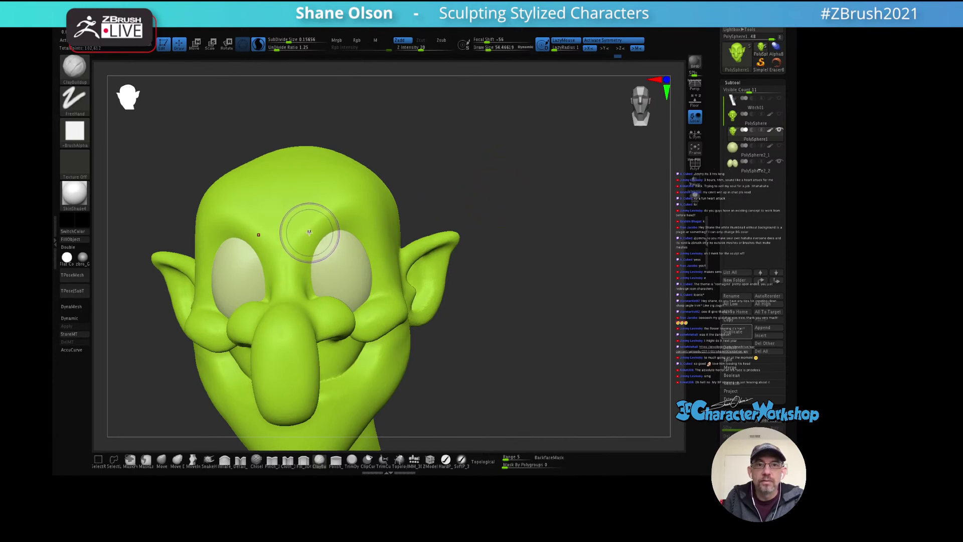
key("s")
left_click_drag(310, 232, 349, 208)
mouse_move(382, 187)
right_mouse_down()
mouse_move(317, 195)
mouse_move(346, 193)
right_mouse_up()
left_click_drag(286, 242, 329, 202)
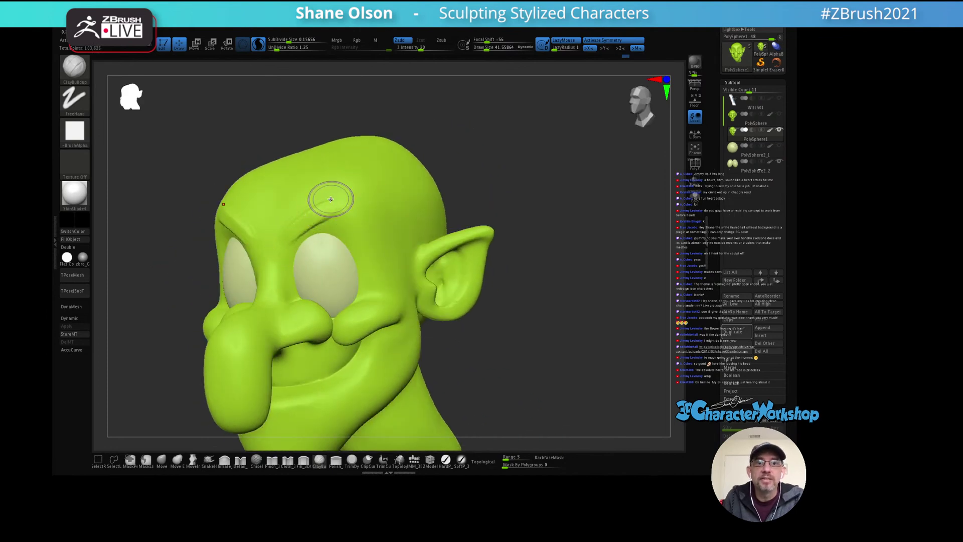
mouse_move(330, 199)
right_mouse_down()
mouse_move(319, 236)
mouse_move(325, 219)
mouse_move(350, 240)
mouse_move(397, 220)
mouse_move(386, 234)
mouse_move(326, 232)
mouse_move(351, 229)
right_mouse_up()
key("ctrl")
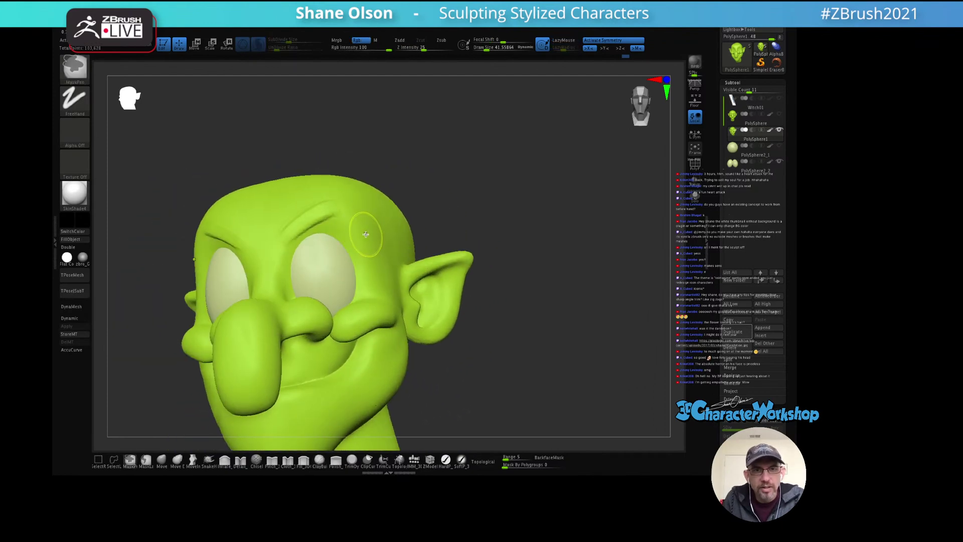
key("ctrl+z")
Step: Choose the Inflate brush and swell symmetrical brow ridges above both eyes
right_click_drag(429, 212, 438, 217, "shift")
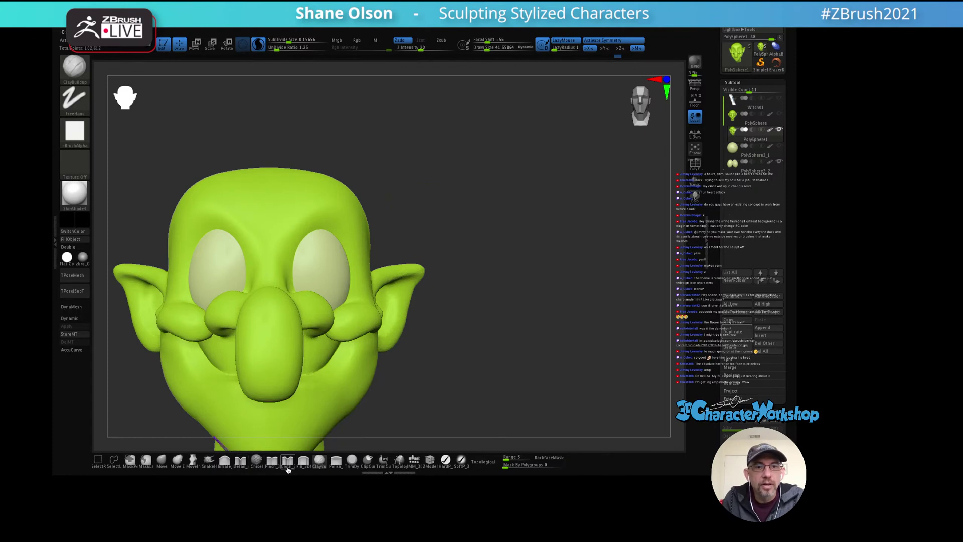
left_click(225, 460)
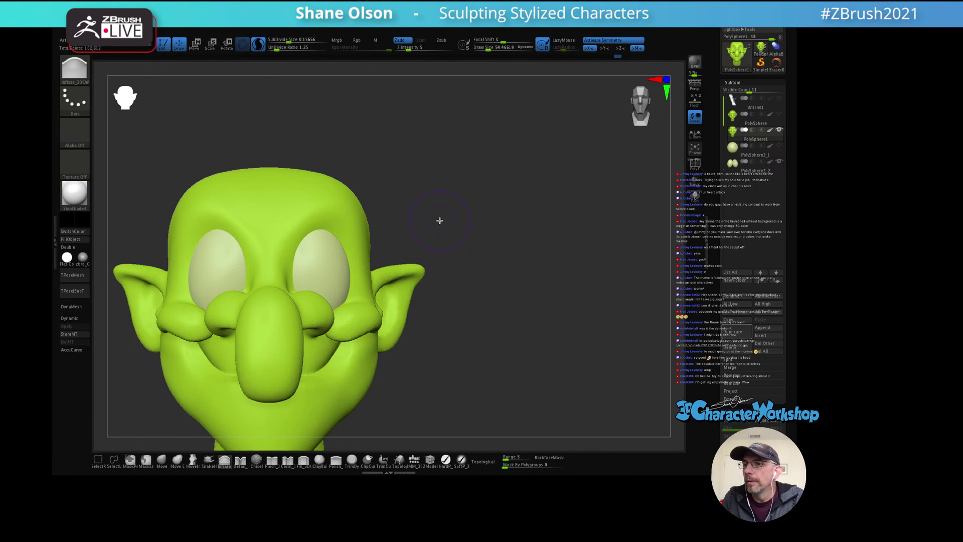
mouse_move(438, 217)
left_mouse_down()
mouse_move(443, 195)
mouse_move(494, 183)
mouse_move(398, 215)
left_mouse_up()
left_click_drag(340, 204, 372, 197)
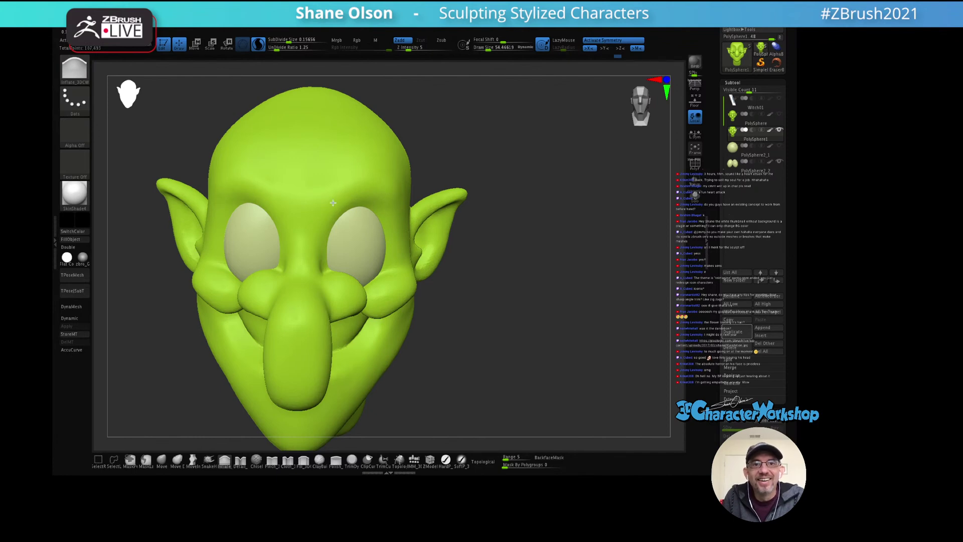
left_click_drag(350, 201, 371, 193)
Step: Thicken and extend the brow ridges along the upper eye sockets with further Inflate strokes
mouse_move(496, 198)
left_mouse_down()
mouse_move(379, 199)
mouse_move(330, 222)
mouse_move(346, 206)
left_mouse_up()
mouse_move(358, 203)
right_mouse_down()
mouse_move(361, 226)
mouse_move(344, 225)
right_mouse_up()
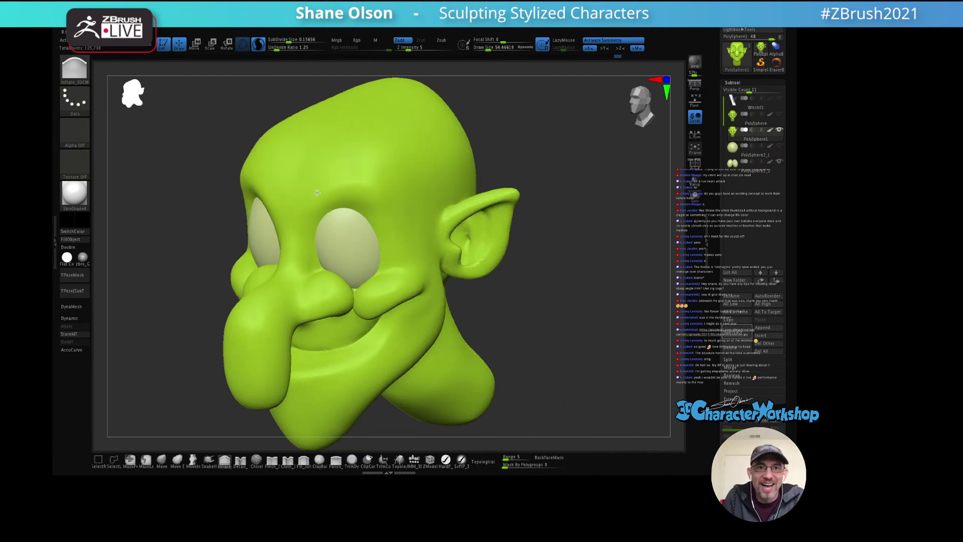
right_click_drag(383, 181, 376, 203)
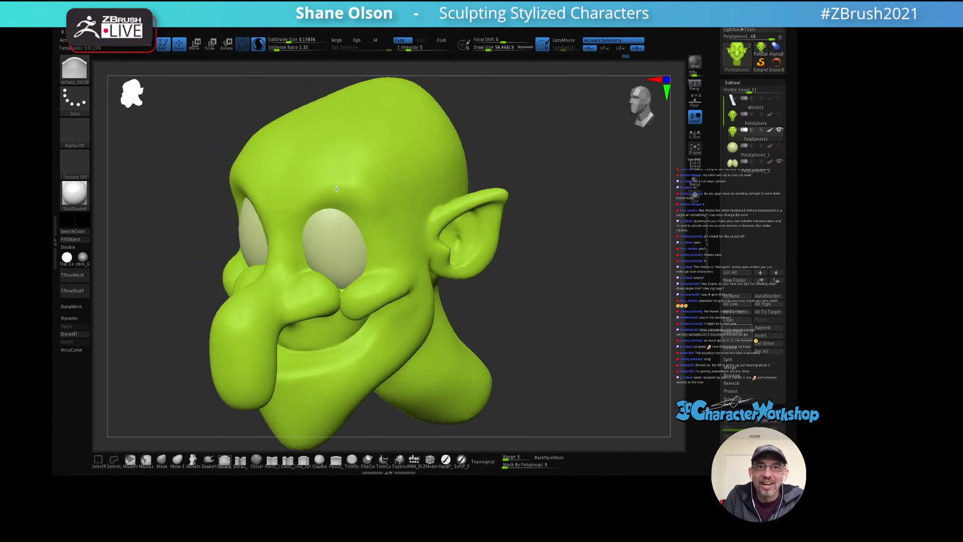
right_click_drag(344, 178, 323, 232)
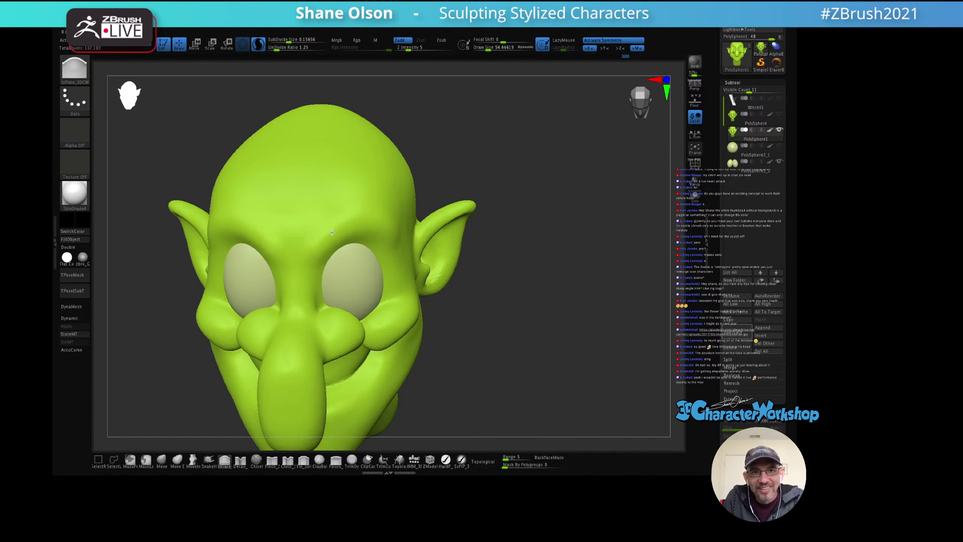
mouse_move(387, 221)
right_mouse_down()
mouse_move(363, 200)
mouse_move(407, 215)
mouse_move(351, 243)
mouse_move(341, 229)
right_mouse_up()
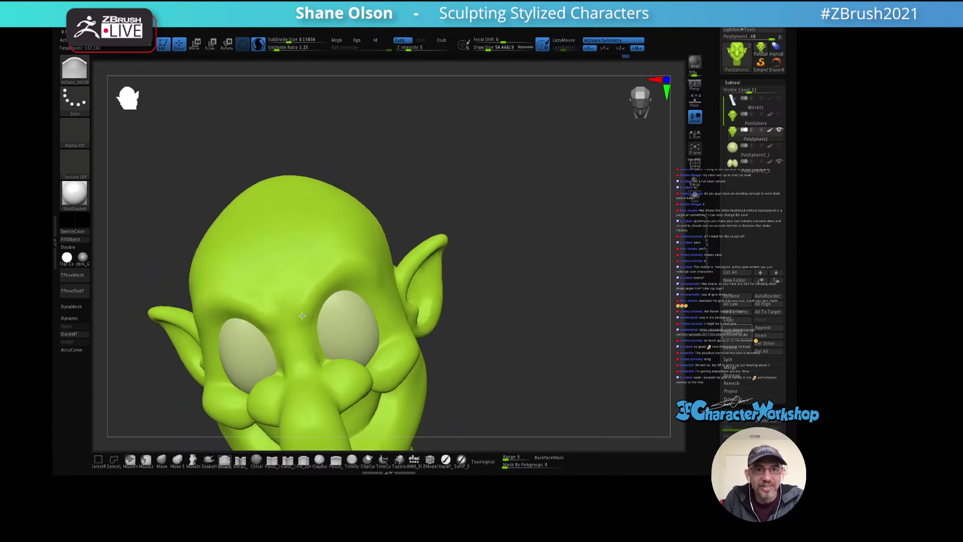
Step: Build up the inner ends of the brows above the nose bridge with the resized Inflate brush
right_click_drag(302, 316, 346, 261)
key("s")
left_click_drag(346, 271, 314, 290)
key("s")
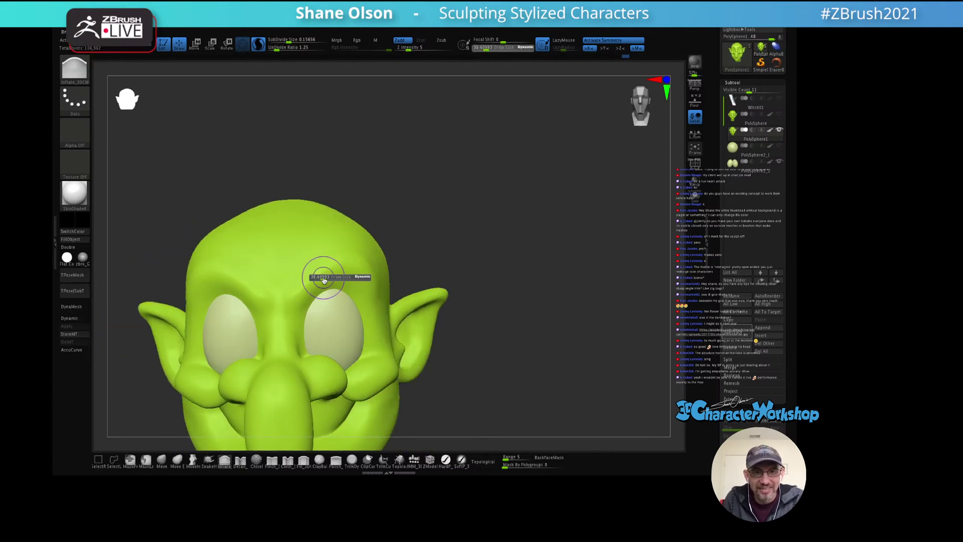
right_click_drag(327, 278, 325, 279)
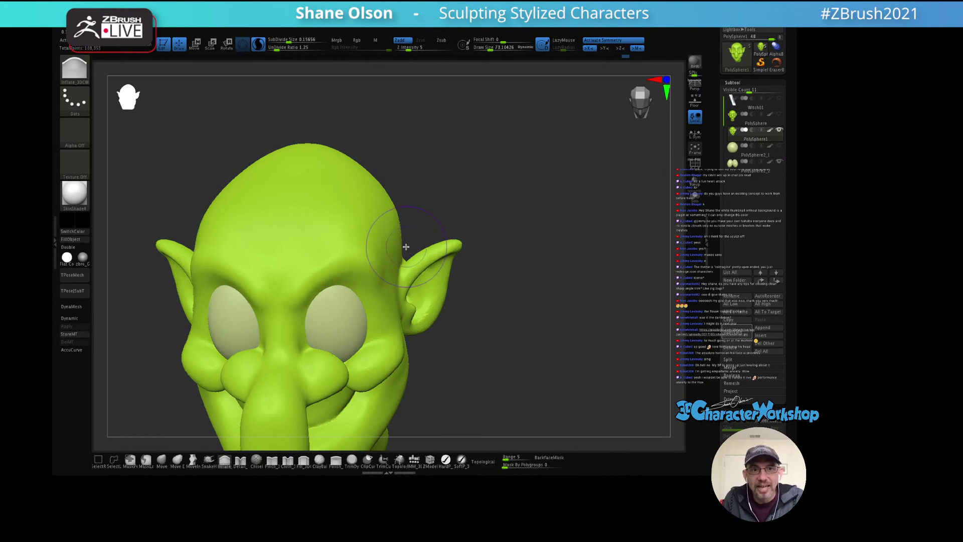
Step: Shrink the Inflate brush to a draw size of about 56 and add volume to the brows above the eyes
mouse_move(406, 246)
right_mouse_down()
mouse_move(386, 269)
mouse_move(406, 257)
mouse_move(402, 268)
right_mouse_up()
key("s")
left_click_drag(402, 273, 398, 273)
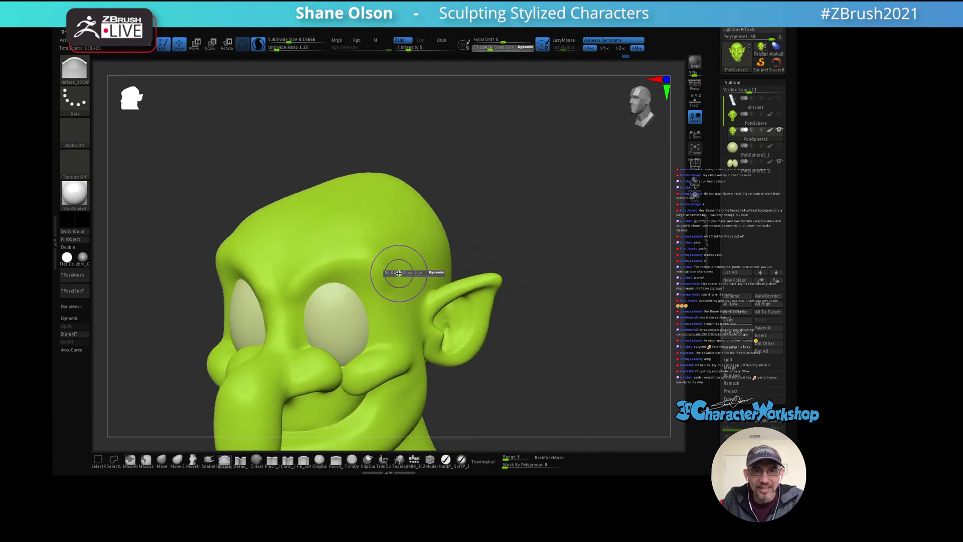
mouse_move(381, 273)
right_mouse_down()
mouse_move(383, 252)
mouse_move(273, 285)
mouse_move(316, 258)
mouse_move(292, 275)
right_mouse_up()
key("s")
left_click_drag(299, 271, 296, 272)
key("s")
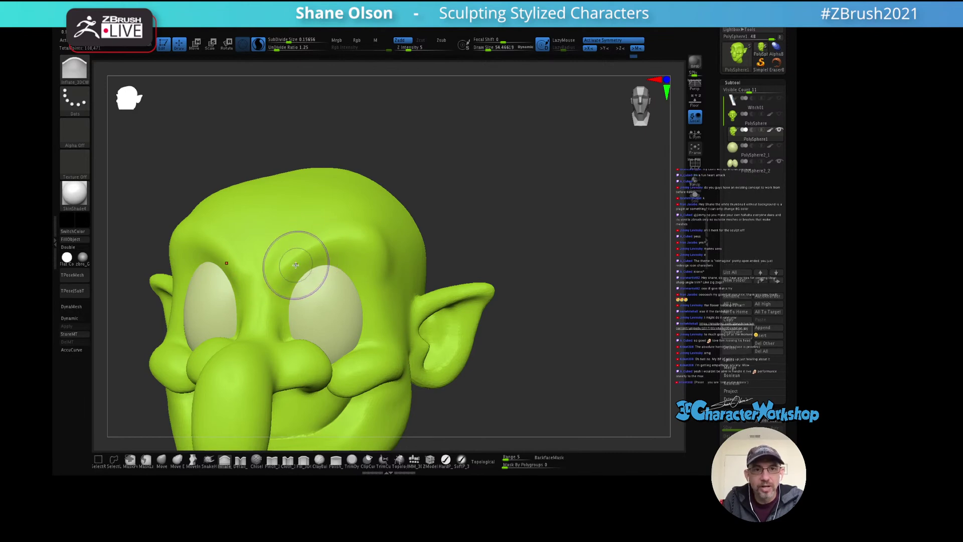
Step: Inflate the outer ends of the brow ridges beside the eye sockets and smooth them into the forehead and temples
mouse_move(383, 232)
right_mouse_down()
mouse_move(430, 244)
mouse_move(387, 244)
mouse_move(391, 269)
right_mouse_up()
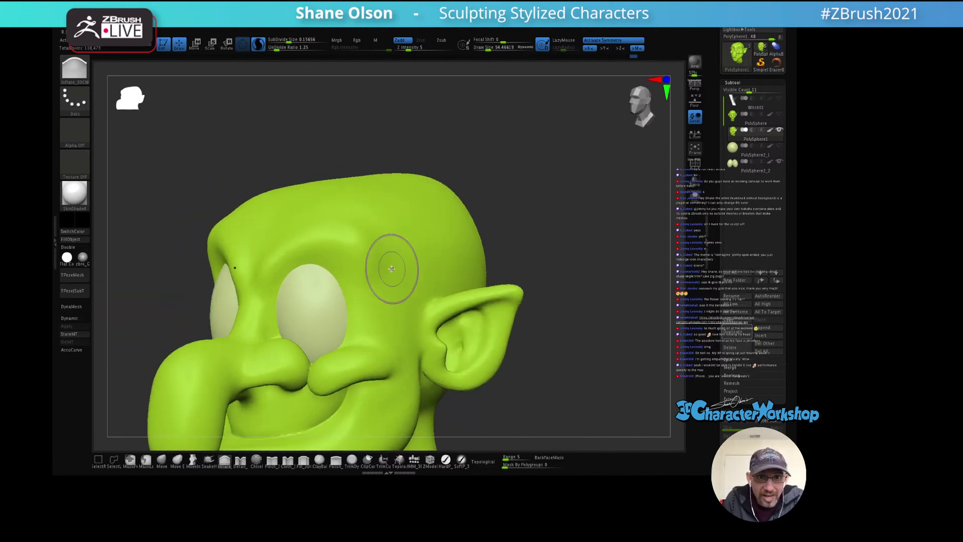
mouse_move(384, 233)
right_mouse_down()
mouse_move(393, 248)
mouse_move(432, 237)
right_mouse_up()
mouse_move(397, 242)
left_mouse_down("alt")
mouse_move(393, 256)
mouse_move(398, 239)
left_mouse_up("alt")
right_click_drag(384, 236, 393, 248)
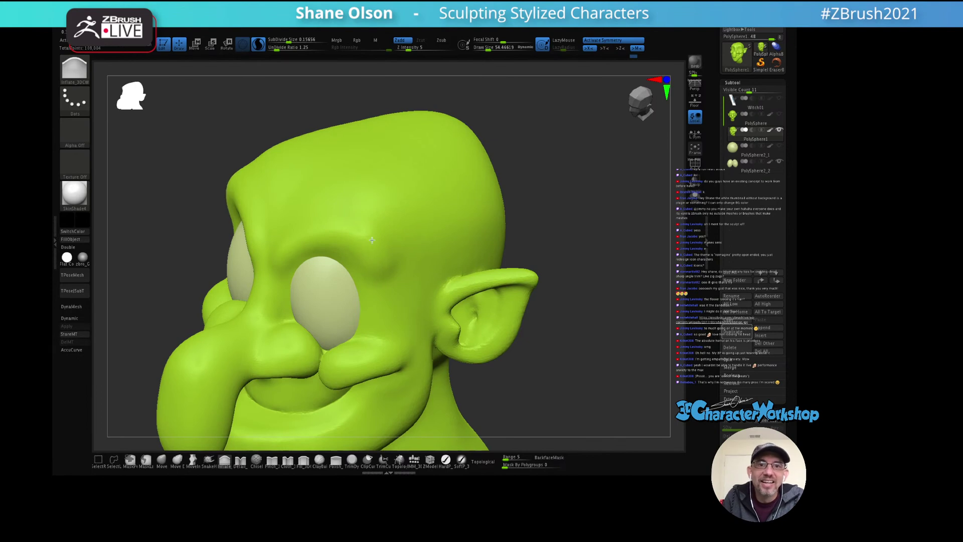
key("shift")
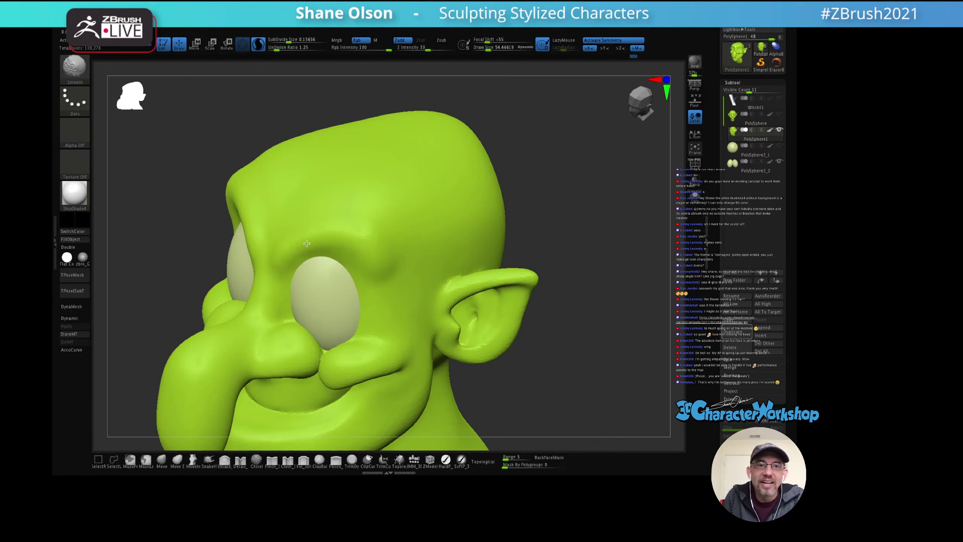
mouse_move(377, 258)
right_mouse_down()
mouse_move(391, 221)
mouse_move(413, 242)
mouse_move(417, 234)
mouse_move(387, 206)
mouse_move(445, 178)
mouse_move(441, 206)
mouse_move(369, 232)
mouse_move(410, 245)
mouse_move(385, 269)
mouse_move(333, 252)
right_mouse_up()
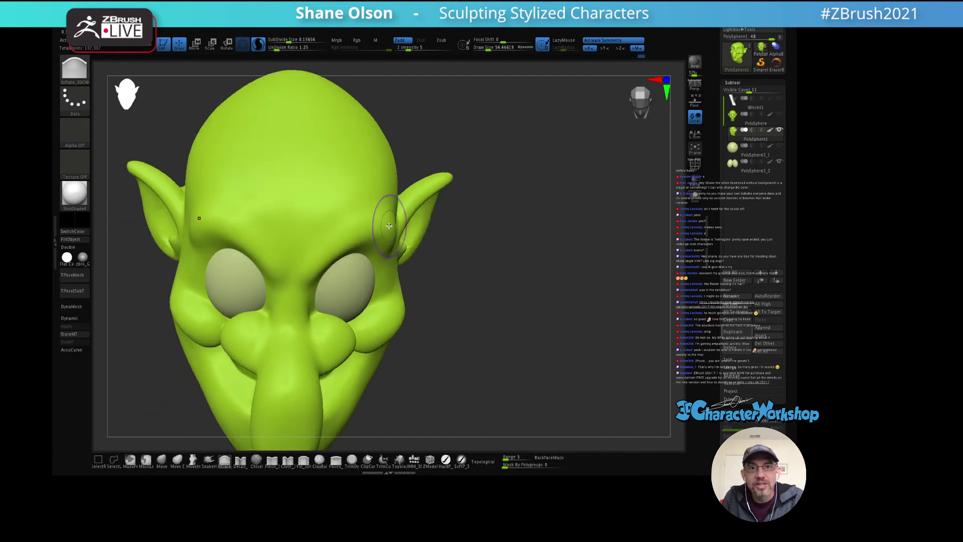
mouse_move(378, 233)
right_mouse_down()
mouse_move(356, 232)
mouse_move(364, 229)
right_mouse_up()
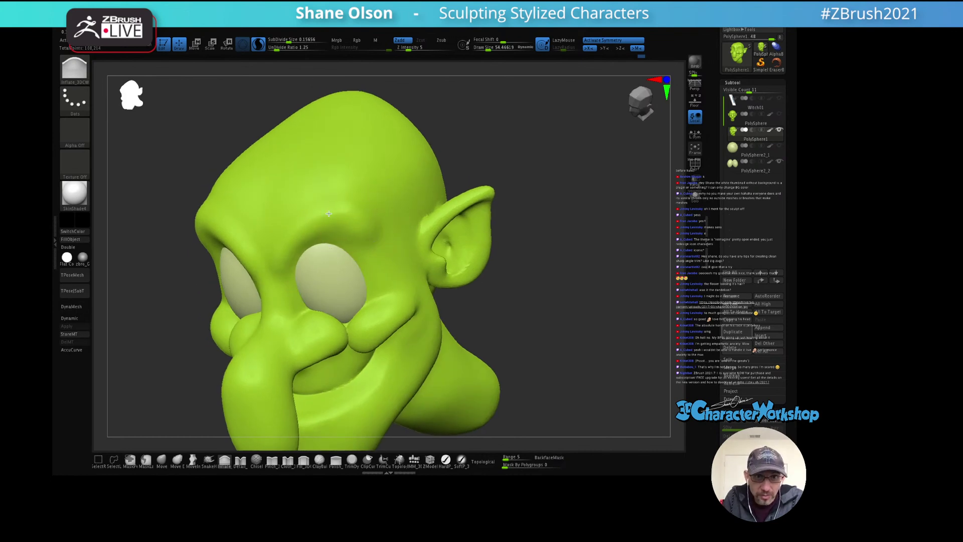
mouse_move(320, 231)
right_mouse_down()
mouse_move(331, 221)
mouse_move(288, 219)
mouse_move(325, 209)
mouse_move(320, 216)
mouse_move(421, 210)
mouse_move(490, 181)
right_mouse_up()
Step: Carve creases between the brows and beside the nose bridge with the Detail brush at a draw size of about 39
left_click(240, 460)
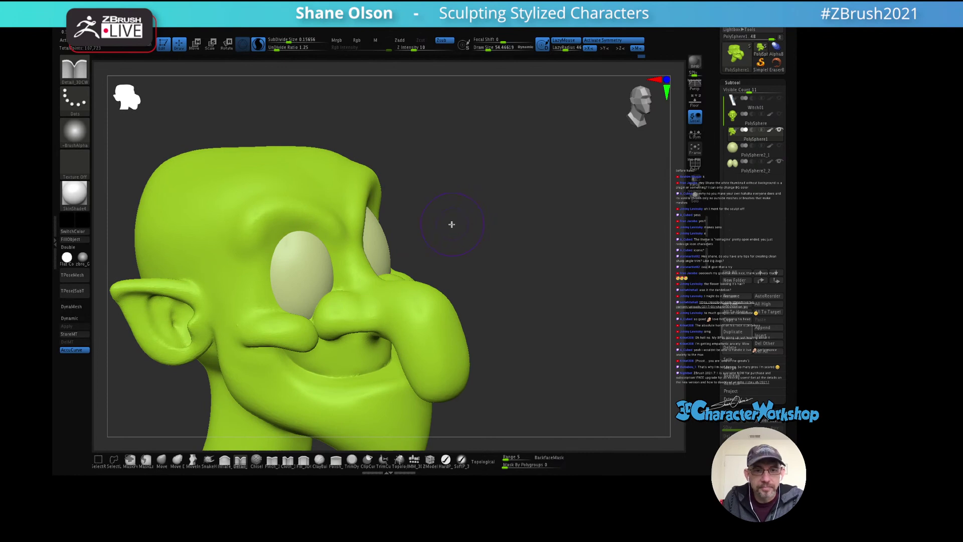
key("s")
left_click_drag(453, 224, 450, 225)
mouse_move(446, 206)
right_mouse_down("ctrl")
mouse_move(453, 218)
mouse_move(322, 221)
right_mouse_up("ctrl")
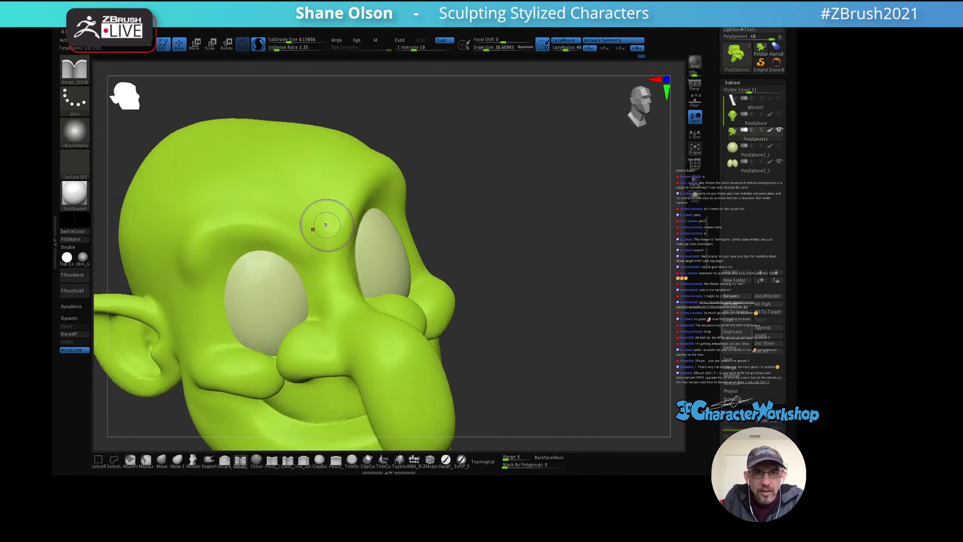
left_click_drag(333, 185, 326, 218)
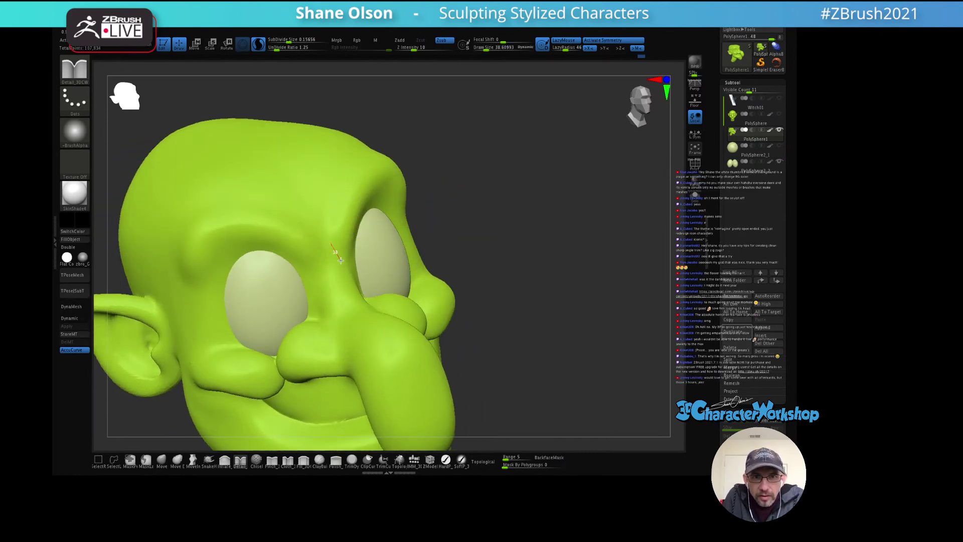
right_click_drag(372, 204, 370, 200)
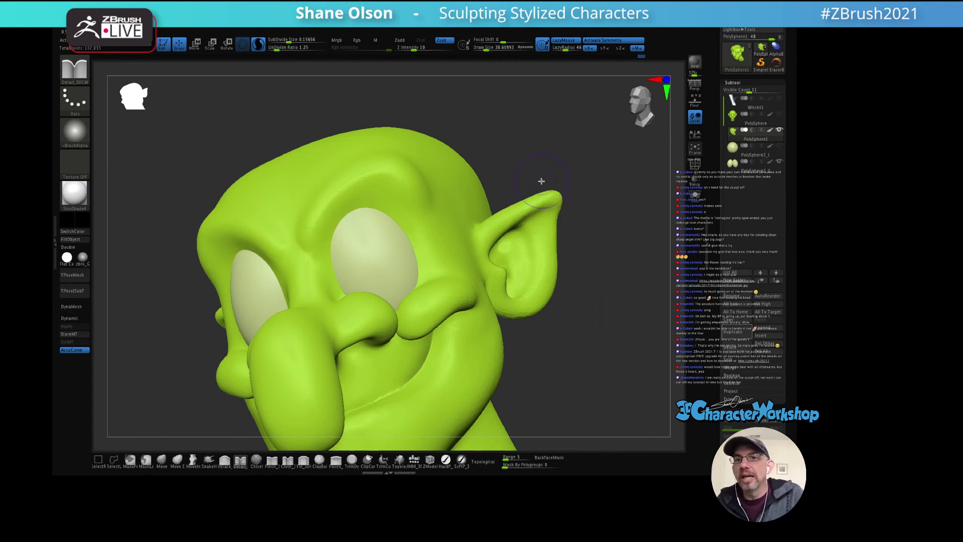
Step: Inspect the whole head from the front and three-quarter views and check its polygroup wireframe
left_click_drag(538, 151, 587, 329)
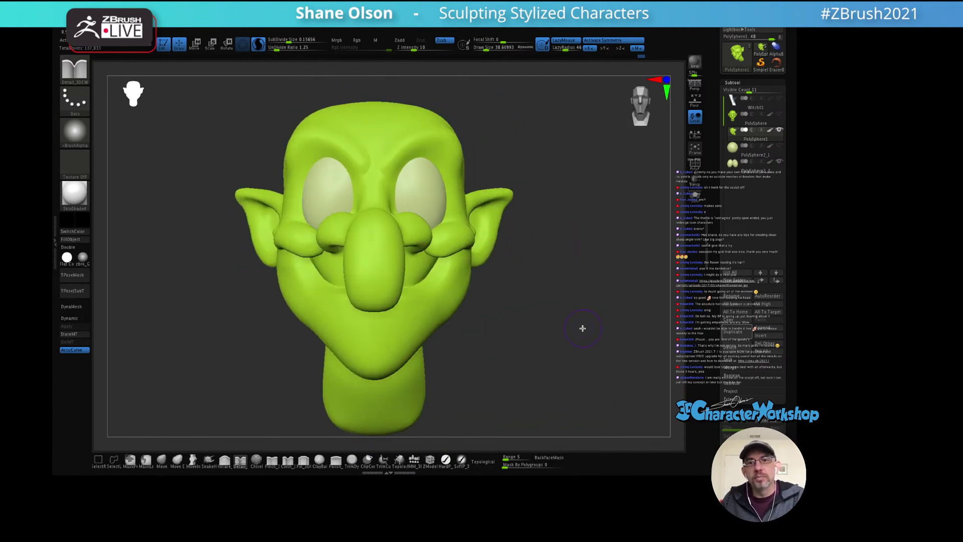
key("s")
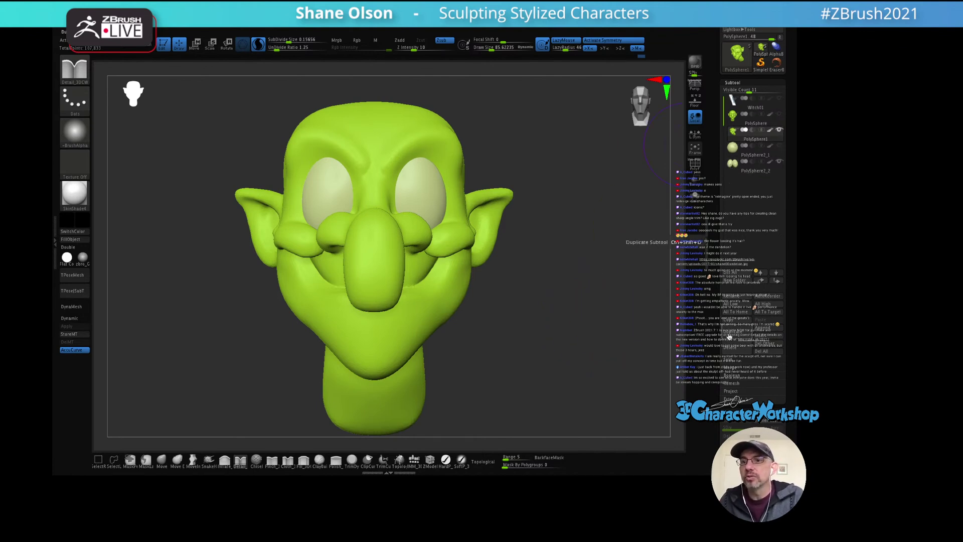
mouse_move(610, 260)
left_mouse_down()
mouse_move(587, 236)
mouse_move(595, 256)
mouse_move(564, 303)
mouse_move(544, 301)
mouse_move(564, 292)
mouse_move(541, 331)
left_mouse_up()
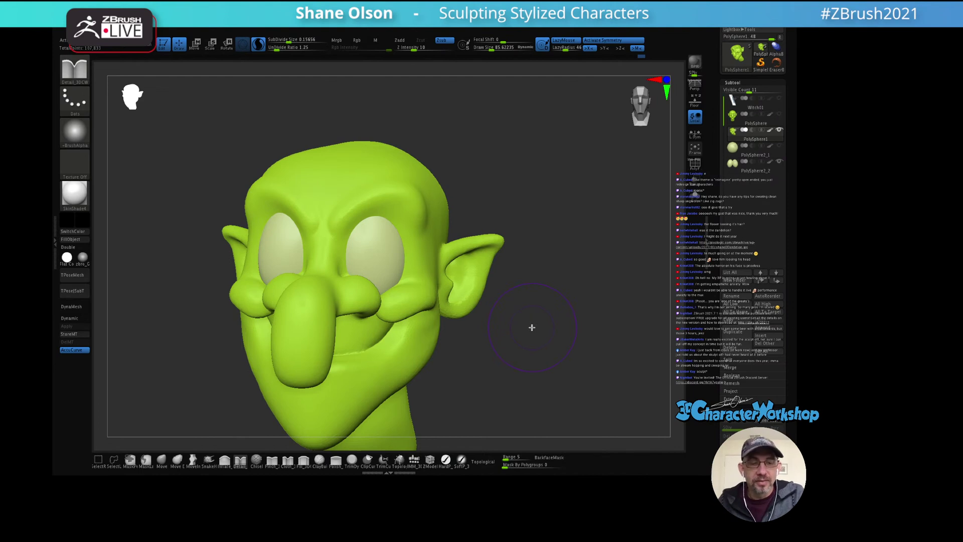
left_click_drag(561, 295, 602, 318)
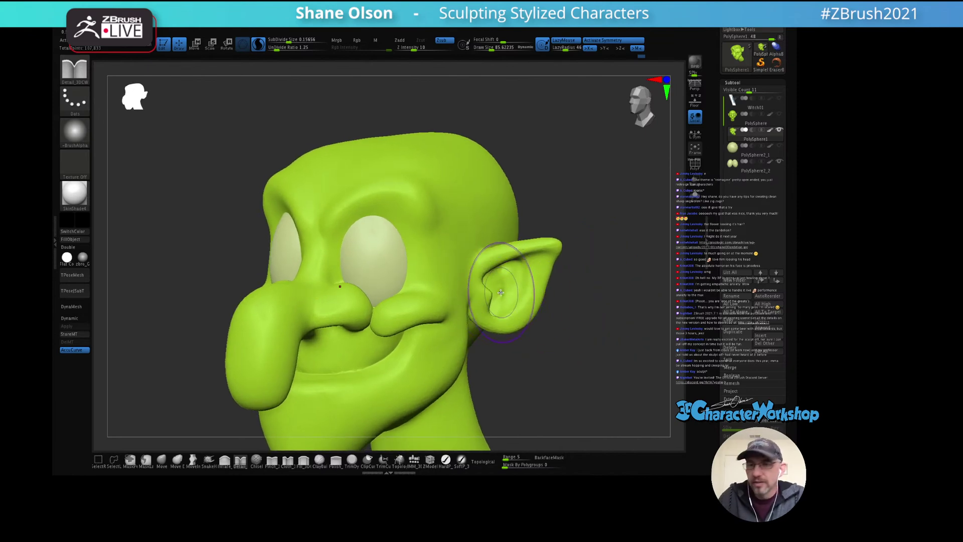
key("shift+f")
key("shift+f")
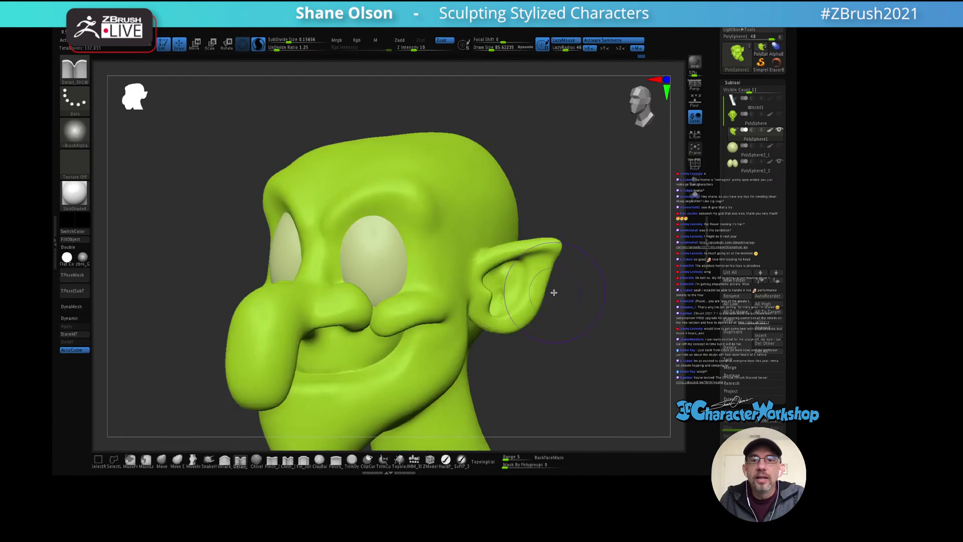
Step: Carve into the inner ear bowl with the Detail brush reduced to a draw size of about 30
key("s")
left_click_drag(567, 323, 563, 323)
mouse_move(584, 284)
left_mouse_down("alt")
mouse_move(546, 271)
mouse_move(540, 307)
left_mouse_up("alt")
right_click_drag(546, 338, 531, 305, "alt")
mouse_move(476, 326)
left_mouse_down("shift")
mouse_move(488, 365)
mouse_move(519, 364)
left_mouse_up("shift")
mouse_move(525, 288)
left_mouse_down("shift")
mouse_move(523, 315)
mouse_move(542, 296)
left_mouse_up("shift")
key("s")
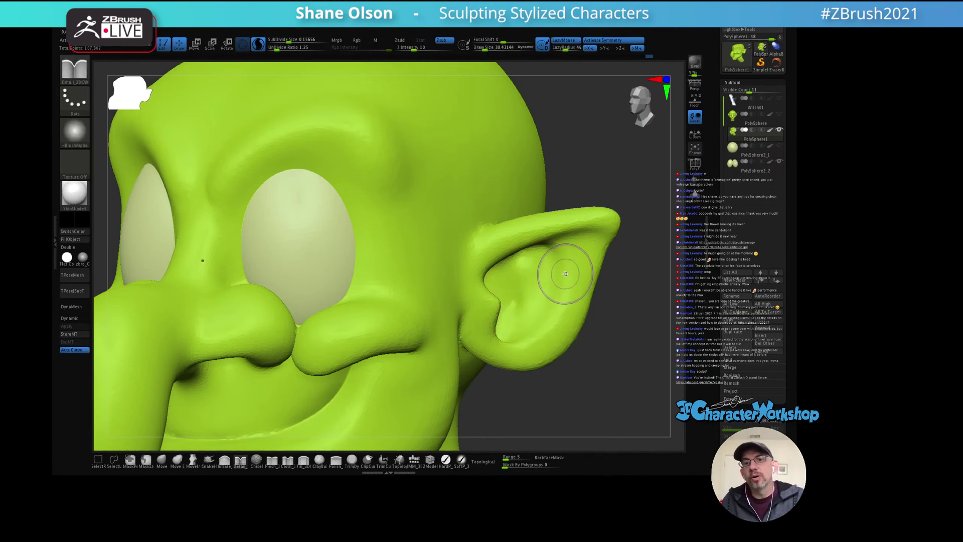
mouse_move(561, 269)
right_mouse_down()
mouse_move(536, 278)
mouse_move(552, 271)
right_mouse_up()
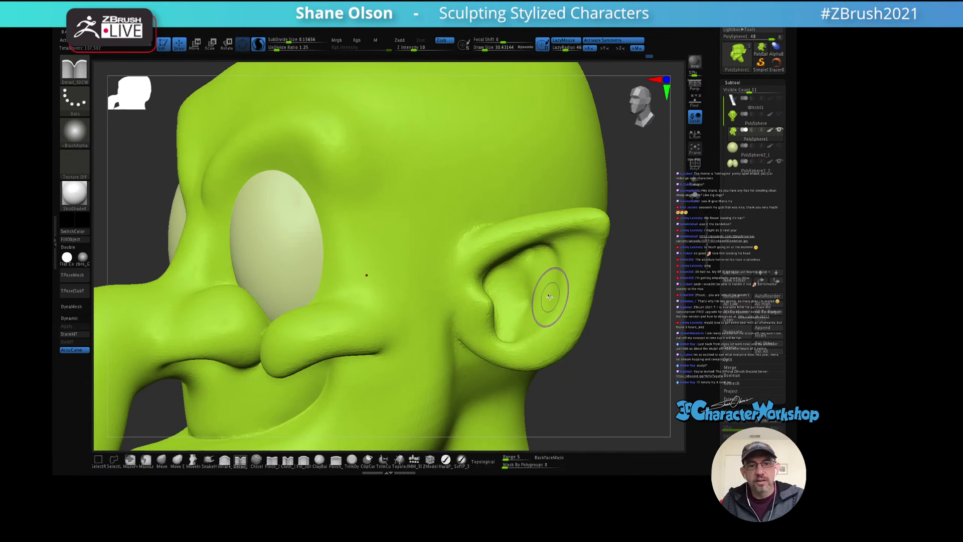
Step: Deepen and smooth the inner ear fold with the Detail brush at a draw size of about 28, checking the wireframe
key("s")
left_click_drag(548, 296, 547, 296)
mouse_move(547, 282)
right_mouse_down()
mouse_move(537, 275)
mouse_move(509, 301)
right_mouse_up()
mouse_move(520, 292)
left_mouse_down("shift")
mouse_move(501, 305)
mouse_move(496, 281)
mouse_move(501, 301)
left_mouse_up("shift")
key("shift+f")
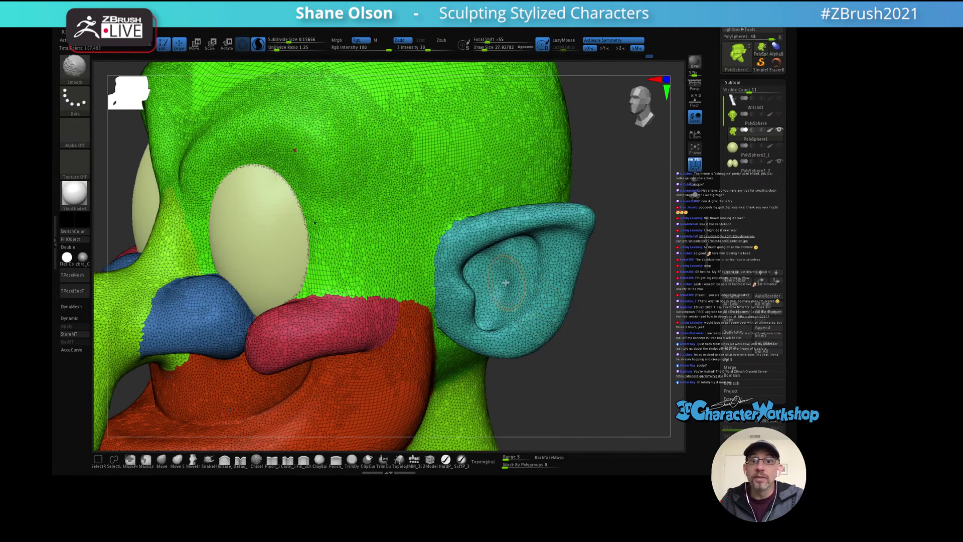
key("shift+f")
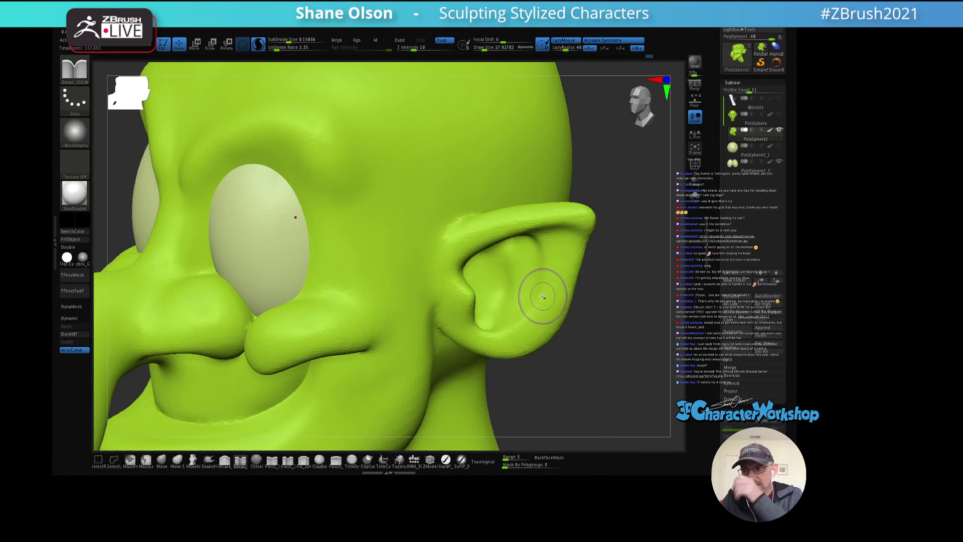
Step: Cut the ear opening deeper behind the small front flap with repeated Detail brush strokes
right_click_drag(527, 278, 531, 256)
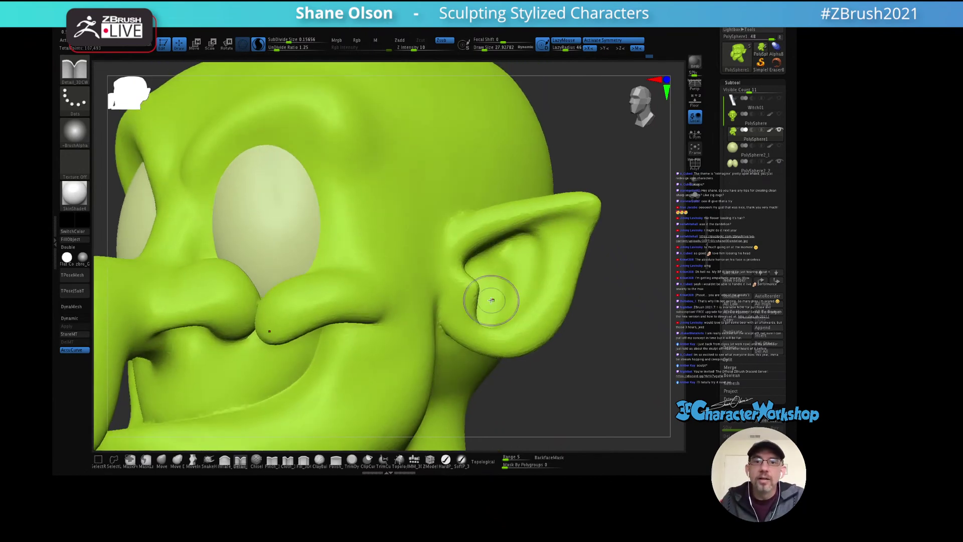
left_click(242, 462)
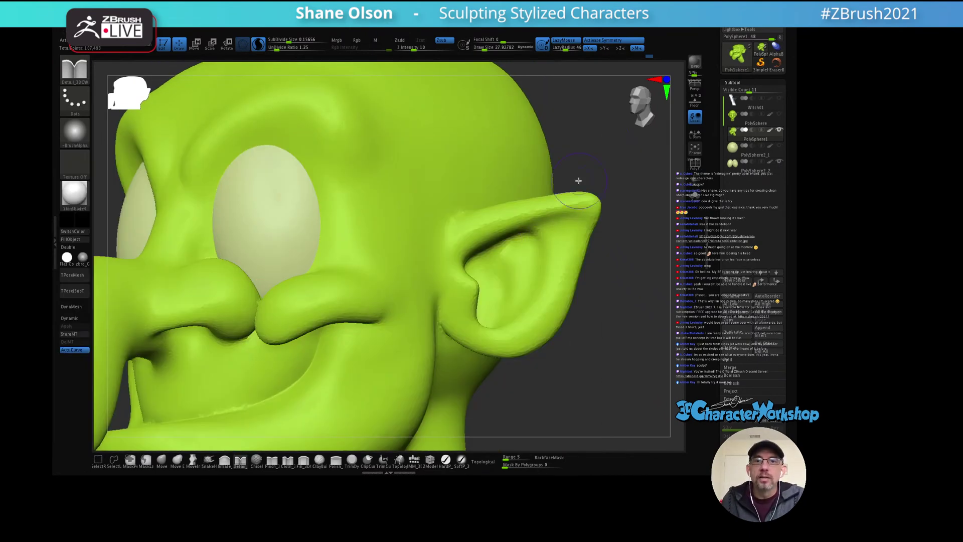
mouse_move(491, 261)
left_mouse_down()
mouse_move(484, 260)
mouse_move(500, 317)
mouse_move(490, 327)
left_mouse_up()
right_click_drag(516, 269, 495, 318)
left_click_drag(495, 318, 489, 323)
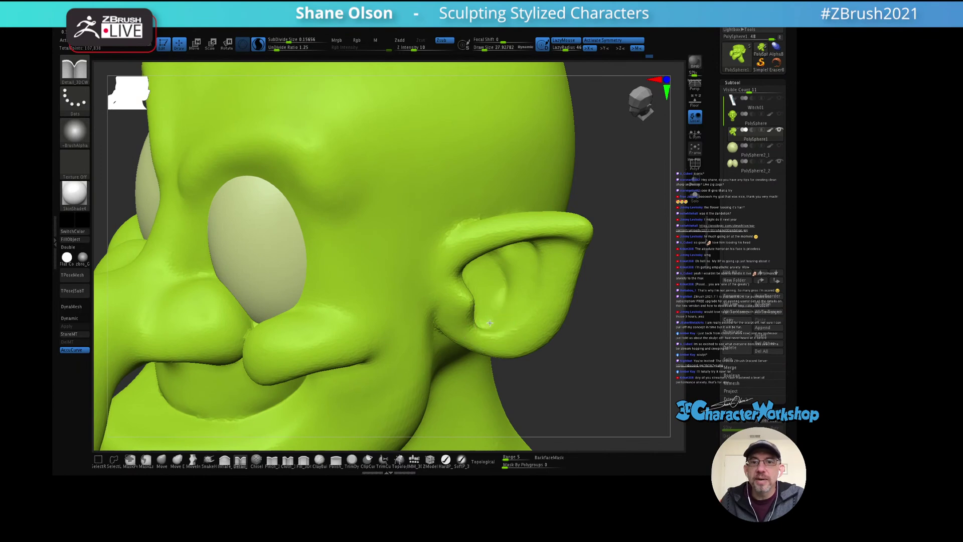
right_click_drag(507, 300, 493, 320)
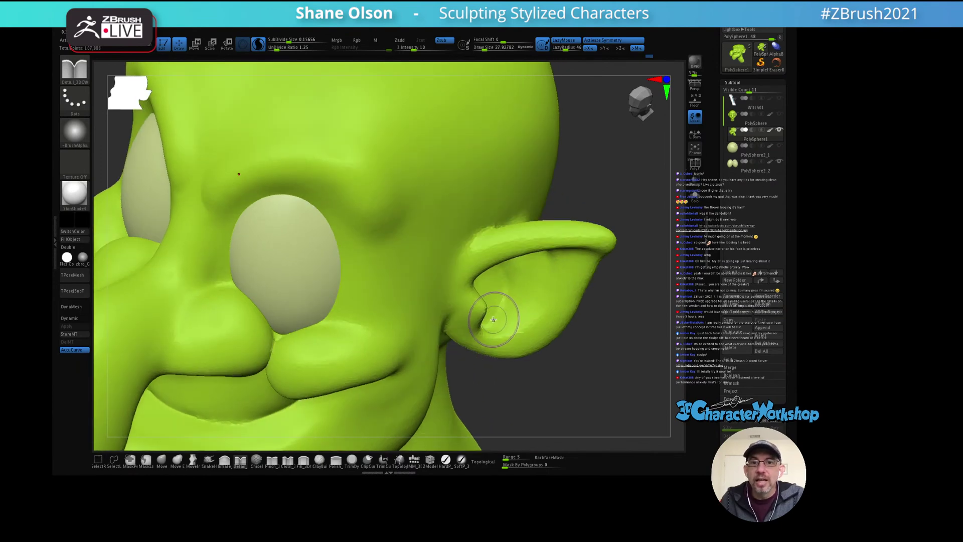
right_click_drag(520, 287, 496, 263)
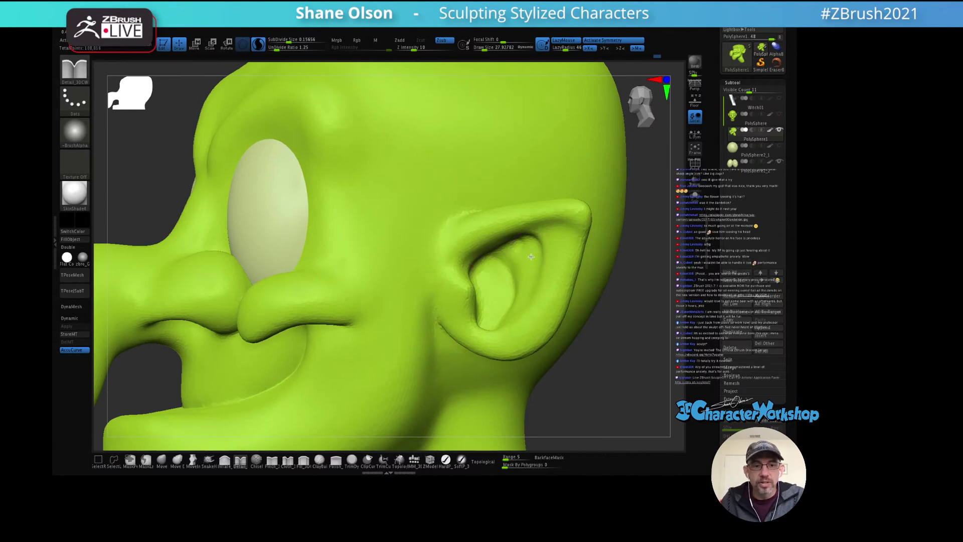
Step: Smooth the upper inner ear and carve a groove down along the curved inner ridge
mouse_move(514, 297)
right_mouse_down()
mouse_move(539, 269)
mouse_move(515, 250)
right_mouse_up()
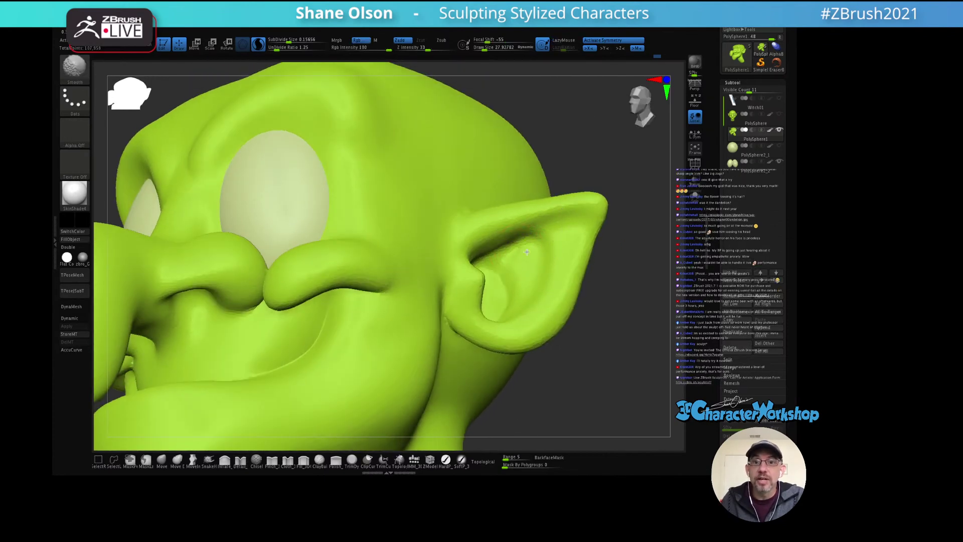
left_click_drag(527, 251, 531, 253, "shift")
right_click_drag(531, 254, 542, 265)
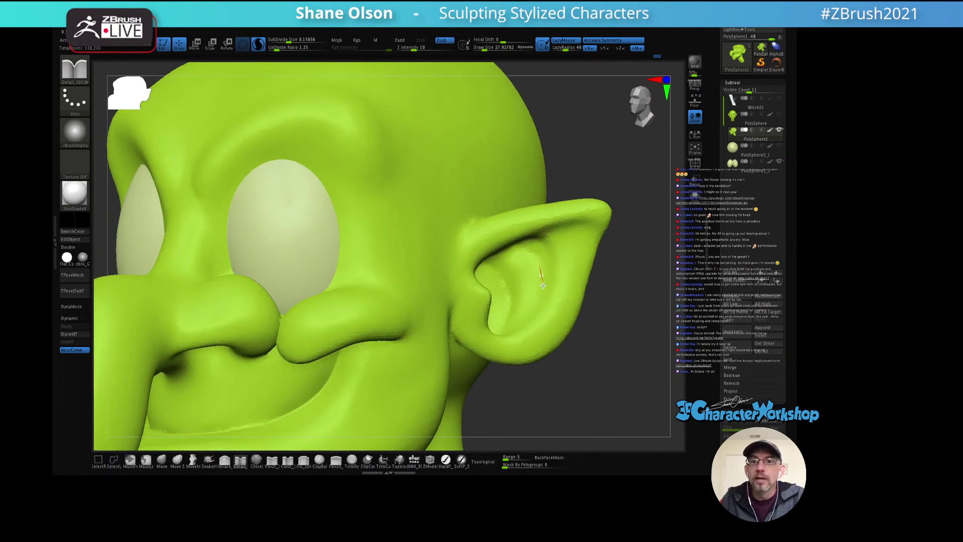
mouse_move(550, 288)
right_mouse_down()
mouse_move(537, 286)
mouse_move(548, 282)
mouse_move(539, 276)
right_mouse_up()
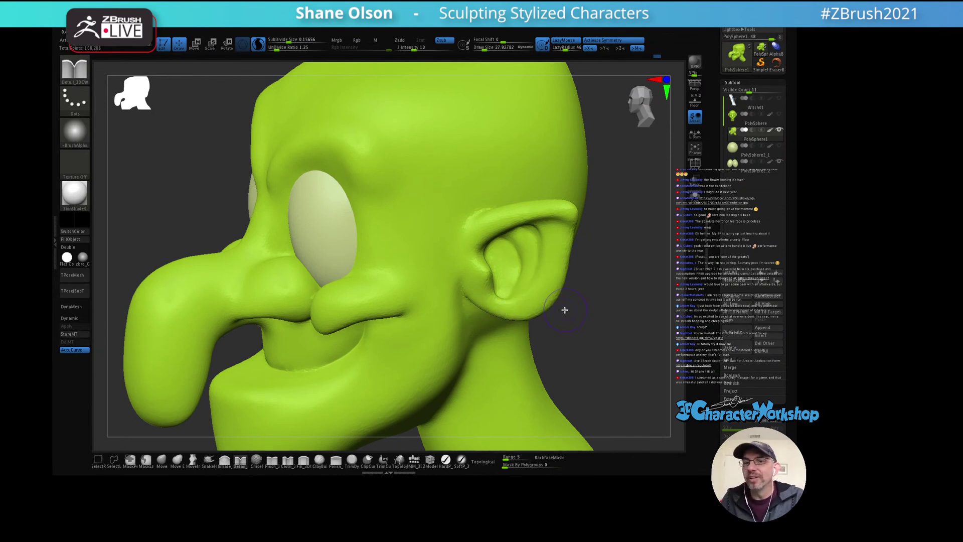
Step: Return to the front view and duplicate the eyeballs subtool PolySphere2_2
left_click_drag(563, 309, 546, 316, "alt")
right_click_drag(546, 316, 561, 288)
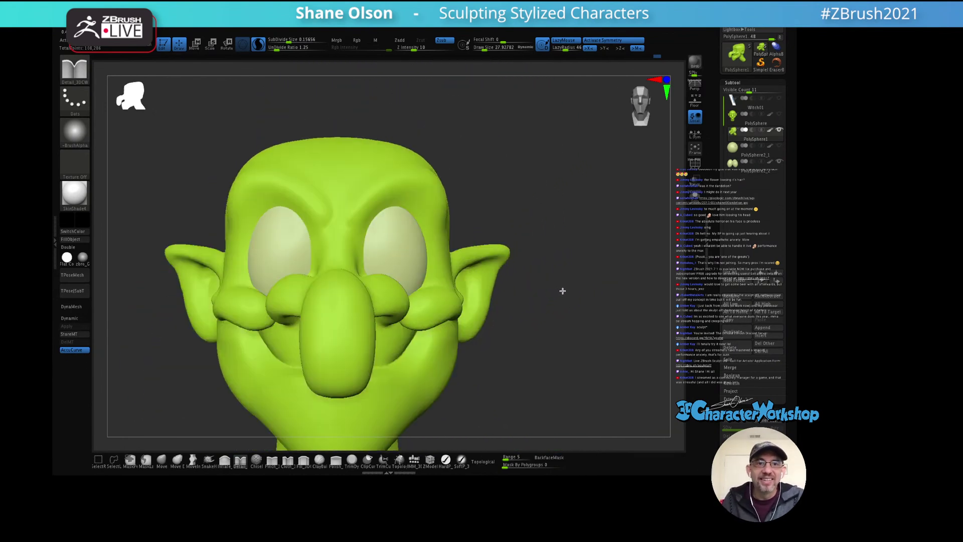
right_click_drag(566, 250, 574, 235)
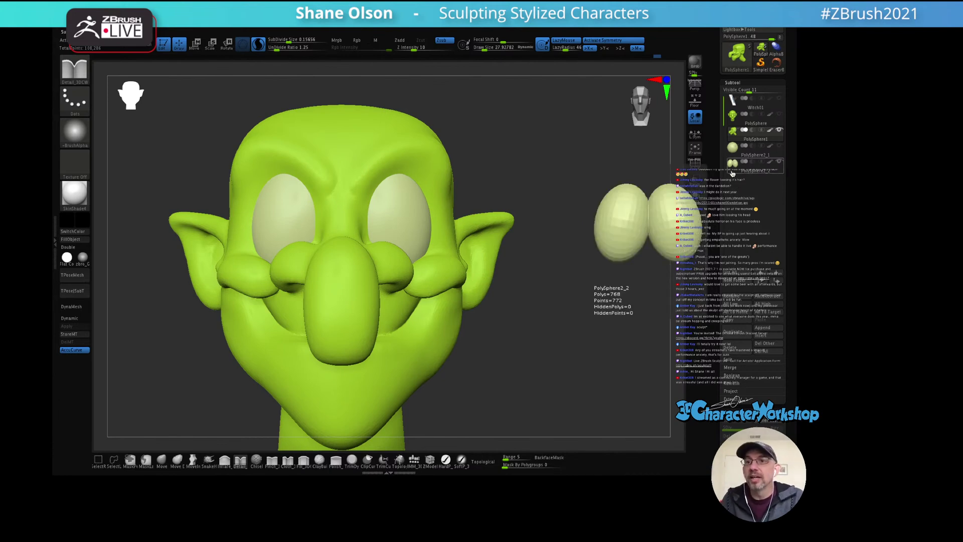
left_click(731, 170)
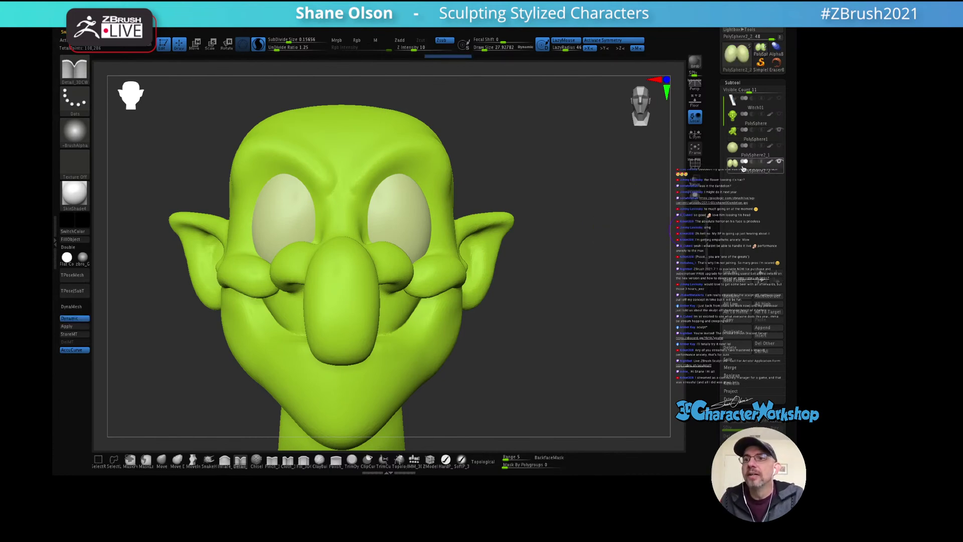
left_click(732, 333)
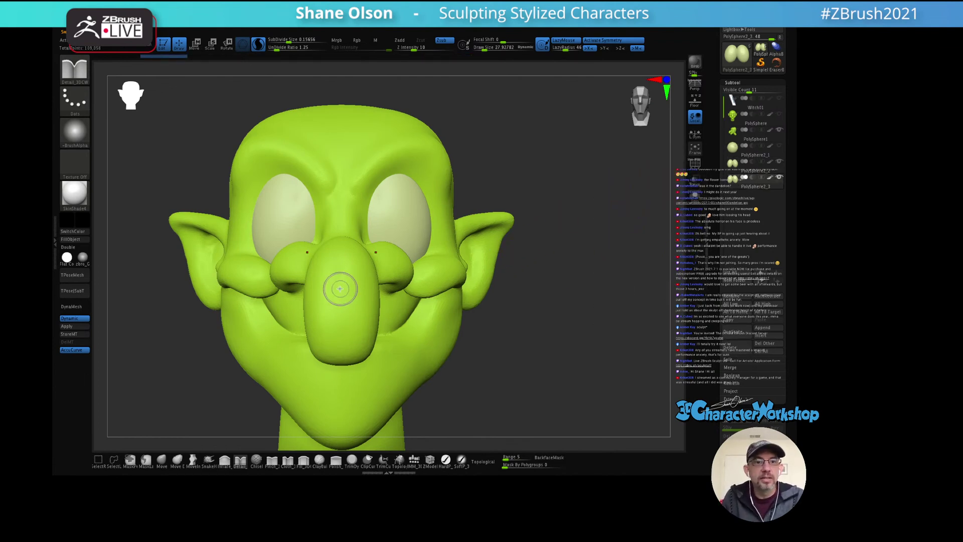
Step: Sample the green skin colour, choose the hard paint brush and fill the duplicated eyeballs with that green
key("c")
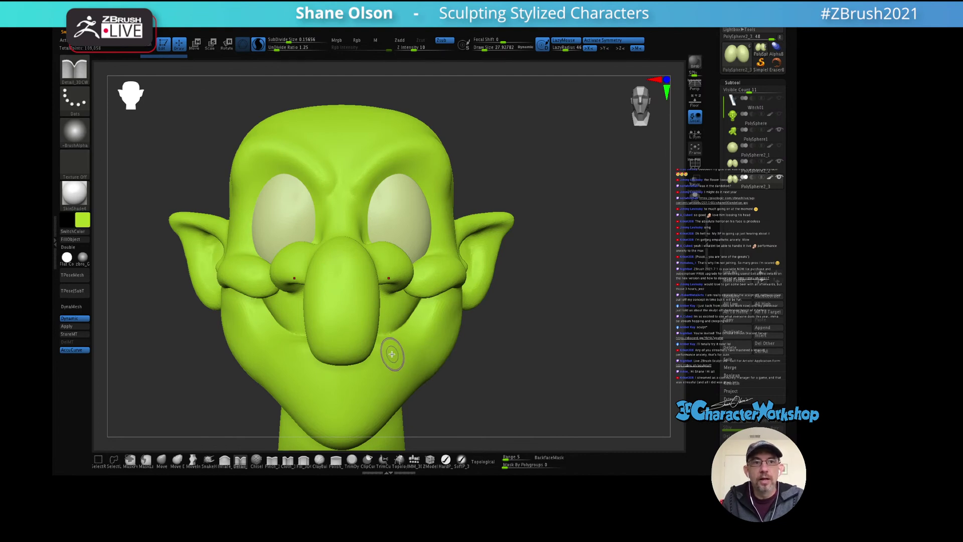
left_click(446, 460)
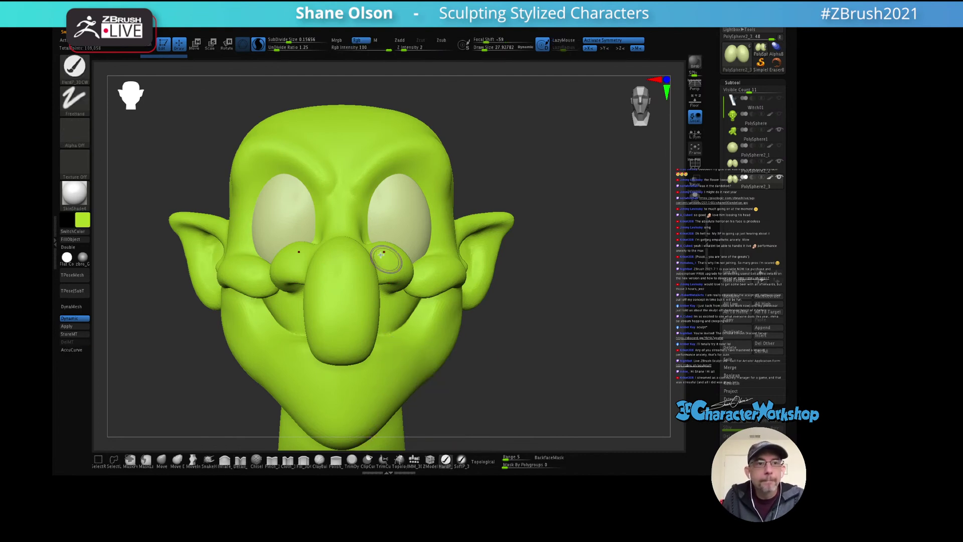
left_click(76, 240)
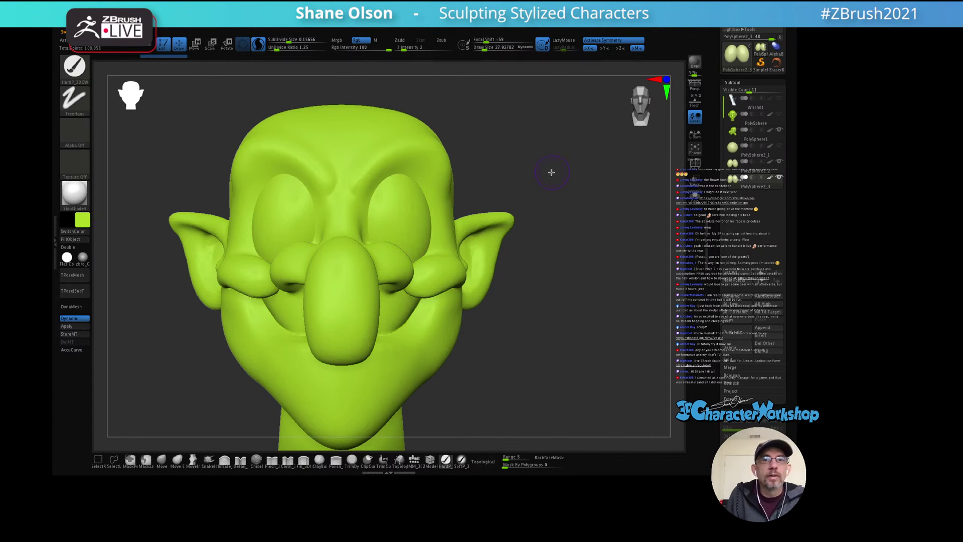
Step: Try a smoothing stroke on the duplicated eyeballs with the wireframe shown and undo it
mouse_move(550, 170)
left_mouse_down()
mouse_move(536, 186)
mouse_move(576, 180)
mouse_move(577, 192)
left_mouse_up()
key("s")
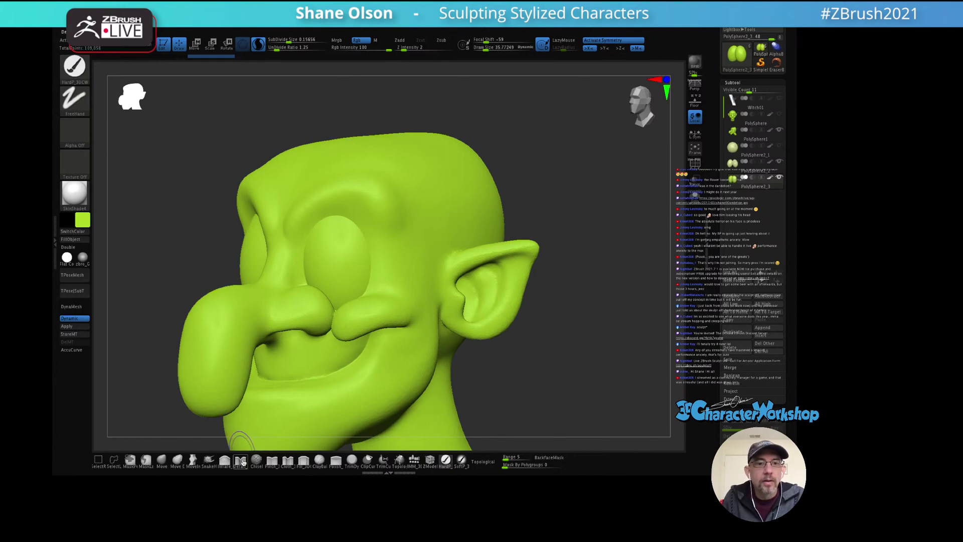
right_click_drag(348, 240, 358, 269, "alt")
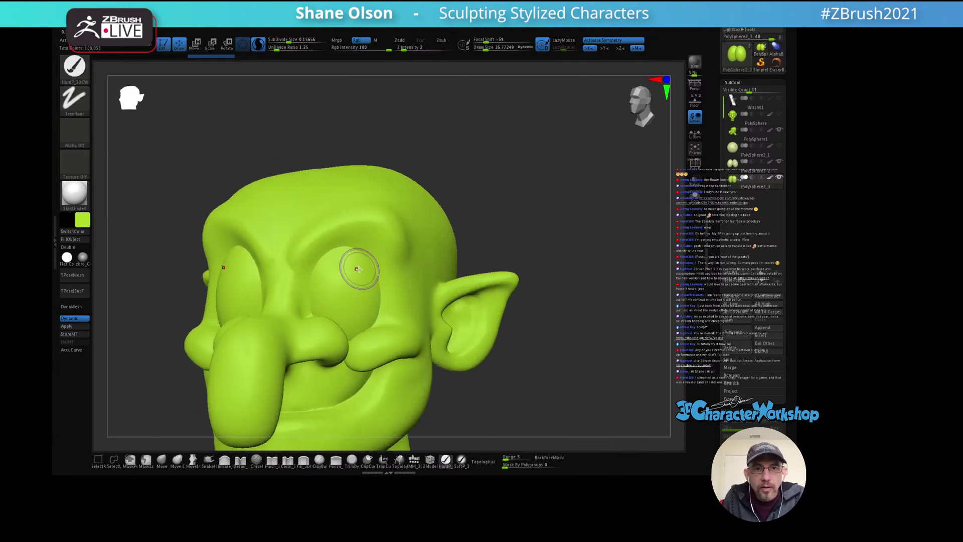
key("shift+f")
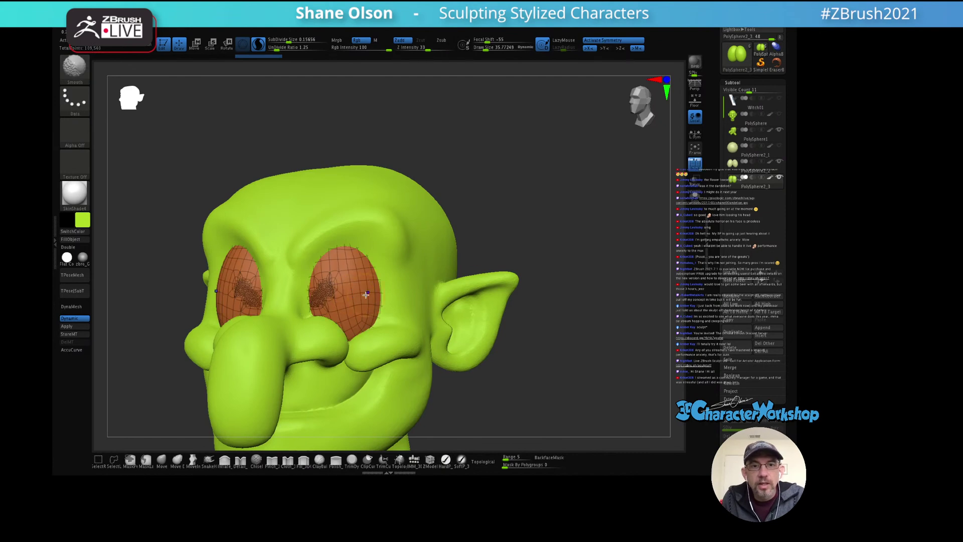
key("ctrl+z")
mouse_move(535, 199)
left_mouse_down("alt")
mouse_move(531, 212)
mouse_move(561, 189)
left_mouse_up("alt")
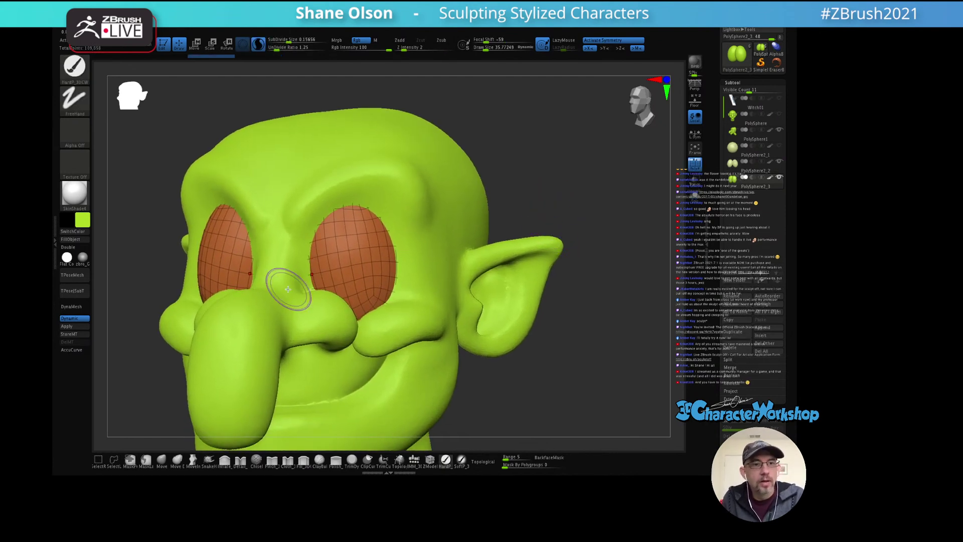
Step: Turn off dynamic subdivision on the duplicated eyeballs and subdivide their mesh into denser polygons
left_click(88, 318)
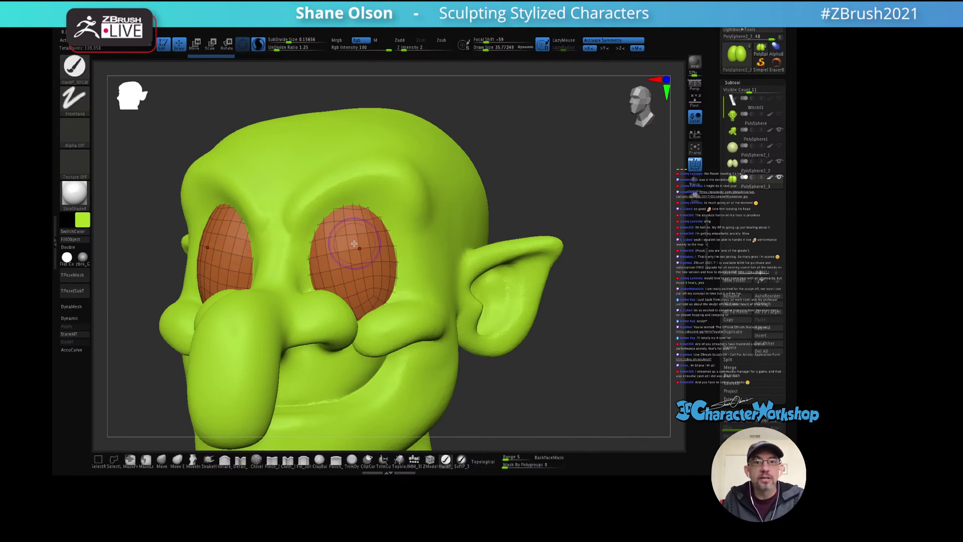
right_click_drag(394, 243, 351, 260)
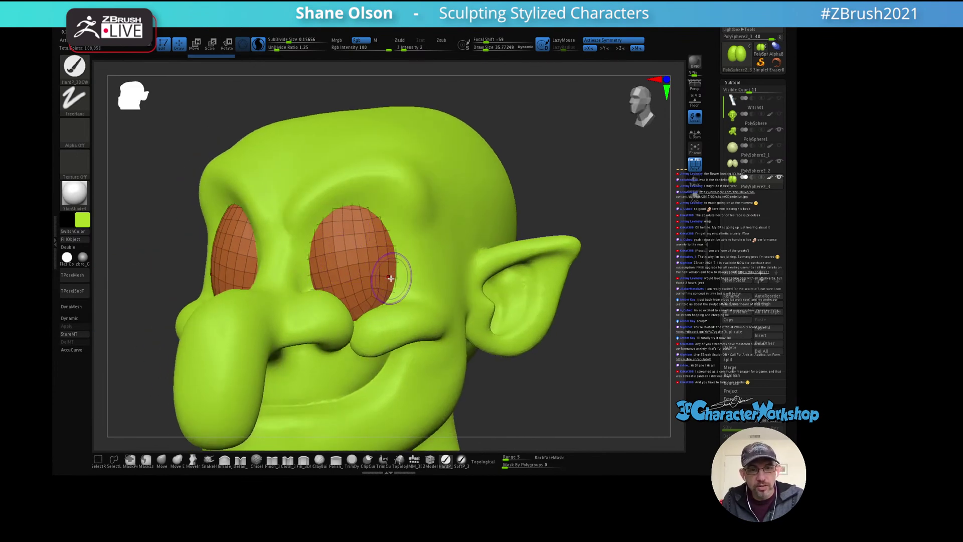
key("ctrl+d")
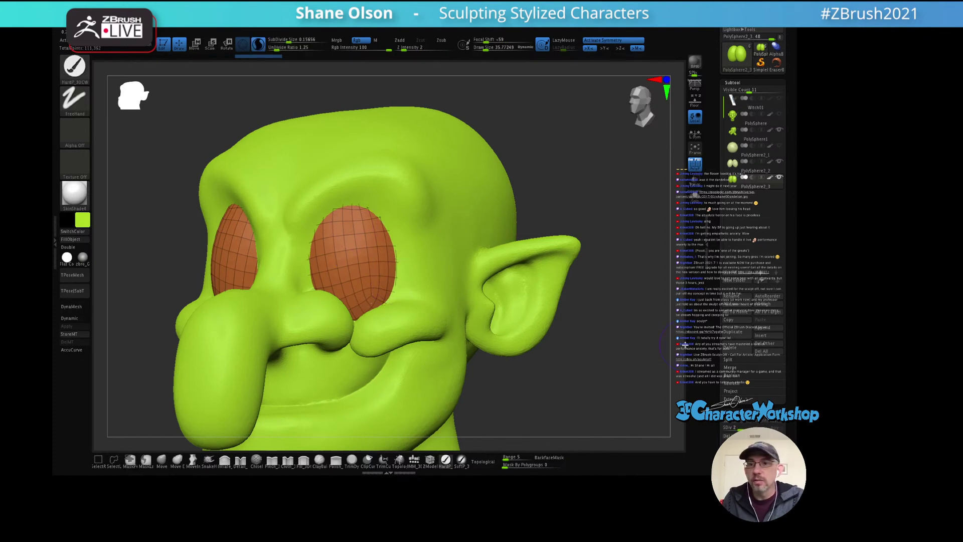
key("ctrl+d")
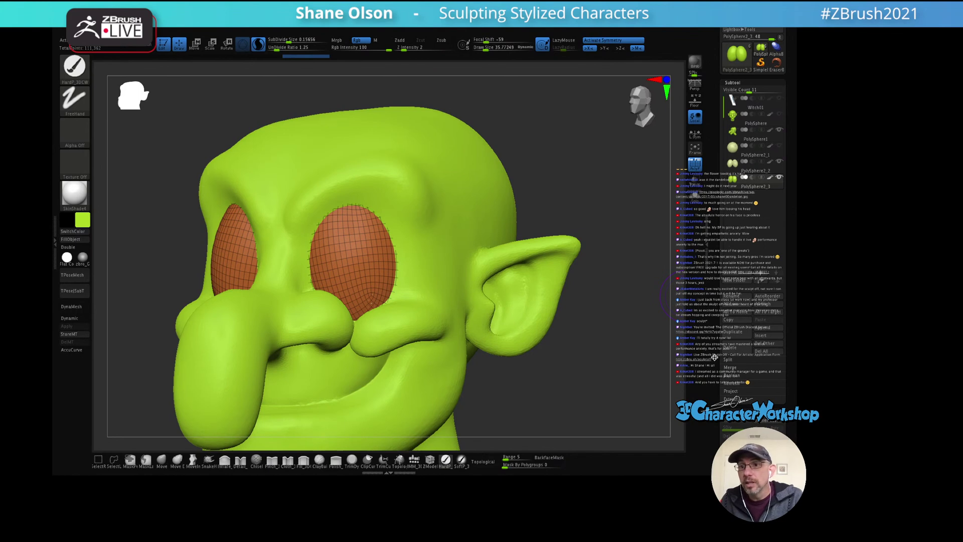
Step: Run Tessimate on the duplicated eyeballs with Tessellate and Decimate enabled
scroll(714, 357, "down", 5)
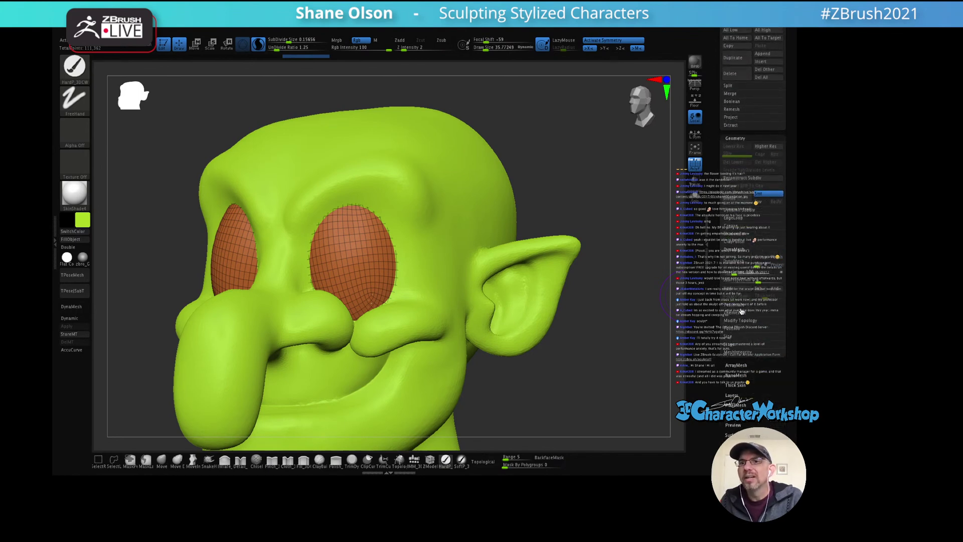
left_click(742, 312)
left_click(746, 281)
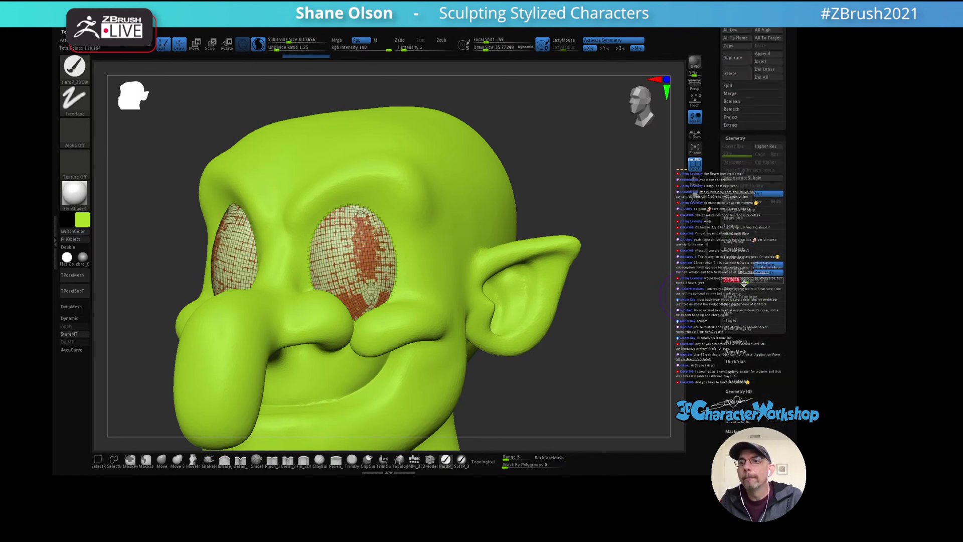
Step: Centre the gizmo on the duplicated eyeballs, scale them up slightly over the originals, return to drawing and hide the wireframe
left_click_drag(601, 224, 499, 236)
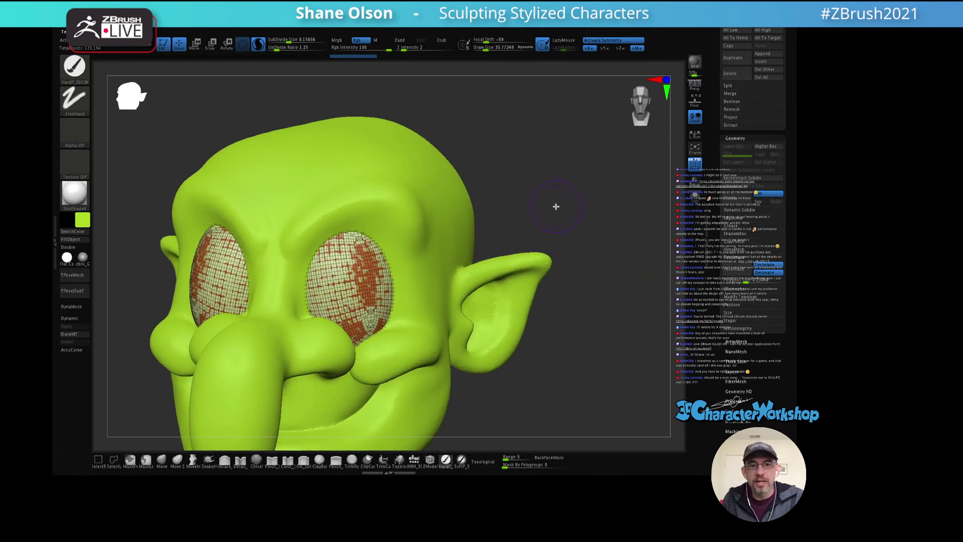
key("e")
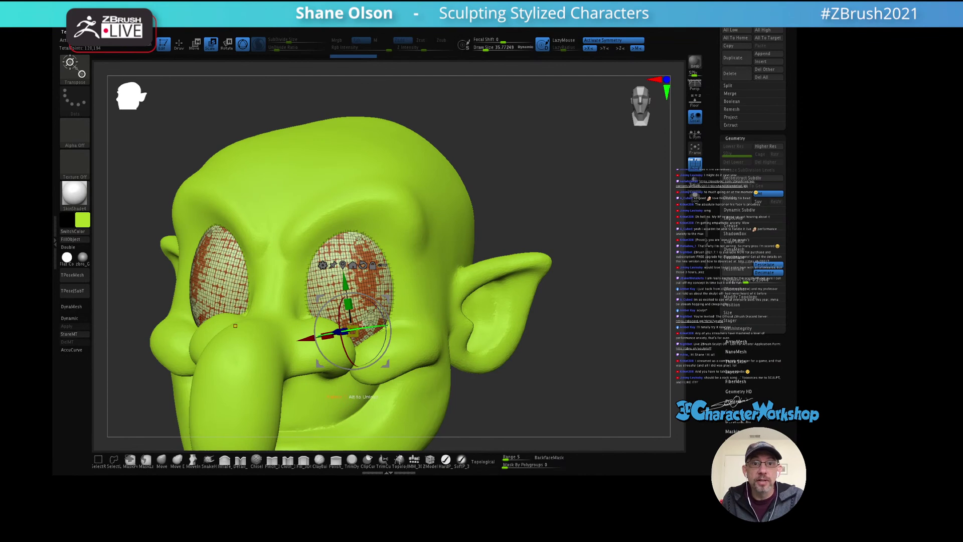
left_click(343, 264)
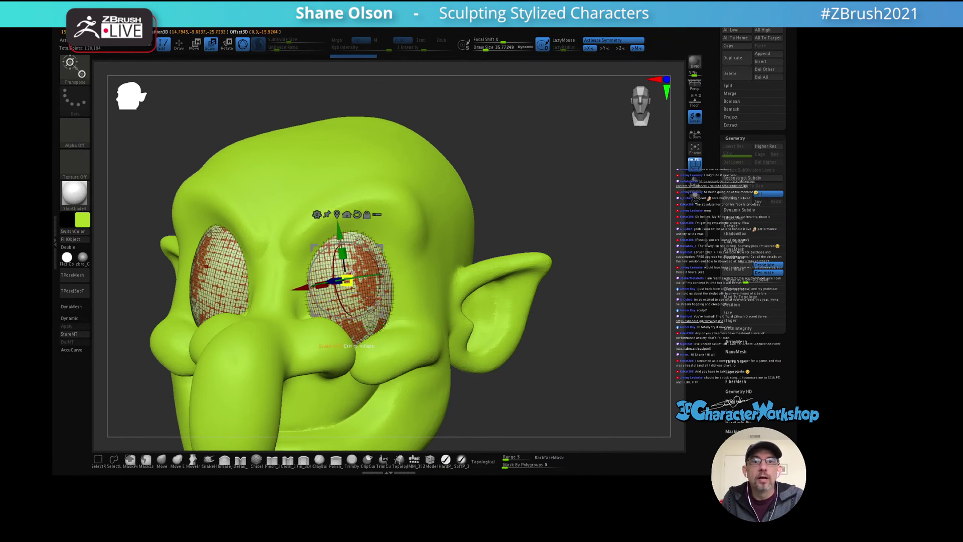
left_click_drag(544, 222, 571, 211, "shift")
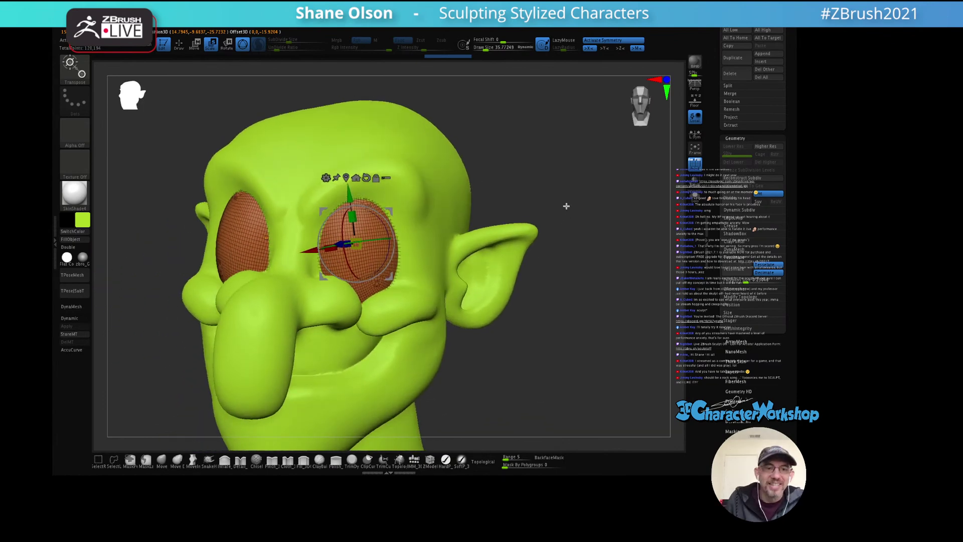
key("q")
key("shift+f")
mouse_move(559, 161)
left_mouse_down("alt")
mouse_move(562, 194)
mouse_move(611, 174)
left_mouse_up("alt")
left_click_drag(715, 186, 717, 200)
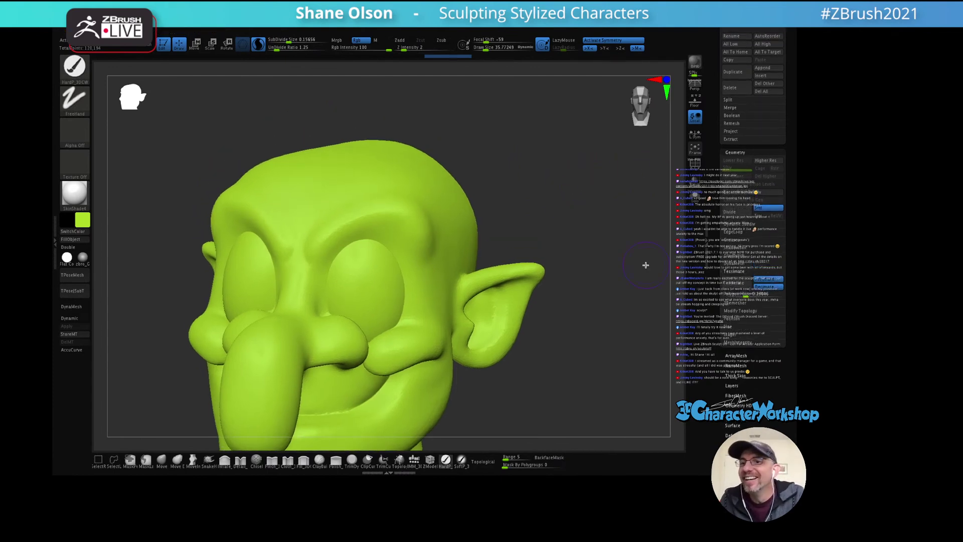
Step: Brush over the enlarged green eyeball shells with short strokes
right_click_drag(393, 259, 371, 309, "alt")
left_click_drag(371, 291, 379, 288)
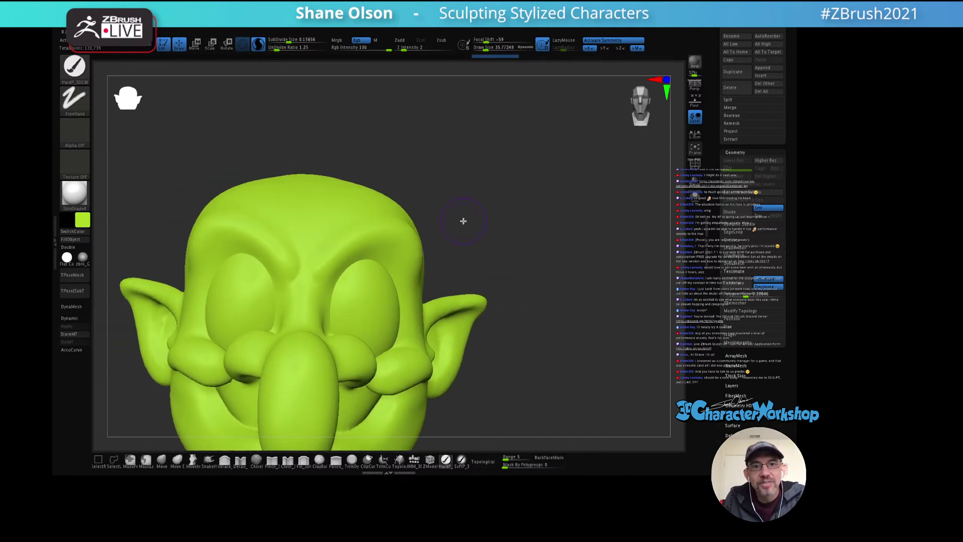
right_click_drag(462, 219, 417, 231)
key("shift+f")
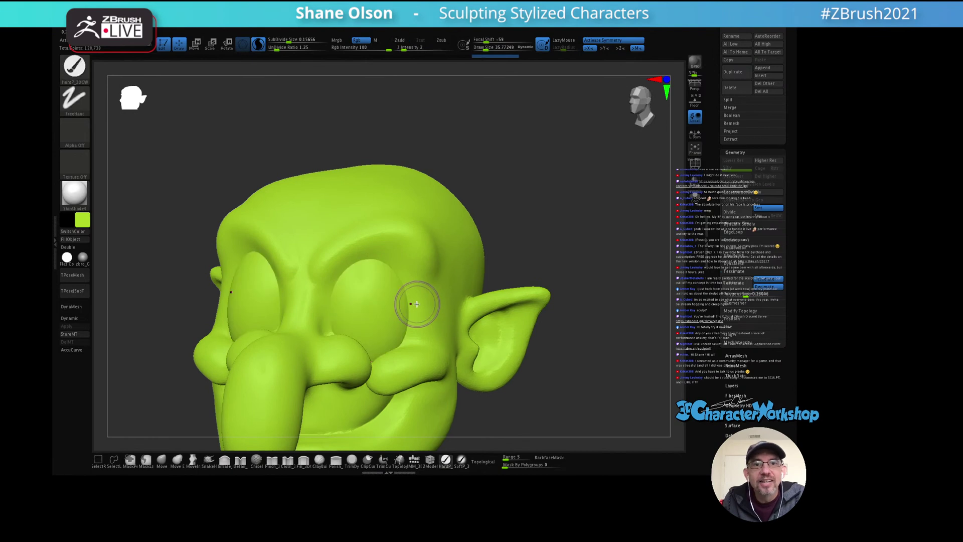
Step: Carve a slanted slit across both green eyelid shells with the Detail brush at a draw size of about 48
key("s")
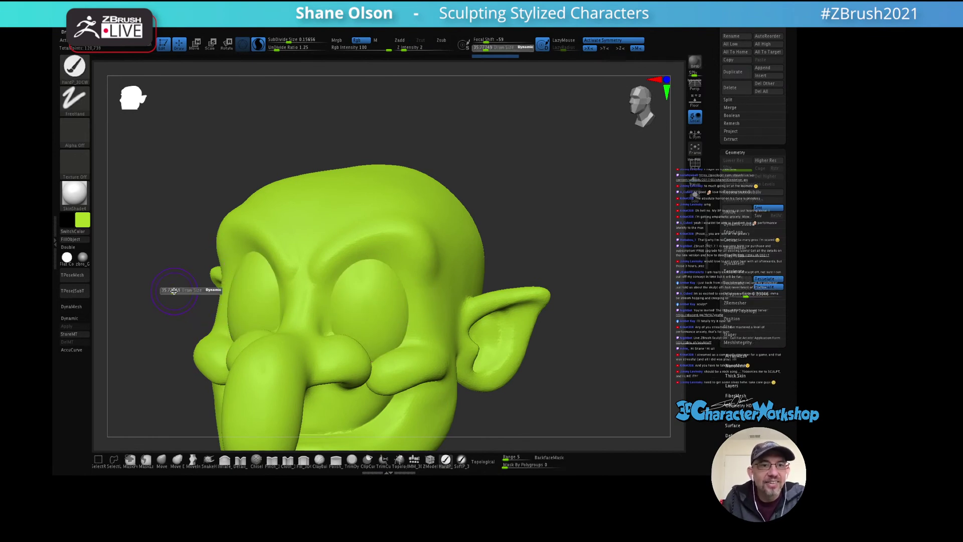
left_click_drag(173, 292, 175, 292)
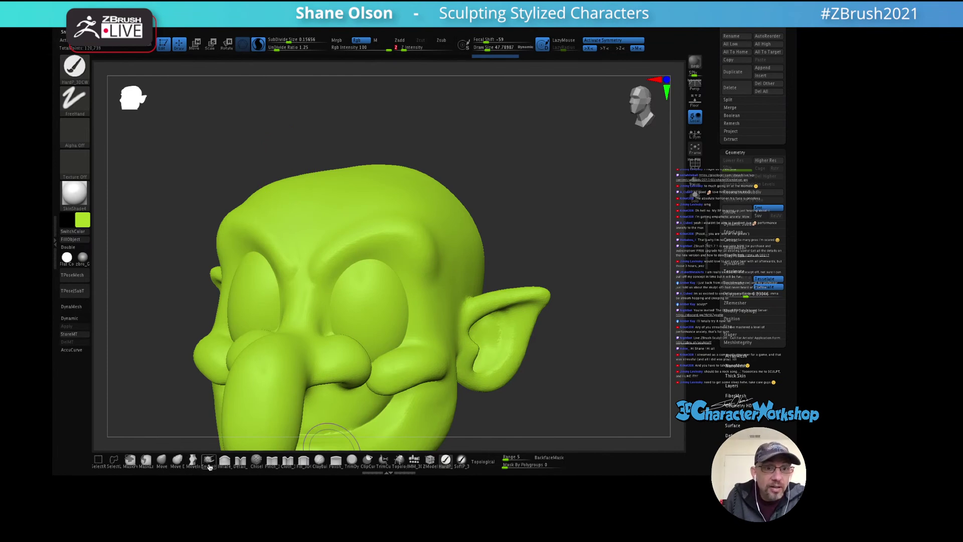
left_click(240, 460)
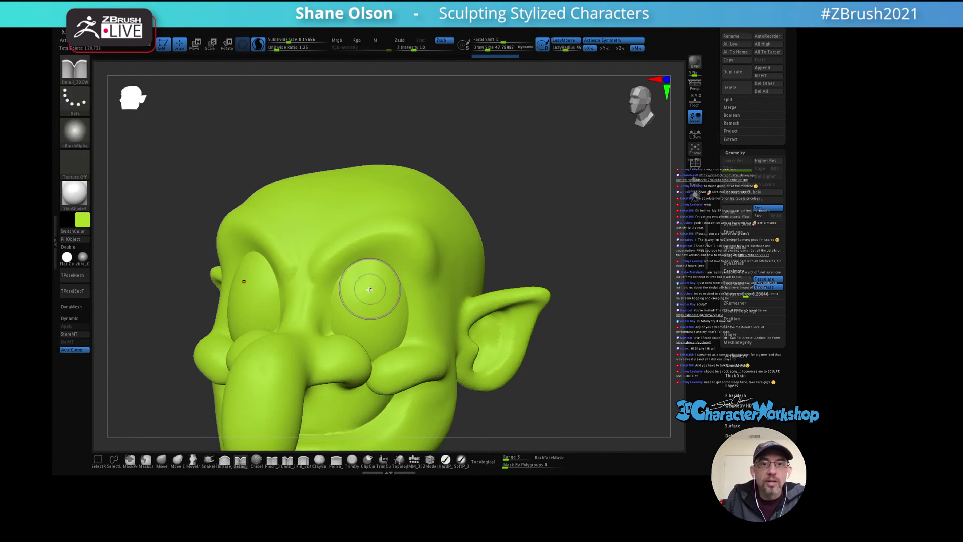
mouse_move(369, 289)
left_mouse_down()
mouse_move(355, 307)
mouse_move(371, 301)
left_mouse_up()
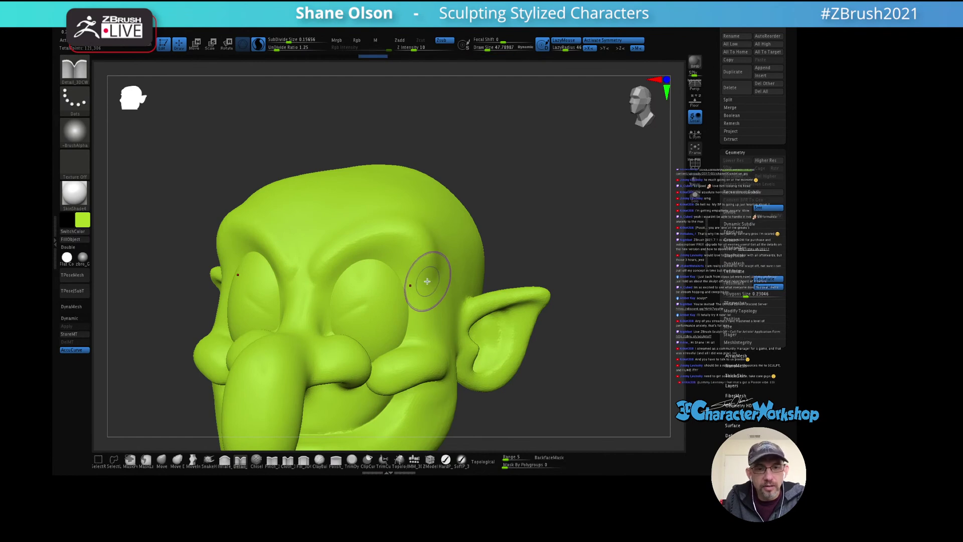
key("ctrl+z")
mouse_move(566, 202)
left_mouse_down("alt")
mouse_move(562, 213)
mouse_move(556, 173)
mouse_move(568, 199)
mouse_move(567, 190)
mouse_move(548, 212)
mouse_move(563, 182)
mouse_move(542, 174)
mouse_move(540, 183)
left_mouse_up("alt")
key("s")
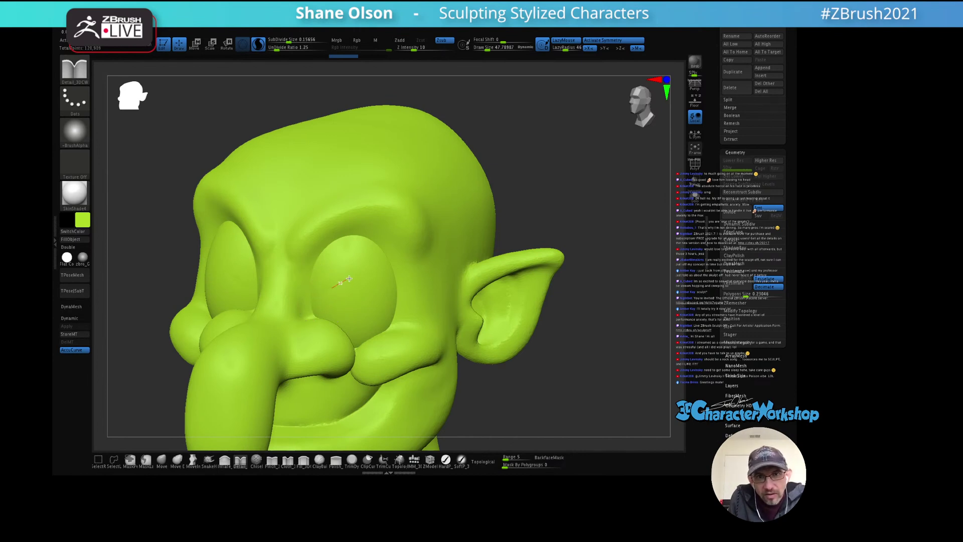
left_click_drag(398, 271, 402, 270)
mouse_move(423, 261)
right_mouse_down()
mouse_move(398, 263)
mouse_move(427, 269)
right_mouse_up()
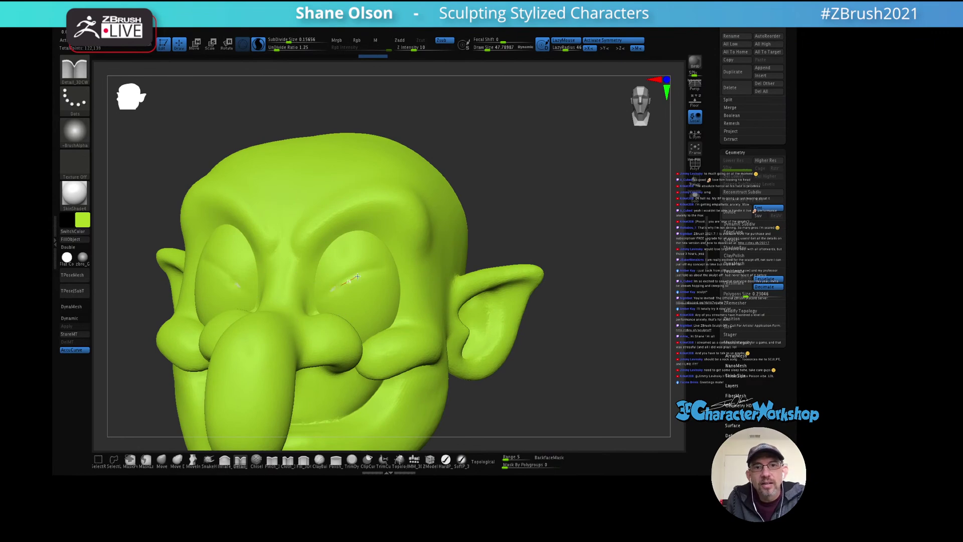
left_click_drag(332, 289, 404, 270)
mouse_move(441, 271)
right_mouse_down()
mouse_move(460, 269)
mouse_move(440, 273)
right_mouse_up()
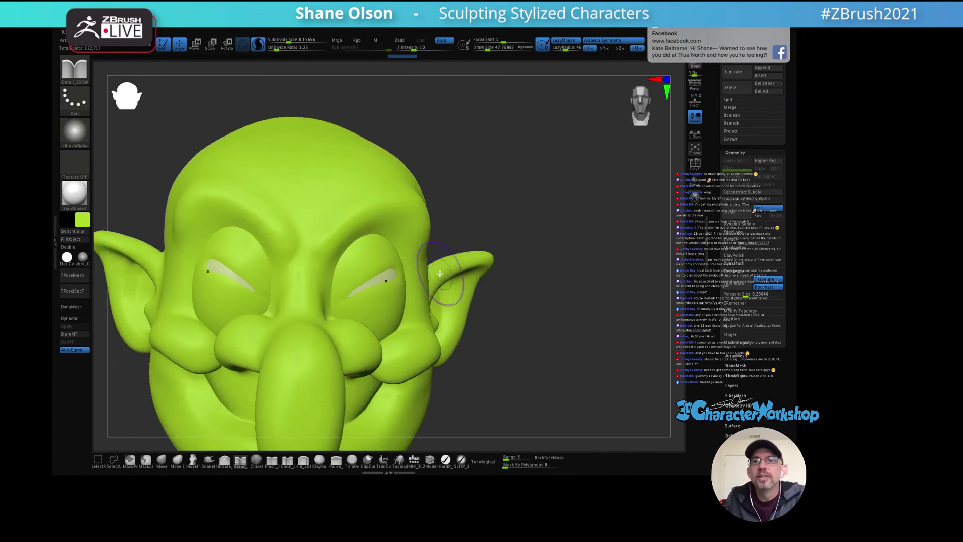
Step: Dismiss the notification and lengthen the eyelid slits toward the outer and inner corners of the eyes
left_click(654, 27)
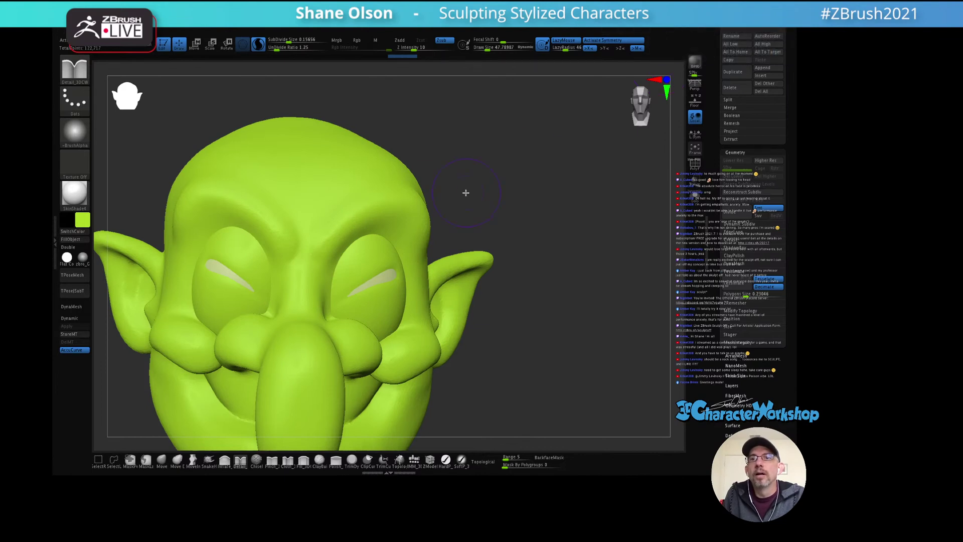
mouse_move(481, 244)
right_mouse_down()
mouse_move(520, 179)
mouse_move(383, 230)
right_mouse_up()
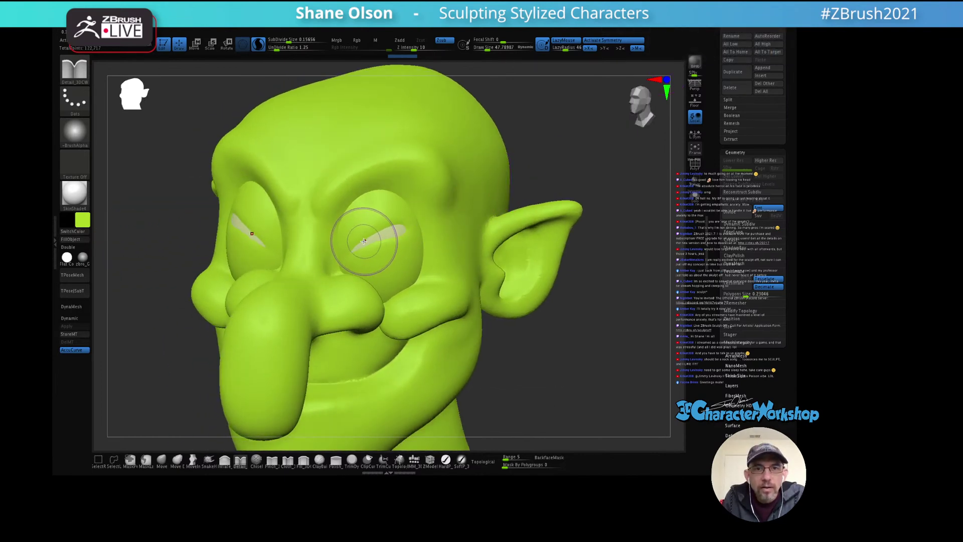
mouse_move(340, 270)
left_mouse_down()
mouse_move(372, 239)
mouse_move(340, 267)
left_mouse_up()
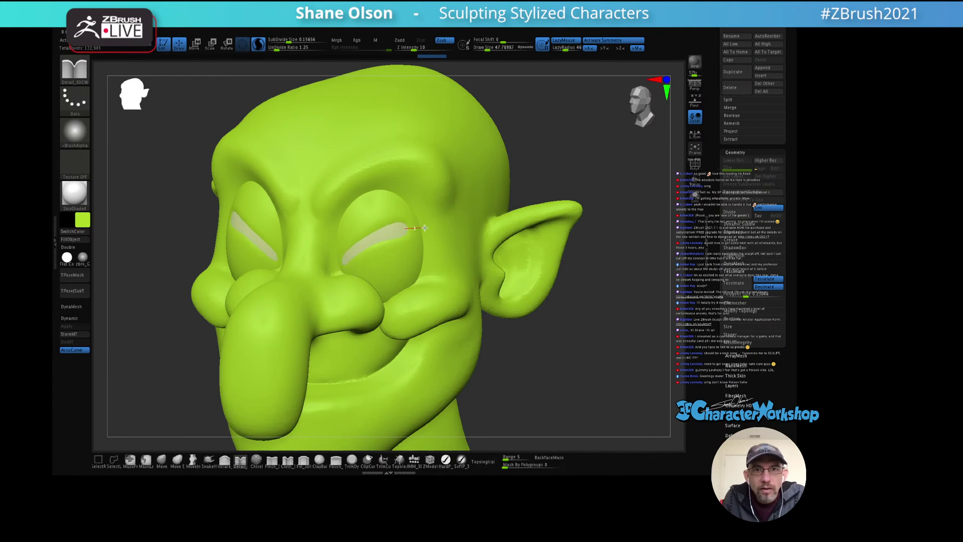
left_click_drag(433, 230, 437, 232)
mouse_move(406, 234)
right_mouse_down()
mouse_move(439, 239)
mouse_move(407, 248)
mouse_move(422, 240)
mouse_move(410, 225)
right_mouse_up()
left_click_drag(410, 232, 442, 236)
right_click_drag(424, 224, 445, 222)
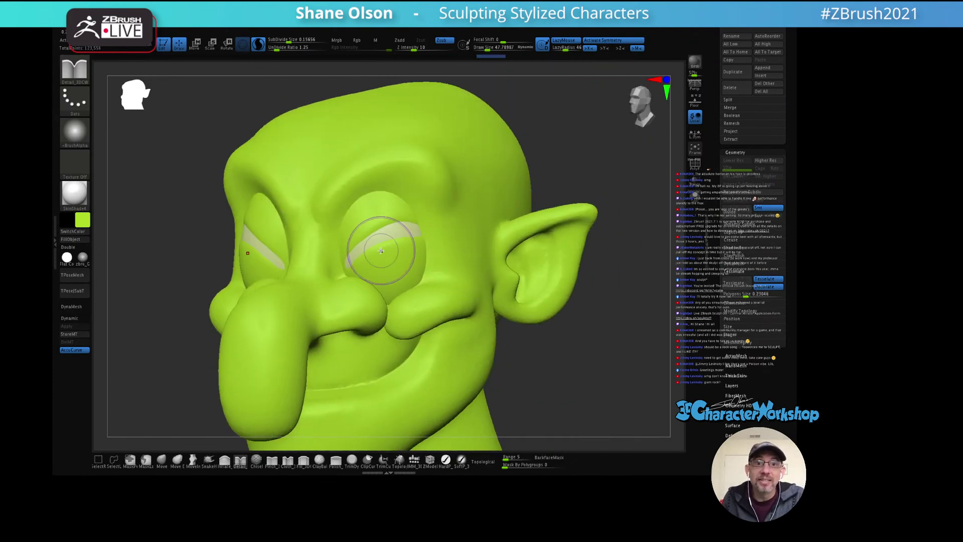
right_click_drag(381, 251, 387, 226)
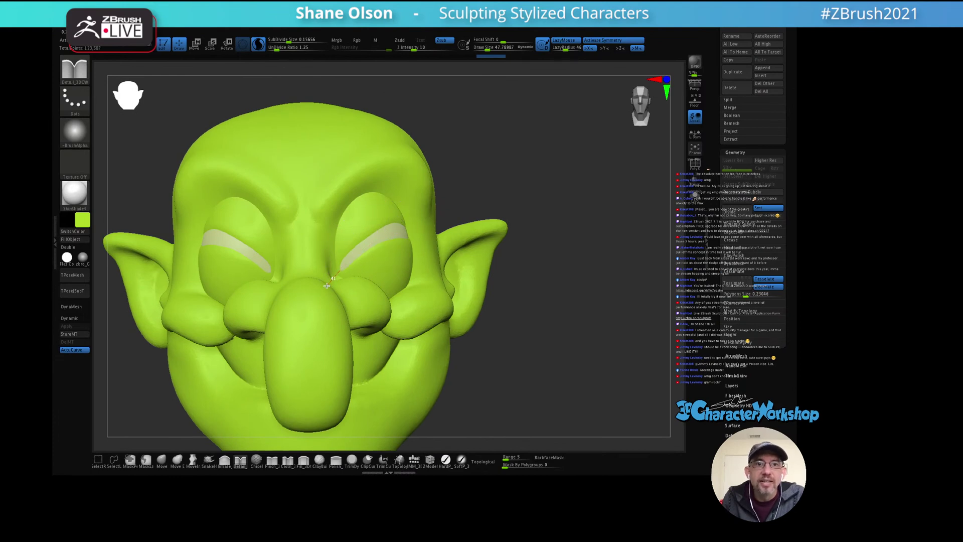
right_click_drag(323, 290, 353, 270)
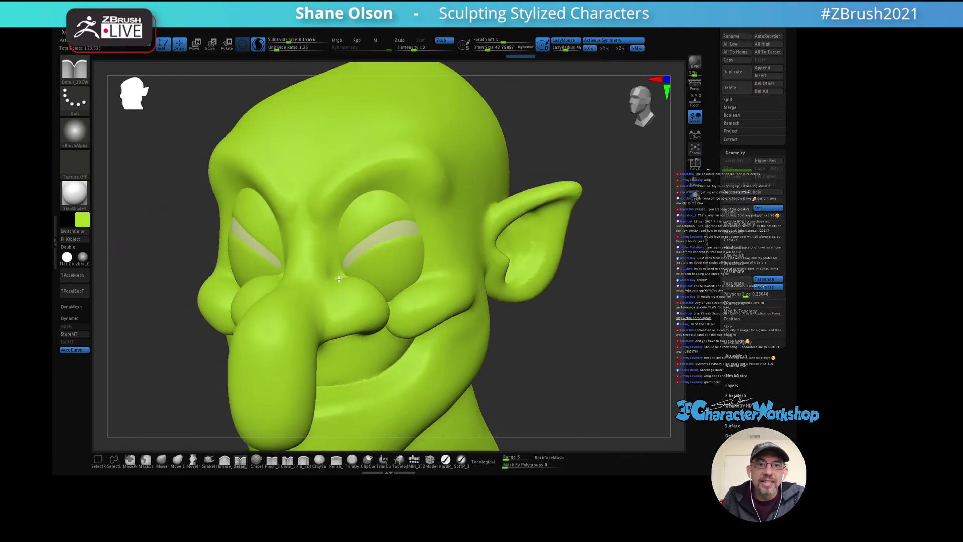
Step: Carve a thin curved cut down the outer edge of each eye opening from the end of the upper slit
right_click_drag(350, 233, 408, 276)
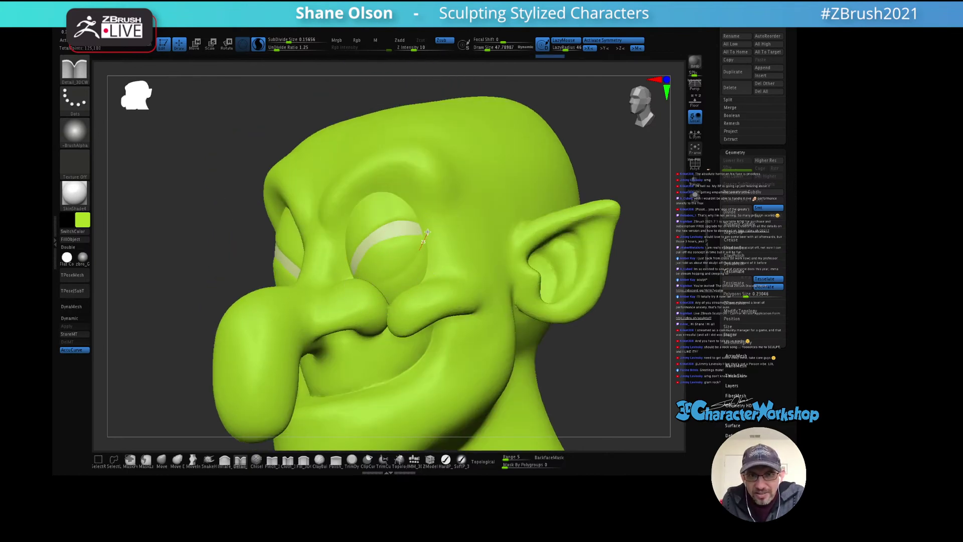
left_click_drag(427, 232, 430, 226)
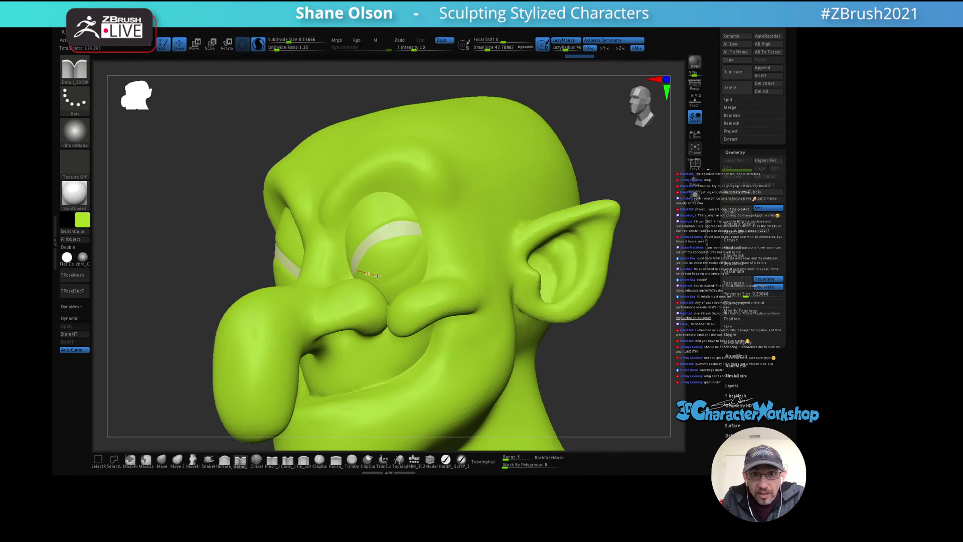
left_click_drag(430, 225, 429, 225)
mouse_move(426, 216)
right_mouse_down()
mouse_move(353, 231)
mouse_move(417, 253)
right_mouse_up()
left_click_drag(419, 232, 412, 258)
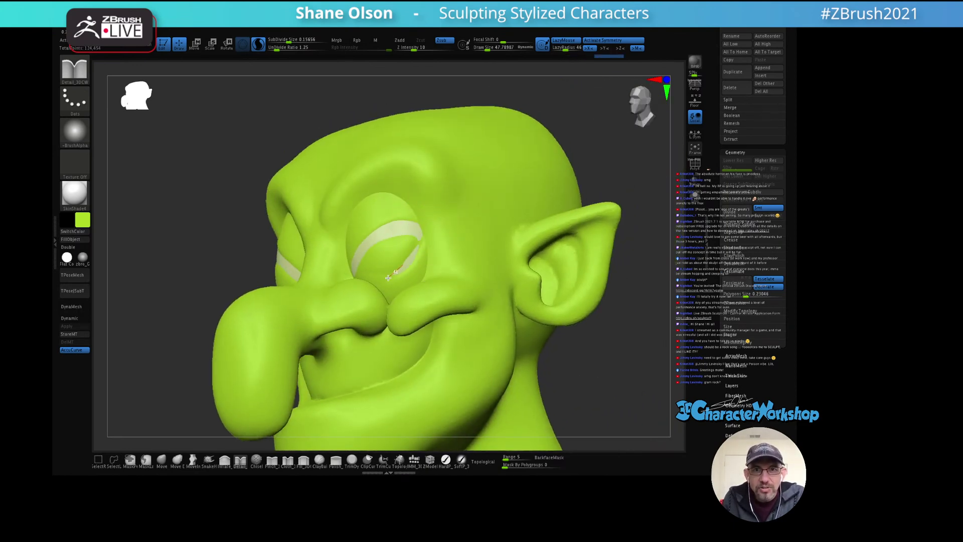
Step: Carve a cut along the lower edge of both eye openings and join it with the upper slit at the inner and outer corners
left_click_drag(348, 274, 346, 272)
mouse_move(405, 243)
right_mouse_down()
mouse_move(420, 249)
mouse_move(400, 245)
right_mouse_up()
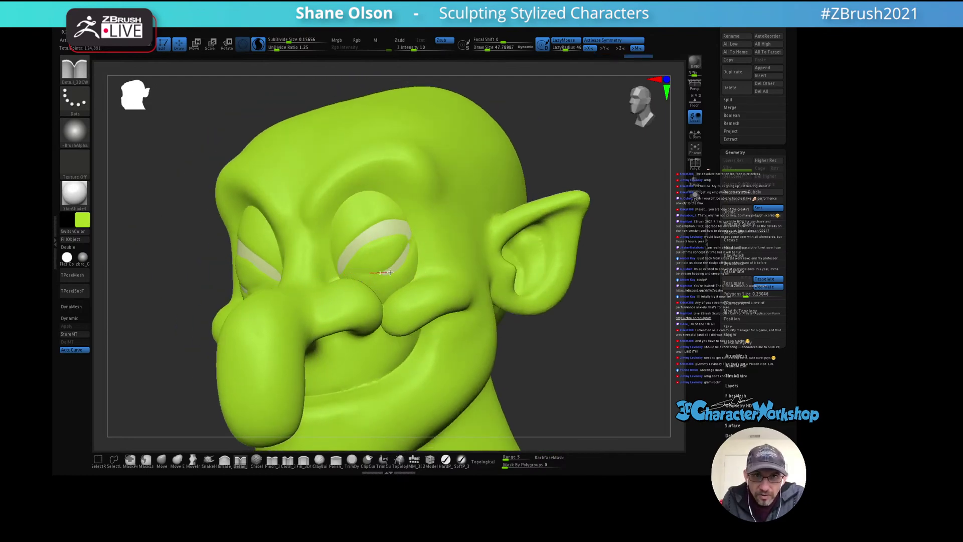
left_click_drag(390, 272, 369, 273)
mouse_move(358, 272)
right_mouse_down()
mouse_move(377, 275)
mouse_move(363, 276)
right_mouse_up()
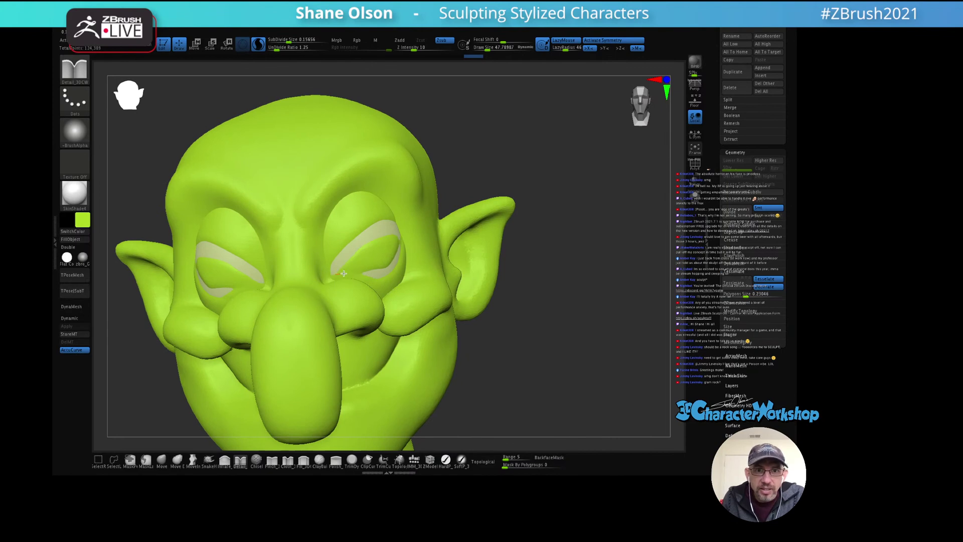
mouse_move(381, 274)
left_mouse_down()
mouse_move(359, 273)
mouse_move(387, 248)
left_mouse_up()
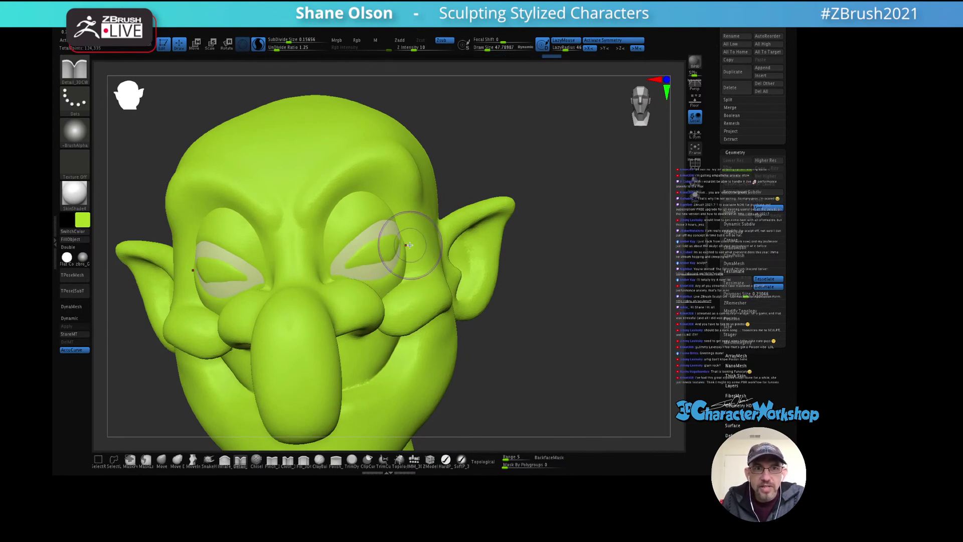
right_click_drag(386, 248, 384, 244)
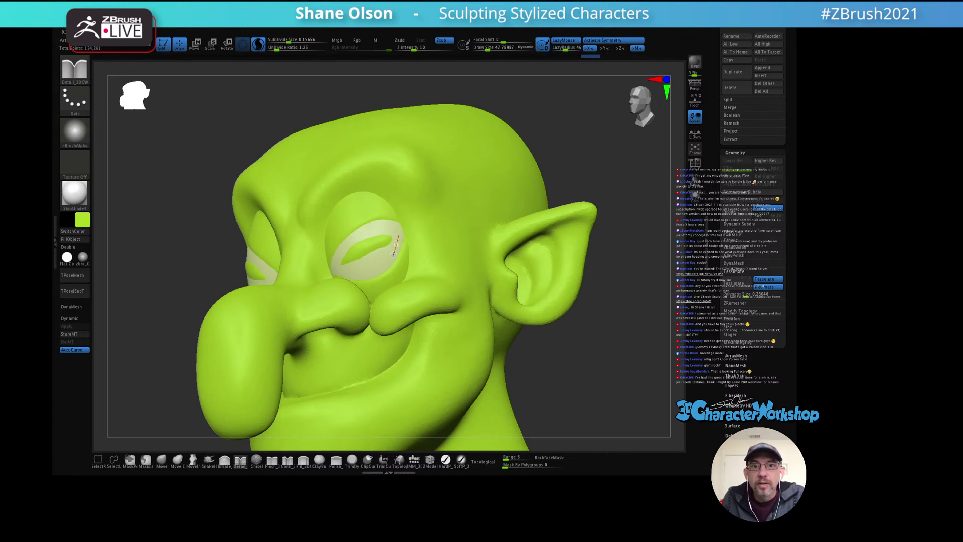
Step: Carve away the remaining green islands inside both eye openings to expose the eyeballs
right_click_drag(368, 273, 350, 262)
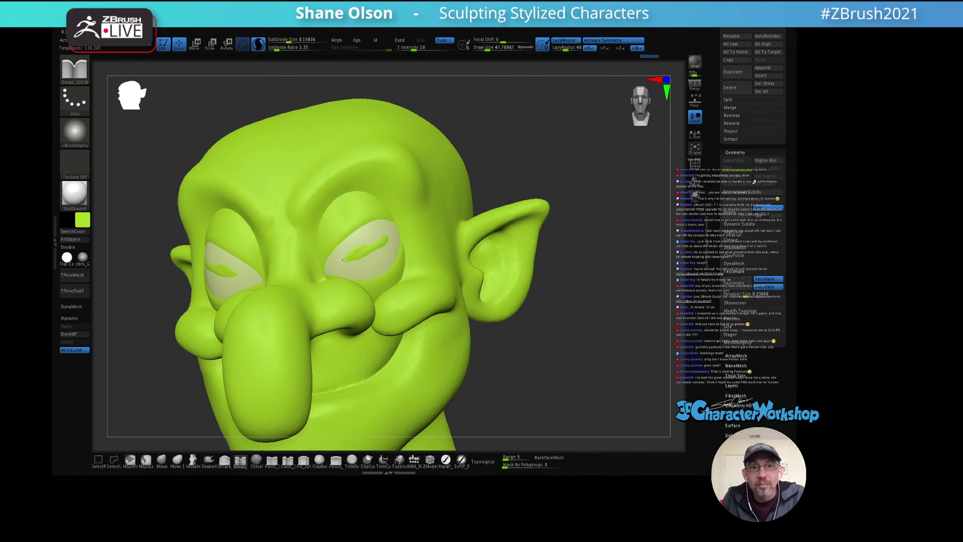
mouse_move(381, 245)
right_mouse_down()
mouse_move(415, 236)
mouse_move(374, 239)
right_mouse_up()
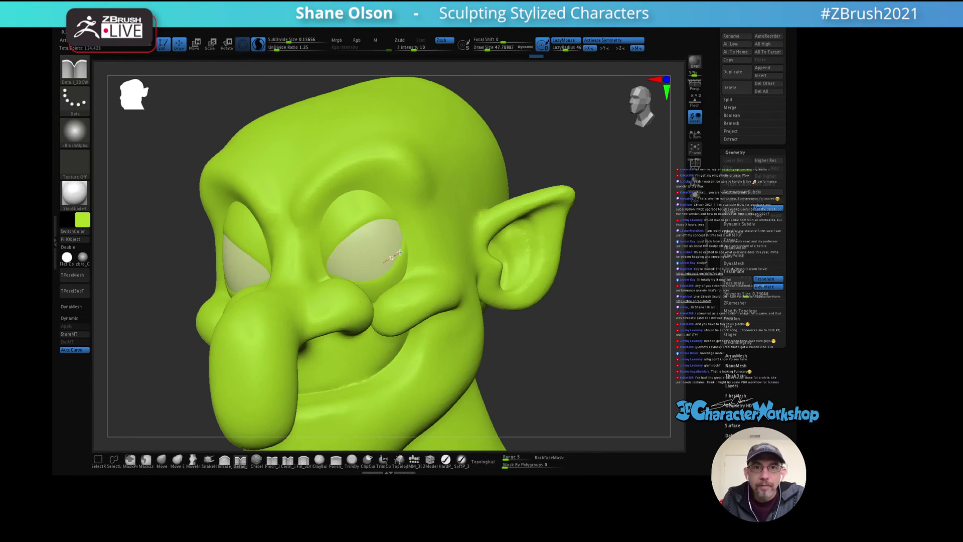
left_click_drag(399, 252, 403, 244)
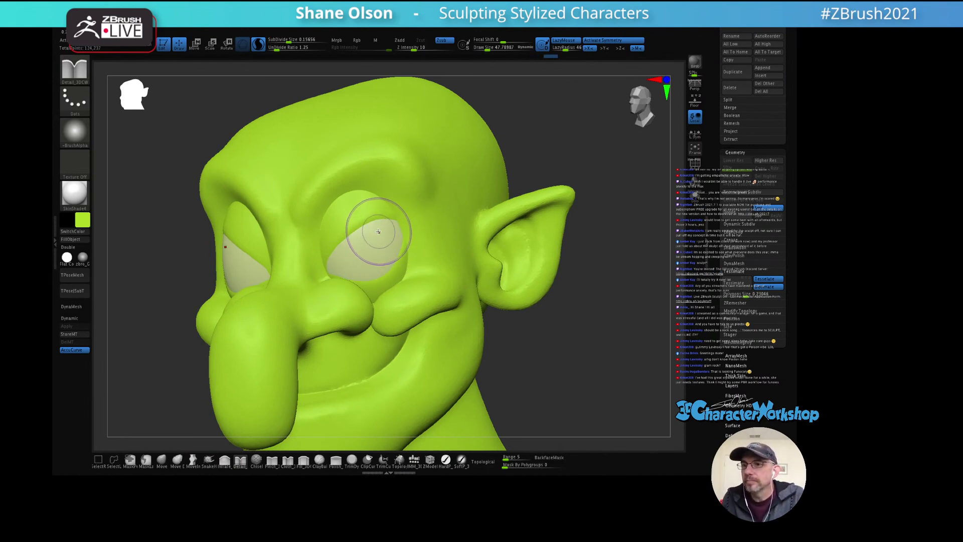
mouse_move(392, 223)
right_mouse_down()
mouse_move(382, 224)
mouse_move(406, 209)
mouse_move(381, 253)
mouse_move(344, 263)
mouse_move(359, 243)
mouse_move(386, 247)
right_mouse_up()
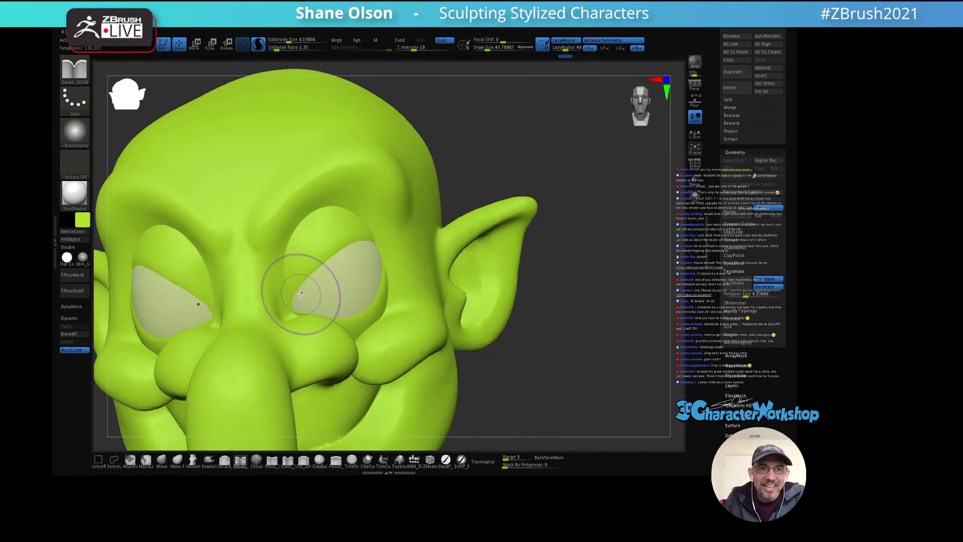
Step: Trim the upper eyelid edges with the Detail brush at a draw size of about 42
key("s")
left_click_drag(344, 282, 335, 282)
right_click_drag(330, 267, 358, 251)
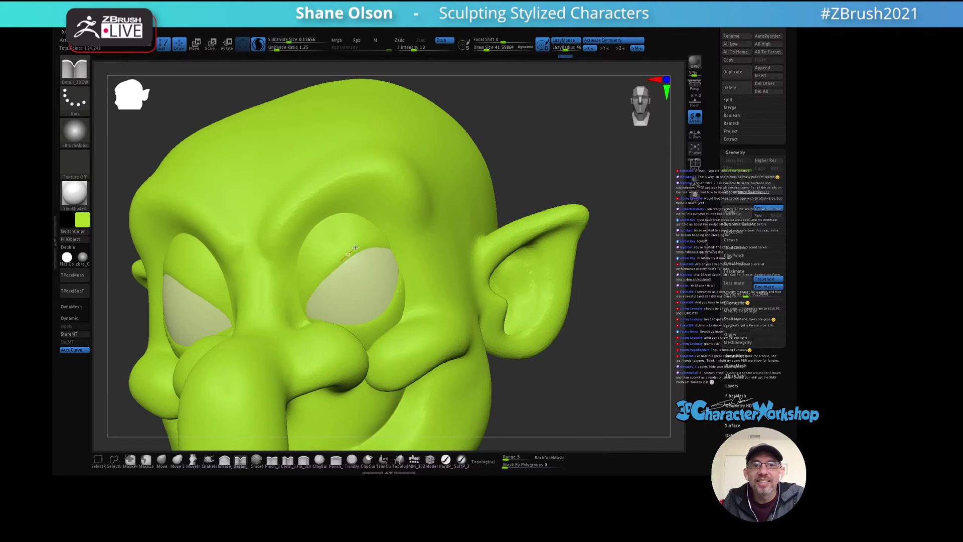
left_click_drag(403, 245, 408, 244)
right_click_drag(382, 242, 407, 229)
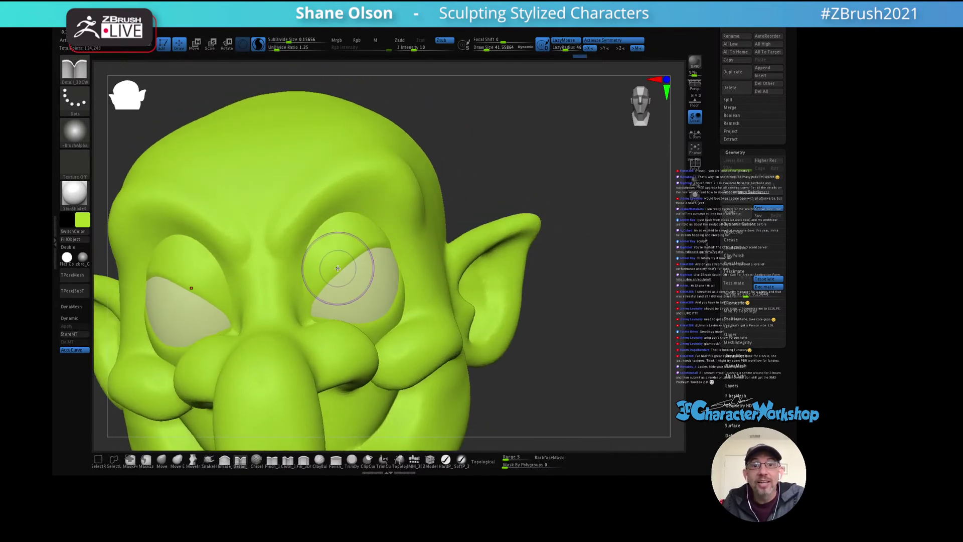
right_click_drag(342, 268, 418, 245)
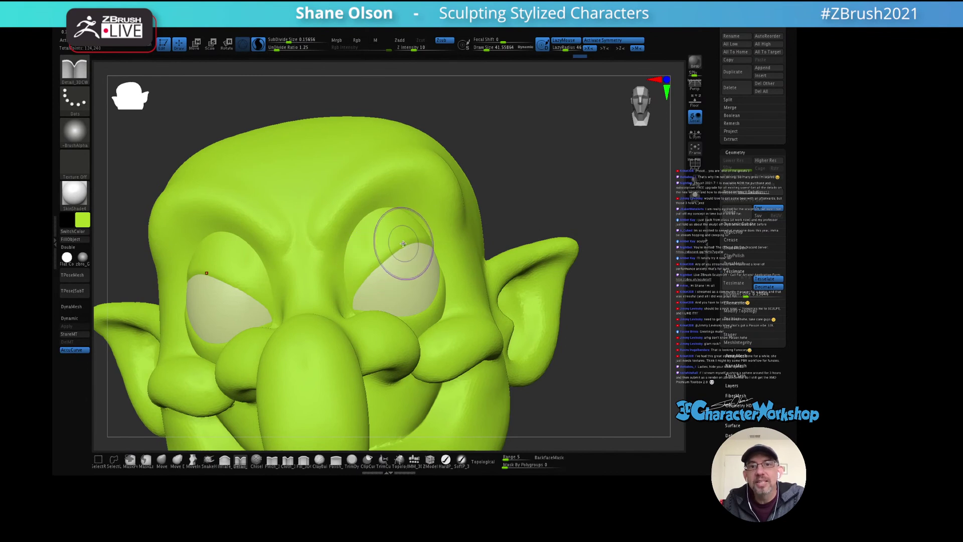
left_click_drag(410, 242, 365, 275)
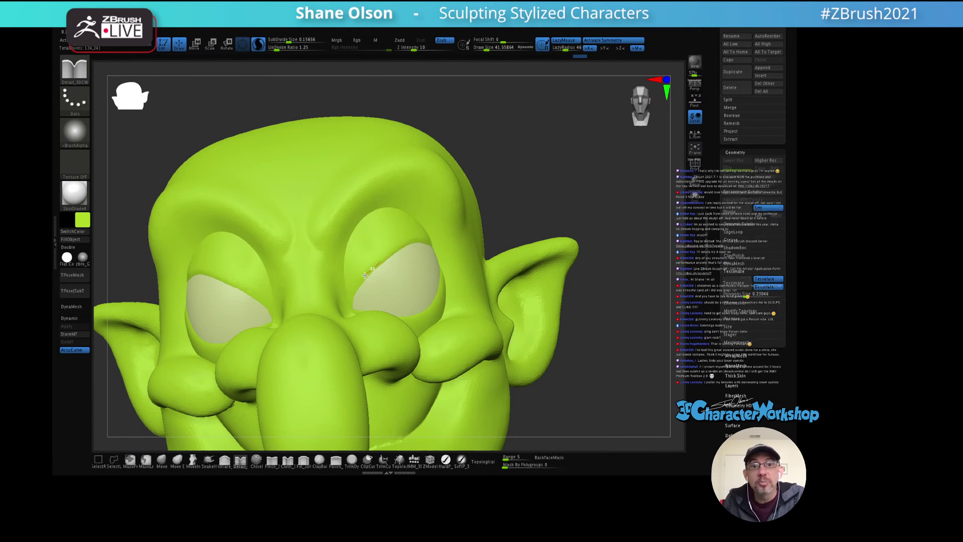
Step: Refine the upper eyelid edge from the inner corner toward the outer corner with short strokes
left_click_drag(345, 320, 344, 321)
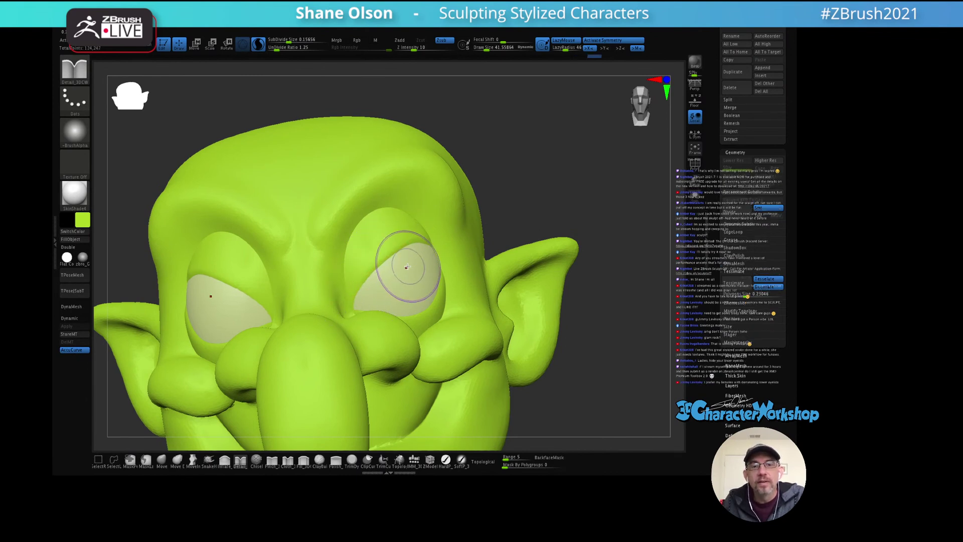
right_click_drag(405, 266, 393, 255)
left_click_drag(352, 304, 351, 303)
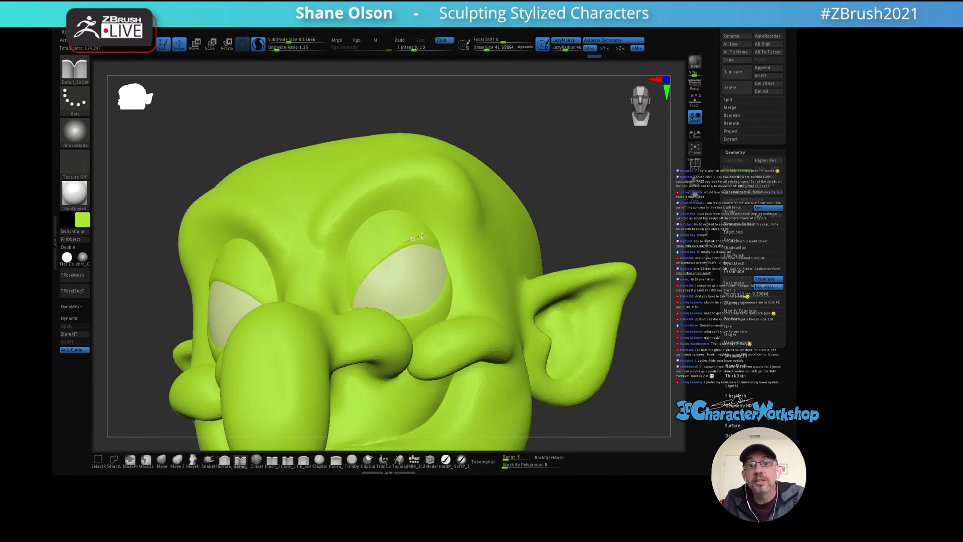
left_click_drag(422, 235, 430, 236)
right_click_drag(432, 226, 385, 238)
left_click_drag(401, 247, 447, 237)
right_click_drag(441, 230, 410, 263)
left_click_drag(398, 264, 401, 257)
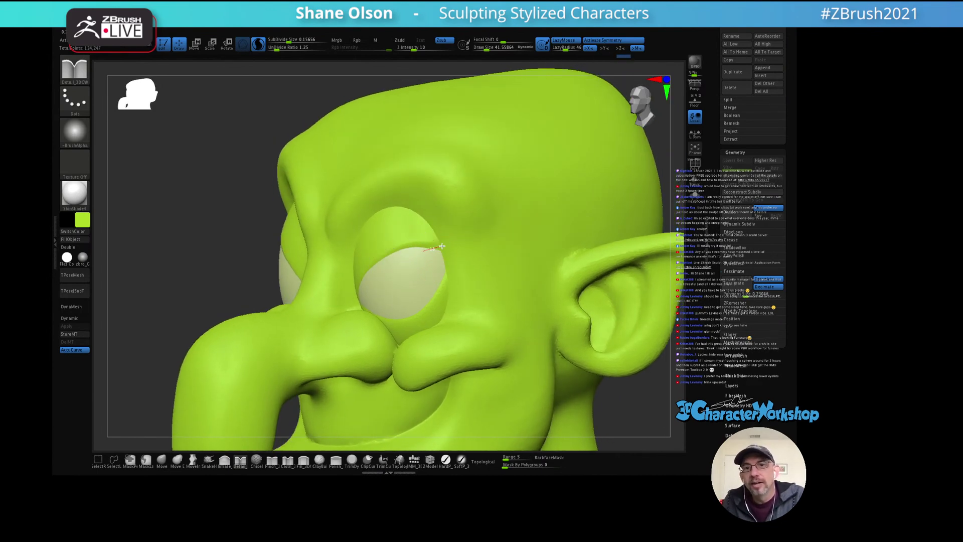
Step: Trim the outer and lower edges of the eye openings and clean up the outer corners of the lids
mouse_move(459, 247)
left_mouse_down()
mouse_move(416, 251)
mouse_move(430, 282)
left_mouse_up()
mouse_move(430, 283)
right_mouse_down()
mouse_move(440, 248)
mouse_move(468, 262)
mouse_move(430, 272)
right_mouse_up()
mouse_move(370, 302)
left_mouse_down()
mouse_move(396, 273)
mouse_move(382, 273)
left_mouse_up()
left_click_drag(345, 318, 363, 291)
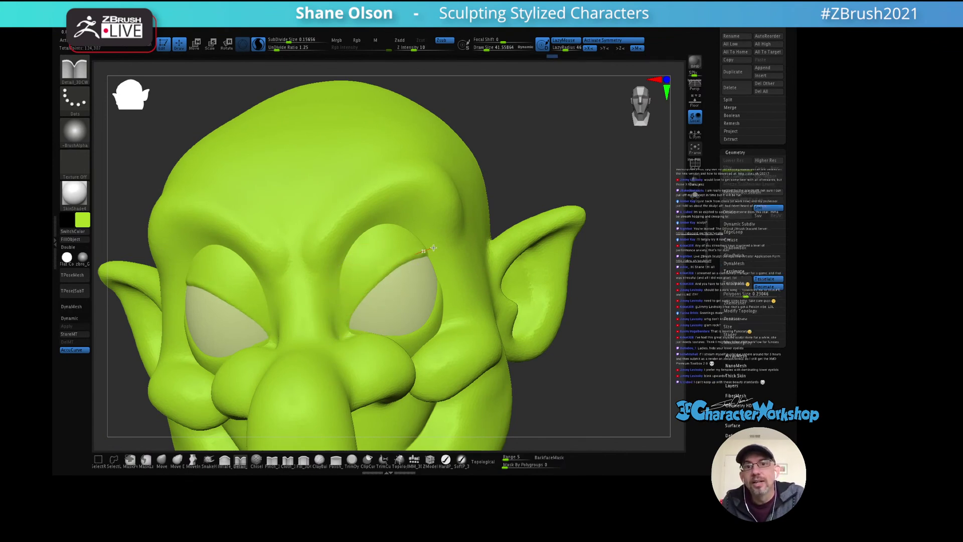
left_click_drag(434, 247, 441, 252)
mouse_move(445, 260)
right_mouse_down()
mouse_move(456, 271)
mouse_move(426, 291)
mouse_move(445, 289)
mouse_move(403, 247)
mouse_move(438, 254)
mouse_move(410, 250)
right_mouse_up()
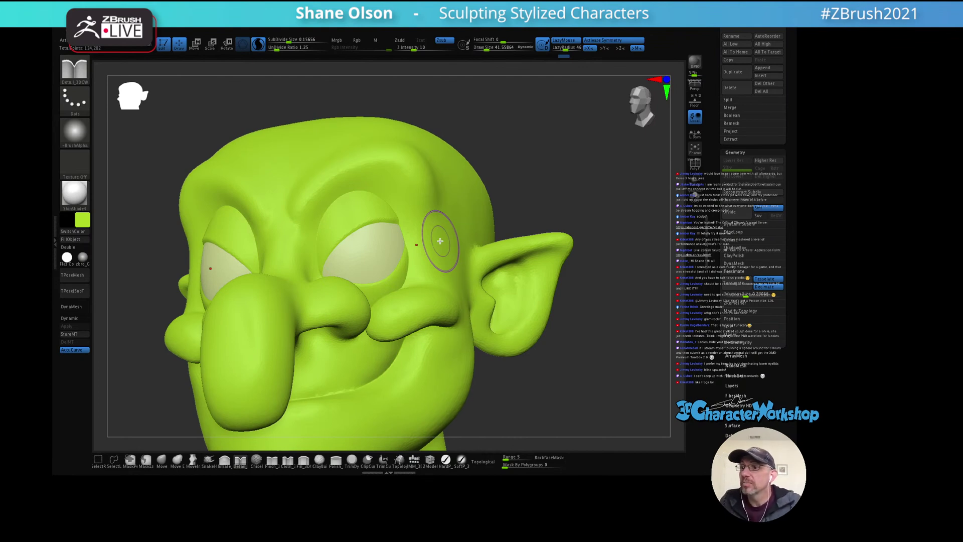
Step: Switch to the head mesh and adjust its surface beside the eyes with the Move brush at a draw size of about 81
mouse_move(452, 271)
right_mouse_down()
mouse_move(408, 266)
mouse_move(425, 251)
right_mouse_up()
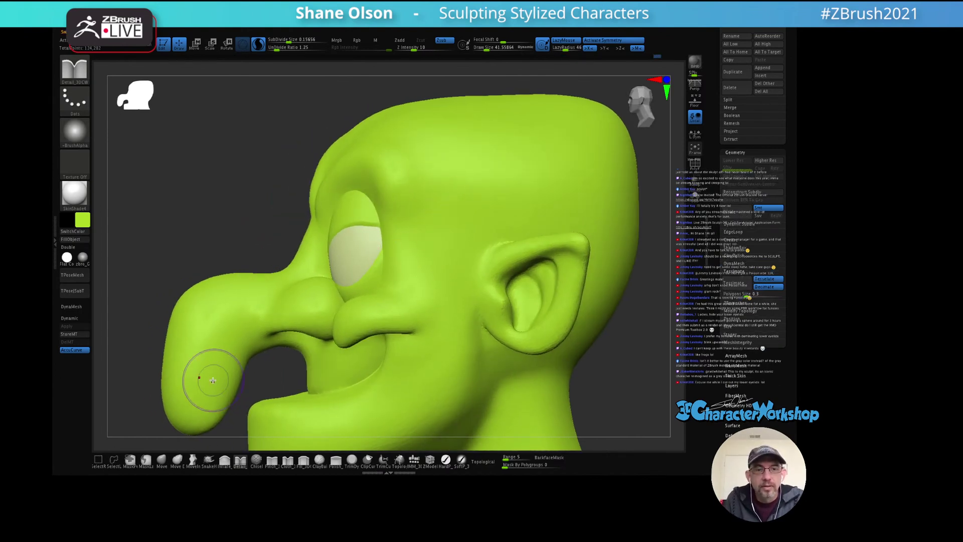
left_click(162, 460)
key("s")
left_click_drag(231, 207, 234, 206)
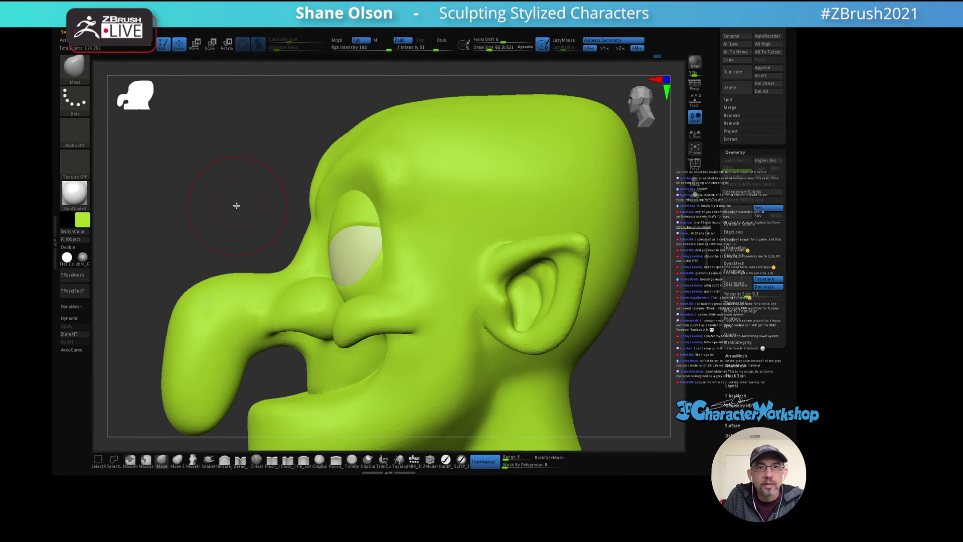
right_click_drag(236, 206, 238, 205)
key("s")
left_click_drag(402, 231, 406, 232)
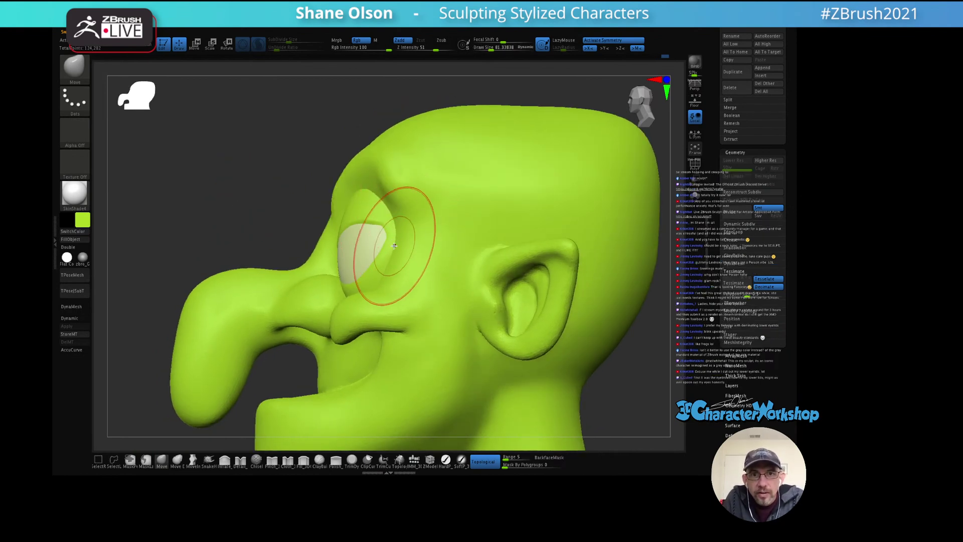
mouse_move(398, 236)
right_mouse_down()
mouse_move(483, 232)
mouse_move(396, 254)
mouse_move(456, 221)
mouse_move(396, 184)
mouse_move(421, 200)
mouse_move(408, 215)
mouse_move(369, 187)
mouse_move(390, 200)
mouse_move(432, 172)
mouse_move(451, 176)
mouse_move(466, 165)
mouse_move(525, 200)
mouse_move(547, 261)
mouse_move(546, 243)
right_mouse_up()
key("shift")
key("ctrl")
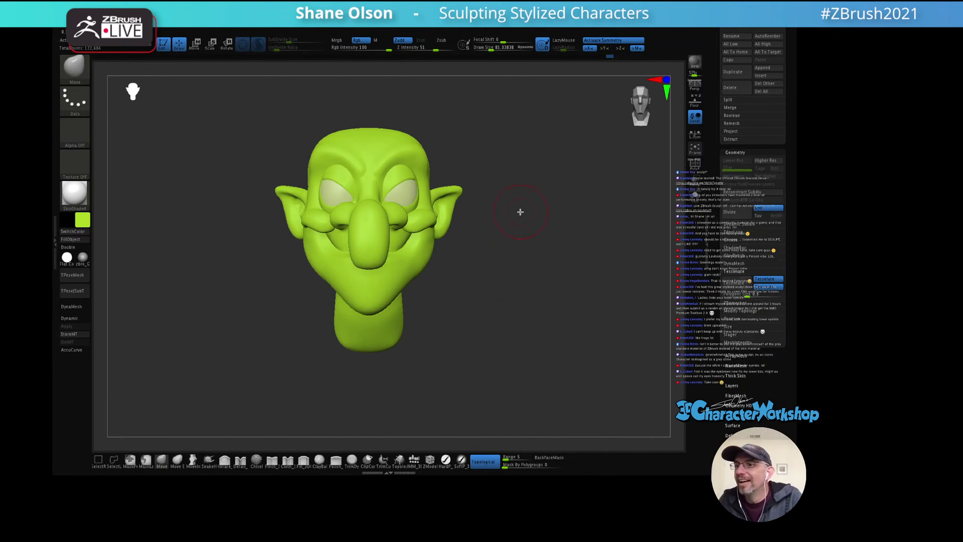
Step: Examine the whole head from front, three-quarter and side views to judge the eyelids and silhouette
right_click_drag(538, 234, 531, 263)
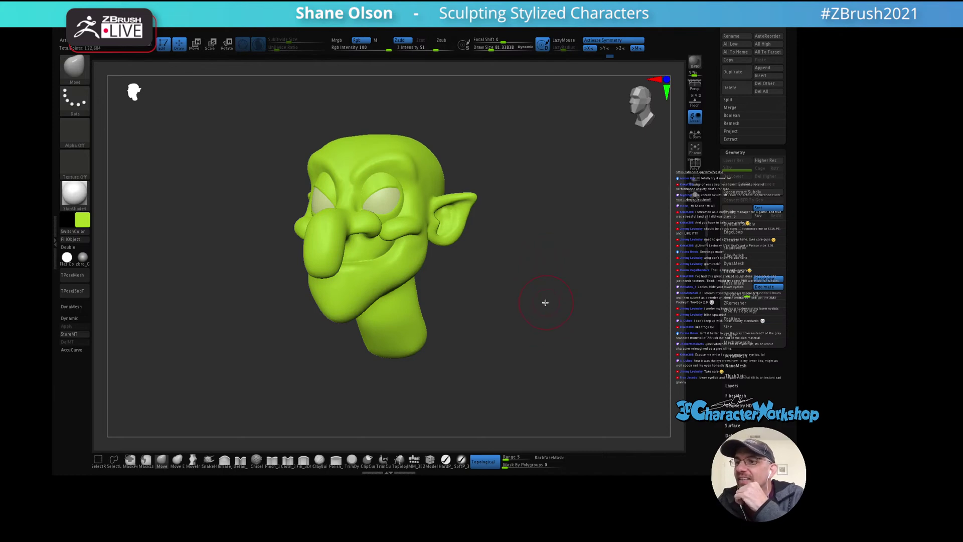
left_click_drag(543, 304, 538, 303)
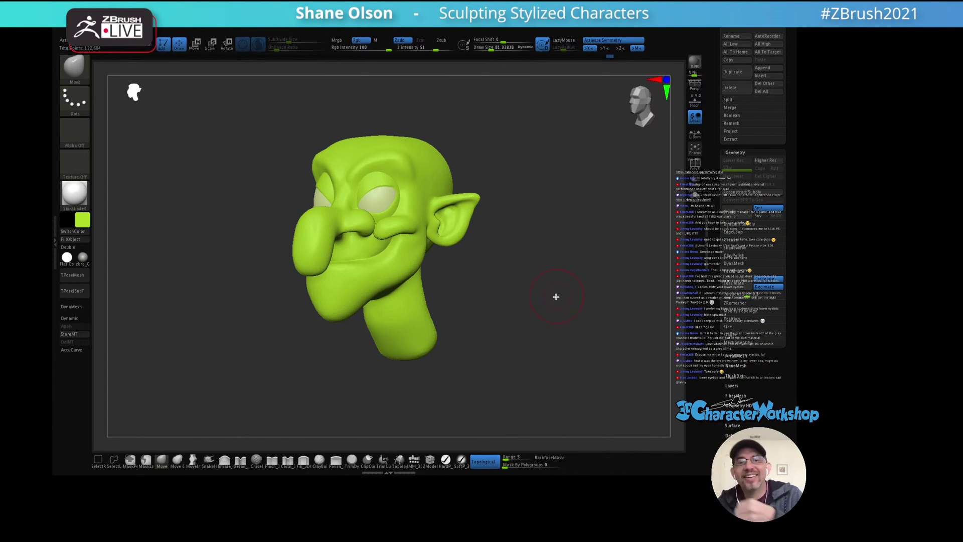
left_click_drag(556, 296, 536, 287)
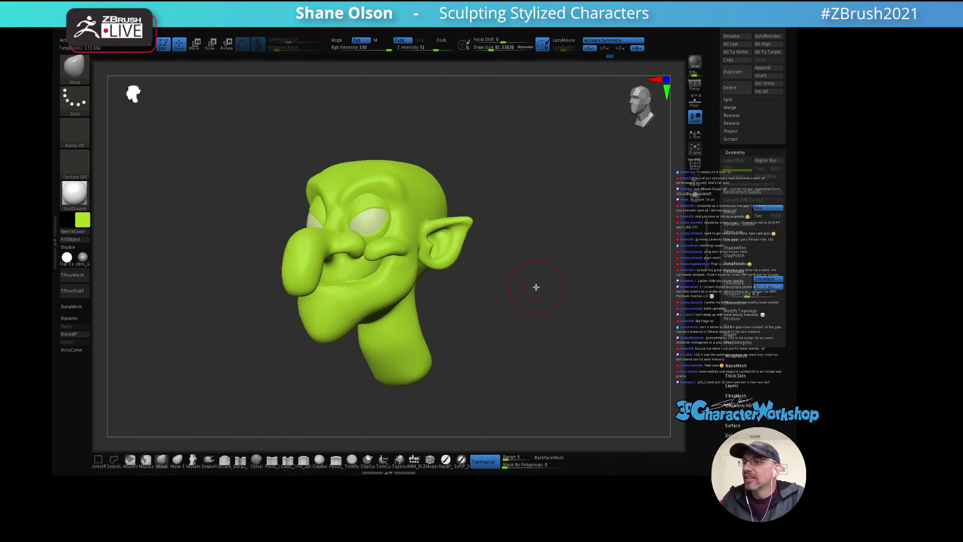
mouse_move(535, 334)
left_mouse_down()
mouse_move(535, 296)
mouse_move(522, 297)
left_mouse_up()
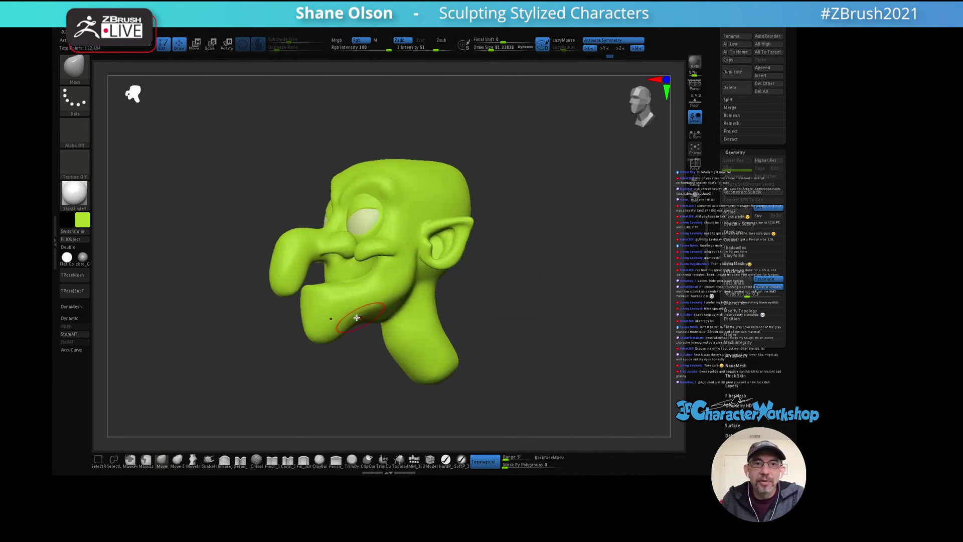
left_click_drag(502, 304, 497, 296)
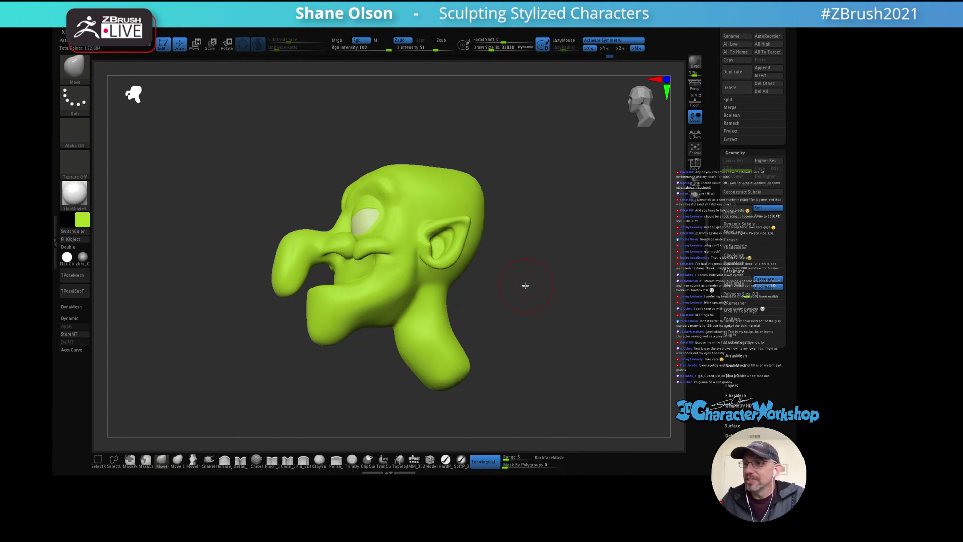
mouse_move(584, 295)
left_mouse_down()
mouse_move(593, 307)
mouse_move(555, 288)
mouse_move(570, 277)
mouse_move(546, 291)
mouse_move(537, 316)
mouse_move(544, 272)
mouse_move(548, 310)
mouse_move(527, 295)
mouse_move(565, 322)
left_mouse_up()
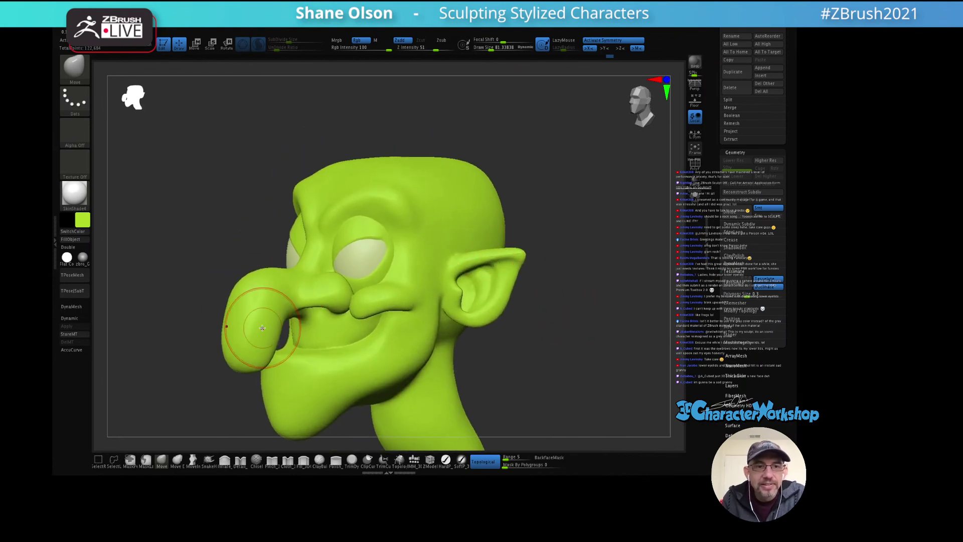
Step: Make the eyelid shells the active part and briefly display their wireframe
left_click(370, 229, "alt")
left_click_drag(537, 232, 426, 232)
key("shift+f")
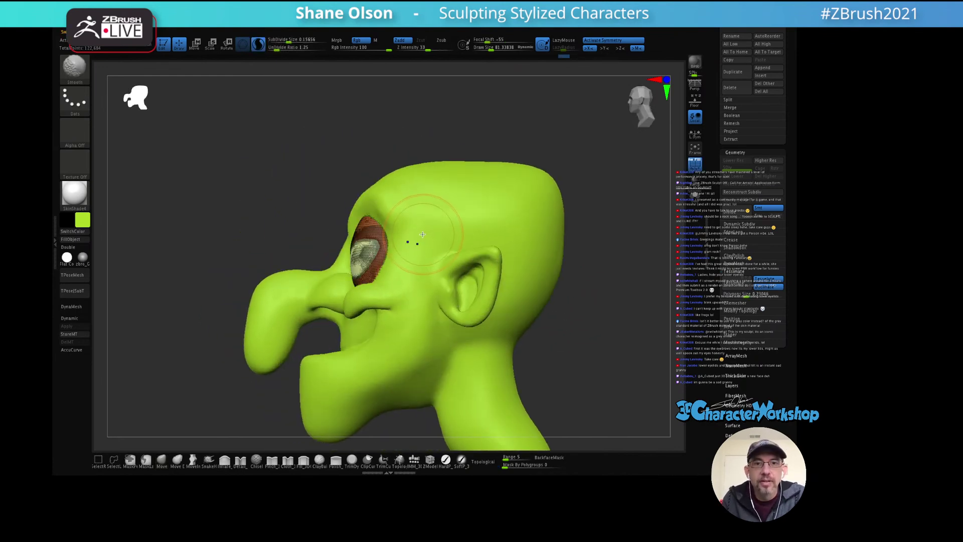
key("shift+f")
right_click_drag(402, 236, 417, 256, "ctrl")
Step: Reshape the outer side of the eyelids with the Move brush at a draw size of about 42
key("s")
left_click_drag(423, 255, 418, 254)
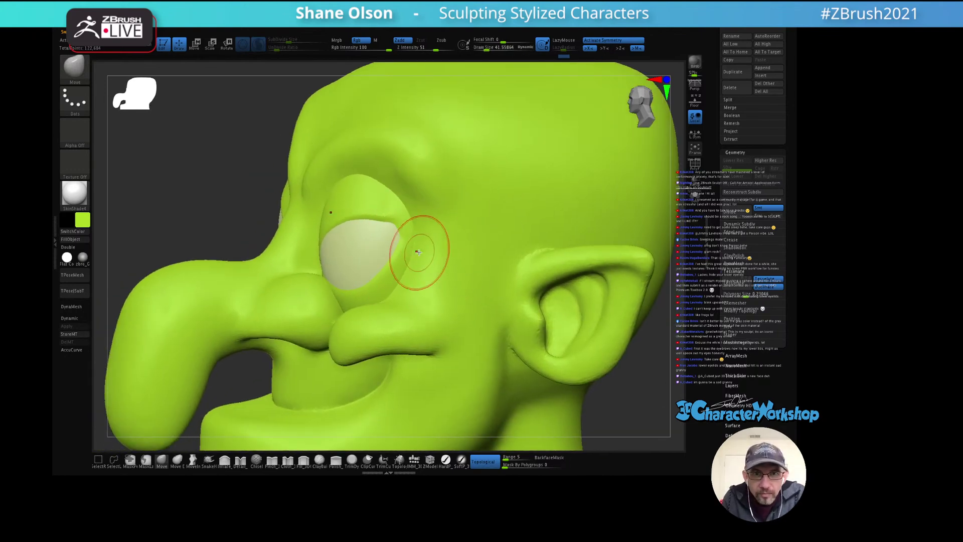
mouse_move(425, 233)
right_mouse_down("alt")
mouse_move(442, 213)
mouse_move(454, 220)
mouse_move(441, 254)
right_mouse_up("alt")
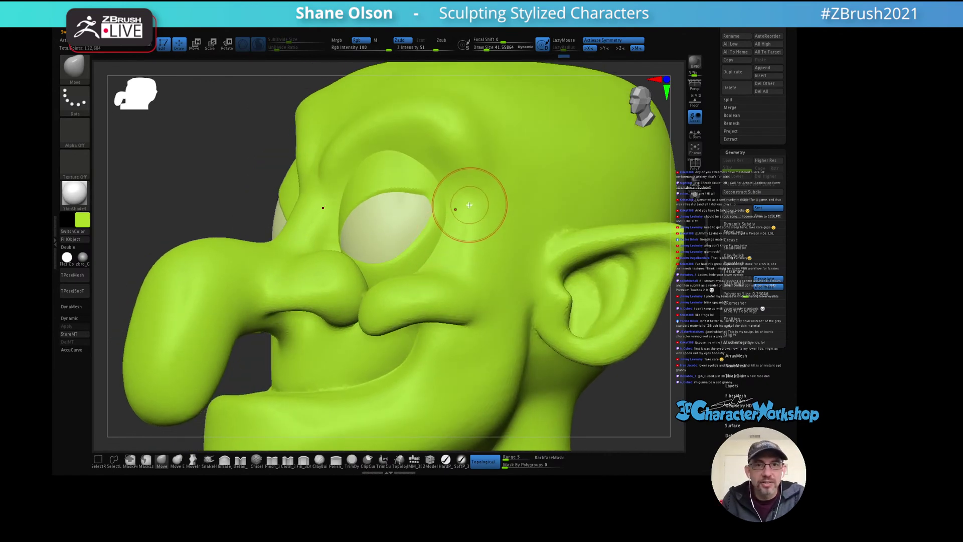
mouse_move(476, 210)
right_mouse_down()
mouse_move(488, 206)
mouse_move(366, 275)
right_mouse_up()
key("s")
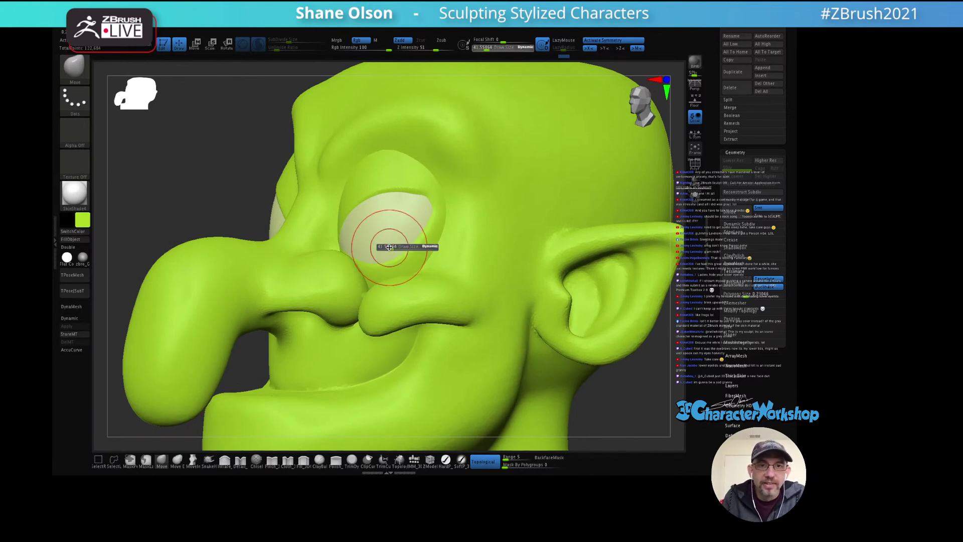
right_click_drag(437, 206, 452, 210)
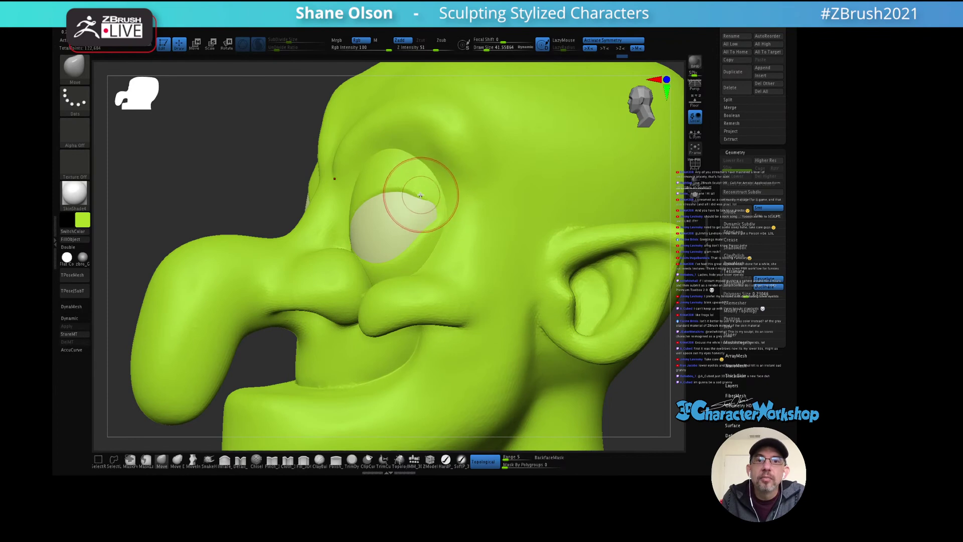
Step: Refine the eyelids' outer corners with the Move brush at a draw size of about 26 and smooth them
key("bracketleft")
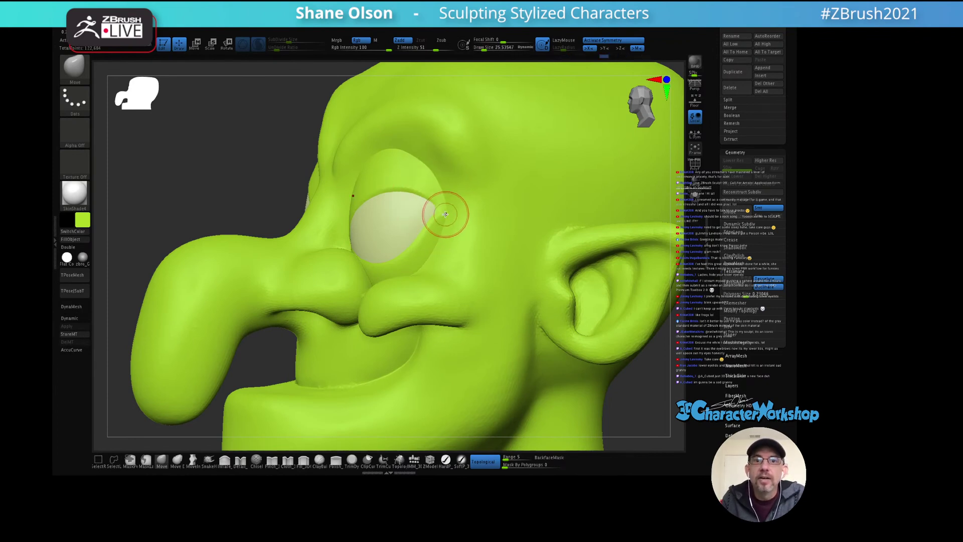
mouse_move(441, 212)
right_mouse_down()
mouse_move(454, 205)
mouse_move(432, 210)
right_mouse_up()
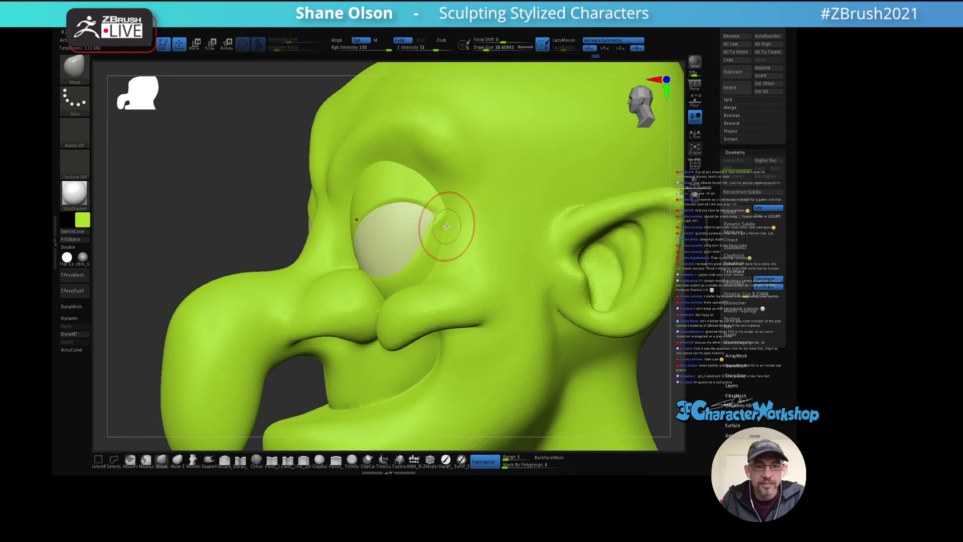
key("s")
left_click_drag(446, 226, 444, 226)
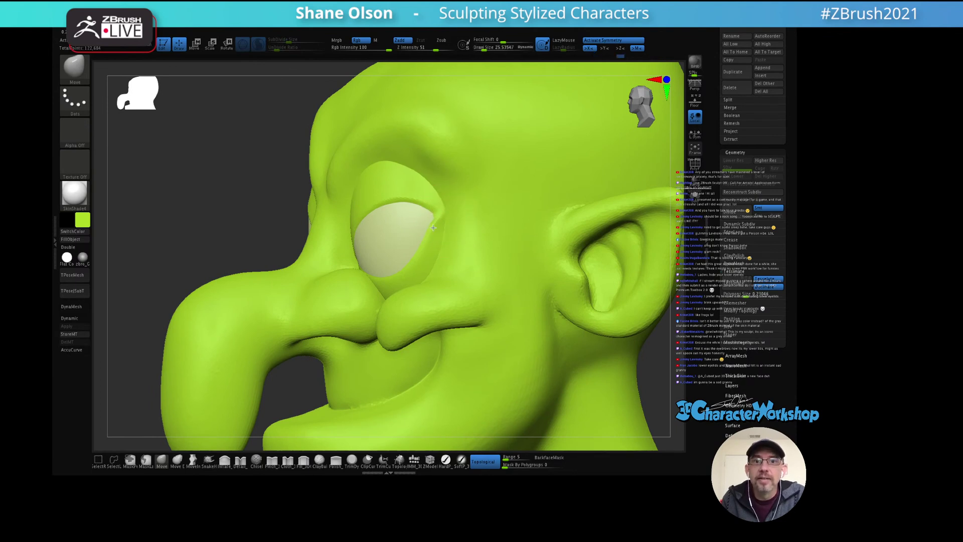
key("shift")
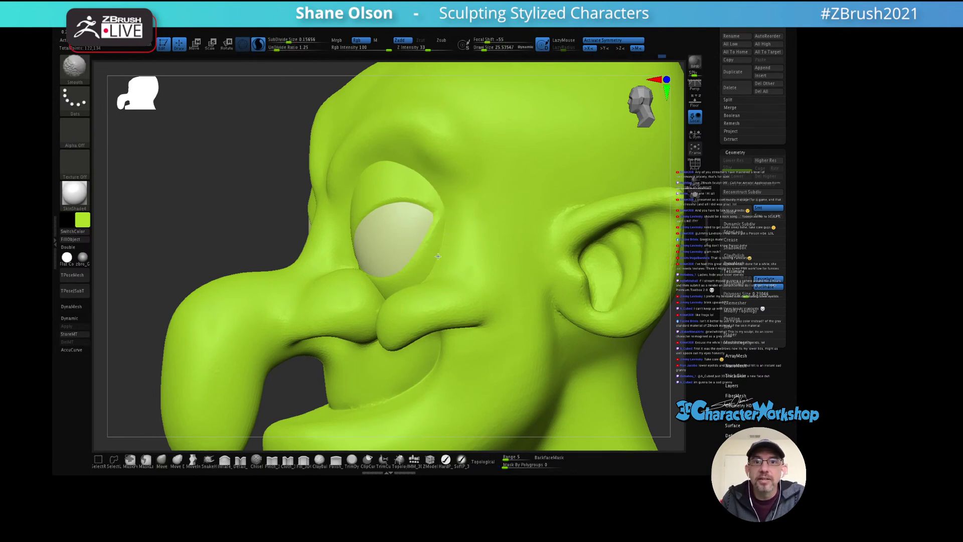
mouse_move(438, 257)
right_mouse_down()
mouse_move(467, 212)
mouse_move(439, 212)
right_mouse_up()
Step: Reshape the outer and inner sides of the eyelids with the Move brush at a draw size of about 58
key("s")
left_click_drag(441, 211, 448, 212)
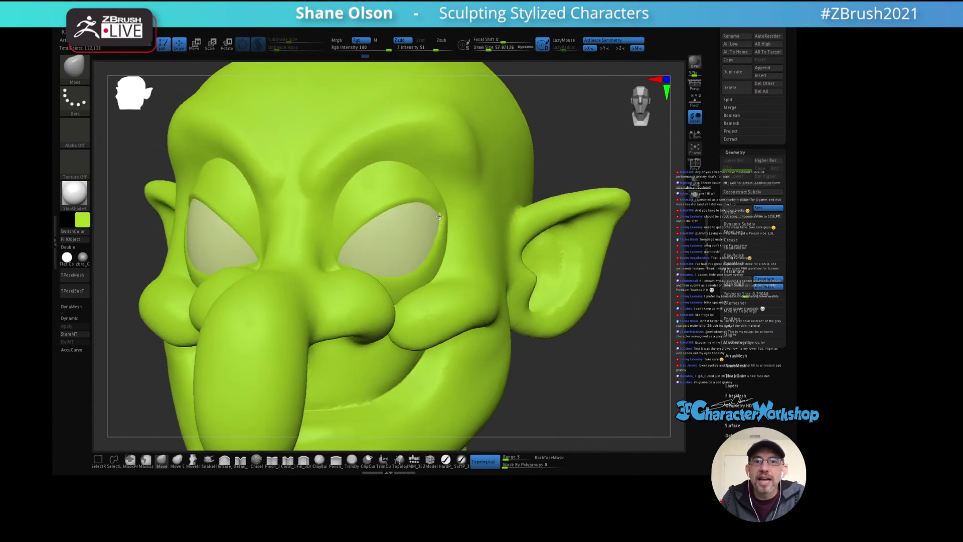
right_click_drag(432, 213, 452, 188)
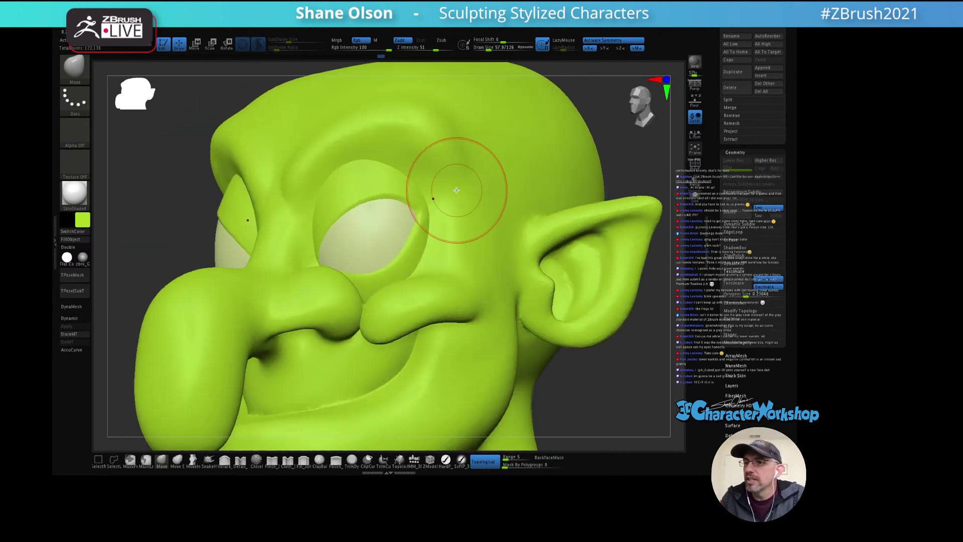
right_click_drag(381, 232, 344, 240)
left_click_drag(345, 240, 349, 235)
right_click_drag(348, 238, 371, 248)
Step: Adjust the lower eyelid rims with the Move brush at draw sizes of about 30 and 33
key("s")
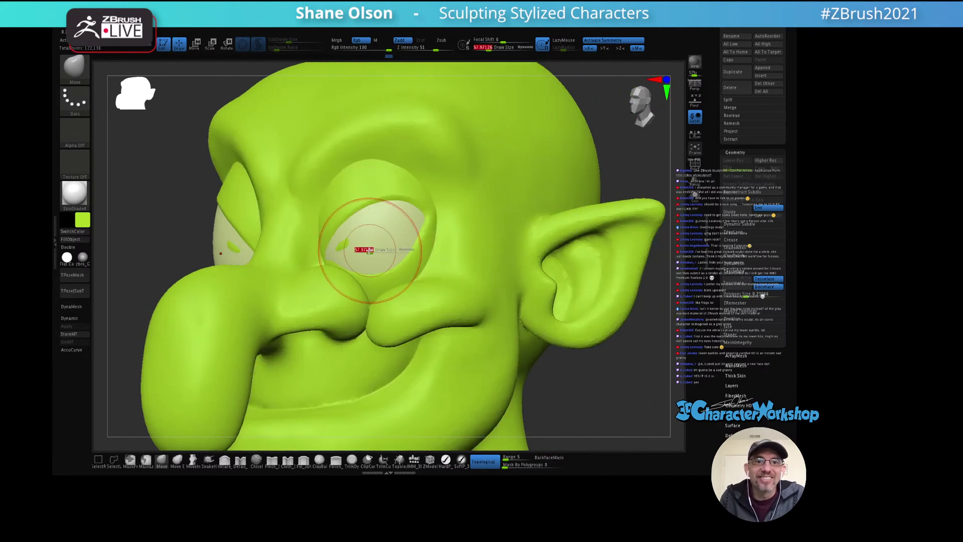
left_click_drag(370, 250, 363, 248)
mouse_move(364, 248)
right_mouse_down()
mouse_move(402, 225)
mouse_move(407, 240)
mouse_move(396, 226)
right_mouse_up()
mouse_move(382, 291)
right_mouse_down()
mouse_move(307, 372)
mouse_move(371, 296)
mouse_move(389, 269)
mouse_move(381, 261)
right_mouse_up()
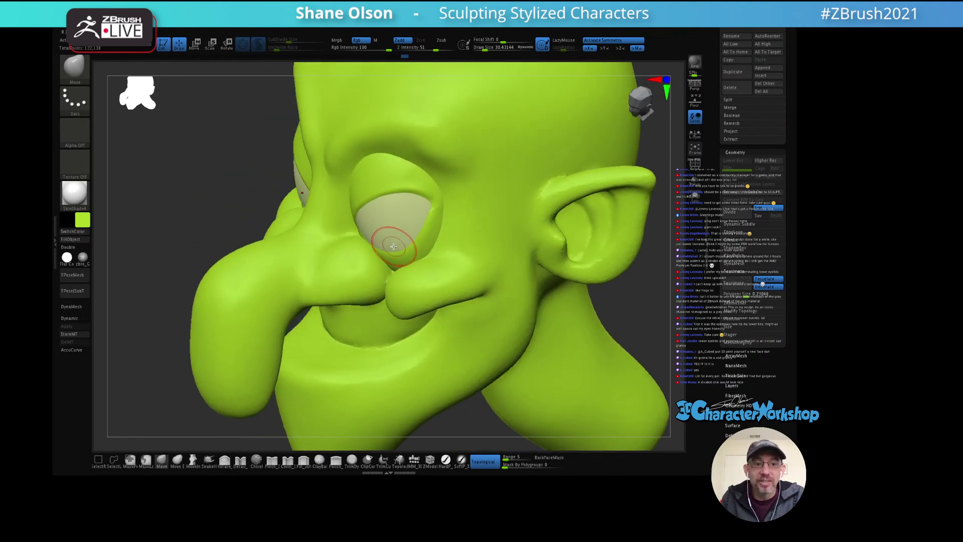
key("s")
left_click_drag(391, 243, 395, 243)
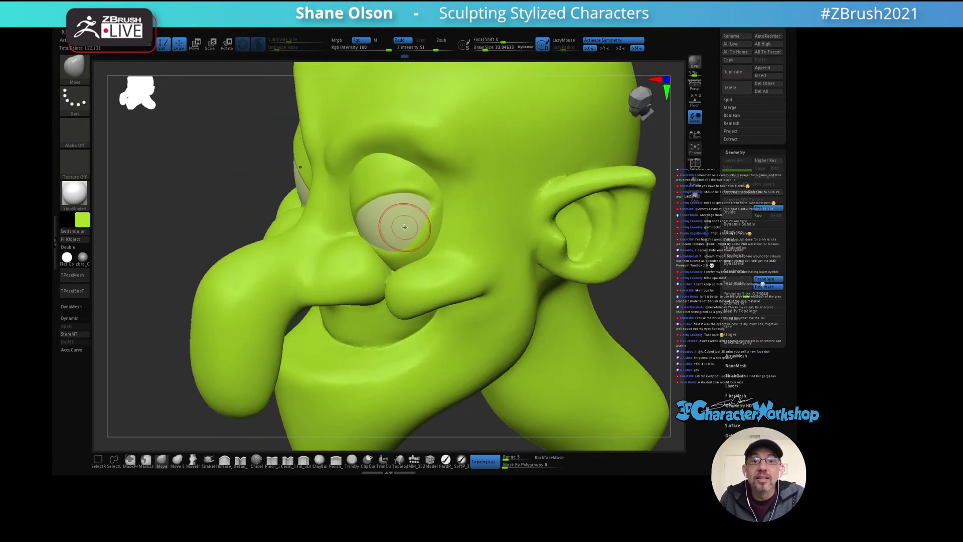
right_click_drag(404, 227, 336, 241)
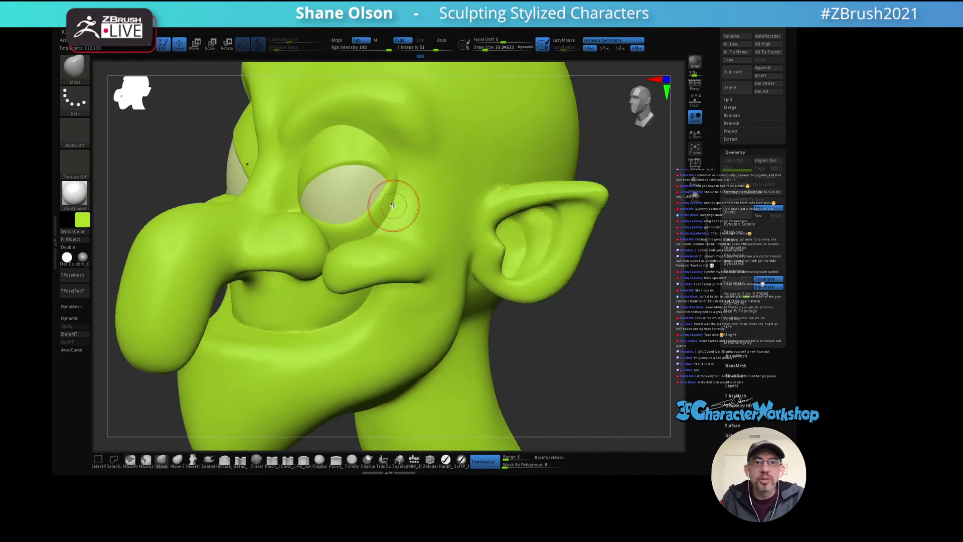
mouse_move(411, 245)
right_mouse_down()
mouse_move(434, 217)
mouse_move(323, 232)
right_mouse_up()
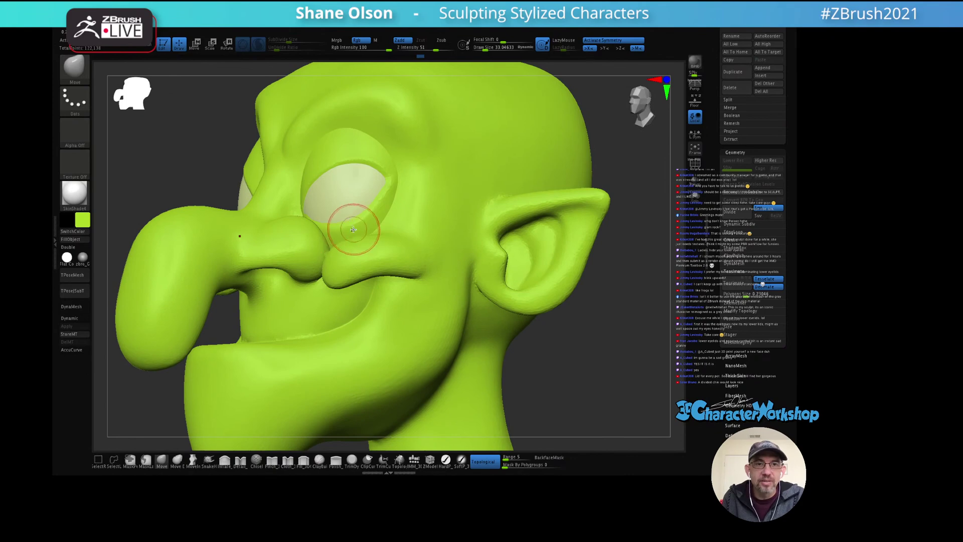
mouse_move(402, 222)
right_mouse_down()
mouse_move(415, 215)
mouse_move(398, 226)
mouse_move(428, 231)
right_mouse_up()
Step: Fit the lower eyelids around the eyeballs with the Move brush at draw sizes of about 62 and 69
key("s")
left_click_drag(428, 230, 432, 230)
right_click_drag(425, 230, 394, 231)
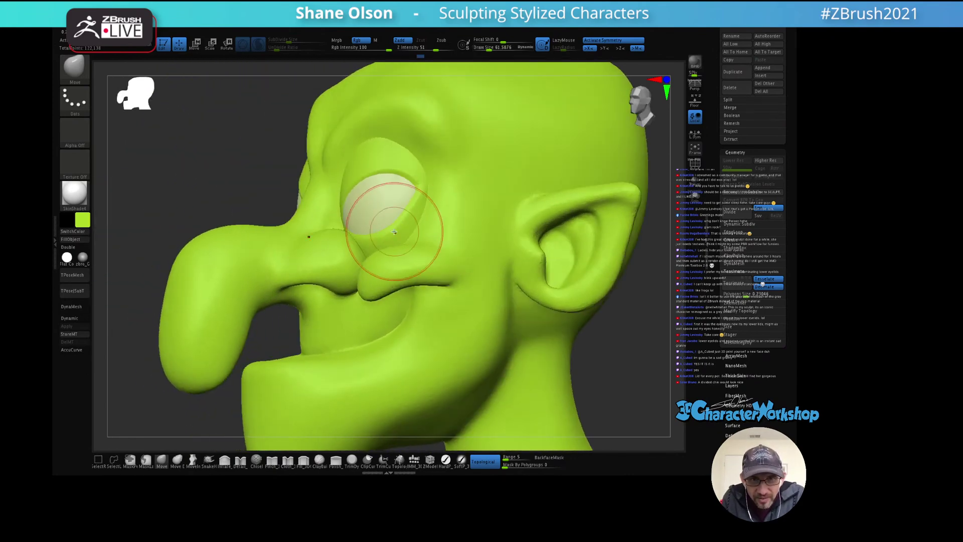
key("s")
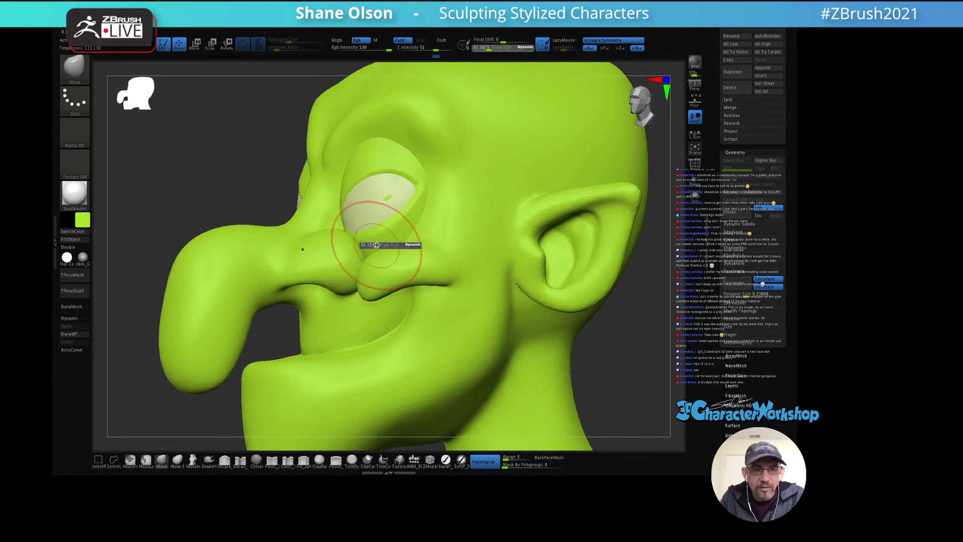
left_click_drag(390, 245, 395, 246)
mouse_move(394, 238)
right_mouse_down()
mouse_move(386, 216)
mouse_move(411, 217)
mouse_move(387, 205)
mouse_move(360, 240)
right_mouse_up()
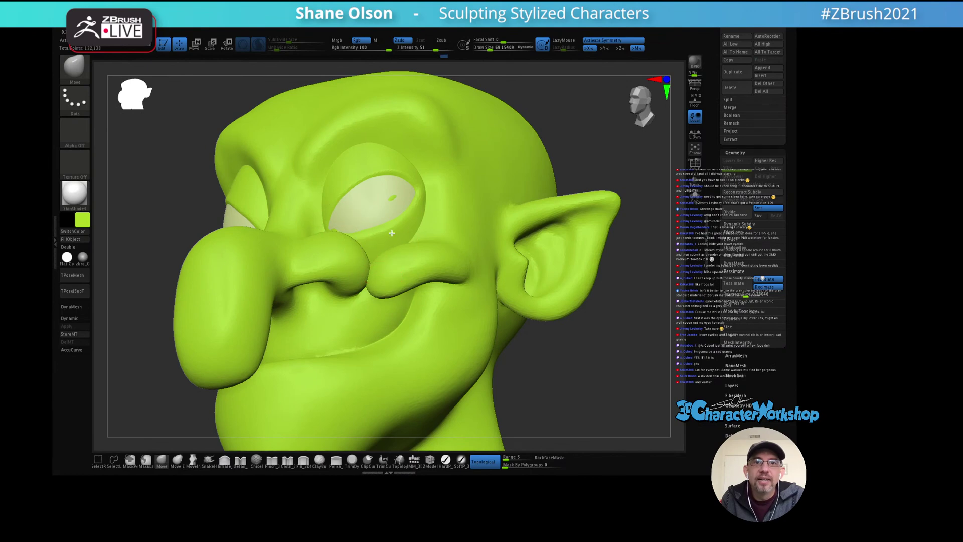
Step: Fine-tune the outer edge of the eyelid openings with the Move brush at a draw size of about 36
right_click_drag(421, 206, 404, 226)
key("s")
left_click_drag(404, 229, 399, 229)
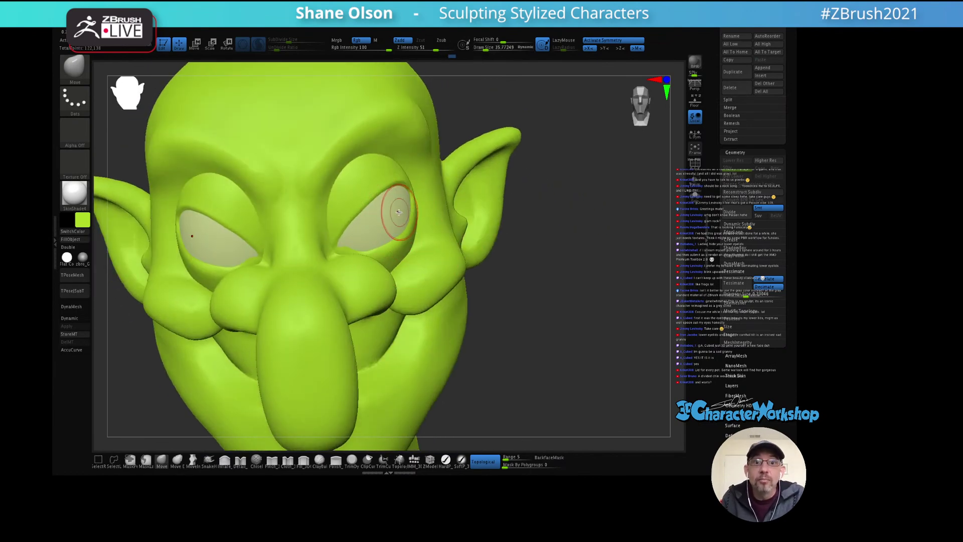
right_click_drag(423, 217, 352, 251)
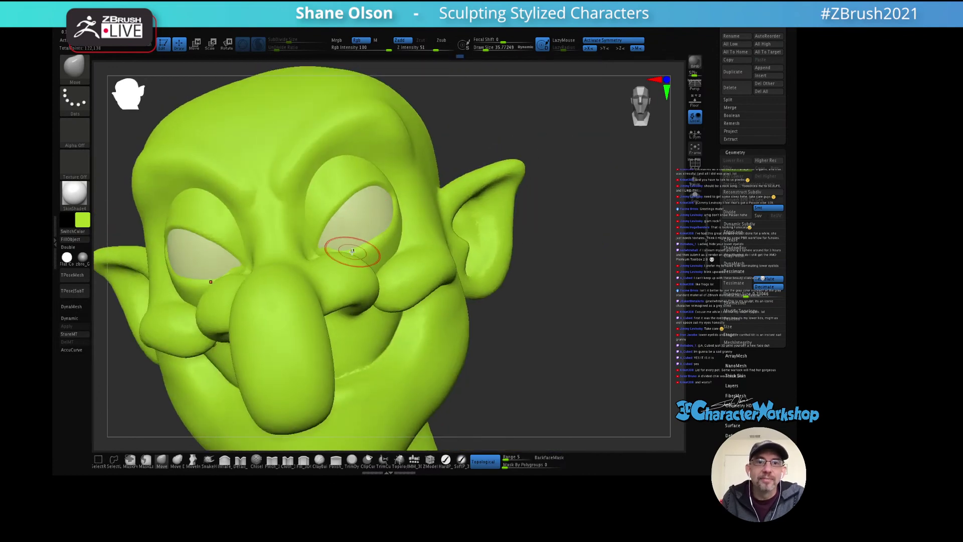
Step: Shape the lower lids and inner eye corners with the Move brush at draw sizes of about 62 and 30
key("s")
left_click_drag(355, 235, 360, 236)
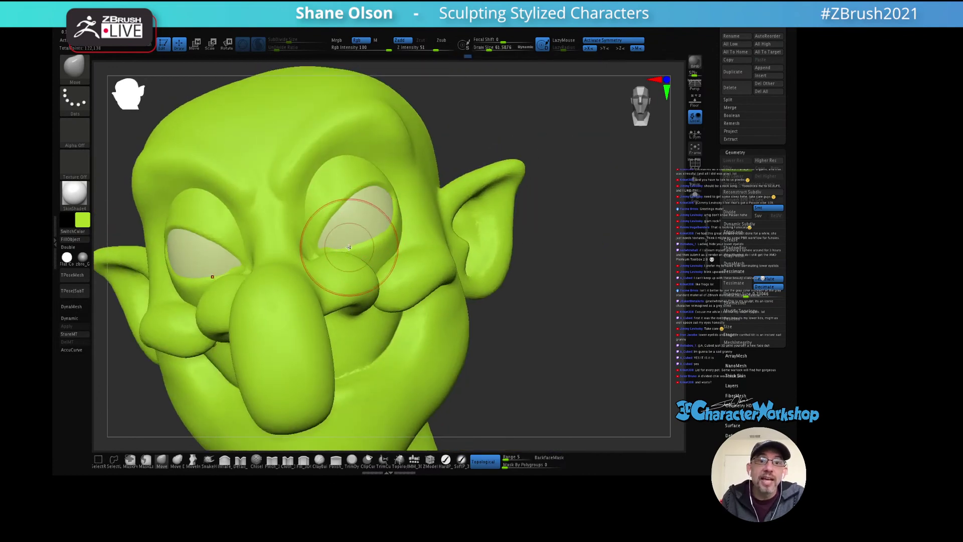
right_click_drag(348, 247, 361, 228)
right_click_drag(354, 231, 368, 235)
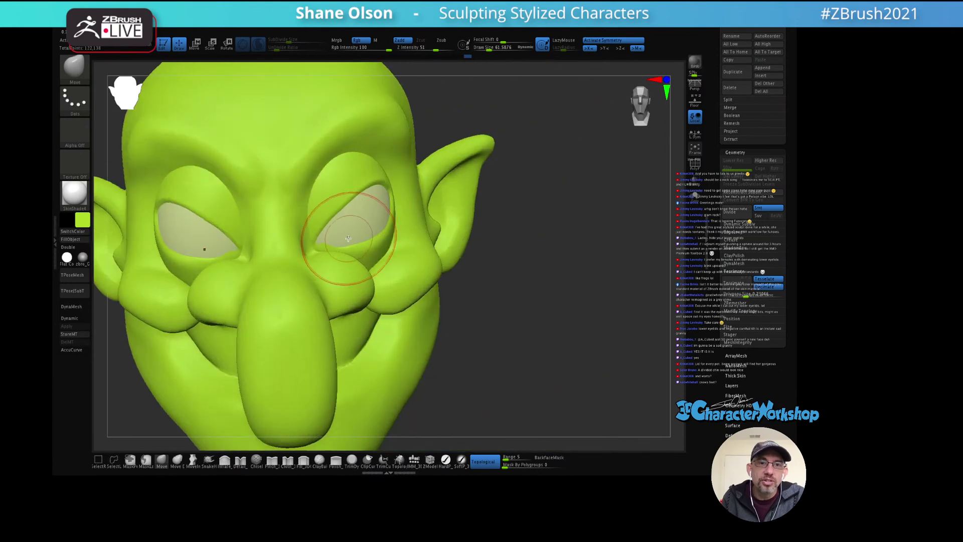
key("s")
left_click_drag(348, 236, 338, 235)
mouse_move(364, 230)
right_mouse_down()
mouse_move(370, 252)
mouse_move(335, 282)
mouse_move(387, 256)
mouse_move(378, 247)
right_mouse_up()
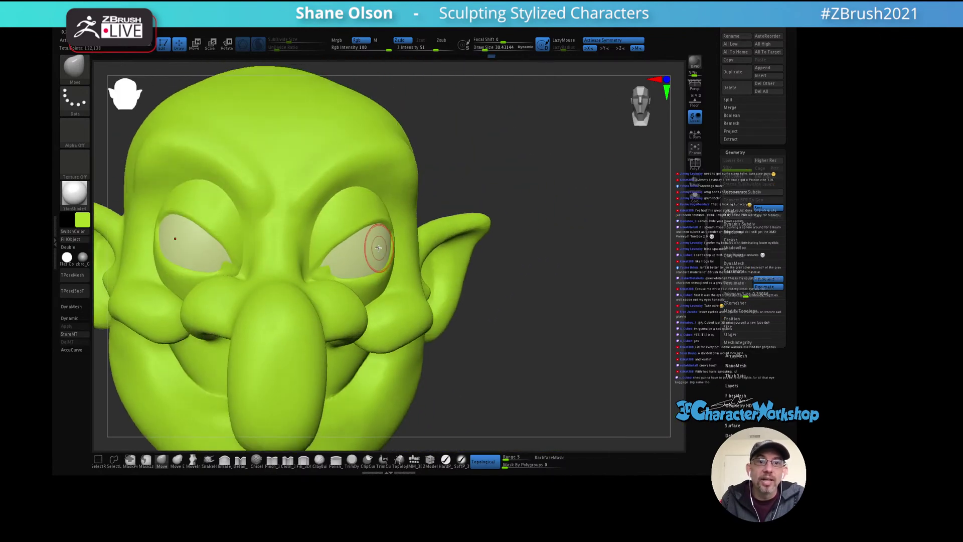
Step: Refine the inner corners and lower rims of the eyelids with the Detail brush at a draw size of about 28
left_click(240, 462)
right_click_drag(327, 316, 362, 259)
key("s")
left_click(360, 261)
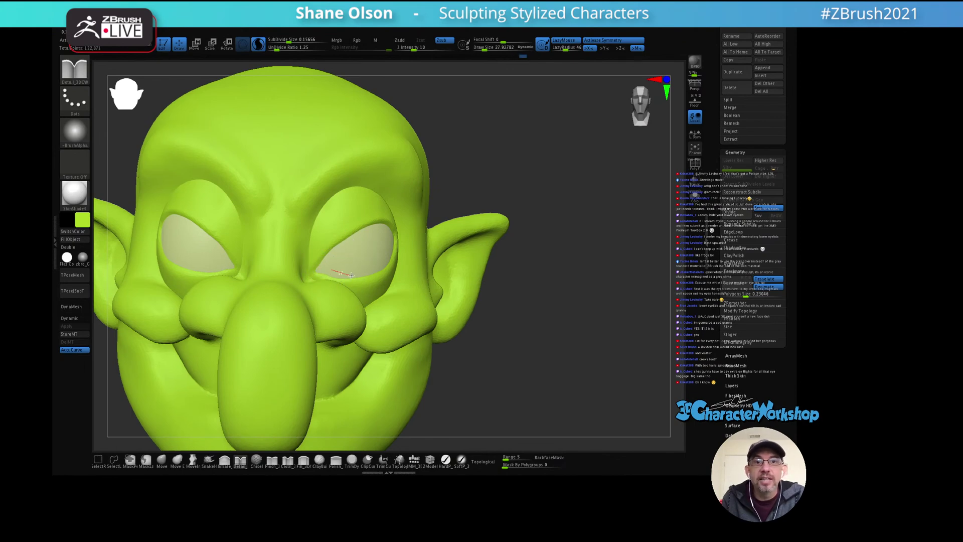
mouse_move(376, 244)
right_mouse_down()
mouse_move(338, 256)
mouse_move(392, 261)
mouse_move(317, 285)
right_mouse_up()
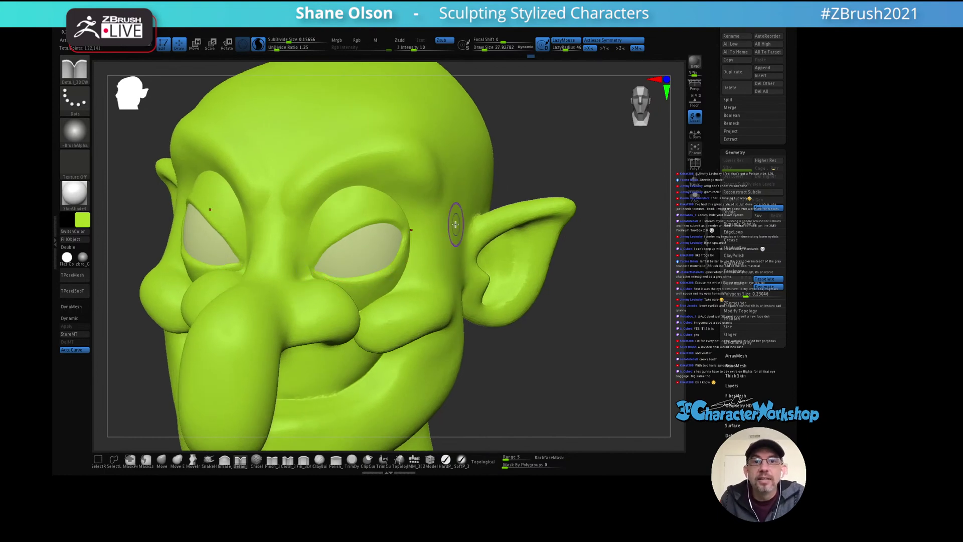
Step: Inspect the refined eyelids up close and at a distance from front, three-quarter and side views
right_click_drag(456, 224, 441, 208)
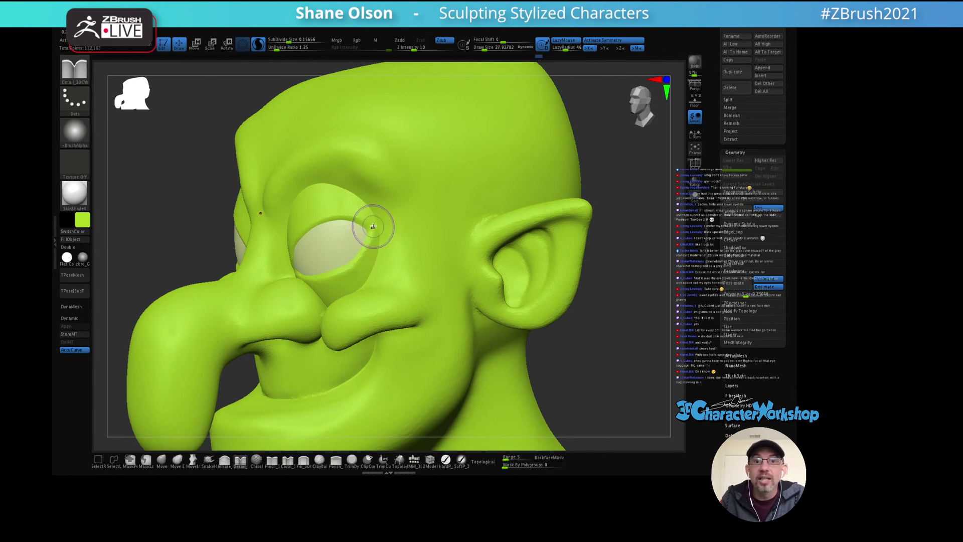
right_click_drag(369, 234, 474, 201)
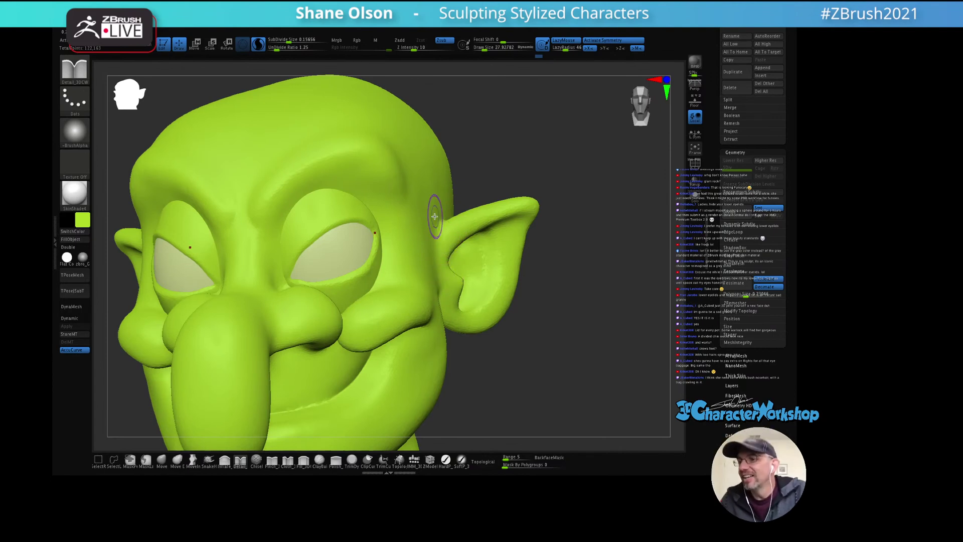
mouse_move(460, 246)
right_mouse_down()
mouse_move(451, 236)
mouse_move(408, 243)
mouse_move(436, 251)
mouse_move(423, 251)
mouse_move(416, 280)
mouse_move(434, 261)
mouse_move(400, 287)
mouse_move(406, 300)
right_mouse_up()
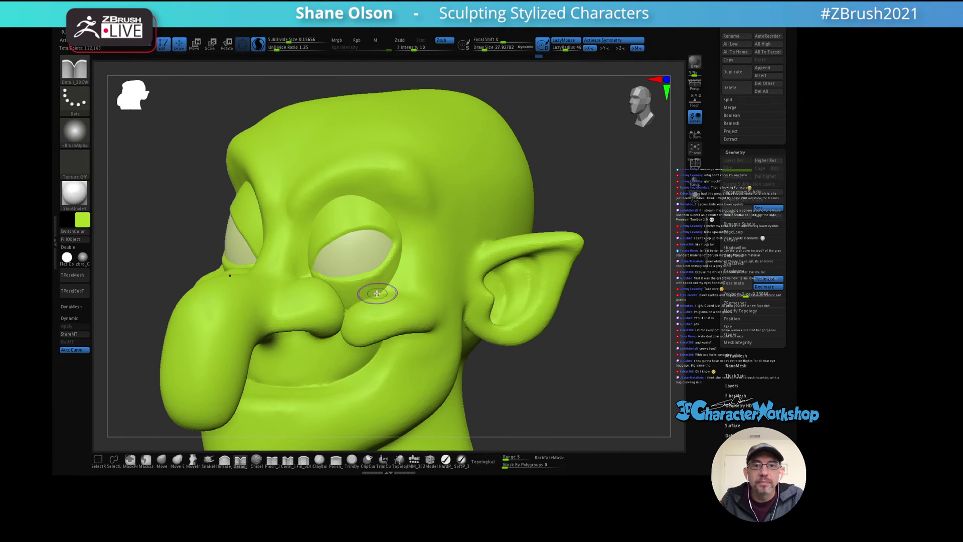
right_click_drag(432, 250, 418, 275, "ctrl")
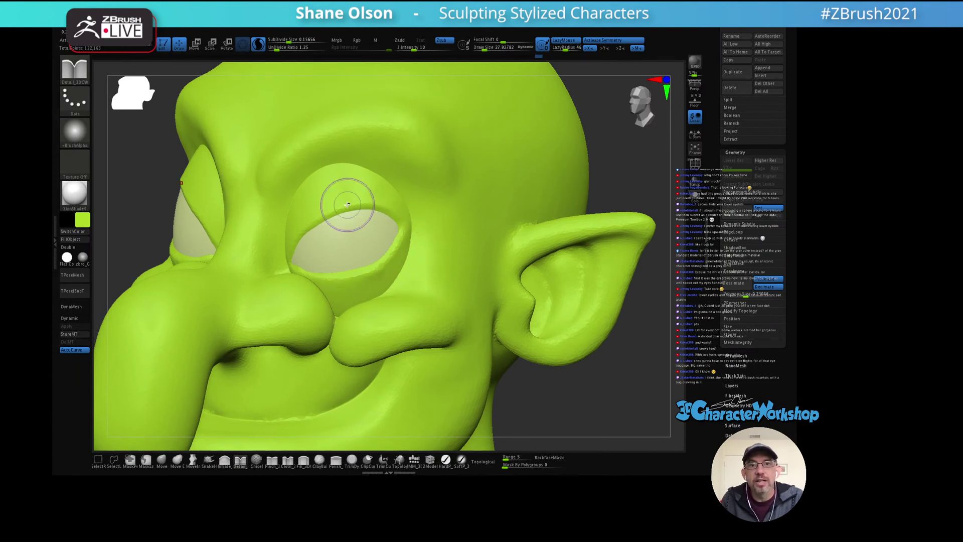
mouse_move(419, 210)
right_mouse_down()
mouse_move(391, 215)
mouse_move(482, 200)
mouse_move(441, 215)
right_mouse_up()
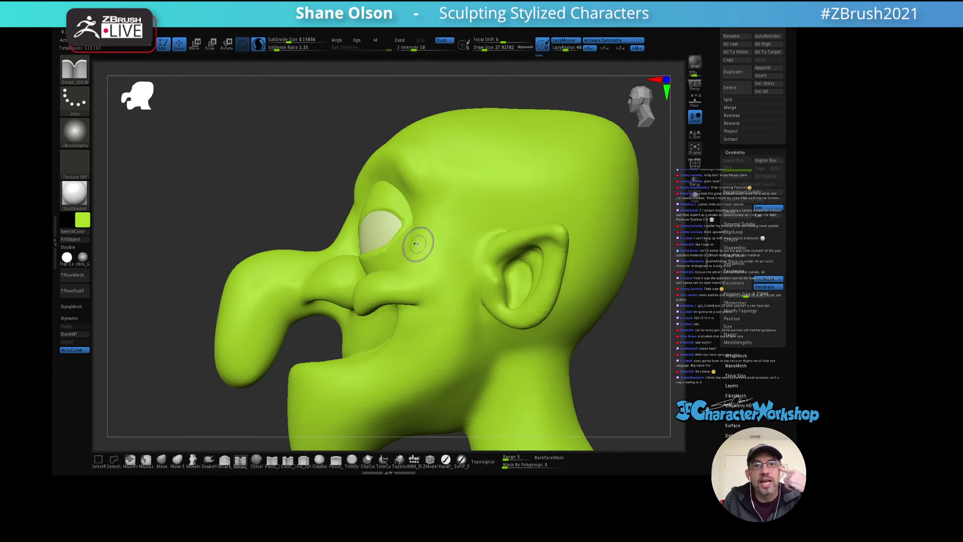
right_click_drag(458, 224, 477, 211)
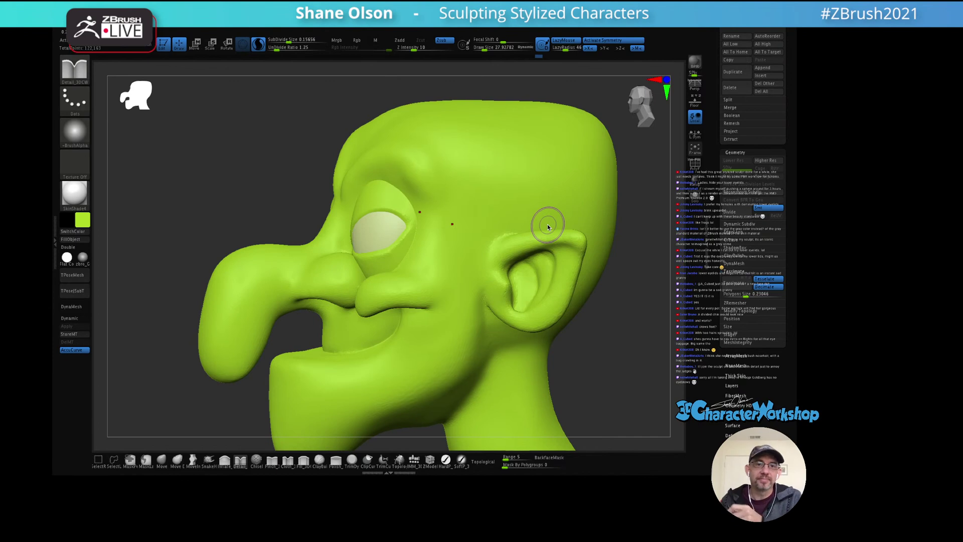
right_click_drag(432, 260, 488, 221)
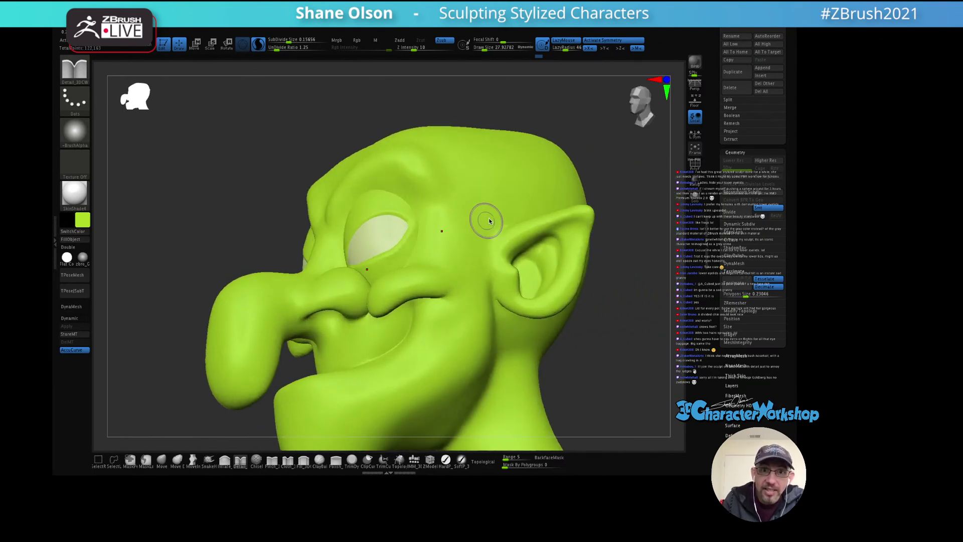
right_click_drag(626, 169, 644, 214)
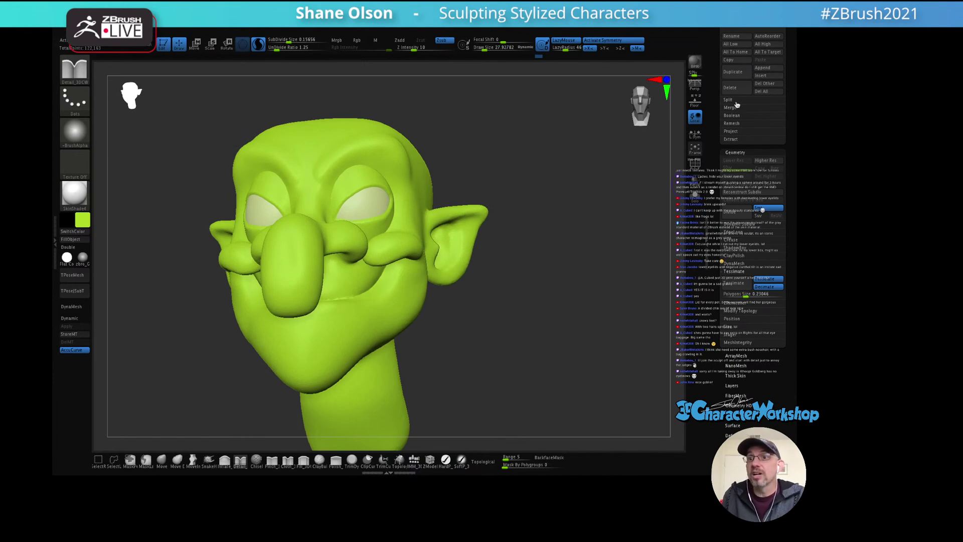
Step: Save the sculpt as a new tool file named Witch02.ztl in the ZTLs folder
scroll(736, 105, "up", 6)
scroll(715, 72, "up", 4)
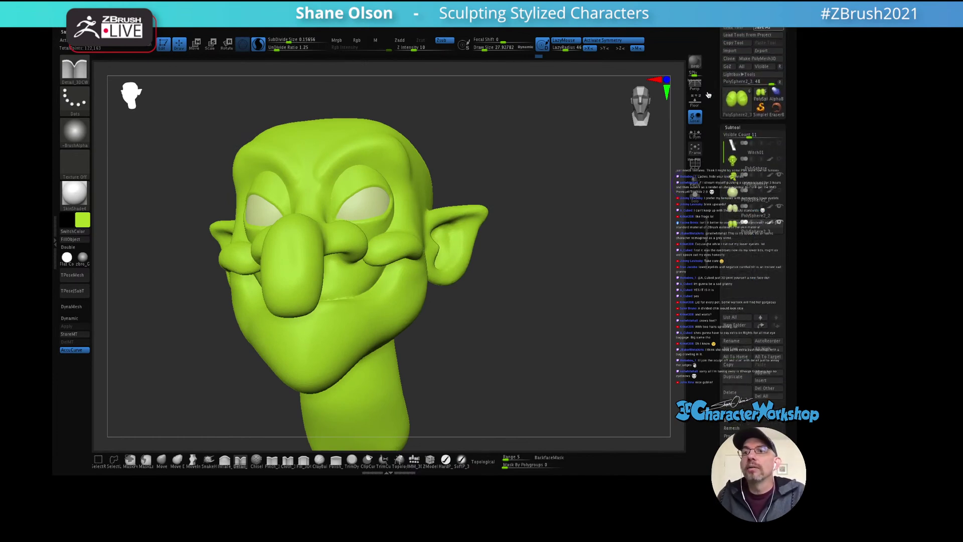
key("super+s")
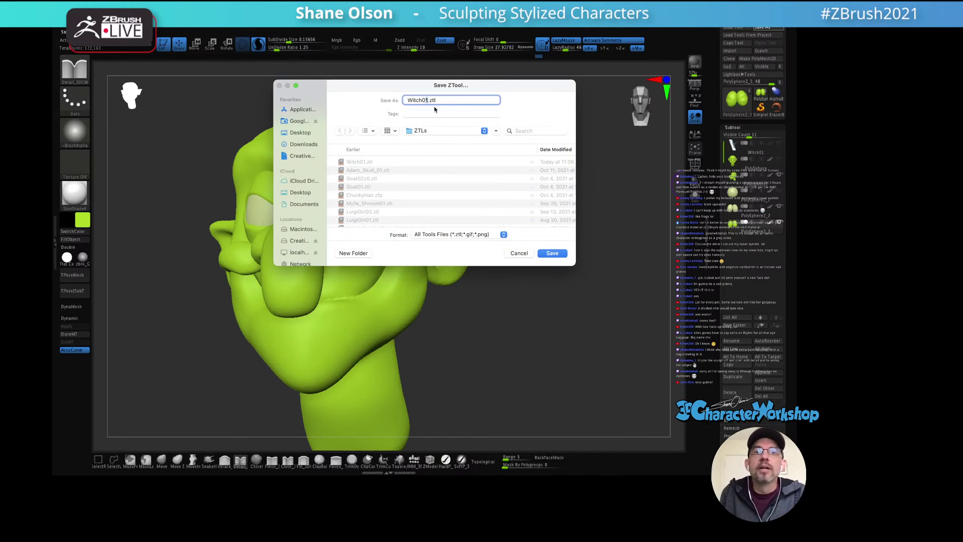
left_click(540, 253)
Step: Complete the save of Witch02.ztl in the ZTLs folder
left_click_drag(560, 249, 549, 249)
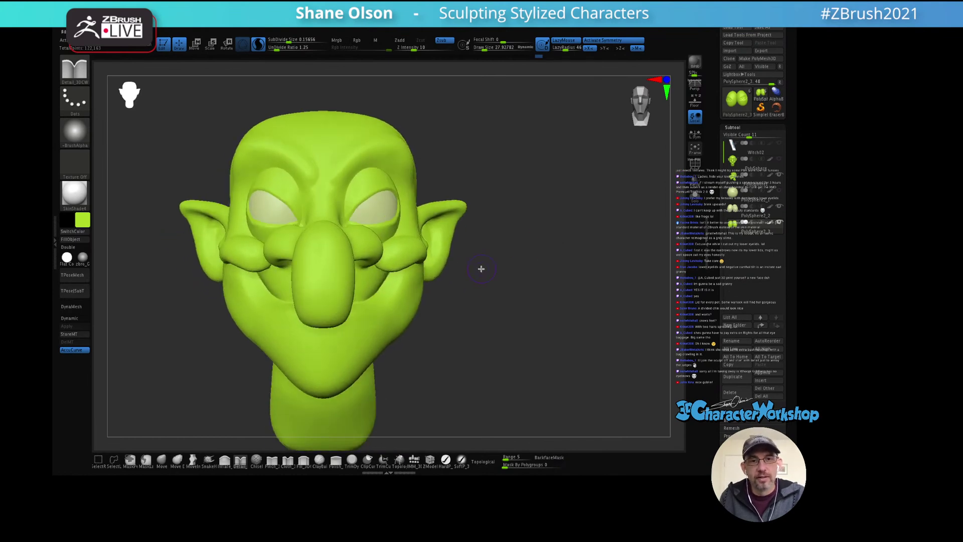
Step: Select the head subtool and adjust the side of the jaw with the Move brush at a draw size of about 146
left_click(161, 460)
key("s")
left_click_drag(501, 299, 518, 288)
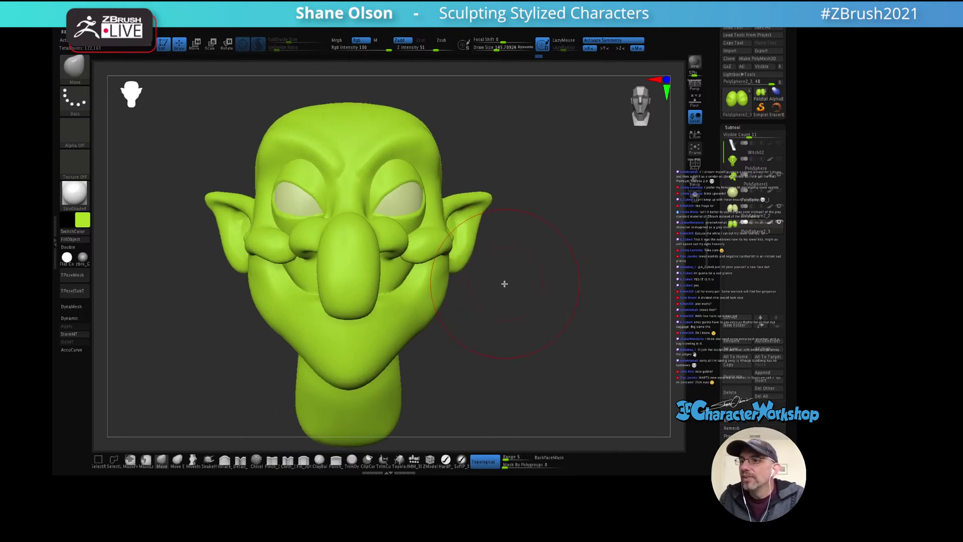
left_click_drag(471, 159, 475, 189, "alt")
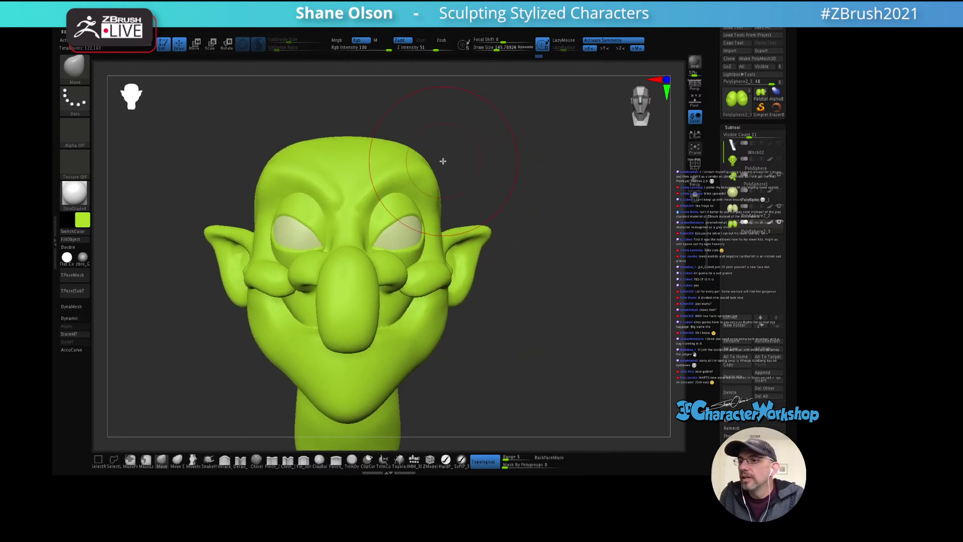
mouse_move(497, 152)
left_mouse_down("alt")
mouse_move(481, 176)
mouse_move(455, 172)
left_mouse_up("alt")
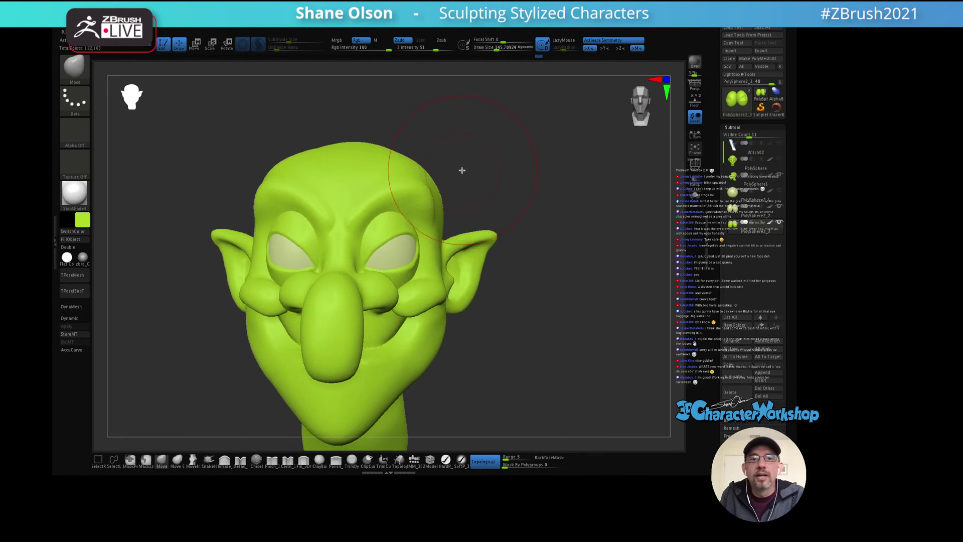
left_click(434, 189, "alt")
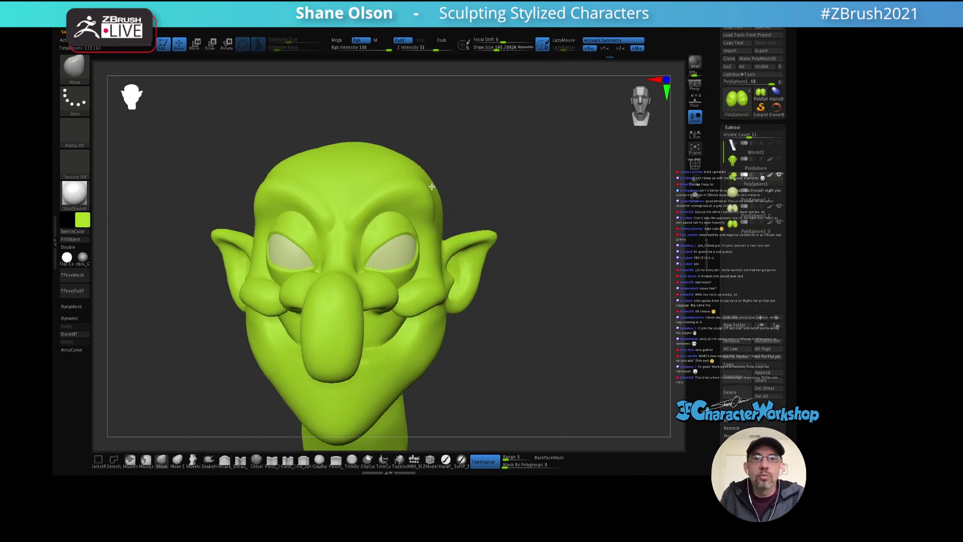
mouse_move(468, 163)
left_mouse_down()
mouse_move(464, 150)
mouse_move(543, 174)
mouse_move(543, 195)
mouse_move(550, 143)
left_mouse_up()
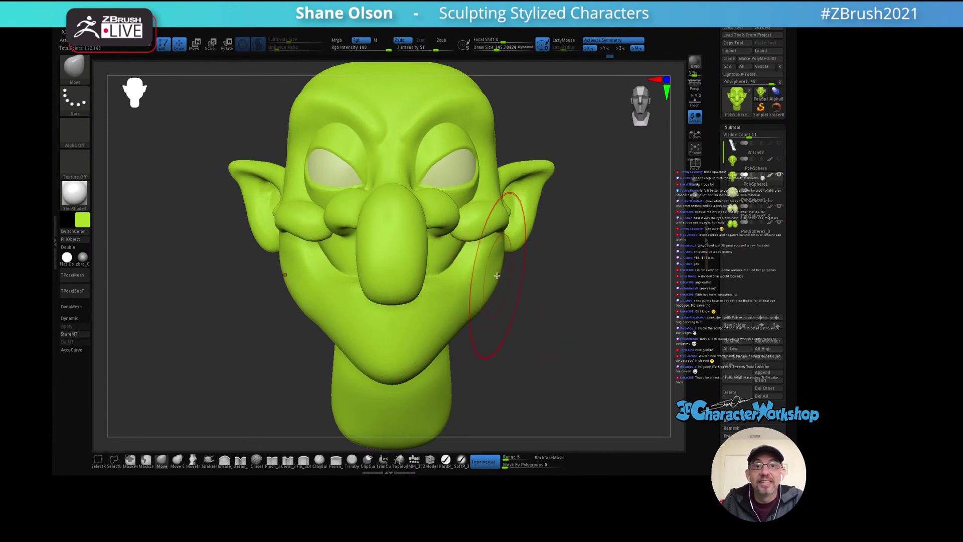
left_click_drag(582, 274, 517, 272)
left_click_drag(587, 272, 545, 267)
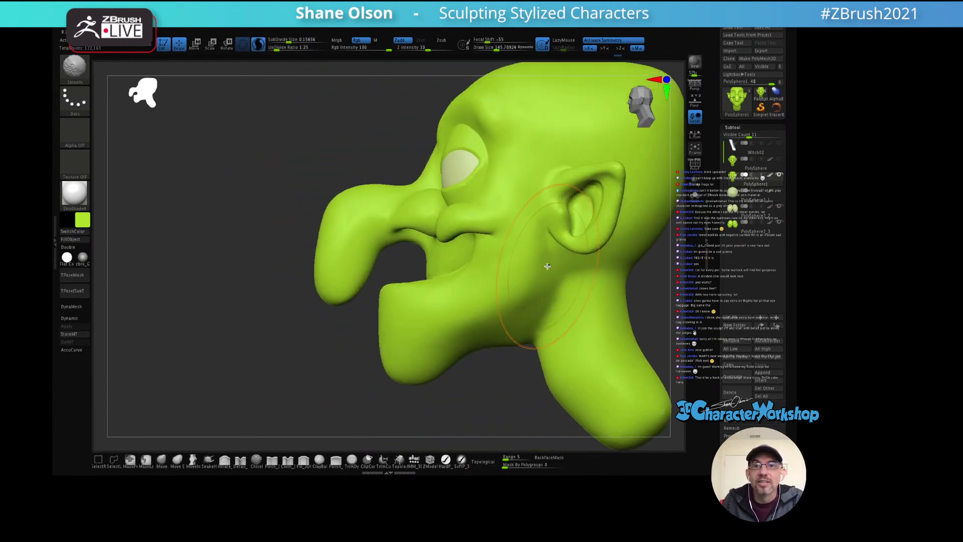
right_click_drag(559, 261, 507, 249, "alt")
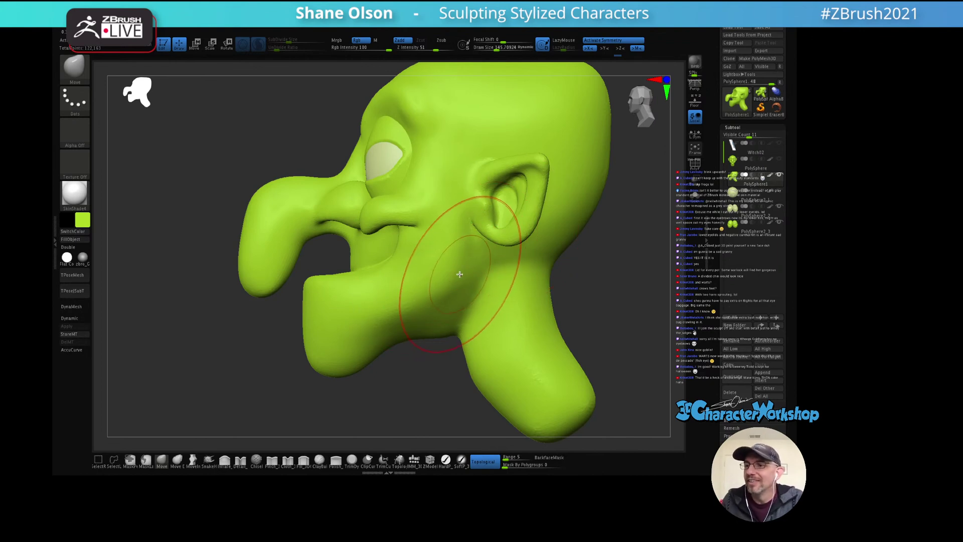
mouse_move(458, 273)
right_mouse_down()
mouse_move(475, 260)
mouse_move(516, 268)
right_mouse_up()
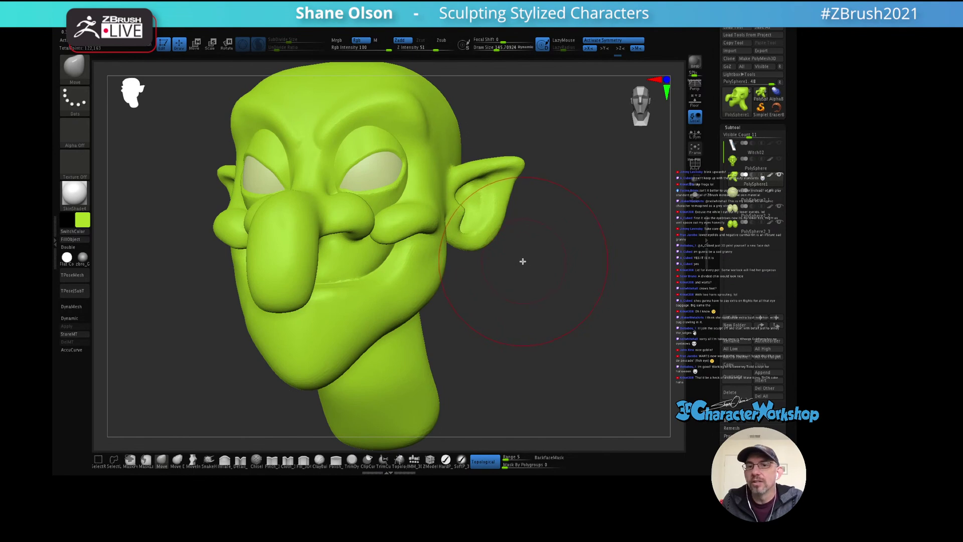
Step: Refine the jawline and pull the nose tip slightly downward with the Move brush, reducing the draw size to about 81
key("s")
left_click_drag(541, 298, 537, 297)
right_click_drag(525, 254, 494, 286, "alt")
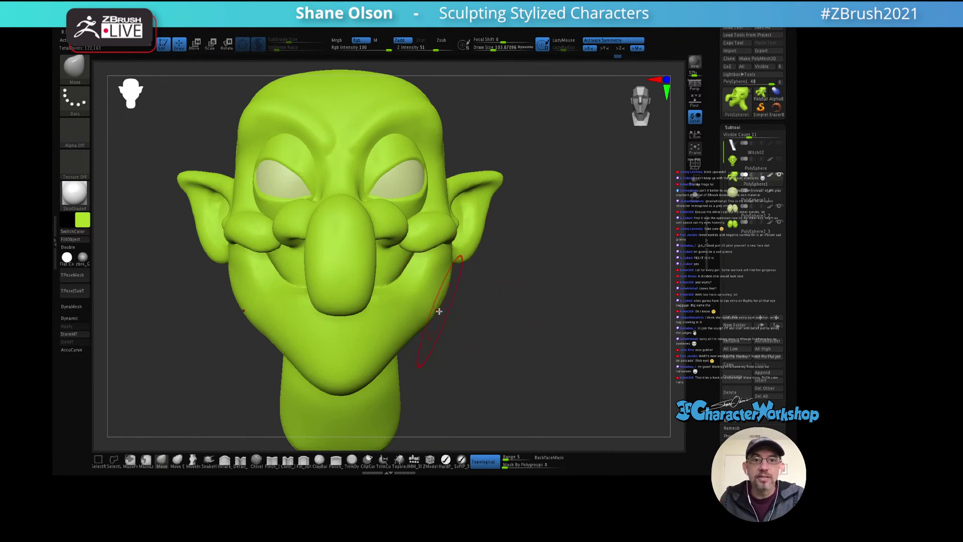
right_click_drag(439, 311, 511, 304)
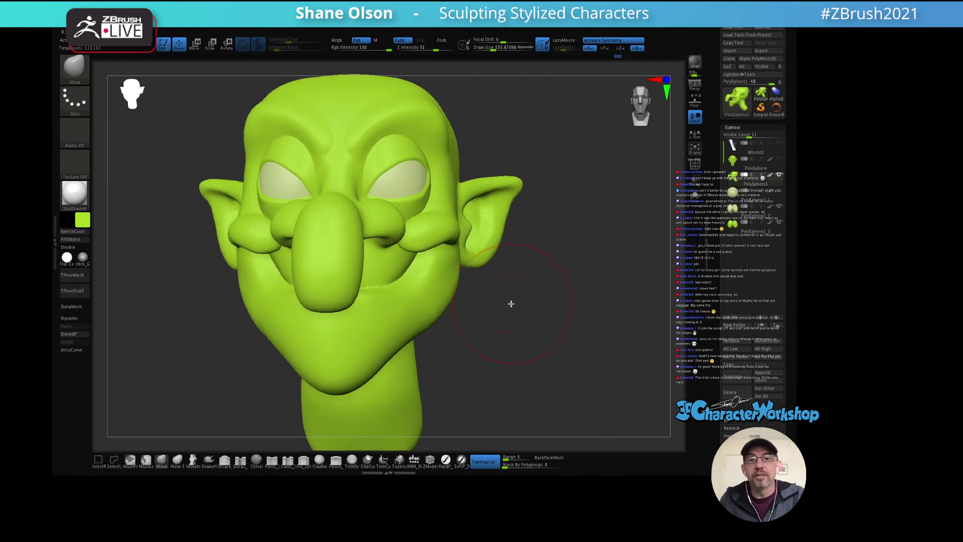
key("s")
left_click_drag(329, 307, 326, 315)
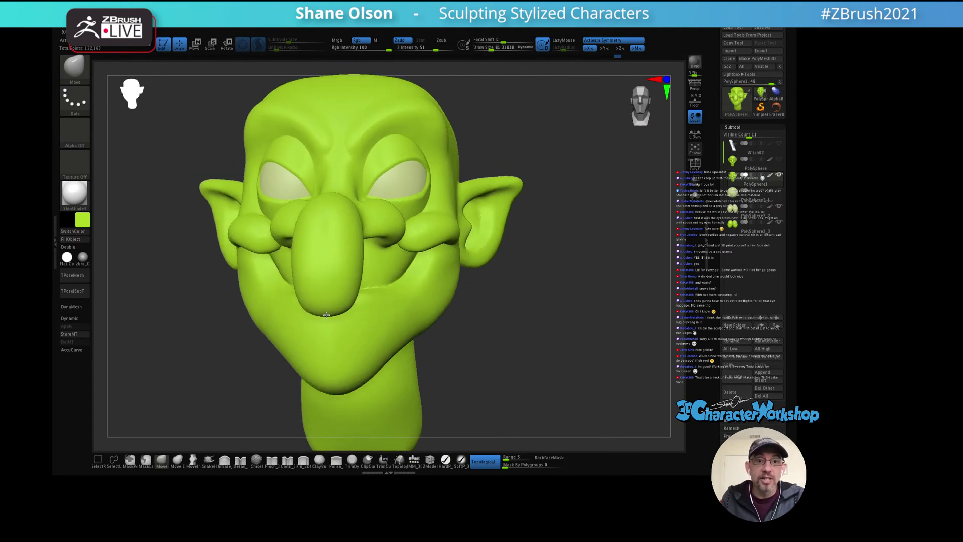
mouse_move(354, 279)
right_mouse_down()
mouse_move(312, 252)
mouse_move(323, 258)
right_mouse_up()
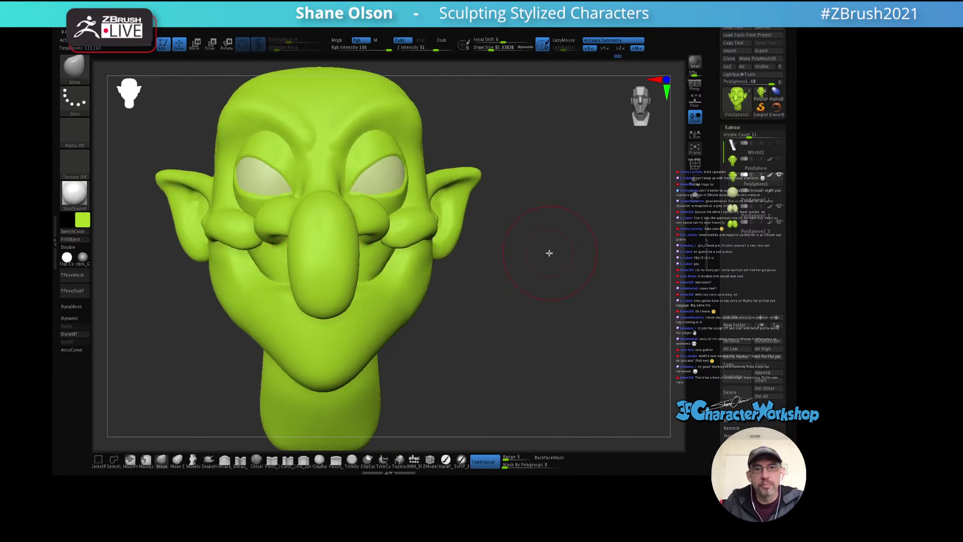
right_click_drag(549, 252, 595, 291)
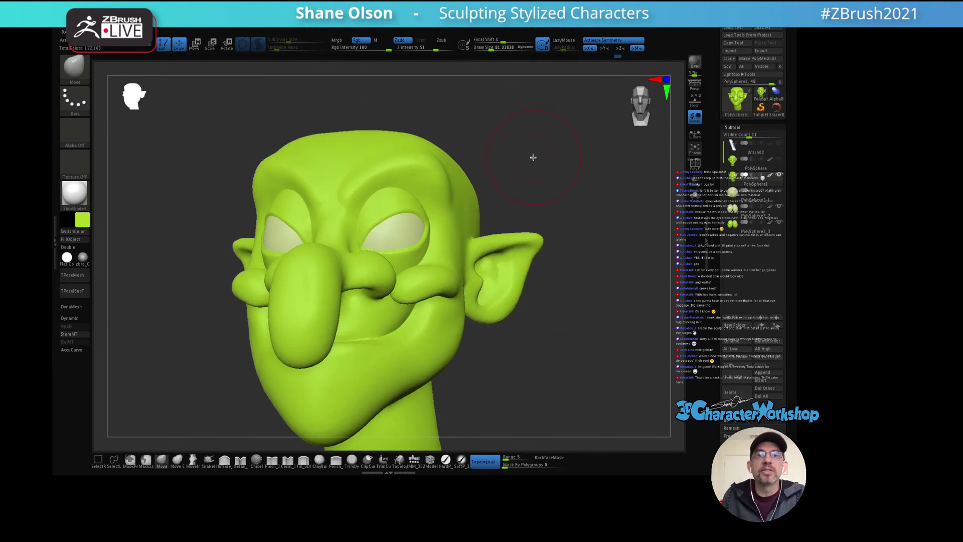
Step: Check the head's polygroups and adjust the cheek form below the eye with the Move brush at a draw size of about 42
right_click_drag(537, 141, 497, 196)
right_click_drag(460, 269, 461, 228, "alt")
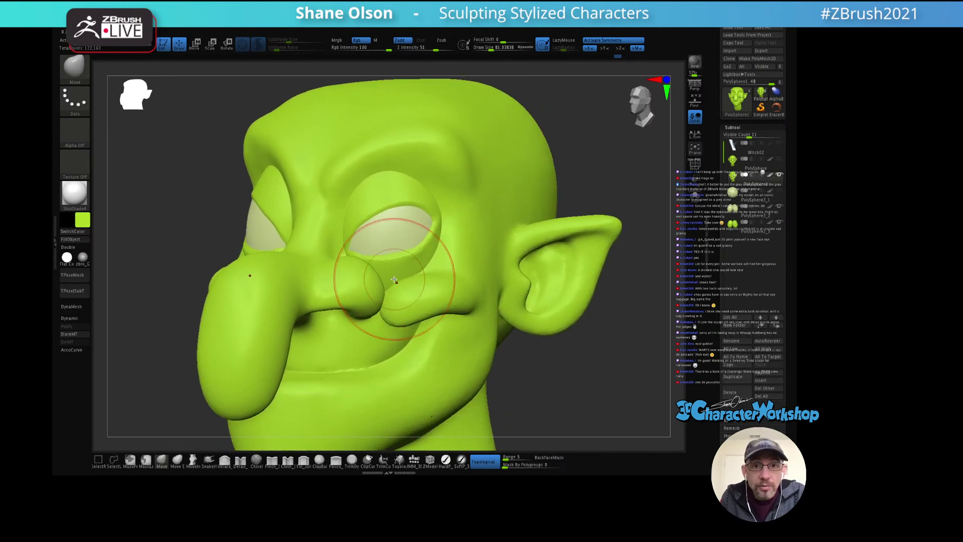
key("shift+f")
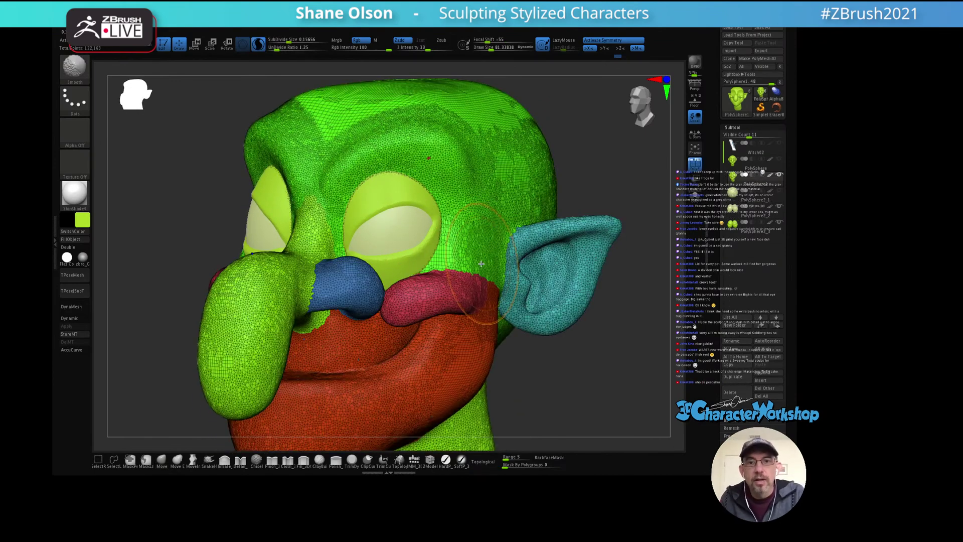
key("shift+f")
left_click_drag(407, 280, 426, 275)
key("s")
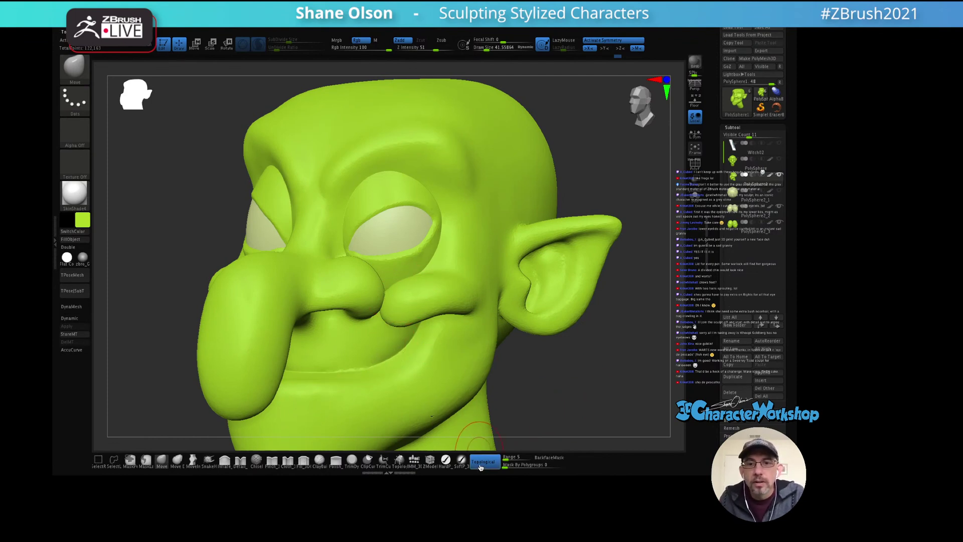
right_click_drag(441, 378, 440, 388, "alt")
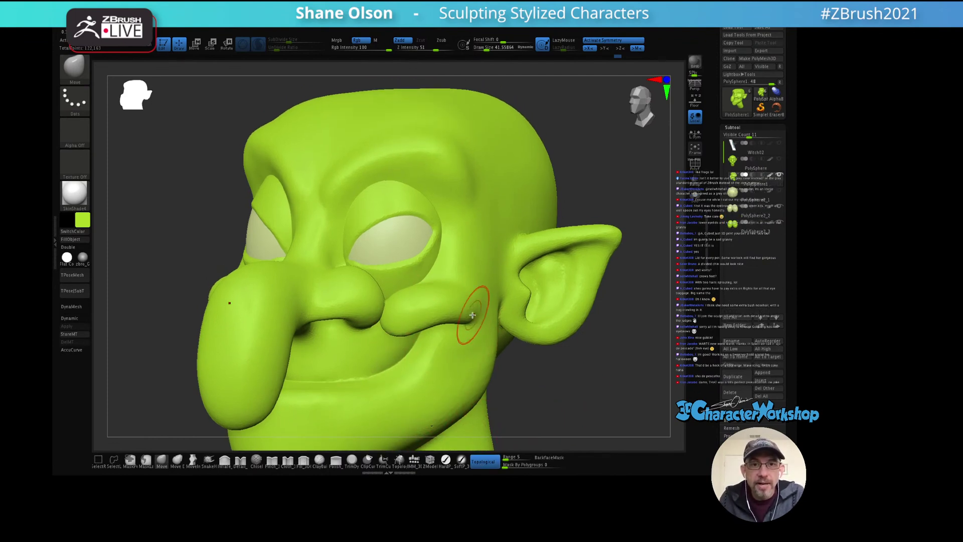
mouse_move(438, 287)
right_mouse_down("alt")
mouse_move(427, 252)
mouse_move(455, 263)
right_mouse_up("alt")
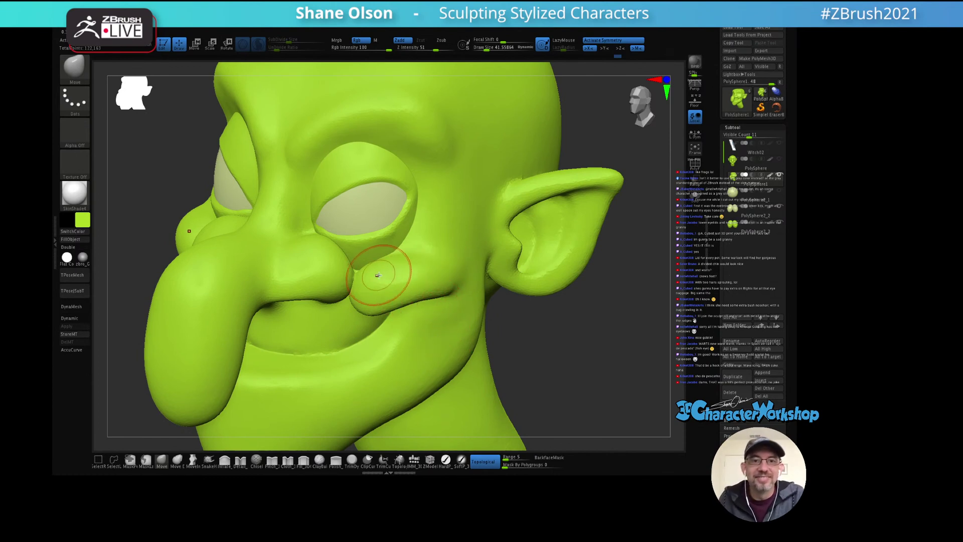
Step: Isolate the head and build up the under-eye area above the cheek with ClayBuildup at a draw size of about 28, smoothing the strokes
mouse_move(198, 472)
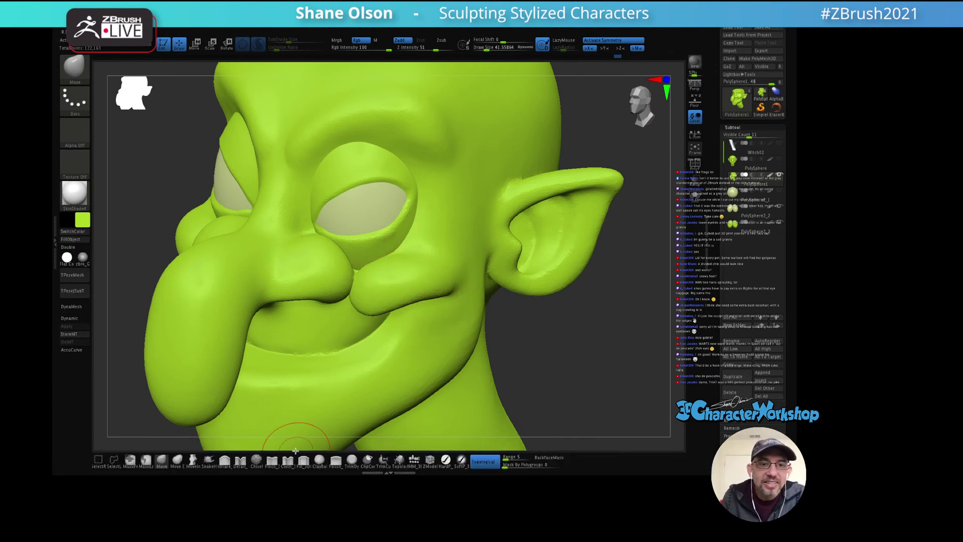
left_click(318, 462)
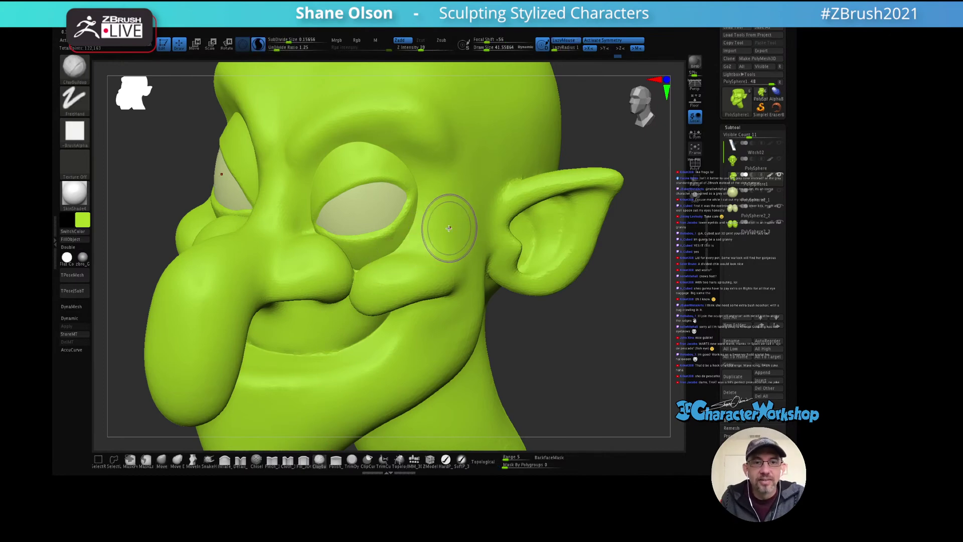
key("shift+f")
key("shift+f")
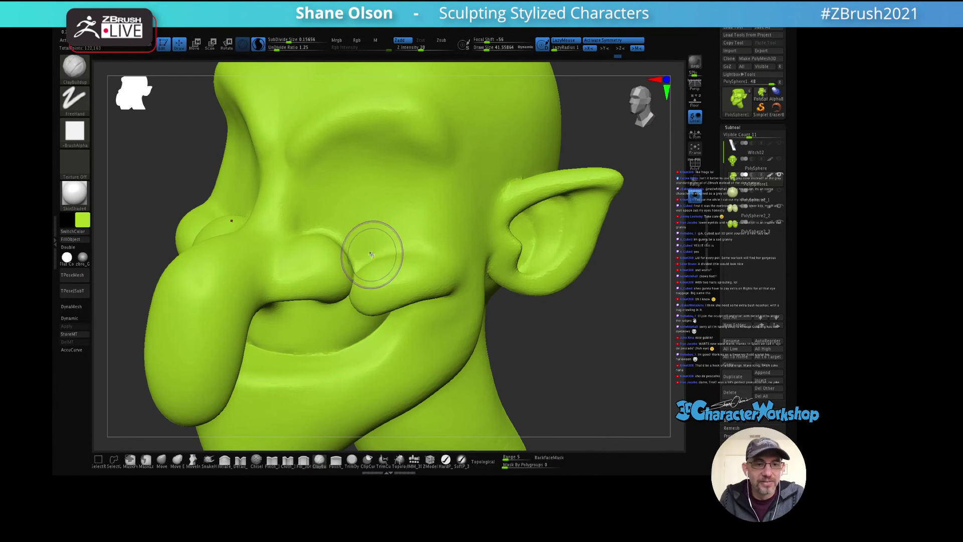
key("s")
left_click_drag(371, 255, 369, 257)
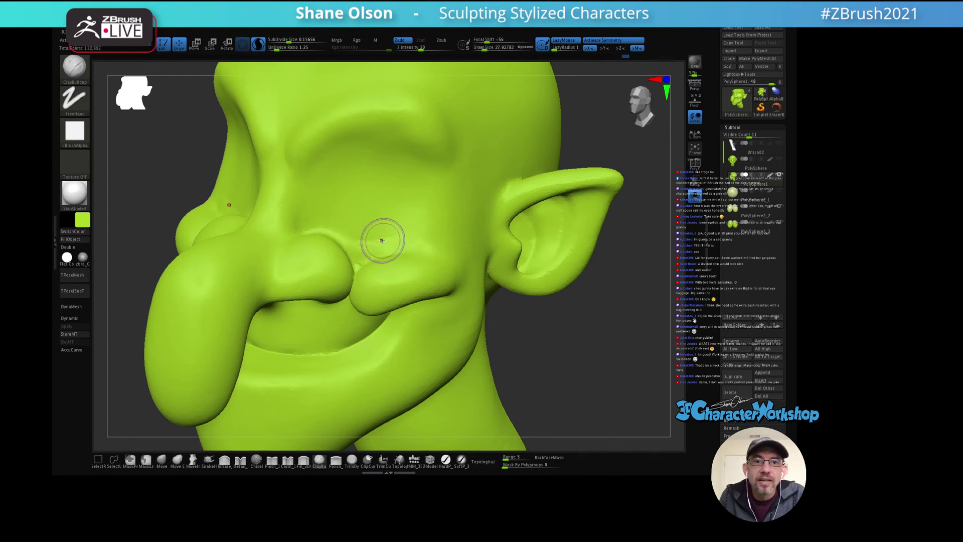
mouse_move(383, 240)
left_mouse_down()
mouse_move(409, 234)
mouse_move(354, 240)
mouse_move(387, 242)
left_mouse_up()
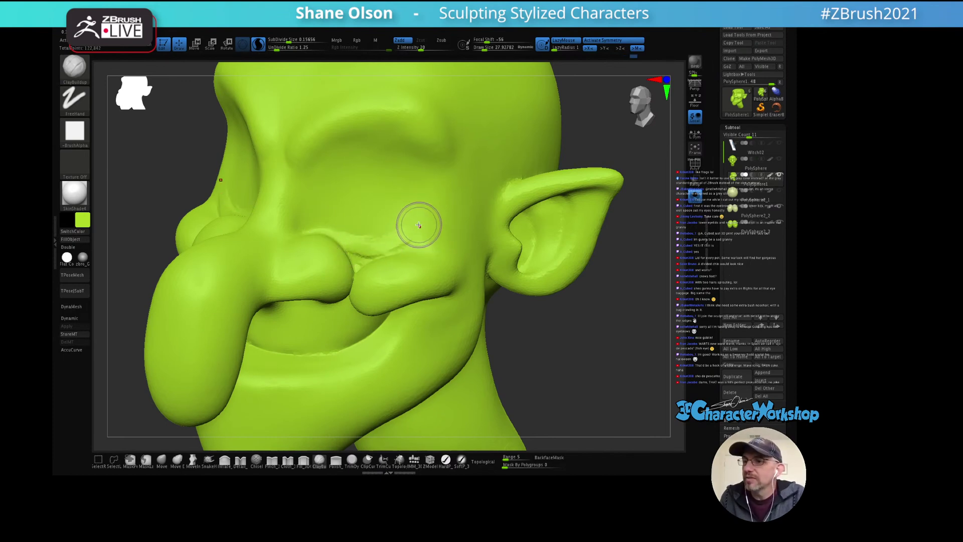
right_click_drag(420, 228, 417, 239, "ctrl")
mouse_move(344, 234)
left_mouse_down()
mouse_move(340, 243)
mouse_move(412, 233)
left_mouse_up()
mouse_move(436, 232)
right_mouse_down("ctrl")
mouse_move(438, 222)
mouse_move(369, 247)
right_mouse_up("ctrl")
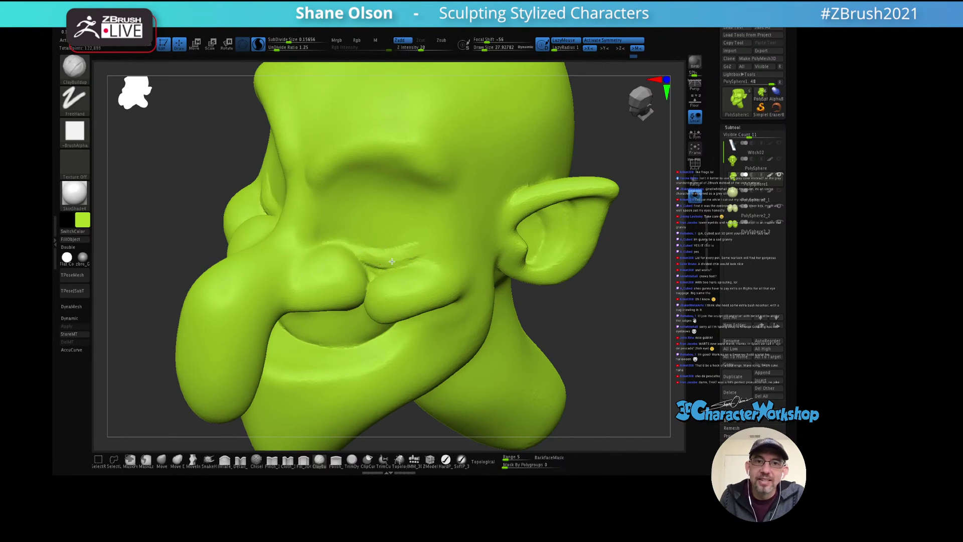
left_click_drag(398, 260, 385, 269, "shift")
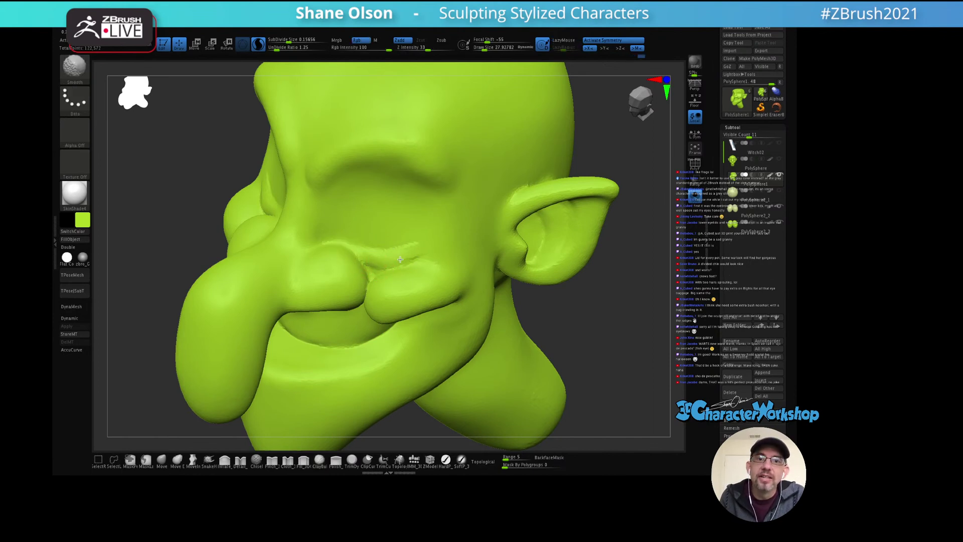
Step: Extend the under-eye ridge inward over the nostril wing with ClayBuildup, using a draw size of about 19
right_click_drag(459, 235, 410, 241)
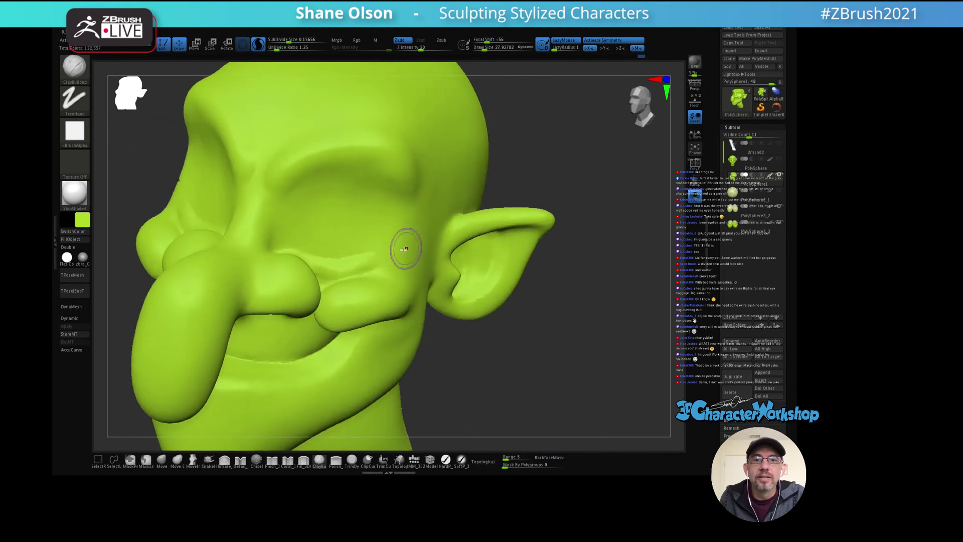
mouse_move(340, 230)
right_mouse_down()
mouse_move(290, 236)
mouse_move(348, 228)
right_mouse_up()
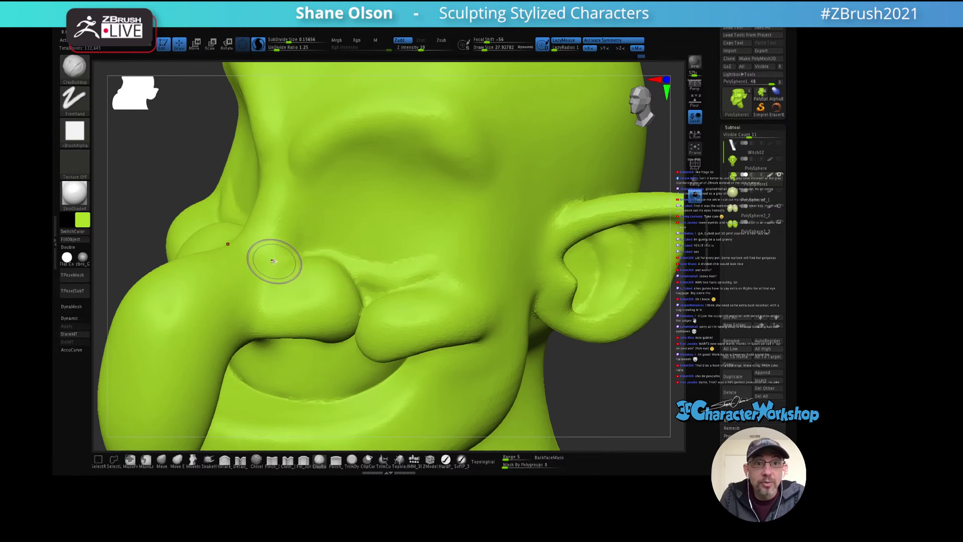
right_click_drag(281, 256, 350, 239)
key("s")
left_click_drag(333, 266, 329, 268)
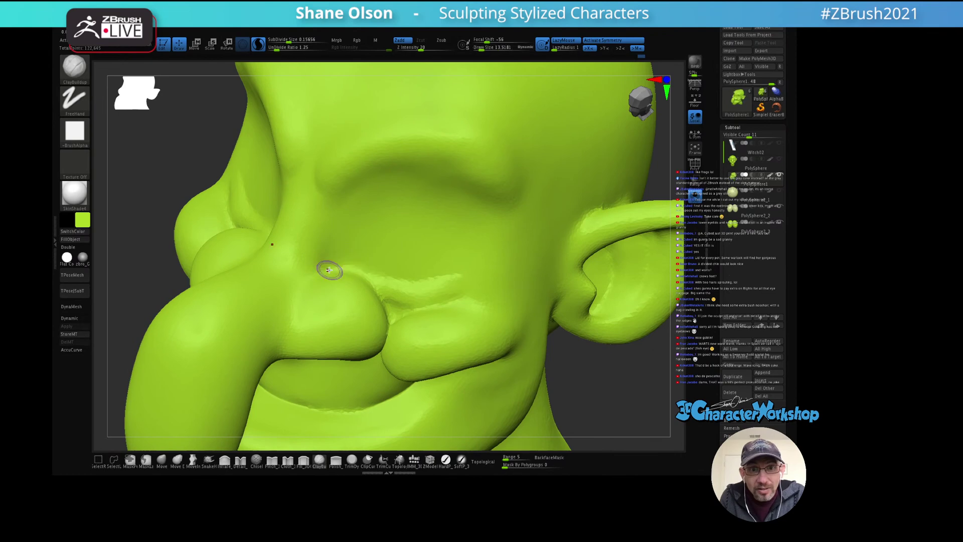
key("s")
left_click(329, 266)
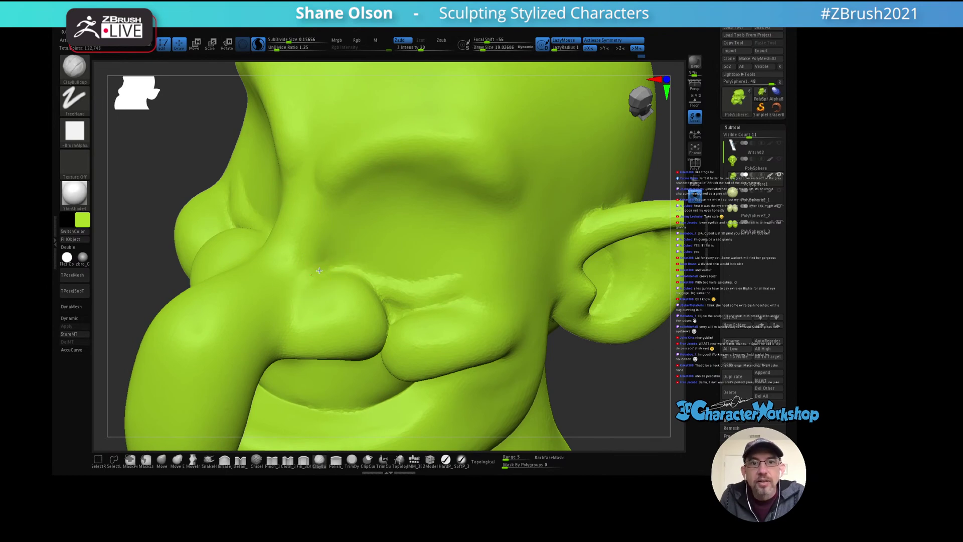
right_click_drag(393, 241, 328, 267)
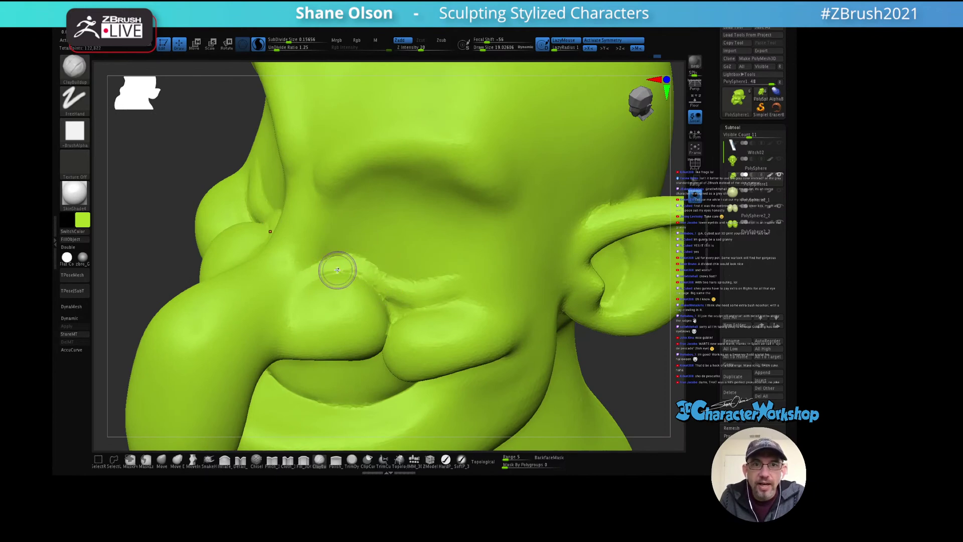
right_click_drag(431, 266, 420, 242)
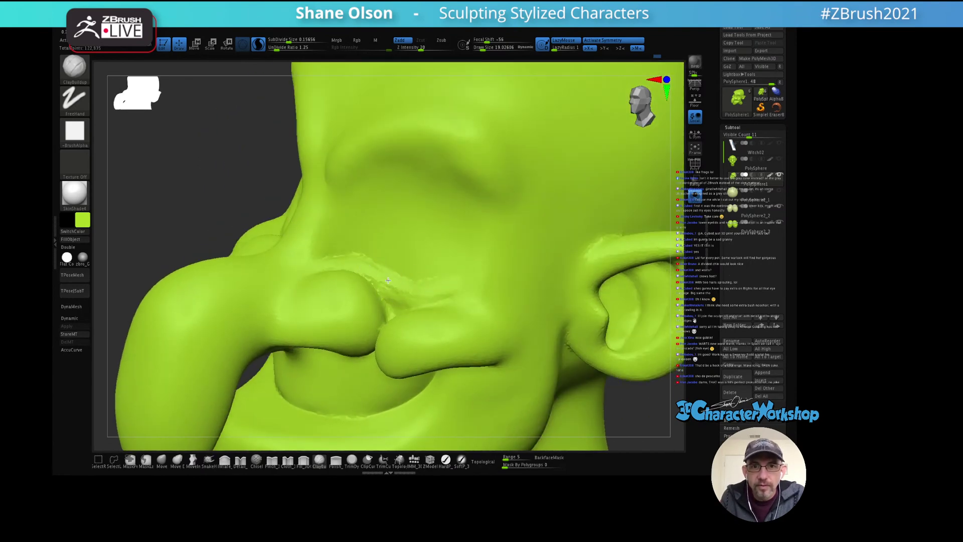
Step: Thicken and define the fold between the nostril wing and cheek with ClayBuildup at draw sizes of about 36, 33 and 26
key("s")
mouse_move(414, 278)
left_mouse_down()
mouse_move(404, 277)
mouse_move(407, 293)
left_mouse_up()
mouse_move(446, 274)
right_mouse_down("alt")
mouse_move(435, 298)
mouse_move(413, 269)
right_mouse_up("alt")
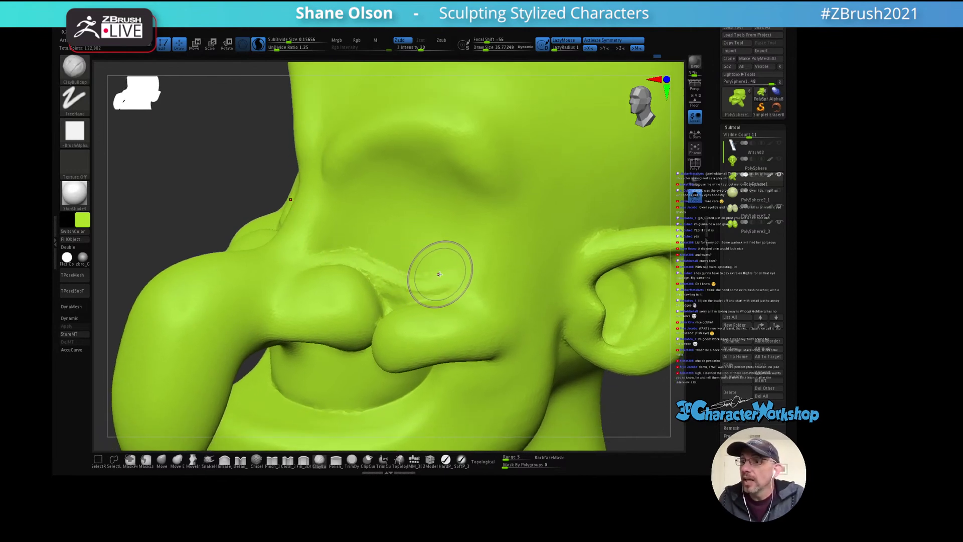
key("s")
mouse_move(439, 276)
left_mouse_down()
mouse_move(428, 282)
mouse_move(460, 286)
left_mouse_up()
mouse_move(401, 250)
right_mouse_down()
mouse_move(453, 248)
mouse_move(408, 253)
mouse_move(393, 268)
right_mouse_up()
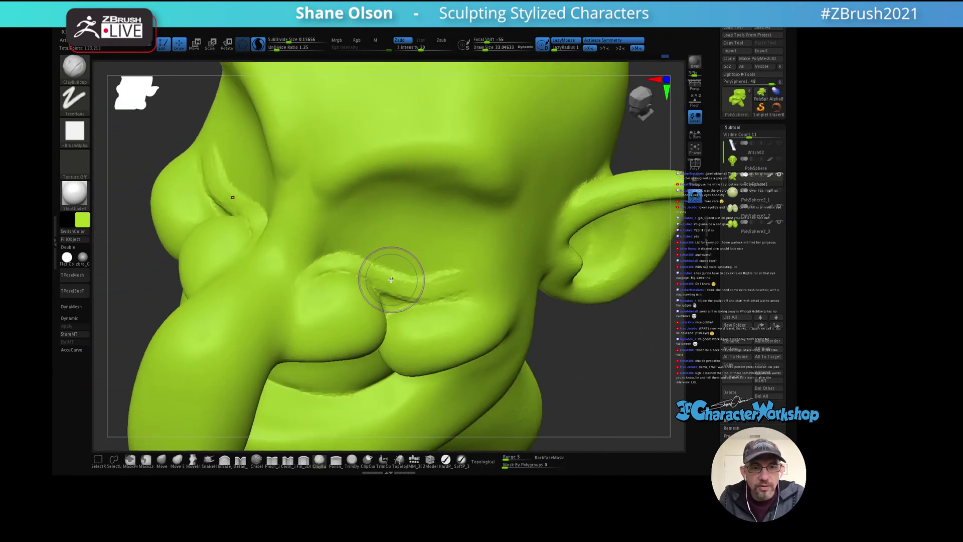
key("s")
left_click_drag(387, 275, 379, 275)
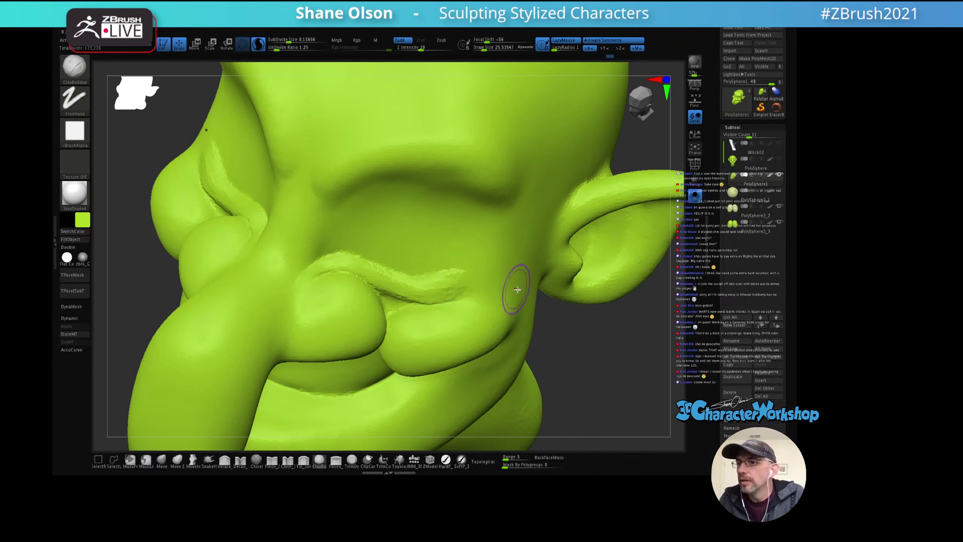
Step: Extend the outer end of the under-eye ridge toward the temple, smooth it, check it against the eyes, and isolate the head again
mouse_move(516, 286)
right_mouse_down()
mouse_move(499, 289)
mouse_move(498, 271)
mouse_move(463, 285)
right_mouse_up()
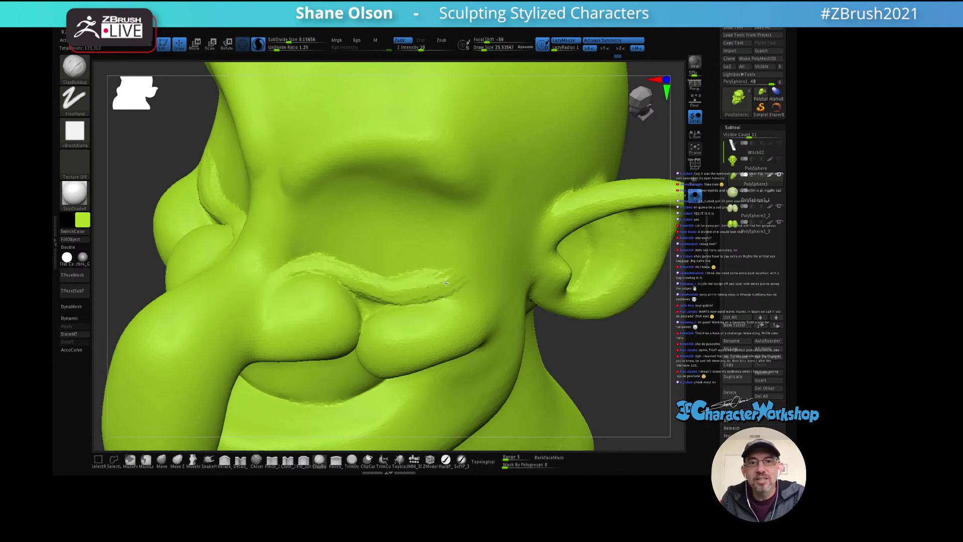
key("shift")
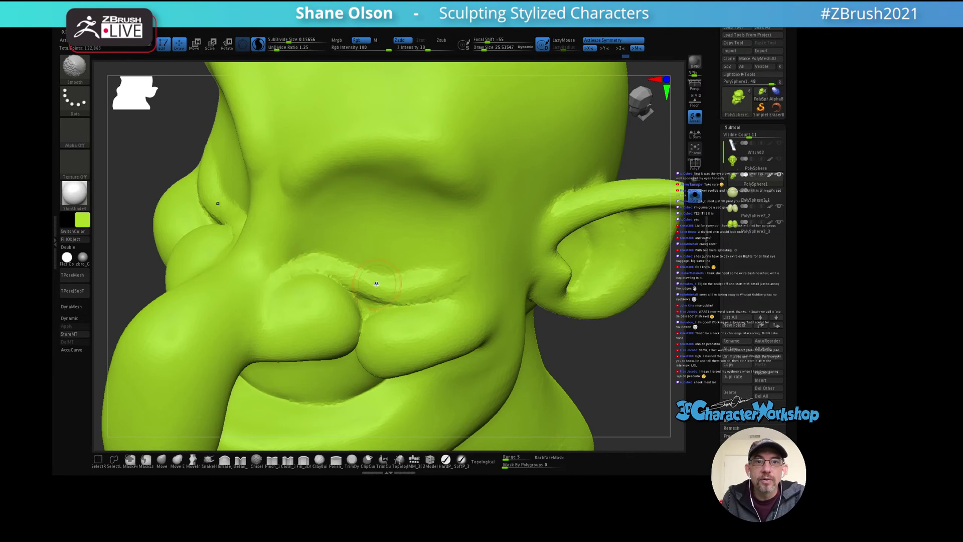
left_click(698, 200)
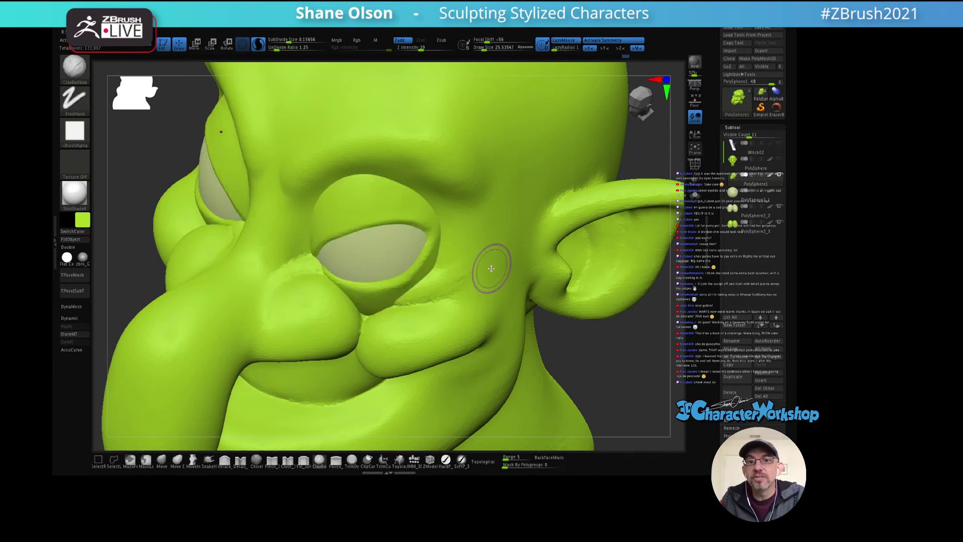
right_click_drag(495, 263, 668, 181)
left_click(692, 200)
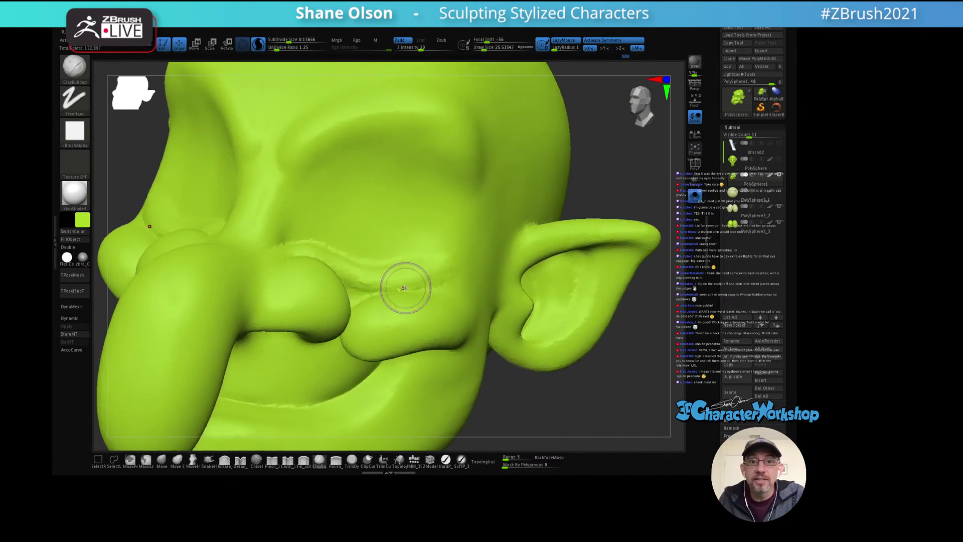
Step: Deepen the crease between the under-eye ridge and cheek with ClayBuildup at a draw size of about 26, smooth it, and reduce the size to about 17
mouse_move(404, 287)
right_mouse_down()
mouse_move(407, 321)
mouse_move(371, 329)
right_mouse_up()
left_click_drag(327, 259, 358, 279)
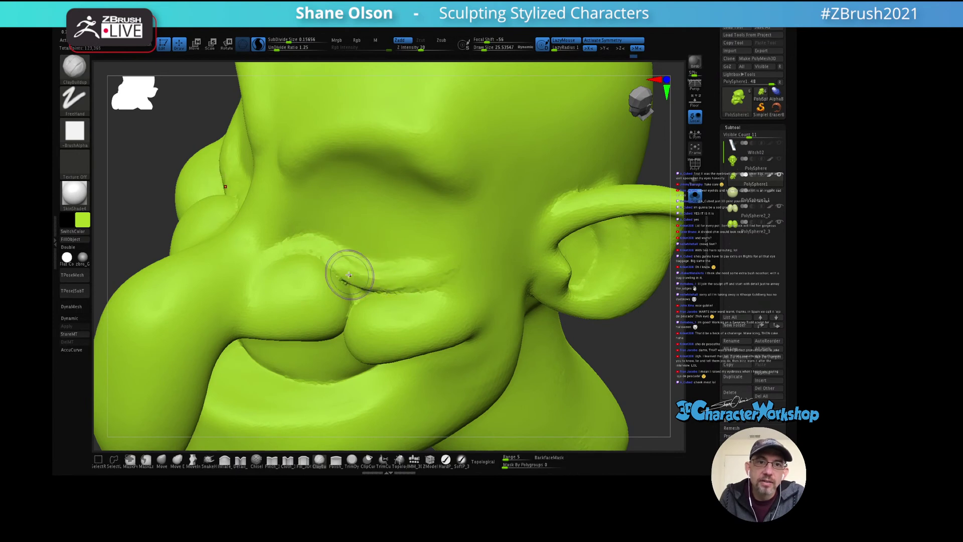
right_click_drag(351, 273, 358, 283)
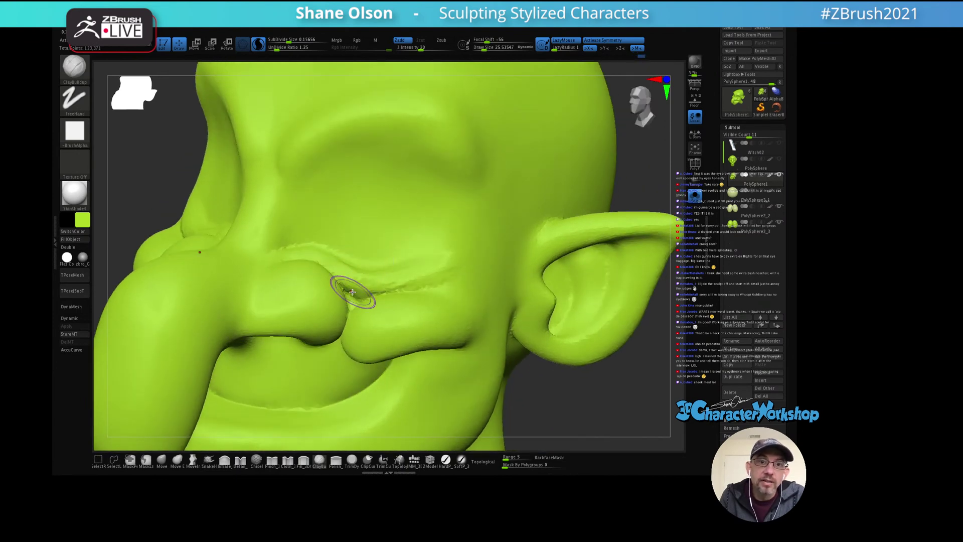
key("shift")
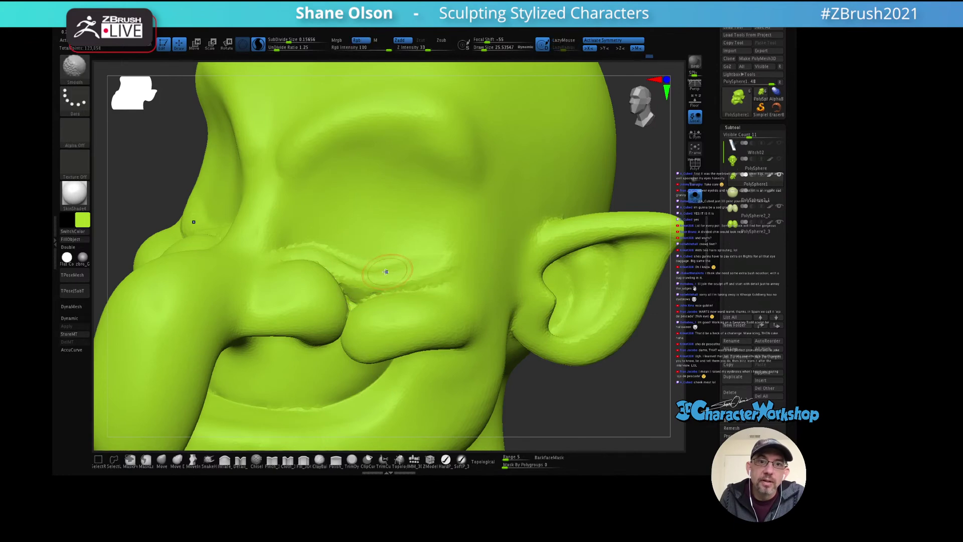
right_click_drag(447, 262, 358, 283)
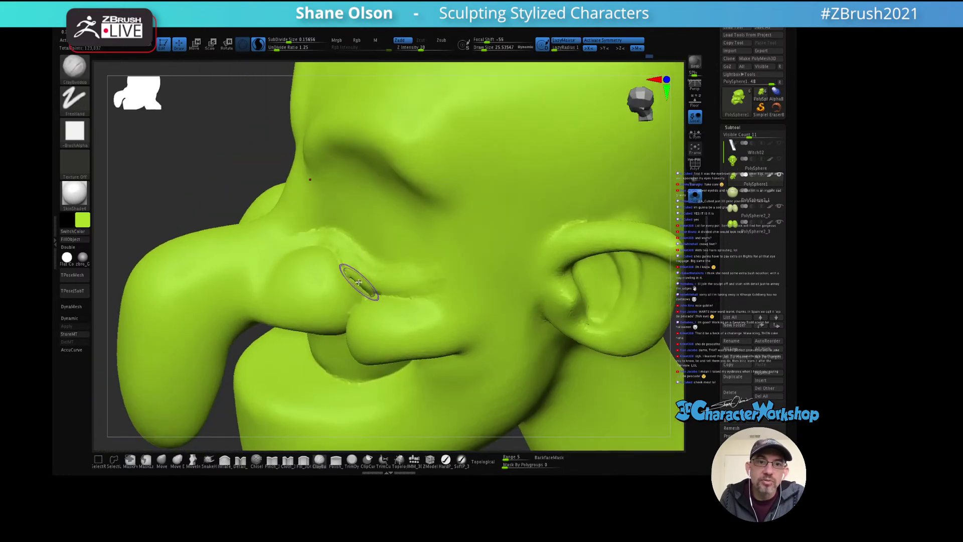
left_click_drag(370, 283, 436, 271)
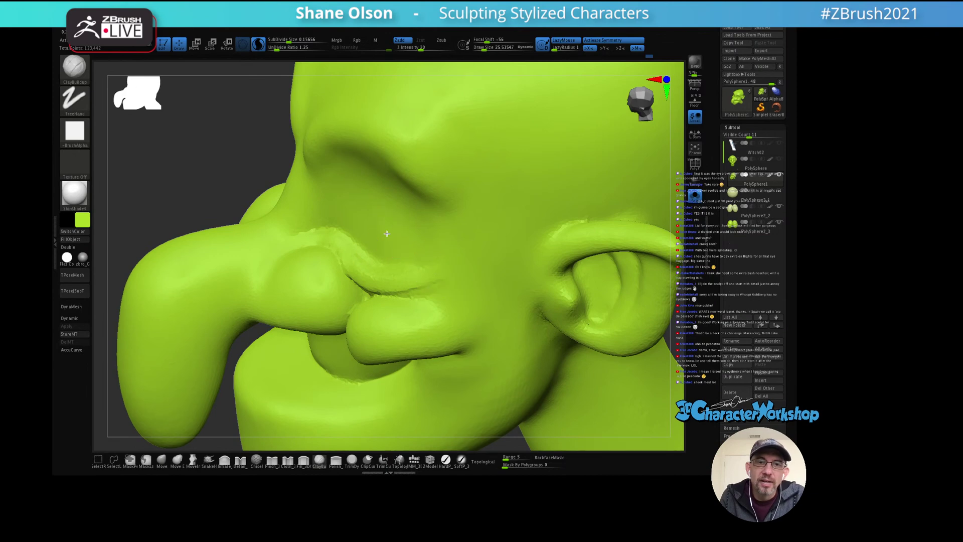
mouse_move(388, 232)
right_mouse_down()
mouse_move(396, 289)
mouse_move(367, 233)
mouse_move(379, 219)
right_mouse_up()
key("s")
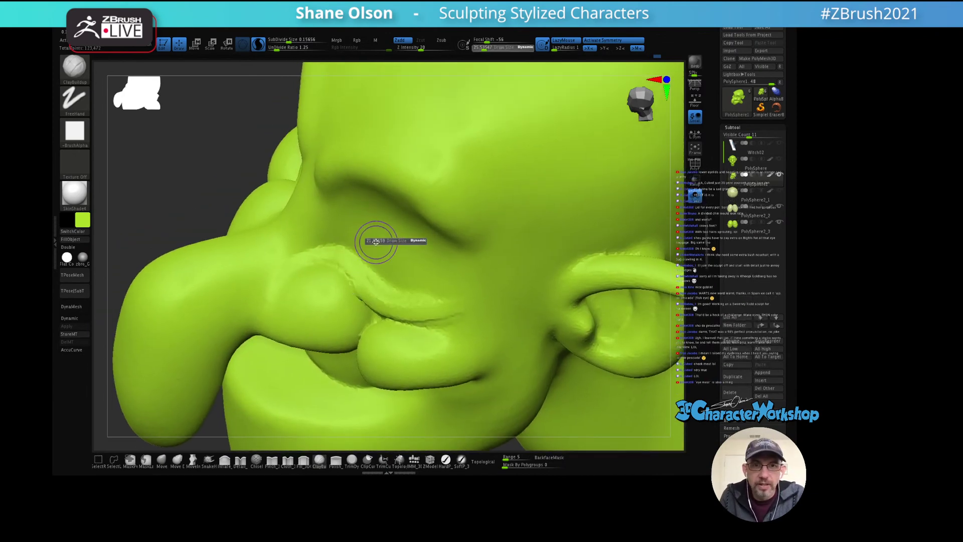
left_click_drag(375, 241, 373, 241)
mouse_move(373, 227)
right_mouse_down()
mouse_move(389, 215)
mouse_move(395, 223)
mouse_move(344, 251)
mouse_move(490, 240)
right_mouse_up()
mouse_move(454, 201)
left_mouse_down()
mouse_move(494, 243)
mouse_move(468, 205)
mouse_move(475, 213)
left_mouse_up()
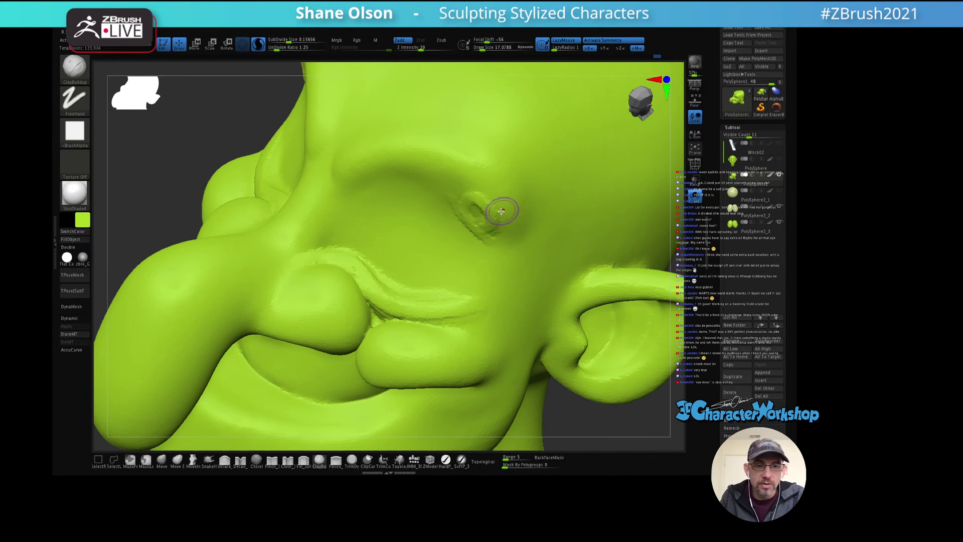
key("ctrl+z")
key("ctrl+z")
key("ctrl+z")
Step: Smooth the under-eye ridge and build its inner end around the top of the nostril wing with ClayBuildup at a draw size of about 17
right_click_drag(490, 232, 488, 209)
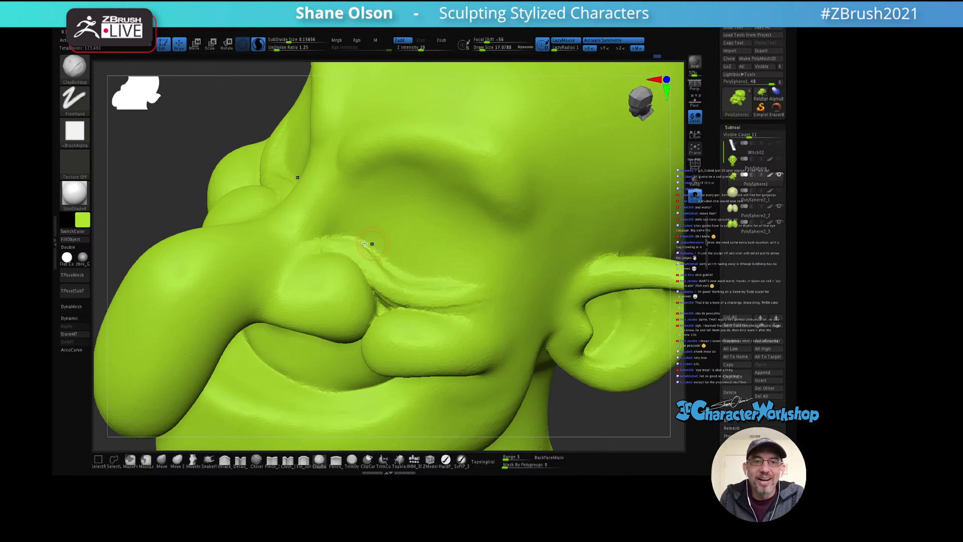
key("shift")
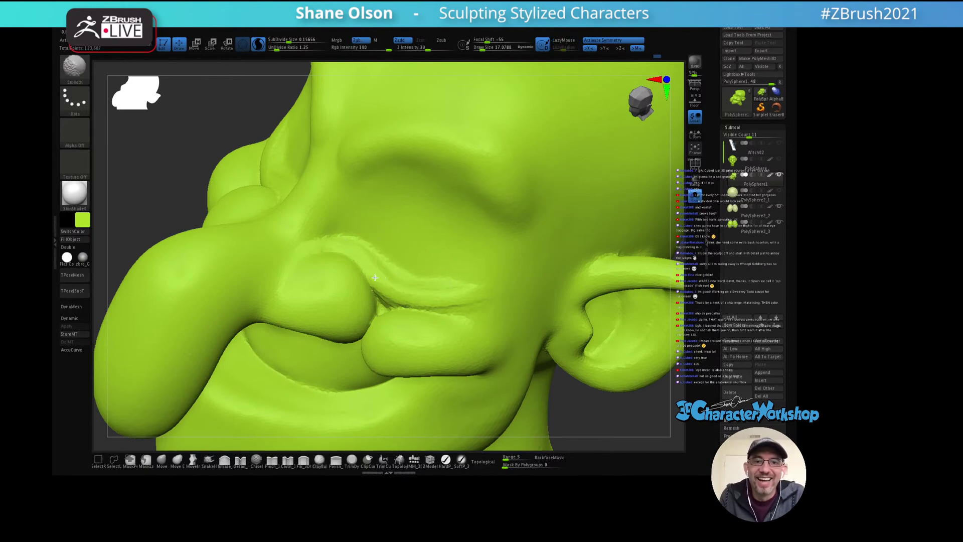
left_click_drag(458, 283, 449, 274, "shift")
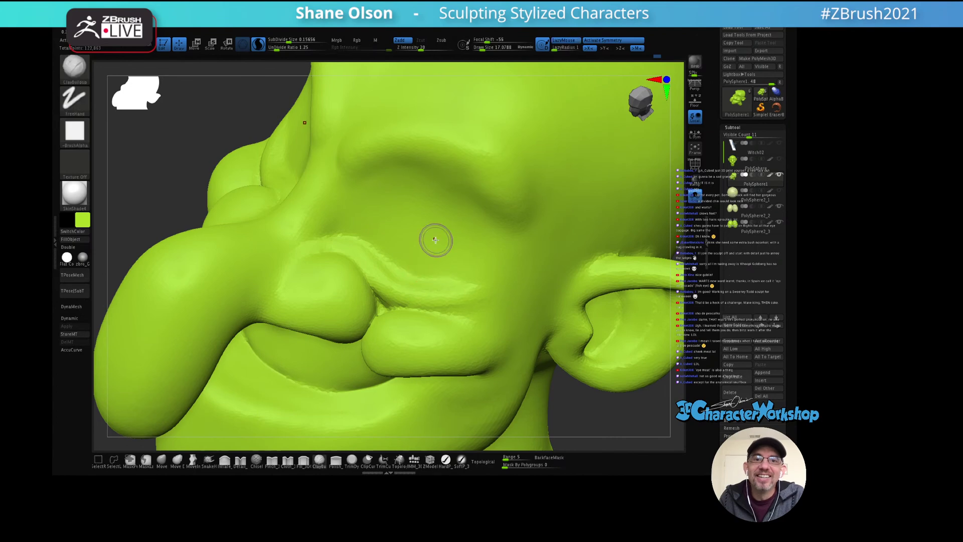
mouse_move(435, 240)
right_mouse_down()
mouse_move(363, 248)
mouse_move(391, 247)
right_mouse_up()
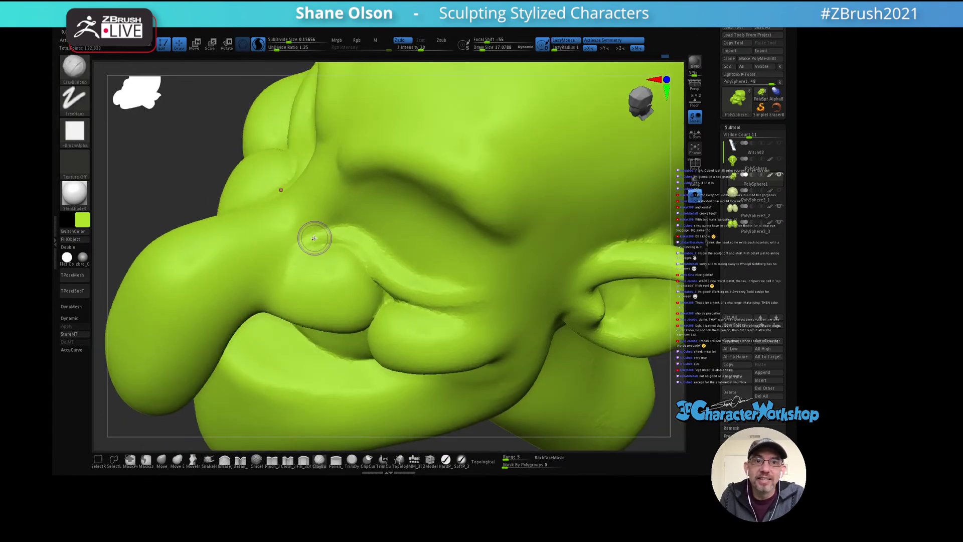
mouse_move(362, 216)
right_mouse_down()
mouse_move(359, 261)
mouse_move(345, 217)
right_mouse_up()
left_click_drag(321, 237, 291, 259)
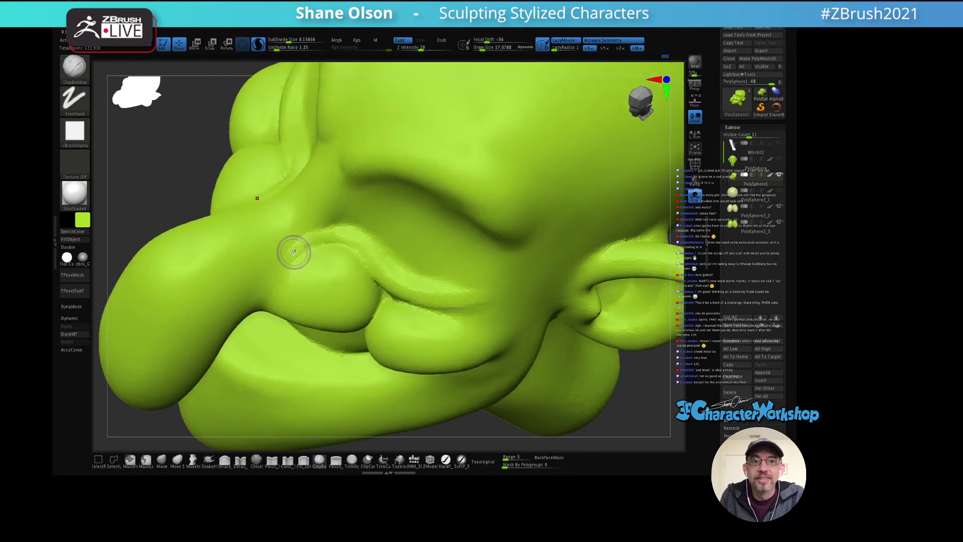
mouse_move(349, 238)
left_mouse_down()
mouse_move(389, 279)
mouse_move(414, 283)
left_mouse_up()
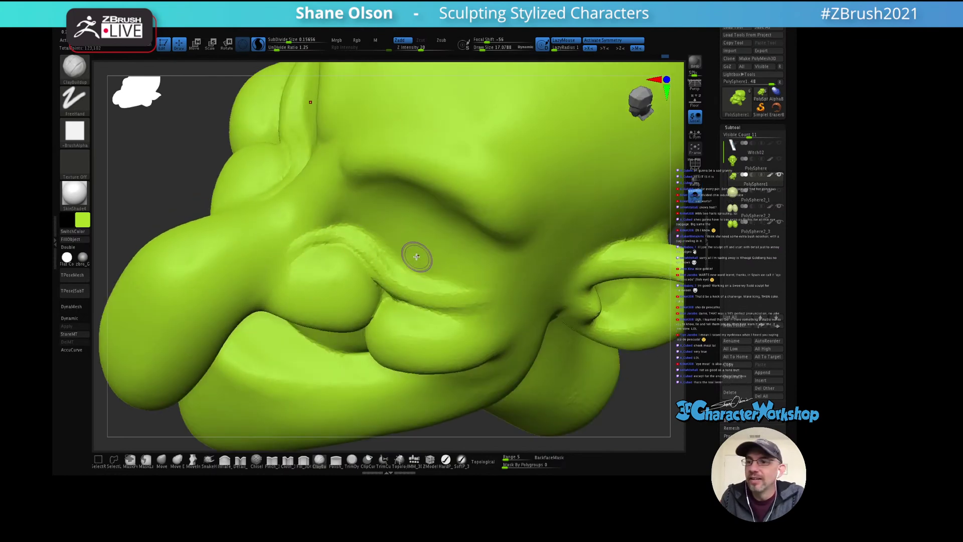
Step: Refine the bend of the under-eye ridge beside the nostril wing with clay and smoothing strokes, and show the eyes and eyelids again
right_click_drag(401, 251, 410, 232)
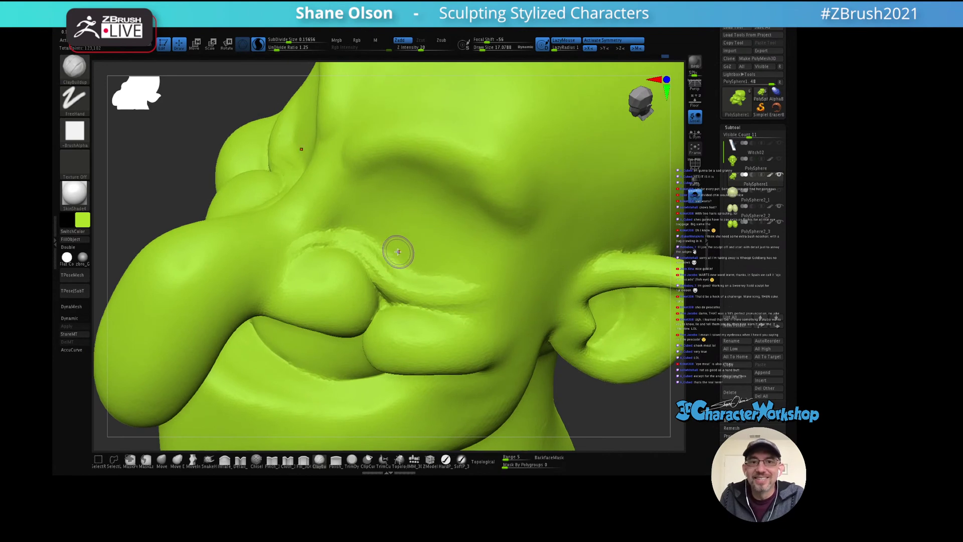
mouse_move(378, 262)
left_mouse_down()
mouse_move(369, 270)
mouse_move(398, 274)
left_mouse_up()
left_click_drag(359, 248, 380, 263, "shift")
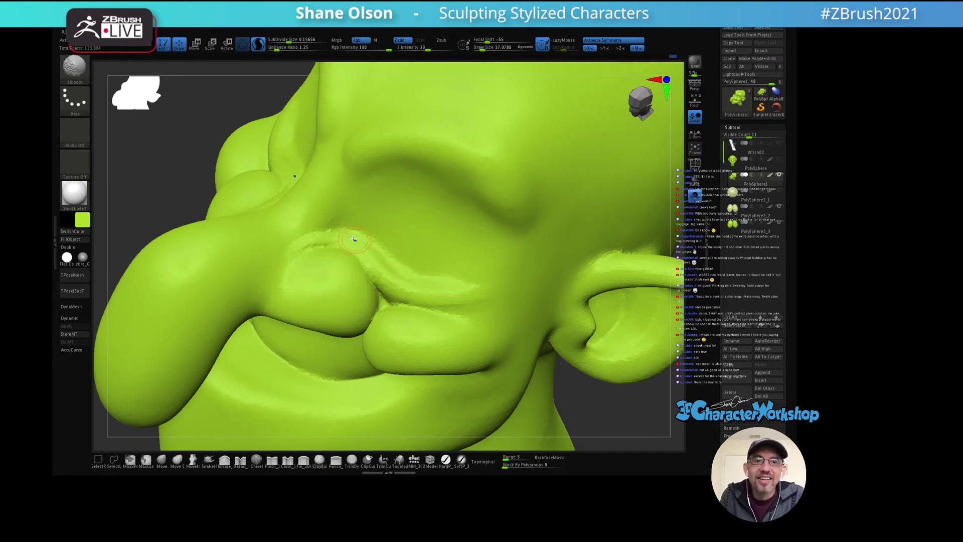
mouse_move(467, 238)
right_mouse_down()
mouse_move(481, 221)
mouse_move(472, 225)
mouse_move(501, 239)
mouse_move(458, 258)
right_mouse_up()
left_click(692, 201)
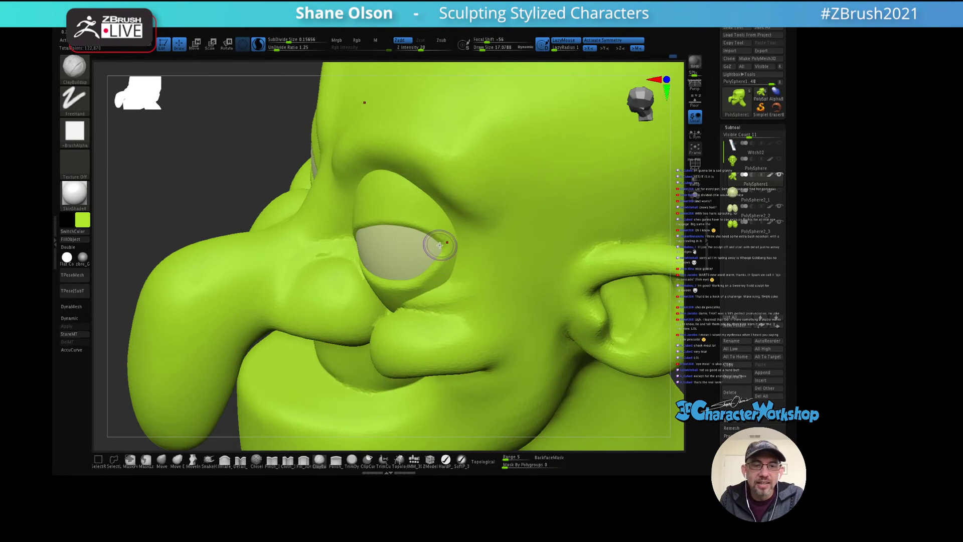
mouse_move(468, 225)
right_mouse_down()
mouse_move(451, 223)
mouse_move(437, 241)
right_mouse_up()
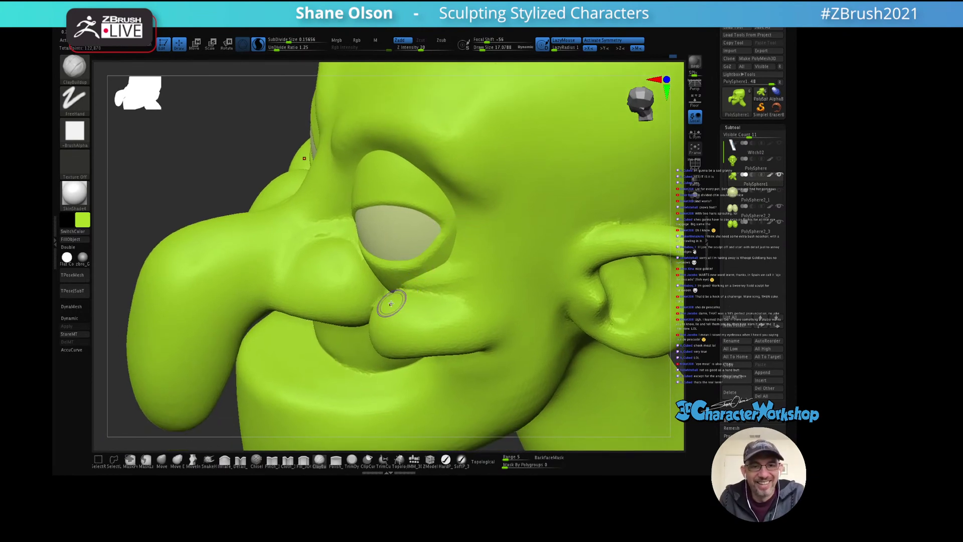
Step: Reshape the fold between the lower eyelid, nostril wing and cheek with the Move brush at a draw size of about 39
left_click(168, 462)
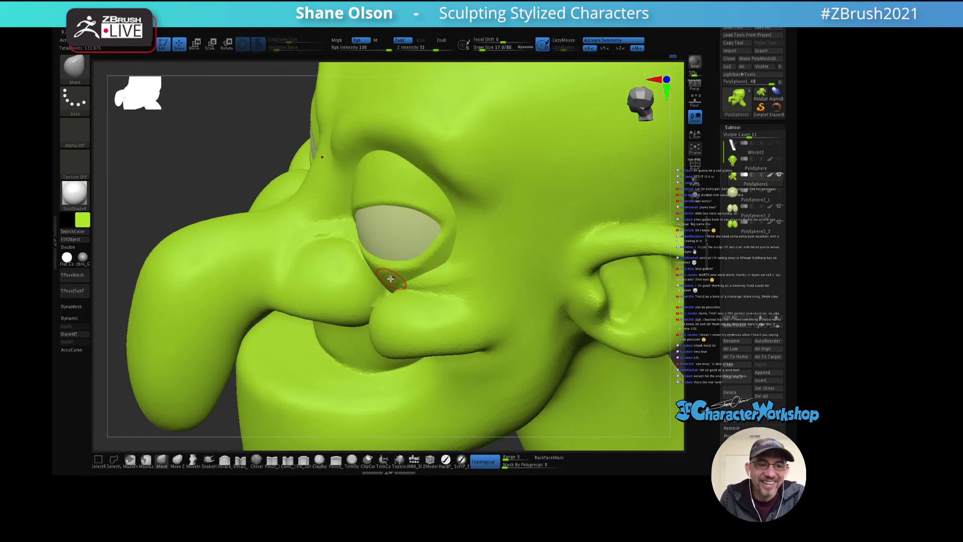
key("s")
left_click_drag(390, 279, 393, 277)
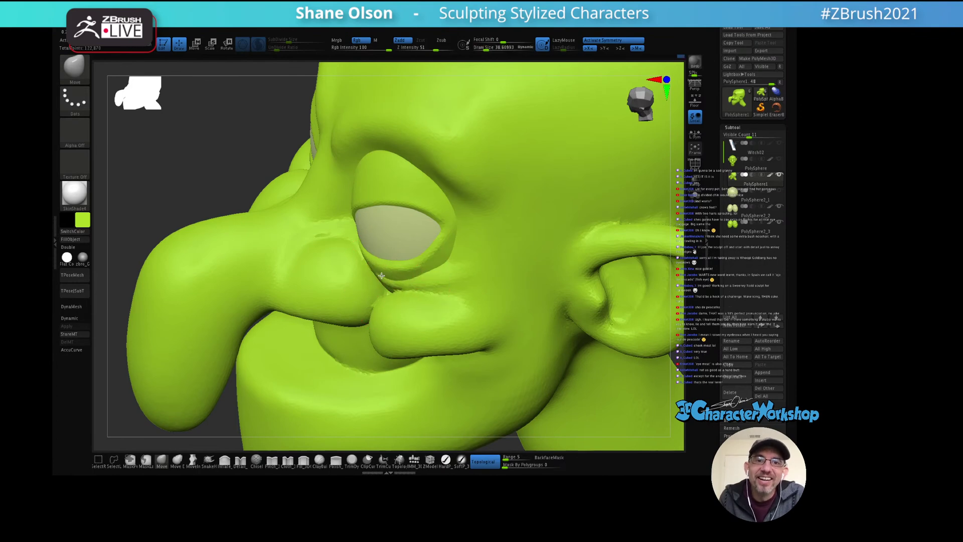
mouse_move(381, 275)
right_mouse_down()
mouse_move(405, 240)
mouse_move(441, 216)
mouse_move(402, 241)
right_mouse_up()
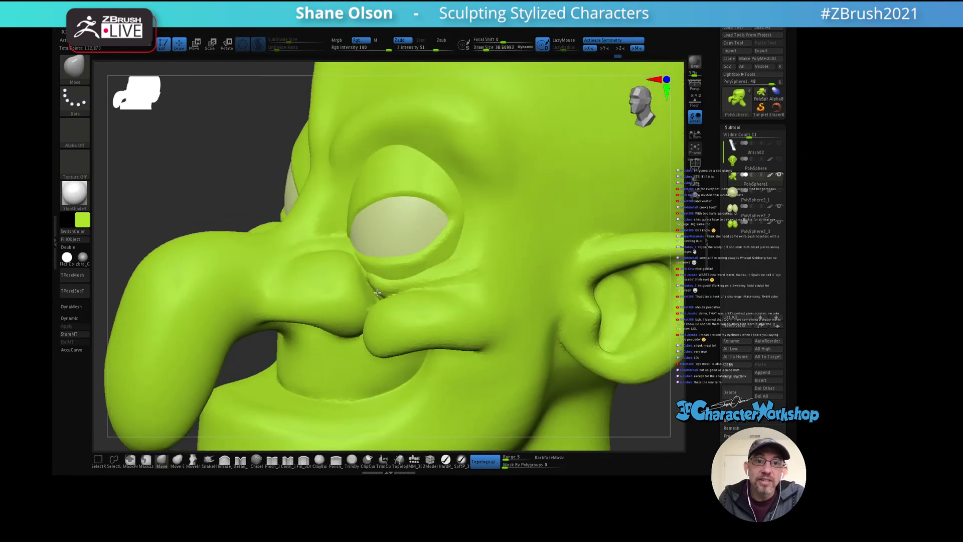
mouse_move(382, 287)
right_mouse_down()
mouse_move(424, 292)
mouse_move(379, 293)
right_mouse_up()
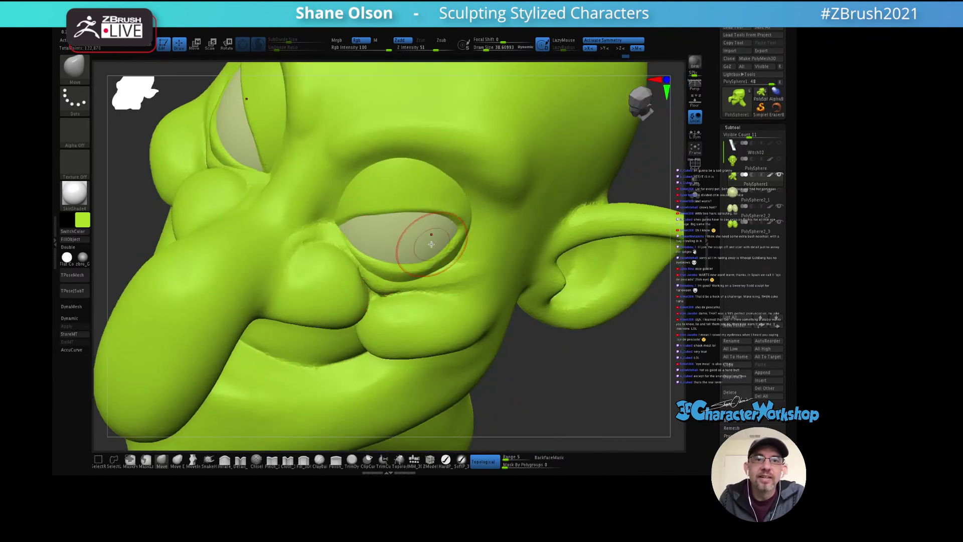
mouse_move(432, 244)
right_mouse_down()
mouse_move(424, 196)
mouse_move(479, 256)
mouse_move(427, 262)
mouse_move(437, 289)
mouse_move(484, 262)
mouse_move(449, 243)
mouse_move(456, 211)
mouse_move(437, 240)
mouse_move(403, 252)
mouse_move(447, 235)
mouse_move(366, 265)
right_mouse_up()
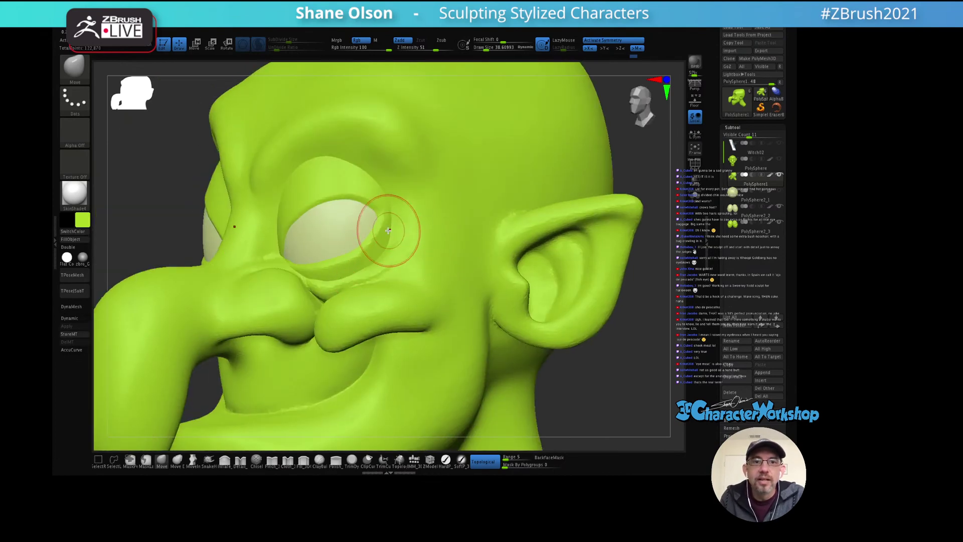
Step: Adjust the skin around the inner eye corner with the Move brush at a draw size of about 36
mouse_move(387, 226)
right_mouse_down()
mouse_move(411, 212)
mouse_move(292, 250)
mouse_move(279, 243)
right_mouse_up()
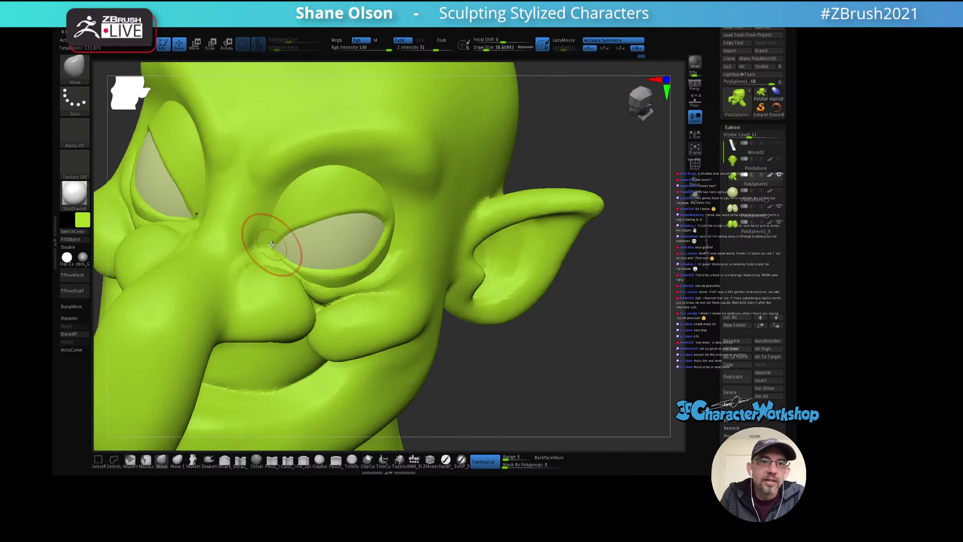
mouse_move(318, 215)
right_mouse_down()
mouse_move(323, 234)
mouse_move(303, 234)
right_mouse_up()
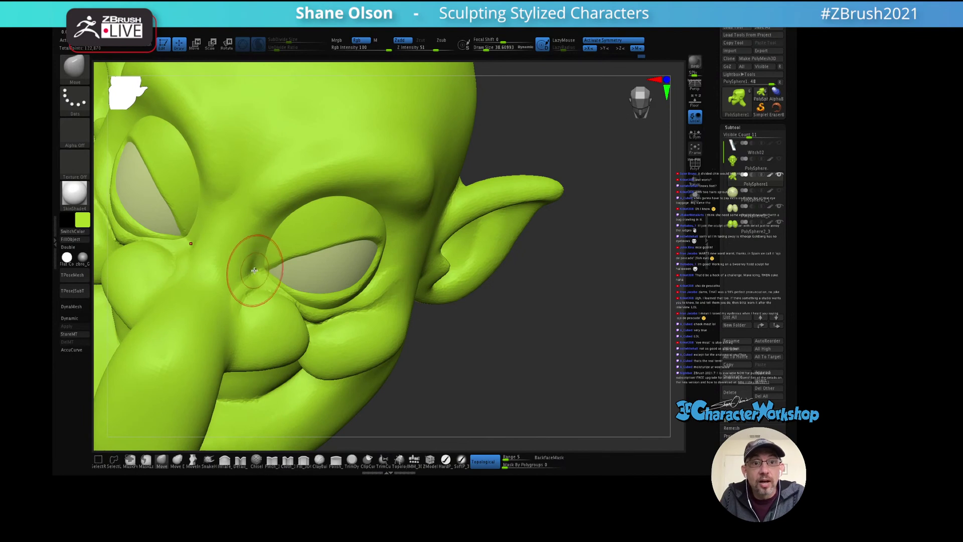
key("s")
left_click(292, 255)
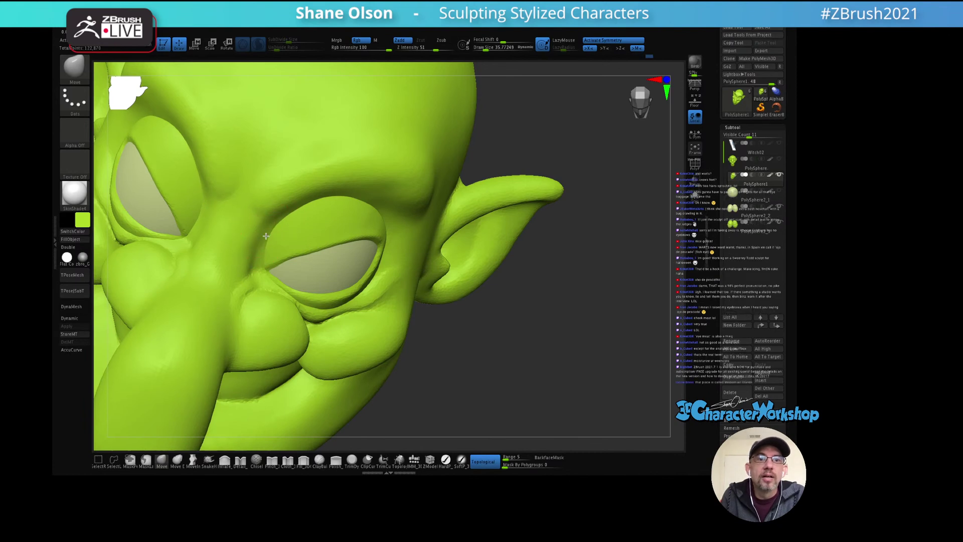
mouse_move(312, 228)
right_mouse_down()
mouse_move(332, 215)
mouse_move(343, 230)
mouse_move(398, 223)
mouse_move(359, 221)
mouse_move(340, 192)
mouse_move(366, 189)
mouse_move(354, 211)
mouse_move(333, 216)
mouse_move(366, 204)
right_mouse_up()
Step: Select the upper eyelids and set the Move brush's draw size to about 51
left_click(346, 236, "alt")
key("s")
mouse_move(372, 204)
right_mouse_down()
mouse_move(363, 202)
mouse_move(396, 191)
mouse_move(398, 200)
mouse_move(373, 186)
mouse_move(367, 206)
right_mouse_up()
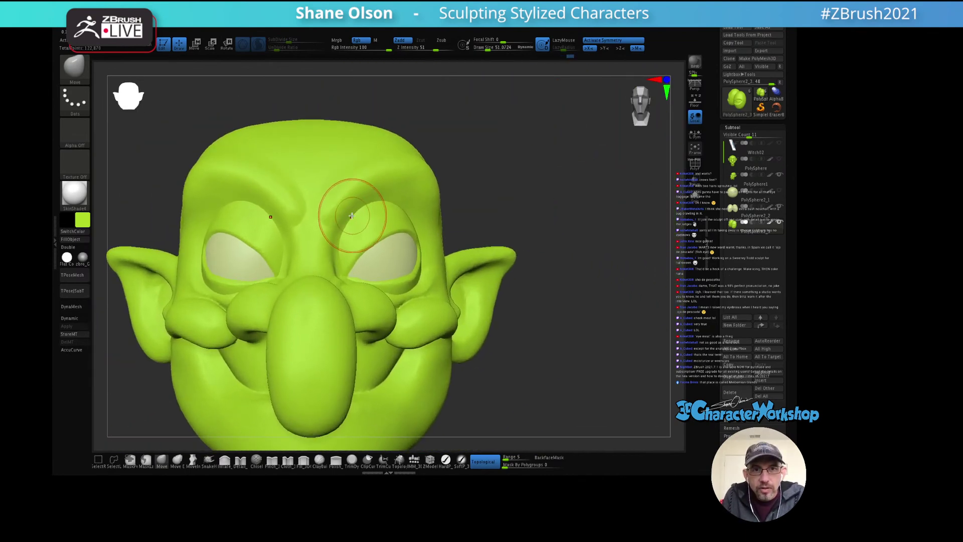
Step: Select the head again and reshape the brow over the upper eyelid with the Move brush at a draw size of about 73
left_click(348, 214, "alt")
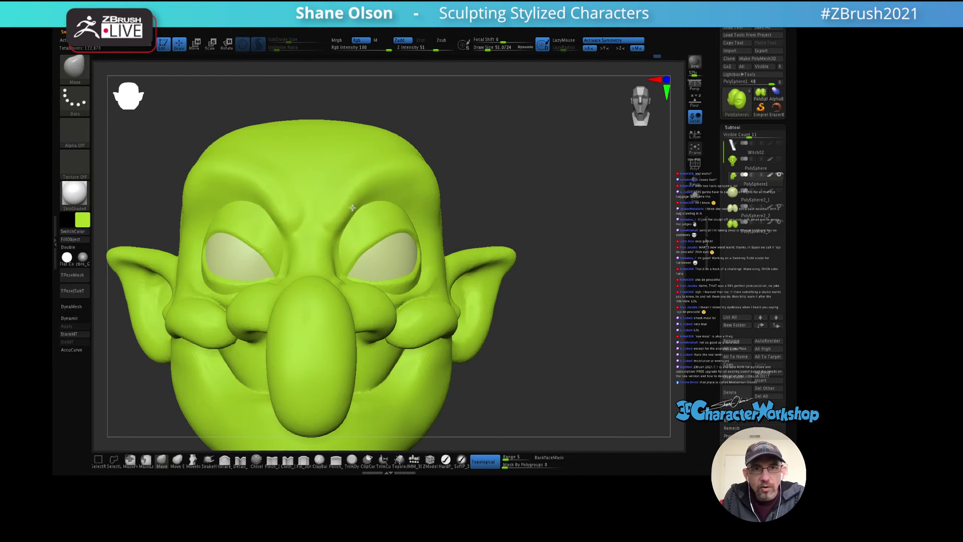
left_click_drag(352, 208, 363, 198)
mouse_move(374, 185)
right_mouse_down()
mouse_move(346, 191)
mouse_move(391, 194)
mouse_move(351, 196)
mouse_move(362, 205)
right_mouse_up()
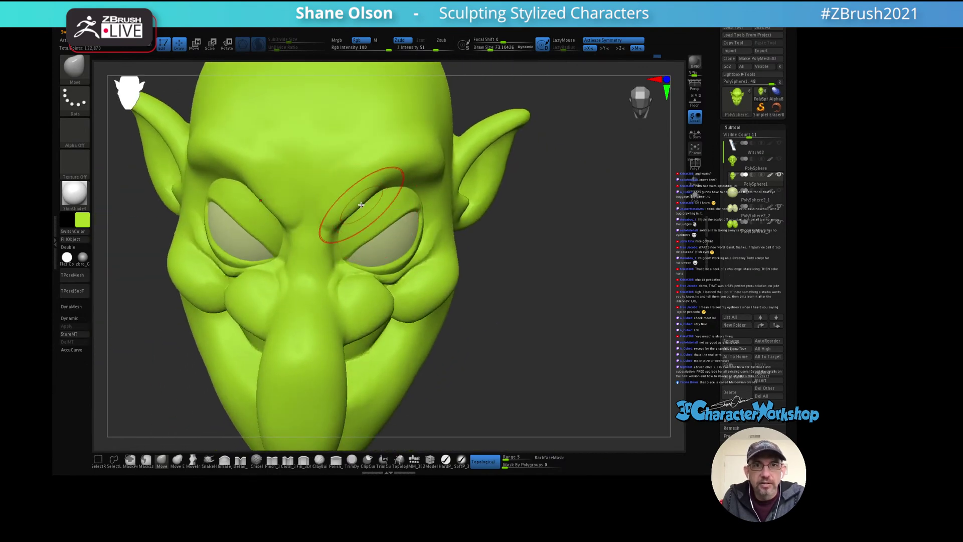
left_click_drag(386, 179, 397, 166)
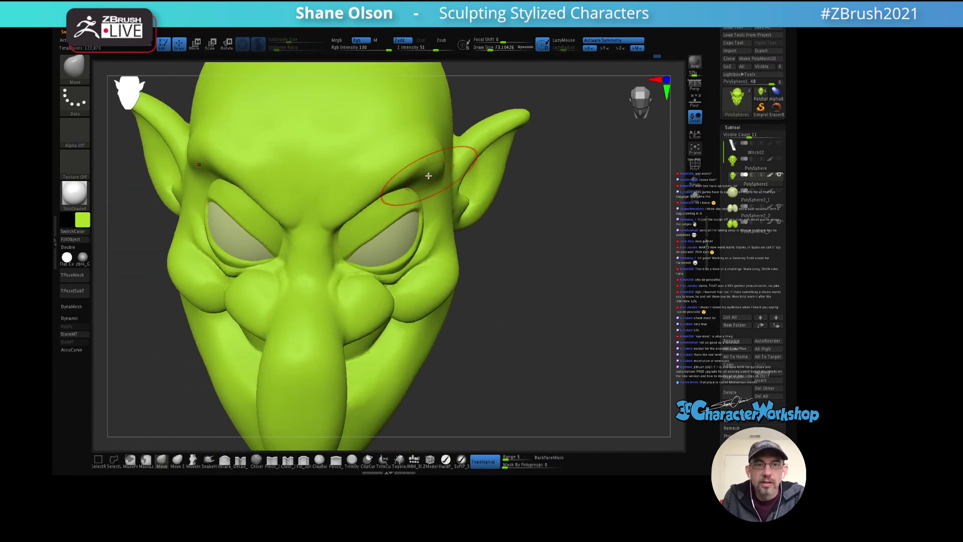
right_click_drag(452, 177, 410, 172)
left_click_drag(348, 219, 350, 210)
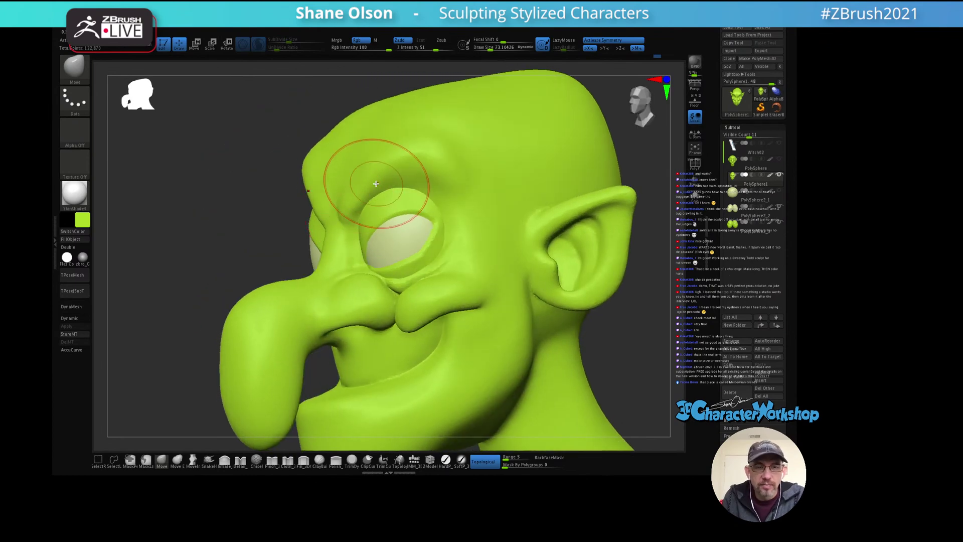
right_click_drag(376, 183, 398, 182)
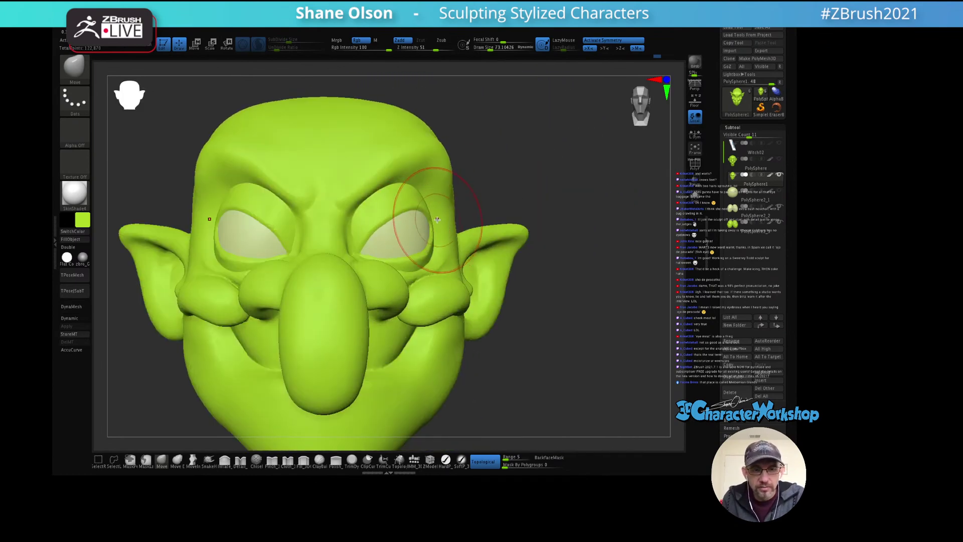
Step: Enlarge the Move brush's draw size to about 114 for broader shaping of the brow area
right_click_drag(437, 219, 406, 221)
key("s")
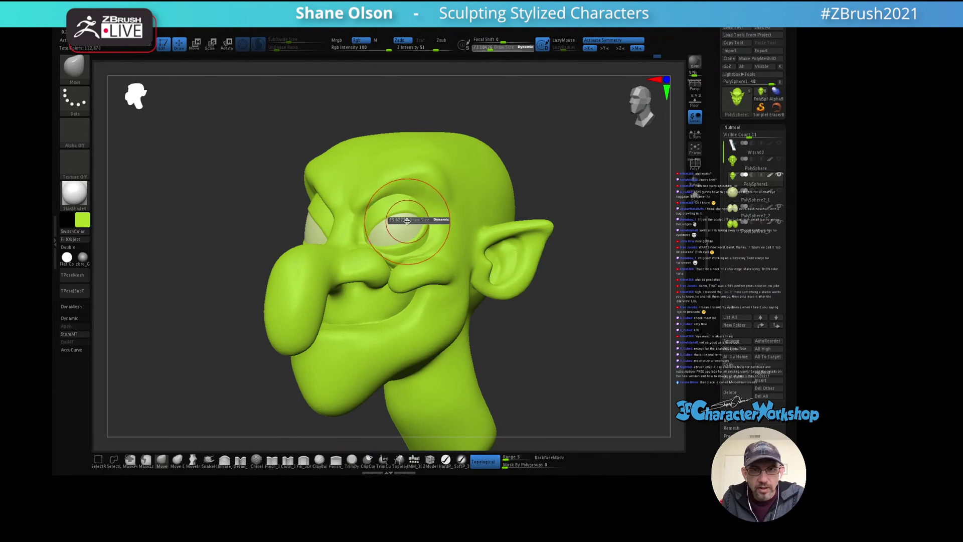
left_click_drag(407, 220, 391, 190)
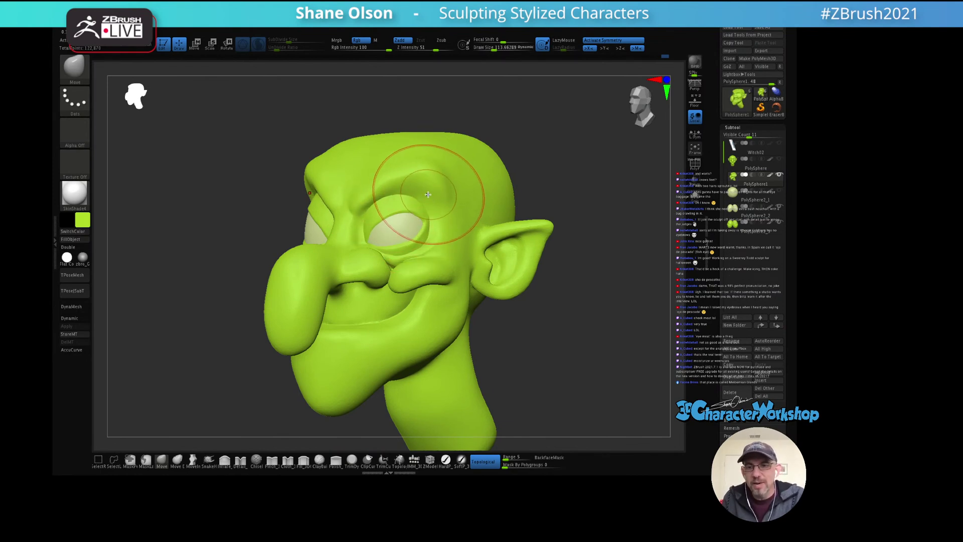
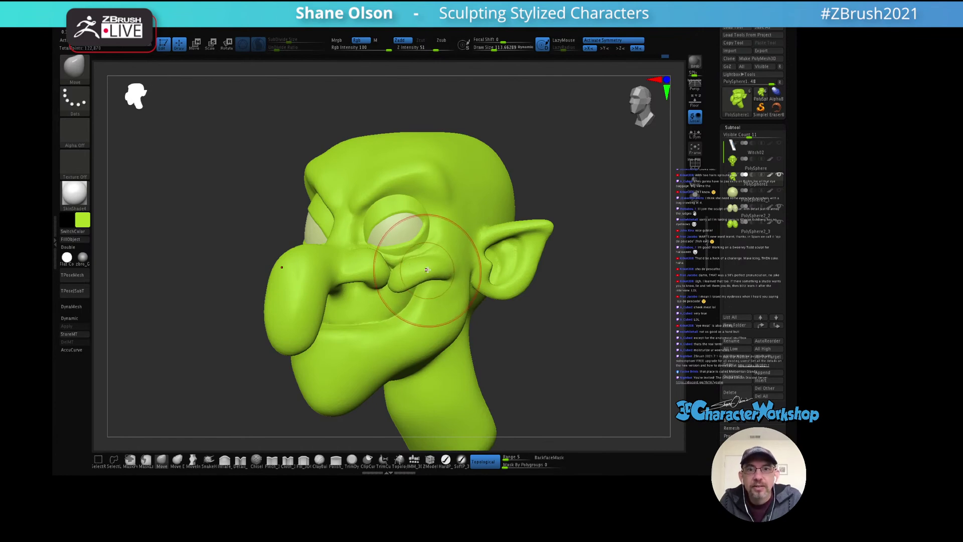
Step: Reshape the cheek and the area around the outer eye corner with the Move brush
mouse_move(430, 302)
right_mouse_down()
mouse_move(450, 295)
mouse_move(440, 300)
right_mouse_up()
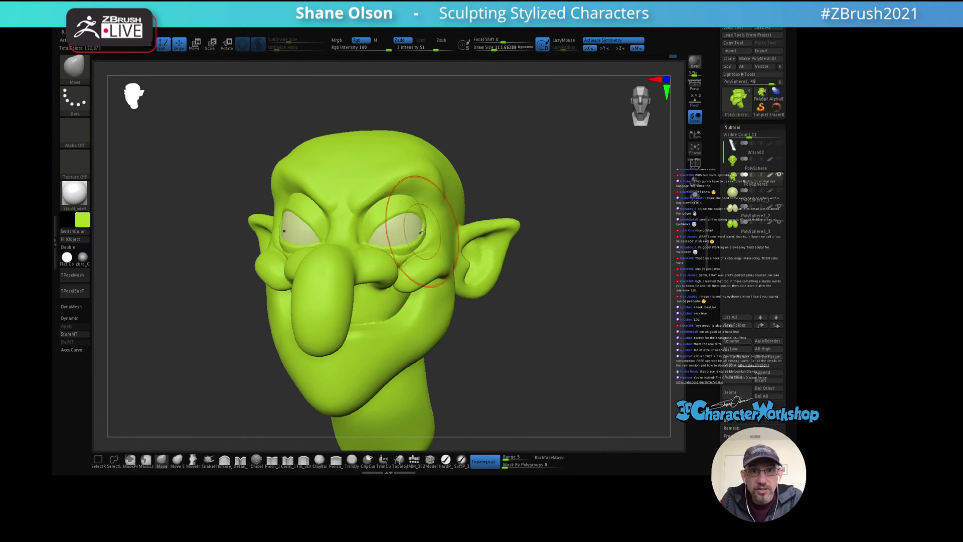
key("shift")
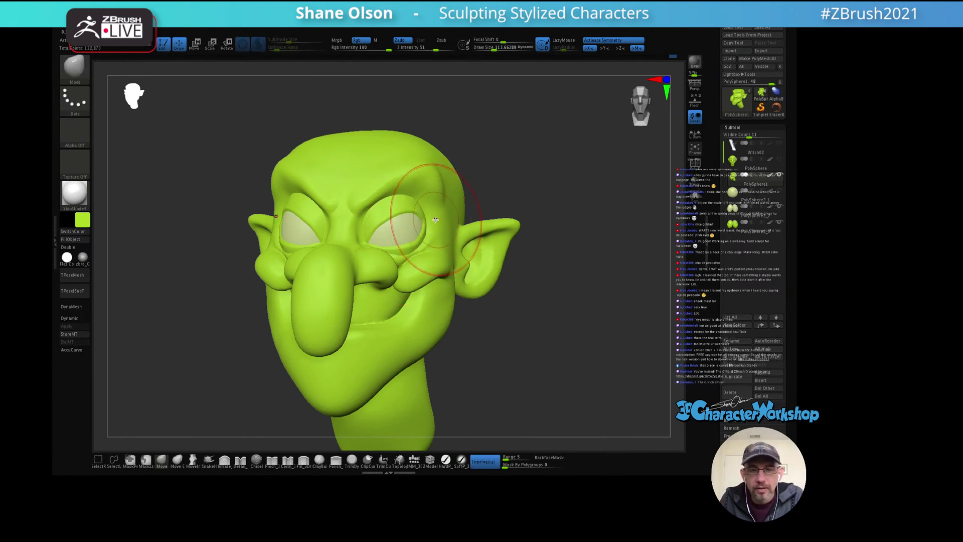
mouse_move(455, 228)
right_mouse_down()
mouse_move(468, 224)
mouse_move(379, 256)
right_mouse_up()
left_click_drag(378, 247, 380, 247)
mouse_move(380, 247)
right_mouse_down()
mouse_move(394, 251)
mouse_move(357, 271)
right_mouse_up()
mouse_move(330, 209)
right_mouse_down()
mouse_move(324, 223)
mouse_move(357, 232)
mouse_move(334, 243)
right_mouse_up()
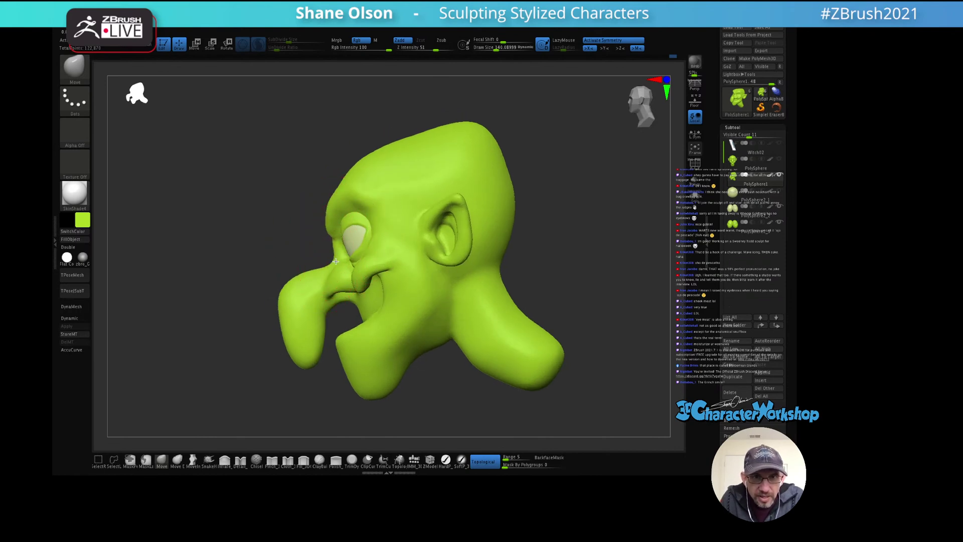
Step: Adjust the nose bridge and brow profile with the Move brush at a draw size of about 143
right_click_drag(335, 248, 334, 274, "ctrl")
key("s")
left_click_drag(333, 275, 328, 275)
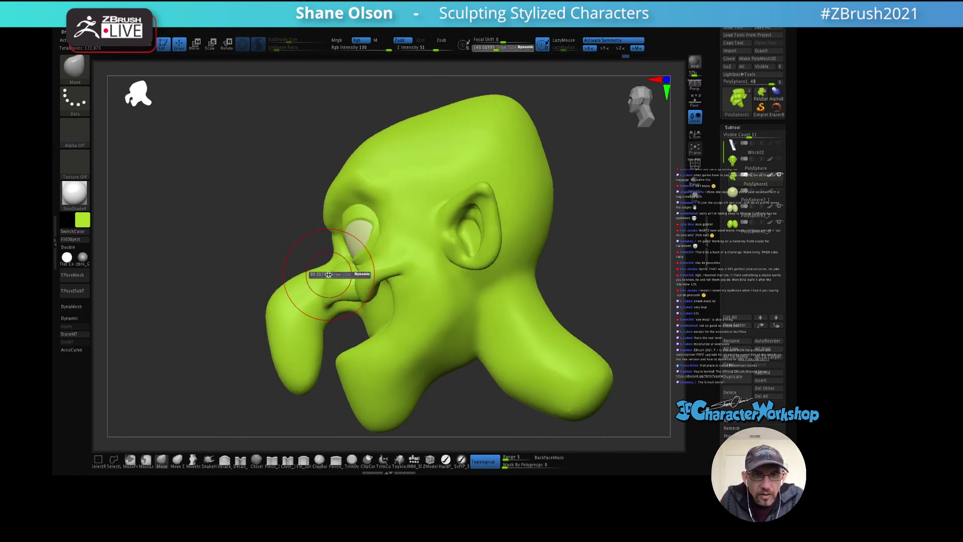
mouse_move(345, 234)
right_mouse_down()
mouse_move(371, 302)
mouse_move(346, 266)
mouse_move(373, 241)
right_mouse_up()
left_click_drag(376, 226, 380, 226)
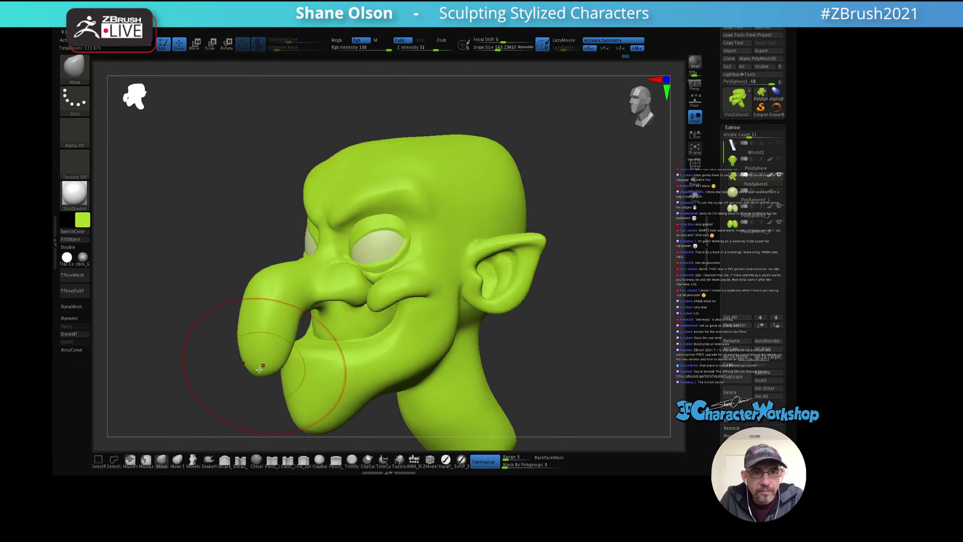
Step: Pull the brow ridge down and forward over the eyes with the Move Elastic brush at a draw size of about 129
left_click(184, 462)
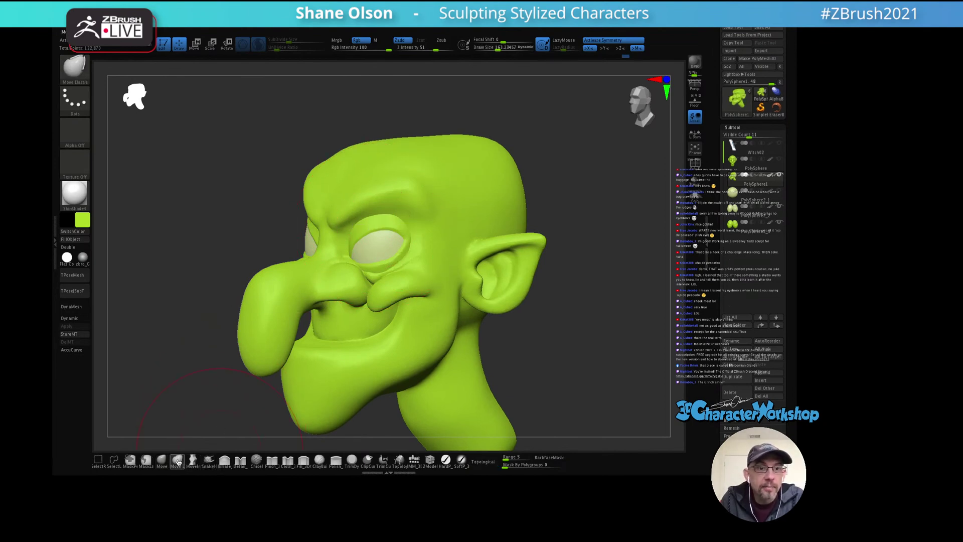
key("s")
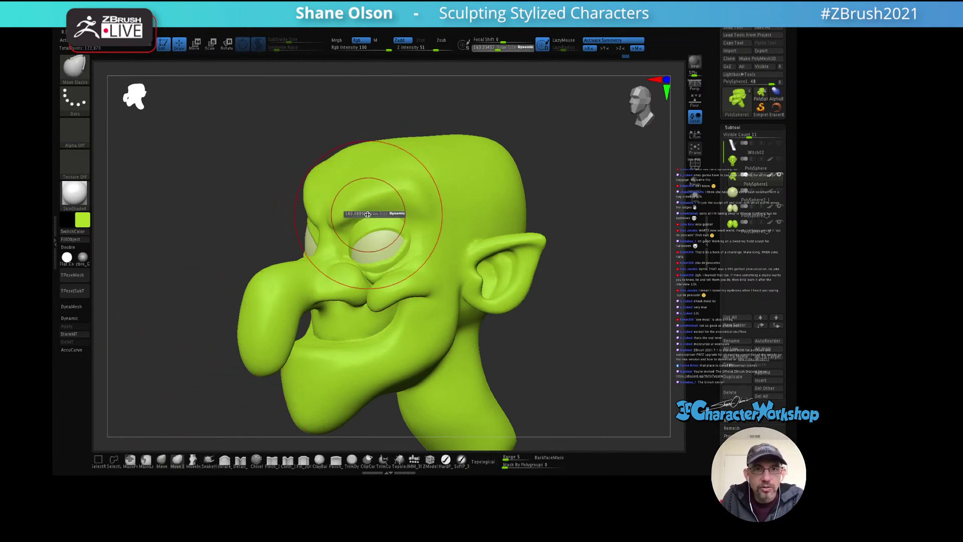
left_click_drag(369, 213, 349, 211)
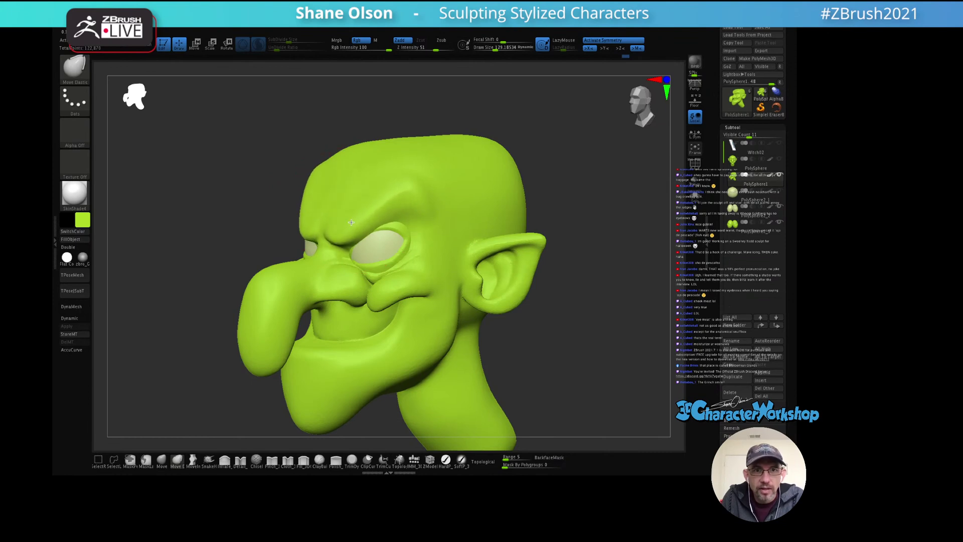
mouse_move(385, 236)
right_mouse_down()
mouse_move(426, 221)
mouse_move(430, 231)
mouse_move(395, 243)
mouse_move(406, 243)
mouse_move(396, 253)
mouse_move(376, 242)
mouse_move(398, 239)
mouse_move(386, 233)
mouse_move(375, 271)
mouse_move(357, 248)
mouse_move(358, 260)
mouse_move(394, 251)
mouse_move(358, 226)
mouse_move(424, 225)
mouse_move(393, 219)
right_mouse_up()
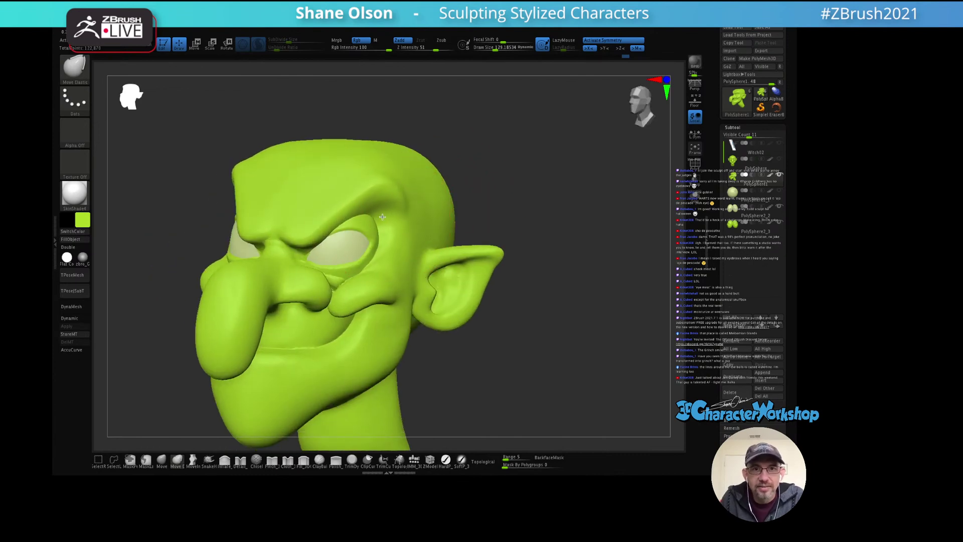
Step: Refine the outer brow and the forehead's side with the Move Elastic brush at a draw size of about 89
right_click_drag(444, 196, 522, 220)
key("s")
left_click_drag(522, 221, 518, 221)
mouse_move(503, 200)
right_mouse_down()
mouse_move(507, 272)
mouse_move(507, 229)
mouse_move(527, 189)
mouse_move(509, 183)
mouse_move(428, 195)
mouse_move(440, 215)
mouse_move(380, 243)
mouse_move(423, 241)
mouse_move(394, 235)
right_mouse_up()
Step: Shape the outer end of the brow ridge with the Move brush, reducing the draw size to about 54
left_click(162, 460)
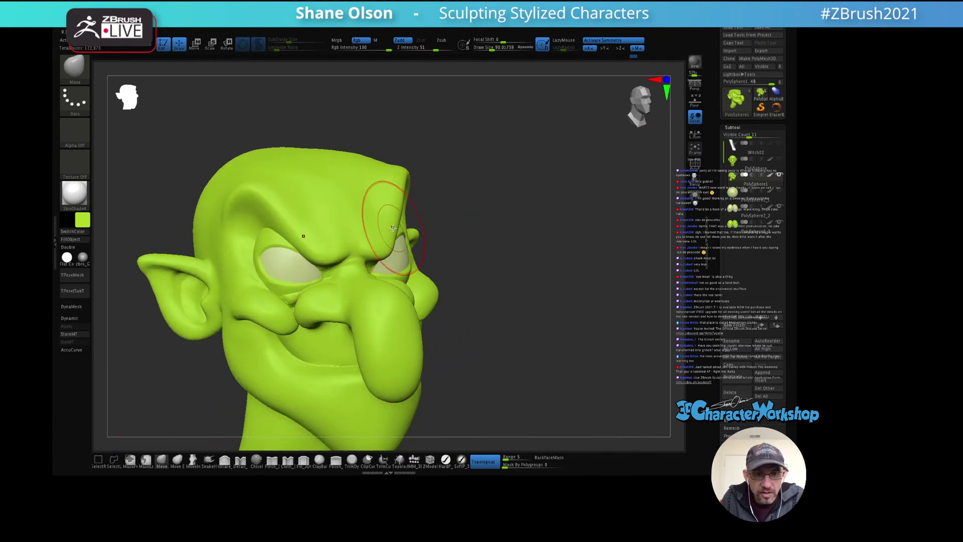
left_click_drag(389, 230, 387, 231)
mouse_move(401, 223)
right_mouse_down()
mouse_move(413, 235)
mouse_move(321, 240)
mouse_move(410, 248)
mouse_move(419, 275)
mouse_move(407, 263)
mouse_move(399, 278)
mouse_move(412, 273)
mouse_move(398, 266)
mouse_move(441, 240)
mouse_move(330, 323)
mouse_move(423, 260)
right_mouse_up()
key("s")
left_click_drag(426, 263, 415, 262)
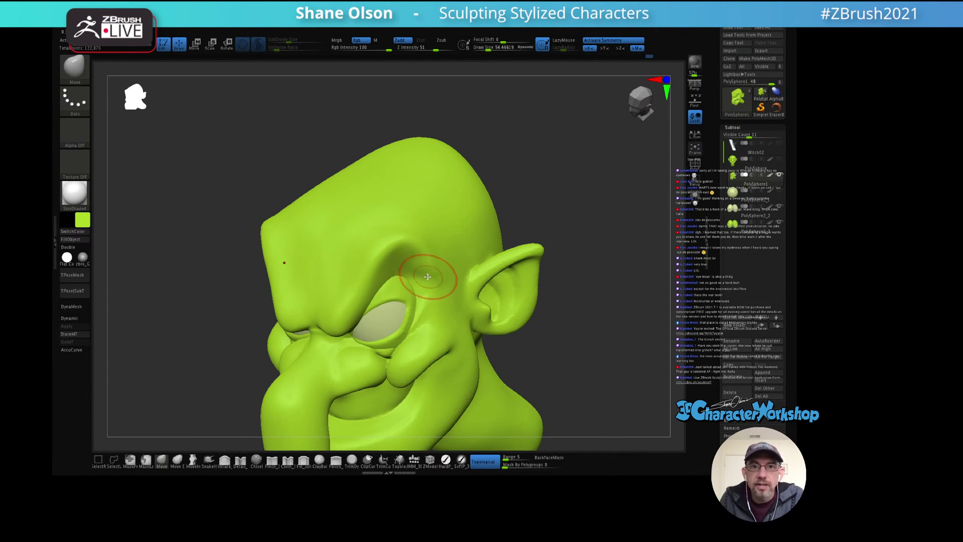
mouse_move(427, 276)
right_mouse_down()
mouse_move(458, 243)
mouse_move(405, 262)
right_mouse_up()
Step: Smooth the temple beside the brow and adjust the side of the skull with the Move brush at a draw size of about 65
key("shift")
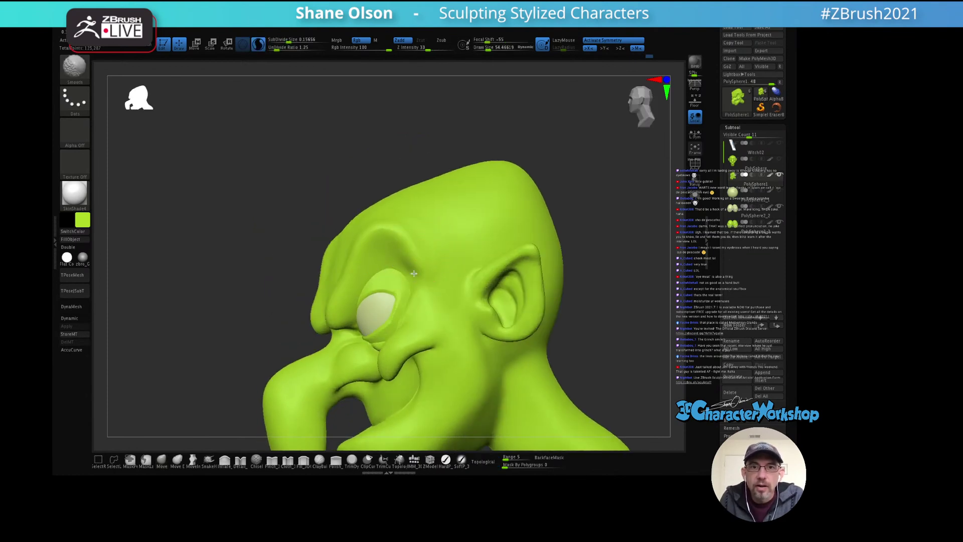
left_click_drag(425, 259, 426, 241, "shift")
mouse_move(428, 232)
right_mouse_down()
mouse_move(385, 236)
mouse_move(469, 230)
mouse_move(436, 213)
mouse_move(405, 226)
right_mouse_up()
key("bracketright")
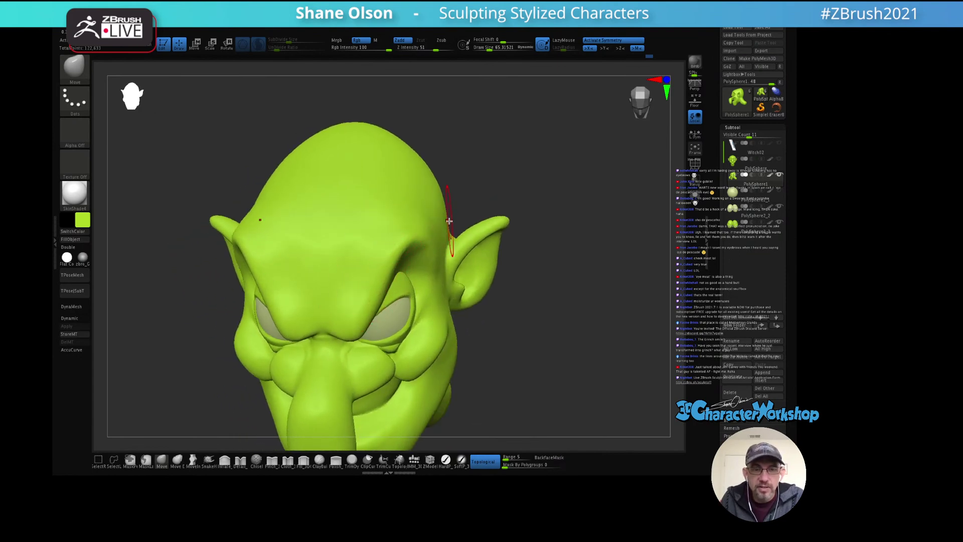
right_click_drag(441, 171, 452, 203, "alt")
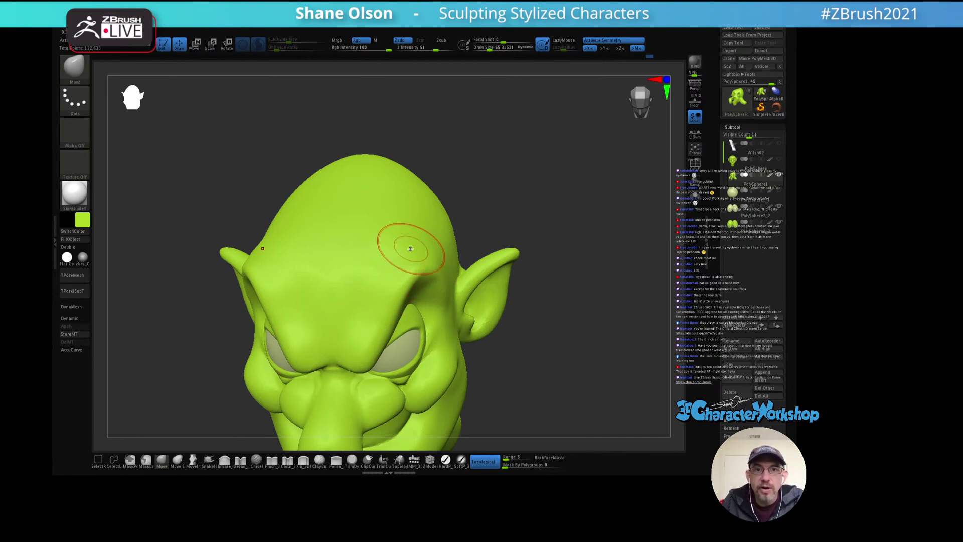
Step: Fill the forehead surface above the brow ridge with the Fill_3DCW brush at a draw size of about 65
left_click(304, 460)
mouse_move(495, 176)
left_mouse_down()
mouse_move(500, 190)
mouse_move(496, 168)
mouse_move(514, 181)
left_mouse_up()
key("s")
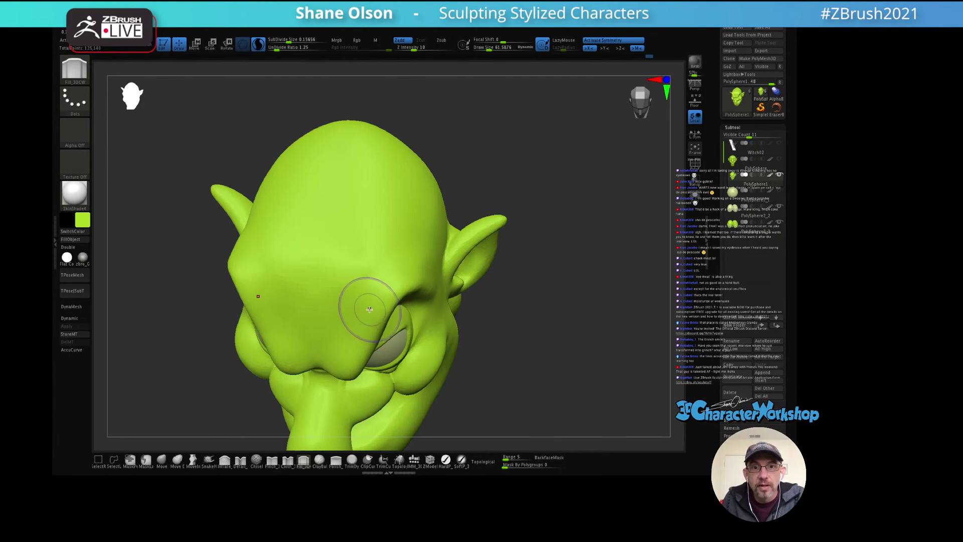
key("s")
mouse_move(389, 283)
left_mouse_down()
mouse_move(363, 314)
mouse_move(390, 279)
left_mouse_up()
key("s")
left_click_drag(392, 275, 373, 295)
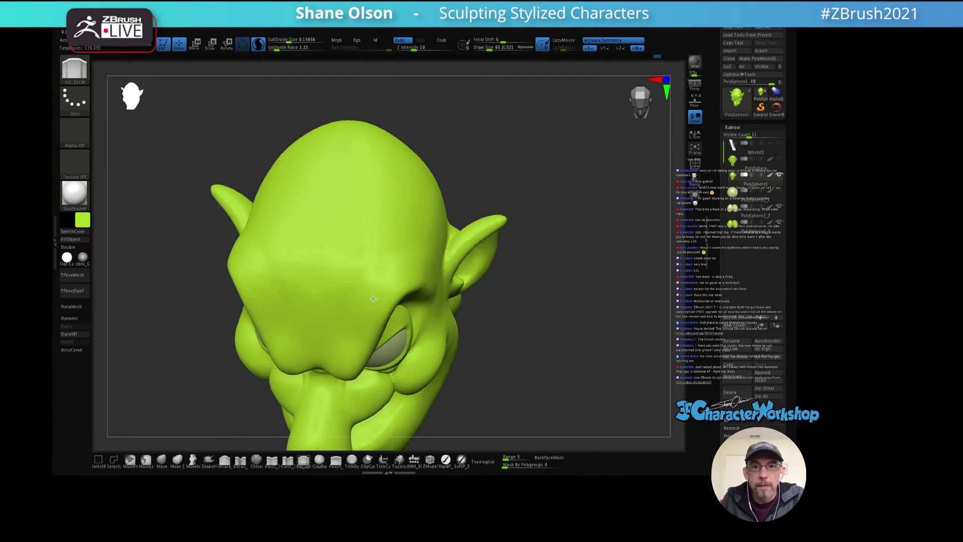
Step: Fill the transition between the brow's outer end and the temple with the brush at a draw size of about 58
mouse_move(412, 261)
right_mouse_down()
mouse_move(385, 226)
mouse_move(445, 264)
mouse_move(455, 275)
mouse_move(444, 288)
right_mouse_up()
key("s")
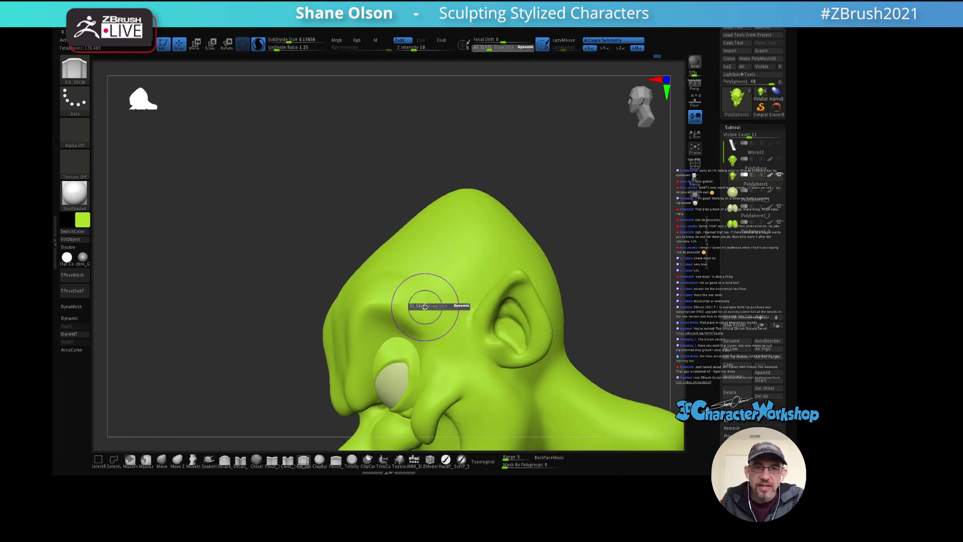
left_click_drag(427, 305, 424, 305)
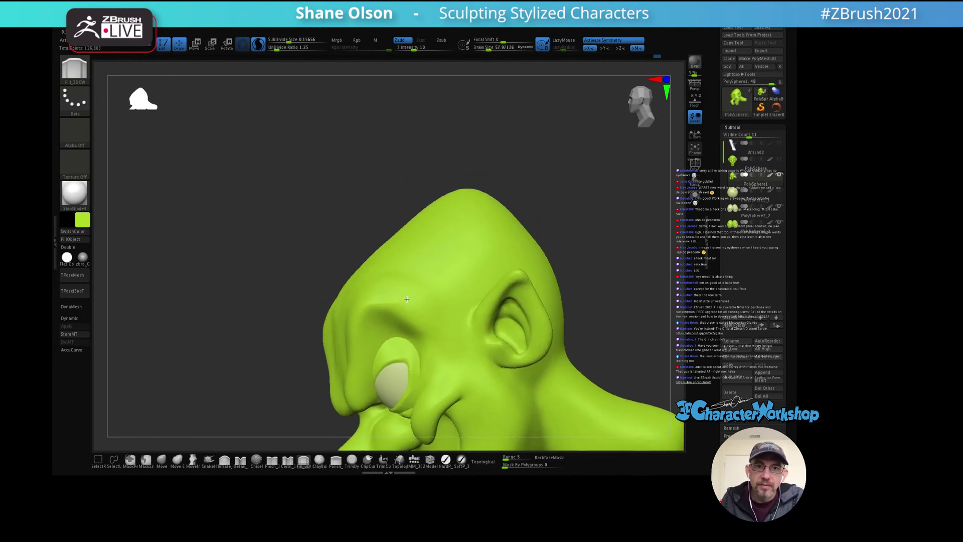
mouse_move(430, 286)
right_mouse_down()
mouse_move(456, 273)
mouse_move(429, 305)
mouse_move(423, 291)
mouse_move(446, 271)
mouse_move(391, 334)
right_mouse_up()
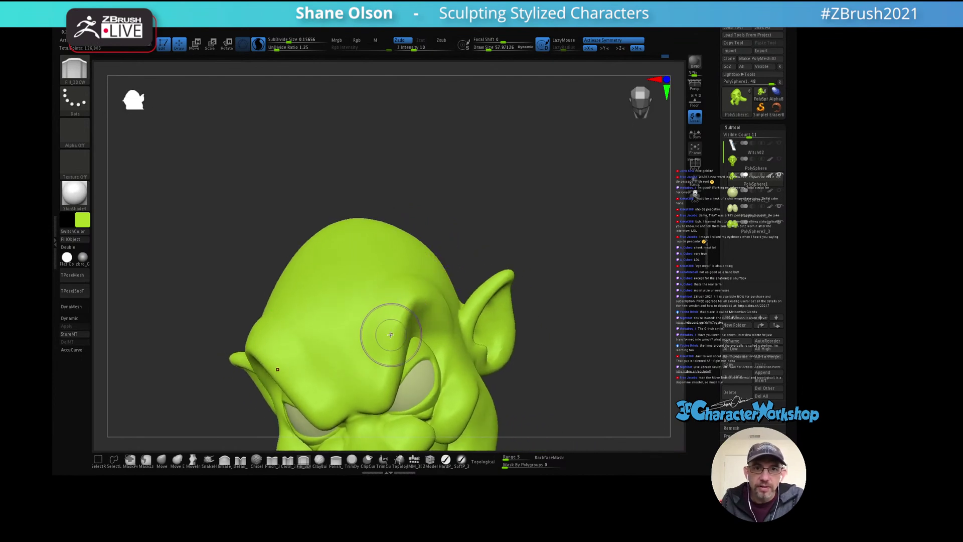
Step: Fill and even out the brow ridge from its inner end up to the outer corner with the Fill_3DCW brush
left_click_drag(378, 390, 383, 336)
right_click_drag(383, 336, 418, 307)
left_click_drag(373, 402, 376, 370)
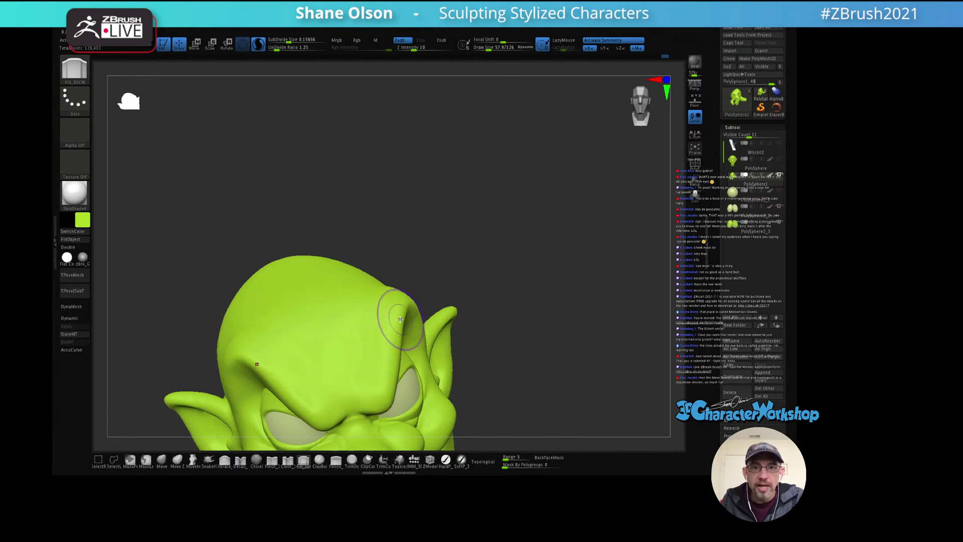
mouse_move(393, 312)
right_mouse_down()
mouse_move(452, 221)
mouse_move(486, 232)
mouse_move(501, 206)
mouse_move(461, 227)
right_mouse_up()
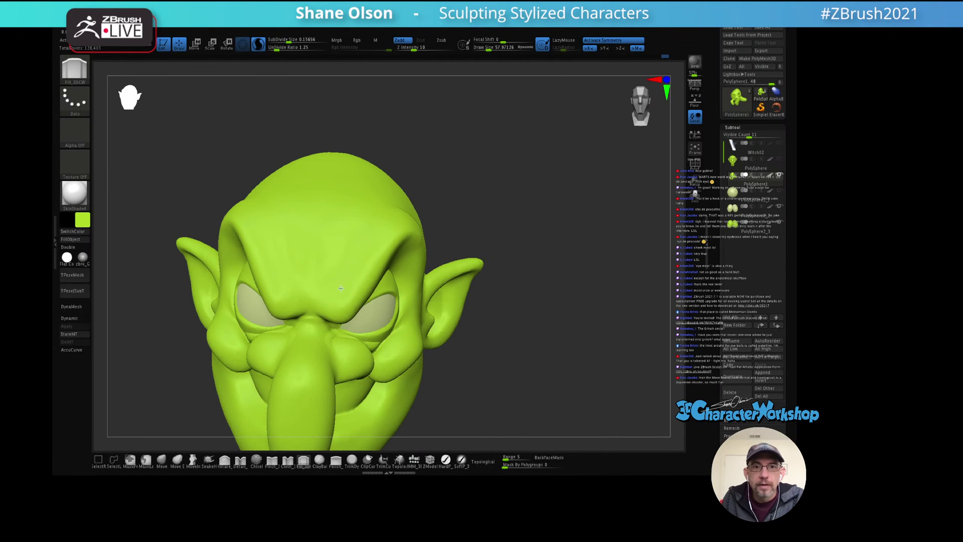
mouse_move(381, 245)
right_mouse_down()
mouse_move(398, 249)
mouse_move(377, 235)
mouse_move(376, 254)
right_mouse_up()
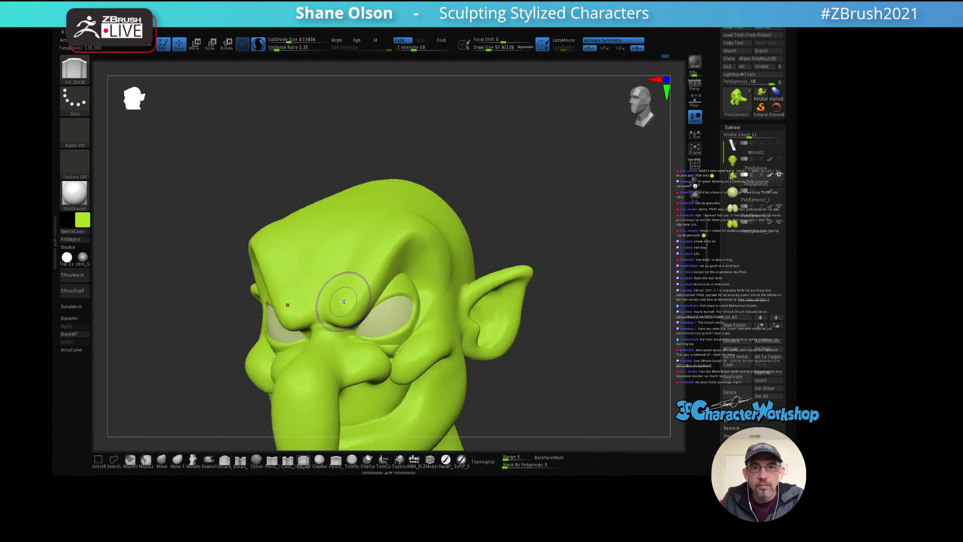
Step: Build up the temple between the brow and the ear with the Fill_3DCW brush
right_click_drag(430, 236, 452, 230)
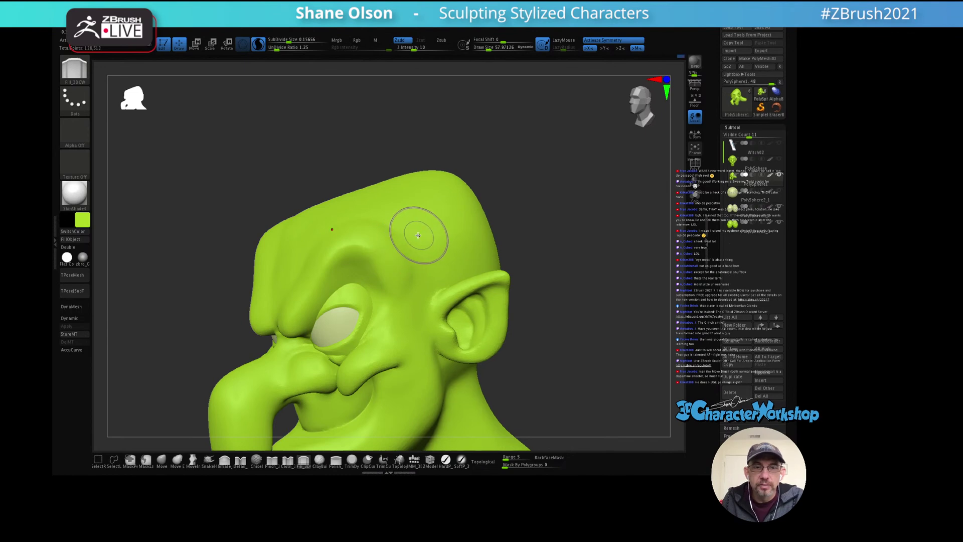
right_click_drag(415, 230, 468, 296)
mouse_move(447, 295)
left_mouse_down()
mouse_move(456, 285)
mouse_move(440, 309)
left_mouse_up()
mouse_move(470, 288)
right_mouse_down("ctrl")
mouse_move(462, 264)
mouse_move(443, 254)
mouse_move(445, 241)
right_mouse_up("ctrl")
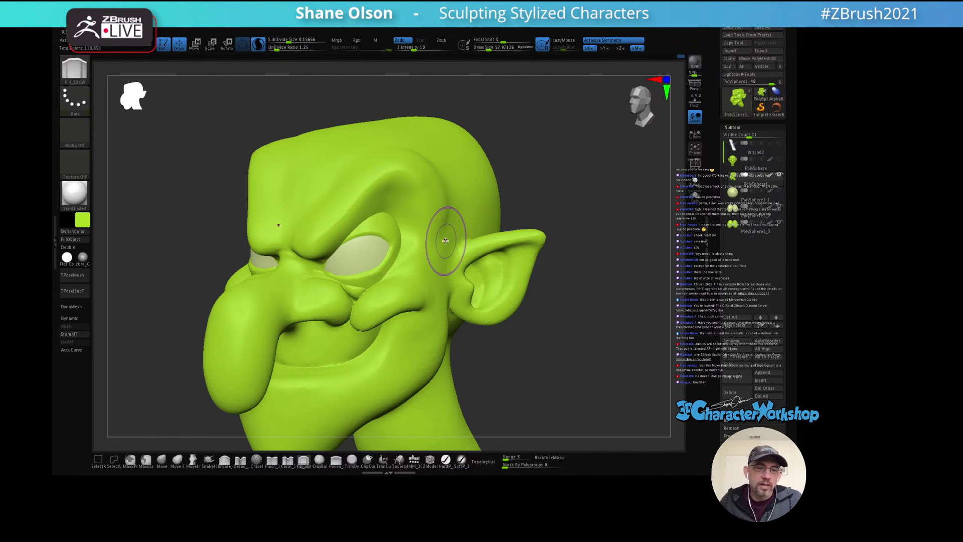
Step: Adjust the nostril wing and the area under the eye with the Move brush at a draw size of about 73
mouse_move(387, 258)
right_mouse_down()
mouse_move(390, 247)
mouse_move(398, 260)
right_mouse_up()
mouse_move(395, 257)
right_mouse_down()
mouse_move(422, 269)
mouse_move(393, 284)
mouse_move(353, 281)
right_mouse_up()
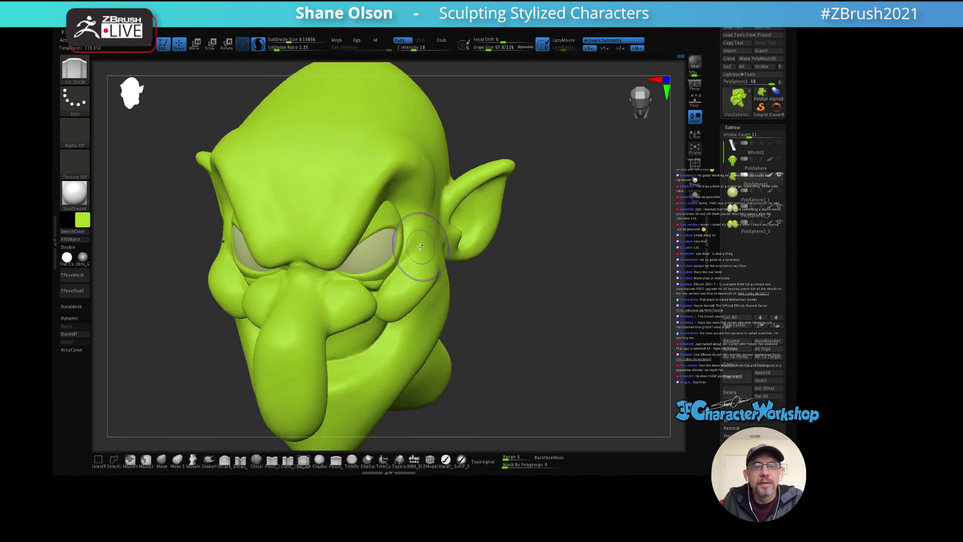
mouse_move(421, 246)
right_mouse_down()
mouse_move(382, 263)
mouse_move(369, 304)
right_mouse_up()
left_click(161, 462)
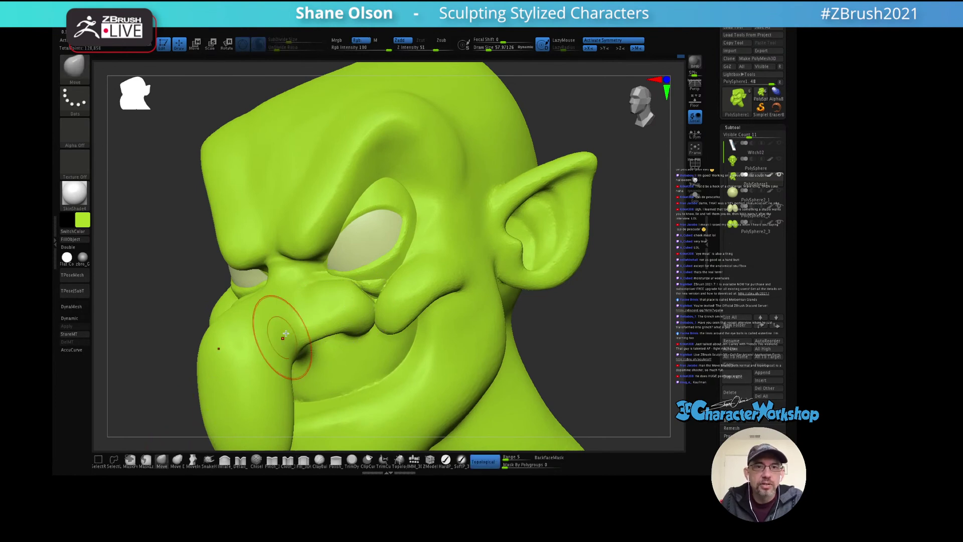
key("s")
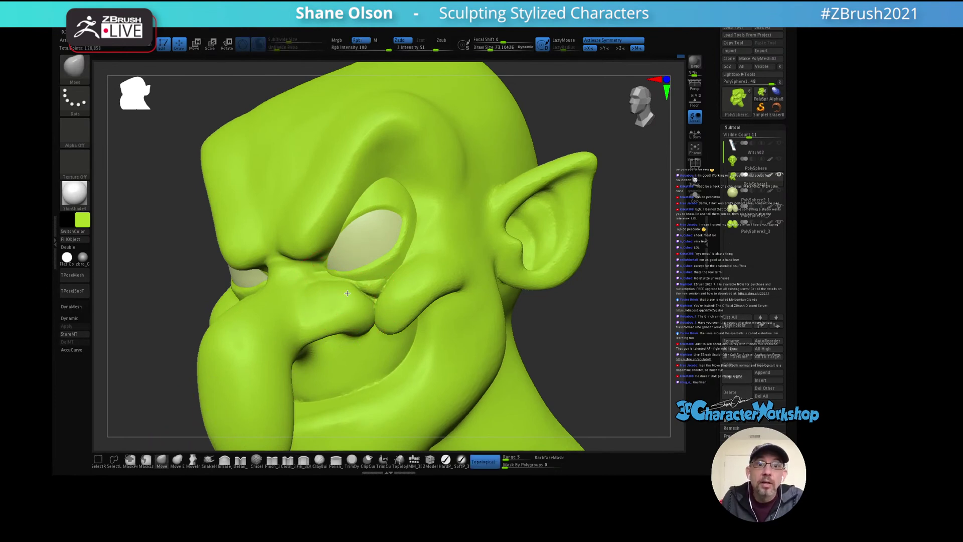
right_click_drag(356, 282, 429, 262)
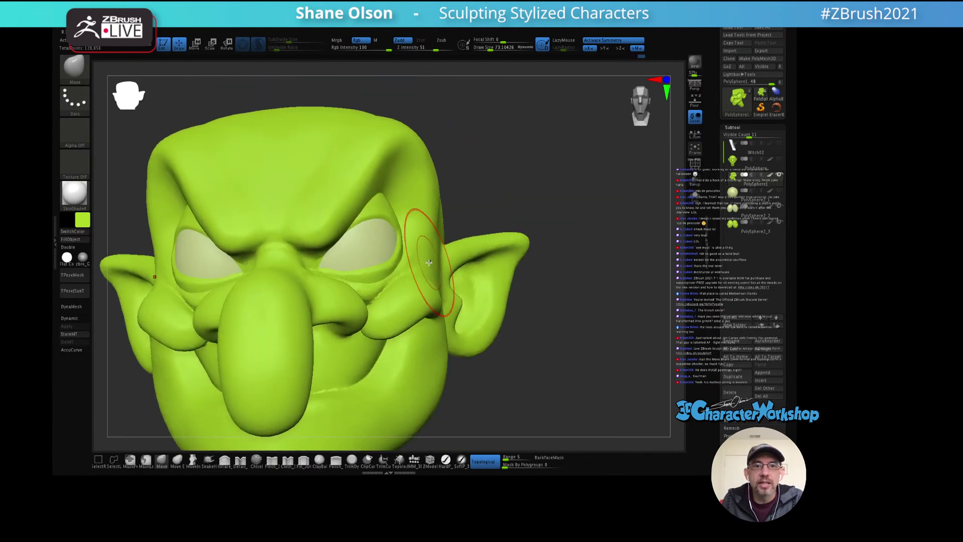
Step: Reshape the upper cheek and the fold under the eye with the Move brush at a draw size of about 54
key("s")
left_click_drag(409, 284, 406, 284)
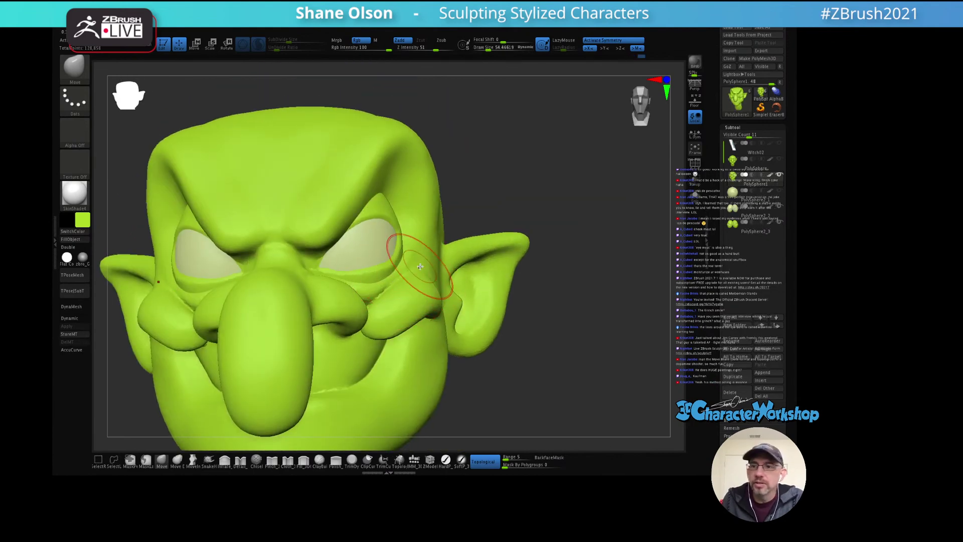
mouse_move(420, 266)
right_mouse_down()
mouse_move(402, 274)
mouse_move(423, 285)
mouse_move(417, 274)
right_mouse_up()
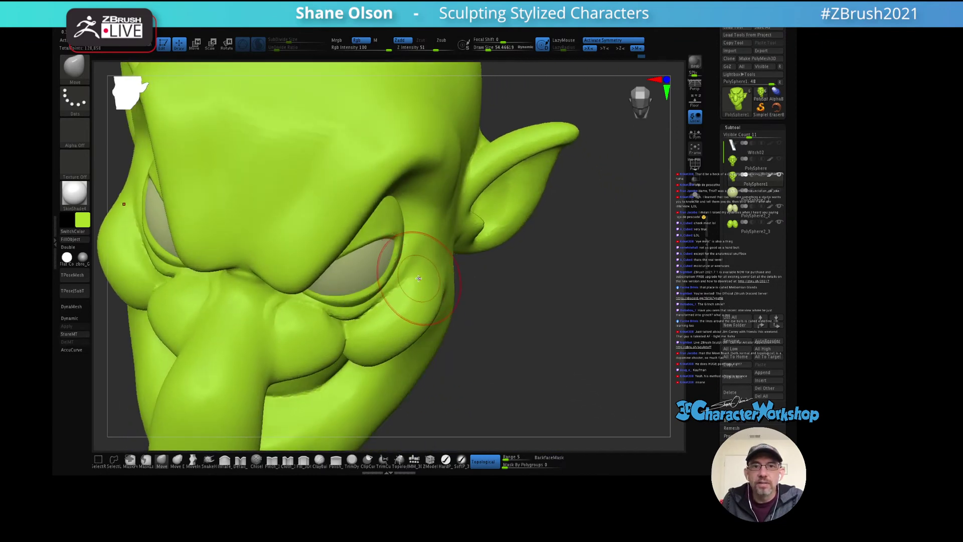
right_click_drag(334, 307, 322, 321)
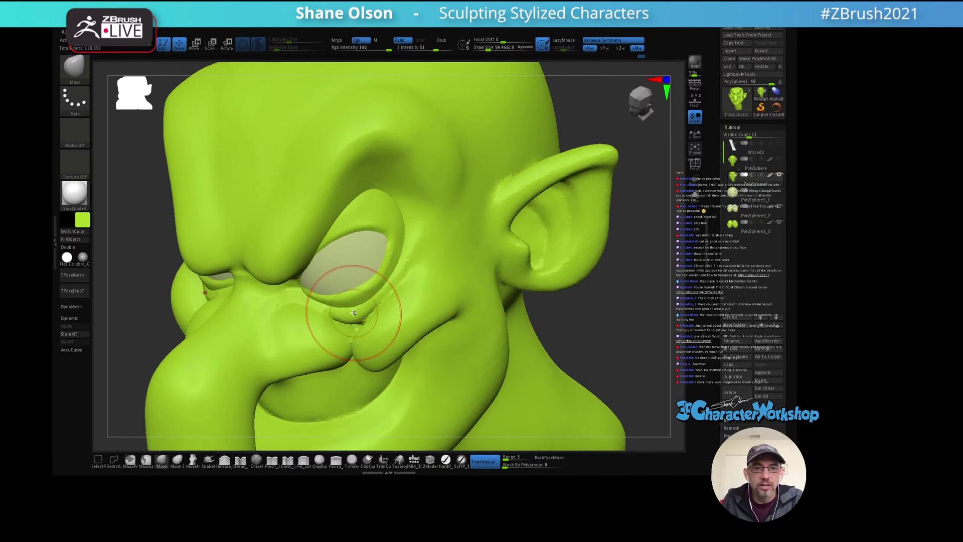
Step: Check the mesh wireframe, and smooth the inner eye corner and nose side at a draw size of about 36
key("shift+f")
key("shift+f")
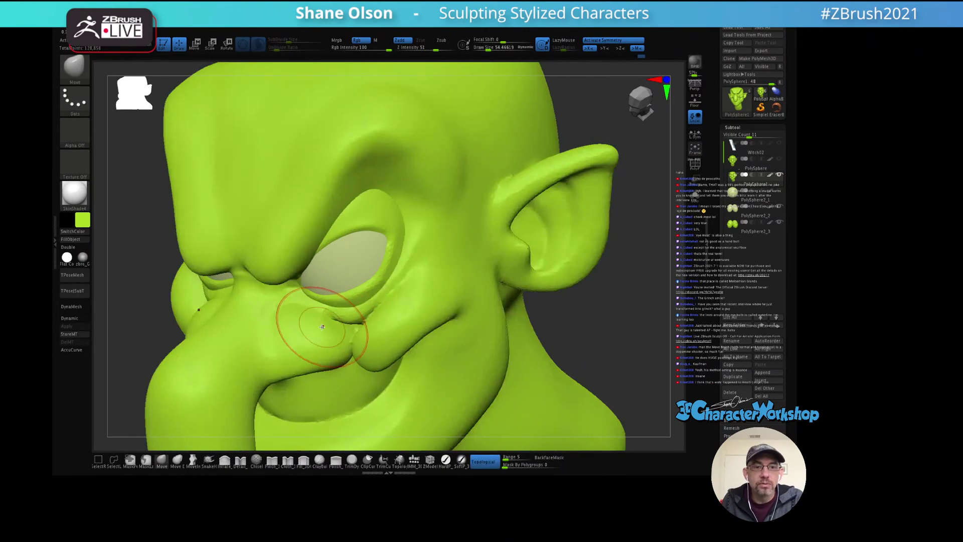
left_click_drag(339, 306, 298, 307, "shift")
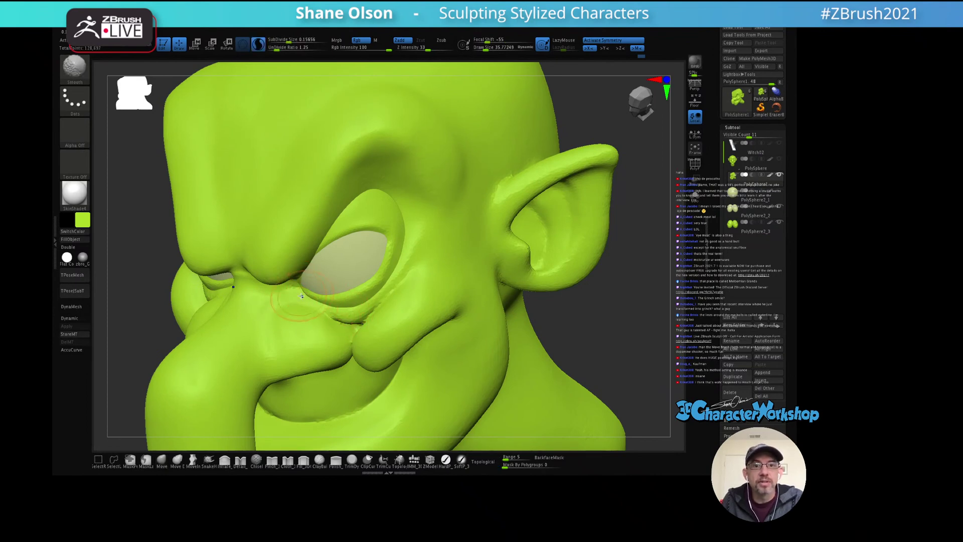
left_click_drag(290, 285, 301, 289, "shift")
Step: Reshape the cheek fold beside the nostril with the Move brush at draw sizes of about 69 and 45
right_click_drag(395, 301, 408, 262, "ctrl")
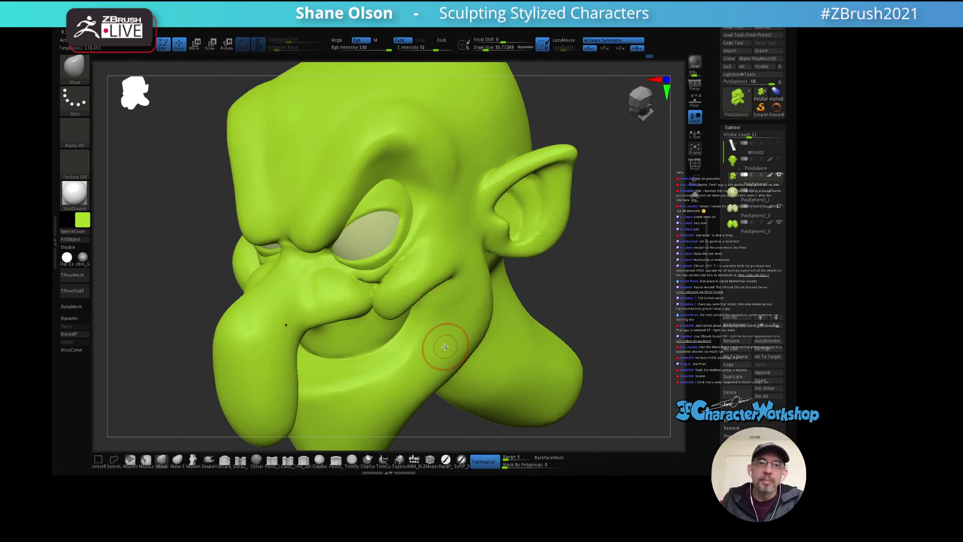
mouse_move(445, 346)
right_mouse_down()
mouse_move(452, 296)
mouse_move(416, 273)
mouse_move(427, 274)
right_mouse_up()
key("s")
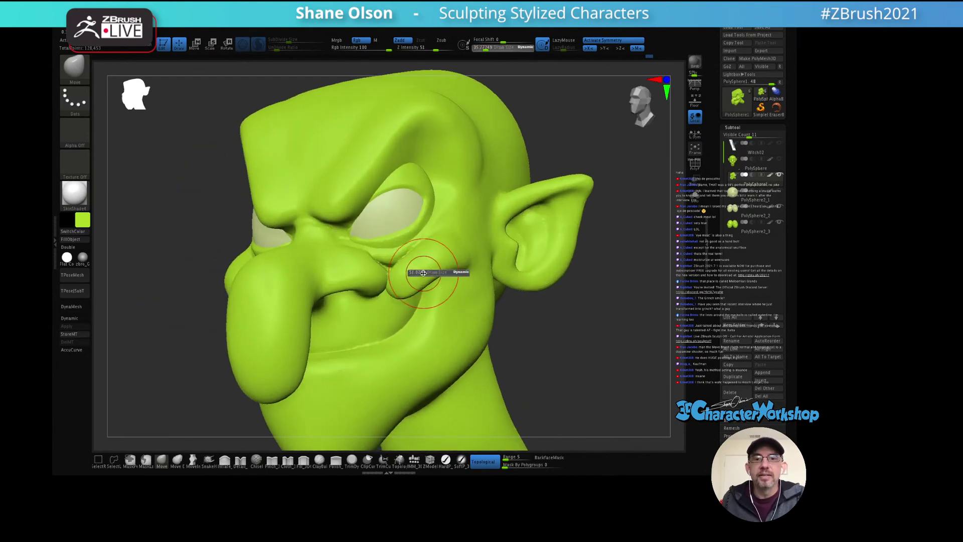
left_click_drag(426, 273, 431, 274)
right_click_drag(411, 272, 399, 278)
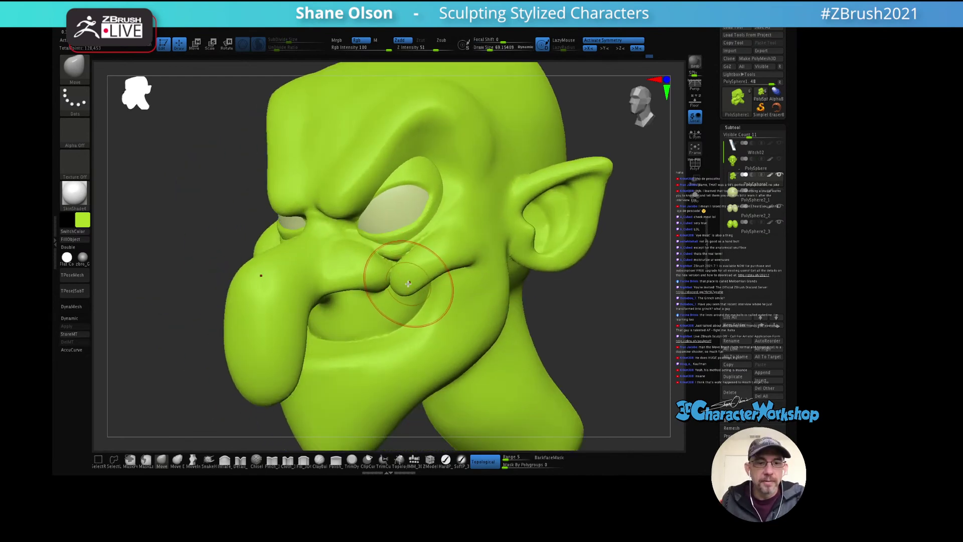
key("s")
left_click_drag(417, 286, 412, 285)
right_click_drag(409, 271, 409, 295, "ctrl")
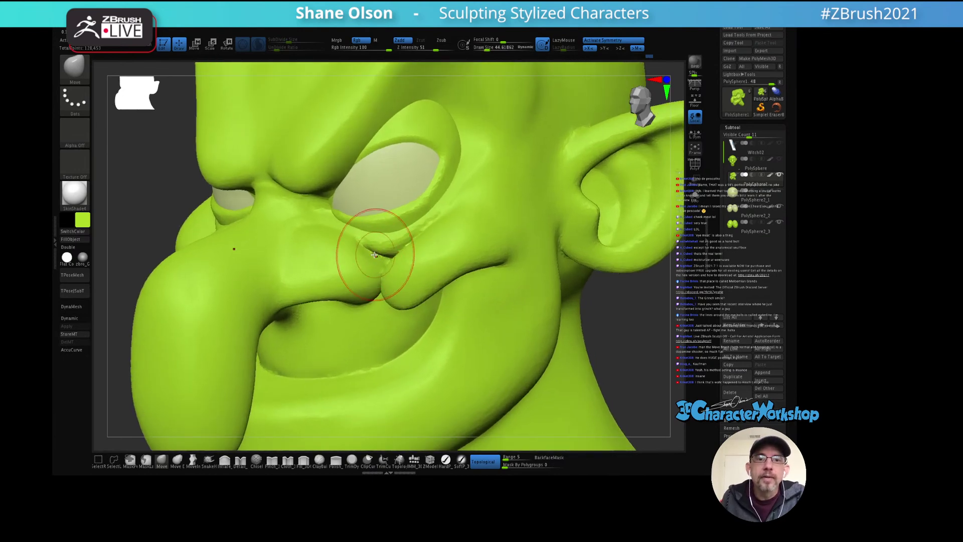
Step: Refine and smooth the crease between the nostril wing and the cheek fold at a draw size of about 23
key("s")
left_click_drag(374, 254, 369, 253)
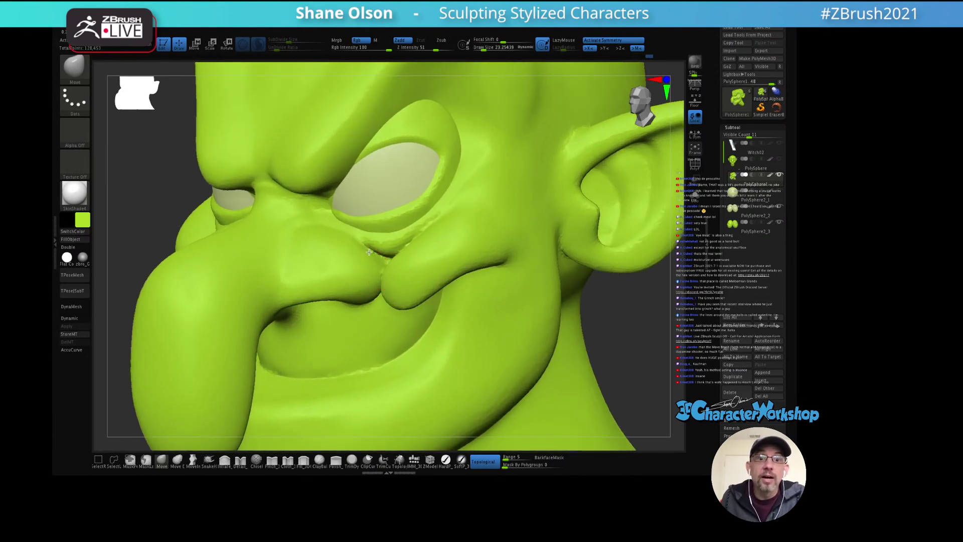
right_click_drag(396, 249, 407, 245)
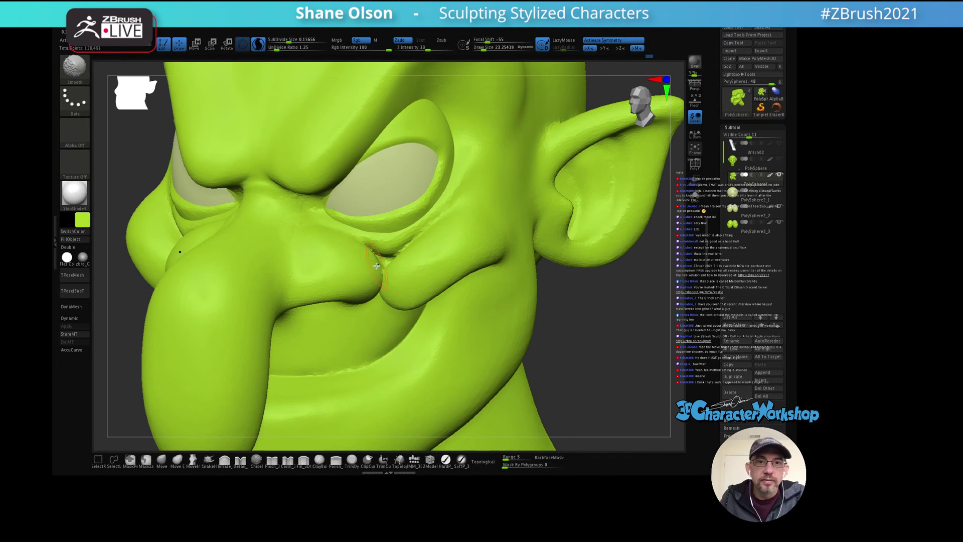
left_click_drag(376, 266, 390, 257, "shift")
mouse_move(393, 254)
right_mouse_down()
mouse_move(432, 248)
mouse_move(451, 228)
mouse_move(442, 248)
mouse_move(393, 241)
right_mouse_up()
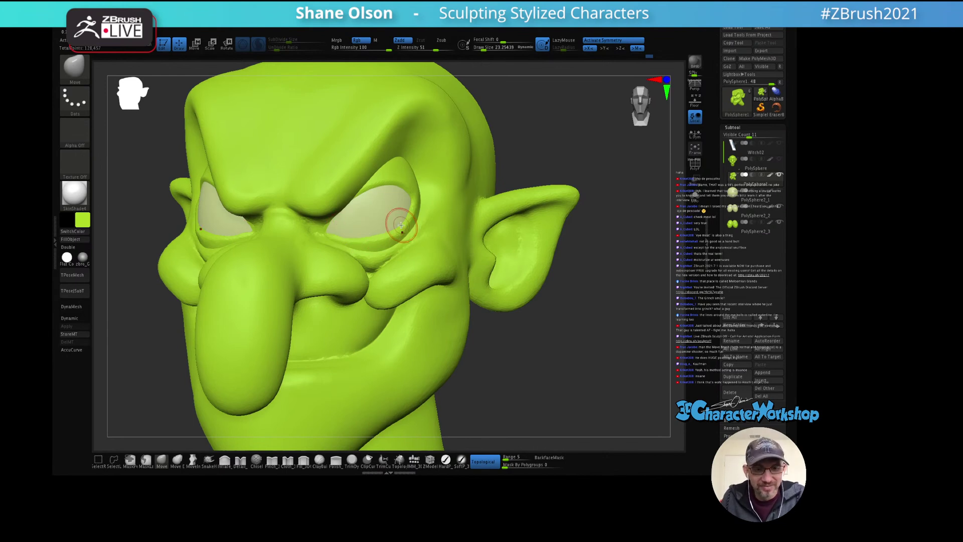
Step: Adjust the jawline below the cheek with the Move brush at a draw size of about 104
right_click_drag(401, 225, 507, 212, "ctrl")
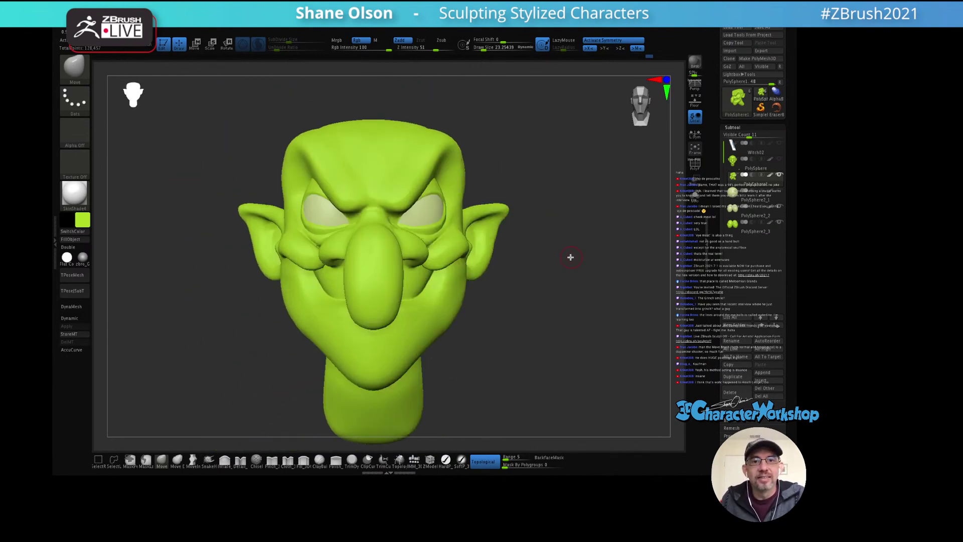
right_click_drag(571, 257, 556, 239)
key("s")
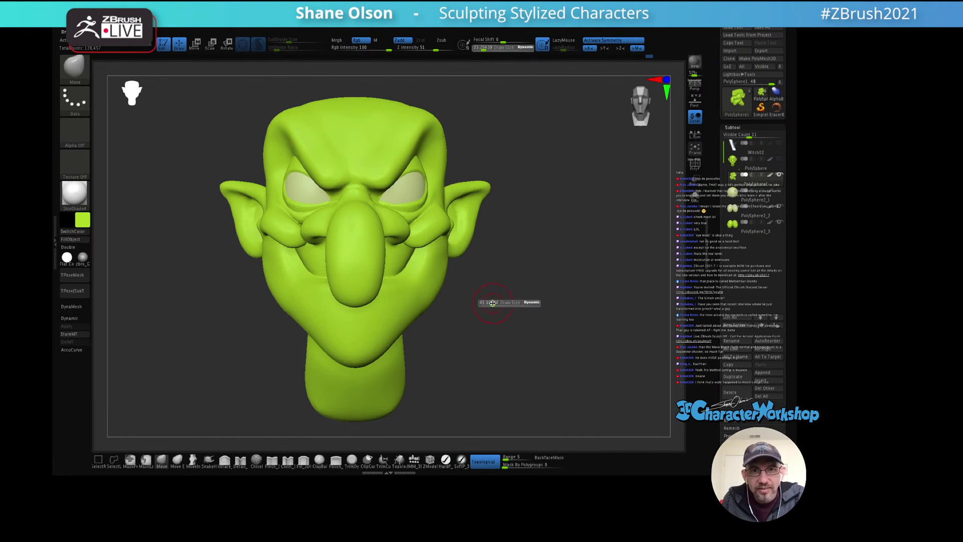
left_click_drag(492, 303, 499, 303)
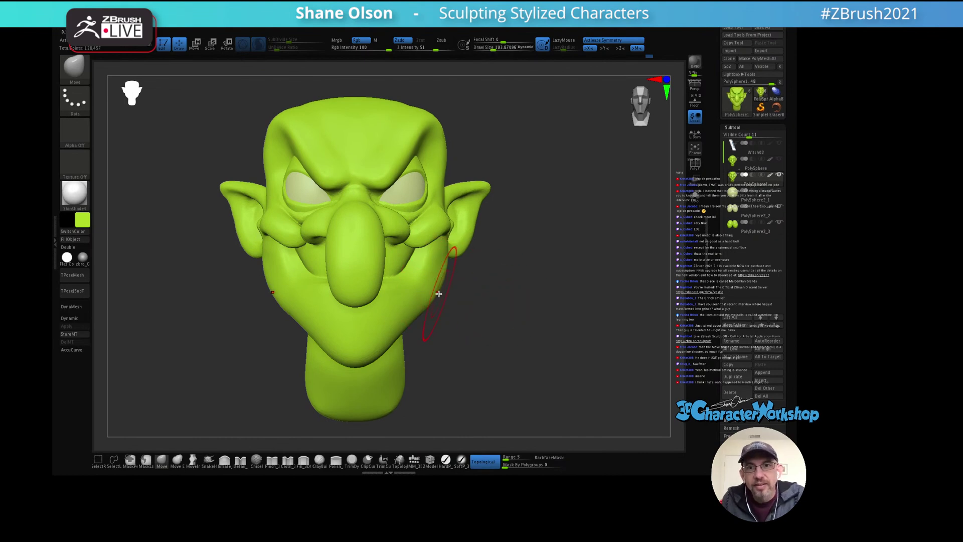
right_click_drag(439, 293, 471, 269)
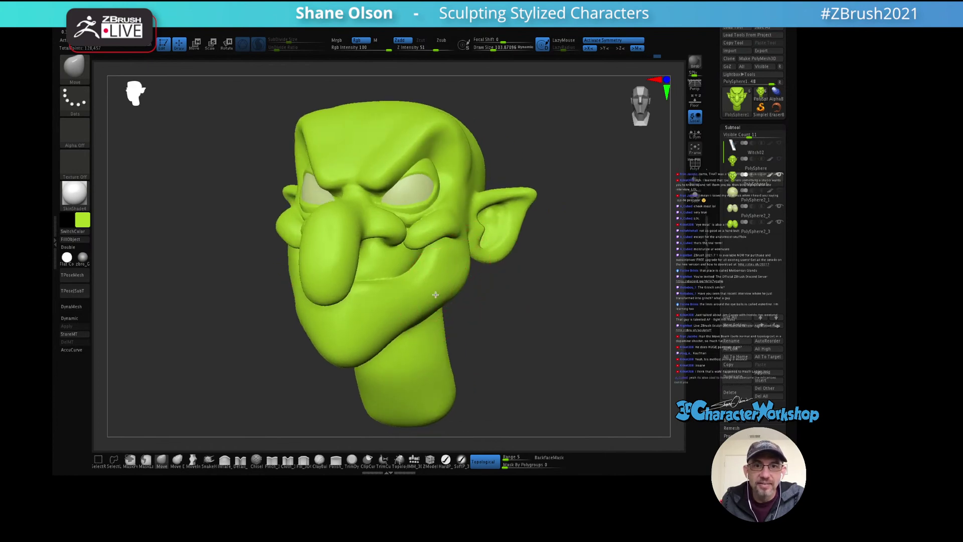
mouse_move(562, 336)
right_mouse_down("alt")
mouse_move(540, 288)
mouse_move(535, 311)
right_mouse_up("alt")
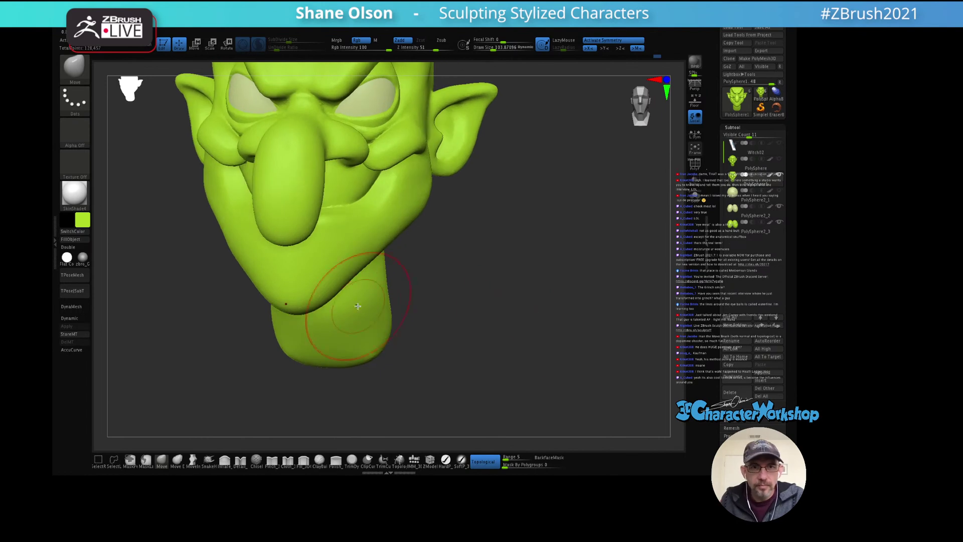
Step: Reshape the chin and the front of the lower jaw with the Move brush at a draw size of about 86
right_click_drag(322, 290, 333, 279)
key("s")
left_click_drag(344, 318, 352, 320)
mouse_move(346, 321)
right_mouse_down()
mouse_move(362, 281)
mouse_move(343, 309)
right_mouse_up()
key("s")
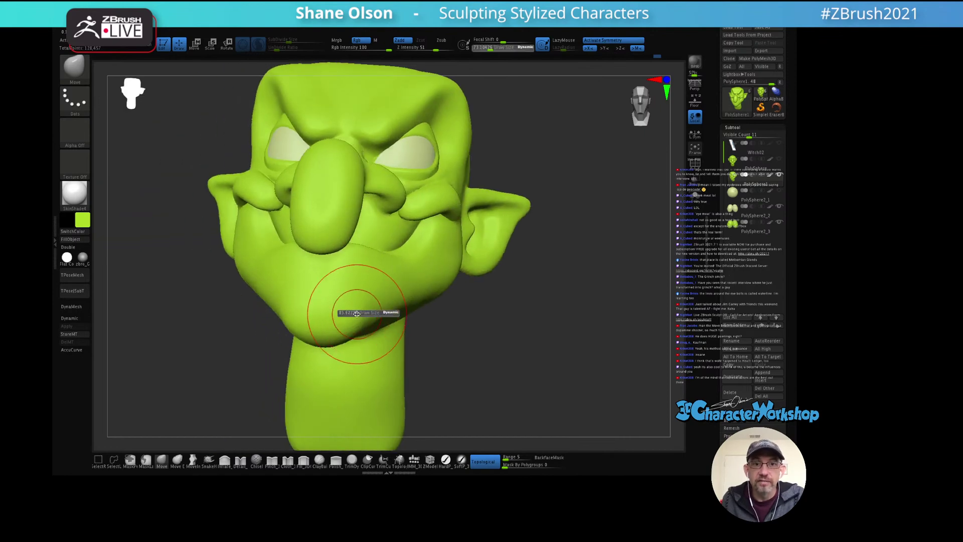
left_click(360, 312)
mouse_move(376, 279)
right_mouse_down()
mouse_move(361, 296)
mouse_move(369, 308)
mouse_move(362, 291)
right_mouse_up()
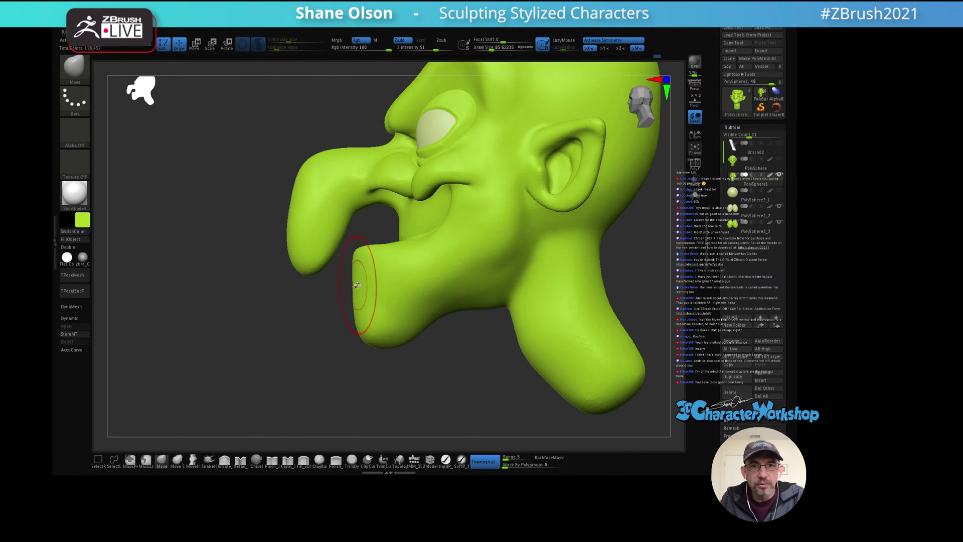
Step: Shape the lower lip's profile above the chin with the Move brush at a draw size of about 73
key("s")
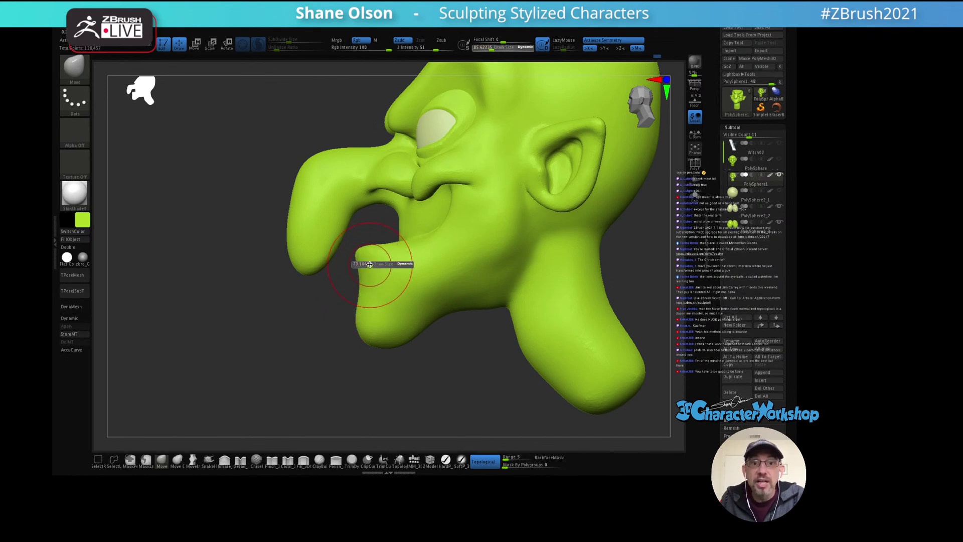
left_click(369, 261)
left_click_drag(370, 261, 367, 258)
mouse_move(391, 244)
right_mouse_down()
mouse_move(379, 263)
mouse_move(402, 272)
mouse_move(403, 299)
right_mouse_up()
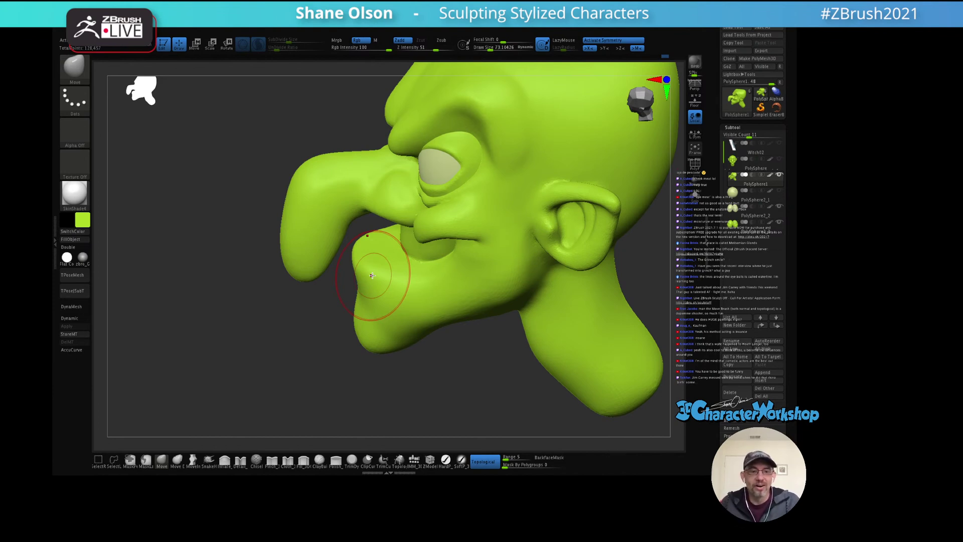
mouse_move(337, 333)
left_mouse_down()
mouse_move(318, 331)
mouse_move(330, 326)
mouse_move(285, 367)
left_mouse_up()
key("s")
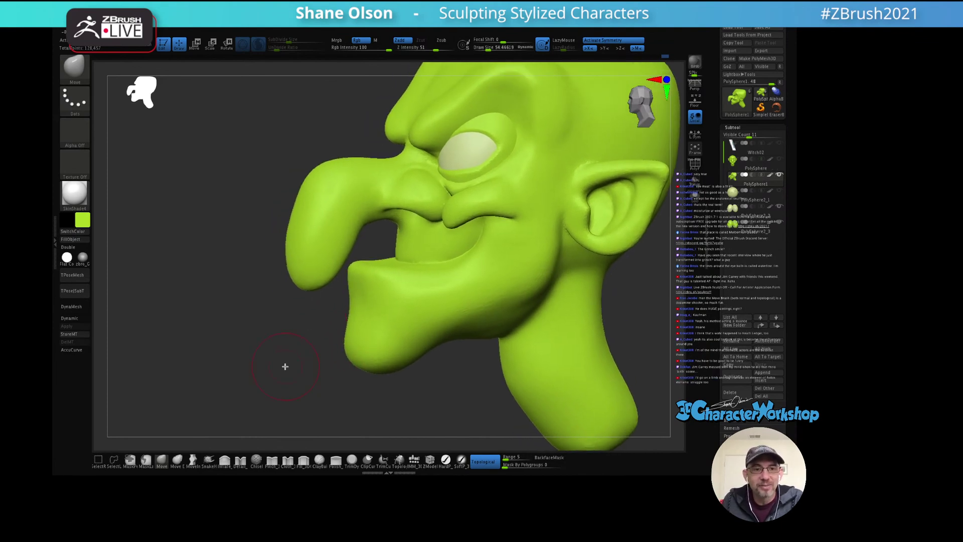
Step: Swell the lower lip's edge with the Inflate_3DCW brush at a draw size of about 42
left_click(225, 460)
key("s")
left_click_drag(314, 331, 307, 332)
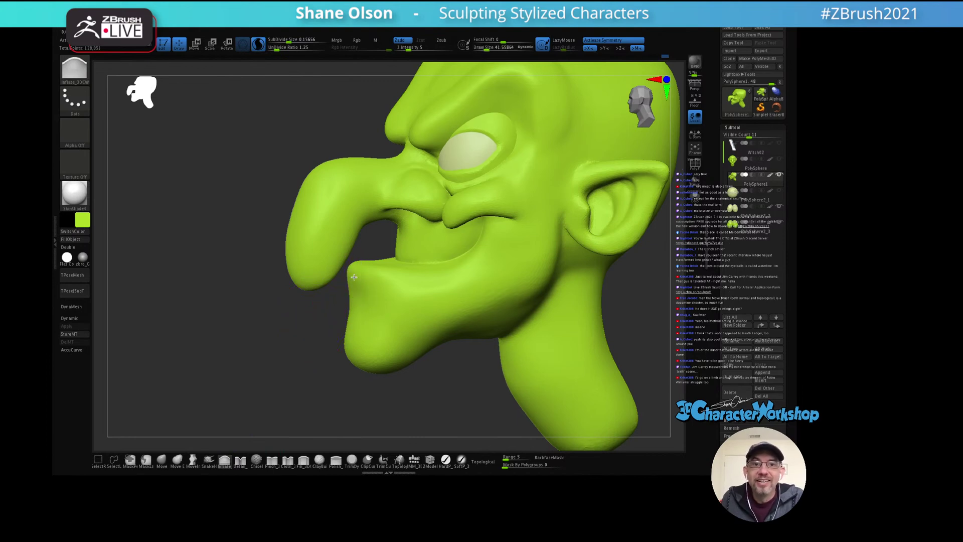
left_click_drag(356, 275, 383, 283)
mouse_move(403, 282)
right_mouse_down()
mouse_move(365, 281)
mouse_move(380, 277)
right_mouse_up()
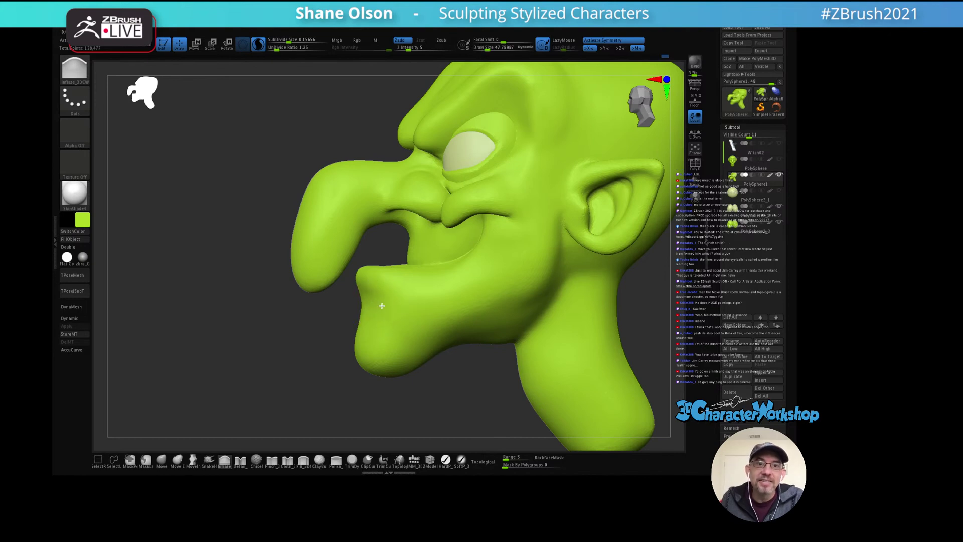
Step: Build up the lower lip toward the cheek and smooth the hollow above the chin at a draw size of about 48
left_click_drag(397, 312, 407, 302)
mouse_move(407, 302)
right_mouse_down()
mouse_move(429, 301)
mouse_move(402, 306)
right_mouse_up()
mouse_move(387, 307)
left_mouse_down()
mouse_move(364, 311)
mouse_move(451, 300)
left_mouse_up()
right_click_drag(482, 296, 462, 289)
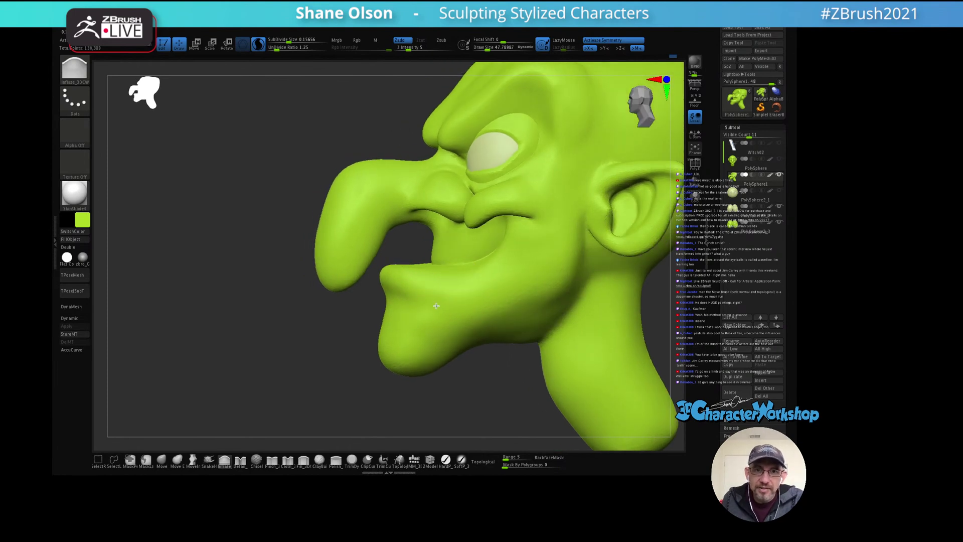
left_click_drag(391, 293, 392, 279, "shift")
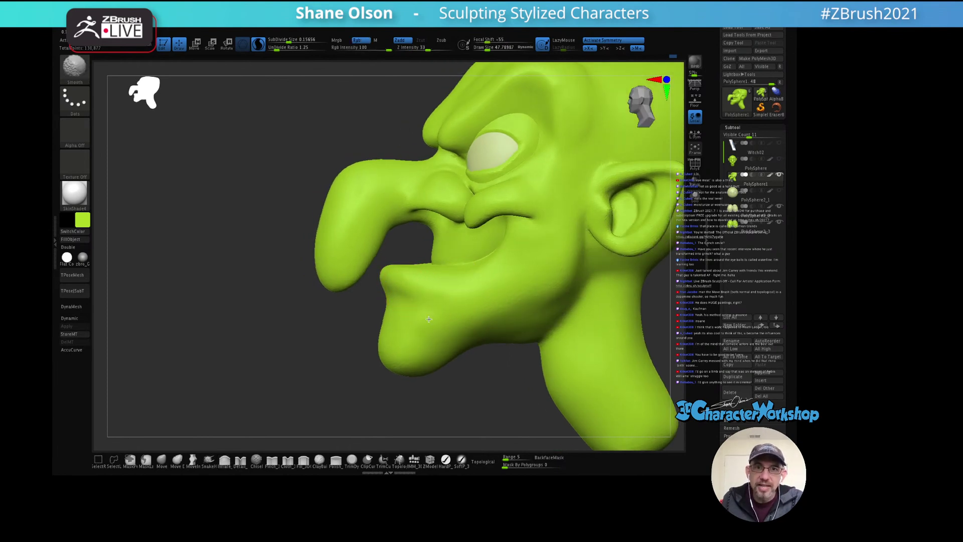
left_click_drag(393, 320, 396, 322, "shift")
mouse_move(454, 325)
right_mouse_down()
mouse_move(437, 317)
mouse_move(438, 292)
right_mouse_up()
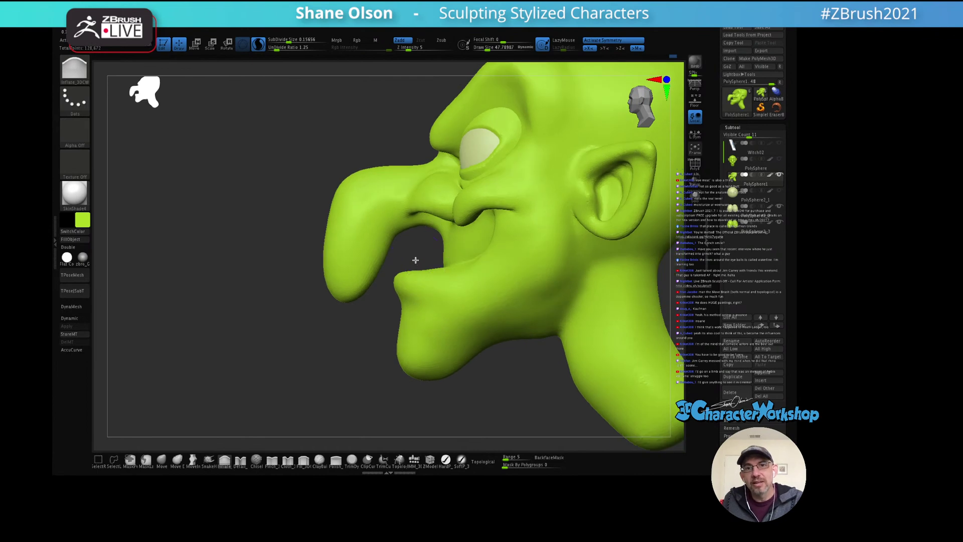
Step: Examine the mouth, cheek fold and nostril from the side and three-quarter angles
right_click_drag(414, 260, 407, 250)
mouse_move(407, 250)
left_mouse_down()
mouse_move(419, 262)
mouse_move(405, 260)
mouse_move(406, 244)
mouse_move(374, 290)
mouse_move(409, 282)
left_mouse_up()
key("s")
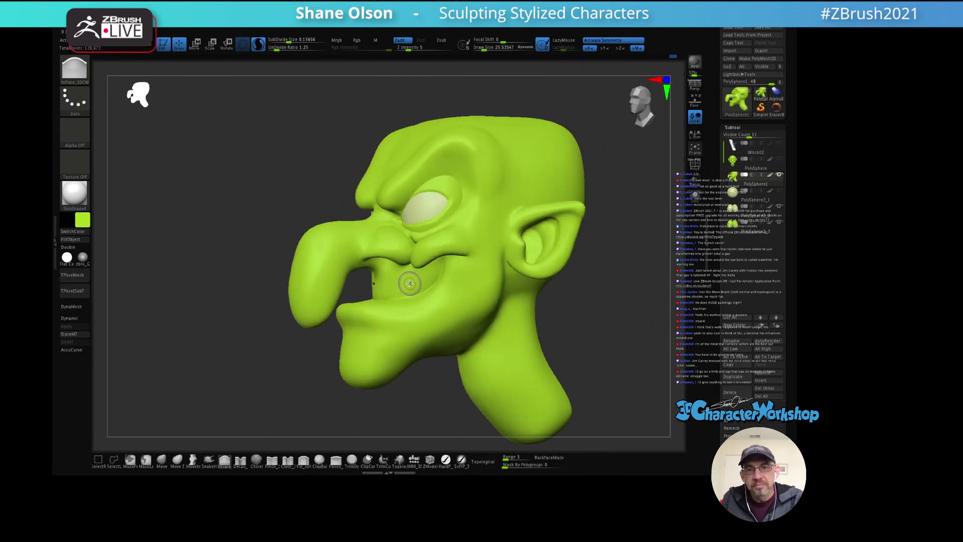
mouse_move(458, 264)
left_mouse_down()
mouse_move(440, 230)
mouse_move(441, 274)
mouse_move(468, 269)
left_mouse_up()
key("s")
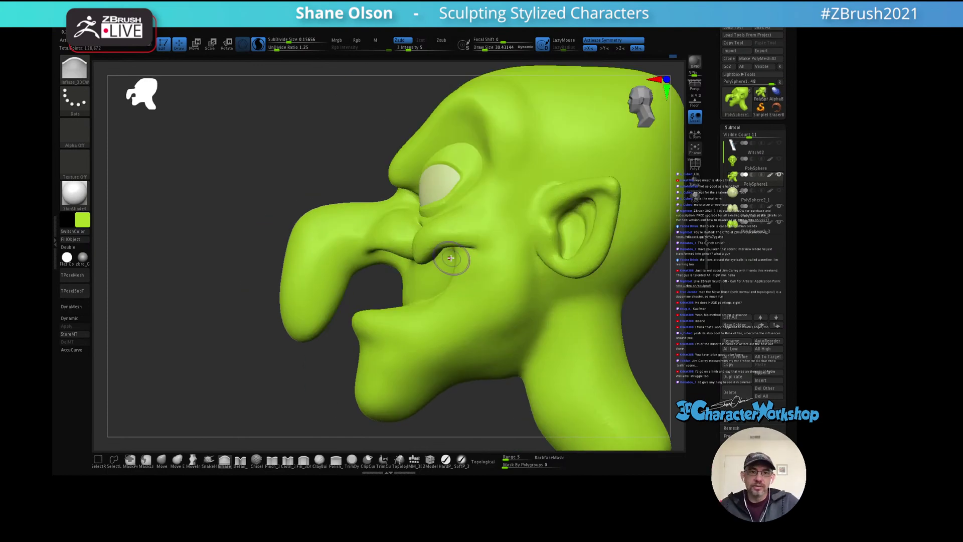
left_click_drag(402, 270, 416, 257)
right_click_drag(424, 238, 426, 252, "ctrl")
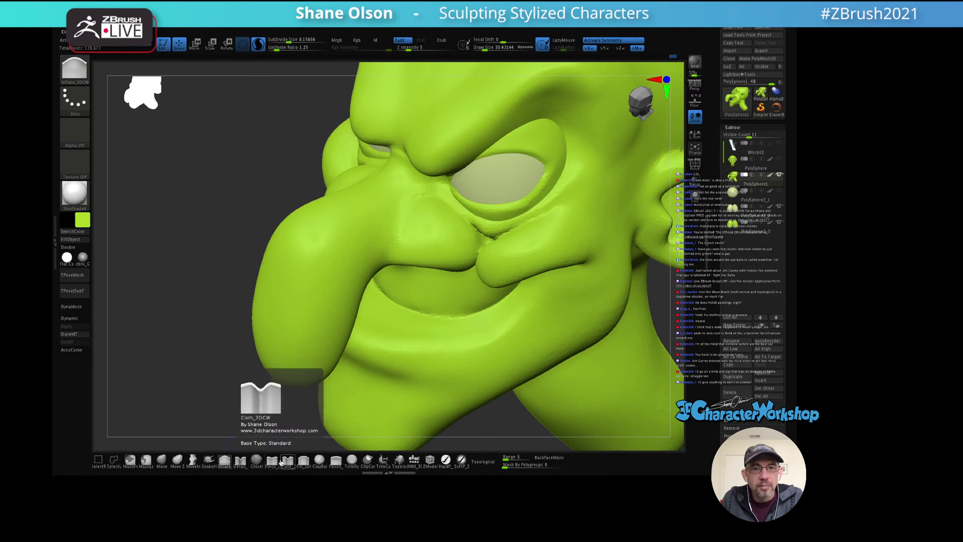
Step: Sculpt creases on the nose side near the inner eye corner with the Detail_3DCW brush at draw size 23, and smooth them
left_click(240, 459)
right_click_drag(424, 241, 426, 244)
key("bracketleft")
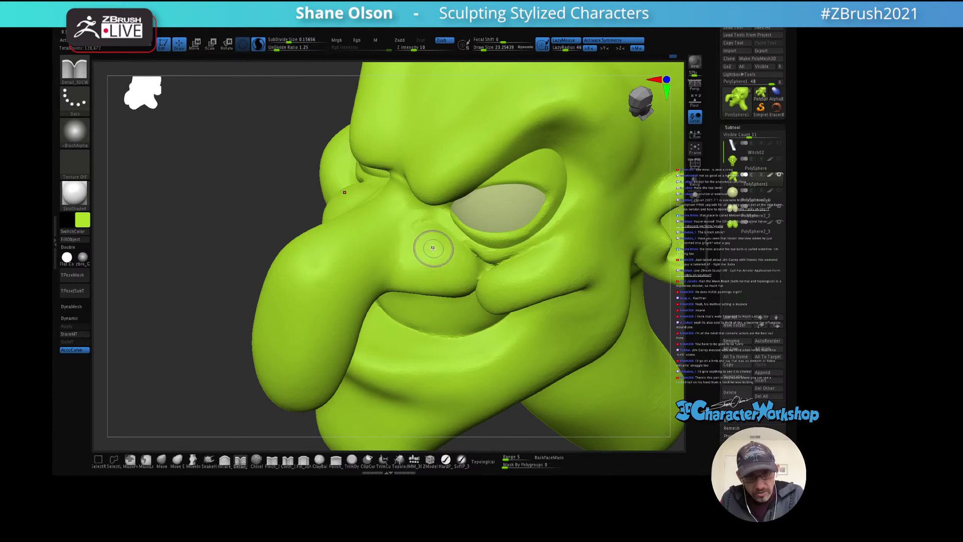
right_click_drag(426, 237, 426, 235)
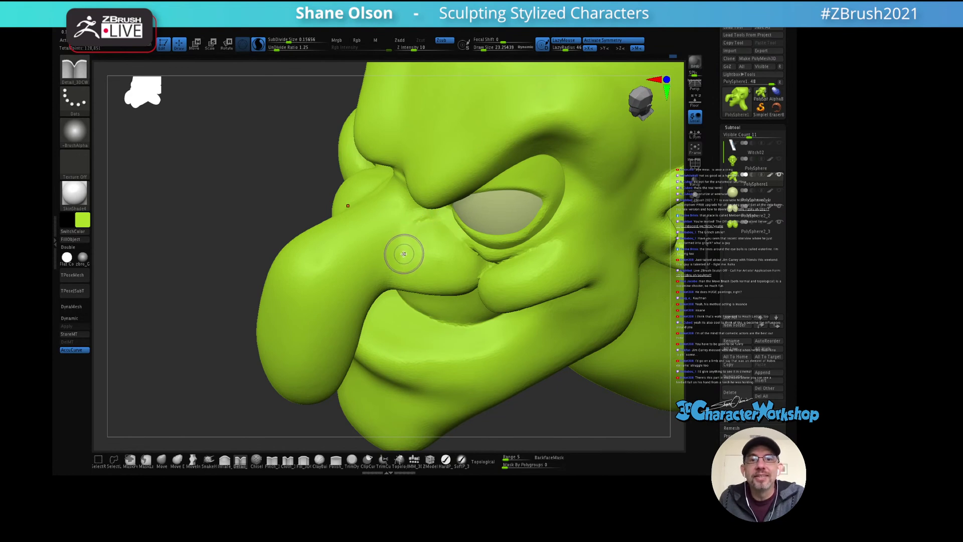
key("shift")
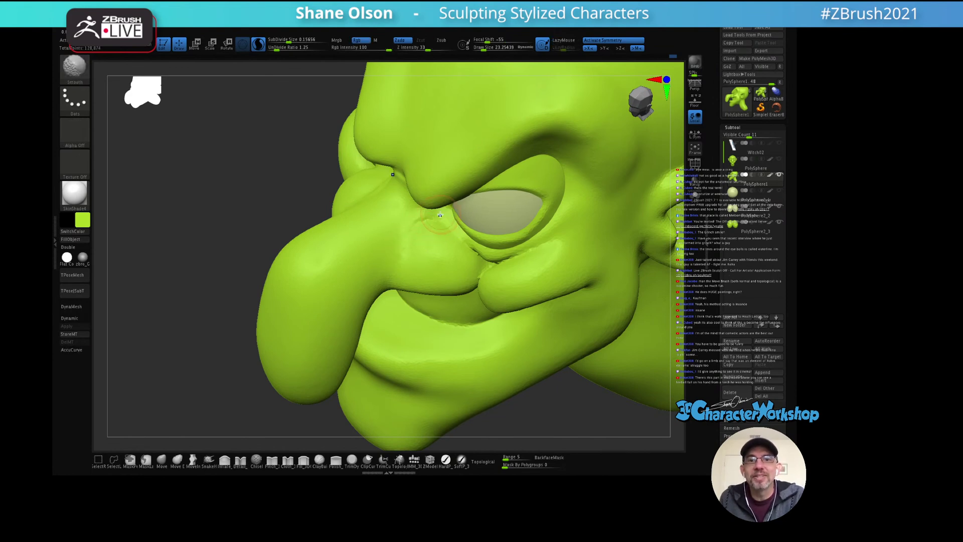
right_click_drag(428, 226, 418, 217)
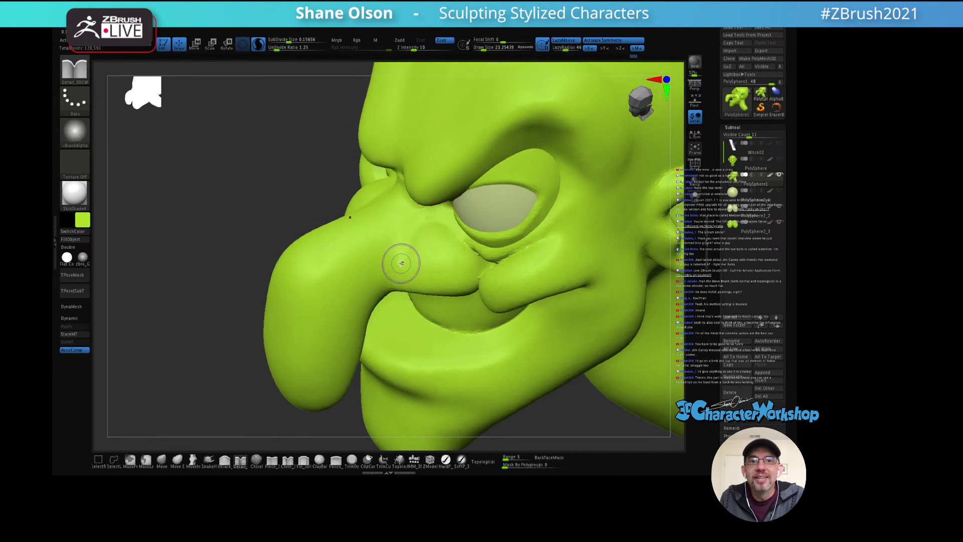
Step: Undo the last stroke, set the brush intensity to 19, and sculpt the folds between the nose bridge, inner eye corner and cheek
key("ctrl+z")
left_click_drag(422, 52, 420, 54)
left_click_drag(400, 258, 410, 234)
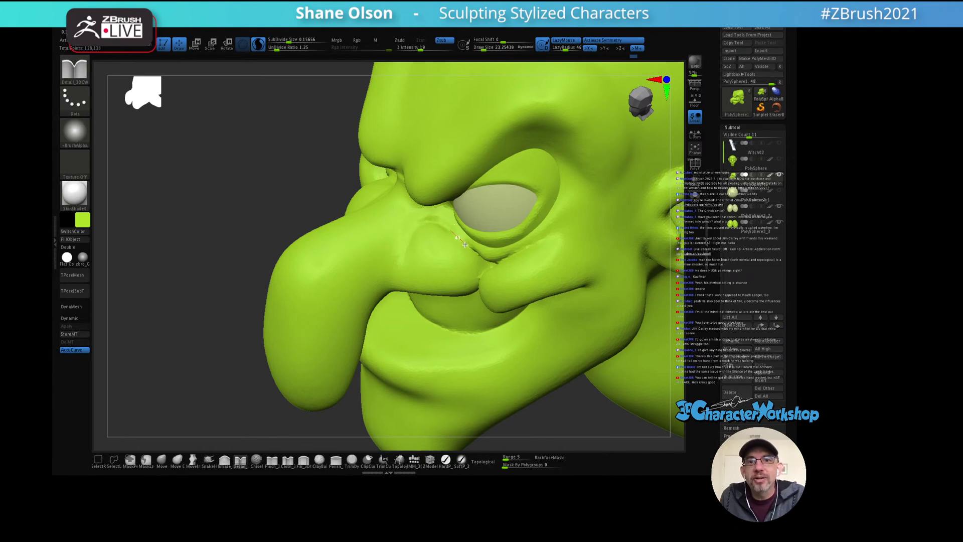
left_click_drag(465, 244, 489, 253)
mouse_move(465, 214)
right_mouse_down()
mouse_move(509, 217)
mouse_move(468, 224)
right_mouse_up()
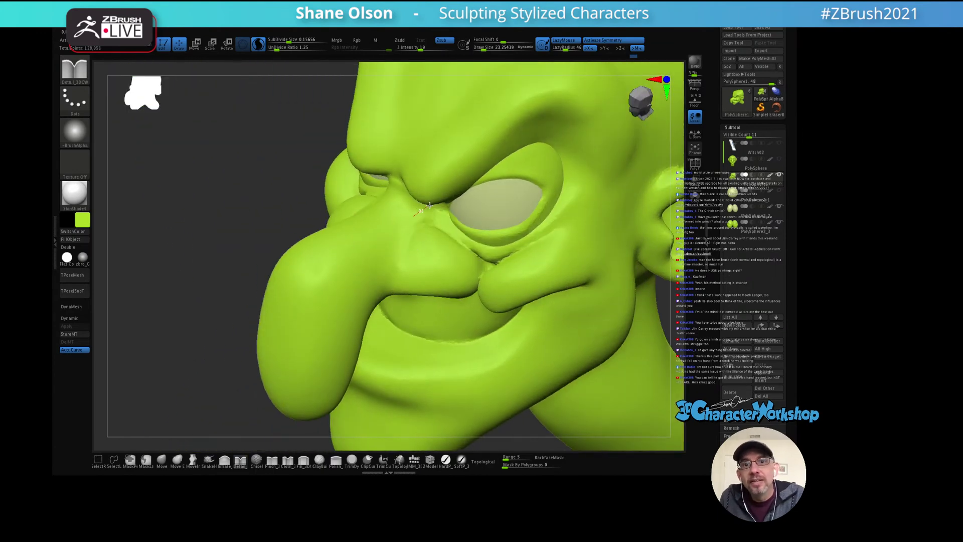
right_click_drag(447, 217, 421, 211)
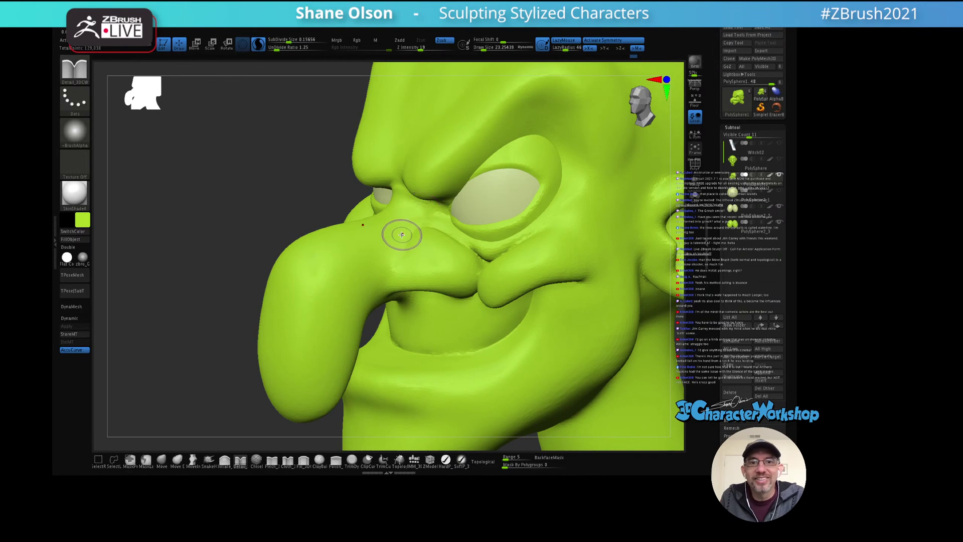
left_click_drag(400, 232, 401, 222)
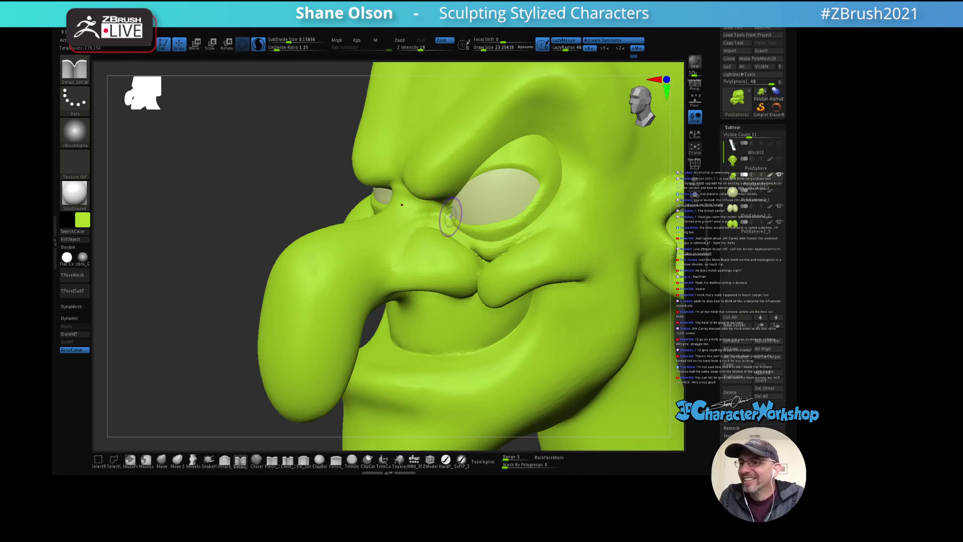
Step: Check the whole head from the three-quarter and front views, with the draw size raised to about 62
mouse_move(509, 239)
right_mouse_down()
mouse_move(510, 249)
mouse_move(482, 213)
mouse_move(499, 254)
right_mouse_up()
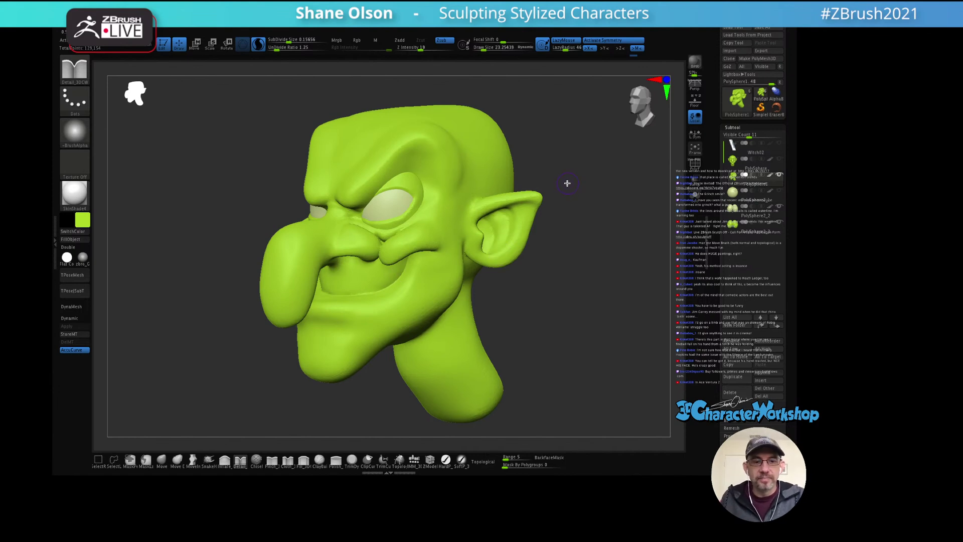
key("s")
mouse_move(568, 184)
left_mouse_down()
mouse_move(556, 200)
mouse_move(559, 212)
mouse_move(571, 213)
left_mouse_up()
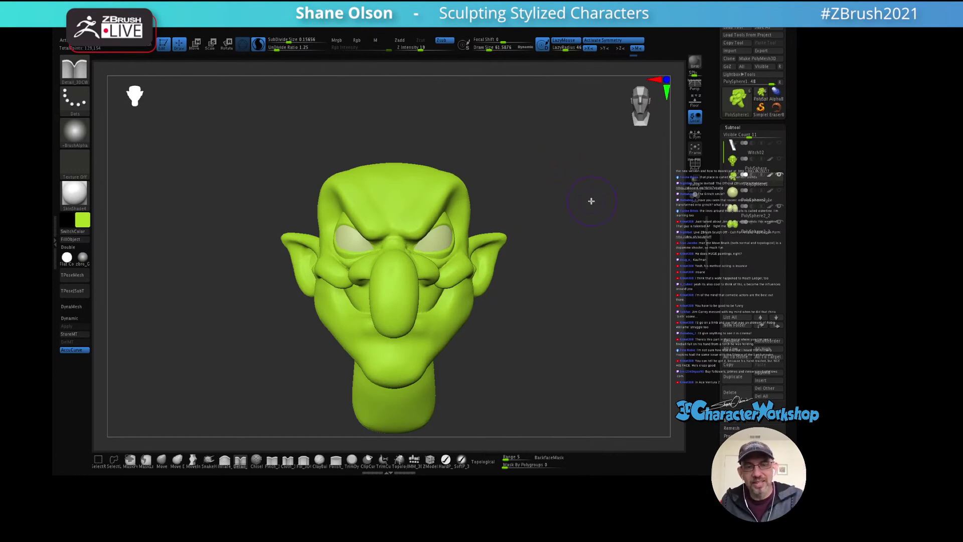
Step: Build up folds under the jaw where it meets the neck with the ClayBuildup brush at draw size about 54
left_click_drag(591, 201, 566, 208)
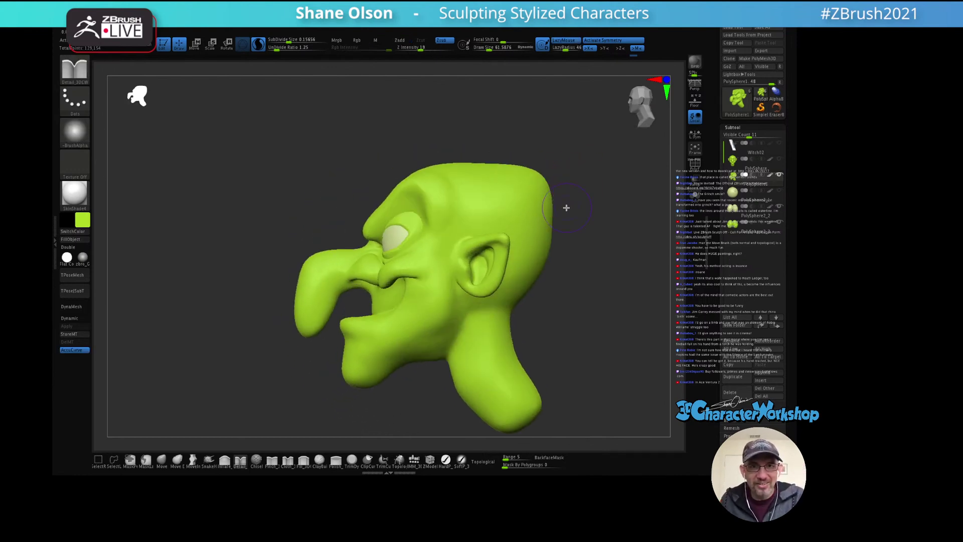
mouse_move(600, 244)
right_mouse_down("ctrl")
mouse_move(566, 252)
mouse_move(538, 227)
mouse_move(559, 238)
mouse_move(565, 279)
mouse_move(560, 241)
right_mouse_up("ctrl")
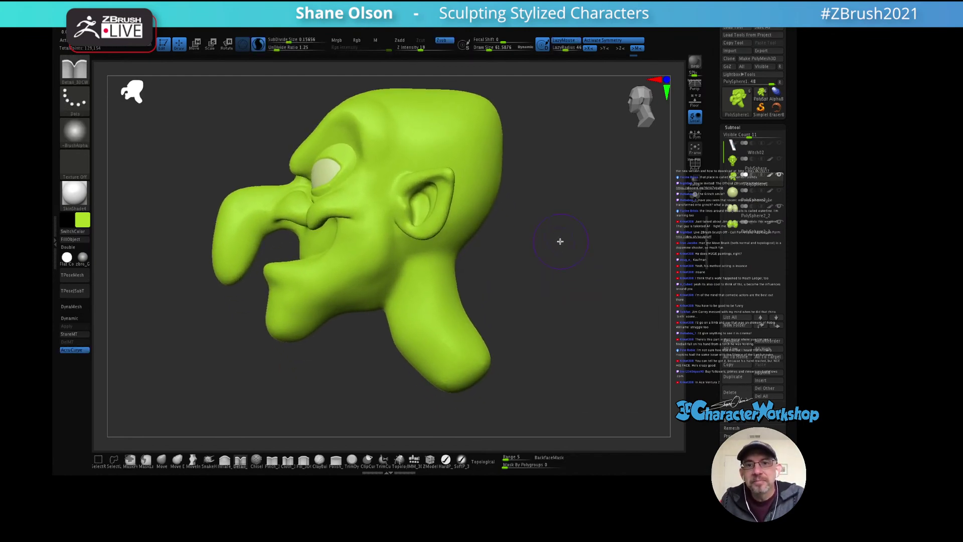
left_click_drag(559, 241, 521, 288)
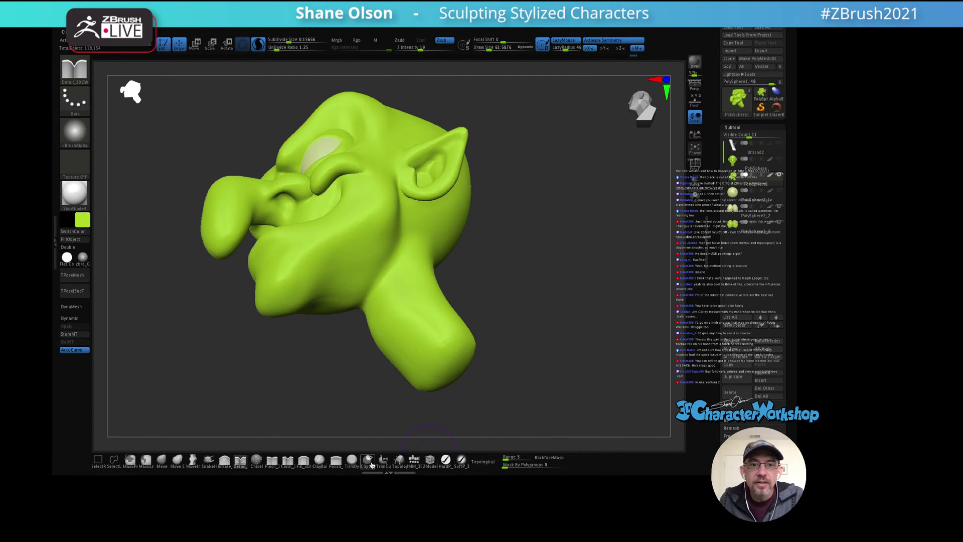
left_click(320, 459)
left_click_drag(519, 265, 504, 264)
key("s")
left_click_drag(397, 268, 394, 267)
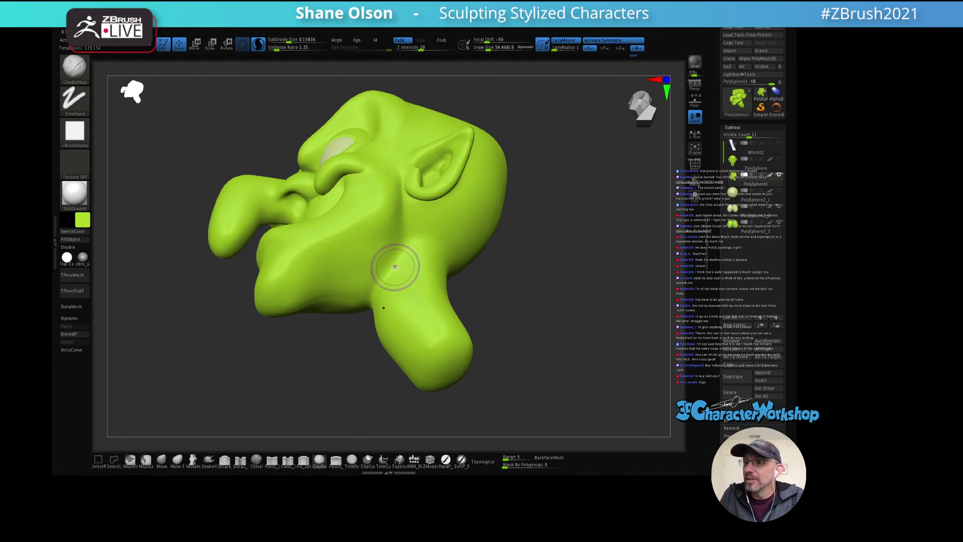
right_click_drag(370, 272, 379, 301)
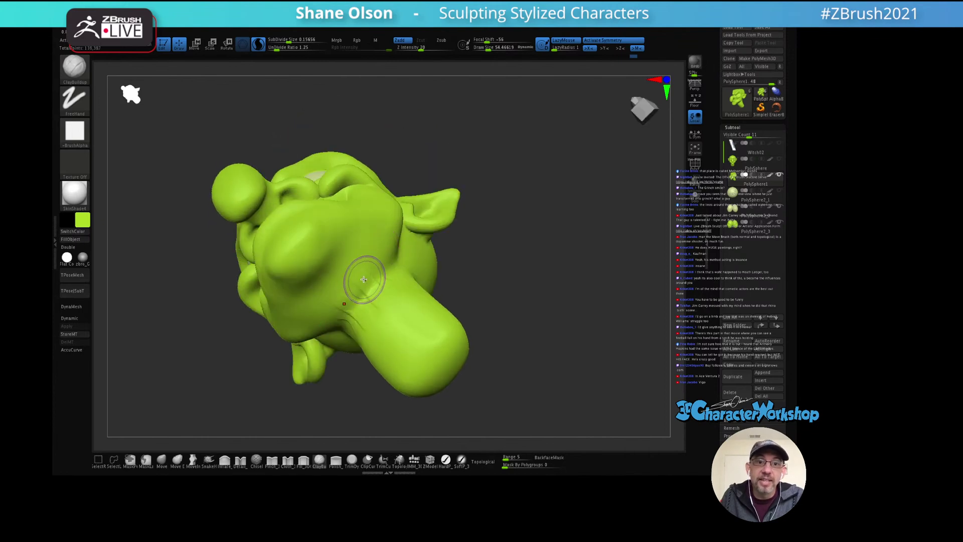
left_click_drag(364, 280, 377, 305)
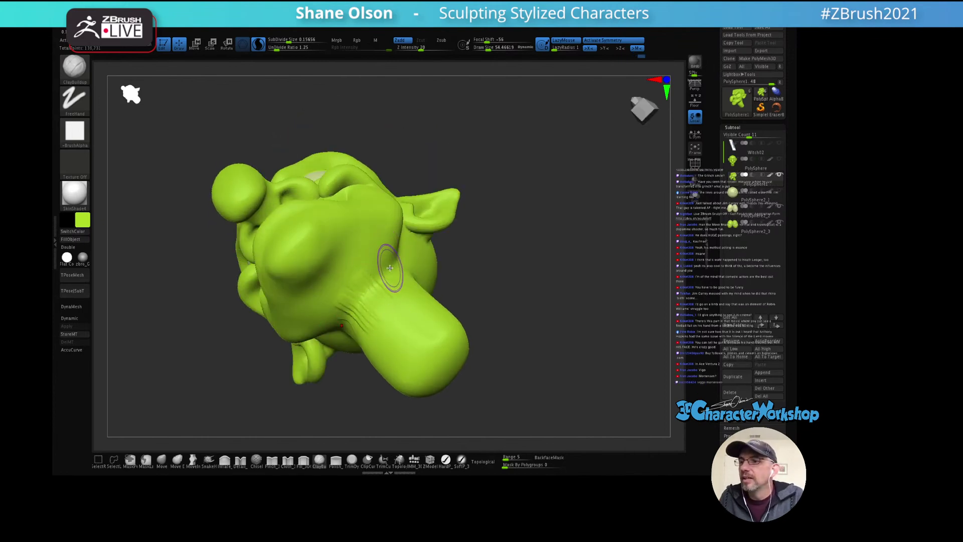
mouse_move(396, 271)
right_mouse_down()
mouse_move(382, 303)
mouse_move(369, 291)
right_mouse_up()
left_click_drag(317, 305, 365, 308)
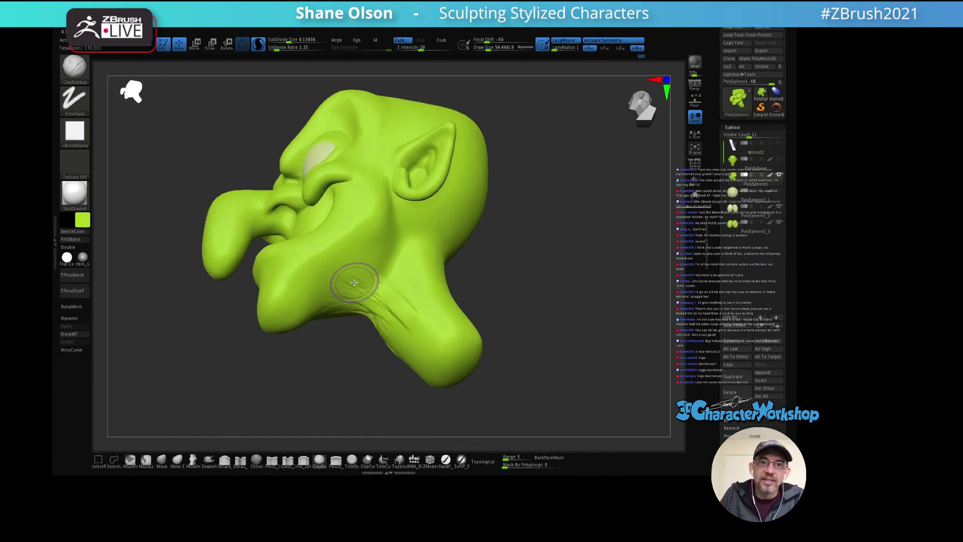
Step: Sculpt long stretched skin folds from beneath the jaw down the side and front of the neck
left_click_drag(362, 287, 413, 345)
mouse_move(368, 290)
right_mouse_down()
mouse_move(335, 297)
mouse_move(386, 267)
right_mouse_up()
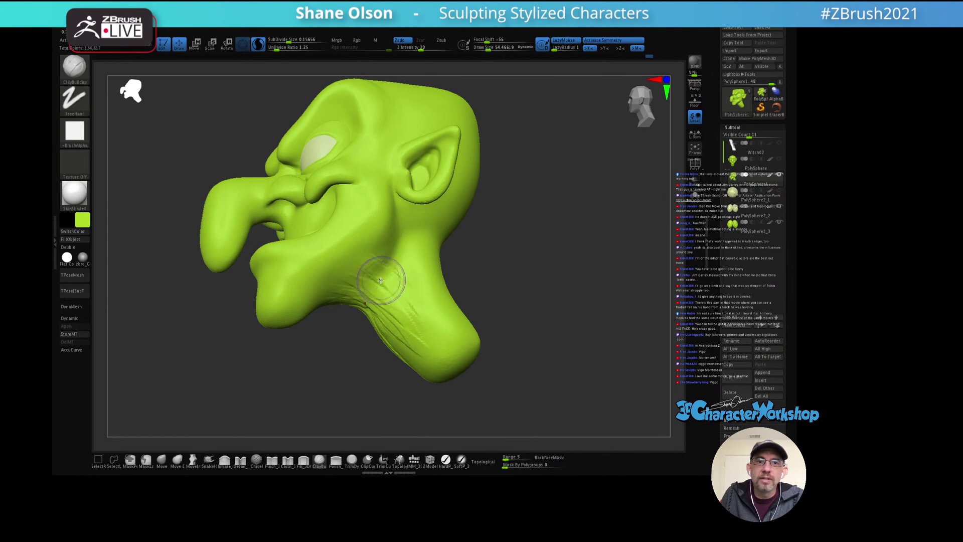
right_click_drag(398, 300, 380, 267)
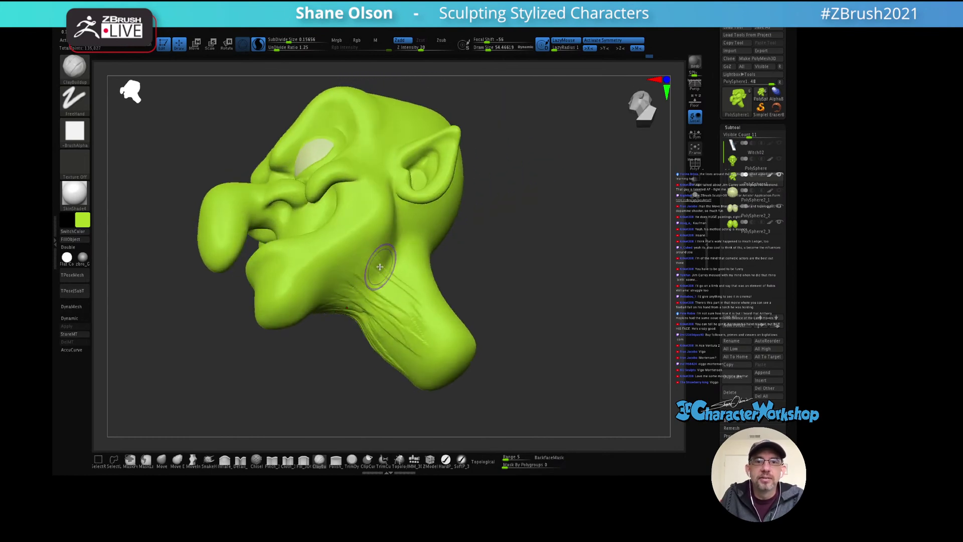
mouse_move(399, 294)
left_mouse_down()
mouse_move(382, 281)
mouse_move(393, 298)
left_mouse_up()
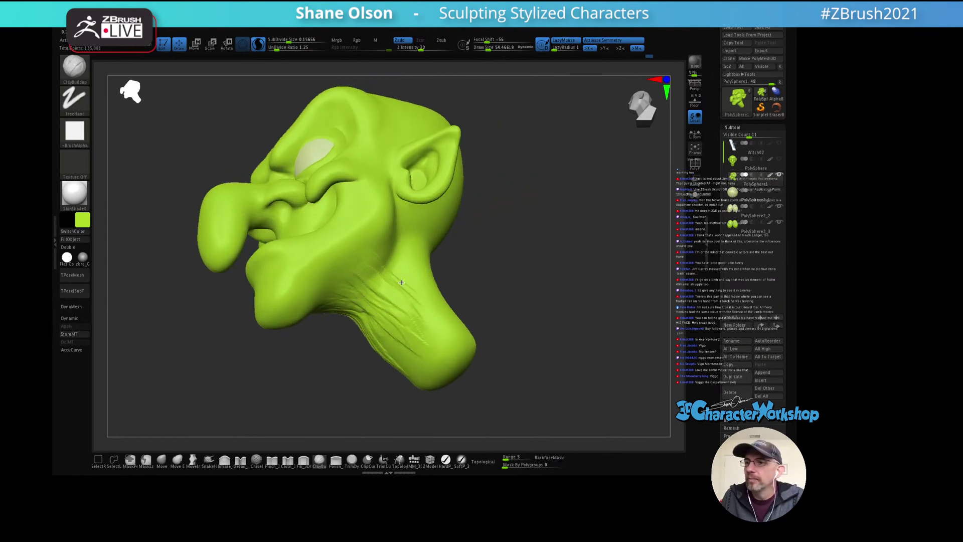
mouse_move(402, 282)
right_mouse_down()
mouse_move(432, 234)
mouse_move(406, 274)
mouse_move(339, 326)
mouse_move(368, 311)
right_mouse_up()
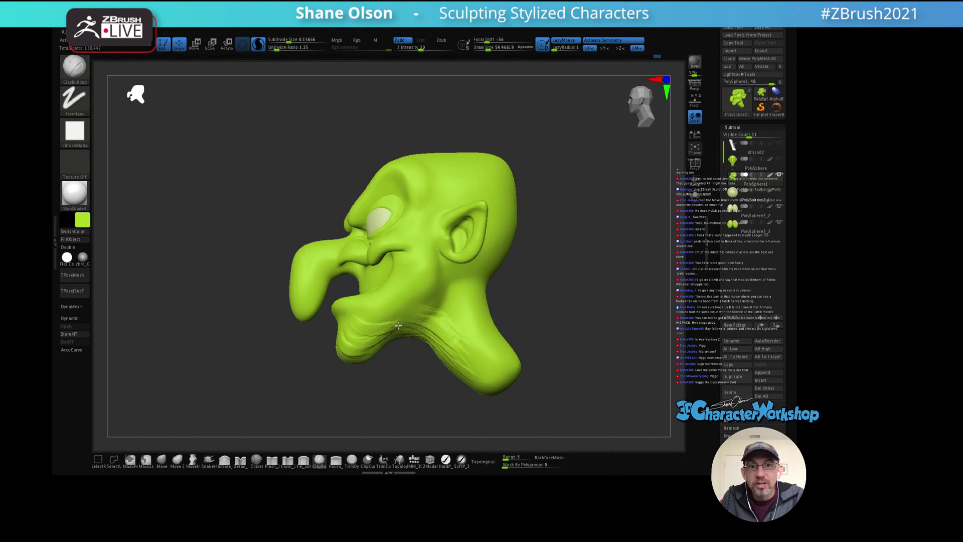
mouse_move(411, 320)
right_mouse_down()
mouse_move(462, 296)
mouse_move(396, 334)
right_mouse_up()
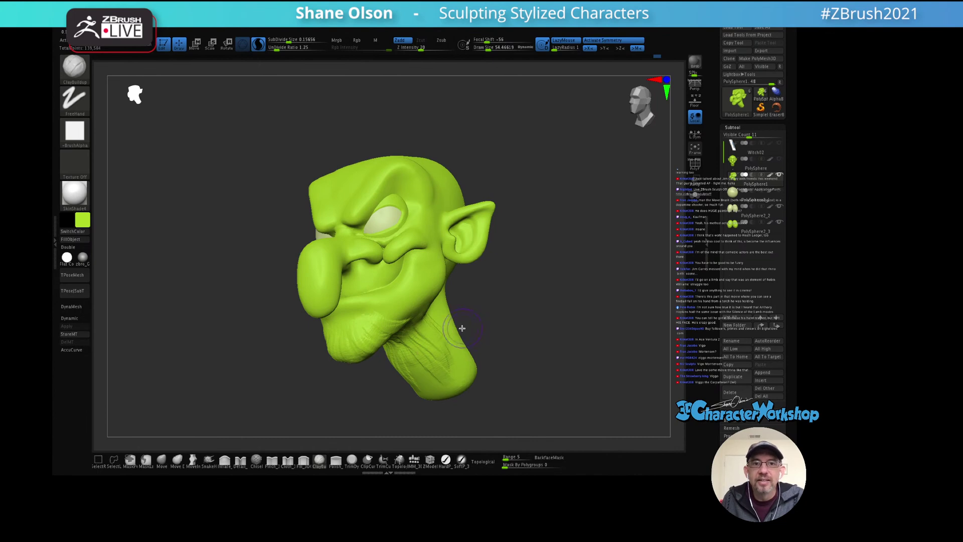
Step: Smooth the chin area and sculpt wrinkles along the lower jaw toward the neck
mouse_move(458, 326)
right_mouse_down()
mouse_move(542, 286)
mouse_move(311, 311)
right_mouse_up()
key("shift")
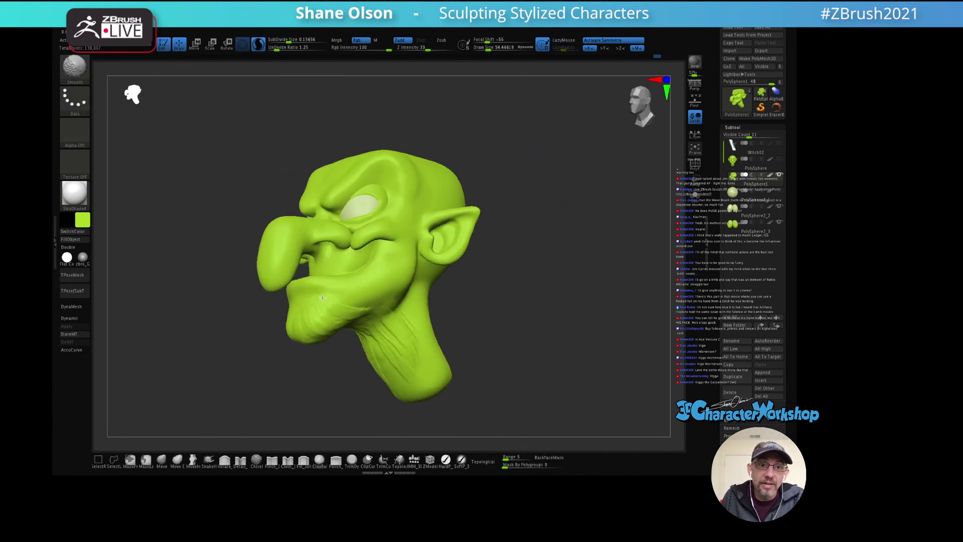
right_click_drag(441, 301, 331, 307)
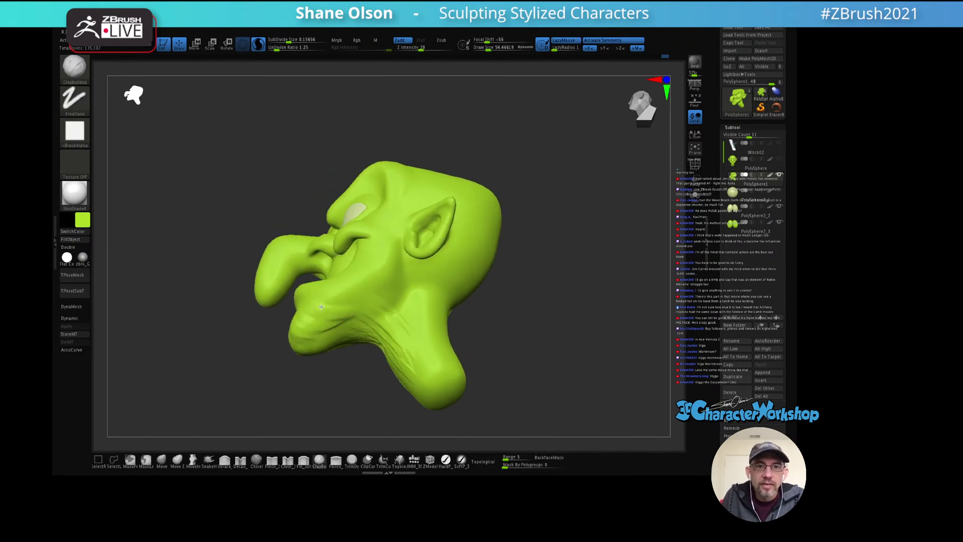
left_click_drag(359, 308, 351, 320)
left_click_drag(416, 276, 383, 294, "shift")
left_click_drag(315, 300, 380, 321)
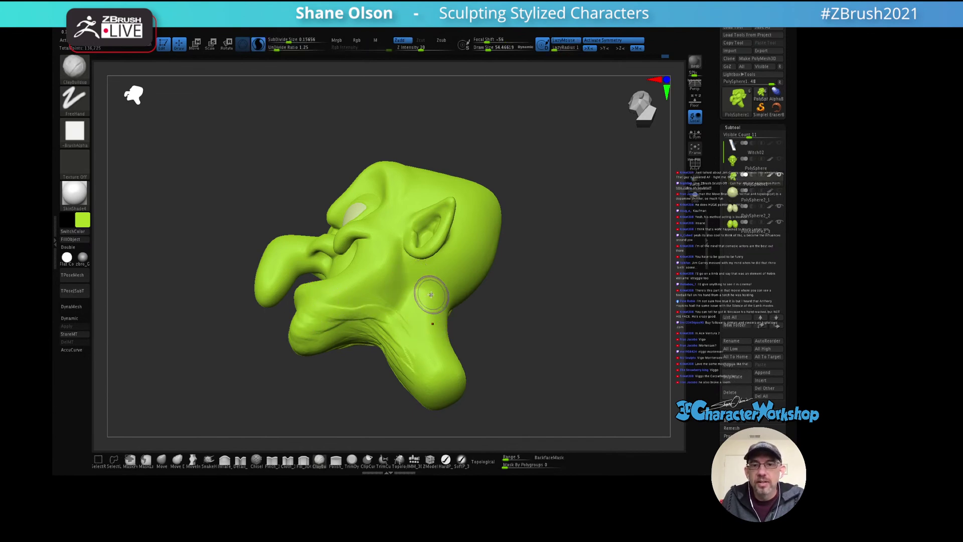
mouse_move(421, 299)
right_mouse_down()
mouse_move(409, 261)
mouse_move(368, 284)
right_mouse_up()
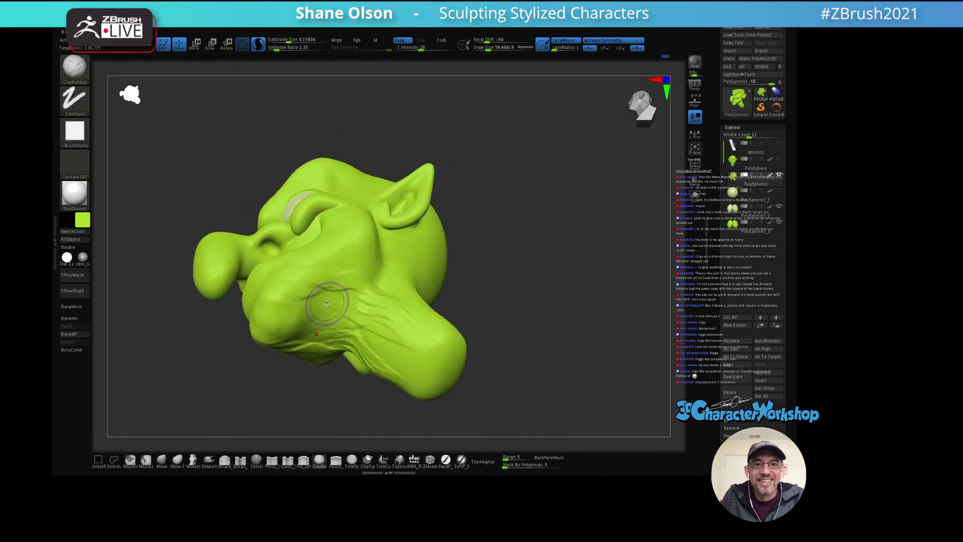
left_click_drag(364, 287, 368, 275, "shift")
right_click_drag(367, 275, 351, 271)
mouse_move(293, 288)
left_mouse_down()
mouse_move(337, 295)
mouse_move(341, 308)
left_mouse_up()
key("ctrl+z")
key("ctrl+z")
Step: Build up skin folds running along the jaw from the chin back to the neck
left_click_drag(276, 301, 341, 303)
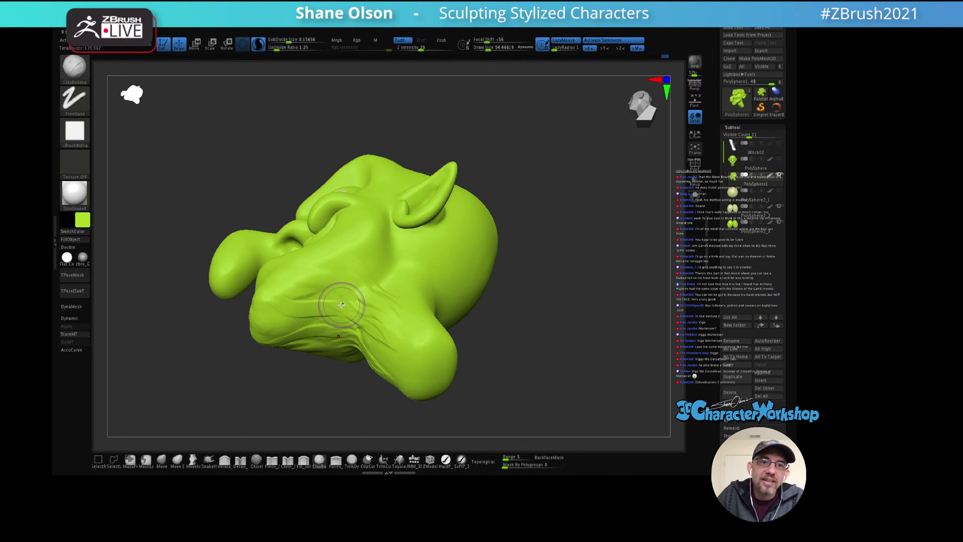
mouse_move(279, 304)
left_mouse_down()
mouse_move(354, 306)
mouse_move(333, 291)
mouse_move(368, 283)
left_mouse_up()
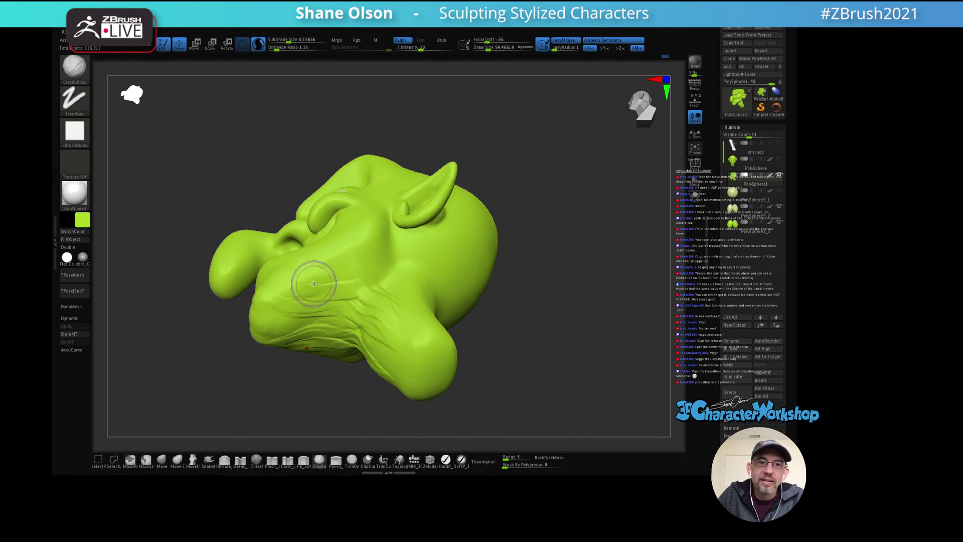
left_click_drag(301, 280, 373, 270)
right_click_drag(388, 263, 444, 288)
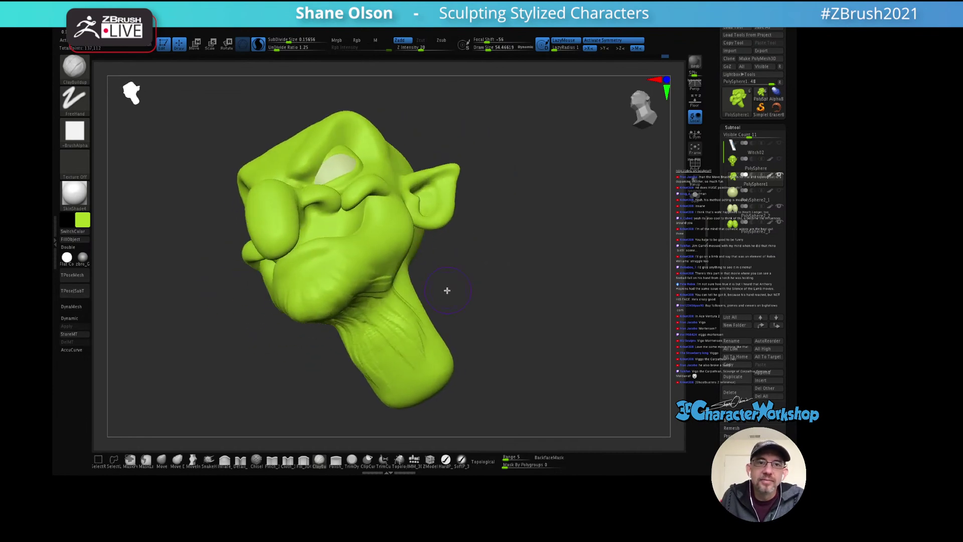
Step: Add a vertical ridge on the front of the neck and smooth the neck folds
left_click_drag(383, 326, 383, 377)
mouse_move(441, 328)
right_mouse_down()
mouse_move(438, 312)
mouse_move(424, 314)
right_mouse_up()
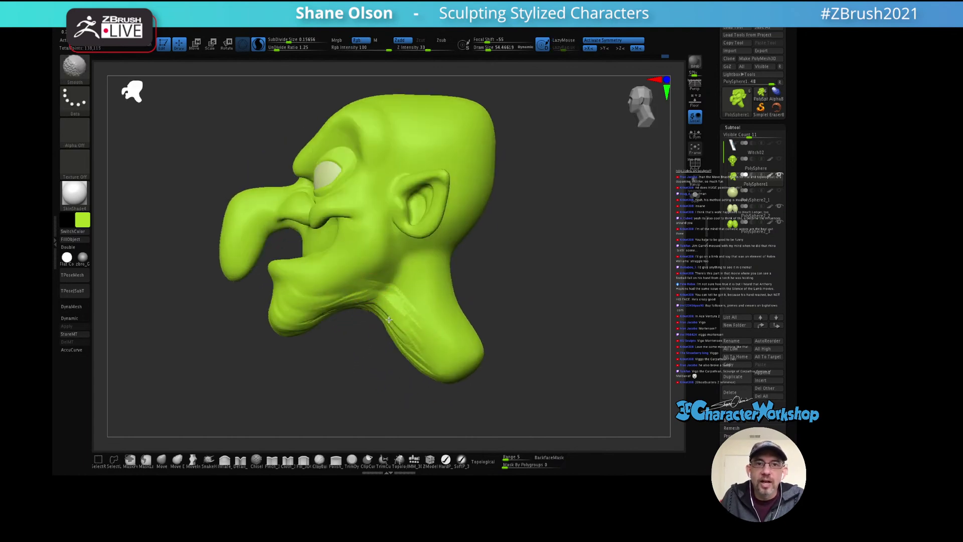
mouse_move(402, 307)
right_mouse_down()
mouse_move(398, 256)
mouse_move(373, 266)
right_mouse_up()
Step: Sculpt folds along the rear jawline and build up the jaw corner below the ear
left_click_drag(326, 268, 382, 269)
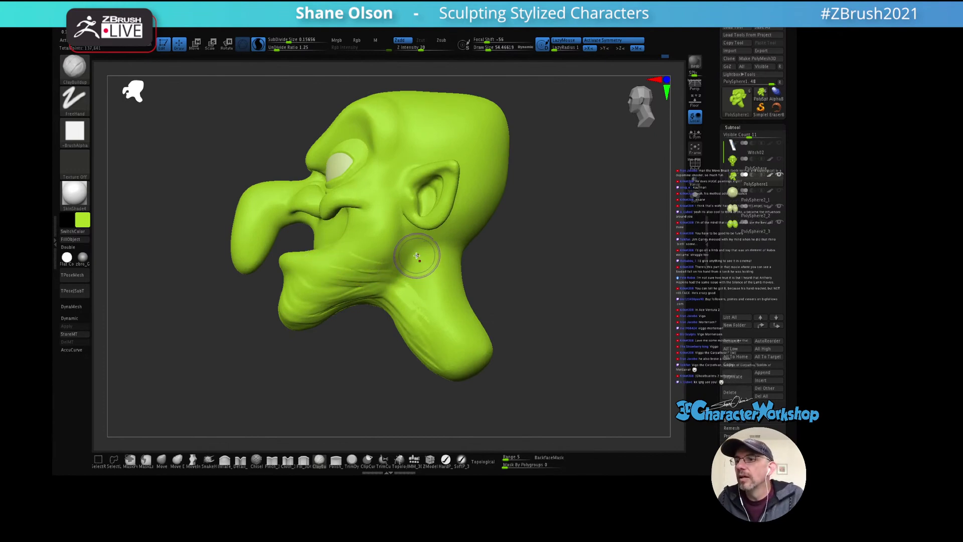
mouse_move(411, 238)
right_mouse_down()
mouse_move(466, 259)
mouse_move(410, 251)
right_mouse_up()
mouse_move(376, 268)
left_mouse_down()
mouse_move(417, 281)
mouse_move(419, 294)
mouse_move(430, 280)
left_mouse_up()
mouse_move(456, 245)
right_mouse_down()
mouse_move(404, 240)
mouse_move(423, 248)
right_mouse_up()
mouse_move(401, 236)
left_mouse_down()
mouse_move(419, 237)
mouse_move(435, 262)
left_mouse_up()
Step: Smooth the new folds along the rear jaw, under the chin and into the neck
key("shift")
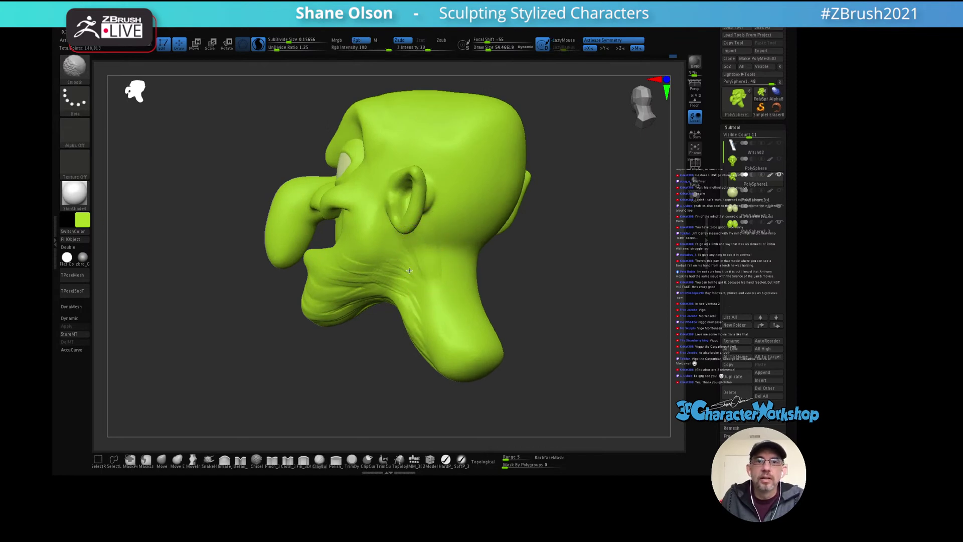
right_click_drag(405, 264, 378, 260)
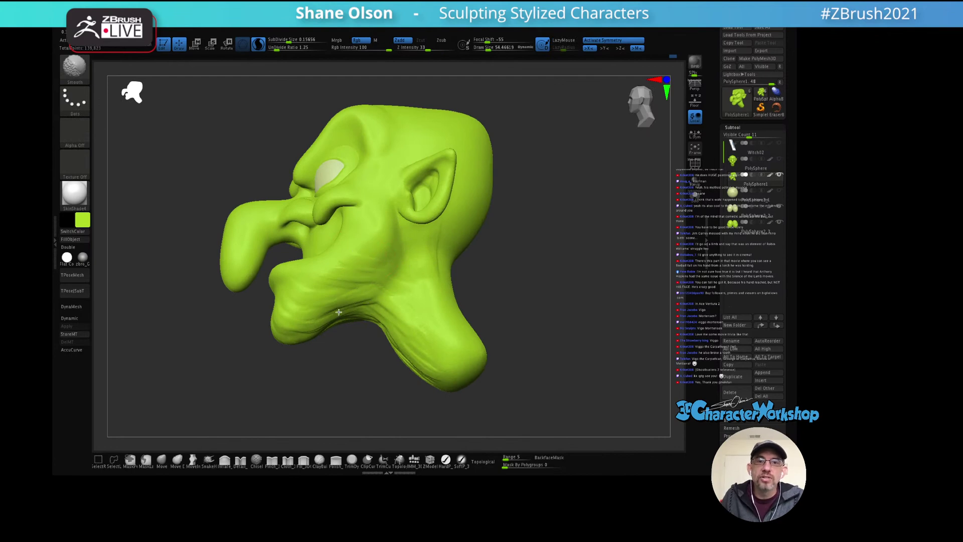
left_click_drag(339, 312, 357, 307, "shift")
right_click_drag(420, 281, 406, 304)
mouse_move(500, 255)
right_mouse_down()
mouse_move(494, 260)
mouse_move(542, 256)
mouse_move(510, 243)
mouse_move(492, 253)
right_mouse_up()
Step: Fill the grooves on the neck with the Fill_3DCW brush at draw size about 30, and smooth the strokes
right_click_drag(414, 224, 400, 262, "ctrl")
key("s")
left_click_drag(405, 269, 398, 269)
right_click_drag(398, 268, 396, 254)
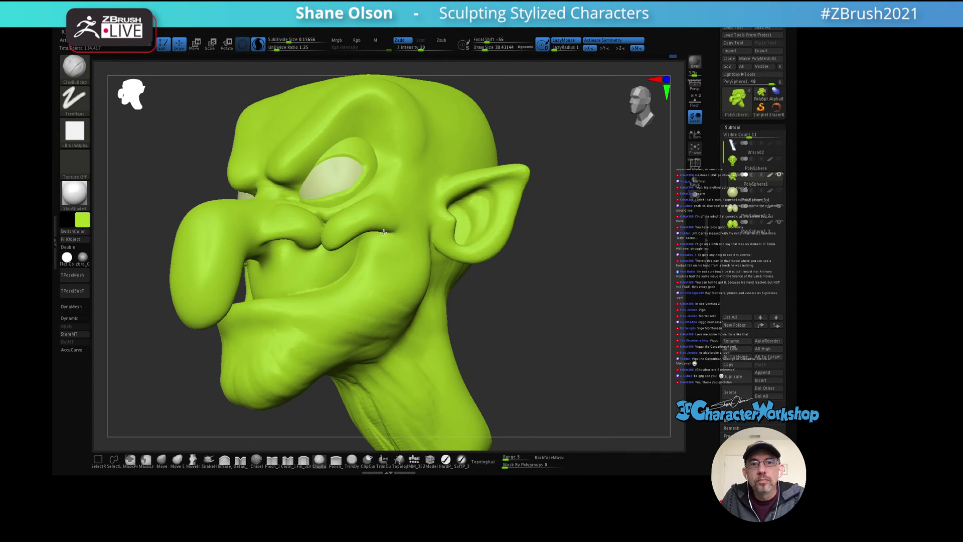
mouse_move(415, 262)
right_mouse_down()
mouse_move(456, 247)
mouse_move(426, 253)
right_mouse_up()
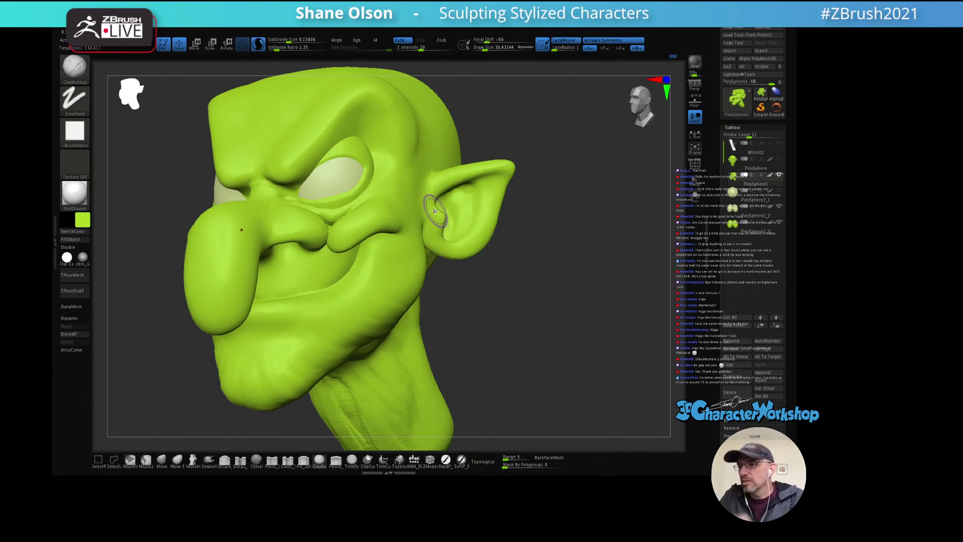
mouse_move(476, 249)
right_mouse_down()
mouse_move(488, 245)
mouse_move(490, 256)
mouse_move(486, 235)
mouse_move(492, 254)
right_mouse_up()
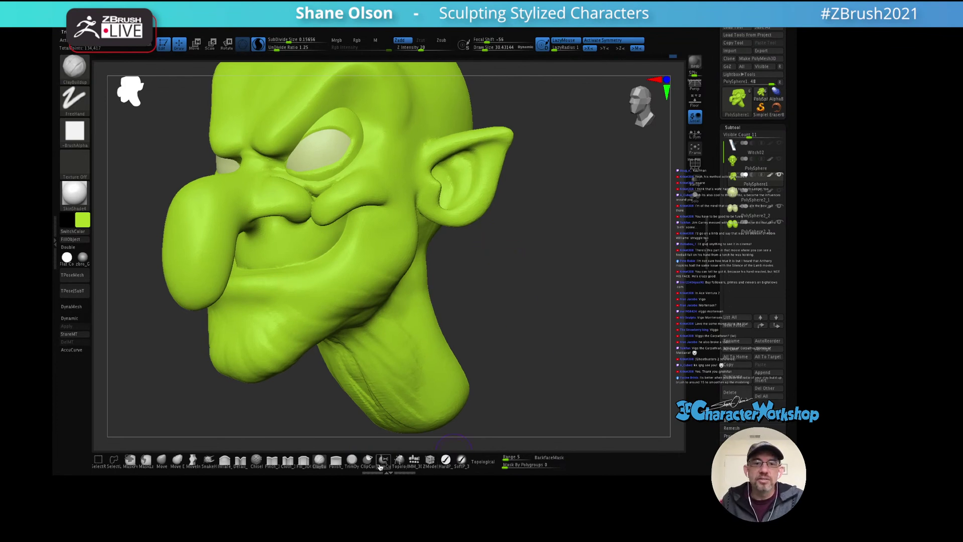
left_click(305, 463)
left_click_drag(388, 266, 389, 273)
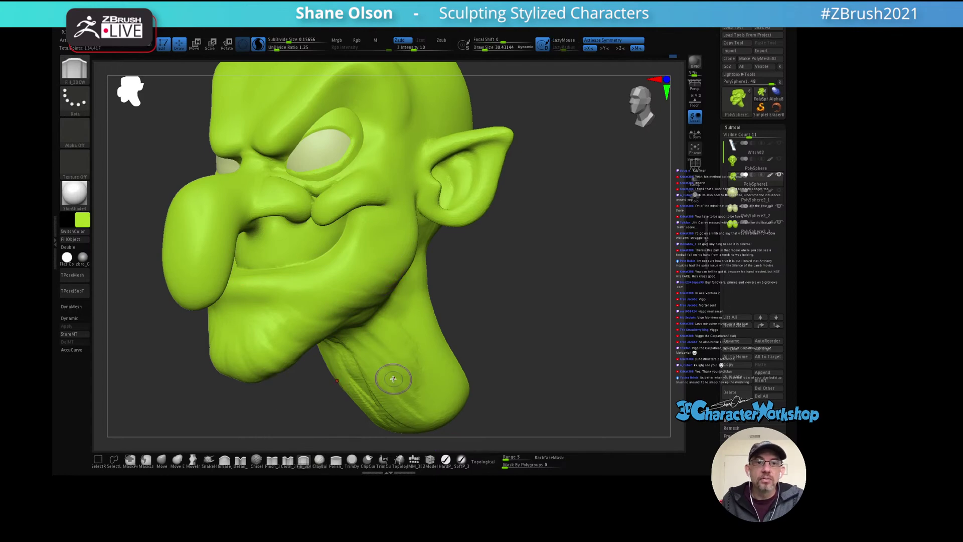
left_click_drag(394, 379, 404, 418, "shift")
right_click_drag(432, 344, 402, 342)
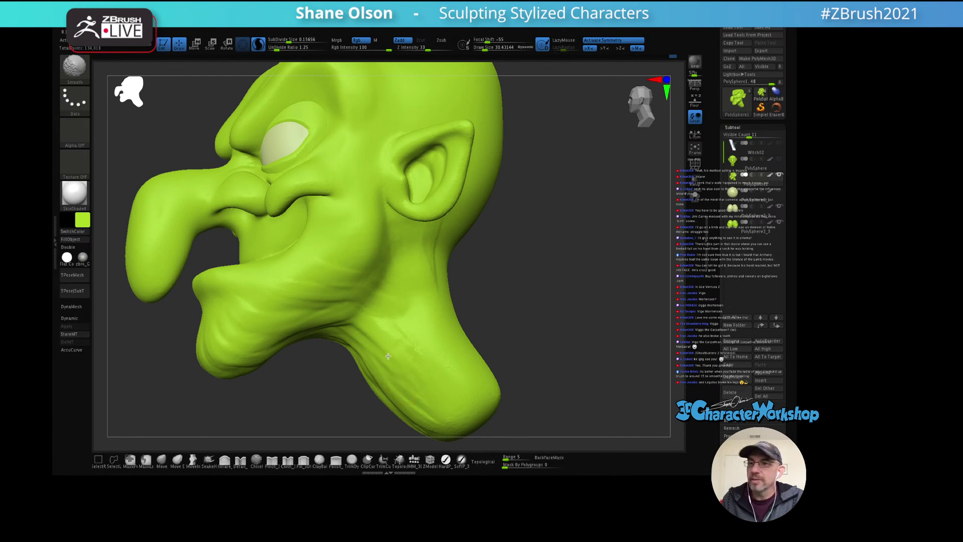
left_click_drag(388, 356, 392, 352, "shift")
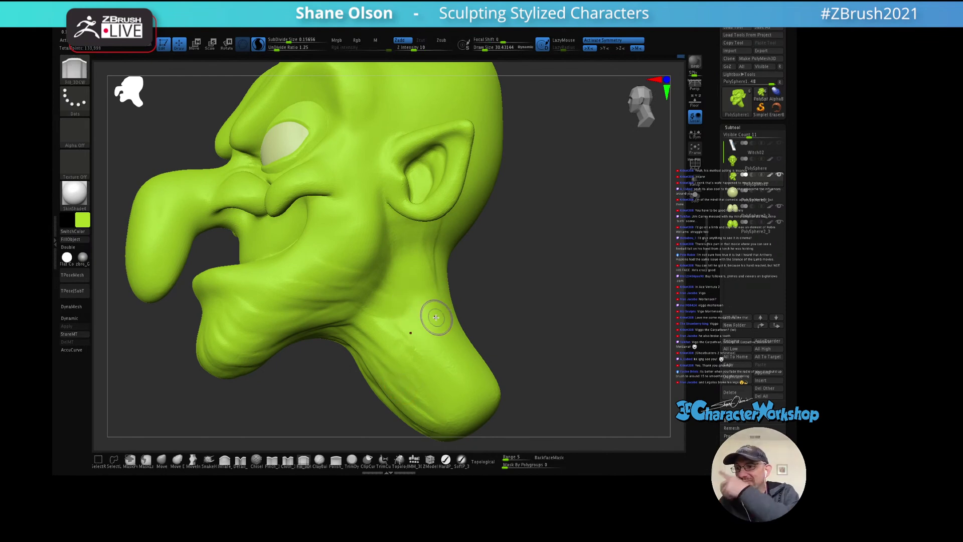
right_click_drag(415, 277, 376, 221)
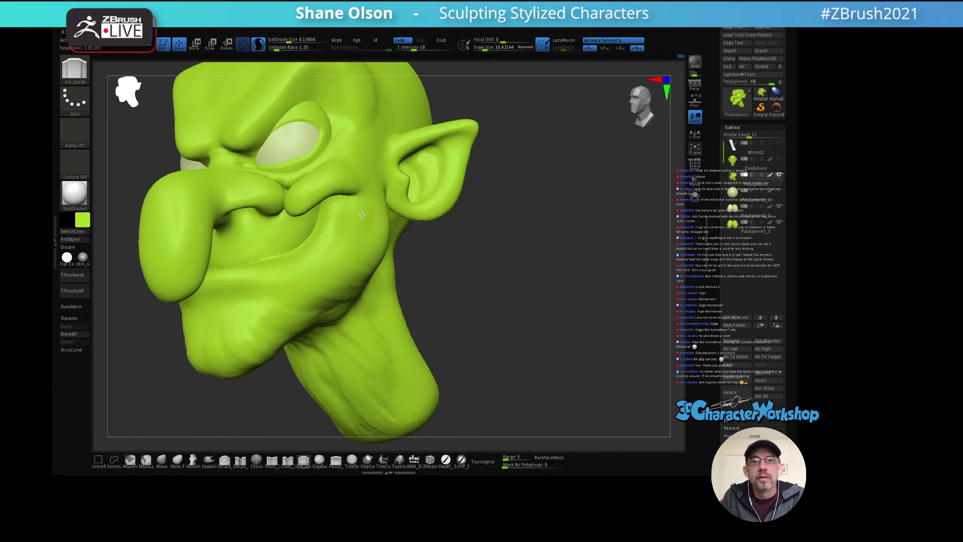
Step: Taper the tip of the nose from the front view using the Move brush at a much larger draw size
mouse_move(355, 246)
right_mouse_down()
mouse_move(337, 251)
mouse_move(401, 226)
mouse_move(390, 225)
mouse_move(441, 266)
mouse_move(447, 232)
mouse_move(411, 172)
mouse_move(403, 183)
right_mouse_up()
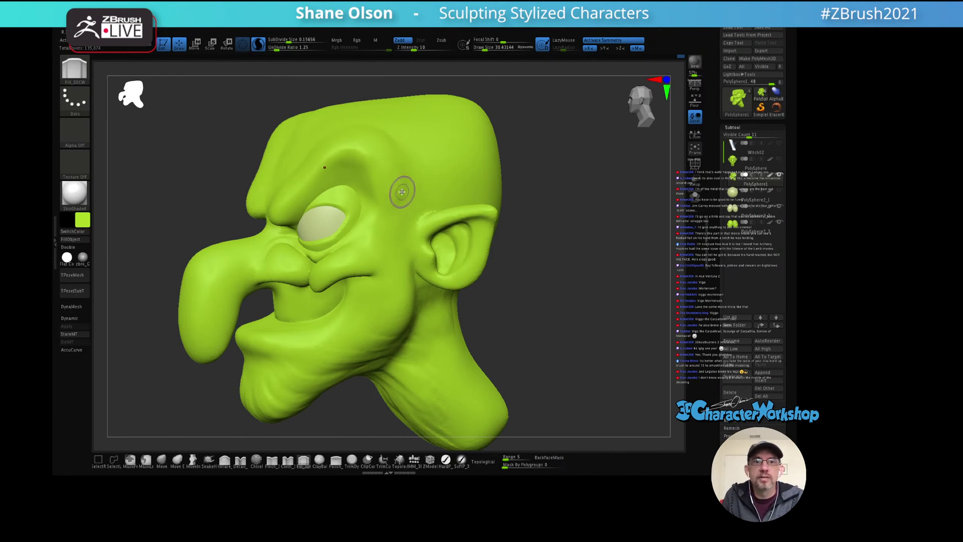
mouse_move(397, 189)
right_mouse_down()
mouse_move(434, 172)
mouse_move(535, 174)
mouse_move(527, 189)
mouse_move(355, 279)
right_mouse_up()
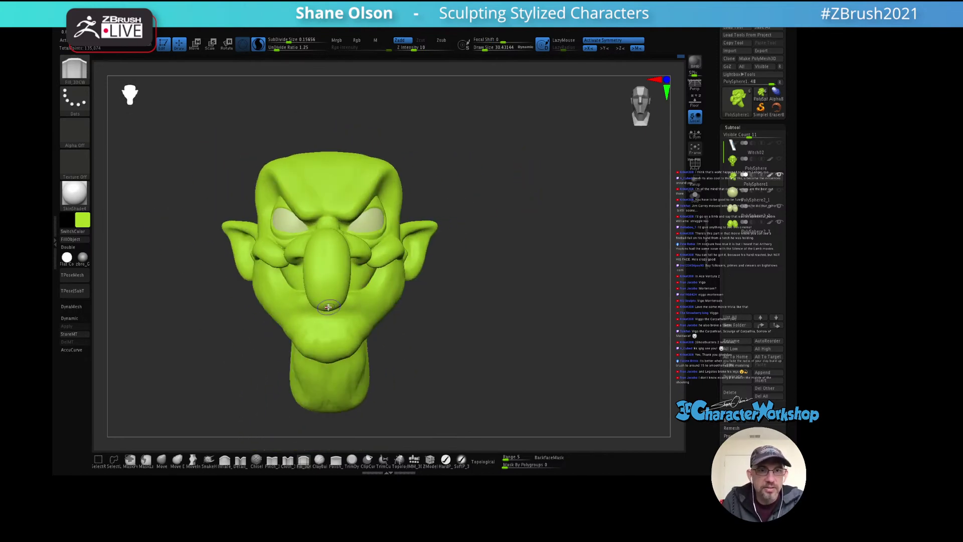
left_click(163, 461)
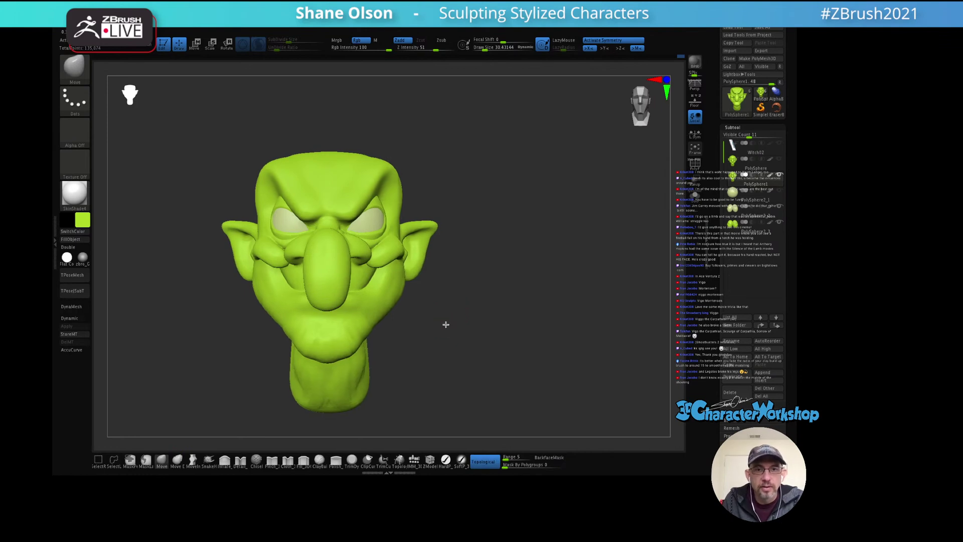
right_click_drag(446, 324, 446, 318)
key("s")
left_click_drag(446, 320, 453, 321)
mouse_move(450, 316)
right_mouse_down()
mouse_move(445, 306)
mouse_move(453, 311)
right_mouse_up()
right_click_drag(453, 311, 477, 280, "alt")
right_click_drag(477, 316, 443, 302)
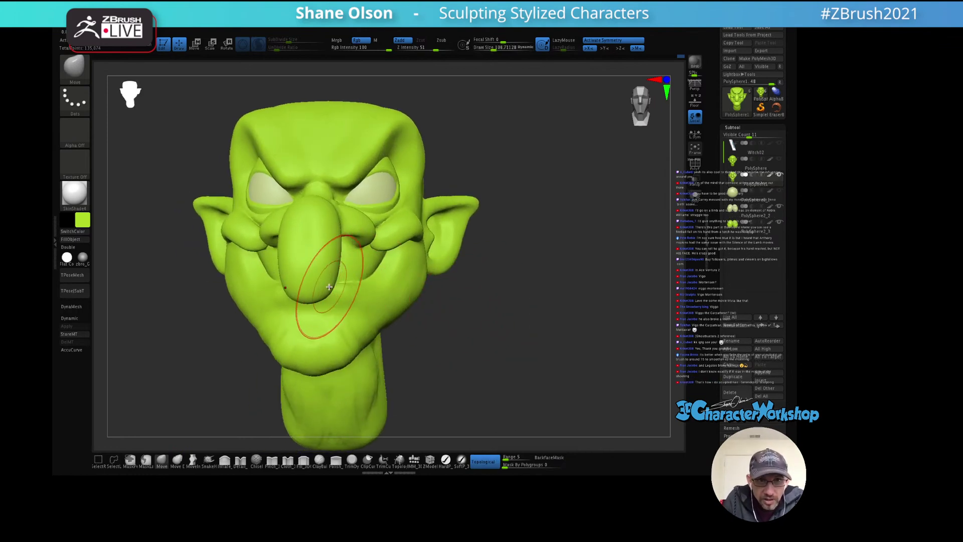
left_click_drag(329, 286, 319, 293)
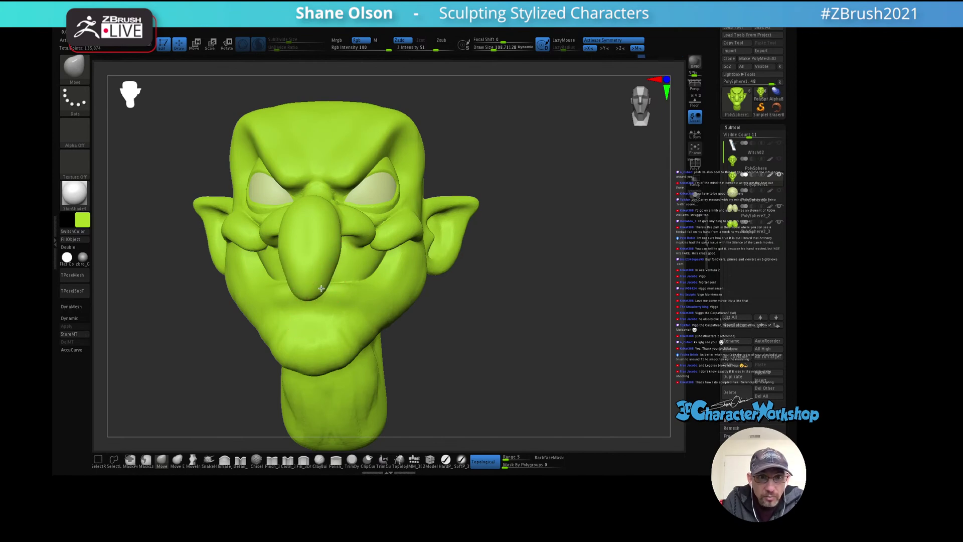
Step: Adjust the shapes of the face, jaw and neck from several sides using the Move brush, reducing its draw size to about 81
left_click_drag(524, 308, 322, 284)
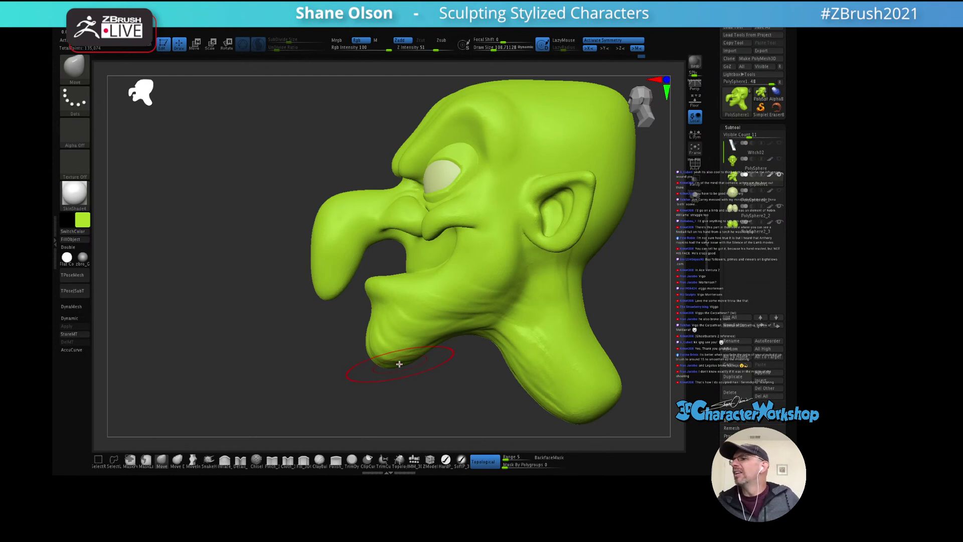
left_click_drag(239, 315, 279, 322)
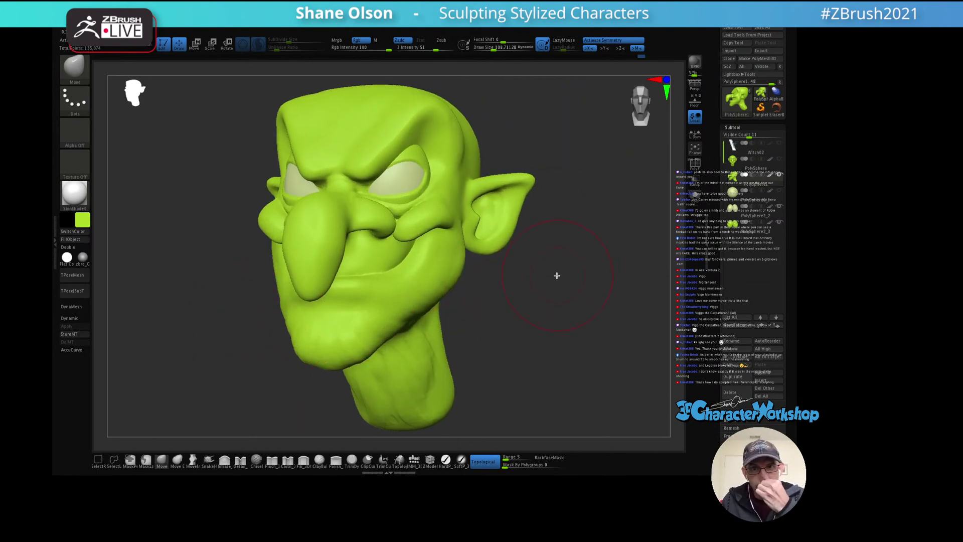
mouse_move(546, 285)
left_mouse_down()
mouse_move(574, 288)
mouse_move(569, 279)
mouse_move(586, 301)
mouse_move(561, 251)
left_mouse_up()
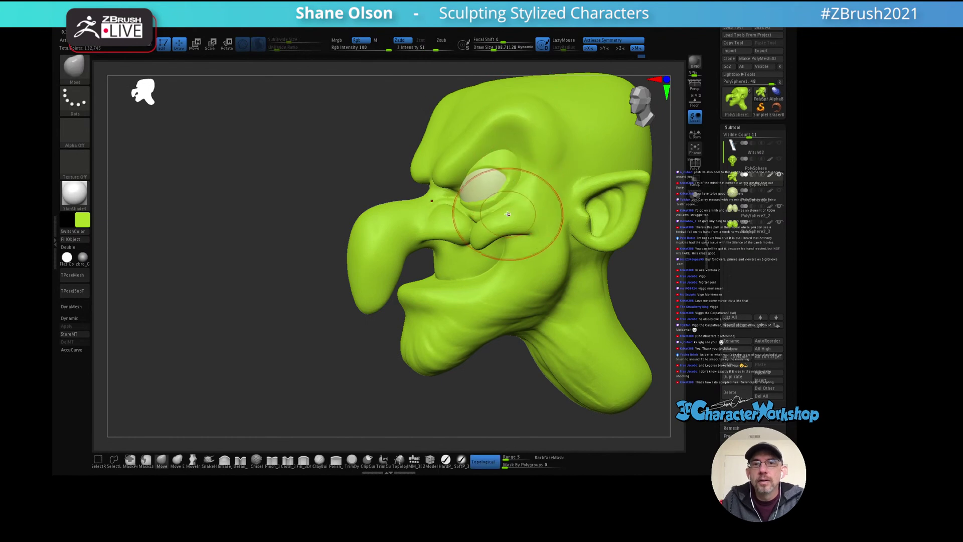
right_click_drag(545, 208, 432, 256, "alt")
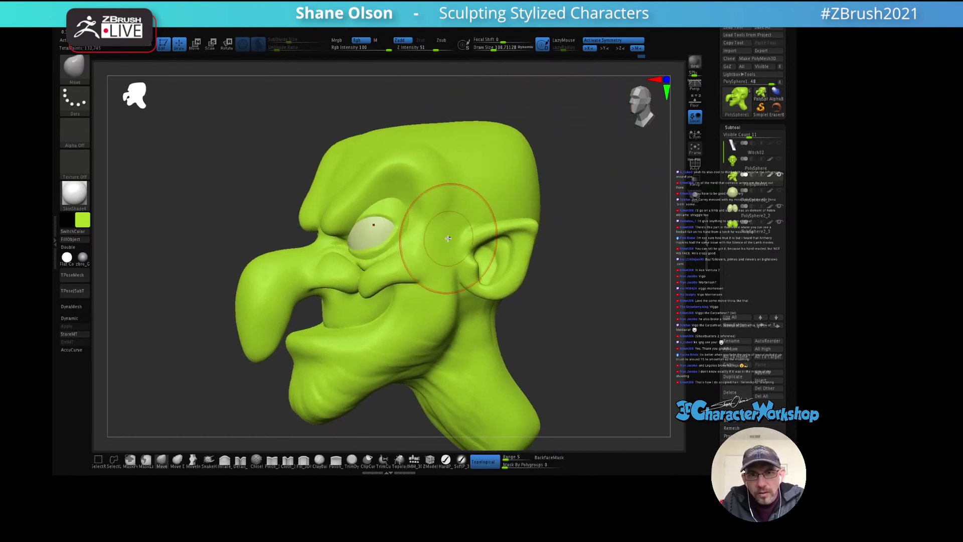
right_click_drag(421, 352, 404, 279, "alt")
mouse_move(516, 266)
left_mouse_down()
mouse_move(561, 265)
mouse_move(541, 295)
mouse_move(441, 344)
left_mouse_up()
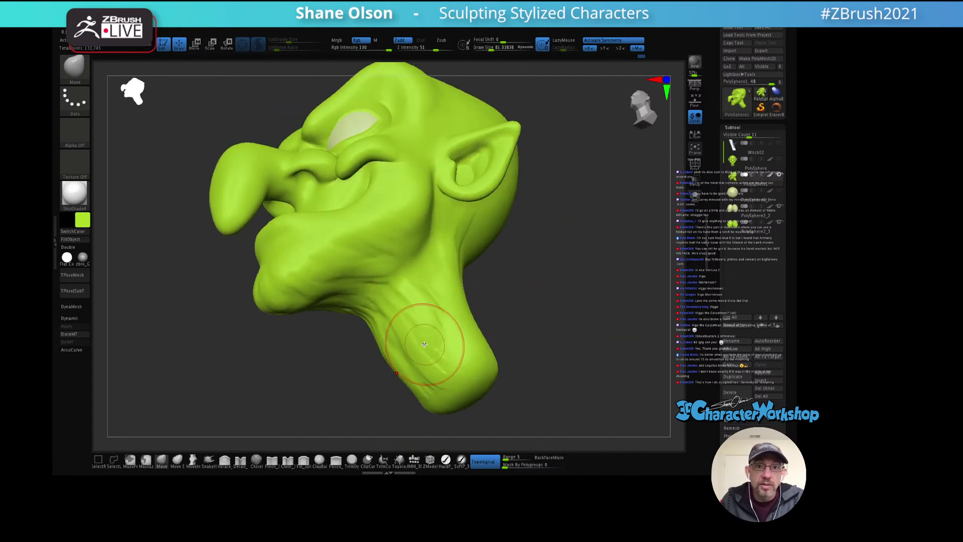
mouse_move(485, 276)
left_mouse_down()
mouse_move(392, 274)
mouse_move(505, 286)
left_mouse_up()
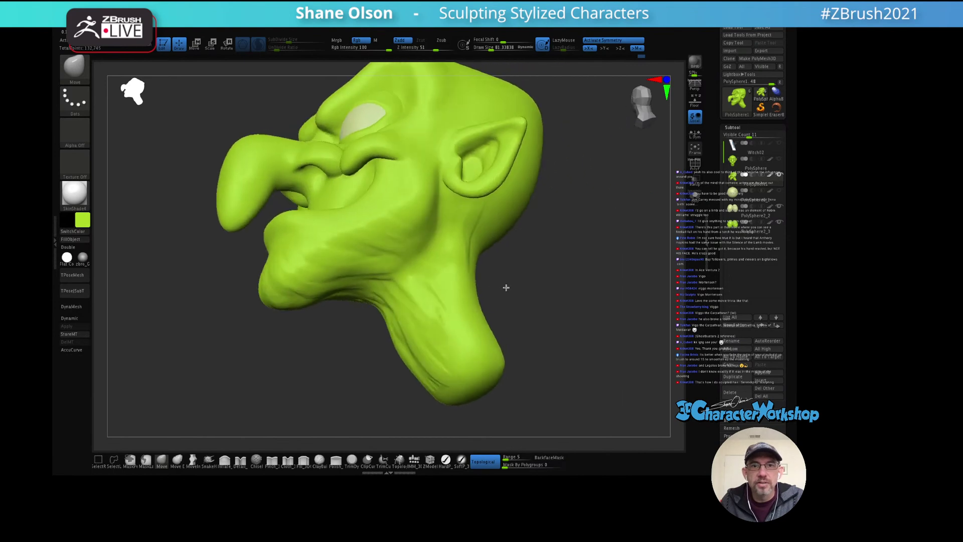
Step: Switch to the Detail_3DCW brush with a smaller draw size for sculpting skin folds on the jaw
left_click(240, 460)
key("s")
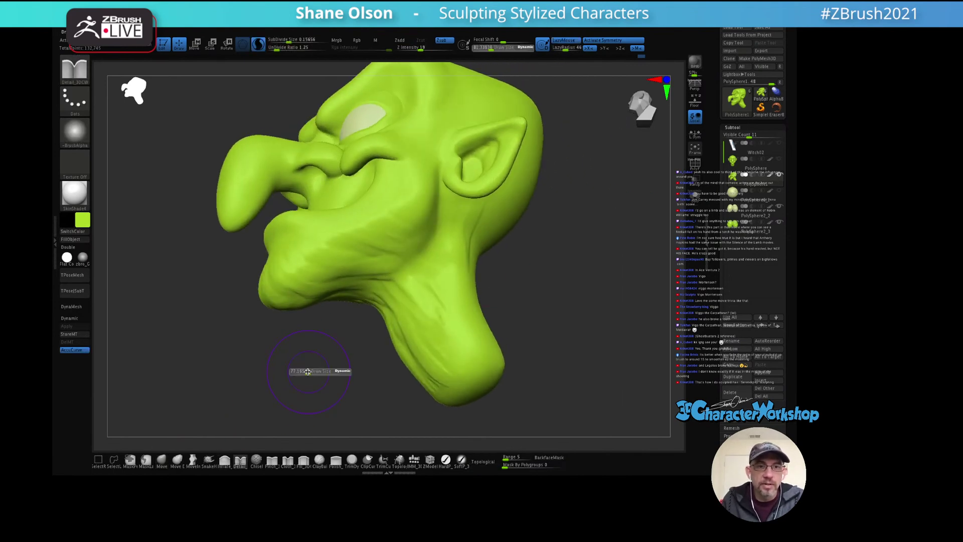
left_click_drag(306, 372, 333, 320)
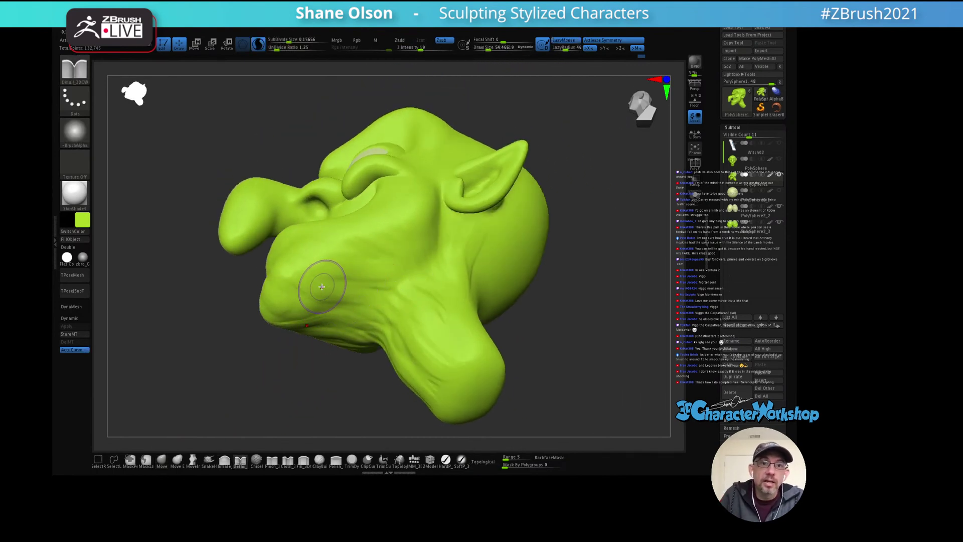
Step: Try a fold across the side of the jaw and undo the stroke
left_click_drag(304, 269, 396, 290)
left_click_drag(527, 320, 535, 338)
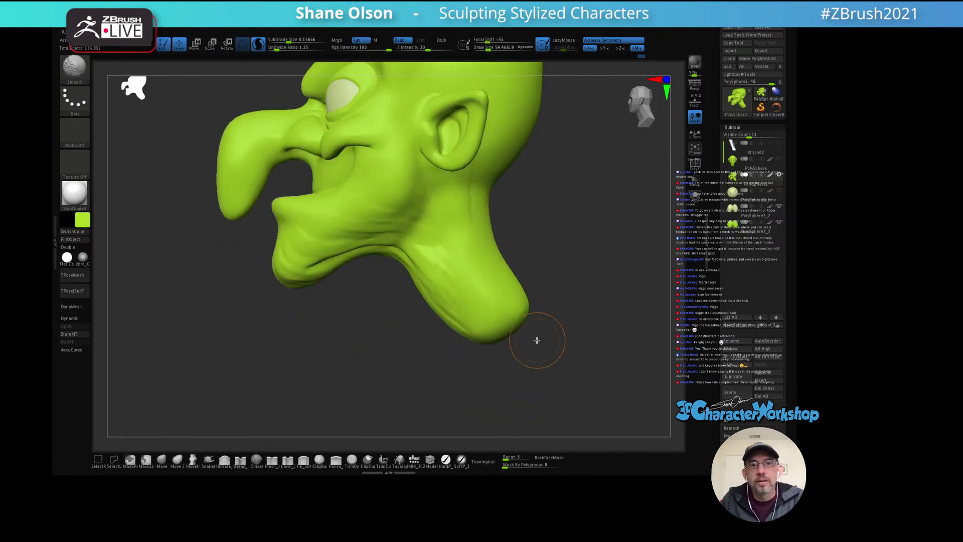
key("ctrl+z")
Step: Sculpt skin folds from the chin back along the side and underside of the jaw
mouse_move(365, 320)
left_mouse_down()
mouse_move(363, 281)
mouse_move(340, 262)
left_mouse_up()
right_click_drag(337, 243, 358, 275, "alt")
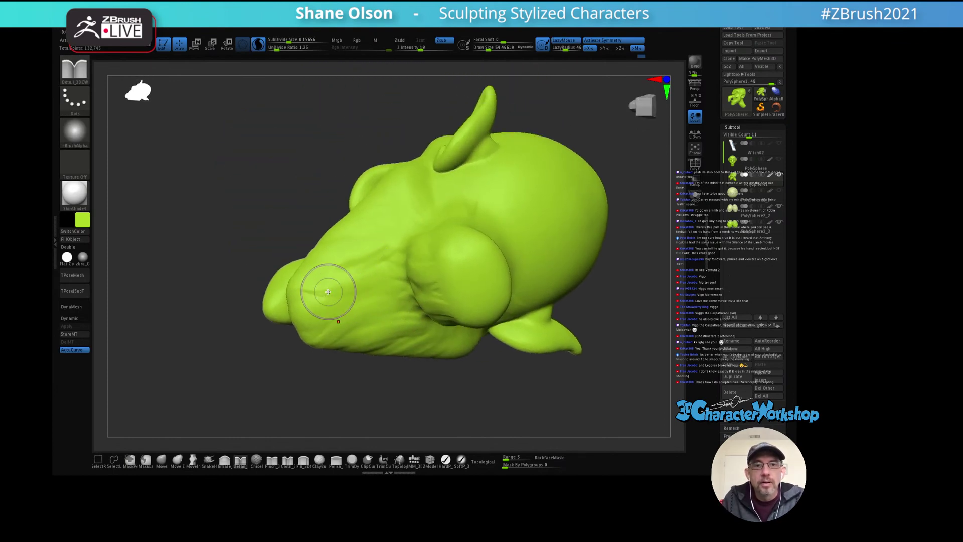
mouse_move(302, 288)
left_mouse_down()
mouse_move(384, 285)
mouse_move(416, 274)
left_mouse_up()
left_click_drag(341, 272, 405, 255)
mouse_move(412, 207)
right_mouse_down()
mouse_move(421, 282)
mouse_move(389, 273)
mouse_move(365, 307)
right_mouse_up()
Step: Reshape the underside of the jaw where it meets the neck using the Move brush at a draw size of about 61
left_click(161, 460)
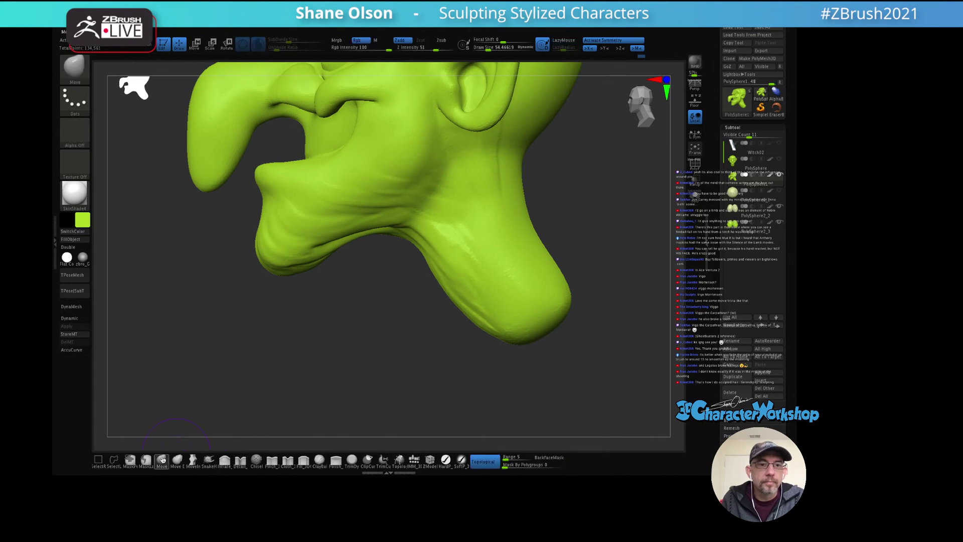
key("s")
left_click_drag(333, 319, 336, 319)
right_click_drag(335, 312, 354, 276)
mouse_move(354, 276)
left_mouse_down()
mouse_move(327, 262)
mouse_move(316, 284)
mouse_move(359, 277)
mouse_move(313, 279)
mouse_move(348, 293)
left_mouse_up()
key("s")
key("s")
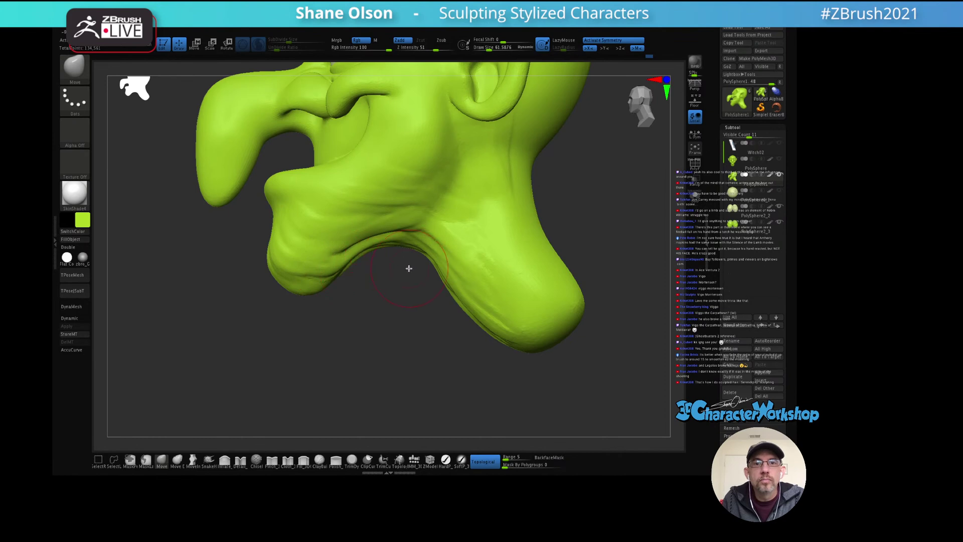
mouse_move(409, 268)
left_mouse_down()
mouse_move(404, 280)
mouse_move(399, 255)
mouse_move(373, 255)
mouse_move(377, 271)
left_mouse_up()
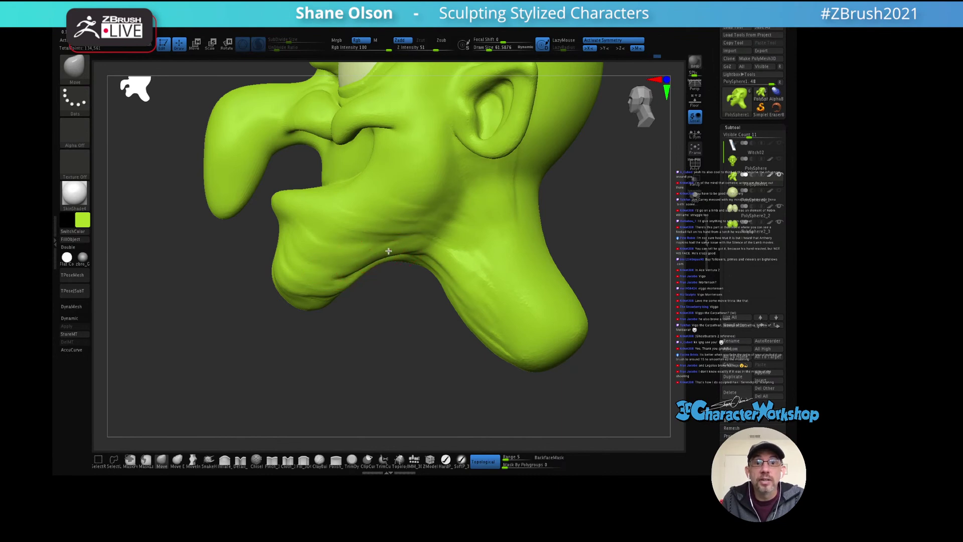
mouse_move(414, 317)
left_mouse_down()
mouse_move(393, 318)
mouse_move(387, 335)
mouse_move(428, 333)
mouse_move(419, 296)
mouse_move(427, 314)
mouse_move(399, 245)
mouse_move(372, 240)
left_mouse_up()
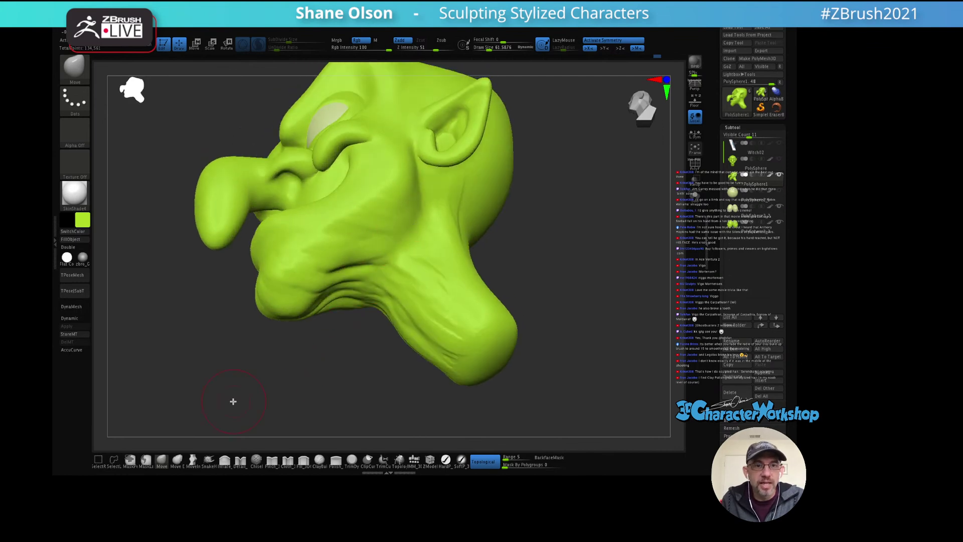
Step: Try to carve deeper creases along the rear jawline below the ear using the Detail_3DCW brush
left_click(241, 461)
left_click_drag(281, 401, 409, 235)
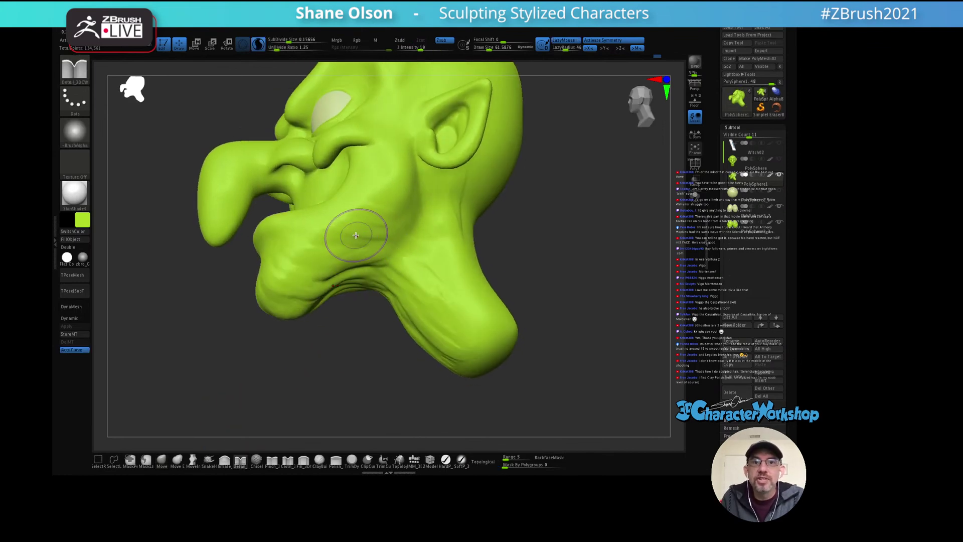
left_click_drag(339, 237, 350, 222)
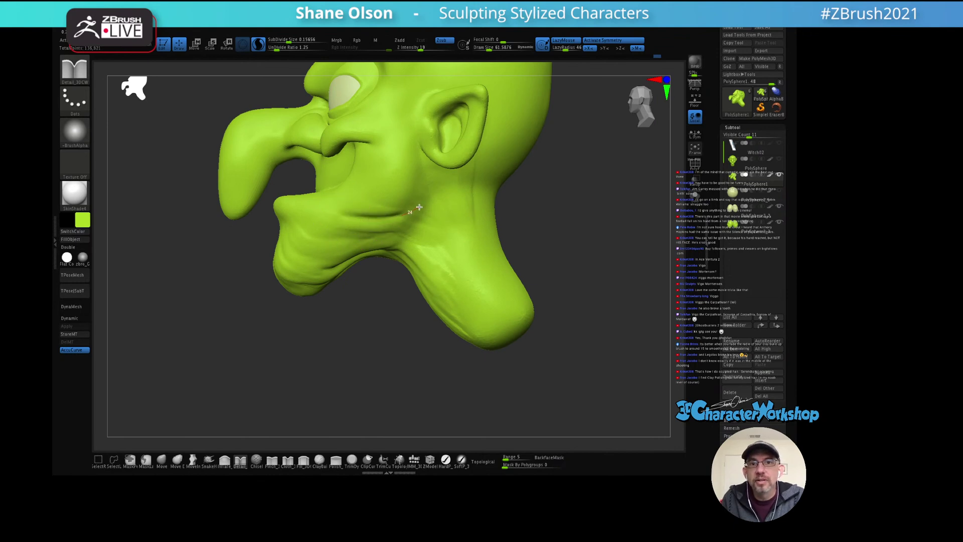
left_click_drag(418, 206, 424, 195)
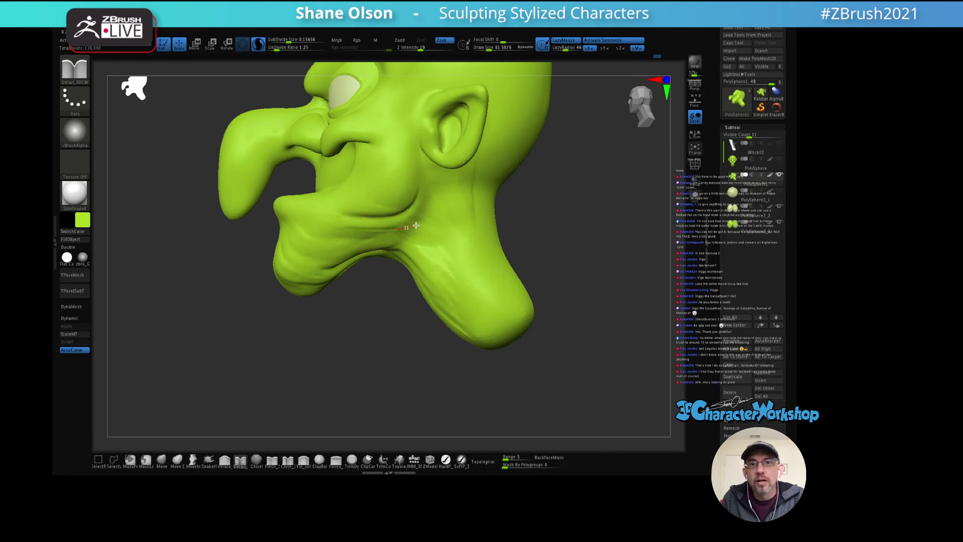
left_click_drag(459, 200, 467, 209, "shift")
right_click_drag(463, 239, 429, 218)
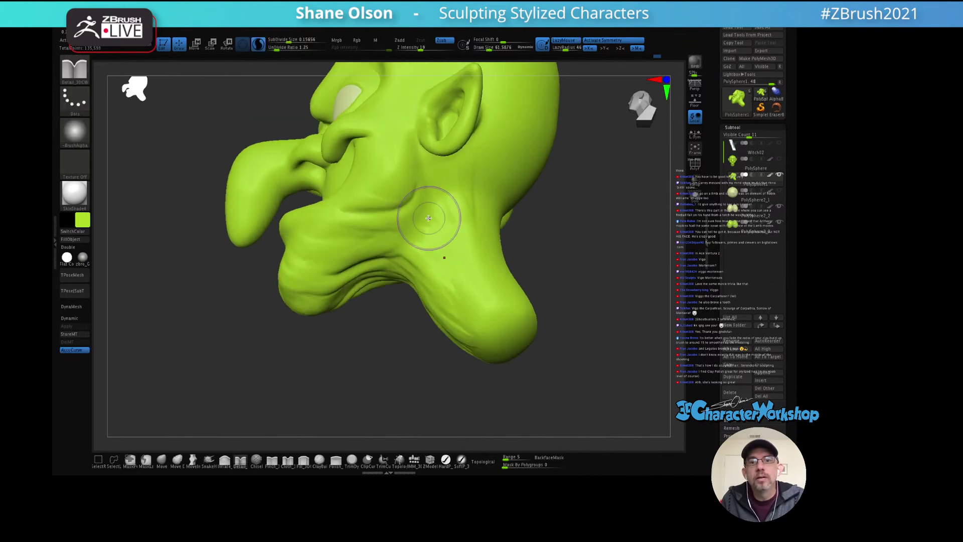
left_click_drag(429, 224, 439, 216)
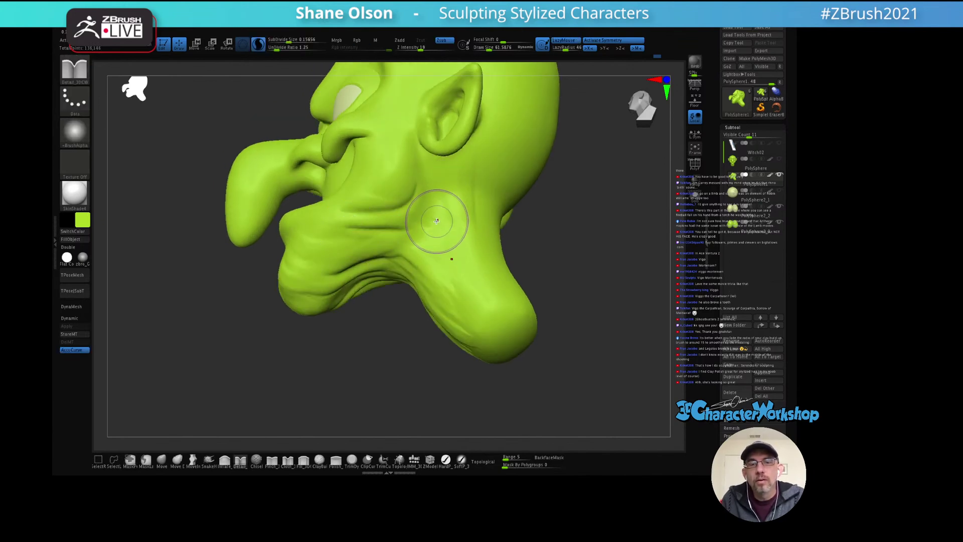
mouse_move(436, 221)
right_mouse_down()
mouse_move(460, 179)
mouse_move(441, 245)
mouse_move(361, 282)
right_mouse_up()
Step: Try to reshape the deep jaw creases with the Move brush, and undo the crease work
left_click(162, 458)
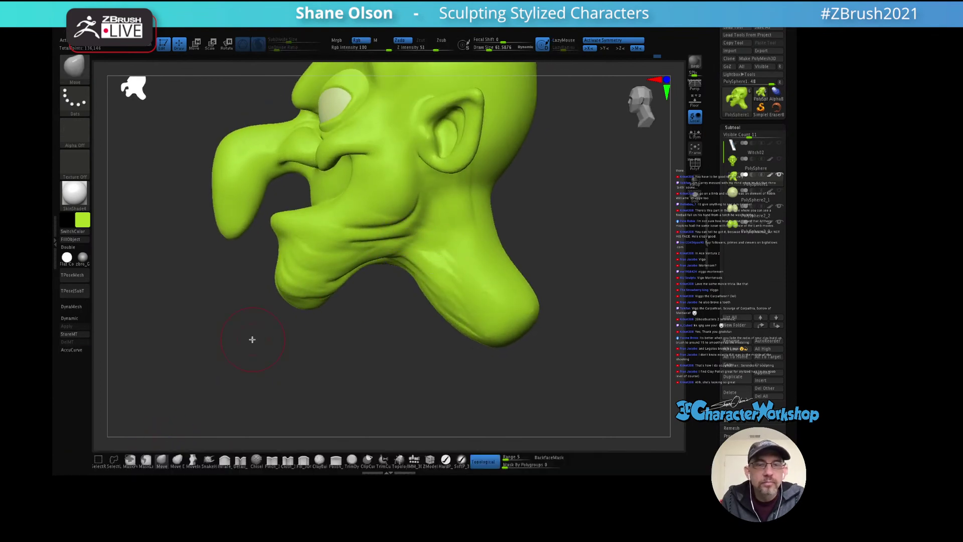
right_click_drag(252, 338, 398, 228)
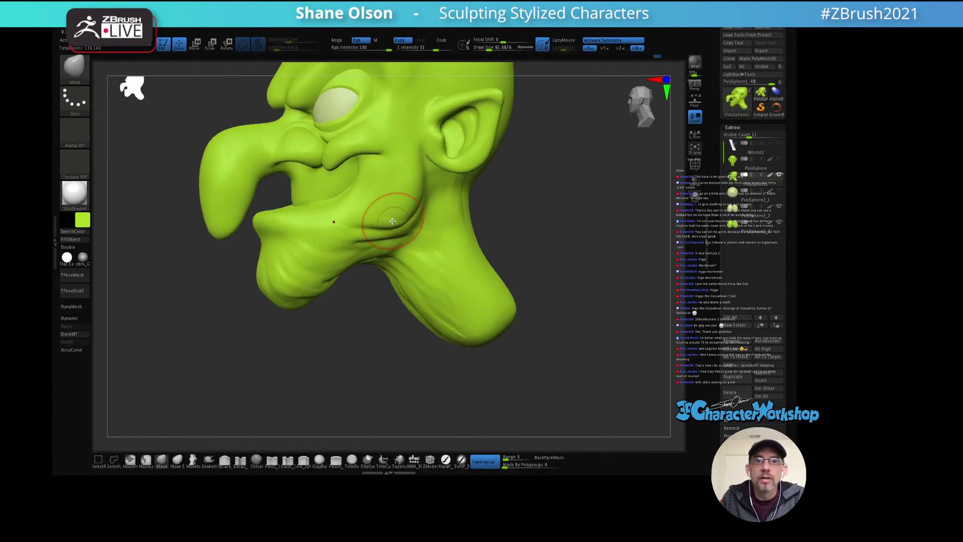
right_click_drag(452, 210, 430, 222)
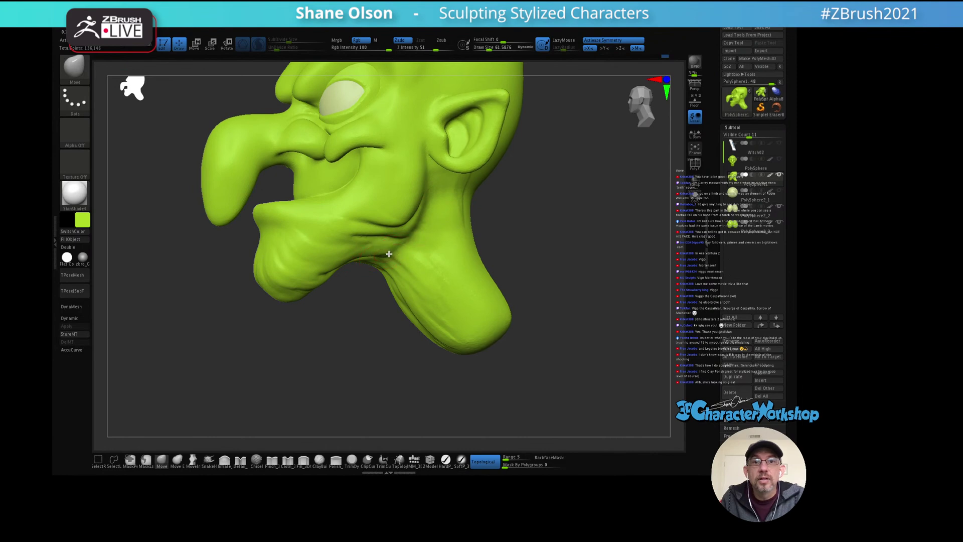
mouse_move(466, 233)
right_mouse_down()
mouse_move(513, 223)
mouse_move(492, 238)
mouse_move(533, 234)
mouse_move(494, 238)
right_mouse_up()
key("ctrl")
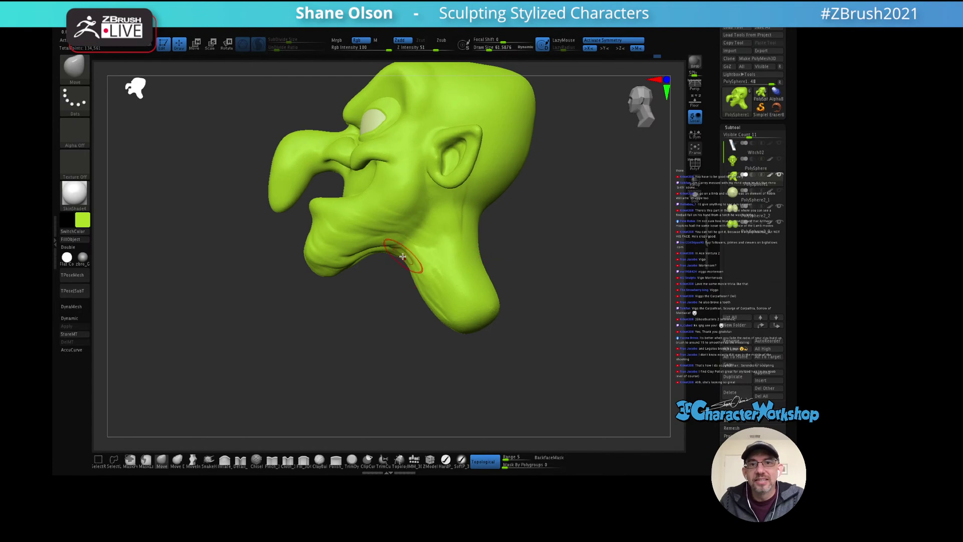
Step: Rework the folds along the rear jaw and smooth them into the neck
right_click_drag(409, 242, 460, 206)
key("shift")
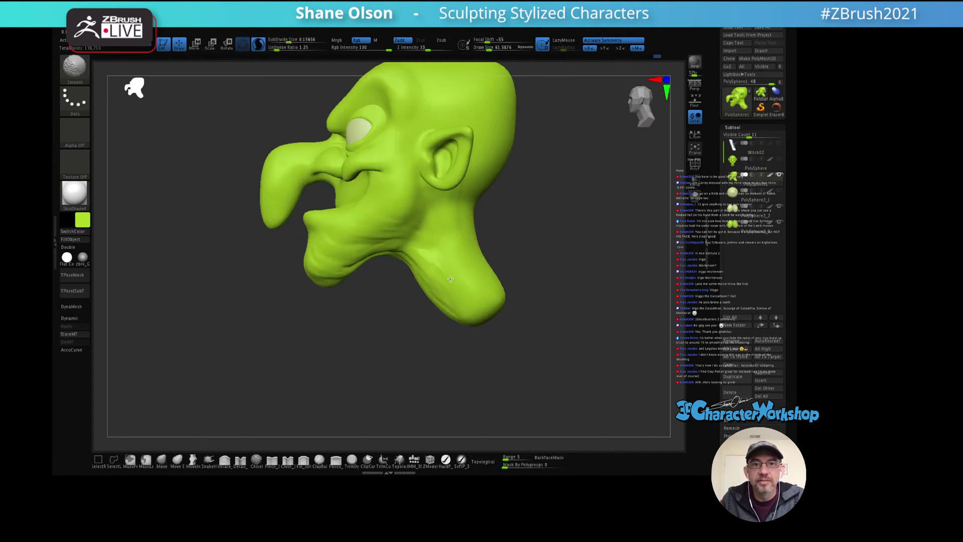
left_click_drag(451, 278, 454, 253, "shift")
mouse_move(445, 221)
right_mouse_down("ctrl")
mouse_move(542, 211)
mouse_move(533, 208)
mouse_move(510, 247)
mouse_move(506, 234)
mouse_move(462, 249)
right_mouse_up("ctrl")
Step: Adjust the outer contour of the cheeks and jaw from the front using the Move brush at a draw size of about 99
key("s")
left_click_drag(469, 280, 474, 279)
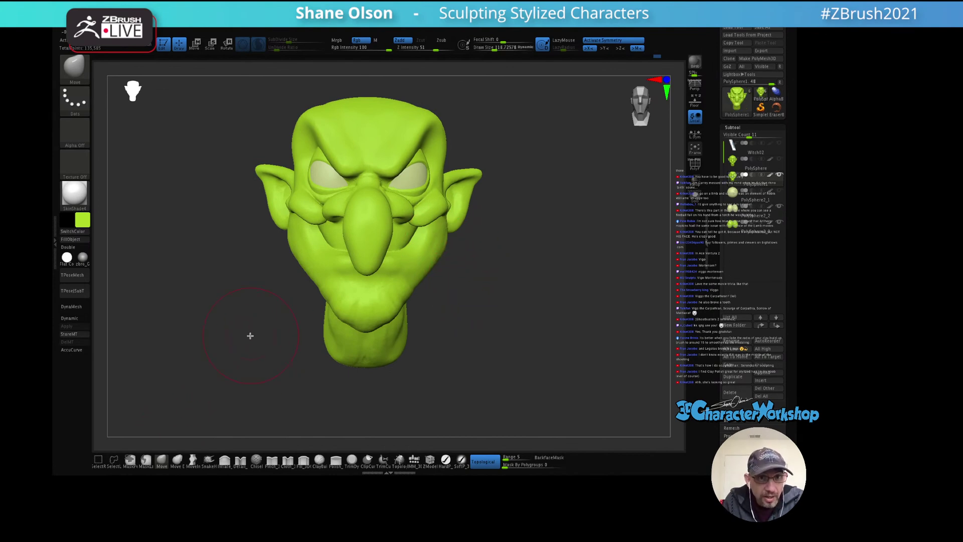
right_click_drag(470, 214, 467, 220, "ctrl")
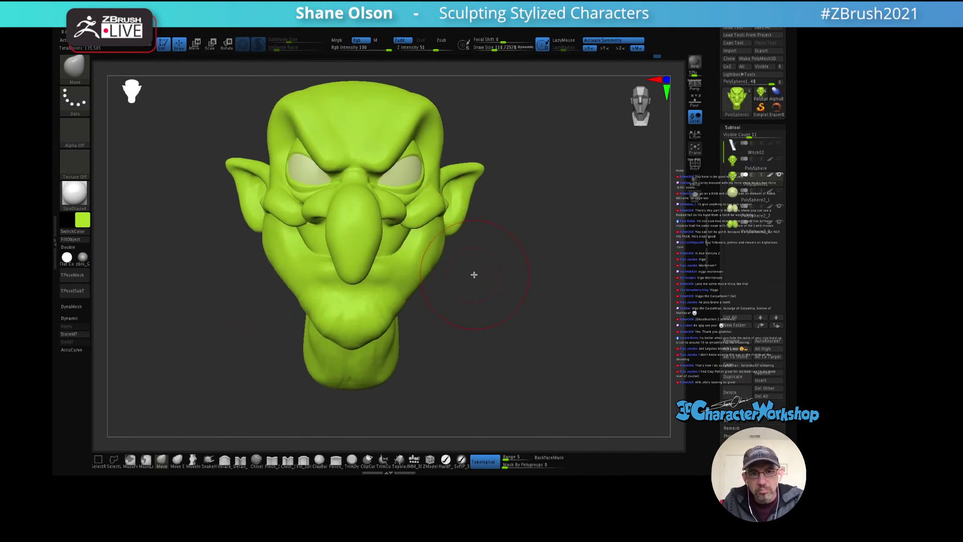
right_click_drag(474, 274, 472, 274)
key("s")
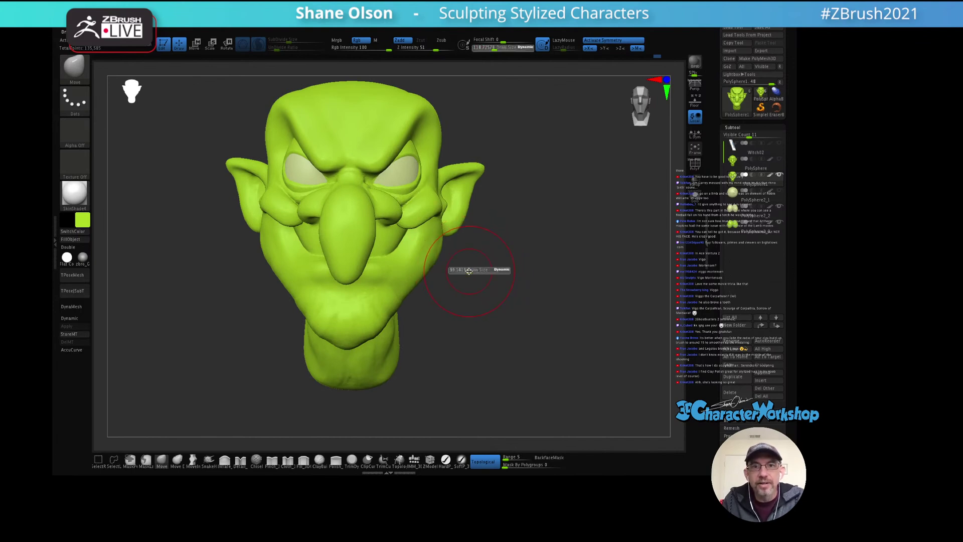
left_click(467, 270)
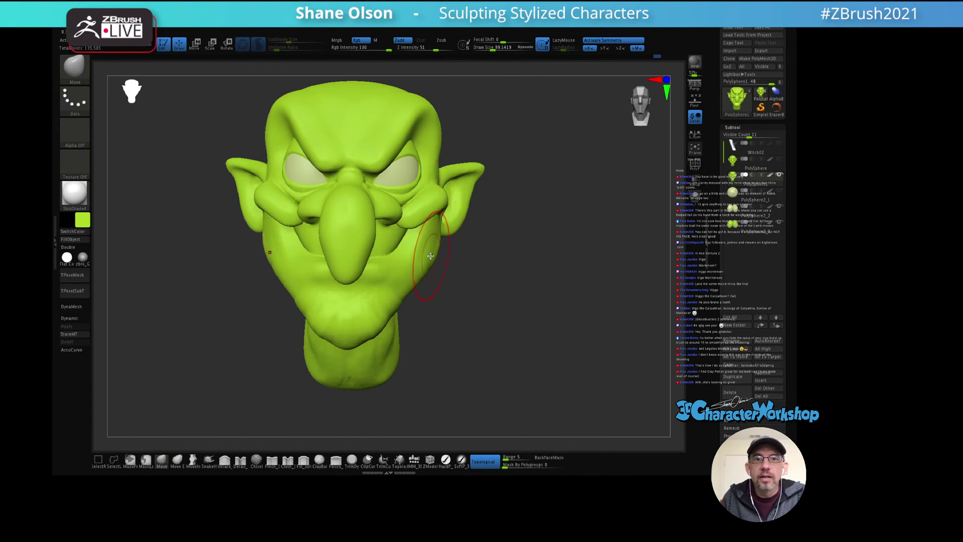
mouse_move(427, 276)
right_mouse_down()
mouse_move(465, 276)
mouse_move(483, 254)
mouse_move(481, 232)
mouse_move(486, 286)
mouse_move(501, 251)
mouse_move(525, 243)
mouse_move(441, 236)
mouse_move(425, 252)
right_mouse_up()
Step: Refine the area around the eyes and nose bridge using the Move brush, reducing its draw size to about 48
key("s")
left_click(447, 251)
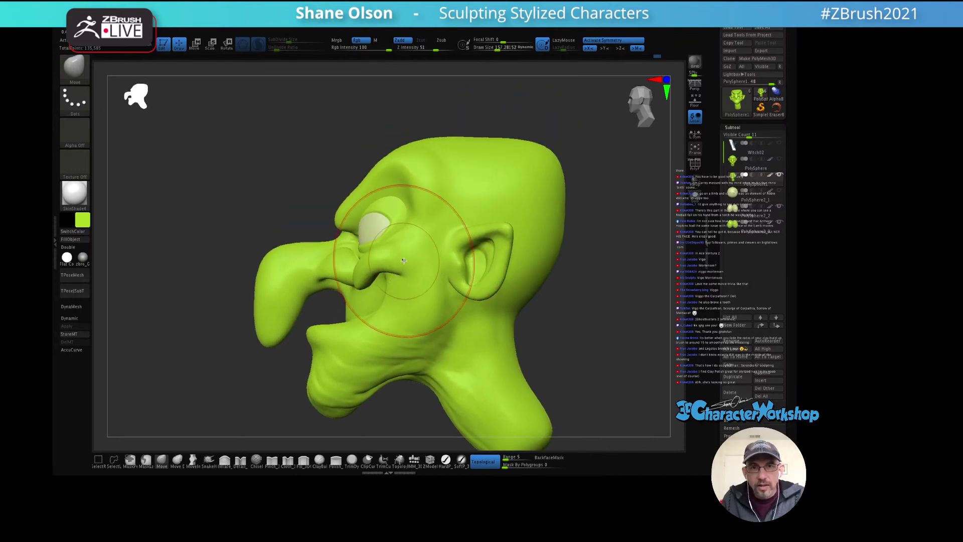
key("s")
left_click_drag(425, 252, 413, 251)
mouse_move(413, 251)
right_mouse_down()
mouse_move(549, 207)
mouse_move(569, 220)
mouse_move(393, 281)
mouse_move(426, 279)
mouse_move(388, 194)
mouse_move(346, 226)
right_mouse_up()
right_click_drag(346, 226, 361, 248, "alt")
key("s")
left_click_drag(358, 247, 354, 252)
right_click_drag(354, 252, 346, 228)
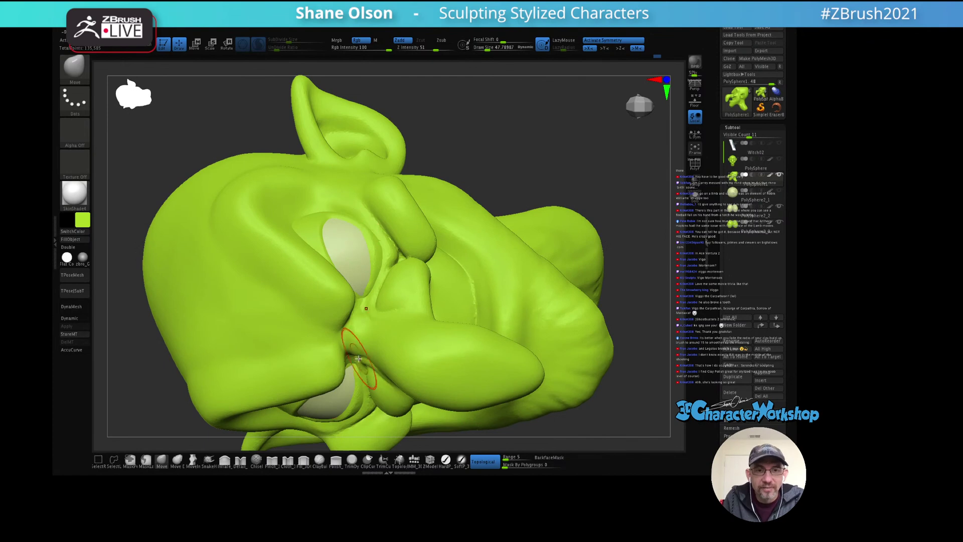
Step: Switch to the Topology brush at a smaller draw size and set the main colour to dark green
mouse_move(401, 468)
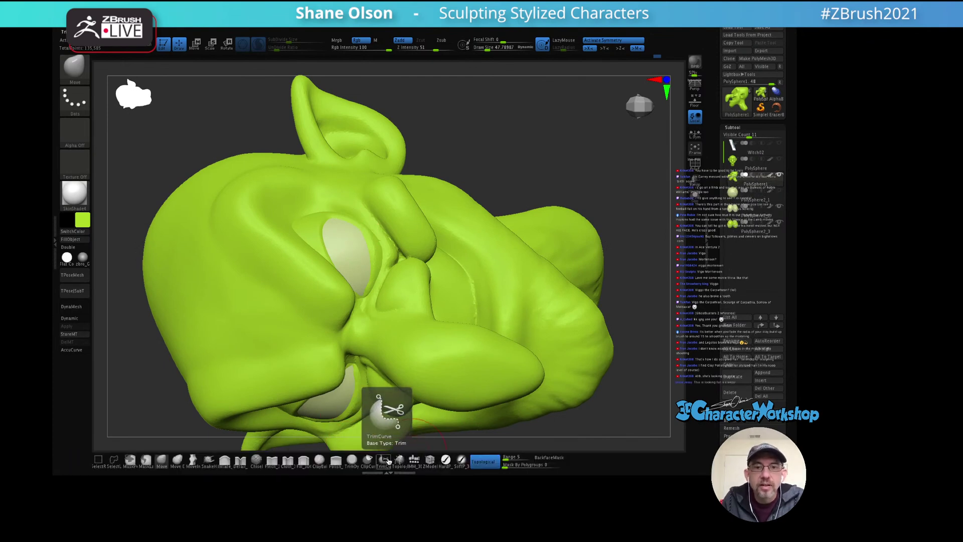
left_click(398, 462)
key("s")
left_click_drag(406, 264, 401, 264)
left_click(85, 218)
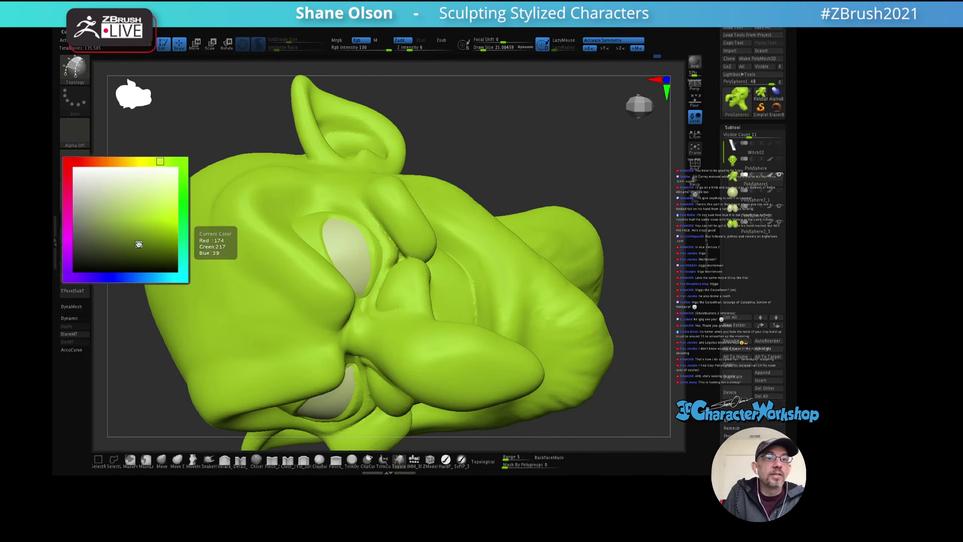
left_click(146, 255)
mouse_move(240, 207)
right_mouse_down("ctrl")
mouse_move(294, 204)
mouse_move(264, 153)
right_mouse_up("ctrl")
Step: Draw two parallel topology curves along the upper edge of the eye, from the inner to the outer corner
key("s")
left_click_drag(353, 204, 350, 205)
left_click(349, 205)
right_click_drag(349, 204, 366, 252)
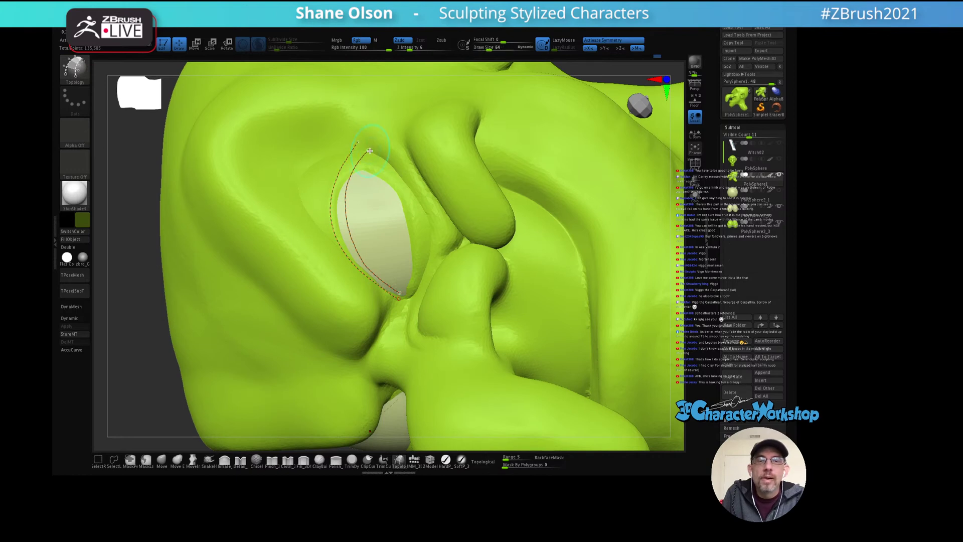
Step: Draw a series of short topology curves across the two upper-eye curves to divide the eyelid strip into segments
left_click_drag(370, 150, 382, 162)
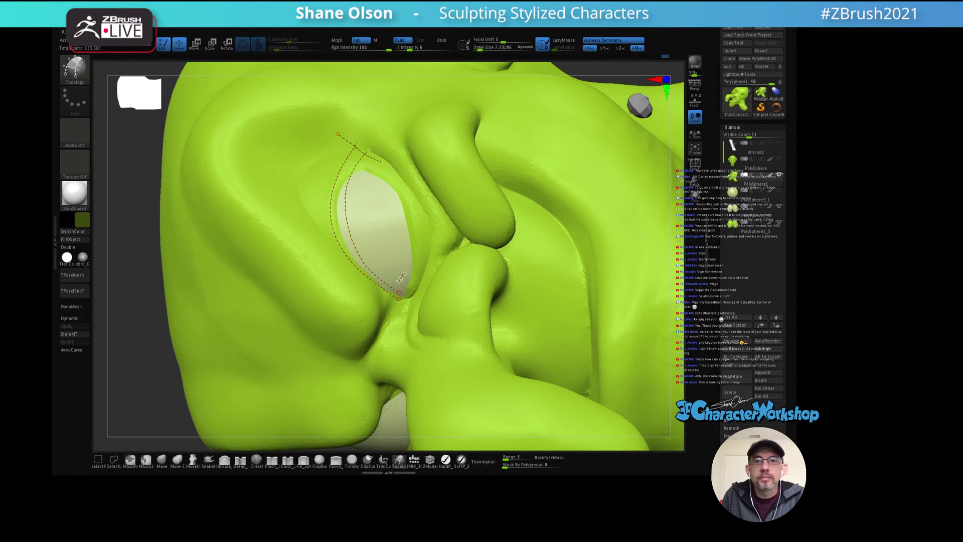
left_click_drag(400, 280, 384, 308)
left_click_drag(317, 230, 319, 231)
left_click_drag(313, 194, 364, 203)
left_click_drag(322, 164, 370, 179)
left_click_drag(330, 256, 377, 237)
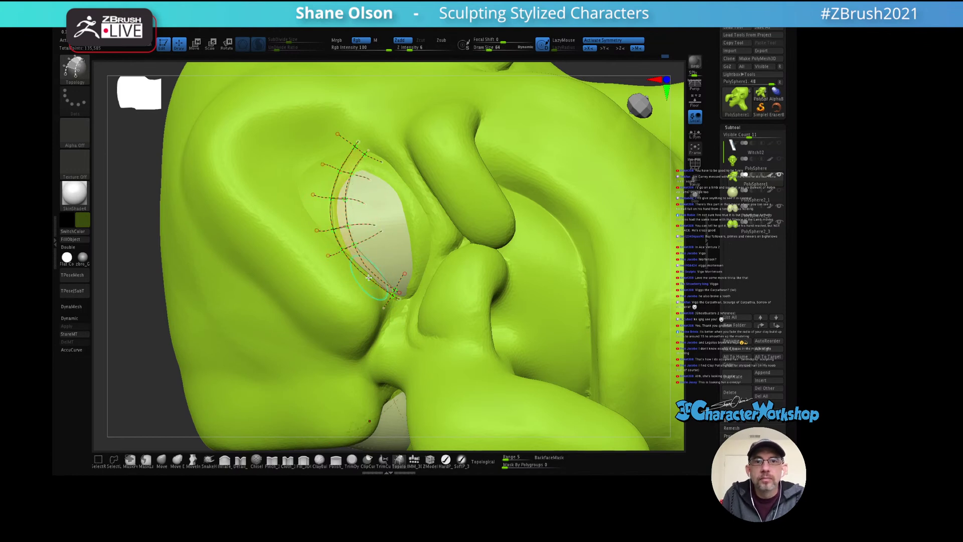
left_click_drag(355, 294, 387, 254)
Step: Set the Topology brush draw size to 1 and generate the eyelid strip mesh from the curves
left_click(431, 220, "alt")
right_click_drag(431, 219, 361, 172)
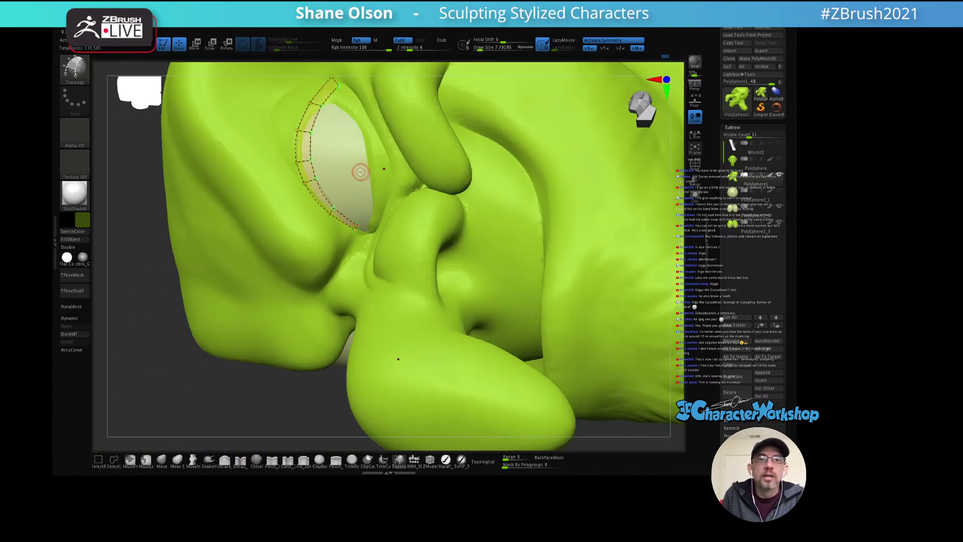
right_click_drag(407, 116, 390, 204)
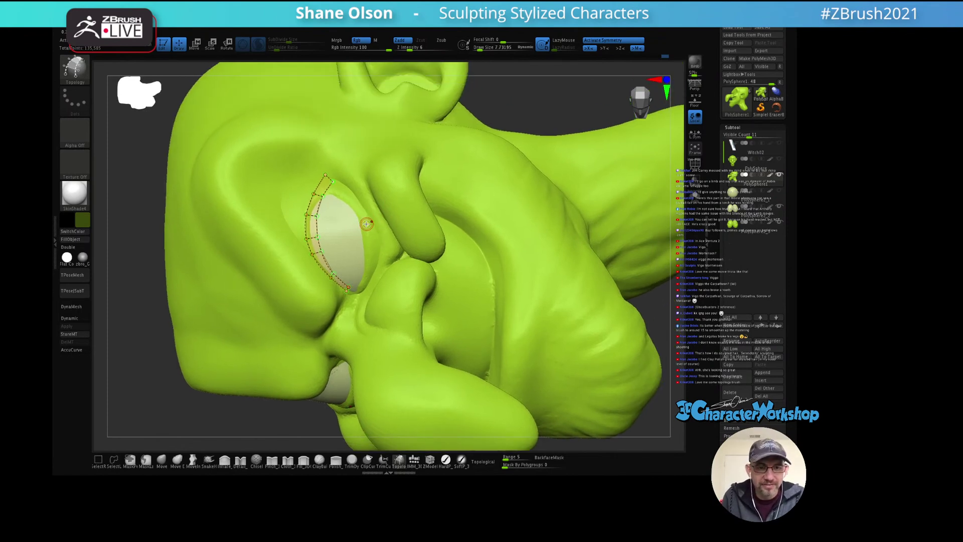
key("s")
left_click_drag(373, 226, 367, 227)
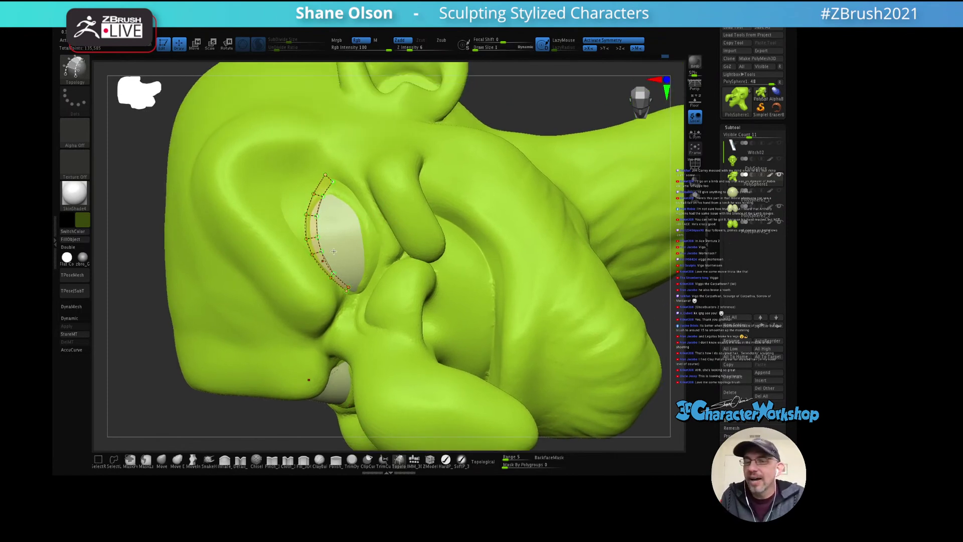
left_click(369, 222)
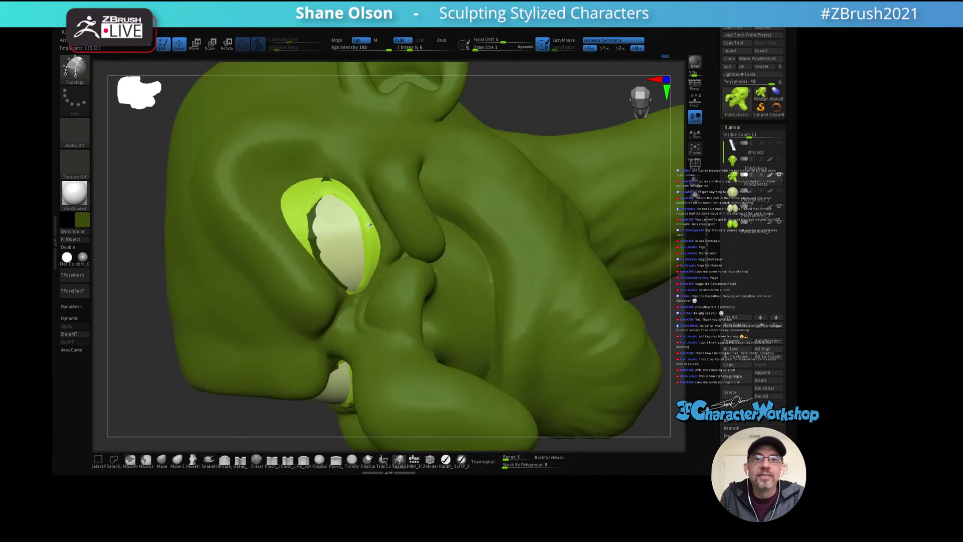
Step: Split the unmasked eyelid strip off the masked head into its own subtool with Split Unmasked Points
right_click_drag(437, 203, 436, 218)
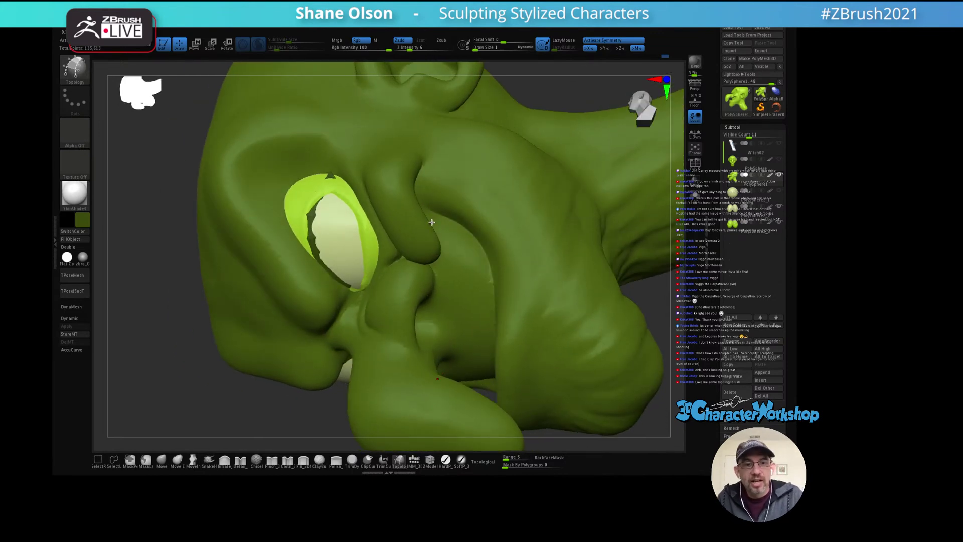
key("space")
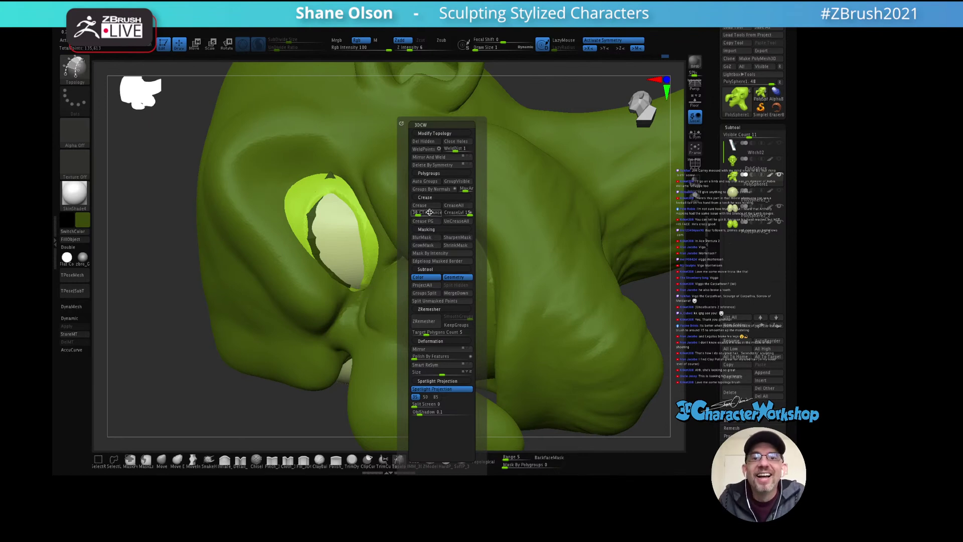
left_click(441, 301)
left_click(470, 228, "alt")
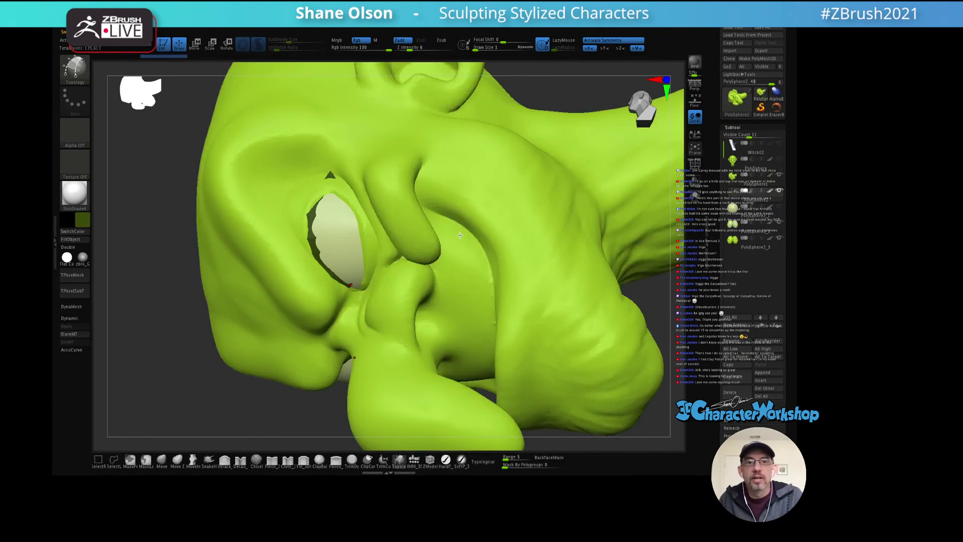
Step: Turn on Dynamic Subdivision for the eyelid strip, with a thickness of about 0.00367 and Post SubDiv off
mouse_move(471, 228)
right_mouse_down()
mouse_move(483, 225)
mouse_move(449, 243)
mouse_move(488, 234)
mouse_move(497, 211)
mouse_move(482, 242)
right_mouse_up()
key("d")
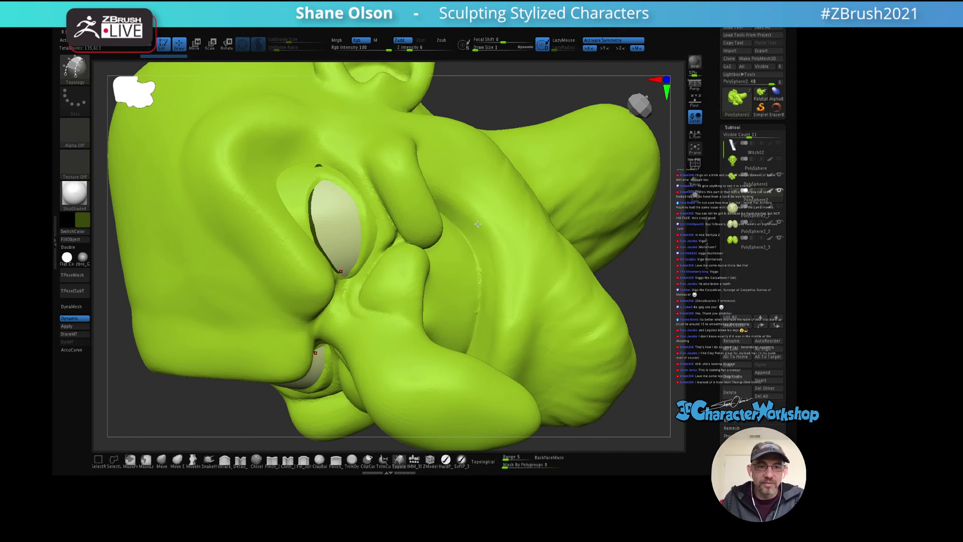
right_click_drag(505, 206, 482, 266)
right_click_drag(516, 228, 536, 209, "alt")
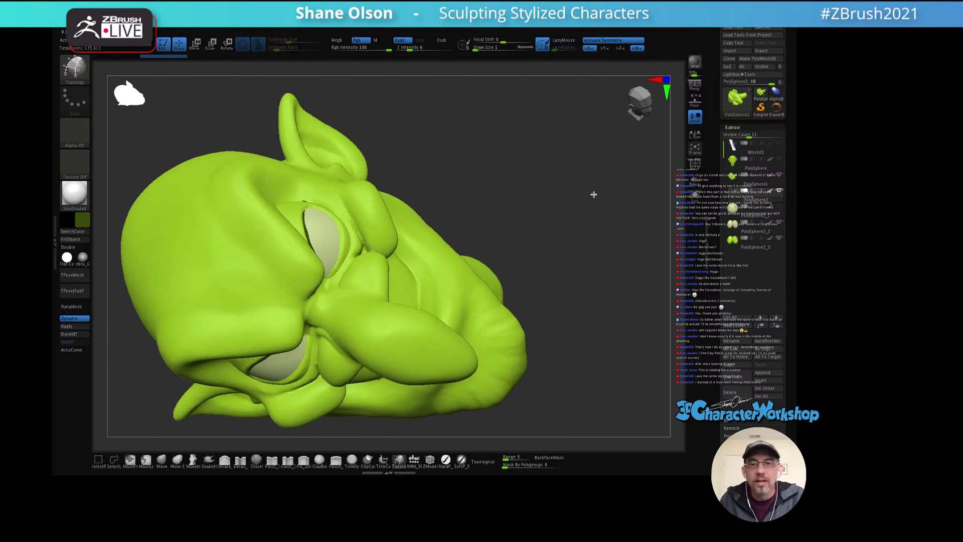
left_click_drag(715, 379, 716, 251)
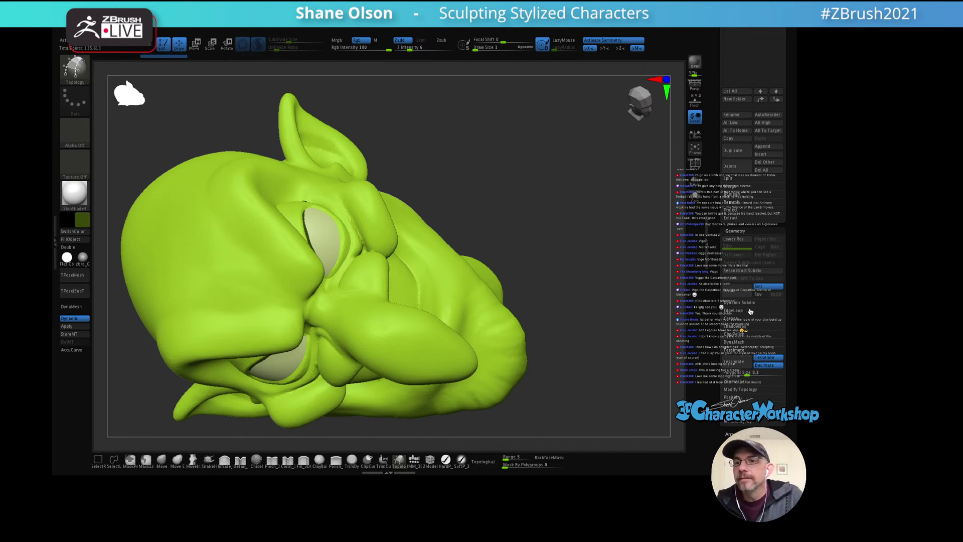
left_click(734, 303)
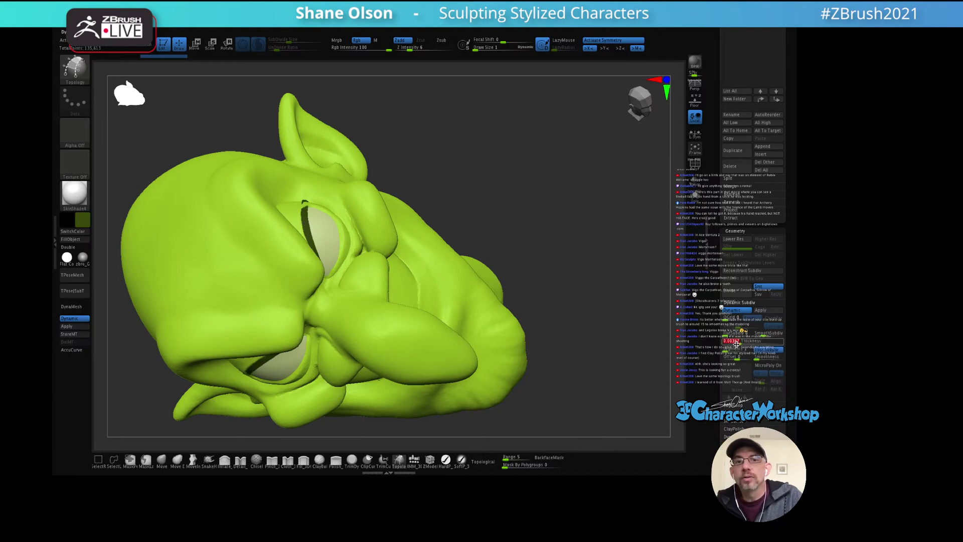
mouse_move(583, 252)
left_mouse_down()
mouse_move(585, 221)
mouse_move(588, 237)
left_mouse_up()
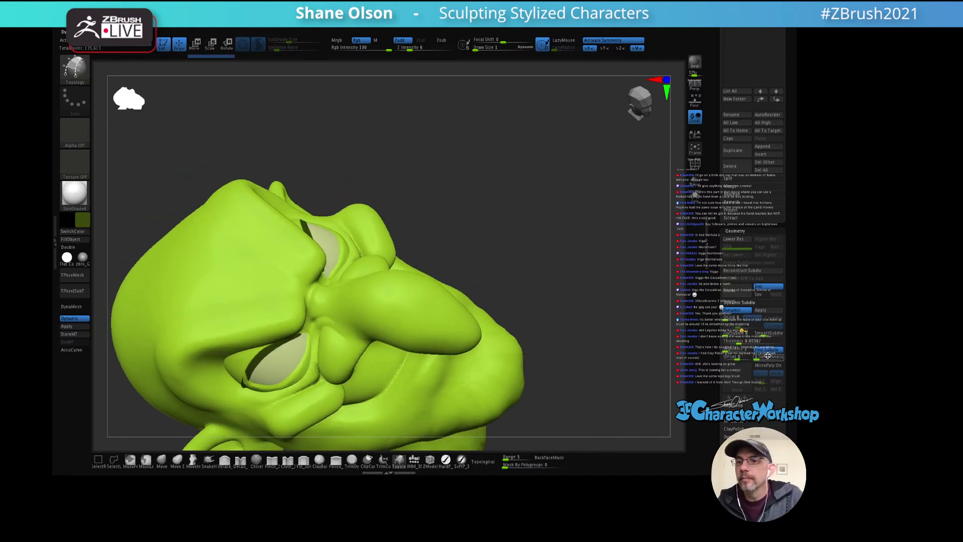
Step: Uncrease all edges of the eyelid strip
key("space")
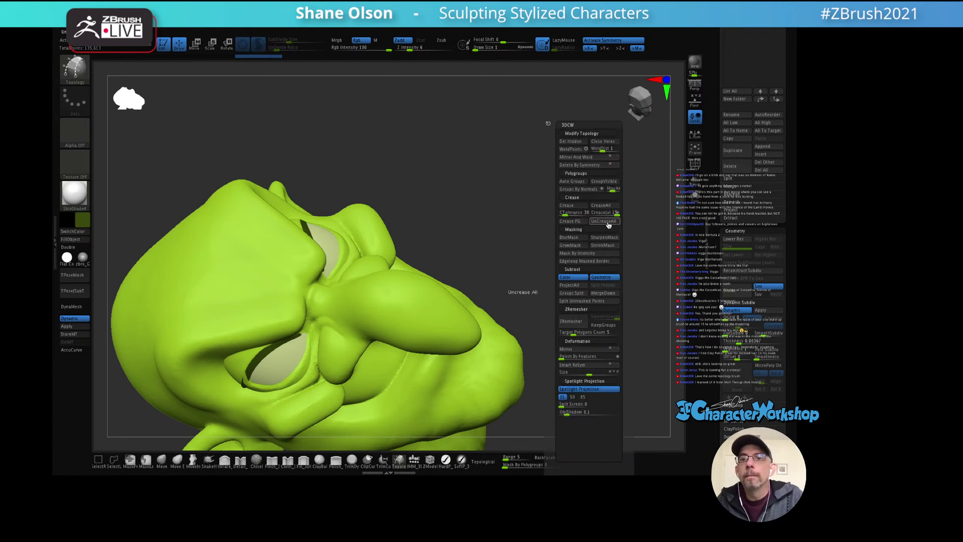
left_click_drag(600, 225, 563, 245)
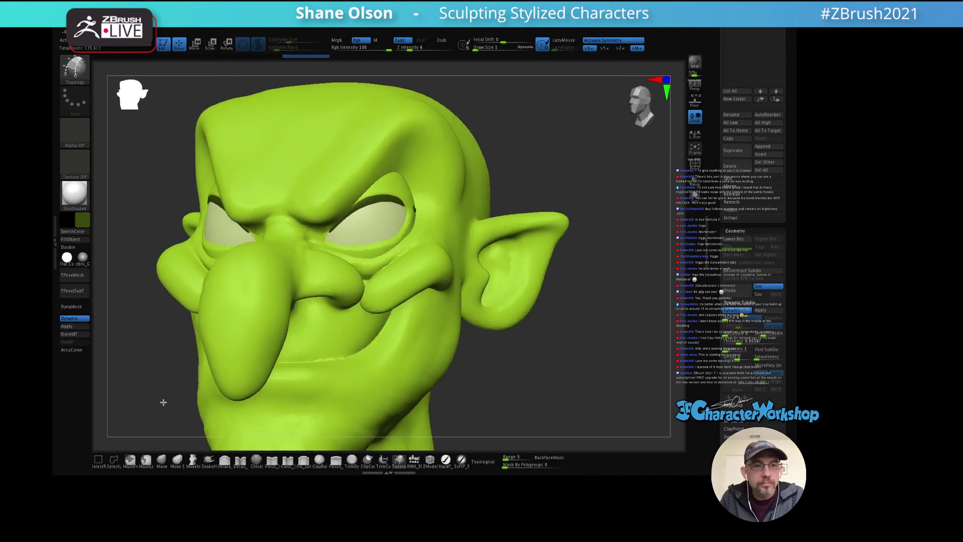
Step: Fit the outer corner of the eyelid strip to the eye using the Move brush at a draw size of about 48
left_click(163, 462)
key("s")
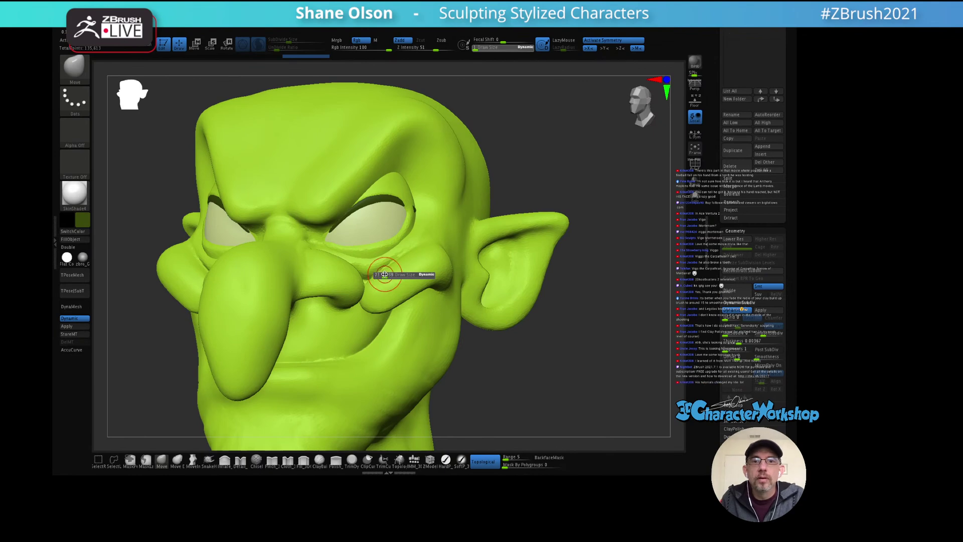
left_click_drag(387, 274, 389, 275)
mouse_move(445, 241)
right_mouse_down("ctrl")
mouse_move(467, 241)
mouse_move(455, 284)
mouse_move(463, 228)
mouse_move(453, 226)
right_mouse_up("ctrl")
left_click_drag(403, 233, 408, 237)
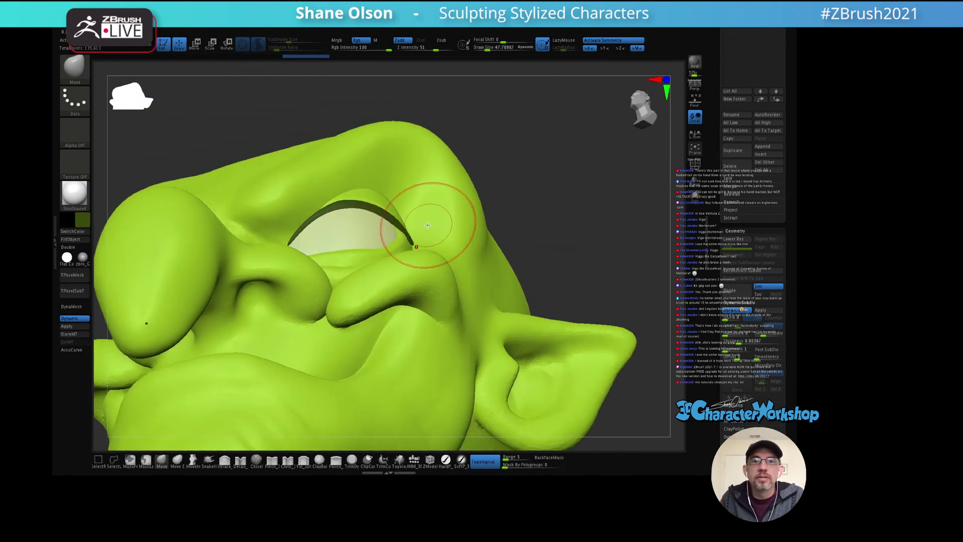
mouse_move(429, 226)
right_mouse_down()
mouse_move(416, 279)
mouse_move(393, 254)
mouse_move(415, 253)
mouse_move(339, 224)
right_mouse_up()
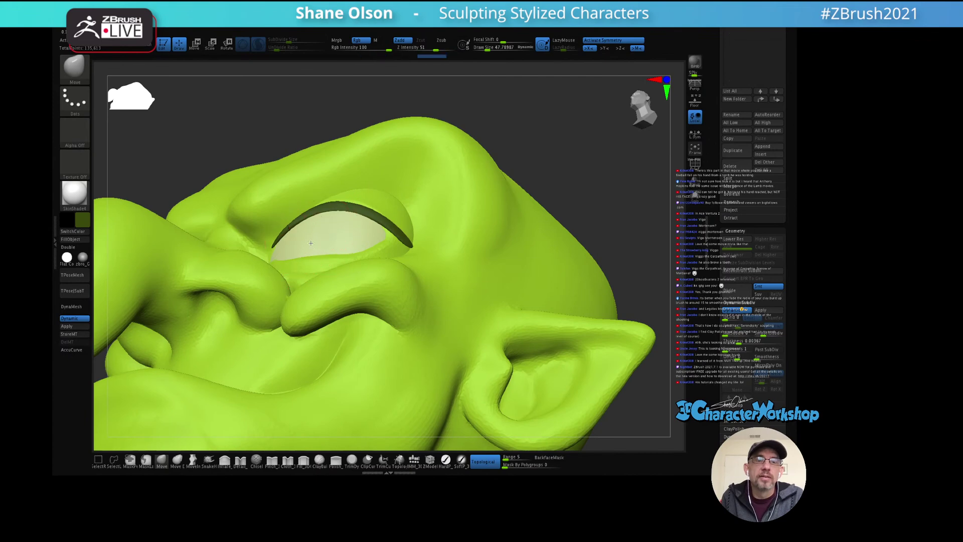
Step: Shape the inner corner and outer tip of the eyelid strip with the Move brush, then reduce the draw size
right_click_drag(275, 257, 275, 256)
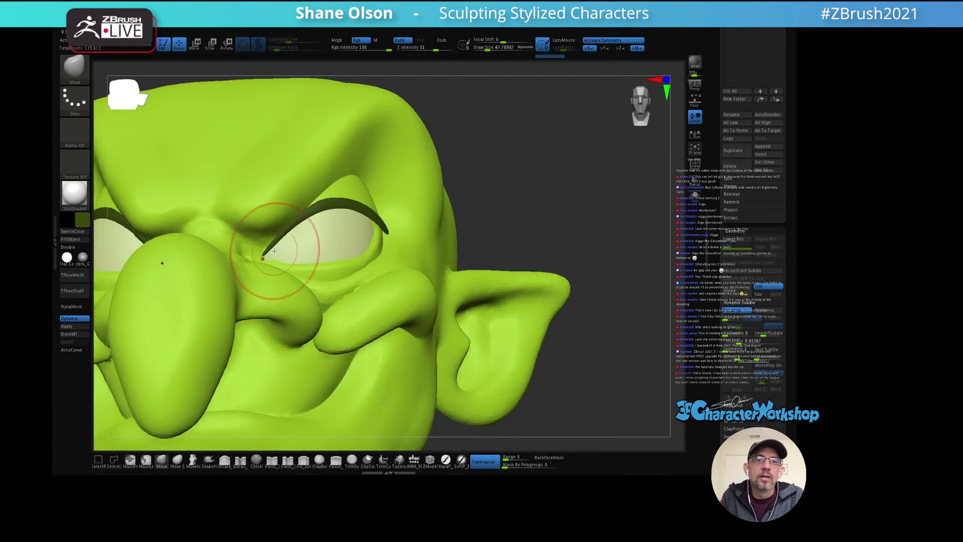
mouse_move(335, 226)
right_mouse_down()
mouse_move(352, 240)
mouse_move(292, 243)
mouse_move(306, 257)
mouse_move(298, 266)
mouse_move(300, 246)
mouse_move(286, 264)
right_mouse_up()
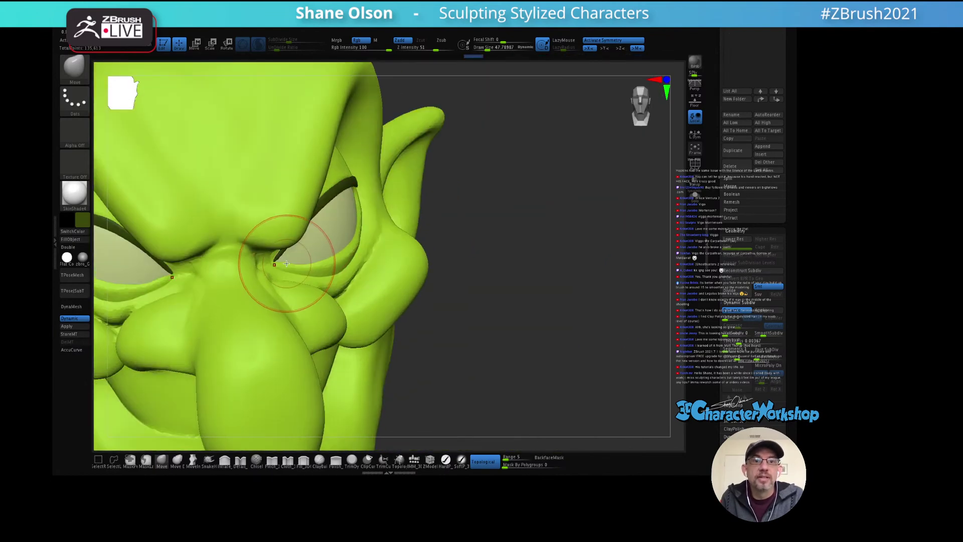
left_click_drag(286, 264, 281, 267)
mouse_move(321, 260)
right_mouse_down()
mouse_move(284, 264)
mouse_move(376, 214)
right_mouse_up()
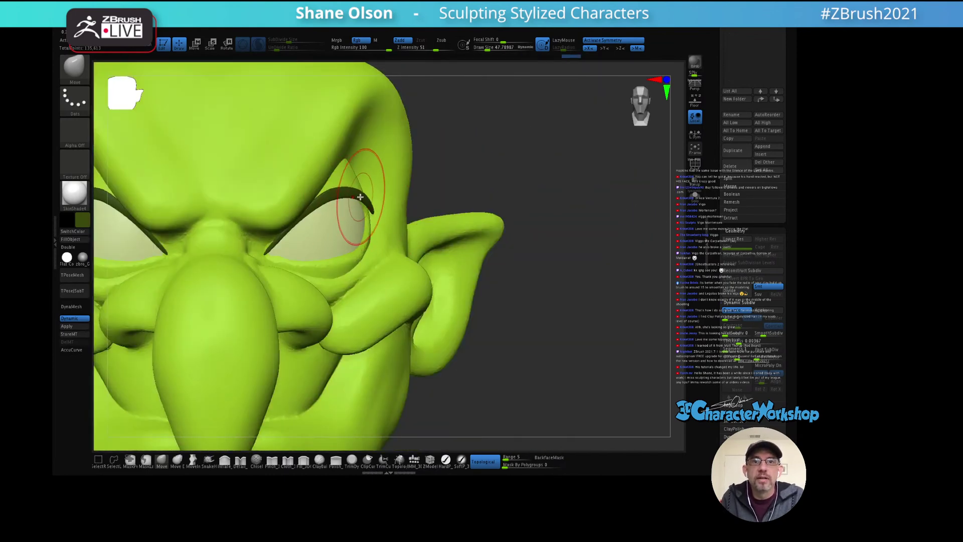
mouse_move(400, 216)
right_mouse_down()
mouse_move(373, 216)
mouse_move(409, 198)
mouse_move(410, 228)
mouse_move(425, 243)
mouse_move(425, 188)
right_mouse_up()
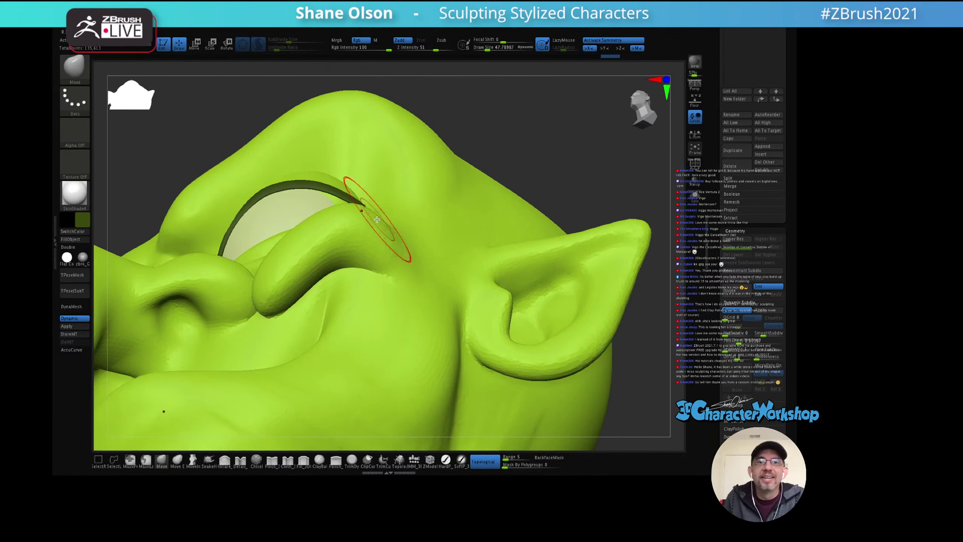
mouse_move(365, 204)
right_mouse_down()
mouse_move(414, 245)
mouse_move(439, 210)
mouse_move(479, 210)
mouse_move(509, 227)
mouse_move(425, 232)
mouse_move(456, 266)
right_mouse_up()
key("s")
left_click_drag(456, 254, 446, 253)
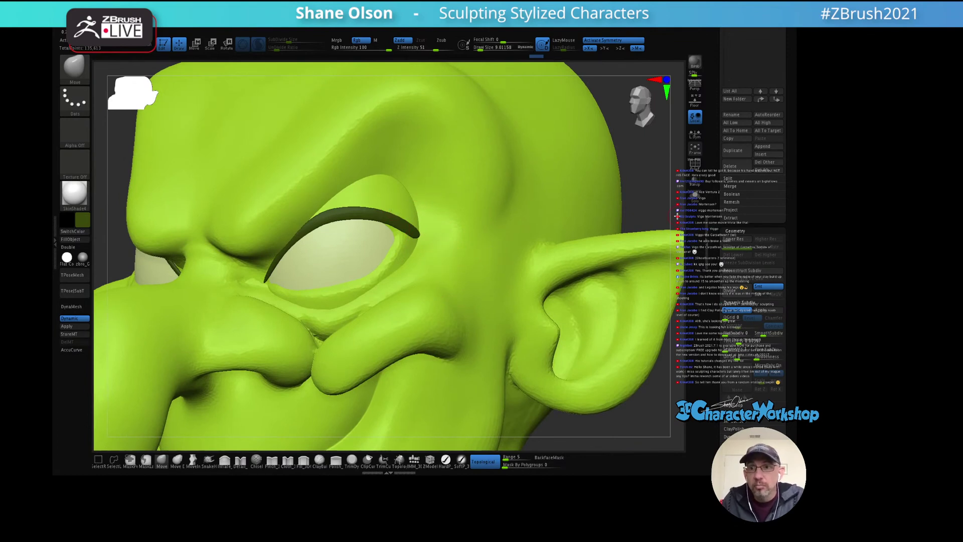
Step: Isolate the eyelid strips with polyframe display on and turn off Dynamic Subdivision
left_click(697, 205)
key("shift+f")
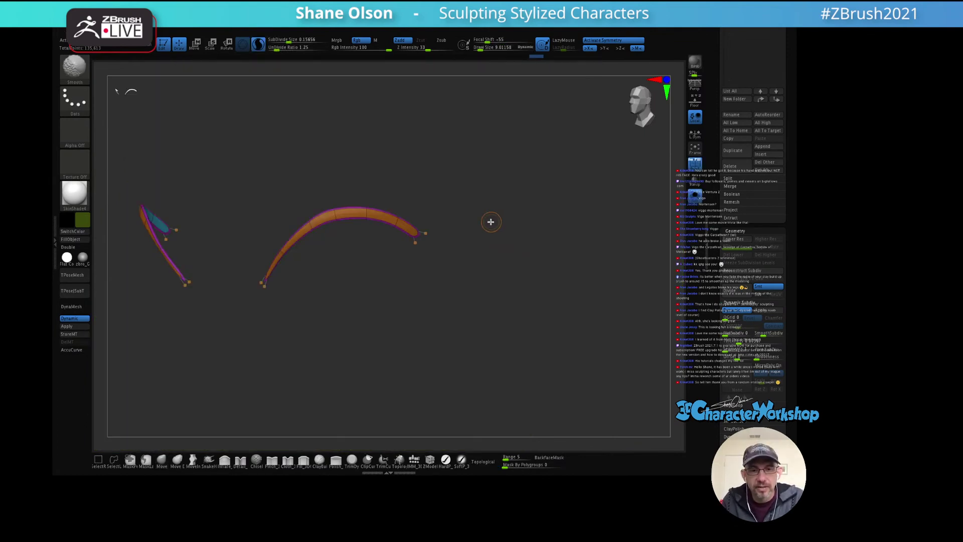
right_click_drag(499, 193, 507, 243, "ctrl")
key("shift+d")
mouse_move(506, 243)
left_mouse_down()
mouse_move(516, 217)
mouse_move(540, 243)
mouse_move(518, 228)
mouse_move(488, 241)
left_mouse_up()
key("ctrl+n")
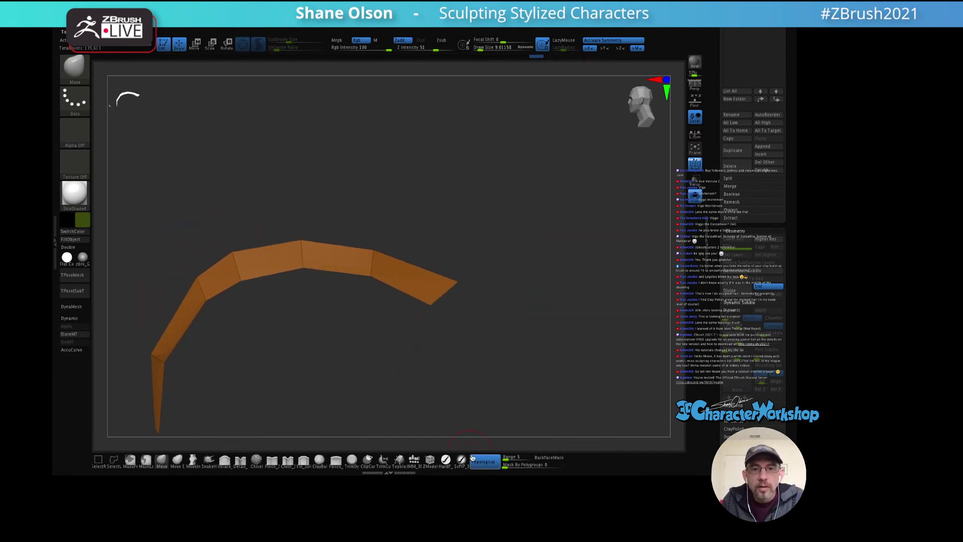
Step: Insert two single edge loops across the outer segments of the eyelid strip with the ZModeler brush
left_click(430, 461)
left_click_drag(466, 311, 444, 283)
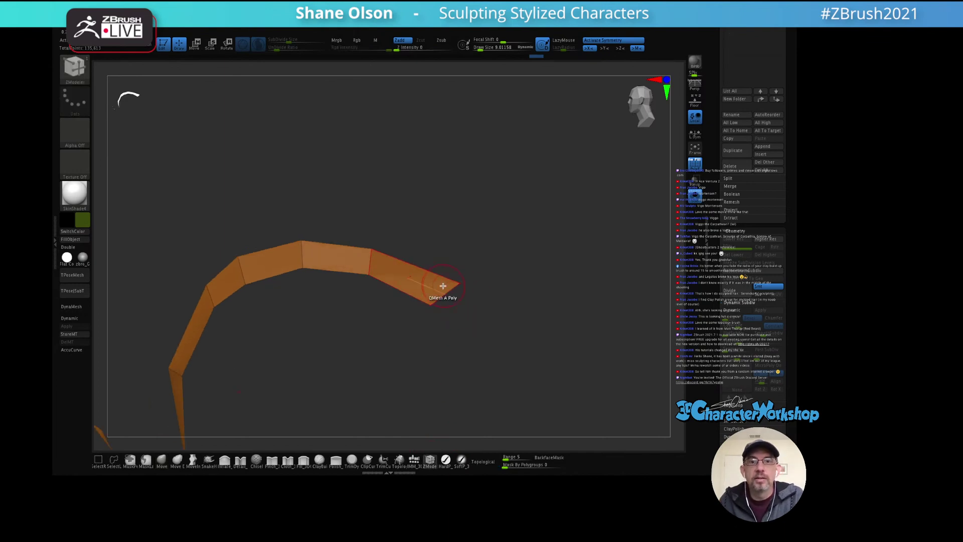
key("space")
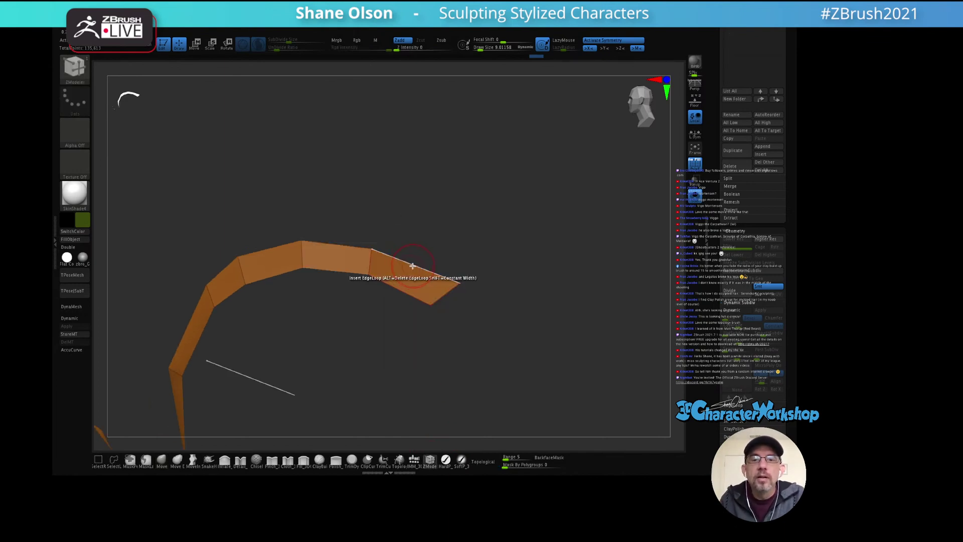
left_click(416, 267)
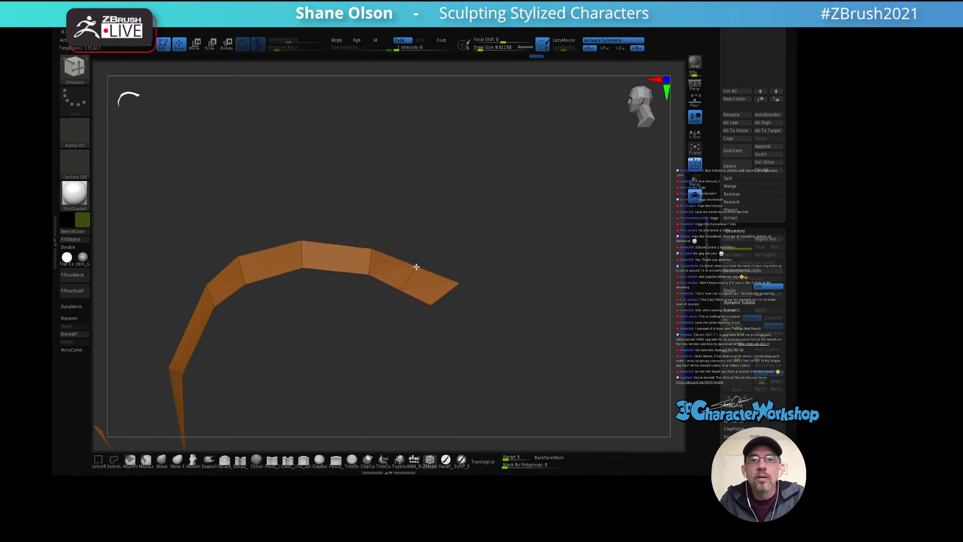
left_click(337, 244)
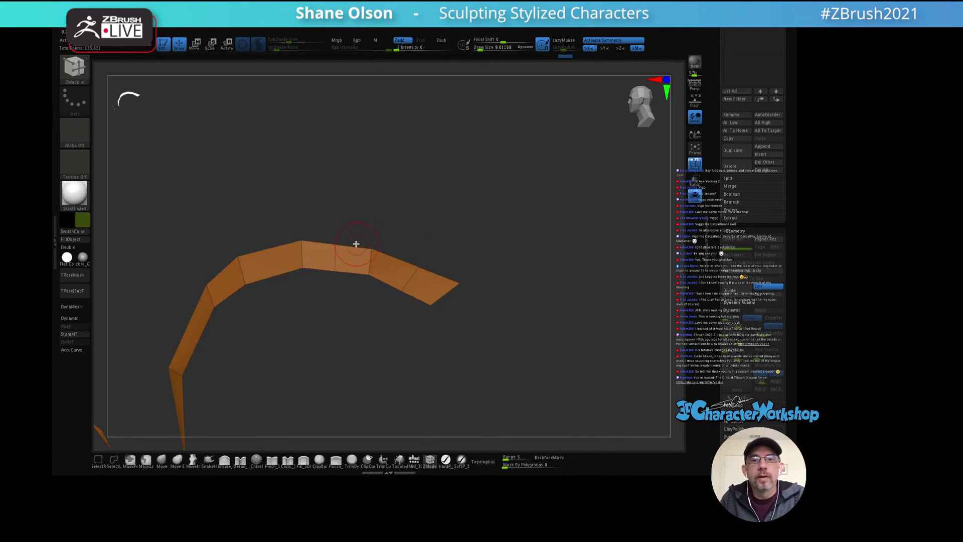
Step: Try to extrude an upper edge of the eyelid strip with ZModeler's Extrude Edge Face action, then undo it
key("space")
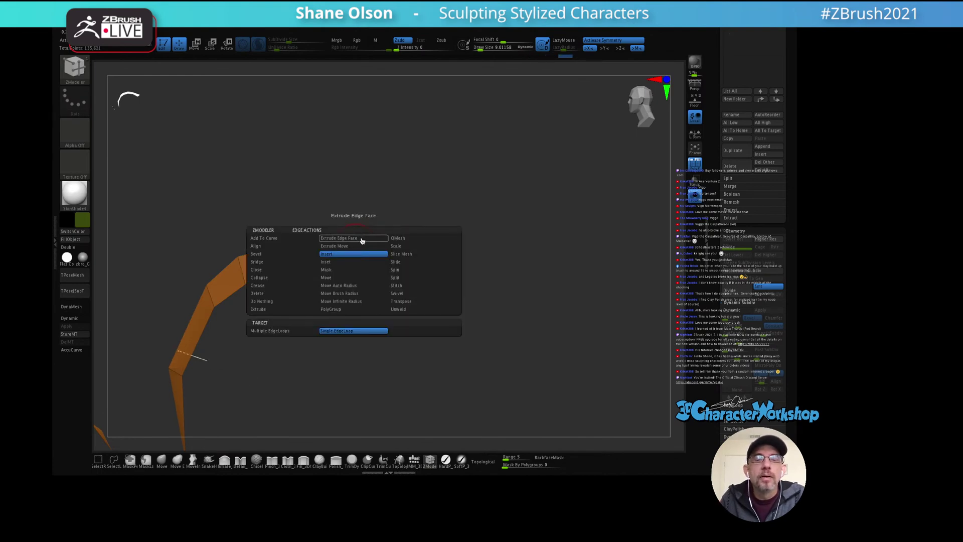
left_click(361, 240)
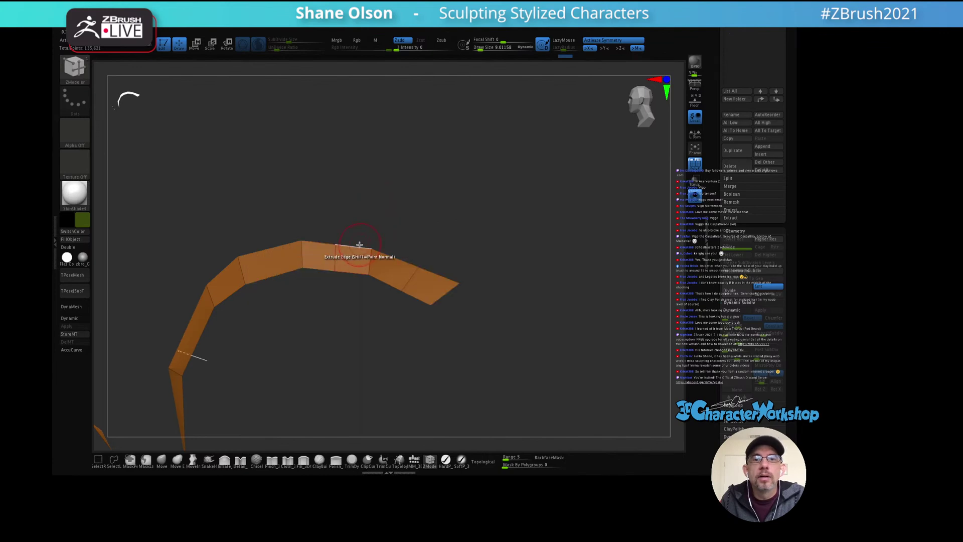
left_click_drag(359, 246, 361, 227)
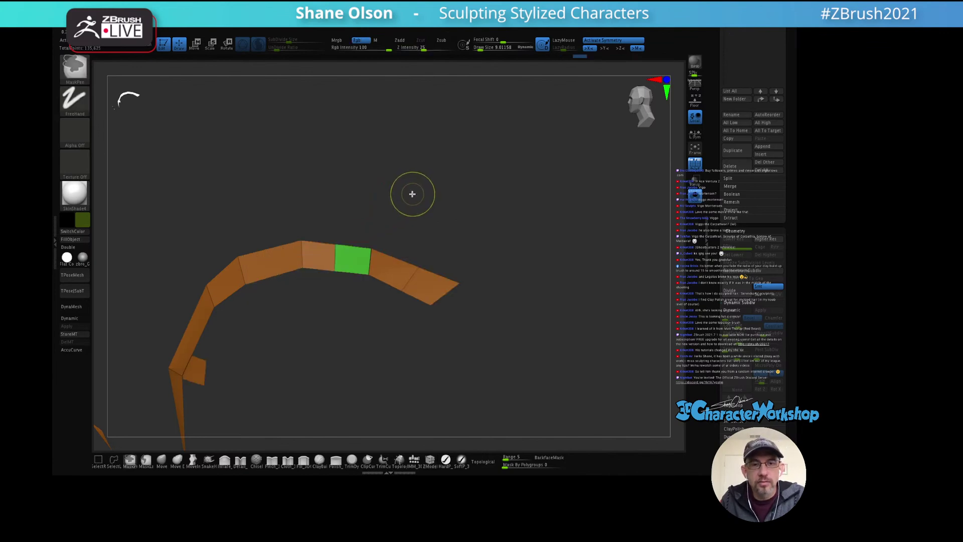
key("ctrl+z")
Step: Extrude two upper edges of the eyelid strip into short lash spikes with ZModeler's Extrude Move edge action
left_click_drag(414, 194, 449, 245)
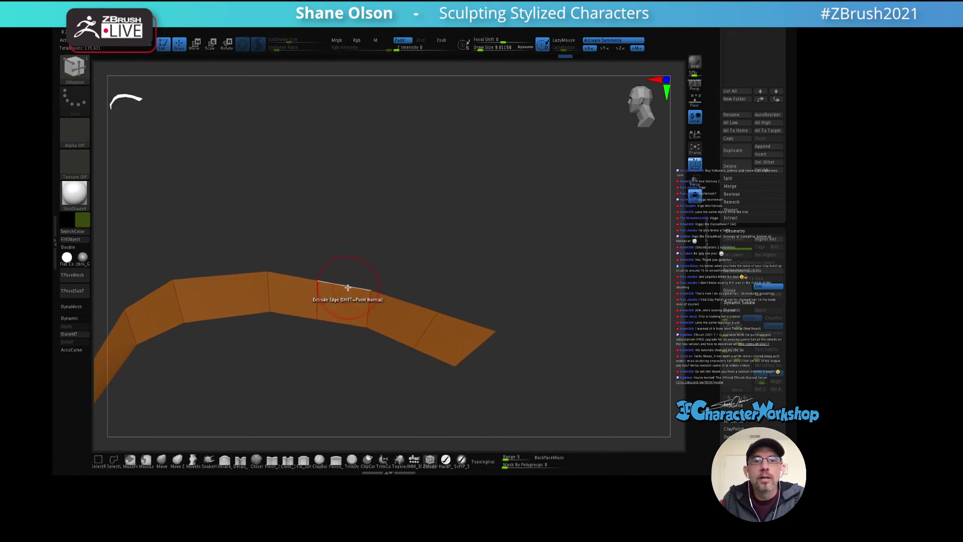
key("space")
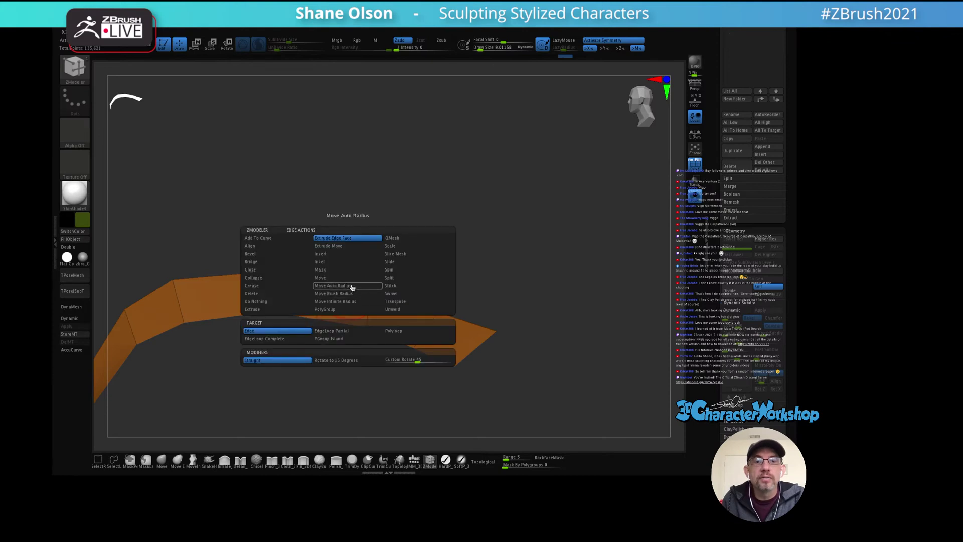
left_click(351, 249)
left_click_drag(354, 287, 360, 241)
left_click_drag(484, 231, 480, 254)
left_click_drag(467, 320, 494, 273)
mouse_move(498, 211)
left_mouse_down()
mouse_move(468, 224)
mouse_move(494, 219)
left_mouse_up()
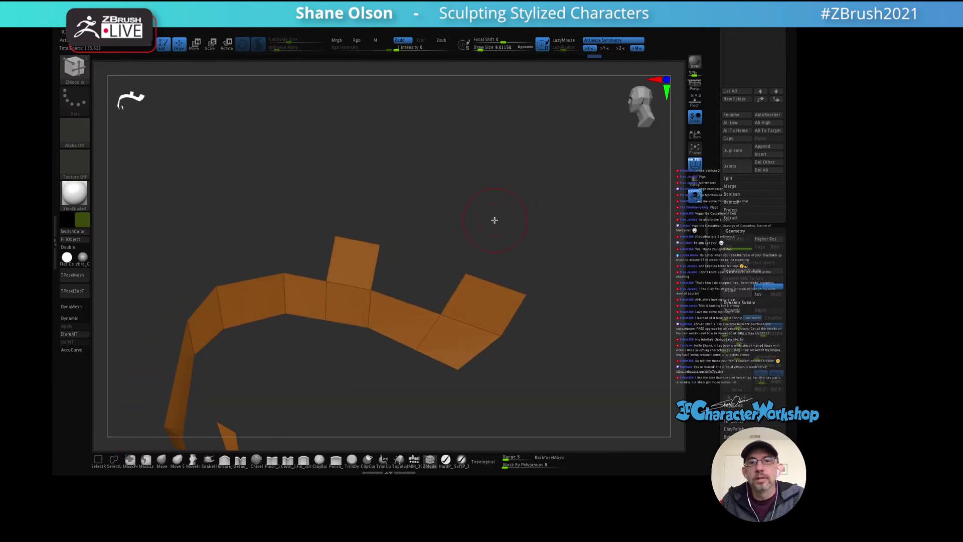
Step: Extrude the end edges of both lash spikes again to add a second segment to each
right_click_drag(527, 214, 541, 212, "ctrl")
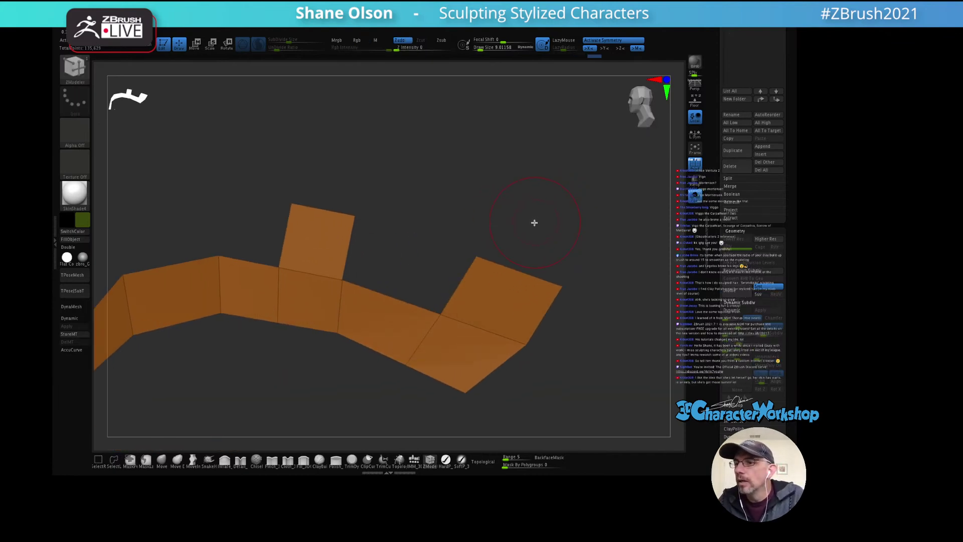
left_click_drag(534, 223, 520, 227)
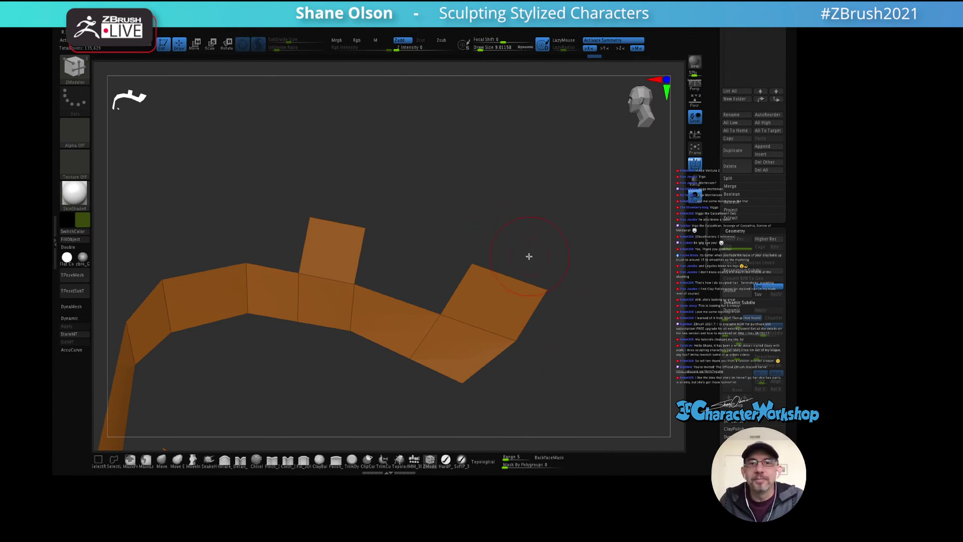
left_click_drag(508, 275, 525, 237)
left_click_drag(333, 221, 344, 189)
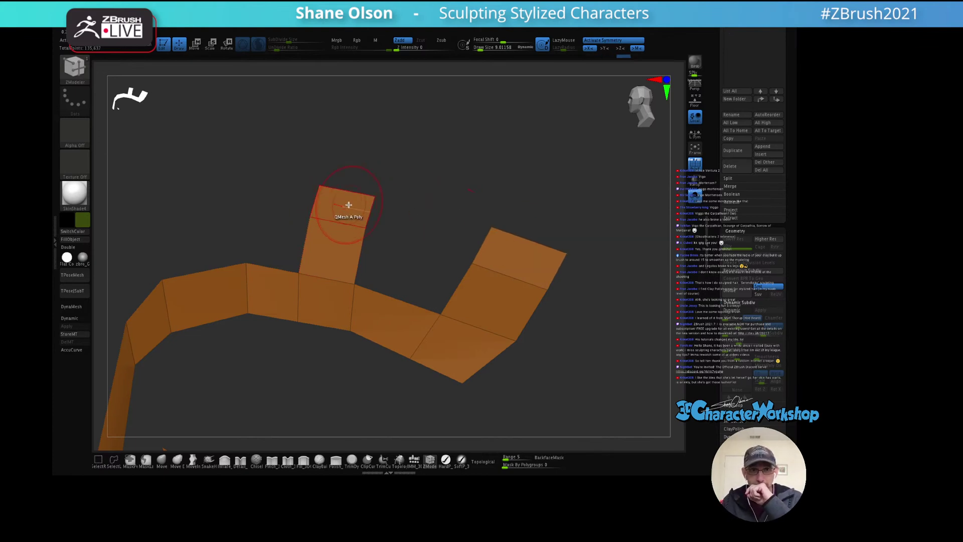
Step: Adjust the end and middle corners of the inner lash spike using the Move brush at a draw size of about 4.5
left_click(176, 460)
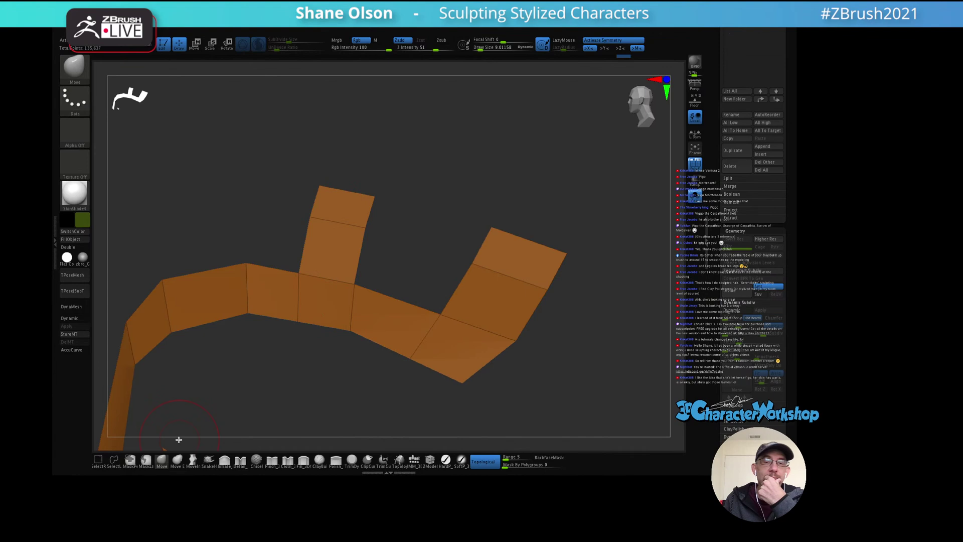
key("s")
left_click(409, 213)
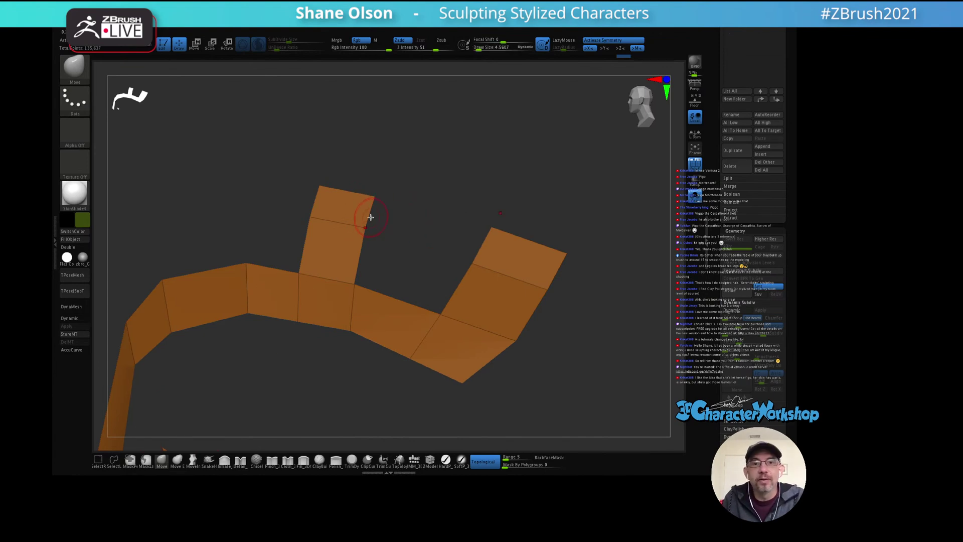
left_click_drag(367, 191, 364, 190)
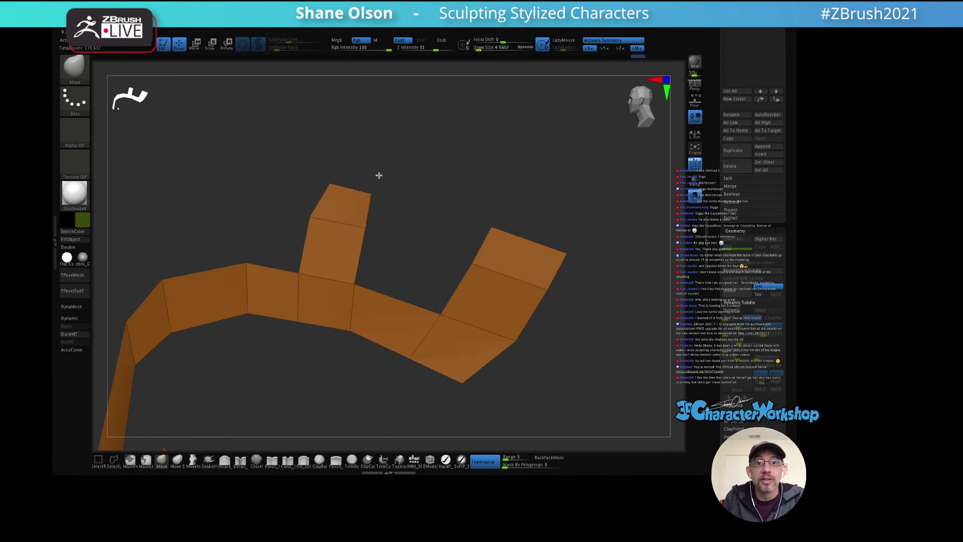
mouse_move(317, 216)
left_mouse_down()
mouse_move(328, 258)
mouse_move(315, 230)
left_mouse_up()
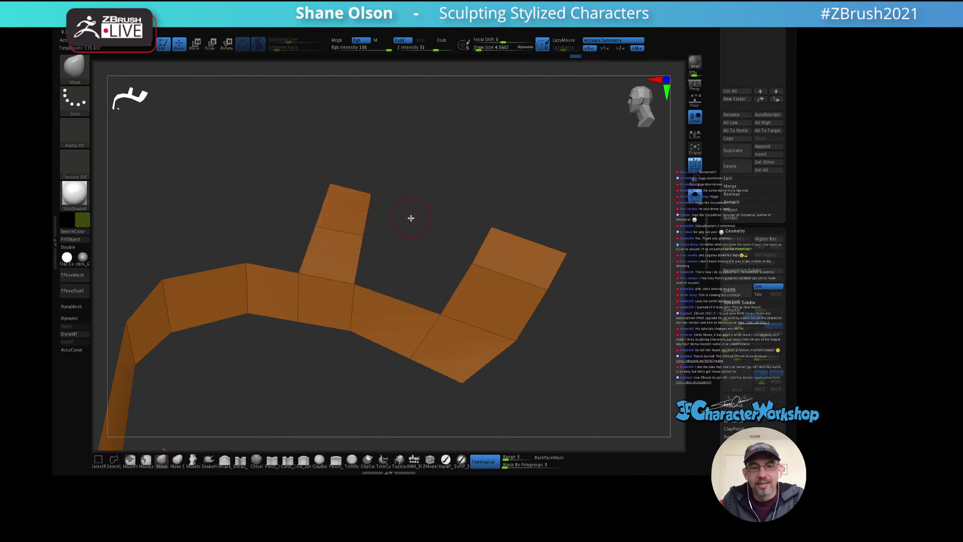
Step: Pull the corner points of the outer lash spike inward with the Move brush to begin tapering it
left_click_drag(504, 235, 524, 240)
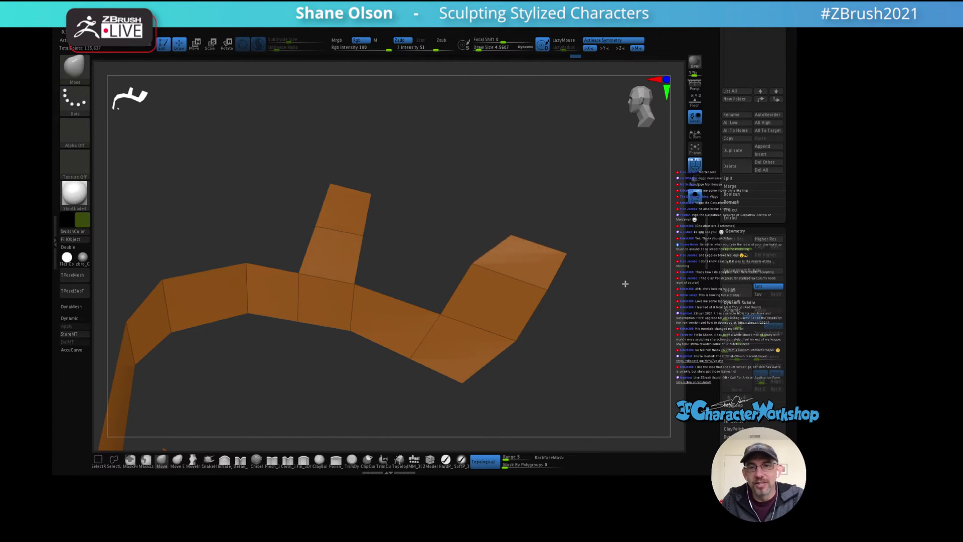
left_click_drag(478, 269, 484, 273)
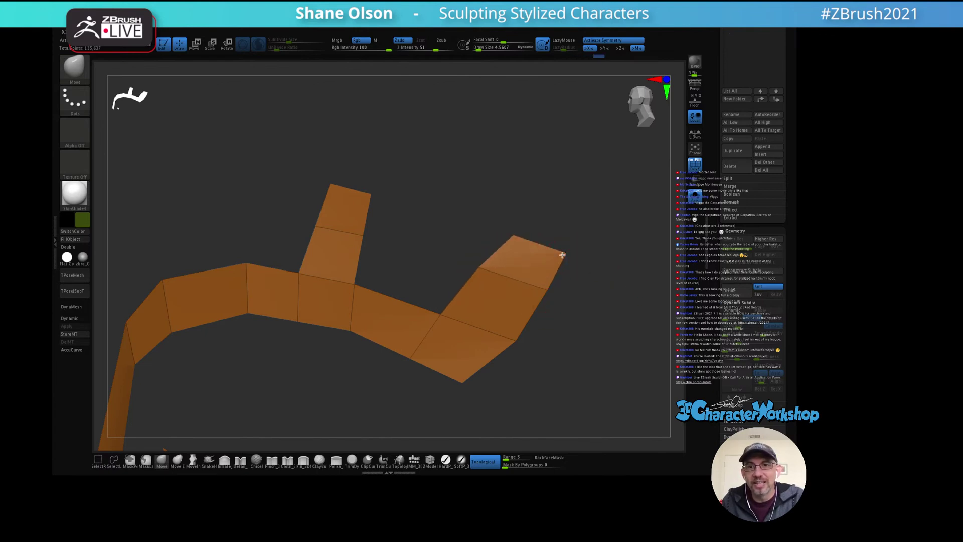
left_click_drag(545, 293, 540, 293)
left_click_drag(441, 316, 439, 314)
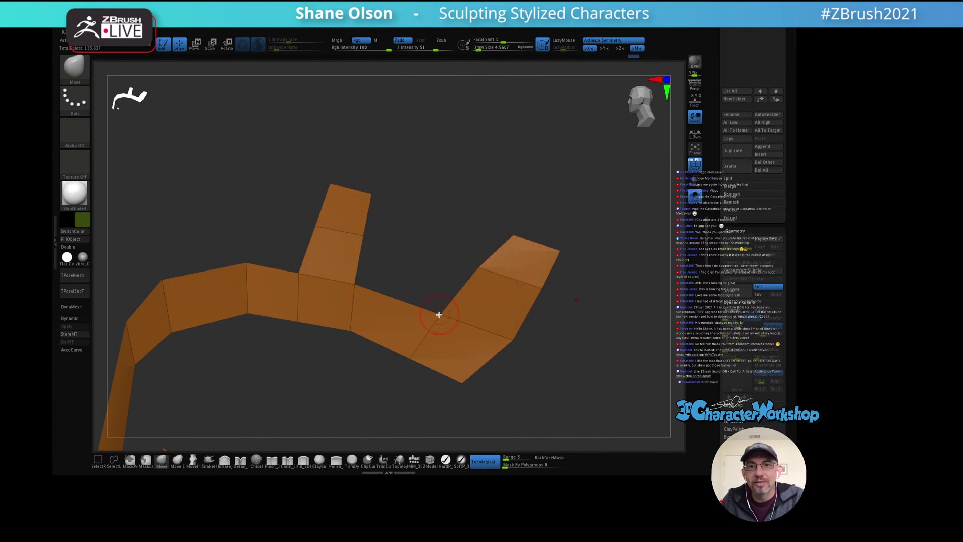
left_click_drag(480, 282, 486, 285)
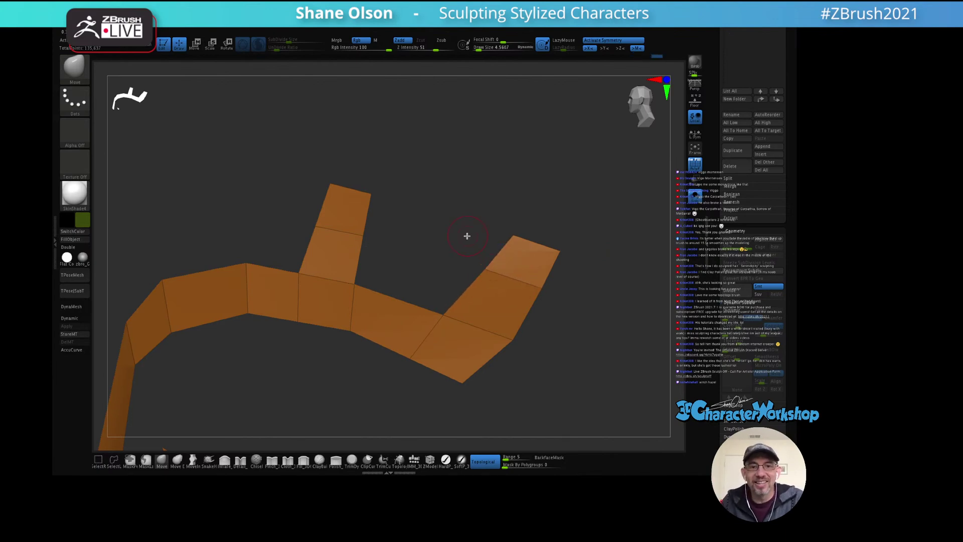
Step: Raise the draw size to about 7.7 and narrow the outer lash spike toward its outer side
key("s")
left_click_drag(463, 258, 466, 258)
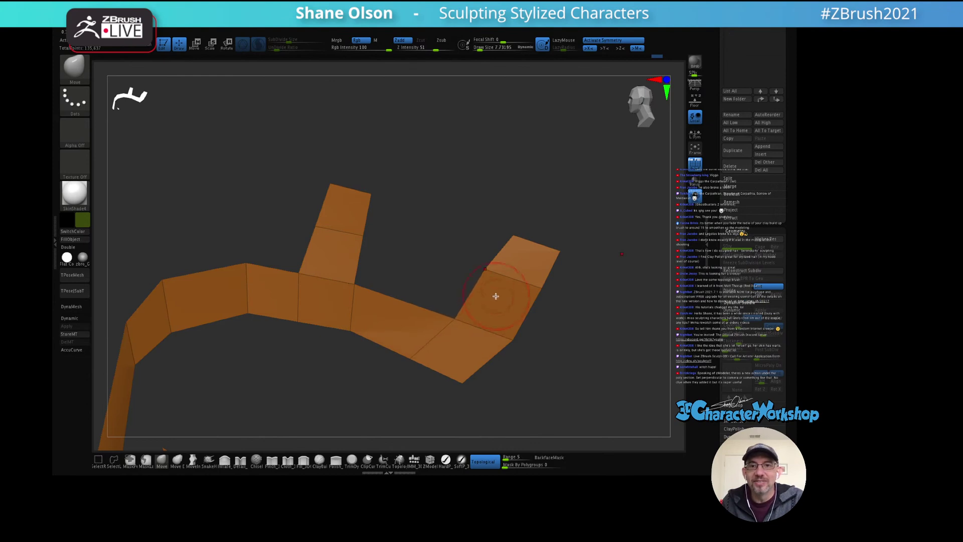
left_click_drag(485, 282, 533, 303)
left_click_drag(512, 243, 551, 252)
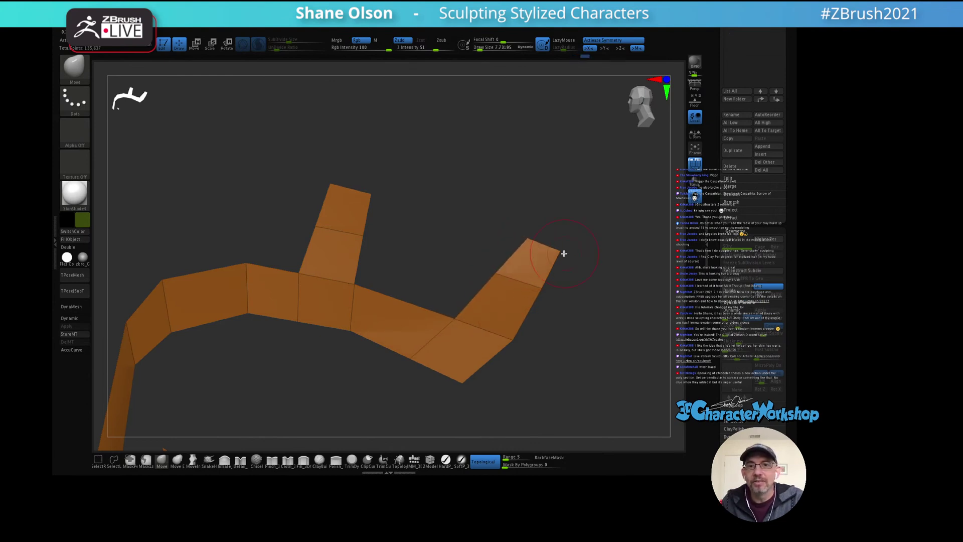
left_click_drag(495, 274, 513, 277)
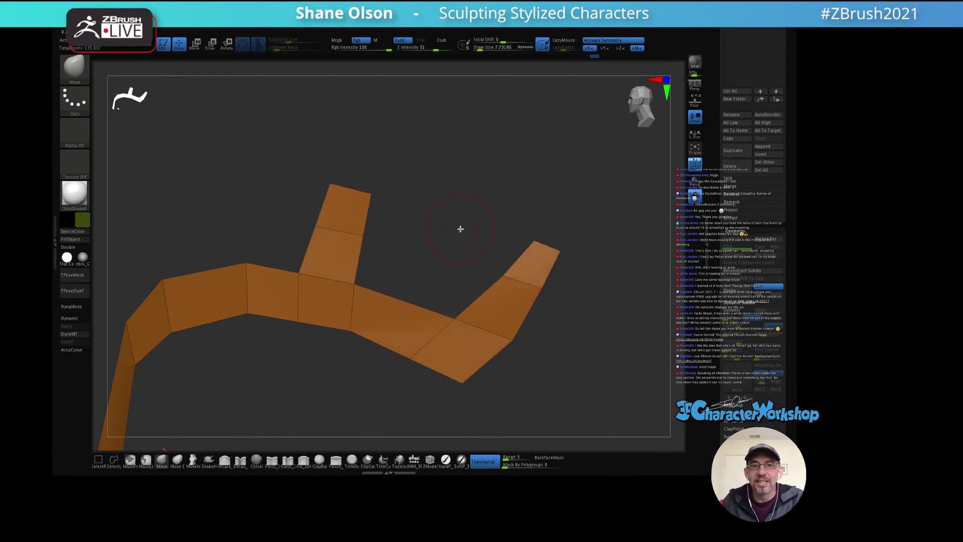
Step: Narrow the inner lash spike from its base to its tip by moving its inner-side points outward
left_click_drag(421, 206, 464, 224)
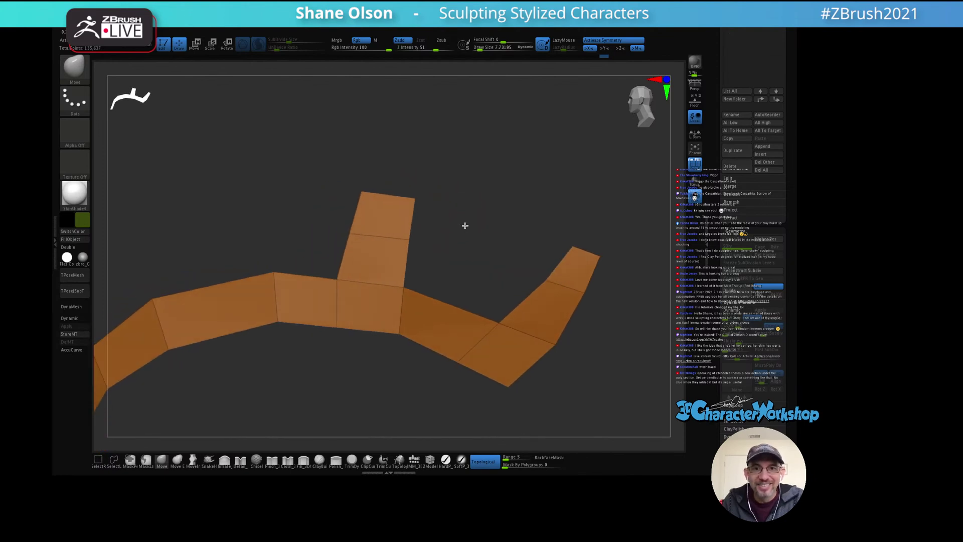
left_click_drag(334, 282, 396, 282)
left_click_drag(360, 236, 398, 224)
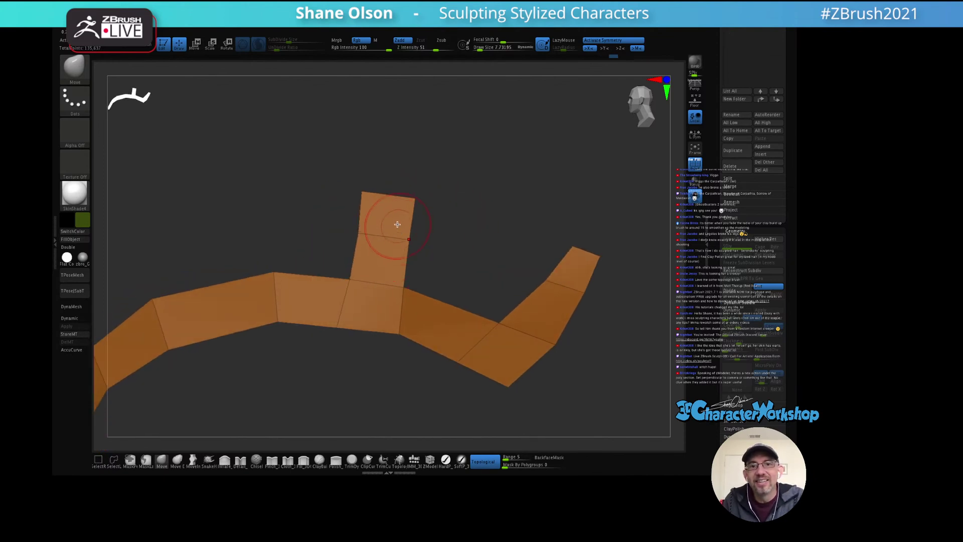
left_click_drag(362, 195, 453, 206)
left_click_drag(368, 239, 409, 237)
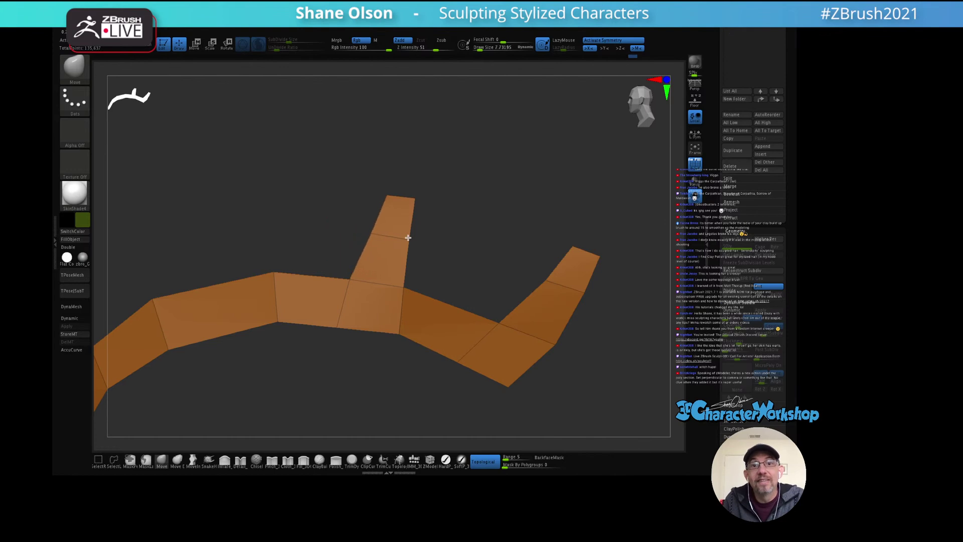
Step: Shift the inner lash spike's base and middle points outward so the spike curves like the outer one
left_click_drag(447, 212, 458, 206)
left_click_drag(411, 279, 432, 284)
left_click_drag(365, 282, 408, 286)
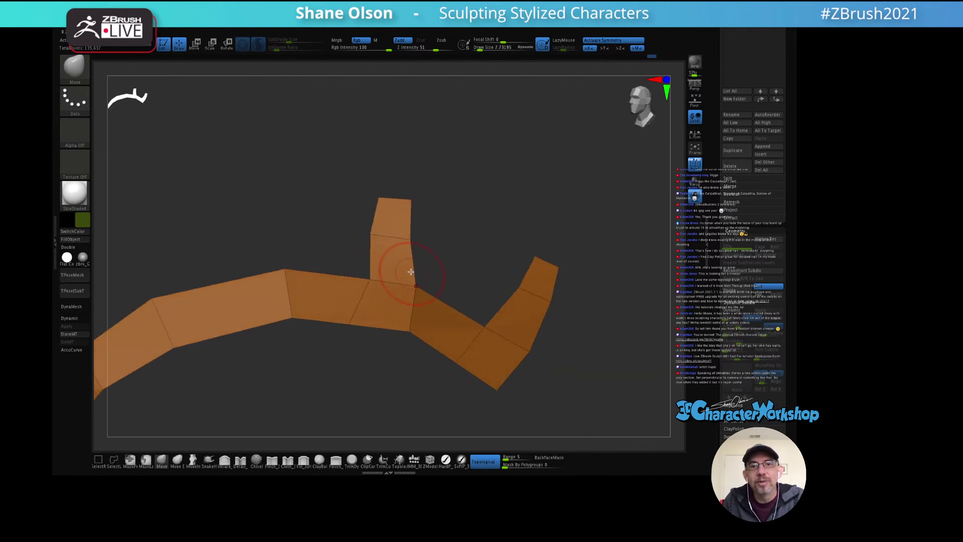
left_click_drag(411, 242, 445, 243)
left_click_drag(369, 235, 428, 241)
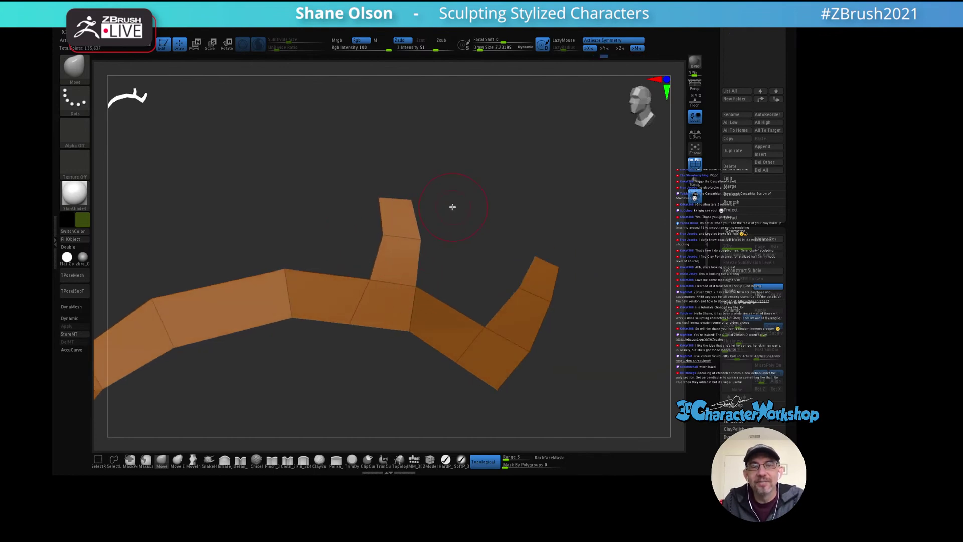
left_click_drag(452, 207, 462, 187)
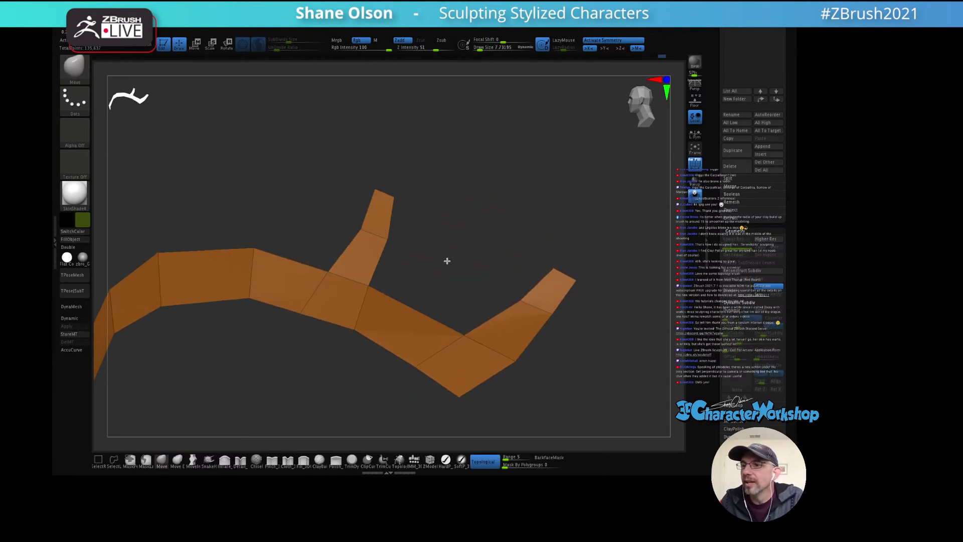
Step: Turn Dynamic Subdivision on, hide the polyframe and leave Solo mode to show the lashes on the head
left_click_drag(447, 260, 373, 317)
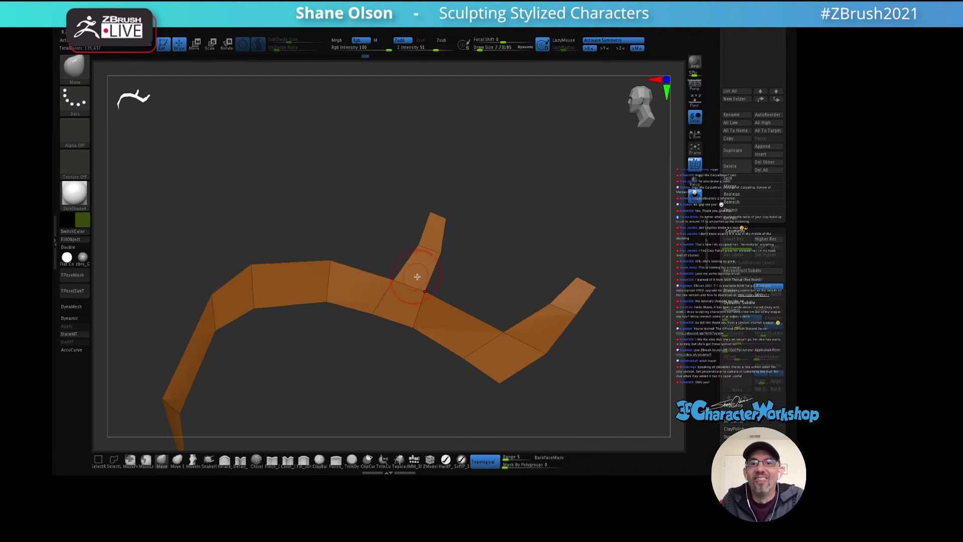
key("d")
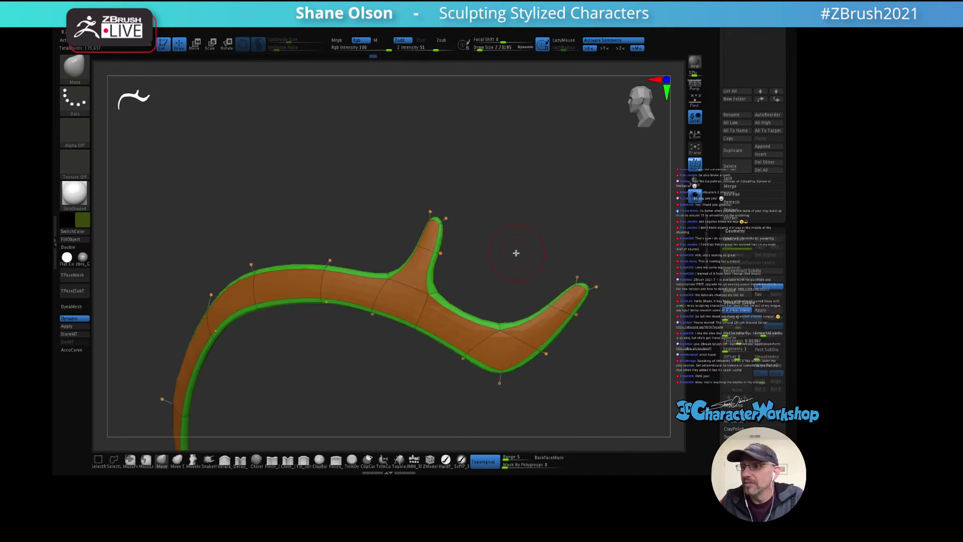
left_click_drag(508, 252, 482, 204, "alt")
key("shift+f")
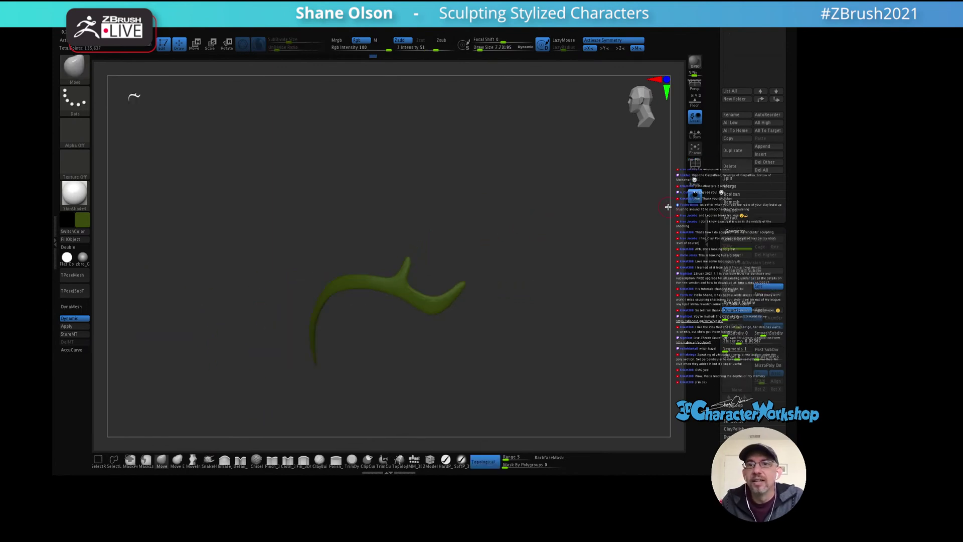
left_click(696, 198)
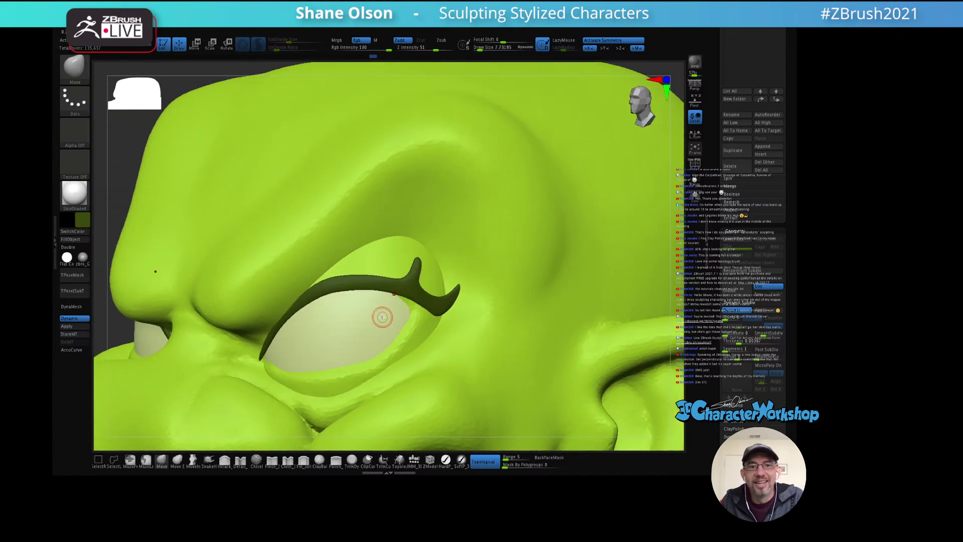
Step: Enlarge the Move brush to a draw size of about 33 and adjust the lash spikes against the eyelid
key("s")
left_click_drag(354, 259, 363, 260)
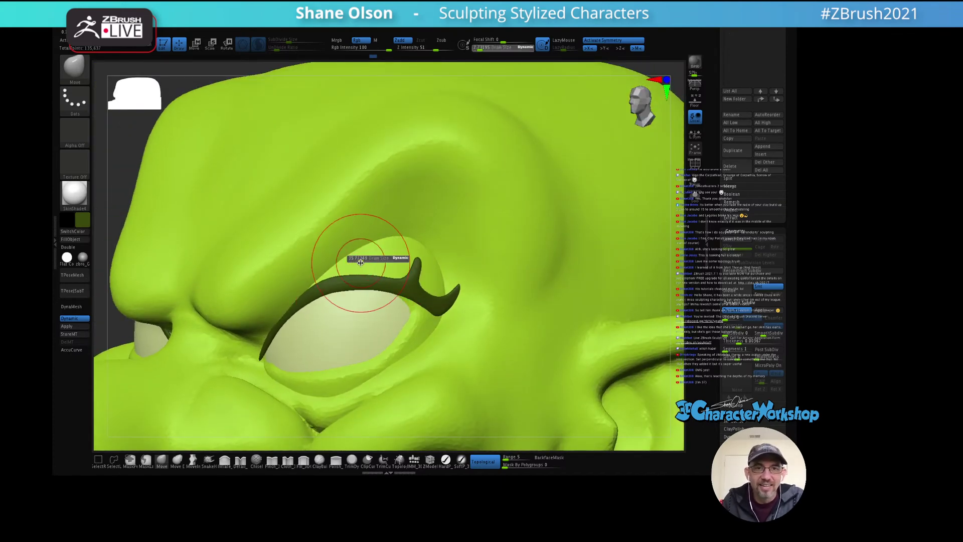
key("s")
left_click_drag(421, 256, 419, 256)
right_click_drag(432, 238, 426, 276)
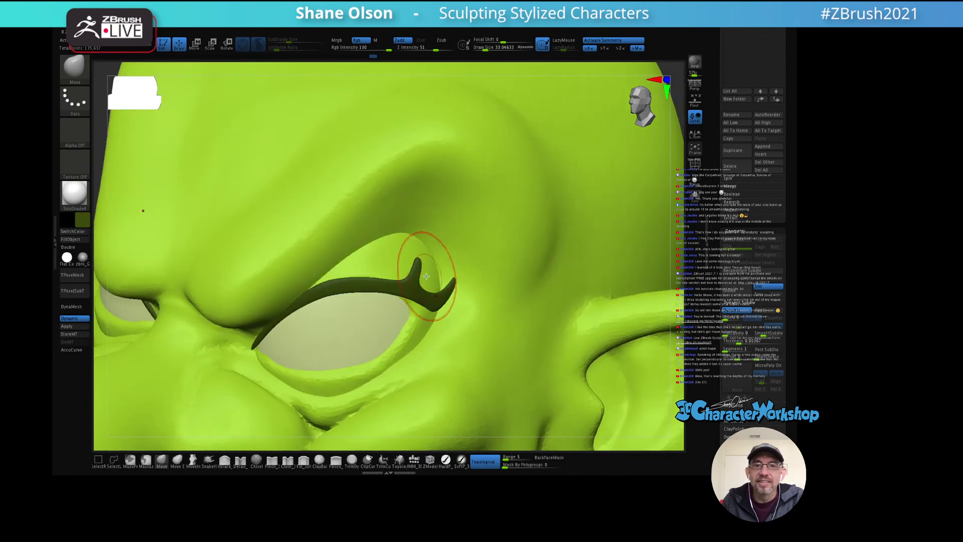
mouse_move(489, 280)
right_mouse_down()
mouse_move(489, 261)
mouse_move(486, 277)
mouse_move(453, 269)
mouse_move(452, 279)
right_mouse_up()
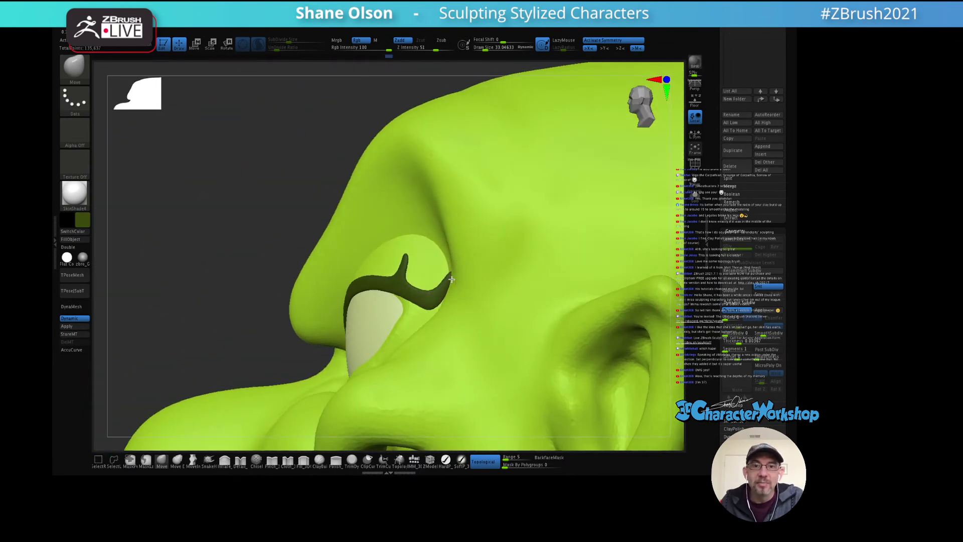
Step: Increase the draw size to about 58 and turn off Topological masking for the Move brush
key("s")
left_click_drag(457, 277, 460, 258)
left_click(485, 462)
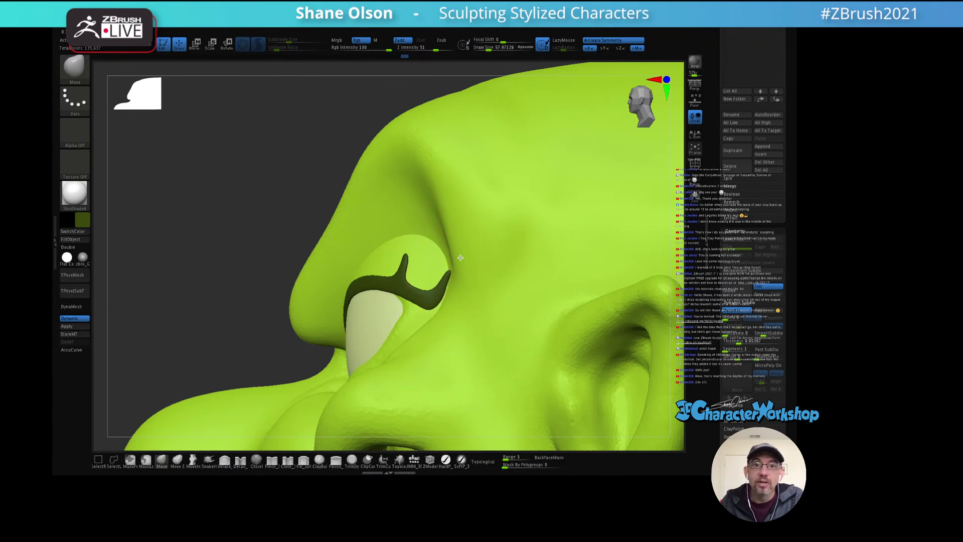
mouse_move(463, 275)
right_mouse_down()
mouse_move(492, 306)
mouse_move(455, 286)
mouse_move(454, 310)
right_mouse_up()
Step: Reposition the lash spikes against the outer eyelid with a draw size of about 30, then raise it to about 39
key("s")
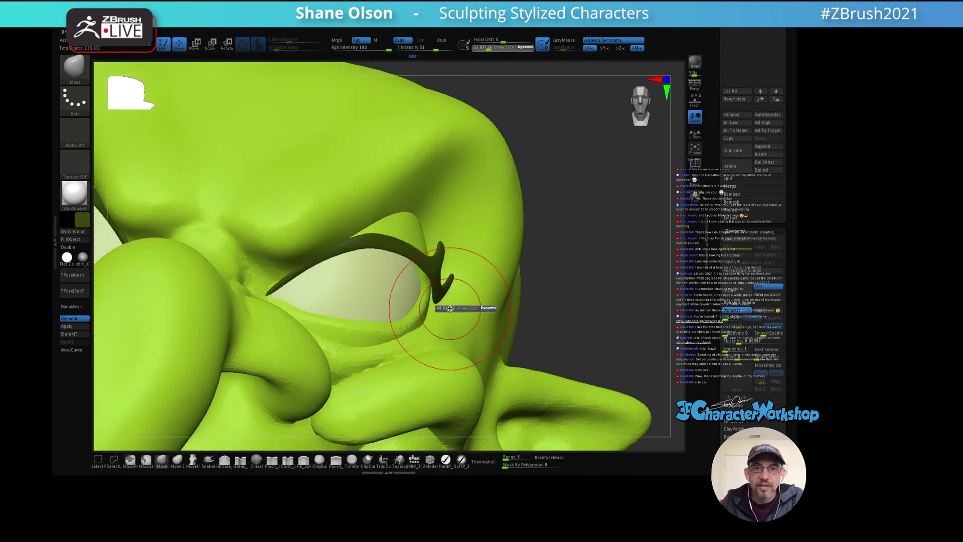
left_click_drag(450, 307, 445, 307)
mouse_move(448, 279)
right_mouse_down()
mouse_move(436, 263)
mouse_move(454, 285)
mouse_move(503, 248)
mouse_move(417, 277)
right_mouse_up()
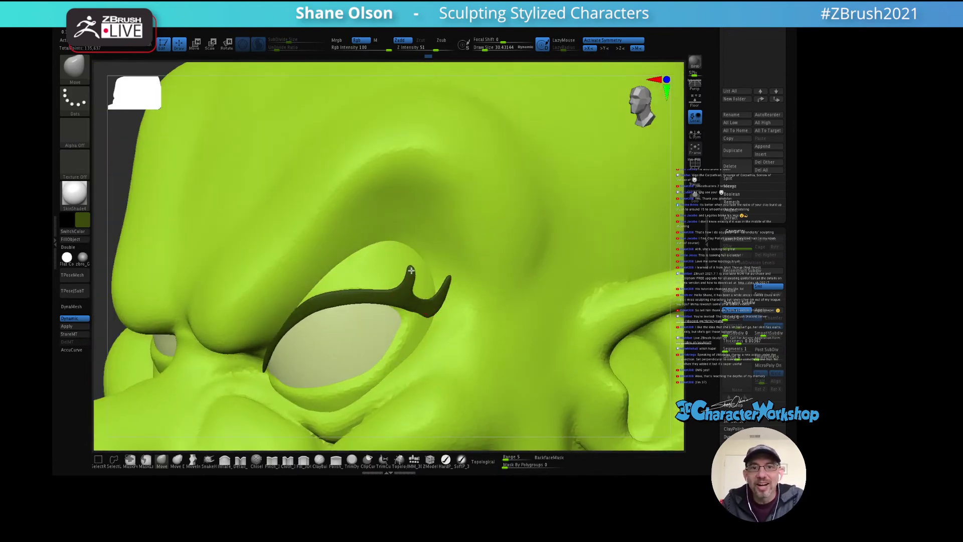
mouse_move(463, 237)
right_mouse_down()
mouse_move(451, 222)
mouse_move(417, 301)
mouse_move(424, 273)
right_mouse_up()
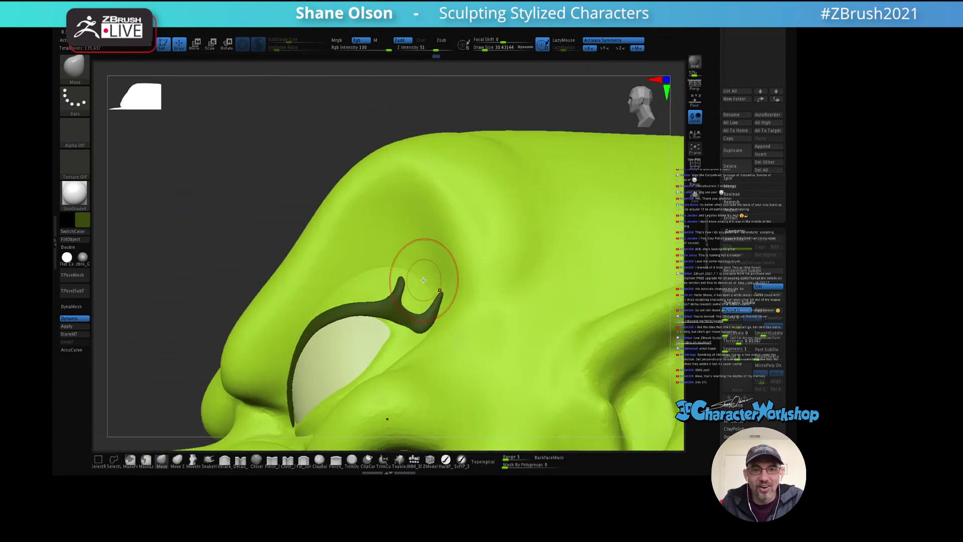
key("s")
left_click_drag(404, 292, 407, 292)
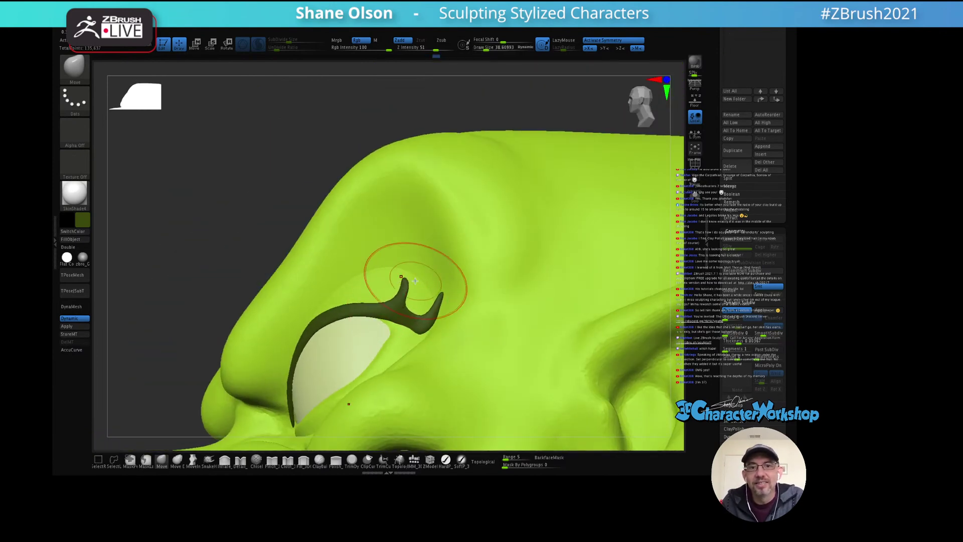
Step: Adjust the tip of the outer lash spike with the Move brush at a draw size of about 26
key("s")
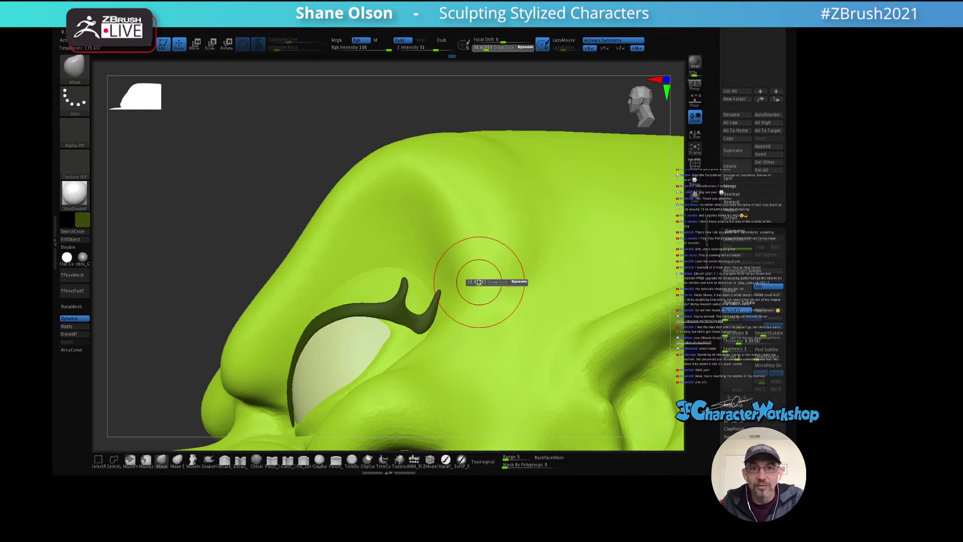
mouse_move(440, 282)
right_mouse_down()
mouse_move(439, 273)
mouse_move(422, 330)
mouse_move(507, 223)
mouse_move(520, 216)
mouse_move(537, 224)
mouse_move(526, 170)
mouse_move(537, 206)
mouse_move(550, 206)
mouse_move(542, 223)
mouse_move(552, 176)
mouse_move(526, 201)
right_mouse_up()
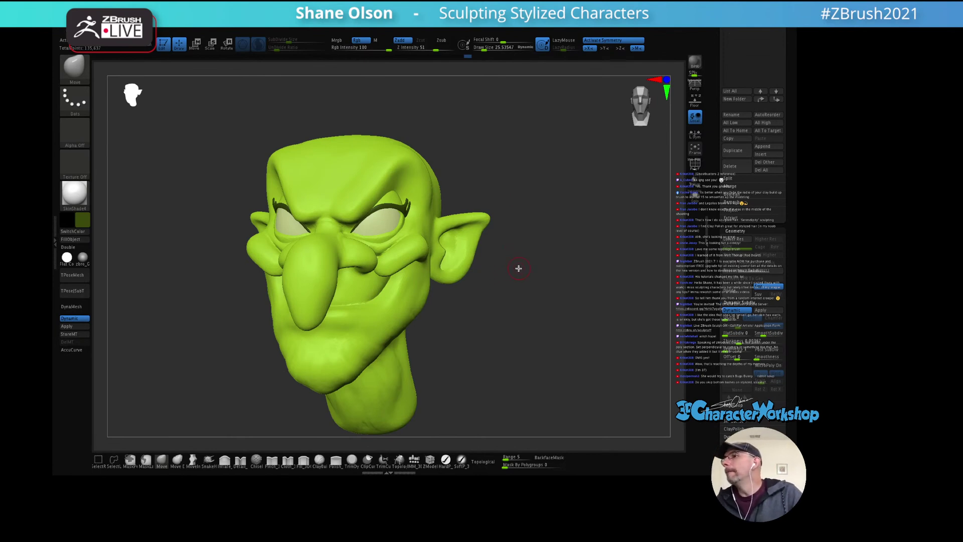
right_click_drag(511, 228, 533, 268)
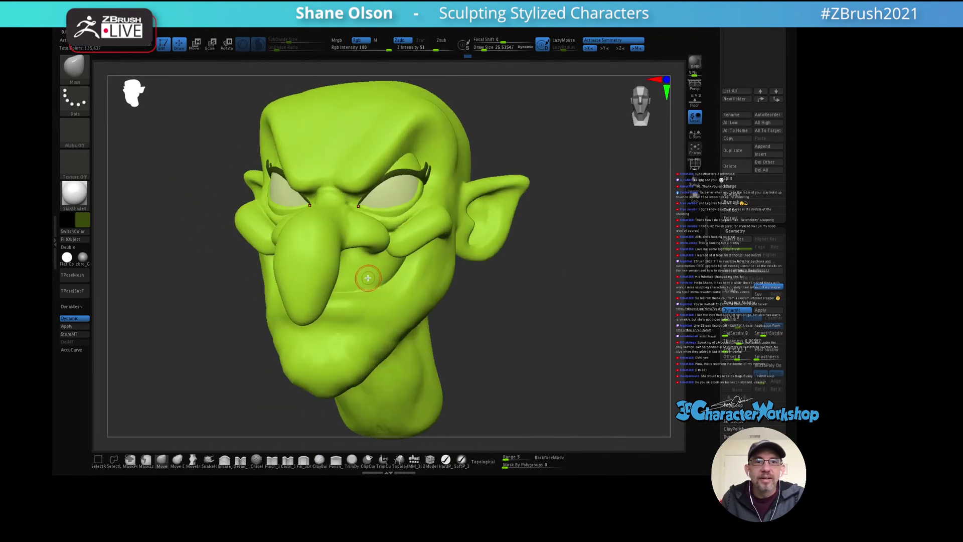
mouse_move(359, 217)
right_mouse_down("alt")
mouse_move(392, 244)
mouse_move(362, 266)
mouse_move(363, 291)
right_mouse_up("alt")
Step: Make the head active with symmetry off and set the Inflate brush's Z Intensity to 14
key("shift+d")
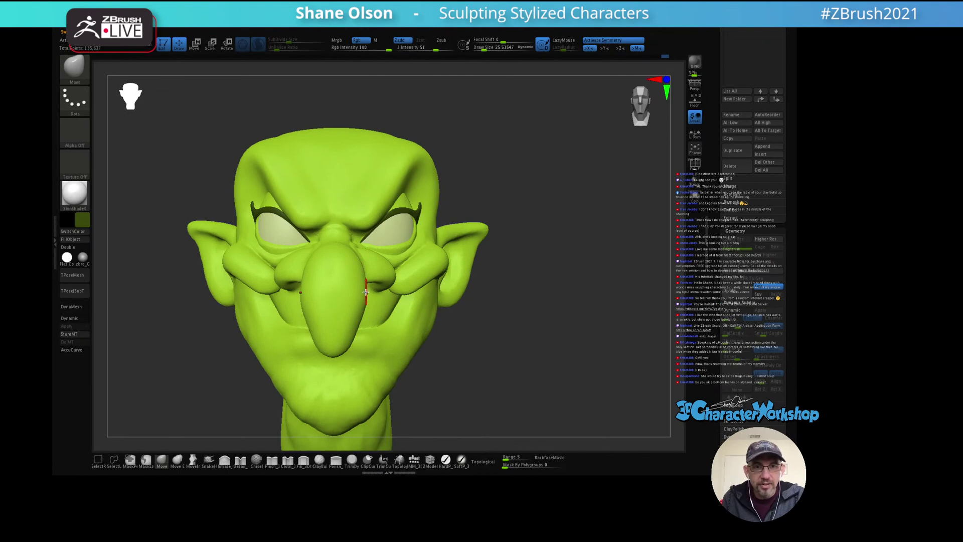
key("x")
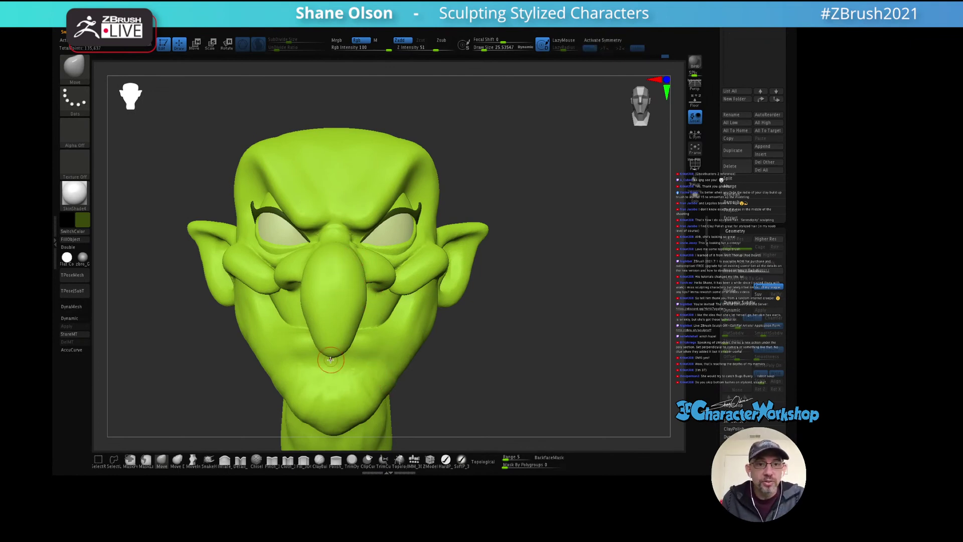
left_click(224, 460)
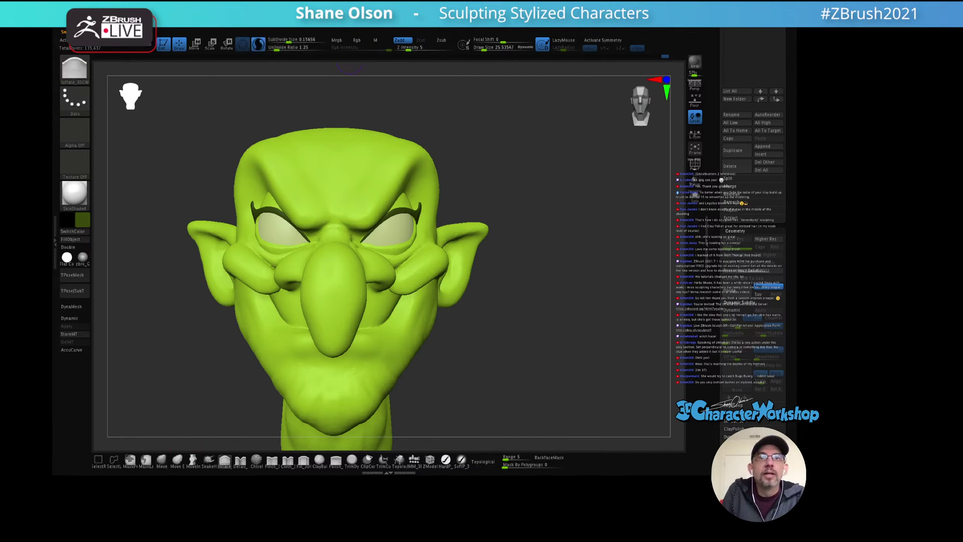
left_click(413, 50)
left_click_drag(414, 51, 417, 51)
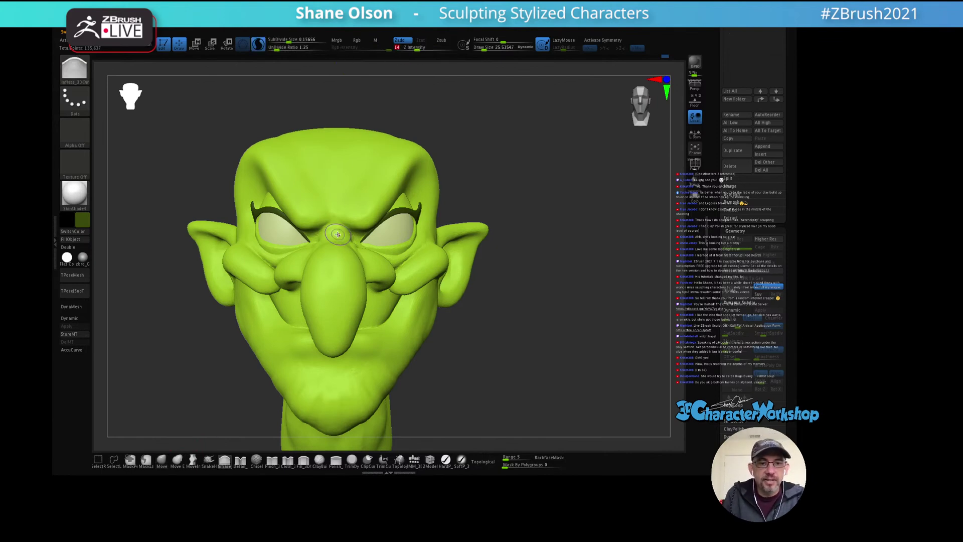
Step: Inflate a round wart on one side of the upper nose, enlarging the brush to a draw size of about 42
right_click_drag(342, 200, 392, 254, "ctrl")
key("s")
left_click_drag(380, 296, 367, 288)
mouse_move(450, 269)
right_mouse_down()
mouse_move(394, 275)
mouse_move(405, 278)
mouse_move(435, 227)
mouse_move(422, 240)
right_mouse_up()
mouse_move(461, 201)
right_mouse_down("alt")
mouse_move(455, 229)
mouse_move(468, 228)
right_mouse_up("alt")
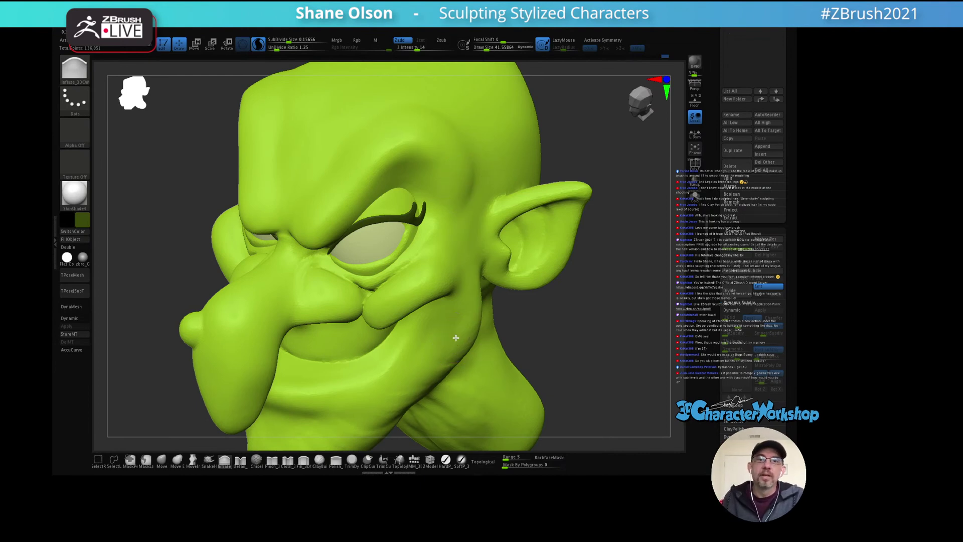
right_click_drag(456, 337, 424, 256)
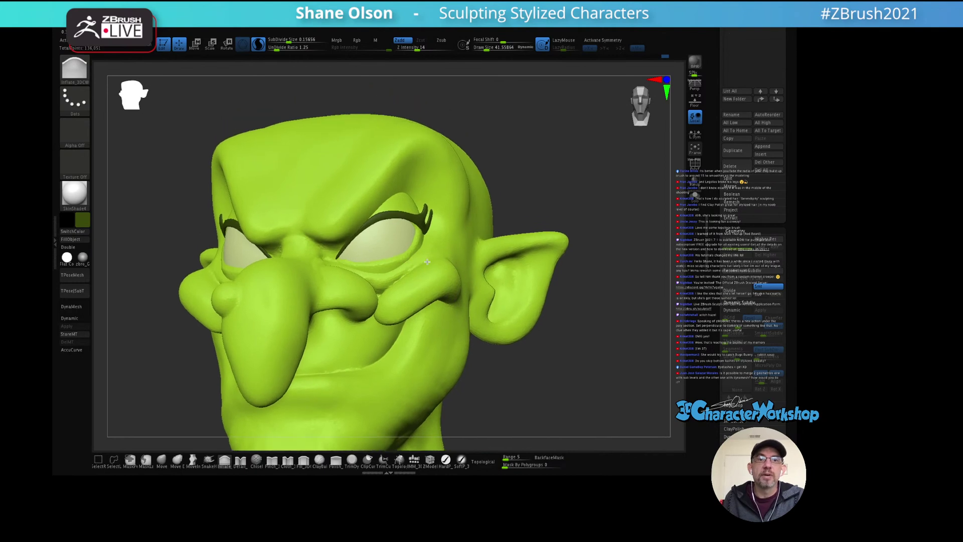
Step: Turn symmetry back on and nudge the fold beside the nostril with the Move brush at a draw size of about 28
key("s")
left_click_drag(425, 255, 412, 249)
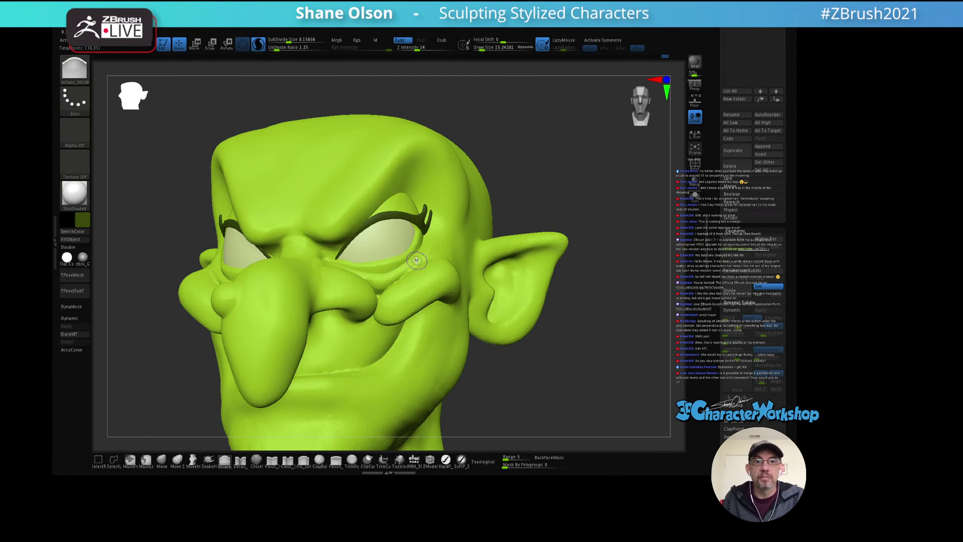
key("x")
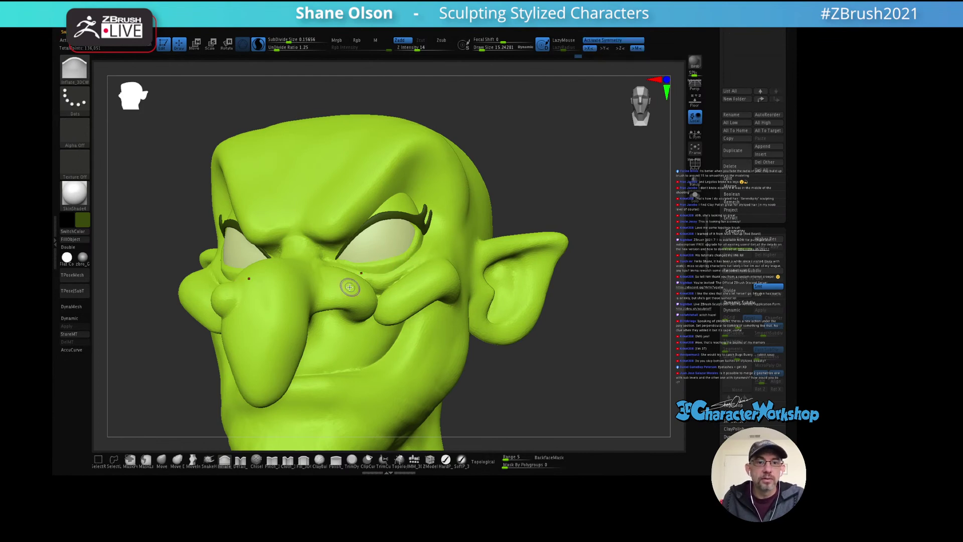
left_click(162, 460)
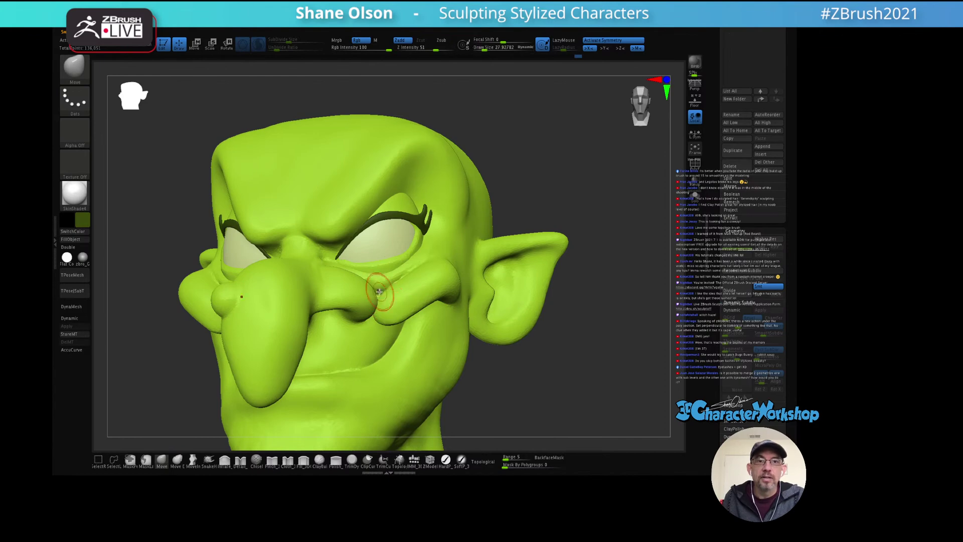
right_click_drag(380, 295, 402, 272)
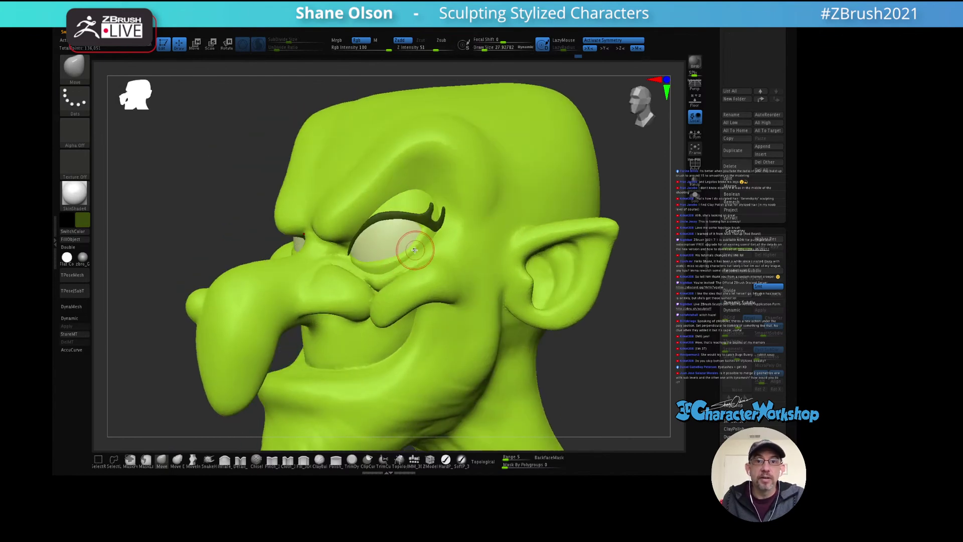
Step: Reshape the lower eyelid and under-eye folds with the Move brush at a draw size of about 58
key("s")
left_click_drag(415, 258, 425, 259)
mouse_move(430, 257)
right_mouse_down()
mouse_move(403, 237)
mouse_move(412, 253)
mouse_move(383, 264)
right_mouse_up()
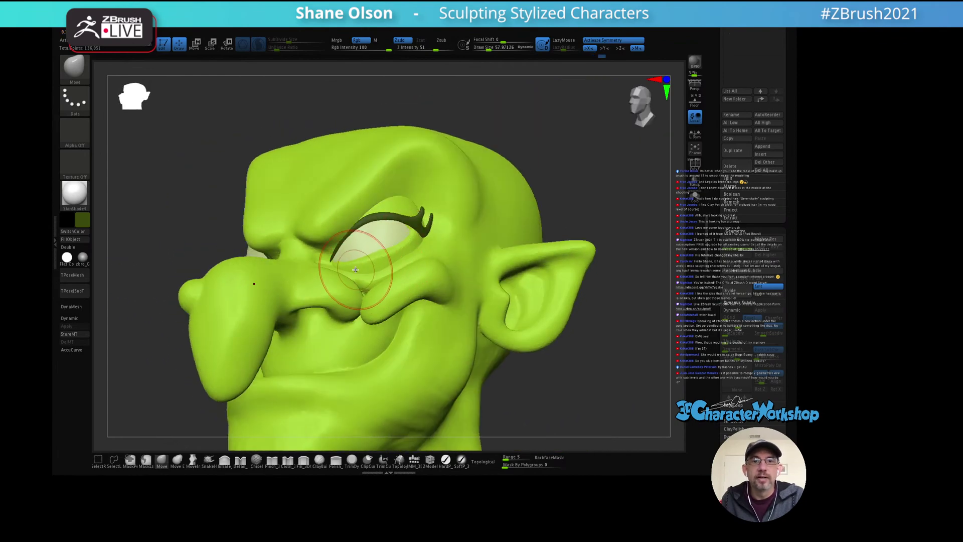
right_click_drag(388, 250, 465, 232)
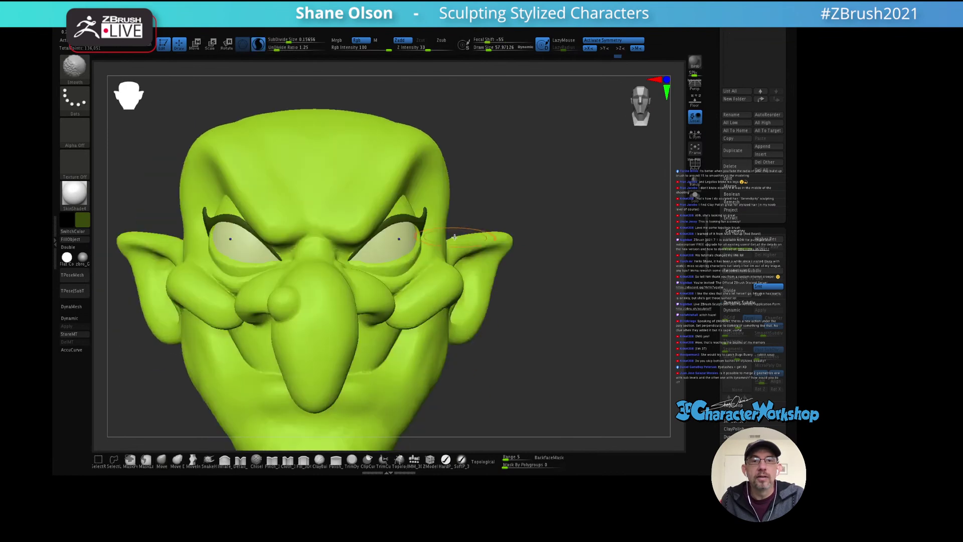
right_click_drag(438, 294, 514, 208, "ctrl")
Step: Slim the neck symmetrically from below with a greatly enlarged Move brush
key("s")
left_click_drag(466, 308, 476, 308)
right_click_drag(474, 310, 452, 279)
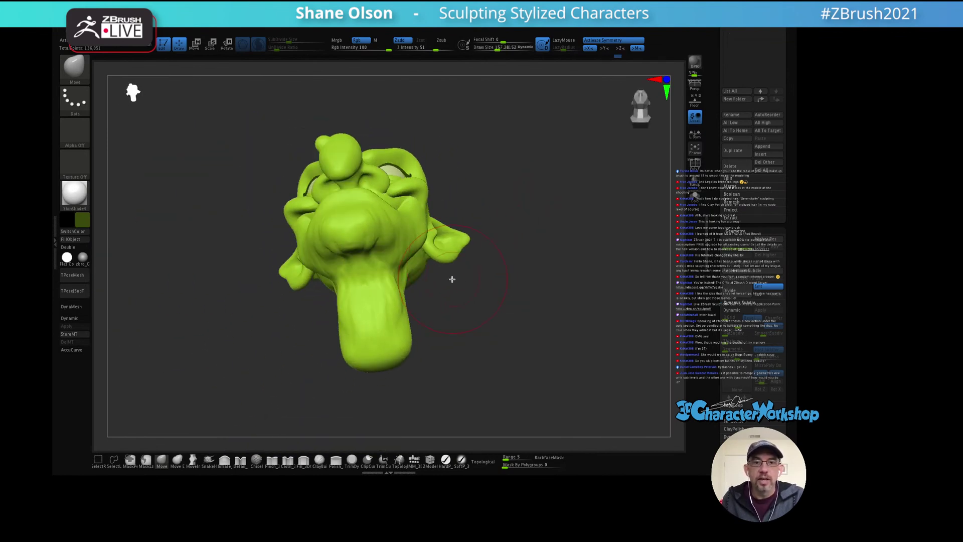
key("x")
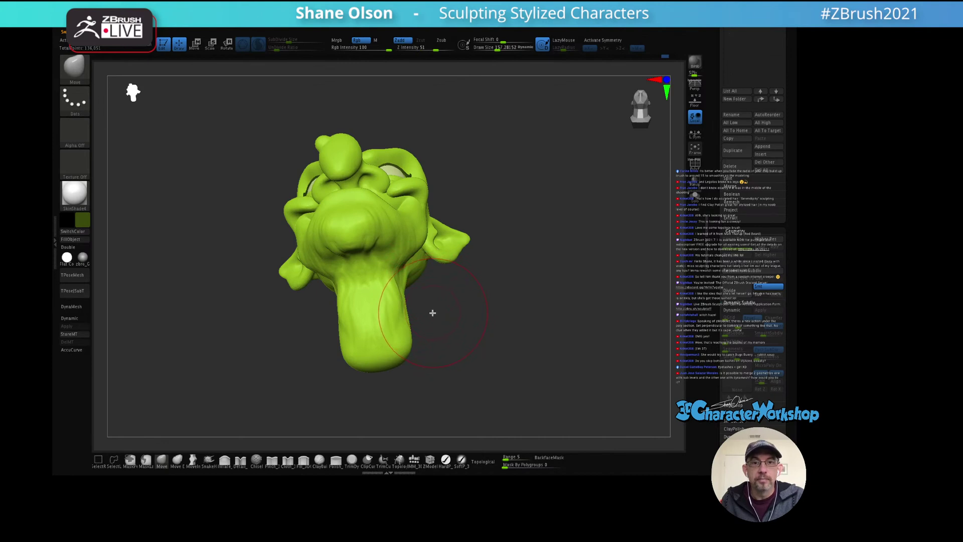
key("x")
key("s")
left_click_drag(434, 315, 440, 317)
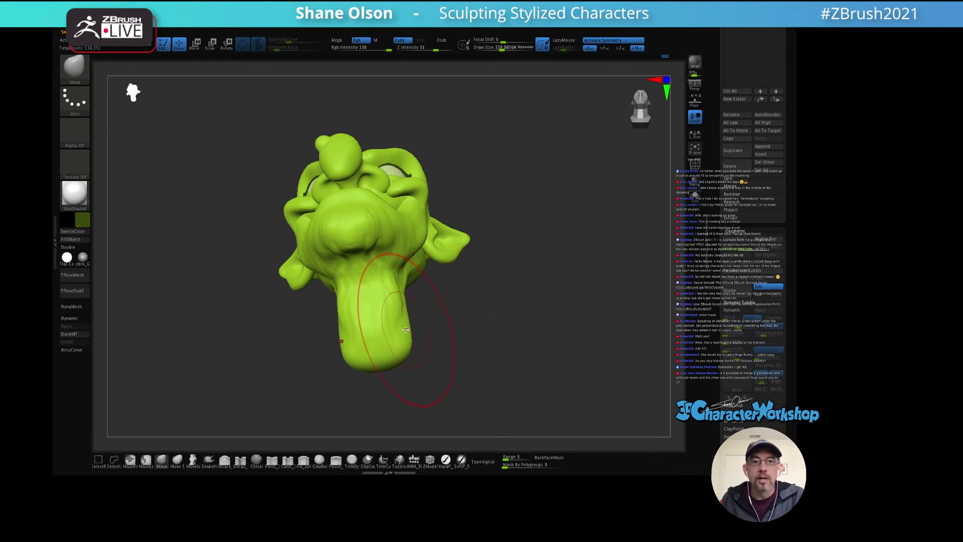
mouse_move(444, 280)
left_mouse_down()
mouse_move(439, 341)
mouse_move(419, 281)
mouse_move(392, 348)
left_mouse_up()
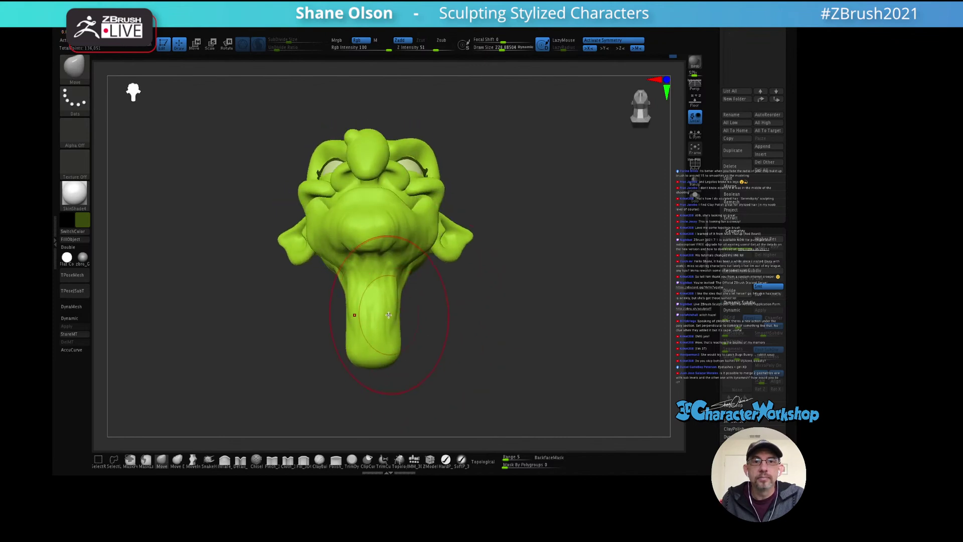
mouse_move(391, 314)
left_mouse_down()
mouse_move(367, 346)
mouse_move(484, 286)
mouse_move(502, 286)
mouse_move(504, 308)
mouse_move(508, 277)
left_mouse_up()
Step: Reduce the Move brush's draw size to about 95
key("s")
mouse_move(477, 232)
left_mouse_down("alt")
mouse_move(505, 242)
mouse_move(450, 247)
mouse_move(466, 258)
mouse_move(499, 231)
mouse_move(502, 271)
left_mouse_up("alt")
mouse_move(508, 239)
left_mouse_down("alt")
mouse_move(515, 285)
mouse_move(546, 253)
mouse_move(535, 284)
mouse_move(548, 278)
mouse_move(539, 244)
mouse_move(511, 259)
left_mouse_up("alt")
key("s")
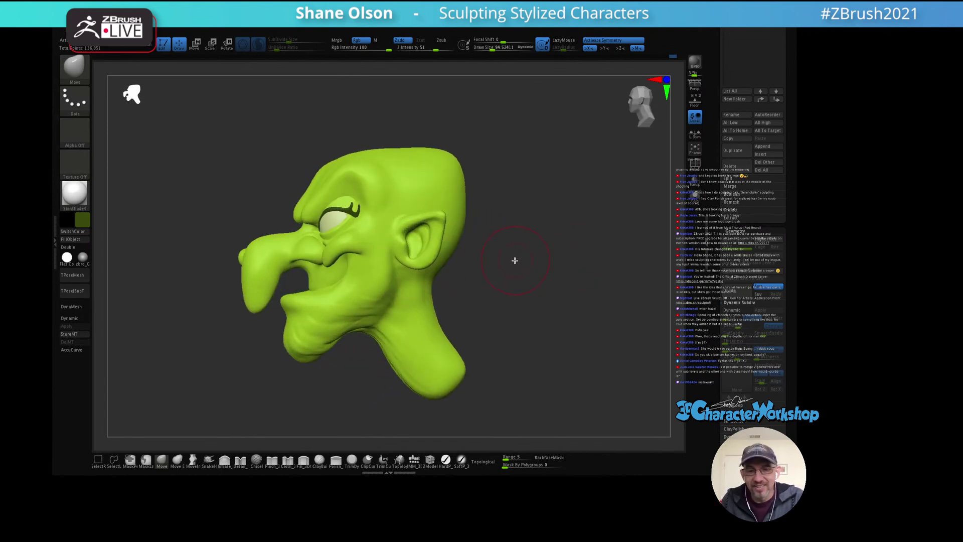
Step: Make the eyelash mesh active and switch to the hard-edged paint brush
left_click(86, 218)
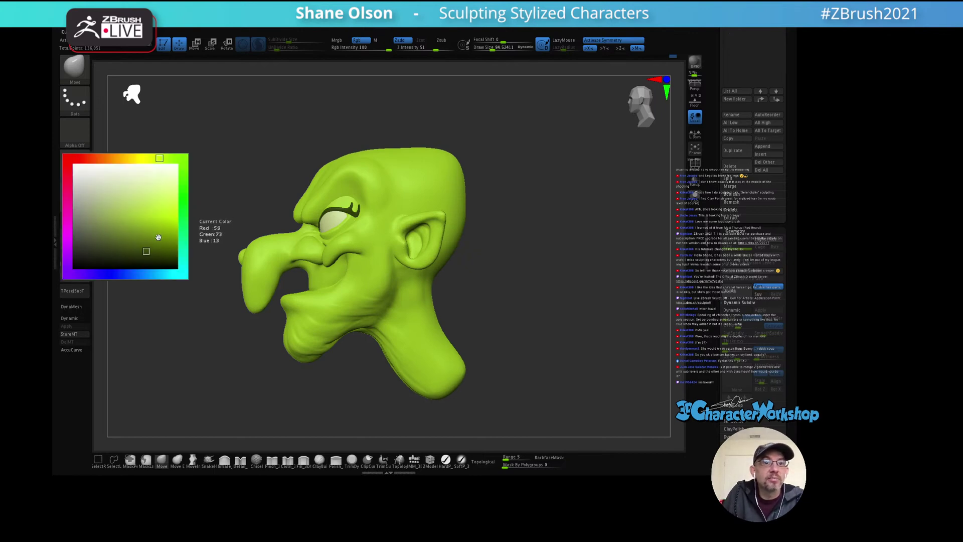
right_click_drag(358, 183, 359, 236, "ctrl")
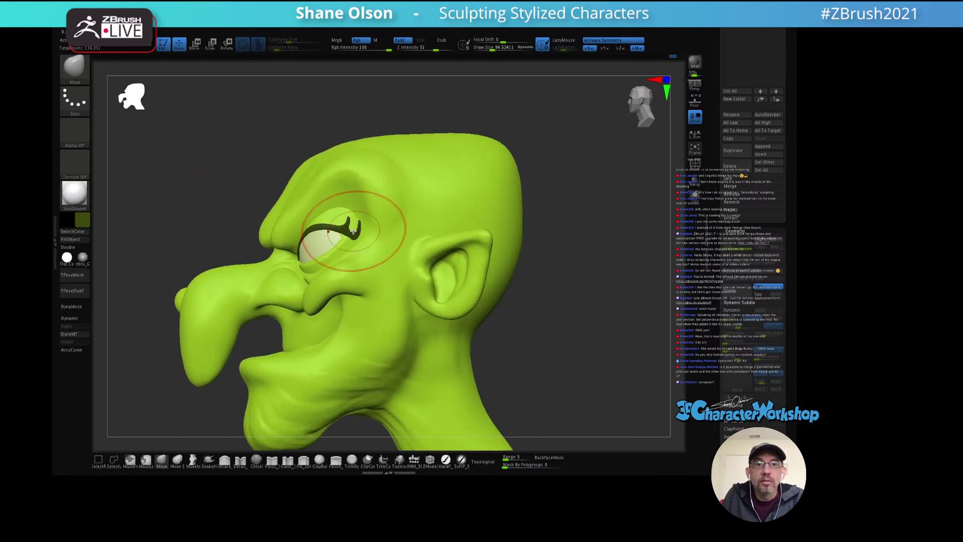
left_click(346, 233, "alt")
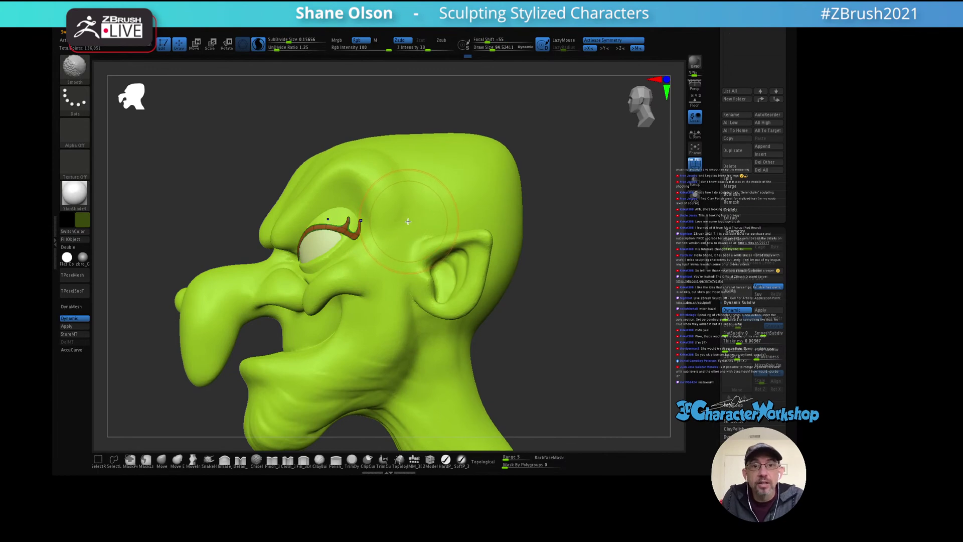
left_click(459, 461)
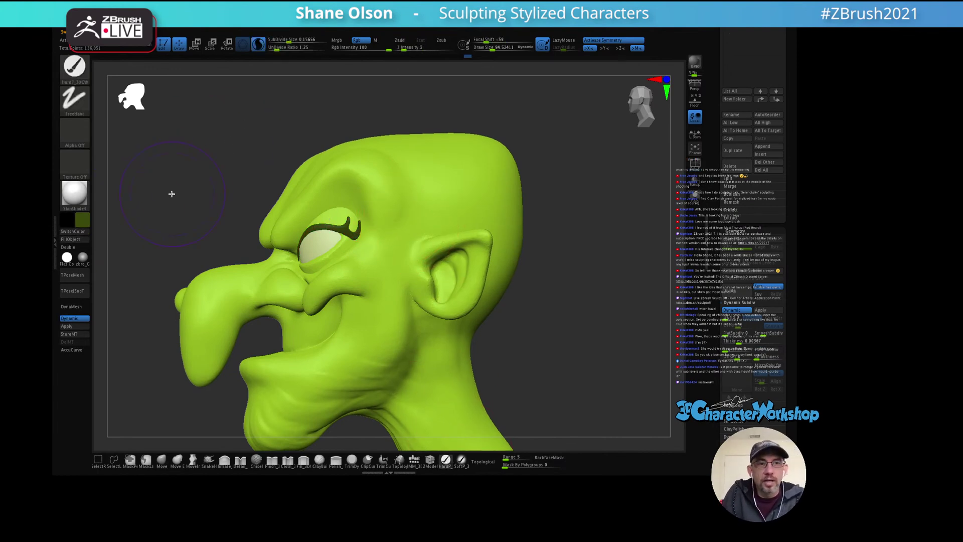
Step: Set the active color to a muted medium purple
left_click(83, 221)
left_click(80, 279)
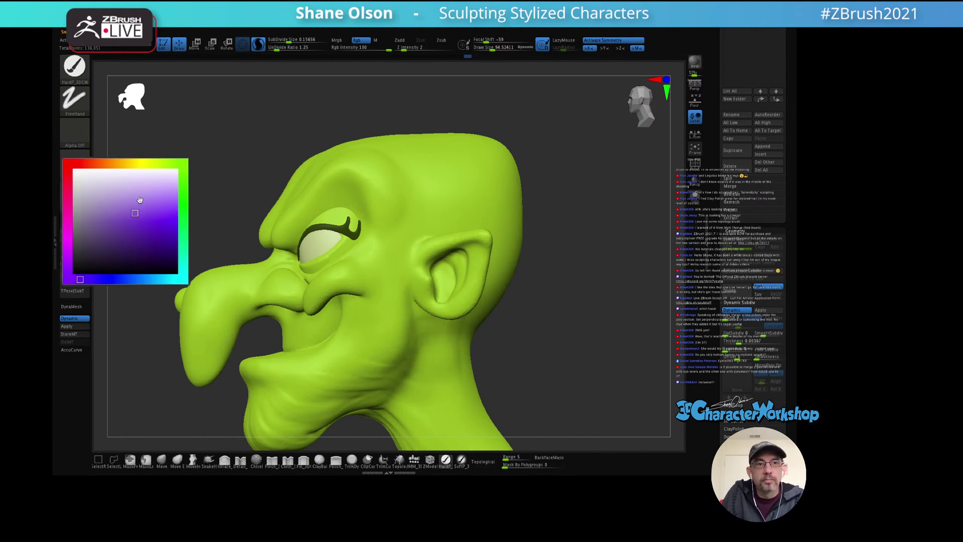
left_click(142, 215)
left_click(84, 222)
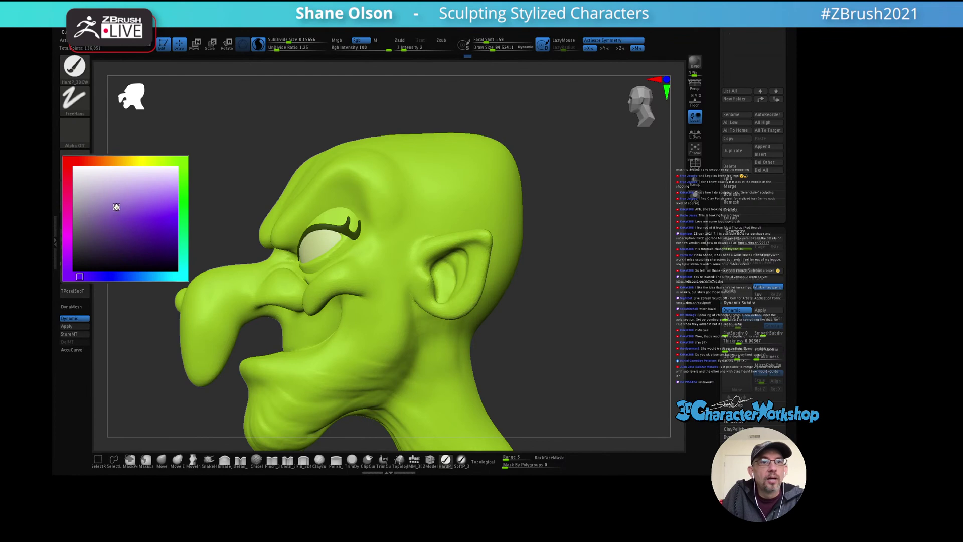
left_click(116, 207)
left_click_drag(197, 172, 261, 152)
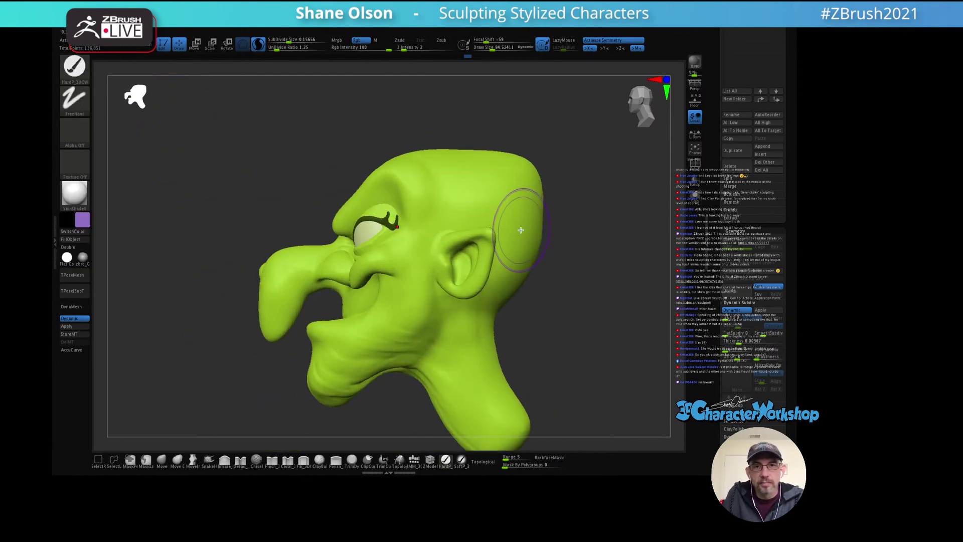
Step: Examine the head's polygroups and wireframe from the side and the back with the polyframe display
key("shift+d")
key("shift+f")
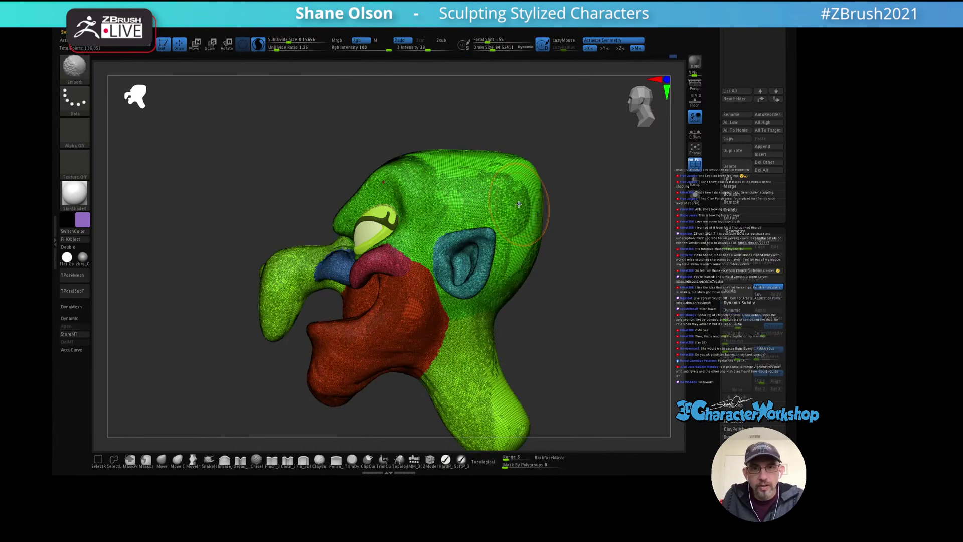
key("shift+f")
mouse_move(570, 155)
left_mouse_down()
mouse_move(554, 172)
mouse_move(546, 140)
mouse_move(503, 129)
left_mouse_up()
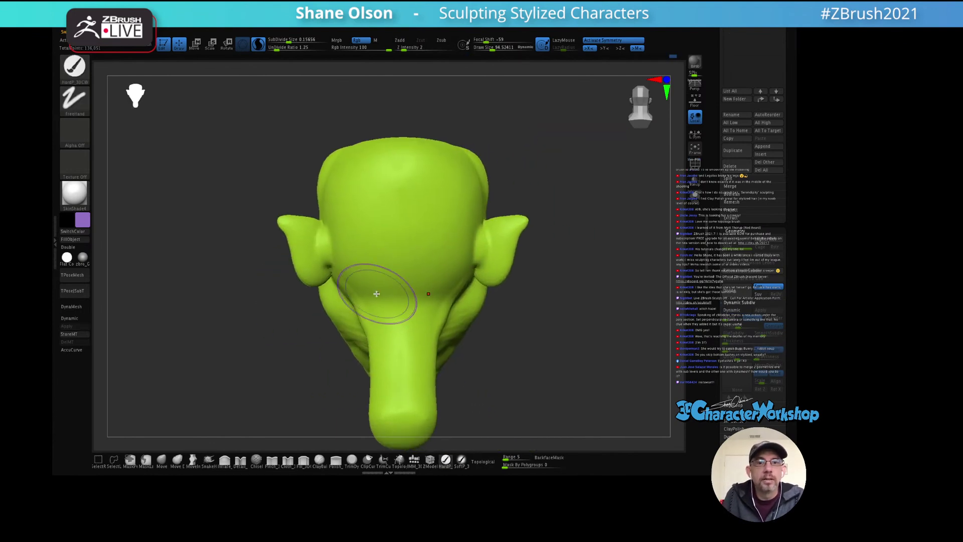
key("shift+f")
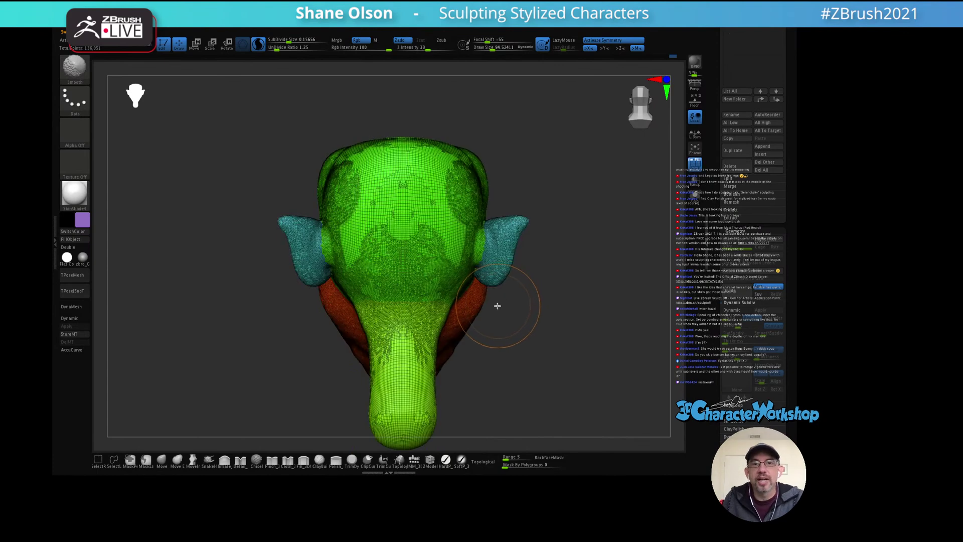
key("shift+f")
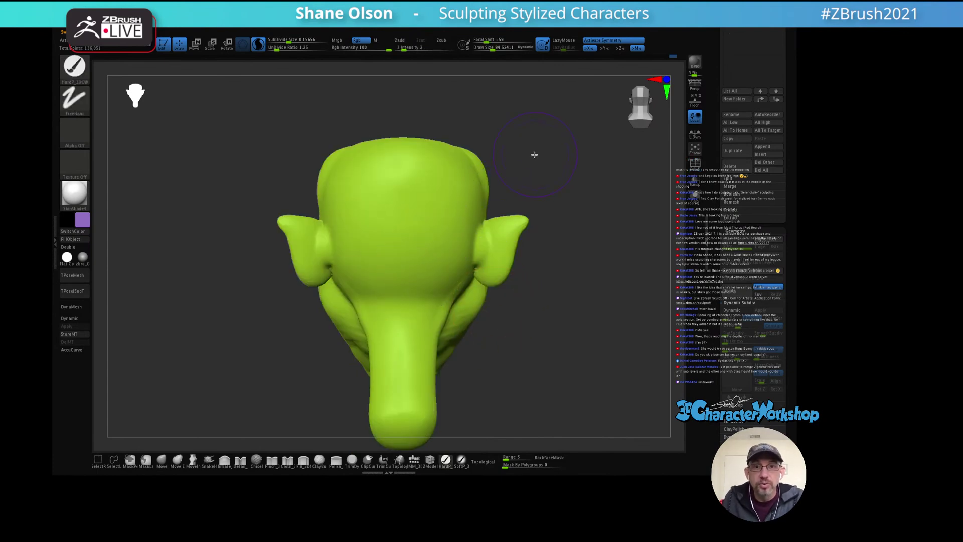
left_click_drag(534, 154, 519, 150, "alt")
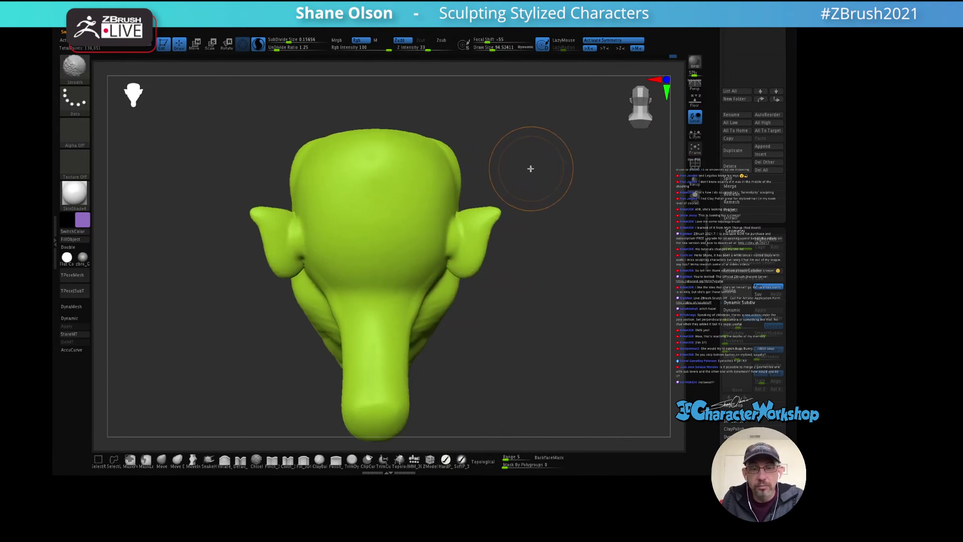
key("shift+f")
key("shift+f")
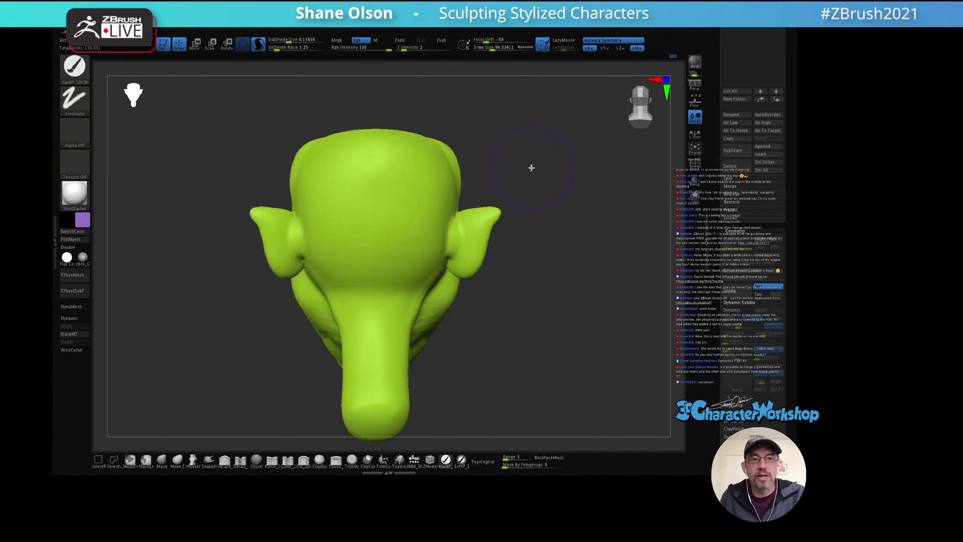
mouse_move(531, 168)
left_mouse_down("alt")
mouse_move(523, 152)
mouse_move(565, 151)
mouse_move(518, 165)
mouse_move(383, 150)
left_mouse_up("alt")
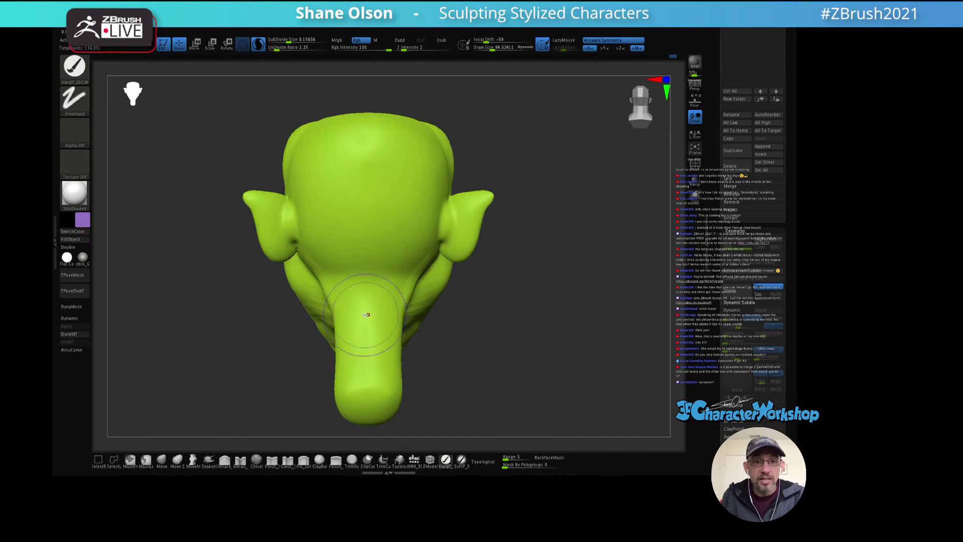
Step: Insert a cylinder onto the back of the head with the multi-mesh primitives brush
left_click(414, 460)
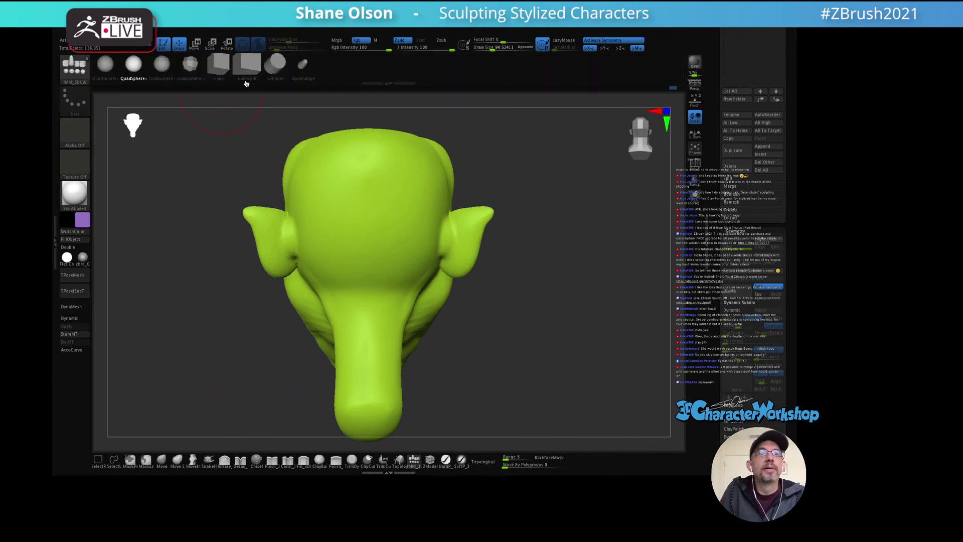
left_click(272, 65)
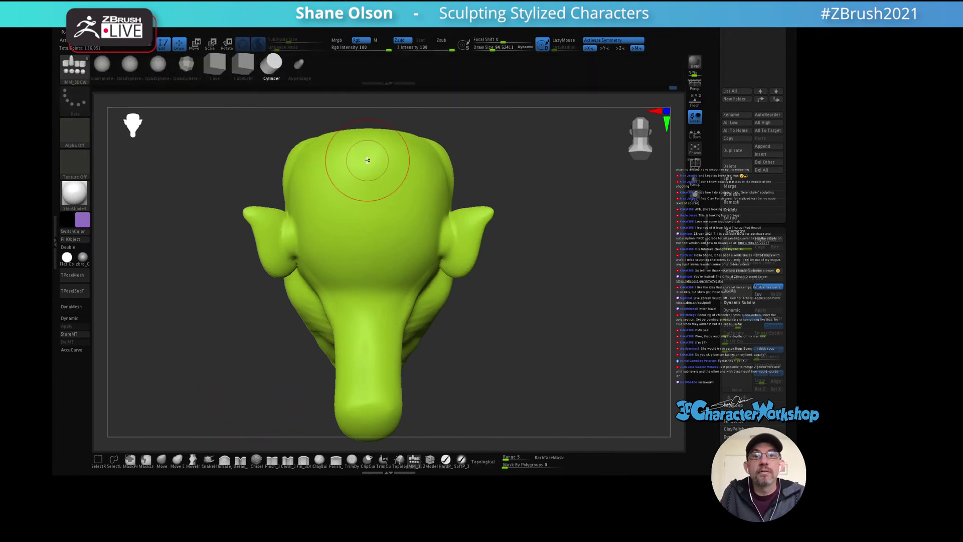
left_click_drag(368, 157, 384, 388)
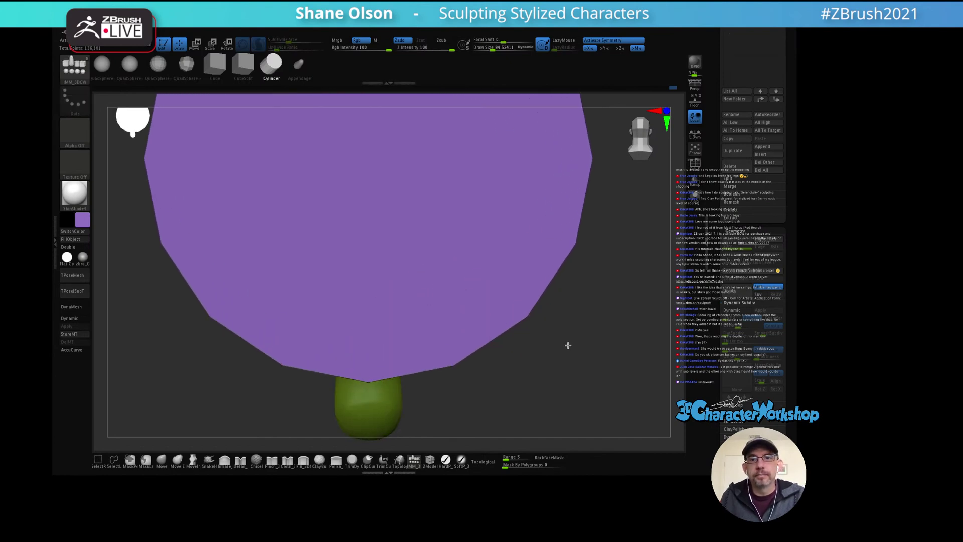
left_click_drag(568, 344, 552, 281, "alt")
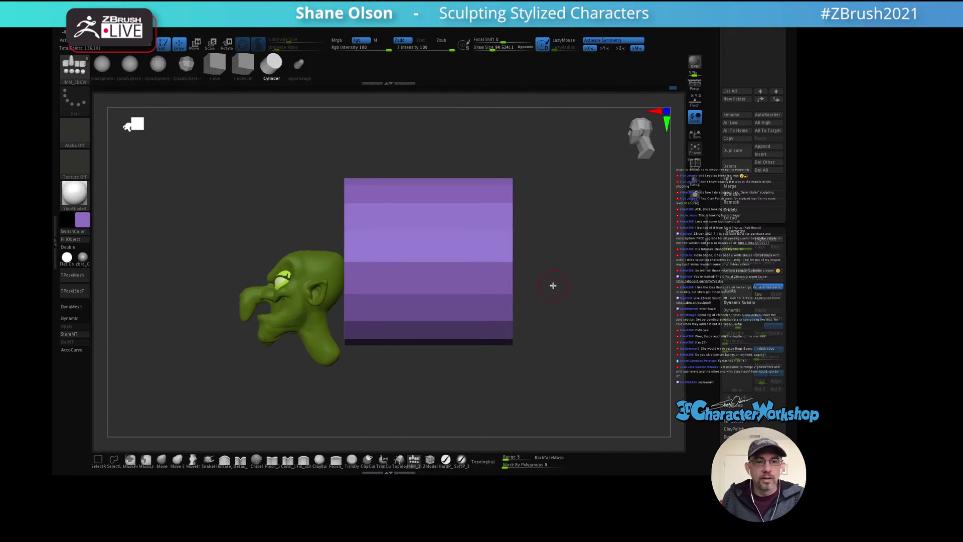
Step: Flatten the inserted cylinder into a wide, thin disc and tilt it into place behind the head
key("w")
left_click_drag(369, 259, 341, 241)
left_click_drag(402, 154, 516, 218)
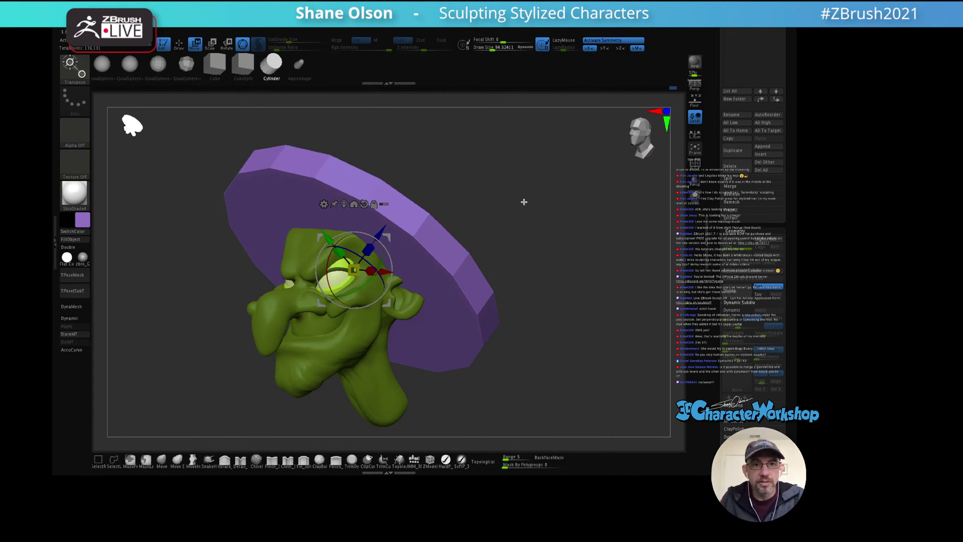
left_click_drag(509, 214, 484, 199, "alt")
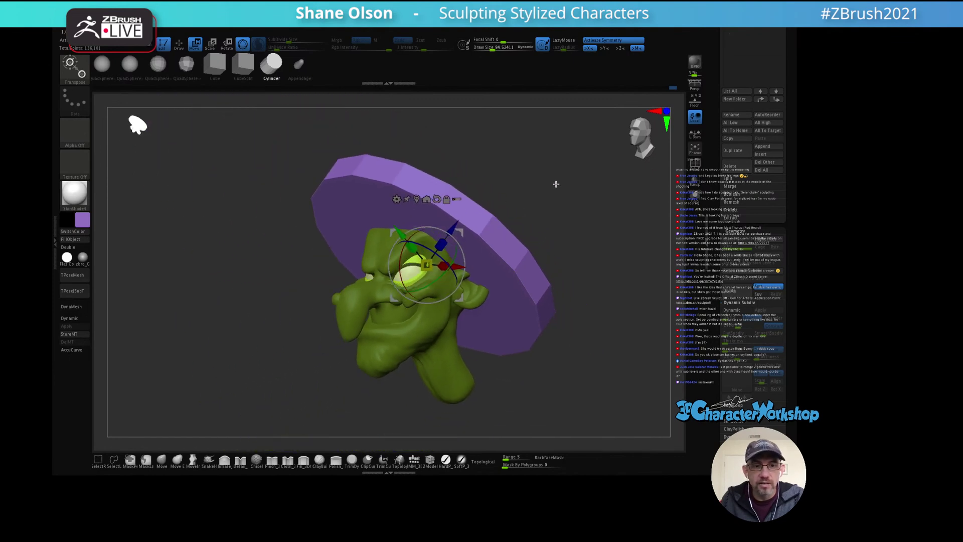
left_click_drag(555, 182, 506, 209, "alt")
Step: Split the unmasked disc off the head mesh into its own subtool and make it active
key("shift+f")
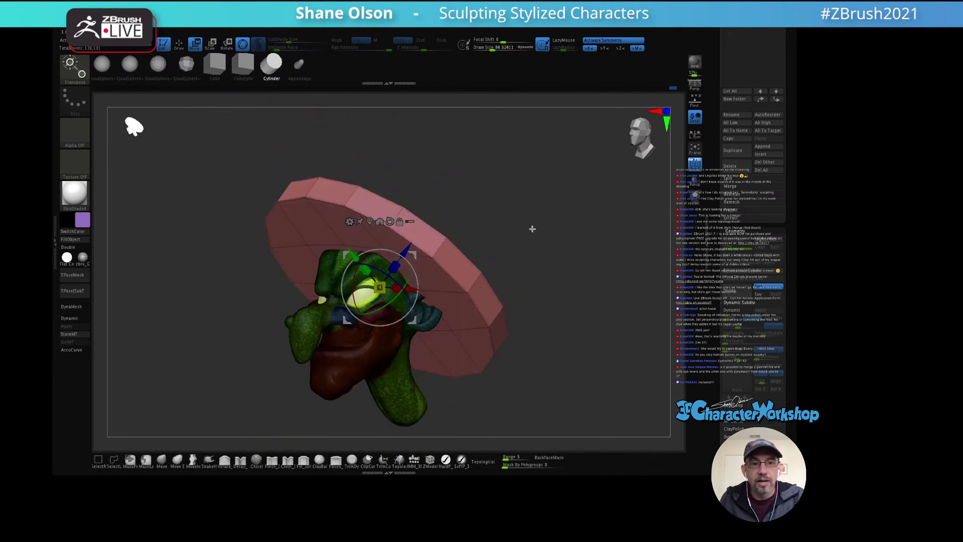
key("space")
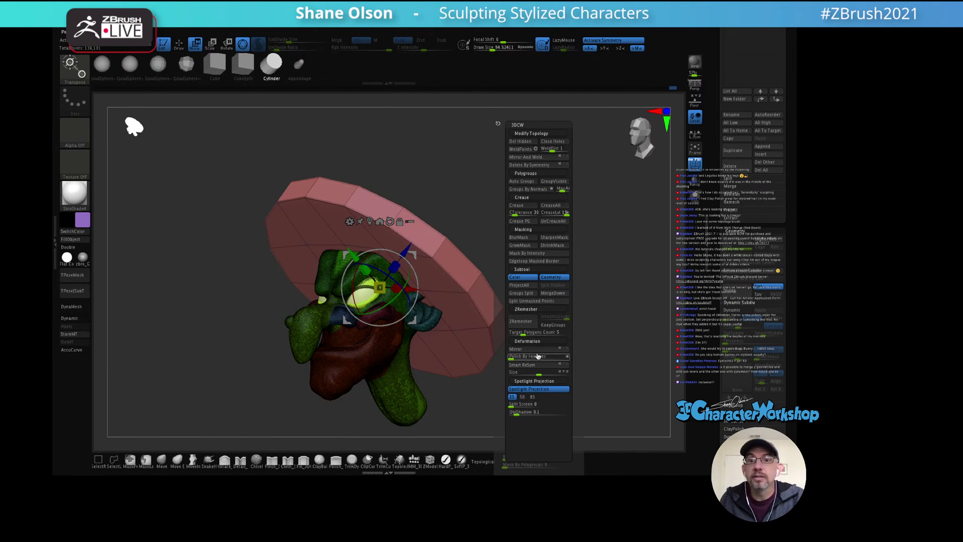
left_click(533, 302)
key("Down")
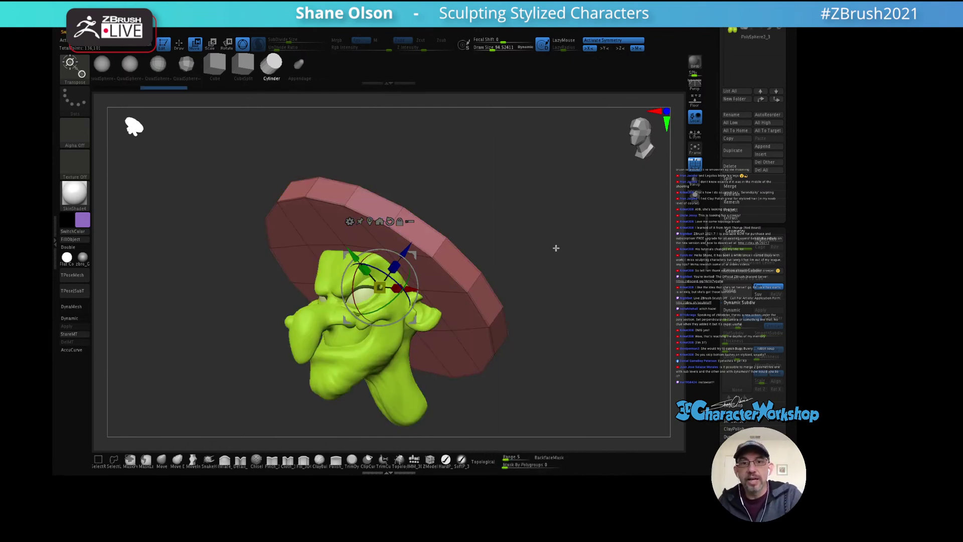
Step: Assign polygroups to the disc by its face normals
left_click_drag(549, 244, 558, 241)
key("3")
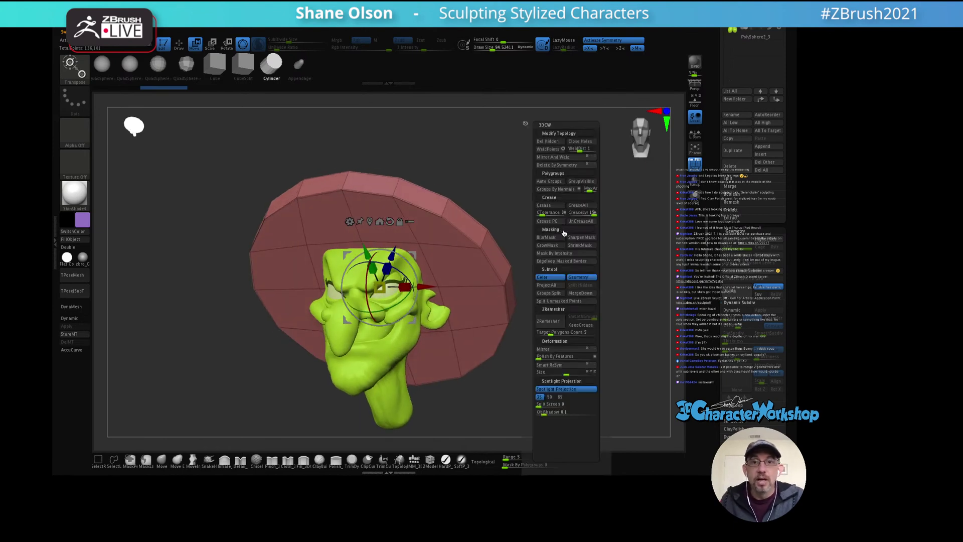
left_click(554, 189)
Step: Isolate one flat face of the disc and delete the hidden remaining geometry
mouse_move(578, 195)
left_mouse_down()
mouse_move(514, 256)
mouse_move(566, 204)
mouse_move(565, 191)
mouse_move(546, 200)
mouse_move(569, 219)
mouse_move(547, 249)
mouse_move(580, 223)
mouse_move(540, 271)
mouse_move(576, 230)
left_mouse_up()
key("q")
left_click(457, 313, "ctrl+shift")
key("grave")
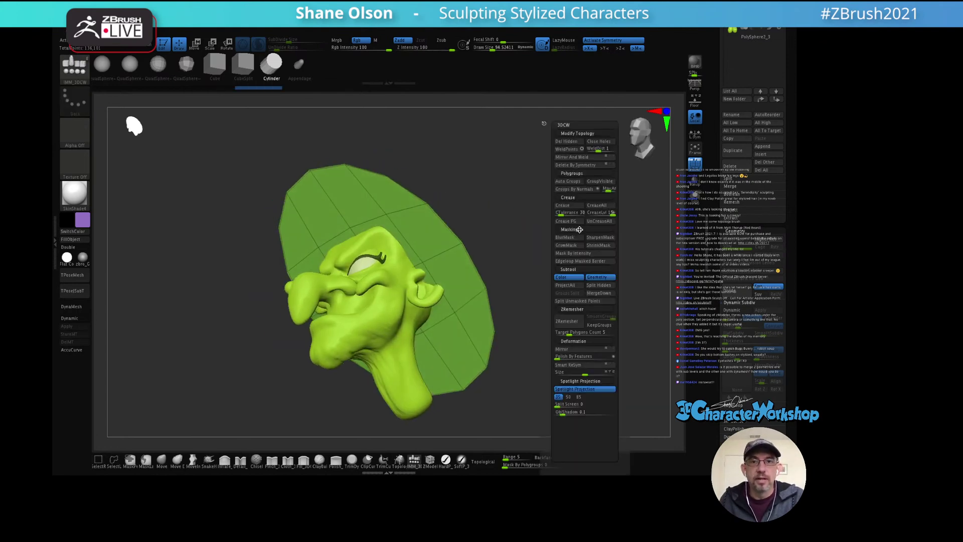
left_click(566, 142)
left_click_drag(550, 224, 550, 237)
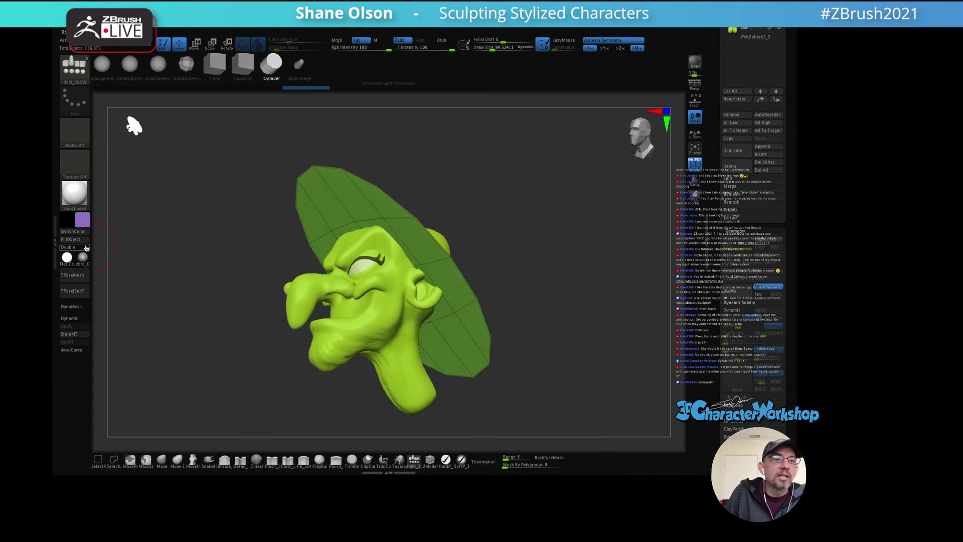
Step: Enable Dynamic Subdivision on the flat disc and give it a slight thickness
key("d")
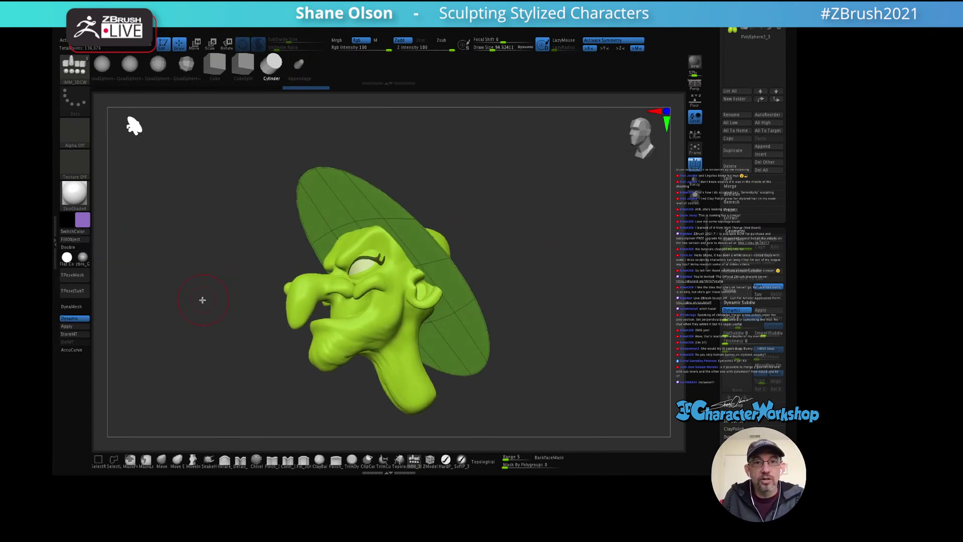
mouse_move(516, 227)
left_mouse_down()
mouse_move(466, 228)
mouse_move(503, 229)
left_mouse_up()
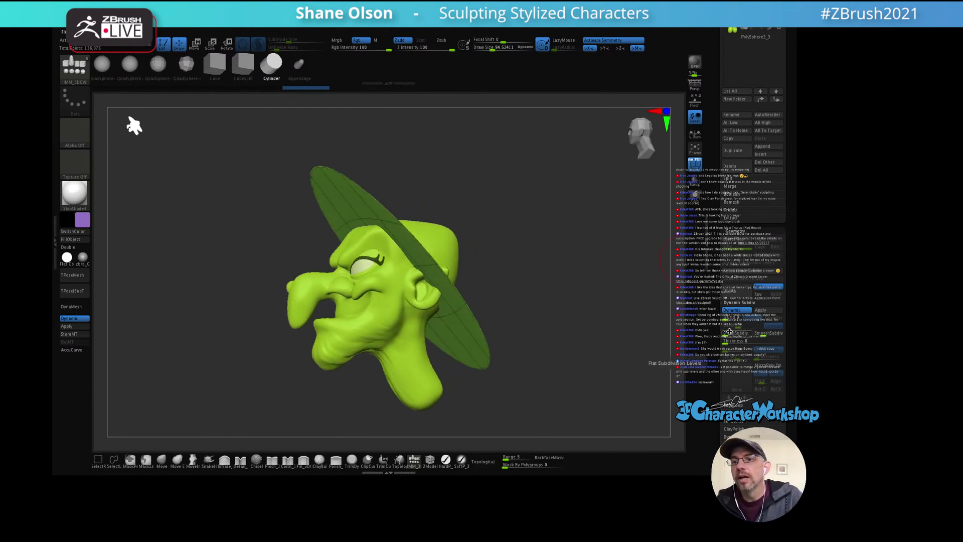
left_click_drag(726, 343, 744, 346)
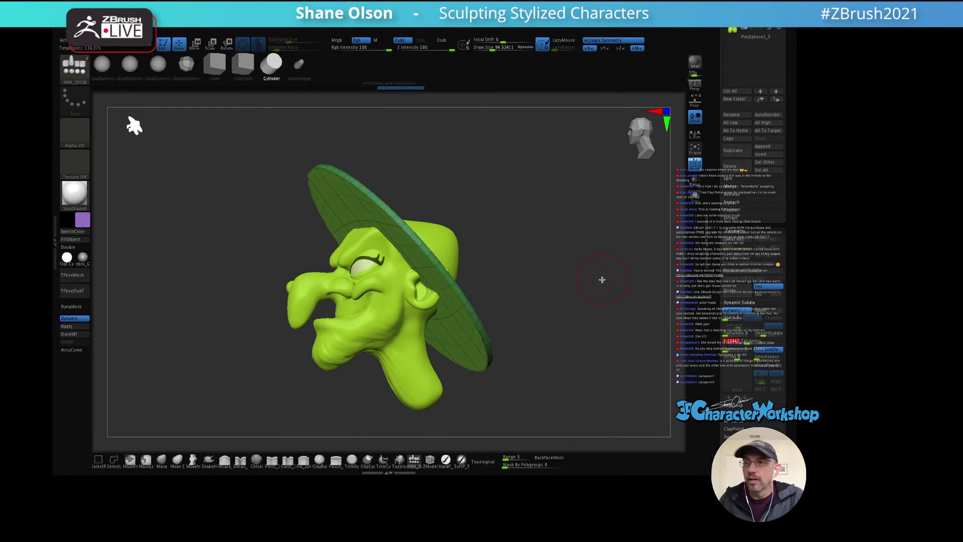
left_click_drag(602, 279, 537, 258)
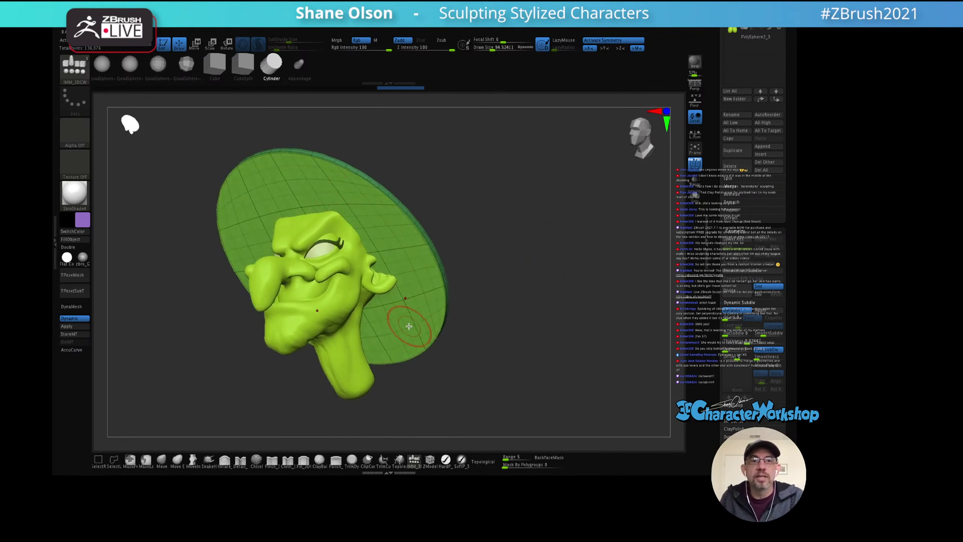
left_click_drag(485, 227, 495, 220, "shift")
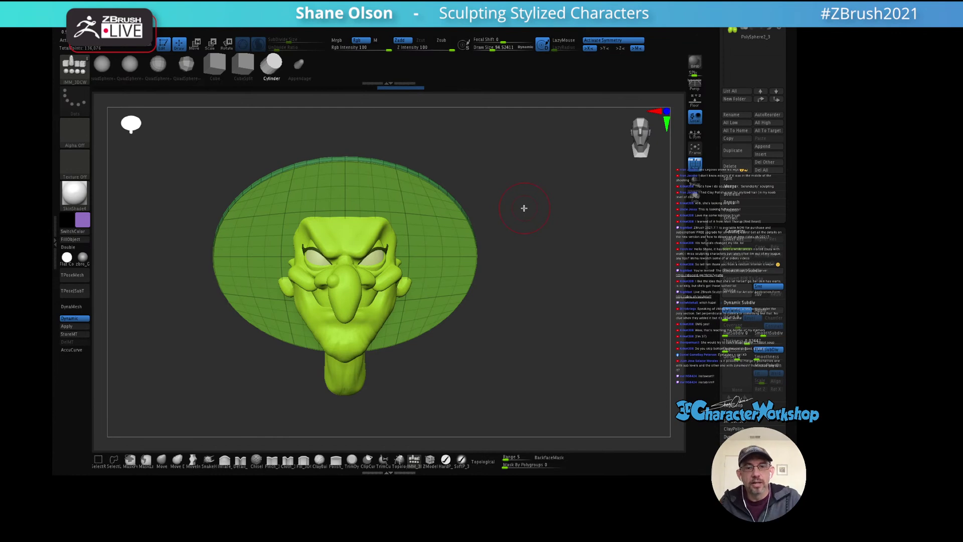
Step: Reshape the disc behind the head with the Move brush at a draw size of about 289
left_click(161, 459)
key("s")
mouse_move(510, 273)
left_mouse_down()
mouse_move(523, 274)
mouse_move(520, 292)
left_mouse_up()
key("9")
left_click_drag(548, 249, 501, 235)
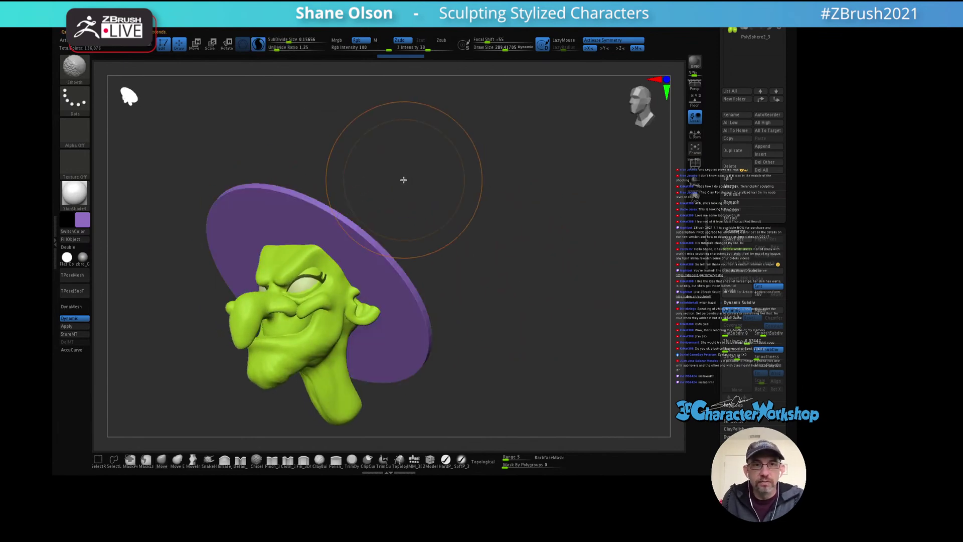
left_click_drag(442, 232, 423, 260, "shift")
mouse_move(423, 211)
left_mouse_down()
mouse_move(411, 221)
mouse_move(426, 287)
mouse_move(420, 349)
mouse_move(415, 341)
left_mouse_up()
mouse_move(484, 313)
left_mouse_down()
mouse_move(441, 298)
mouse_move(453, 294)
mouse_move(442, 312)
left_mouse_up()
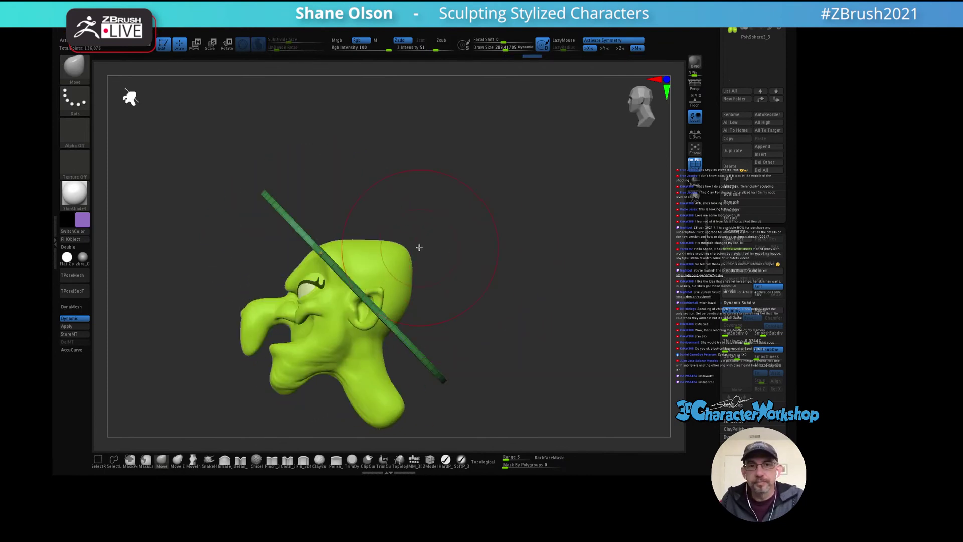
Step: Bend the disc's upper edge backward using the Move Elastic brush at a draw size of about 339
key("s")
left_click_drag(371, 197, 373, 196)
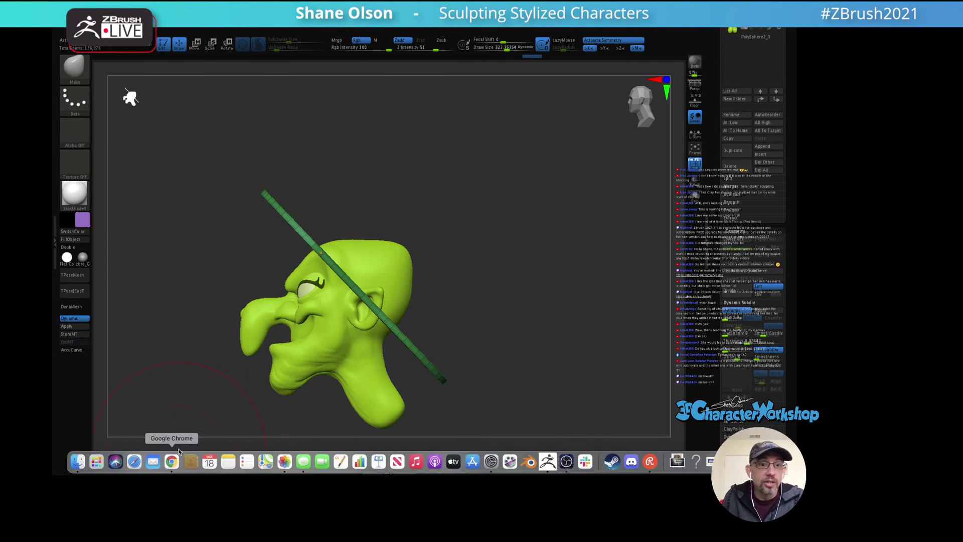
left_click(178, 462)
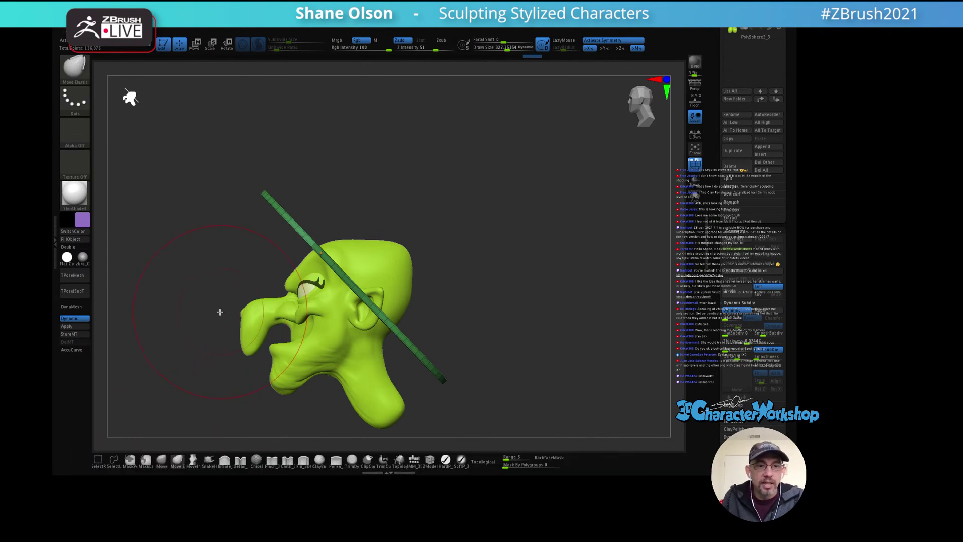
key("s")
left_click_drag(217, 309, 219, 309)
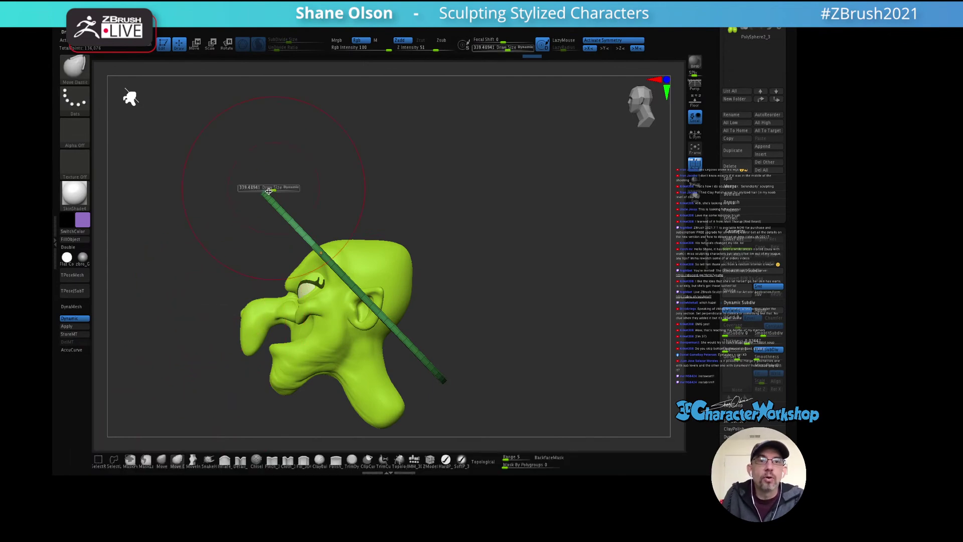
mouse_move(268, 187)
left_mouse_down()
mouse_move(234, 227)
mouse_move(264, 189)
mouse_move(311, 178)
mouse_move(288, 179)
left_mouse_up()
key("s")
key("s")
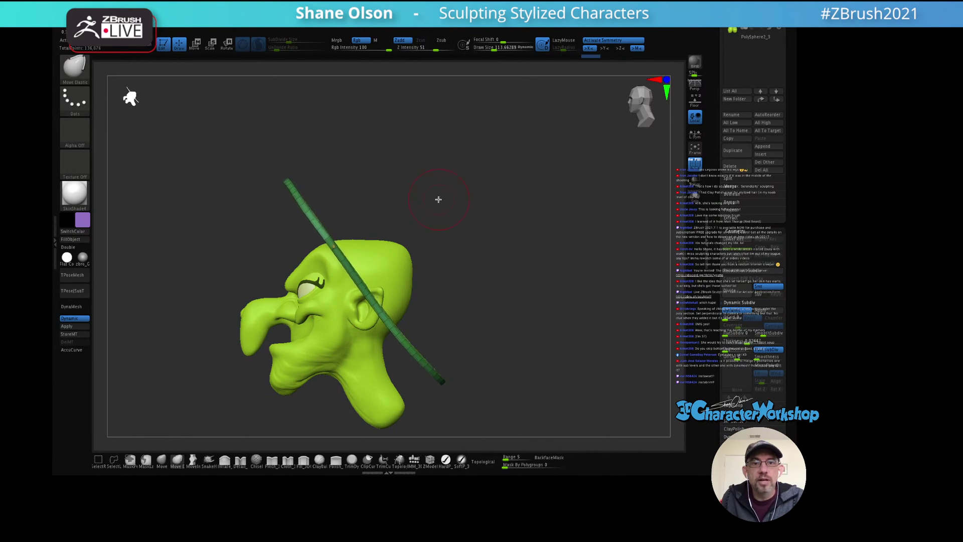
Step: Pull the disc's sides inward near the ears with the Move brush at a draw size of about 200
left_click_drag(438, 199, 471, 215)
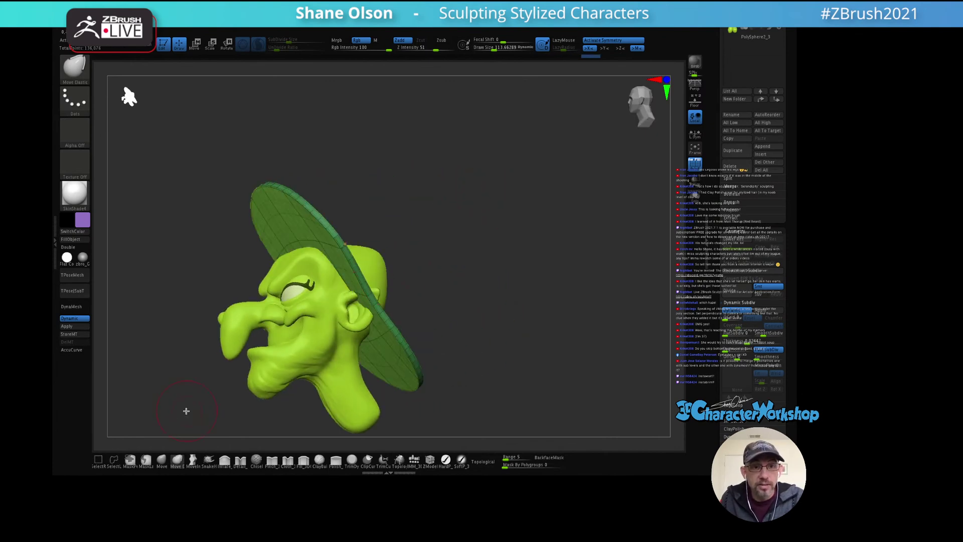
left_click(161, 460)
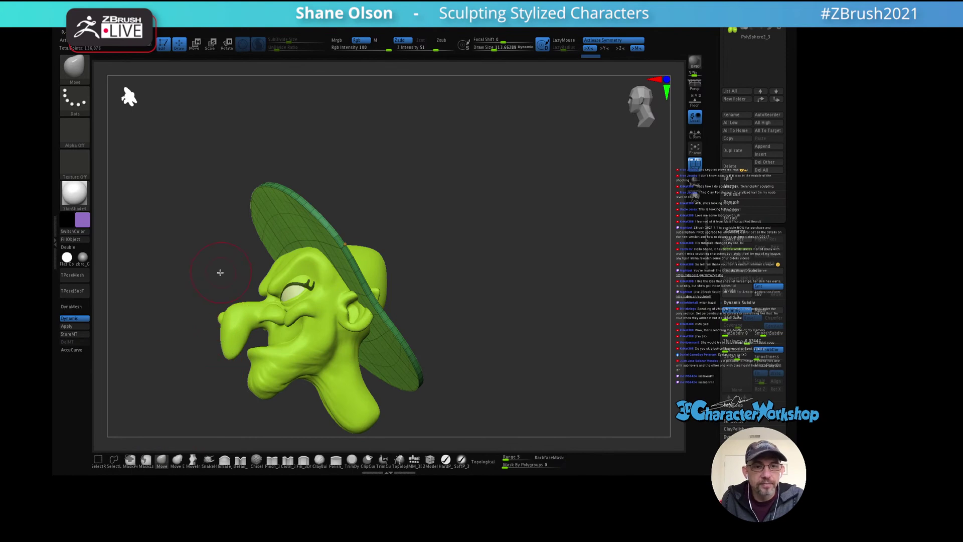
key("s")
left_click_drag(221, 273, 227, 272)
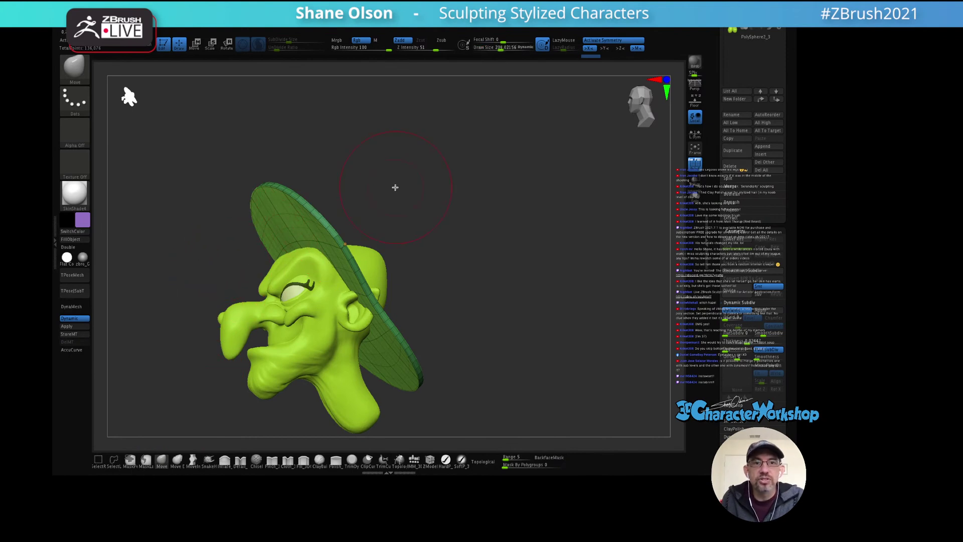
mouse_move(395, 187)
left_mouse_down()
mouse_move(419, 215)
mouse_move(327, 255)
left_mouse_up()
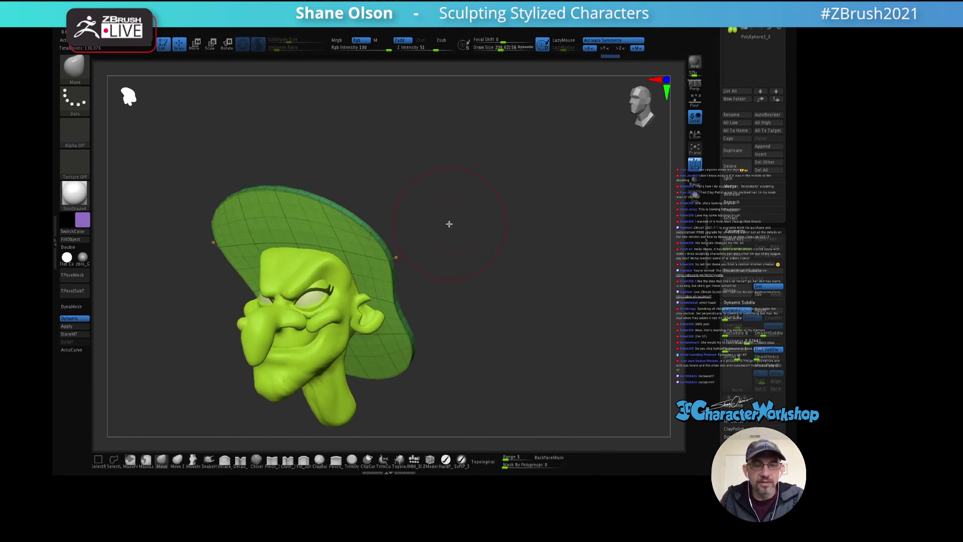
Step: Enlarge the Move brush to about 255 and reshape the disc's upper and side contours around the head
key("s")
mouse_move(473, 236)
left_mouse_down()
mouse_move(464, 223)
mouse_move(310, 172)
left_mouse_up()
mouse_move(375, 162)
left_mouse_down()
mouse_move(381, 173)
mouse_move(445, 180)
mouse_move(409, 184)
mouse_move(424, 160)
mouse_move(450, 184)
left_mouse_up()
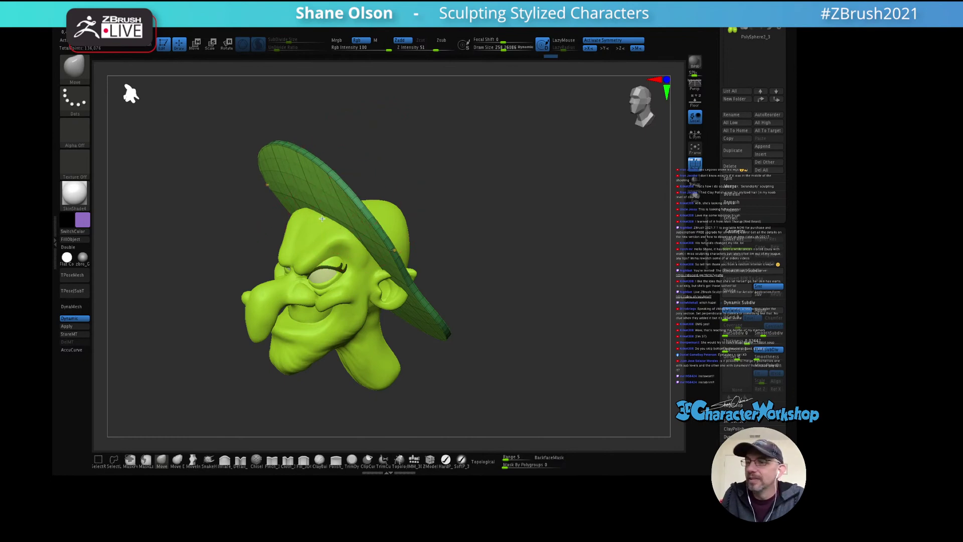
mouse_move(414, 213)
left_mouse_down()
mouse_move(421, 180)
mouse_move(445, 181)
mouse_move(417, 184)
left_mouse_up()
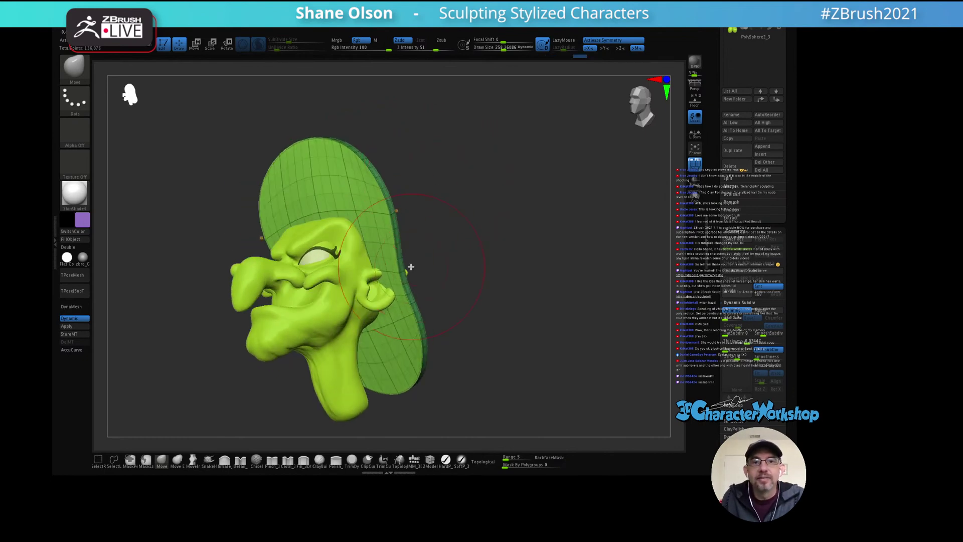
mouse_move(410, 269)
left_mouse_down()
mouse_move(399, 245)
mouse_move(370, 260)
left_mouse_up()
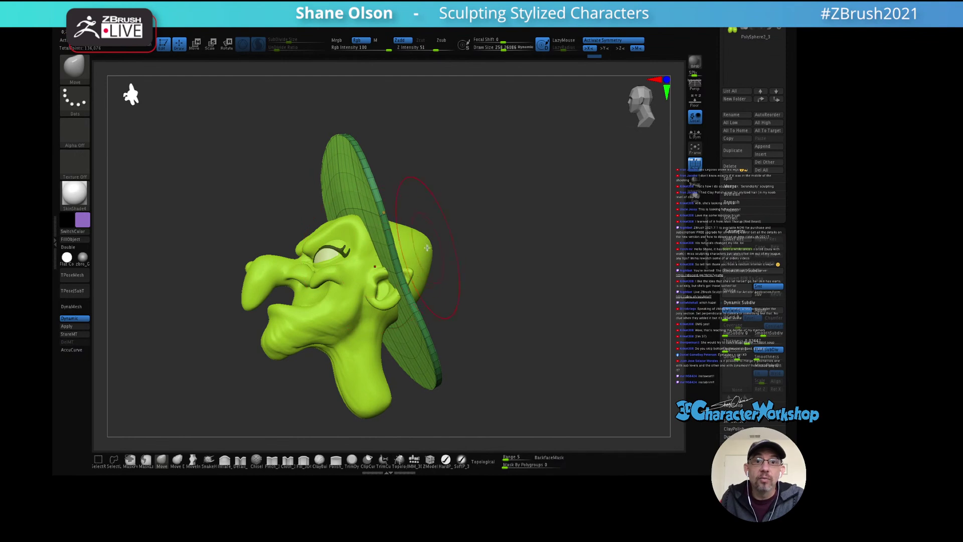
mouse_move(427, 248)
left_mouse_down()
mouse_move(431, 238)
mouse_move(418, 351)
left_mouse_up()
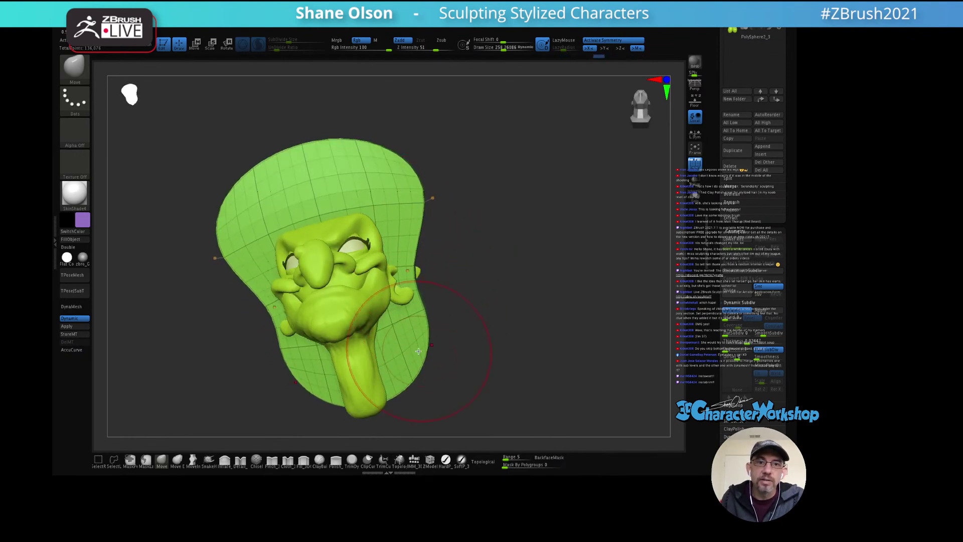
Step: Narrow the disc beside the ears and shape its lower edge around the back of the head and neck
mouse_move(475, 280)
left_mouse_down()
mouse_move(398, 344)
mouse_move(405, 335)
left_mouse_up()
mouse_move(494, 296)
left_mouse_down()
mouse_move(381, 296)
mouse_move(403, 323)
left_mouse_up()
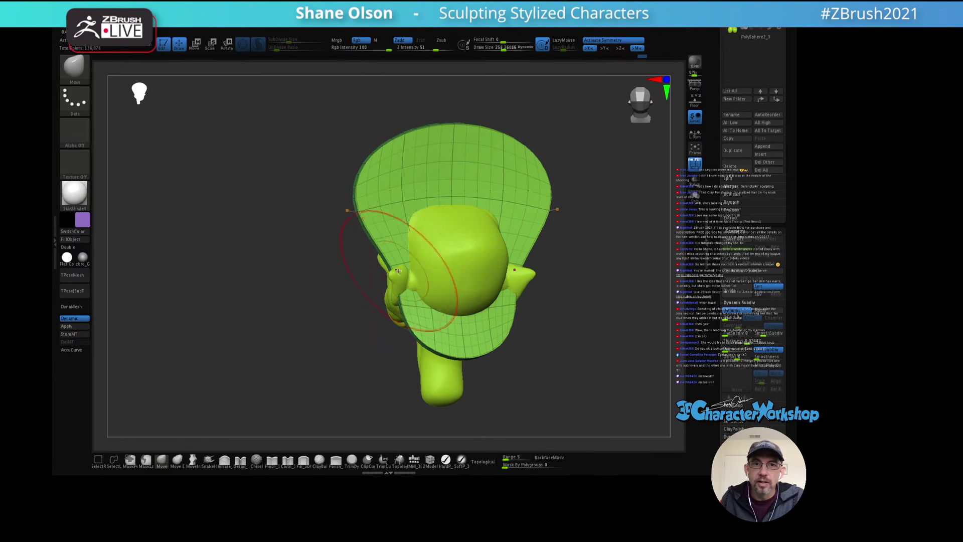
right_click_drag(397, 271, 424, 281)
mouse_move(462, 203)
right_mouse_down()
mouse_move(525, 193)
mouse_move(462, 249)
mouse_move(511, 339)
right_mouse_up()
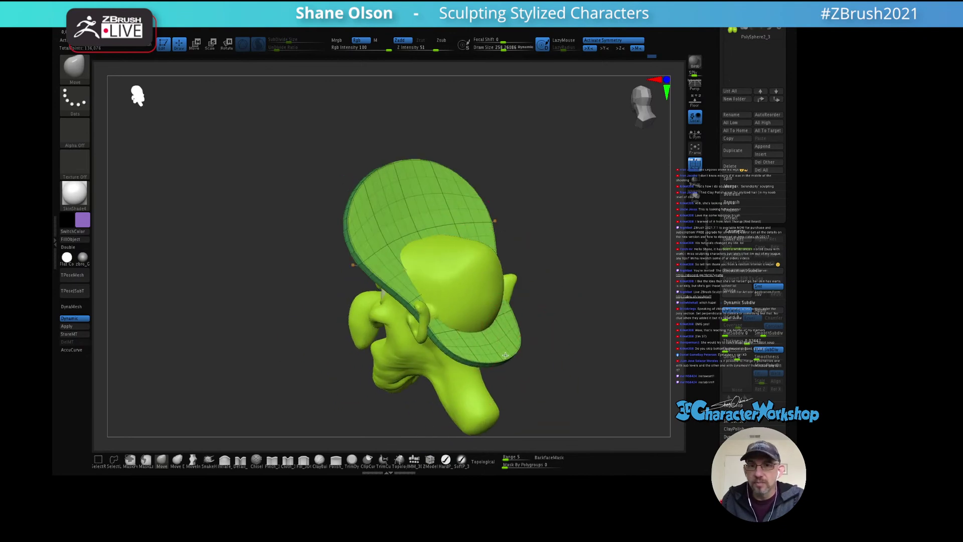
left_click_drag(499, 337, 500, 341)
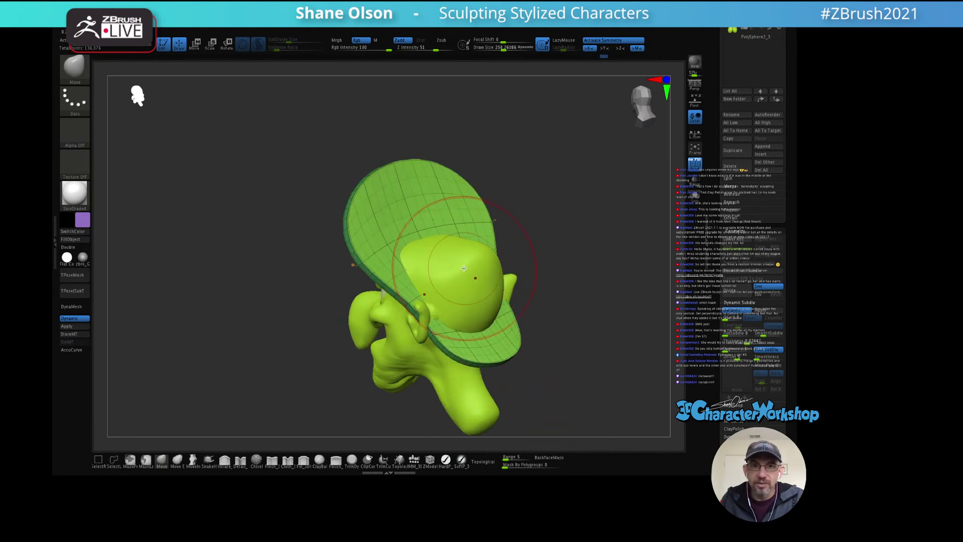
right_click_drag(464, 269, 475, 248)
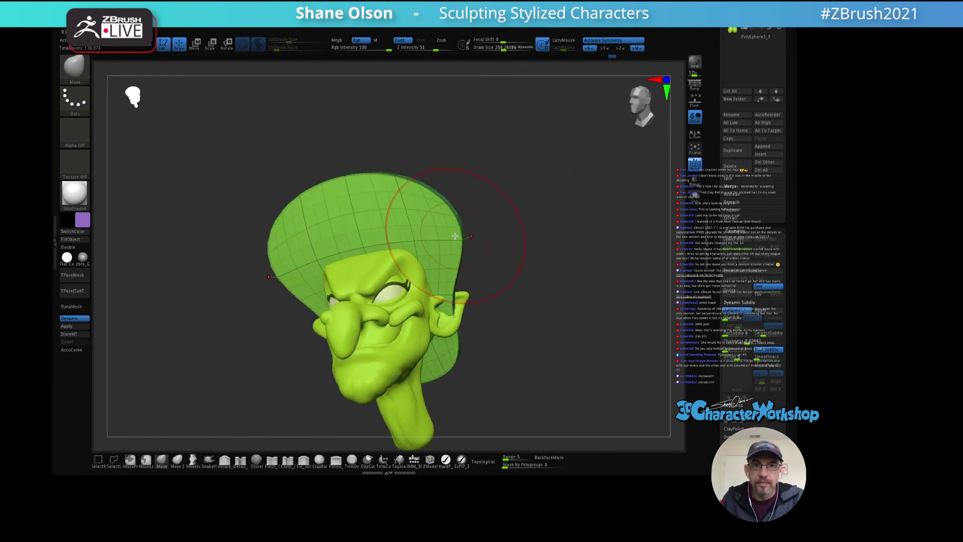
Step: Refine the disc's upper and side contours above the forehead with the Move brush
right_click_drag(321, 190, 318, 212, "alt")
left_click_drag(319, 211, 351, 182)
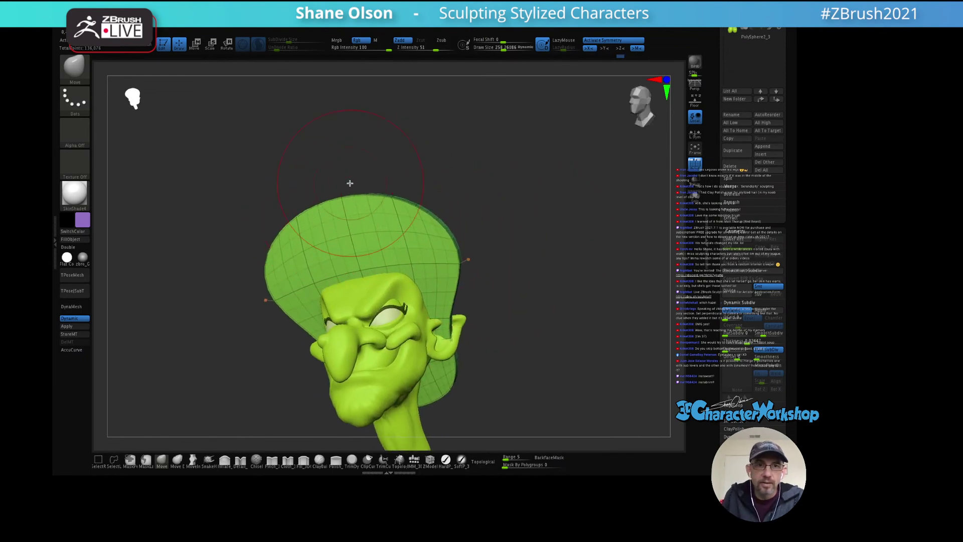
right_click_drag(324, 240, 319, 213)
mouse_move(319, 214)
left_mouse_down()
mouse_move(310, 196)
mouse_move(333, 184)
left_mouse_up()
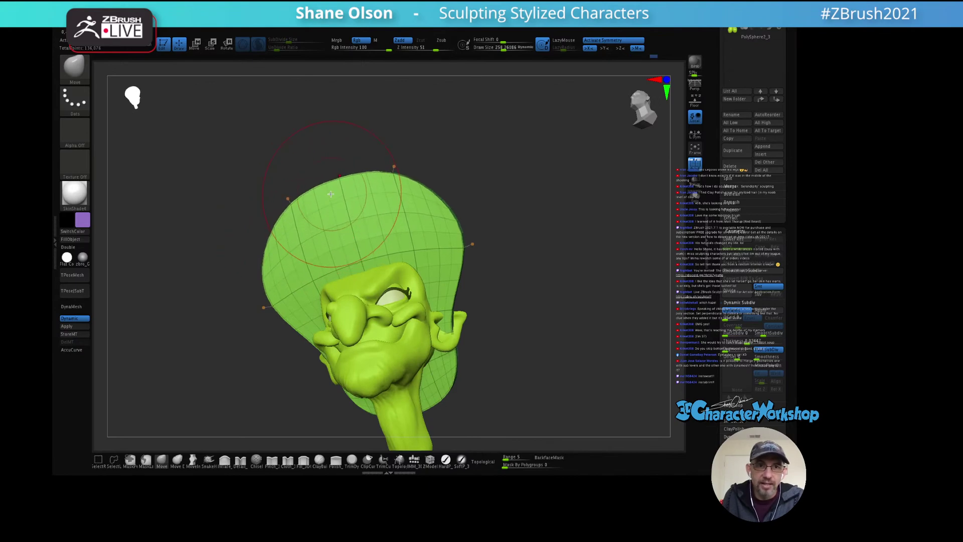
mouse_move(287, 238)
right_mouse_down()
mouse_move(408, 211)
mouse_move(341, 234)
right_mouse_up()
mouse_move(510, 243)
right_mouse_down()
mouse_move(518, 227)
mouse_move(467, 318)
mouse_move(425, 334)
right_mouse_up()
mouse_move(483, 294)
right_mouse_down()
mouse_move(496, 287)
mouse_move(479, 286)
mouse_move(466, 304)
mouse_move(526, 284)
mouse_move(472, 247)
right_mouse_up()
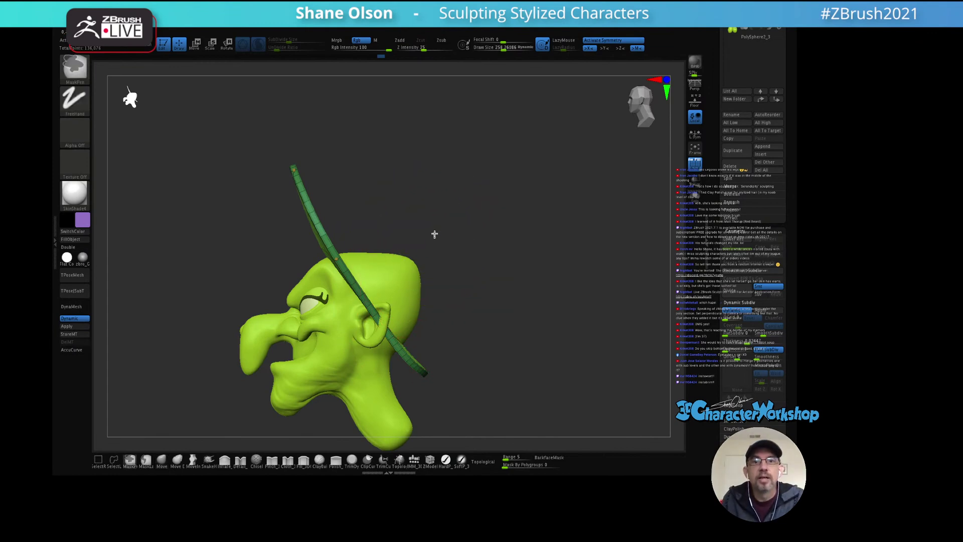
Step: Mask the disc's lower part with the MaskLasso brush and rotate the unmasked upper part backward by about 16 degrees
mouse_move(434, 236)
left_mouse_down("ctrl")
mouse_move(236, 151)
mouse_move(243, 117)
left_mouse_up("ctrl")
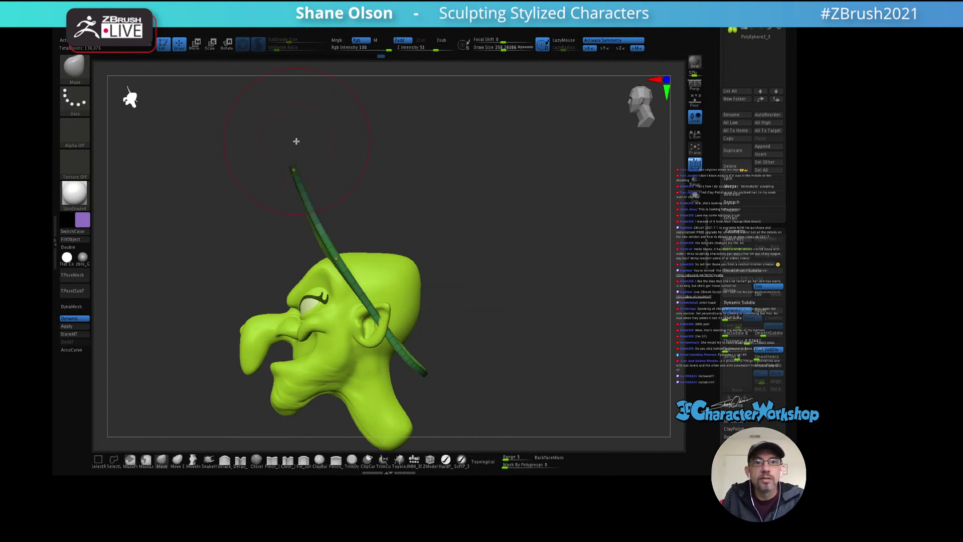
left_click(146, 461)
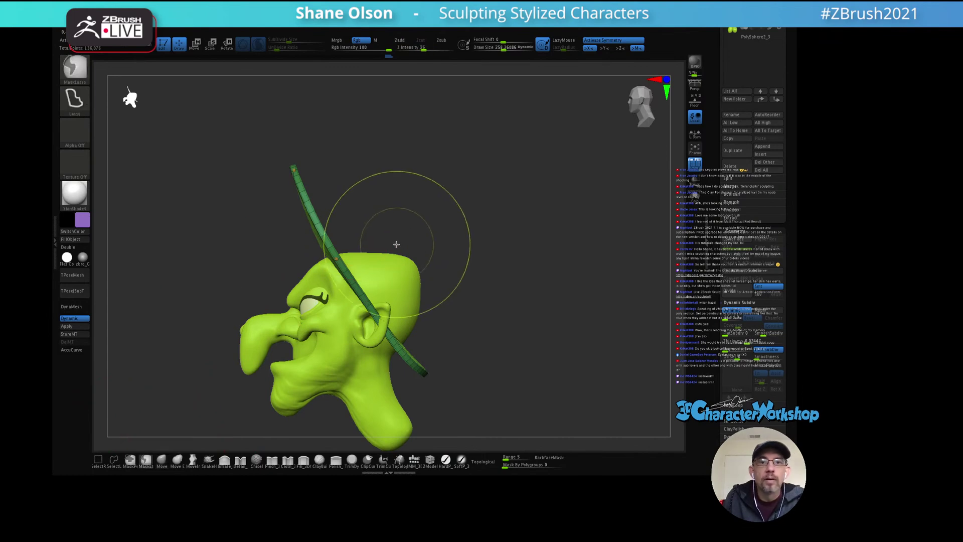
mouse_move(420, 232)
left_mouse_down("ctrl")
mouse_move(364, 113)
mouse_move(235, 215)
mouse_move(381, 273)
left_mouse_up("ctrl")
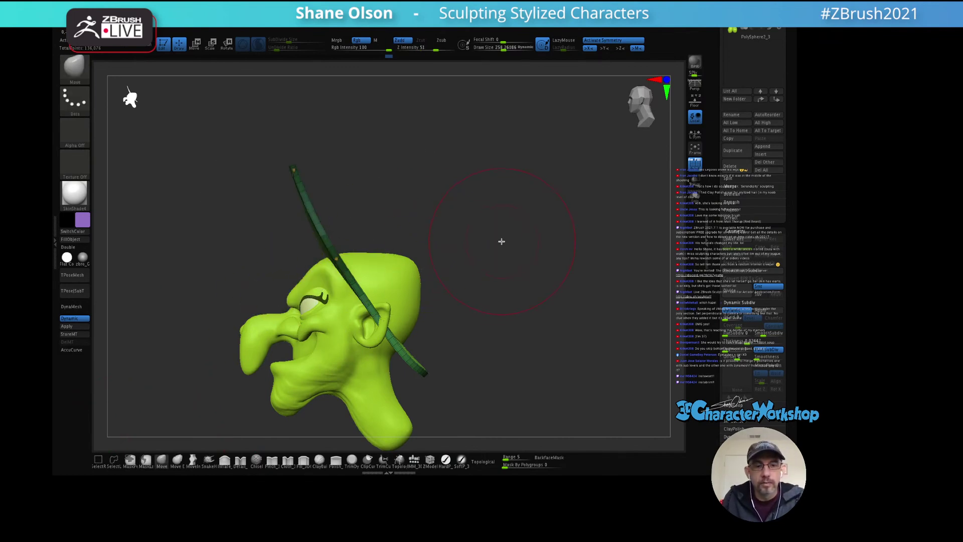
mouse_move(507, 247)
left_mouse_down()
mouse_move(490, 249)
mouse_move(504, 231)
mouse_move(503, 248)
left_mouse_up()
key("w")
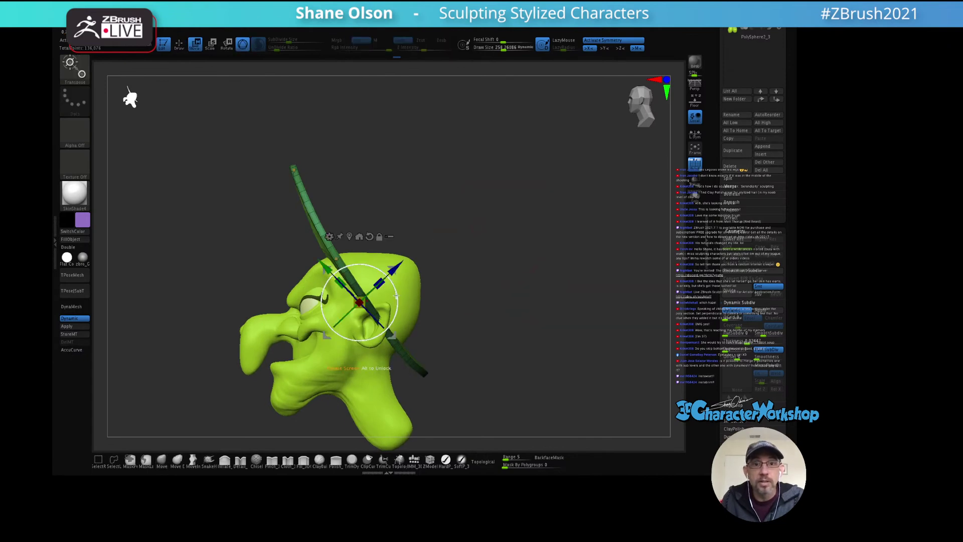
left_click_drag(395, 294, 399, 309)
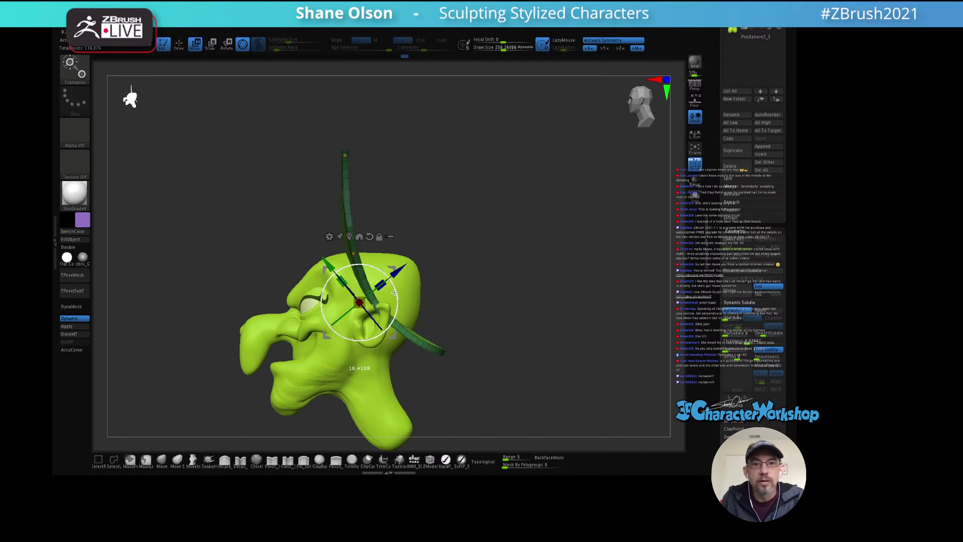
Step: Clear the mask, tilt the whole disc forward toward the face and scale it up slightly around the head
left_click_drag(492, 277, 495, 276, "ctrl")
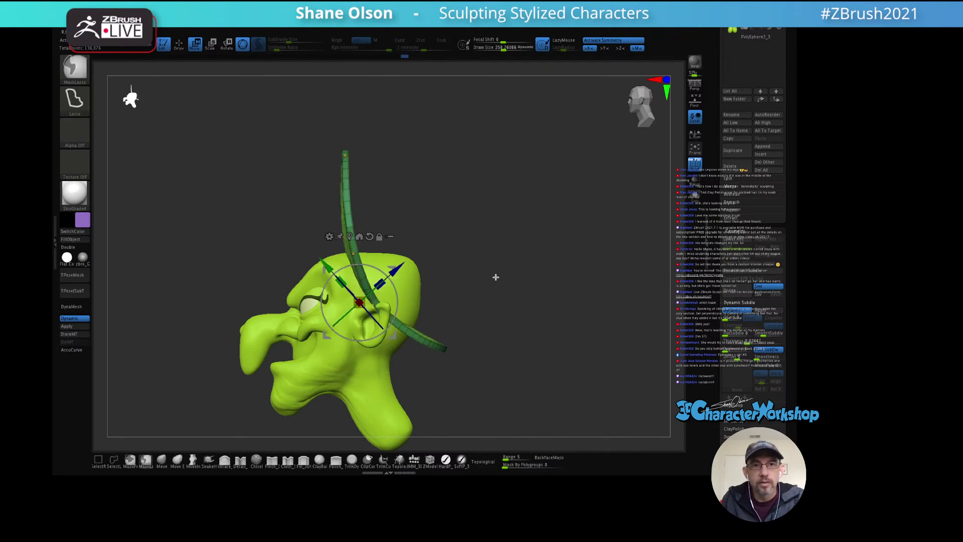
mouse_move(389, 266)
left_mouse_down()
mouse_move(374, 267)
mouse_move(379, 282)
left_mouse_up()
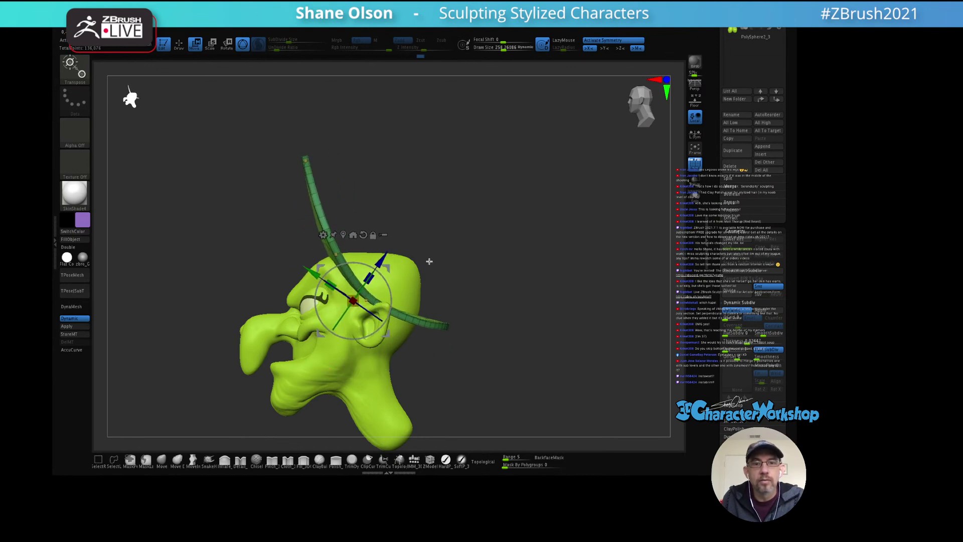
mouse_move(472, 248)
left_mouse_down()
mouse_move(537, 237)
mouse_move(454, 258)
mouse_move(469, 232)
left_mouse_up()
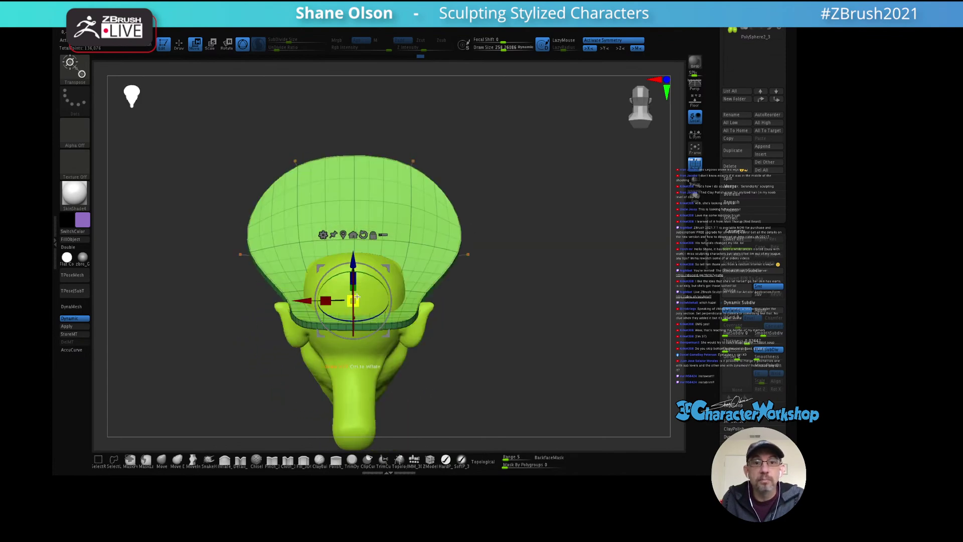
left_click_drag(353, 300, 360, 292)
left_click_drag(488, 237, 497, 261)
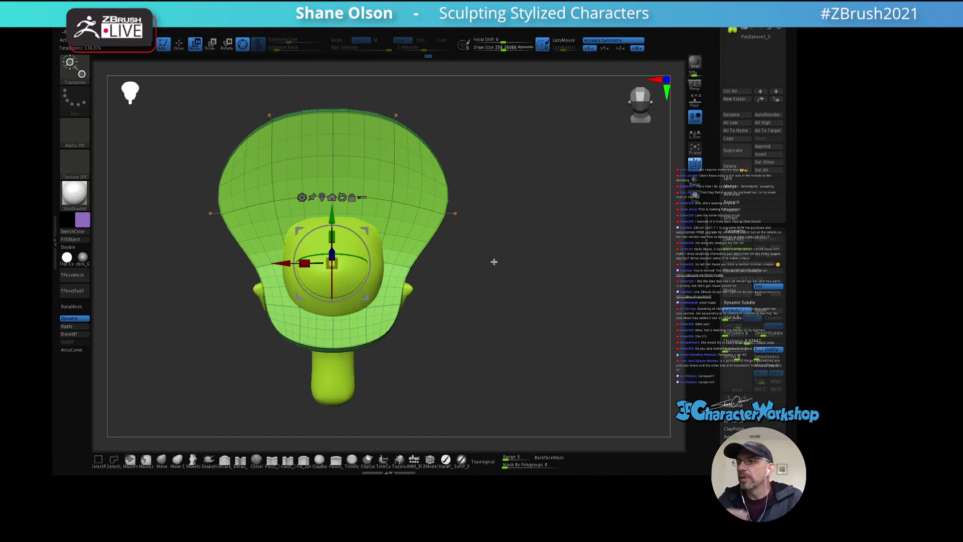
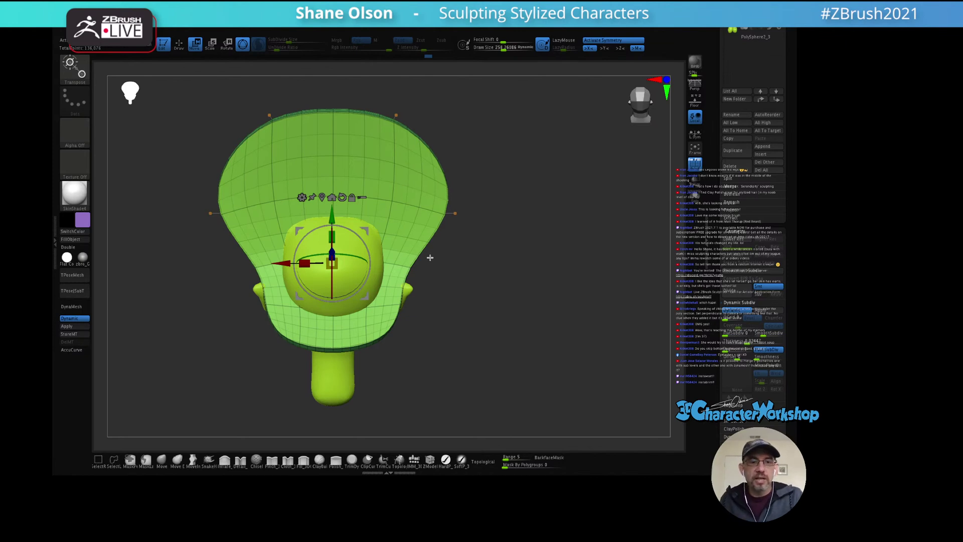
Step: Pull the disc's lower edge slightly farther down around the back of the neck with the Move brush
key("q")
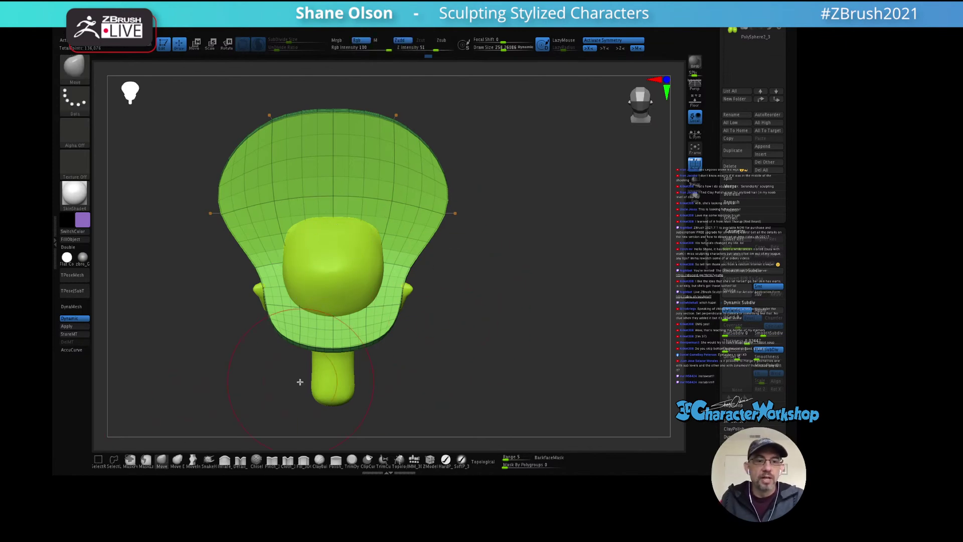
key("s")
left_click_drag(471, 338, 469, 338)
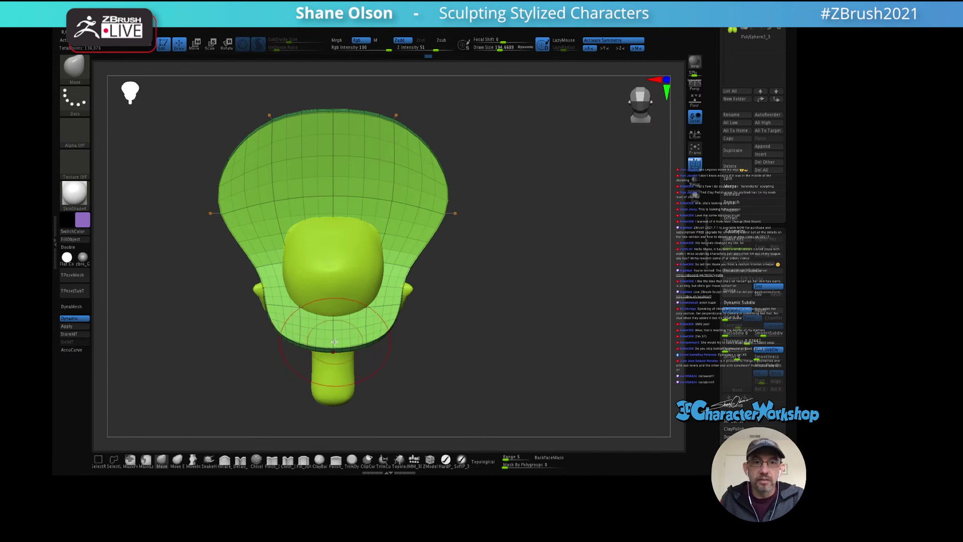
left_click_drag(358, 336, 363, 346)
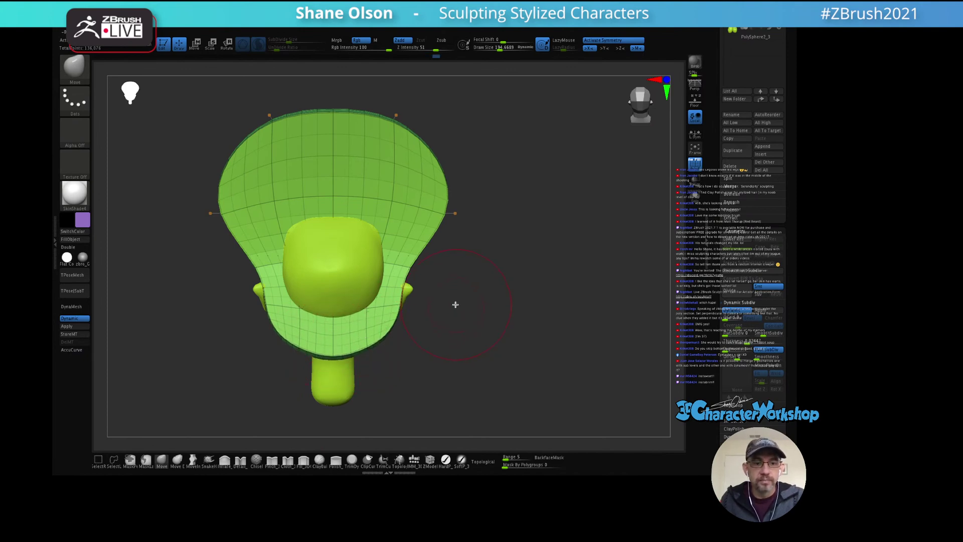
left_click_drag(452, 307, 479, 282)
mouse_move(402, 217)
left_mouse_down()
mouse_move(460, 248)
mouse_move(394, 287)
left_mouse_up()
key("s")
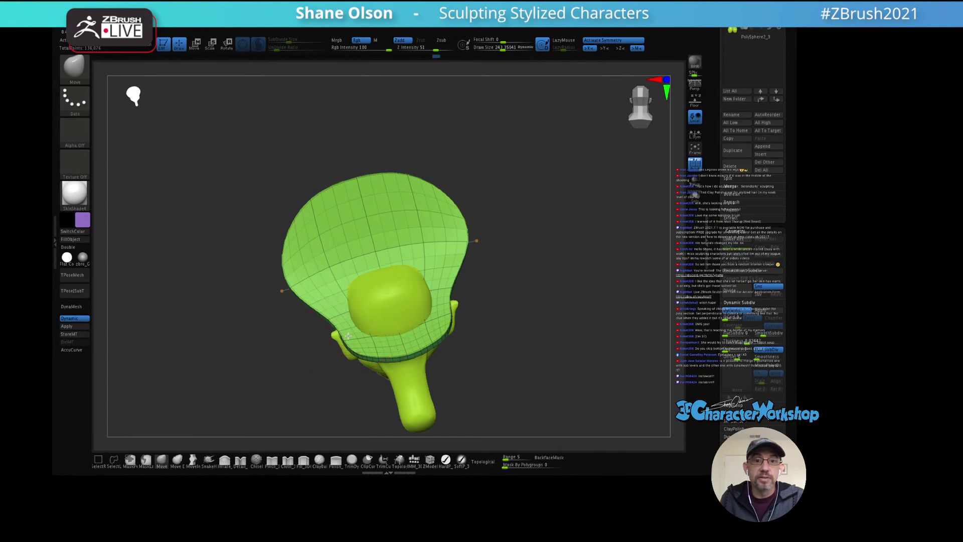
mouse_move(377, 321)
left_mouse_down()
mouse_move(398, 279)
mouse_move(448, 255)
mouse_move(469, 265)
left_mouse_up()
key("s")
left_click_drag(468, 261, 465, 256)
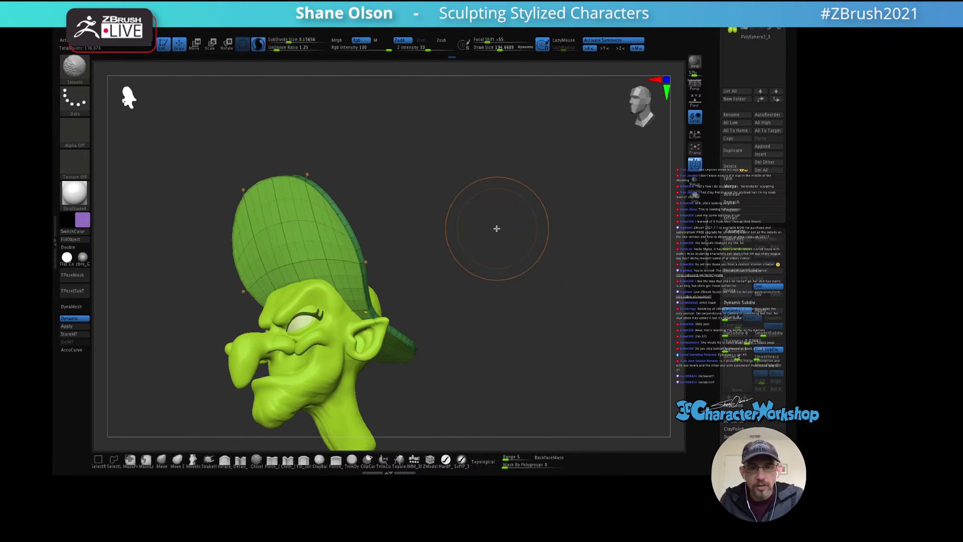
Step: Hide the polyframe and reshape the disc's upper part above the forehead with a larger Move brush
key("shift+f")
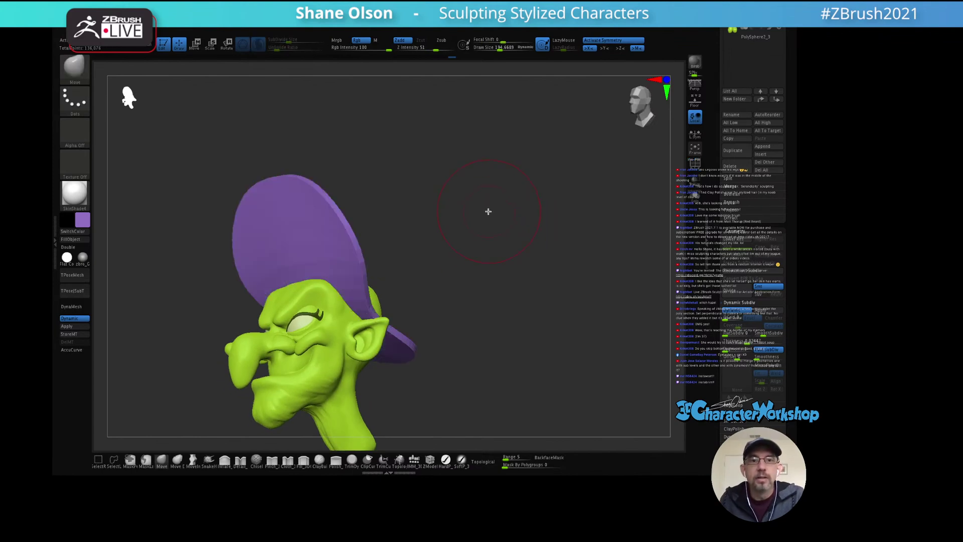
mouse_move(489, 209)
left_mouse_down()
mouse_move(496, 216)
mouse_move(483, 181)
mouse_move(507, 187)
mouse_move(469, 177)
mouse_move(457, 201)
left_mouse_up()
key("s")
key("s")
mouse_move(277, 233)
left_mouse_down()
mouse_move(273, 220)
mouse_move(290, 206)
left_mouse_up()
left_click_drag(419, 176, 455, 269)
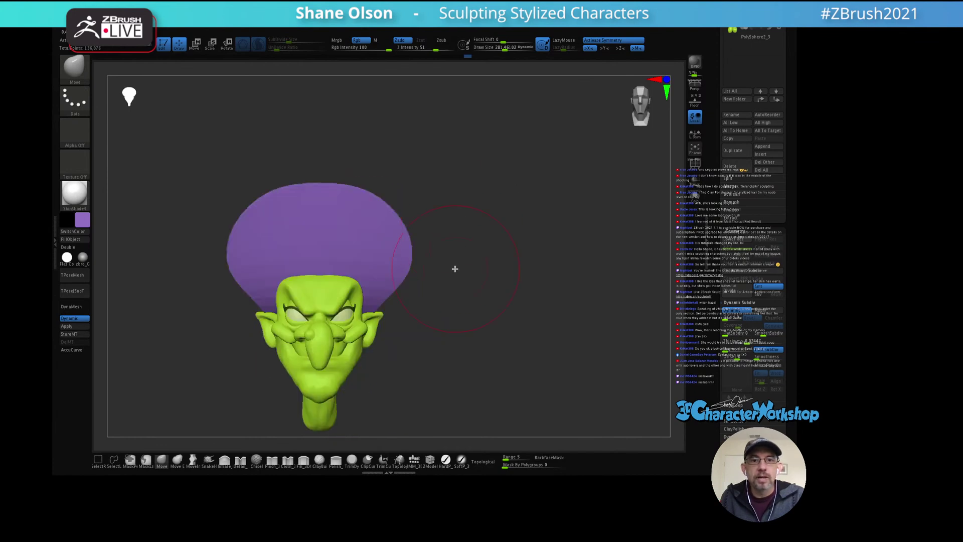
left_click_drag(447, 236, 390, 236)
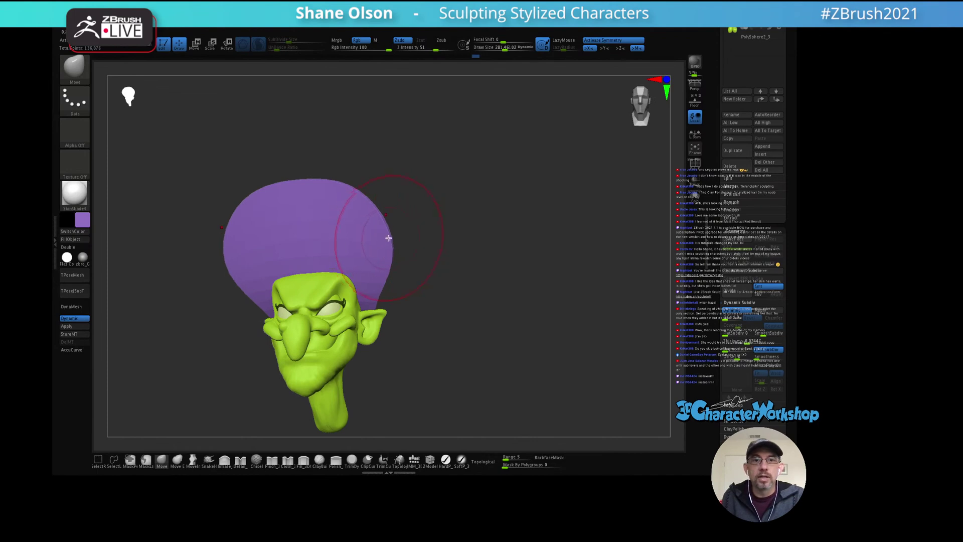
mouse_move(450, 241)
left_mouse_down()
mouse_move(486, 243)
mouse_move(426, 258)
mouse_move(453, 246)
mouse_move(475, 251)
mouse_move(454, 264)
mouse_move(486, 228)
mouse_move(486, 209)
mouse_move(463, 221)
left_mouse_up()
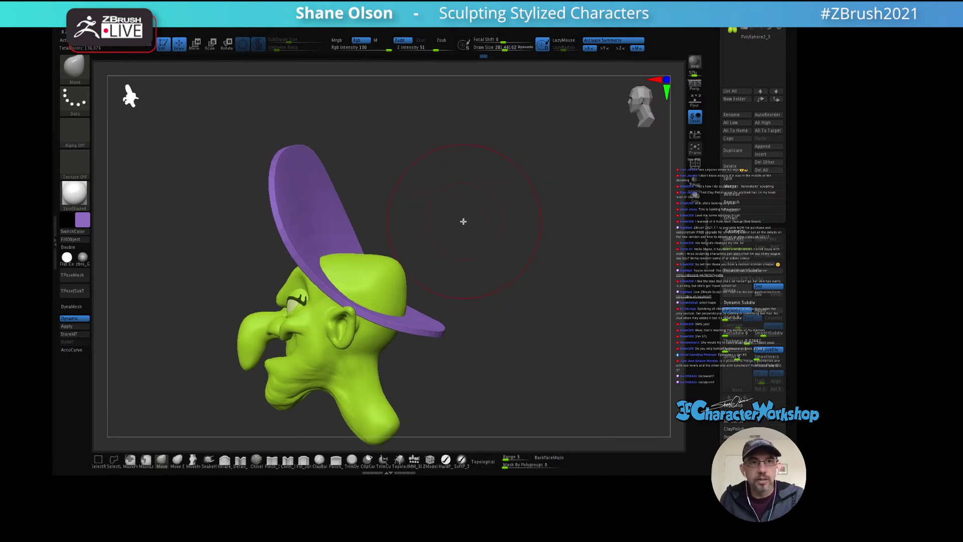
Step: Isolate the disc, show its polyframe and insert a Cylinder from the insert-mesh brush on its rear face
left_click(415, 461)
left_click_drag(449, 185, 499, 274, "shift")
left_click(695, 195)
key("shift+f")
key("s")
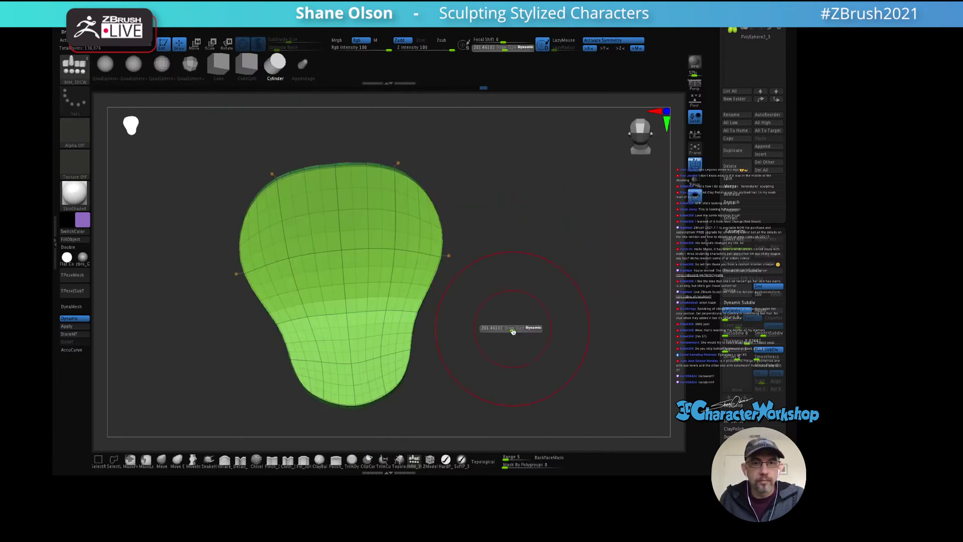
left_click_drag(507, 328, 506, 328)
mouse_move(346, 316)
left_mouse_down()
mouse_move(359, 365)
mouse_move(520, 264)
mouse_move(540, 287)
mouse_move(531, 248)
mouse_move(506, 282)
left_mouse_up()
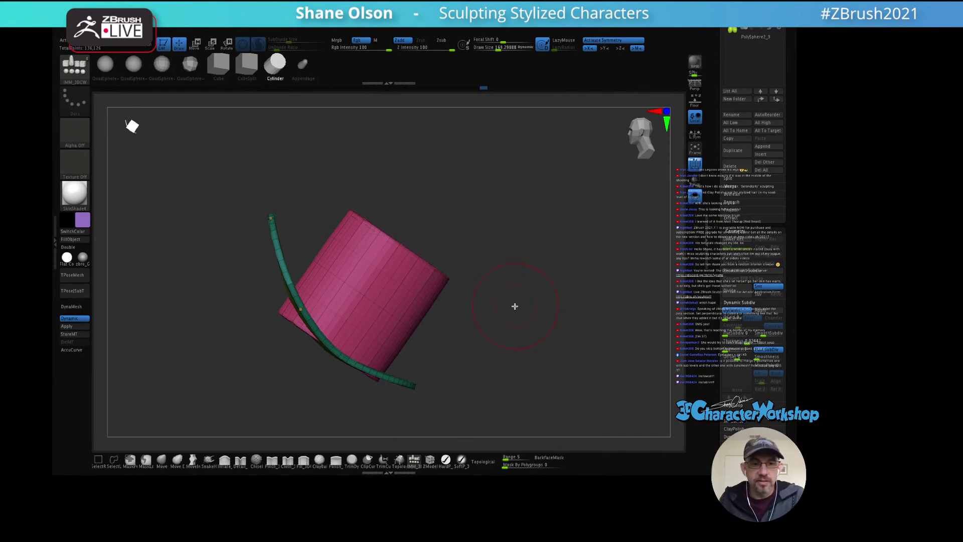
Step: Split the unmasked cylinder into its own subtool, select it and turn off its dynamic subdivision
left_click_drag(515, 315, 511, 285)
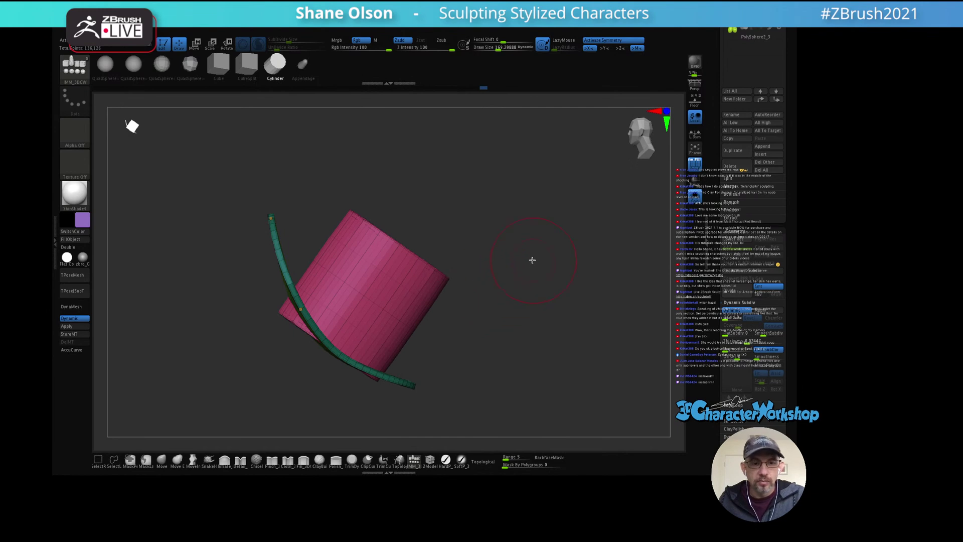
key("space")
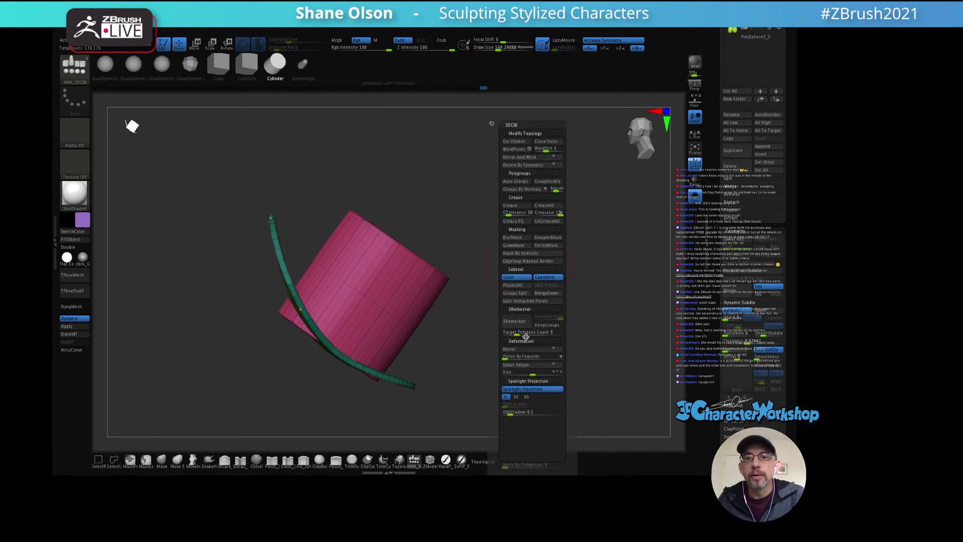
left_click(519, 302)
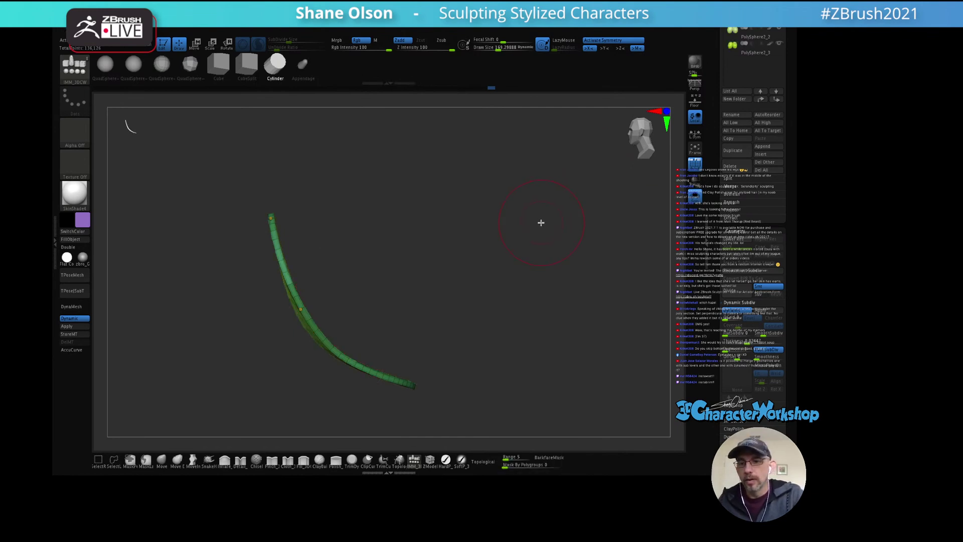
key("Down")
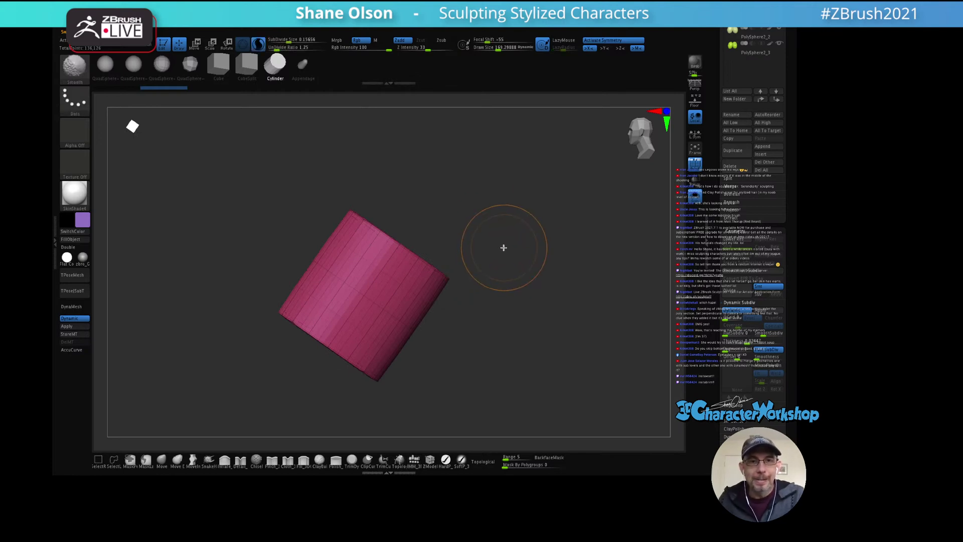
key("d")
left_click_drag(504, 249, 496, 267)
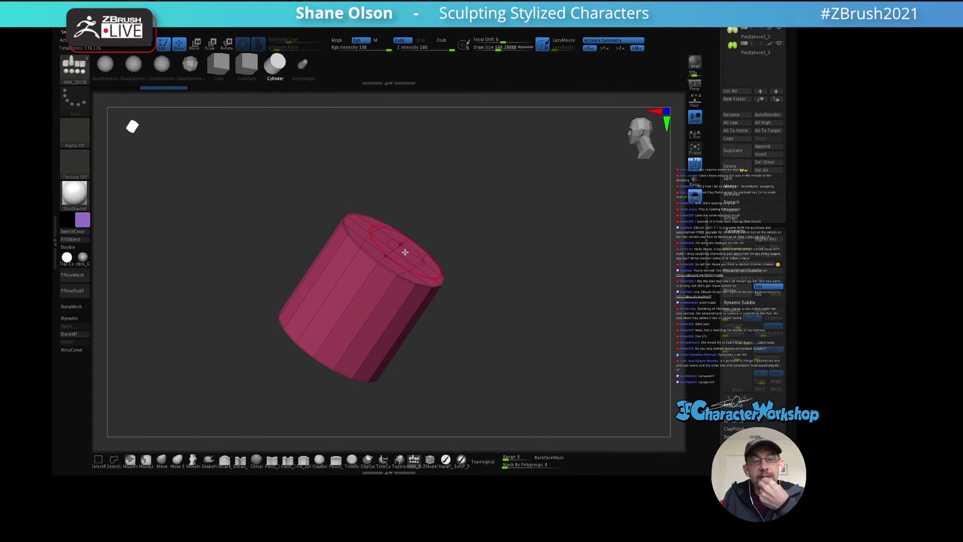
left_click_drag(493, 212, 406, 238)
mouse_move(459, 223)
left_mouse_down("alt")
mouse_move(458, 237)
mouse_move(497, 255)
mouse_move(490, 212)
left_mouse_up("alt")
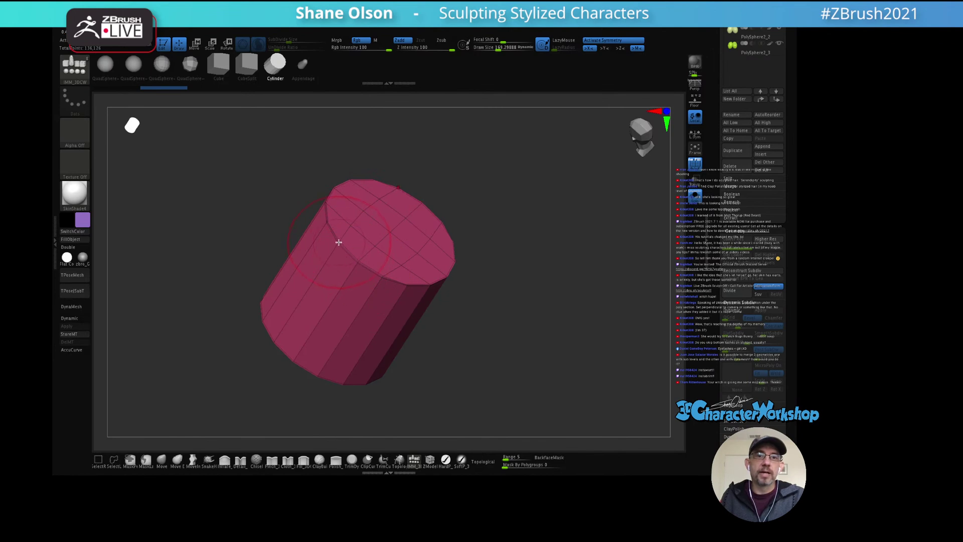
right_click_drag(388, 221, 395, 202)
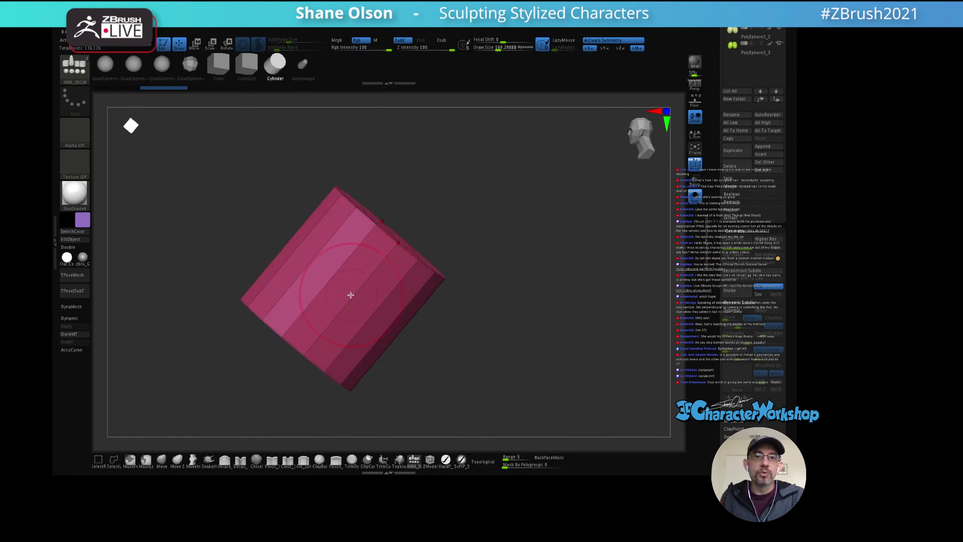
right_click_drag(397, 240, 401, 239)
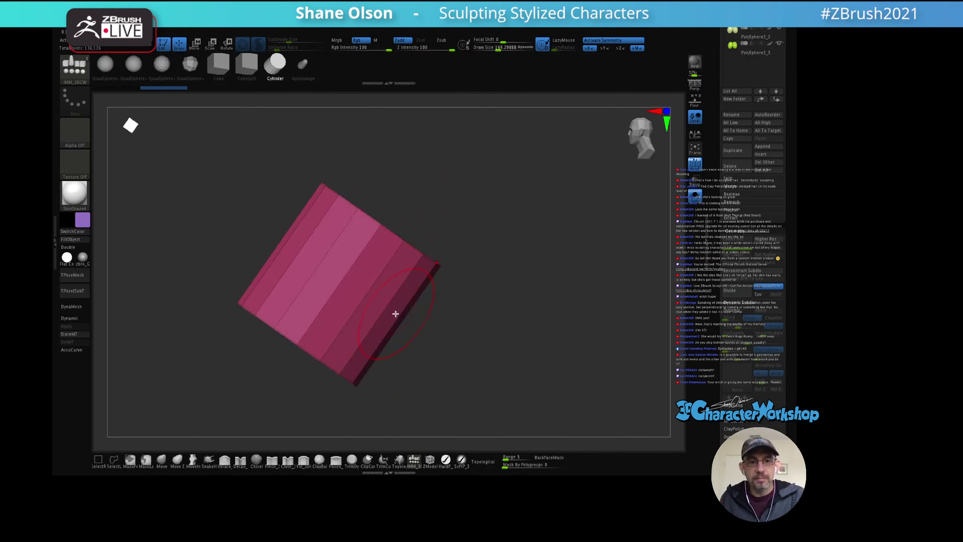
Step: Mask all but the cylinder's upper end, centre the gizmo on that end and scale it down to a point
mouse_move(232, 230)
left_mouse_down("ctrl")
mouse_move(180, 281)
mouse_move(422, 413)
mouse_move(481, 220)
left_mouse_up("ctrl")
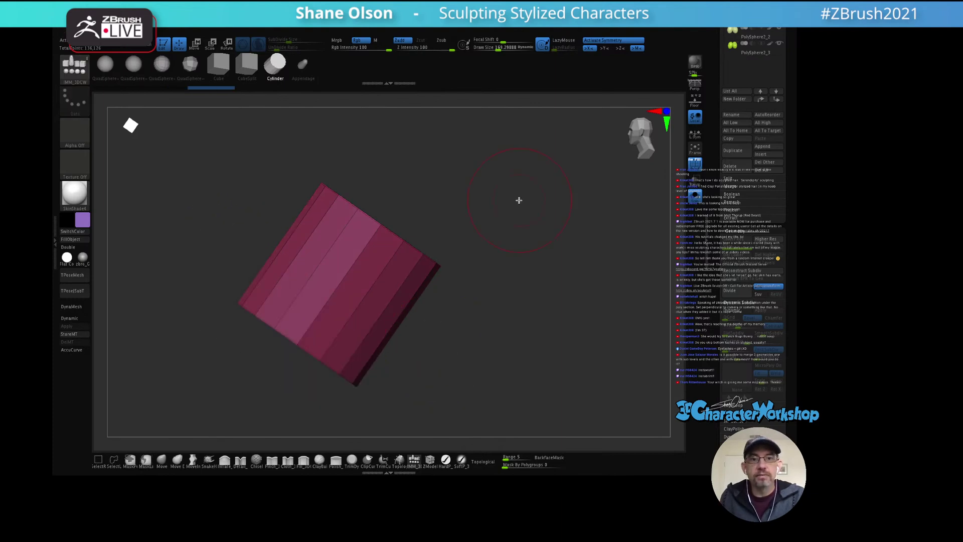
key("w")
right_click_drag(513, 234, 489, 217)
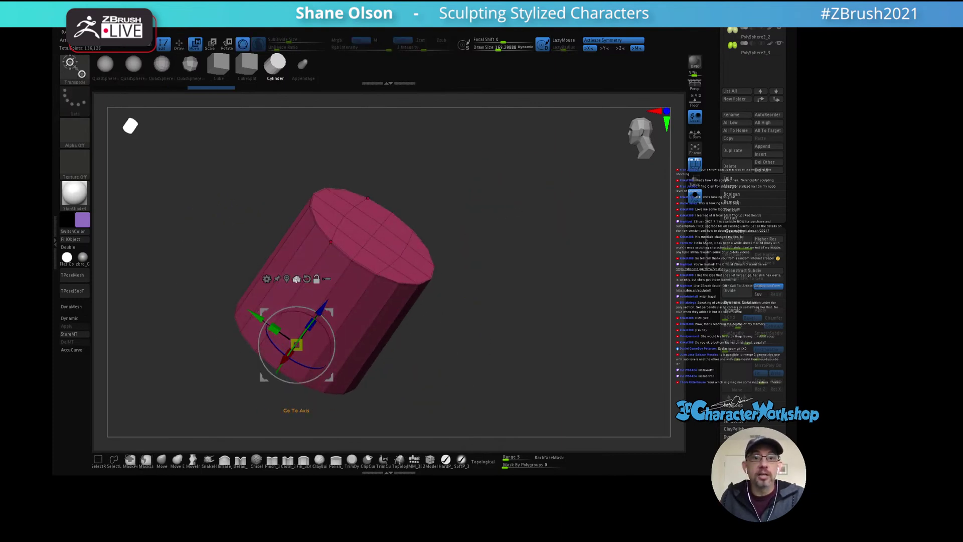
left_click(295, 276, "alt")
left_click_drag(480, 180, 472, 204)
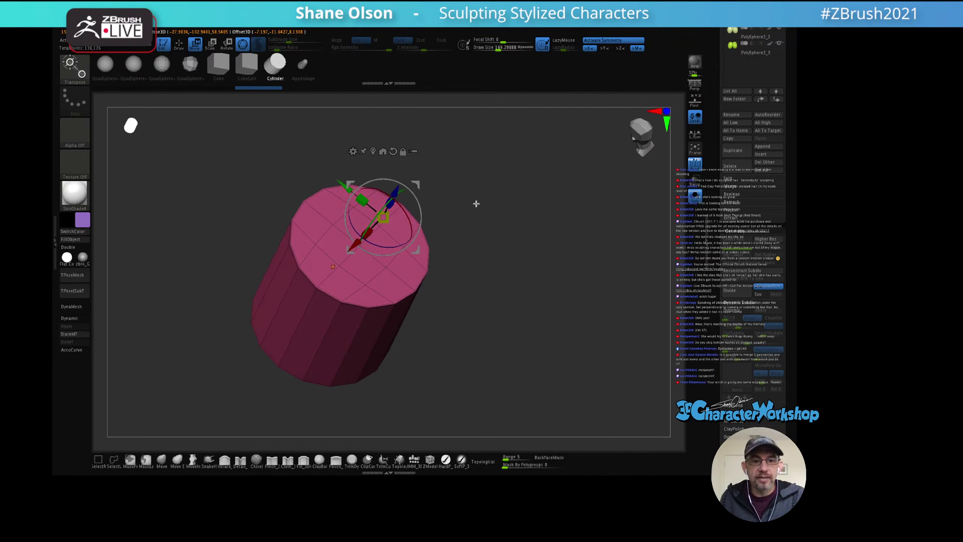
left_click(387, 151)
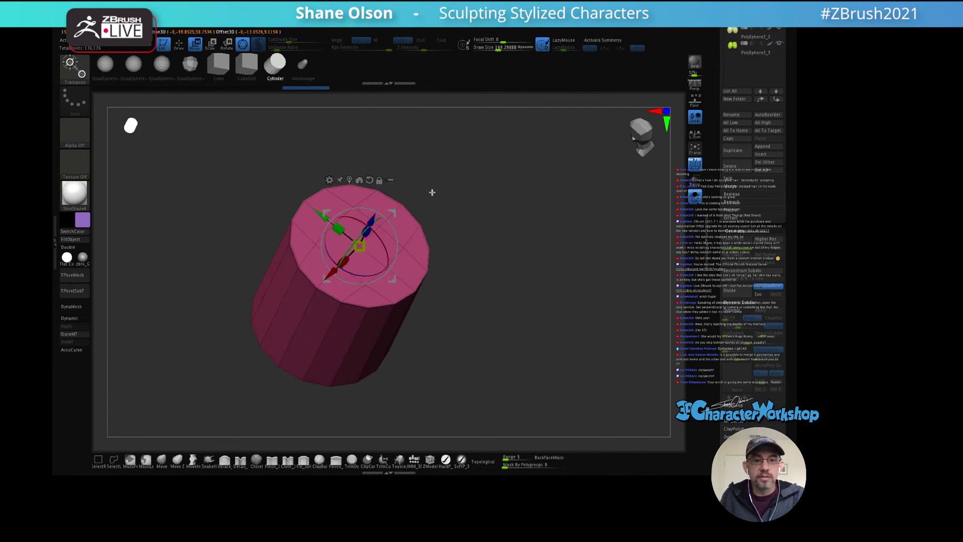
key("x")
left_click_drag(447, 185, 412, 213)
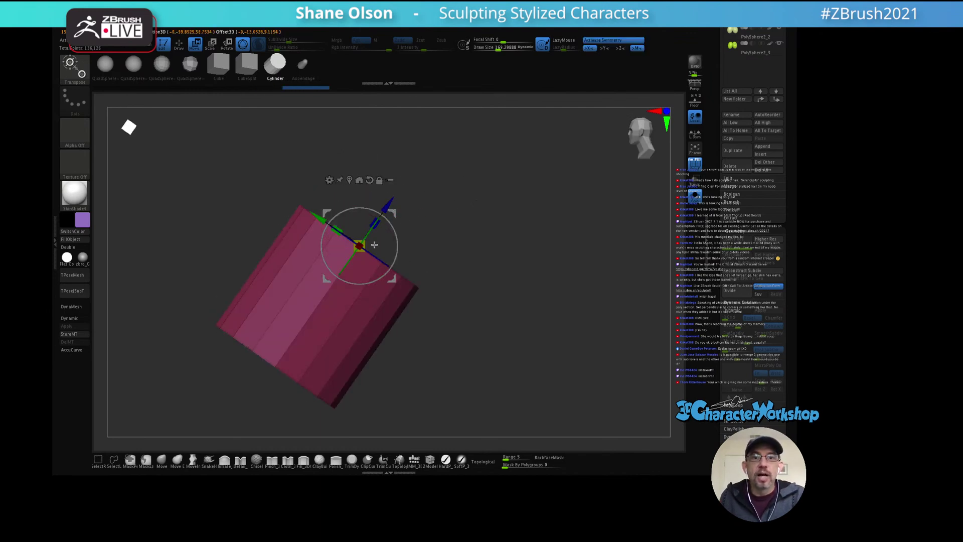
left_click_drag(359, 246, 318, 275)
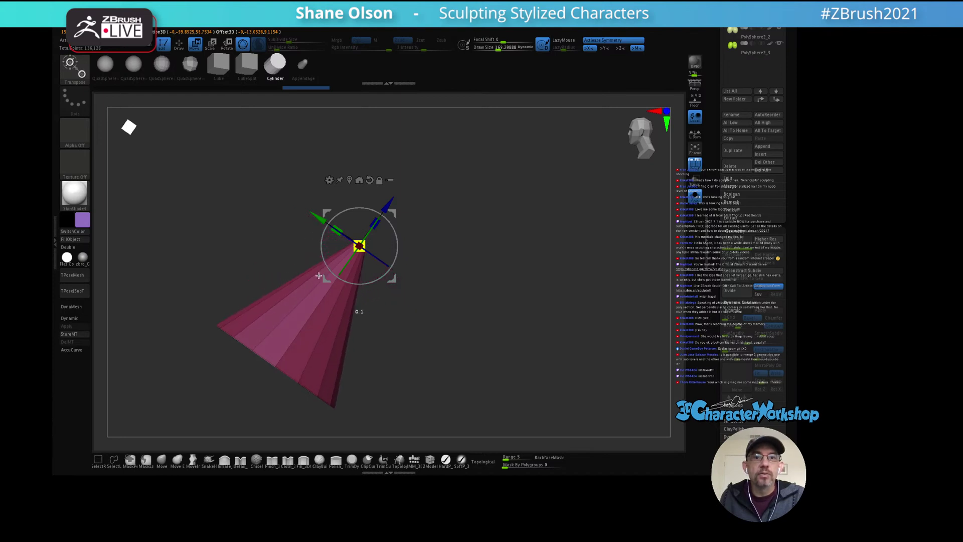
Step: Pull the cone's tip backward and down into a long slanted shape while keeping its wide base in place
left_click_drag(479, 209, 456, 199)
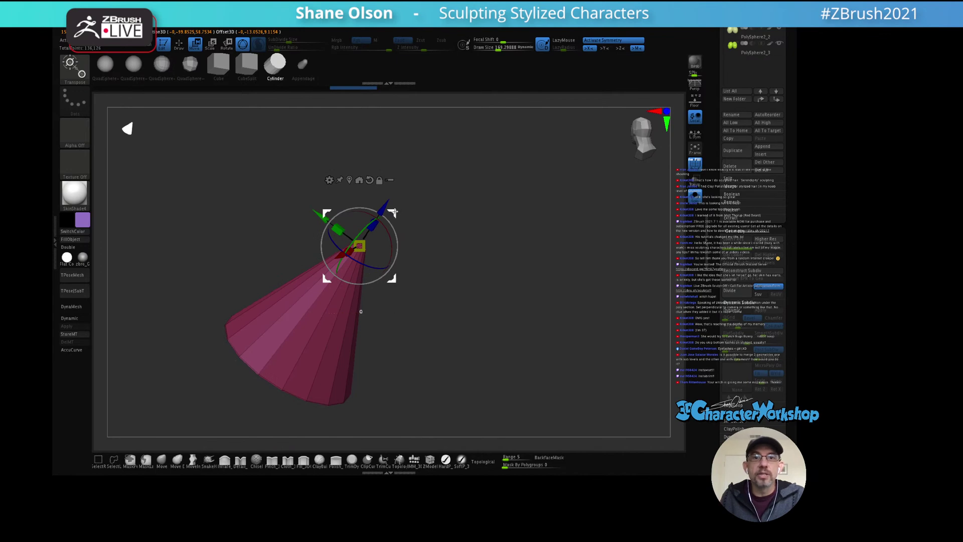
left_click_drag(395, 211, 446, 181)
key("ctrl+z")
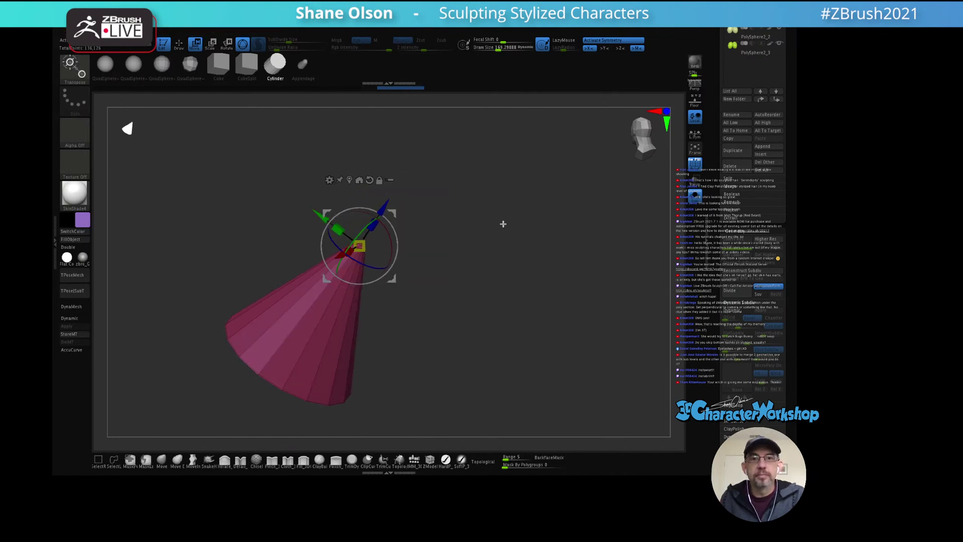
mouse_move(471, 210)
left_mouse_down()
mouse_move(475, 230)
mouse_move(485, 213)
left_mouse_up()
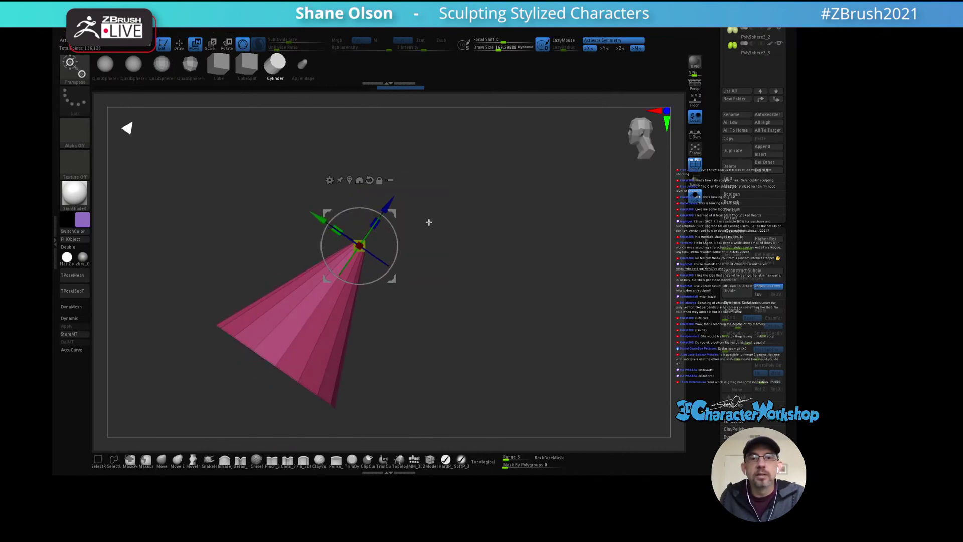
left_click_drag(394, 214, 424, 208)
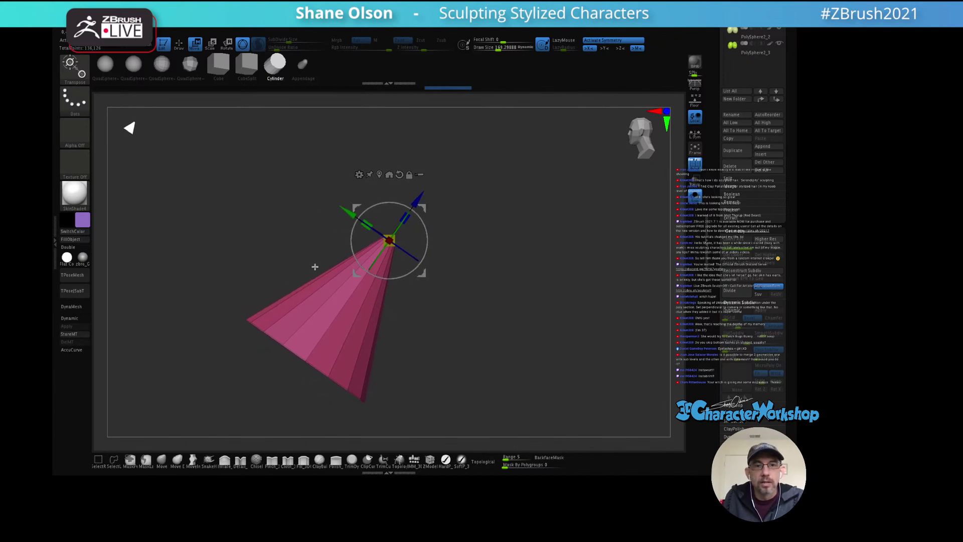
mouse_move(254, 265)
left_mouse_down("ctrl")
mouse_move(213, 265)
mouse_move(418, 438)
left_mouse_up("ctrl")
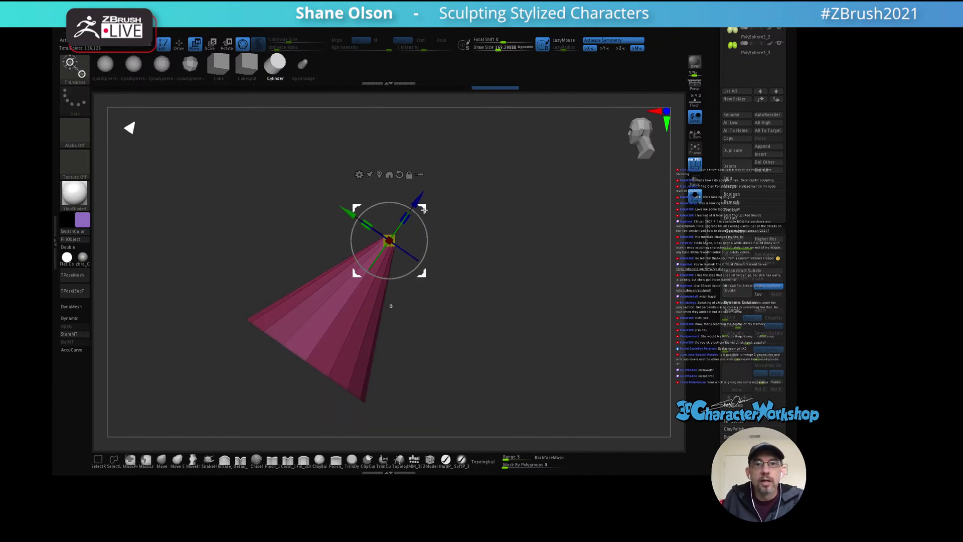
left_click_drag(424, 209, 562, 319)
mouse_move(455, 235)
left_mouse_down("alt")
mouse_move(415, 224)
mouse_move(434, 263)
mouse_move(478, 247)
mouse_move(509, 221)
mouse_move(520, 232)
mouse_move(526, 217)
mouse_move(450, 361)
left_mouse_up("alt")
Step: Insert an edge loop around the cone between its base and tip with the ZModeler brush
key("q")
key("s")
left_click(522, 229)
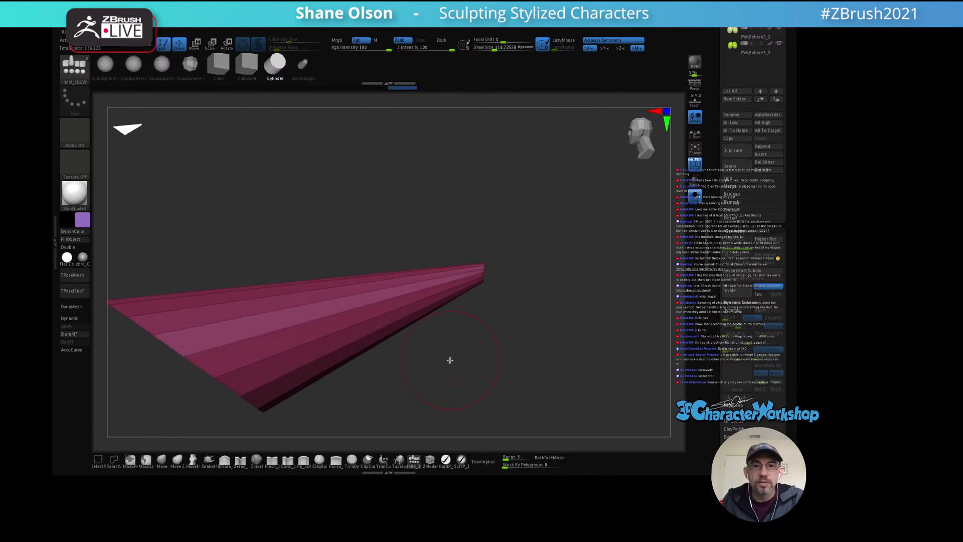
left_click(430, 460)
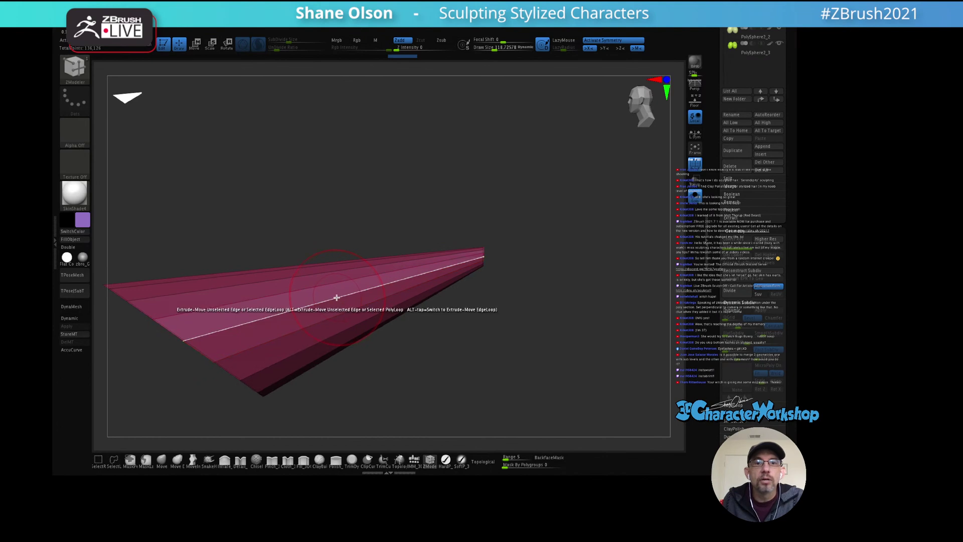
key("space")
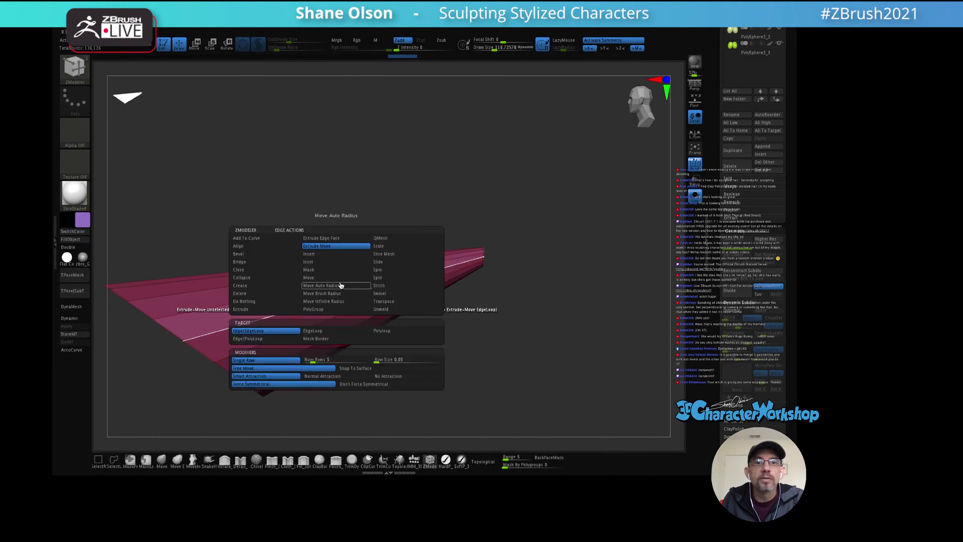
left_click(309, 254)
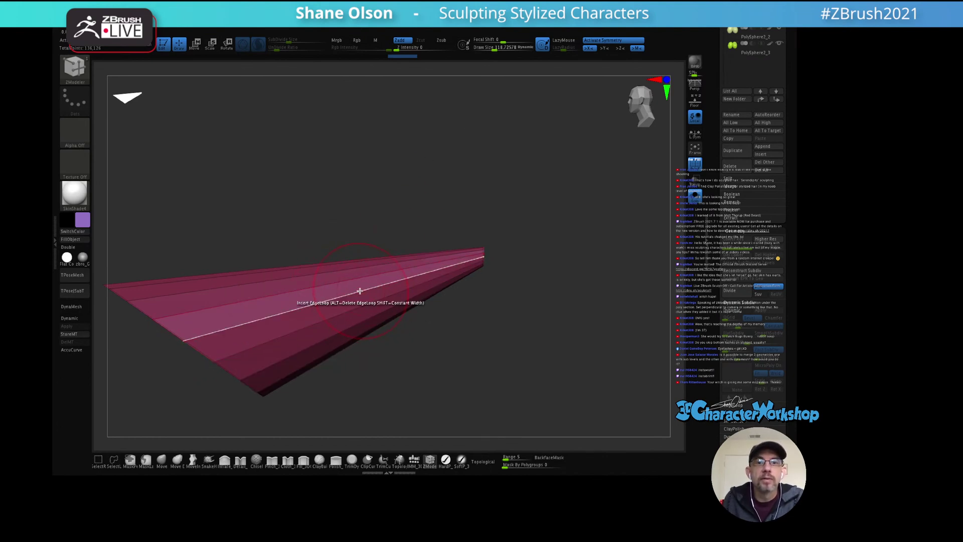
left_click(362, 305)
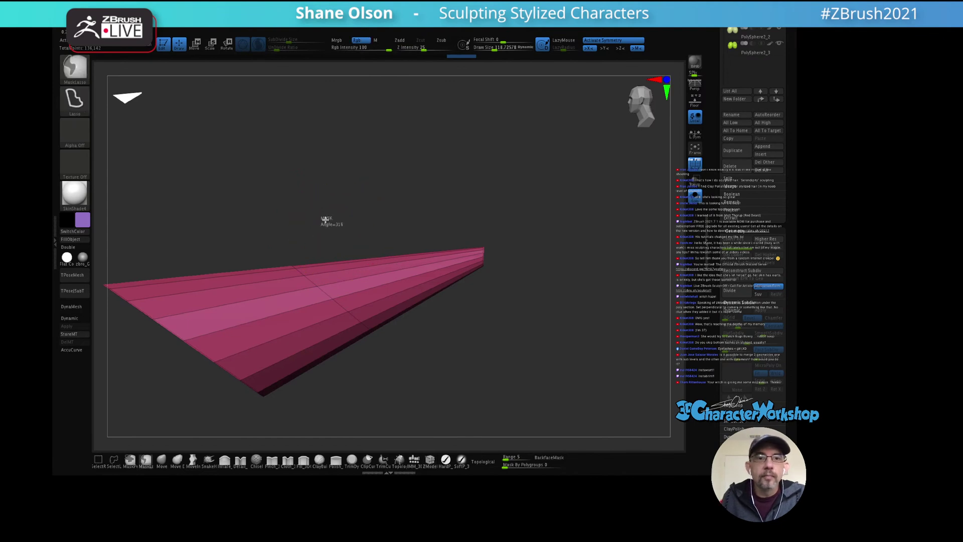
Step: Mask all but the cone's middle edge loop, turn symmetry off, and move, tilt and rescale that loop to start the bend
mouse_move(328, 223)
left_mouse_down("ctrl")
mouse_move(348, 360)
mouse_move(461, 348)
left_mouse_up("ctrl")
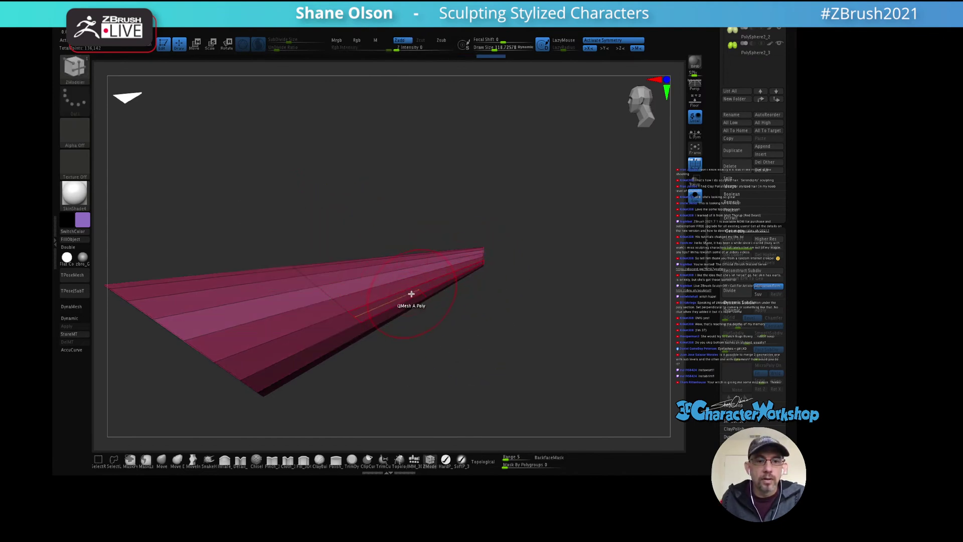
key("e")
key("x")
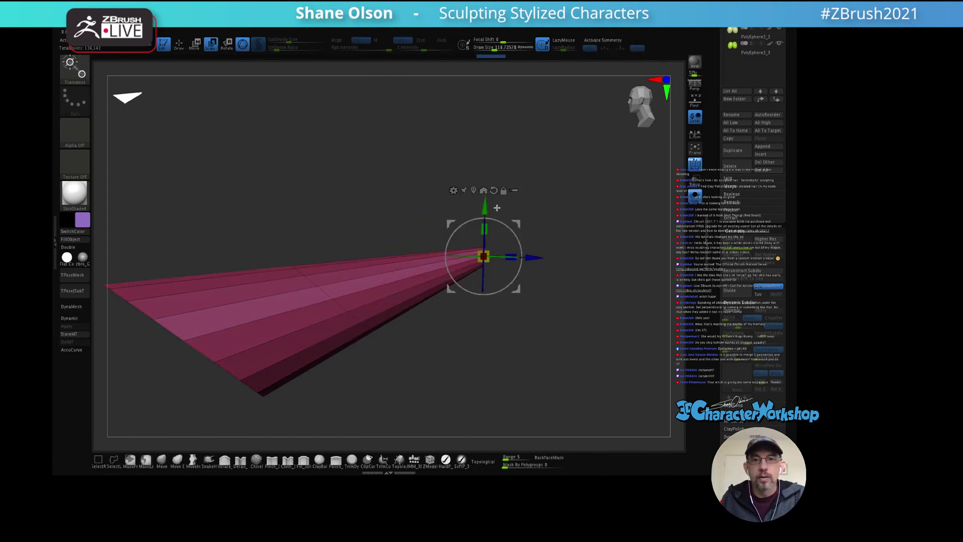
left_click(475, 191)
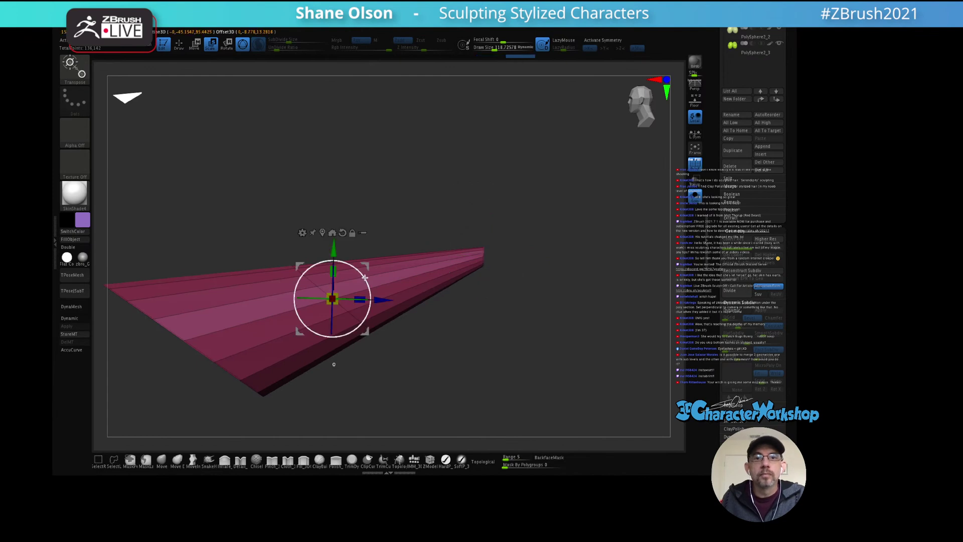
mouse_move(367, 265)
left_mouse_down()
mouse_move(415, 257)
mouse_move(372, 275)
left_mouse_up()
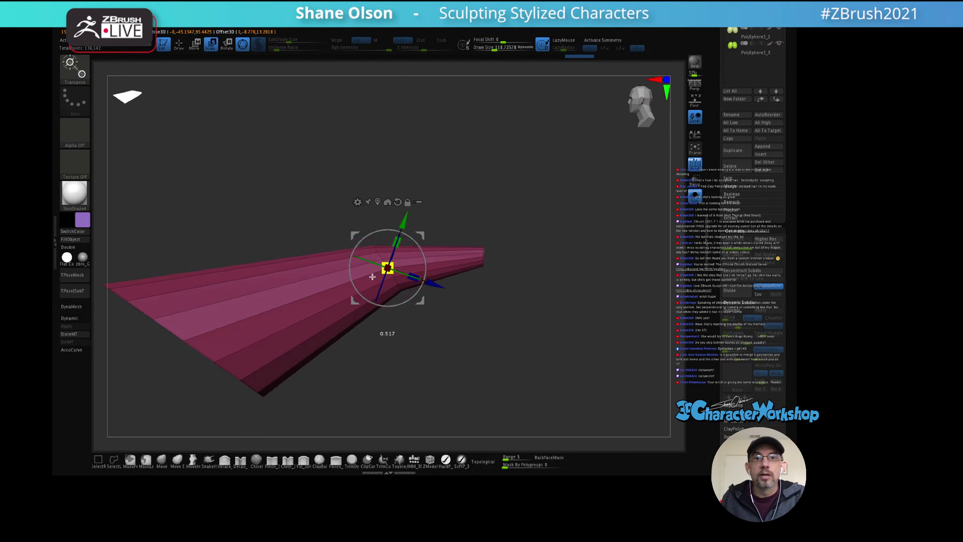
left_click_drag(421, 235, 422, 227)
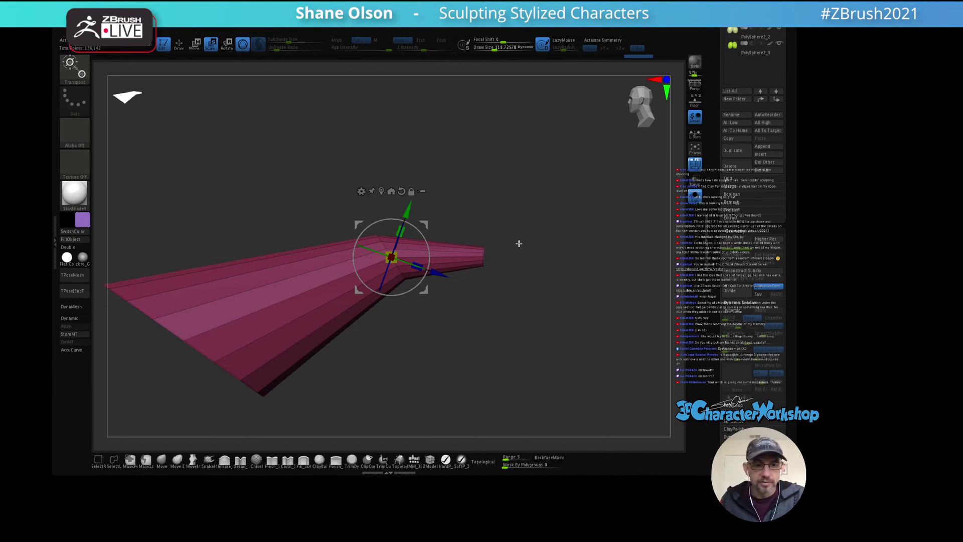
Step: Mask all but the cone's tip, rotate it by about 50 degrees, shrink it, pull it downward and clear the mask
mouse_move(530, 219)
left_mouse_down()
mouse_move(477, 249)
mouse_move(525, 228)
mouse_move(476, 207)
mouse_move(479, 309)
mouse_move(529, 232)
mouse_move(516, 267)
left_mouse_up()
key("ctrl")
left_click(383, 192)
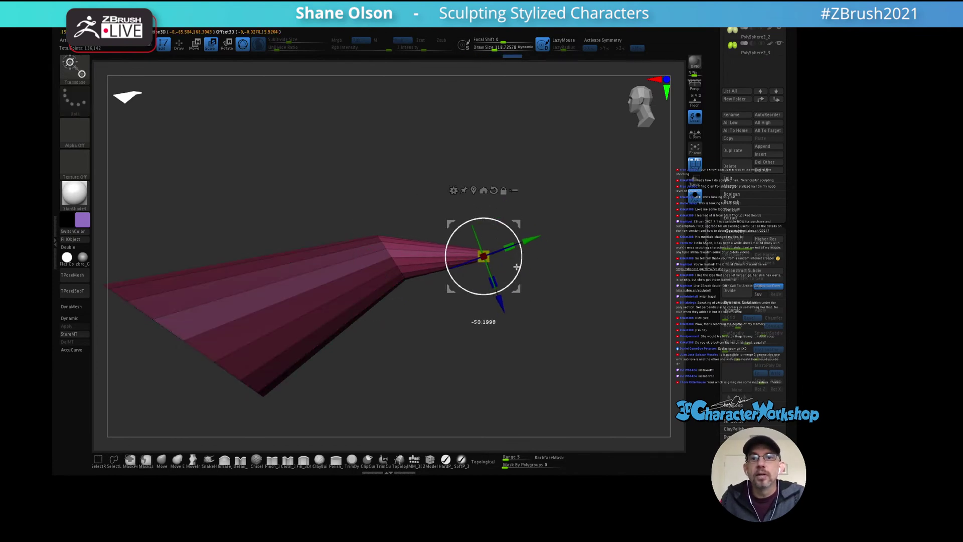
left_click_drag(565, 204, 563, 287)
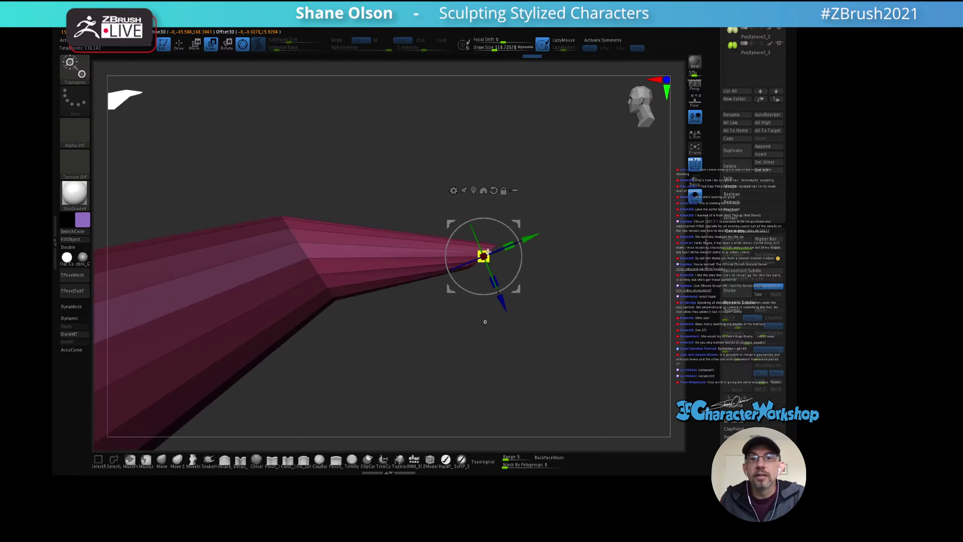
left_click_drag(488, 252, 483, 257)
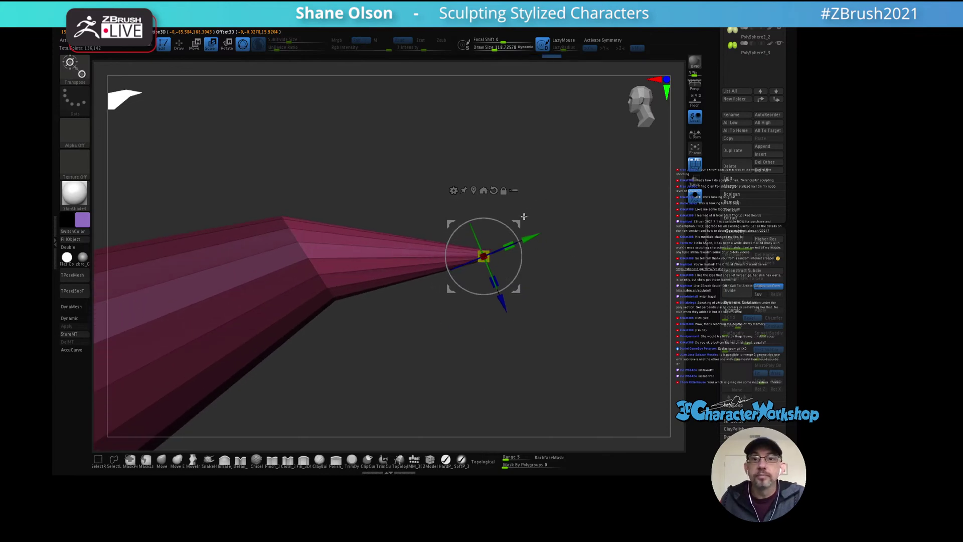
left_click_drag(524, 216, 537, 272)
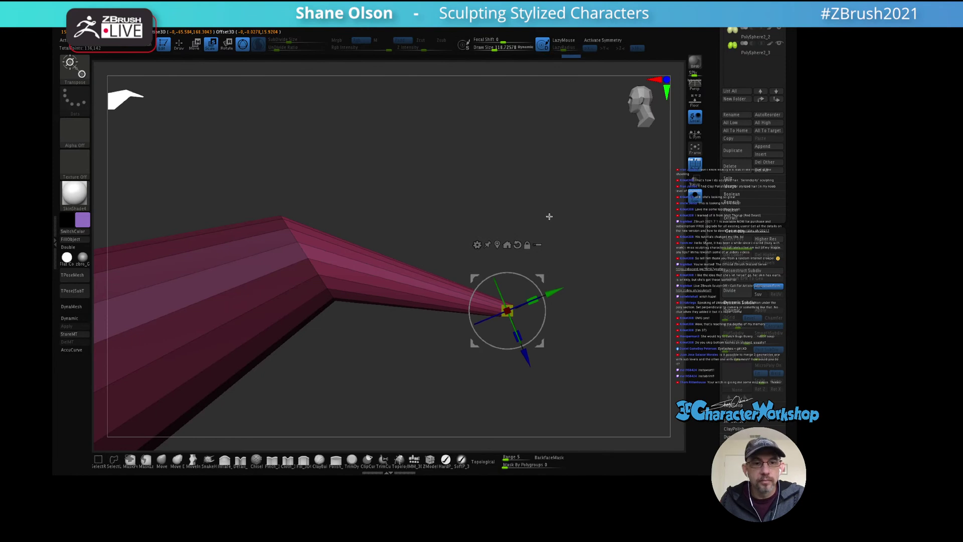
key("q")
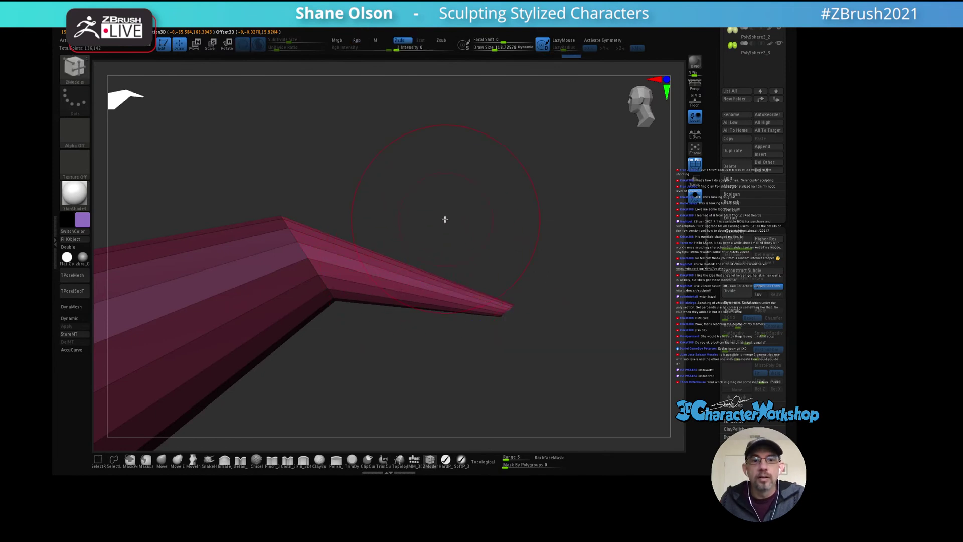
left_click_drag(445, 219, 465, 251, "alt")
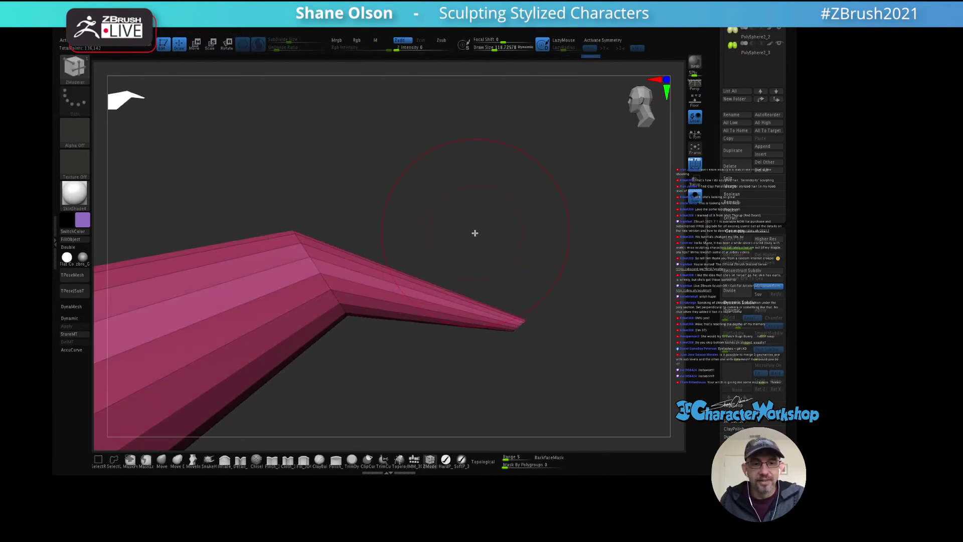
Step: Insert an edge loop around the cone between the bend and the tip with the ZModeler brush
key("ctrl")
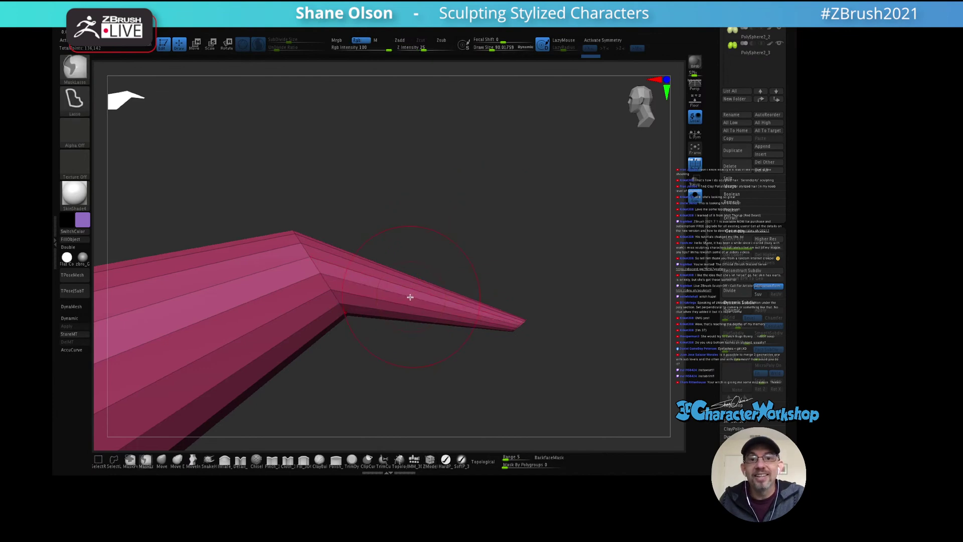
key("super+space")
left_click(478, 251)
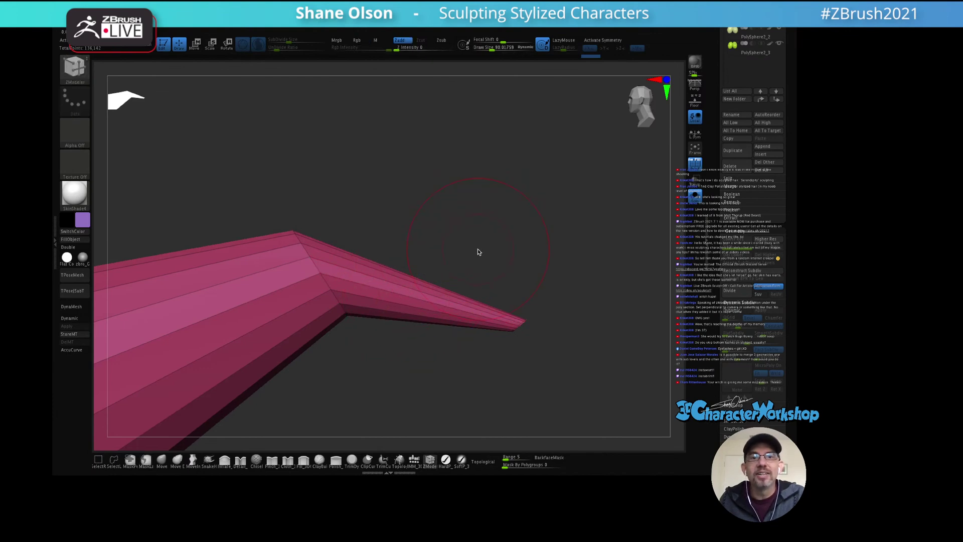
left_click(399, 285)
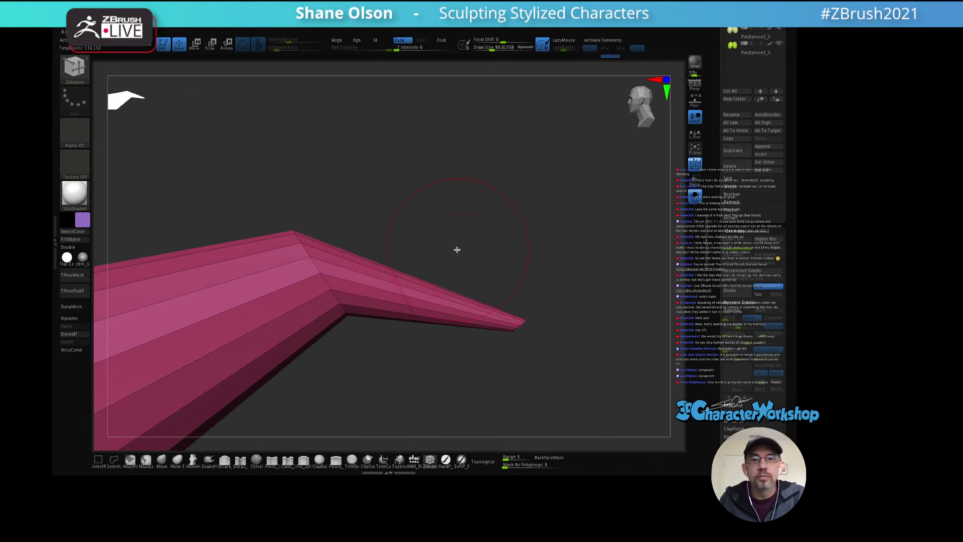
Step: Isolate the new edge loop near the tip with a mask, raise it to round out the curve and clear the mask
mouse_move(436, 258)
left_mouse_down("ctrl")
mouse_move(369, 254)
mouse_move(416, 350)
mouse_move(445, 365)
left_mouse_up("ctrl")
key("w")
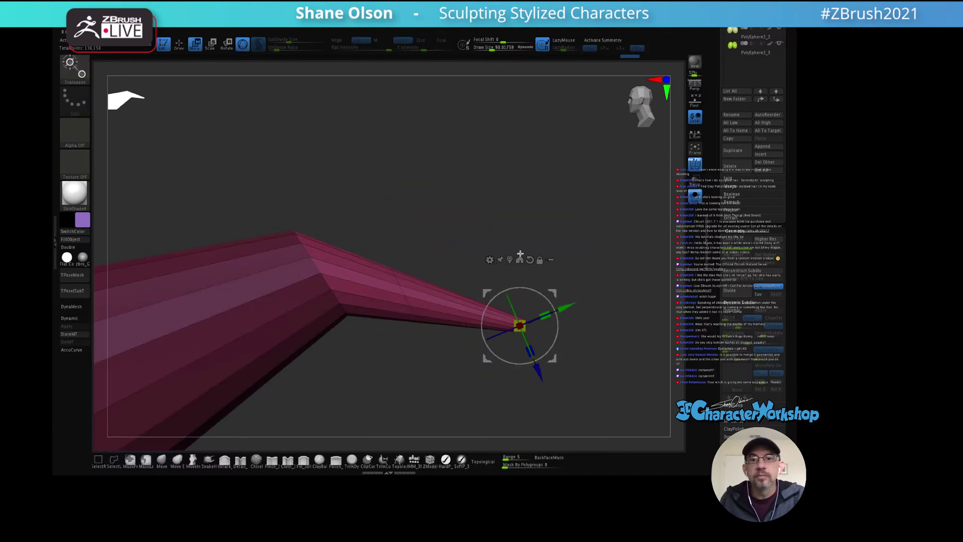
left_click(510, 260)
left_click_drag(435, 274, 489, 244)
left_click_drag(559, 228, 541, 201, "alt")
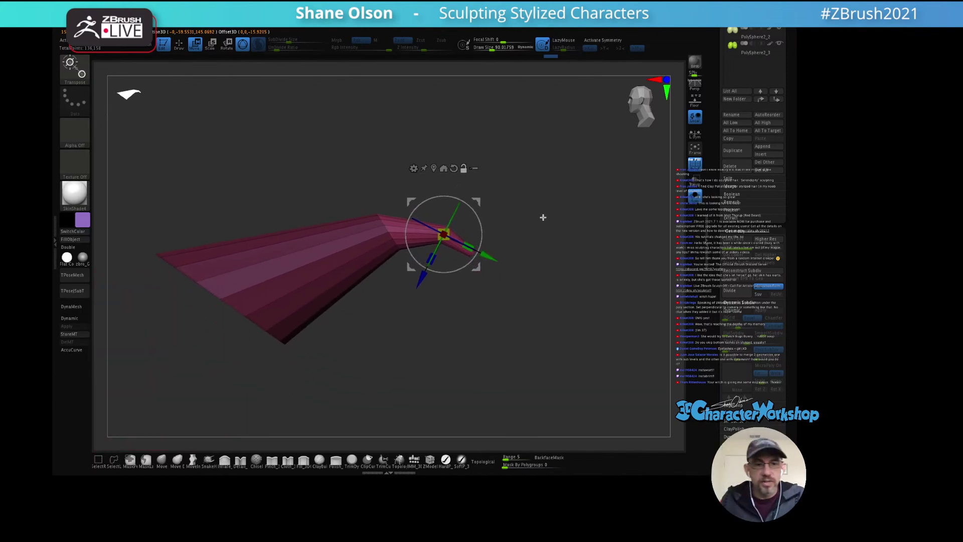
mouse_move(542, 219)
left_mouse_down("ctrl")
mouse_move(549, 226)
mouse_move(529, 213)
mouse_move(569, 221)
mouse_move(545, 224)
left_mouse_up("ctrl")
key("q")
Step: Turn on dynamic subdivision for the cone, remove all its creases and check the smoothed shape without the polyframe
key("d")
key("grave")
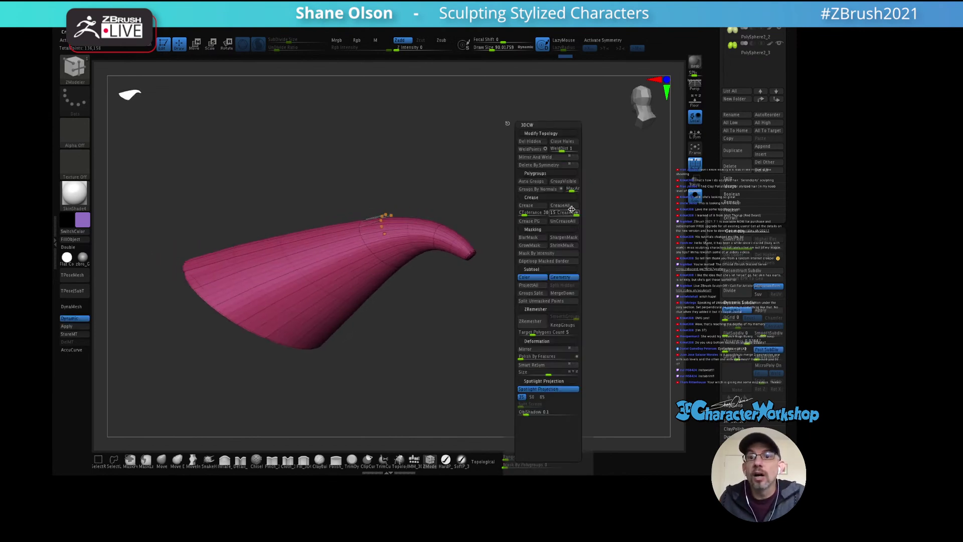
left_click(564, 223)
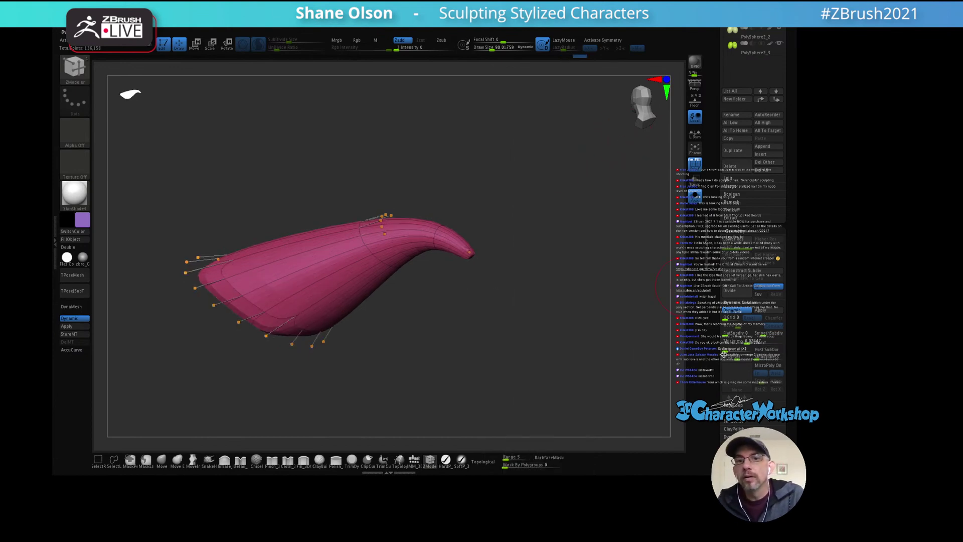
mouse_move(563, 288)
left_mouse_down()
mouse_move(560, 268)
mouse_move(576, 261)
mouse_move(563, 284)
left_mouse_up()
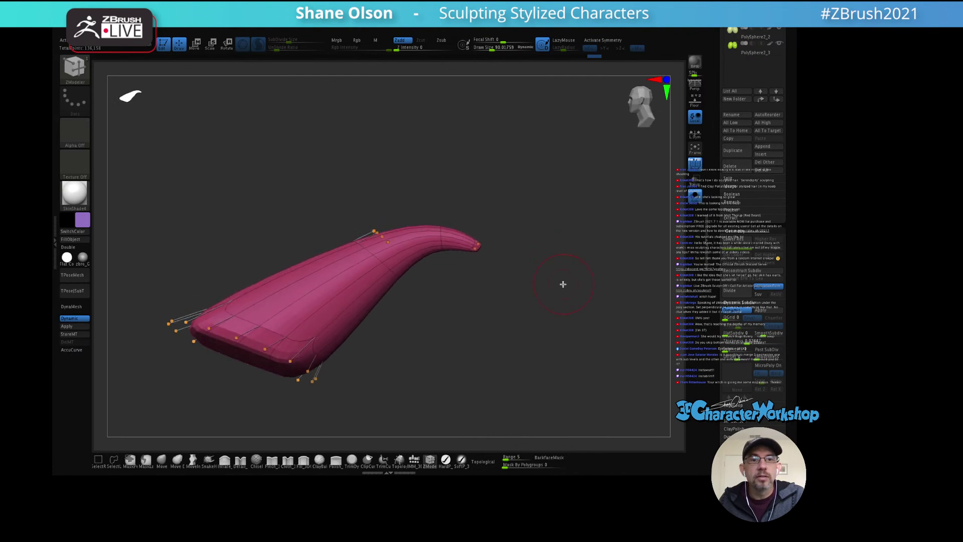
key("shift+f")
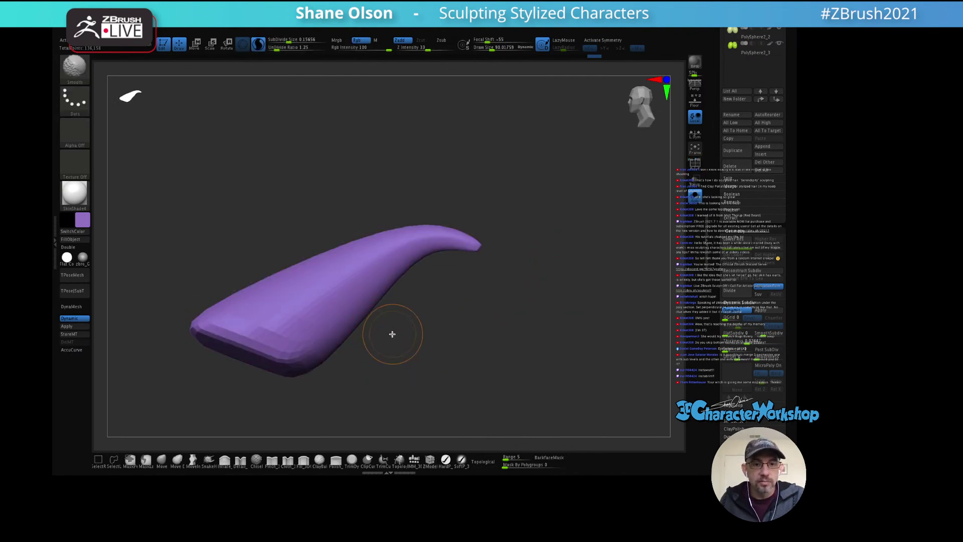
Step: Insert an edge loop around the cone's wide lower section and preview the smoothed cone together with the head and brim
key("shift+f")
key("shift+d")
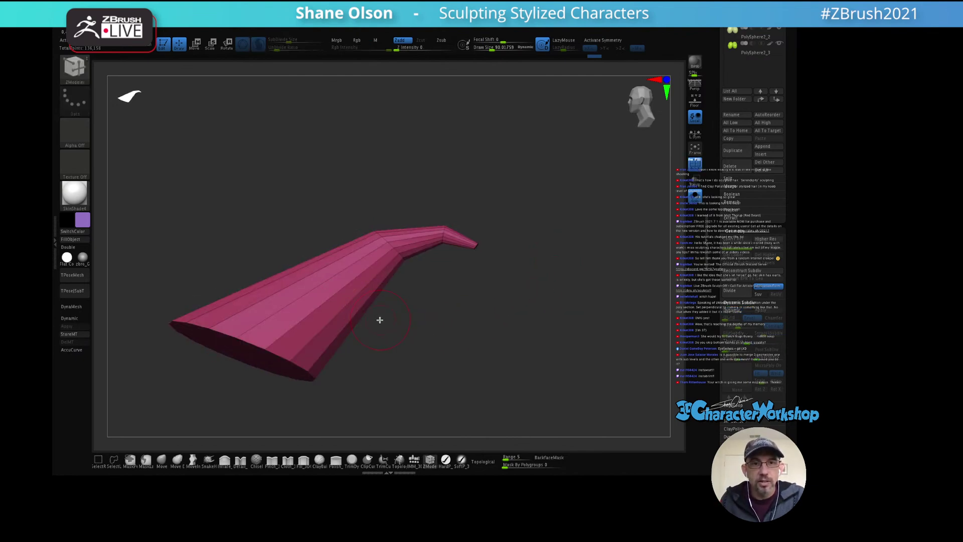
left_click(328, 302)
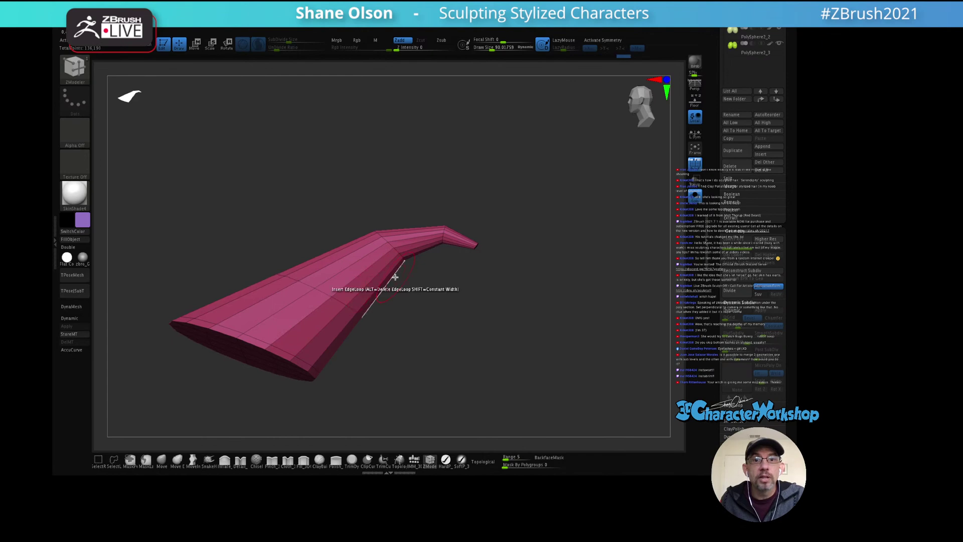
left_click_drag(461, 288, 690, 194)
key("d")
left_click(692, 196)
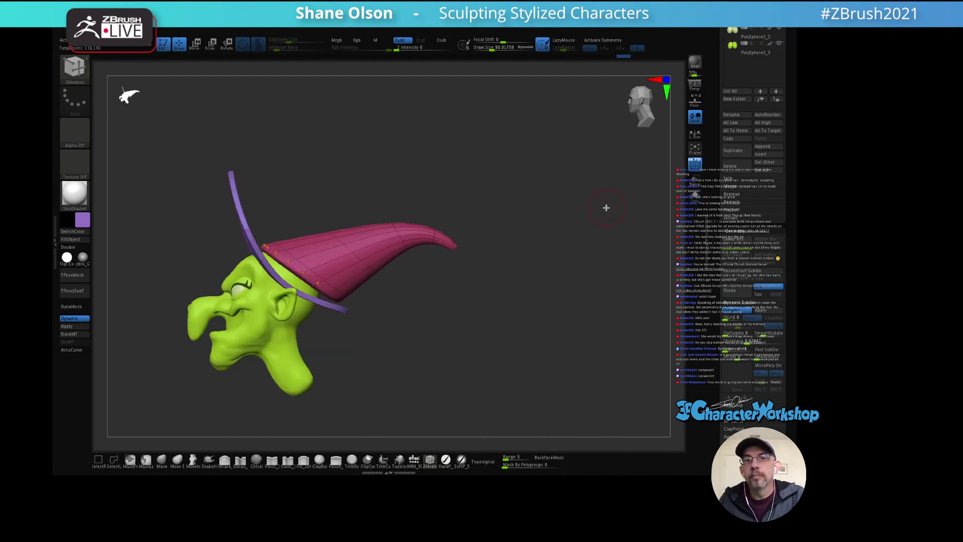
Step: Turn symmetry back on and shift the whole cone forward and down so its base meets the brim
left_click_drag(536, 228, 576, 221, "alt")
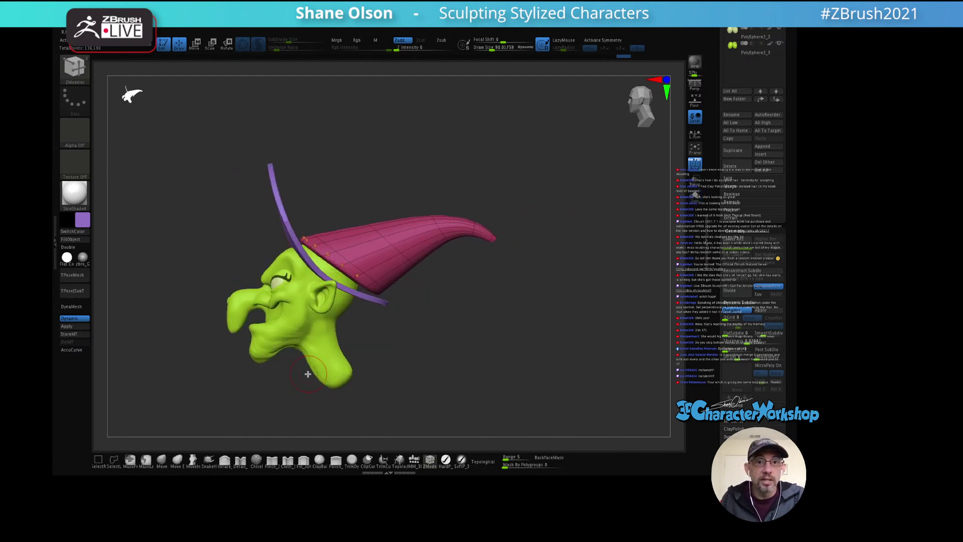
left_click(171, 466)
key("s")
left_click_drag(450, 301, 508, 283)
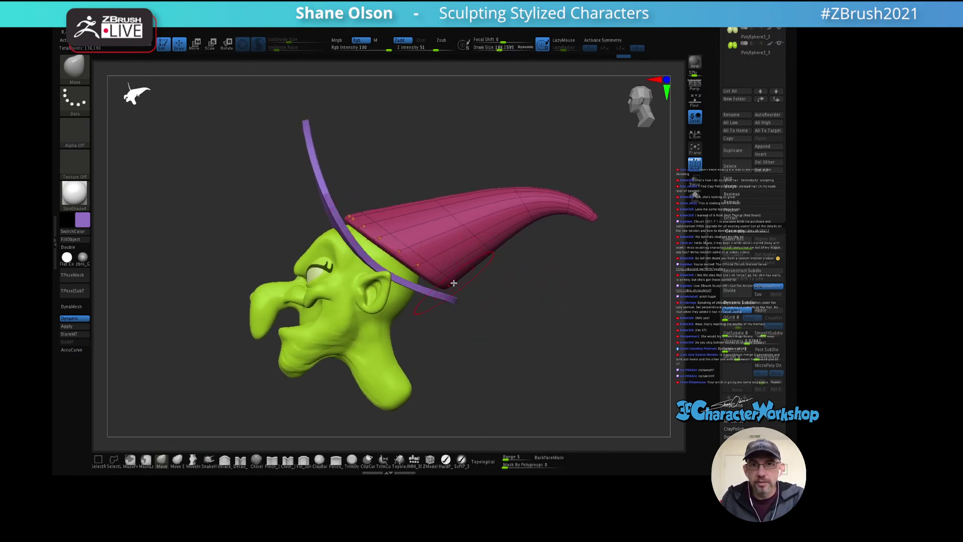
key("w")
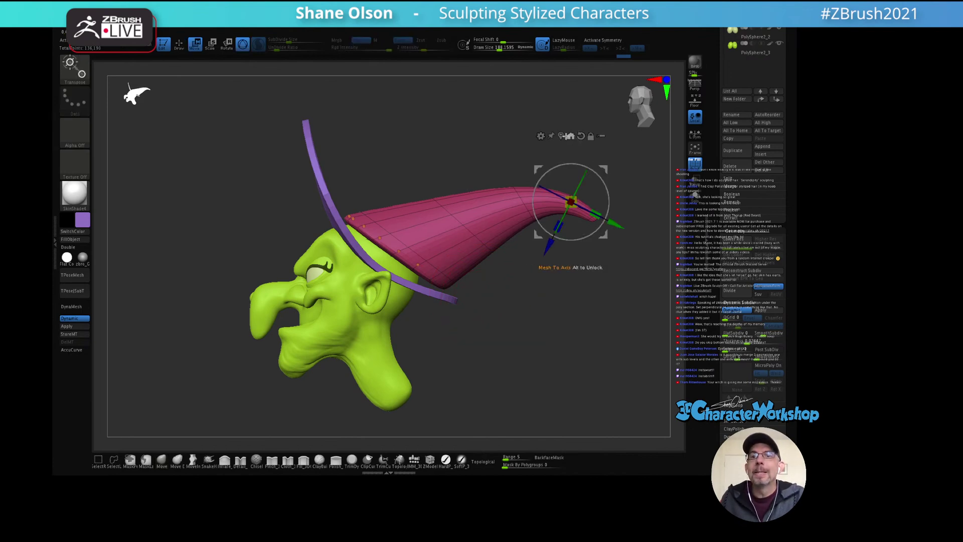
key("x")
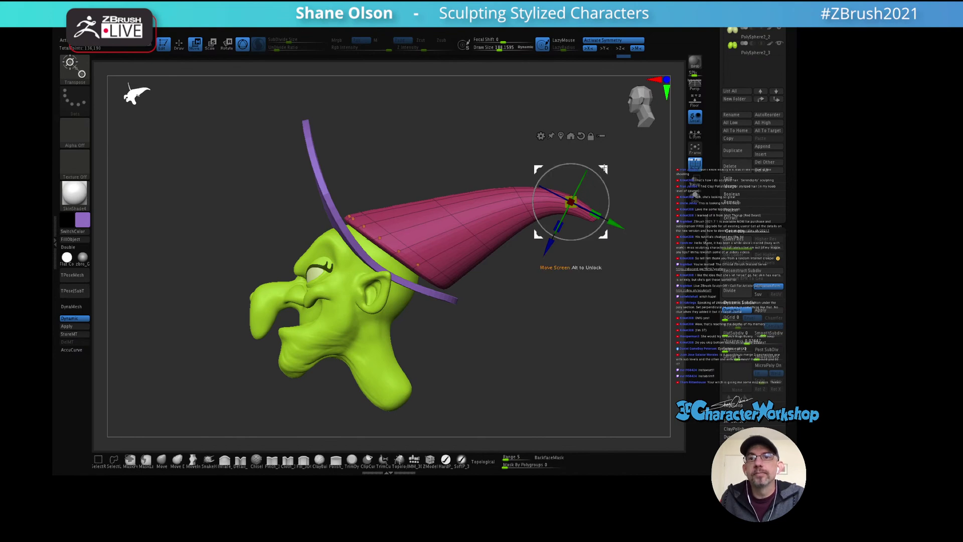
left_click_drag(604, 170, 422, 237)
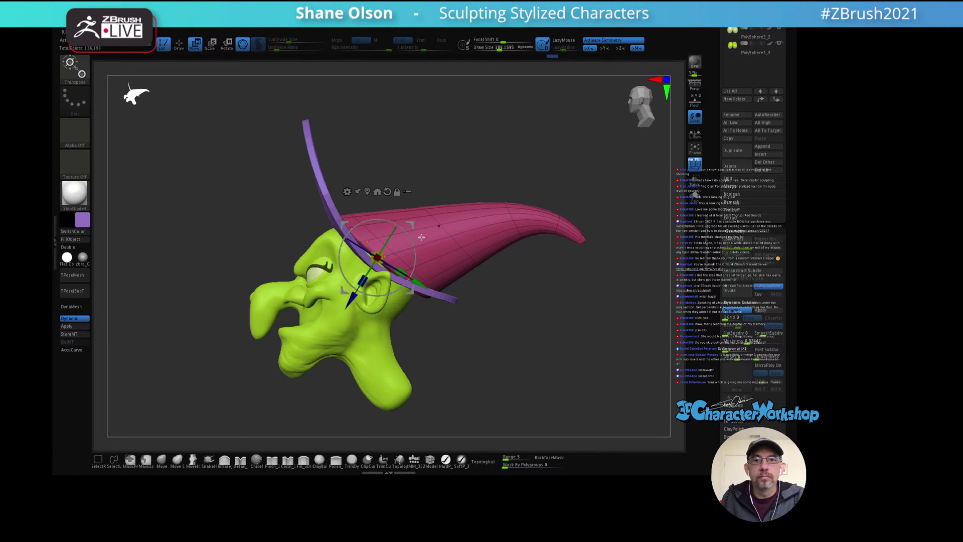
Step: Pull the cone's base edge against the curved brim in side view with an enlarged Move brush
key("q")
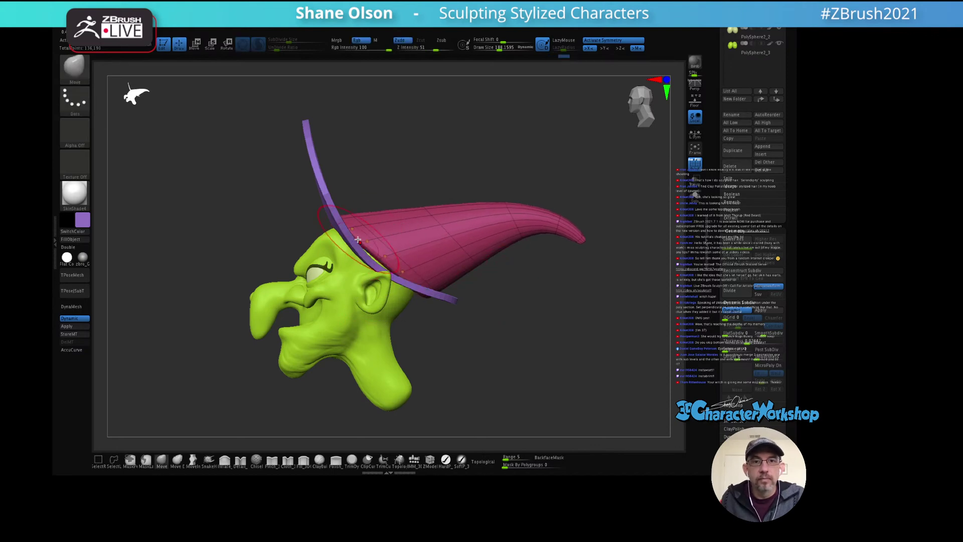
key("s")
left_click_drag(376, 255, 380, 255)
left_click_drag(385, 256, 384, 257)
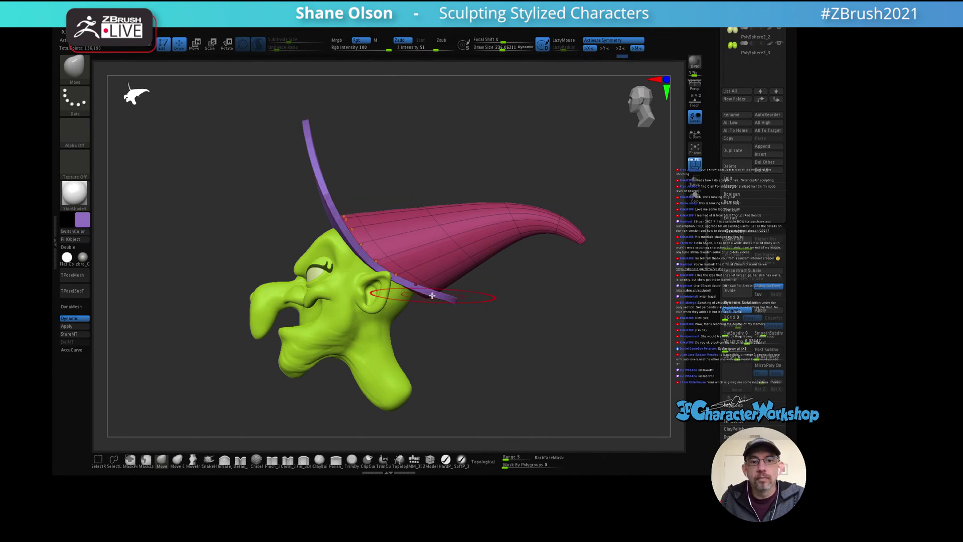
key("s")
left_click_drag(432, 296, 437, 295)
Step: Pull the cone's base edge against the curved brim along its top, side and back with a large Move brush
mouse_move(432, 299)
right_mouse_down()
mouse_move(434, 277)
mouse_move(426, 287)
mouse_move(501, 254)
right_mouse_up()
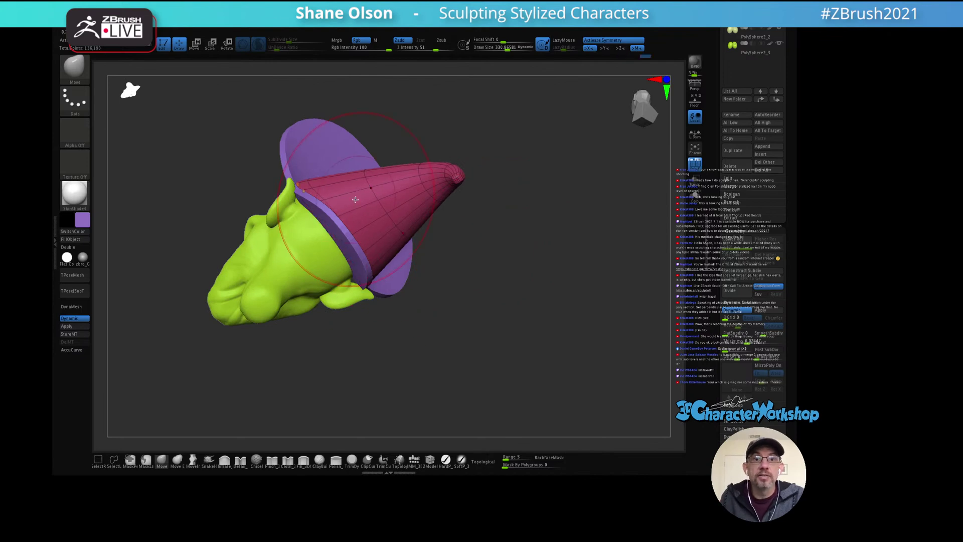
right_click_drag(355, 199, 368, 234)
mouse_move(369, 182)
right_mouse_down("alt")
mouse_move(367, 221)
mouse_move(324, 179)
mouse_move(298, 215)
right_mouse_up("alt")
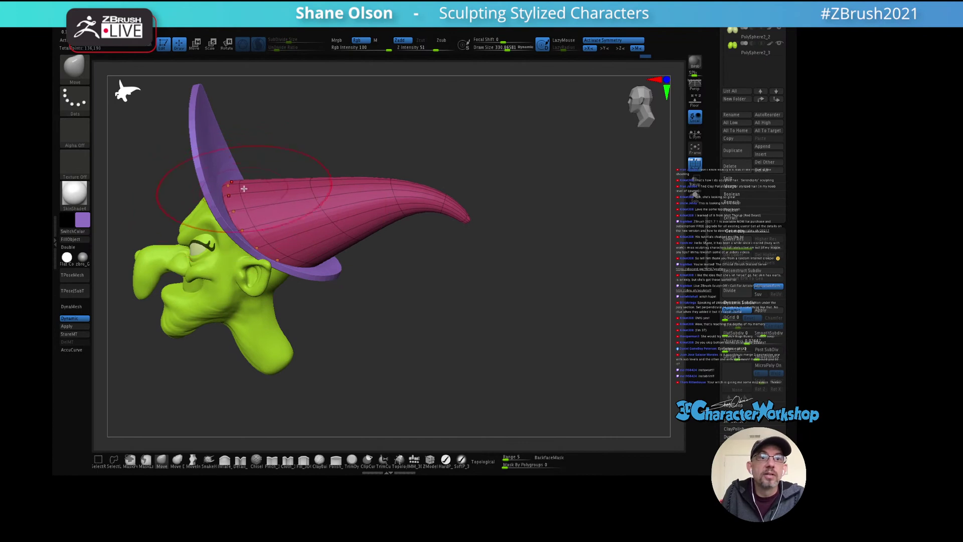
mouse_move(251, 179)
right_mouse_down("alt")
mouse_move(316, 203)
mouse_move(306, 223)
right_mouse_up("alt")
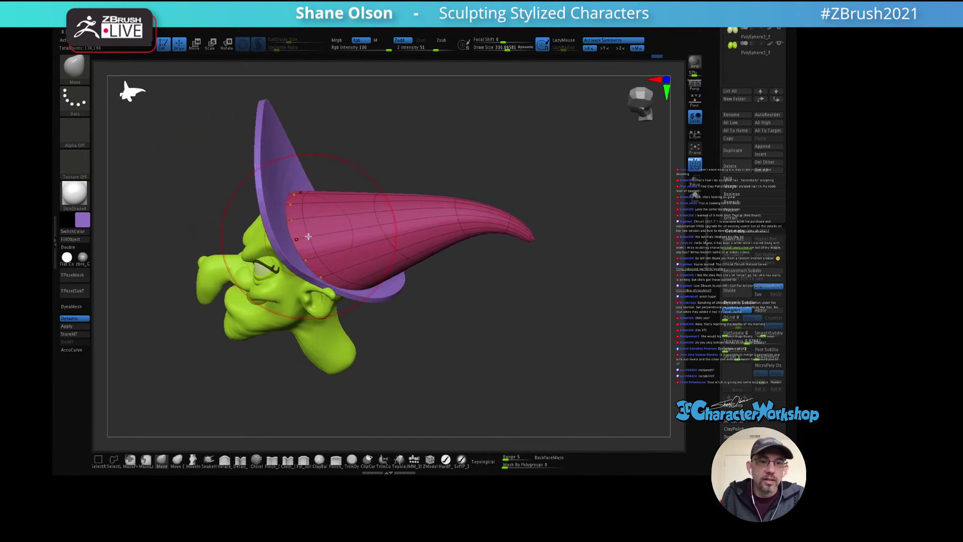
key("s")
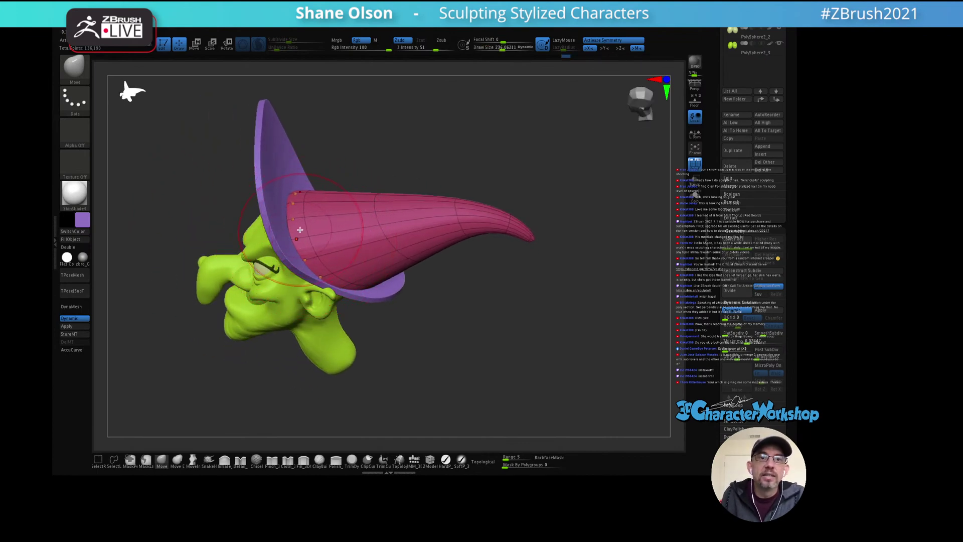
Step: Refine the cone's lower edge and the underside of its bent body with a progressively smaller Move brush
right_click_drag(353, 235, 357, 215)
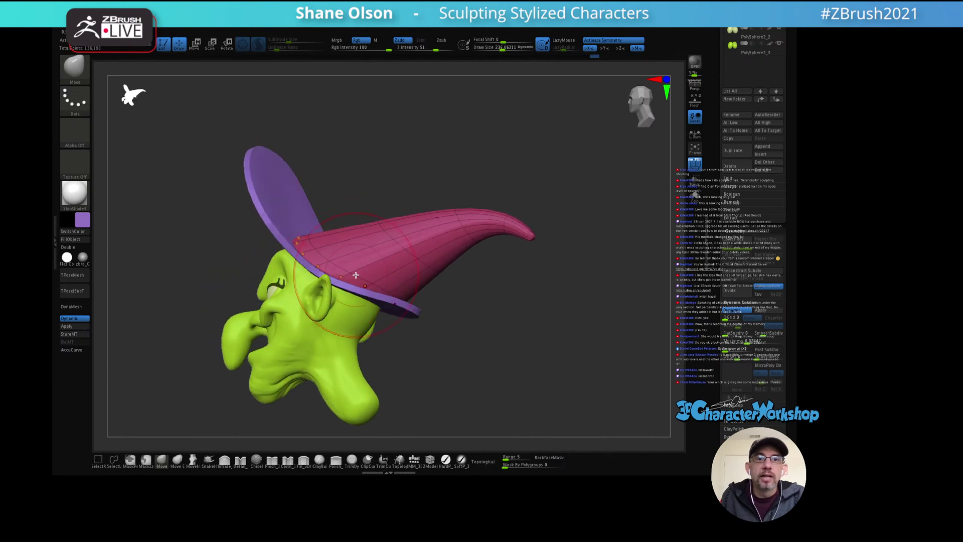
mouse_move(436, 305)
right_mouse_down()
mouse_move(443, 243)
mouse_move(422, 298)
right_mouse_up()
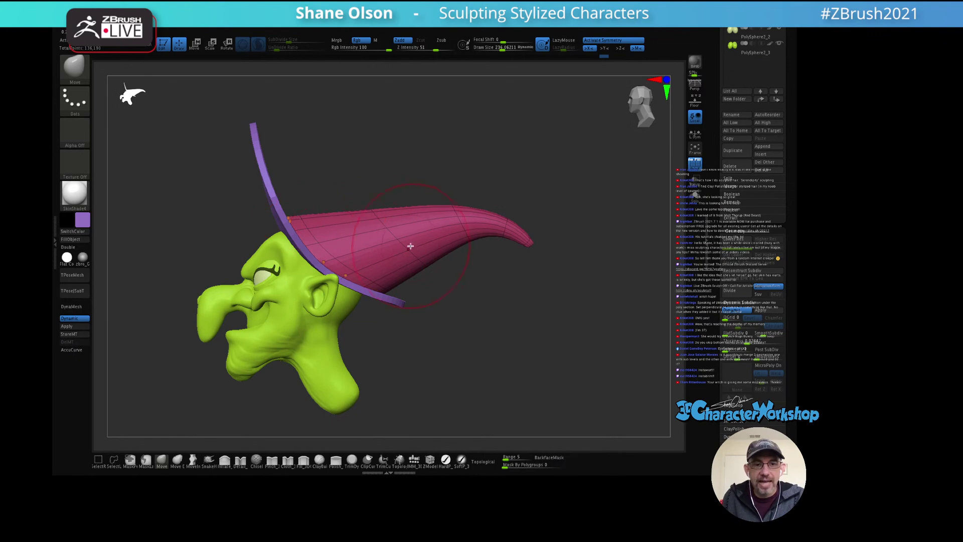
key("s")
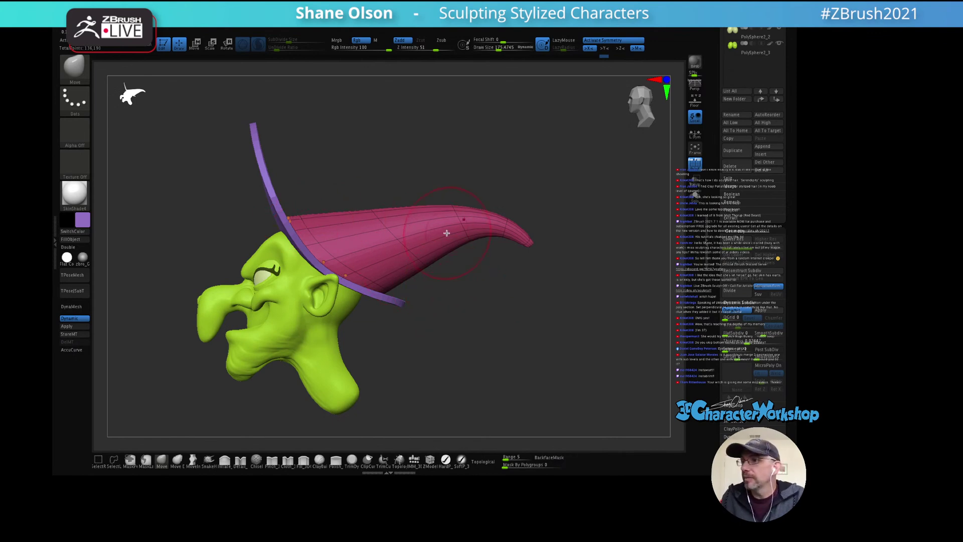
mouse_move(446, 233)
right_mouse_down()
mouse_move(437, 226)
mouse_move(438, 250)
right_mouse_up()
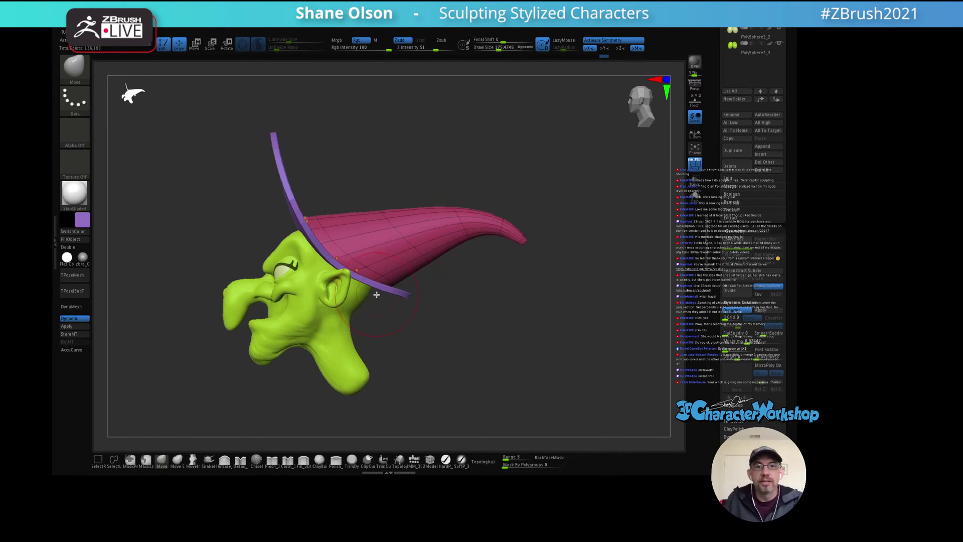
Step: Make the brim the active subtool, remove all its creases and turn off Post SubDiv in its dynamic subdivision
key("shift+f")
right_click_drag(446, 297, 306, 232)
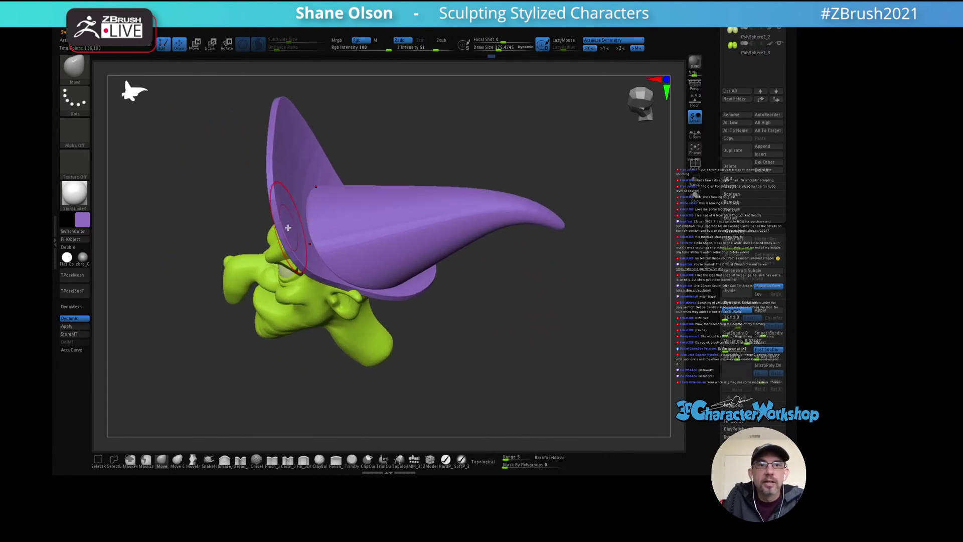
key("shift+f")
key("space")
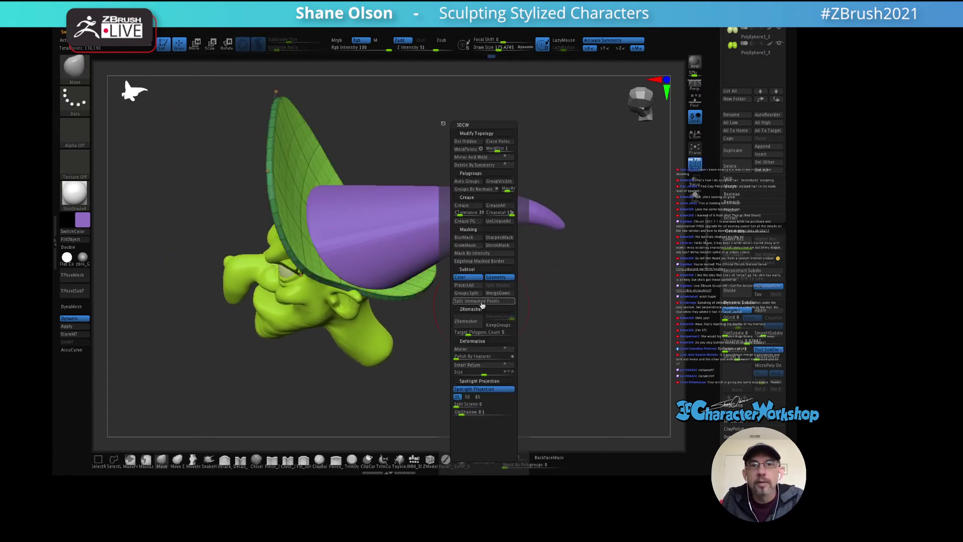
left_click(503, 222)
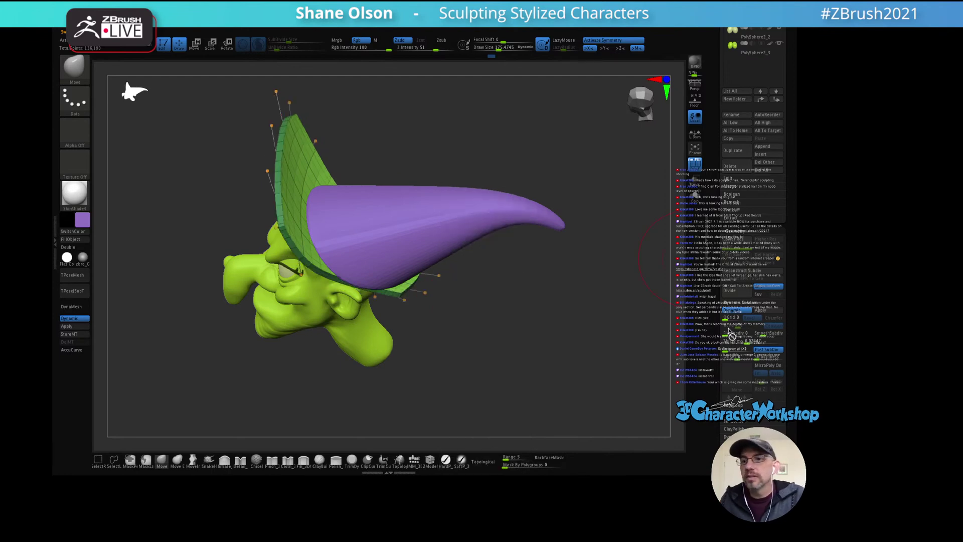
left_click(773, 352)
Step: Increase the brim's dynamic thickness to give it a fuller rounded edge
left_click_drag(545, 332, 535, 294)
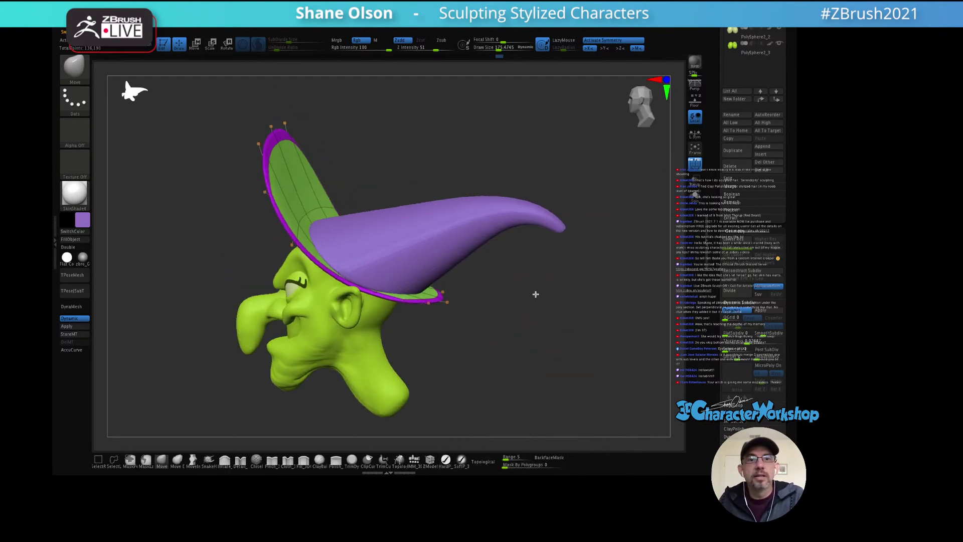
mouse_move(545, 333)
left_mouse_down()
mouse_move(516, 332)
mouse_move(555, 308)
mouse_move(540, 316)
left_mouse_up()
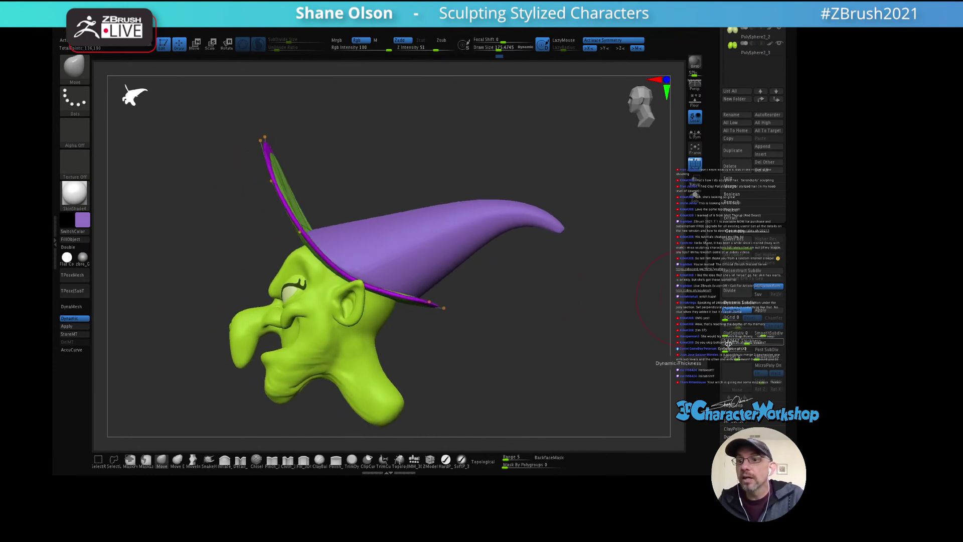
left_click_drag(744, 344, 748, 355)
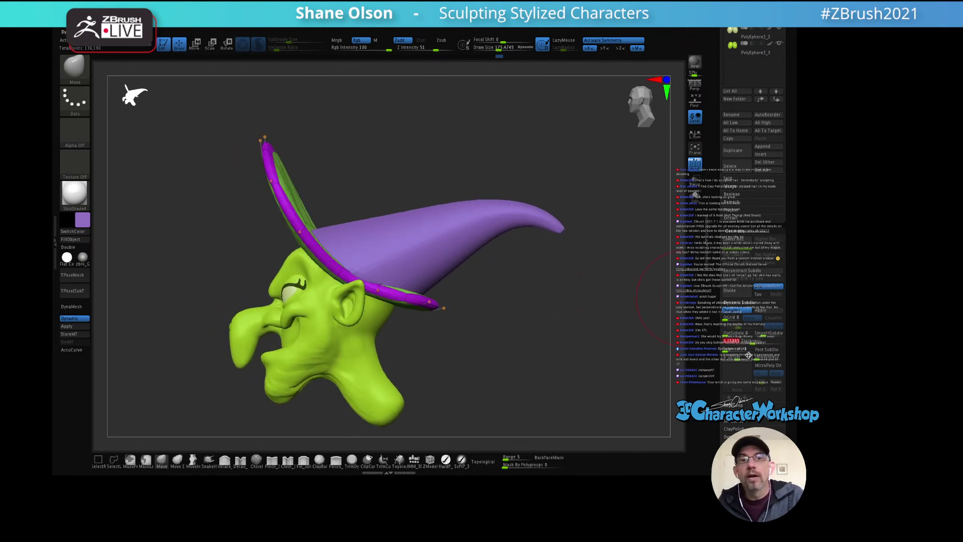
Step: Hide the polyframe, raise the brim's SmoothSubdiv level and check the hat around the head
mouse_move(621, 324)
left_mouse_down()
mouse_move(595, 333)
mouse_move(634, 316)
mouse_move(600, 292)
mouse_move(607, 284)
left_mouse_up()
key("shift+f")
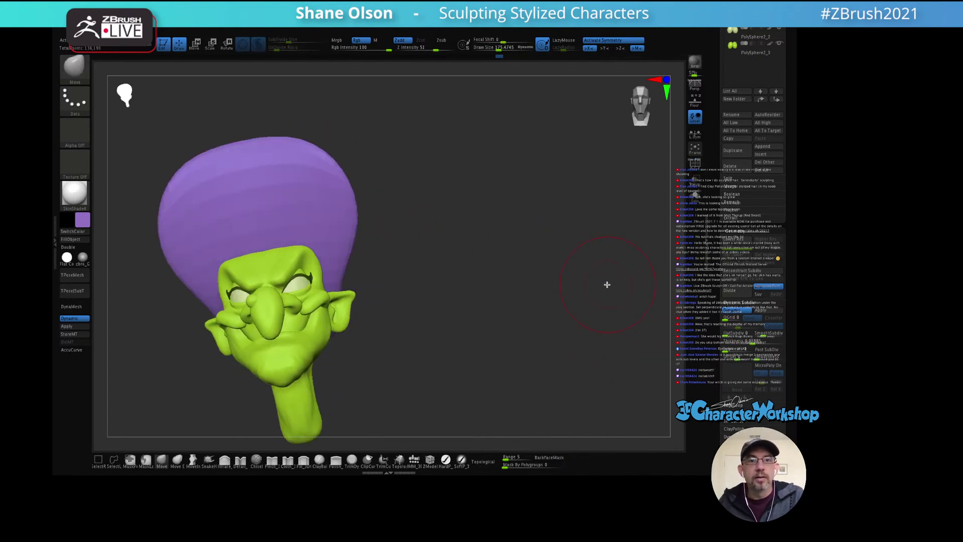
left_click(766, 335)
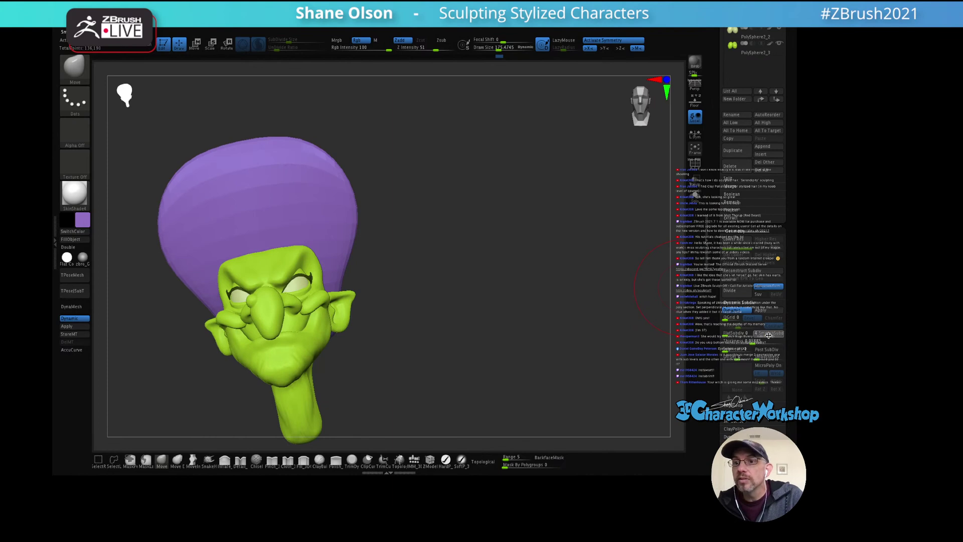
left_click_drag(539, 292, 491, 318)
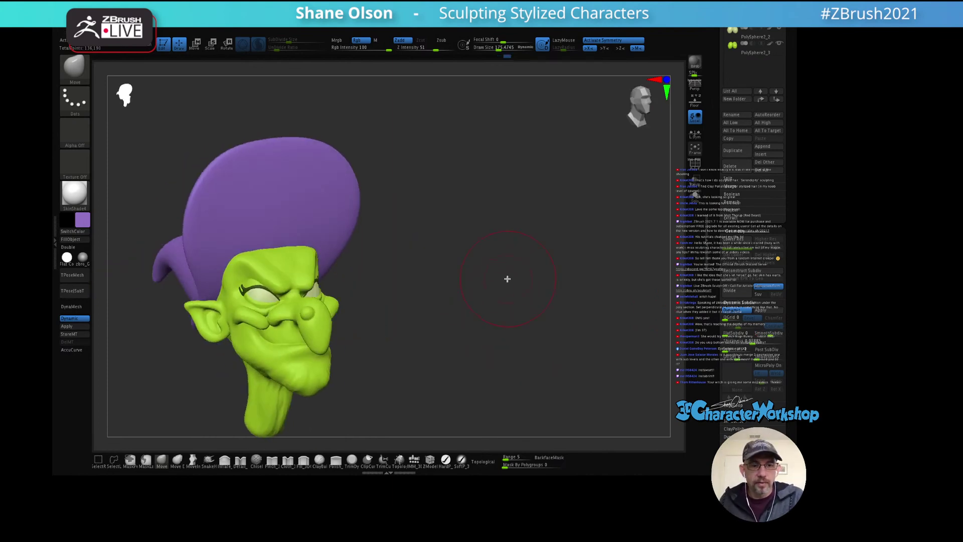
mouse_move(507, 279)
left_mouse_down()
mouse_move(499, 283)
mouse_move(546, 221)
mouse_move(527, 275)
mouse_move(542, 319)
left_mouse_up()
Step: Turn off symmetry and insert a QuadSphere from the IMM brush into the head's mouth as a single tooth
key("s")
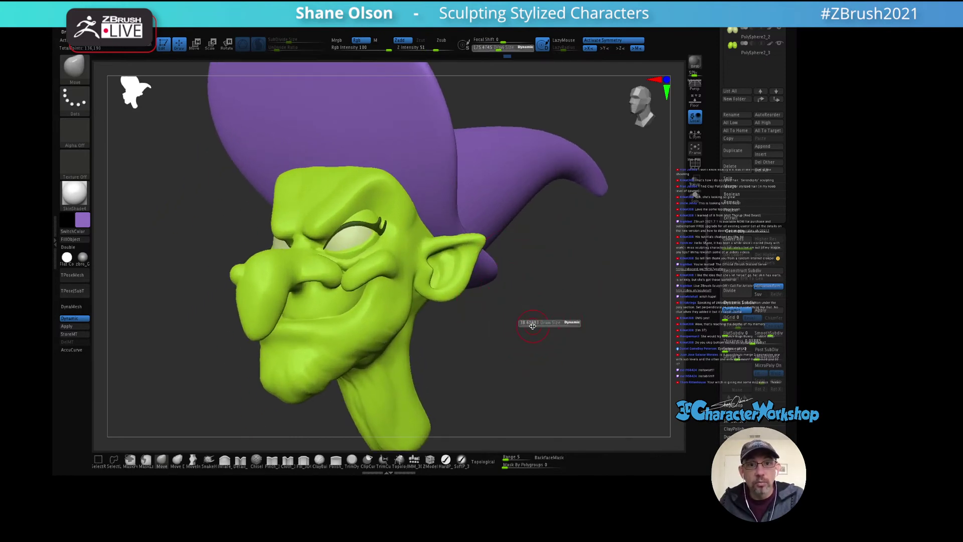
left_click(414, 460)
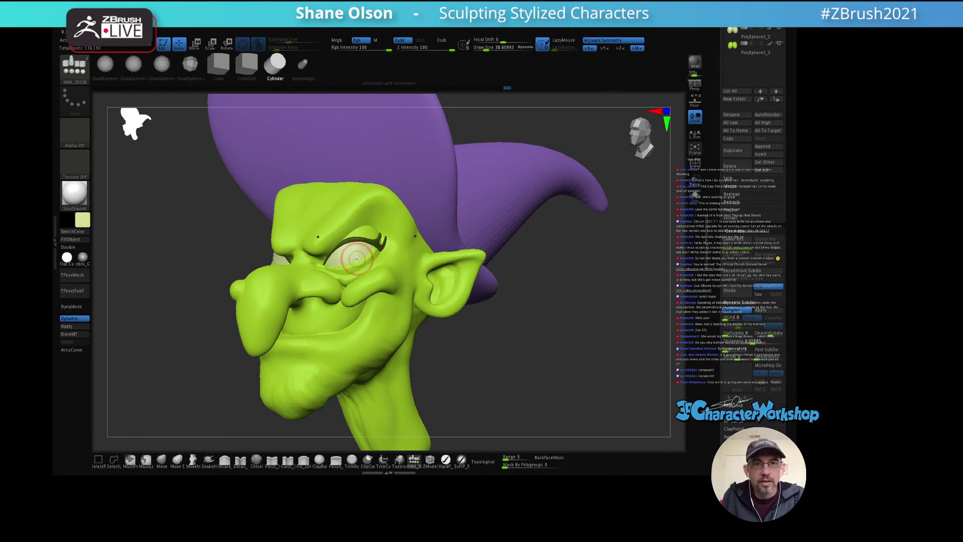
key("shift+d")
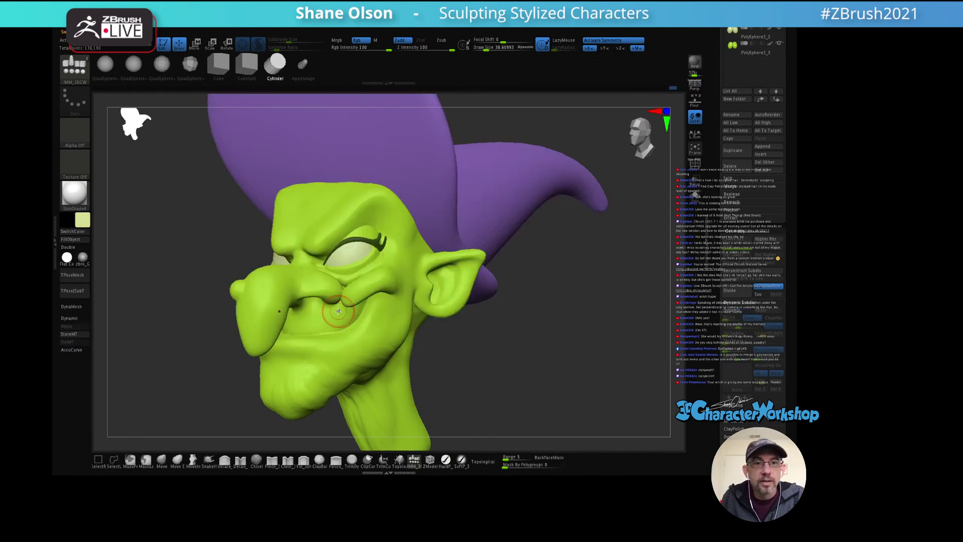
key("x")
right_click_drag(335, 335, 342, 274, "alt")
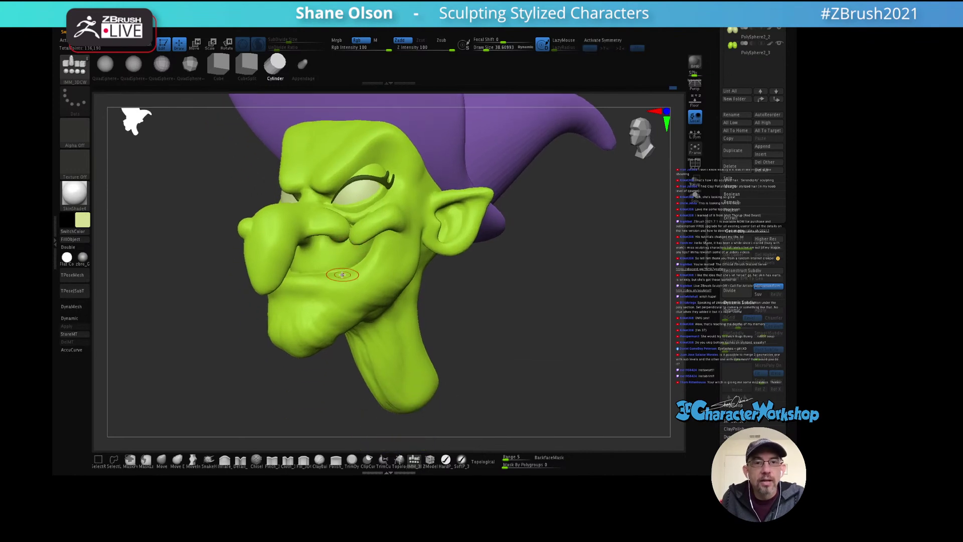
left_click_drag(337, 275, 337, 275)
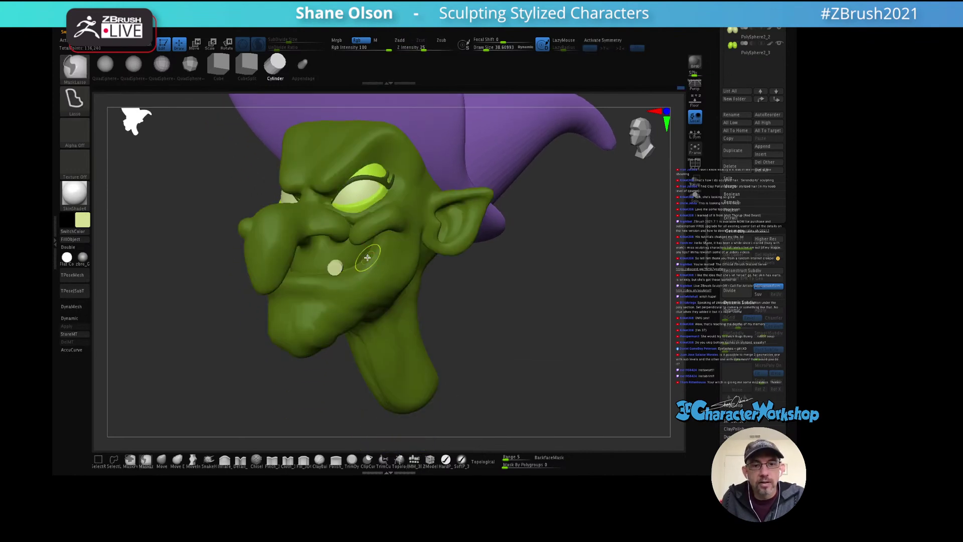
key("ctrl+z")
left_click(130, 76)
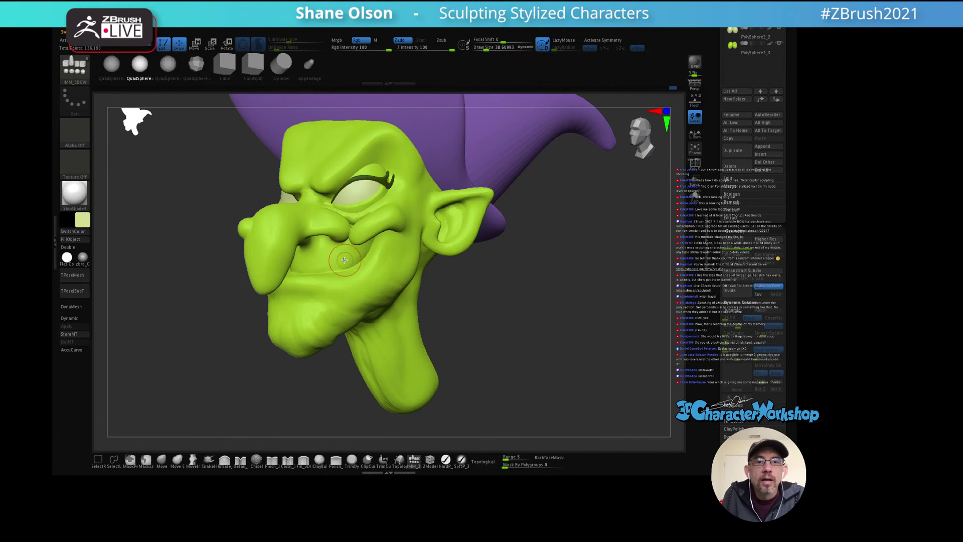
left_click_drag(342, 276, 343, 276)
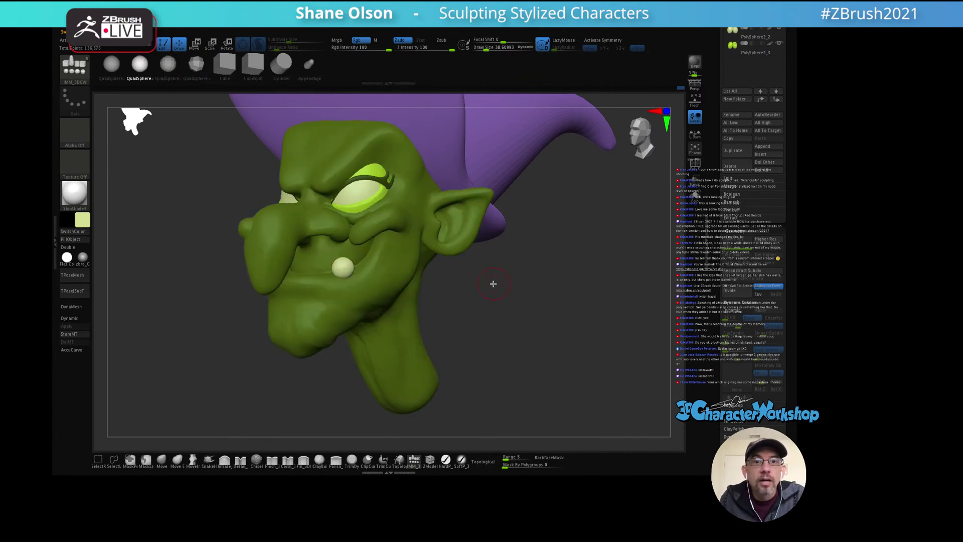
Step: Move the inserted sphere with the gizmo so it sits behind the lower lip, and return to draw mode
right_click_drag(492, 280, 532, 270)
key("w")
right_click_drag(449, 283, 377, 262)
right_click_drag(314, 253, 388, 262, "alt")
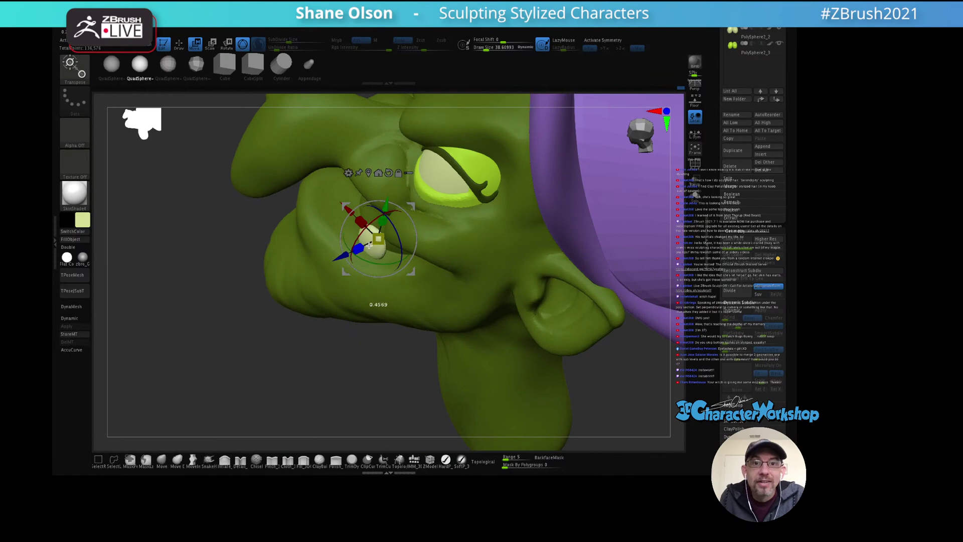
mouse_move(481, 244)
right_mouse_down()
mouse_move(427, 261)
mouse_move(430, 289)
mouse_move(432, 215)
mouse_move(417, 245)
right_mouse_up()
key("q")
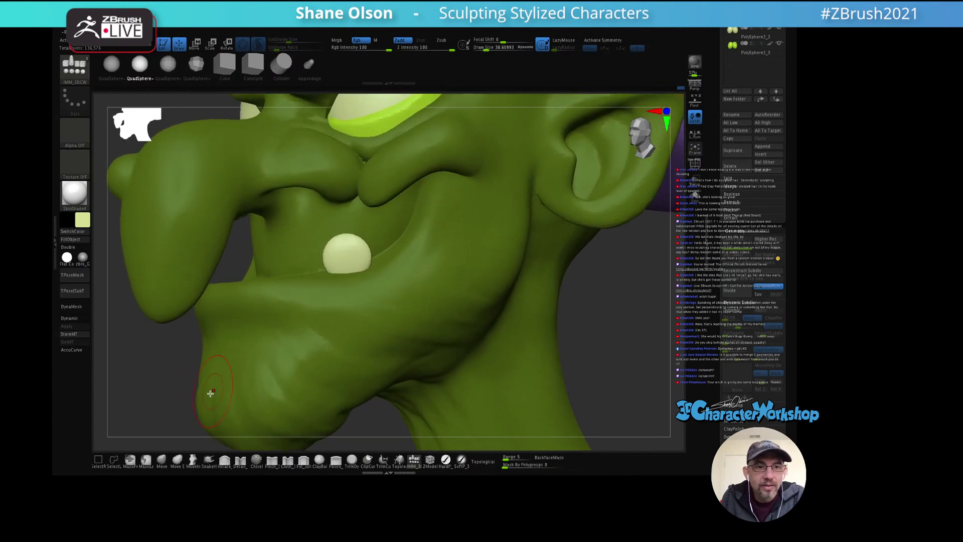
Step: Choose the Move brush and split the unmasked tooth sphere from the head into its own subtool
left_click(162, 461)
key("space")
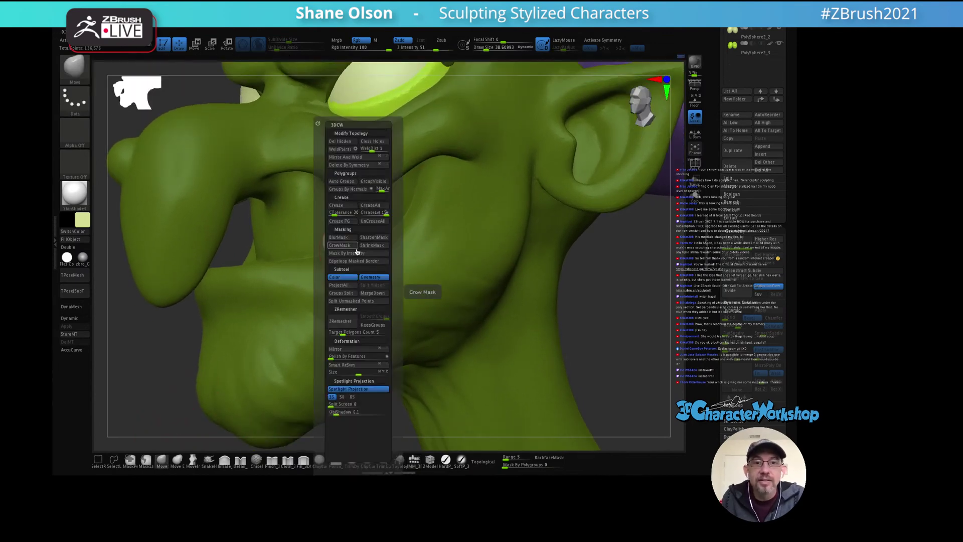
left_click(354, 301)
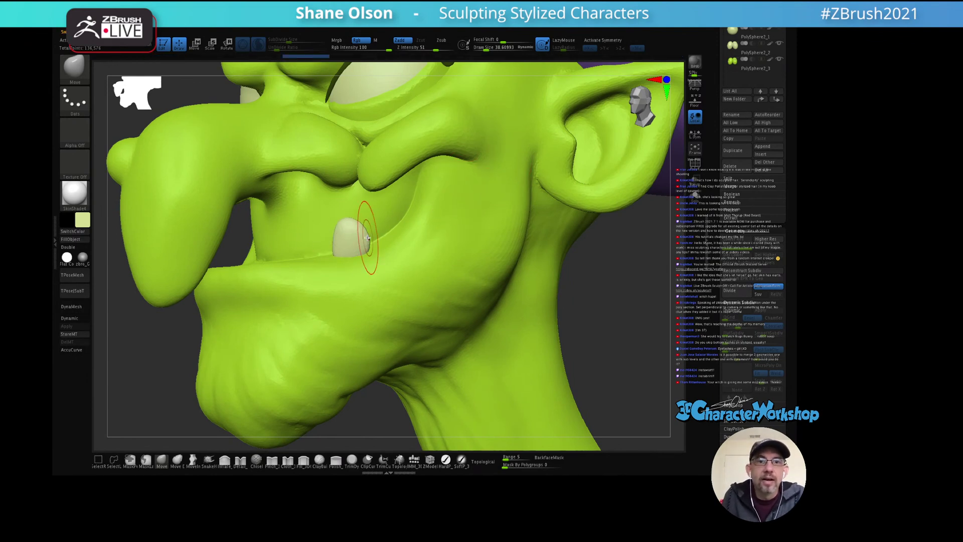
Step: Shape the sphere into a rounded tooth with the Move brush, working from several angles
left_click_drag(353, 230, 334, 237)
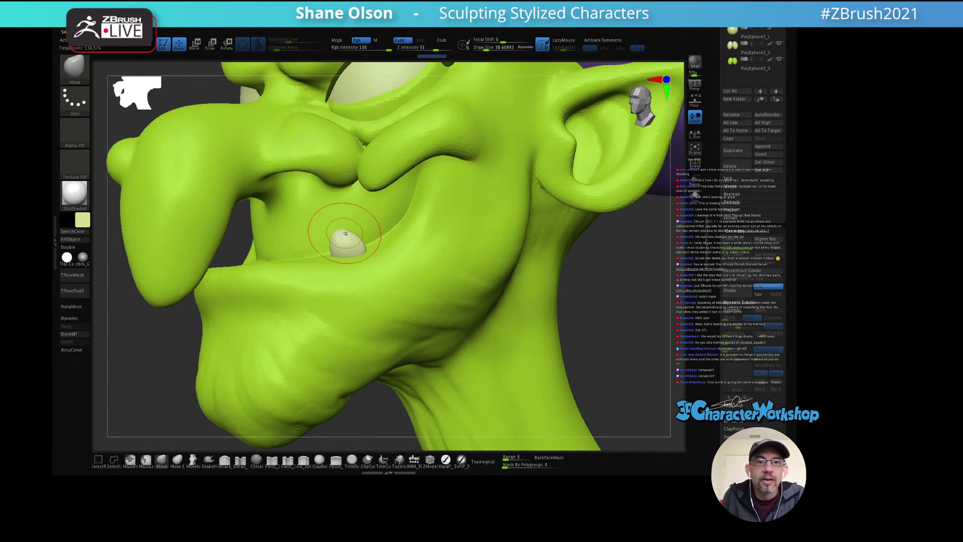
right_click_drag(361, 242, 374, 284)
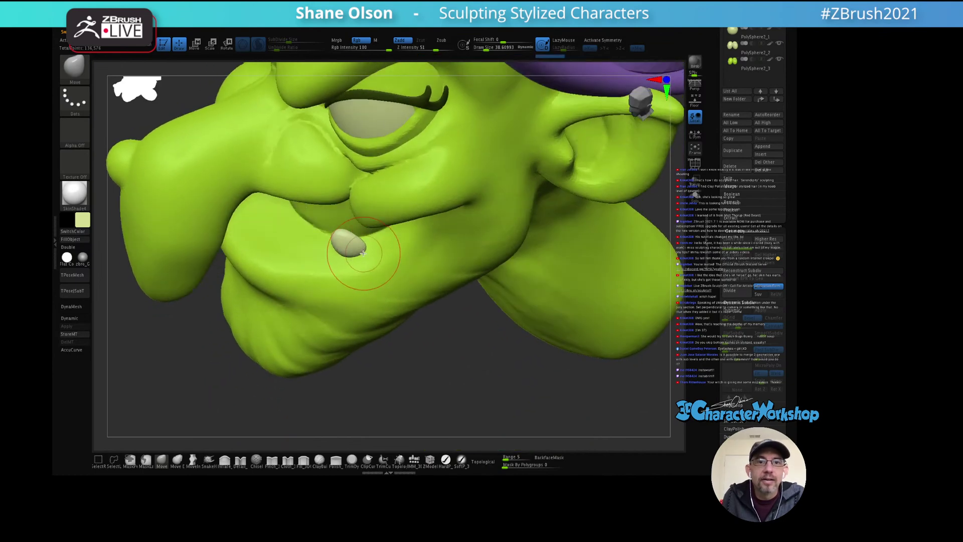
mouse_move(363, 249)
right_mouse_down()
mouse_move(352, 243)
mouse_move(370, 270)
mouse_move(385, 242)
mouse_move(427, 224)
right_mouse_up()
key("s")
key("s")
left_click_drag(371, 265, 376, 264)
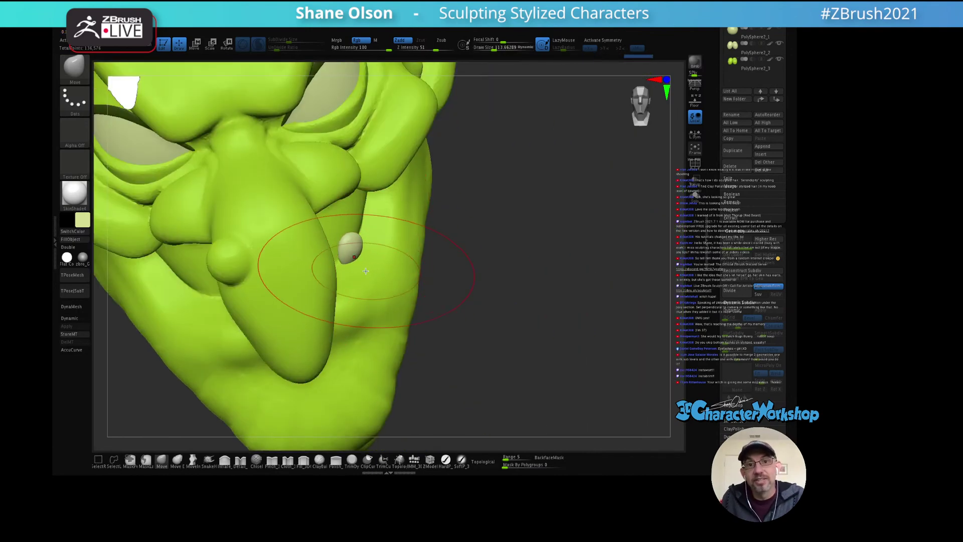
mouse_move(399, 256)
right_mouse_down()
mouse_move(361, 243)
mouse_move(374, 259)
mouse_move(351, 255)
right_mouse_up()
mouse_move(422, 262)
right_mouse_down("ctrl")
mouse_move(414, 235)
mouse_move(396, 267)
mouse_move(403, 259)
mouse_move(391, 254)
right_mouse_up("ctrl")
Step: Switch to the SoftP_3DCW brush, enlarge its draw size, turn off Sculptris Pro and review the head with its tooth
left_click(460, 461)
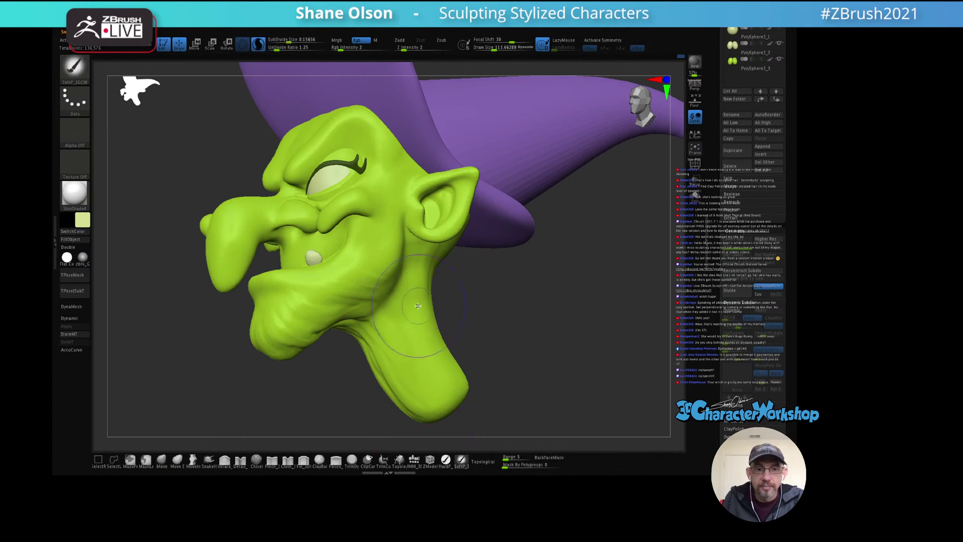
key("s")
left_click_drag(489, 323, 493, 324)
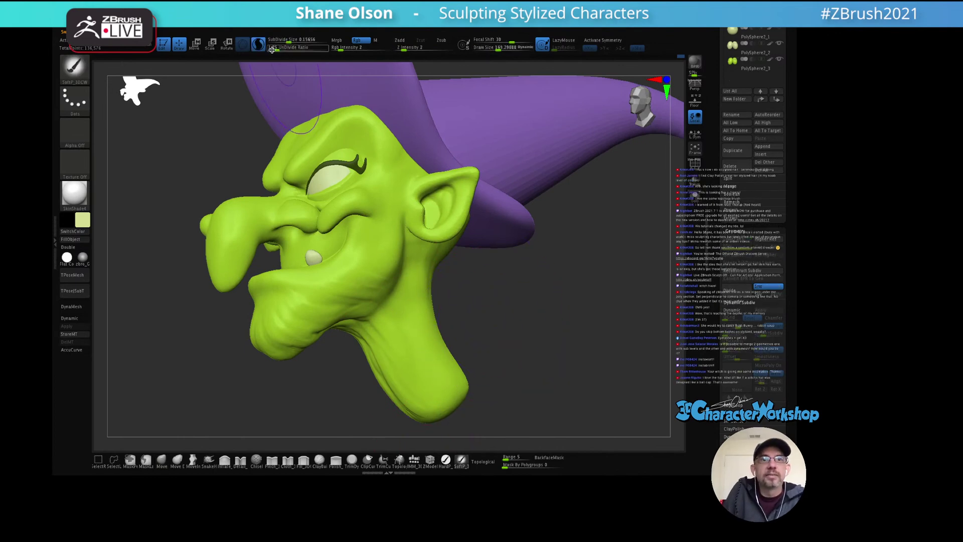
mouse_move(498, 236)
right_mouse_down()
mouse_move(477, 269)
mouse_move(455, 279)
mouse_move(496, 277)
mouse_move(462, 303)
mouse_move(482, 282)
mouse_move(483, 300)
right_mouse_up()
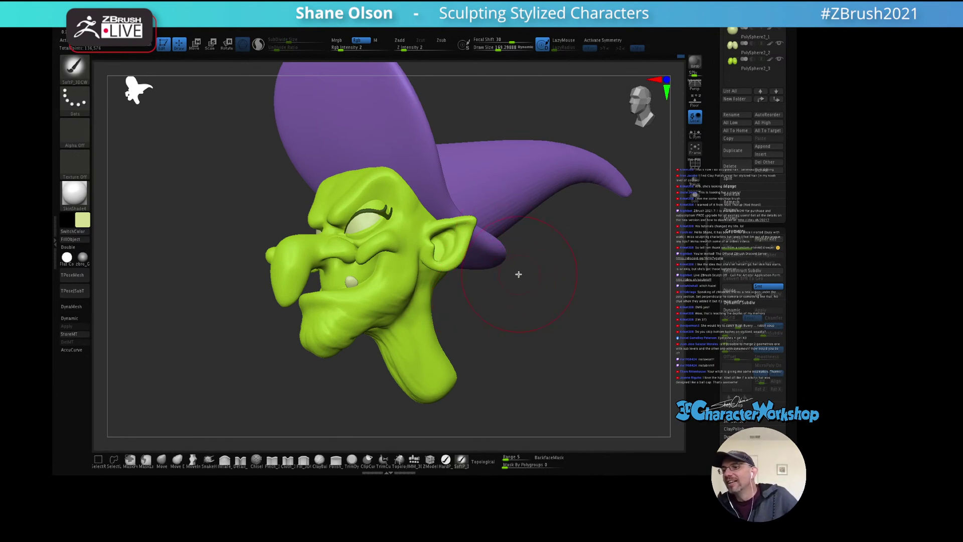
left_click_drag(517, 286, 496, 235)
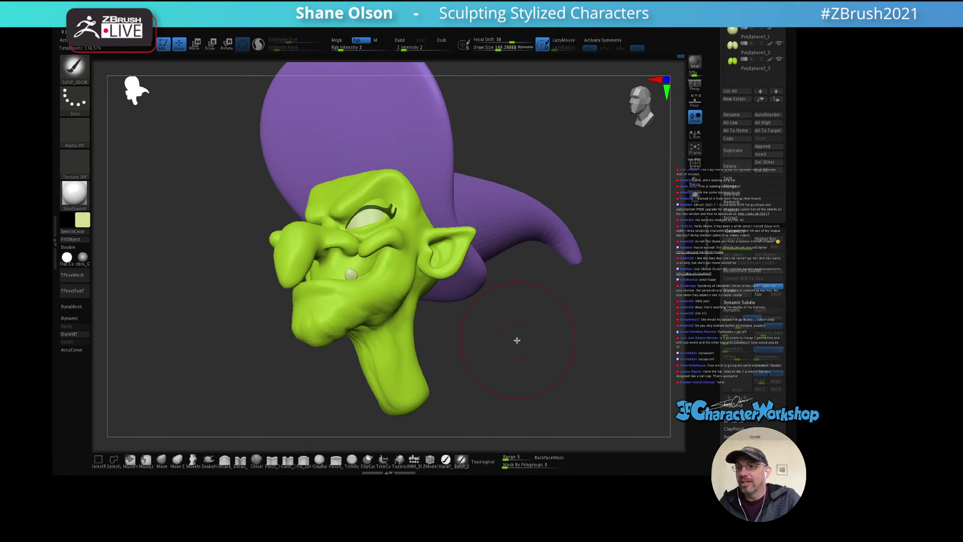
Step: Set the painting color to a very dark purple for shading the green head
left_click_drag(538, 337, 476, 308)
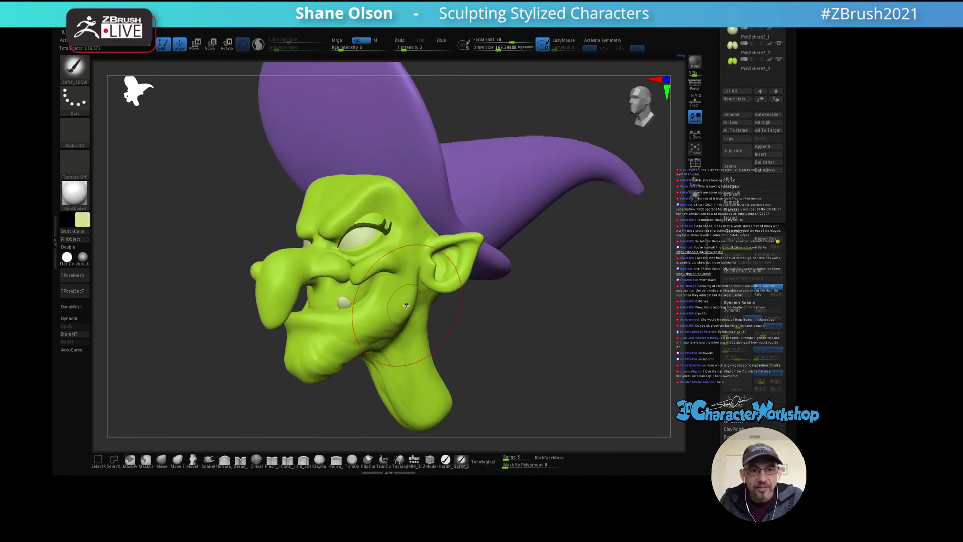
key("s")
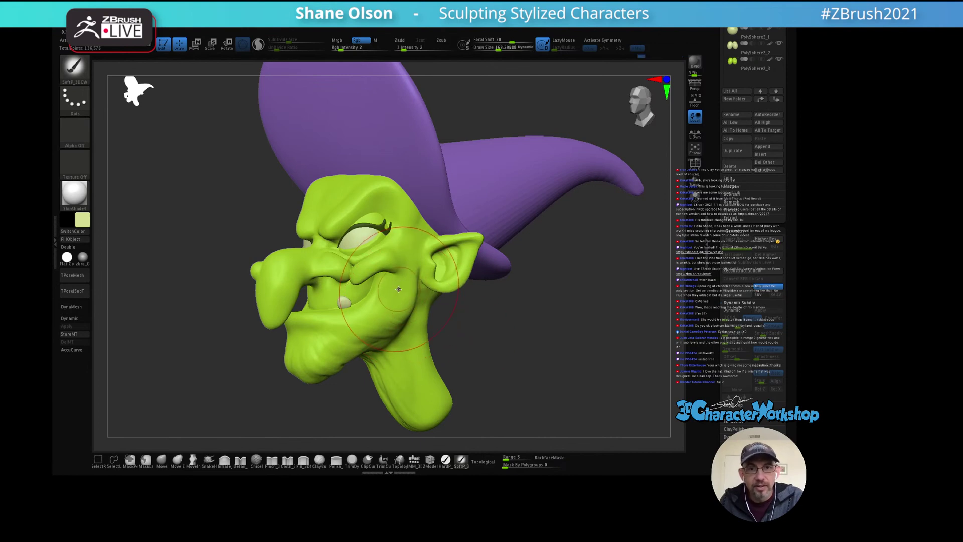
left_click(83, 219)
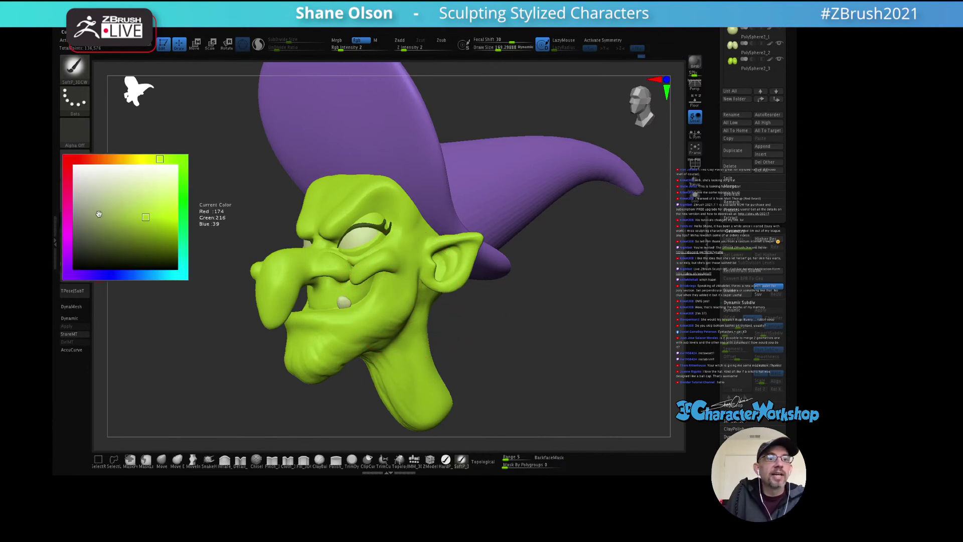
left_click(151, 245)
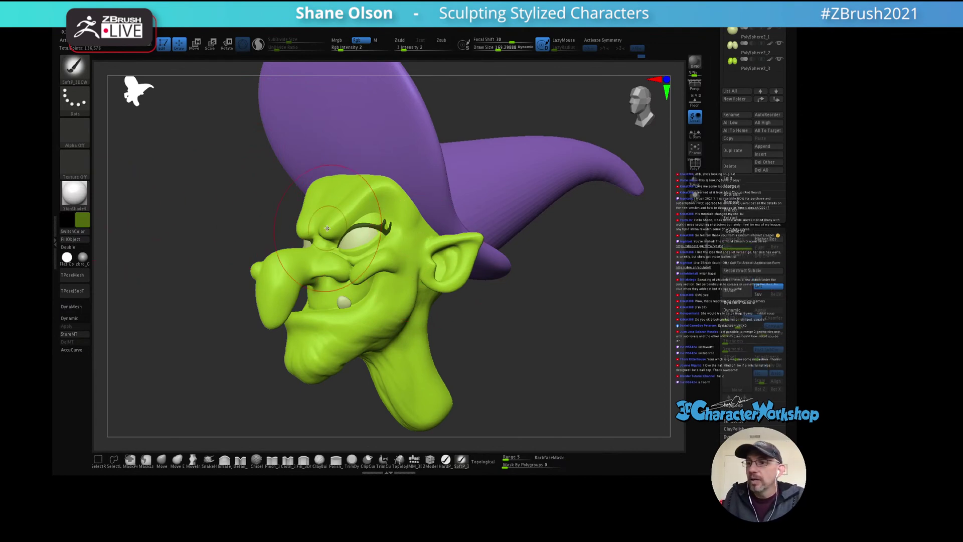
left_click(86, 223)
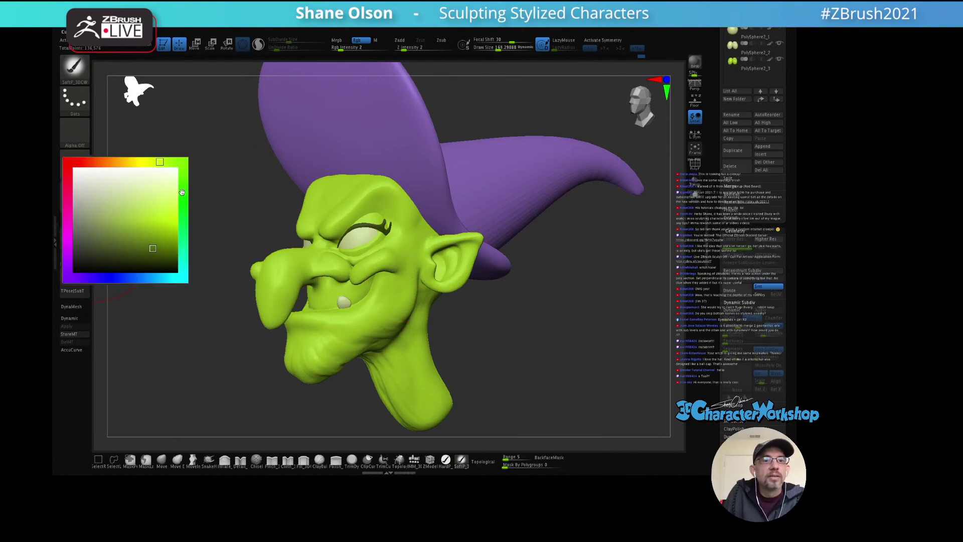
left_click(78, 278)
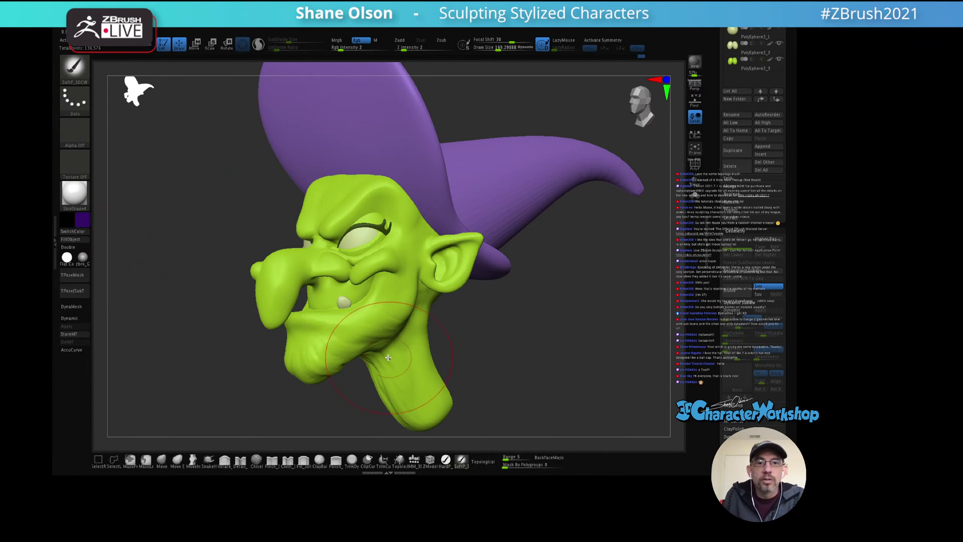
key("shift+f")
key("shift+f")
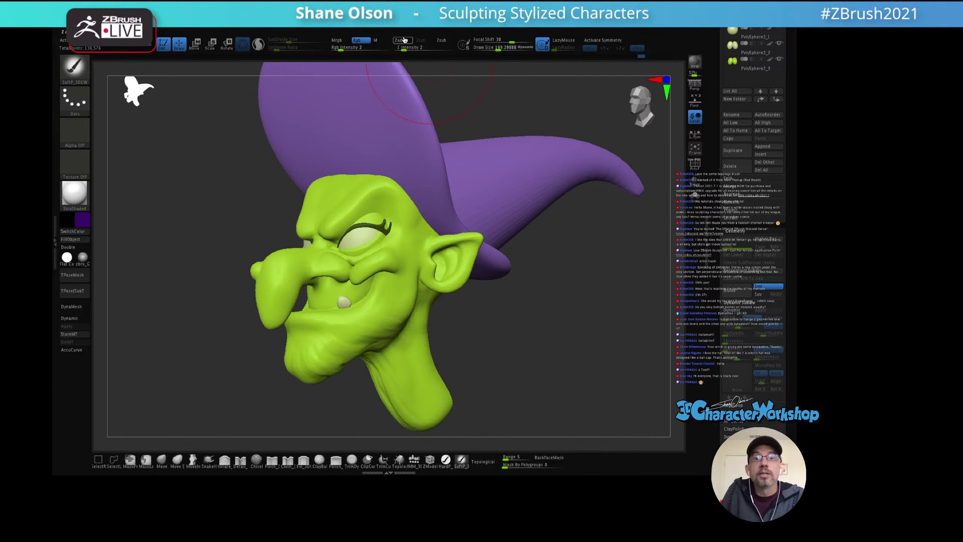
Step: Test a shading stroke on the cheek, undo it and lower the brush's RGB intensity
left_click_drag(351, 50, 359, 51)
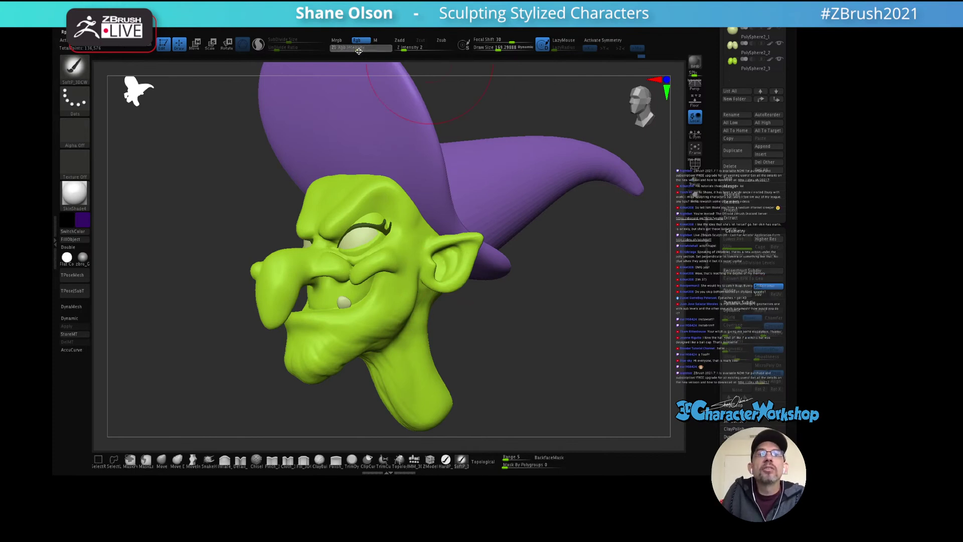
left_click_drag(388, 307, 398, 295)
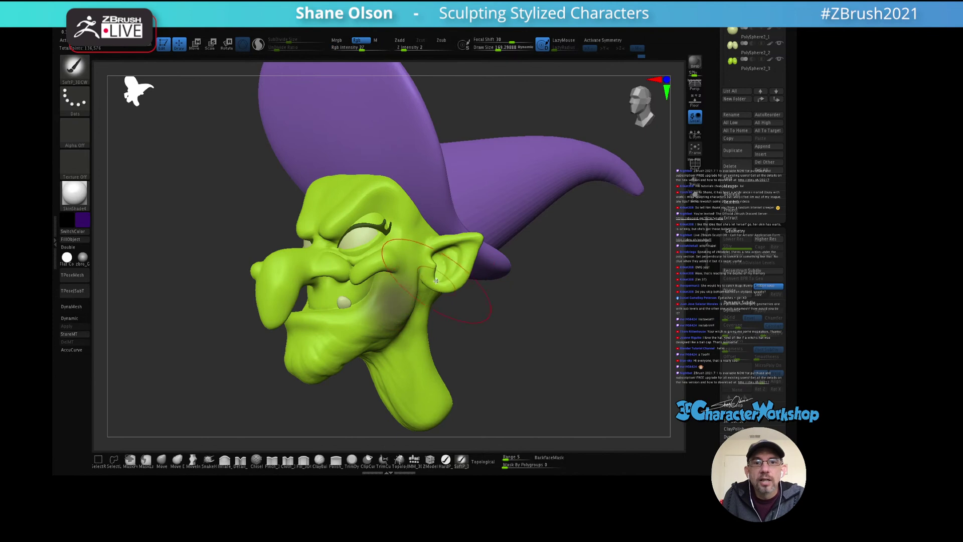
key("ctrl+z")
left_click_drag(361, 50, 350, 51)
Step: Shade beneath the jaw and along the upper neck with the dark purple at a draw size of about 129
mouse_move(513, 295)
left_mouse_down()
mouse_move(512, 271)
mouse_move(525, 279)
mouse_move(505, 288)
left_mouse_up()
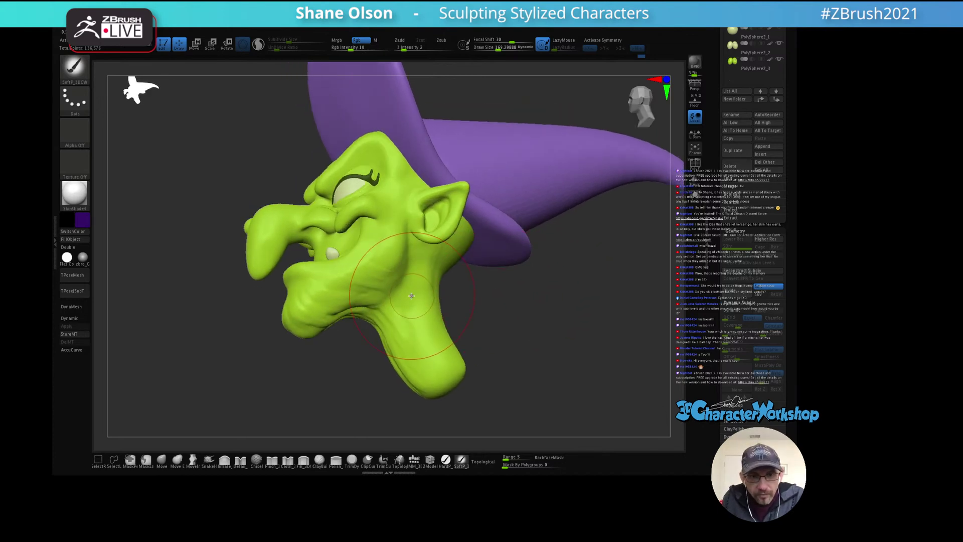
key("s")
left_click_drag(413, 296, 411, 295)
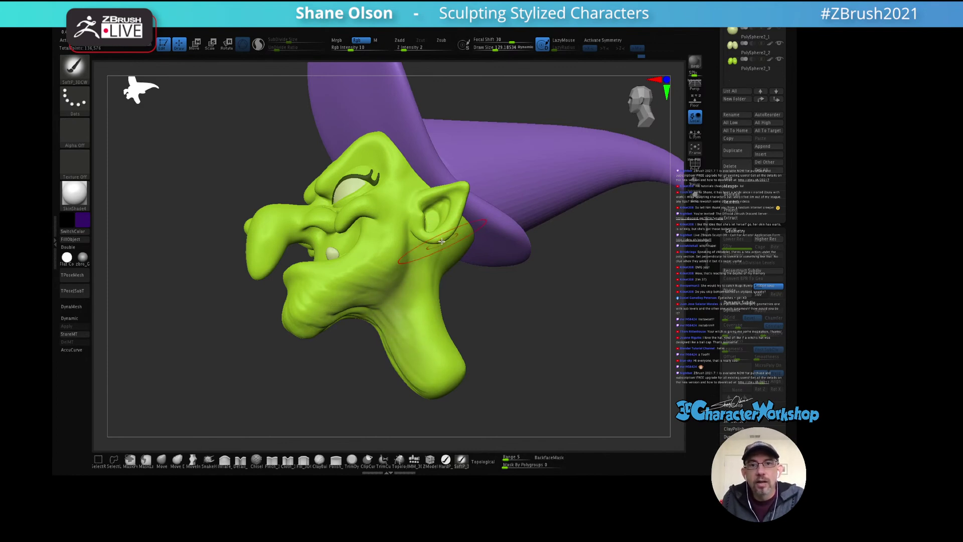
Step: Try shading the inside of the ear and the forehead on one side only, varying the draw size
key("s")
left_click_drag(441, 218, 438, 219)
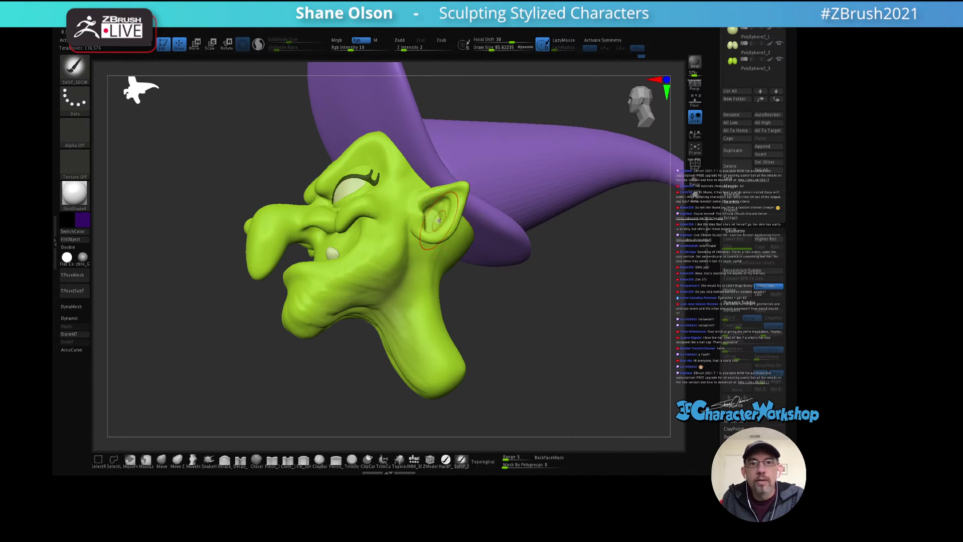
right_click_drag(439, 216, 438, 225)
left_click_drag(439, 224, 432, 229)
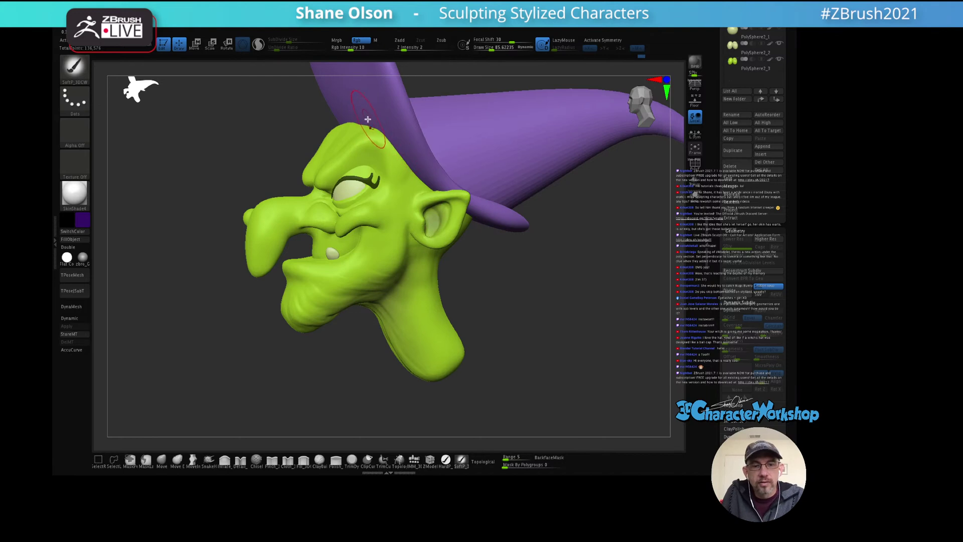
key("s")
left_click_drag(370, 120, 373, 119)
right_click_drag(337, 143, 375, 130)
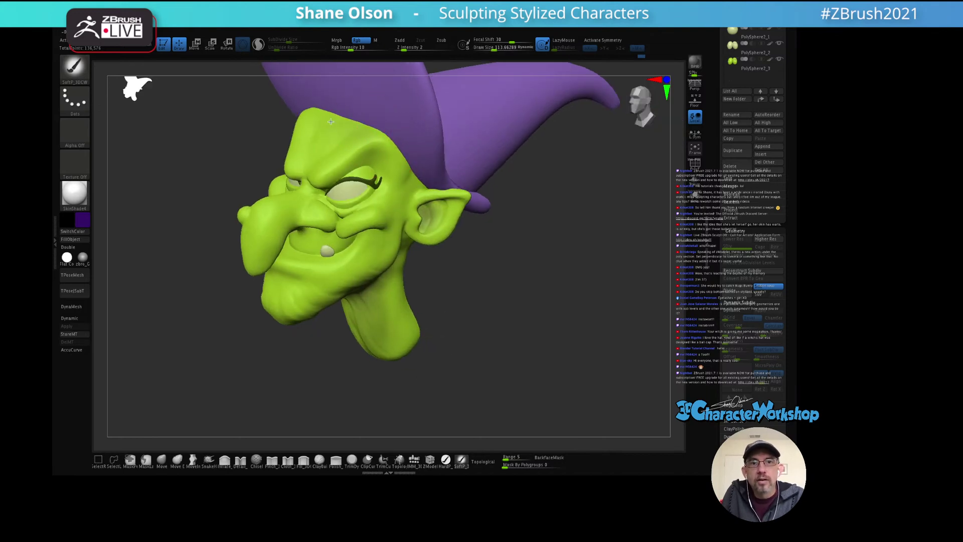
key("s")
left_click_drag(370, 125, 377, 139)
Step: Turn on symmetry and undo the one-sided shading on the ear and forehead
key("x")
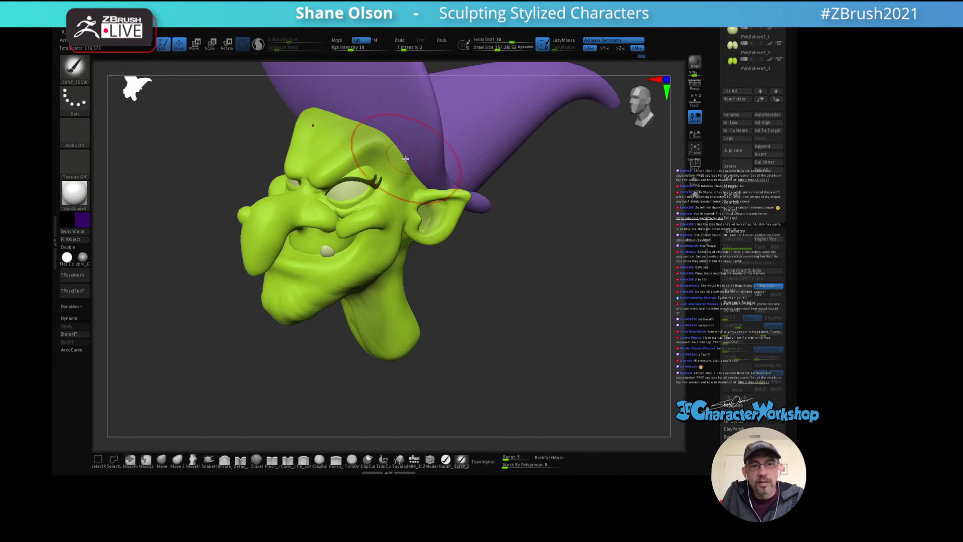
key("ctrl+z")
key("ctrl+z")
key("ctrl+z")
key("ctrl+z")
key("ctrl+z")
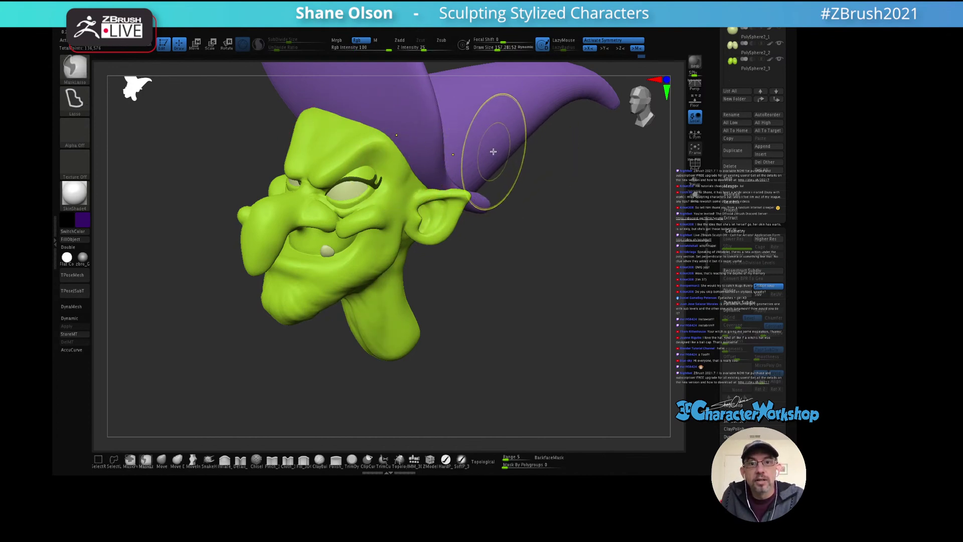
Step: Shade the forehead below the hat, the inside of the ears and the skin behind them symmetrically
left_click_drag(360, 132, 323, 155)
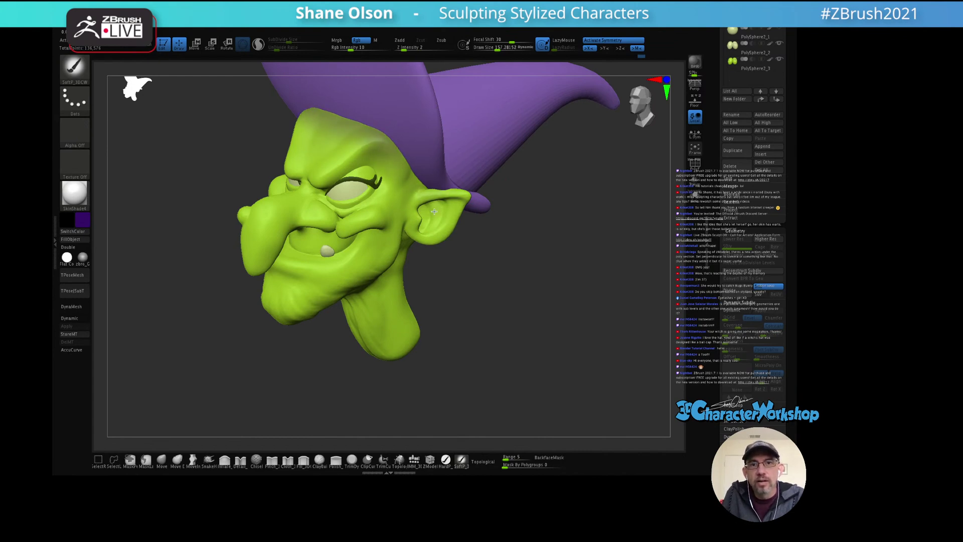
left_click_drag(434, 212, 421, 225)
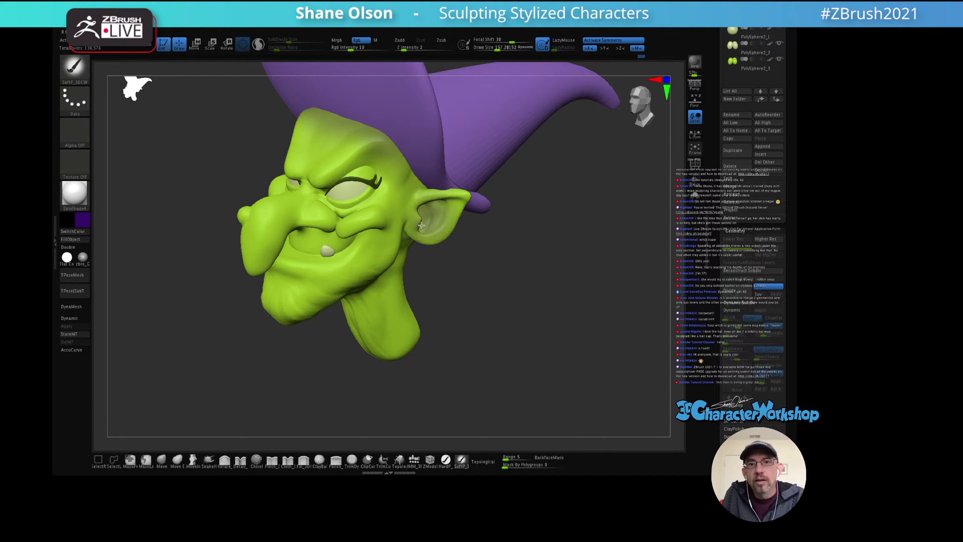
mouse_move(492, 218)
left_mouse_down()
mouse_move(484, 185)
mouse_move(396, 183)
left_mouse_up()
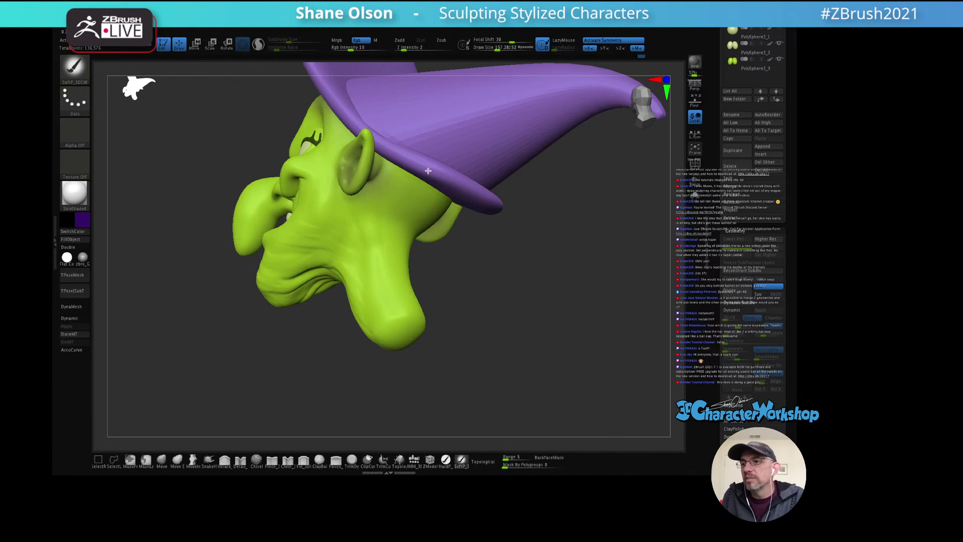
mouse_move(434, 178)
right_mouse_down()
mouse_move(417, 175)
mouse_move(424, 187)
right_mouse_up()
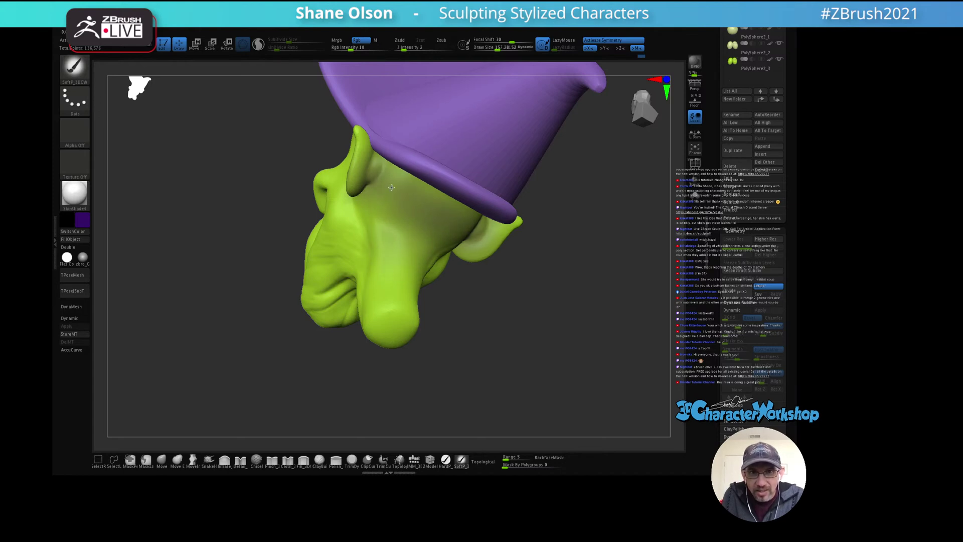
mouse_move(417, 222)
right_mouse_down()
mouse_move(462, 168)
mouse_move(477, 222)
mouse_move(519, 213)
mouse_move(453, 208)
mouse_move(507, 221)
mouse_move(494, 209)
right_mouse_up()
Step: Reduce the draw size to about 86 and shade the cheek crease and the mouth corner
key("s")
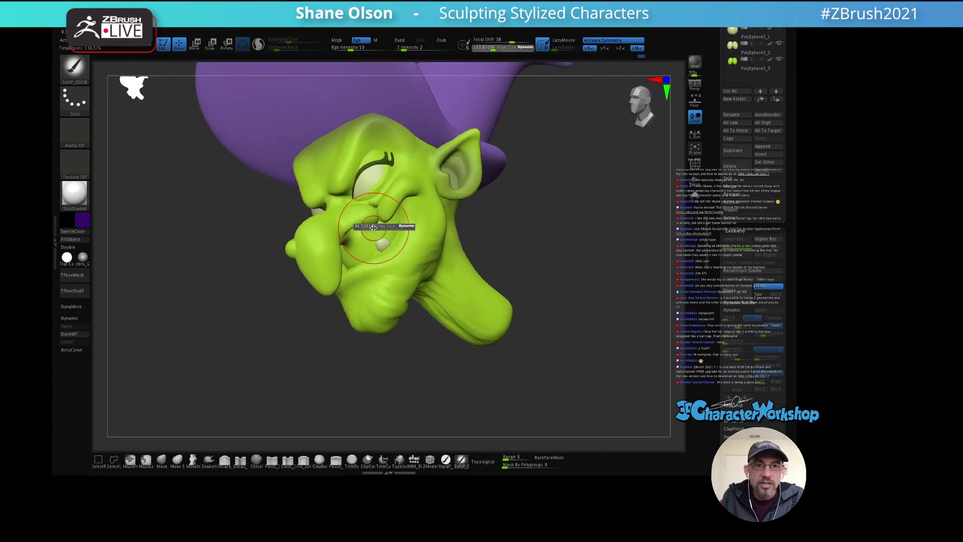
left_click_drag(374, 226, 372, 227)
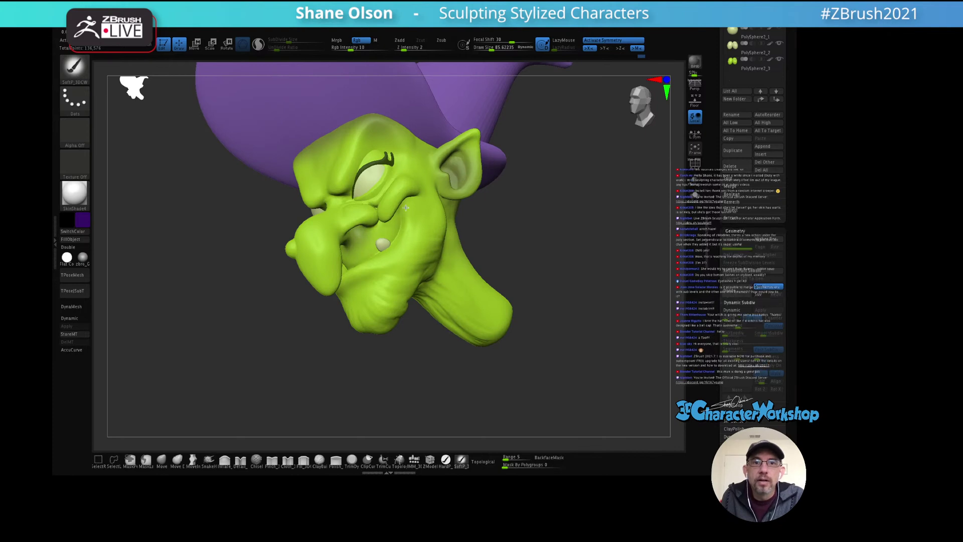
right_click_drag(400, 203, 387, 242)
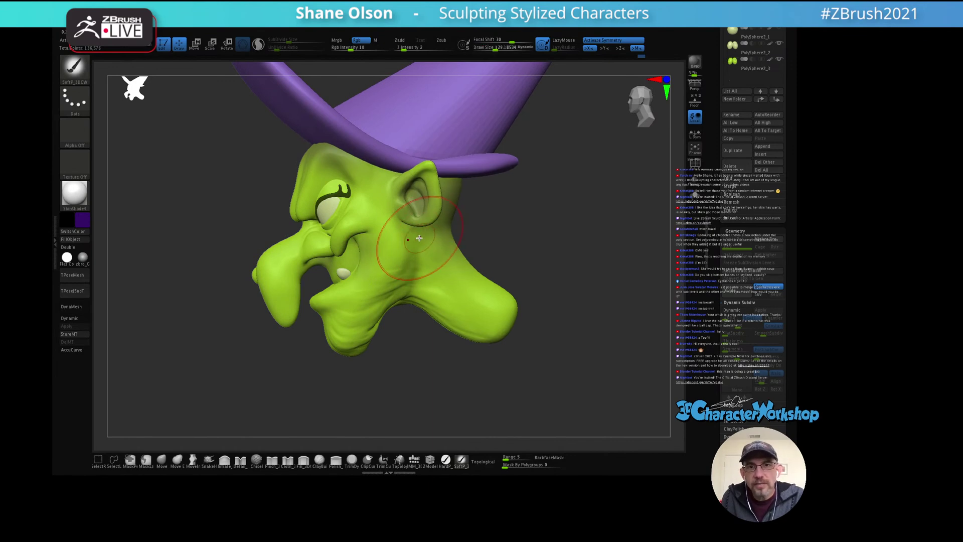
Step: Enlarge the draw size to about 129 and shade below the ears, along the jaw and on the neck
mouse_move(398, 240)
right_mouse_down()
mouse_move(383, 318)
mouse_move(375, 272)
right_mouse_up()
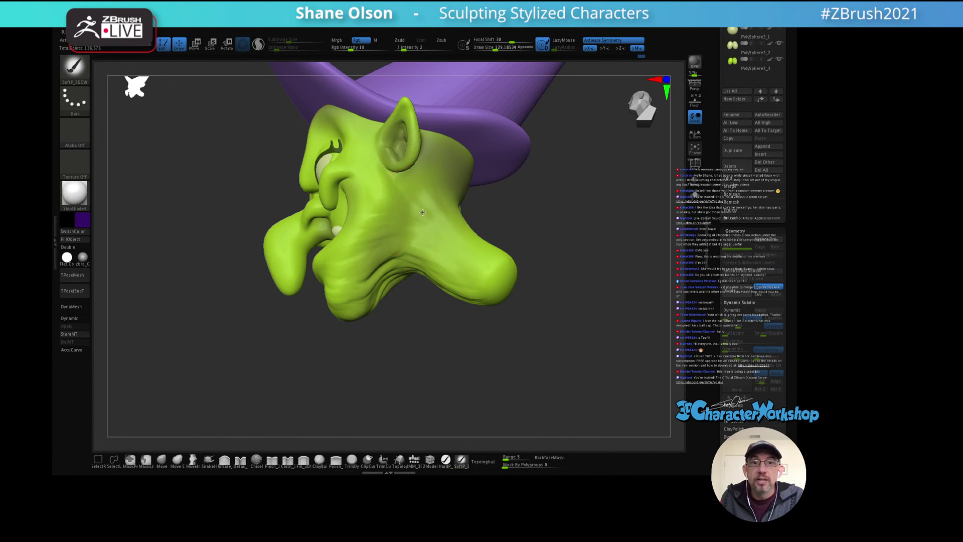
right_click_drag(447, 245, 441, 195)
left_click_drag(385, 260, 377, 287)
mouse_move(419, 215)
right_mouse_down()
mouse_move(419, 236)
mouse_move(377, 215)
mouse_move(337, 250)
right_mouse_up()
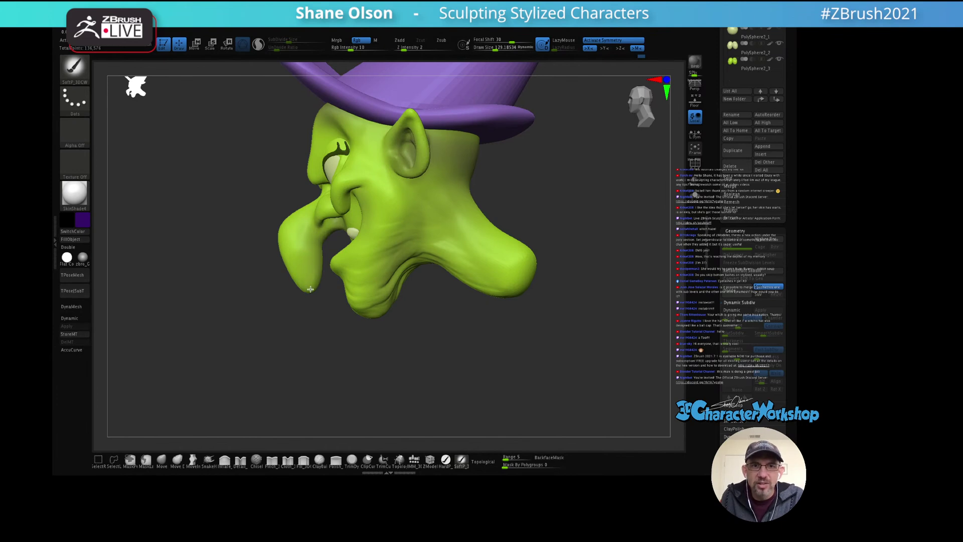
mouse_move(311, 284)
right_mouse_down()
mouse_move(321, 261)
mouse_move(313, 270)
right_mouse_up()
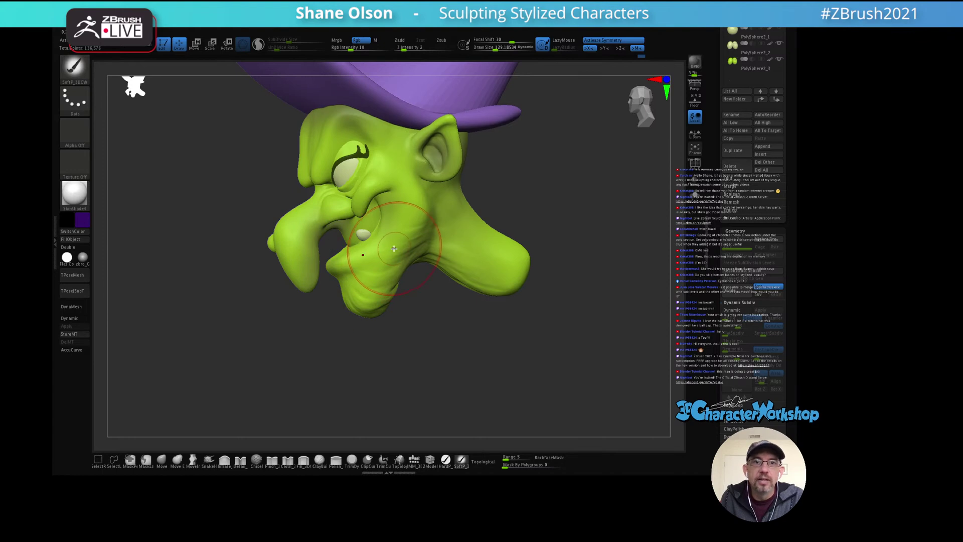
right_click_drag(363, 254, 467, 262)
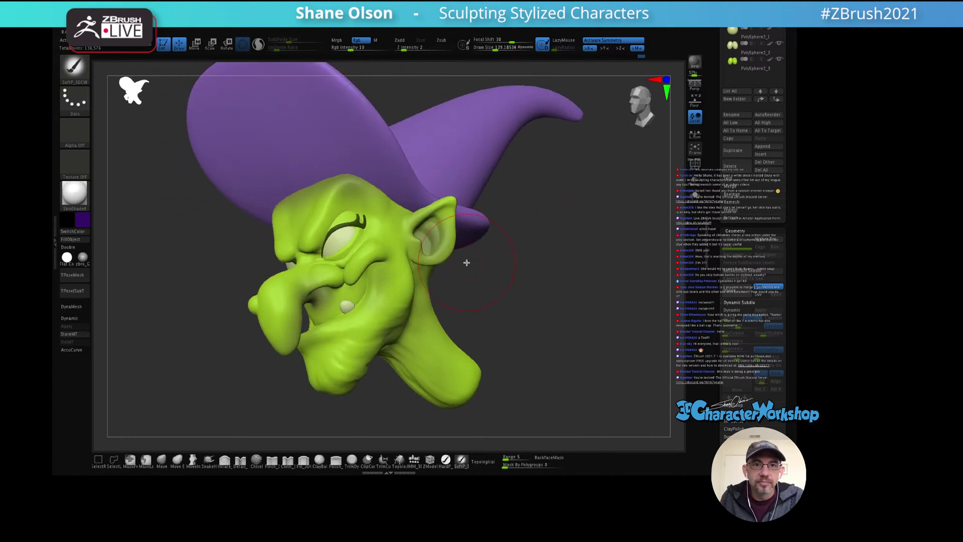
Step: Reduce the draw size to about 58 and deepen the shading in the eye sockets and inner ears
key("s")
left_click_drag(477, 287, 471, 289)
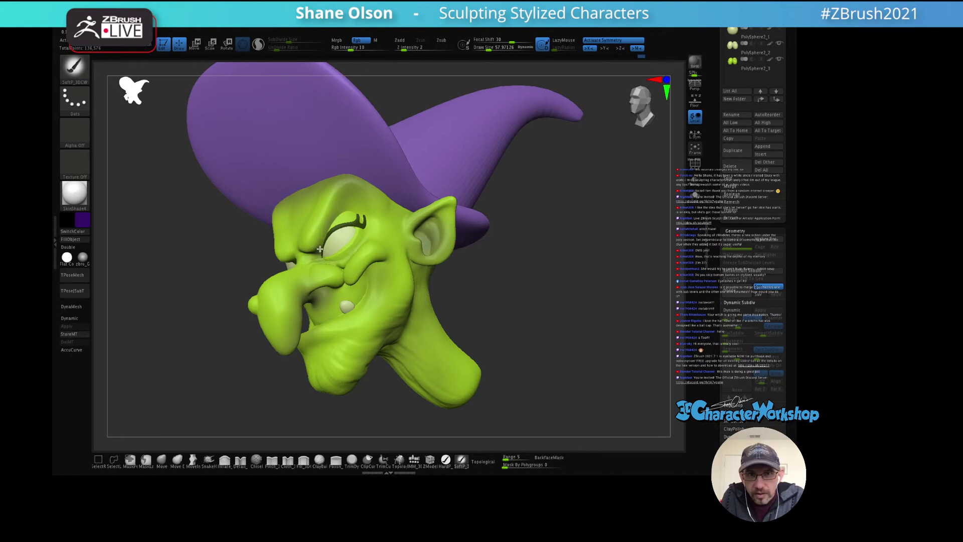
mouse_move(426, 221)
left_mouse_down()
mouse_move(470, 217)
mouse_move(436, 237)
left_mouse_up()
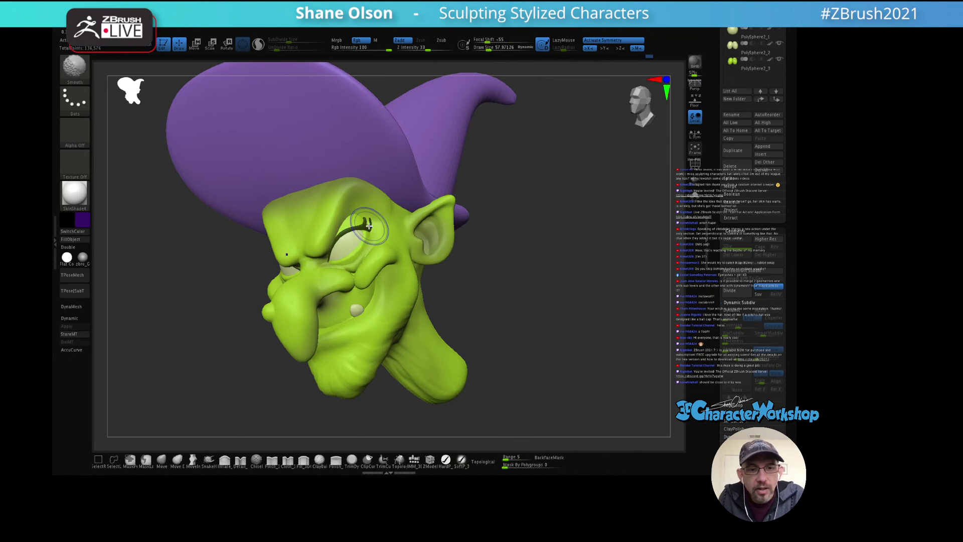
Step: Check the head's polygroups and mesh density with the polyframe display and review the subtool list
key("shift+f")
key("shift+f")
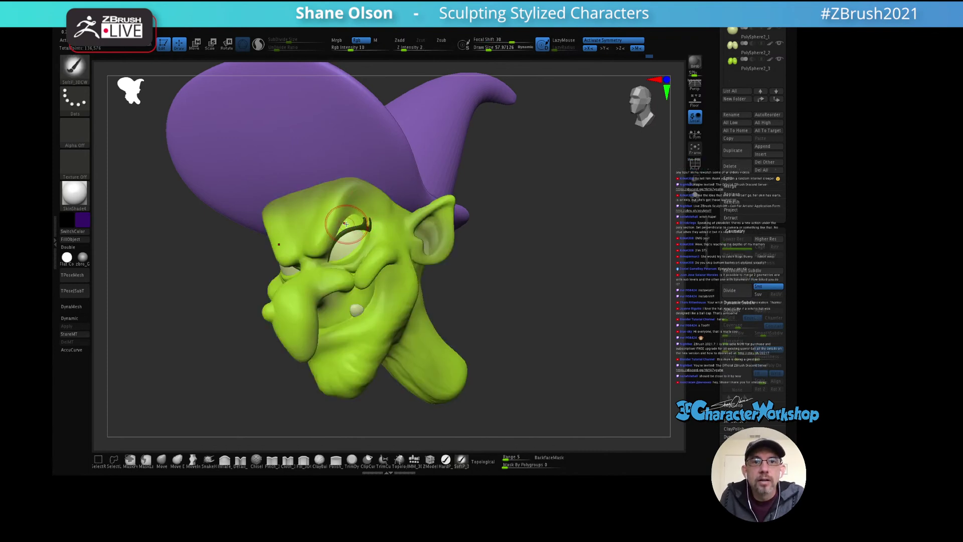
key("shift")
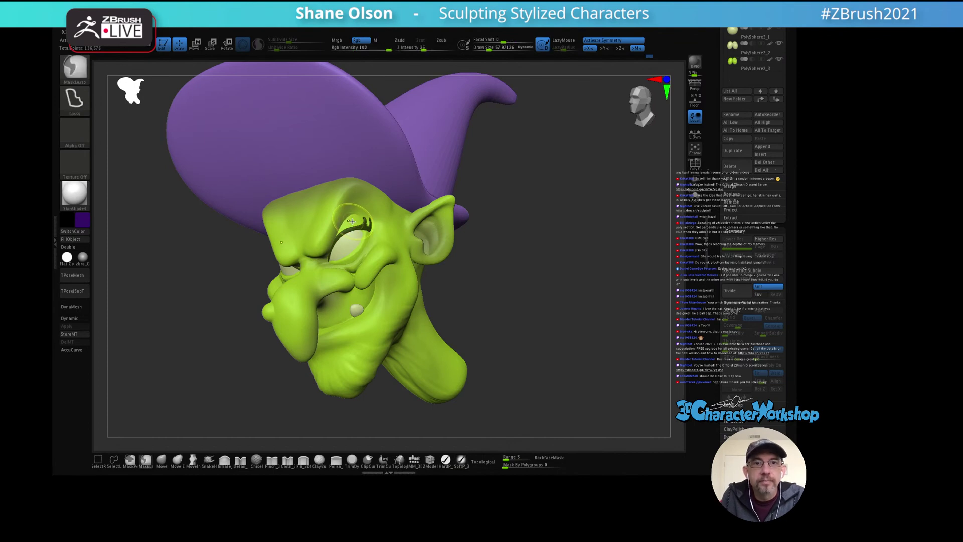
key("shift+f")
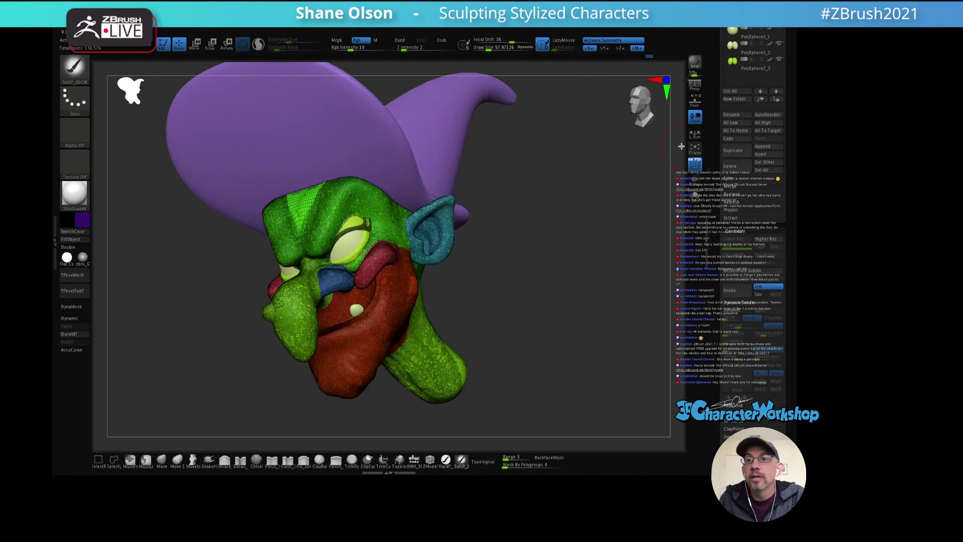
left_click_drag(718, 81, 714, 120)
scroll(714, 120, "down", 1)
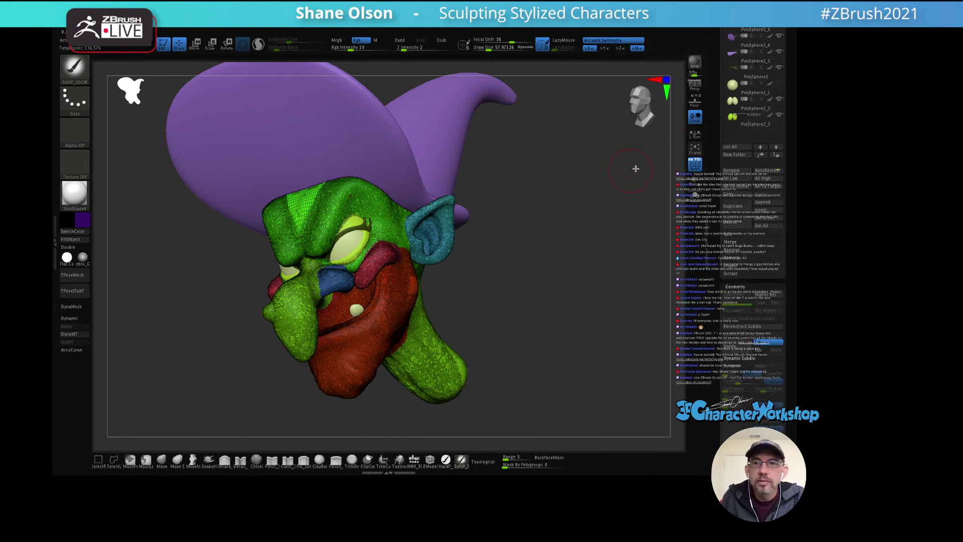
key("shift+f")
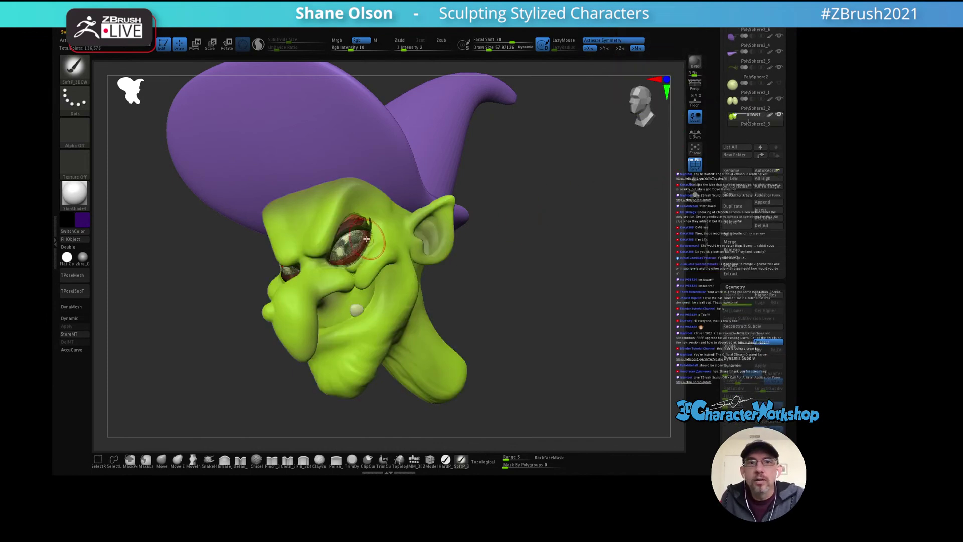
key("shift+f")
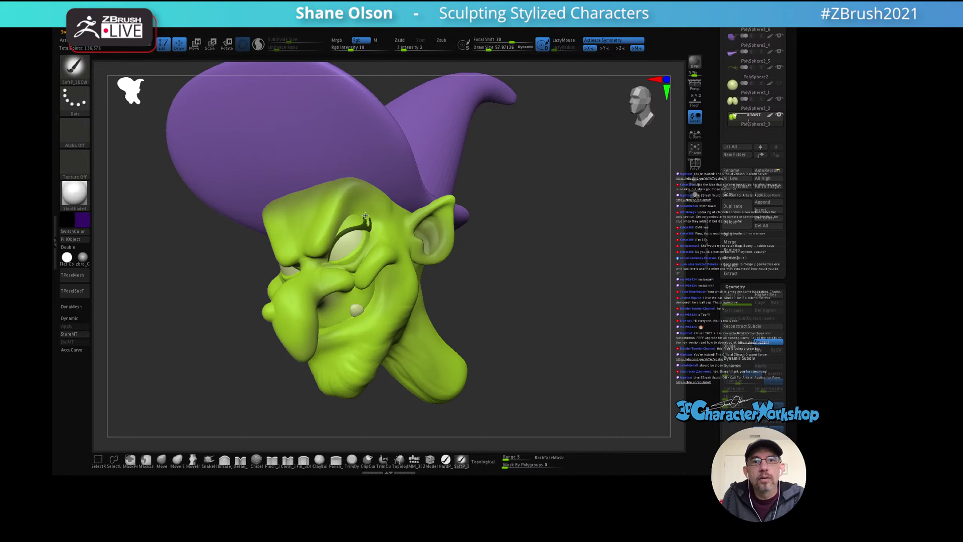
Step: Examine the shaded head from the front, three-quarter and lower side views
right_click_drag(378, 228, 467, 195)
mouse_move(467, 195)
left_mouse_down()
mouse_move(437, 208)
mouse_move(458, 196)
mouse_move(480, 209)
left_mouse_up()
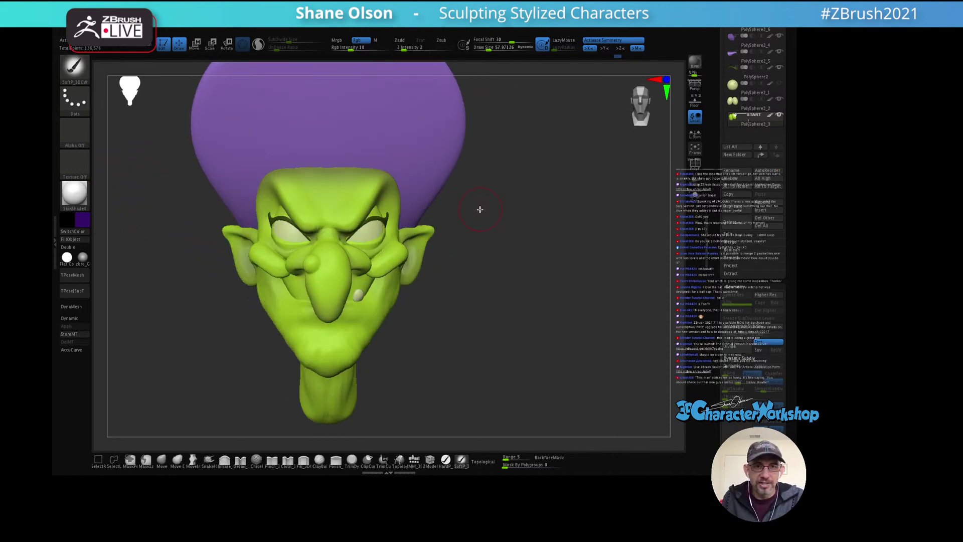
mouse_move(515, 235)
left_mouse_down()
mouse_move(543, 241)
mouse_move(518, 225)
left_mouse_up()
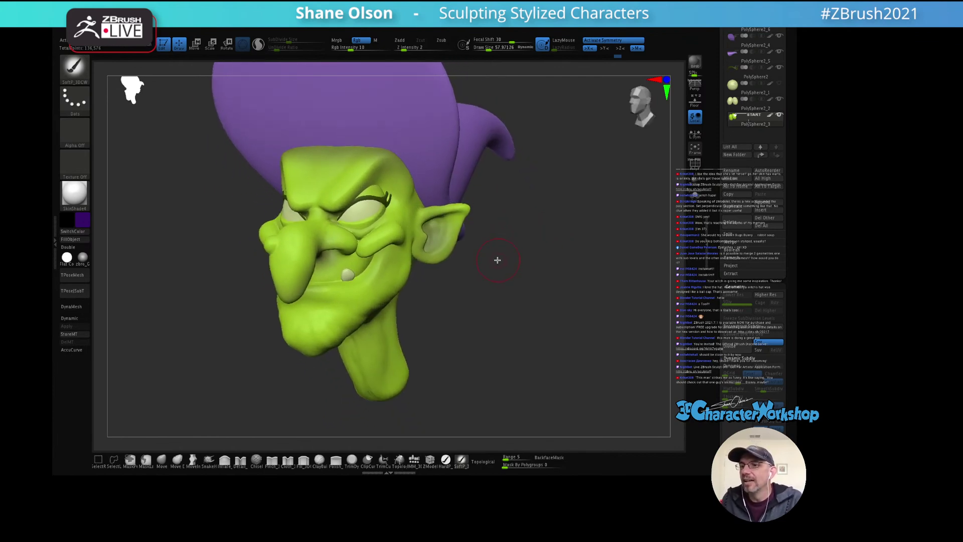
left_click_drag(493, 250, 376, 284)
mouse_move(489, 281)
left_mouse_down()
mouse_move(441, 283)
mouse_move(501, 269)
left_mouse_up()
left_click(352, 266, "alt")
left_click_drag(346, 251, 345, 256)
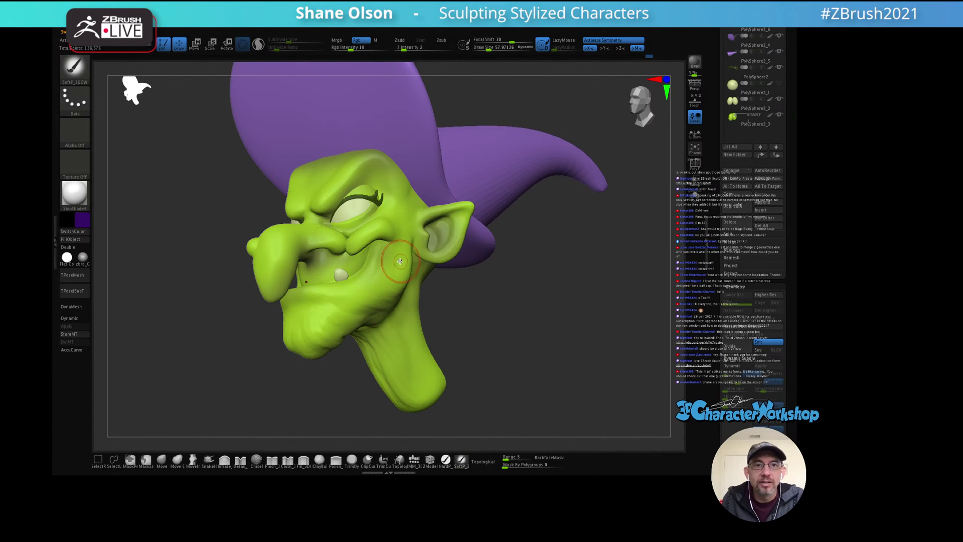
Step: Sample the green skin colour and change the active paint colour to magenta
key("c")
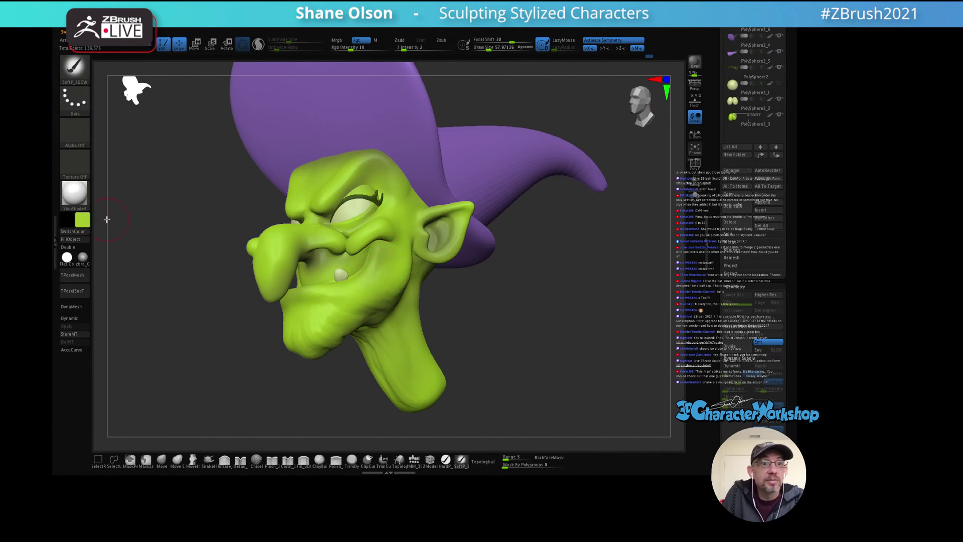
left_click(82, 220)
left_click(127, 160)
mouse_move(126, 160)
left_mouse_down()
mouse_move(99, 161)
mouse_move(67, 183)
mouse_move(66, 205)
left_mouse_up()
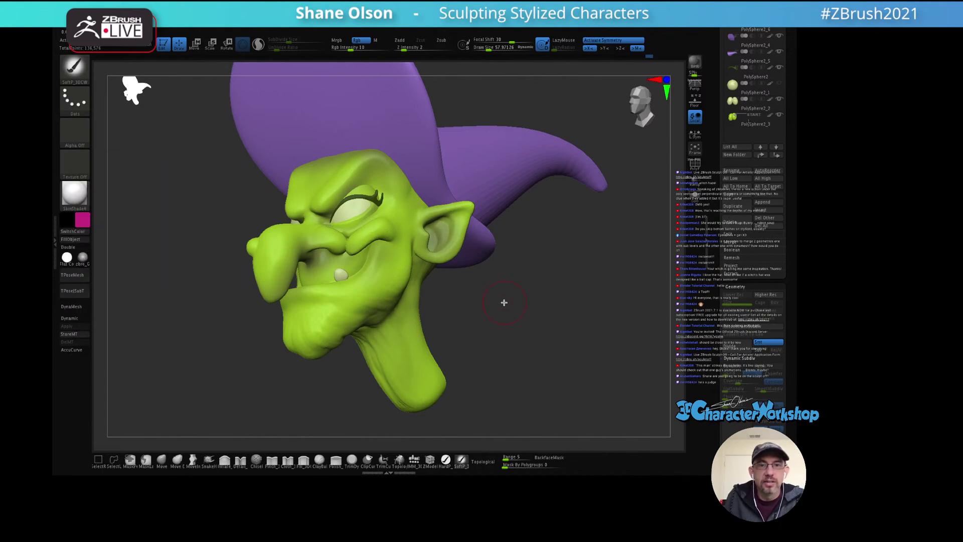
Step: Enlarge the draw size to about 90 and tint the tips and outer rims of the ears magenta
key("s")
left_click_drag(506, 325, 509, 324)
left_click_drag(521, 284, 517, 303)
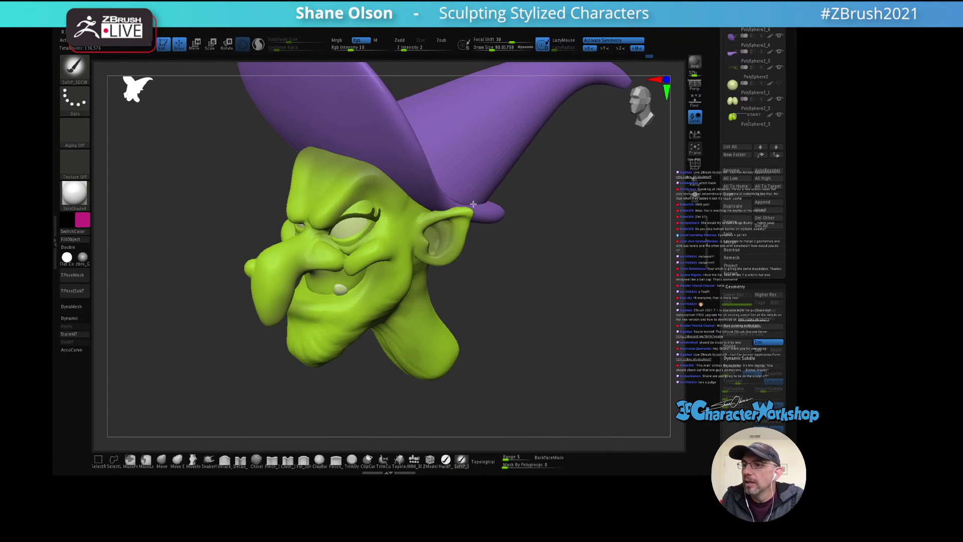
left_click_drag(472, 208, 483, 213, "alt")
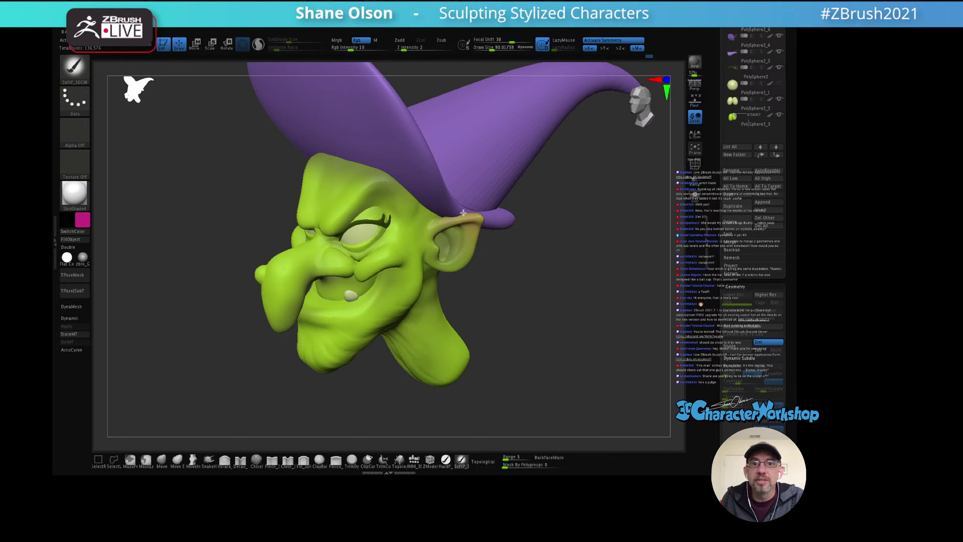
left_click_drag(562, 276, 564, 223)
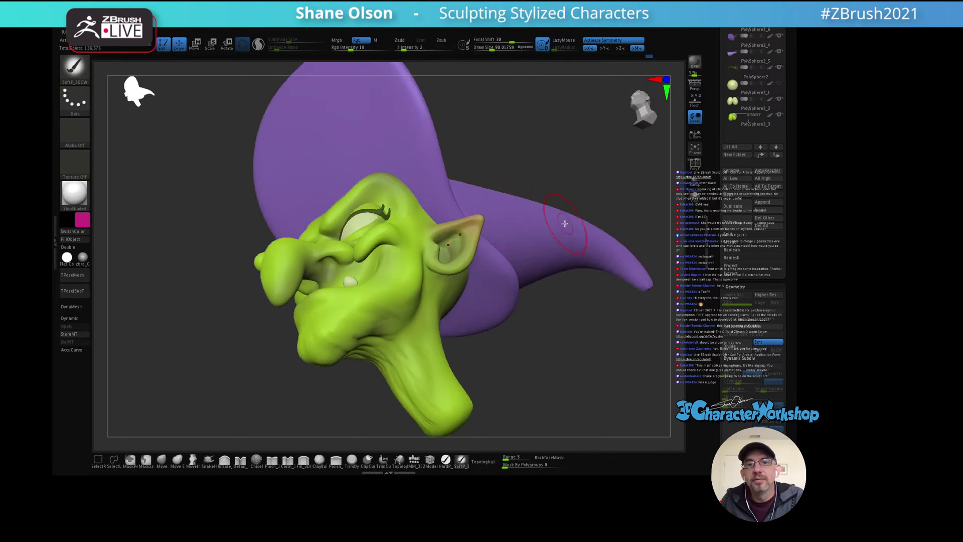
left_click_drag(559, 277, 486, 249)
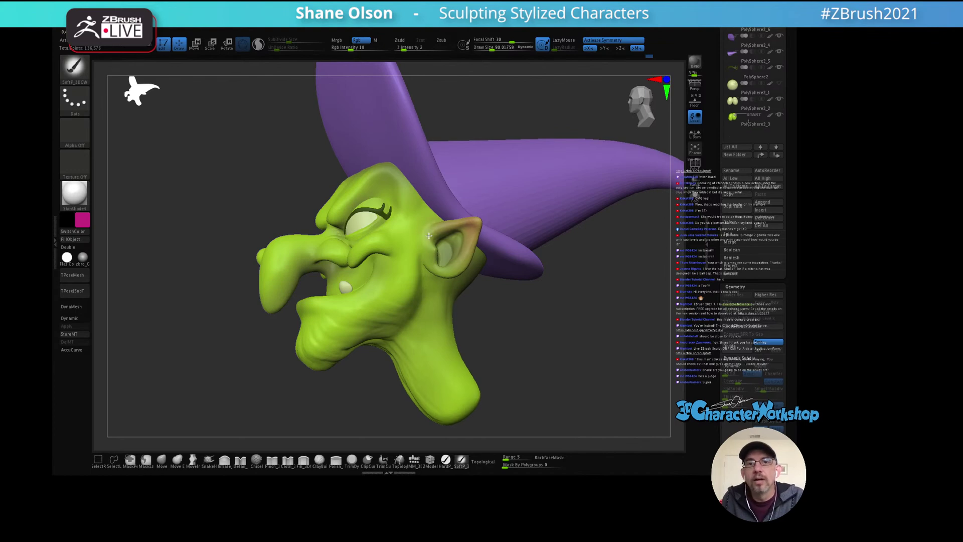
Step: Enlarge the draw size to about 145 and tint the nose and its wart with the magenta colour
mouse_move(239, 281)
left_mouse_down()
mouse_move(306, 266)
mouse_move(300, 282)
left_mouse_up()
key("s")
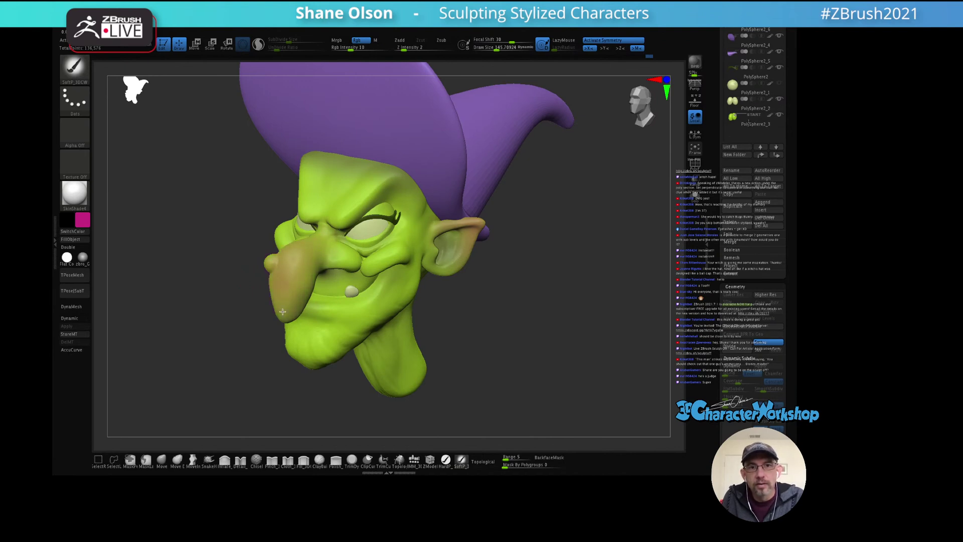
mouse_move(451, 321)
left_mouse_down()
mouse_move(567, 325)
mouse_move(531, 329)
mouse_move(281, 269)
mouse_move(294, 329)
mouse_move(337, 273)
mouse_move(289, 287)
left_mouse_up()
key("s")
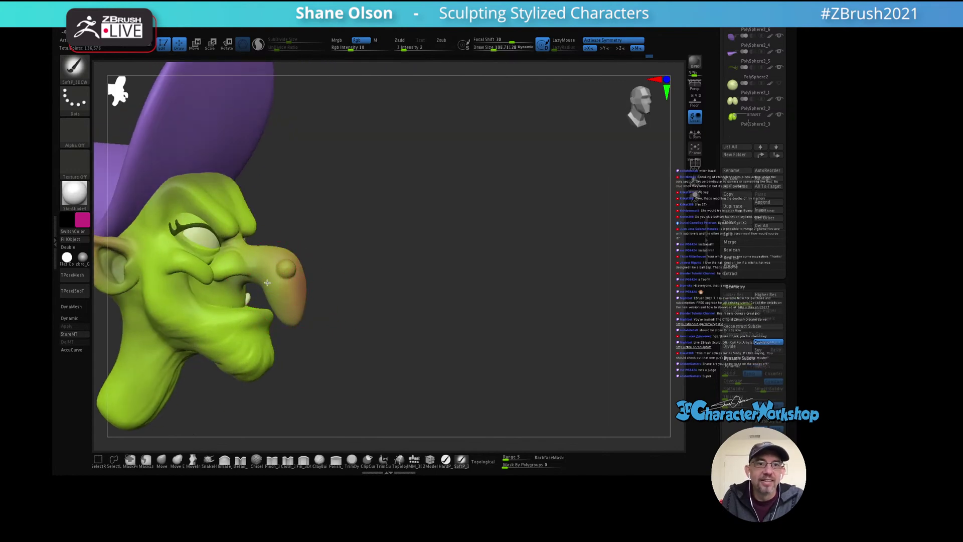
mouse_move(454, 270)
left_mouse_down()
mouse_move(438, 262)
mouse_move(537, 262)
mouse_move(490, 267)
mouse_move(538, 306)
mouse_move(479, 258)
mouse_move(511, 257)
mouse_move(476, 273)
mouse_move(475, 292)
mouse_move(475, 281)
mouse_move(456, 283)
mouse_move(480, 275)
mouse_move(460, 279)
mouse_move(451, 311)
mouse_move(456, 299)
left_mouse_up()
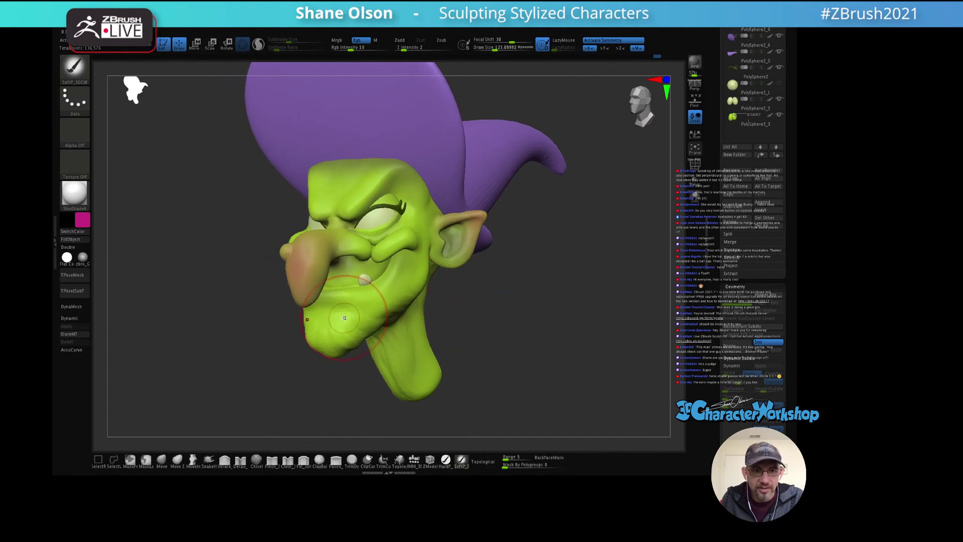
Step: Change the paint colour from the sampled skin green to bright blue and tint the chin
key("c")
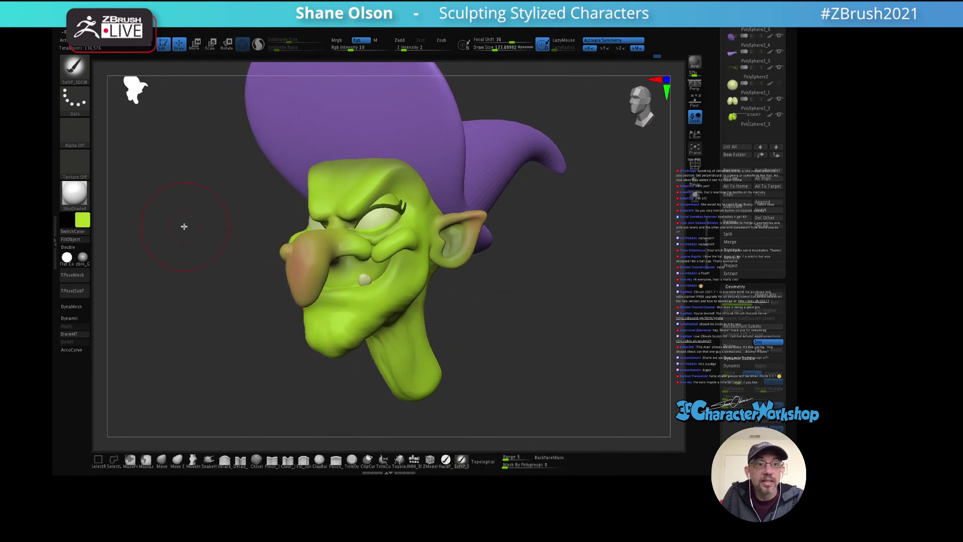
left_click(80, 222)
left_click_drag(165, 278, 143, 281)
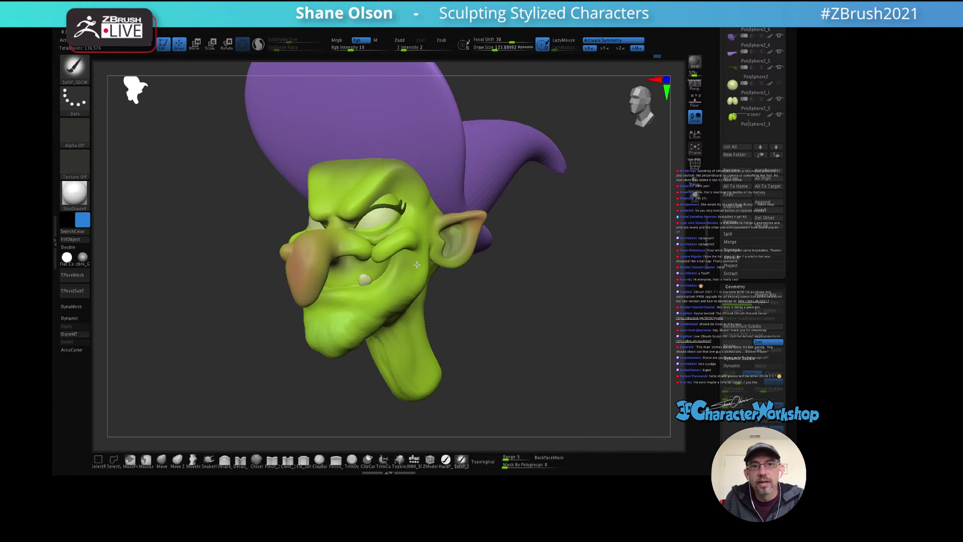
right_click_drag(416, 264, 338, 344)
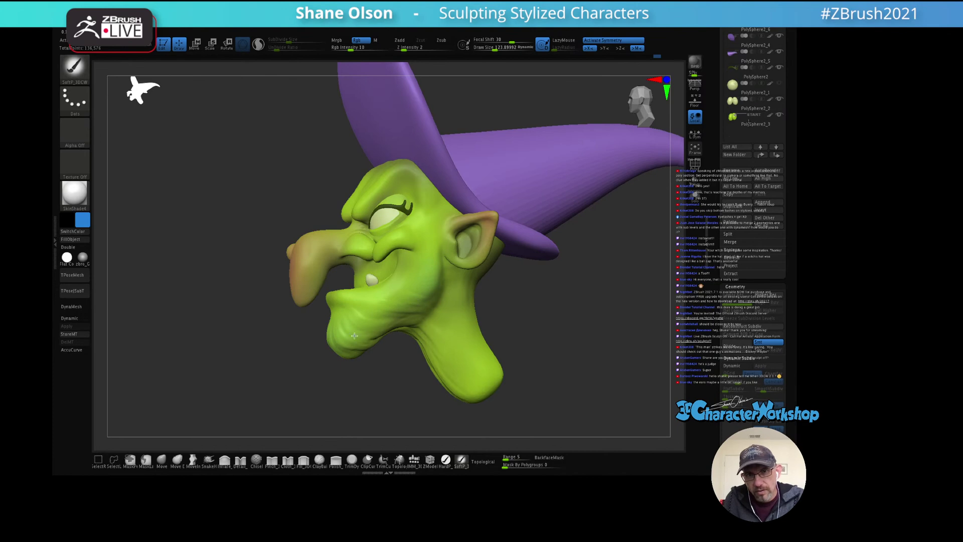
Step: Extend the blue tint along the lower face and jaw, and reduce the draw size to about 77
mouse_move(354, 336)
right_mouse_down()
mouse_move(397, 344)
mouse_move(486, 288)
mouse_move(612, 295)
mouse_move(565, 307)
mouse_move(581, 269)
mouse_move(496, 277)
right_mouse_up()
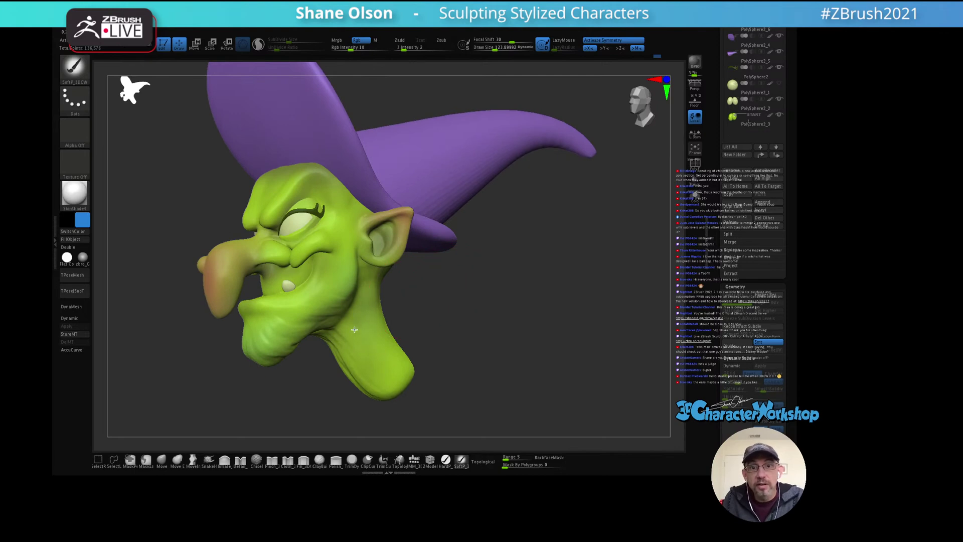
mouse_move(378, 246)
right_mouse_down()
mouse_move(454, 286)
mouse_move(355, 328)
right_mouse_up()
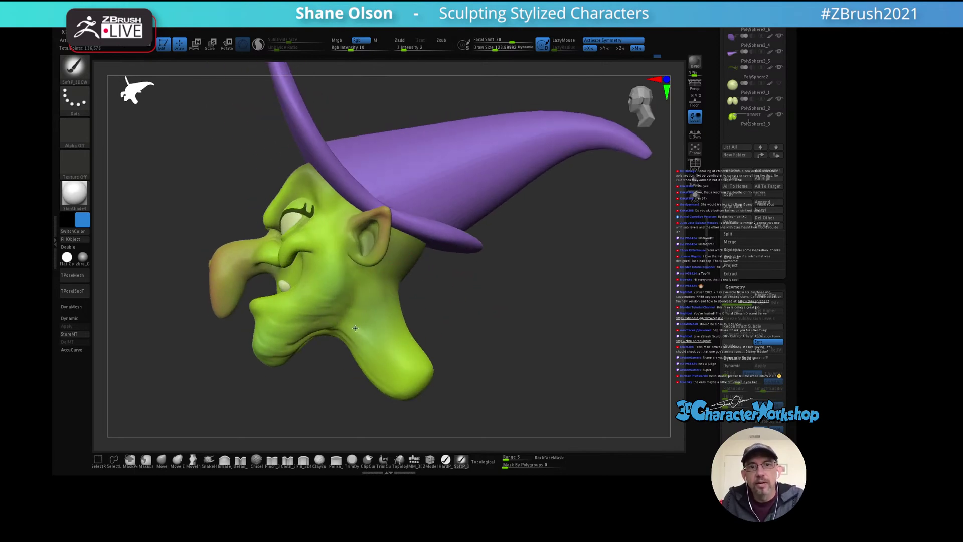
mouse_move(383, 392)
right_mouse_down()
mouse_move(499, 307)
mouse_move(491, 297)
mouse_move(509, 296)
mouse_move(506, 274)
mouse_move(525, 271)
mouse_move(466, 284)
mouse_move(476, 311)
mouse_move(498, 322)
right_mouse_up()
key("s")
left_click_drag(511, 322, 507, 321)
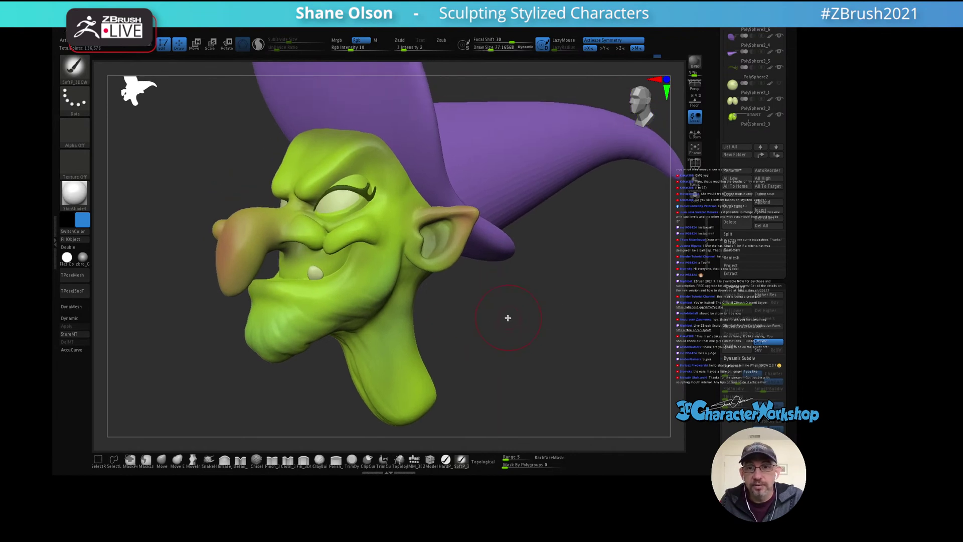
mouse_move(507, 318)
right_mouse_down("ctrl")
mouse_move(497, 310)
mouse_move(484, 327)
mouse_move(499, 327)
right_mouse_up("ctrl")
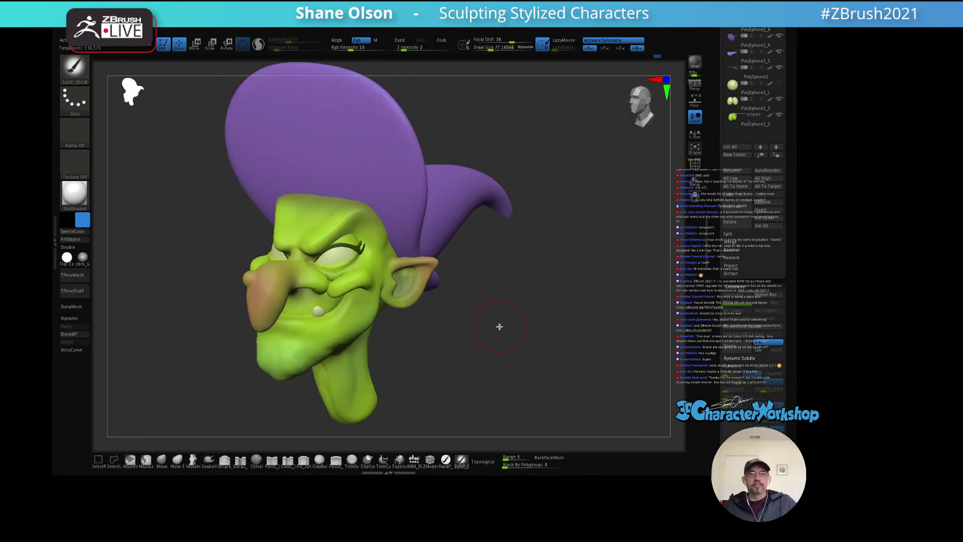
Step: Activate the hat brim subtool, turn on its dynamic subdivision, and set the paint colour to a dark purple based on the hat colour
mouse_move(509, 288)
right_mouse_down()
mouse_move(501, 266)
mouse_move(554, 255)
mouse_move(432, 201)
right_mouse_up()
key("d")
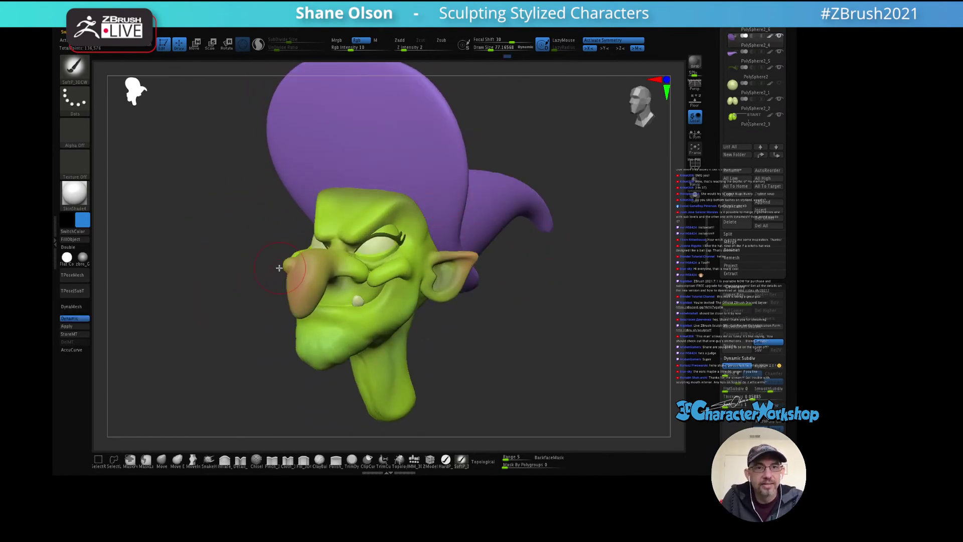
key("c")
left_click(87, 218)
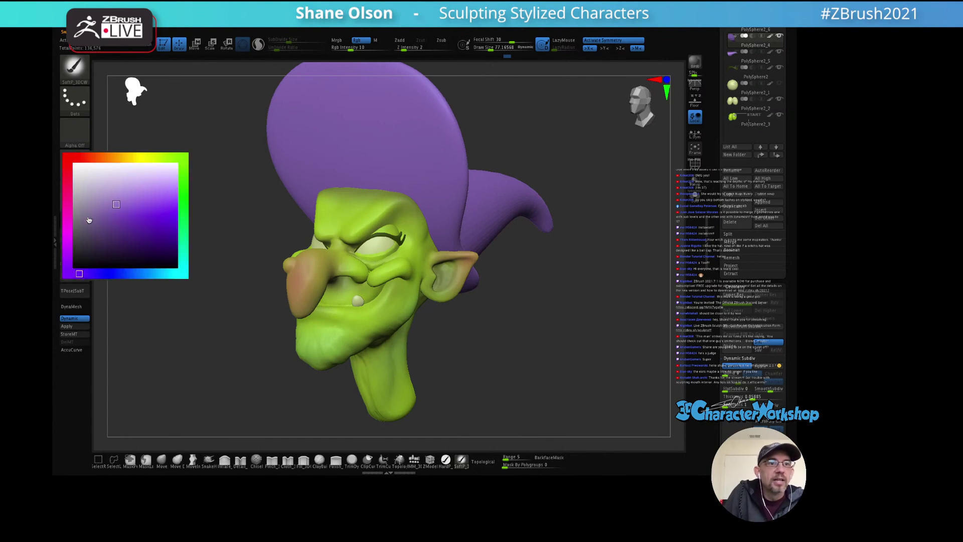
left_click_drag(137, 239, 136, 245)
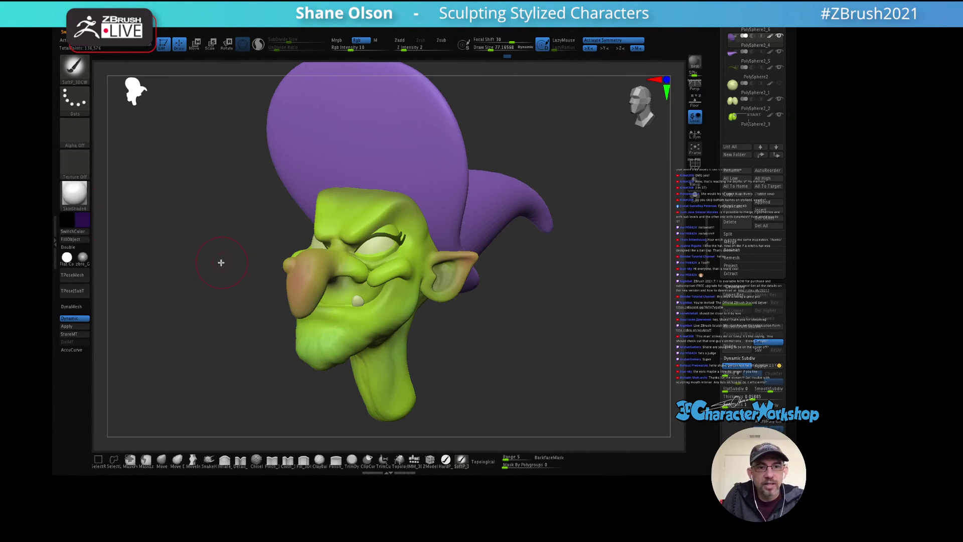
Step: Enlarge the draw size to about 157 and shade the hat brim dark purple around the head
key("s")
left_click_drag(220, 262, 226, 261)
mouse_move(353, 177)
left_mouse_down()
mouse_move(353, 188)
mouse_move(388, 198)
left_mouse_up()
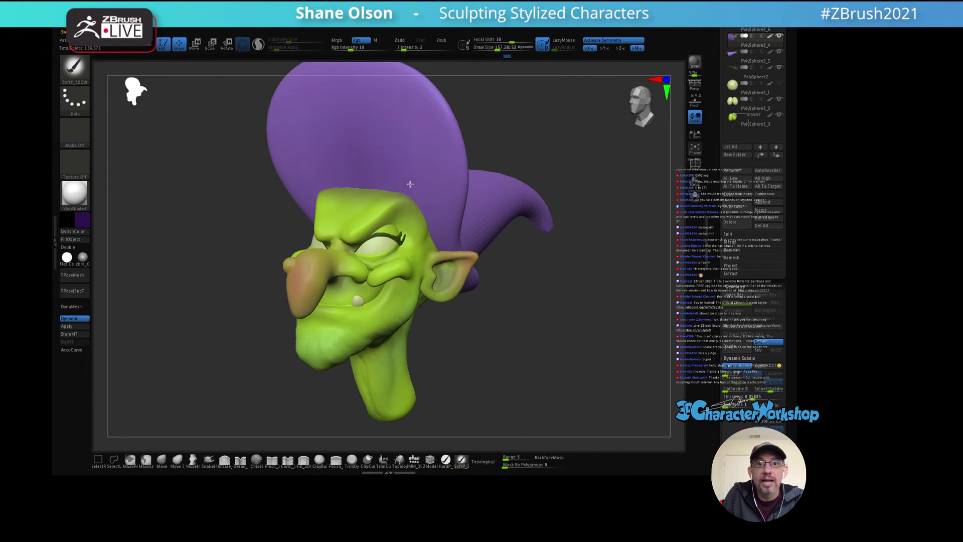
right_click_drag(358, 186, 454, 176, "shift")
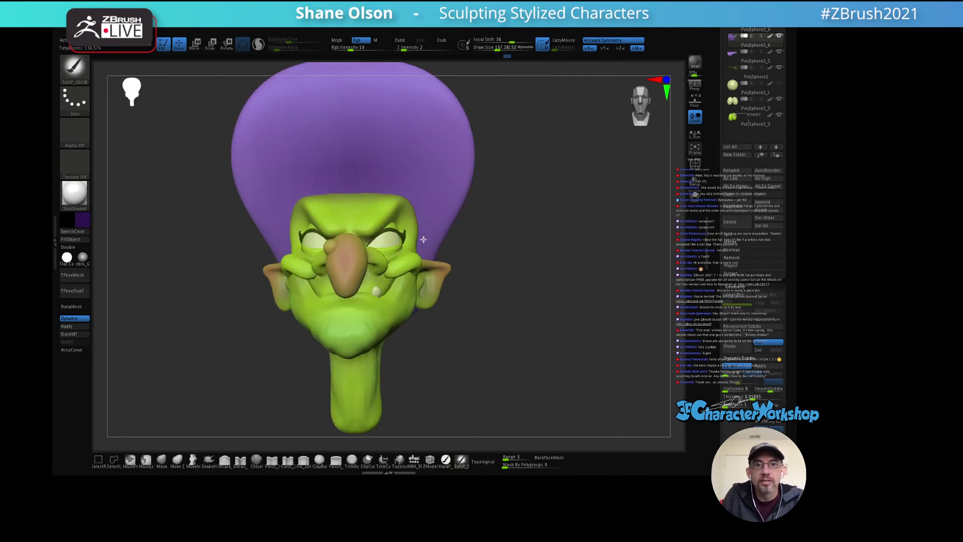
right_click_drag(423, 240, 425, 189)
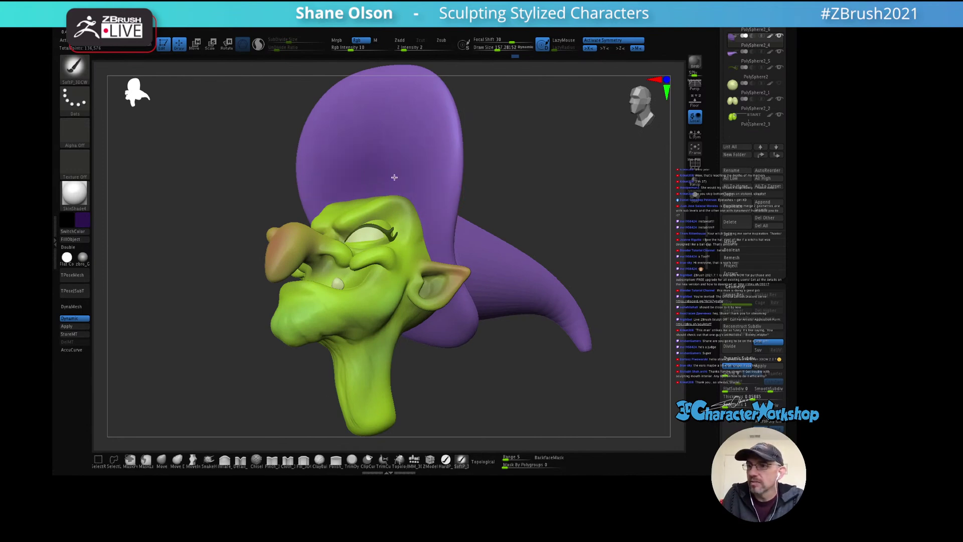
Step: Turn on the perspective display, and mask the whole hat brim and clear that mask again
right_click_drag(468, 228, 516, 256, "shift")
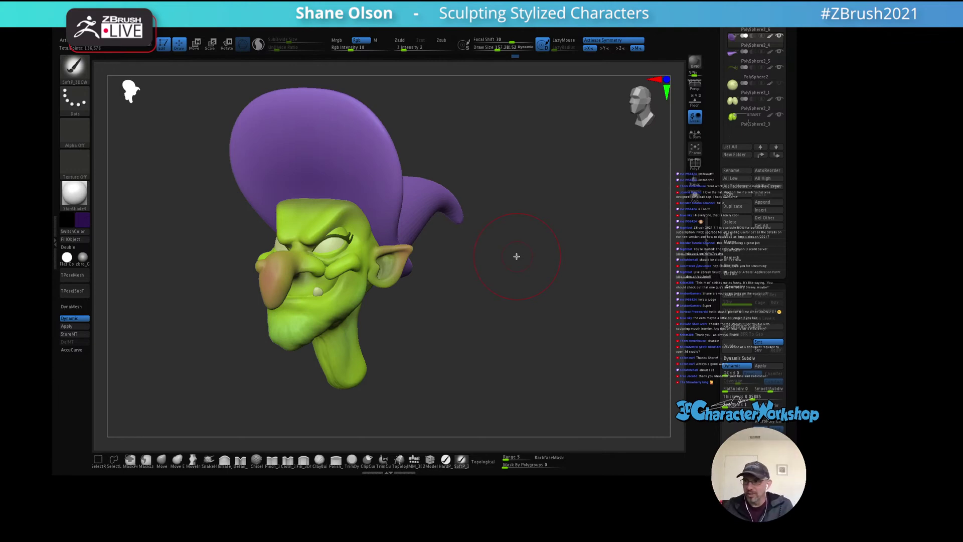
left_click_drag(516, 256, 518, 298)
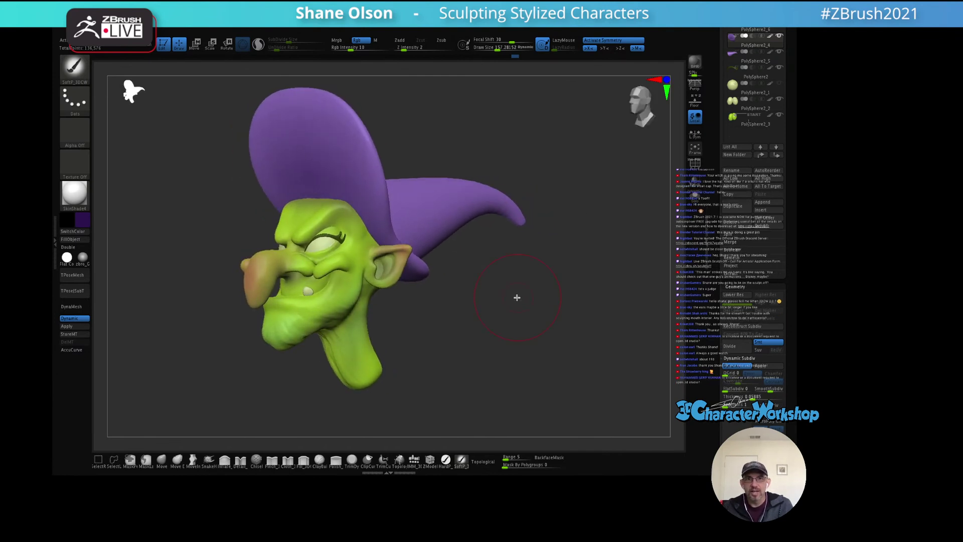
key("p")
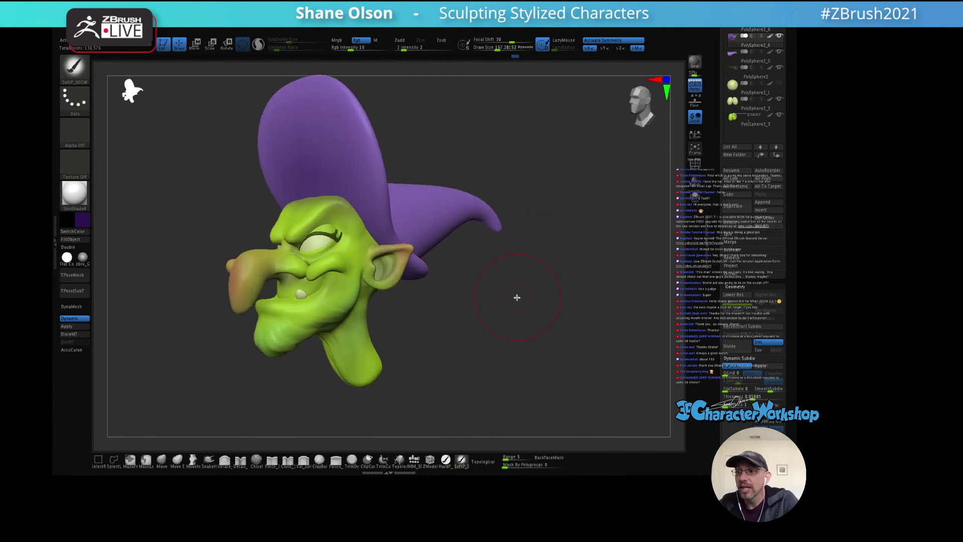
left_click(566, 320, "ctrl")
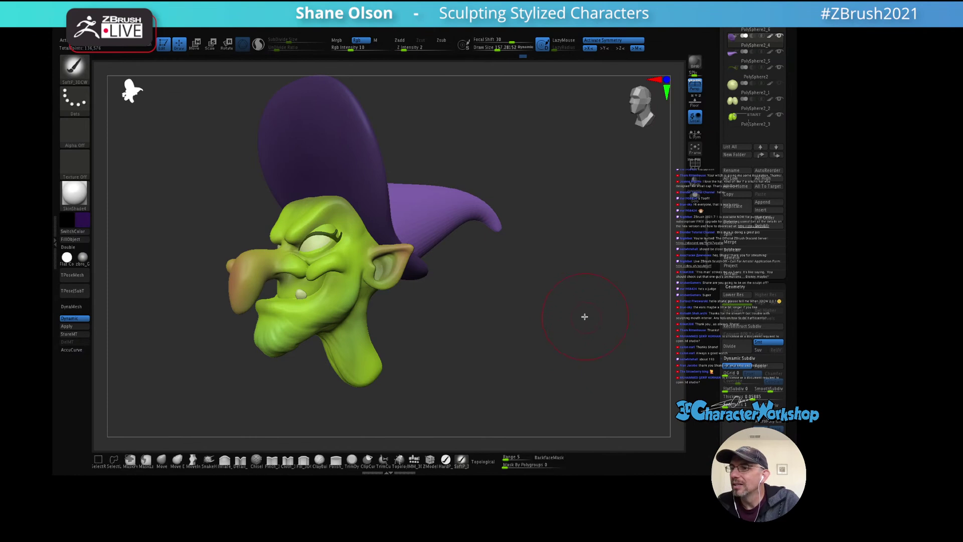
left_click_drag(584, 317, 586, 323, "ctrl")
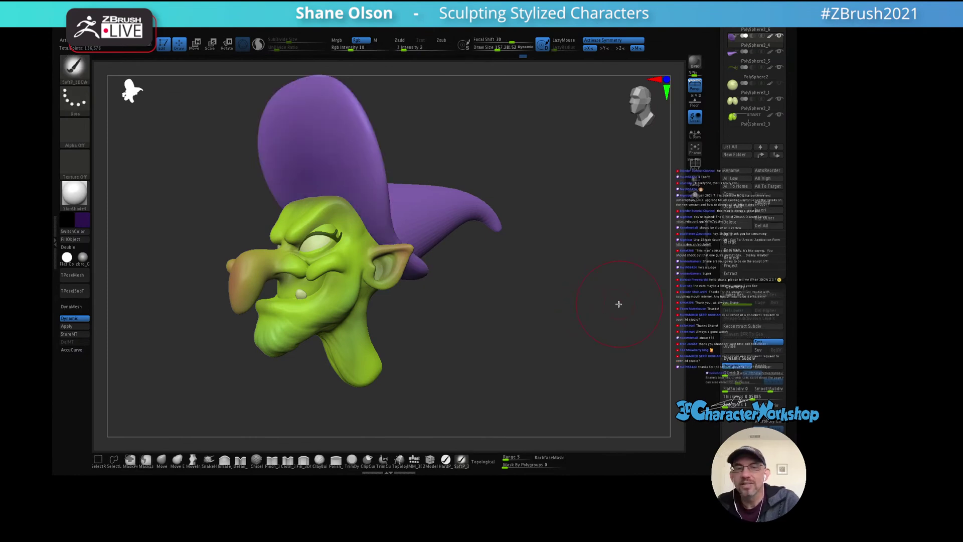
Step: Reduce the draw size and switch to the Restream Chat application
left_click_drag(528, 332, 561, 321)
mouse_move(512, 287)
left_mouse_down()
mouse_move(516, 314)
mouse_move(581, 289)
mouse_move(520, 299)
mouse_move(551, 294)
left_mouse_up()
key("s")
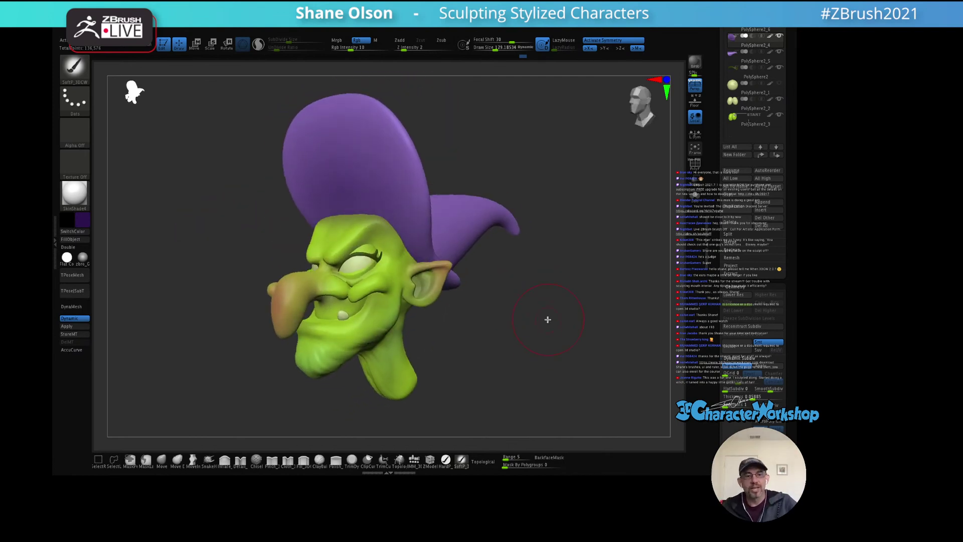
key("super+Tab")
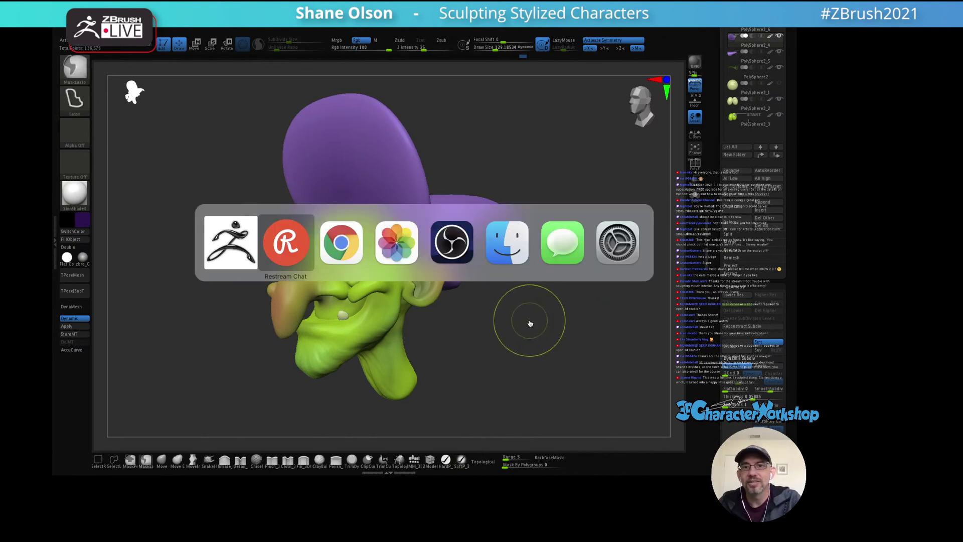